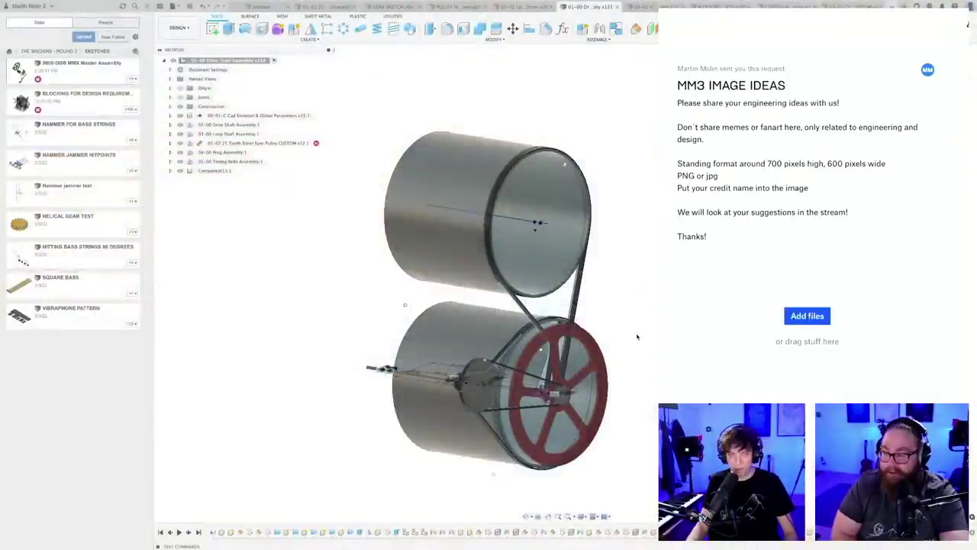
- Orbit the drive train drums and belt, then switch to the Blocking for Design Requirements document
shift+middle_drag(638, 337, 615, 300)
scroll(623, 296, up, 1)
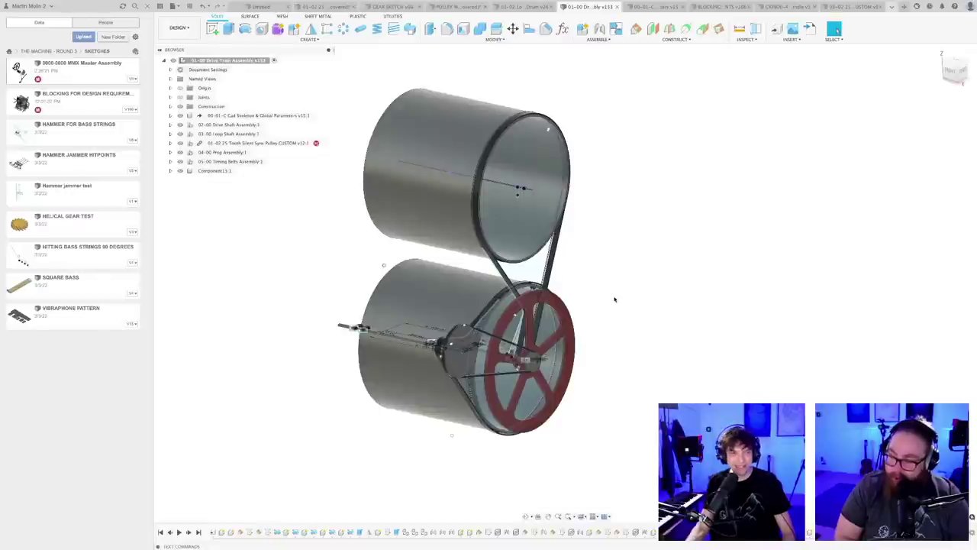
mouse_move(642, 374)
shift+middle_down()
mouse_move(631, 354)
mouse_move(613, 362)
mouse_move(591, 329)
mouse_move(621, 356)
mouse_move(670, 340)
mouse_move(655, 368)
shift+middle_up()
click(722, 7)
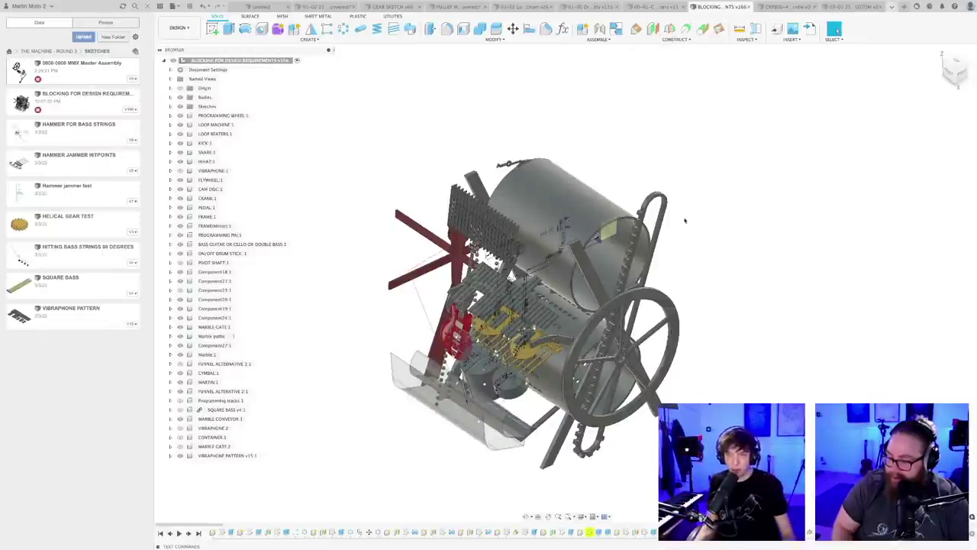
shift+middle_drag(691, 255, 673, 269)
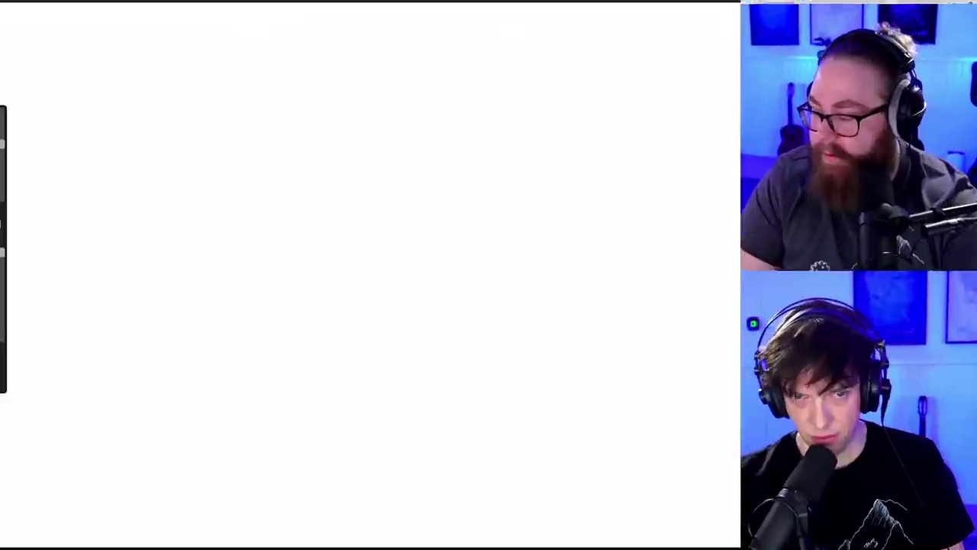
- Handwrite the heading 'THIS STREAM' and underline it
mouse_move(82, 142)
mouse_down()
mouse_move(130, 140)
mouse_move(152, 166)
mouse_up()
mouse_move(138, 131)
mouse_down()
mouse_move(163, 128)
mouse_move(176, 163)
mouse_up()
mouse_move(177, 151)
mouse_down()
mouse_move(195, 150)
mouse_move(197, 161)
mouse_up()
drag(207, 139, 208, 162)
drag(238, 141, 222, 162)
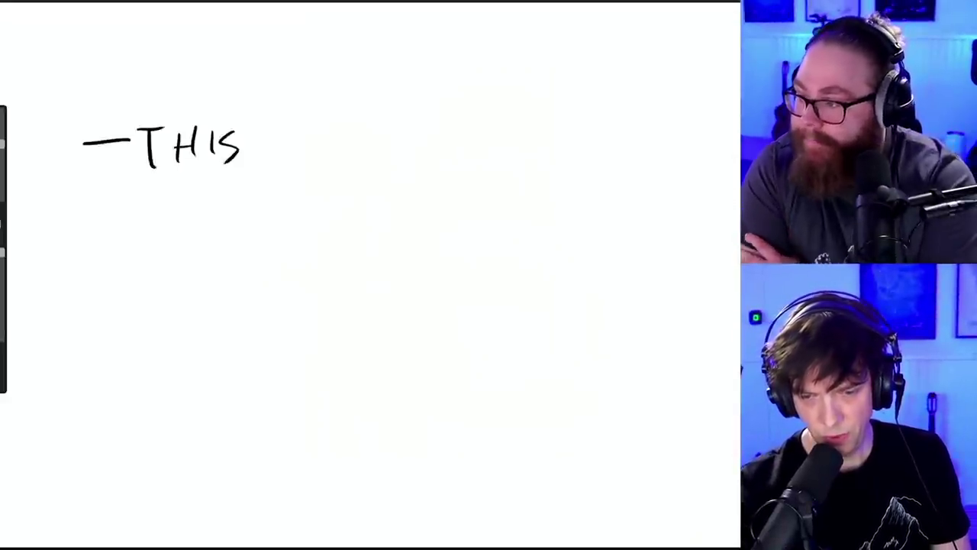
drag(290, 131, 268, 162)
drag(299, 134, 328, 160)
drag(330, 139, 363, 159)
drag(343, 136, 394, 126)
mouse_move(394, 126)
mouse_down()
mouse_move(403, 155)
mouse_move(417, 125)
mouse_up()
drag(417, 125, 451, 161)
drag(157, 190, 461, 183)
- Write the dashed list items 'CRANK' and 'KICK DRUM' under the heading
mouse_move(142, 247)
mouse_down()
mouse_move(215, 236)
mouse_move(227, 255)
mouse_up()
mouse_move(247, 257)
mouse_down()
mouse_move(260, 246)
mouse_move(278, 261)
mouse_move(312, 232)
mouse_up()
mouse_move(315, 260)
mouse_down()
mouse_move(316, 229)
mouse_move(333, 260)
mouse_up()
drag(336, 234, 336, 264)
drag(356, 234, 358, 264)
drag(158, 312, 229, 325)
mouse_move(251, 296)
mouse_down()
mouse_move(254, 324)
mouse_move(269, 324)
mouse_up()
mouse_move(290, 300)
mouse_down()
mouse_move(293, 322)
mouse_move(313, 323)
mouse_up()
mouse_move(330, 301)
mouse_down()
mouse_move(319, 318)
mouse_move(333, 325)
mouse_up()
mouse_move(364, 325)
mouse_down()
mouse_move(381, 304)
mouse_move(365, 327)
mouse_up()
drag(390, 298, 389, 319)
mouse_move(388, 296)
mouse_down()
mouse_move(406, 319)
mouse_move(427, 298)
mouse_up()
mouse_move(449, 306)
mouse_down()
mouse_move(445, 323)
mouse_move(484, 289)
mouse_up()
- Add the list items 'SNARE' and 'BASS' below
drag(168, 368, 203, 369)
mouse_move(225, 358)
mouse_down()
mouse_move(238, 356)
mouse_move(224, 381)
mouse_up()
mouse_move(247, 381)
mouse_down()
mouse_move(275, 353)
mouse_move(301, 383)
mouse_up()
mouse_move(270, 371)
mouse_down()
mouse_move(290, 369)
mouse_move(310, 385)
mouse_up()
drag(309, 352, 329, 385)
mouse_move(346, 365)
mouse_down()
mouse_move(348, 383)
mouse_move(354, 352)
mouse_up()
drag(326, 371, 349, 370)
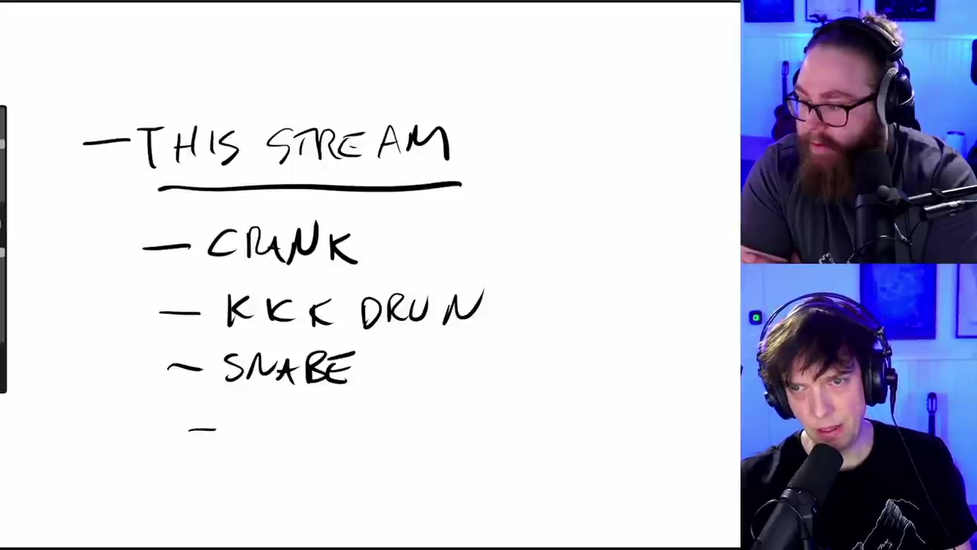
mouse_move(253, 409)
mouse_down()
mouse_move(232, 438)
mouse_move(246, 443)
mouse_up()
mouse_move(276, 417)
mouse_down()
mouse_move(271, 442)
mouse_move(287, 442)
mouse_up()
drag(267, 434, 285, 431)
drag(313, 420, 294, 444)
drag(334, 417, 319, 452)
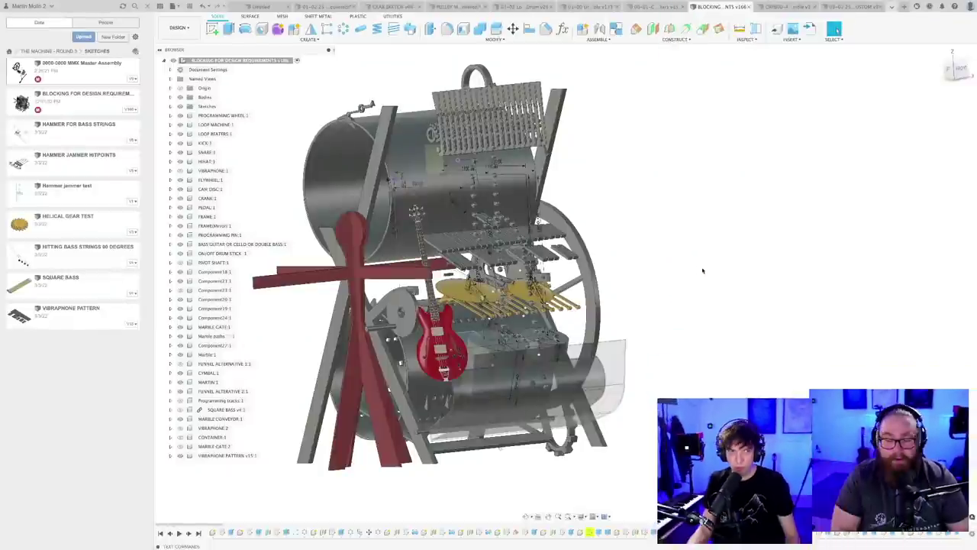
- Pan, zoom and orbit the blocking machine model to look it over
middle_drag(616, 287, 661, 283)
scroll(648, 289, up, 1)
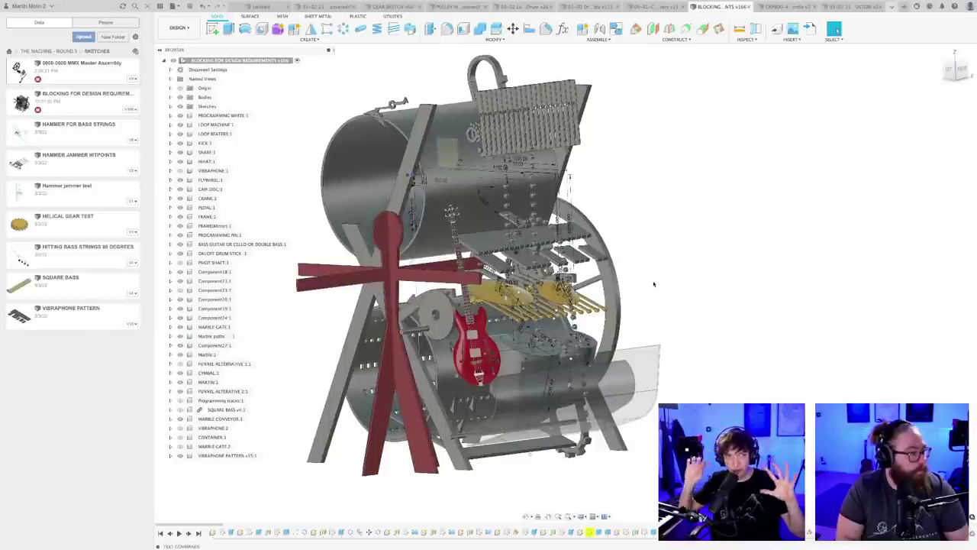
mouse_move(654, 288)
shift+middle_down()
mouse_move(665, 289)
mouse_move(648, 294)
mouse_move(649, 282)
mouse_move(668, 283)
shift+middle_up()
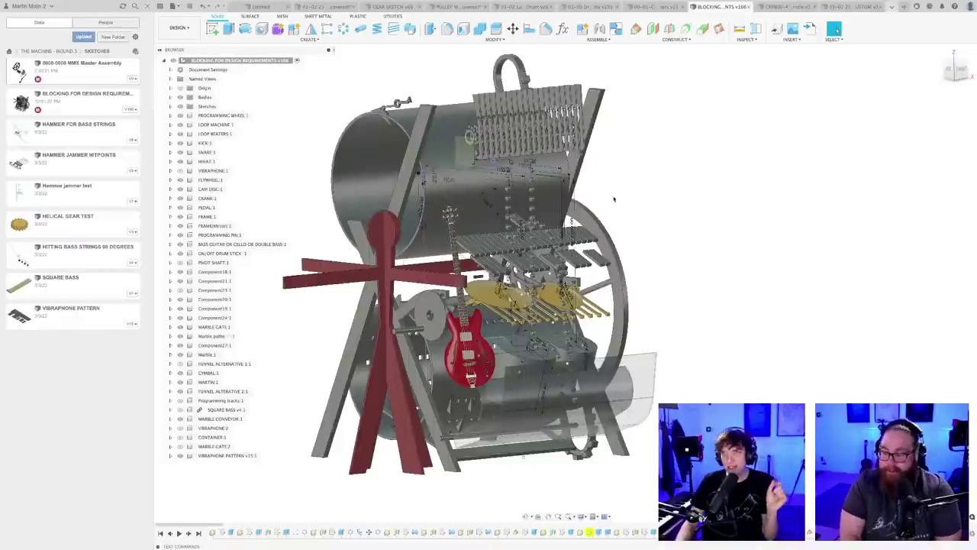
- Switch to the 0000-0000 MMX Master Assembly document
click(892, 6)
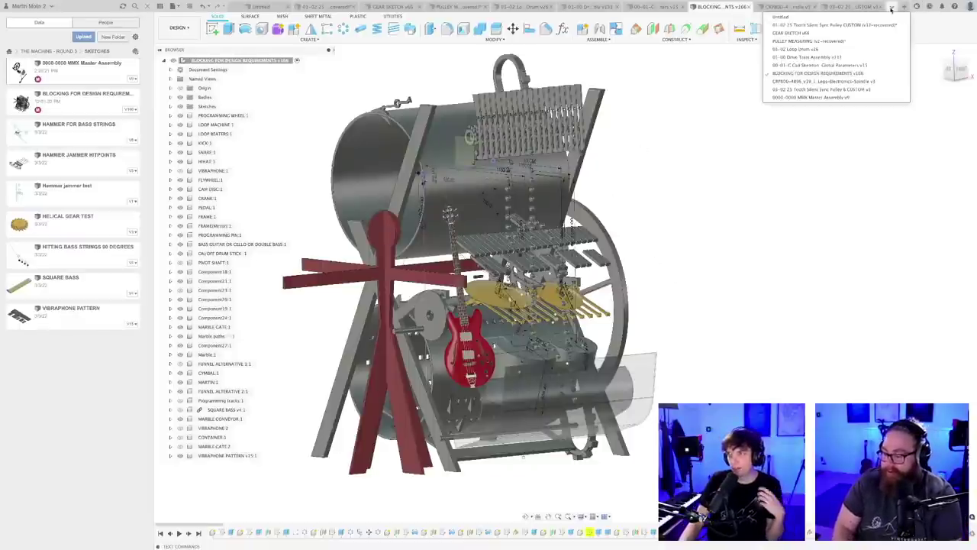
click(810, 97)
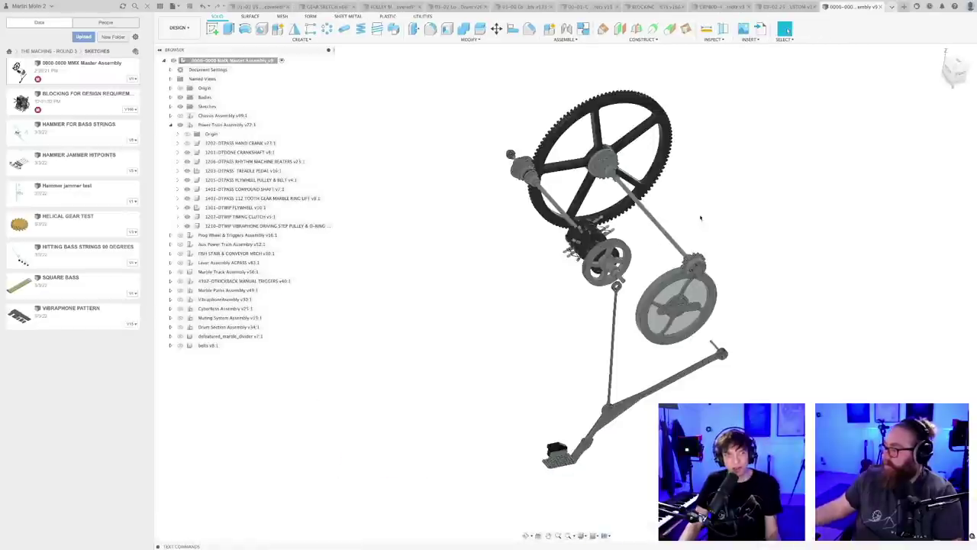
middle_drag(494, 264, 448, 266)
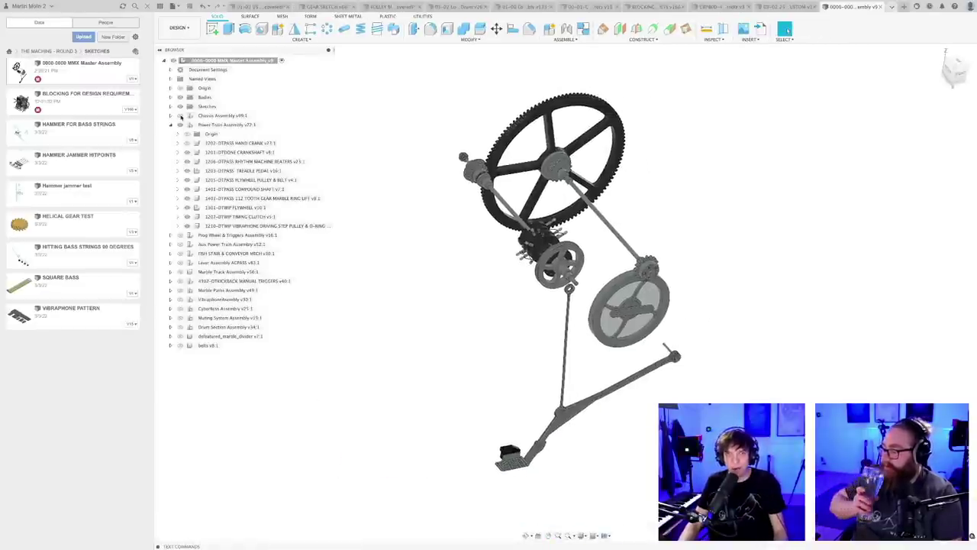
- Show the Chassis Assembly and isolate it to inspect from a new angle
click(180, 115)
right_click(191, 116)
click(252, 319)
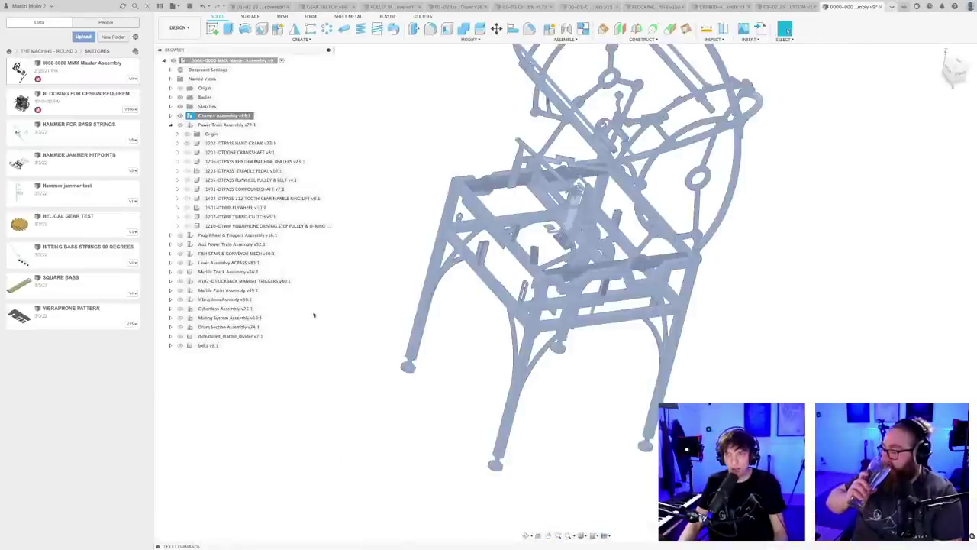
click(411, 333)
scroll(429, 324, down, 4)
middle_drag(452, 309, 429, 348)
shift+middle_drag(429, 348, 485, 325)
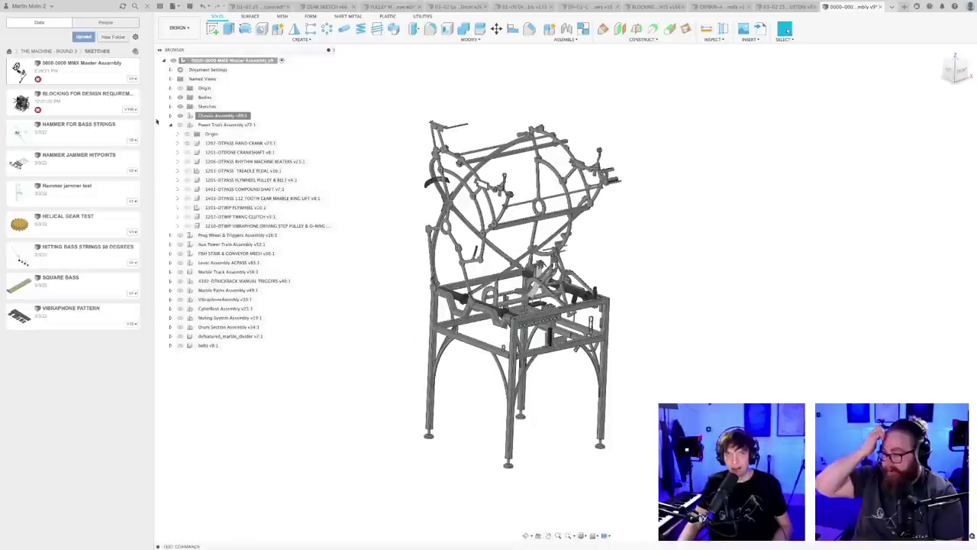
- Unisolate to bring back all components, then save the master assembly
right_click(223, 117)
click(250, 330)
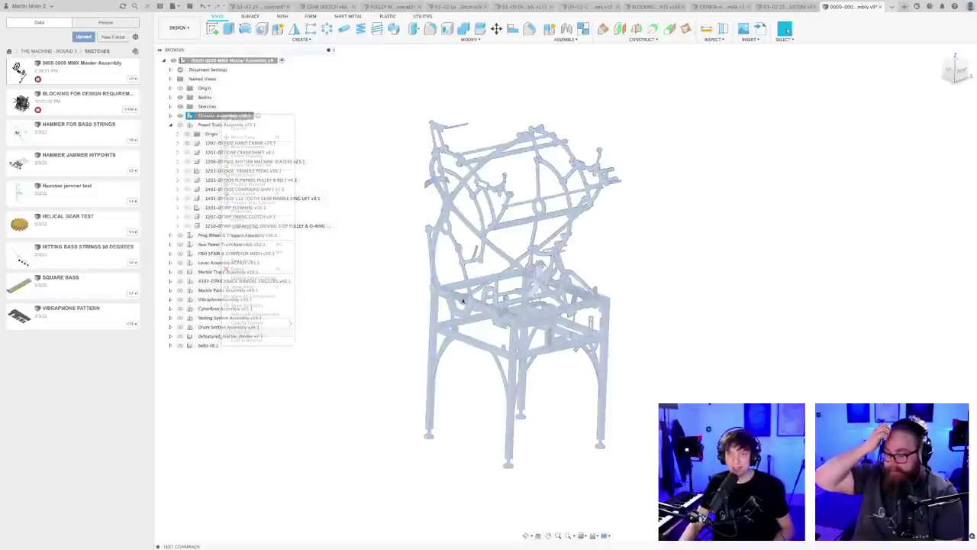
click(630, 326)
middle_drag(630, 325, 573, 391)
scroll(562, 361, up, 5)
scroll(612, 382, down, 5)
shift+middle_drag(787, 30, 592, 412)
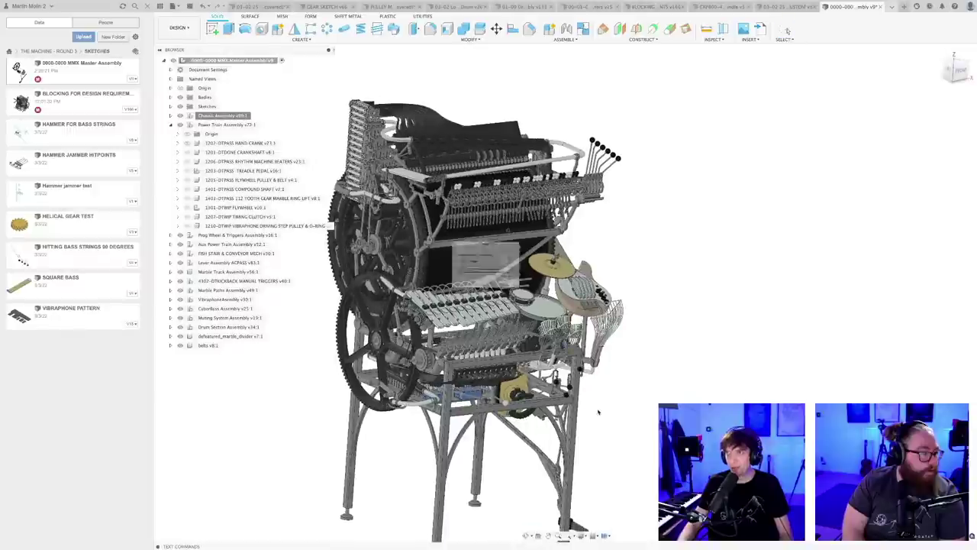
key(ctrl+s)
click(531, 300)
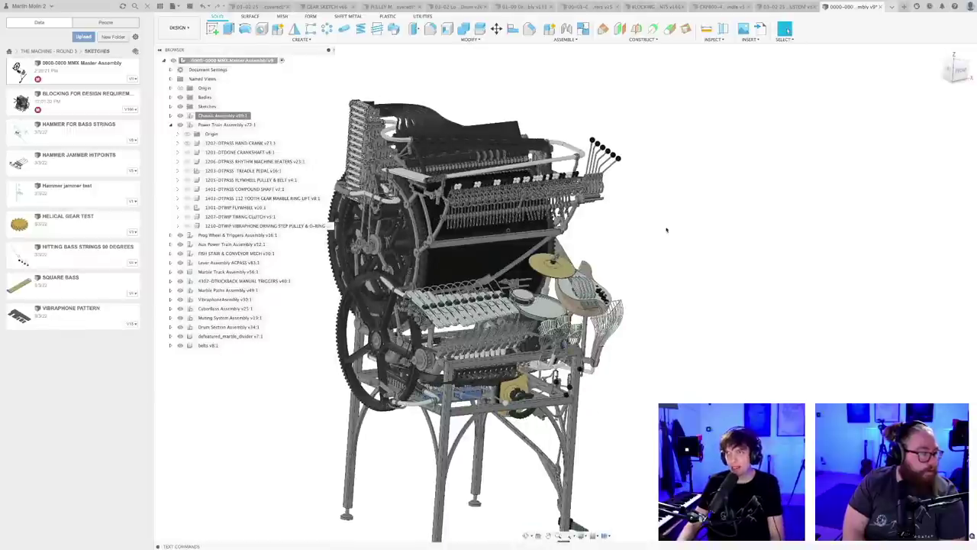
- Cycle through the open documents and return to 01-00 Drive Train Assembly, framing the drums
click(589, 7)
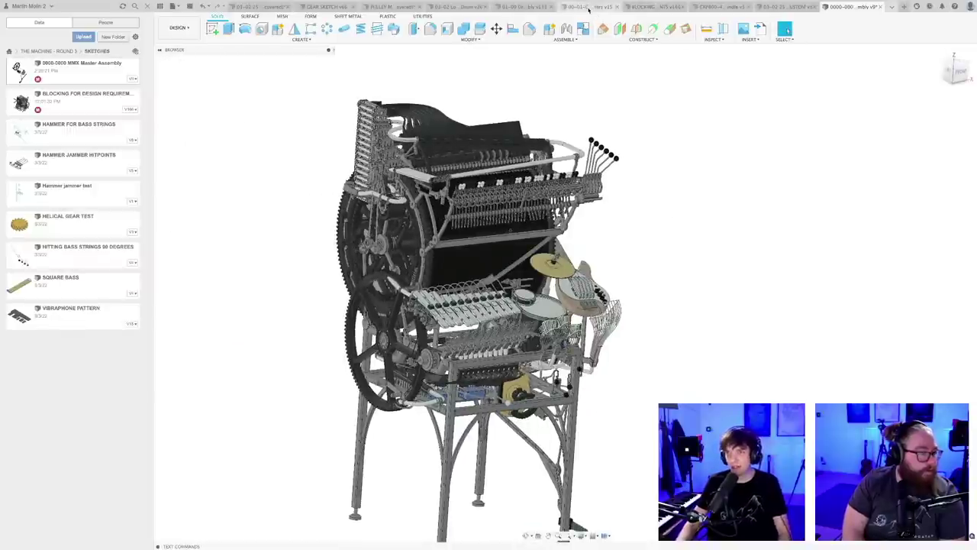
click(721, 7)
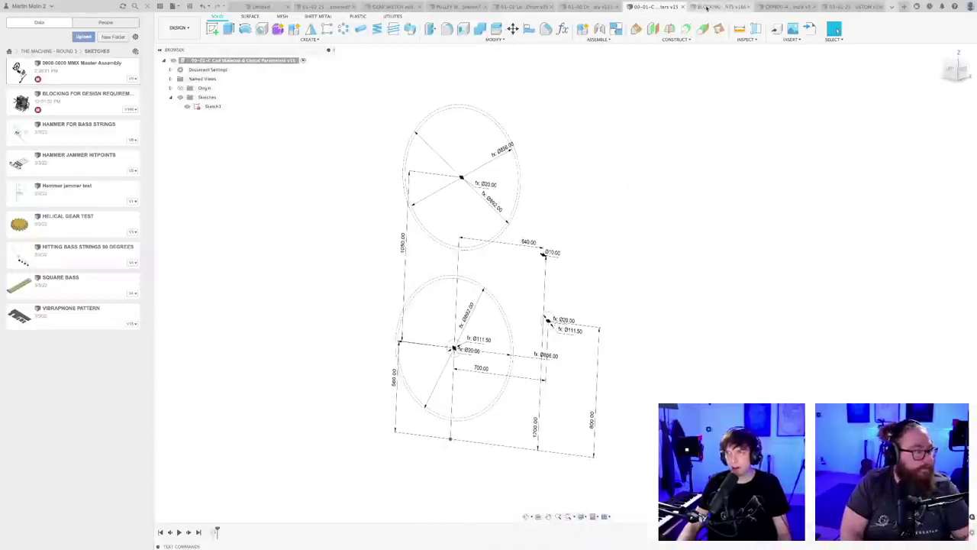
click(772, 9)
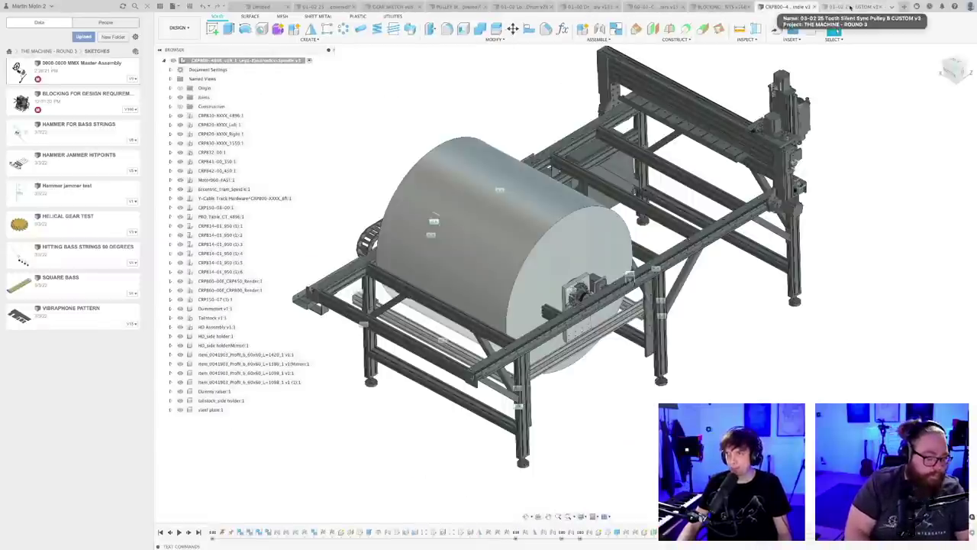
click(854, 6)
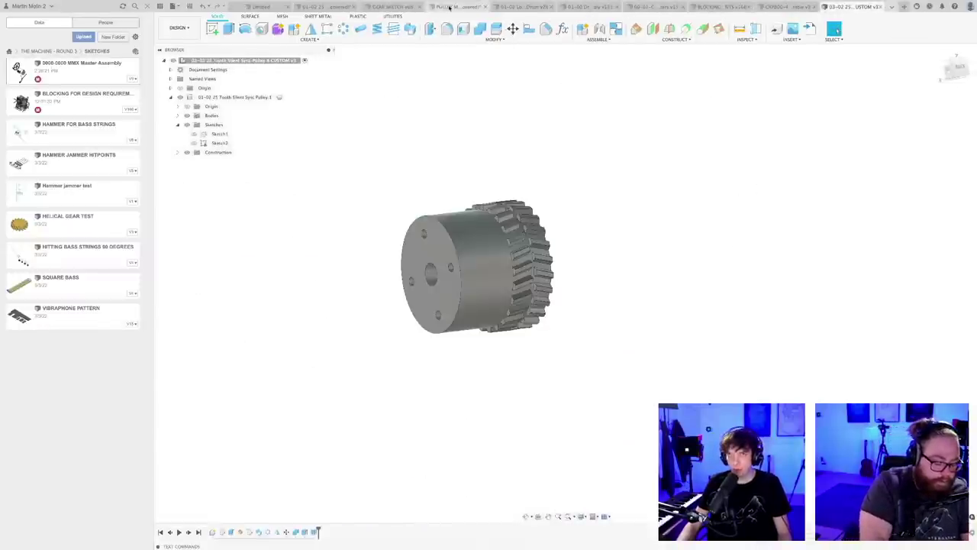
click(891, 7)
click(796, 64)
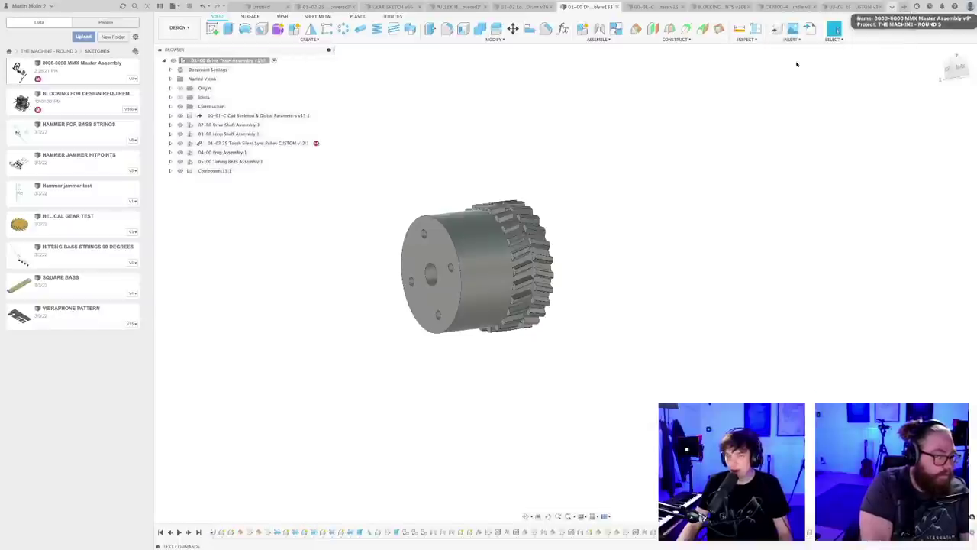
shift+middle_drag(630, 287, 585, 242)
middle_drag(594, 254, 620, 322)
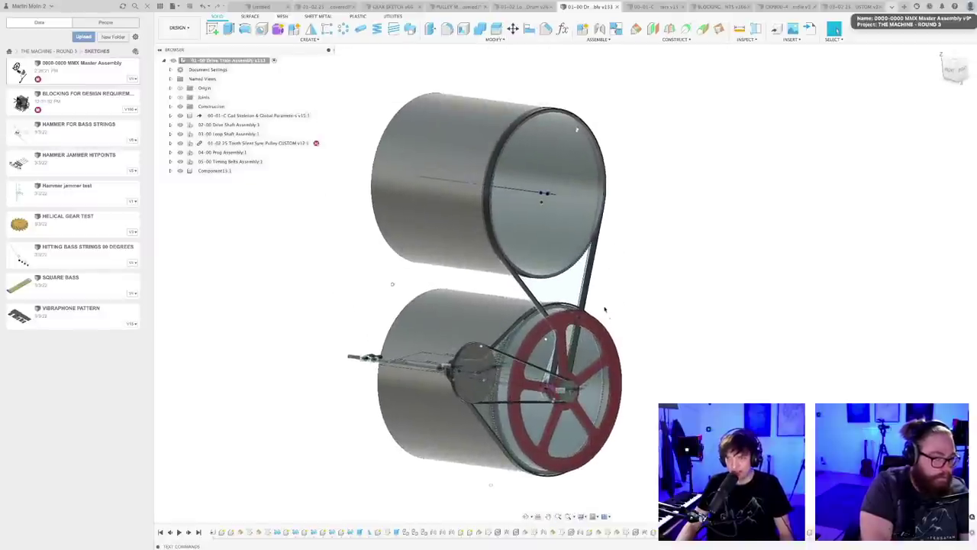
- Frame the crank shaft and its dimensions, then expand 02-00 Drive Shaft Assembly in the browser
scroll(640, 344, up, 5)
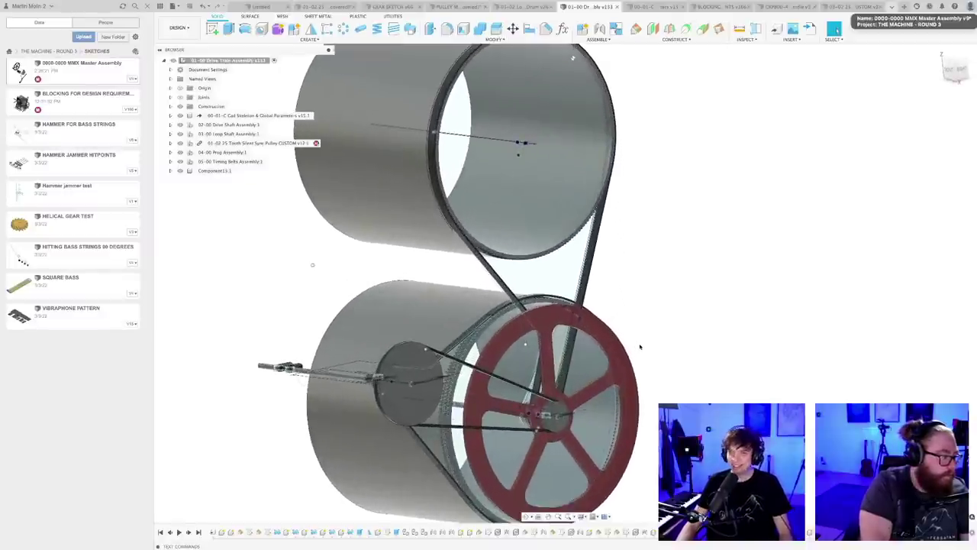
scroll(640, 294, down, 3)
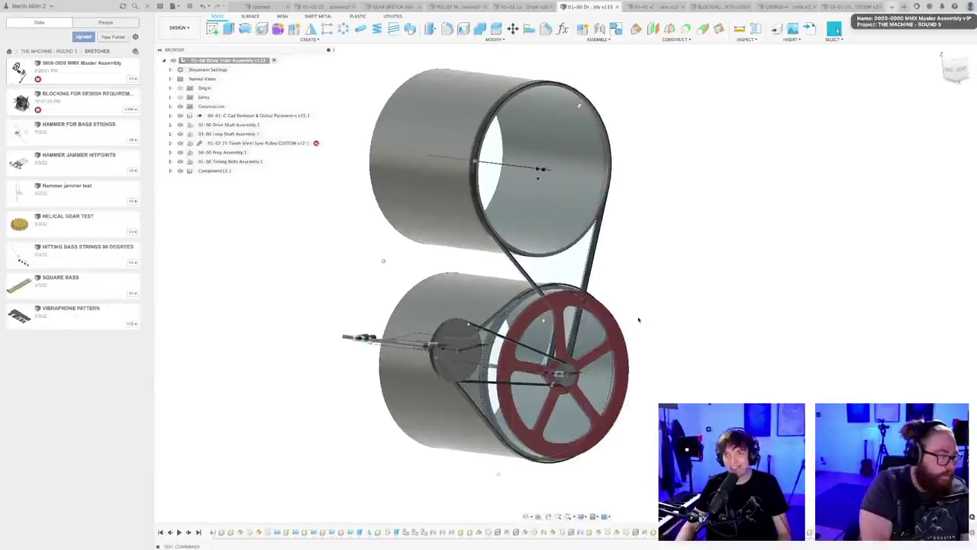
scroll(638, 320, up, 1)
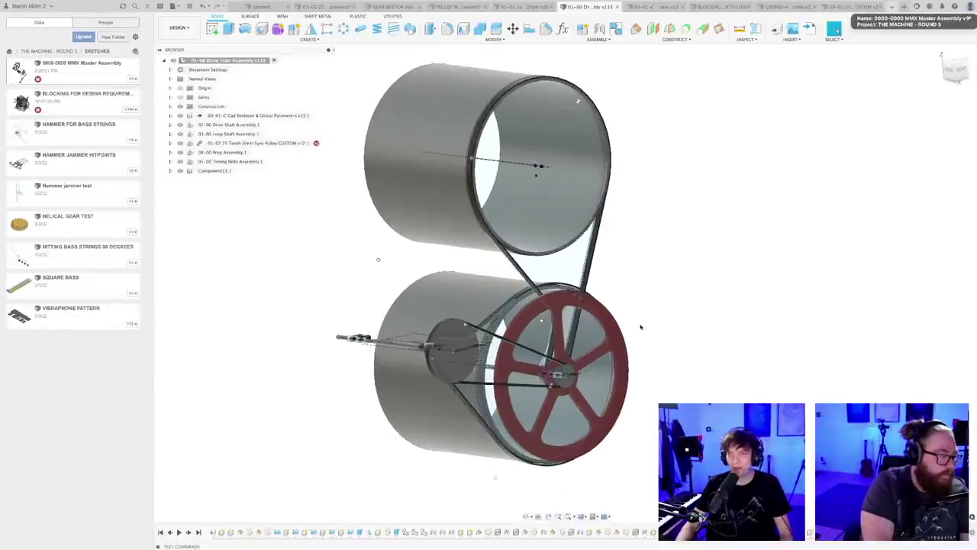
shift+middle_drag(641, 327, 653, 385)
scroll(635, 360, up, 3)
scroll(633, 358, down, 5)
click(835, 29)
scroll(527, 371, up, 5)
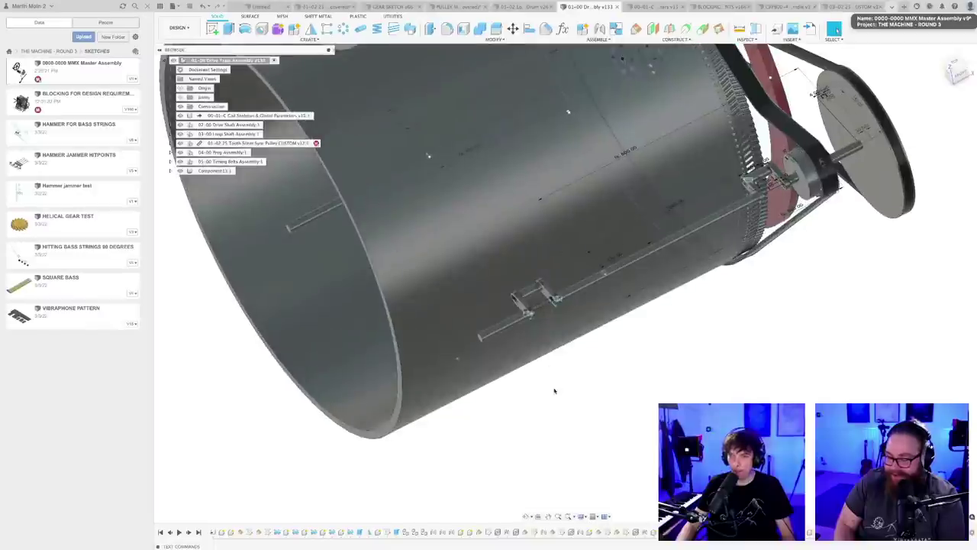
shift+middle_drag(554, 391, 494, 380)
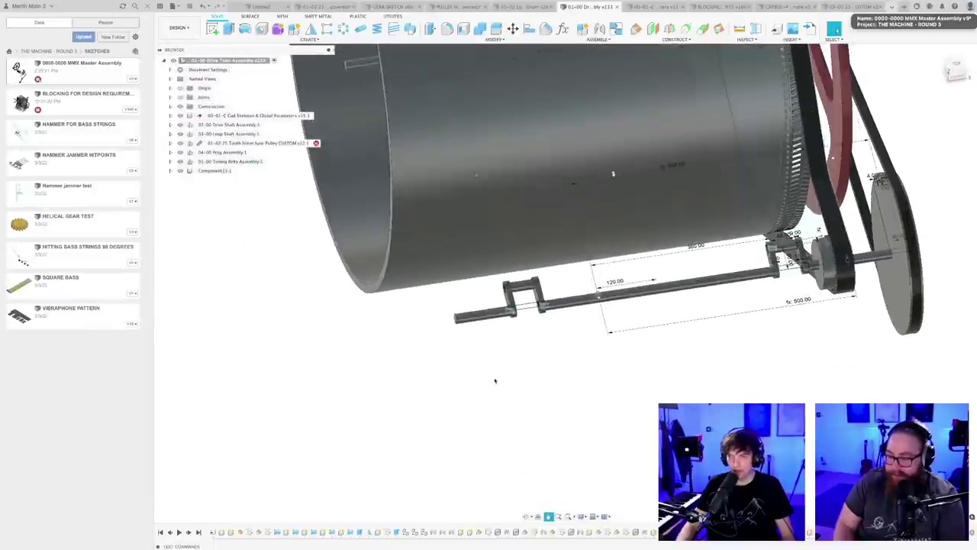
scroll(473, 324, up, 3)
scroll(438, 357, down, 3)
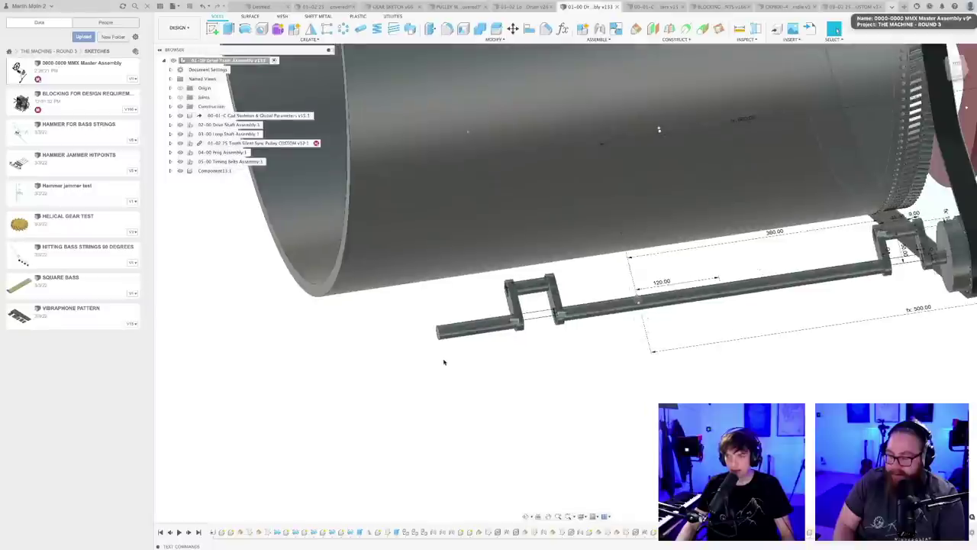
scroll(587, 311, up, 2)
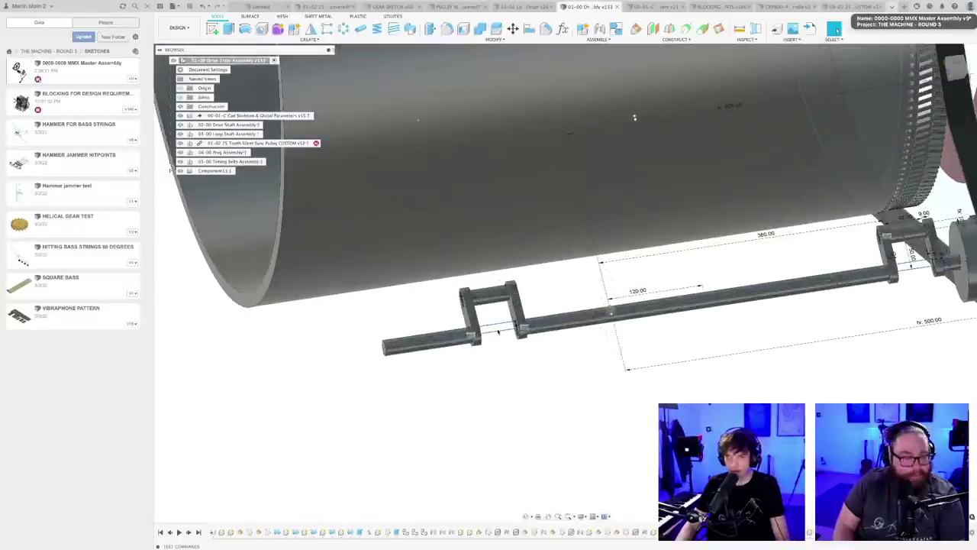
middle_drag(454, 388, 444, 430)
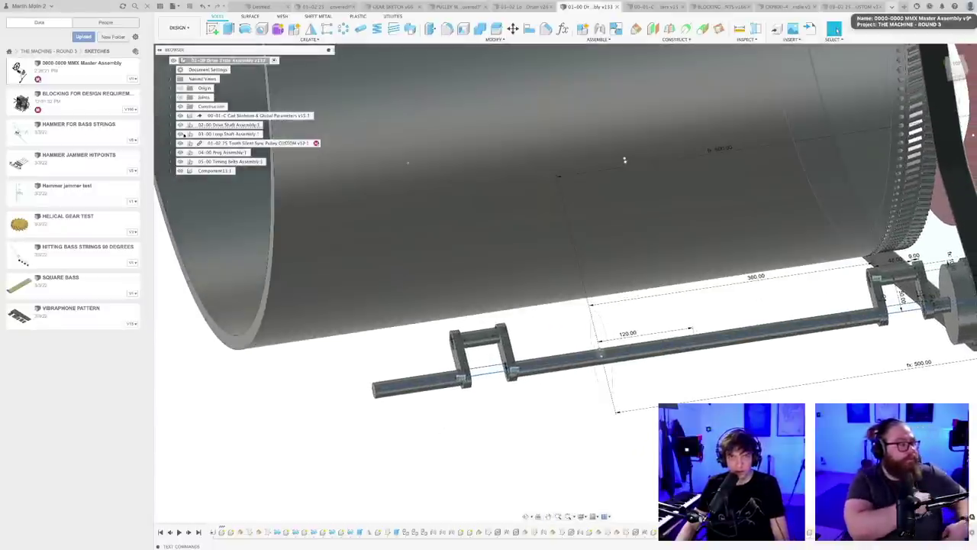
click(172, 125)
- In MASTERSKETCH, dimension the shaft's left end to the crank bracket at 200 mm
double_click(221, 190)
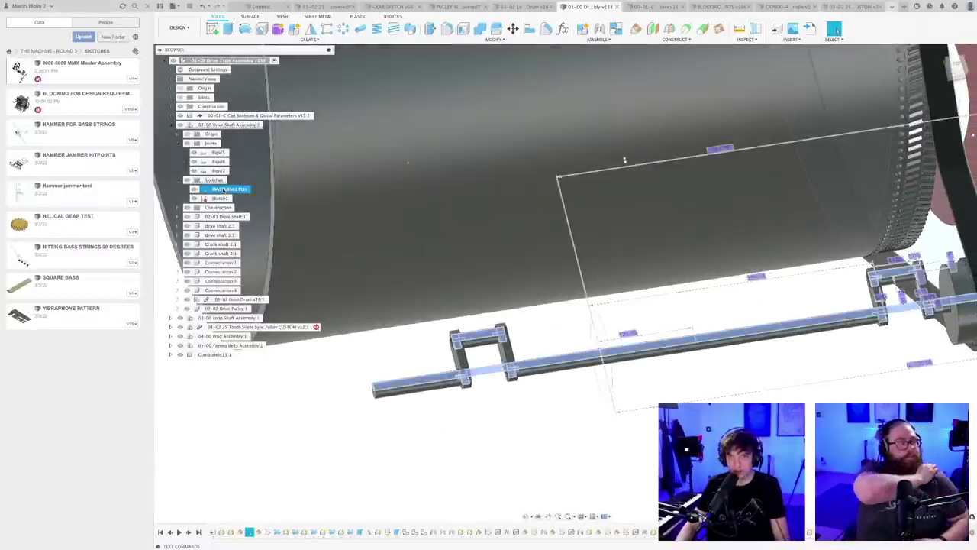
middle_drag(475, 276, 463, 351)
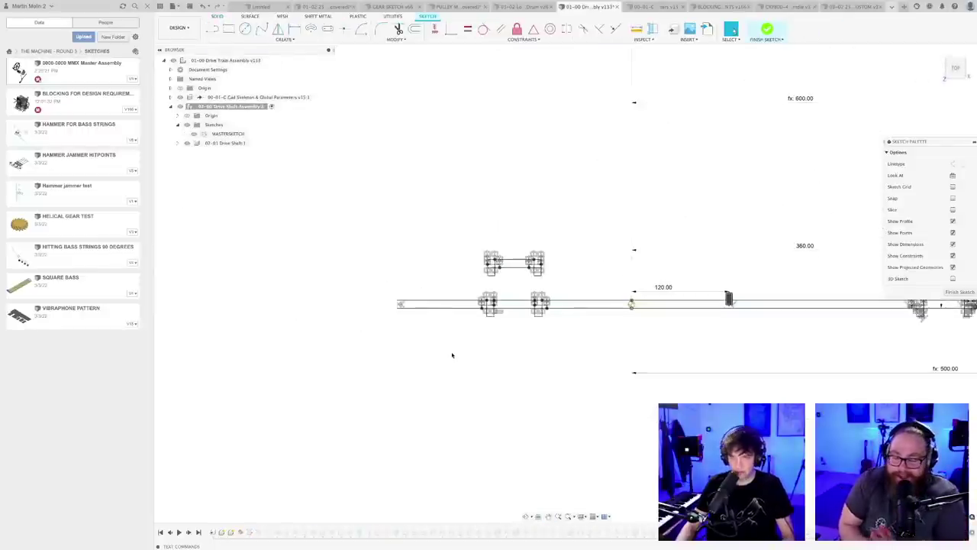
scroll(452, 355, up, 2)
click(379, 292)
scroll(497, 296, up, 3)
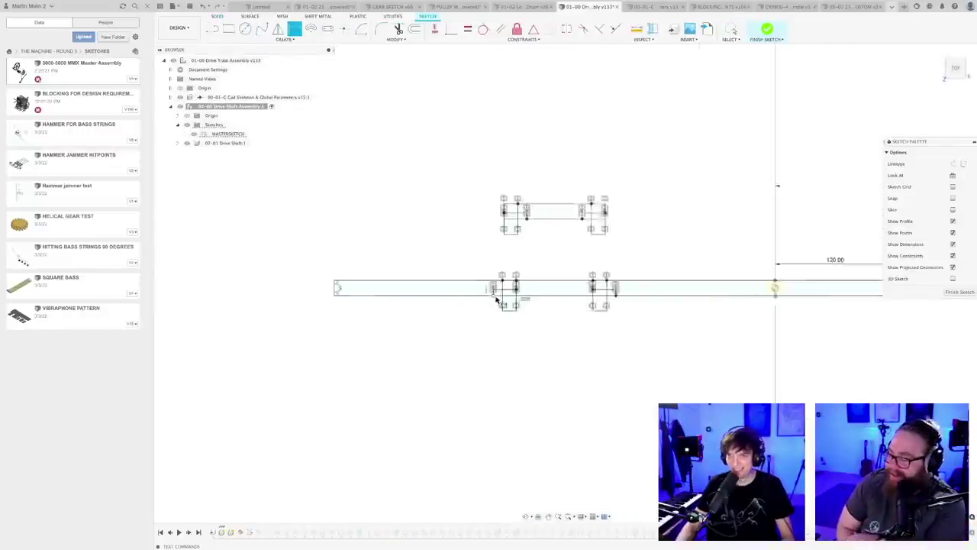
click(504, 291)
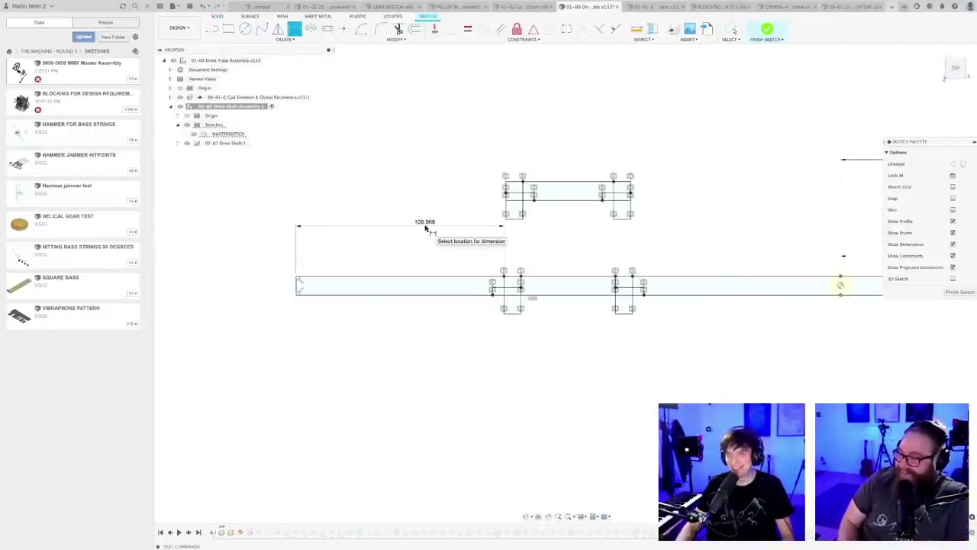
click(426, 229)
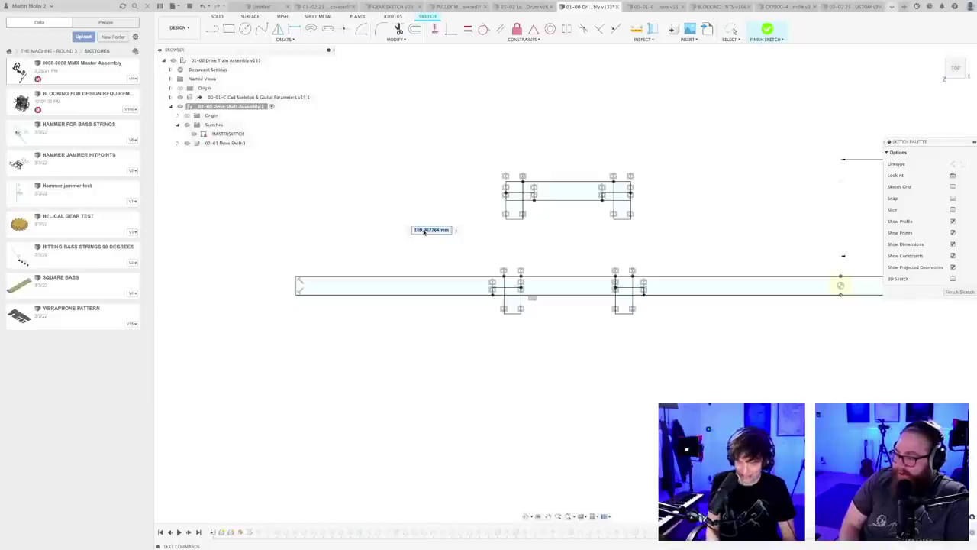
text(200)
key(Return)
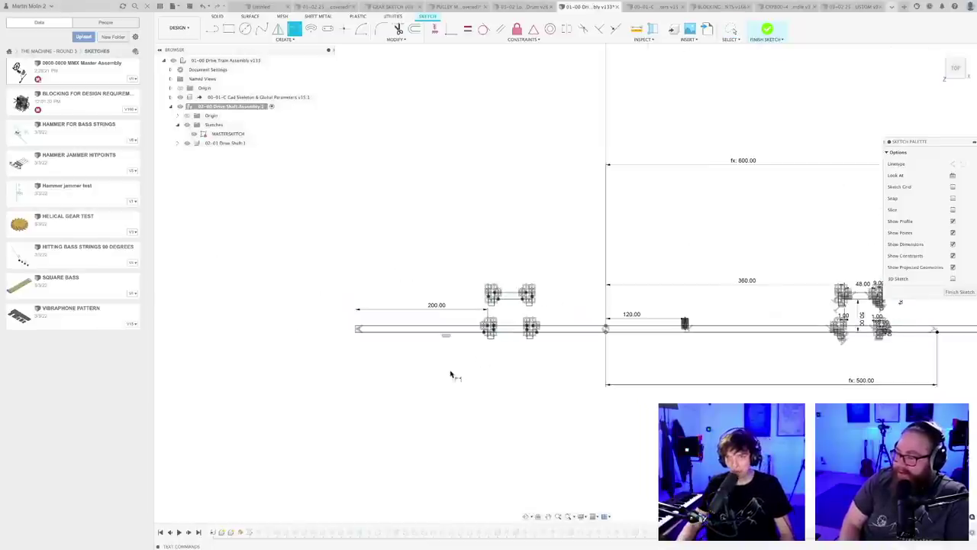
- Finish the sketch, orbit around the drums, and start saving the assembly
click(972, 292)
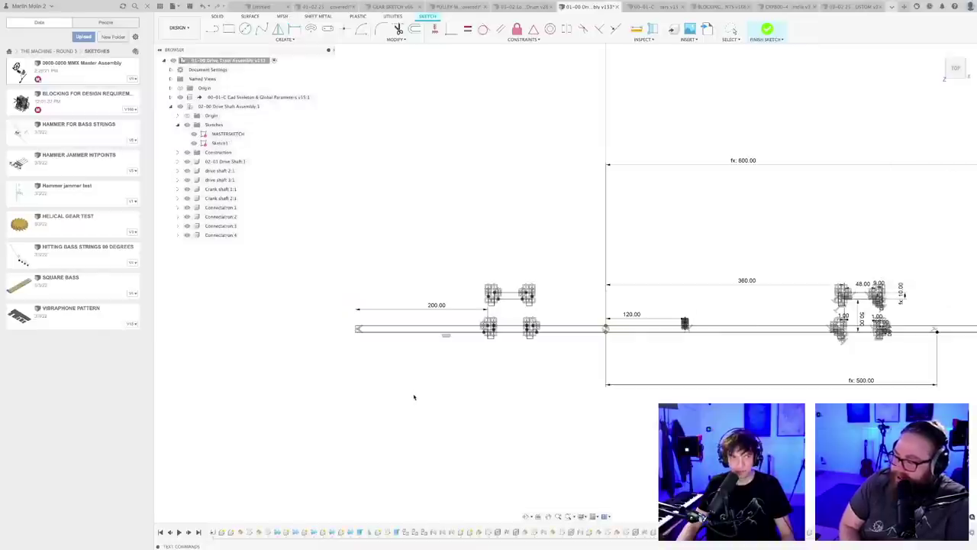
scroll(439, 397, down, 4)
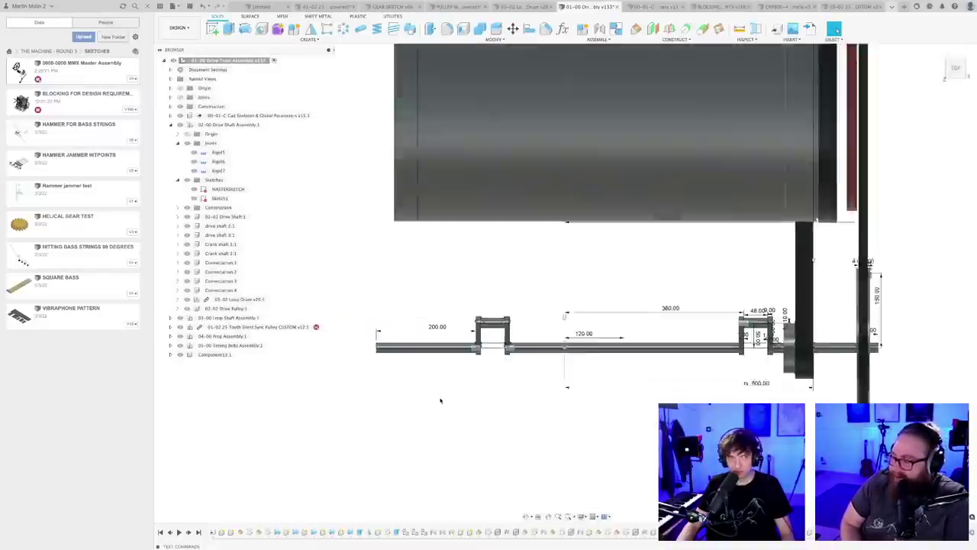
mouse_move(417, 407)
middle_down()
mouse_move(342, 424)
mouse_move(377, 427)
mouse_move(378, 417)
middle_up()
scroll(342, 425, down, 4)
shift+middle_drag(421, 364, 426, 356)
shift+middle_drag(412, 416, 419, 411)
key(ctrl+s)
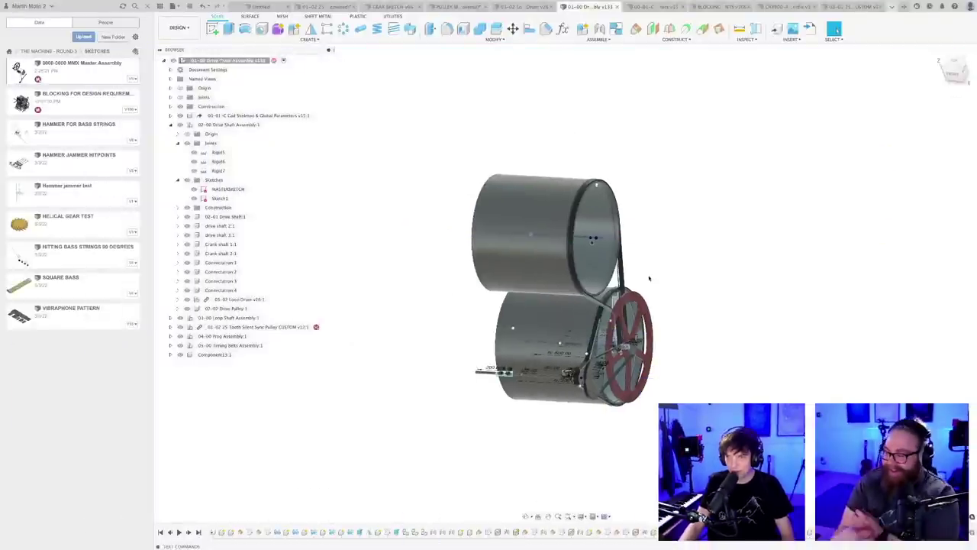
- Orbit the saved v134 drive train assembly to inspect it
shift+middle_drag(649, 278, 625, 311)
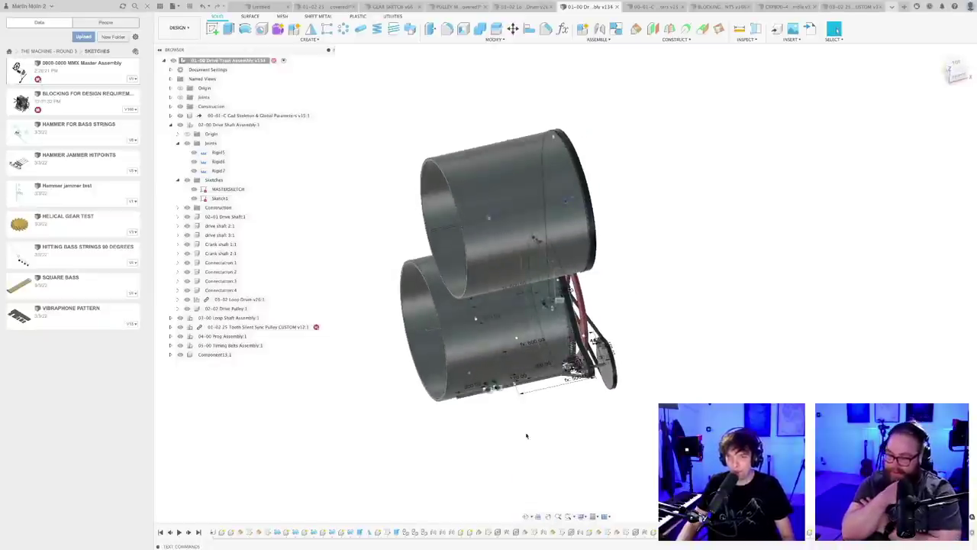
- Activate the 02-00 Drive Shaft Assembly component and collapse its Sketches folder
shift+middle_drag(526, 436, 540, 418)
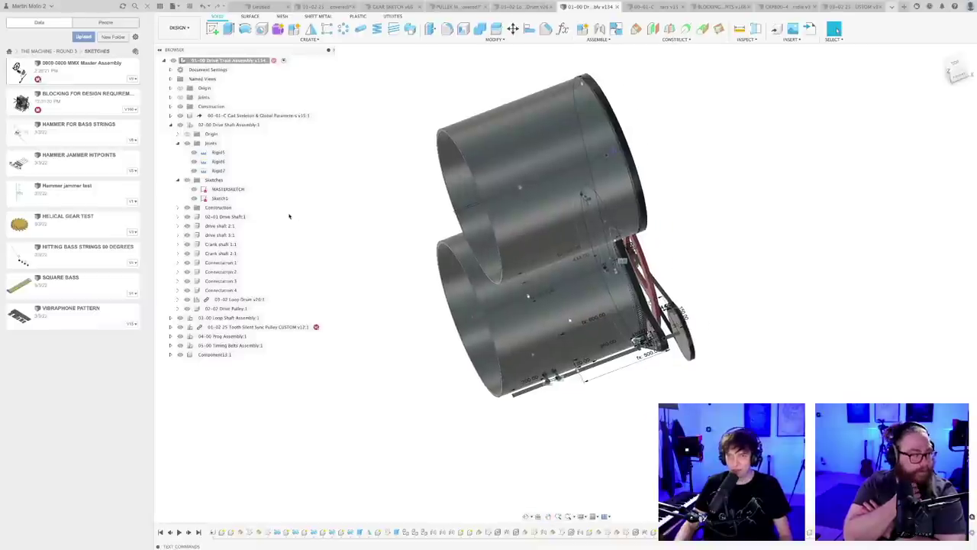
scroll(500, 407, up, 2)
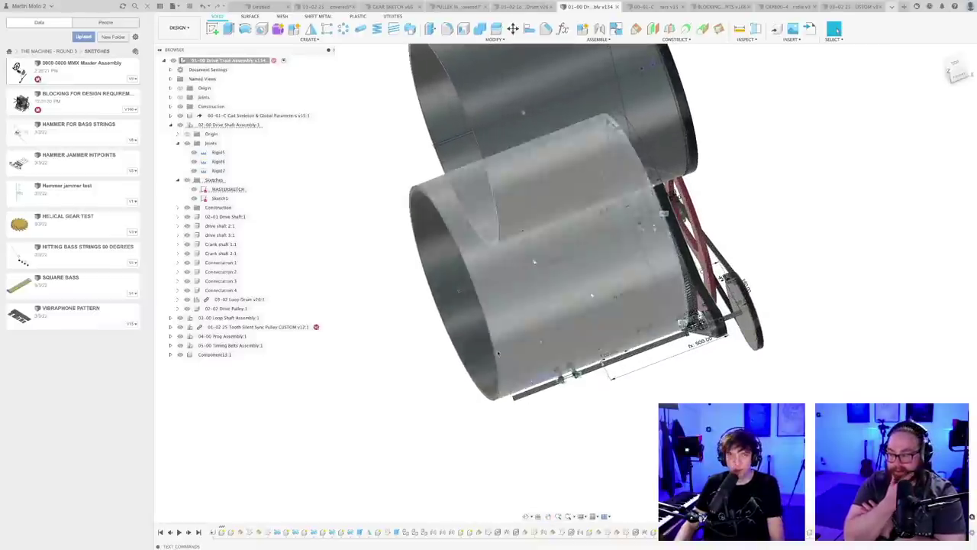
click(271, 125)
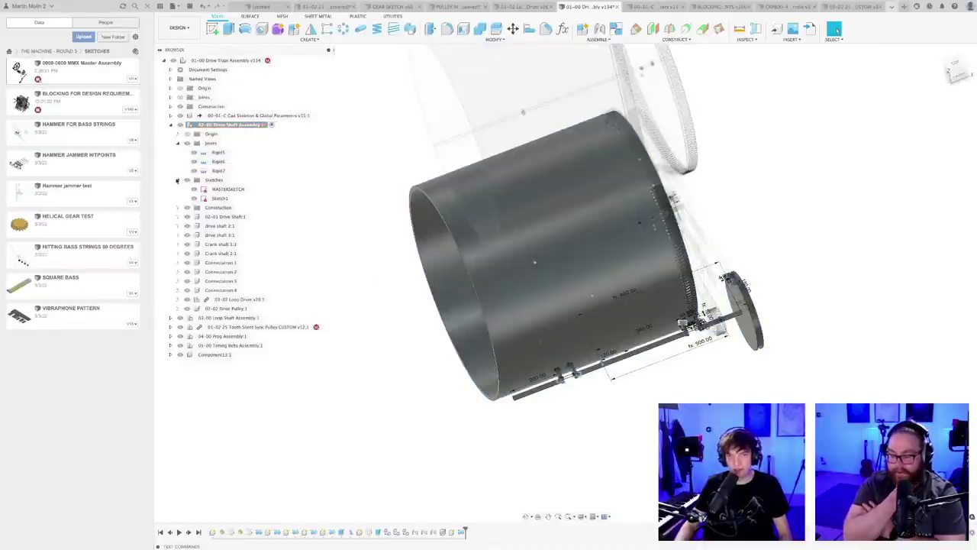
click(178, 180)
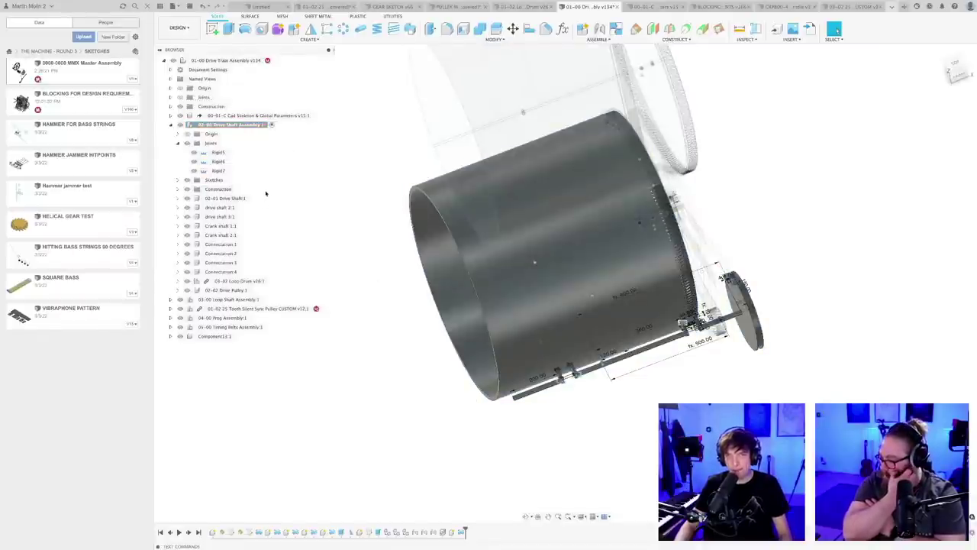
- Create a new Crank Disk component inside the Drive Shaft Assembly and save as v135
right_click(218, 125)
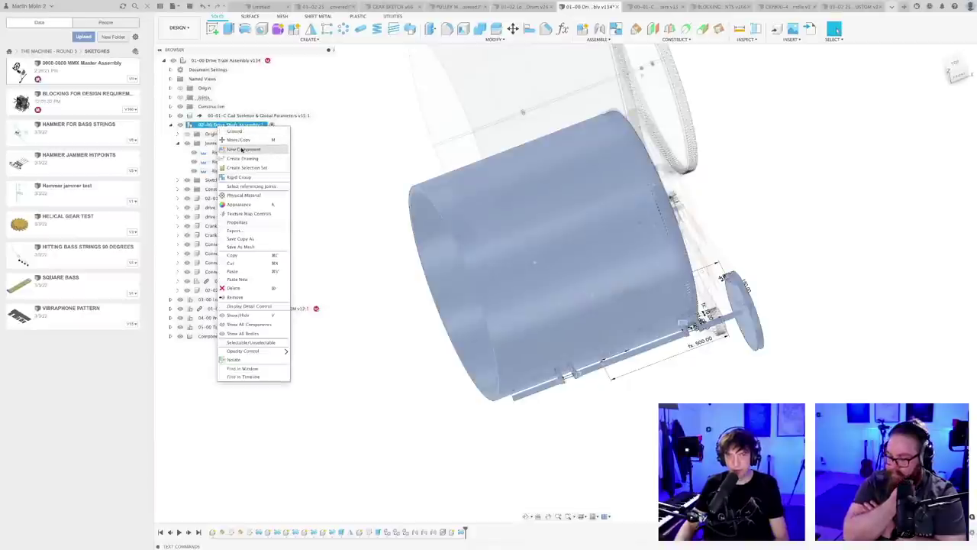
click(241, 150)
key(Return)
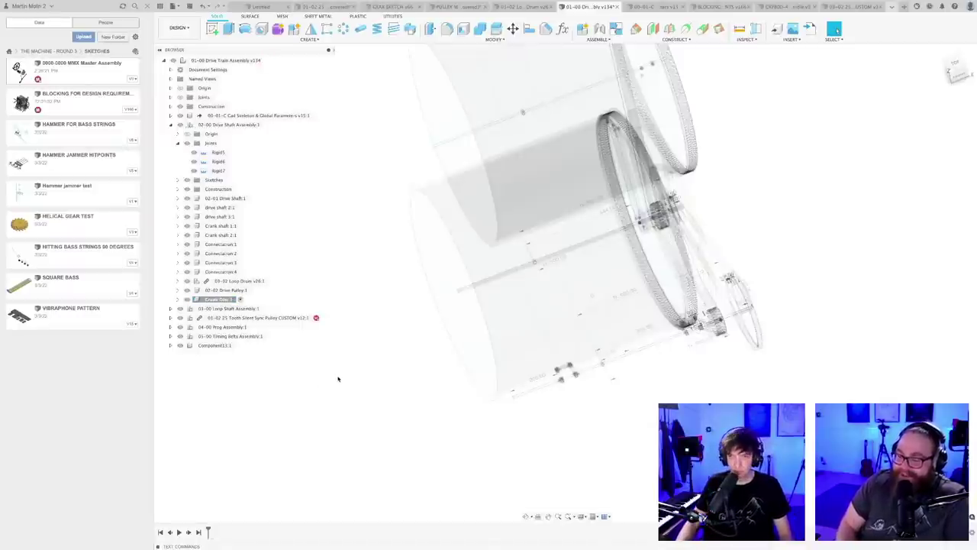
key(super+s)
key(Return)
- Pan and orbit the drums into a perspective view
scroll(382, 378, down, 4)
mouse_move(391, 397)
middle_down()
mouse_move(392, 411)
mouse_move(397, 390)
mouse_move(394, 404)
middle_up()
scroll(410, 407, up, 3)
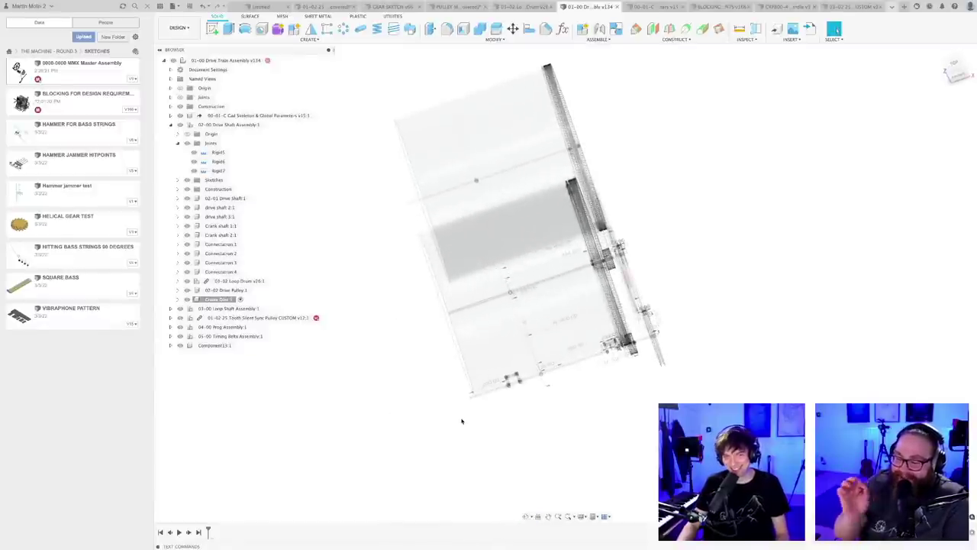
shift+middle_drag(461, 421, 469, 443)
scroll(477, 462, down, 2)
scroll(468, 443, up, 1)
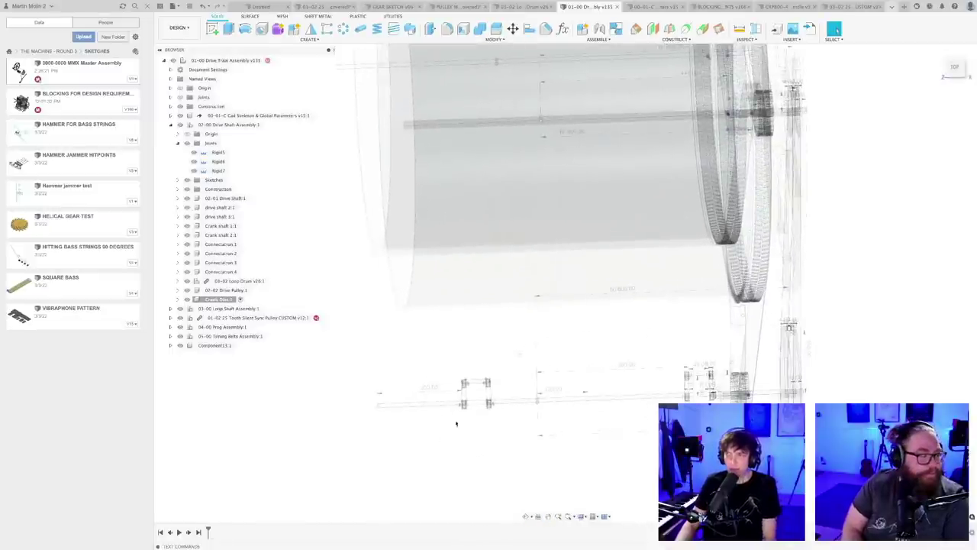
- Snap to the Top view and zoom in close on the drum and crank shaft
click(957, 69)
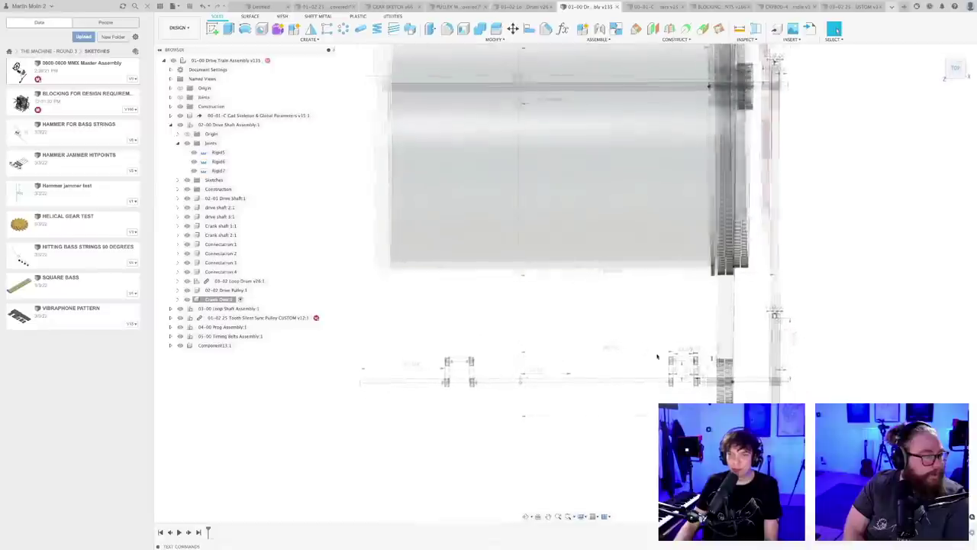
middle_drag(466, 321, 479, 352)
scroll(472, 363, up, 2)
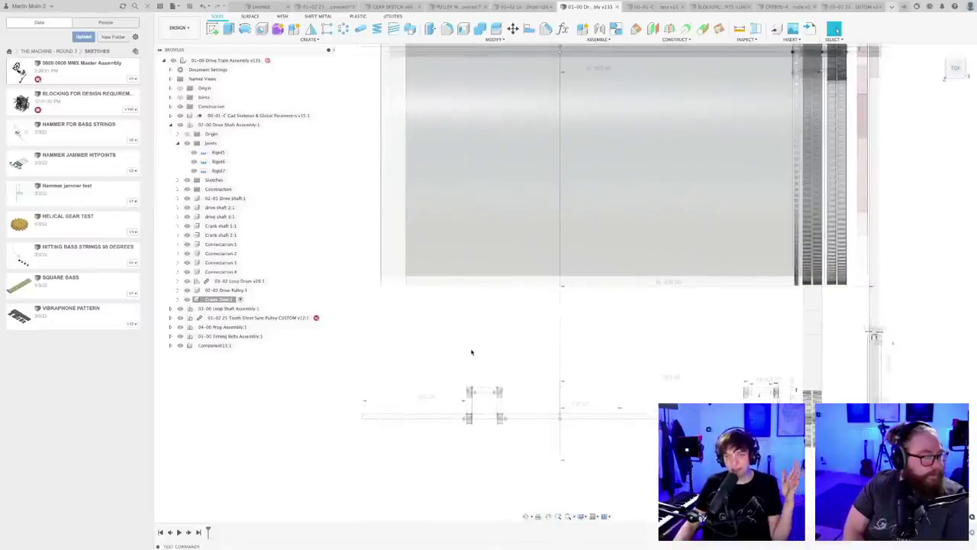
middle_drag(471, 351, 482, 352)
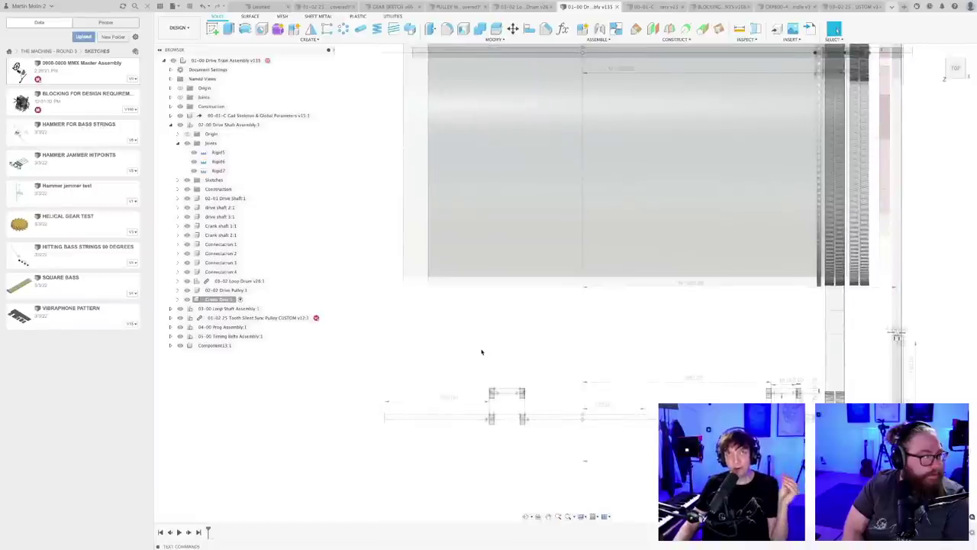
scroll(482, 352, up, 3)
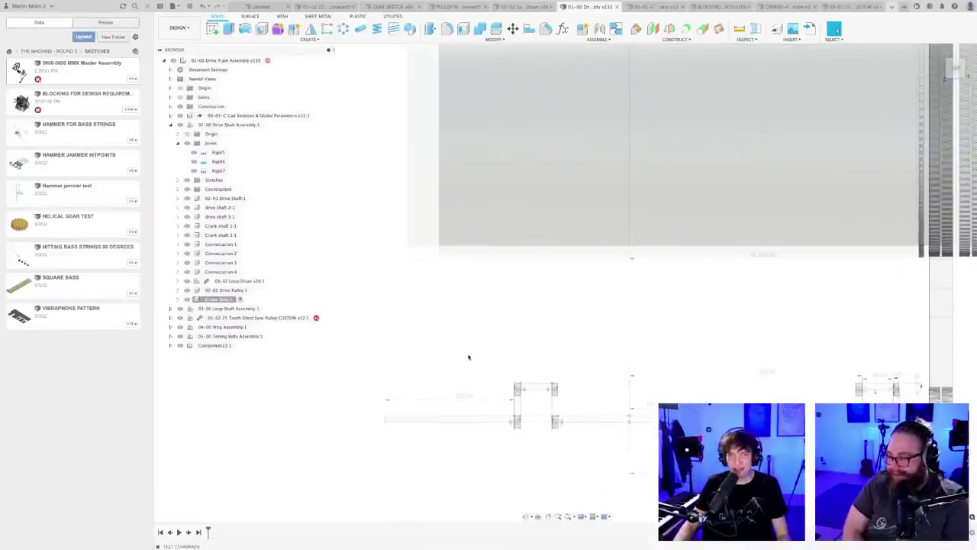
middle_drag(466, 351, 440, 342)
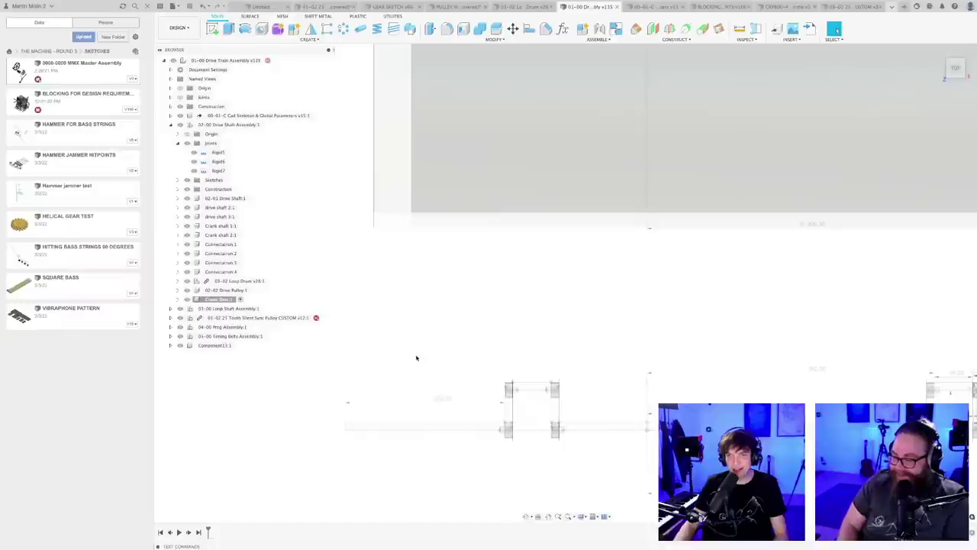
scroll(411, 348, down, 2)
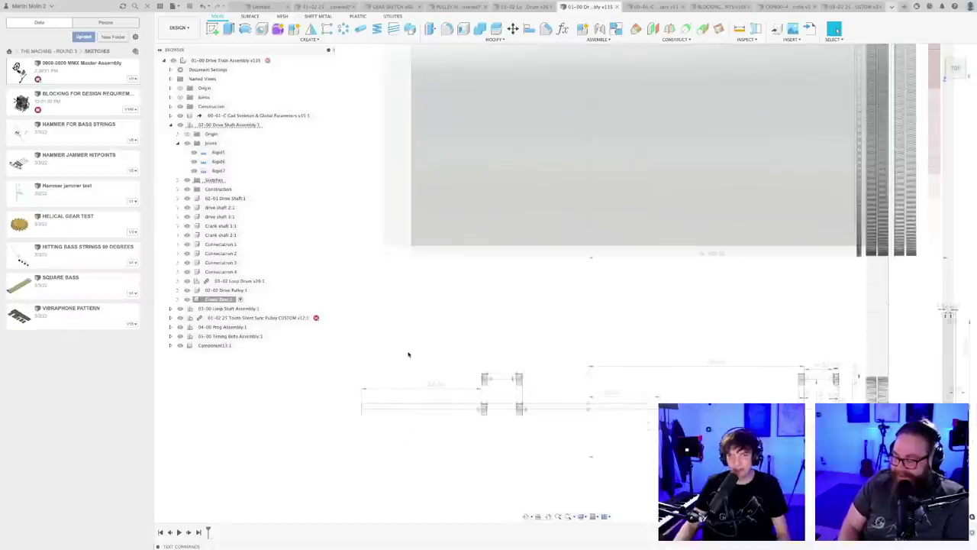
scroll(402, 320, down, 2)
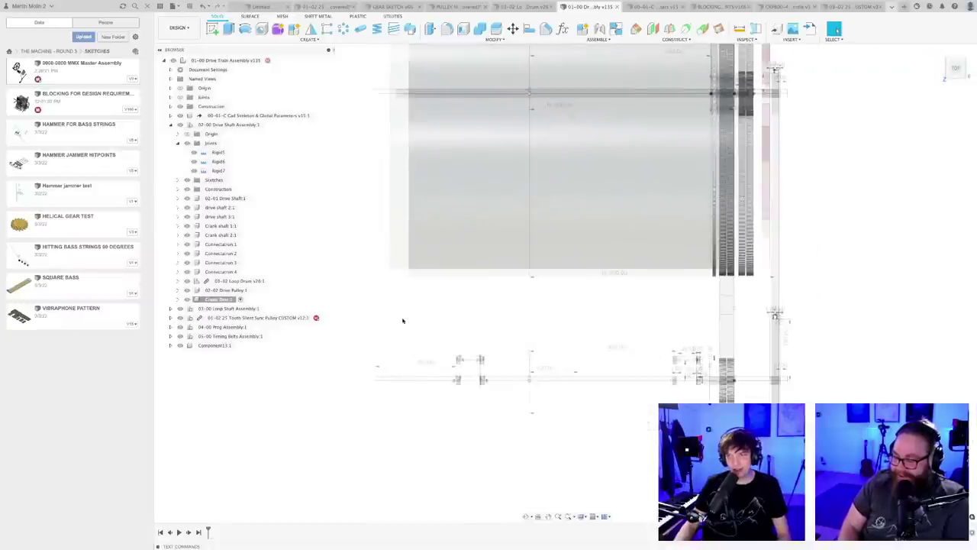
scroll(402, 319, up, 3)
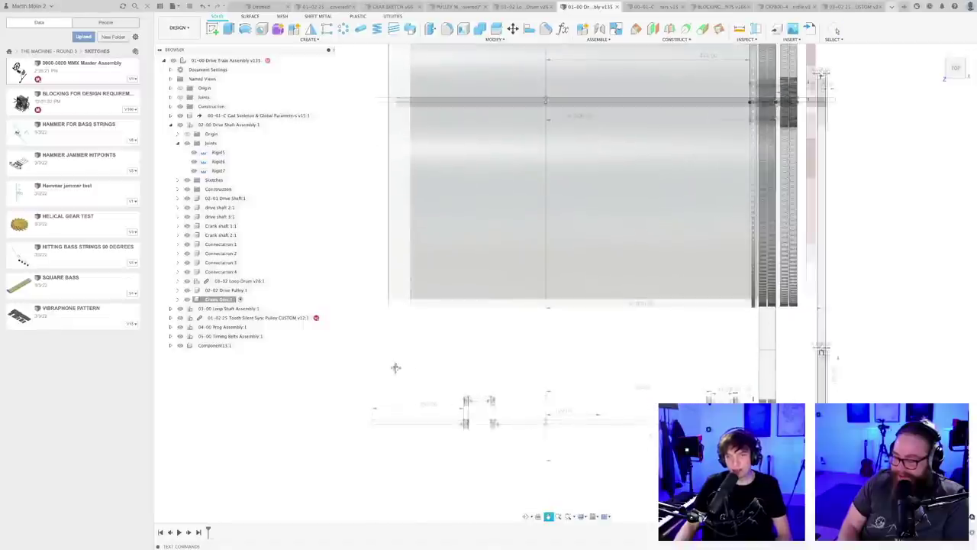
scroll(417, 413, up, 3)
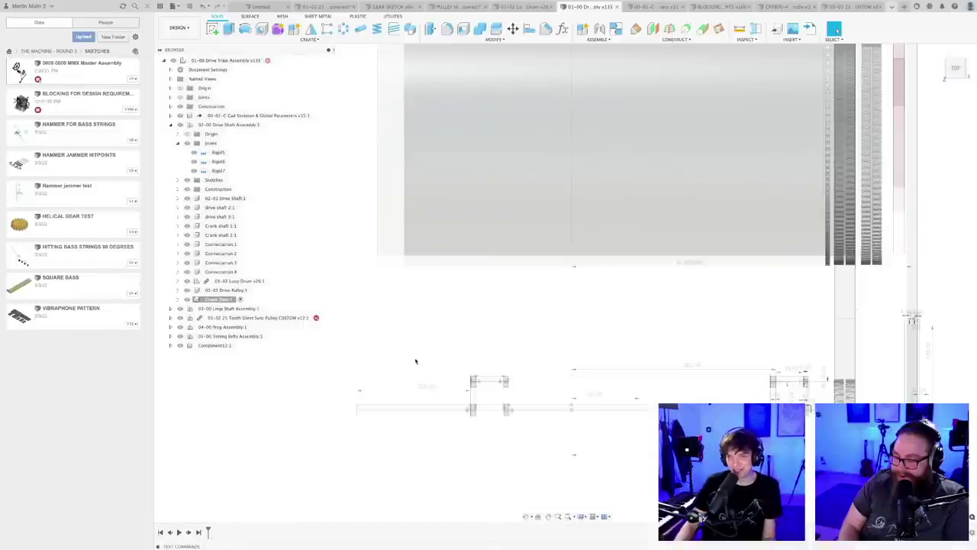
scroll(414, 360, down, 1)
scroll(422, 365, up, 2)
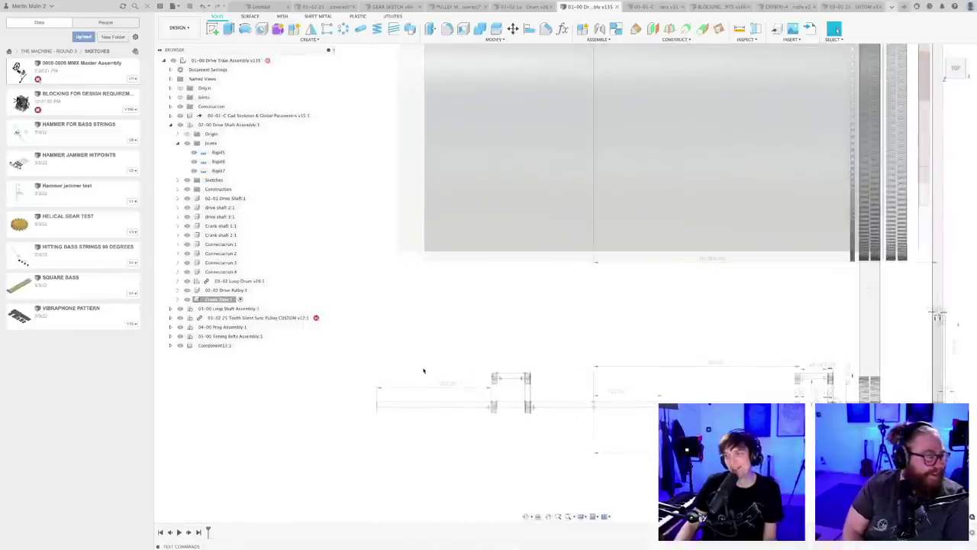
scroll(419, 360, up, 1)
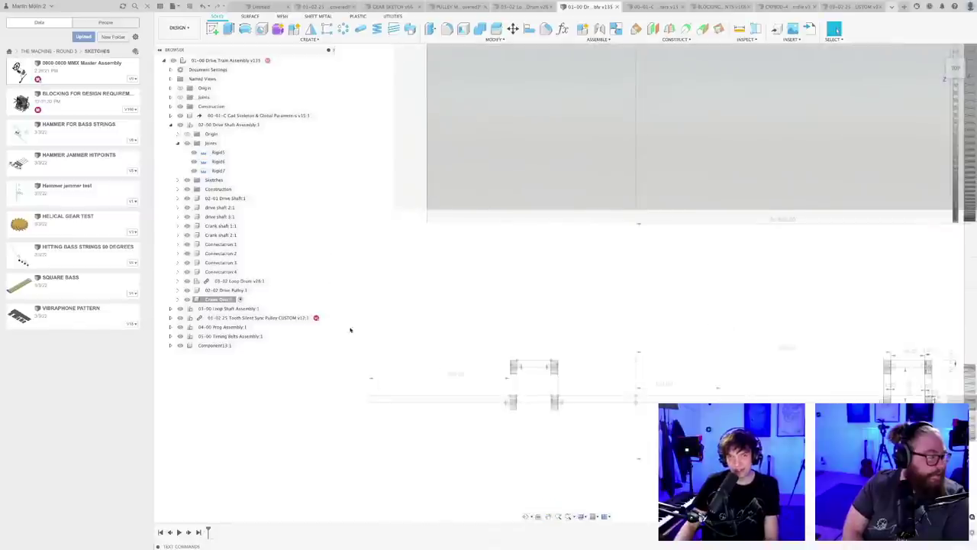
- Activate 02-00 Drive Shaft Assembly and save a new version of the drive train
click(252, 124)
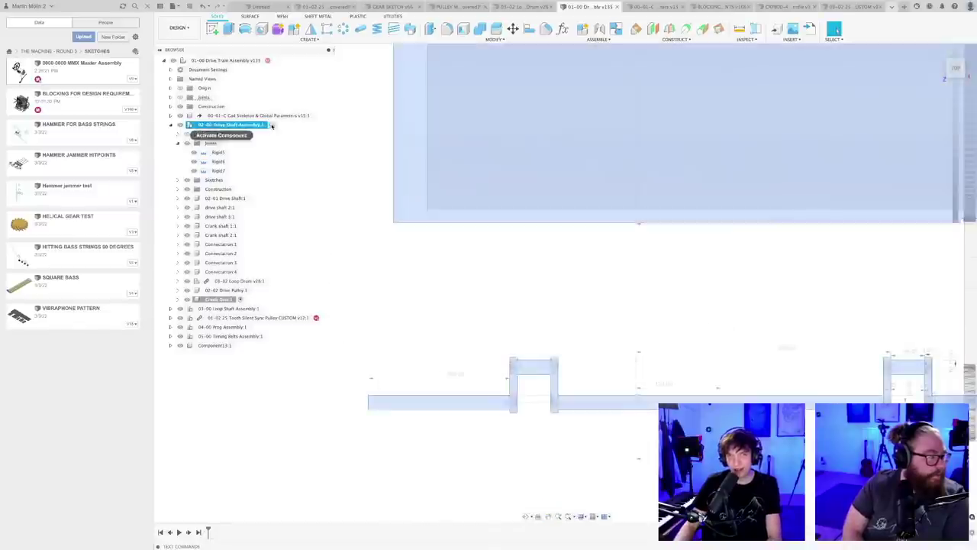
scroll(377, 287, up, 2)
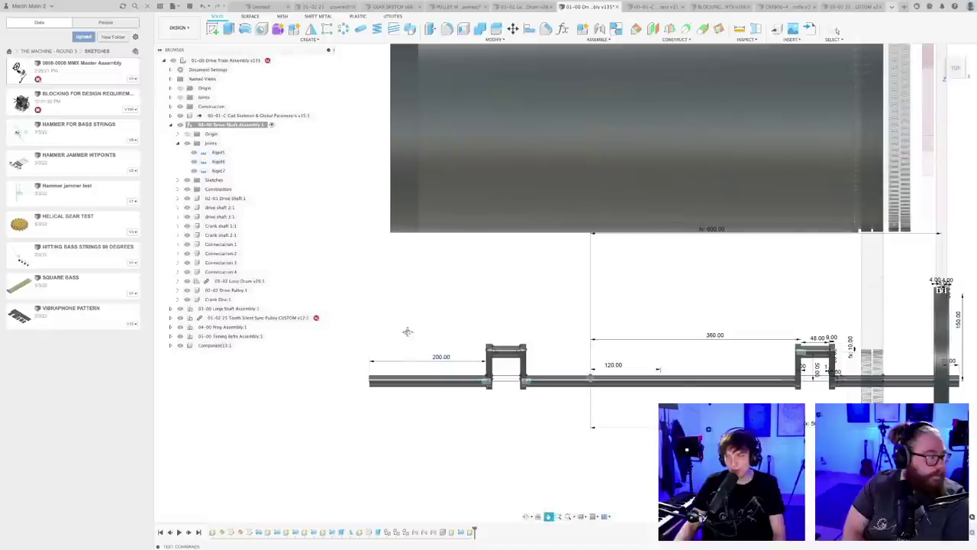
middle_drag(408, 331, 401, 344)
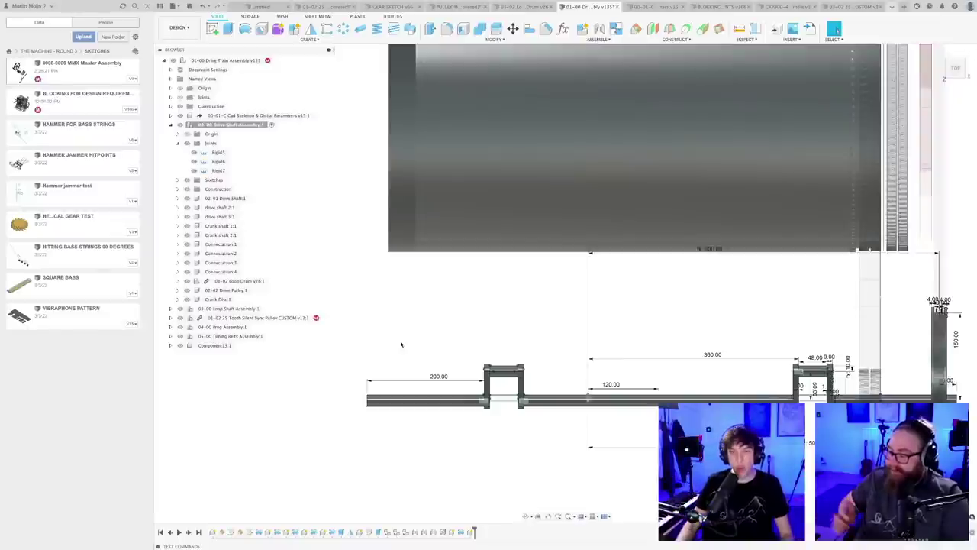
key(super+s)
key(Return)
- Orbit around the drum's open end to the crank shaft and expand the assembly's Sketches folder
scroll(413, 338, up, 2)
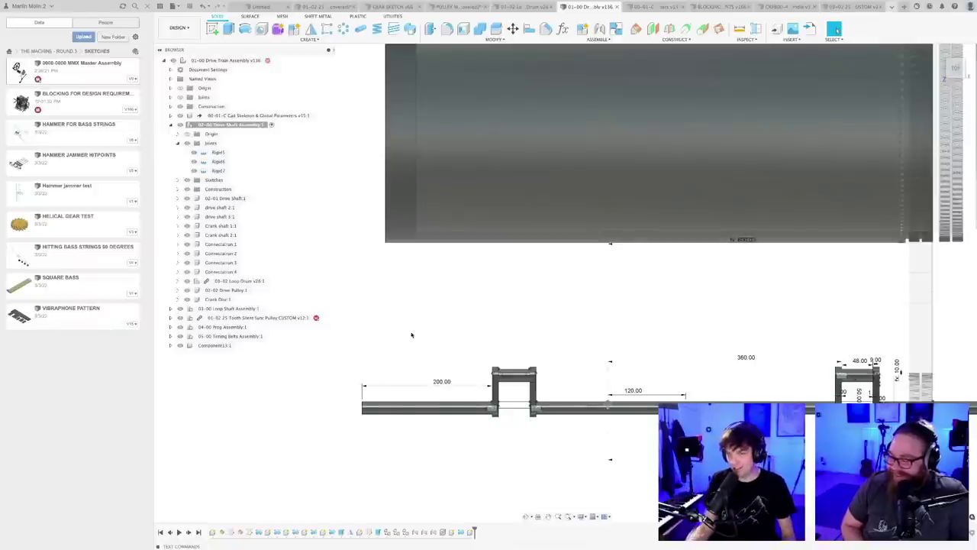
scroll(417, 335, down, 2)
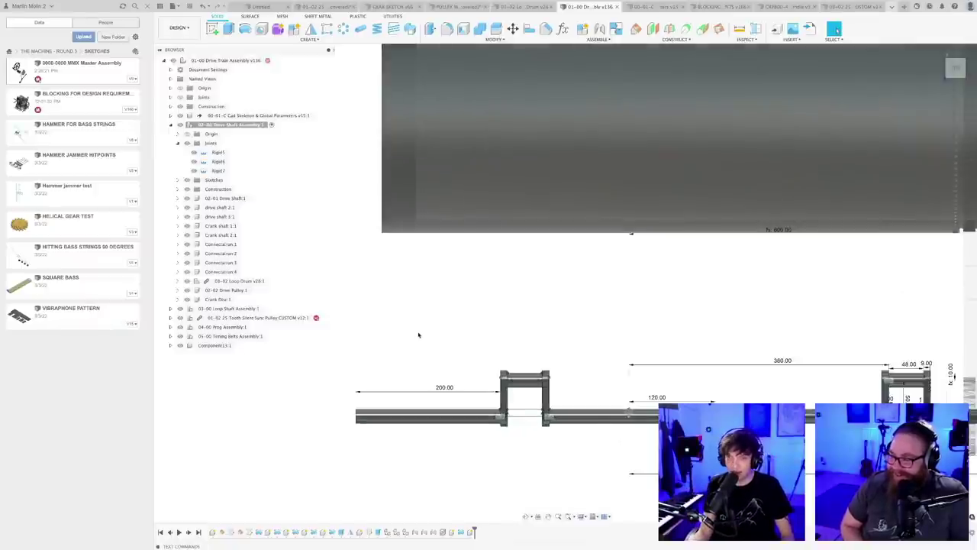
shift+middle_drag(418, 333, 381, 337)
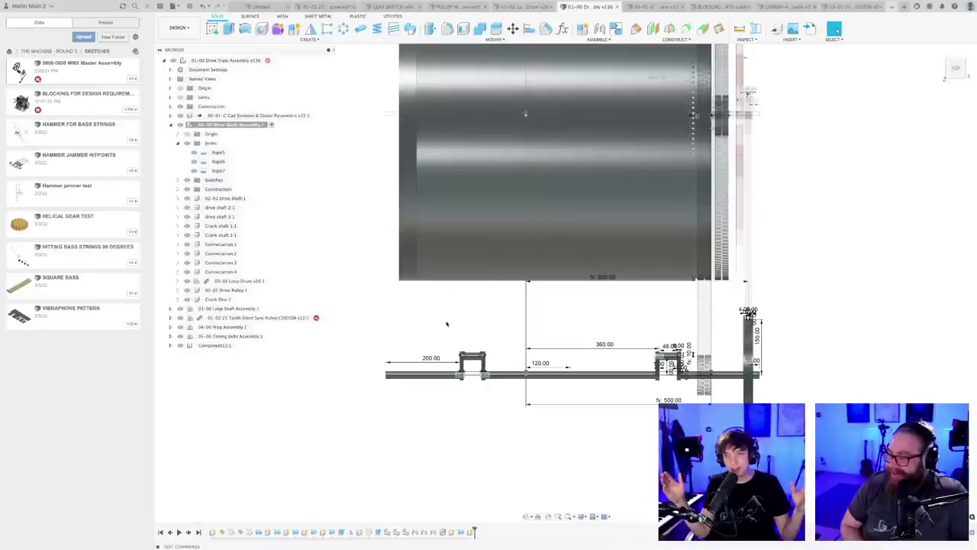
scroll(422, 360, up, 3)
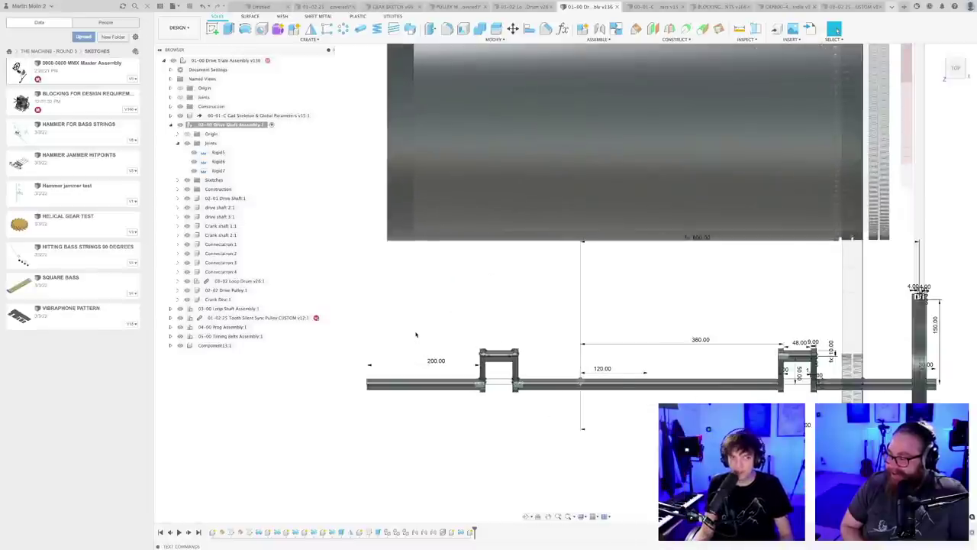
mouse_move(416, 335)
shift+middle_down()
mouse_move(429, 327)
mouse_move(421, 323)
shift+middle_up()
middle_drag(390, 394, 438, 458)
scroll(450, 443, down, 2)
middle_drag(470, 425, 433, 426)
scroll(484, 366, up, 5)
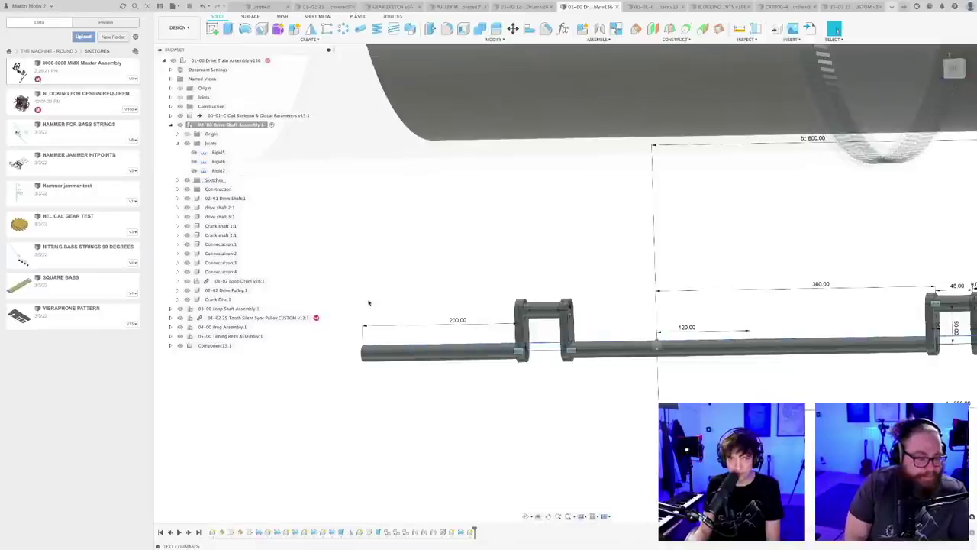
click(178, 179)
- Edit the MASTER SKETCH and draw a vertical line up from the shaft edge
click(224, 189)
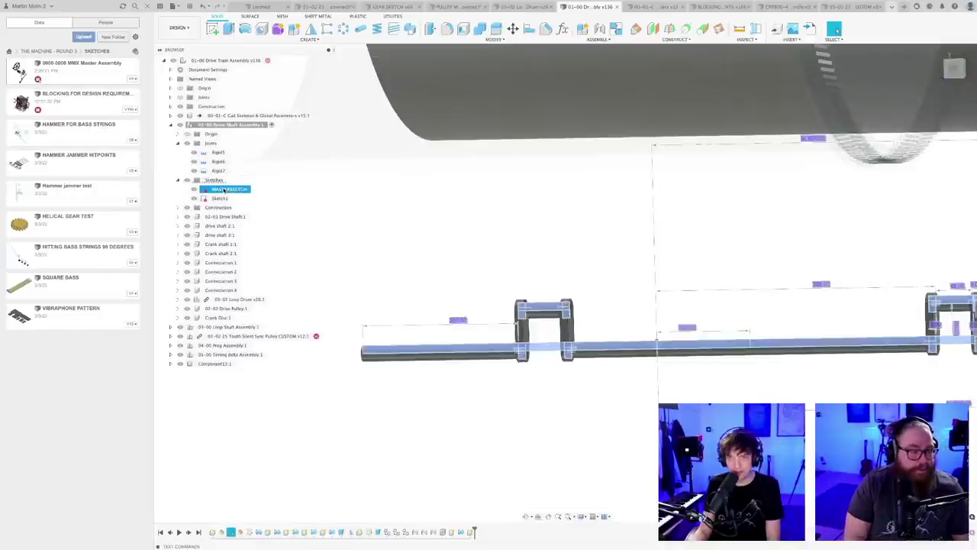
double_click(224, 188)
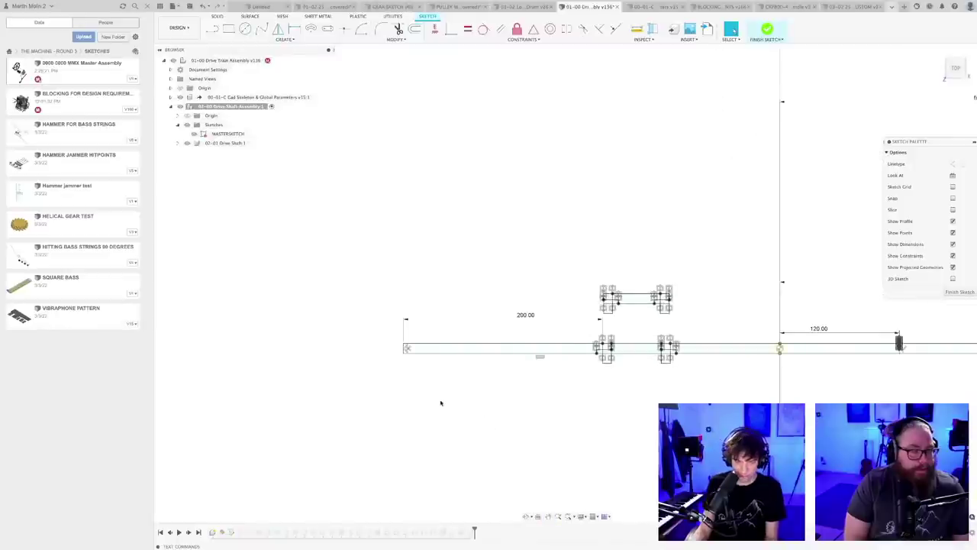
key(l)
middle_drag(440, 400, 493, 414)
scroll(492, 409, up, 4)
click(484, 363)
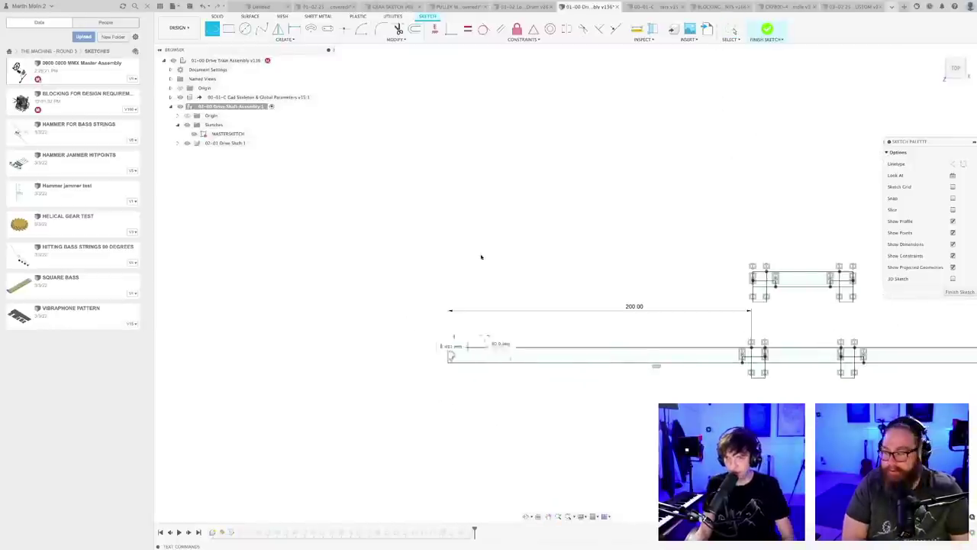
click(483, 215)
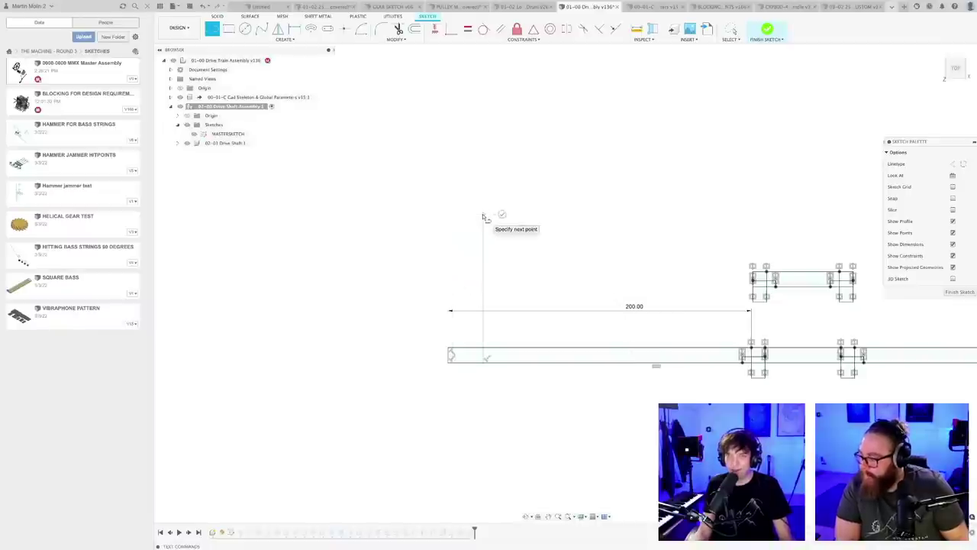
click(483, 217)
key(Escape)
scroll(493, 241, up, 2)
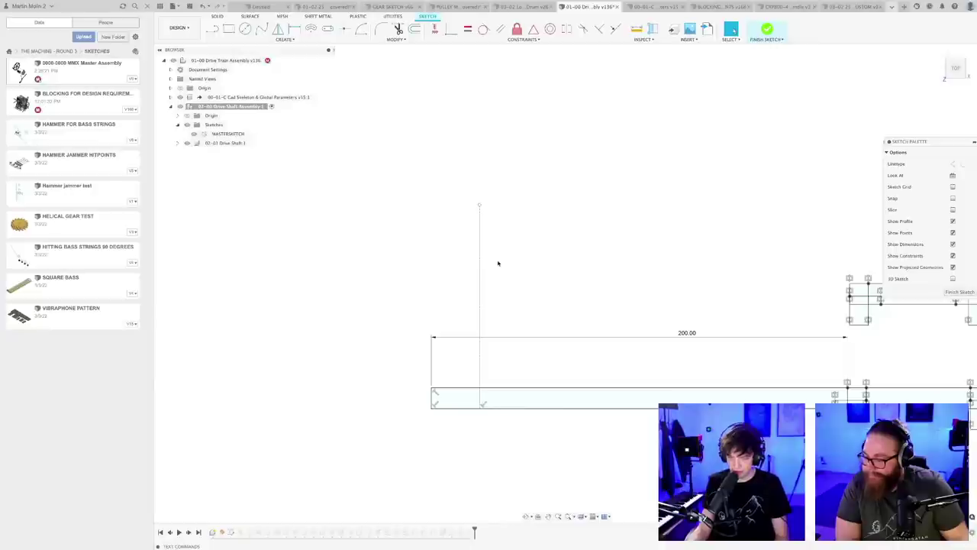
- Draw a rectangle standing on the shaft for the crank arm
key(r)
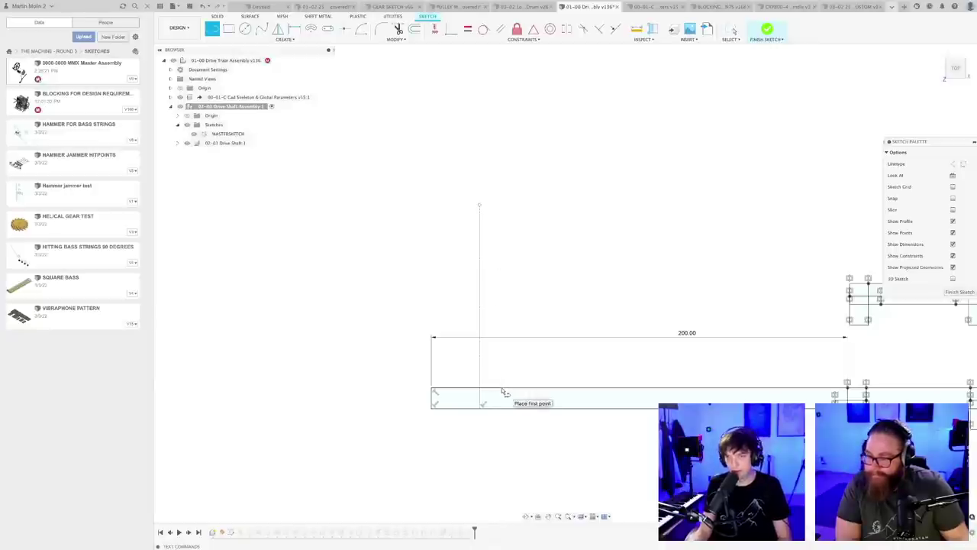
click(502, 387)
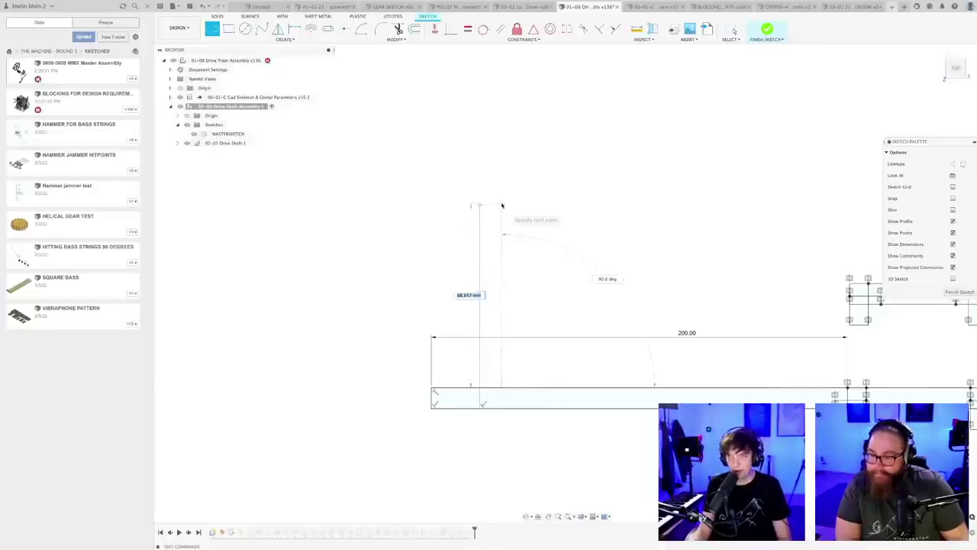
click(502, 198)
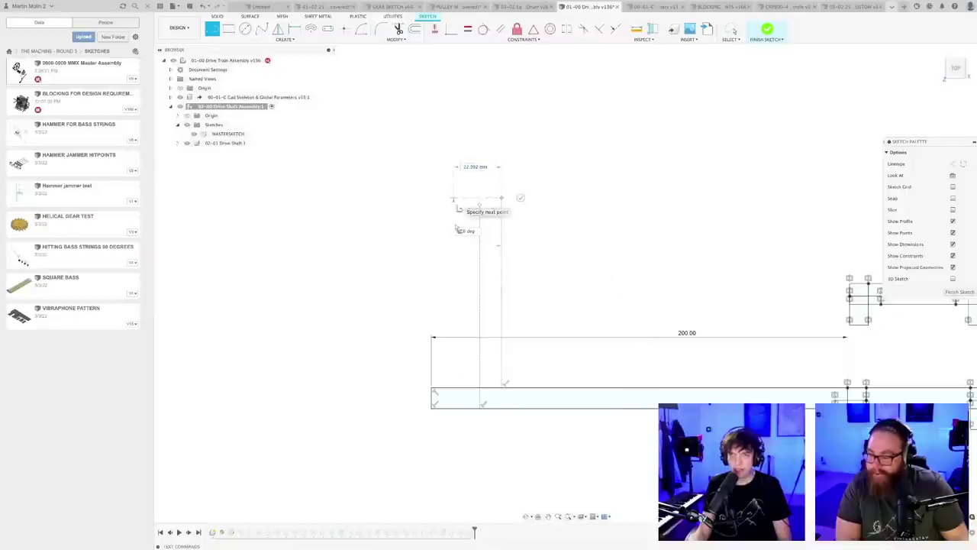
click(453, 199)
click(460, 384)
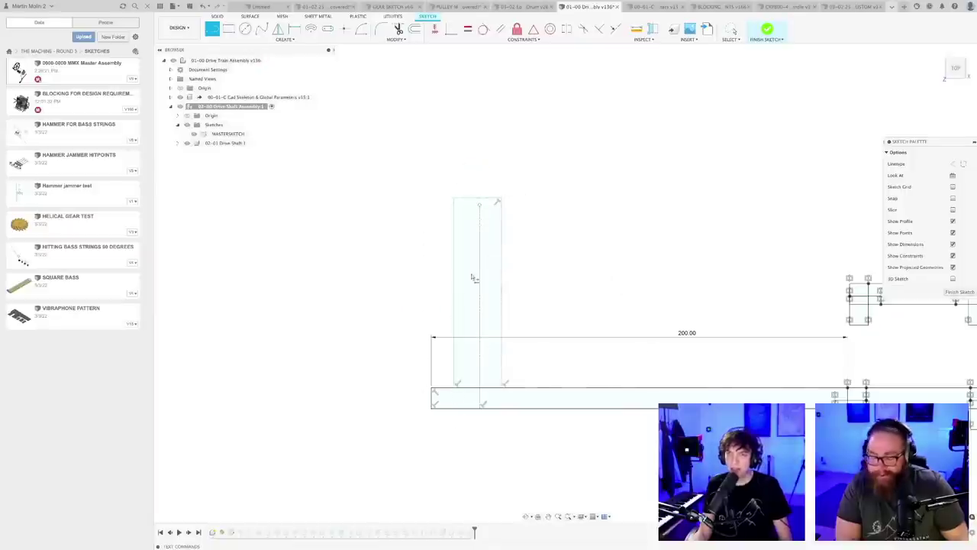
scroll(474, 277, up, 3)
key(Escape)
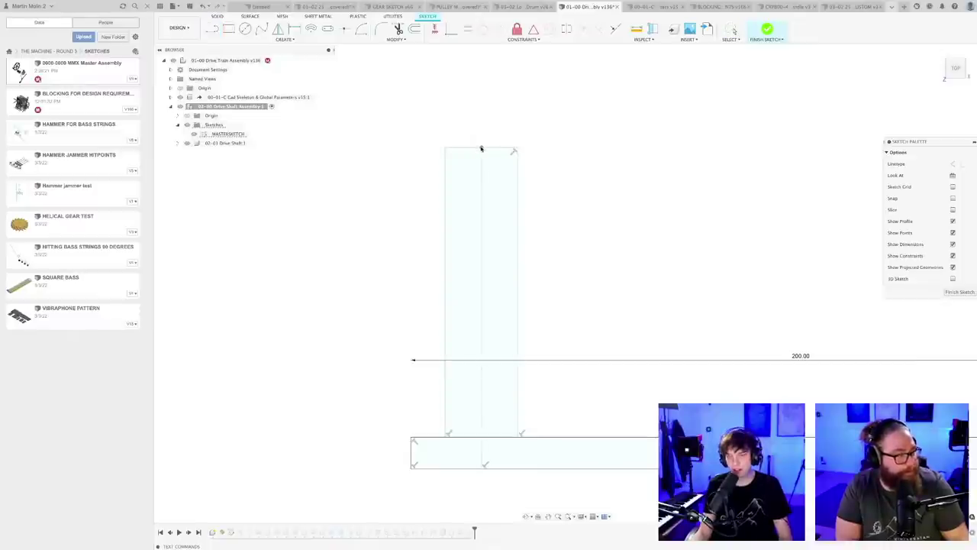
- Dimension the rectangle with a 20 width and a 100 centre-line length
scroll(556, 255, down, 5)
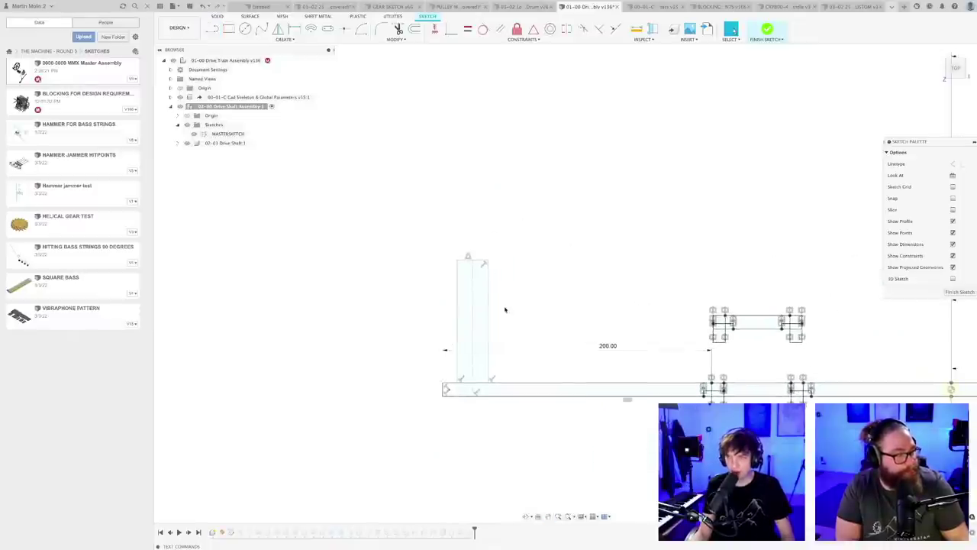
scroll(504, 309, up, 3)
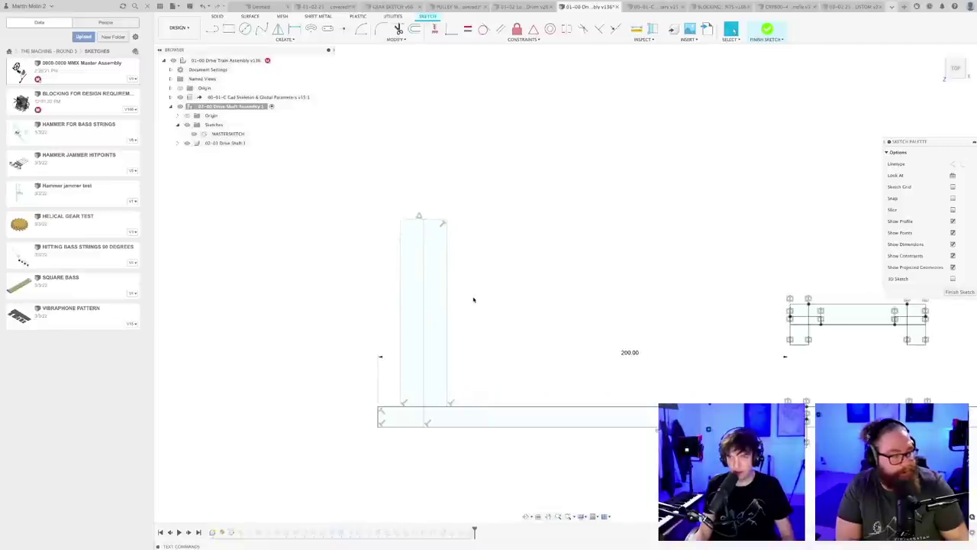
mouse_move(473, 300)
middle_down()
mouse_move(473, 275)
mouse_move(400, 272)
mouse_move(423, 284)
mouse_move(443, 314)
mouse_move(402, 301)
mouse_move(404, 318)
middle_up()
scroll(485, 273, up, 1)
scroll(457, 273, down, 3)
scroll(401, 274, down, 1)
scroll(423, 284, up, 2)
scroll(436, 327, up, 1)
scroll(375, 300, down, 1)
scroll(375, 300, down, 2)
scroll(414, 331, up, 1)
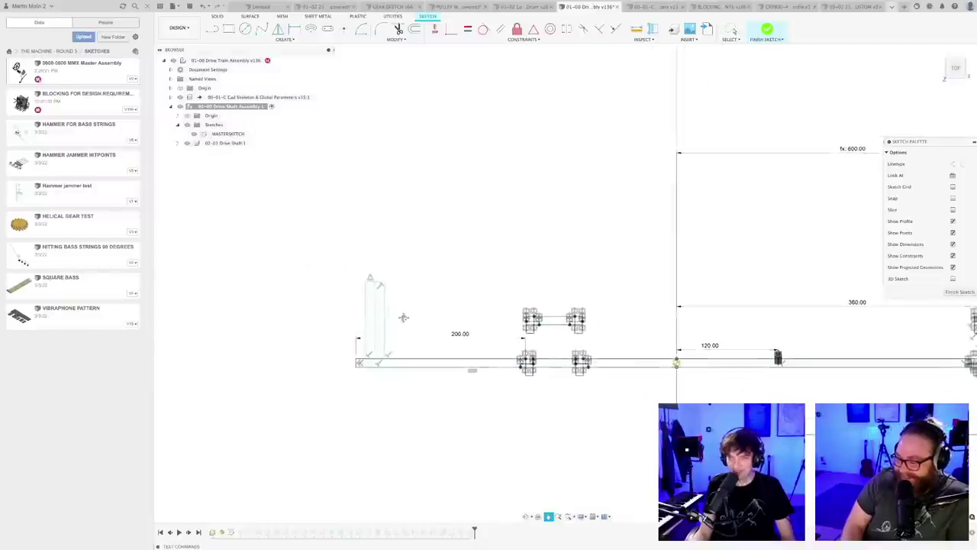
scroll(398, 321, up, 3)
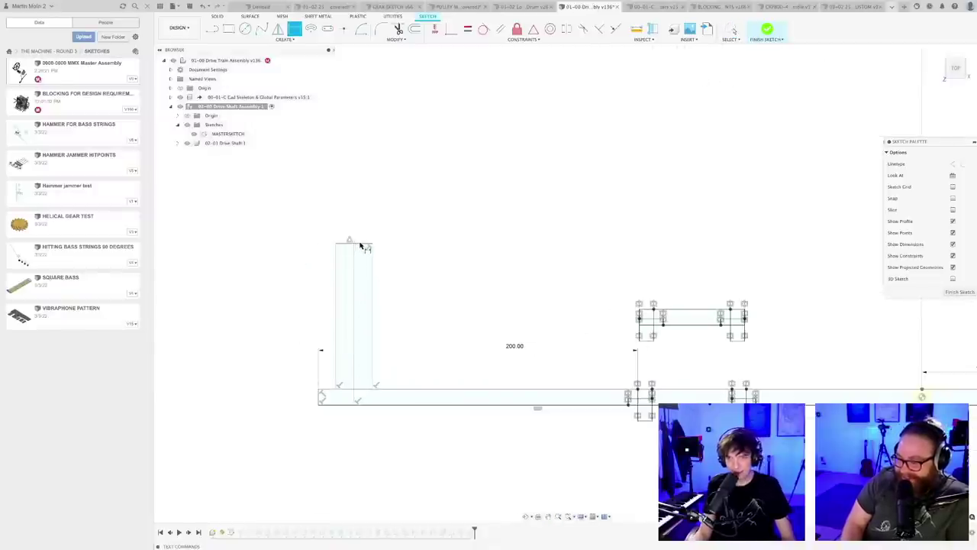
click(360, 244)
click(362, 228)
text(20)
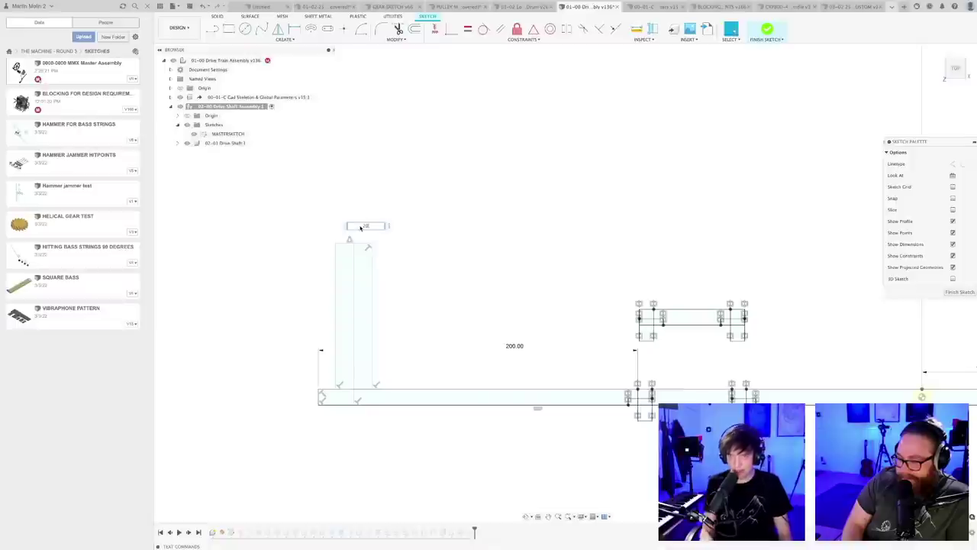
key(Return)
scroll(463, 247, up, 2)
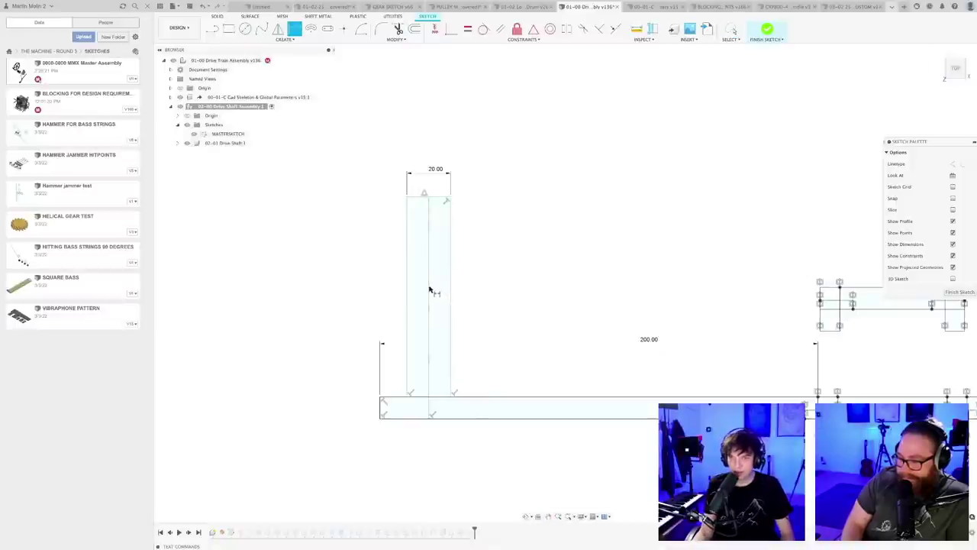
click(430, 288)
click(481, 281)
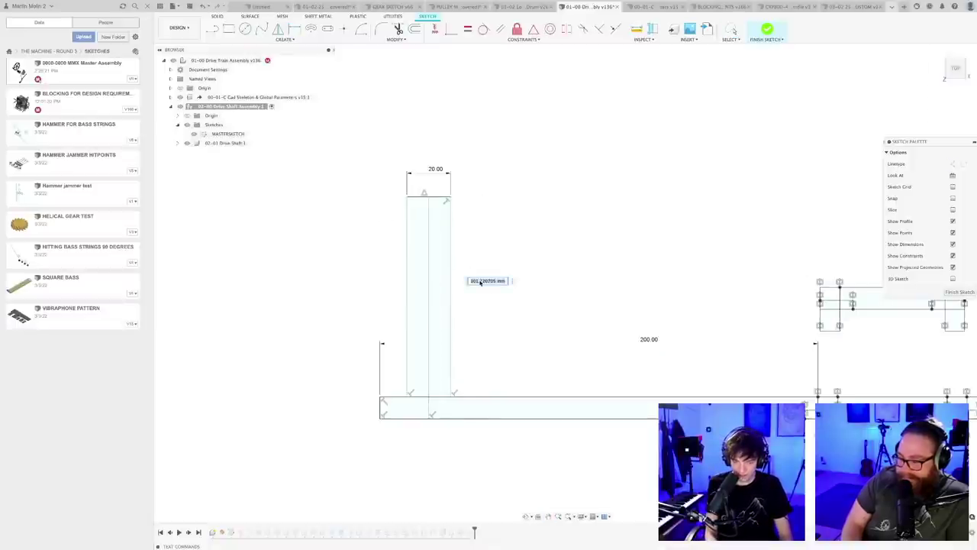
text(100)
key(Return)
- Add a 30 mm horizontal offset from the shaft end, change it to 20 mm, and finish the sketch
scroll(488, 278, down, 3)
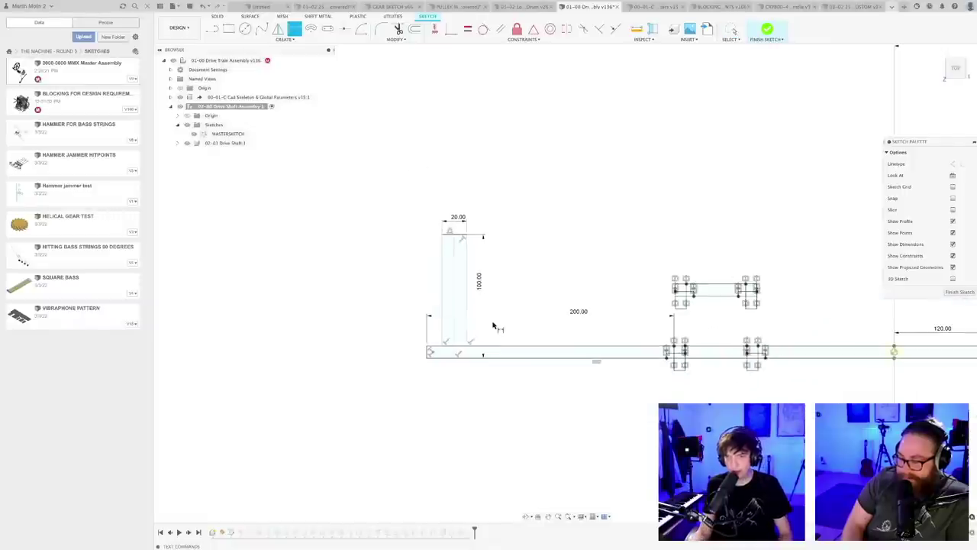
click(456, 354)
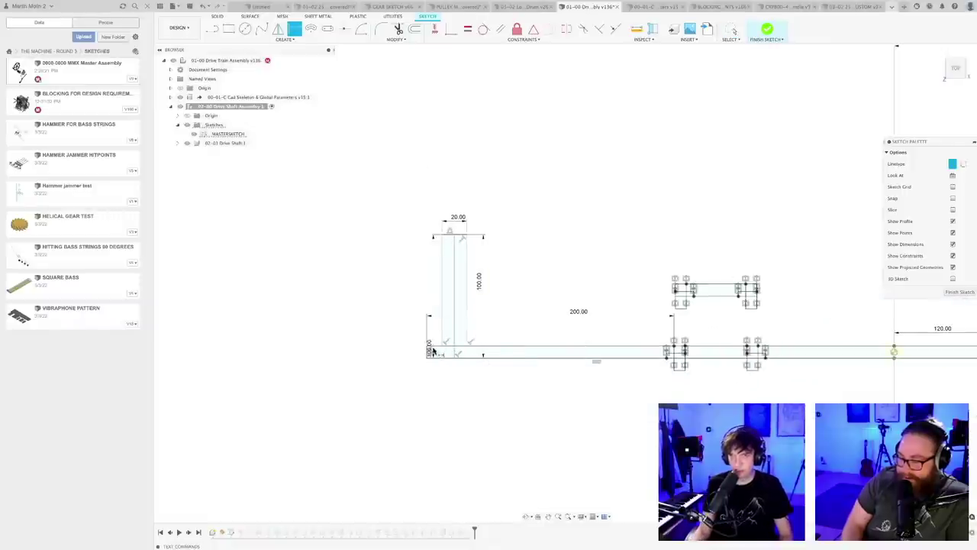
click(429, 352)
click(447, 375)
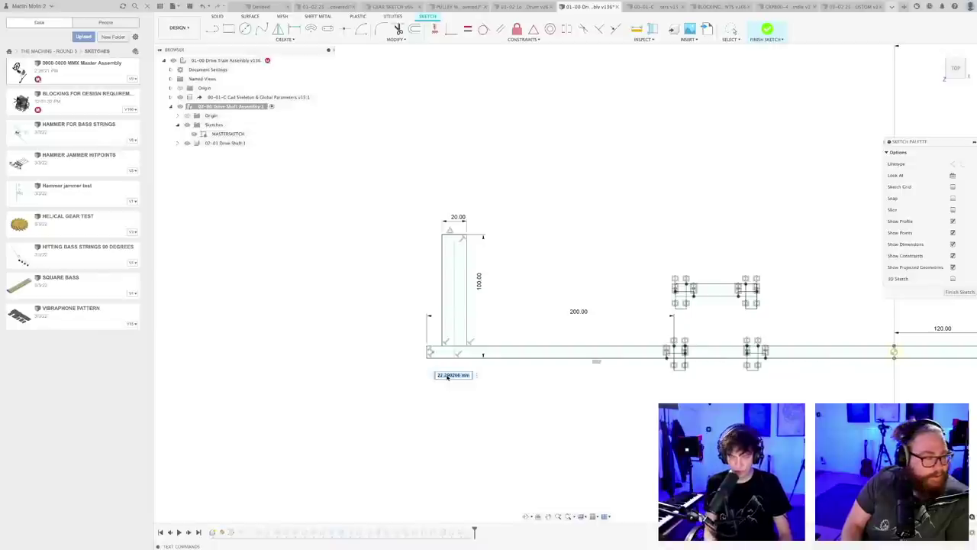
text(30)
key(Return)
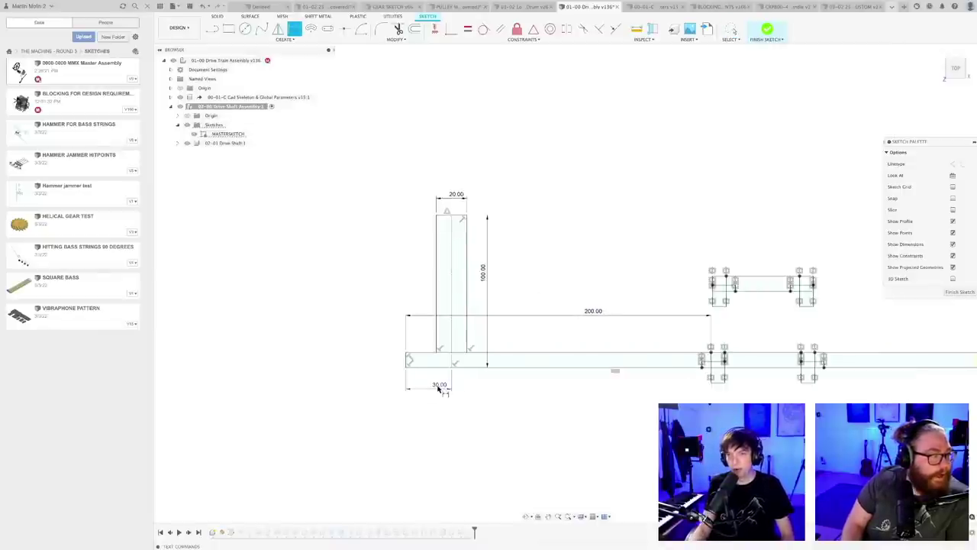
double_click(435, 387)
text(20)
key(Return)
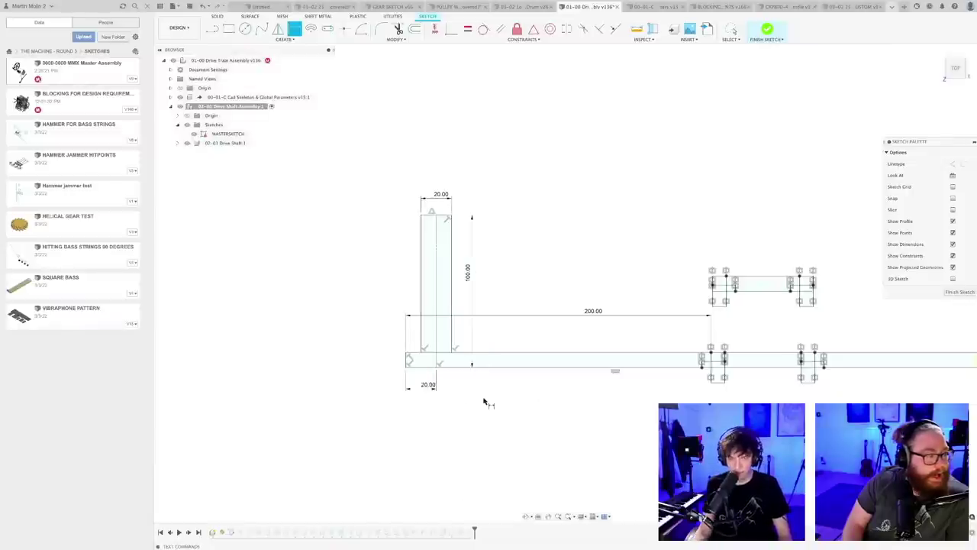
scroll(534, 370, down, 3)
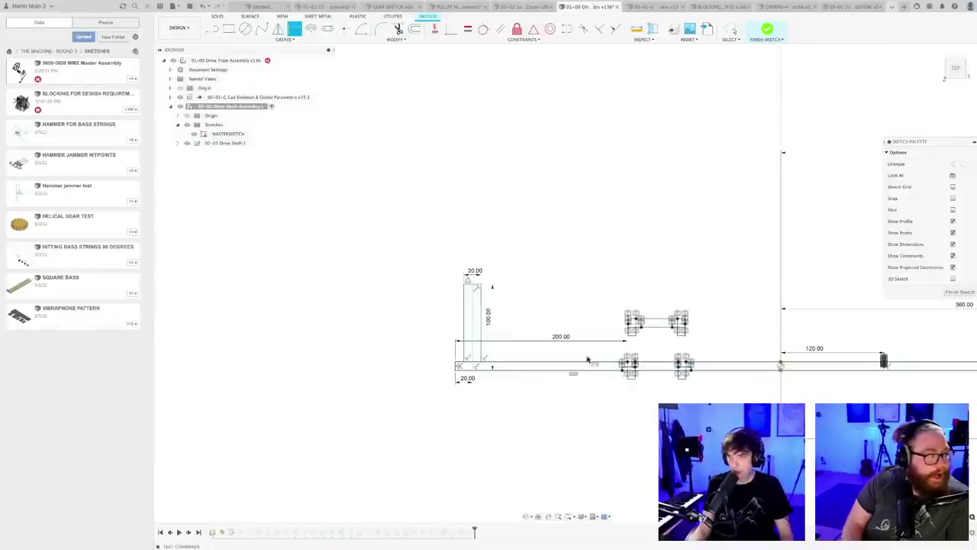
click(954, 293)
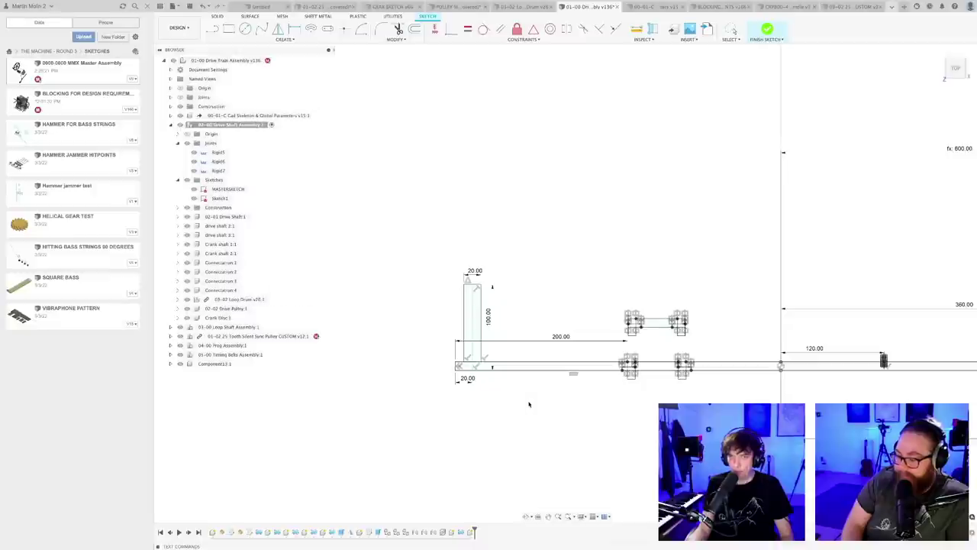
- Save the drive train assembly as a new version, v137
scroll(530, 405, down, 5)
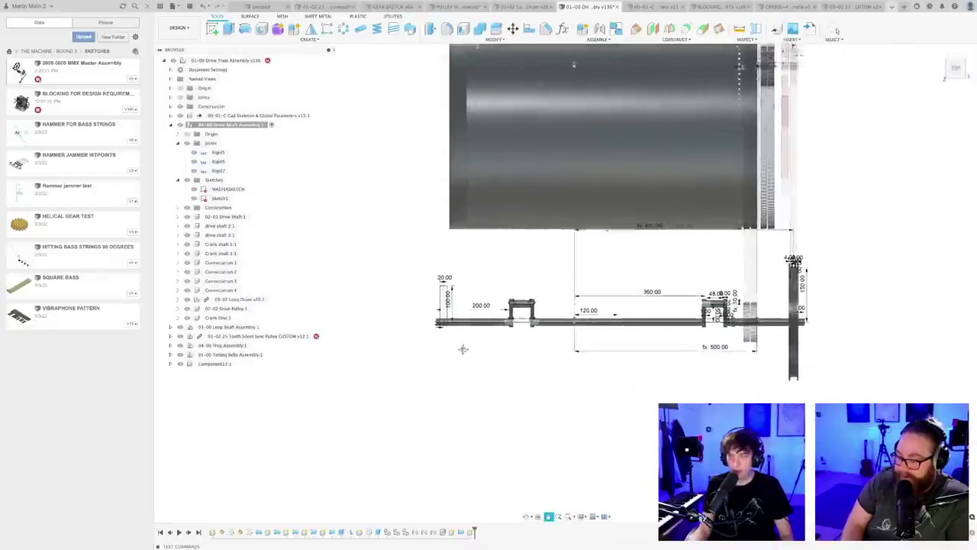
scroll(468, 351, down, 4)
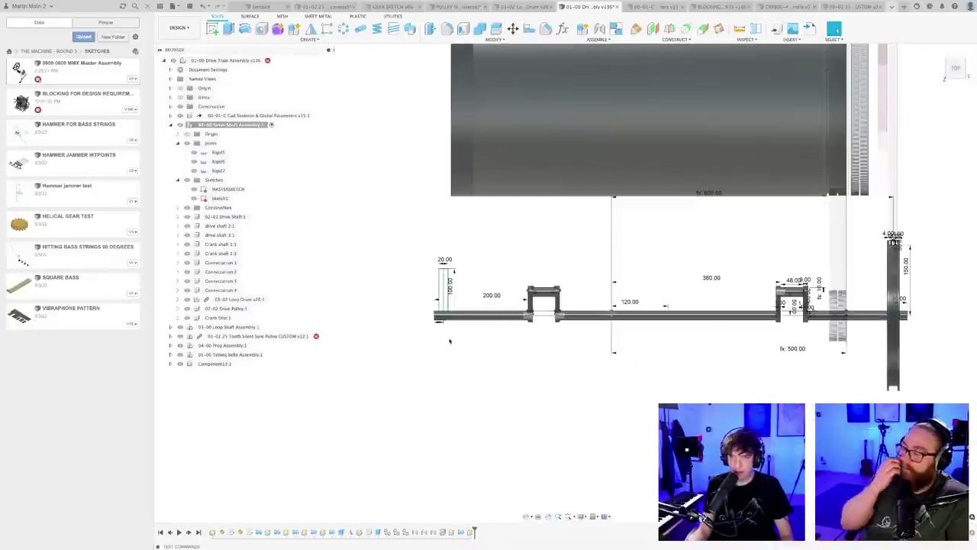
scroll(451, 333, up, 1)
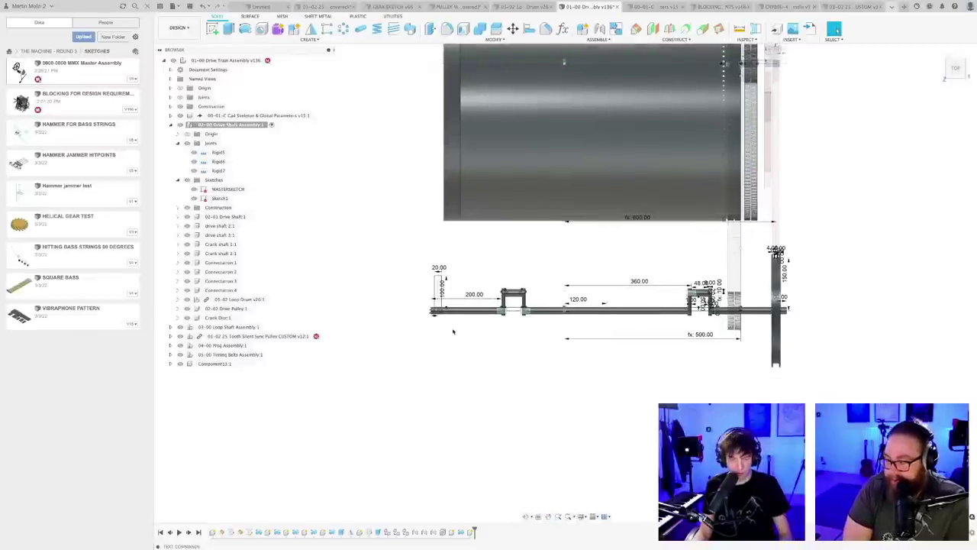
key(ctrl+s)
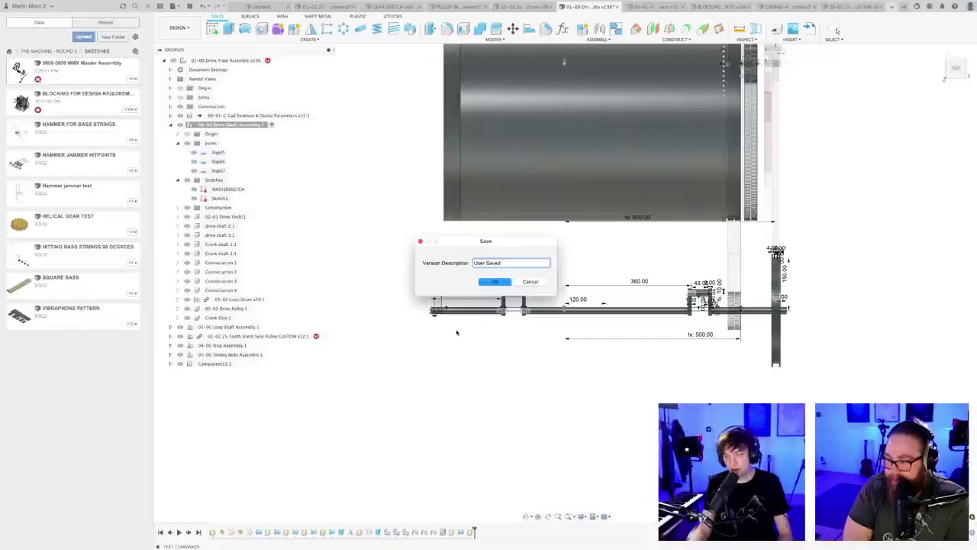
key(Return)
- Make Crank Disc:1 the active component
scroll(478, 286, up, 3)
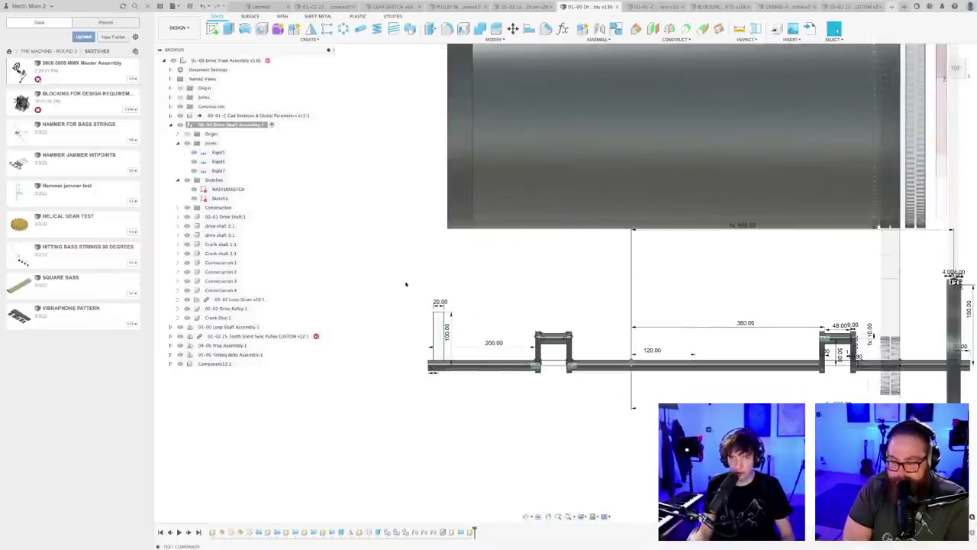
click(239, 320)
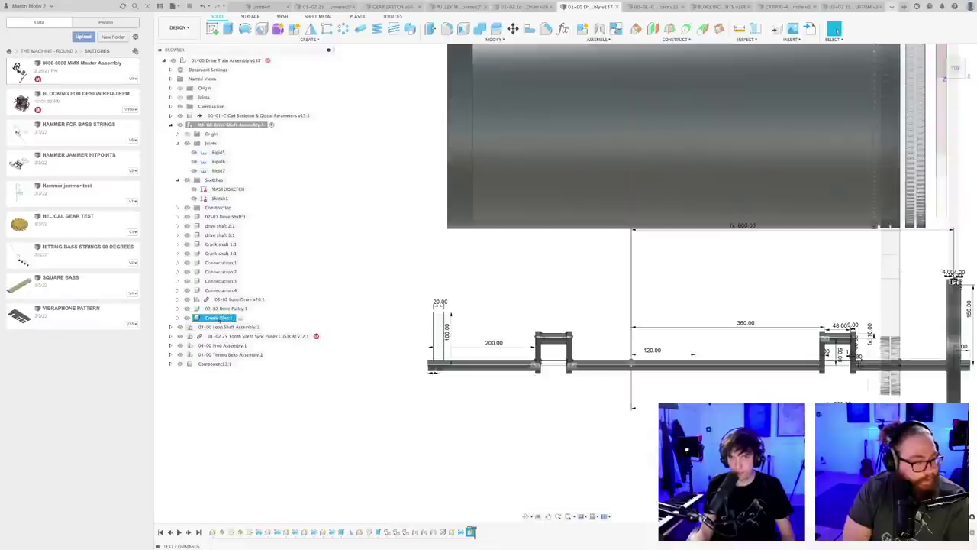
click(241, 317)
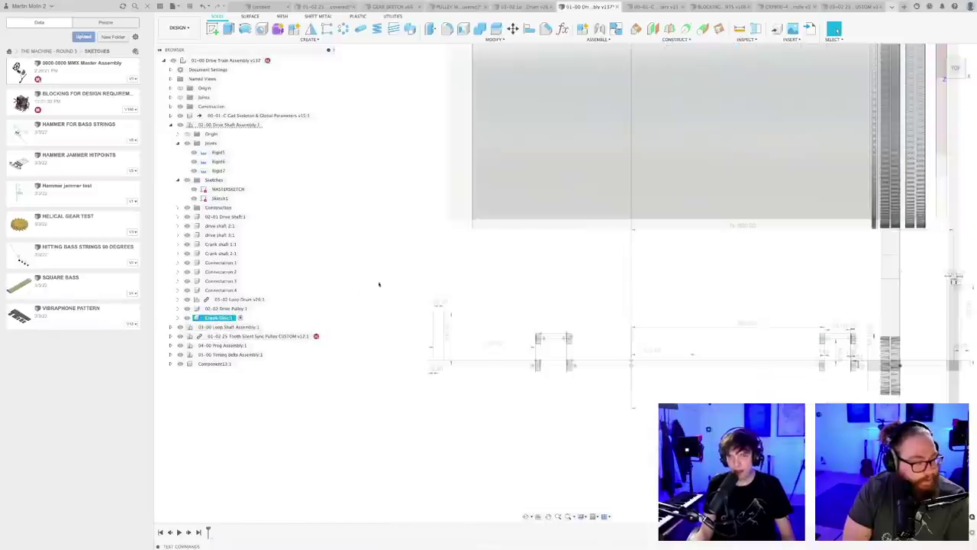
scroll(388, 279, down, 2)
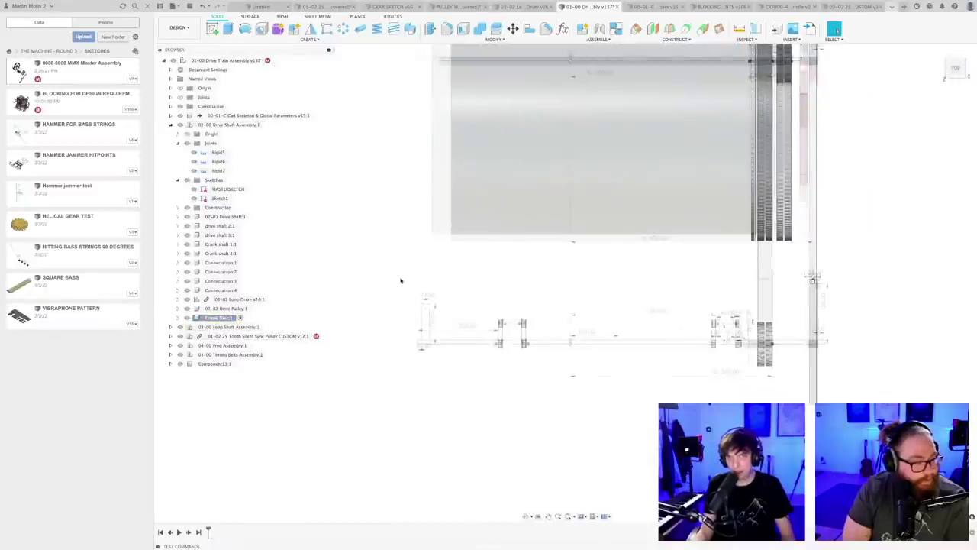
- Revolve the rectangle profile around the shaft line into a solid crank disc
click(245, 28)
click(425, 321)
scroll(463, 296, down, 2)
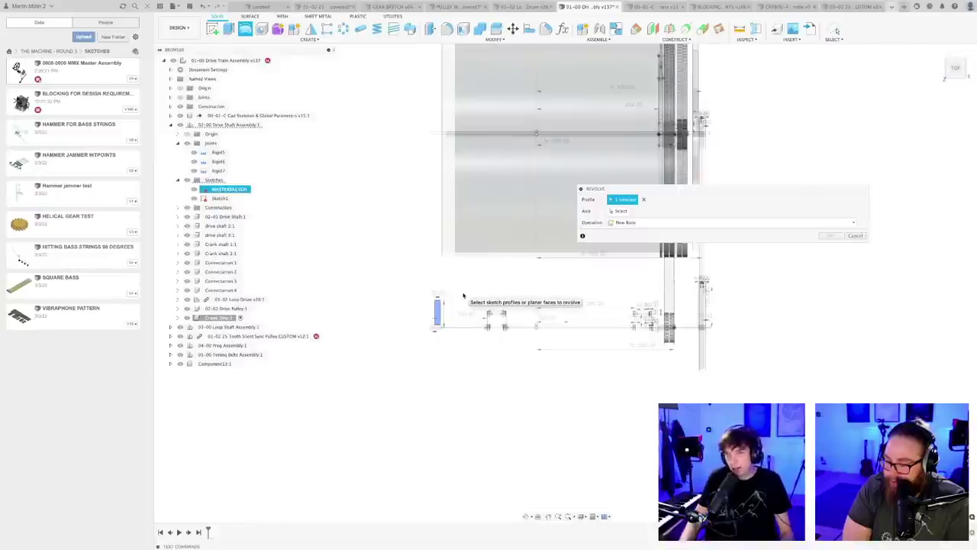
scroll(474, 303, up, 2)
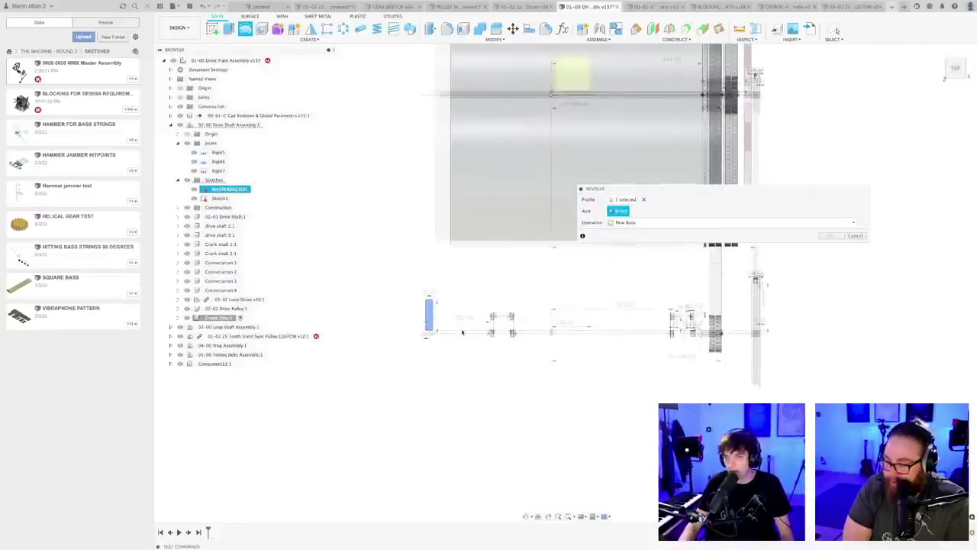
scroll(462, 332, up, 1)
click(435, 334)
key(Return)
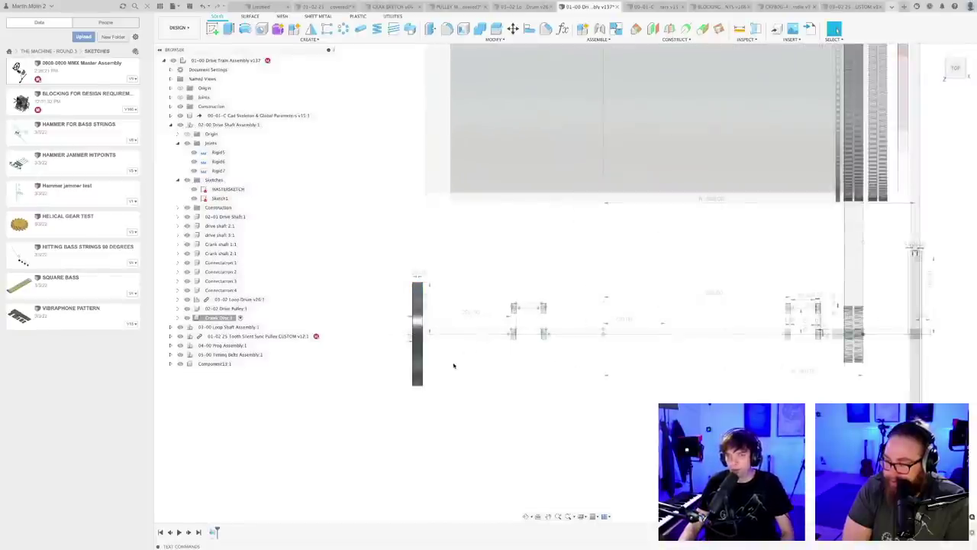
- Change the disc's 100 mm dimension to 150 mm and start a new sketch
shift+middle_drag(453, 364, 514, 438)
scroll(556, 414, down, 2)
scroll(563, 362, up, 8)
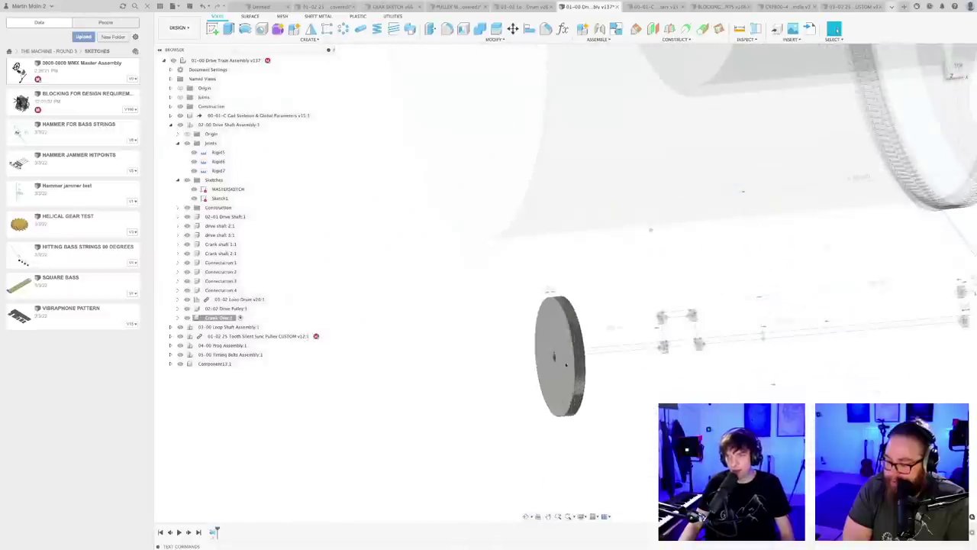
middle_drag(622, 438, 550, 431)
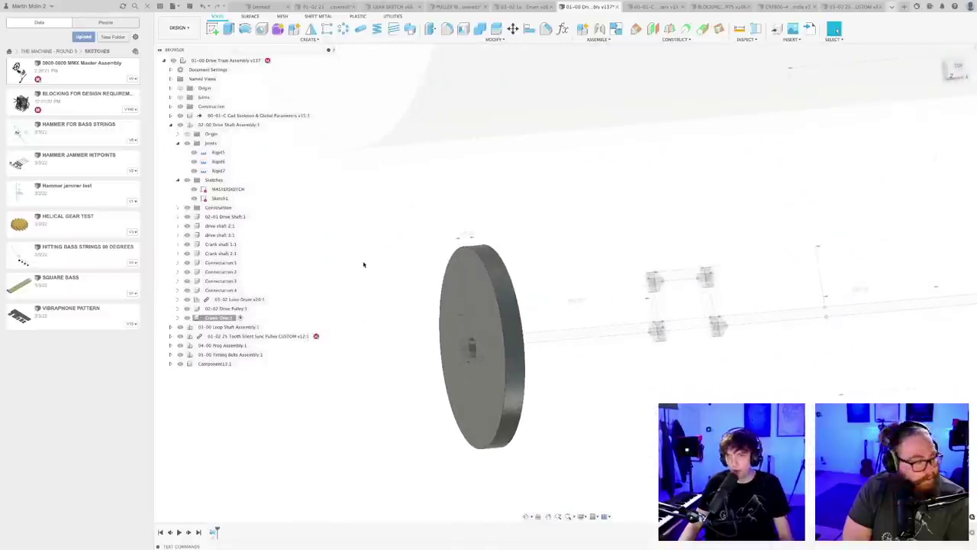
scroll(493, 288, up, 3)
double_click(502, 280)
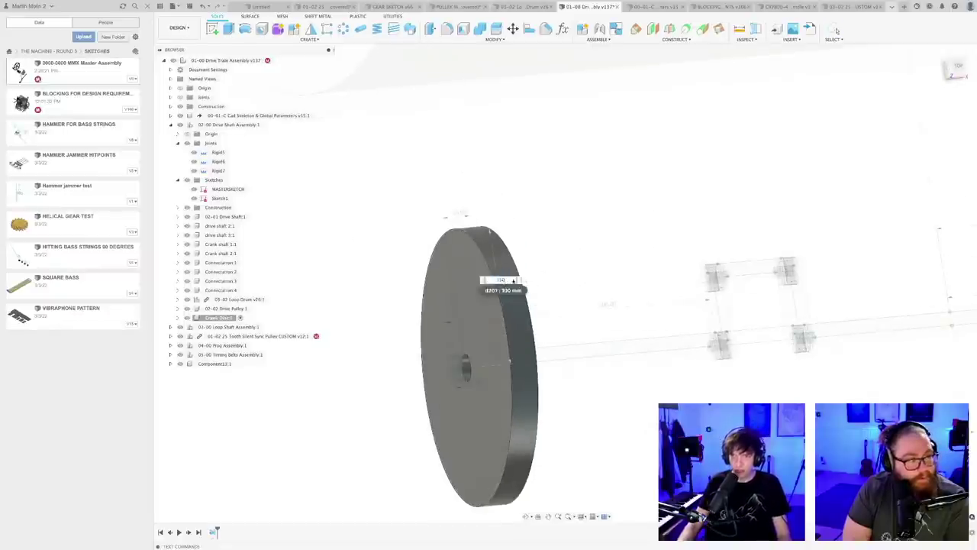
key(Return)
scroll(547, 267, down, 6)
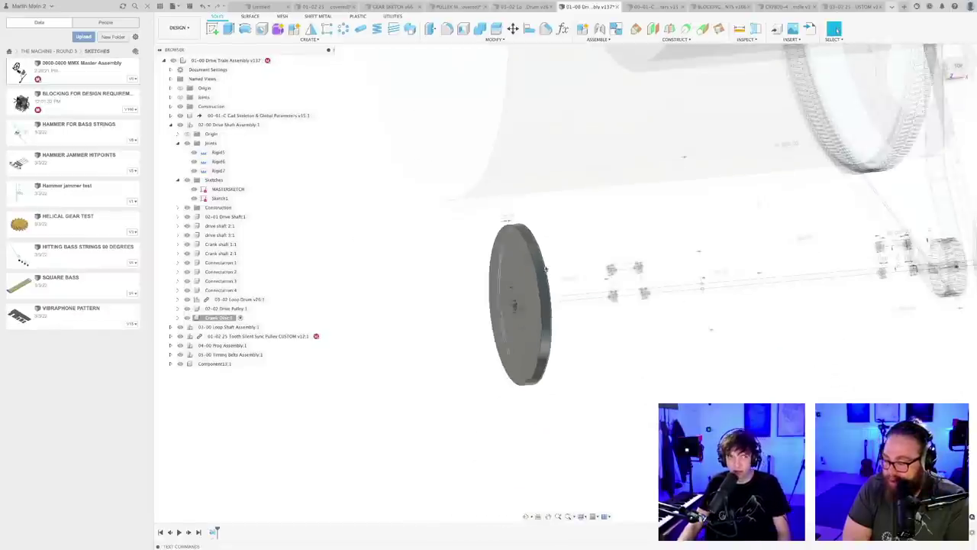
middle_drag(574, 379, 484, 370)
scroll(513, 377, down, 3)
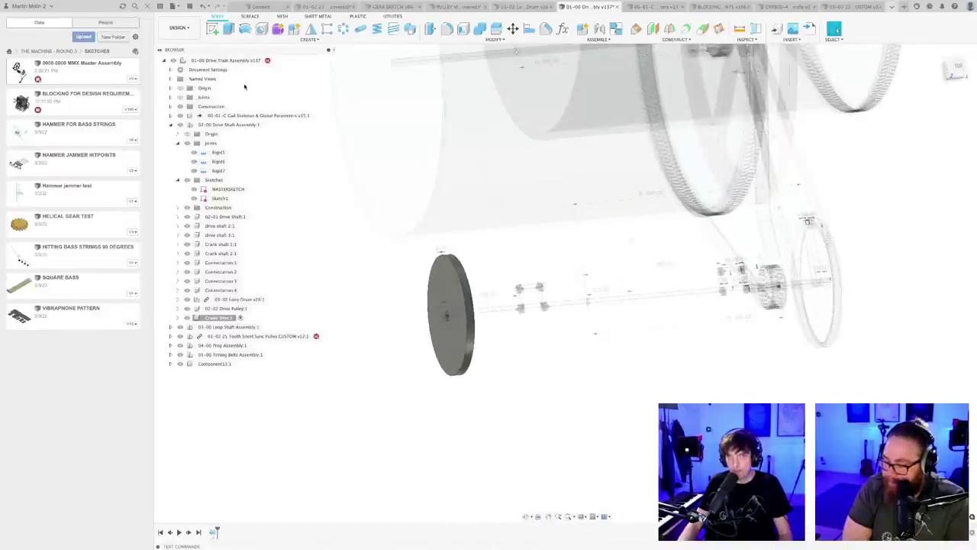
click(213, 28)
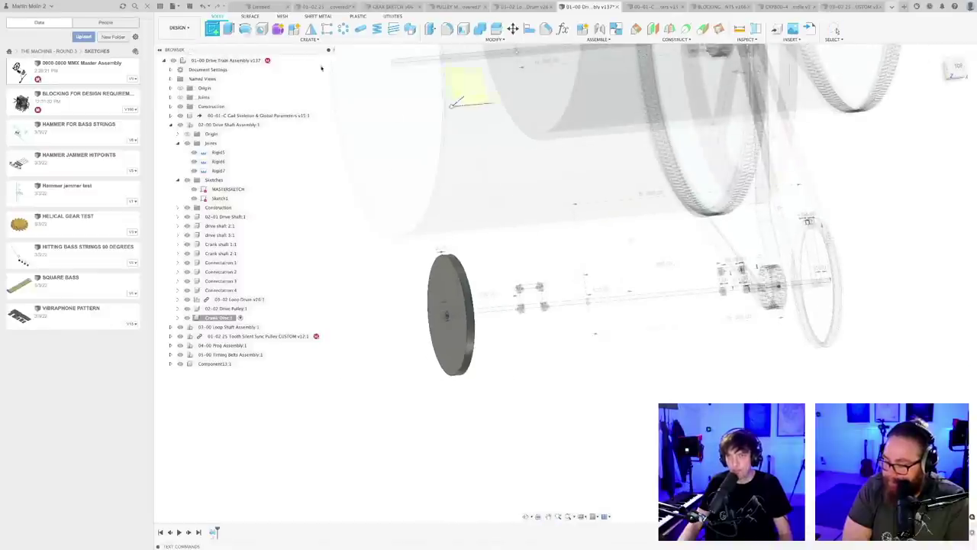
- Sketch on the disc's flat face, project its edges, and isolate Crank Disc:1
click(452, 359)
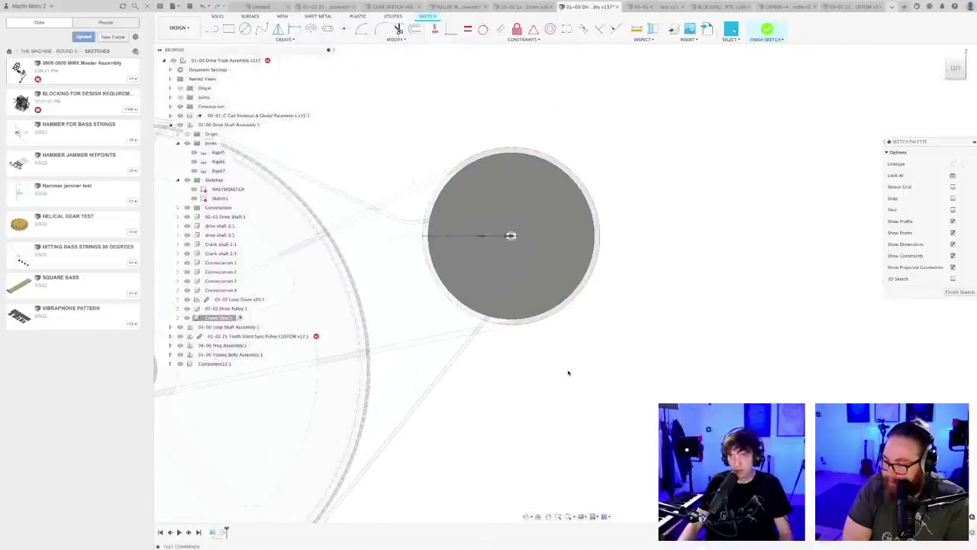
key(c)
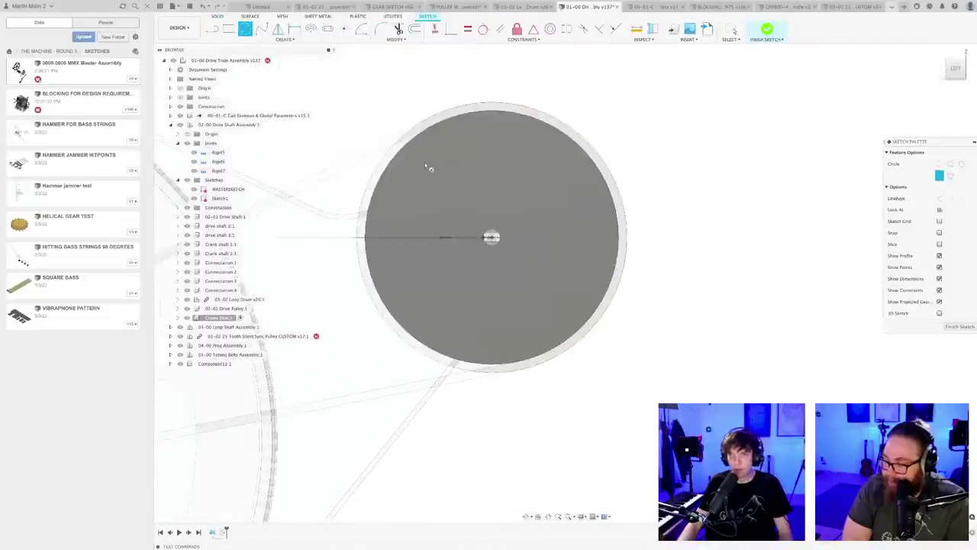
key(Escape)
key(p)
click(503, 158)
key(Return)
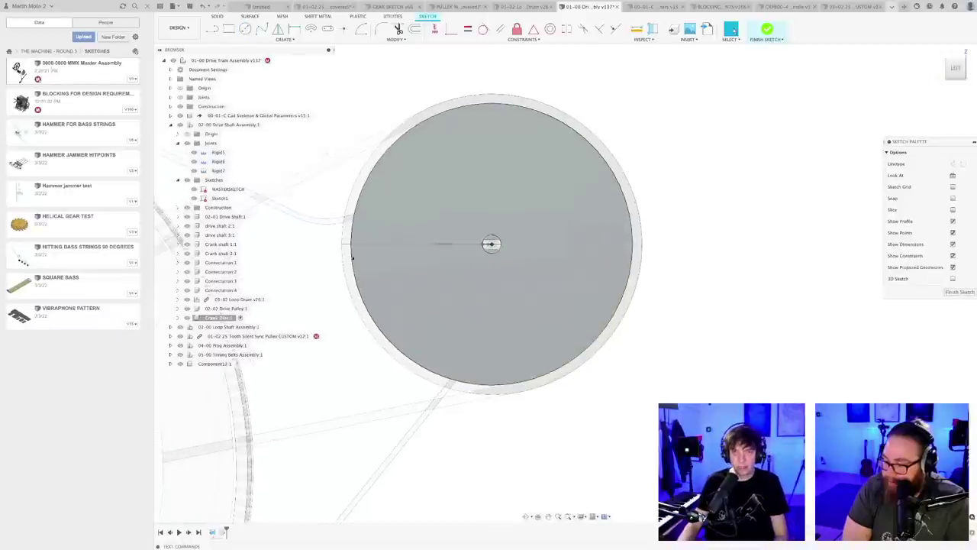
right_click(218, 316)
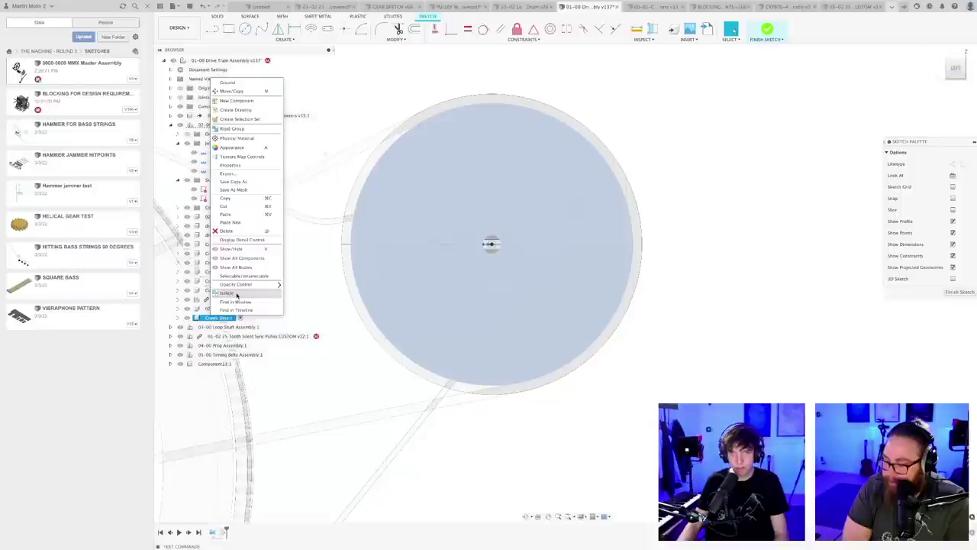
click(687, 382)
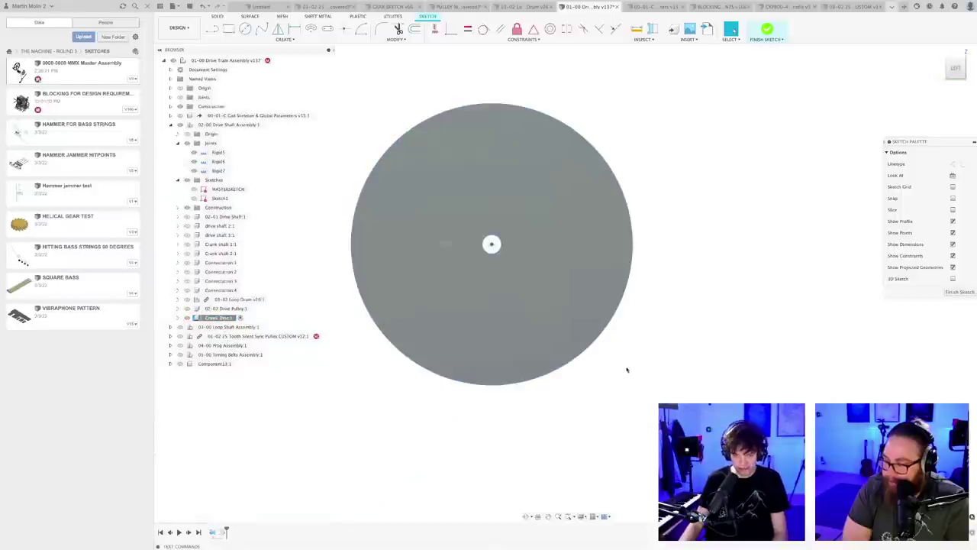
- Draw a line from the disc centre to its left edge and a 20 mm circle at its end
key(l)
scroll(497, 246, up, 2)
scroll(495, 246, up, 1)
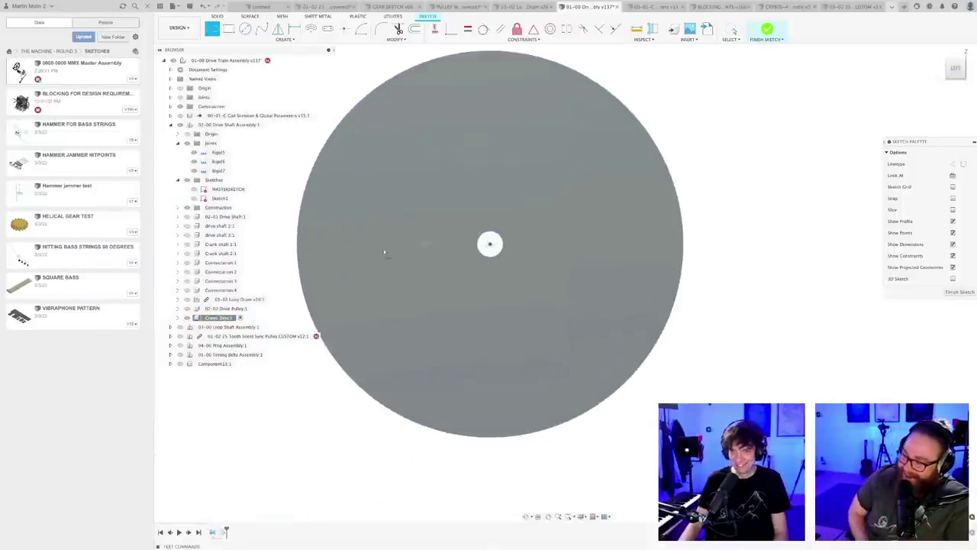
click(490, 245)
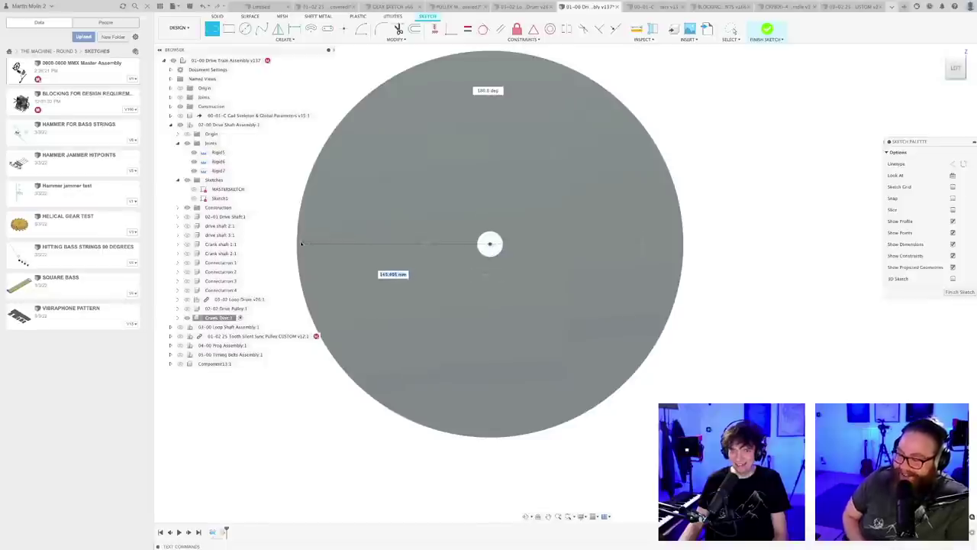
click(337, 246)
key(c)
scroll(337, 246, up, 3)
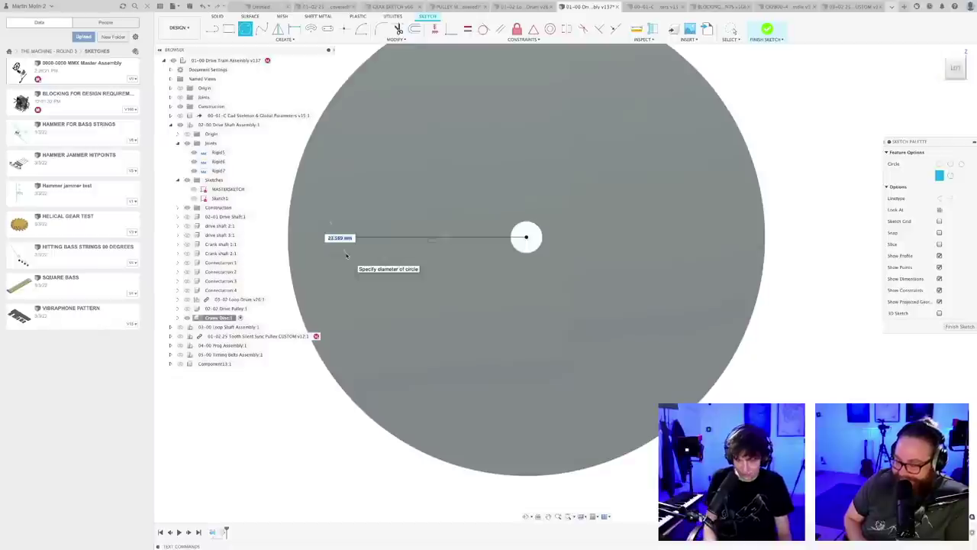
text(20)
key(Return)
key(Escape)
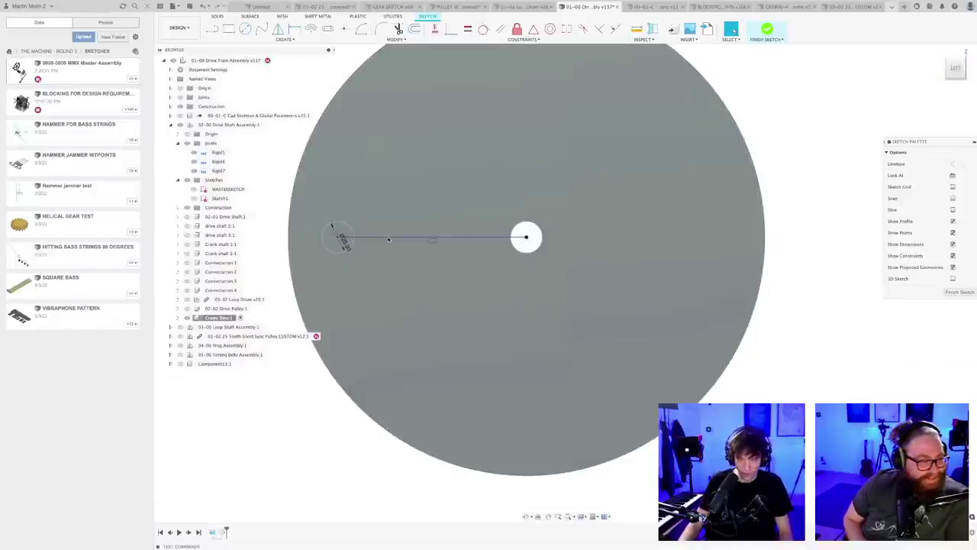
- Finish the sketch and extrude the small circle as a cut through the disc
scroll(388, 239, down, 4)
click(382, 257)
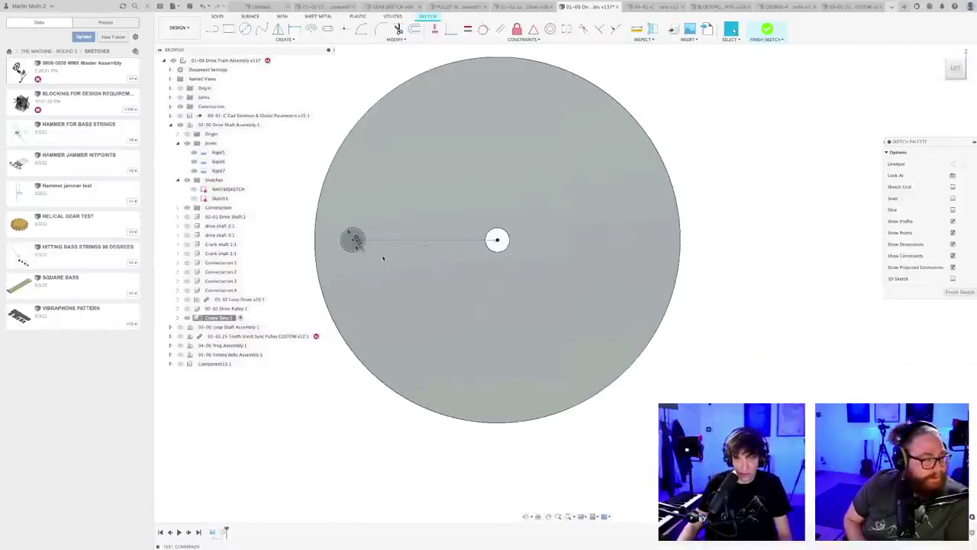
key(e)
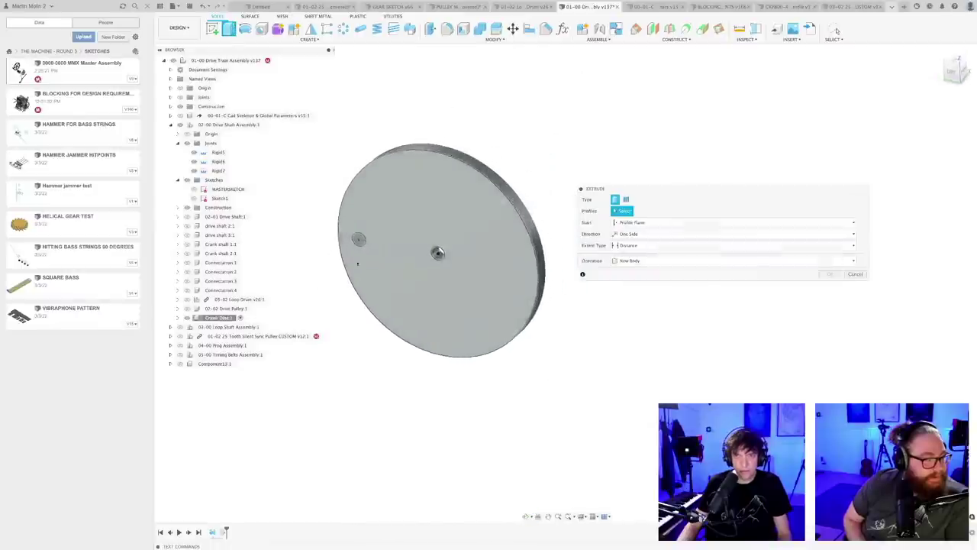
click(358, 238)
drag(358, 238, 397, 205)
key(Return)
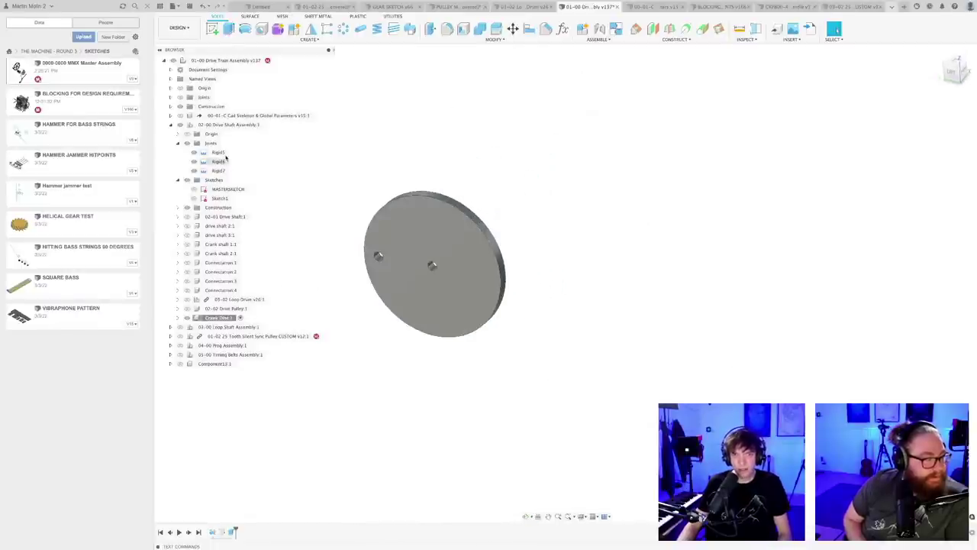
right_click(229, 124)
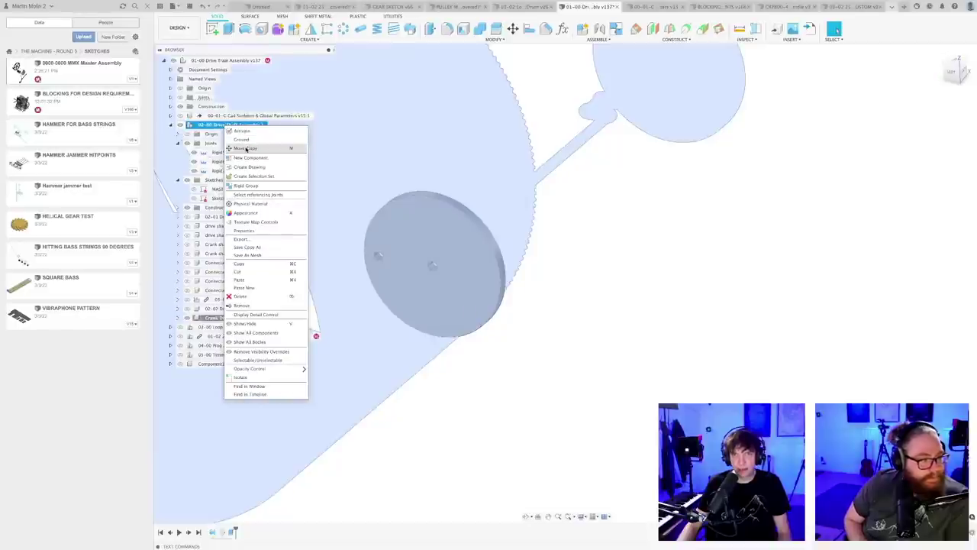
- Add a new component inside the Drive Shaft Assembly and name it Crank Handle
click(252, 157)
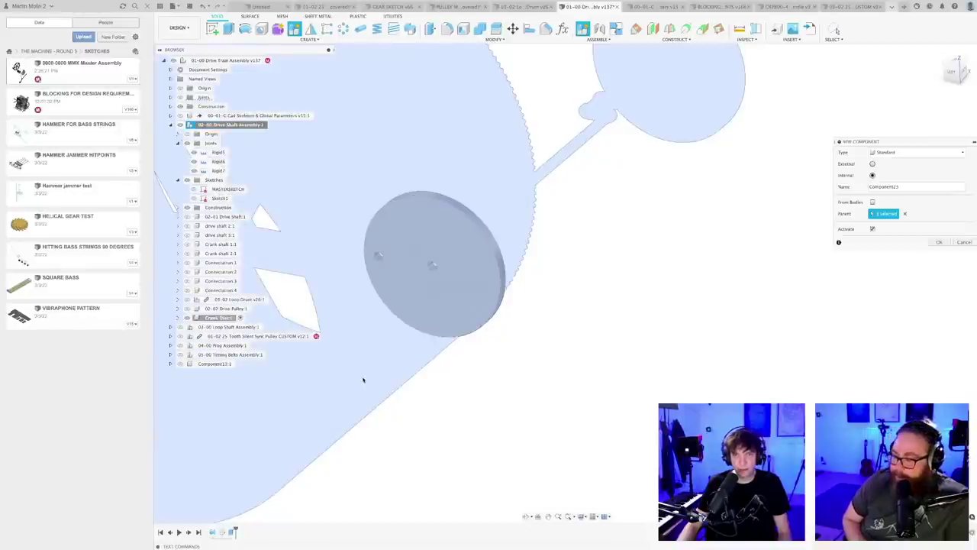
click(960, 243)
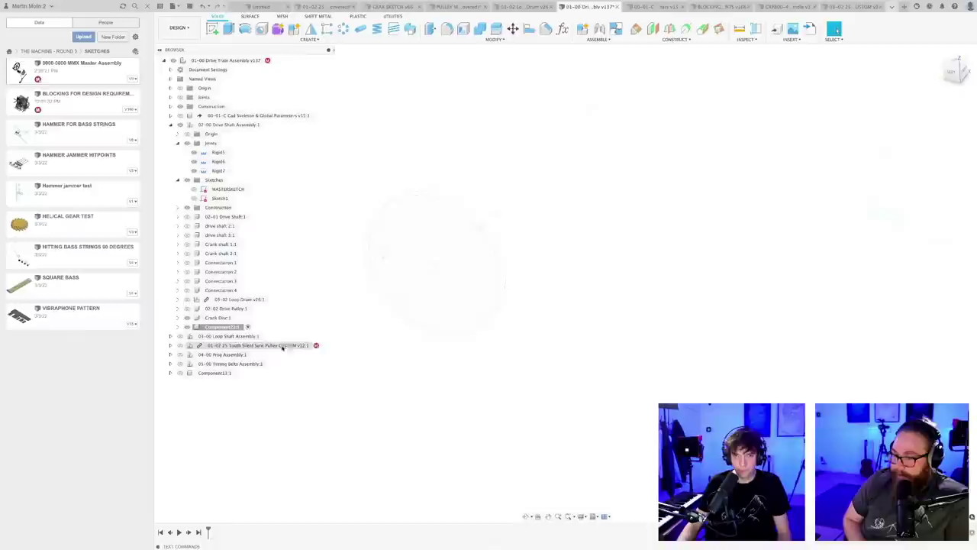
text(Crank Handle)
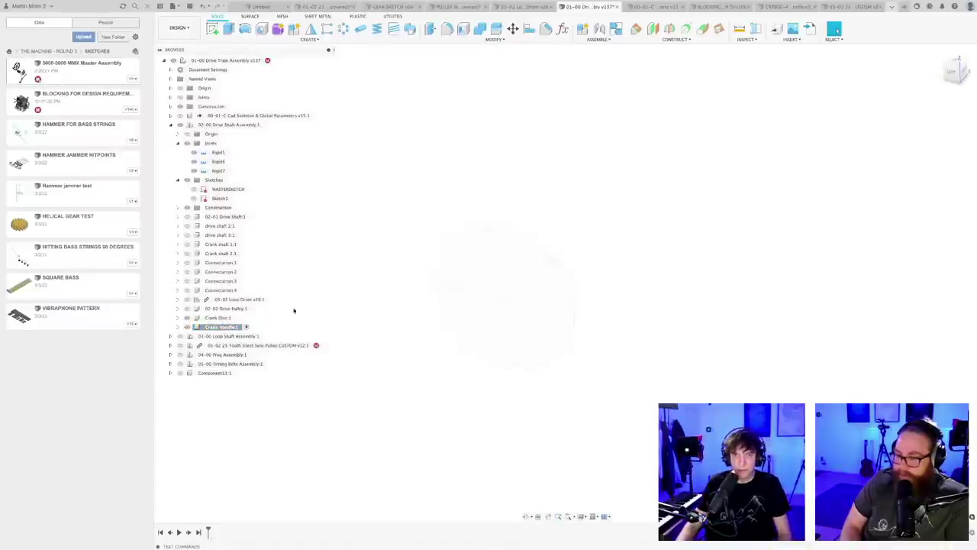
- Save the drive train as version v138
key(ctrl+s)
key(Return)
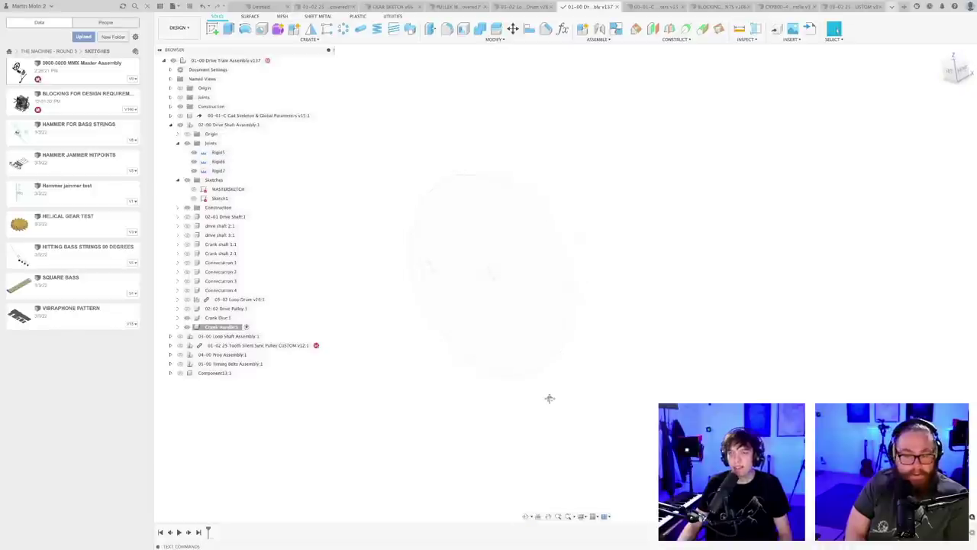
shift+middle_drag(574, 419, 555, 407)
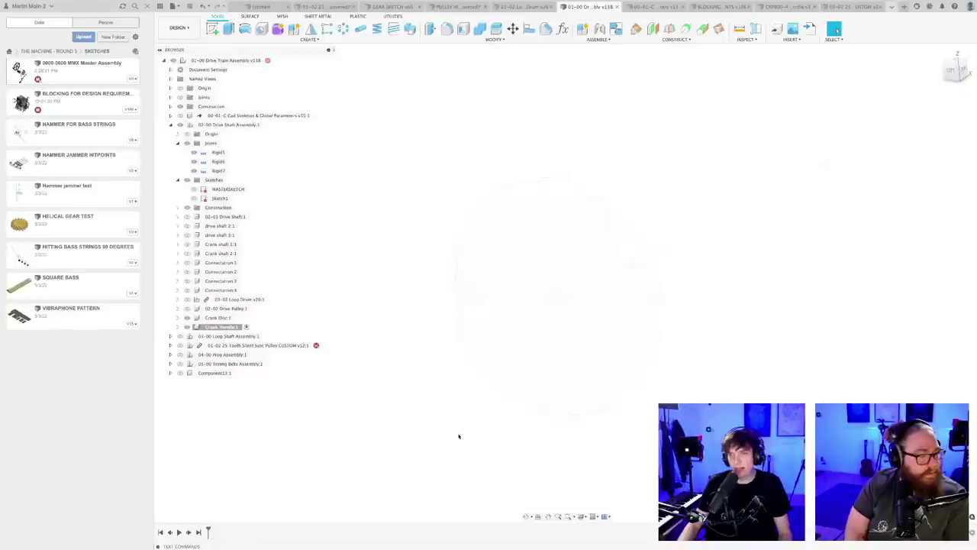
shift+middle_drag(459, 436, 435, 428)
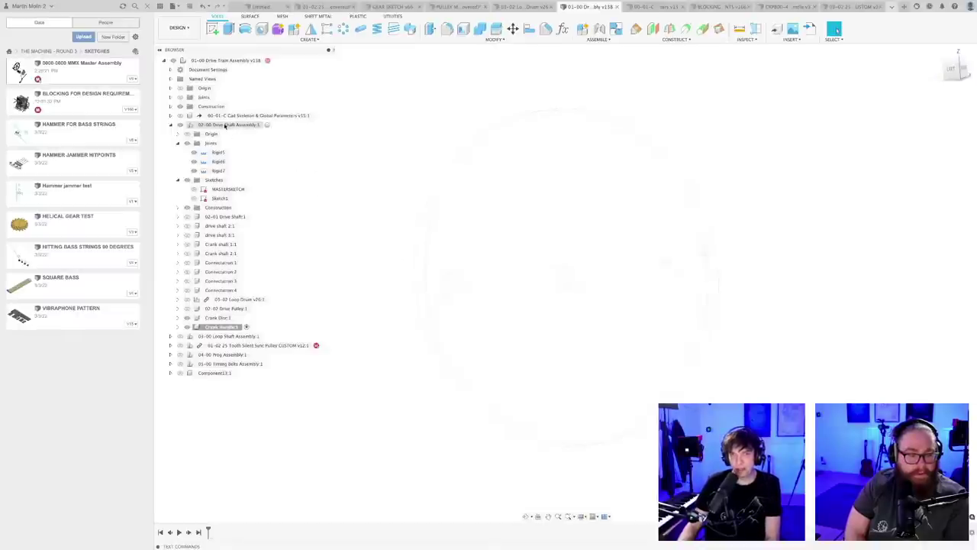
- Activate the Crank Disc component and make its Sketch1 visible
click(178, 318)
click(219, 317)
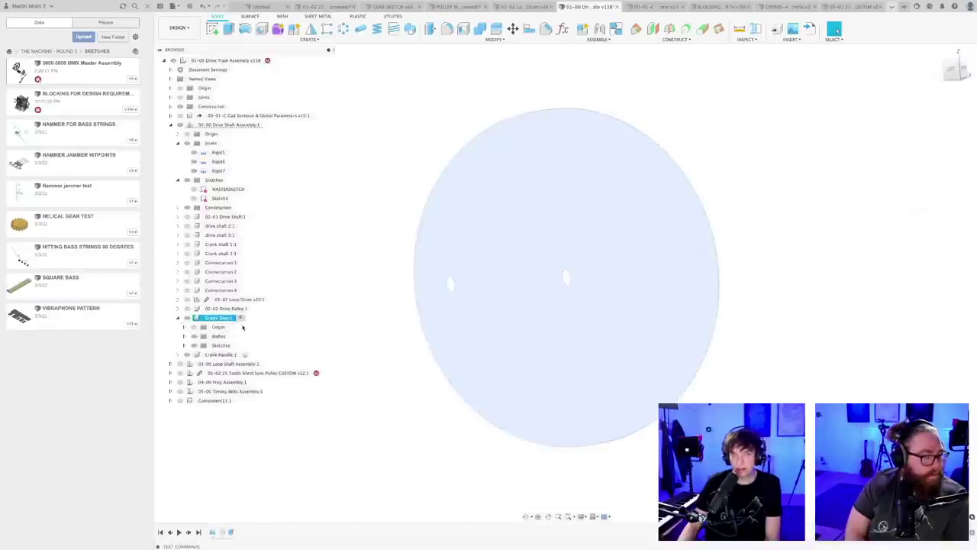
click(183, 345)
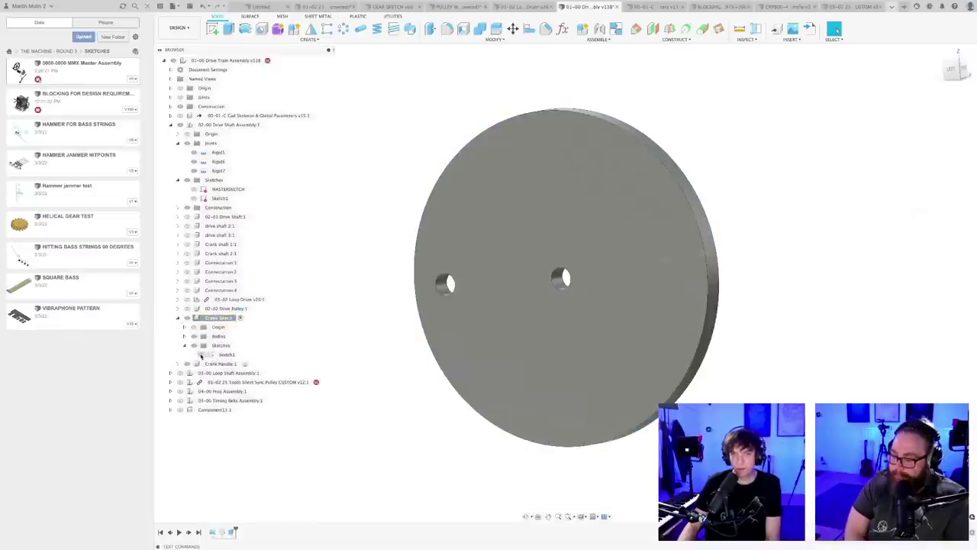
click(201, 355)
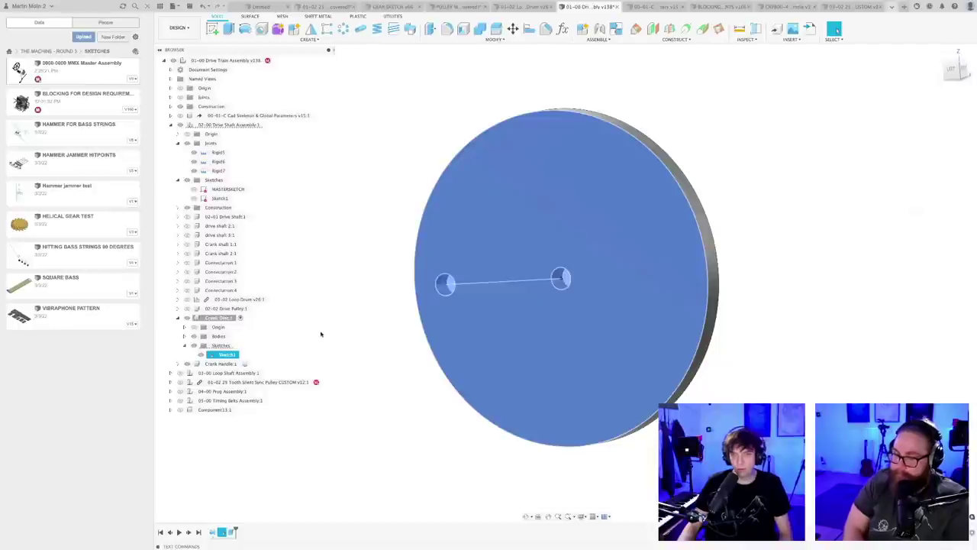
- Extrude the disc's small hole circle outward into a shaft
key(e)
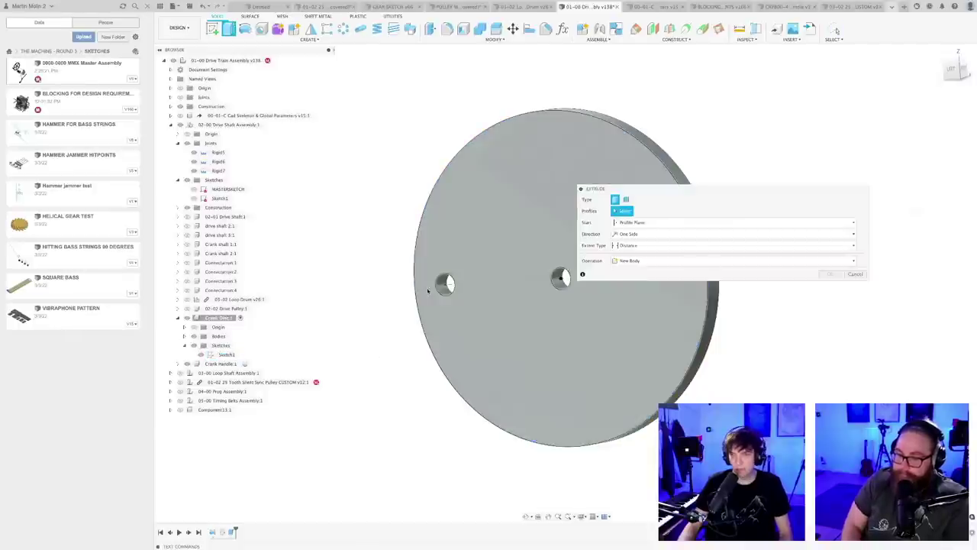
click(445, 288)
scroll(448, 310, down, 2)
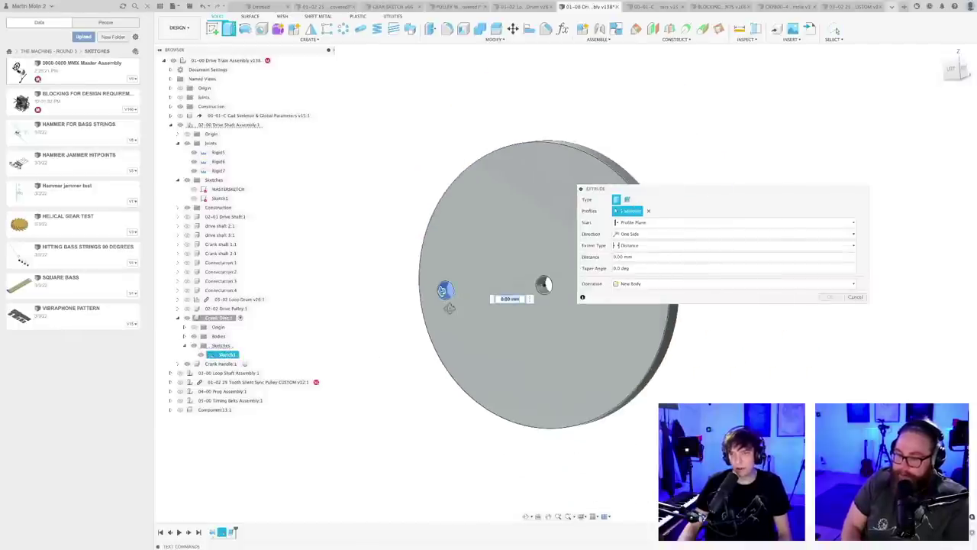
shift+middle_drag(449, 309, 433, 334)
drag(450, 264, 369, 306)
scroll(488, 279, up, 3)
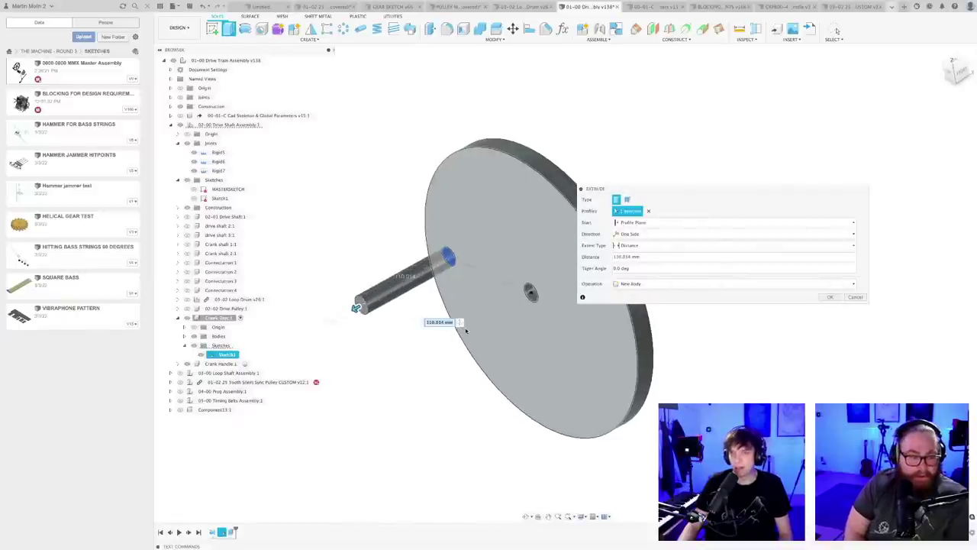
scroll(473, 288, down, 5)
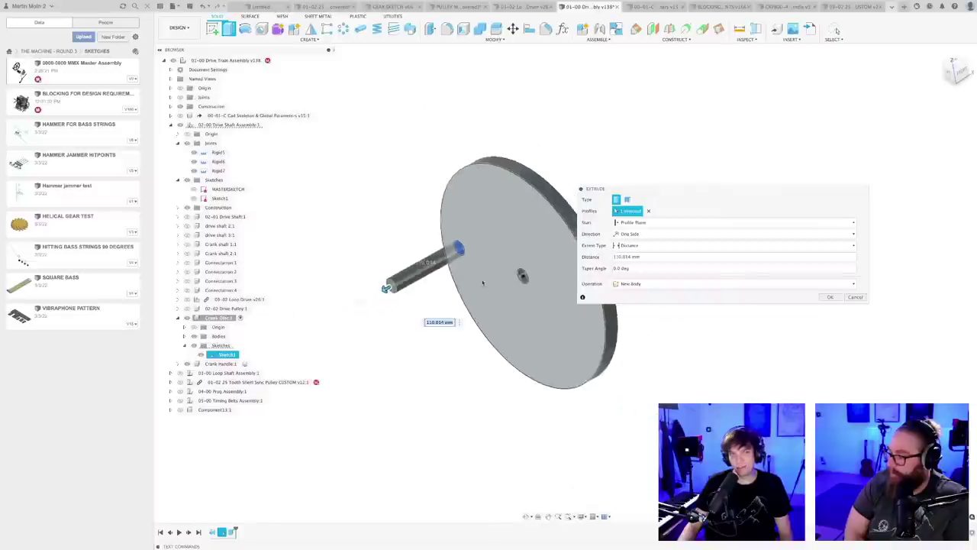
shift+middle_drag(515, 317, 422, 300)
shift+middle_drag(551, 276, 535, 351)
scroll(461, 298, down, 4)
scroll(450, 359, up, 2)
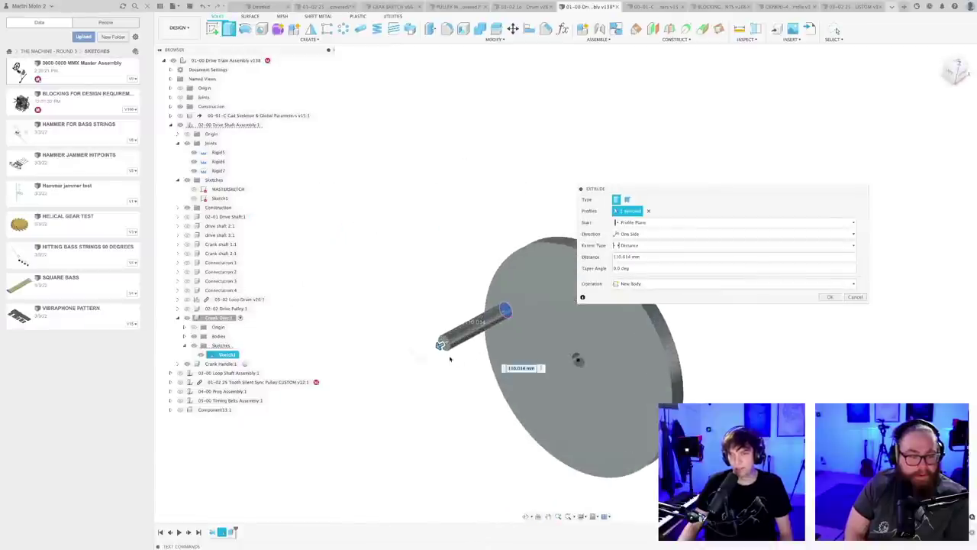
- Lengthen the shaft extrusion to about 144 mm and commit it
drag(440, 346, 431, 350)
middle_drag(473, 395, 430, 387)
scroll(408, 363, up, 3)
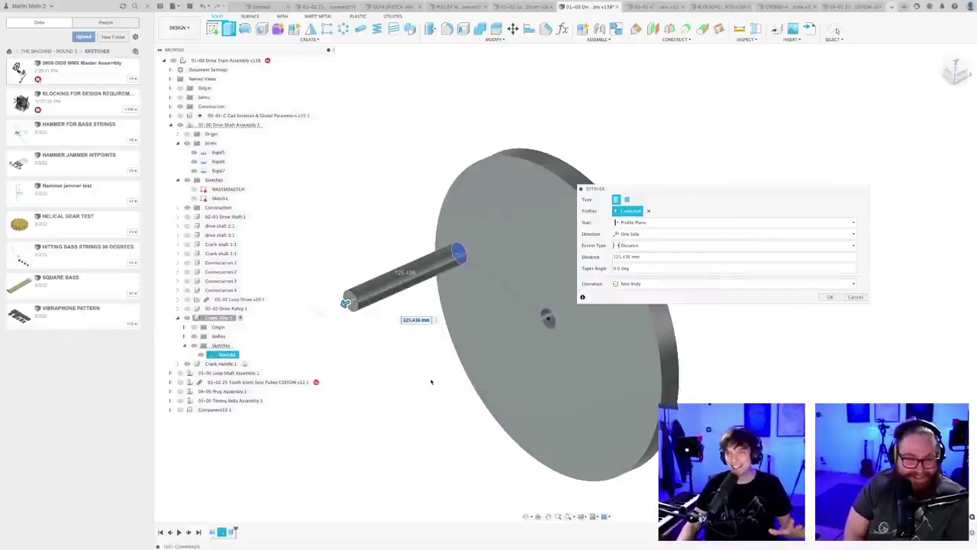
shift+middle_drag(431, 382, 428, 354)
middle_drag(535, 273, 413, 297)
scroll(413, 296, up, 3)
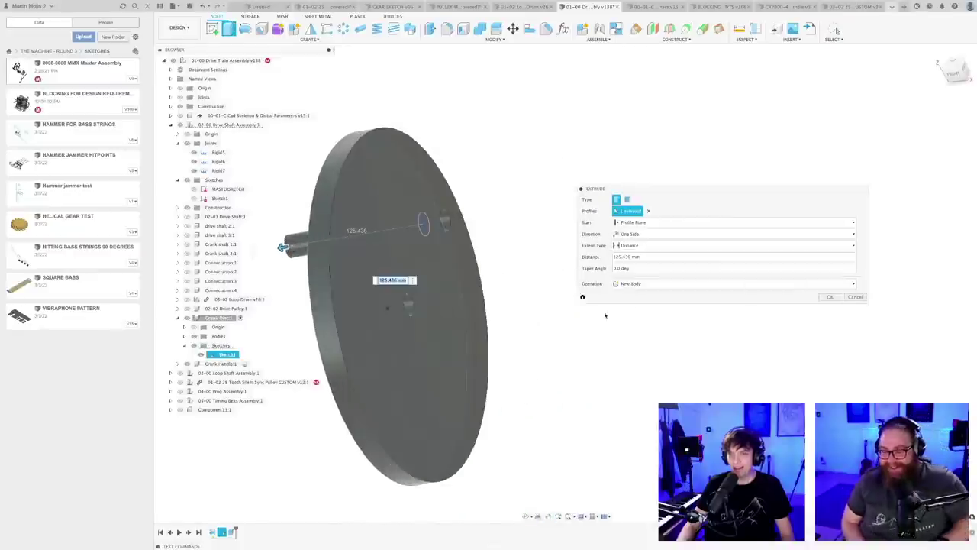
click(634, 268)
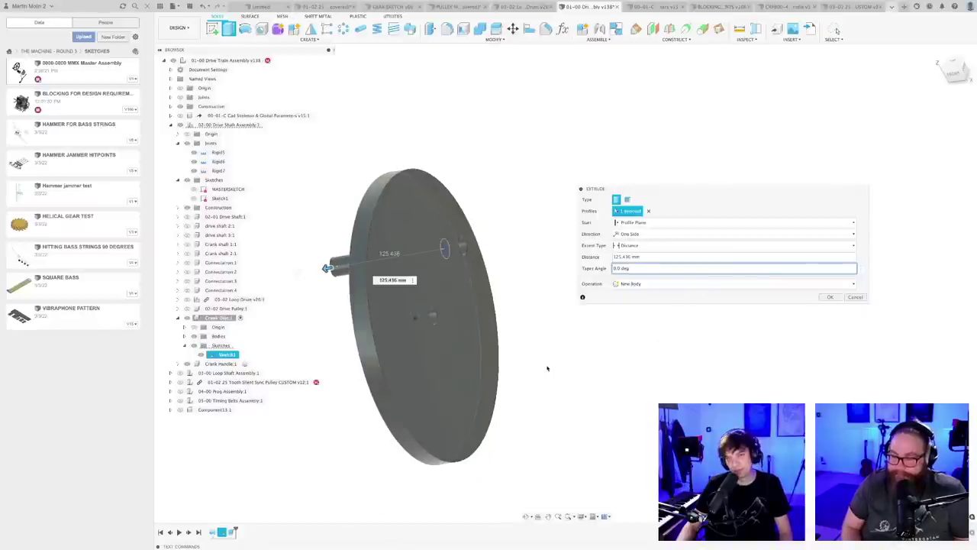
shift+middle_drag(545, 359, 715, 332)
scroll(618, 356, down, 2)
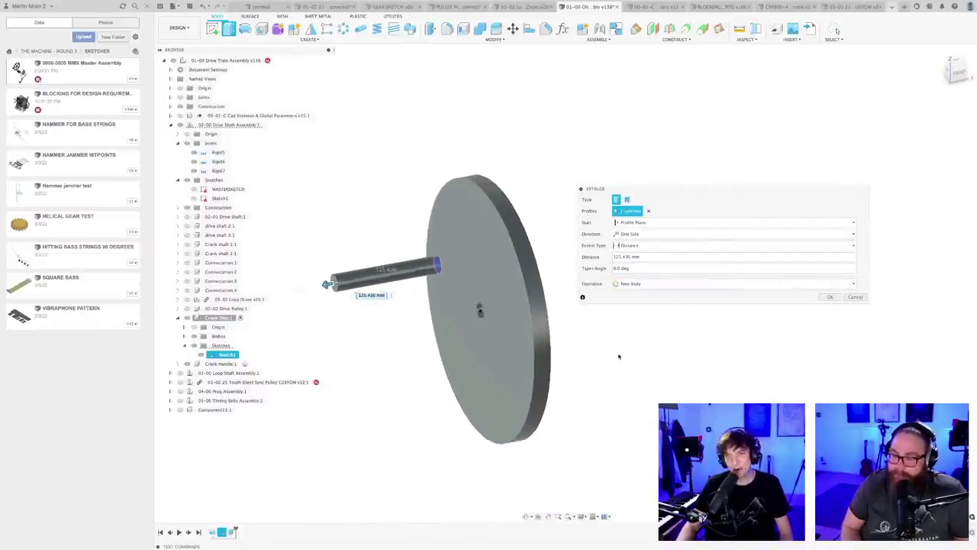
shift+middle_drag(618, 355, 629, 370)
drag(339, 268, 327, 271)
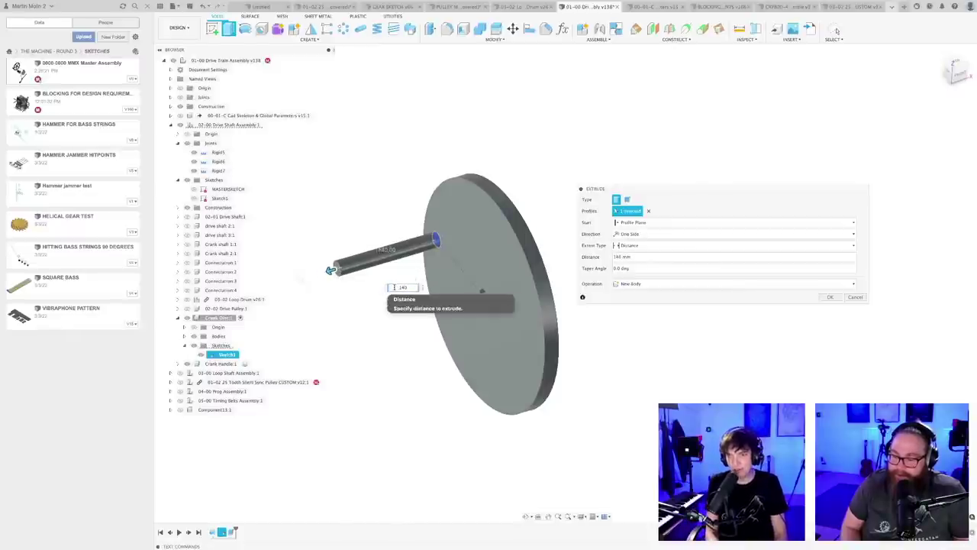
key(Return)
- Save a new version of the design
shift+middle_drag(388, 311, 479, 321)
key(super+s)
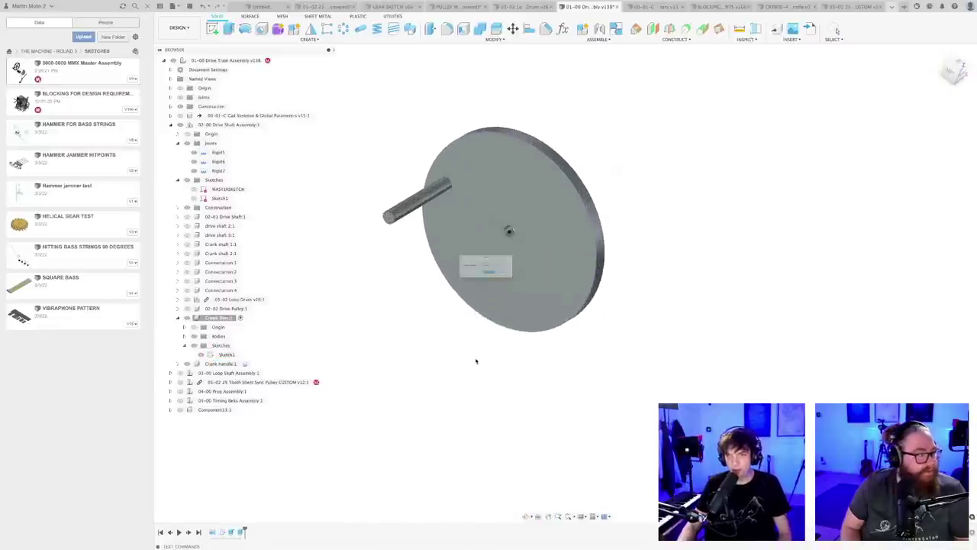
key(Return)
scroll(484, 350, down, 3)
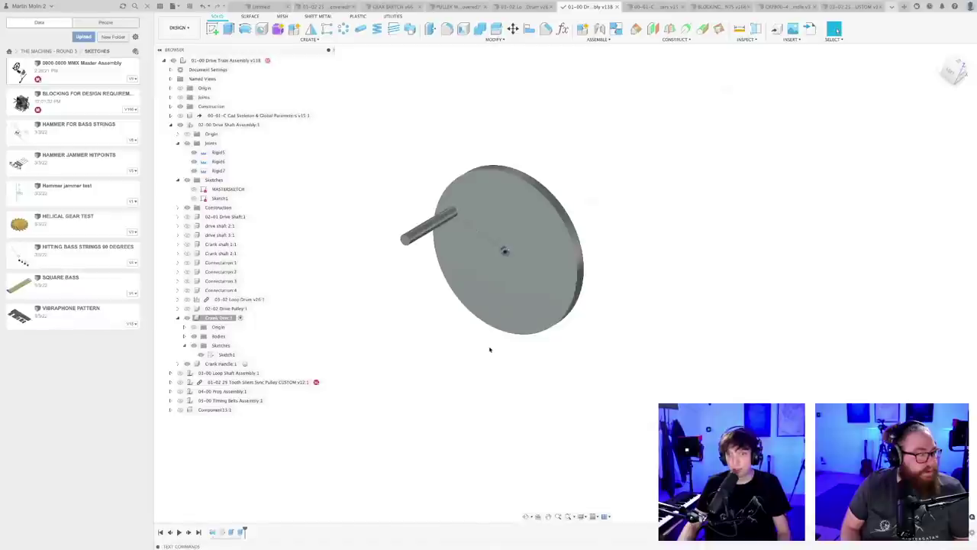
- Open the shaft extrude feature from the timeline for editing
shift+middle_drag(490, 349, 427, 334)
scroll(663, 235, up, 2)
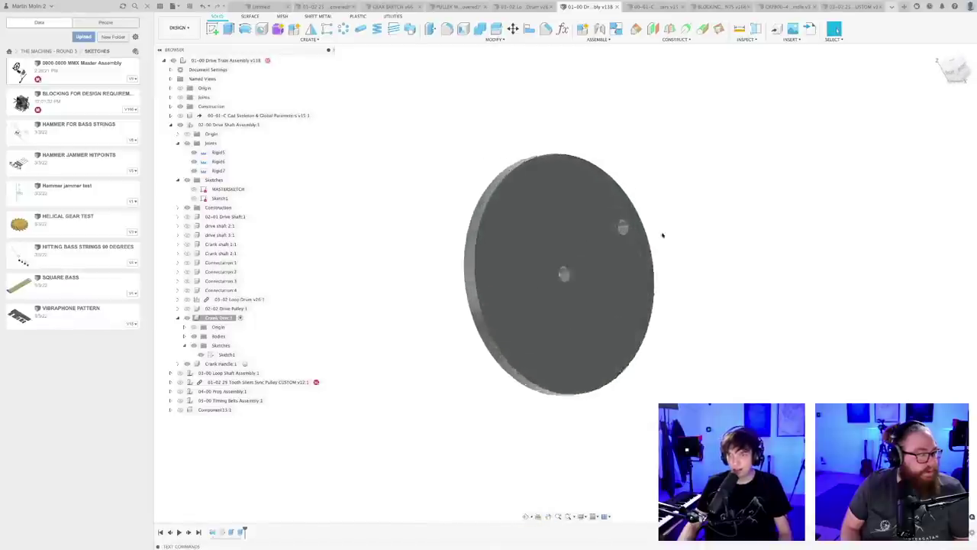
shift+middle_drag(663, 235, 670, 191)
scroll(671, 191, up, 3)
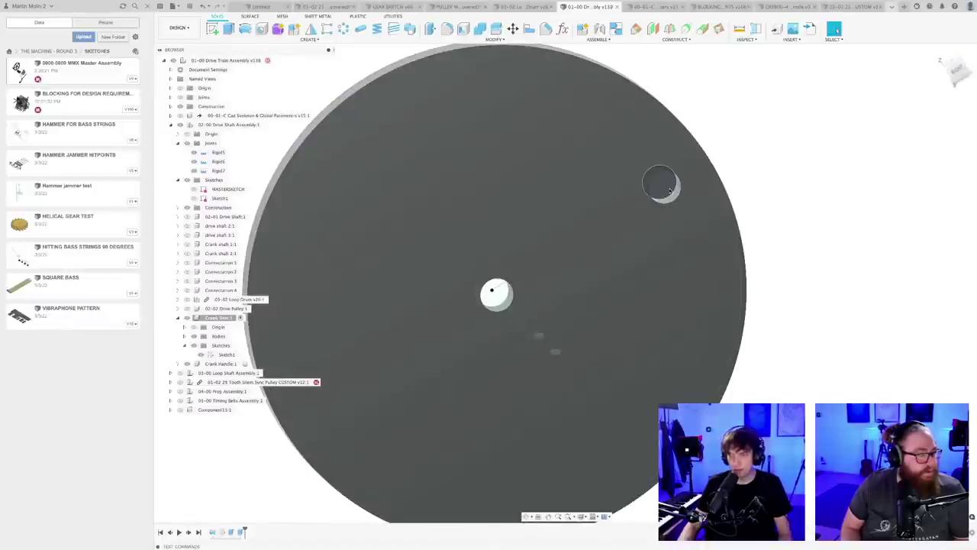
click(671, 191)
scroll(670, 191, down, 3)
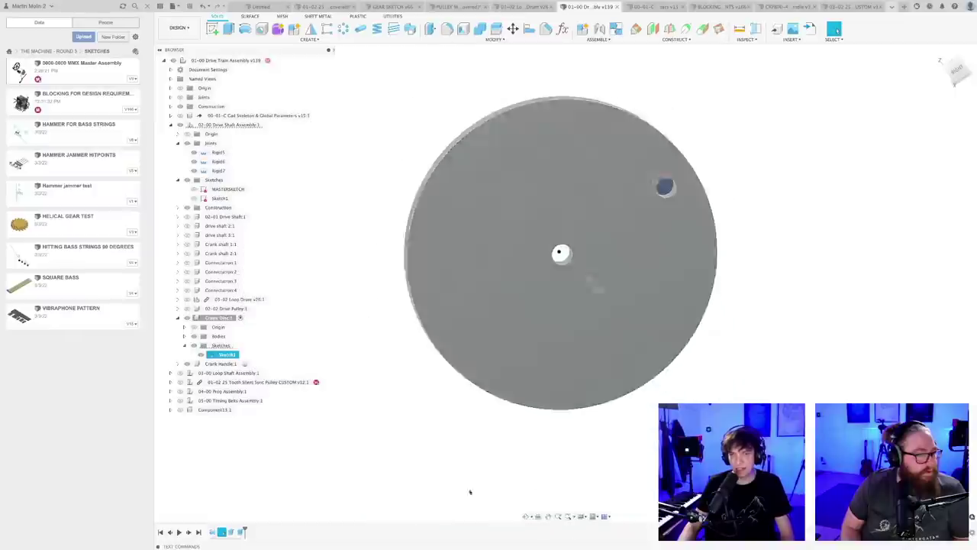
click(468, 491)
right_click(240, 533)
click(259, 454)
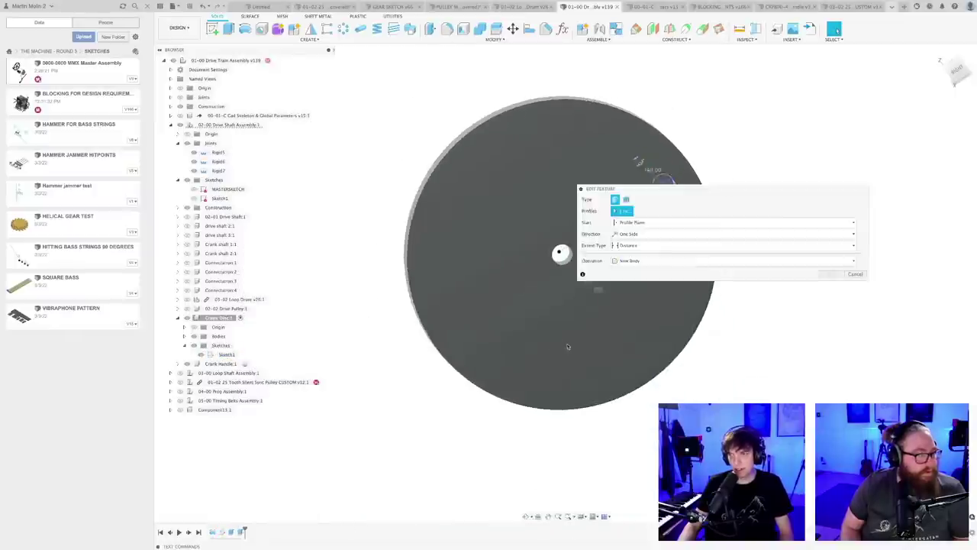
- Make the shaft extrusion Two Sides: 140 mm one way, about 23 mm the other
shift+middle_drag(565, 374, 662, 258)
drag(662, 200, 766, 237)
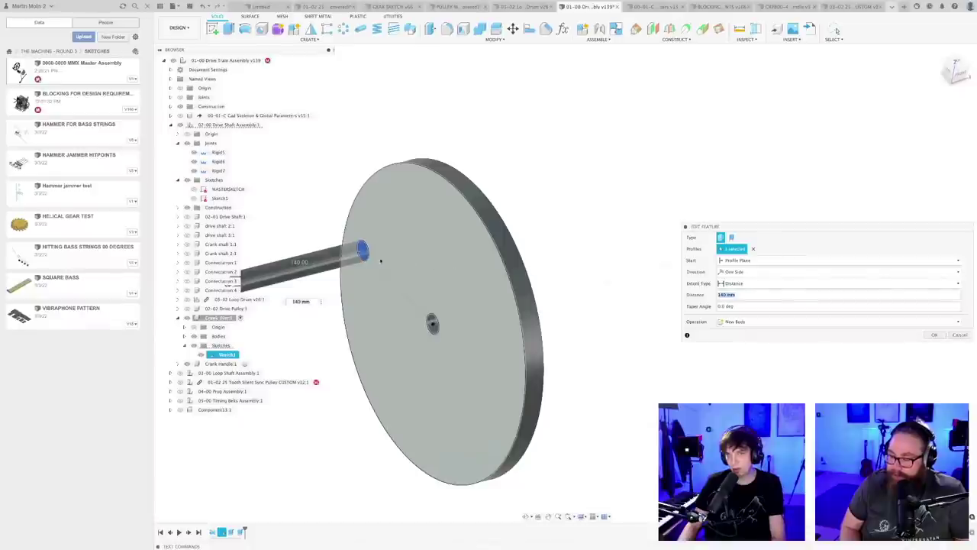
drag(755, 227, 752, 222)
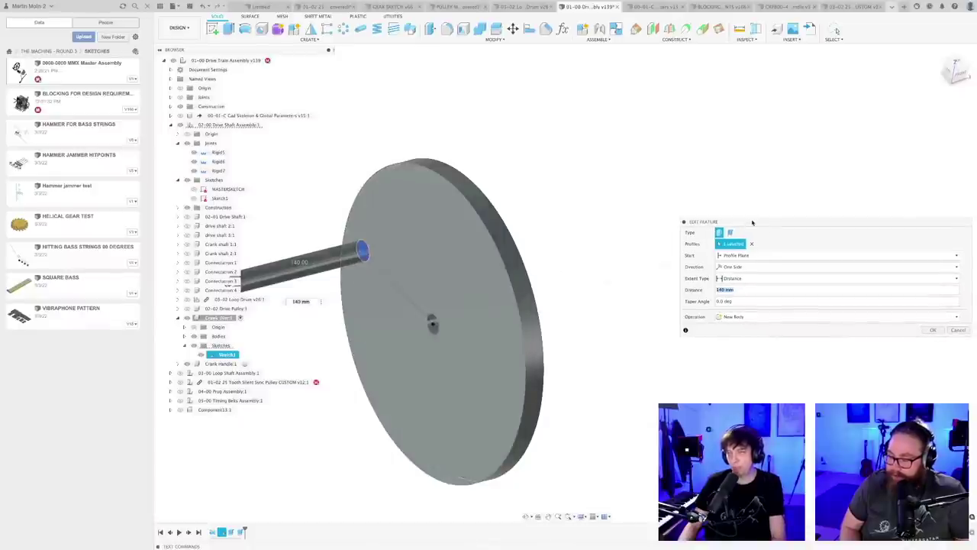
scroll(569, 263, down, 3)
middle_drag(578, 268, 611, 271)
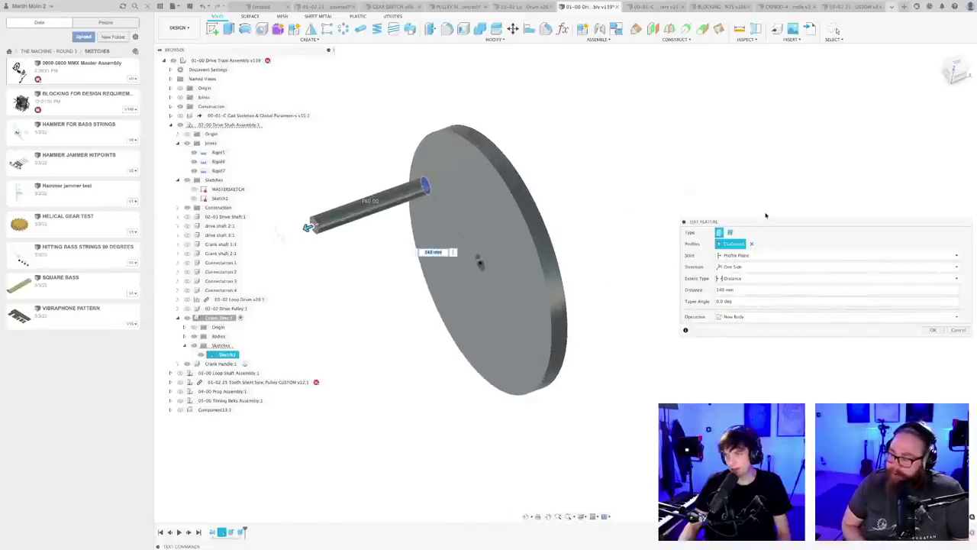
drag(771, 223, 772, 217)
click(752, 284)
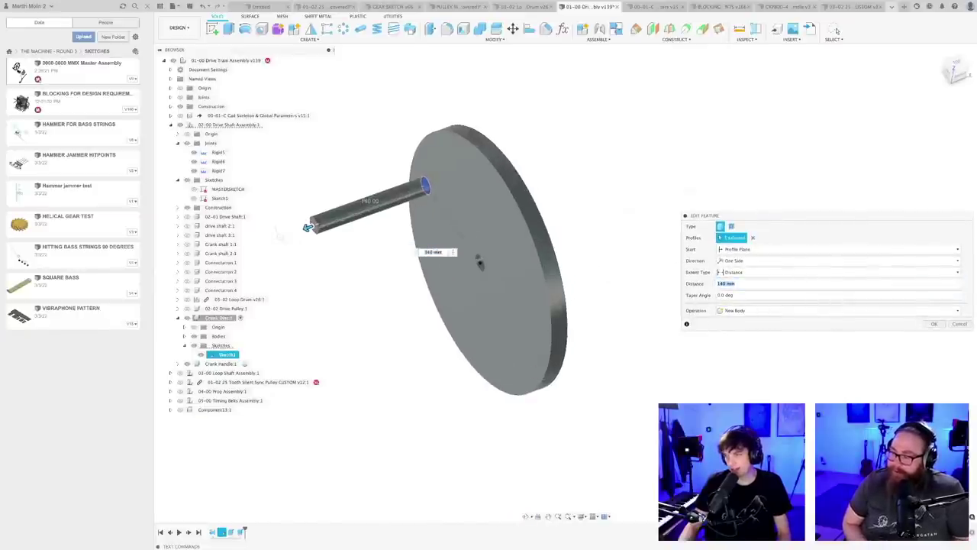
click(742, 260)
click(736, 278)
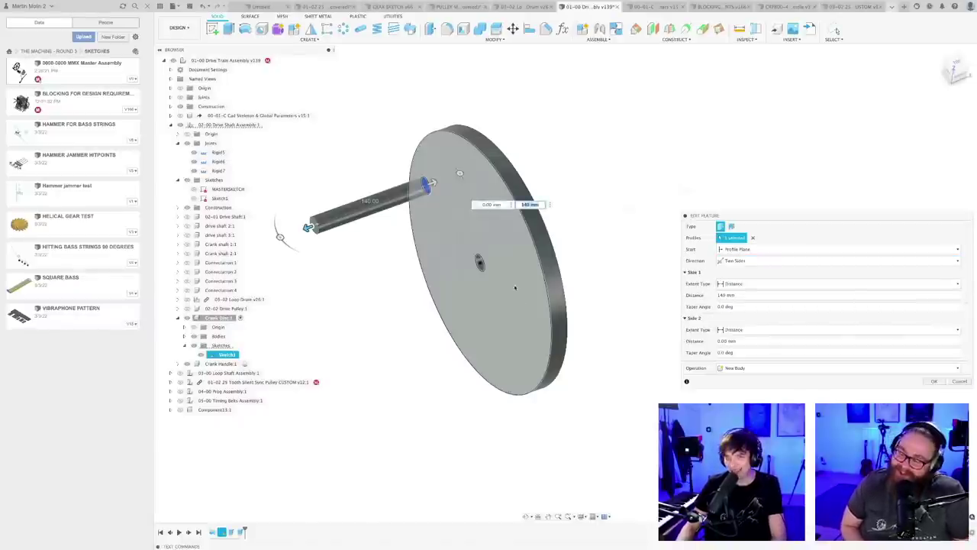
drag(432, 185, 450, 176)
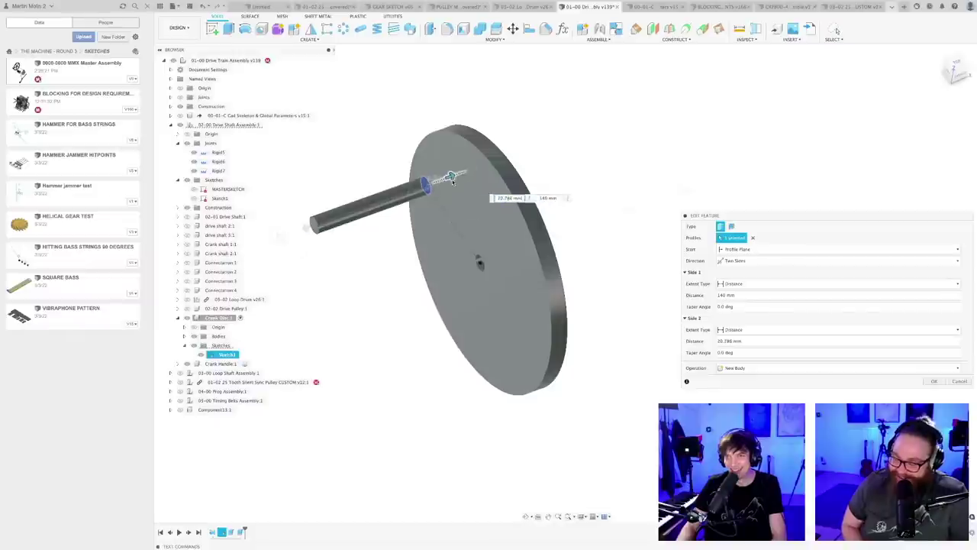
click(933, 382)
scroll(604, 319, down, 3)
- Save, then activate the root drive train assembly and unisolate all components
key(super+s)
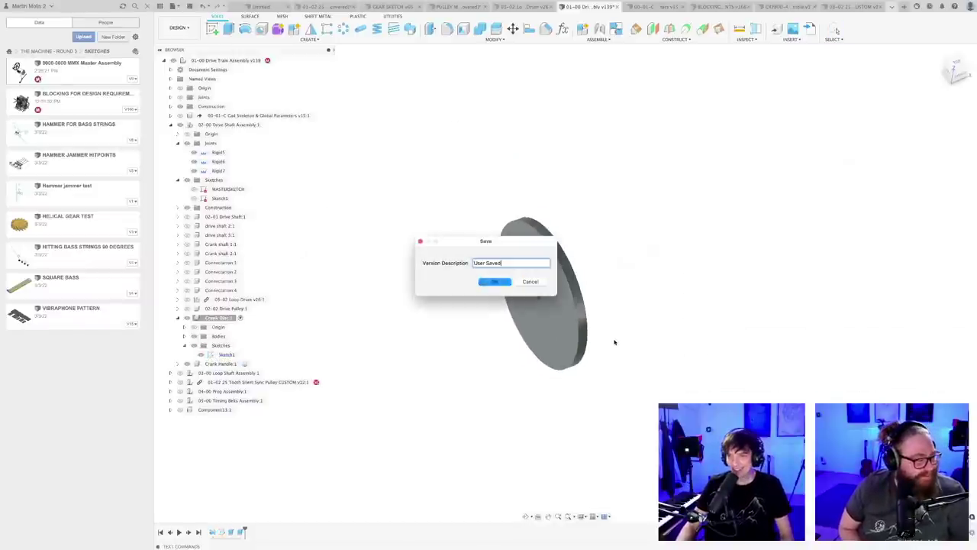
key(Return)
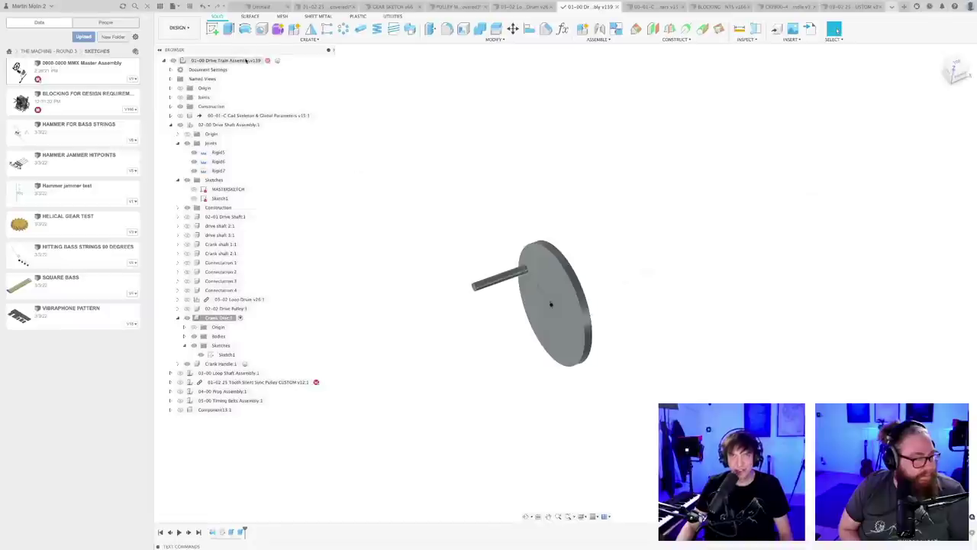
click(273, 60)
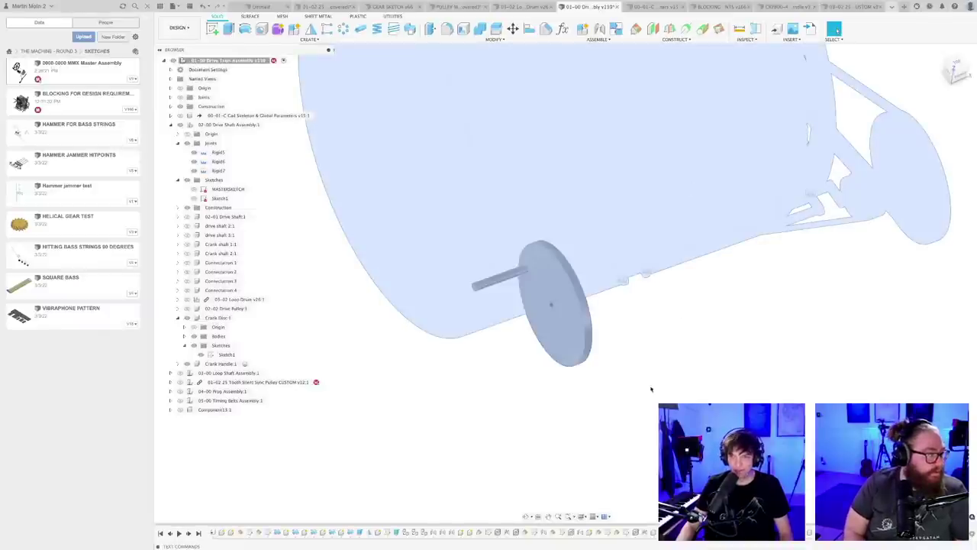
scroll(636, 384, down, 2)
right_click(240, 60)
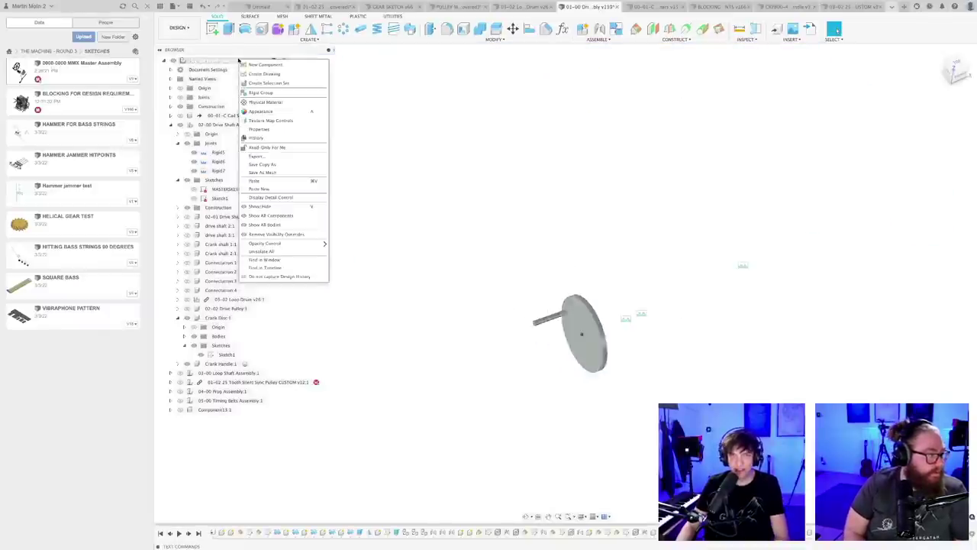
click(267, 252)
click(620, 393)
scroll(613, 408, down, 3)
shift+middle_drag(614, 409, 526, 419)
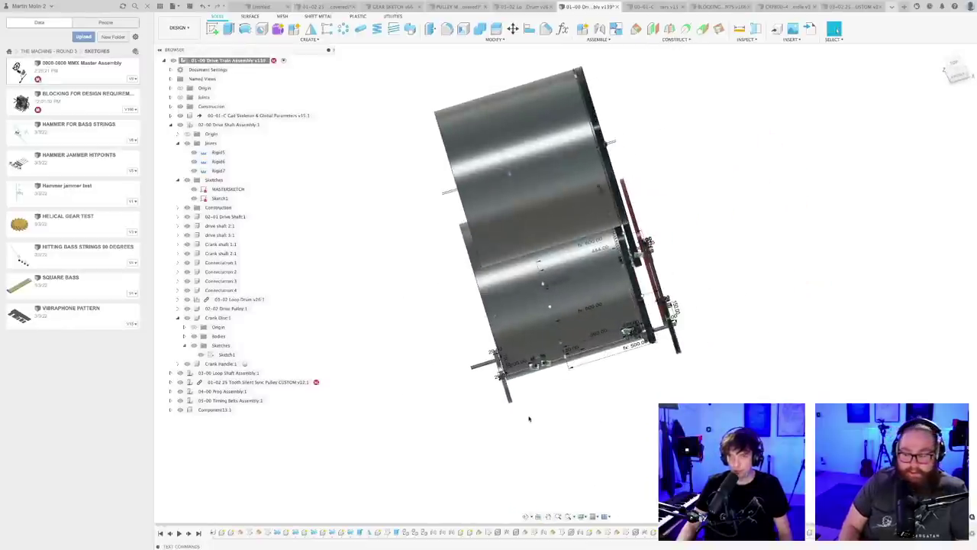
- Save the assembly again and switch to the BLOCKING FOR DESIGN REQUIREMENTS design
key(super+s)
key(Return)
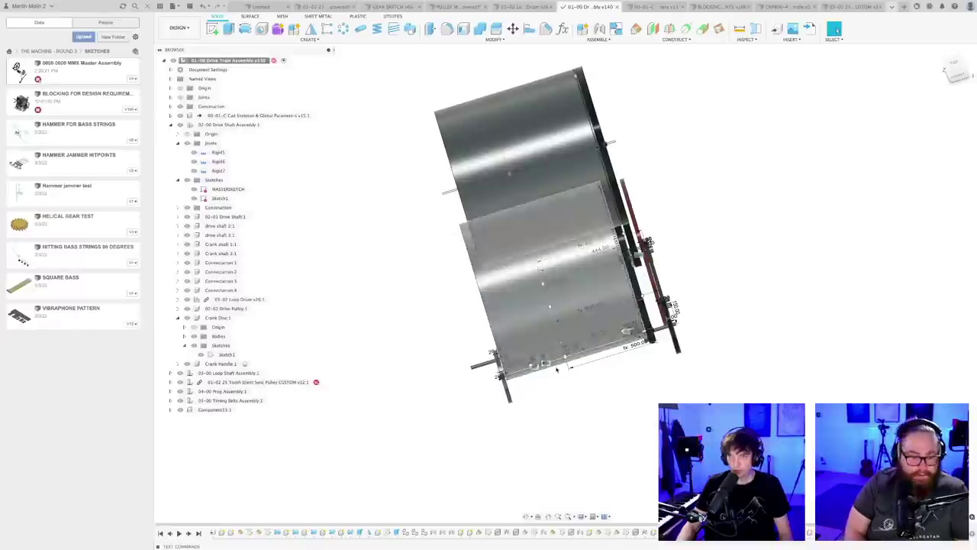
scroll(576, 415, down, 3)
shift+middle_drag(576, 414, 519, 408)
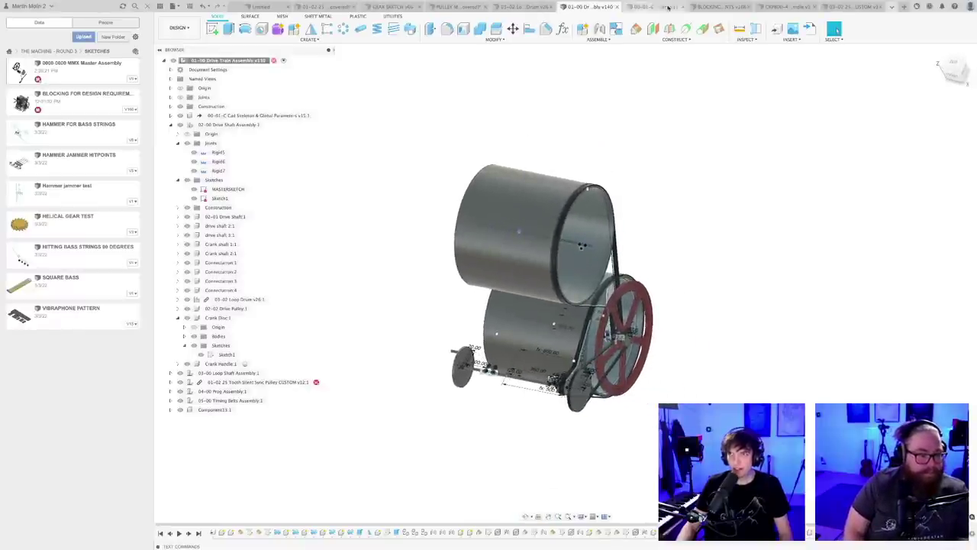
click(705, 7)
shift+middle_drag(517, 324, 486, 338)
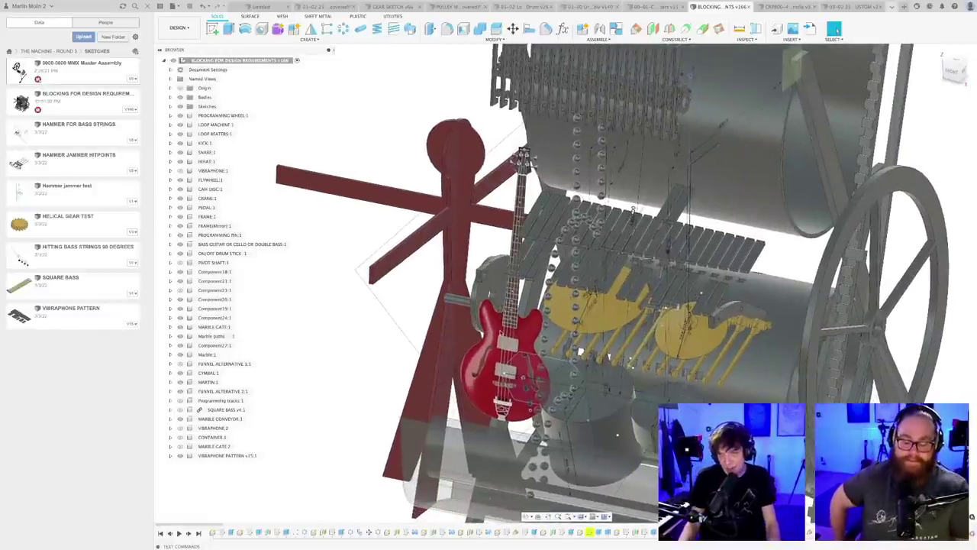
- Orbit around the blocking machine model, then switch to the 03-02 25 Tooth Silent Sync Pulley design
shift+middle_drag(500, 328, 493, 326)
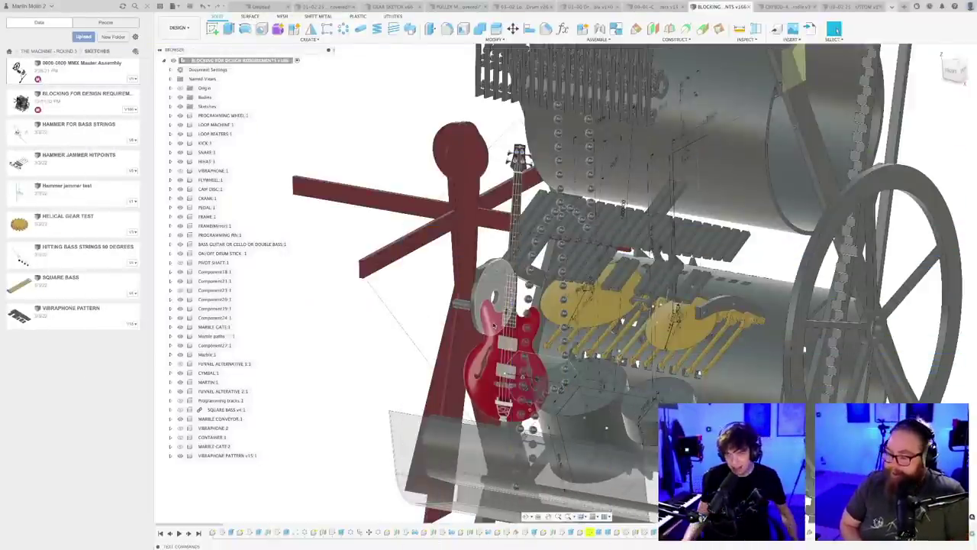
scroll(338, 307, down, 5)
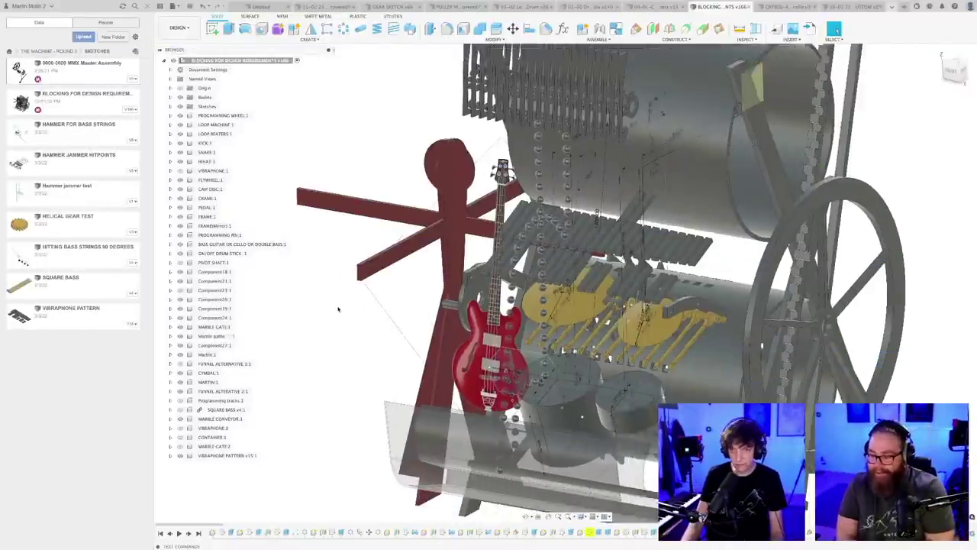
shift+middle_drag(335, 316, 711, 271)
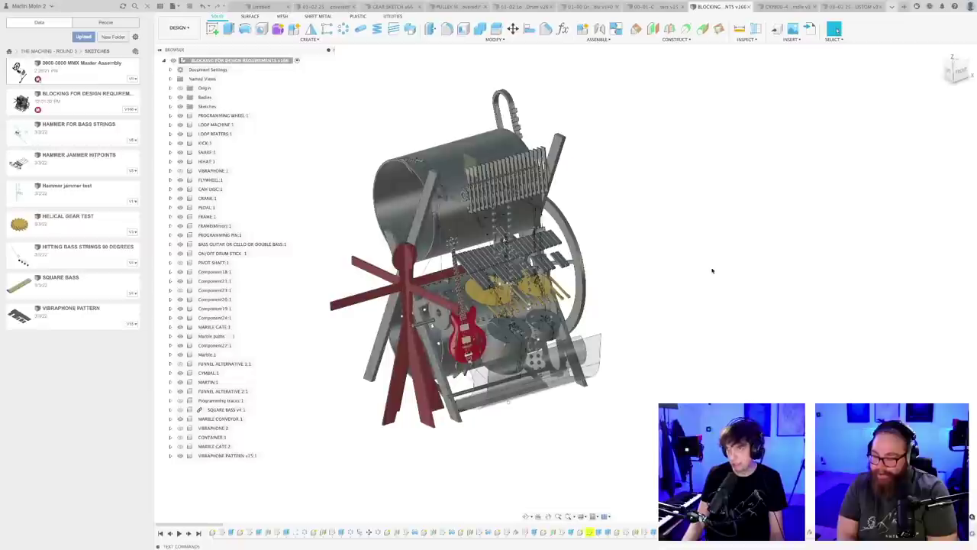
click(851, 7)
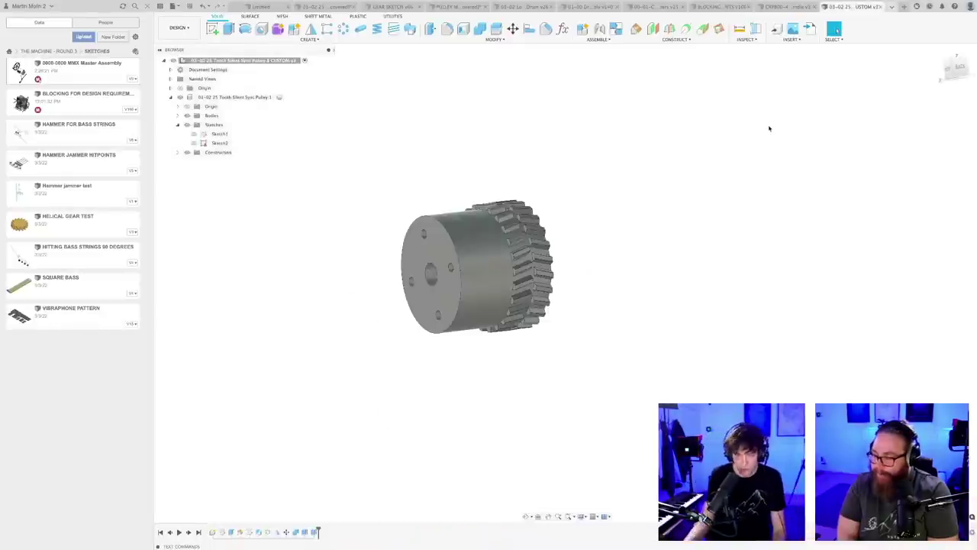
- Switch back to the 01-00 Drive Train Assembly and zoom in along the crank shaft
click(581, 6)
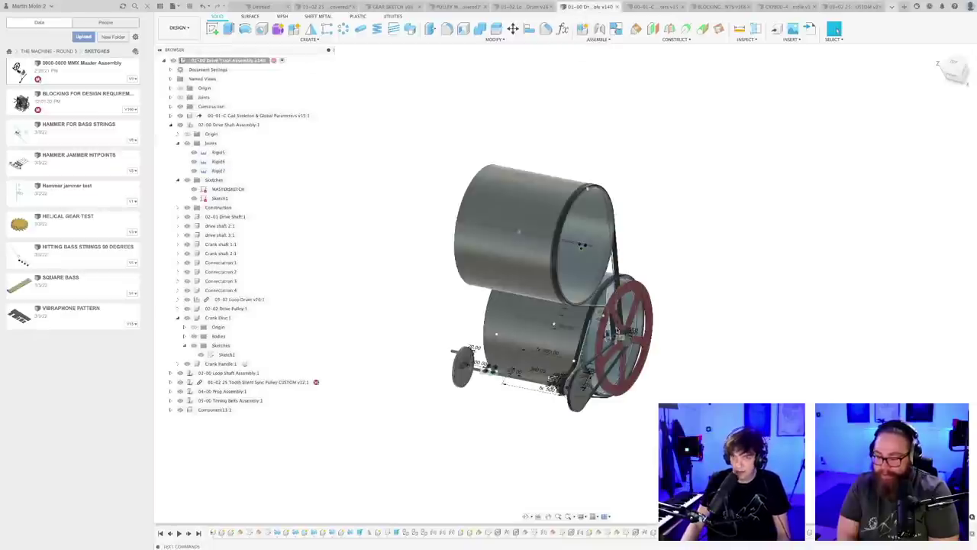
shift+middle_drag(580, 423, 512, 395)
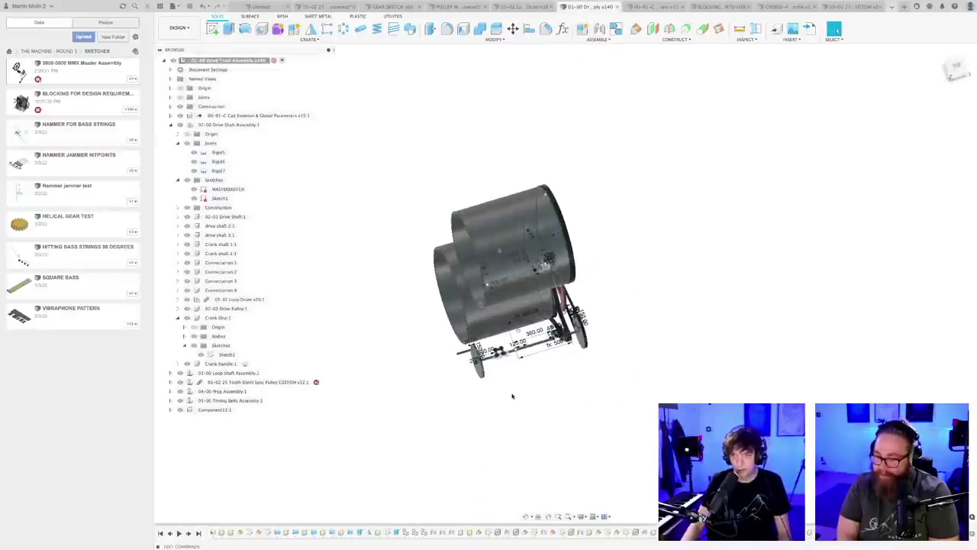
scroll(504, 391, up, 5)
scroll(496, 387, up, 2)
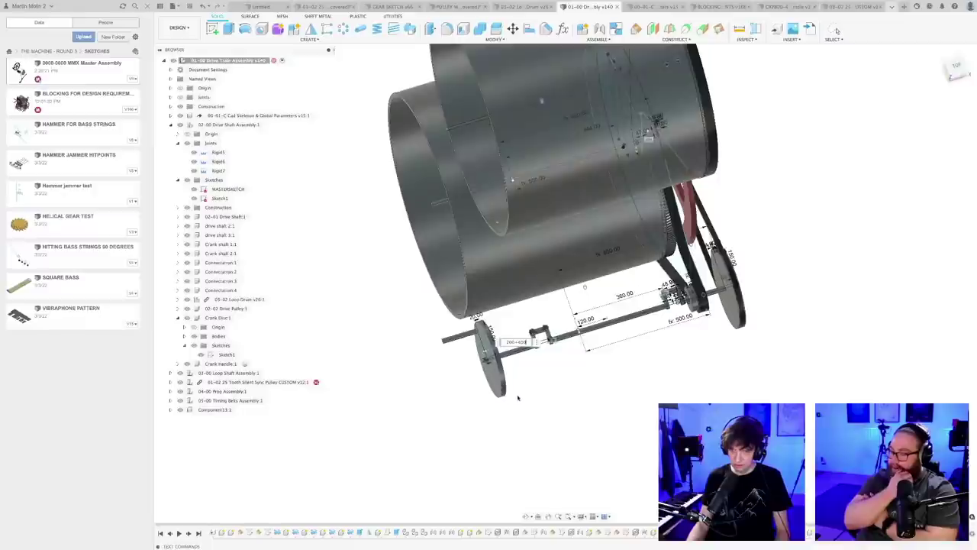
shift+middle_drag(524, 395, 493, 397)
- Start Measure, look around the drums, then save the assembly
scroll(458, 391, down, 2)
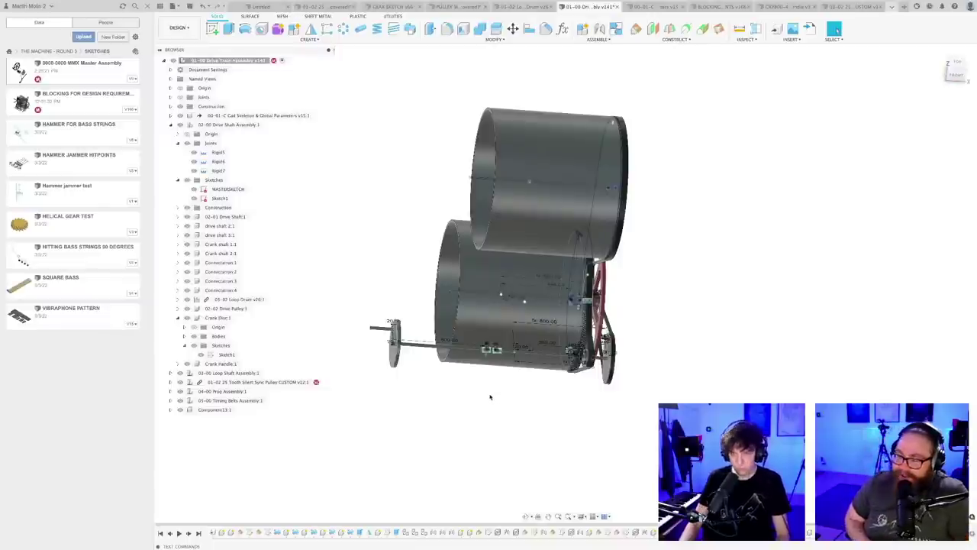
key(i)
scroll(432, 335, up, 5)
scroll(586, 289, up, 1)
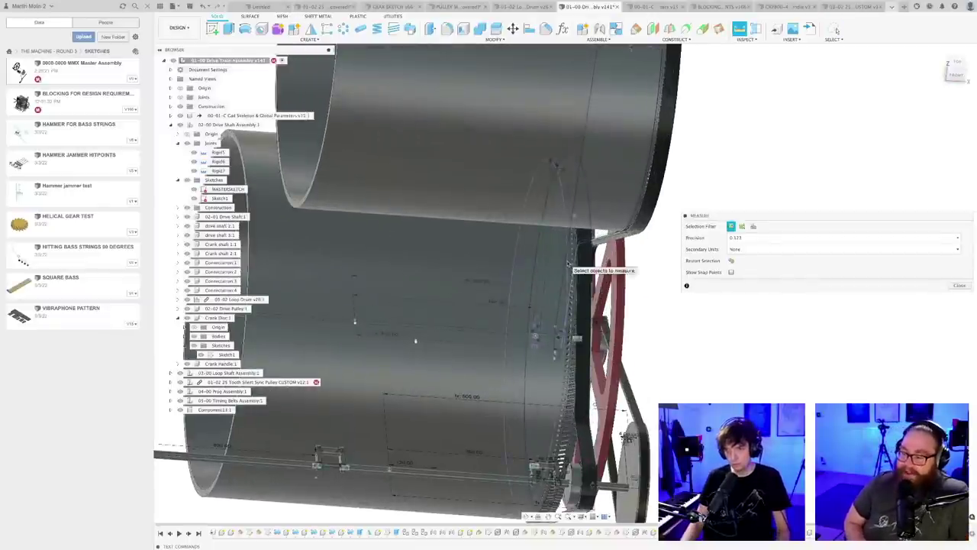
scroll(473, 348, down, 1)
scroll(474, 348, down, 4)
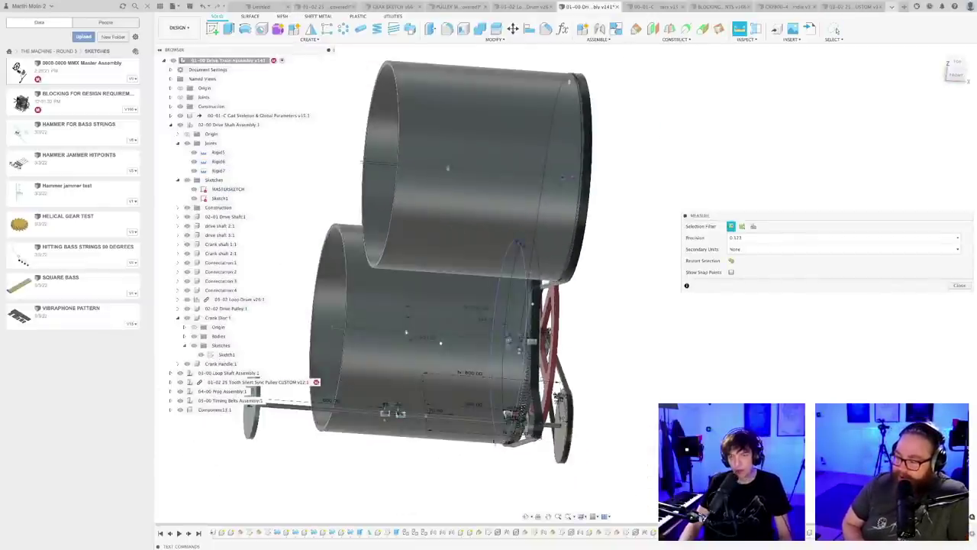
shift+middle_drag(449, 459, 450, 462)
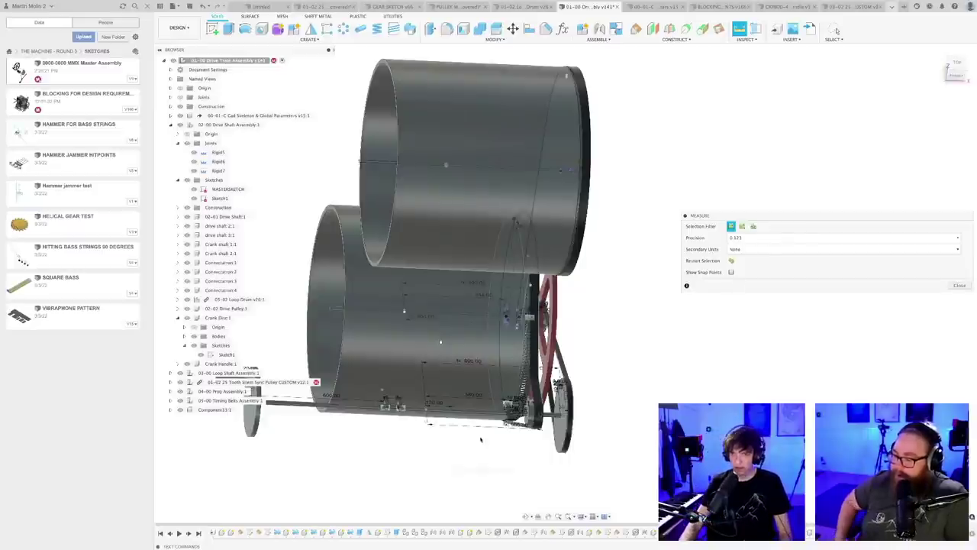
key(super+s)
key(Return)
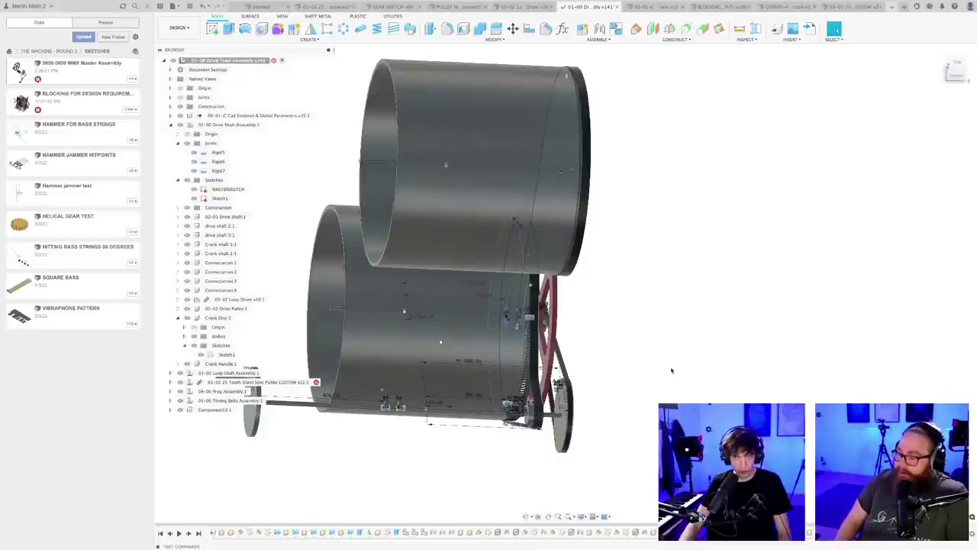
- Restart Measure and pick the drum's circular rim to read its 892 mm diameter
shift+middle_drag(593, 388, 630, 382)
middle_drag(507, 472, 566, 476)
scroll(620, 368, up, 5)
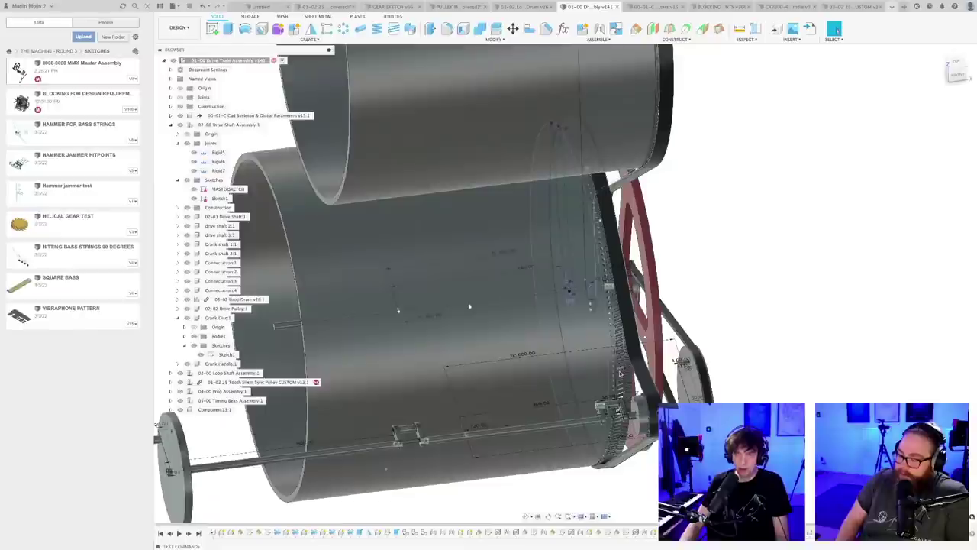
key(i)
scroll(613, 344, up, 7)
key(Escape)
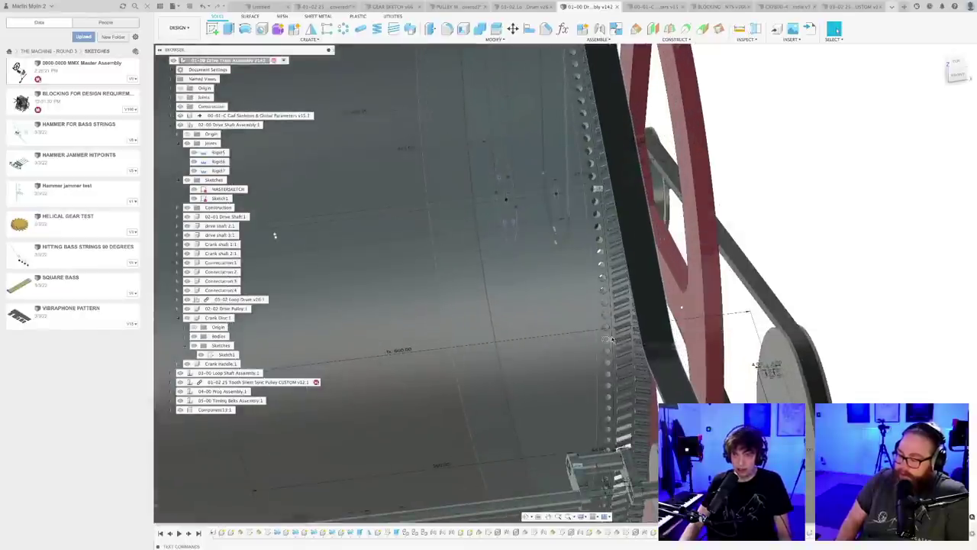
shift+middle_drag(613, 339, 610, 361)
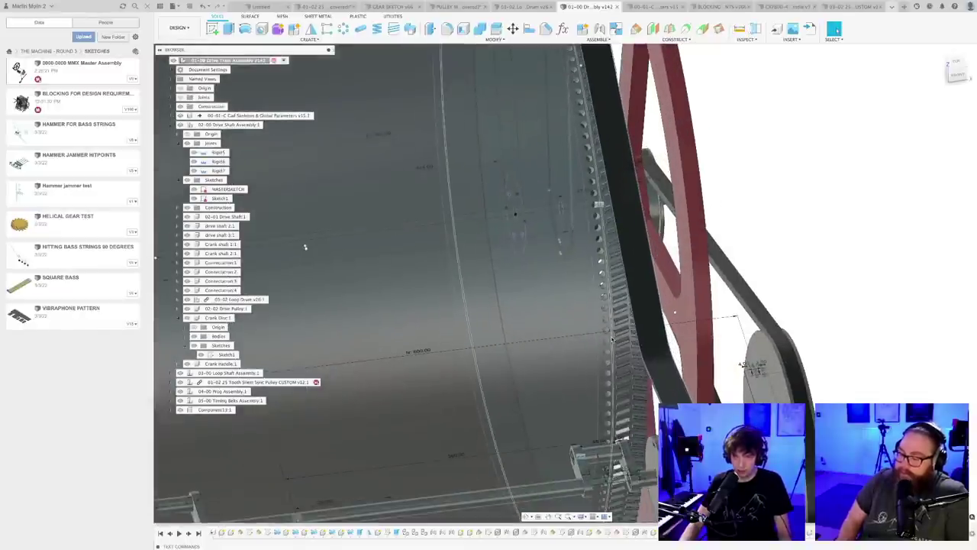
click(613, 341)
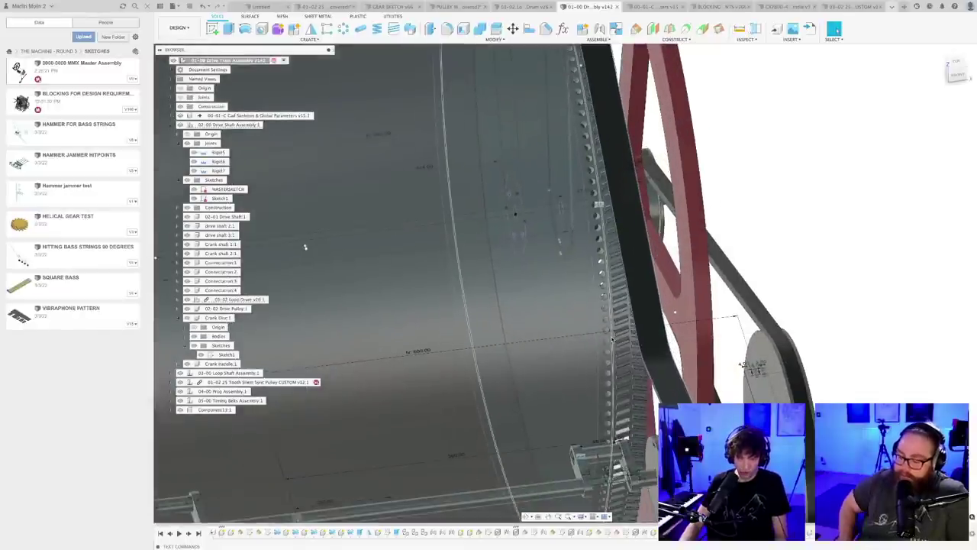
key(i)
scroll(613, 341, down, 10)
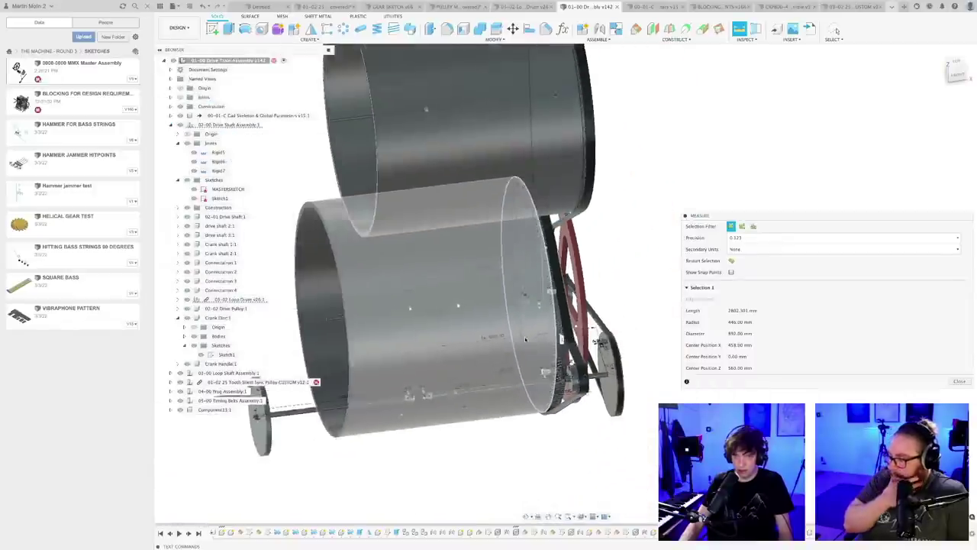
scroll(382, 357, up, 4)
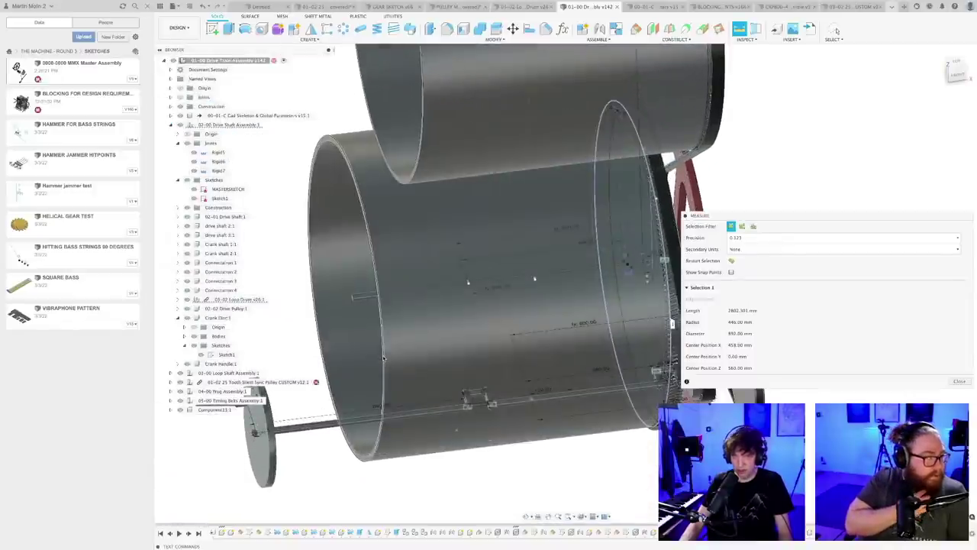
- Add the drum's other rim to read the 800 mm distance, then stop measuring
click(388, 383)
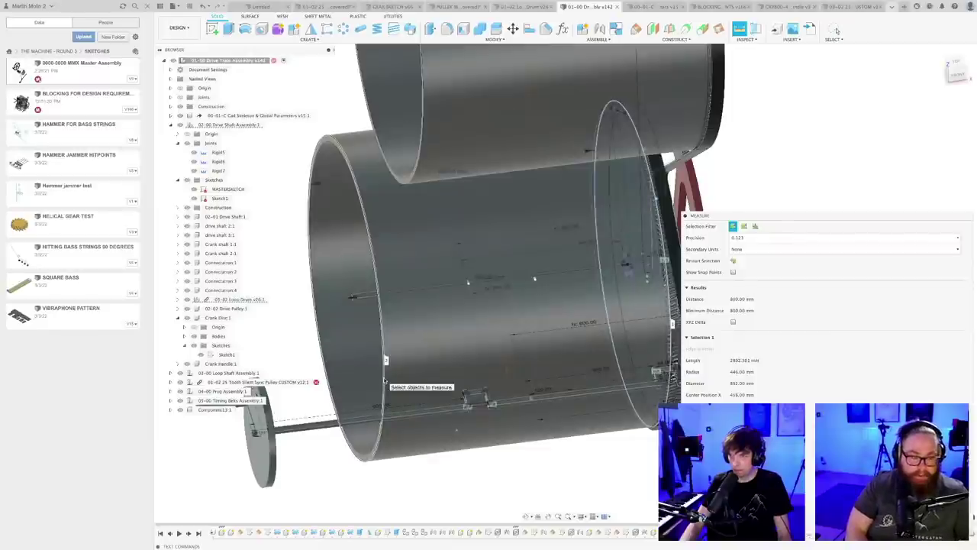
shift+middle_drag(385, 380, 397, 447)
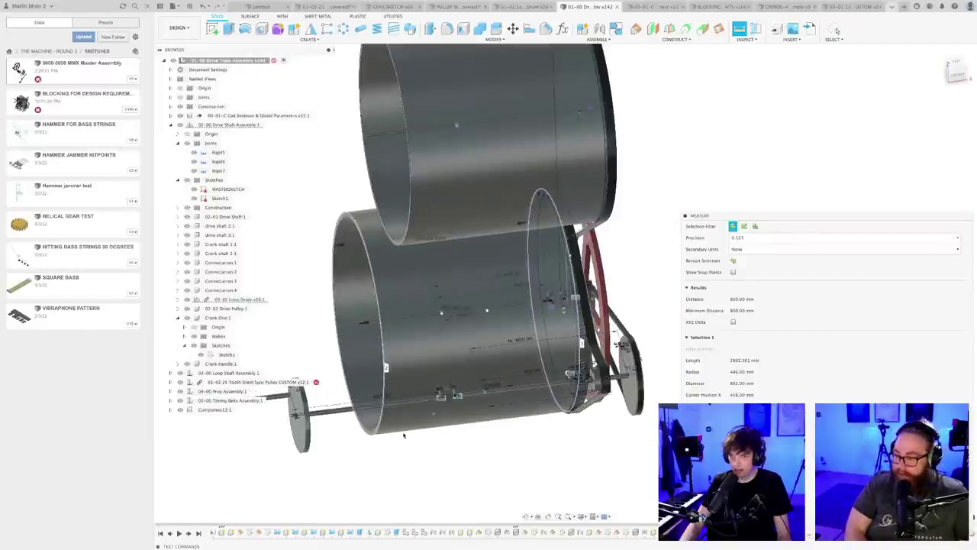
scroll(405, 434, down, 5)
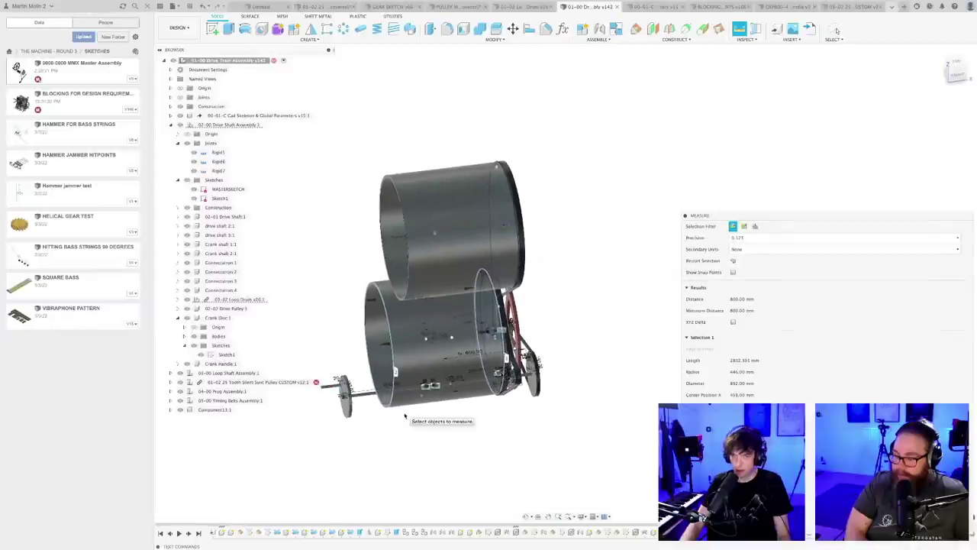
middle_drag(405, 416, 443, 395)
click(447, 397)
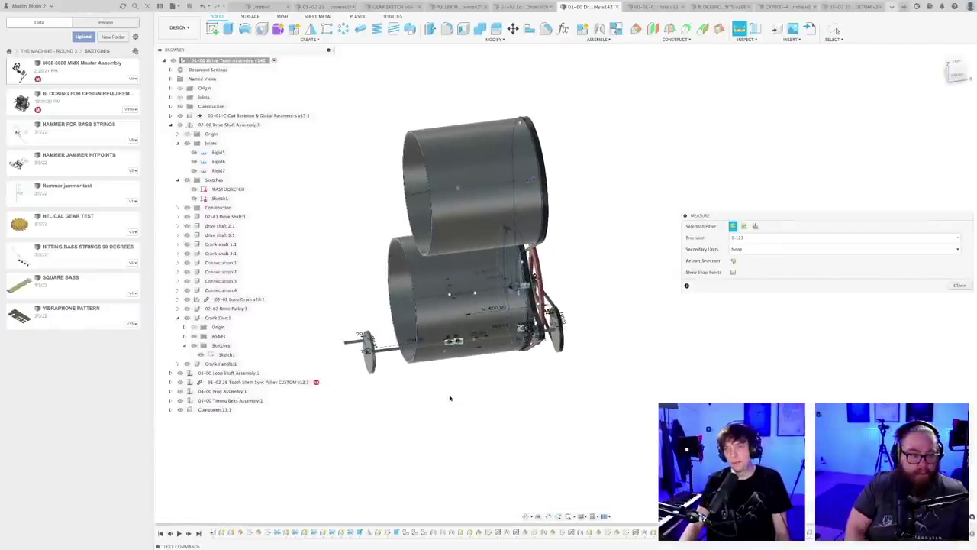
key(Escape)
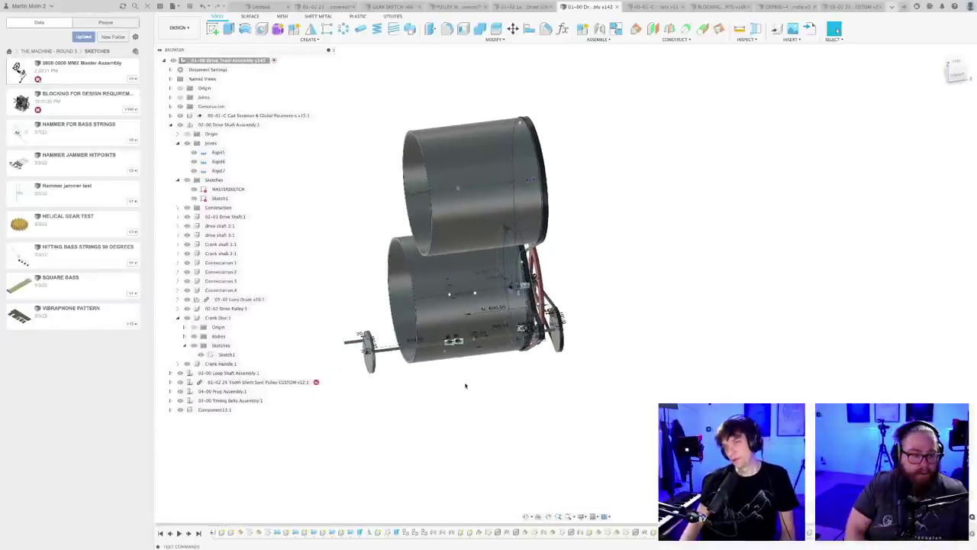
- Measure an edge loop's area and length in the BLOCKING design, then open the CRP800 document
click(721, 6)
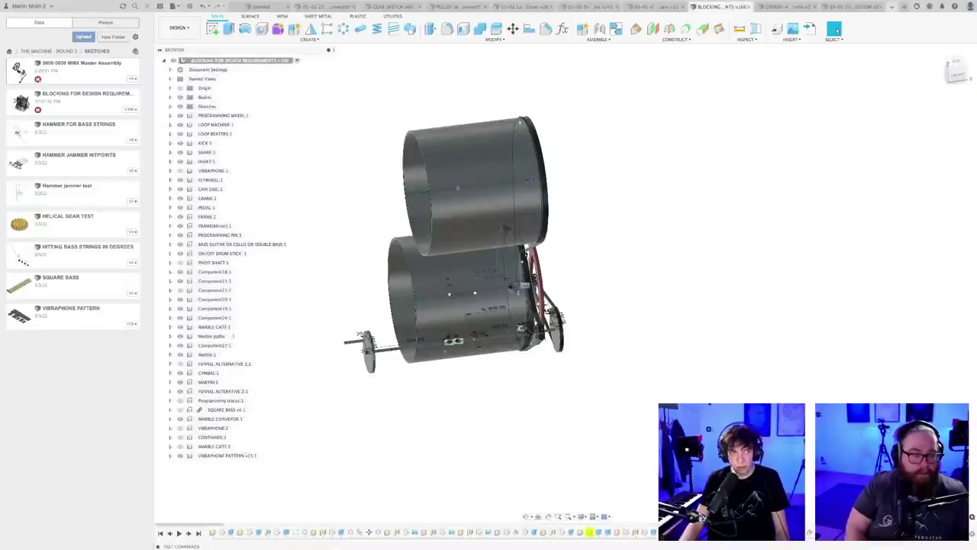
shift+middle_drag(508, 430, 475, 432)
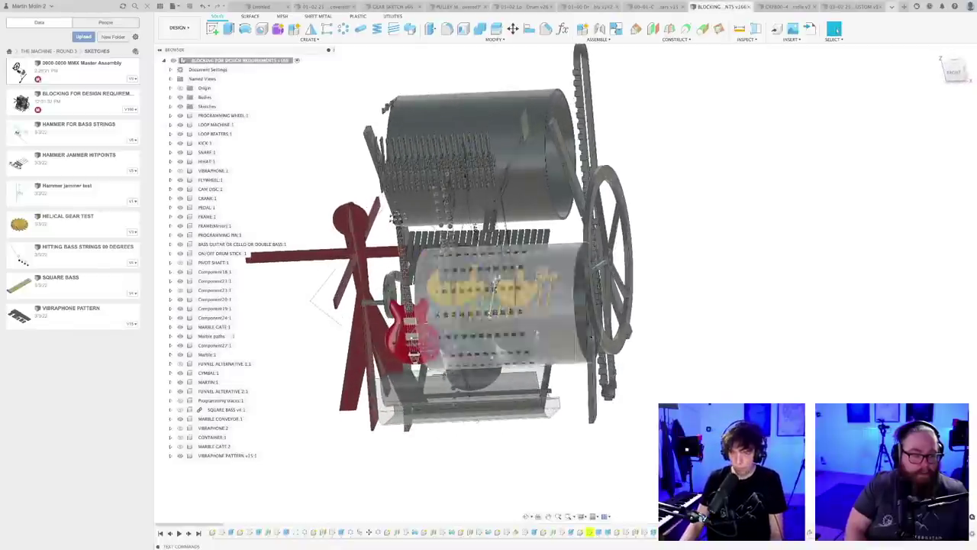
key(i)
scroll(564, 311, up, 10)
scroll(565, 311, up, 5)
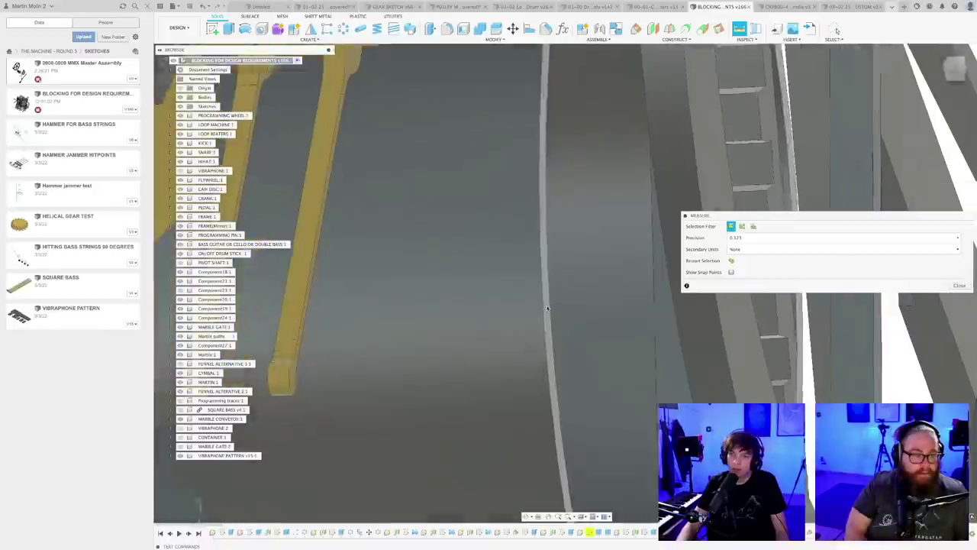
click(547, 311)
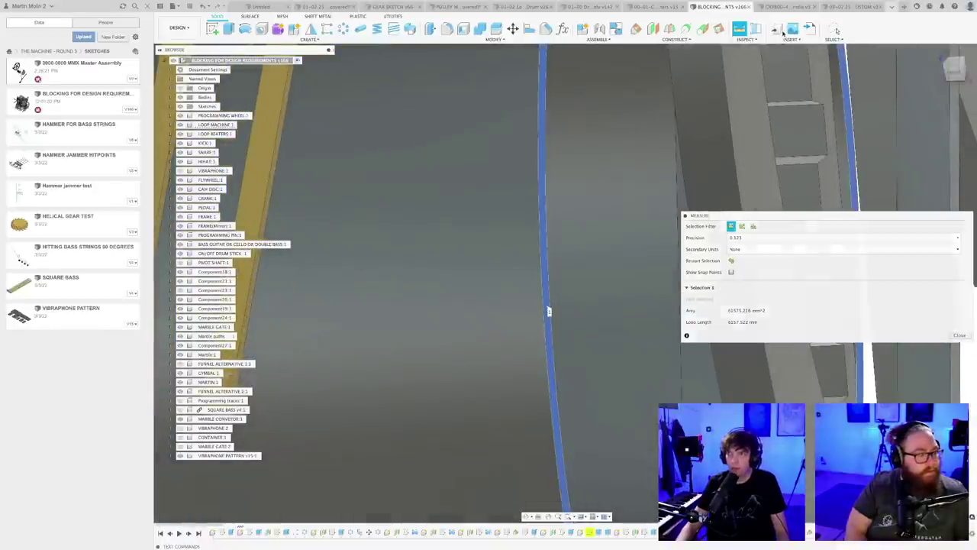
click(787, 7)
- Orbit and zoom the CRP800 machine to a near top-down view
scroll(574, 344, down, 2)
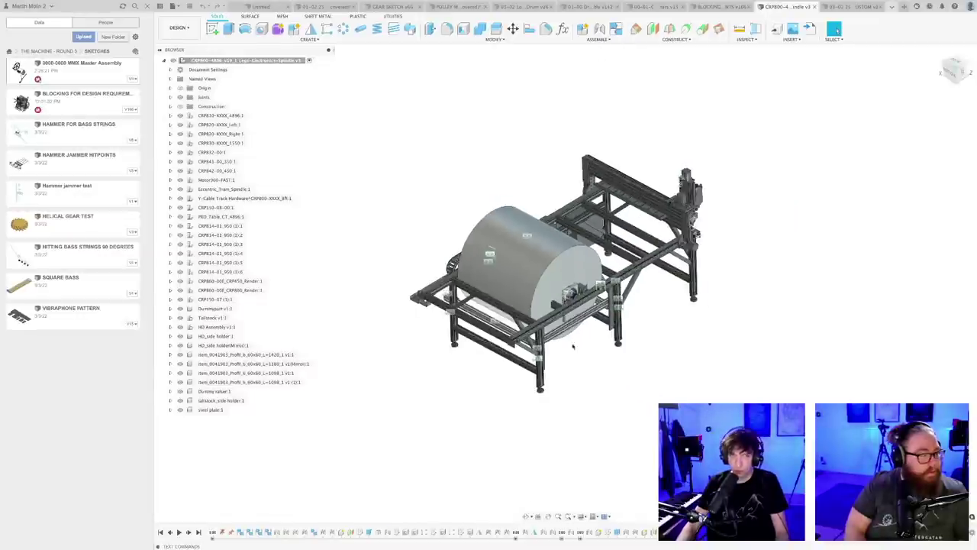
scroll(571, 345, up, 4)
shift+middle_drag(573, 345, 572, 349)
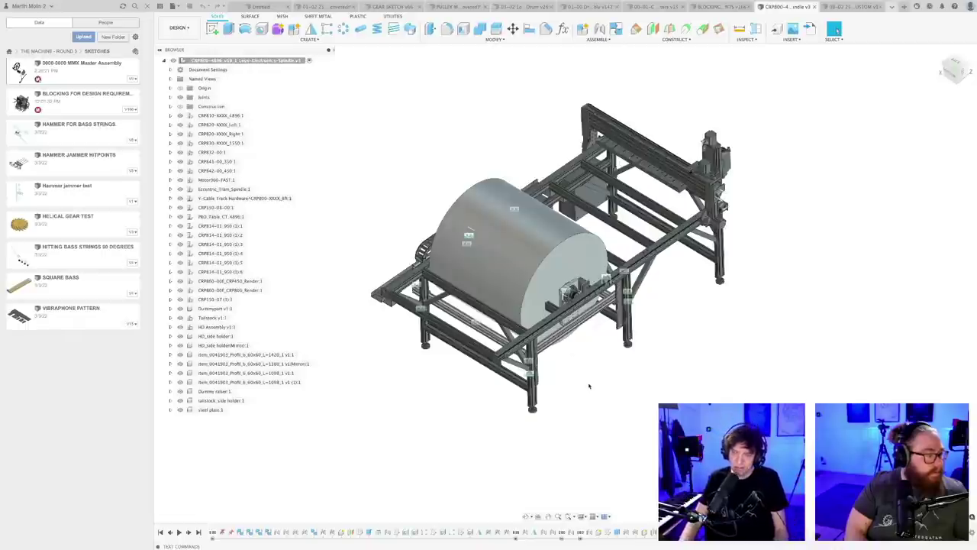
scroll(582, 377, up, 2)
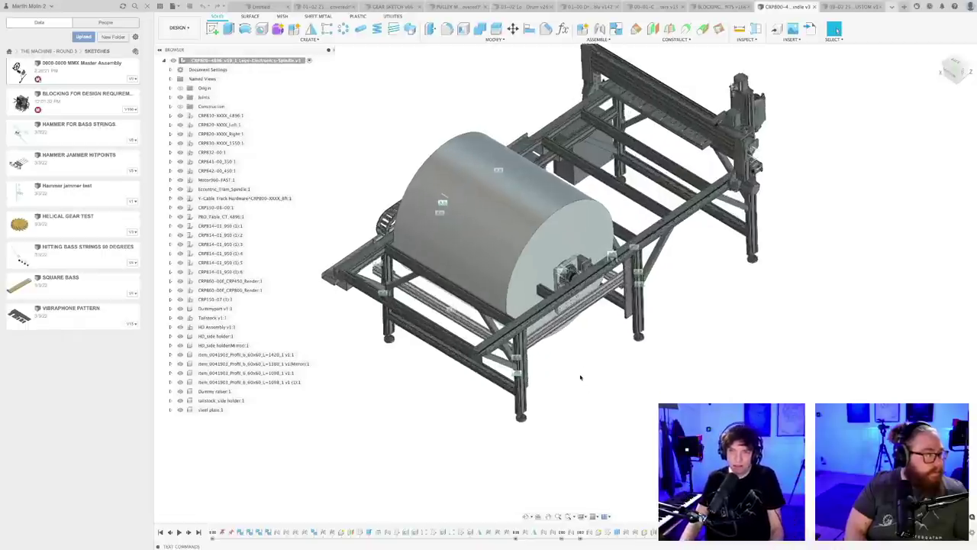
scroll(581, 376, down, 1)
middle_drag(587, 378, 571, 396)
scroll(576, 421, up, 2)
scroll(576, 421, down, 2)
scroll(567, 400, up, 2)
scroll(574, 401, up, 1)
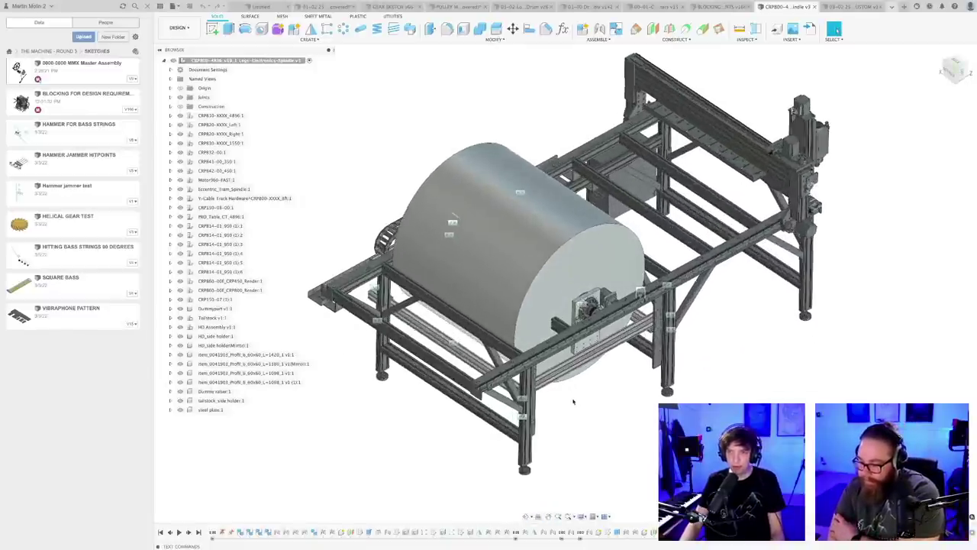
shift+middle_drag(574, 401, 412, 252)
- Measure the distance between the cylinder's two end faces: 1100 mm
key(i)
click(592, 340)
click(598, 318)
shift+middle_drag(412, 252, 420, 314)
scroll(420, 328, up, 5)
scroll(423, 362, up, 3)
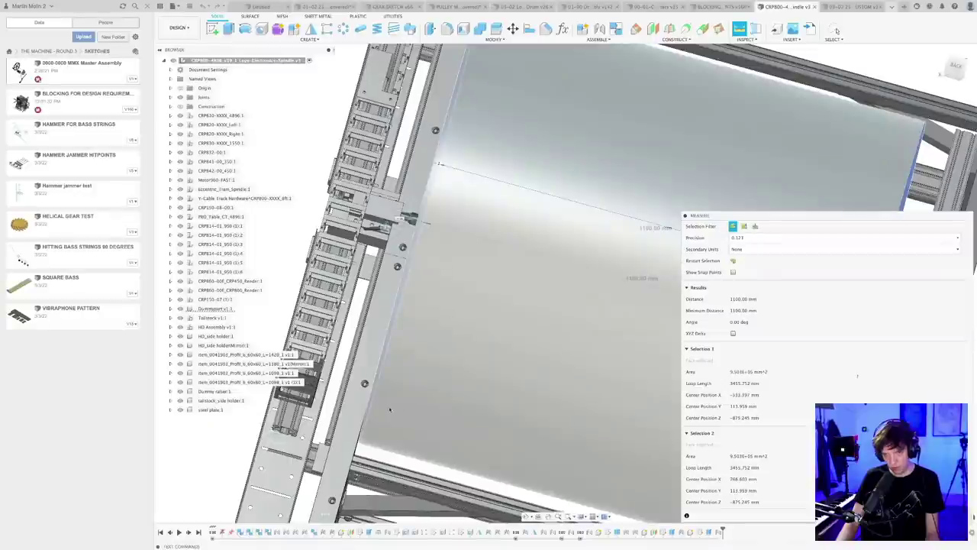
- Check the measurement from the BACK view and other angles, then close Measure
click(958, 74)
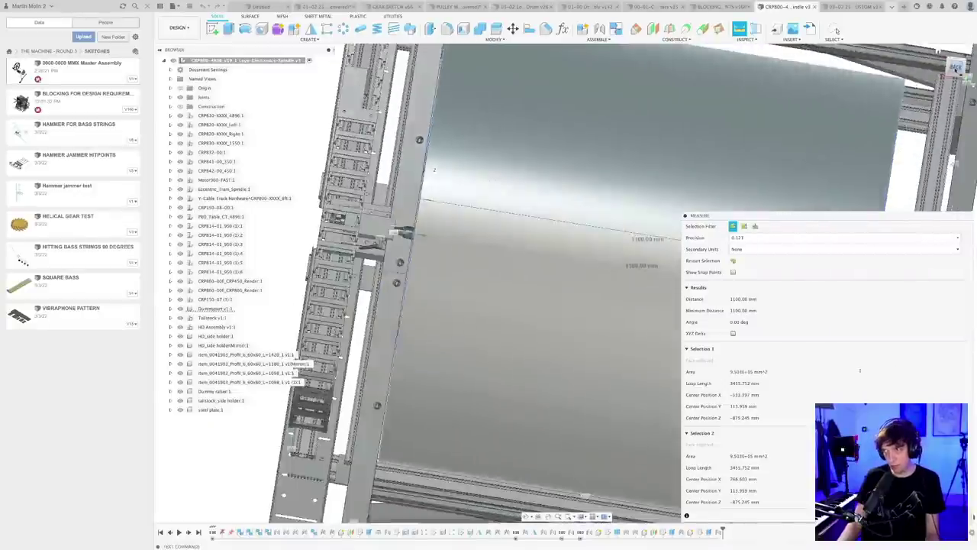
scroll(398, 383, up, 5)
scroll(398, 383, up, 5)
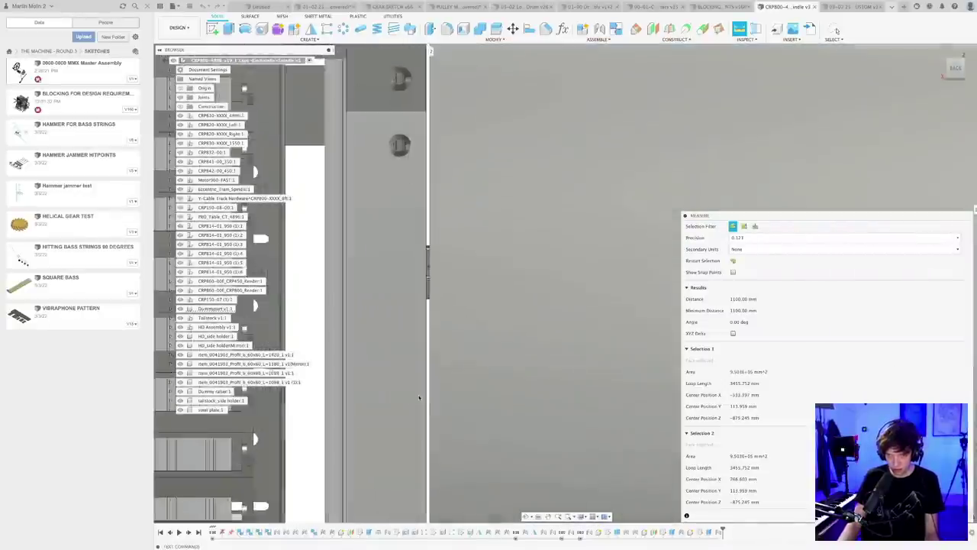
scroll(417, 399, down, 8)
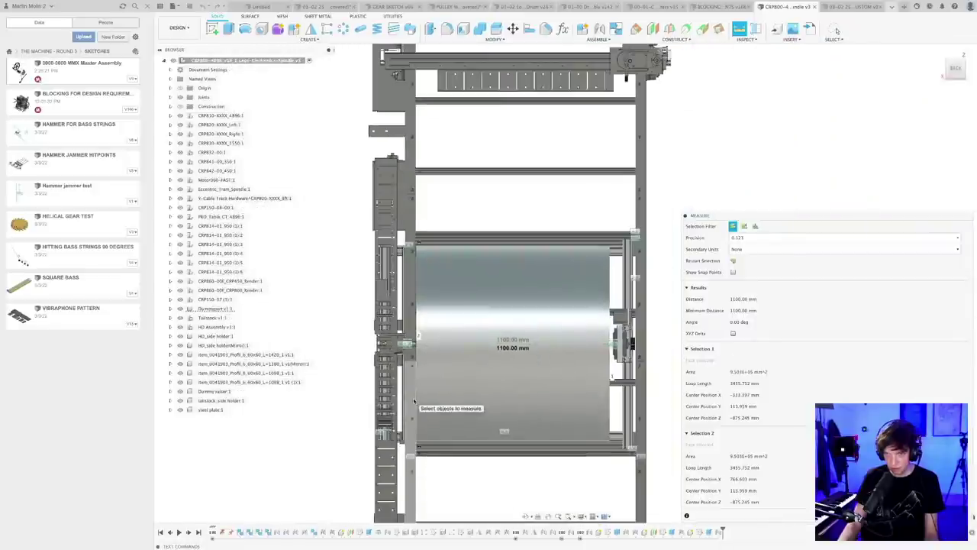
mouse_move(491, 346)
shift+middle_down()
mouse_move(485, 330)
mouse_move(491, 343)
mouse_move(504, 340)
shift+middle_up()
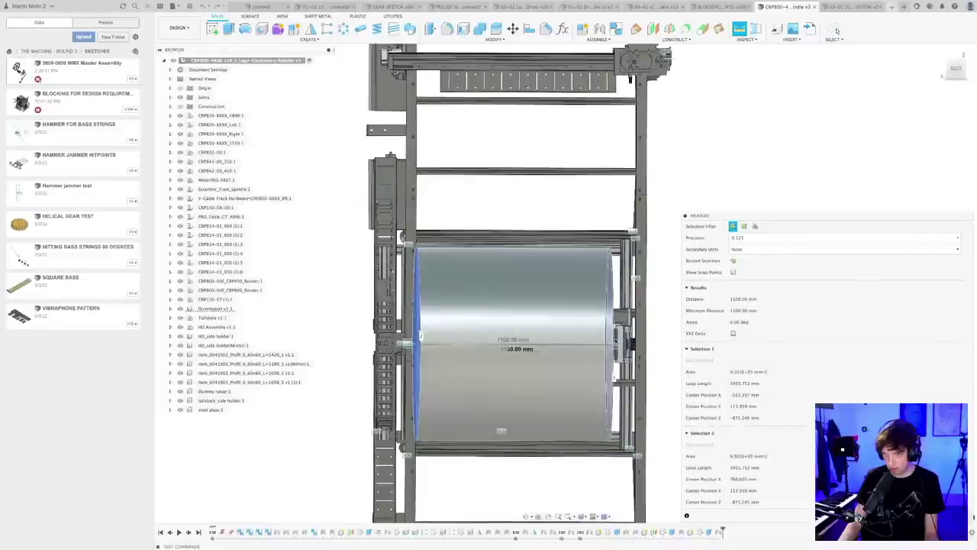
scroll(600, 334, up, 5)
shift+middle_drag(600, 335, 602, 327)
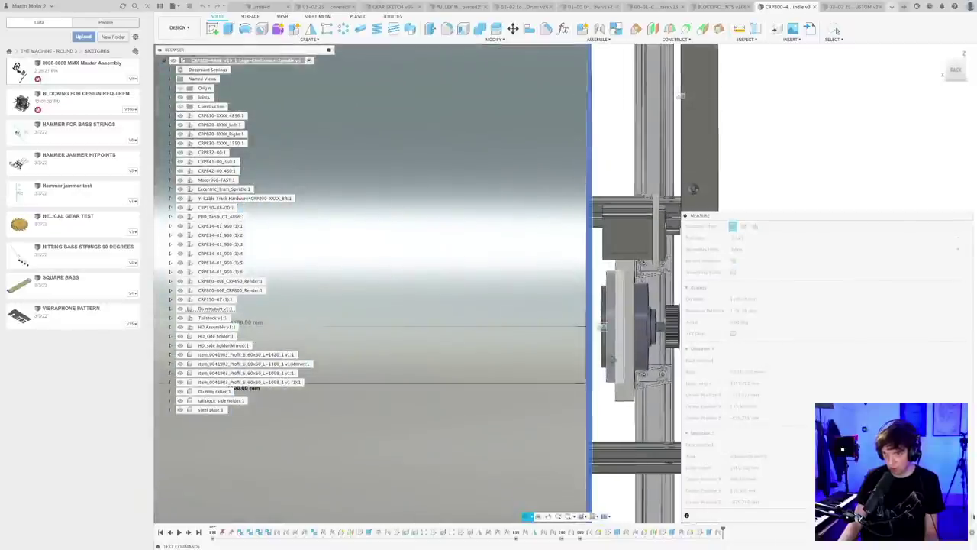
scroll(563, 350, down, 8)
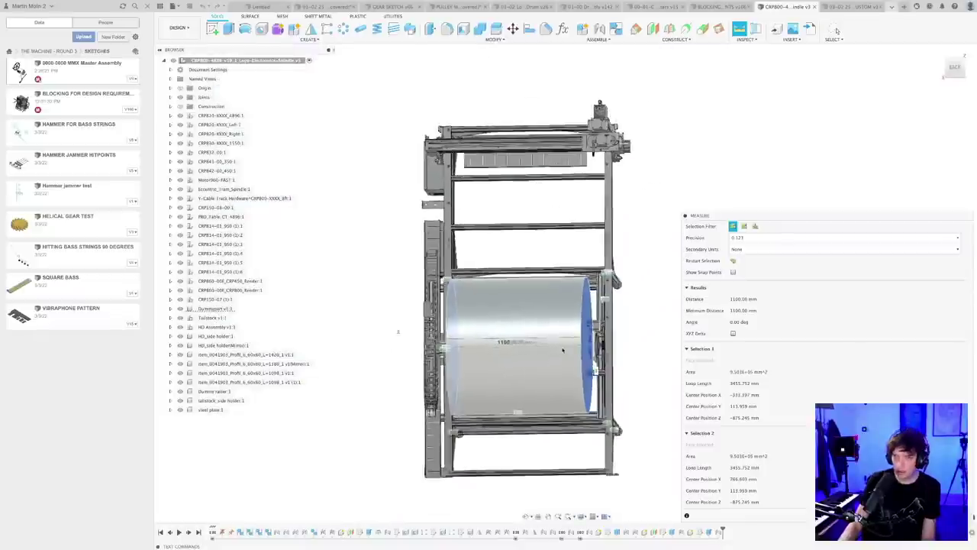
shift+middle_drag(563, 350, 513, 222)
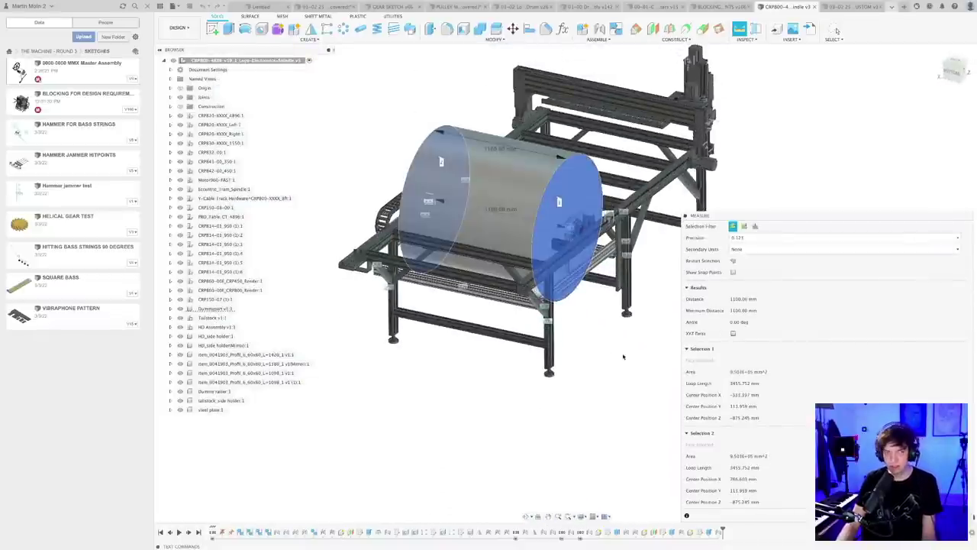
click(624, 356)
middle_drag(614, 345, 553, 449)
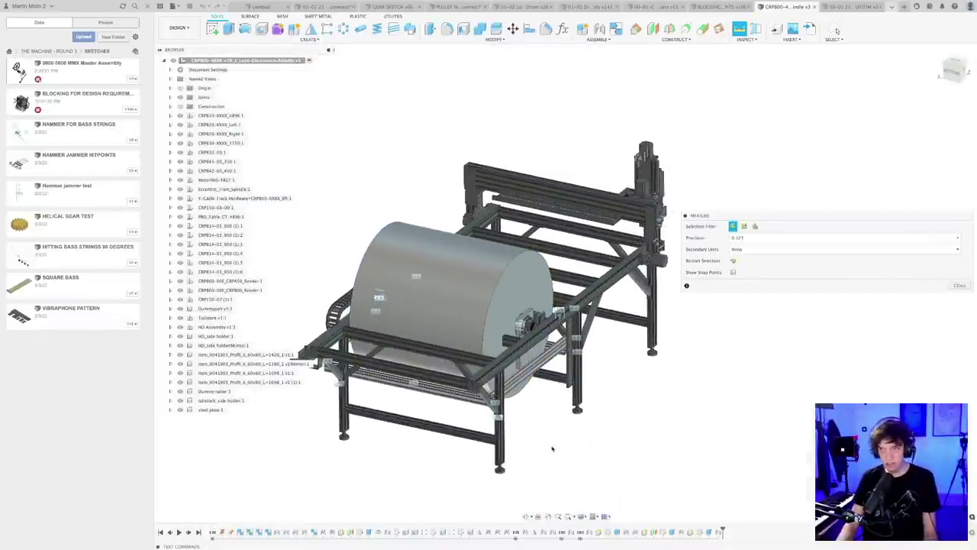
click(959, 286)
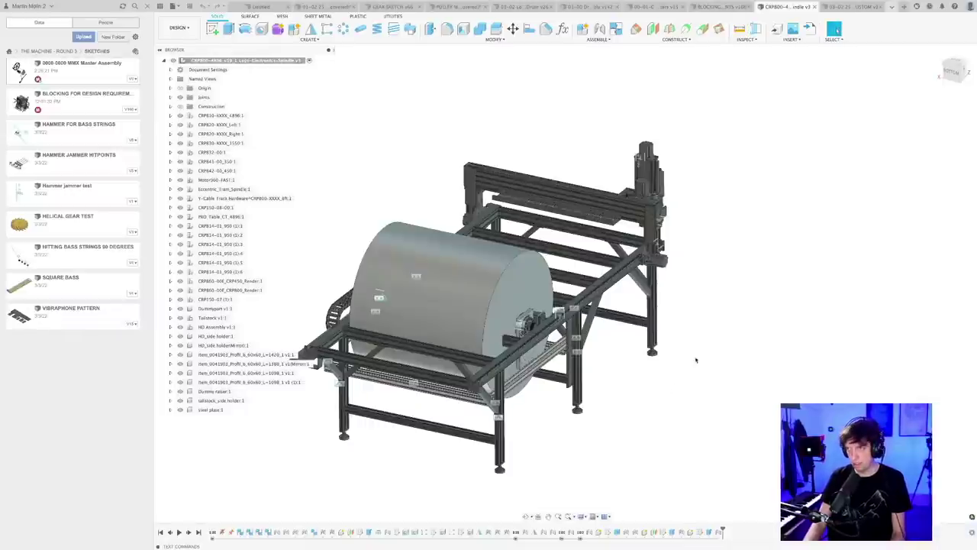
- Cycle through the open document tabs to reach the 01-00 Drive Train Assembly
click(850, 7)
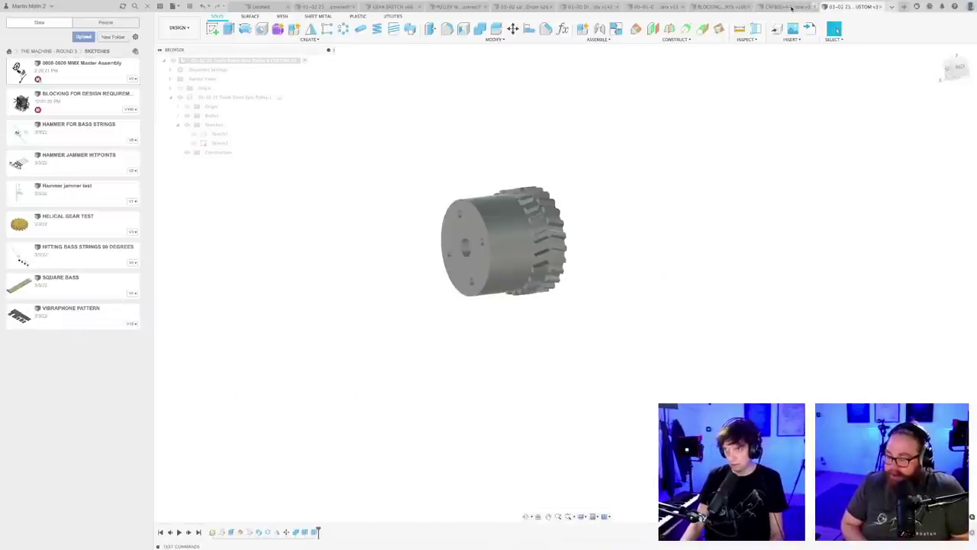
click(785, 7)
click(731, 7)
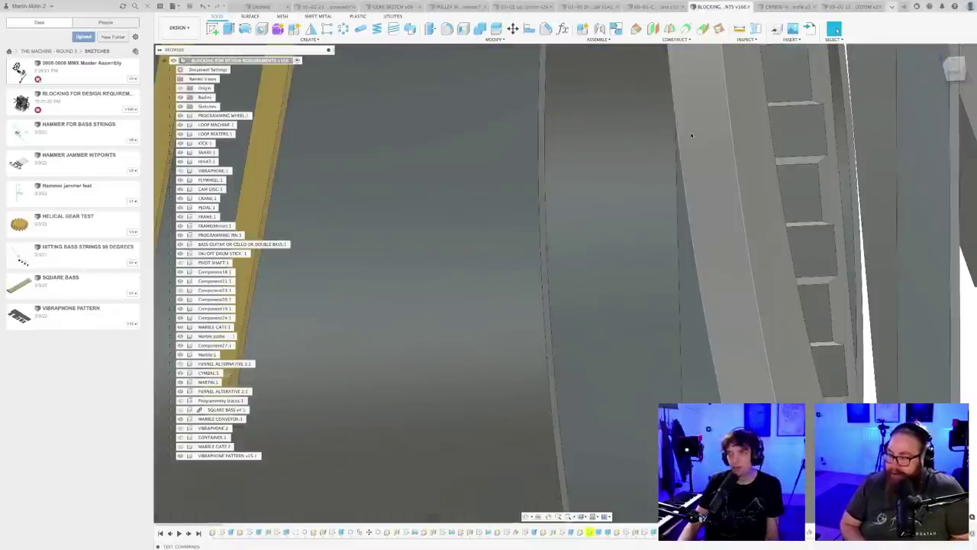
click(658, 7)
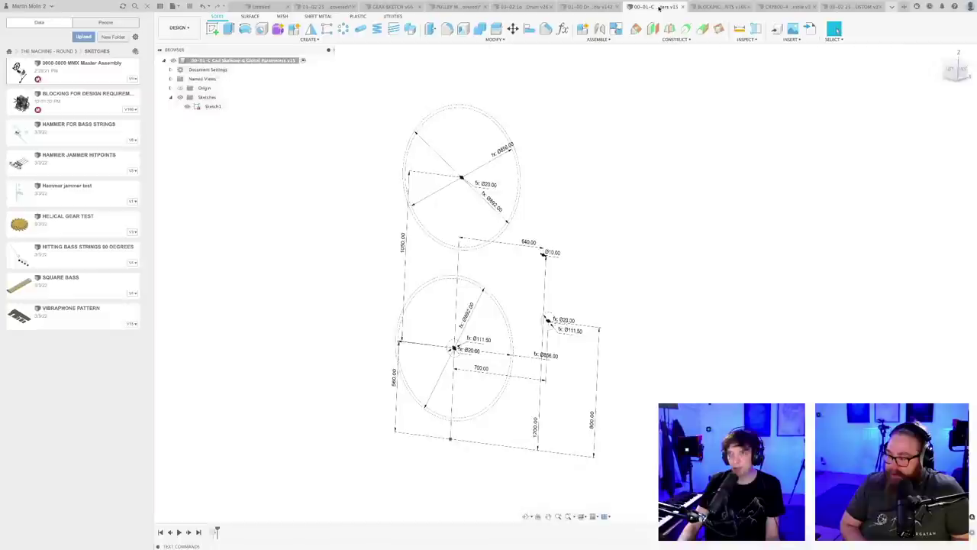
click(587, 6)
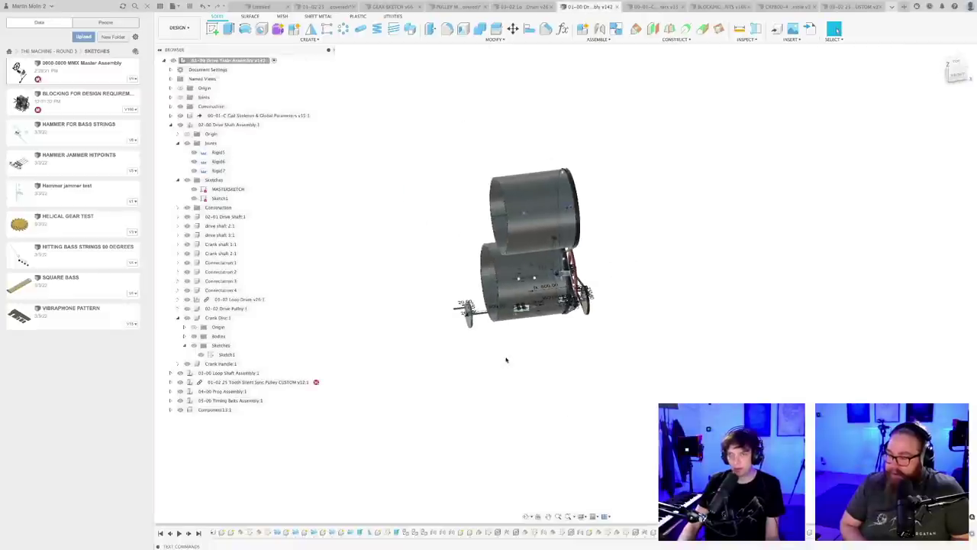
- Orbit and pan the drive train assembly, then switch to the 03-02 Loop Drum design
shift+middle_drag(520, 351, 519, 377)
scroll(587, 253, up, 4)
scroll(588, 253, down, 5)
middle_drag(674, 275, 599, 310)
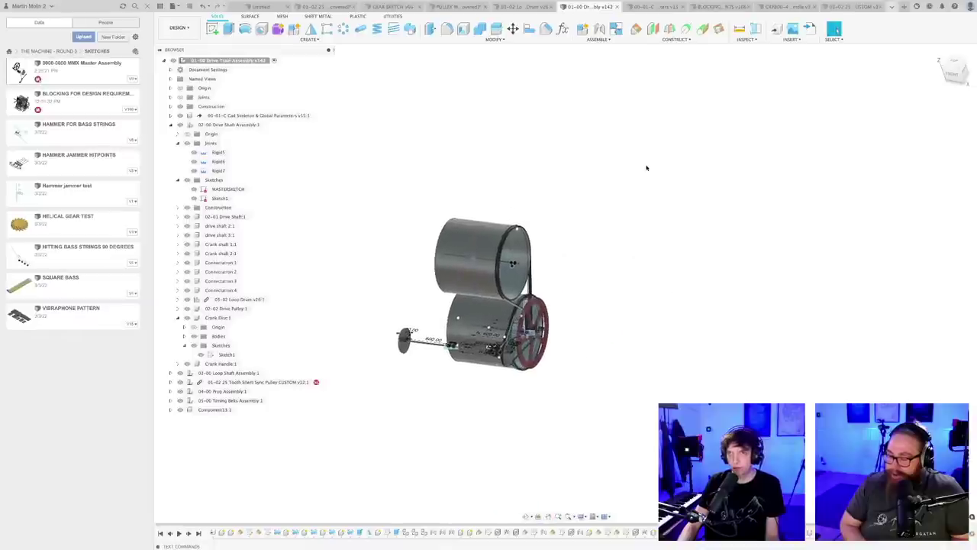
click(526, 6)
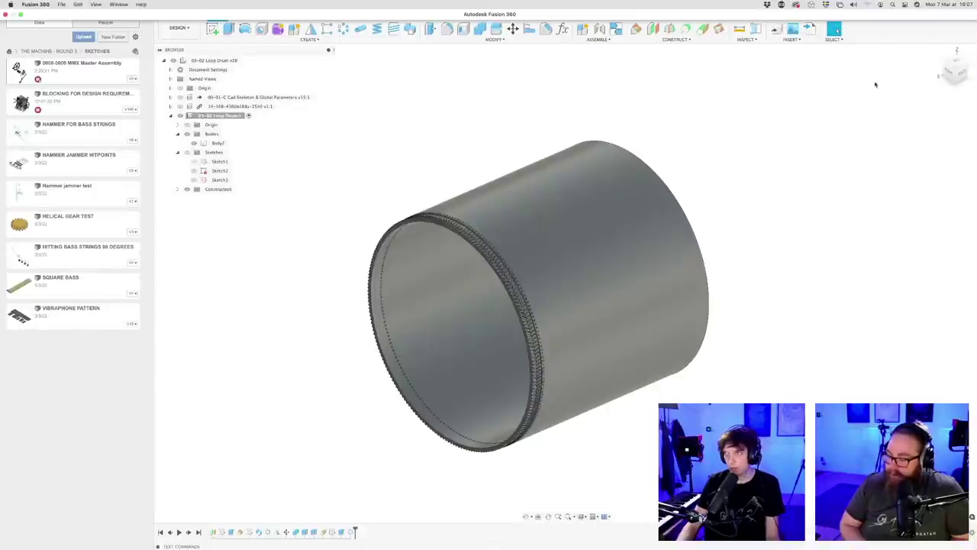
- Review the list of open documents and dismiss it
click(892, 7)
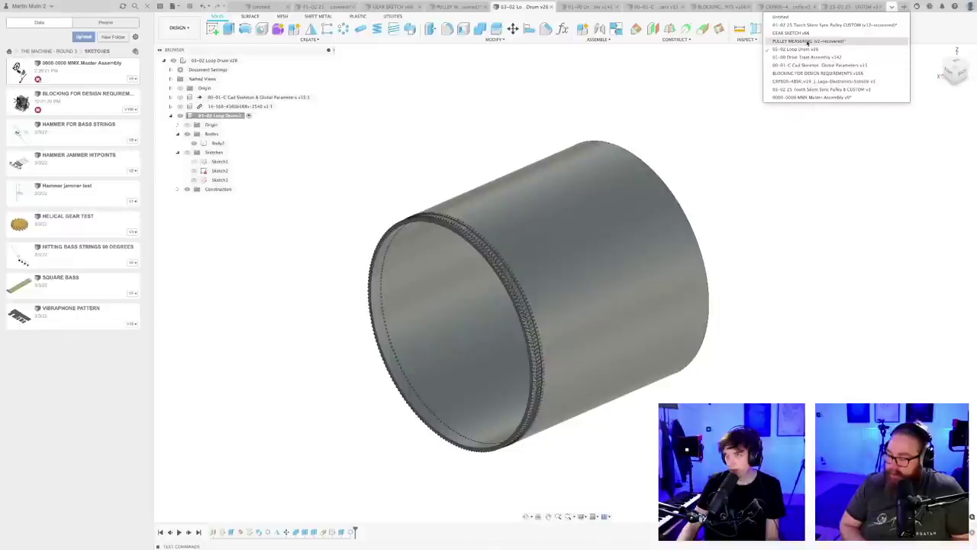
click(789, 144)
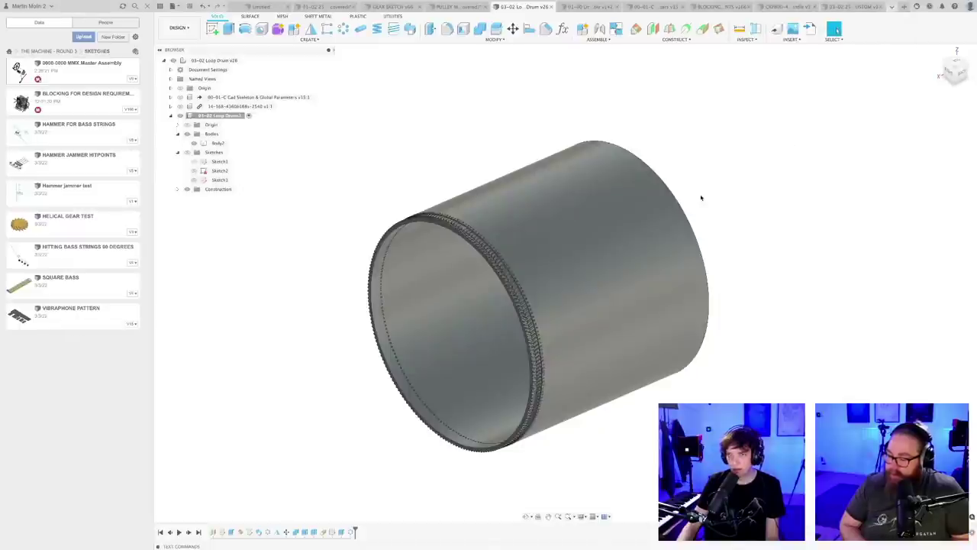
scroll(702, 196, down, 3)
- Select and deselect the drum's Body1, orbit it, and go up to THE MACHINE - ROUND 3 folder
click(645, 285)
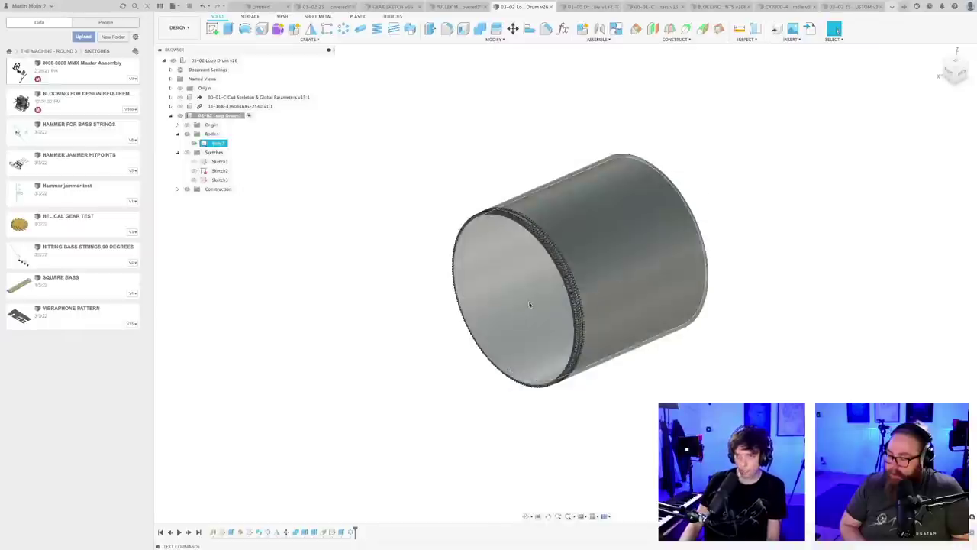
scroll(530, 286, up, 6)
scroll(534, 198, up, 3)
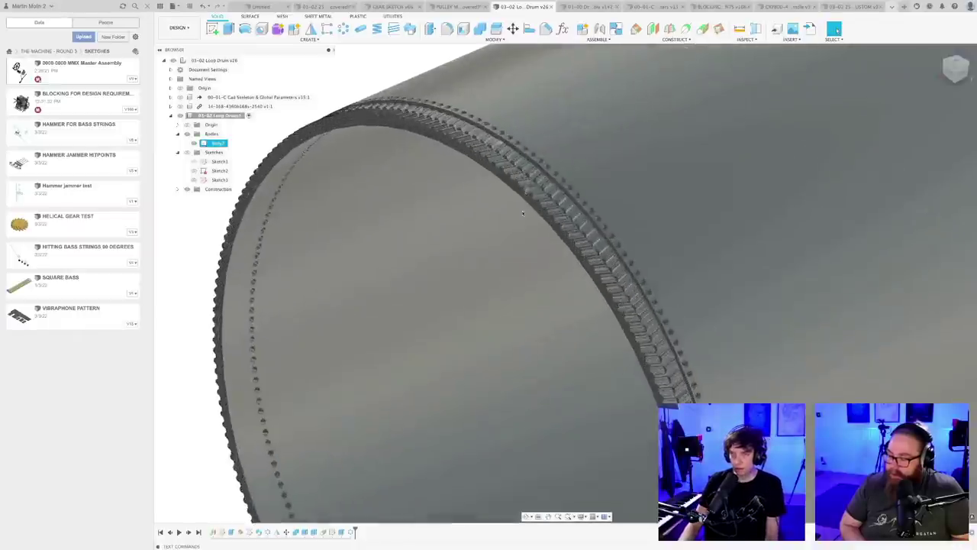
scroll(523, 213, down, 5)
scroll(523, 223, down, 5)
click(433, 285)
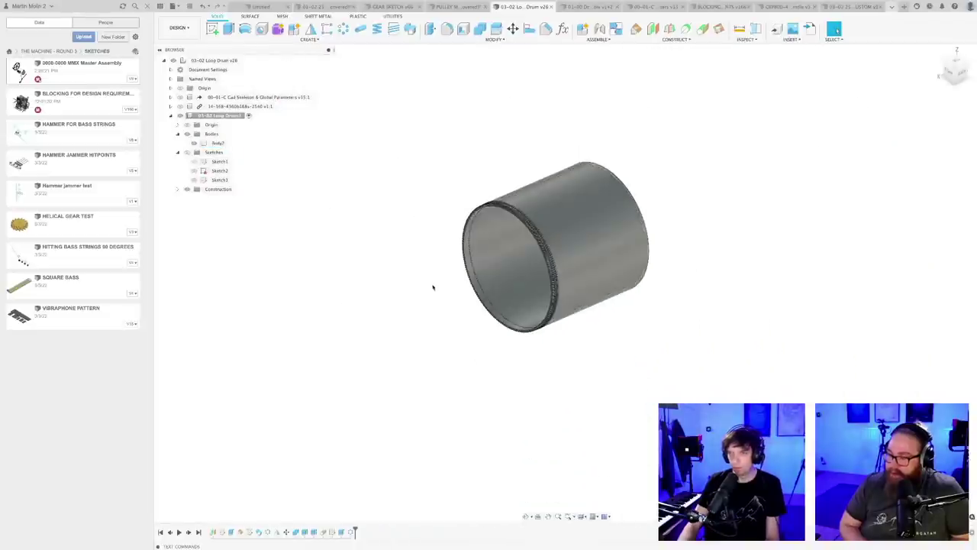
shift+middle_drag(427, 277, 506, 294)
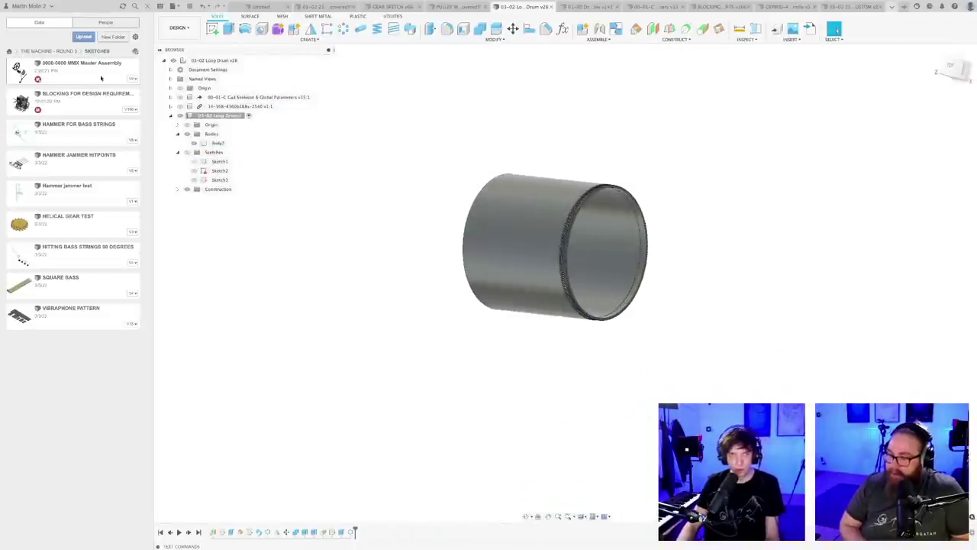
click(58, 51)
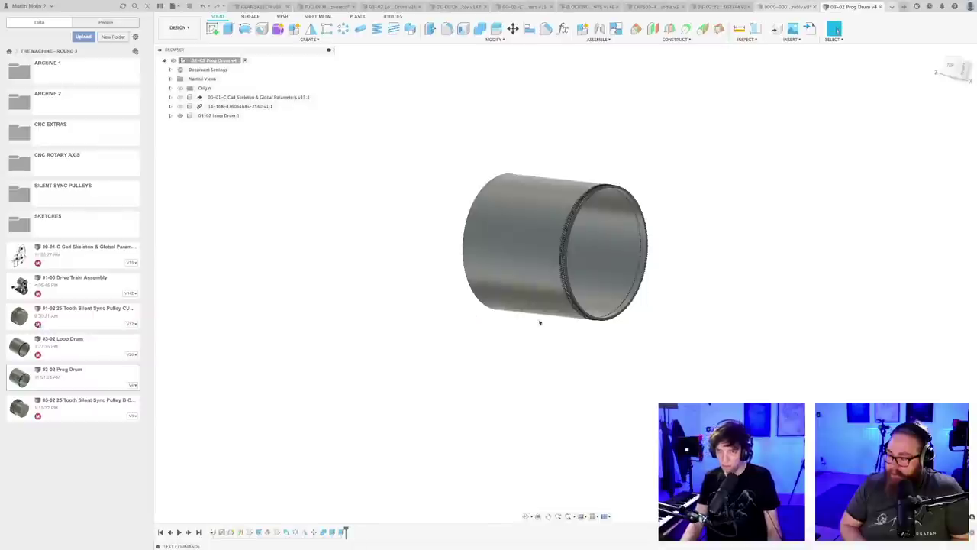
- Orbit the 03-02 Prog Drum to show its toothed end from a better angle
scroll(318, 343, down, 2)
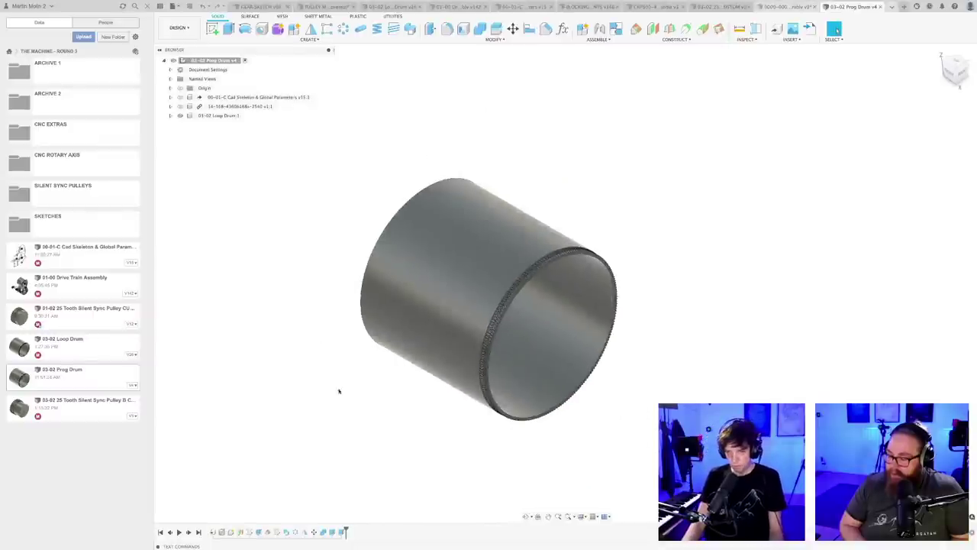
shift+middle_drag(339, 390, 428, 415)
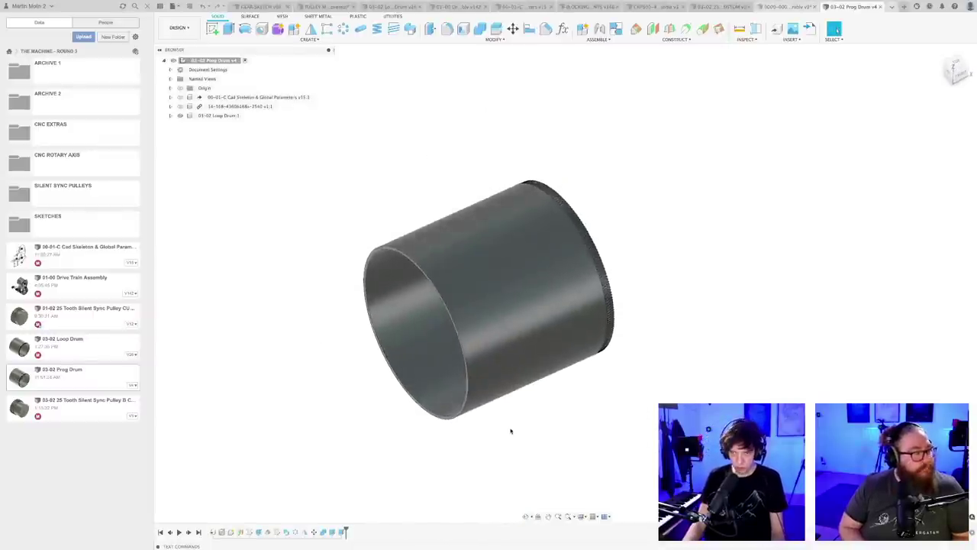
shift+middle_drag(542, 414, 357, 319)
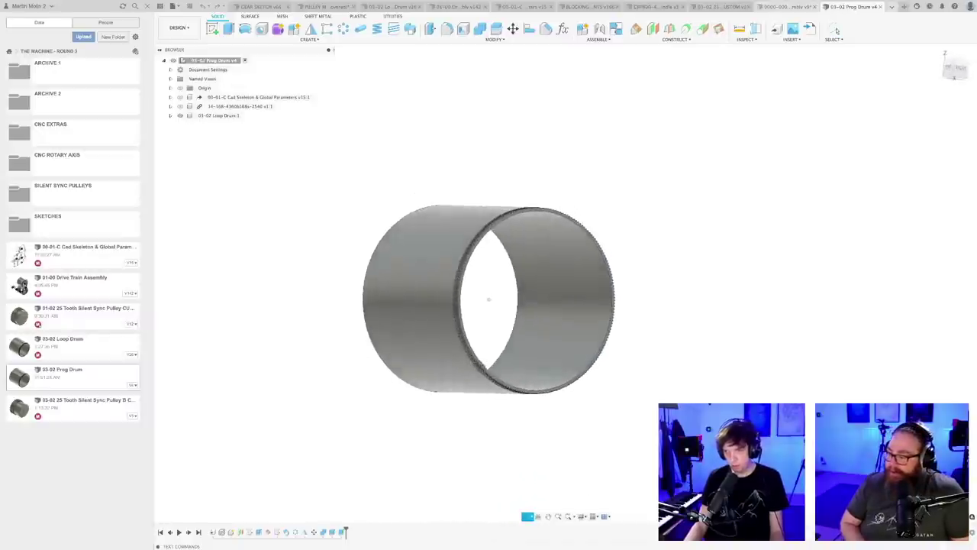
scroll(657, 223, up, 3)
middle_drag(627, 237, 734, 178)
- Measure between the Prog Drum's back and front rims, giving 842.00 mm
key(i)
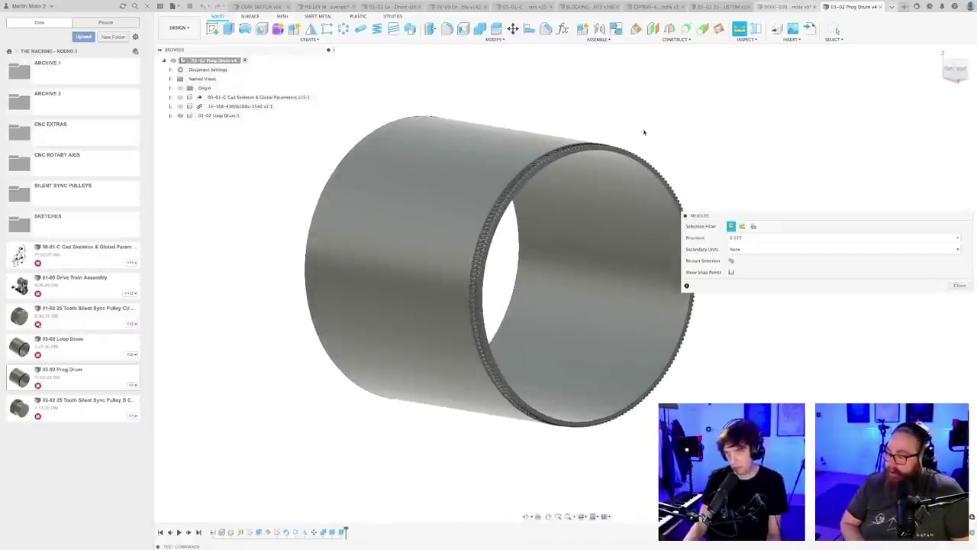
scroll(627, 135, up, 2)
scroll(576, 156, up, 3)
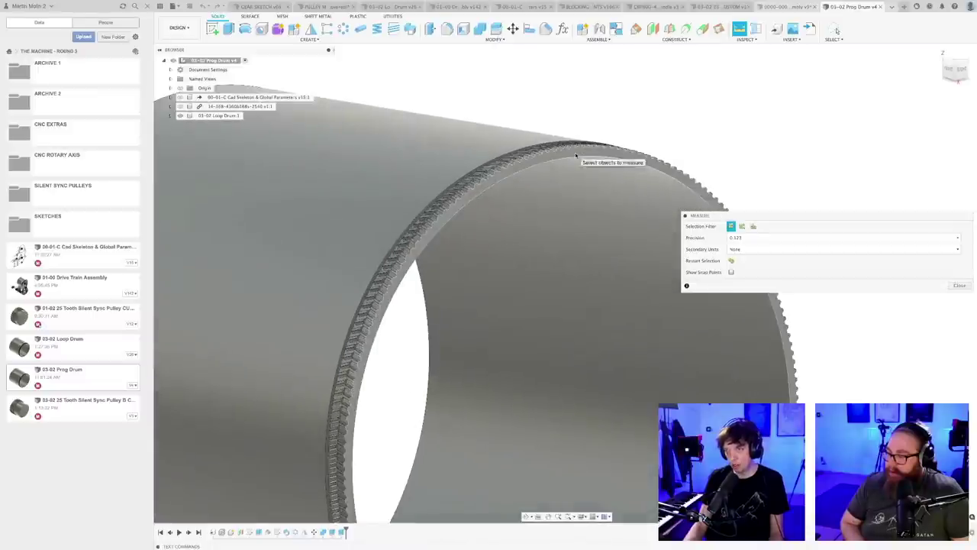
click(576, 156)
scroll(622, 148, down, 5)
shift+middle_drag(681, 125, 736, 110)
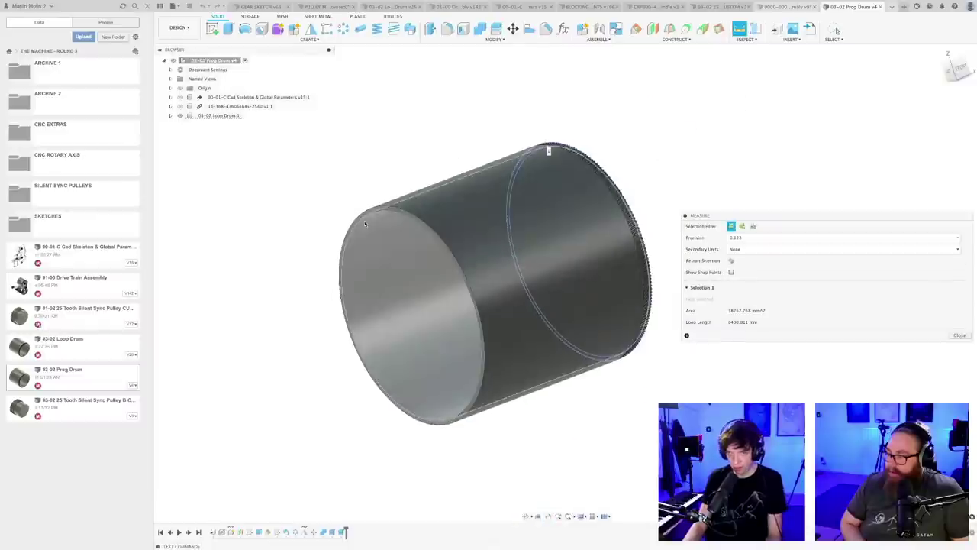
scroll(371, 207, up, 4)
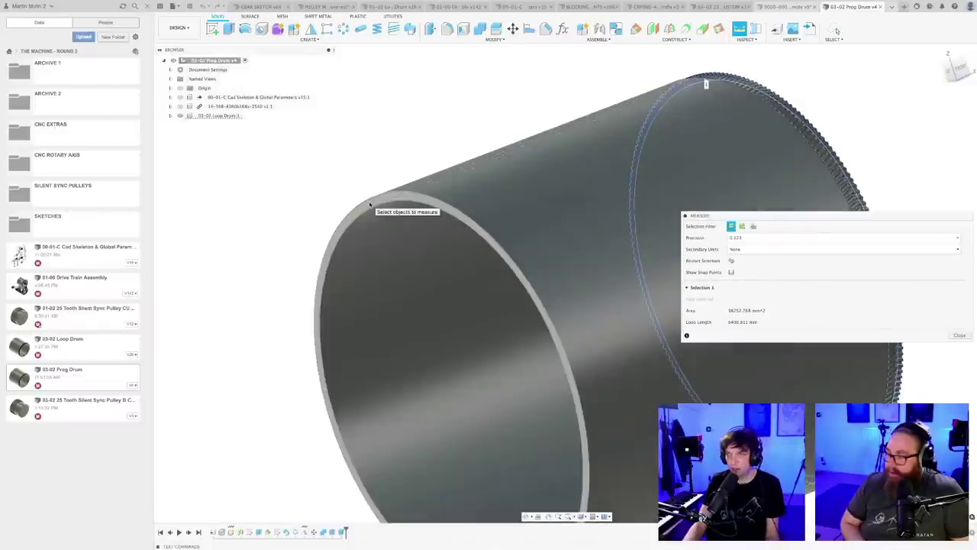
click(374, 207)
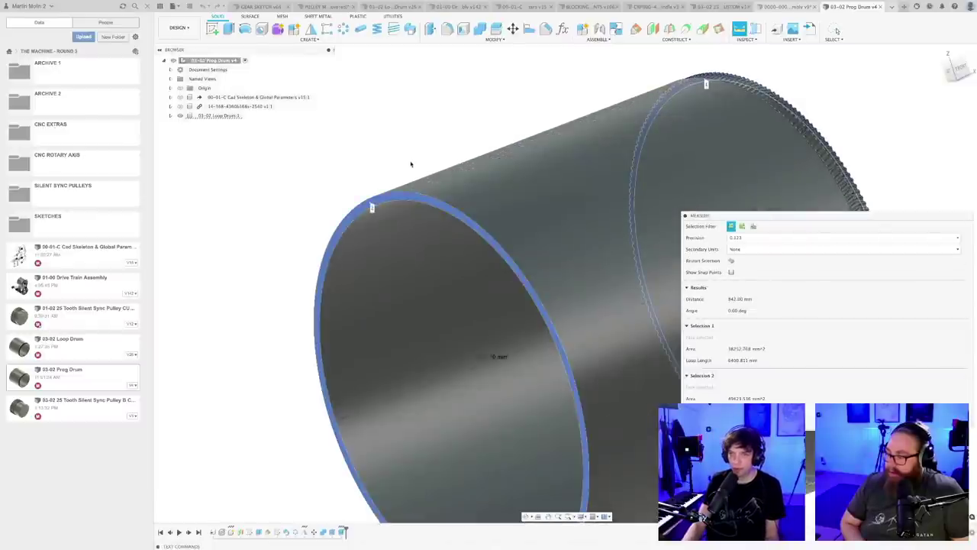
- Inspect the drum, move the measure results aside, and close the measurement
scroll(400, 169, down, 2)
shift+middle_drag(402, 165, 362, 170)
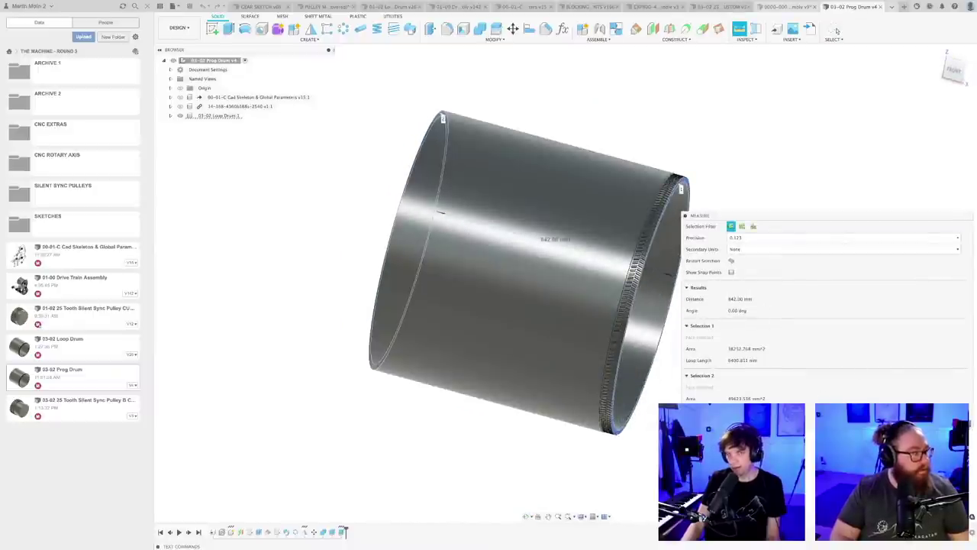
shift+middle_drag(568, 337, 525, 339)
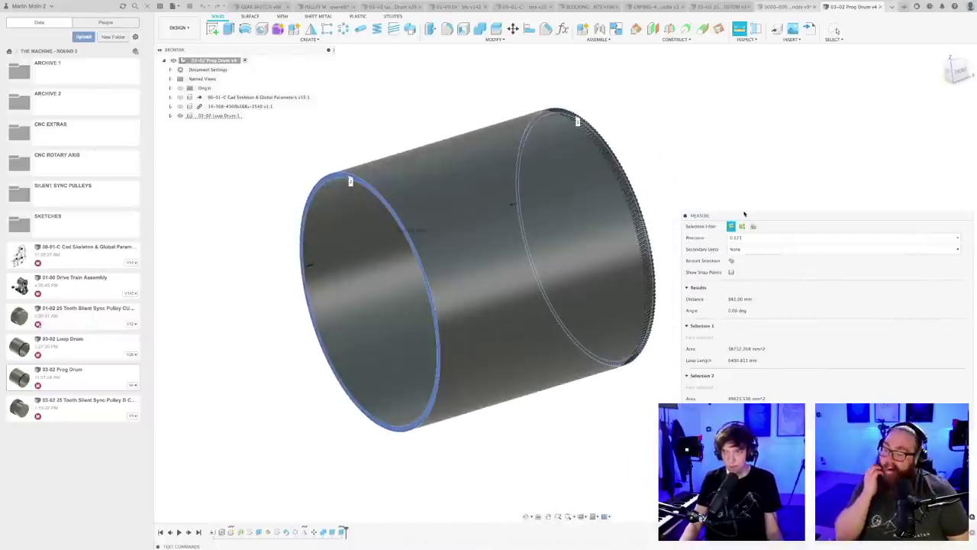
drag(794, 215, 730, 125)
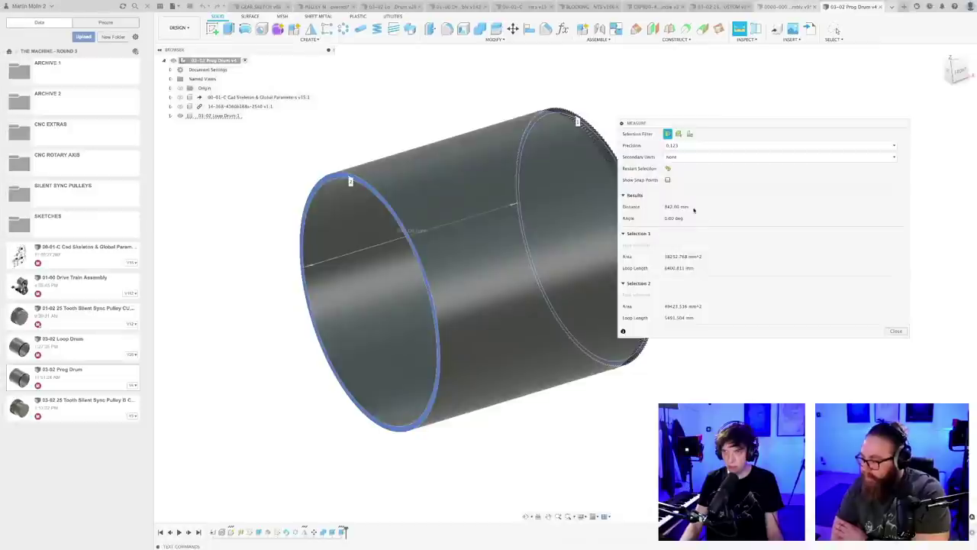
click(896, 333)
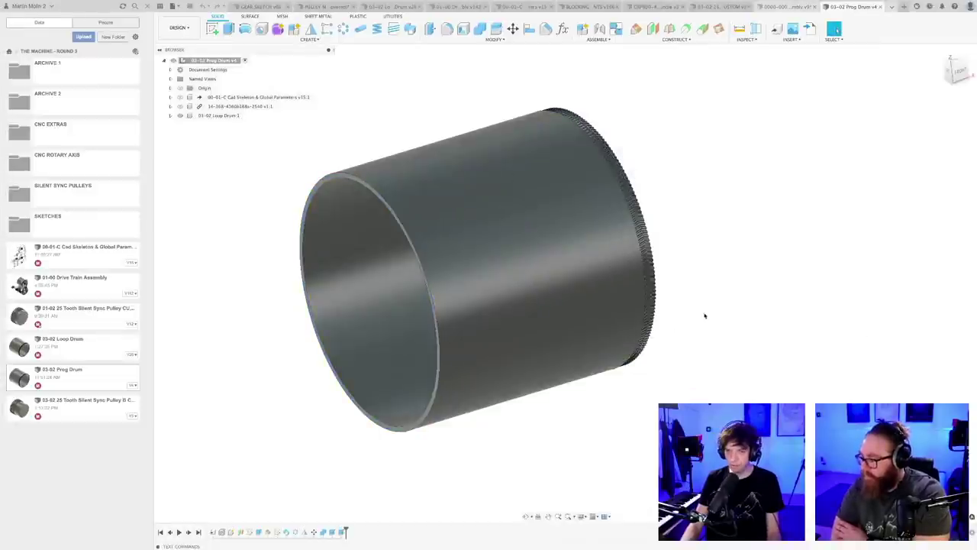
- Edit the drum's last extrusion, changing its distance from -800 to -1100+42 mm
scroll(672, 336, down, 5)
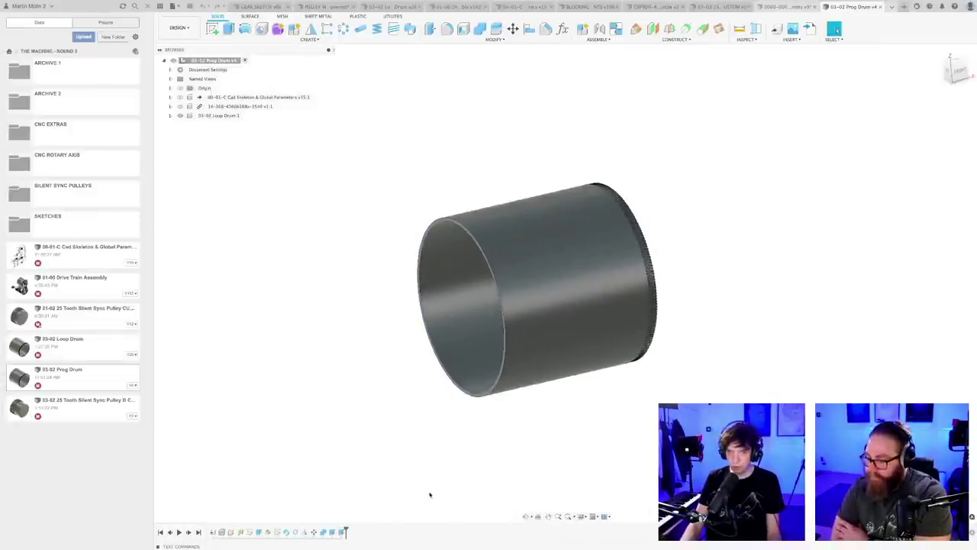
right_click(342, 532)
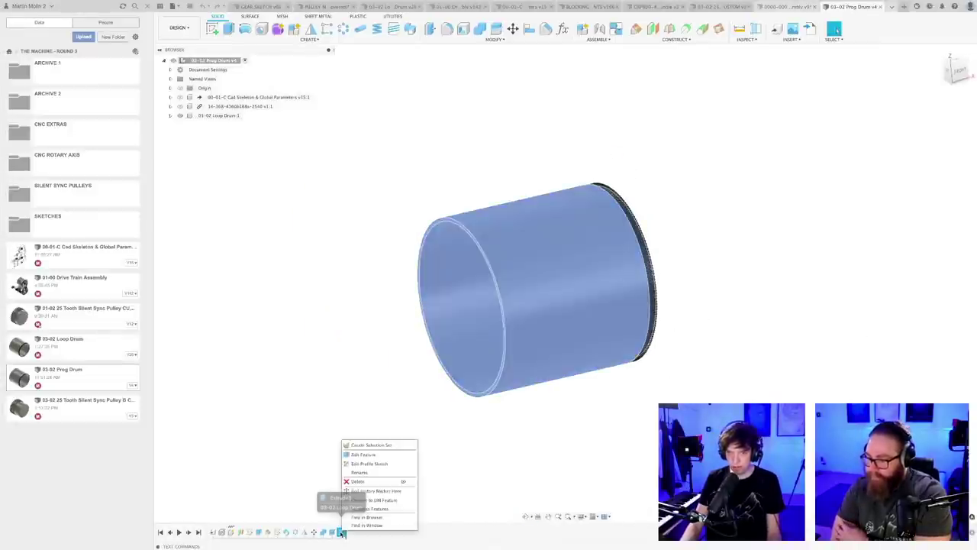
click(362, 456)
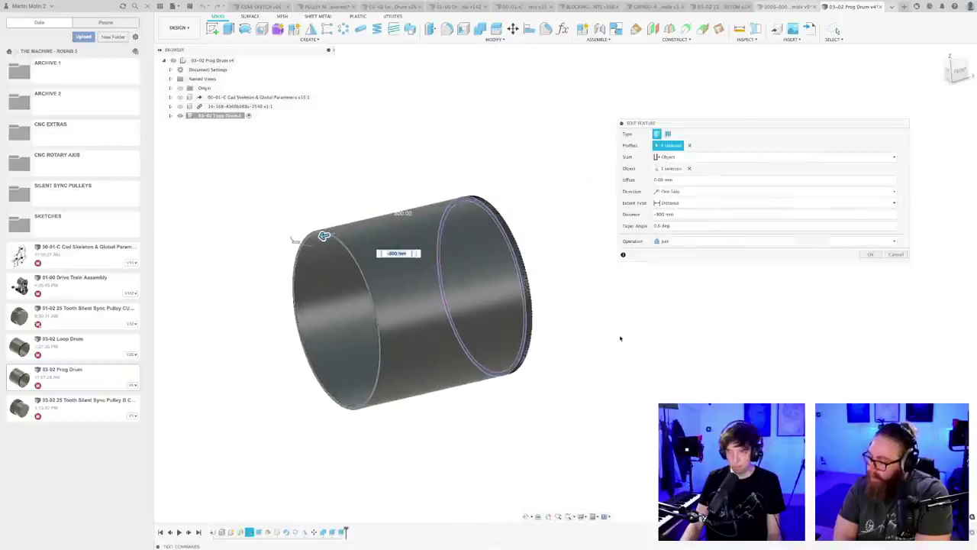
drag(682, 124, 629, 145)
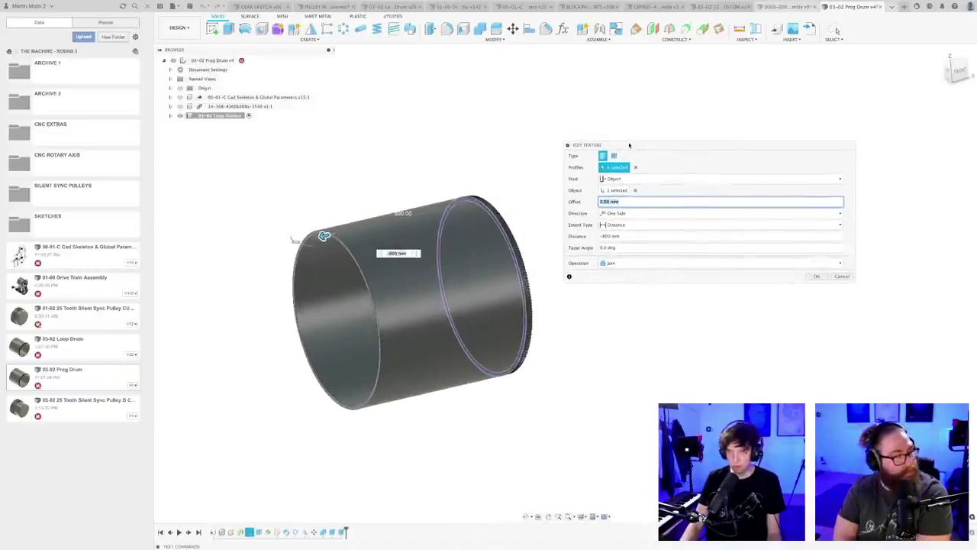
click(627, 236)
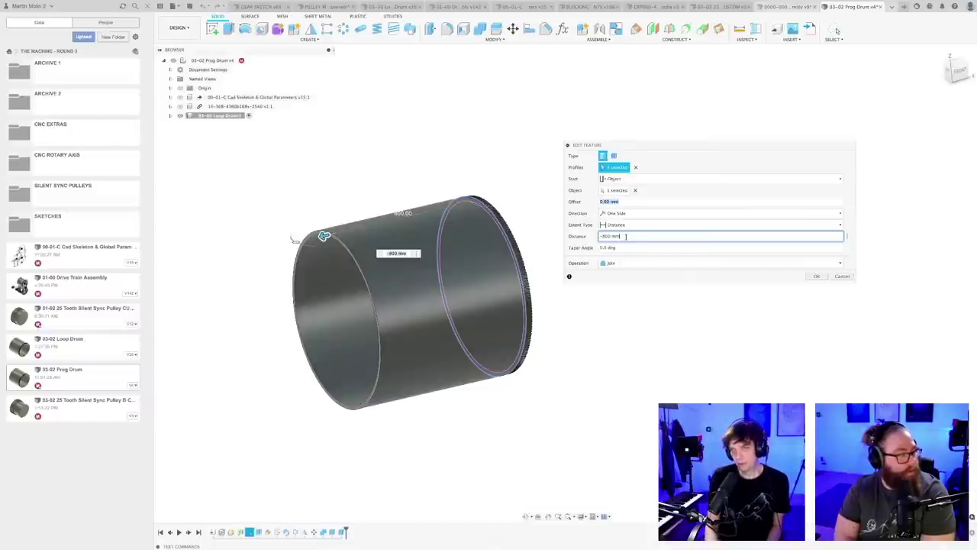
key(BackSpace)
key(BackSpace)
key(BackSpace)
key(BackSpace)
key(BackSpace)
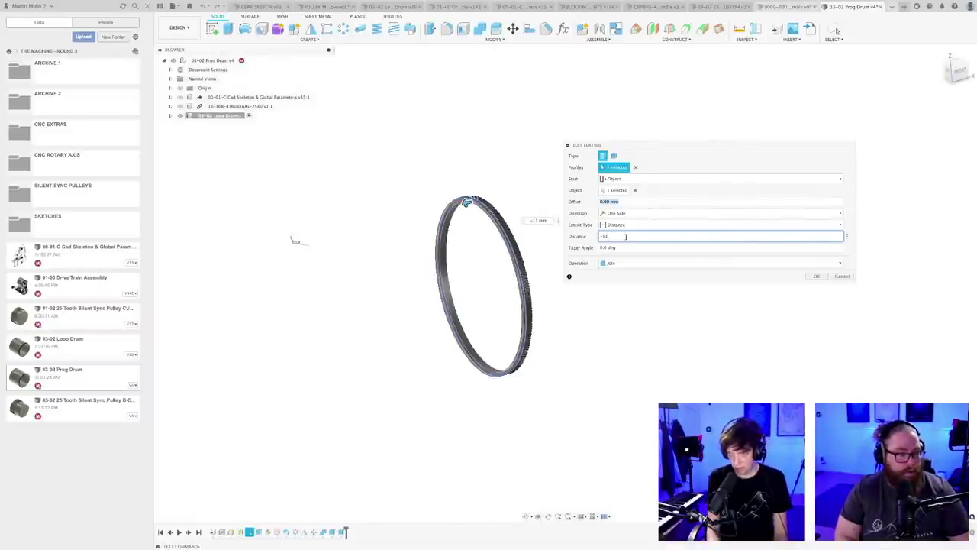
text(5)
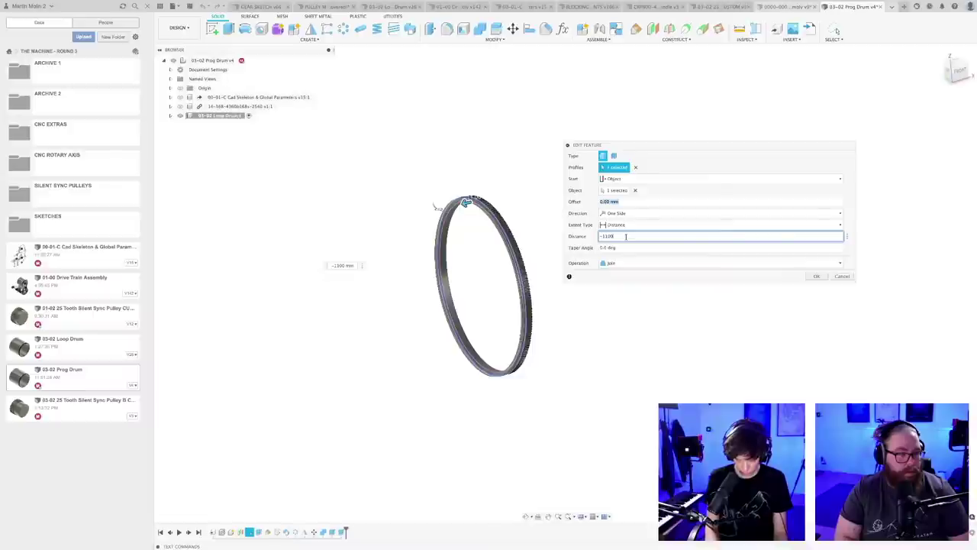
text(+40)
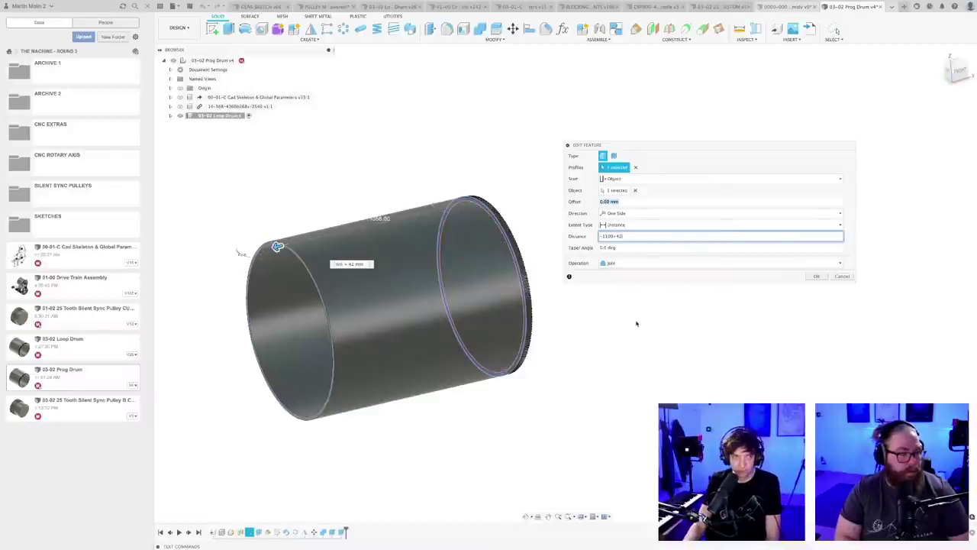
click(817, 275)
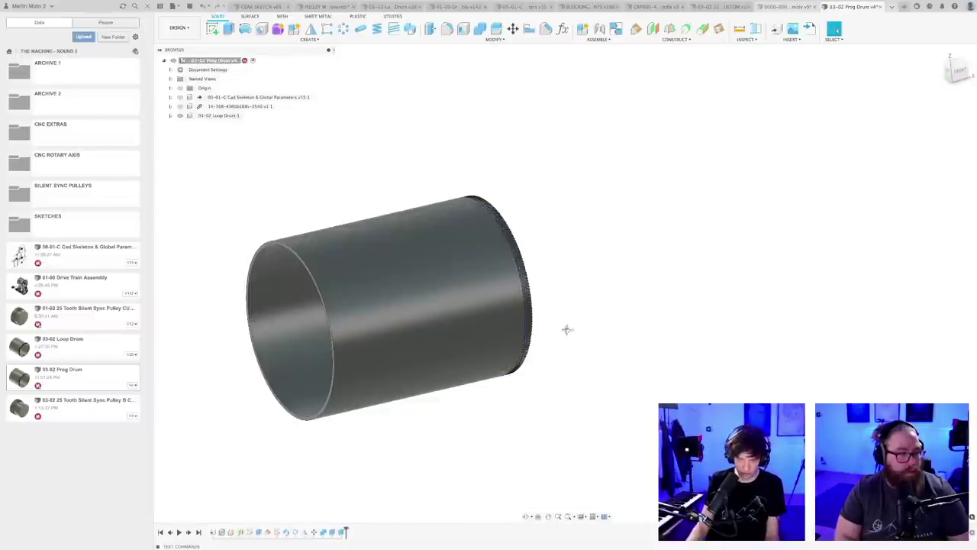
scroll(382, 328, up, 8)
key(i)
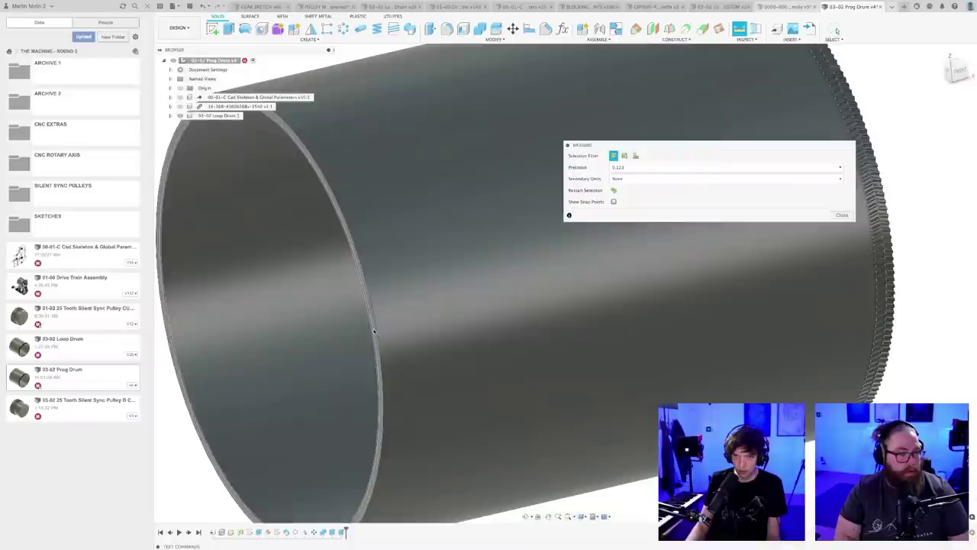
scroll(375, 334, up, 2)
click(377, 338)
scroll(377, 338, down, 10)
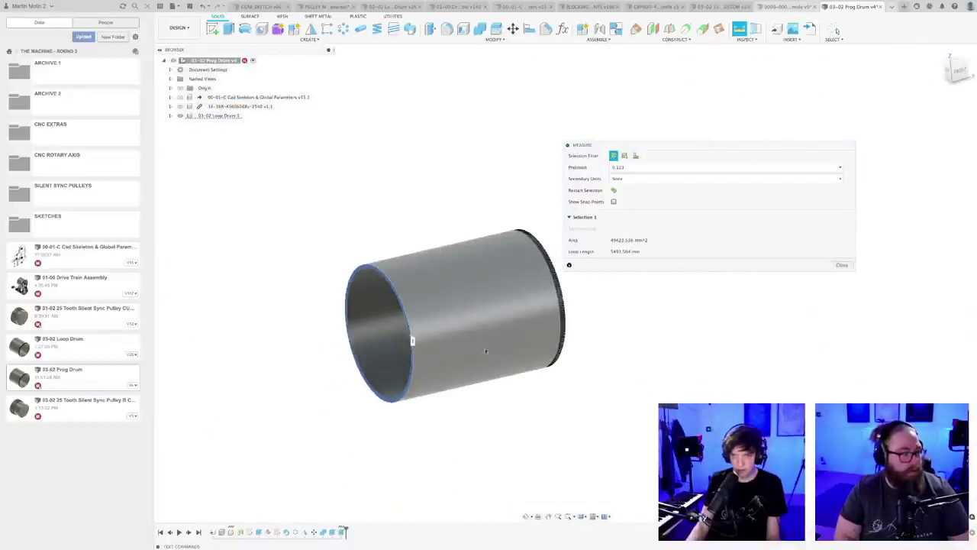
shift+middle_drag(486, 351, 436, 341)
scroll(574, 363, up, 8)
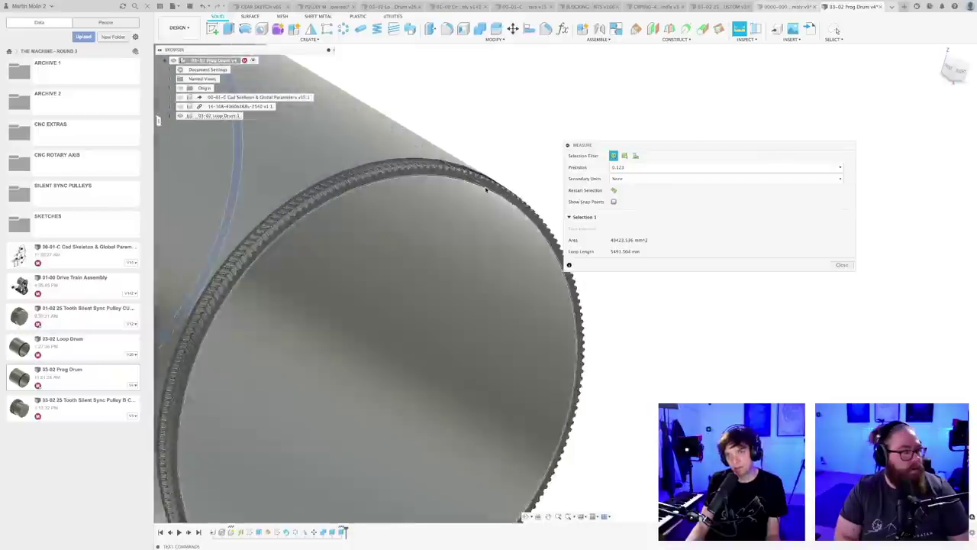
scroll(486, 189, up, 2)
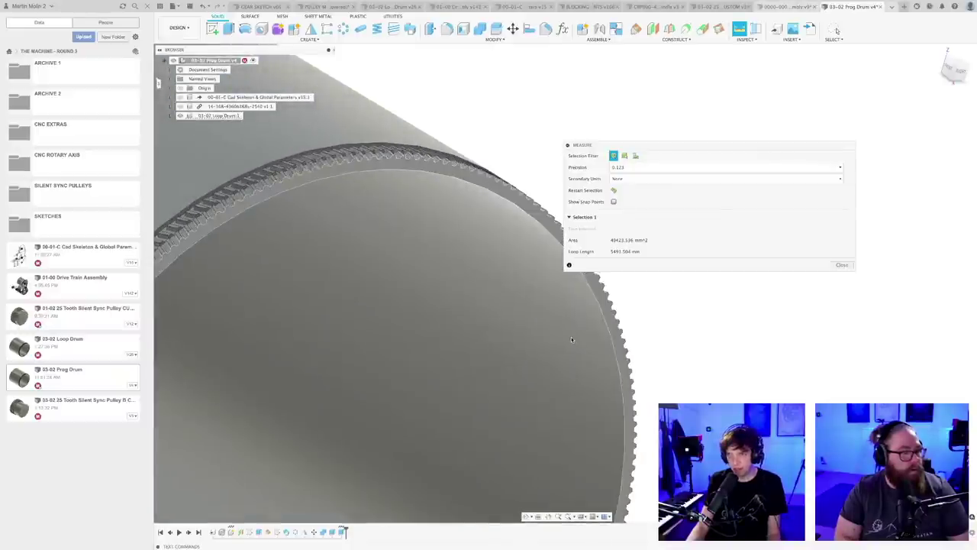
click(607, 330)
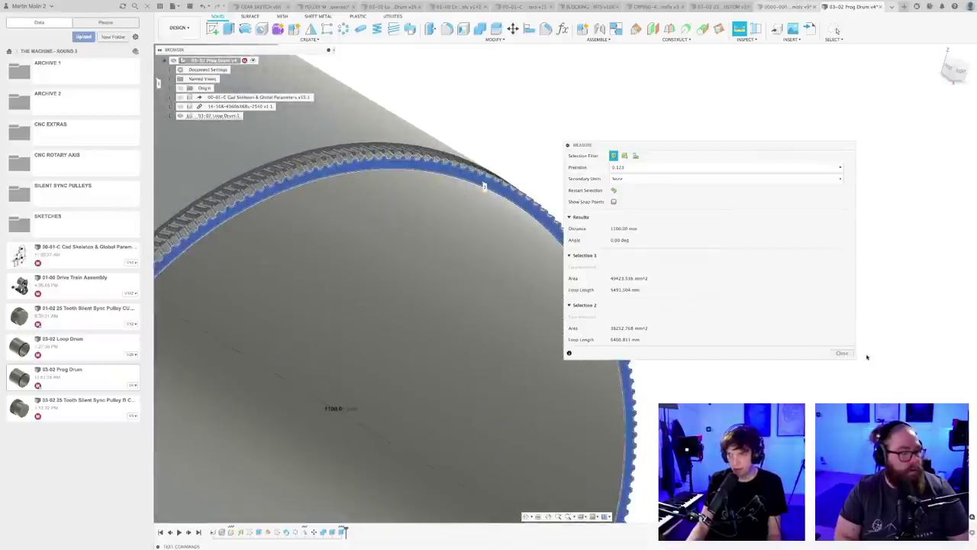
click(842, 353)
scroll(814, 342, down, 10)
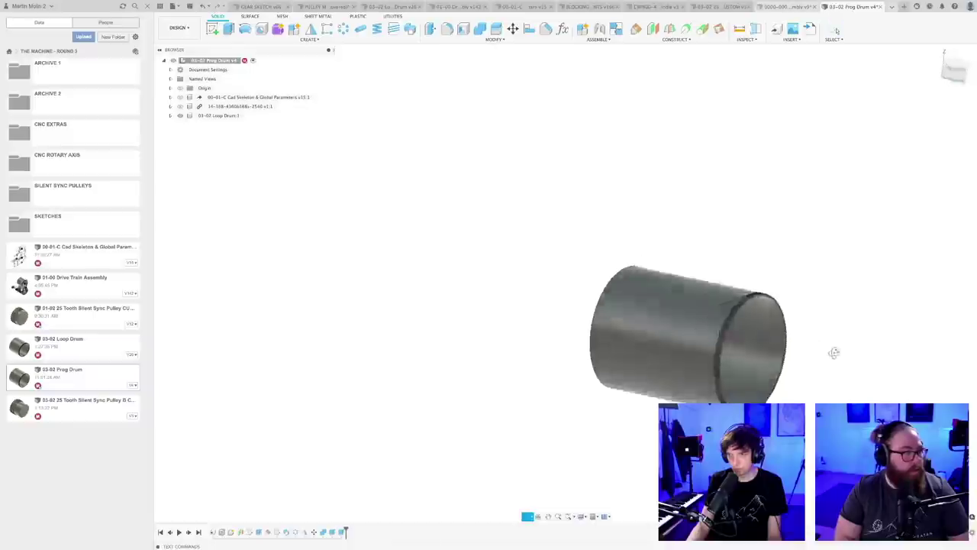
- Save the lengthened Prog Drum as version v5
shift+middle_drag(834, 353, 702, 320)
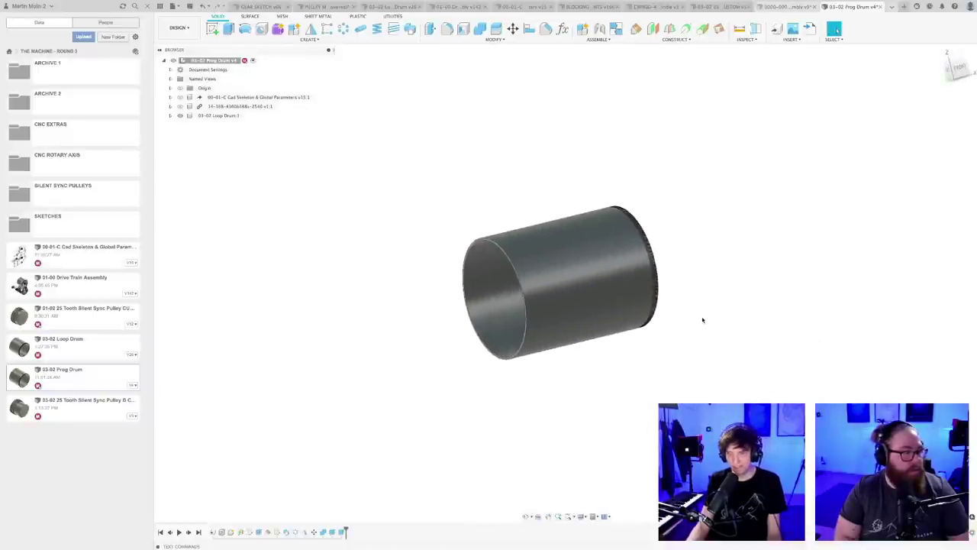
key(ctrl+s)
key(Return)
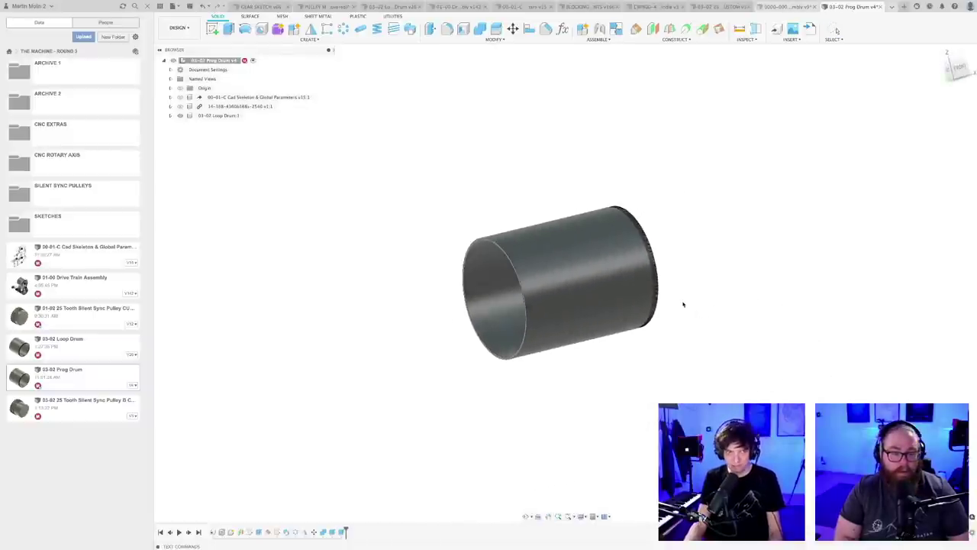
- Pan and orbit to inspect the drum's toothed edge and the whole cylinder
scroll(672, 267, up, 4)
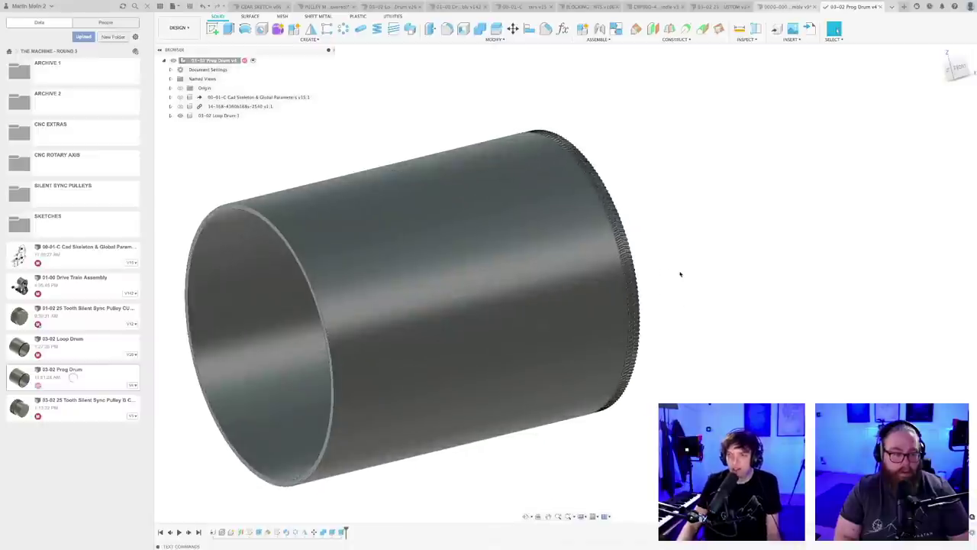
scroll(660, 258, up, 10)
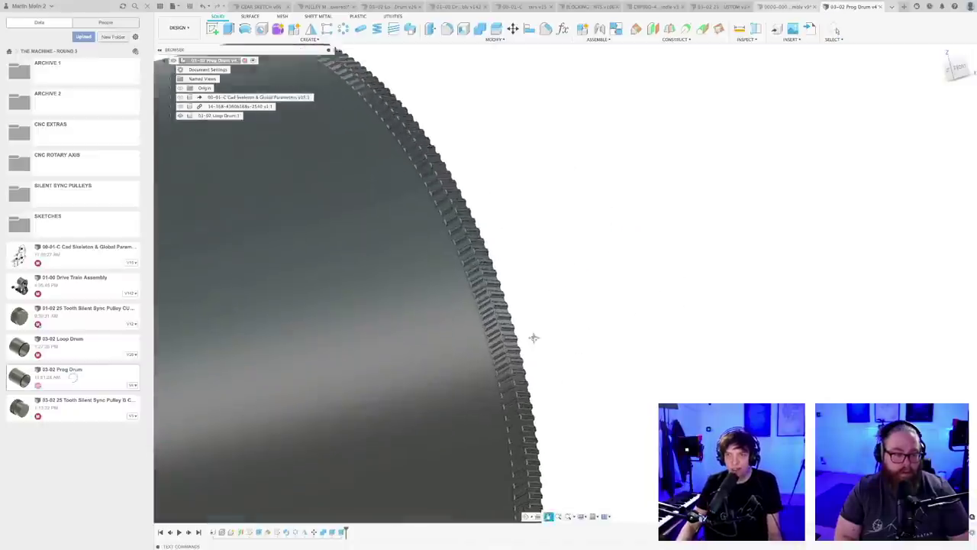
middle_drag(497, 373, 554, 416)
shift+middle_drag(573, 370, 546, 333)
scroll(548, 351, up, 3)
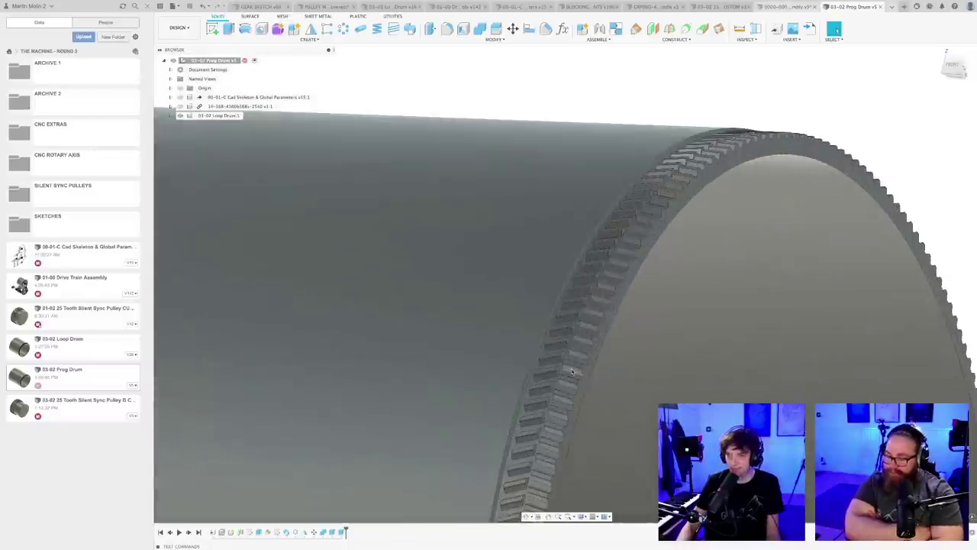
scroll(551, 369, down, 10)
middle_drag(565, 370, 545, 282)
scroll(630, 350, down, 3)
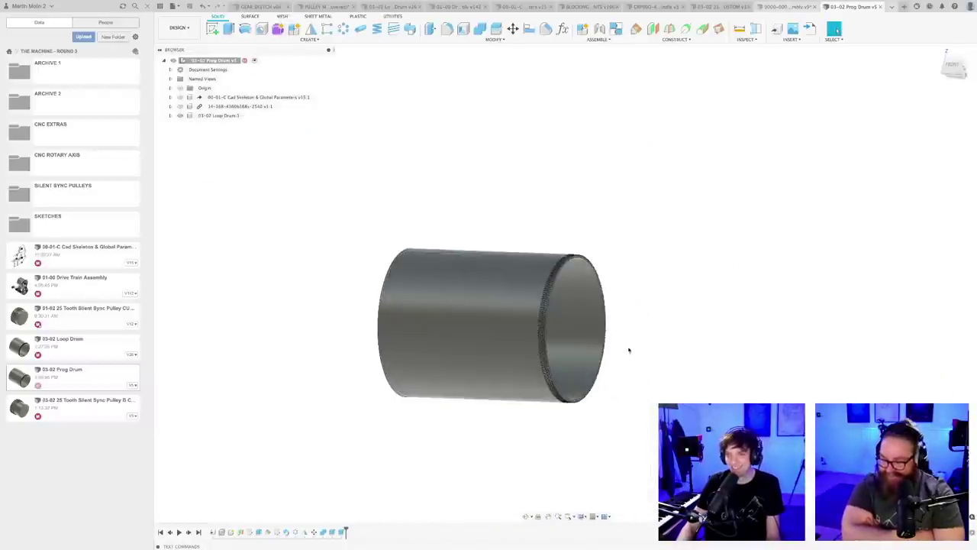
shift+middle_drag(648, 351, 630, 329)
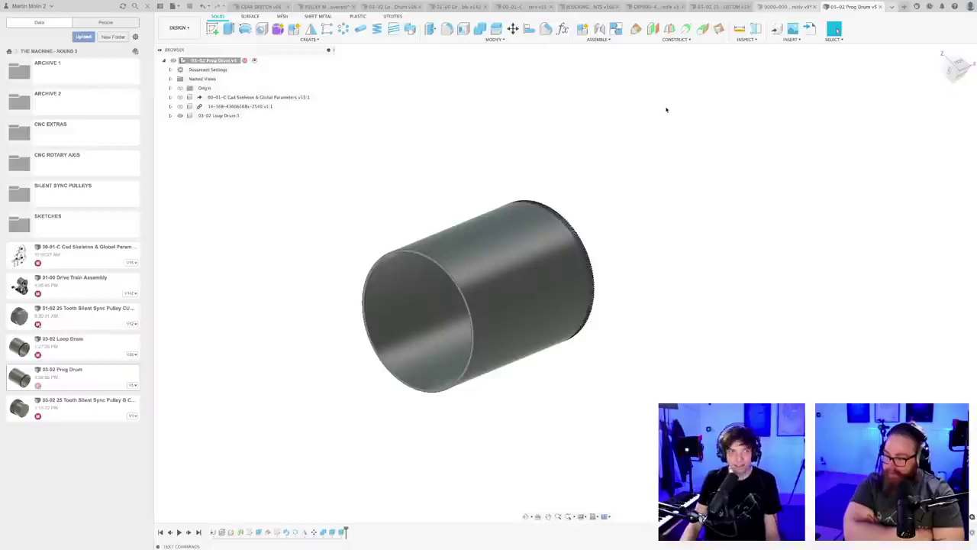
- Switch to the 01-00 Drive Train Assembly and orbit so the drums' open ends face forward
click(528, 7)
click(527, 8)
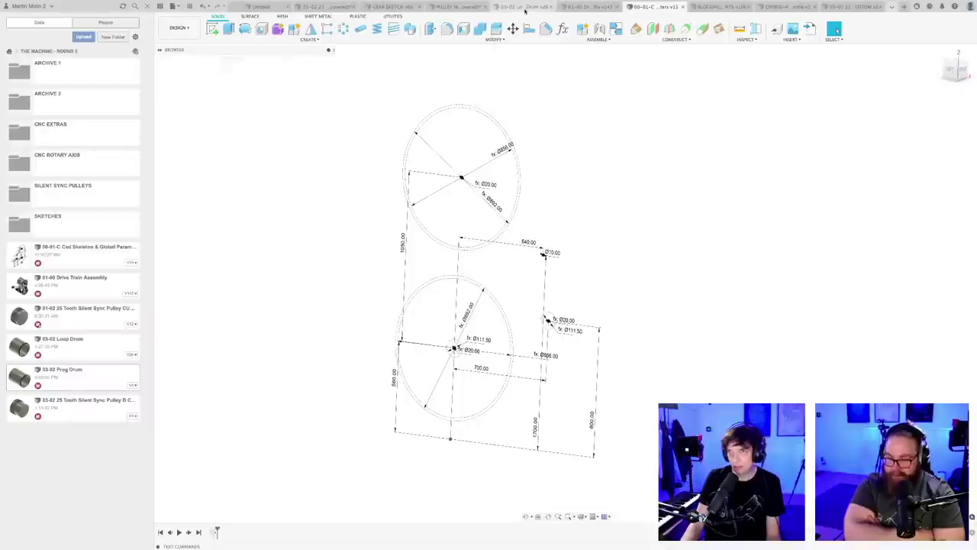
click(584, 8)
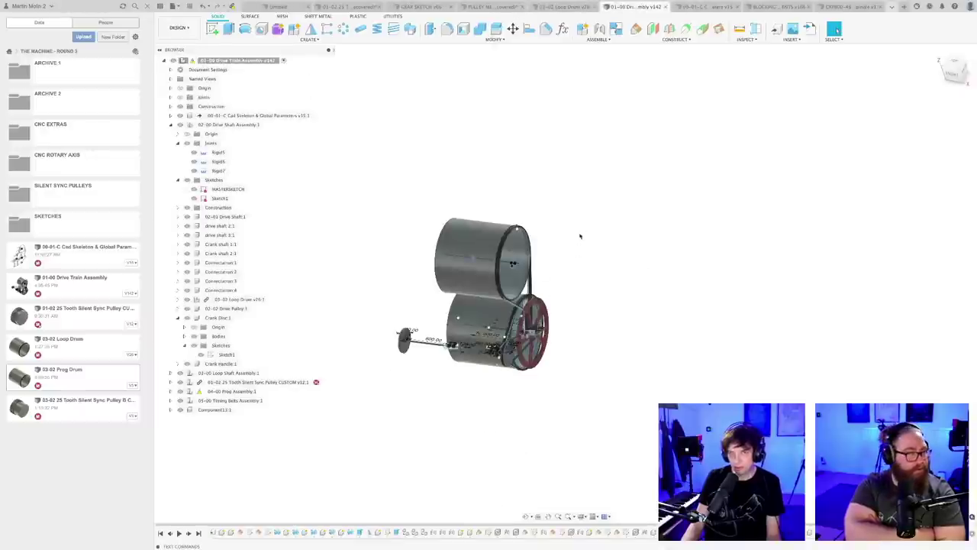
shift+middle_drag(580, 237, 592, 303)
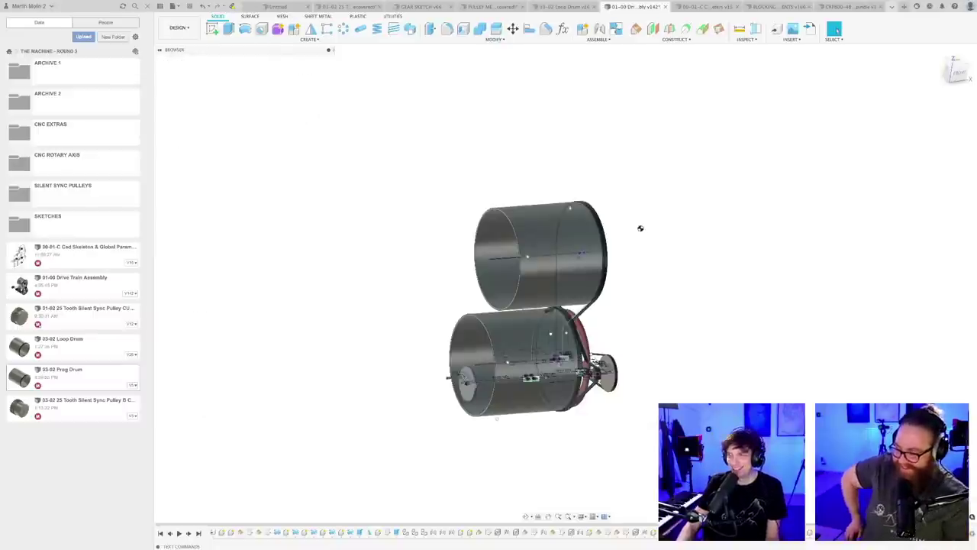
shift+middle_drag(655, 249, 645, 394)
scroll(644, 394, up, 6)
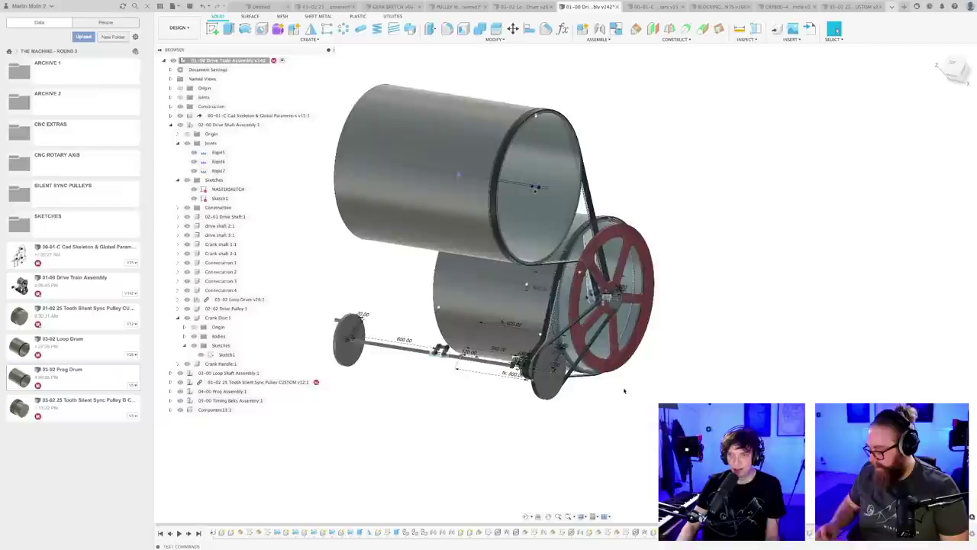
middle_drag(623, 357, 663, 392)
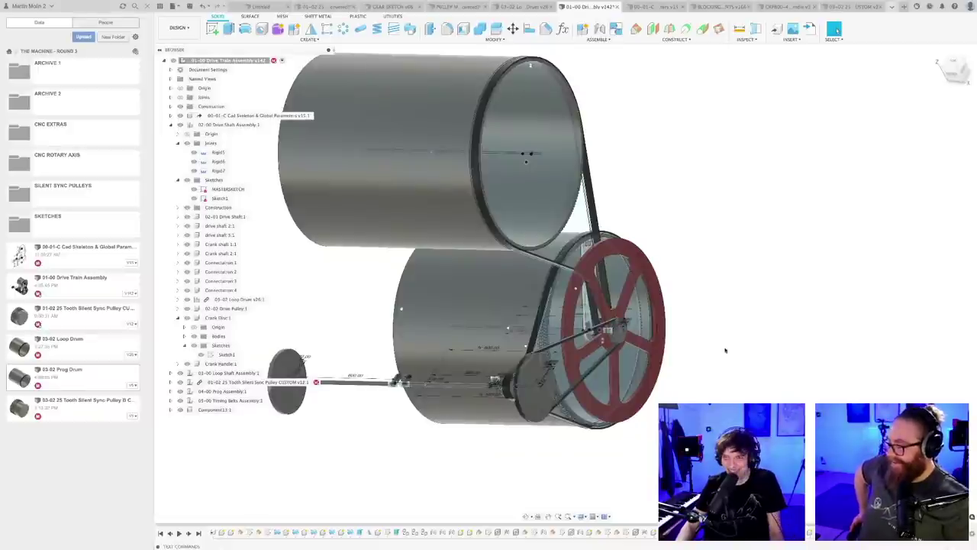
shift+middle_drag(685, 348, 704, 360)
shift+middle_drag(582, 382, 767, 330)
scroll(752, 316, down, 3)
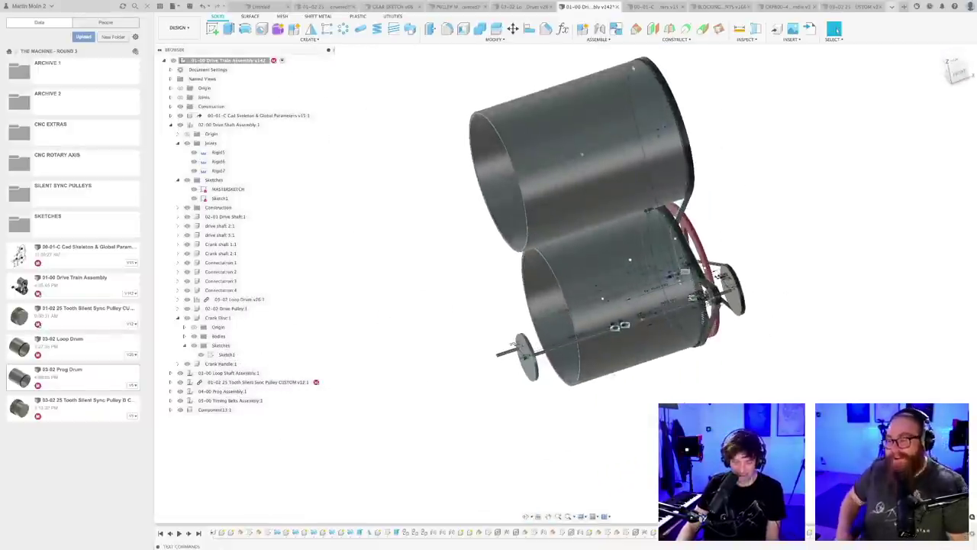
- Save the drive train assembly as new version v143
key(super+s)
key(Return)
scroll(620, 397, up, 3)
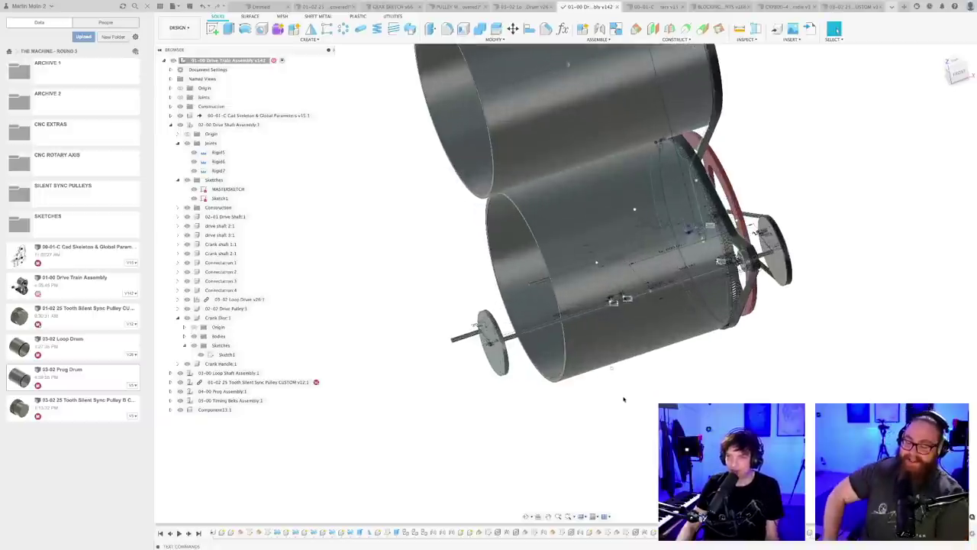
shift+middle_drag(647, 409, 564, 395)
scroll(564, 395, up, 2)
- Measure from a first pick to the drum rim face in the assembly, reading 195 mm
key(i)
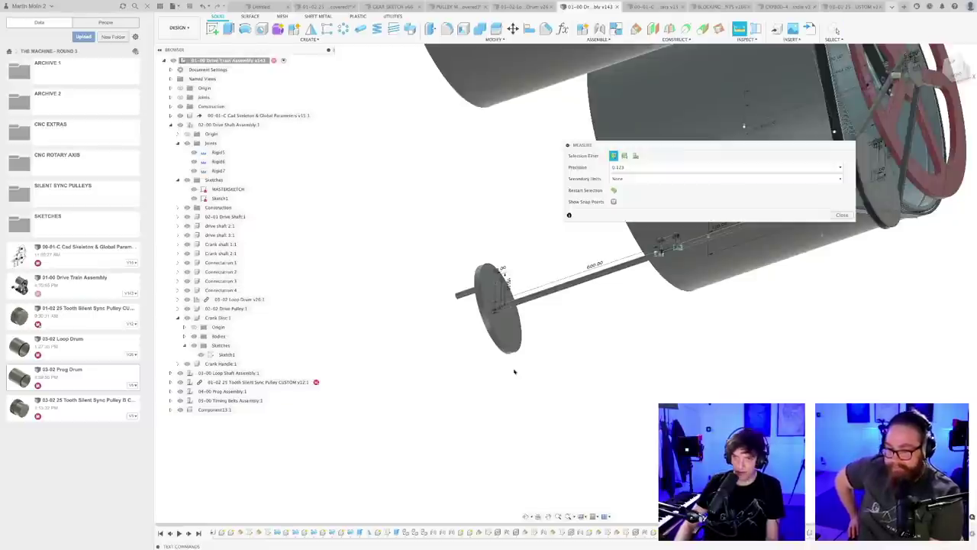
click(507, 338)
shift+middle_drag(507, 337, 488, 404)
scroll(440, 334, up, 4)
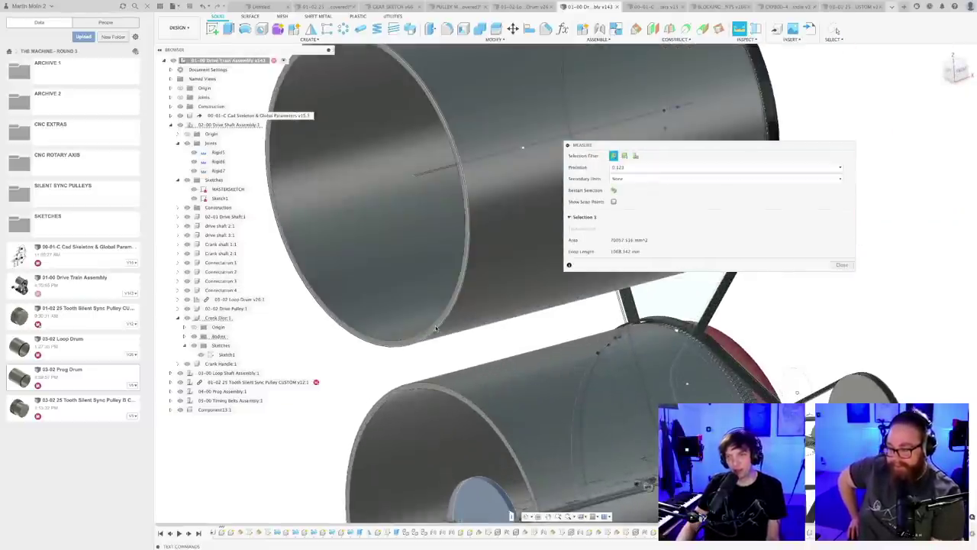
click(436, 328)
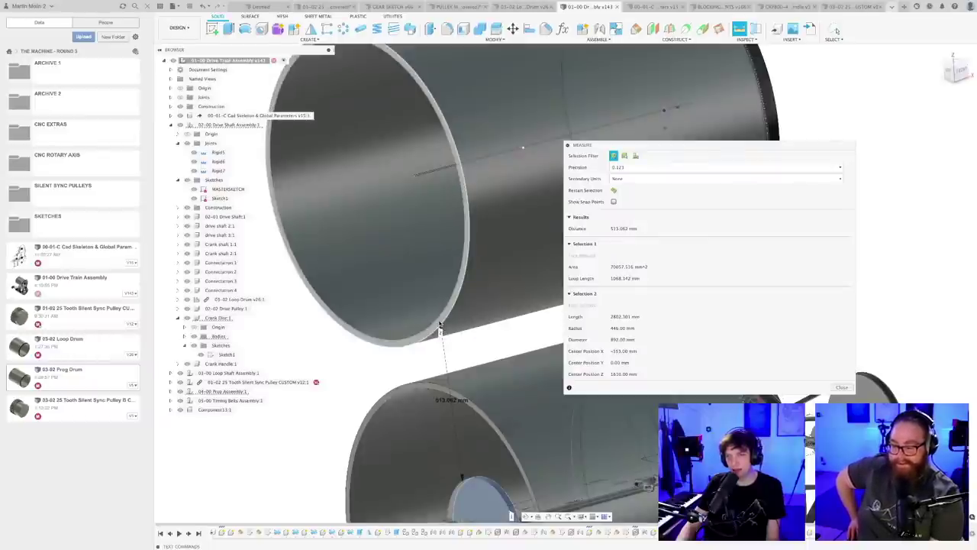
click(443, 337)
scroll(458, 341, down, 2)
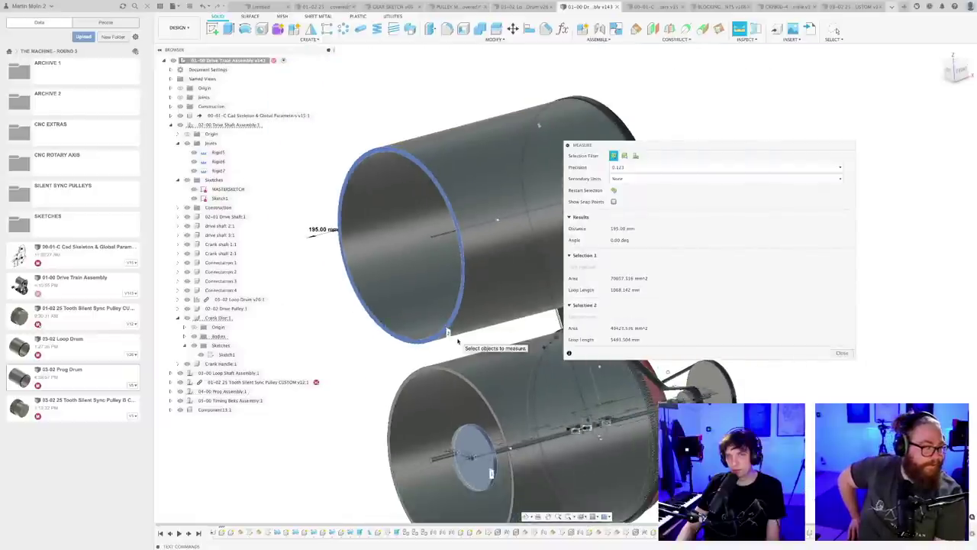
key(Escape)
scroll(460, 340, down, 4)
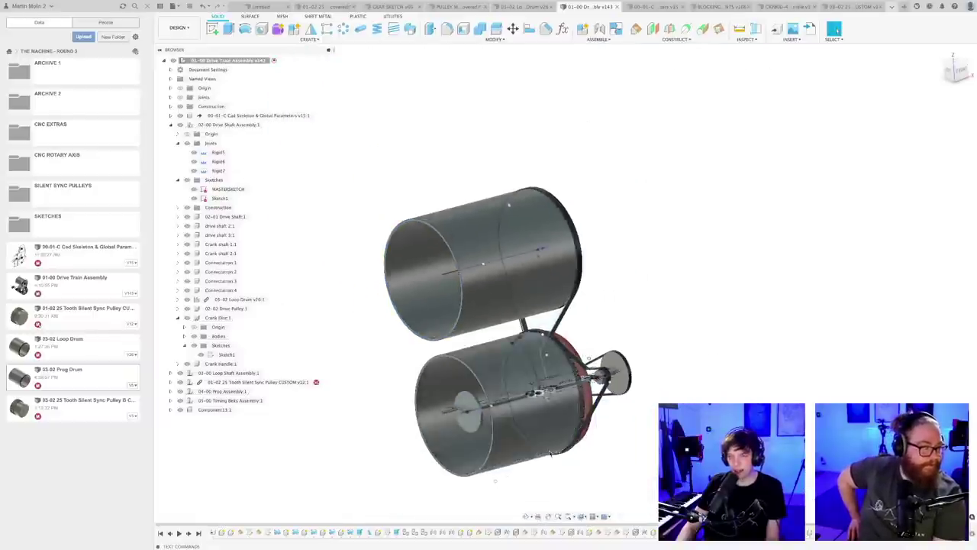
- Confirm the 200 mm + 400 mm crank shaft dimension change and check the drum ends
shift+middle_drag(459, 340, 534, 456)
scroll(500, 378, up, 5)
double_click(504, 369)
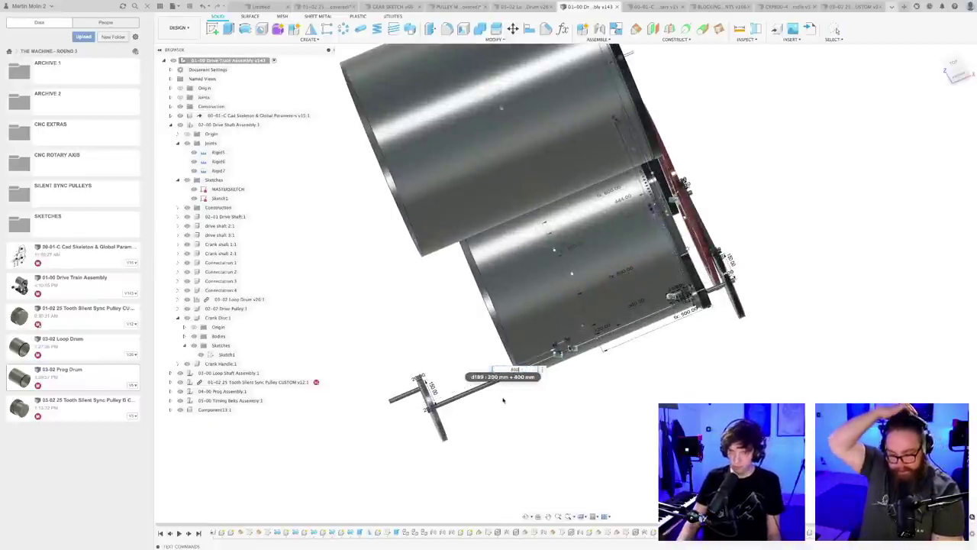
key(Return)
scroll(531, 414, down, 5)
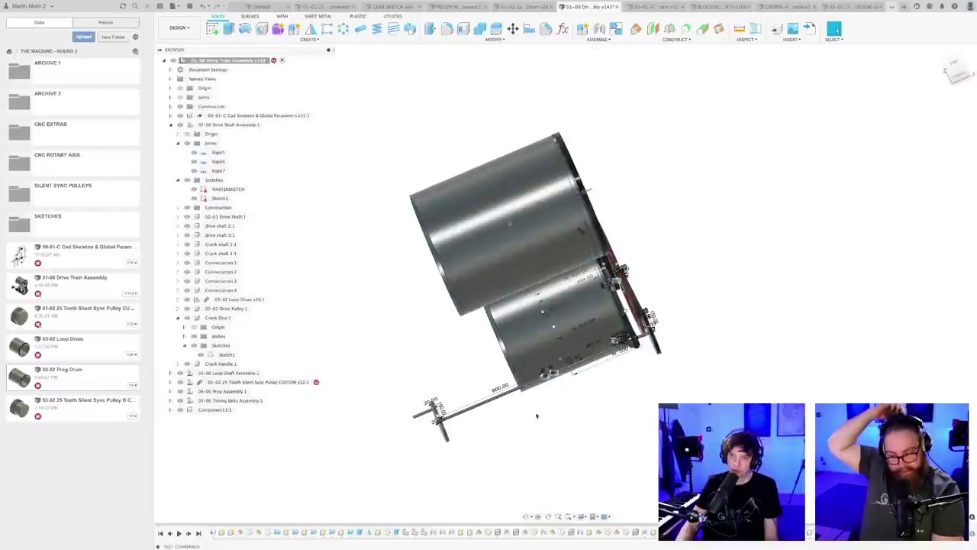
shift+middle_drag(536, 415, 561, 390)
shift+middle_drag(530, 456, 493, 400)
scroll(538, 441, up, 3)
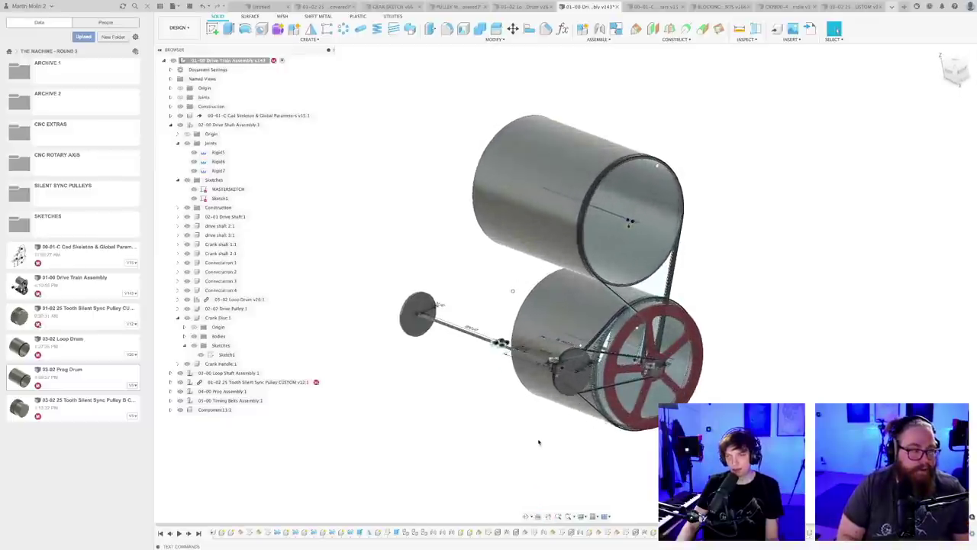
shift+middle_drag(556, 444, 582, 432)
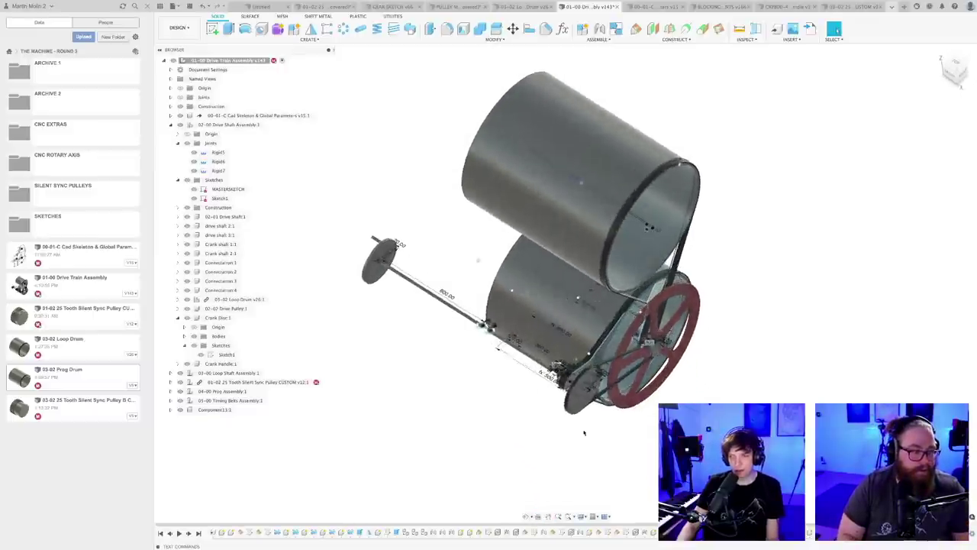
scroll(590, 380, up, 5)
- Measure from the pulley hole face to the shaft end, reading 1742.046 mm
key(i)
scroll(594, 315, up, 2)
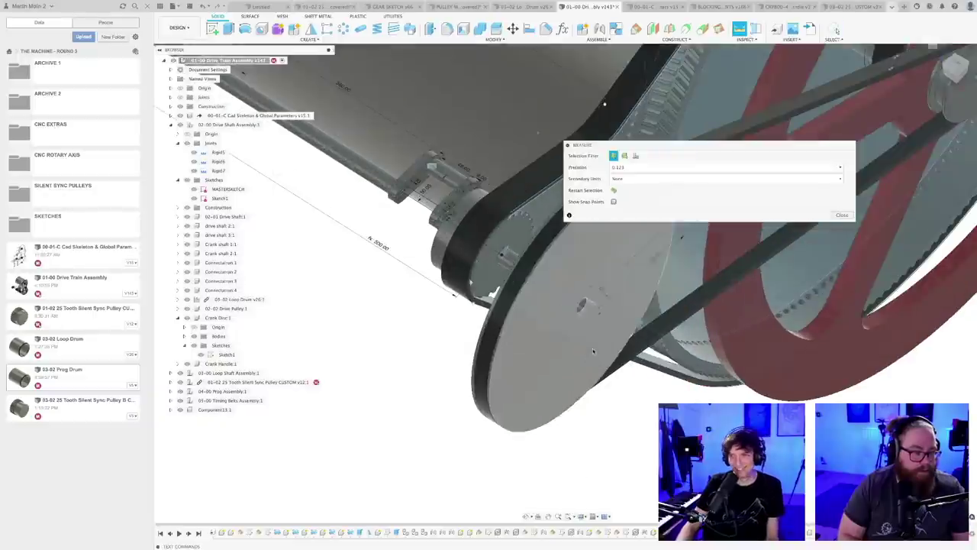
scroll(591, 320, up, 2)
click(592, 321)
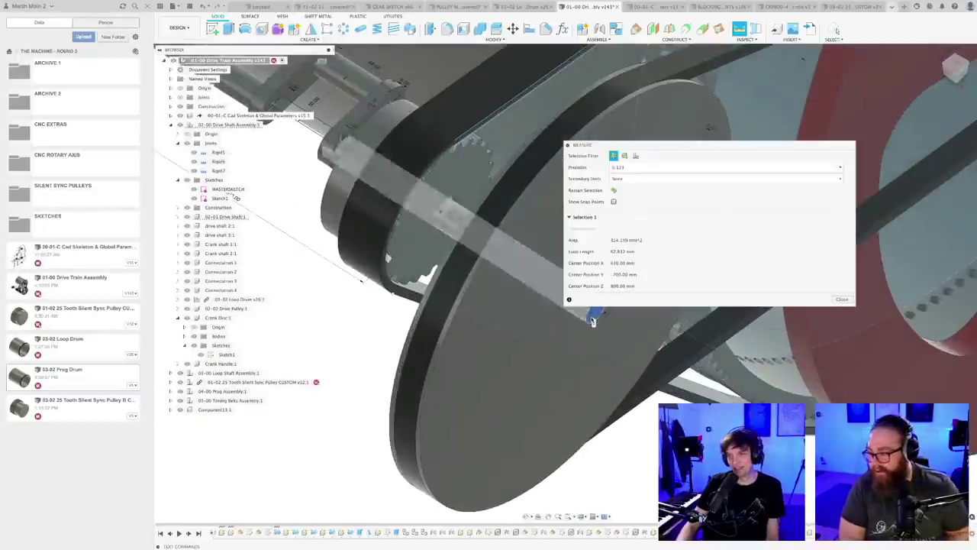
scroll(467, 410, down, 10)
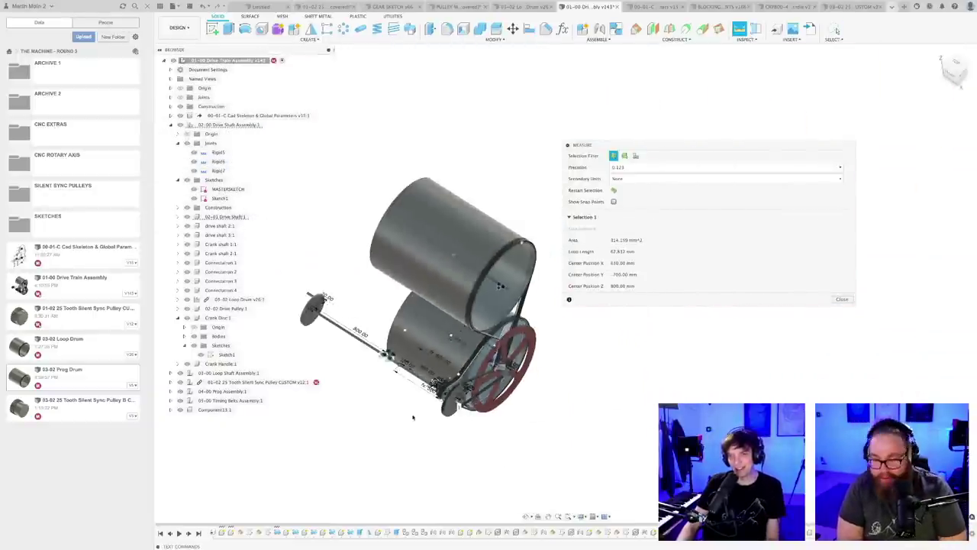
middle_drag(414, 415, 572, 425)
scroll(572, 425, up, 5)
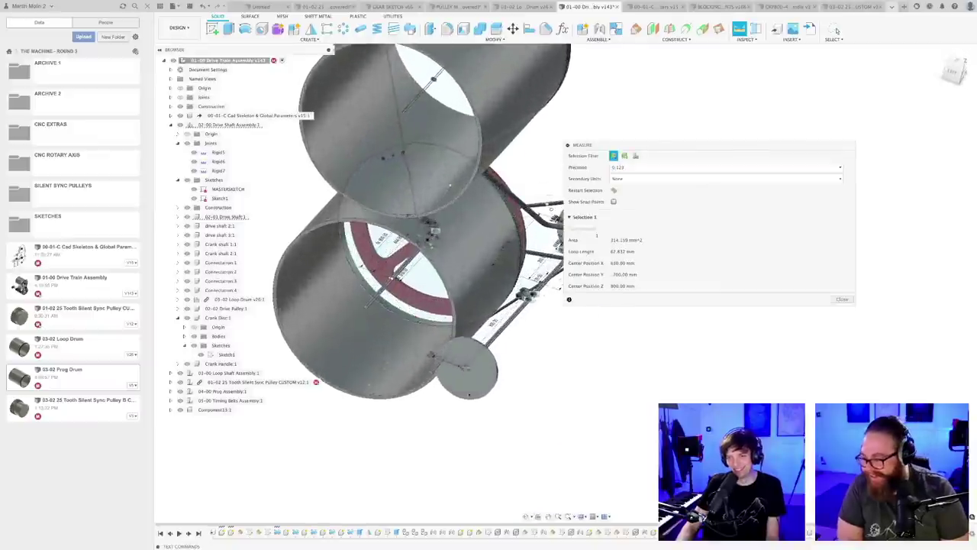
scroll(391, 370, up, 1)
click(392, 369)
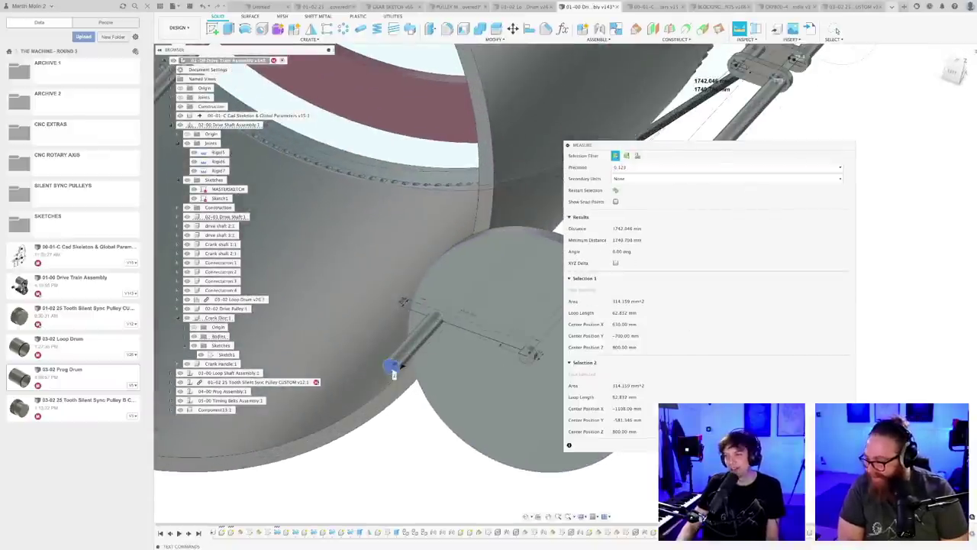
key(Escape)
scroll(659, 384, down, 5)
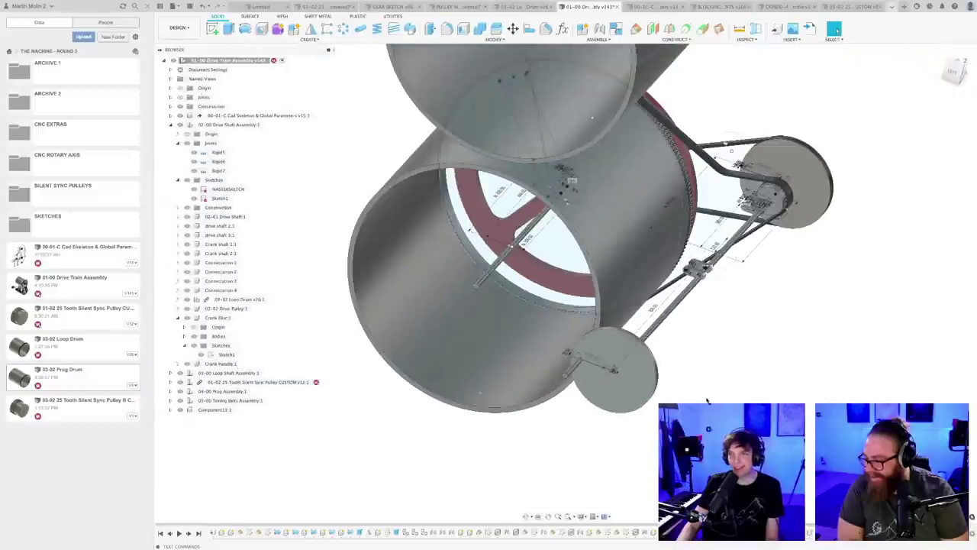
shift+middle_drag(707, 401, 649, 392)
scroll(648, 391, down, 8)
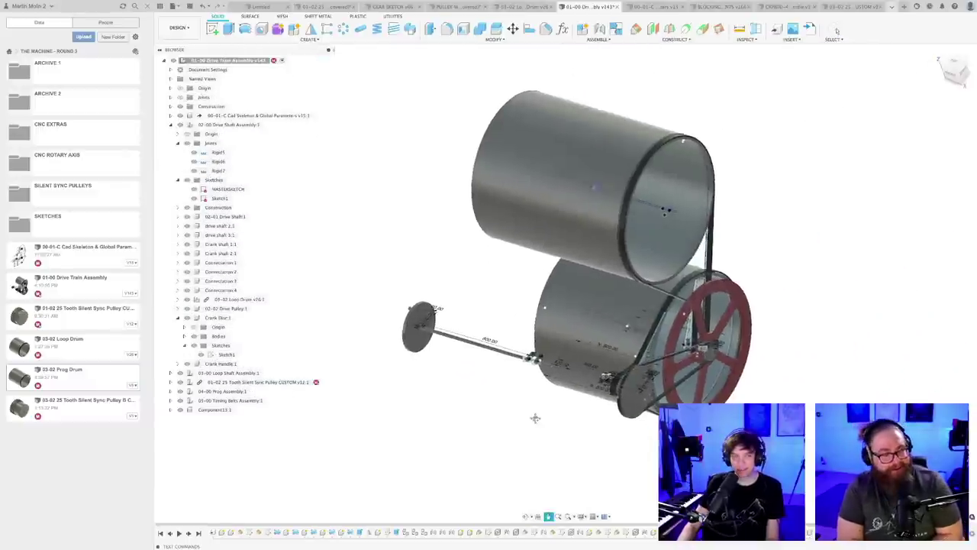
- Save the drive train assembly as version v144
shift+middle_drag(544, 416, 578, 434)
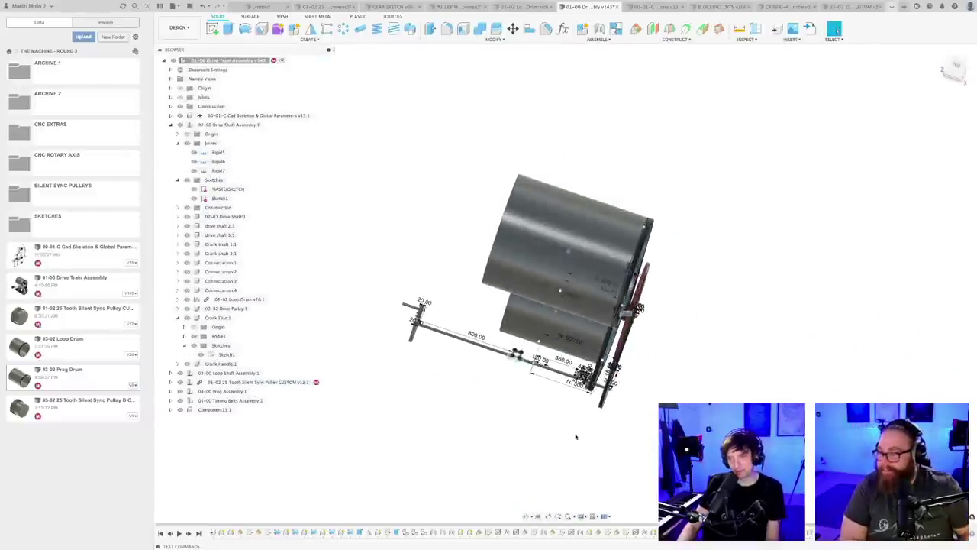
key(super+s)
key(Return)
scroll(549, 399, up, 5)
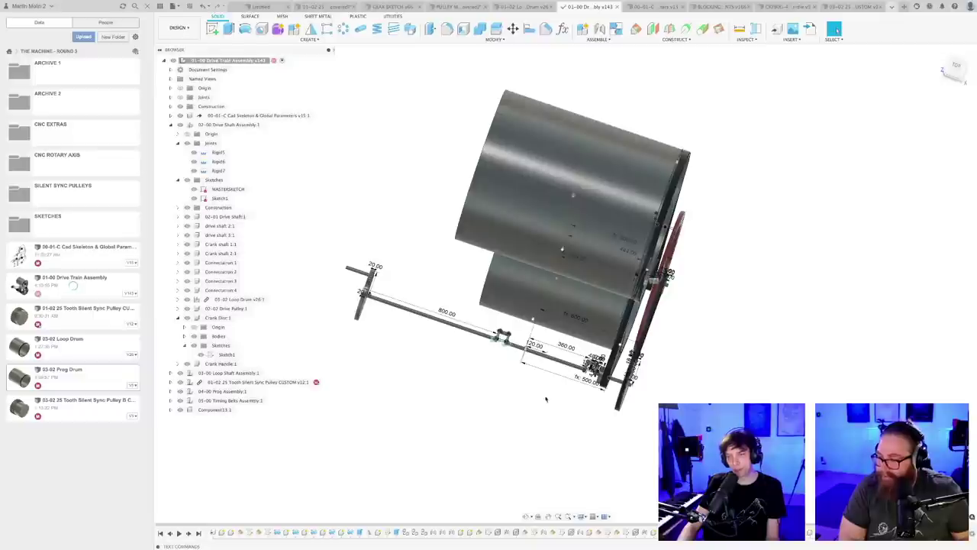
mouse_move(542, 395)
shift+middle_down()
mouse_move(535, 412)
mouse_move(530, 393)
shift+middle_up()
- View the assembly from the top and centre on the shaft's 120.00 dimension
click(955, 65)
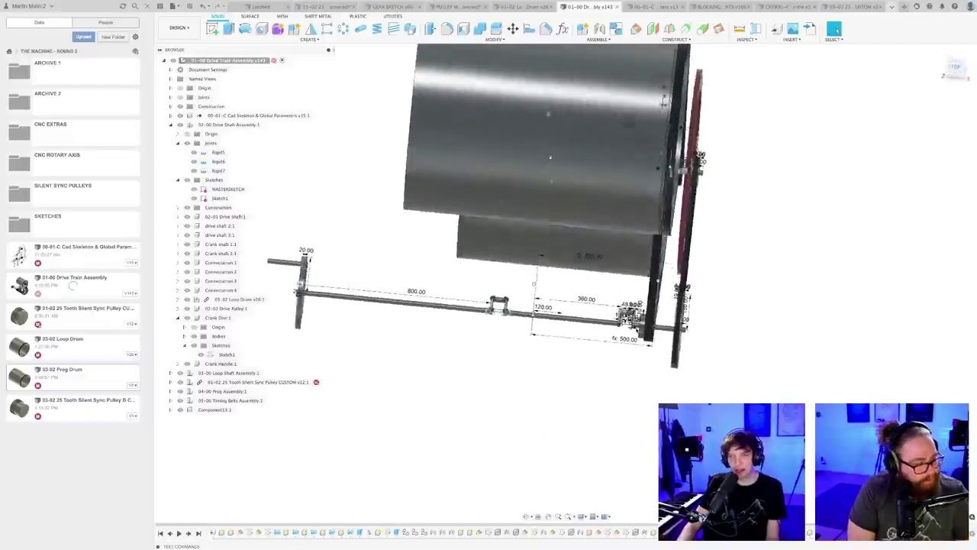
scroll(527, 405, up, 4)
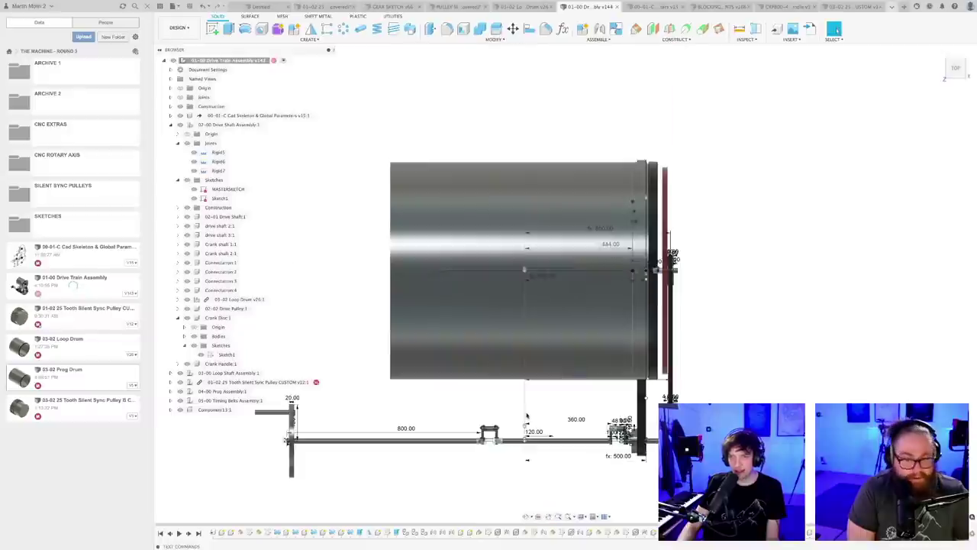
middle_drag(545, 438, 494, 343)
scroll(401, 339, up, 6)
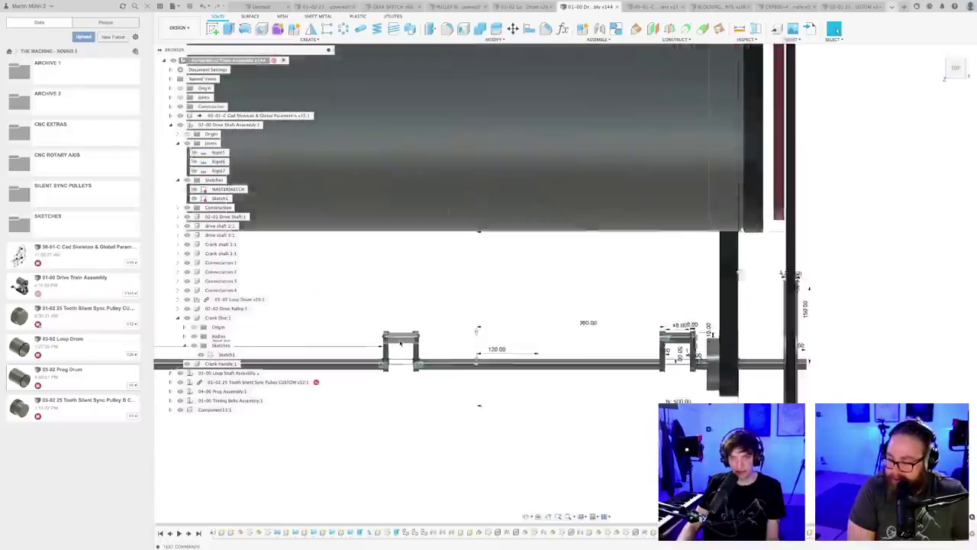
scroll(481, 365, down, 5)
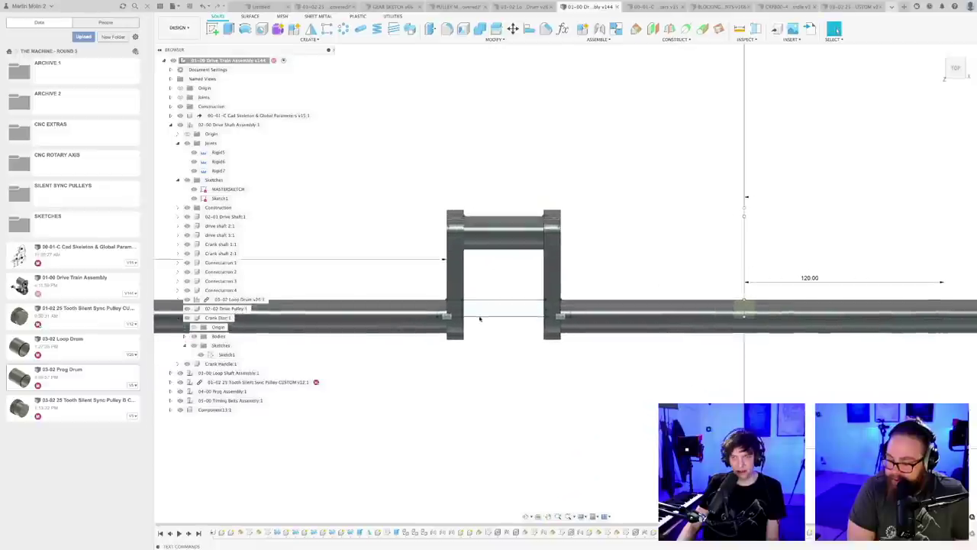
scroll(569, 395, up, 4)
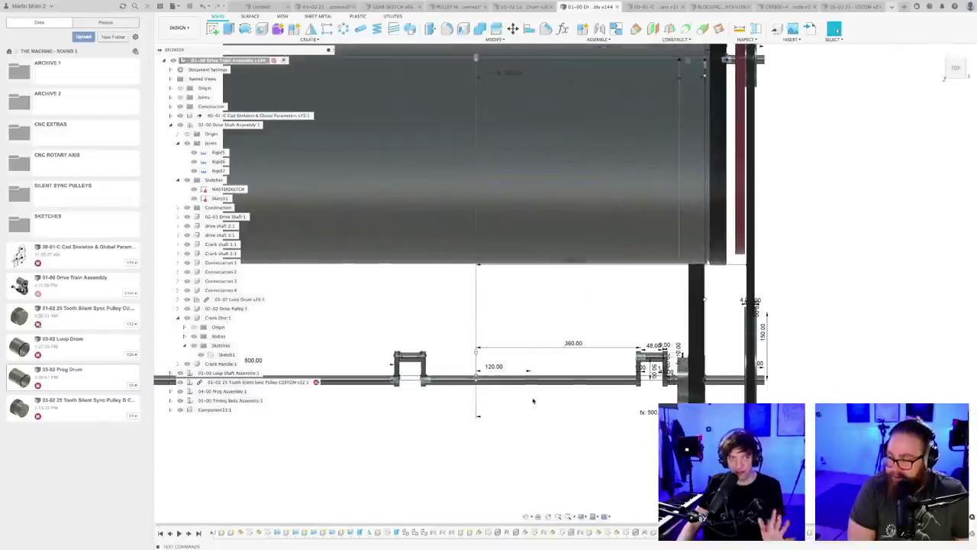
middle_drag(533, 400, 552, 386)
- Change the 120.00 crank dimension to 60, then down to 20
double_click(513, 355)
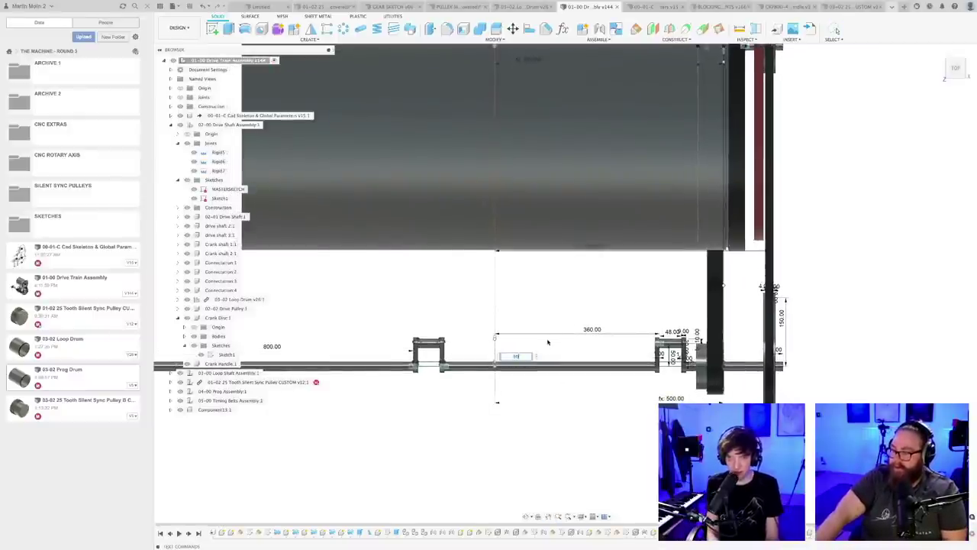
text(60)
key(Return)
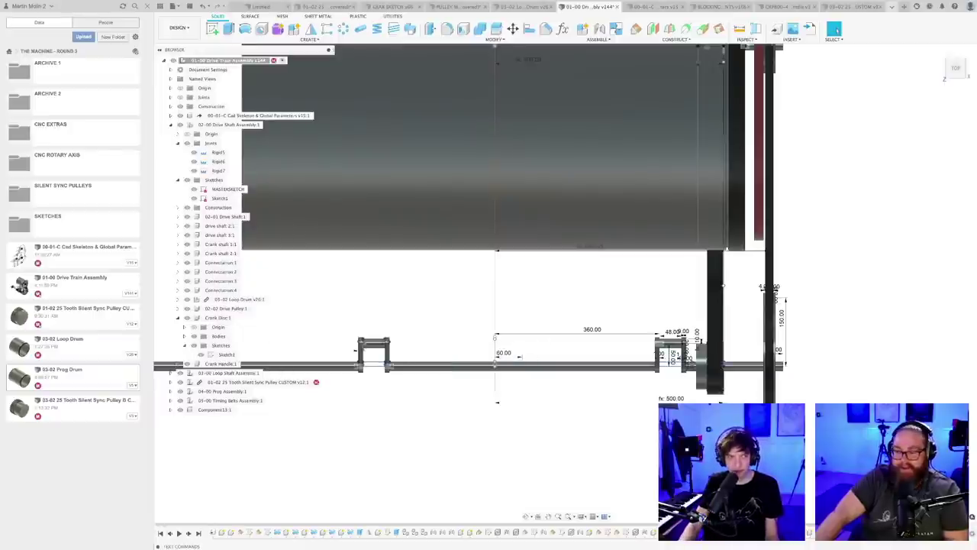
scroll(416, 353, down, 5)
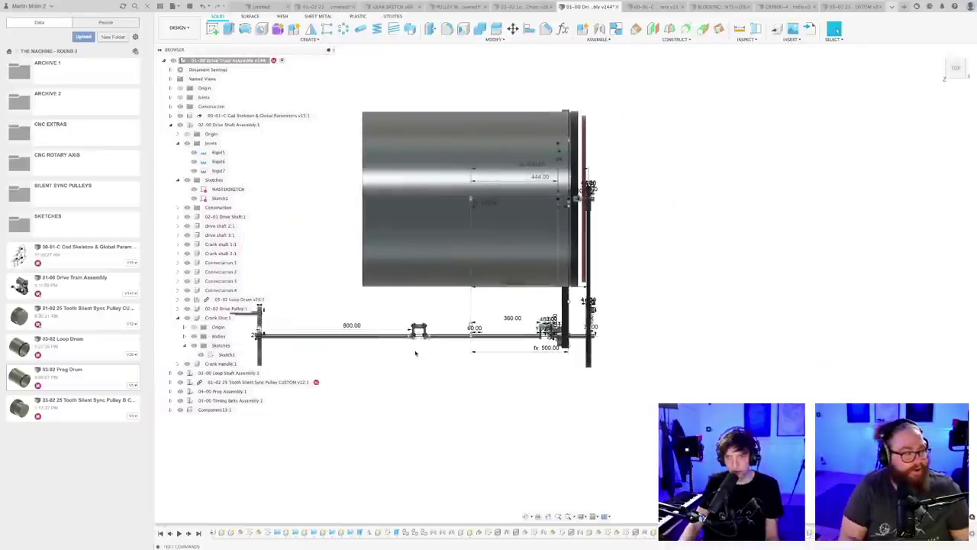
middle_drag(416, 353, 460, 368)
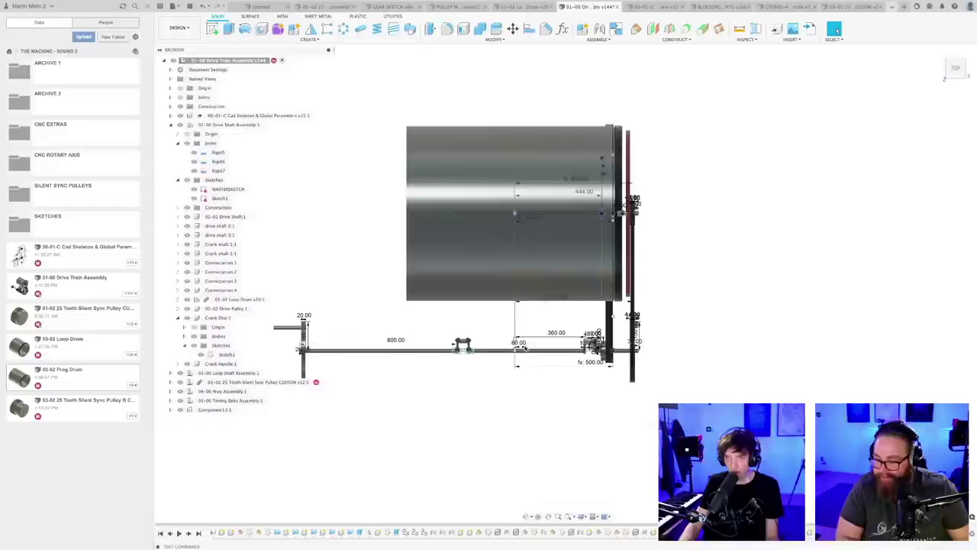
scroll(523, 344, up, 3)
double_click(519, 345)
mouse_move(520, 348)
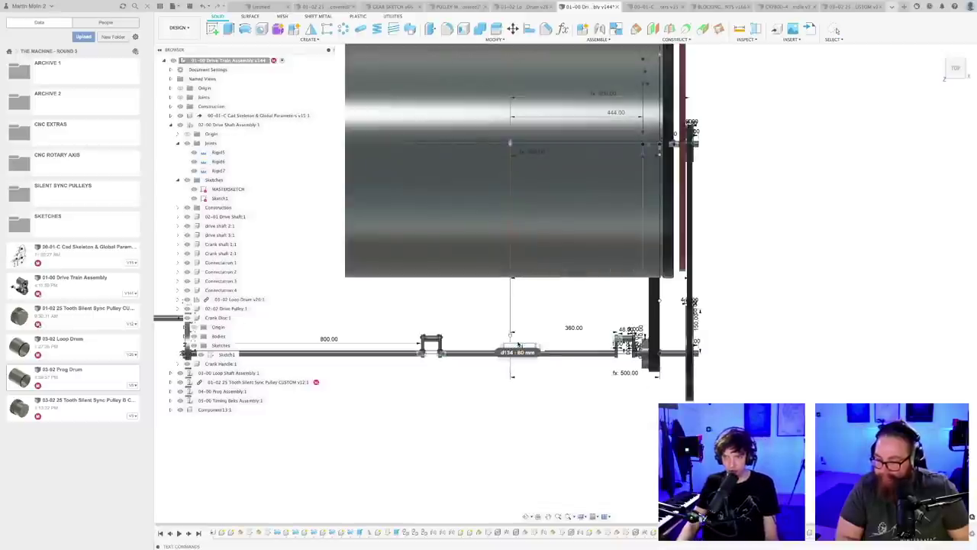
key(Return)
scroll(461, 354, down, 5)
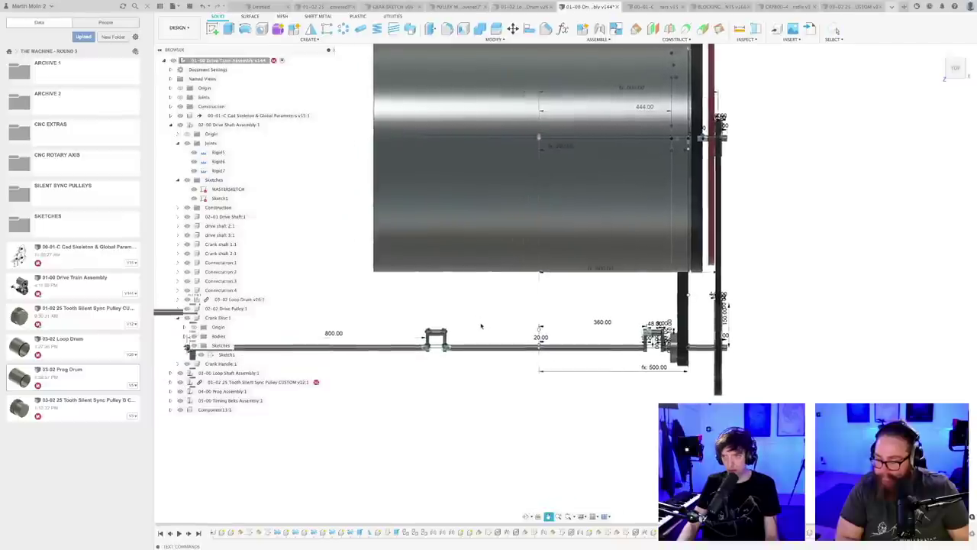
scroll(441, 378, up, 2)
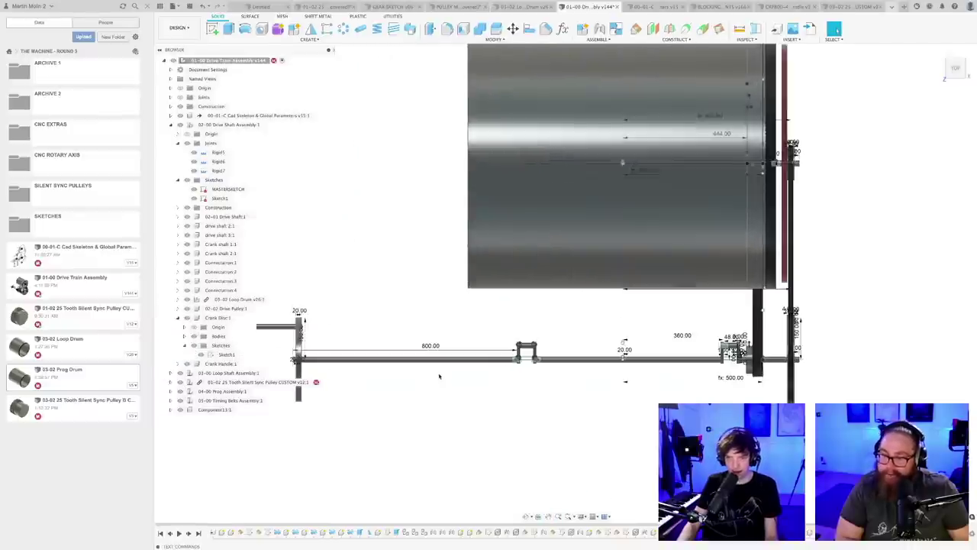
- Shorten the 800.00 shaft length to 600 mm and save the assembly
double_click(431, 346)
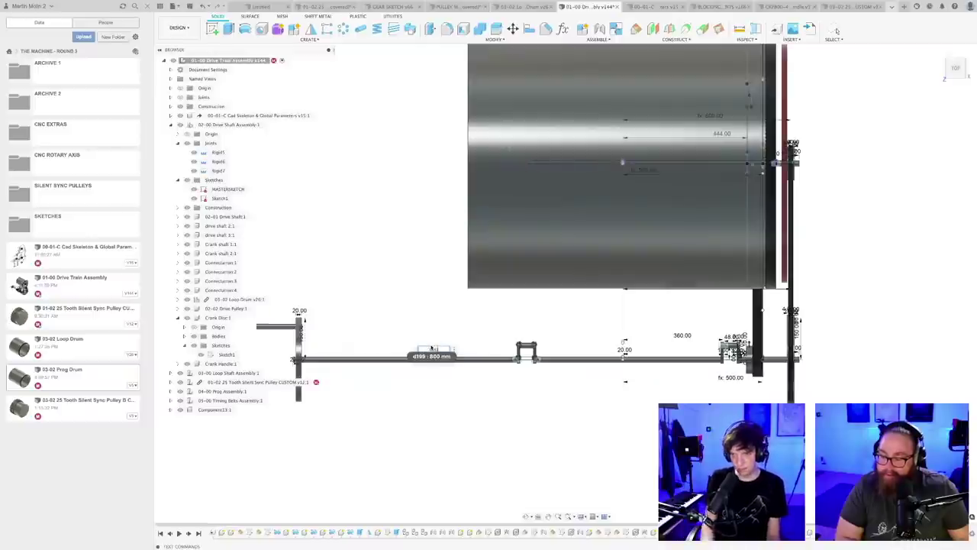
text(600)
key(Return)
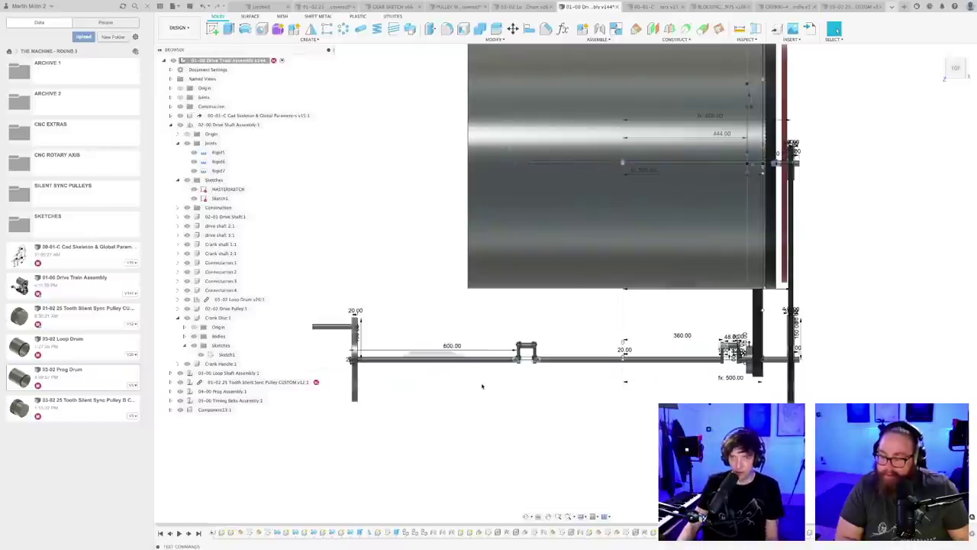
mouse_move(484, 390)
shift+middle_down()
mouse_move(467, 385)
mouse_move(552, 397)
mouse_move(478, 373)
mouse_move(478, 398)
shift+middle_up()
middle_drag(478, 398, 506, 410)
key(super+s)
- Confirm saving the assembly and set the Procreate brush colour to bright green
key(Return)
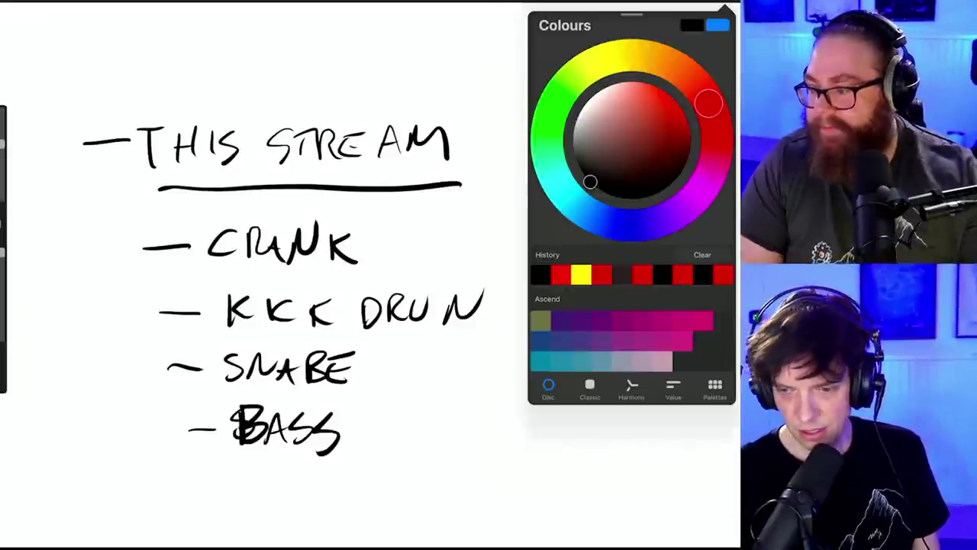
click(549, 116)
drag(632, 109, 661, 89)
- Draw a green checkmark beside CRANK and underline it in green
click(725, 3)
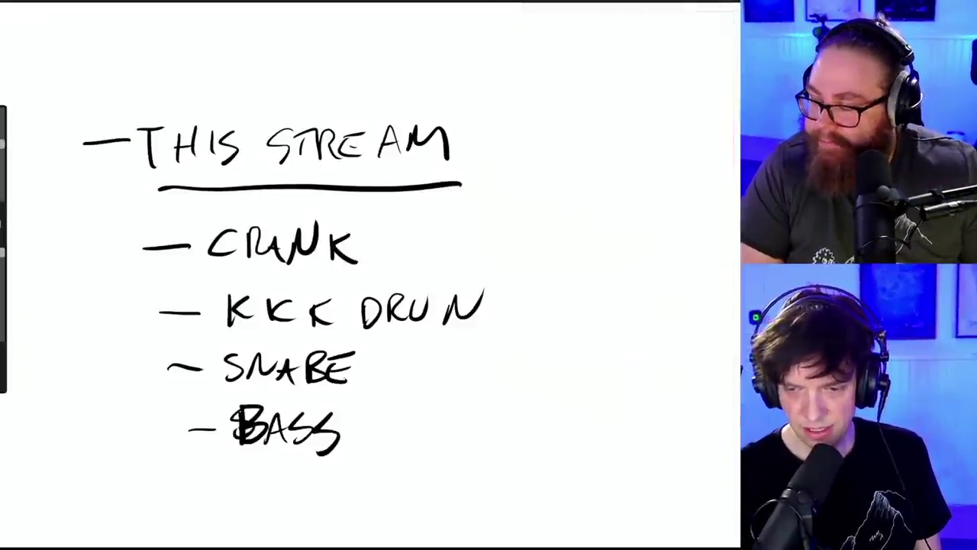
drag(113, 217, 166, 200)
drag(153, 269, 428, 258)
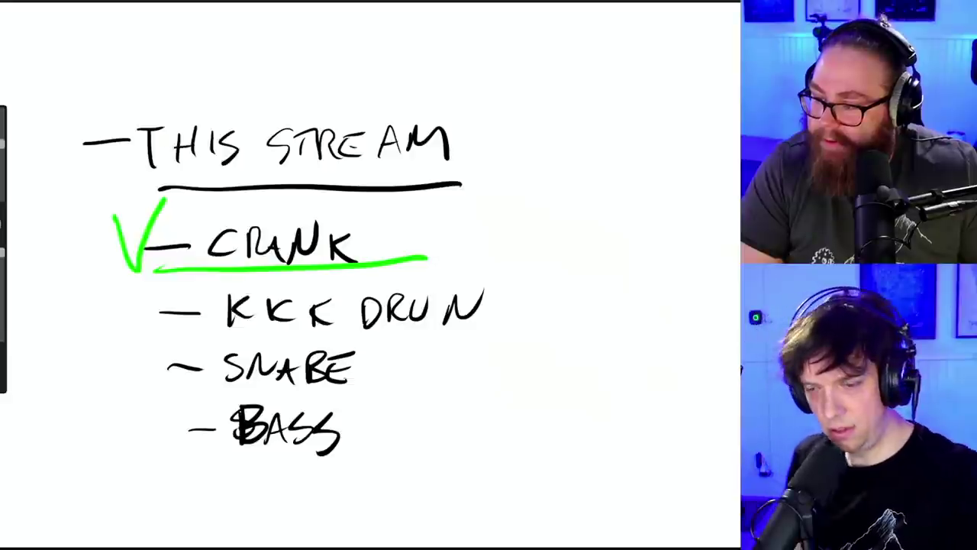
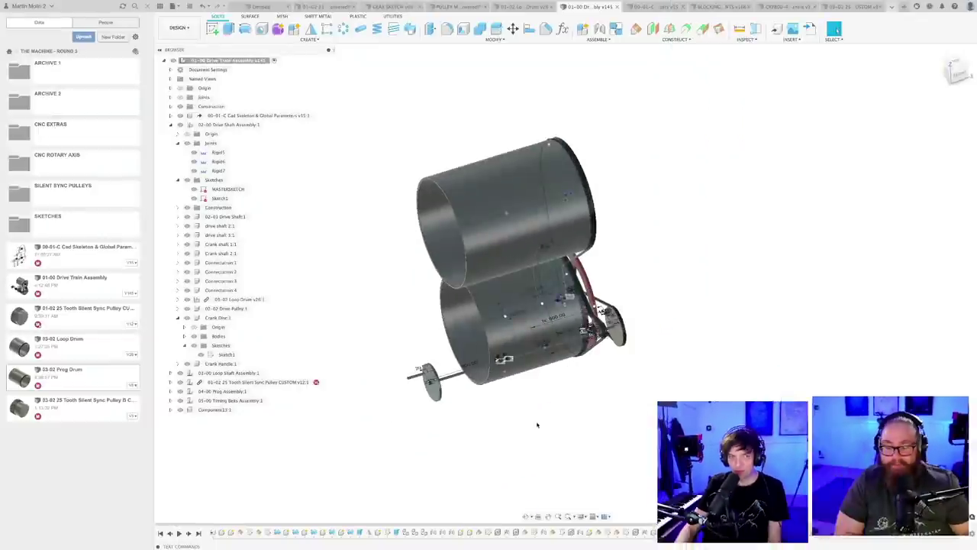
- Collapse the Joints, Sketches, Crank Disc:1 and 02-00 Drive Shaft Assembly nodes in the Browser
shift+middle_drag(537, 424, 554, 406)
shift+middle_drag(559, 394, 526, 313)
scroll(570, 424, up, 3)
mouse_move(577, 429)
middle_down()
mouse_move(576, 410)
mouse_move(567, 425)
middle_up()
scroll(565, 428, down, 3)
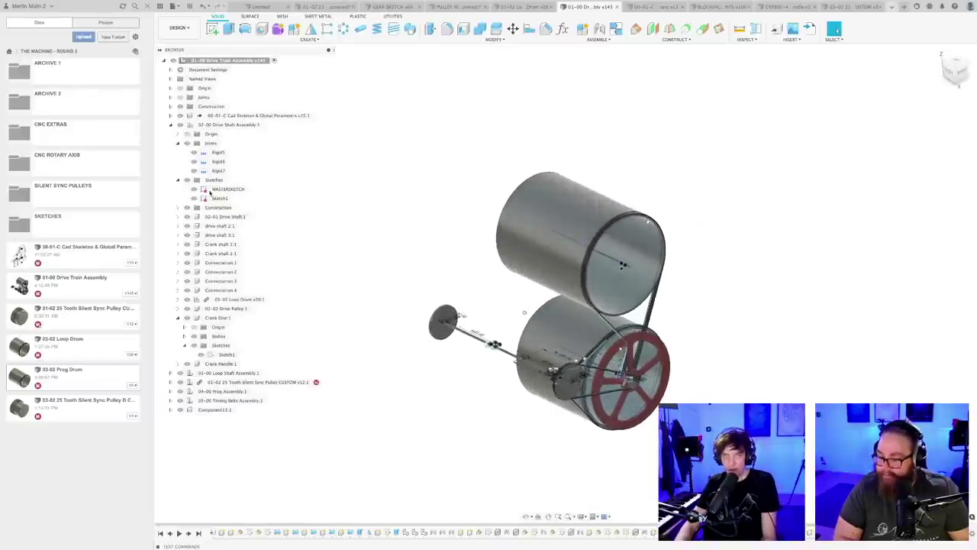
click(178, 144)
click(178, 152)
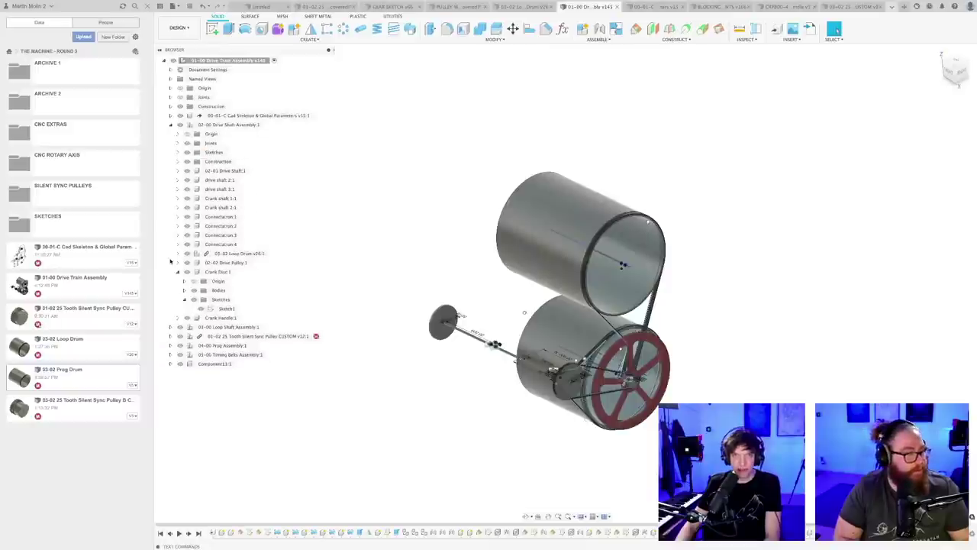
click(178, 272)
click(170, 124)
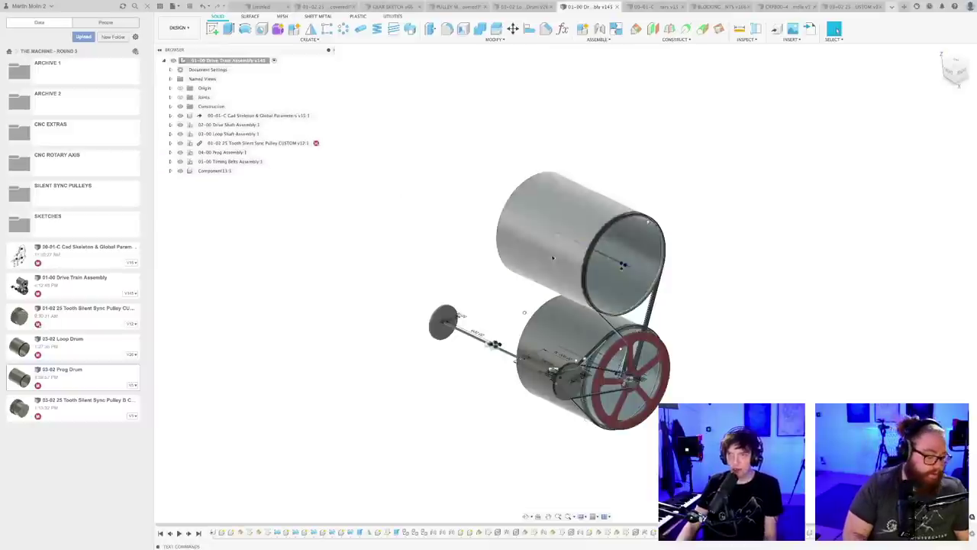
- Orbit the drums to show their opposite side, then switch over to the web browser
shift+middle_drag(399, 257, 507, 317)
scroll(529, 398, up, 3)
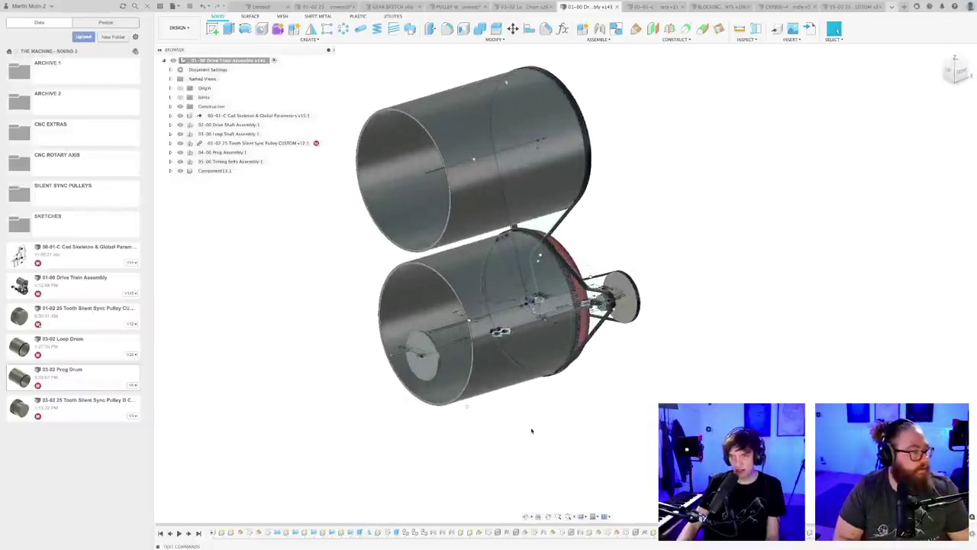
scroll(533, 425, down, 3)
mouse_move(533, 425)
shift+middle_down()
mouse_move(534, 438)
mouse_move(545, 404)
mouse_move(536, 410)
mouse_move(549, 418)
shift+middle_up()
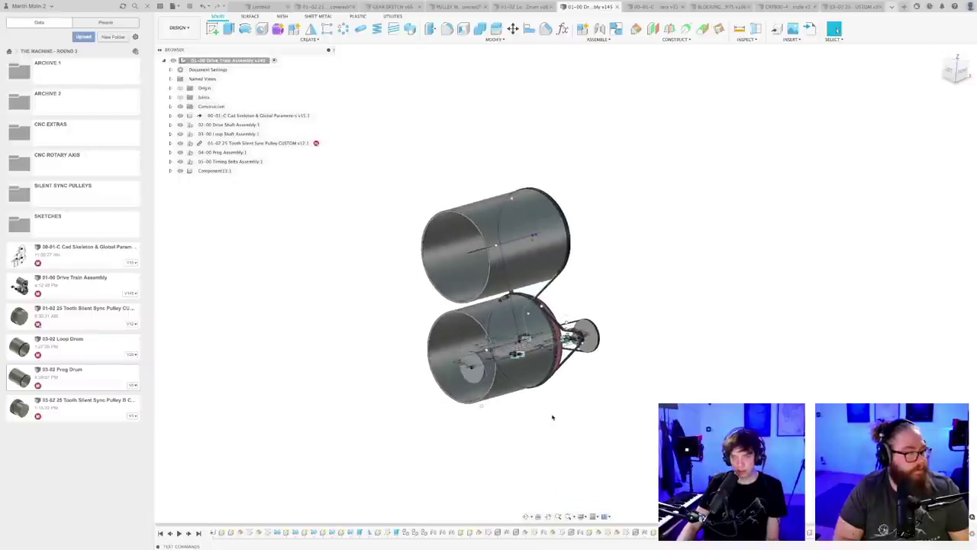
key(super+Tab)
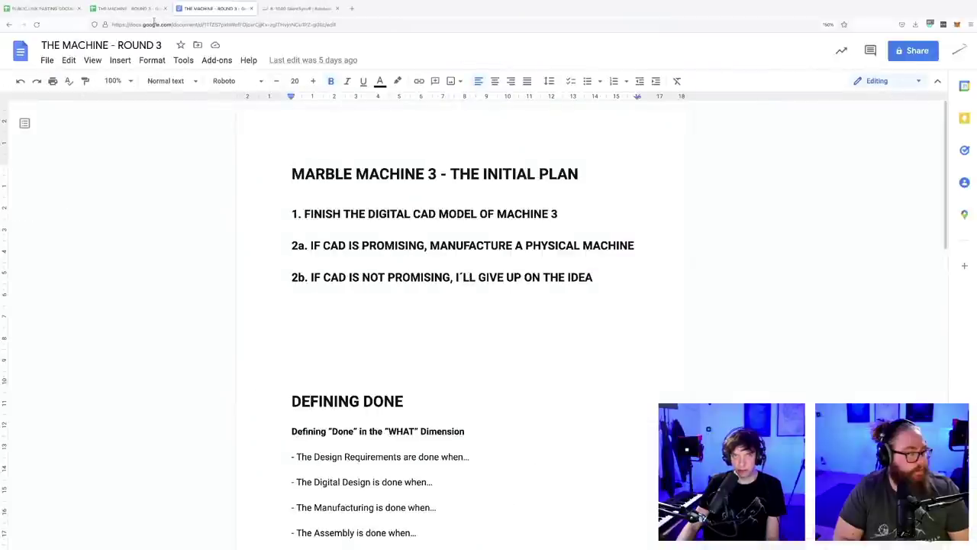
- Open the PBS part-number sheet of THE MACHINE - ROUND 3 spreadsheet
click(111, 8)
click(208, 539)
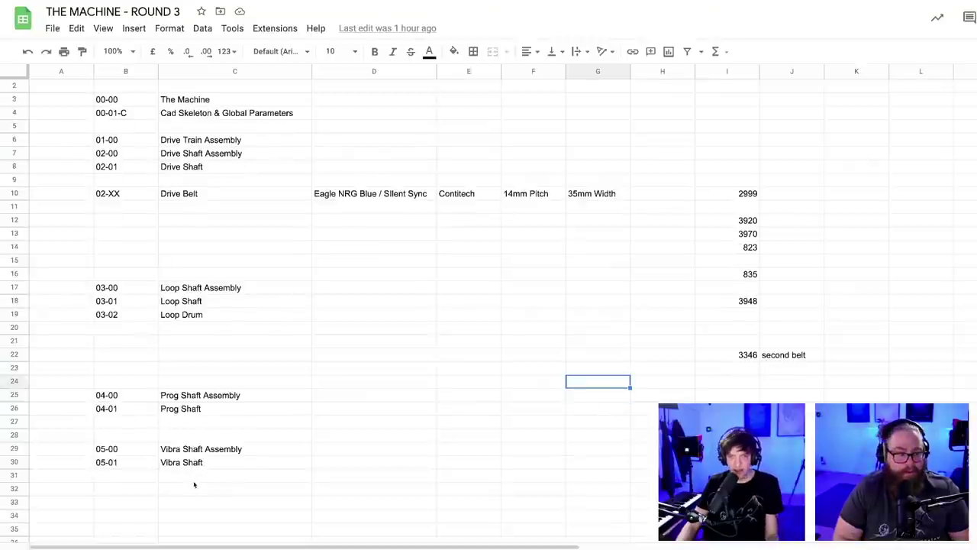
scroll(105, 465, down, 1)
scroll(111, 463, down, 1)
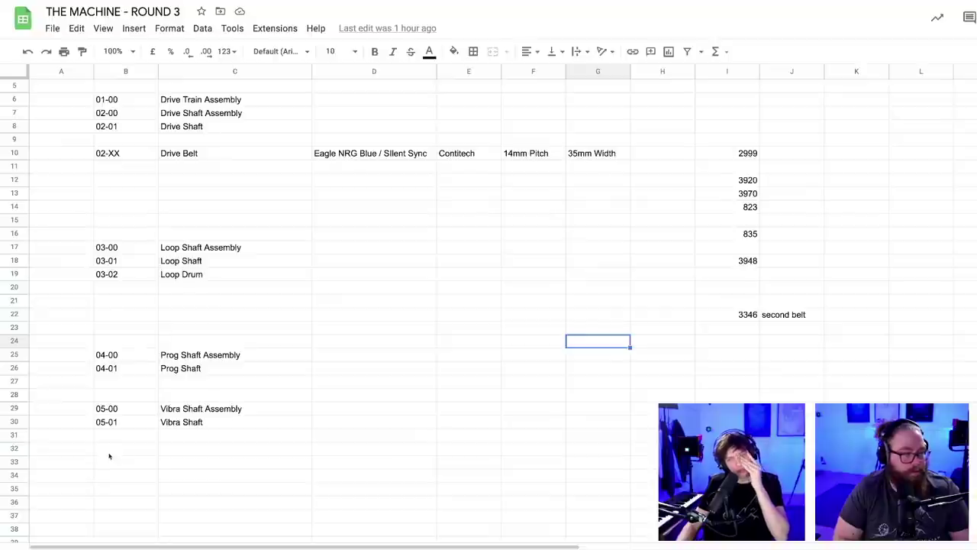
- Enter part number 06-00 named 'Drumkit Assembly' in row 32 below the Vibra Shaft entries
click(110, 452)
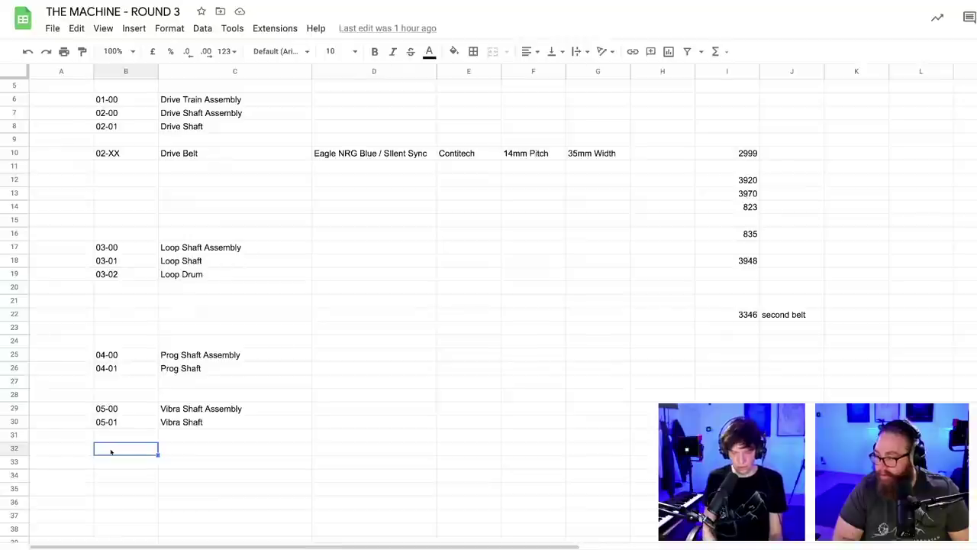
text(06)
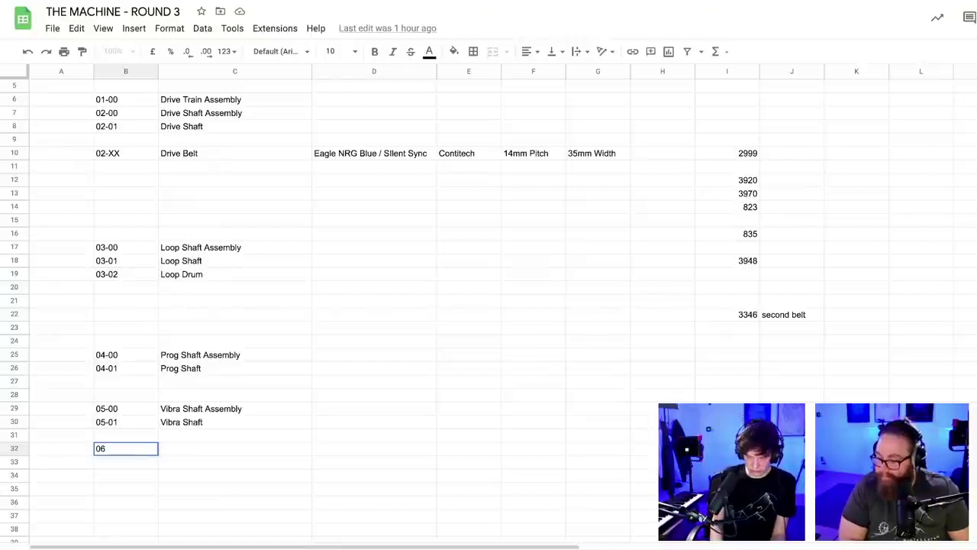
text(-00)
key(Tab)
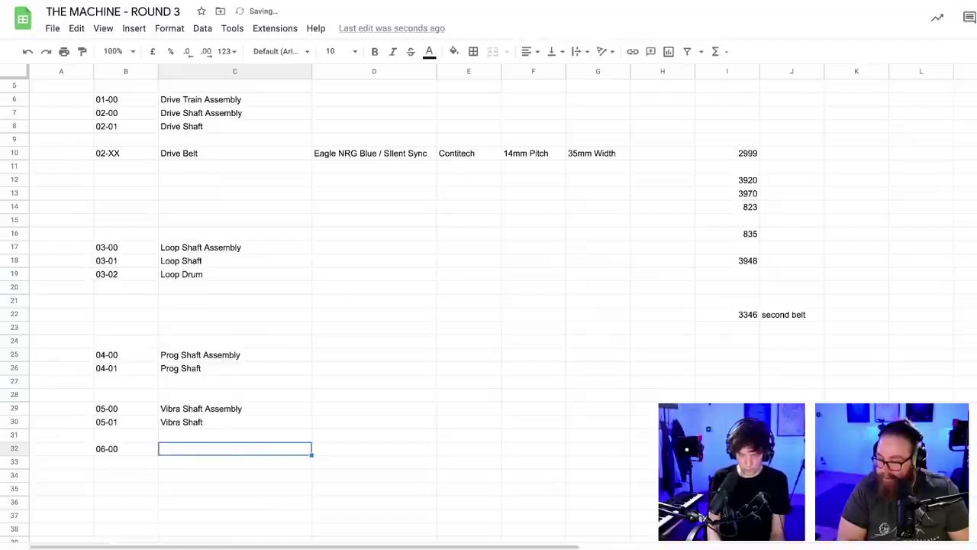
text(DR)
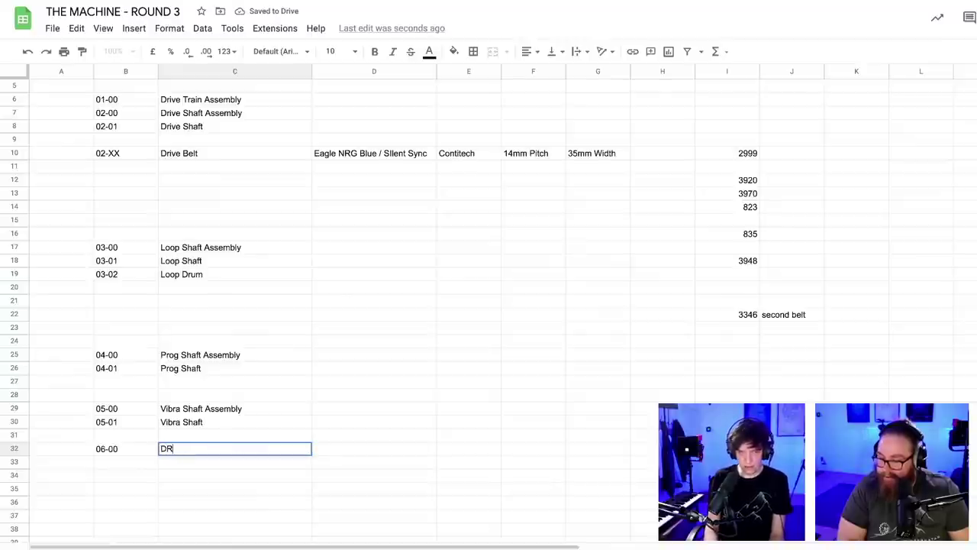
key(BackSpace)
text(rumkit Assembly)
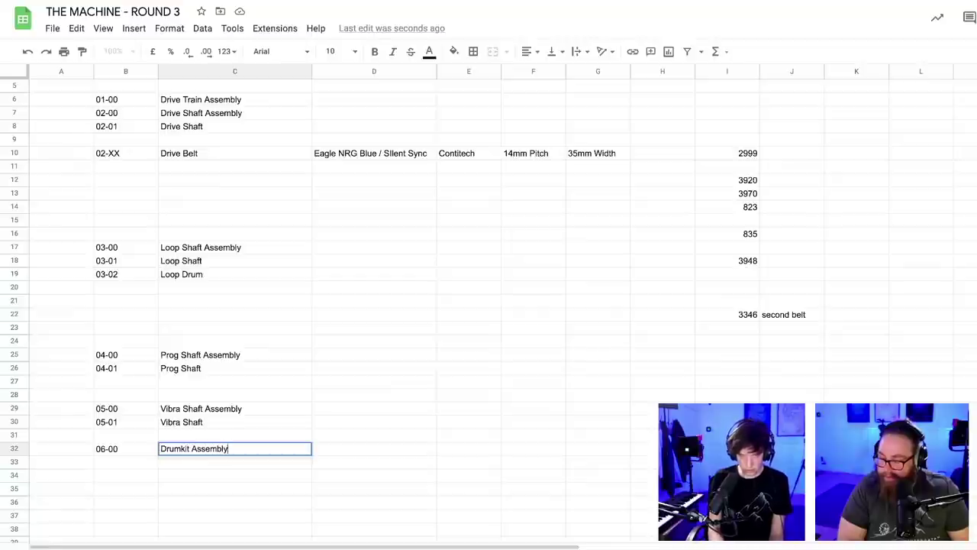
key(Return)
click(342, 454)
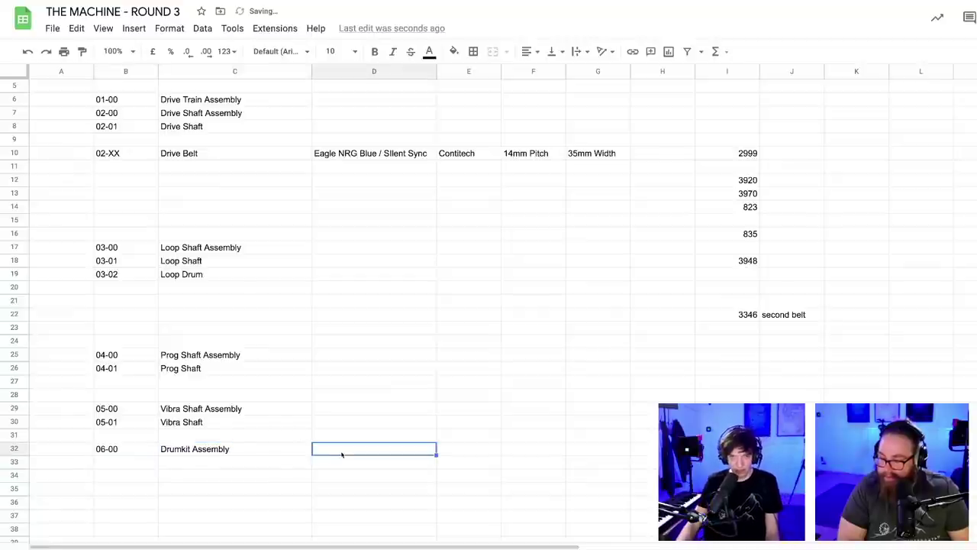
click(420, 463)
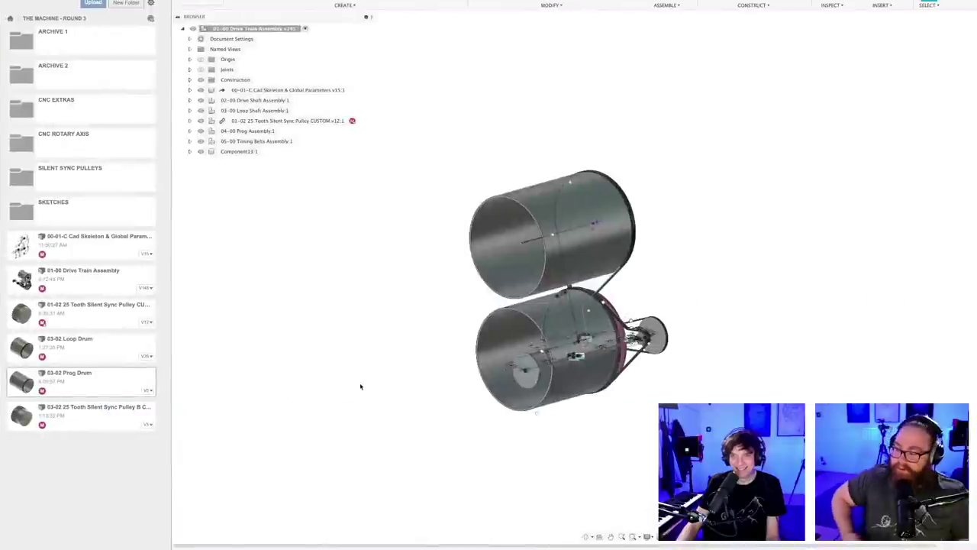
- Zoom out on the drive train, then zoom in on its drums
scroll(374, 387, down, 2)
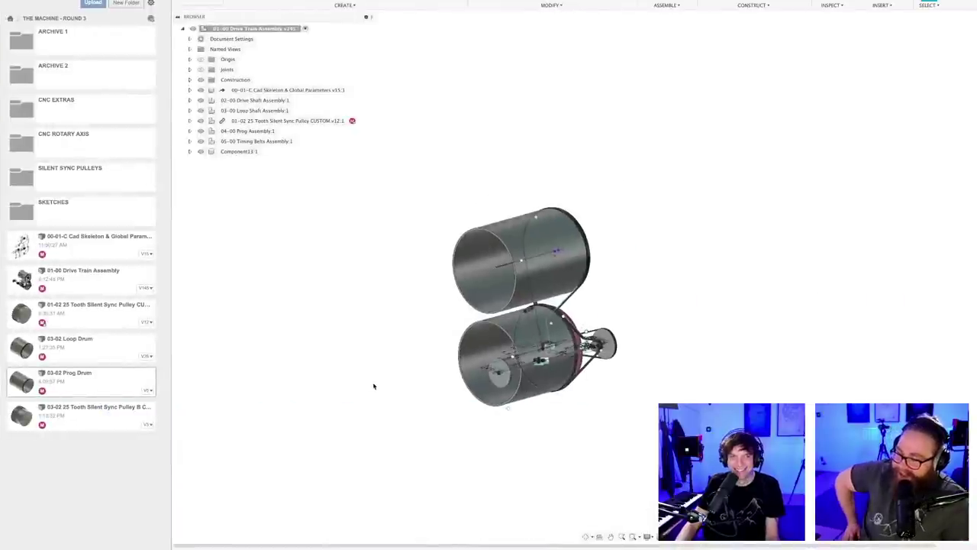
mouse_move(380, 388)
middle_down()
mouse_move(328, 371)
mouse_move(380, 388)
middle_up()
scroll(615, 404, up, 3)
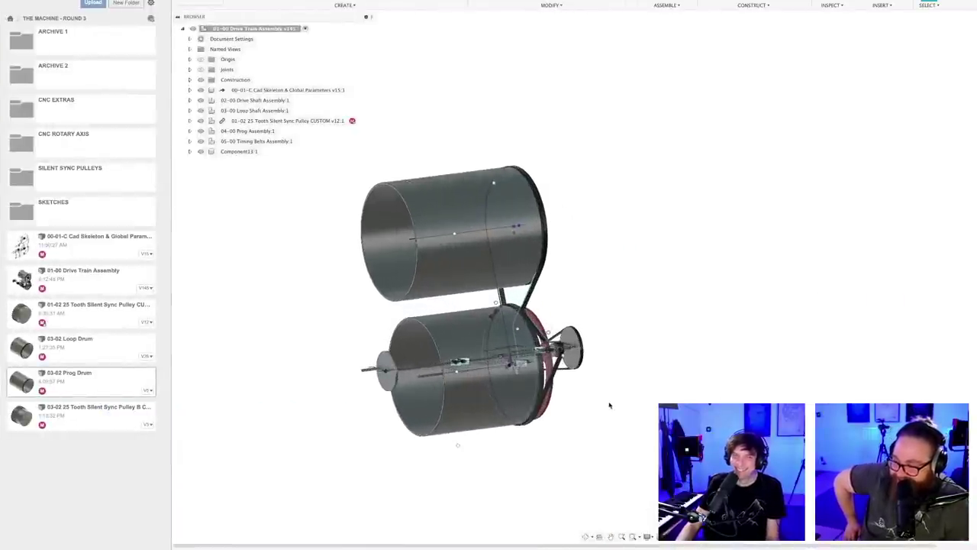
middle_drag(611, 404, 754, 423)
scroll(721, 396, up, 4)
scroll(772, 393, down, 2)
- Orbit the drums to top-down and side views, then switch to the 00-01-C Cad Skeleton design
shift+middle_drag(627, 516, 613, 439)
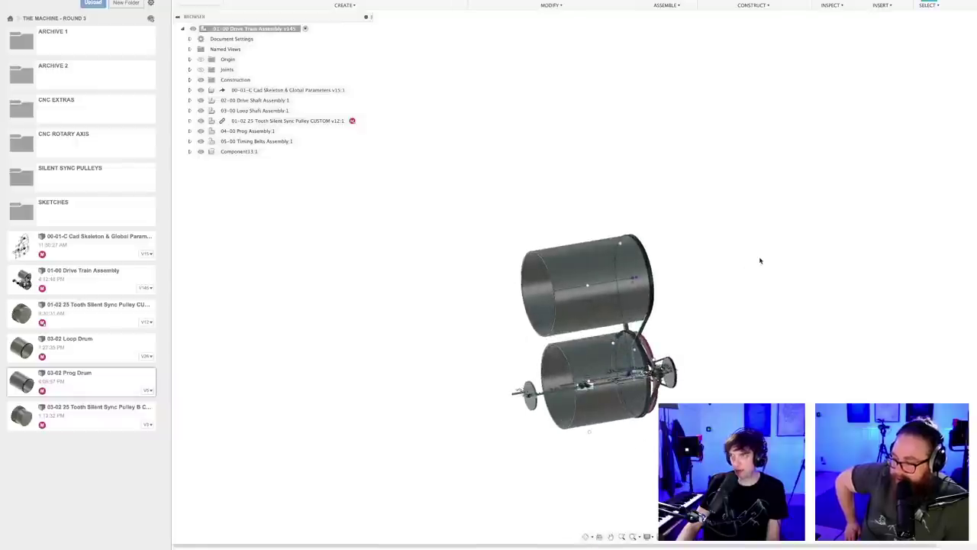
scroll(748, 220, down, 3)
shift+middle_drag(744, 232, 664, 211)
scroll(744, 235, down, 2)
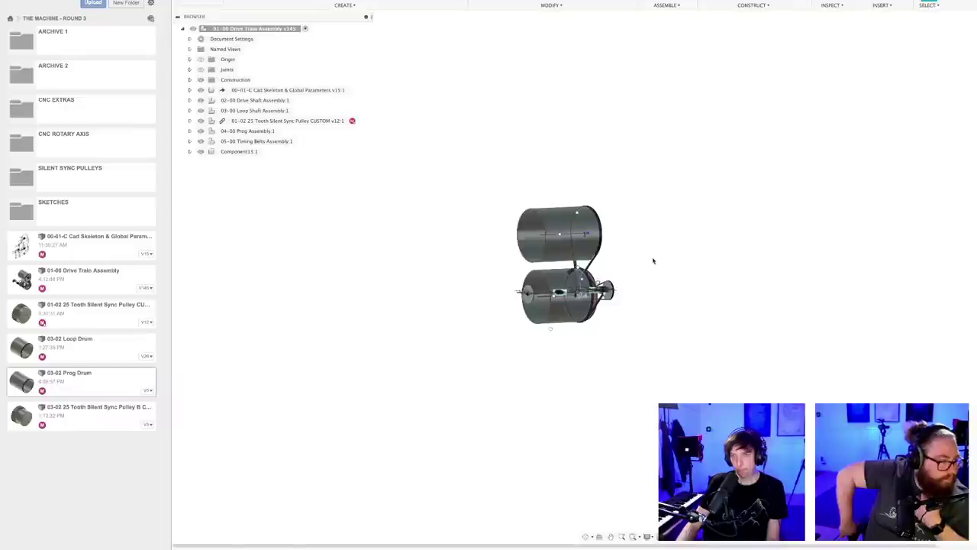
shift+middle_drag(652, 259, 600, 247)
scroll(645, 268, up, 3)
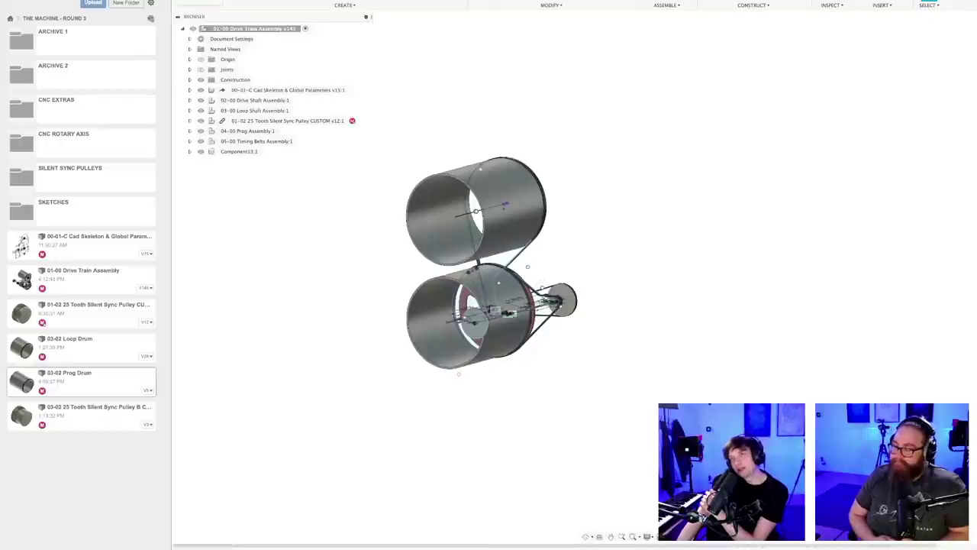
key(ctrl+Tab)
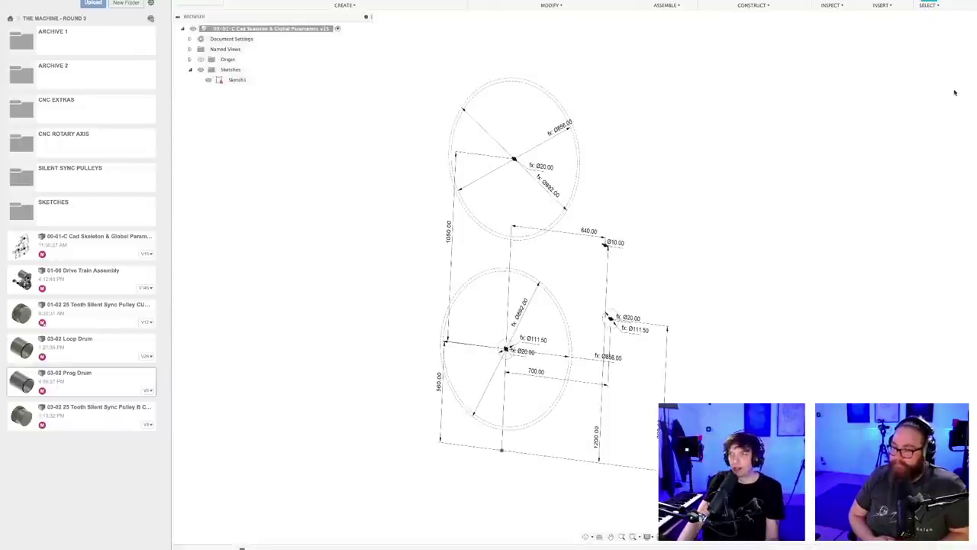
- Orient the skeleton sketch front-on and open Sketch1 for editing from the timeline
mouse_move(684, 200)
shift+middle_down()
mouse_move(649, 183)
mouse_move(679, 175)
mouse_move(674, 183)
shift+middle_up()
middle_drag(661, 222, 694, 223)
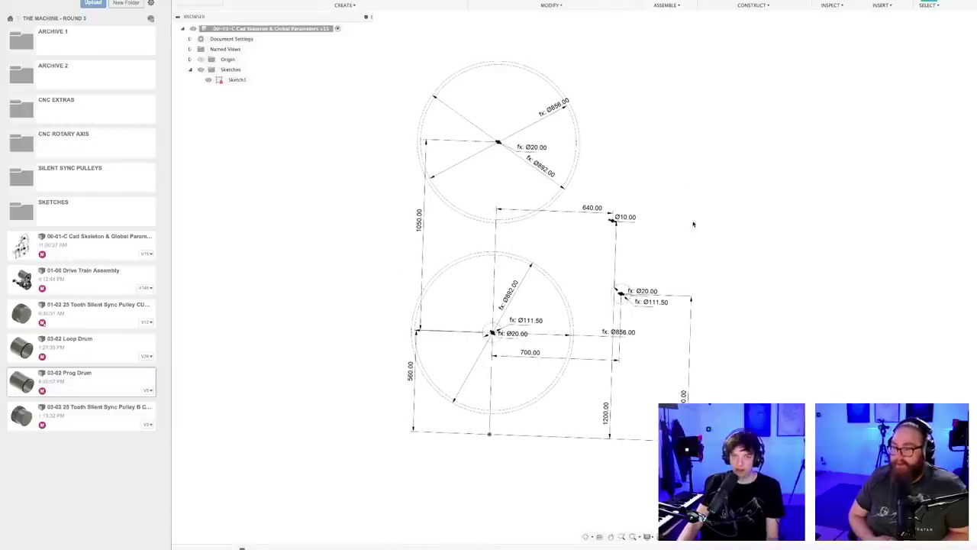
scroll(618, 344, up, 3)
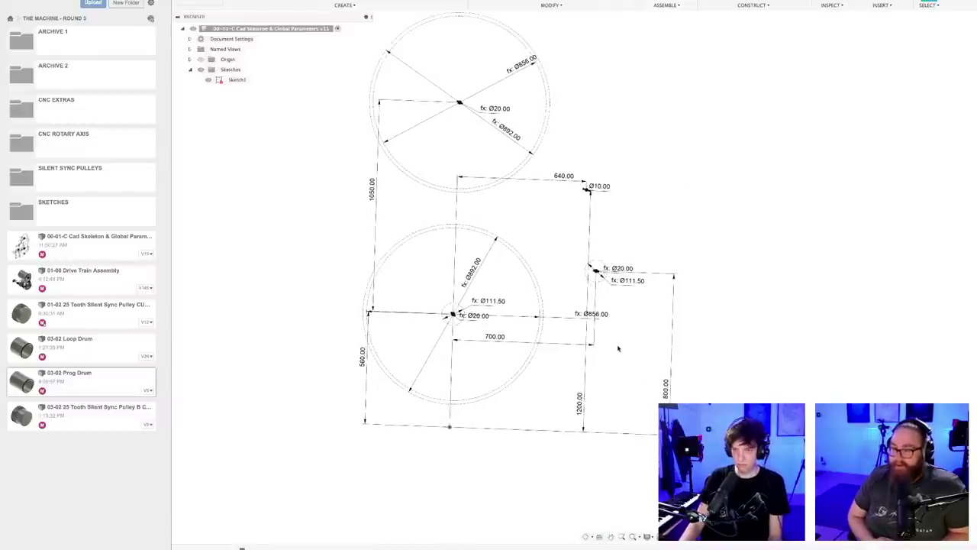
scroll(630, 304, down, 4)
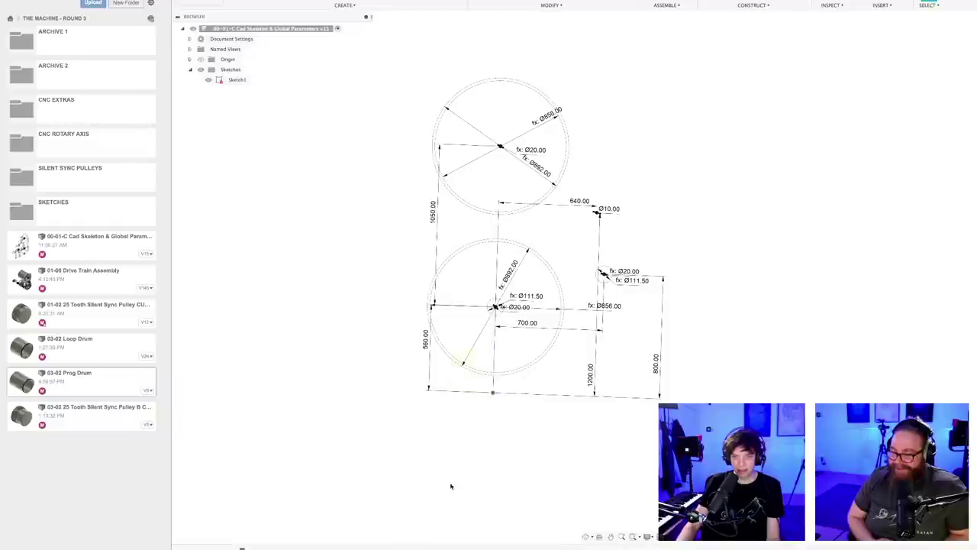
double_click(238, 548)
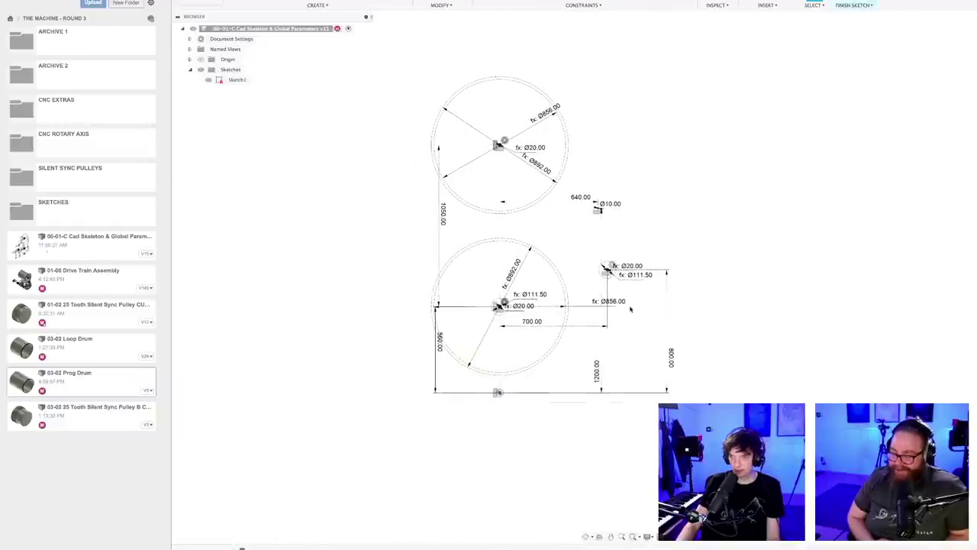
- Reposition the sketch and orbit the blocking model to a side view
scroll(625, 309, up, 4)
middle_drag(624, 313, 585, 358)
scroll(585, 358, up, 1)
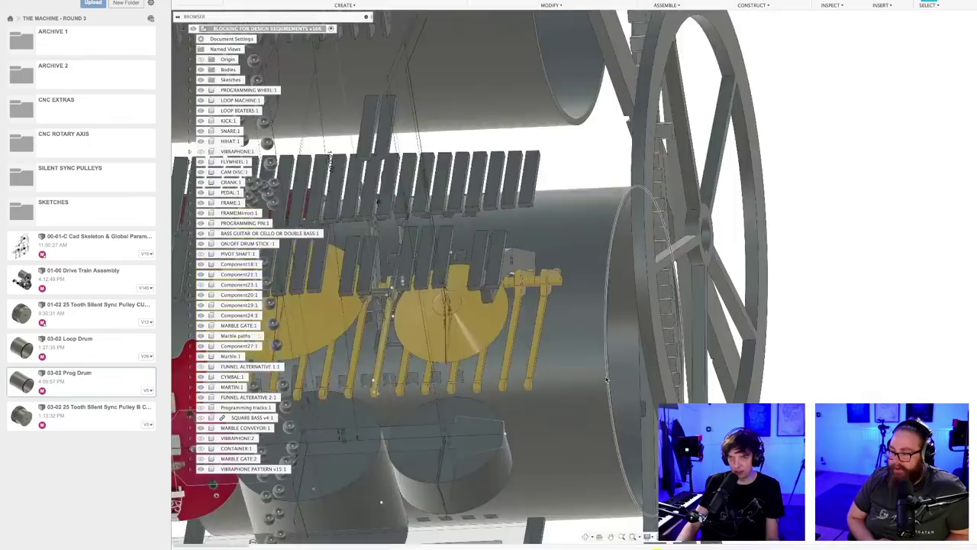
scroll(607, 380, down, 5)
middle_drag(520, 382, 710, 353)
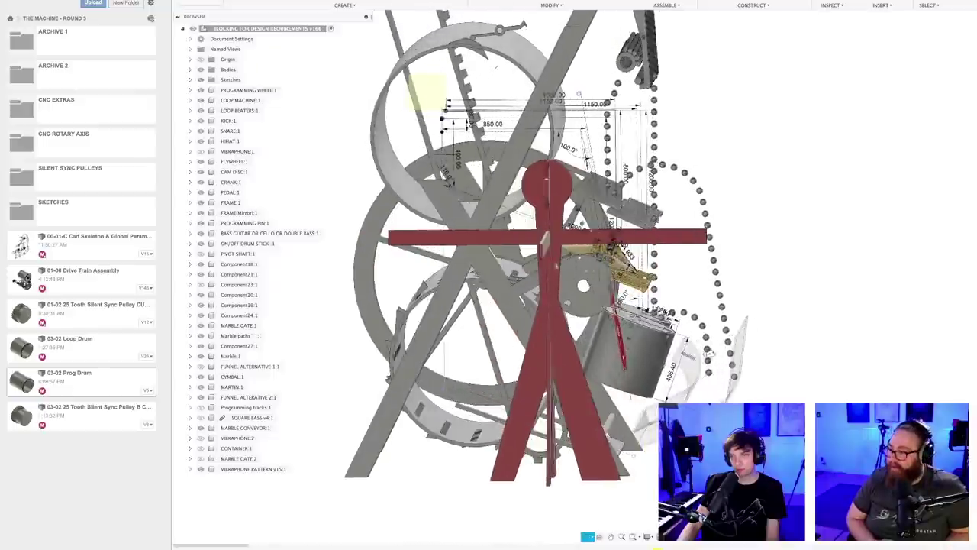
shift+middle_drag(703, 354, 629, 370)
scroll(675, 359, up, 2)
scroll(645, 365, down, 3)
- Orbit the blocking model to an oblique view and shift the skeleton sketch right
scroll(644, 365, down, 4)
scroll(634, 370, up, 3)
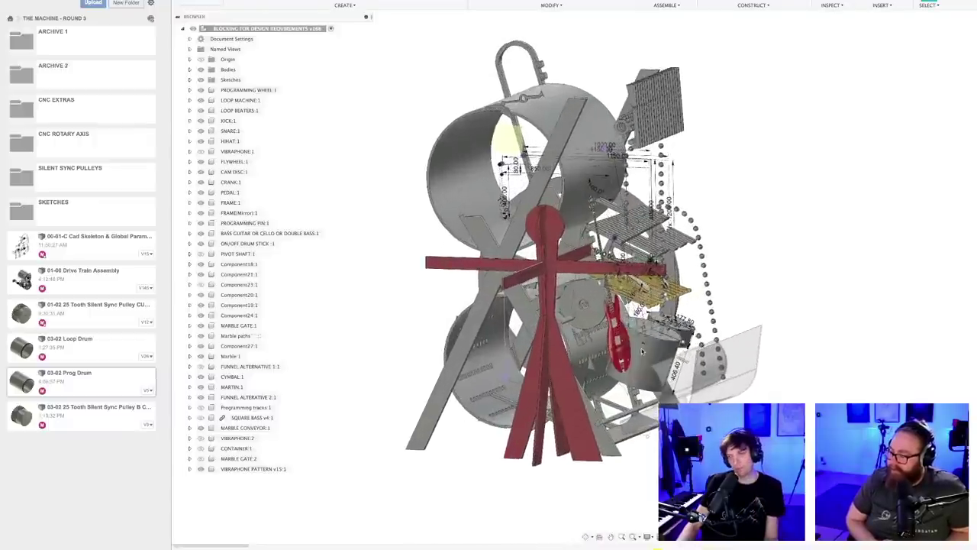
scroll(636, 369, up, 4)
mouse_move(636, 369)
shift+middle_down()
mouse_move(658, 368)
mouse_move(648, 371)
shift+middle_up()
scroll(658, 368, down, 5)
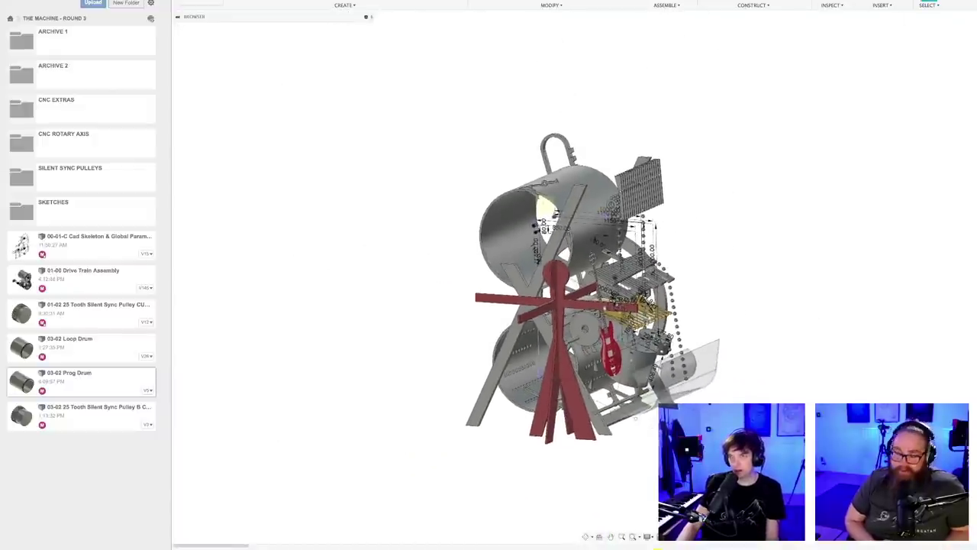
scroll(617, 328, down, 1)
middle_drag(617, 328, 703, 337)
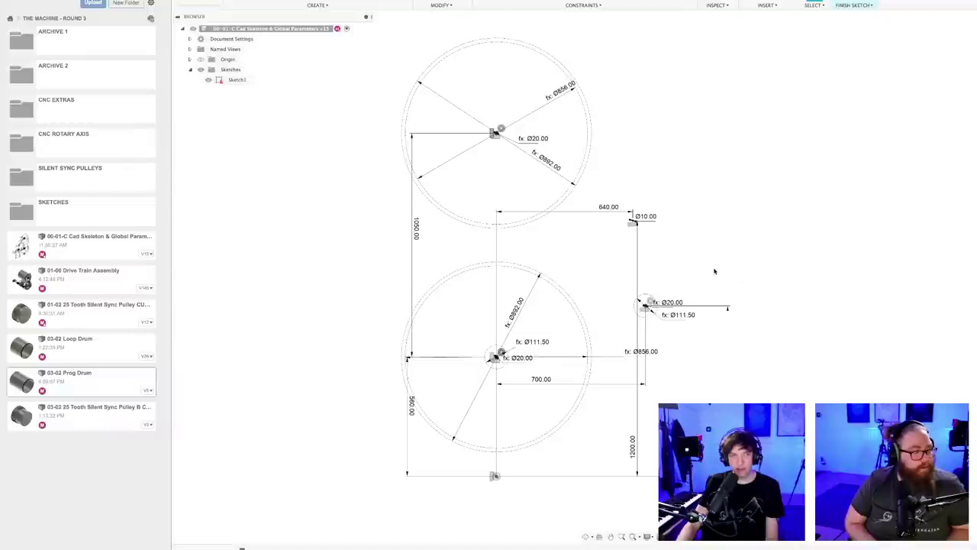
- Save a new version of the skeleton design
key(ctrl+s)
key(Return)
middle_drag(703, 269, 631, 275)
scroll(614, 377, up, 2)
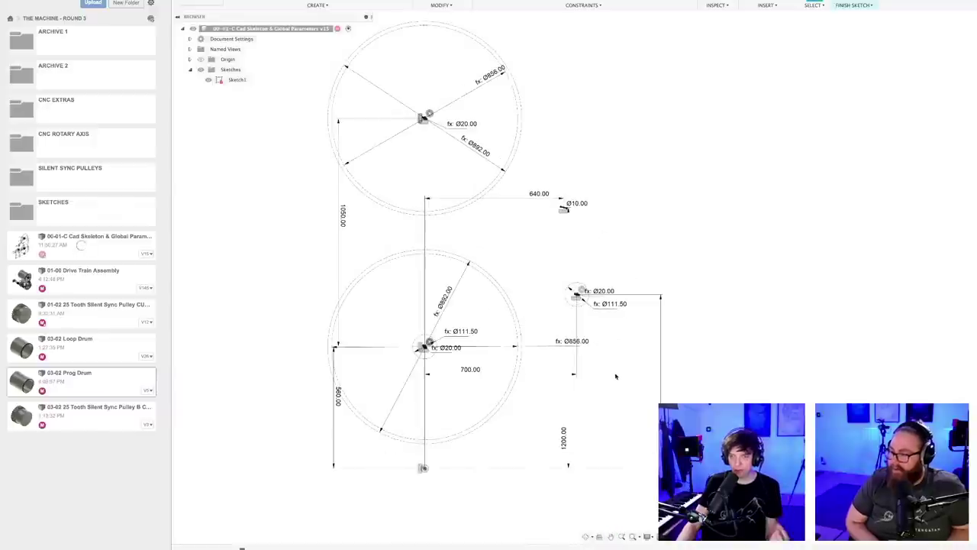
scroll(615, 328, up, 1)
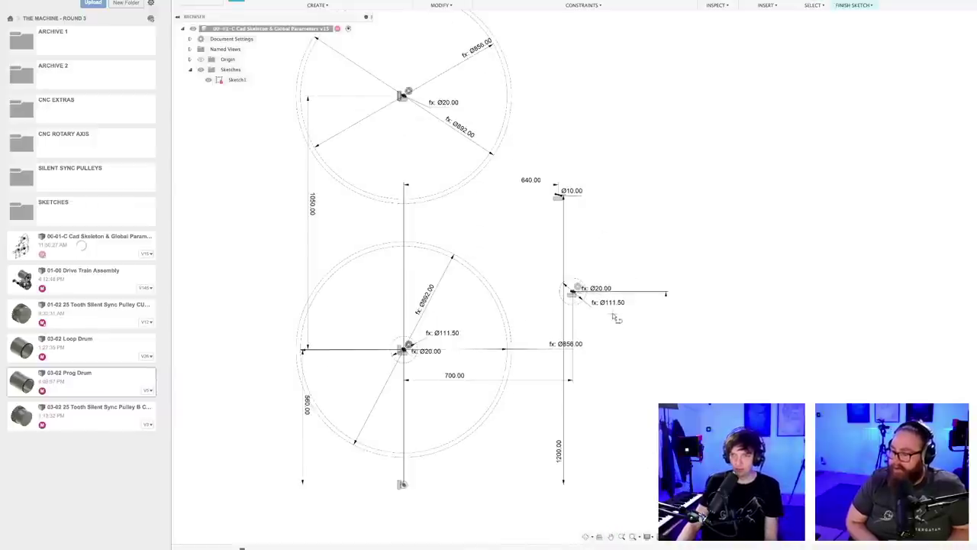
- Draw a closed tilted rectangle below the small pulley, then switch to BLOCKING FOR DESIGN REQUIREMENTS
click(647, 325)
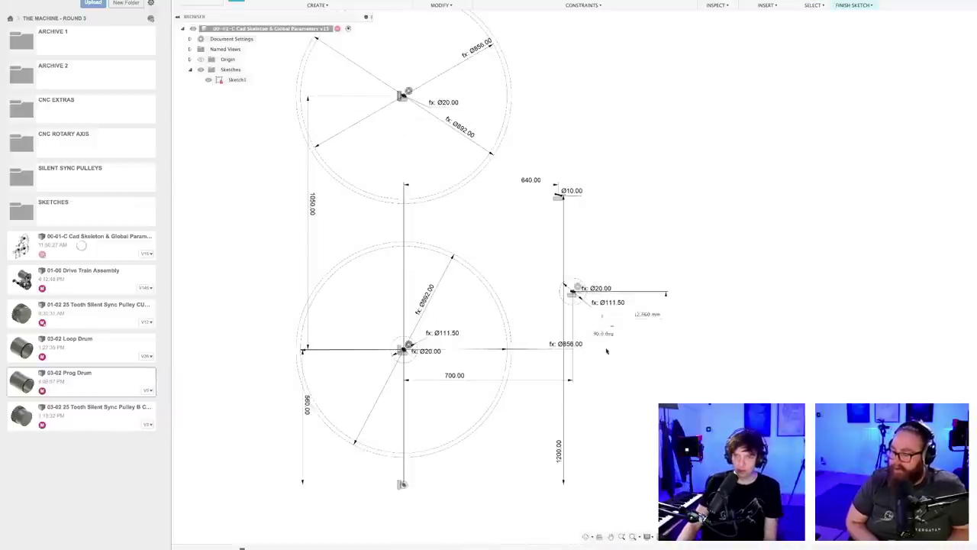
click(573, 433)
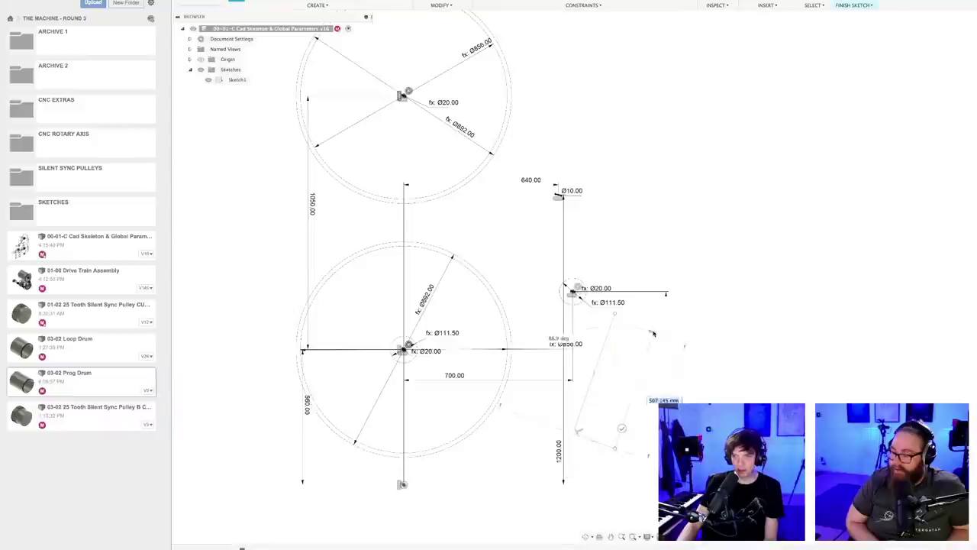
click(659, 326)
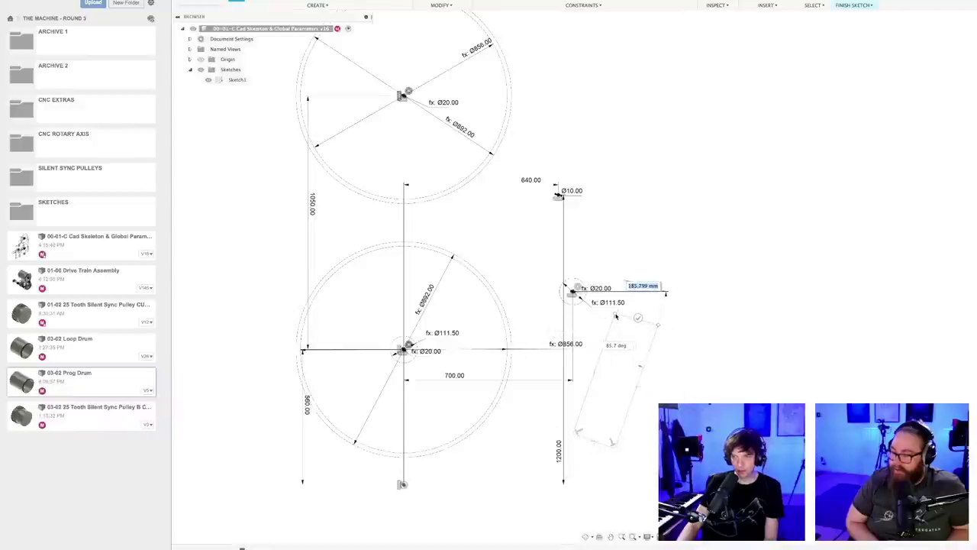
click(616, 314)
middle_drag(705, 337, 703, 287)
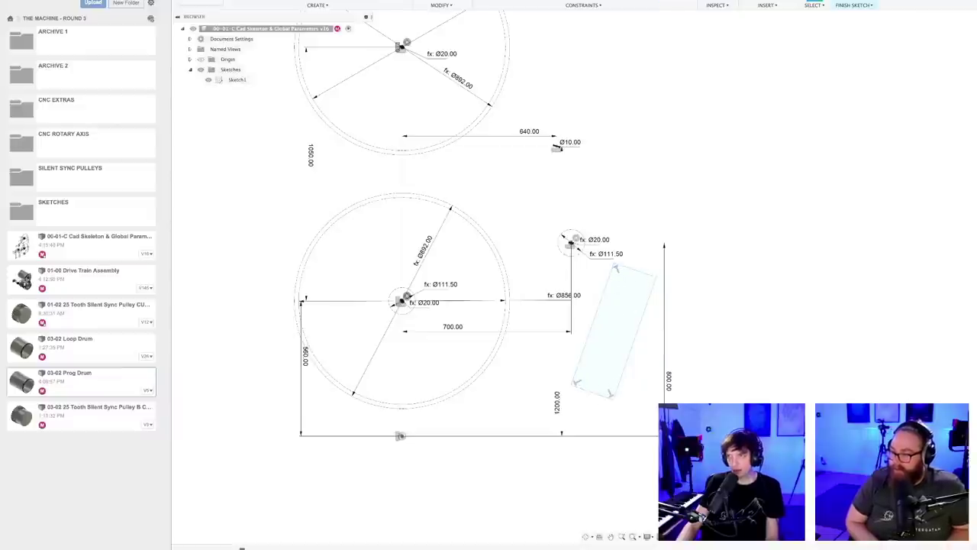
click(489, 2)
scroll(647, 336, up, 8)
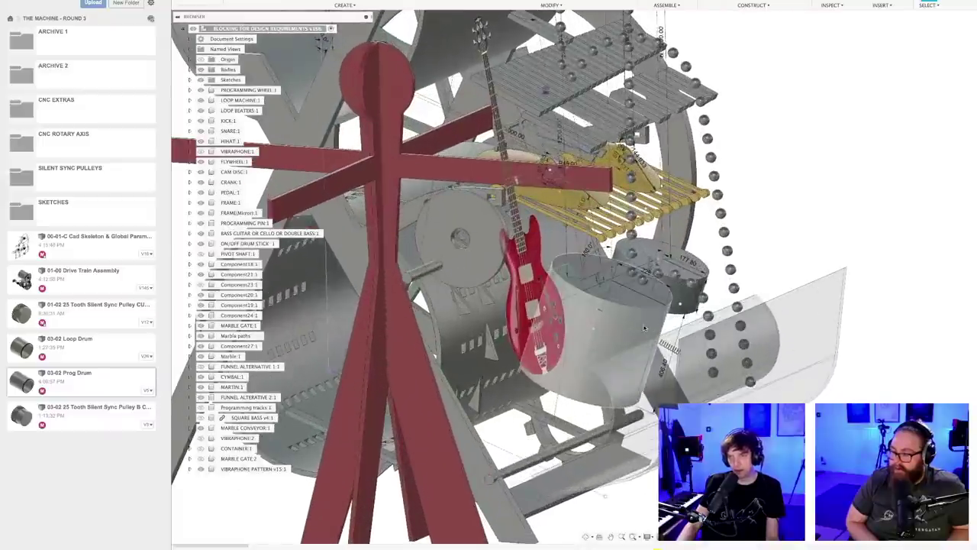
- Orbit the assembly to view the guitar and drum models
shift+middle_drag(644, 328, 658, 329)
scroll(656, 326, up, 6)
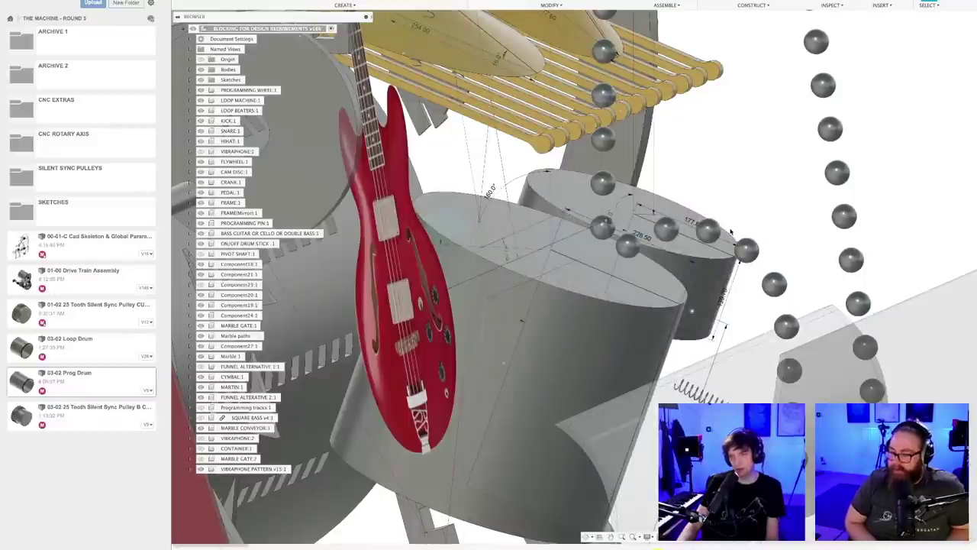
scroll(730, 232, down, 3)
shift+middle_drag(731, 232, 731, 231)
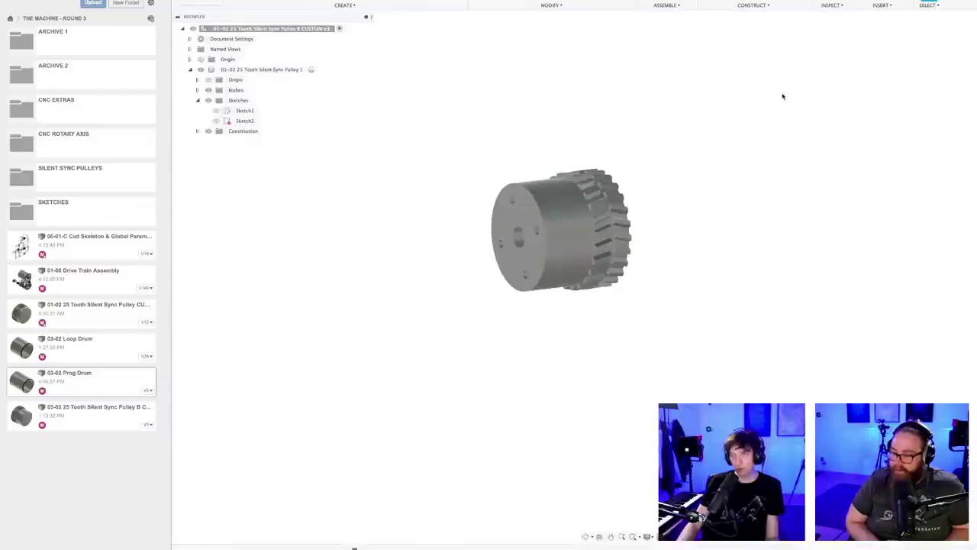
- Switch to the 03-02 Prog Drum design, then back to 00-01-C Cad Skeleton & Global Parameters
click(933, 2)
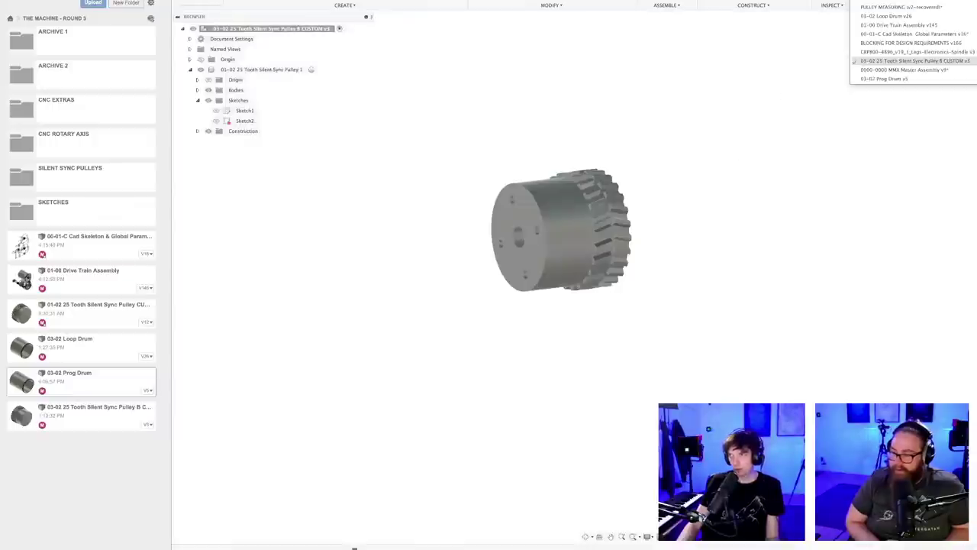
click(906, 79)
click(933, 2)
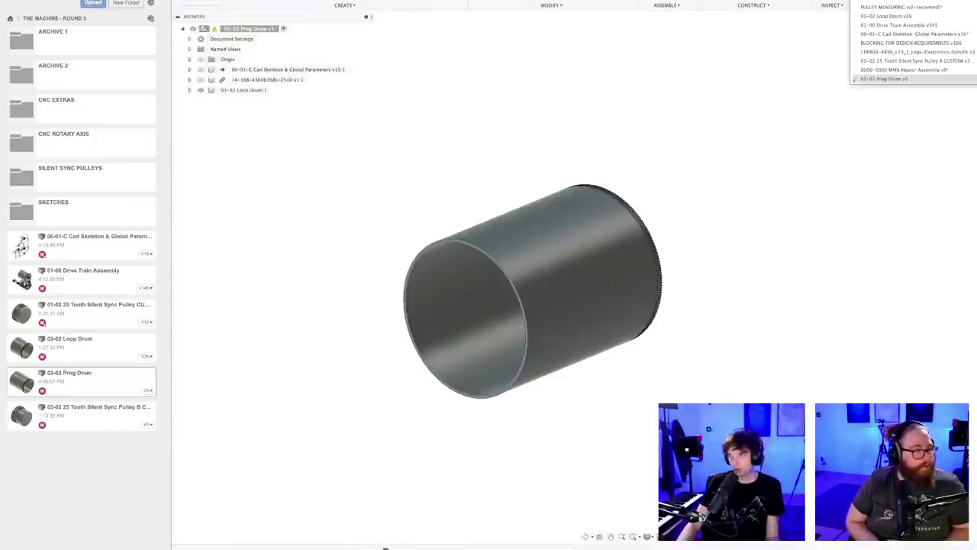
click(888, 33)
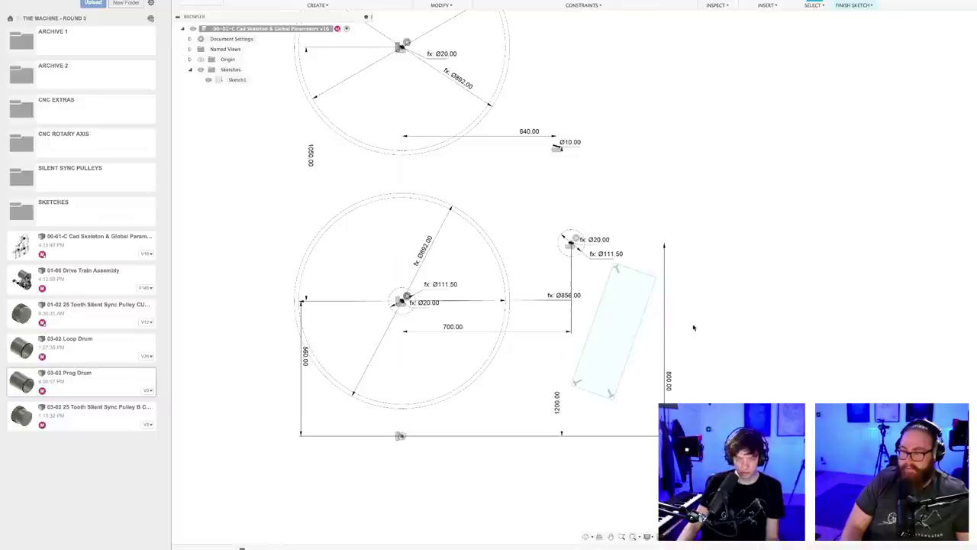
- Dimension the tilted rectangle's width as 228.50 and its length as 406
scroll(693, 328, up, 2)
click(630, 263)
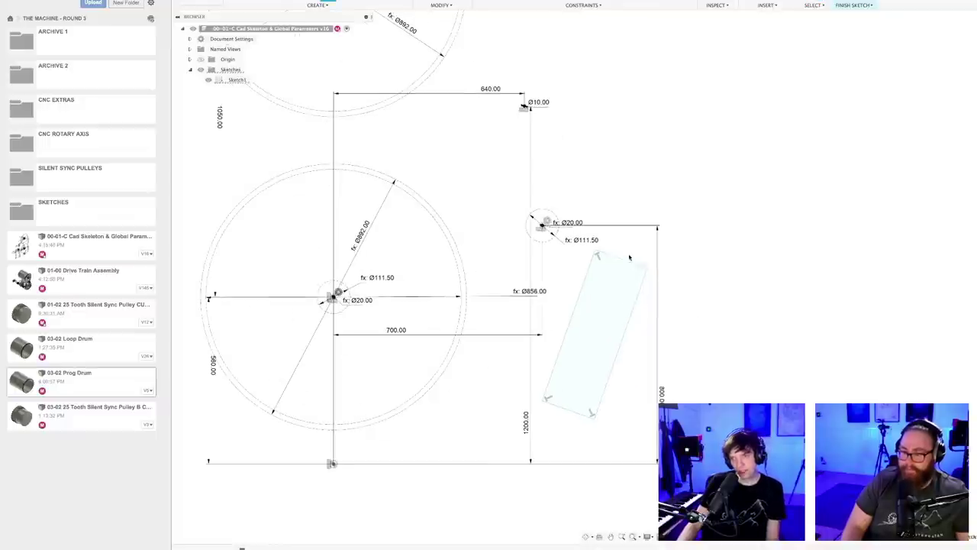
click(629, 257)
text(22.6)
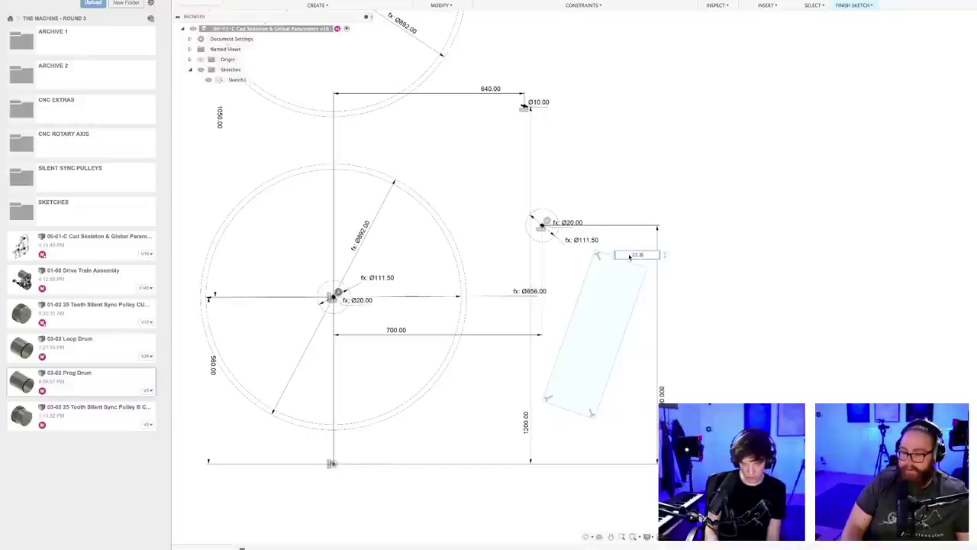
text(.5)
click(639, 254)
key(BackSpace)
key(BackSpace)
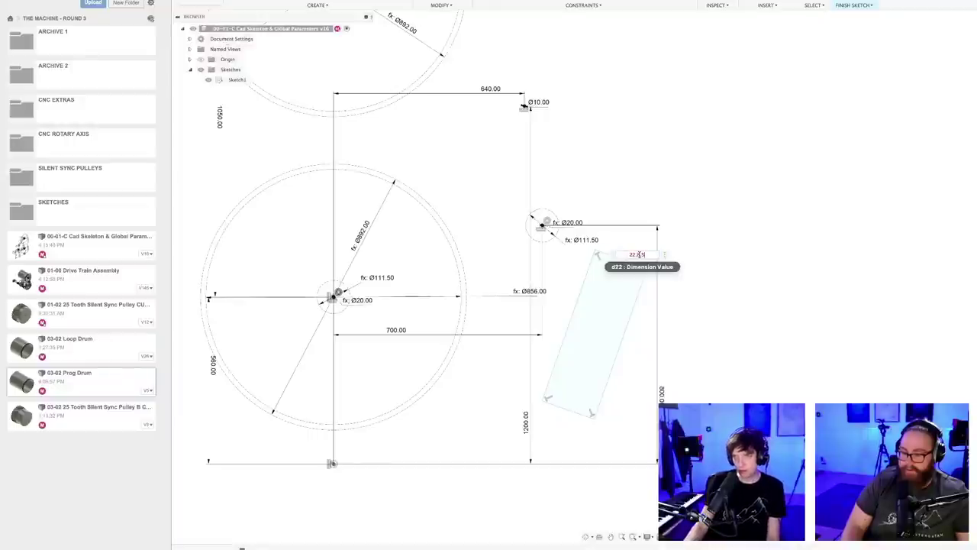
key(Return)
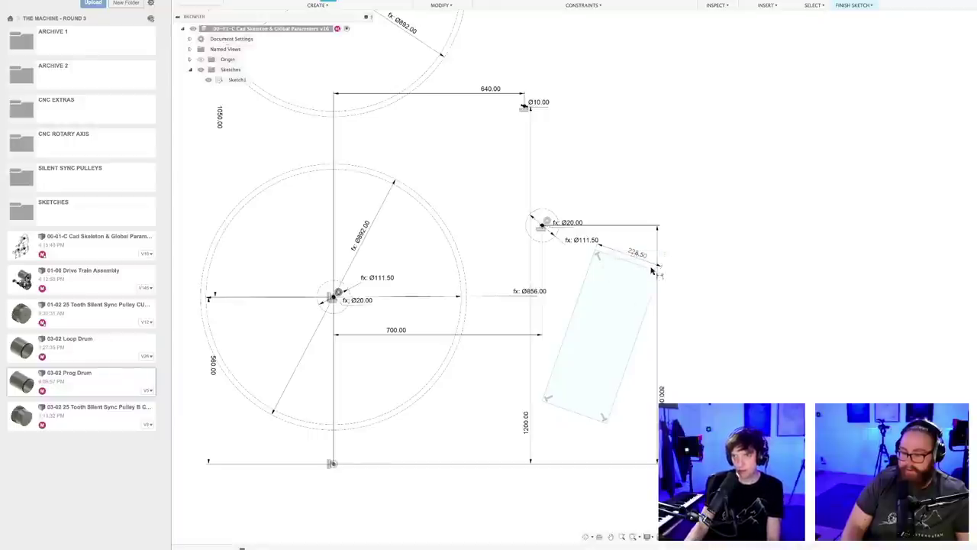
click(629, 363)
click(633, 365)
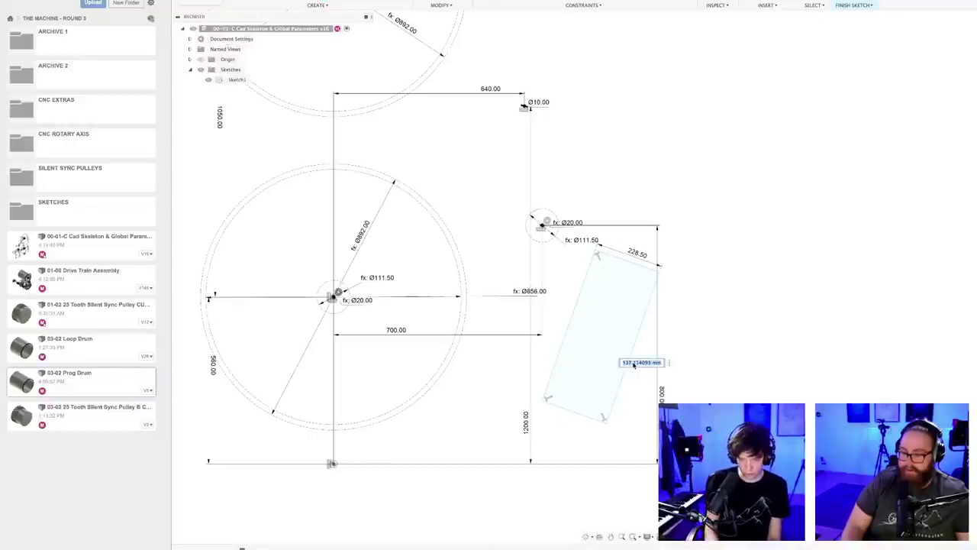
text(406)
key(Return)
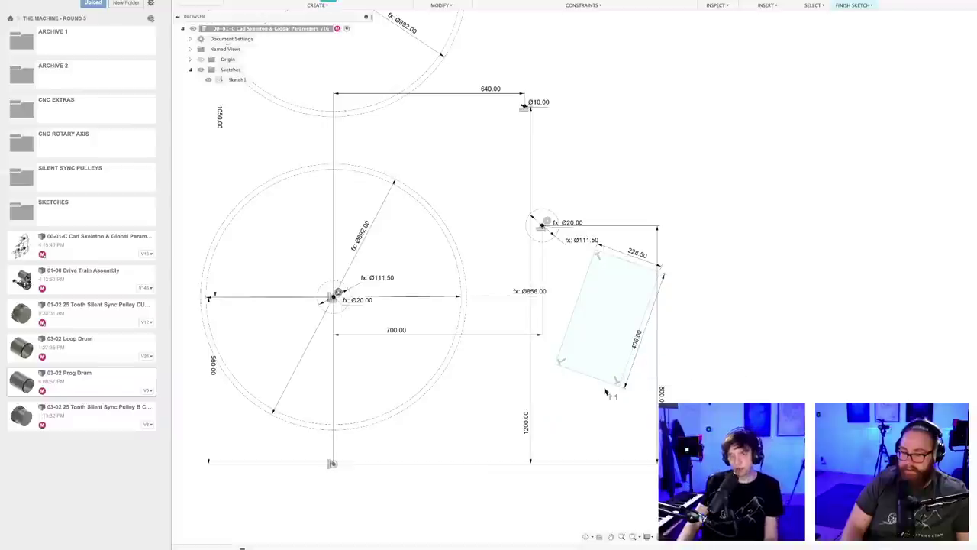
- Draw a short line upward from the rectangle's bottom-left corner
scroll(605, 393, down, 3)
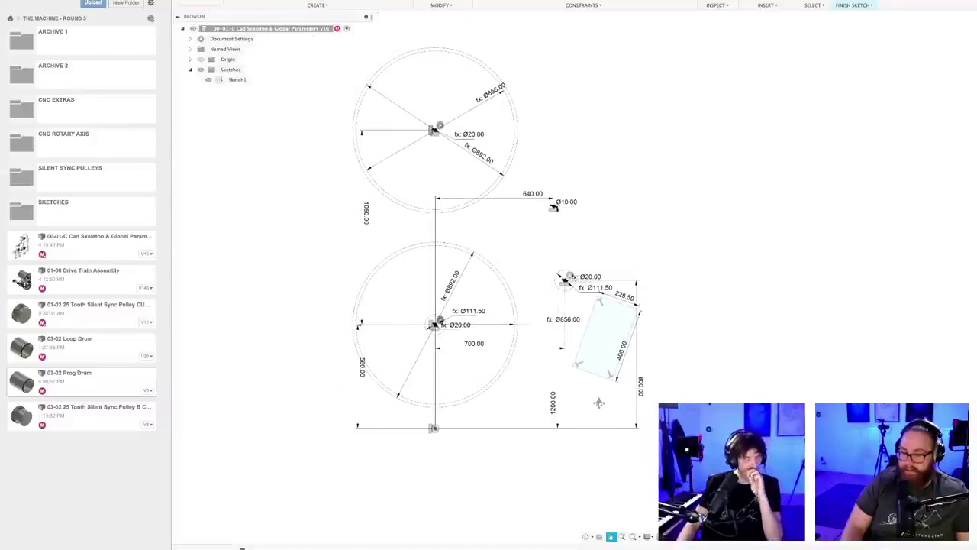
scroll(611, 382, up, 3)
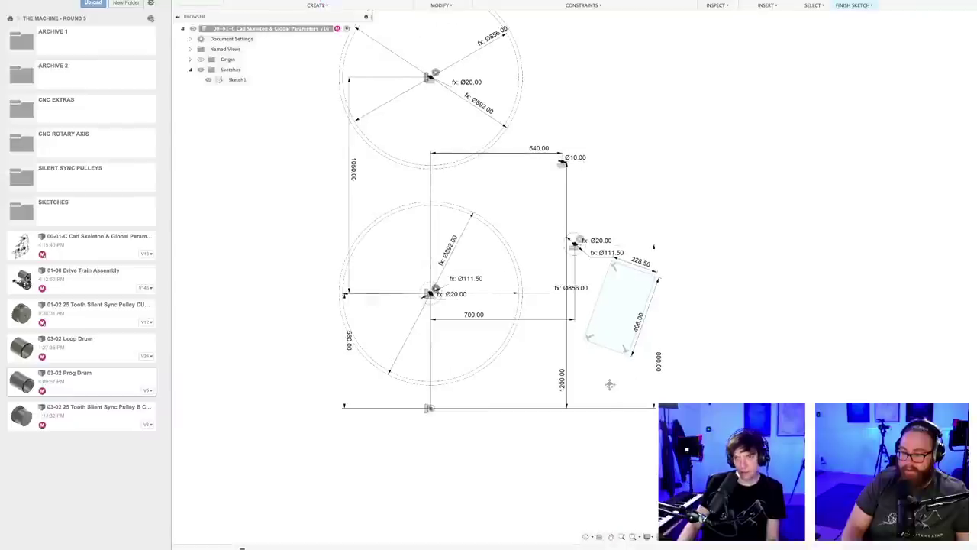
middle_drag(610, 385, 607, 399)
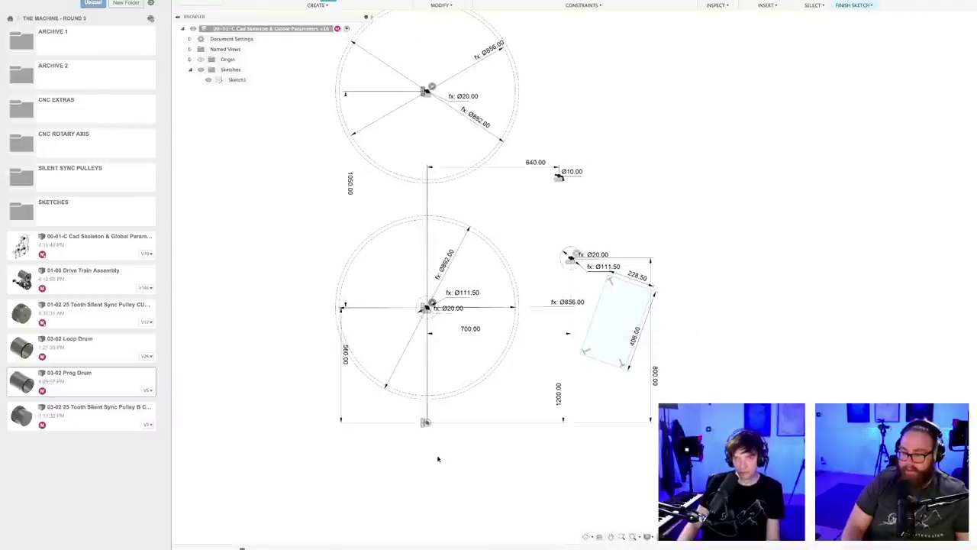
scroll(440, 460, up, 3)
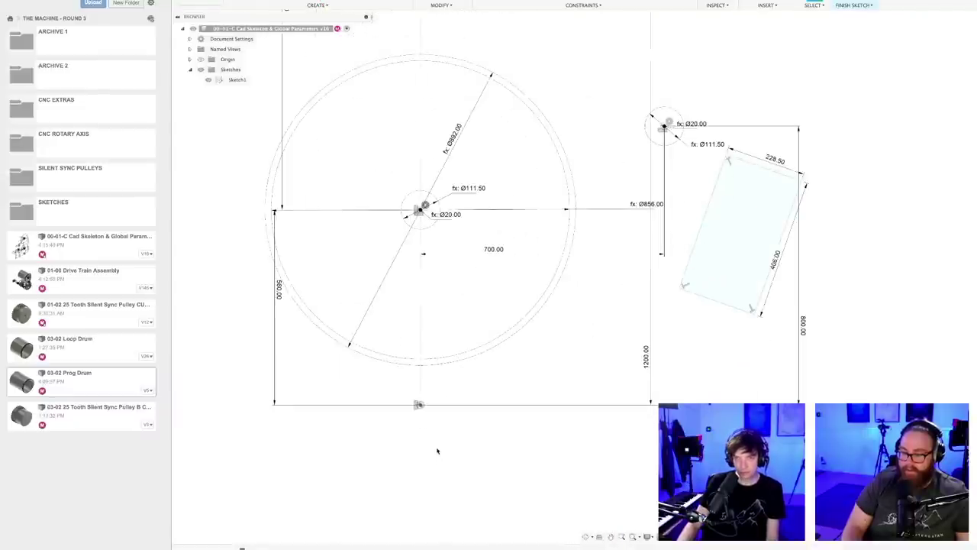
click(418, 405)
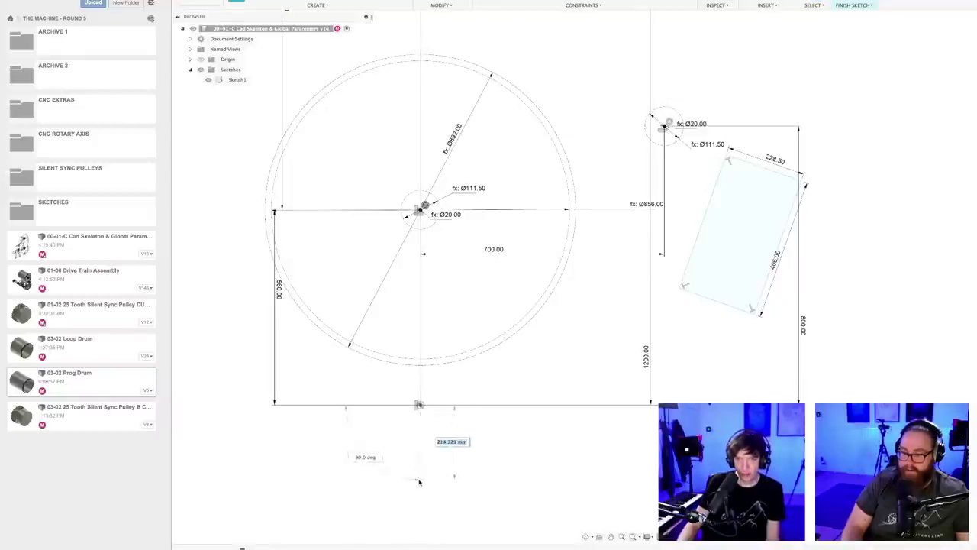
key(Escape)
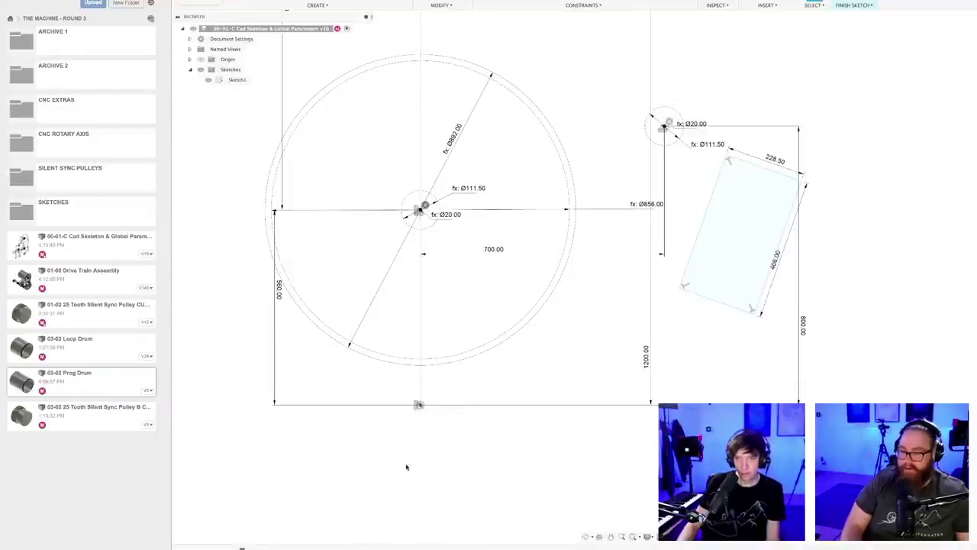
scroll(731, 325, up, 4)
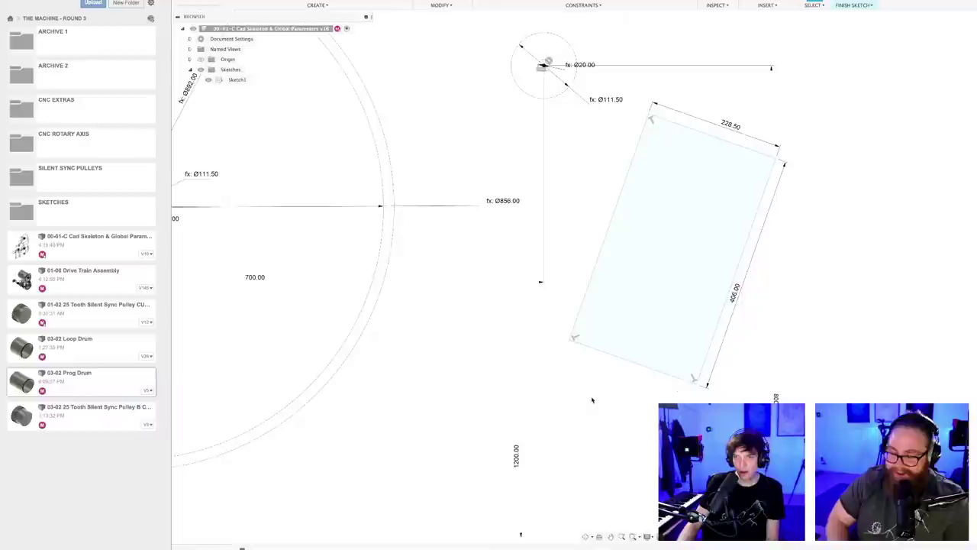
click(572, 338)
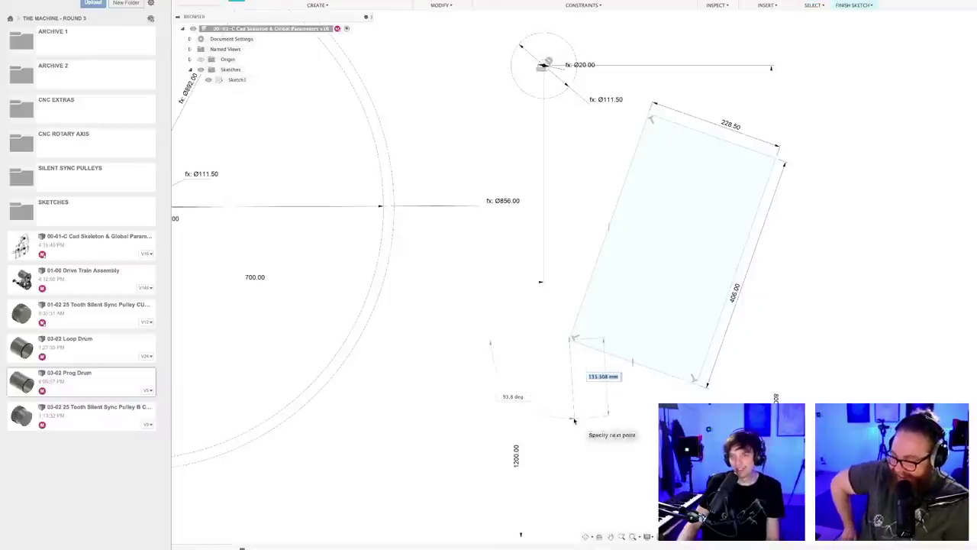
click(571, 283)
scroll(570, 327, up, 2)
middle_drag(593, 275, 571, 371)
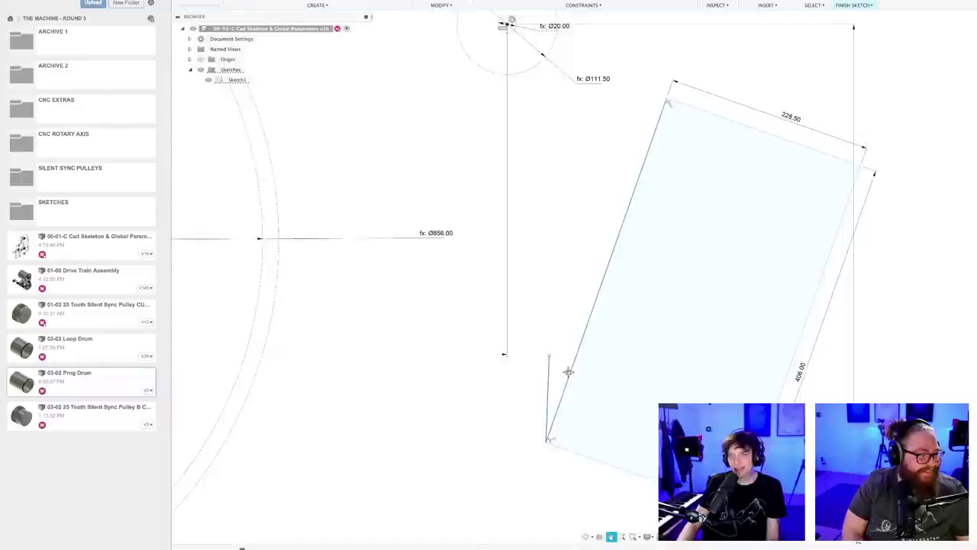
scroll(572, 371, up, 3)
scroll(572, 371, down, 3)
key(Escape)
- Constrain the new short line to be vertical
scroll(590, 391, down, 2)
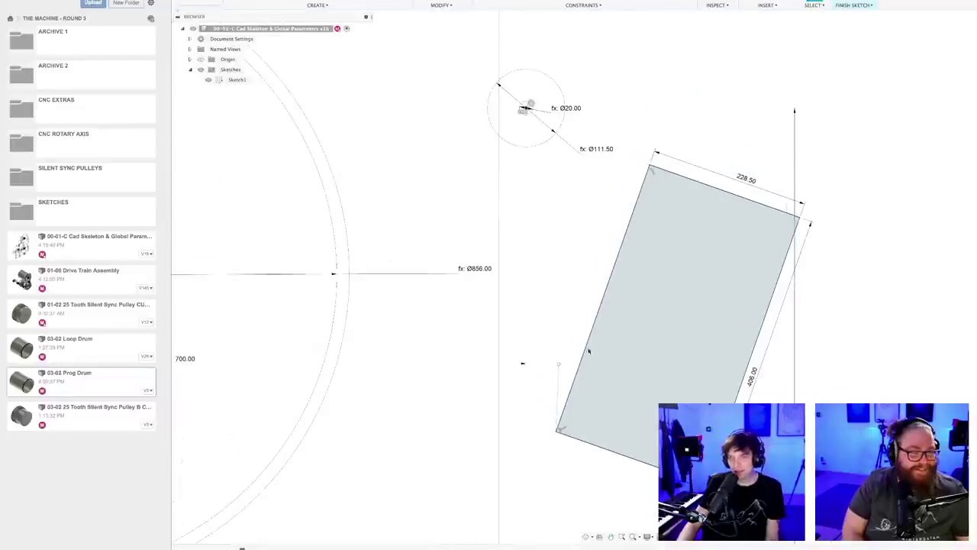
middle_drag(562, 297, 547, 271)
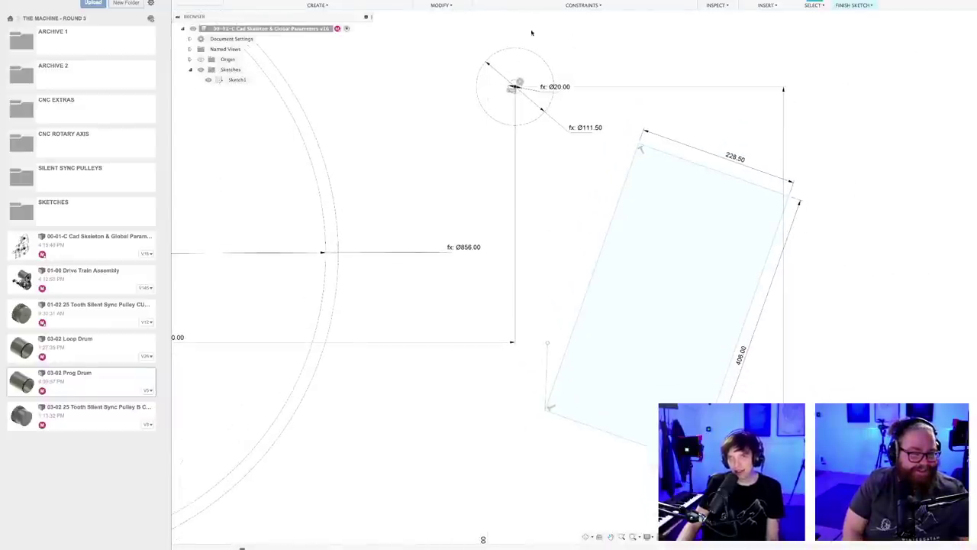
click(485, 2)
click(547, 375)
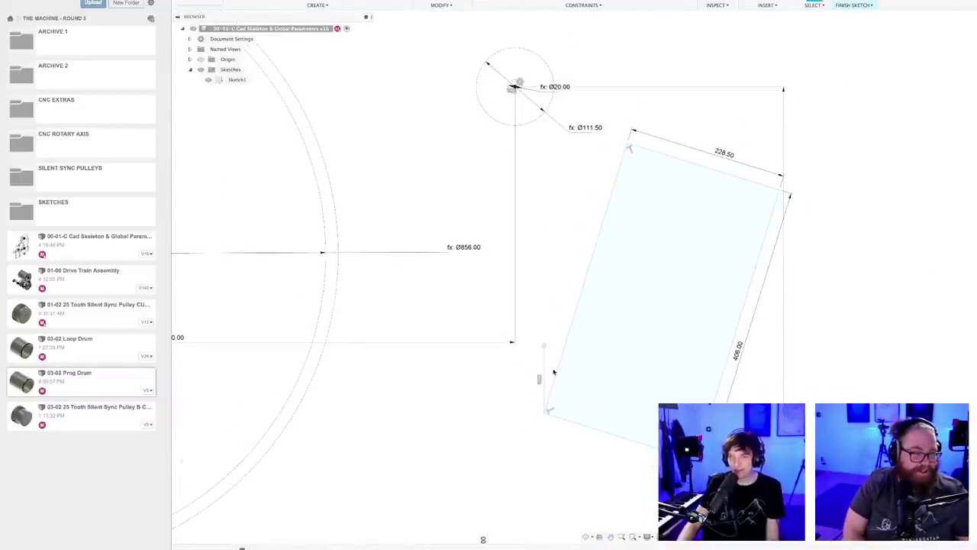
scroll(552, 368, up, 2)
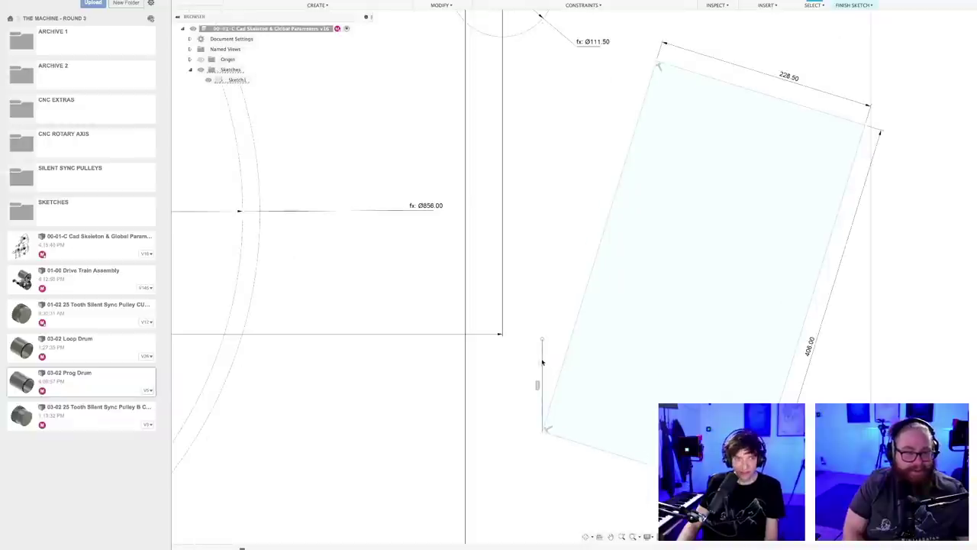
scroll(545, 357, down, 3)
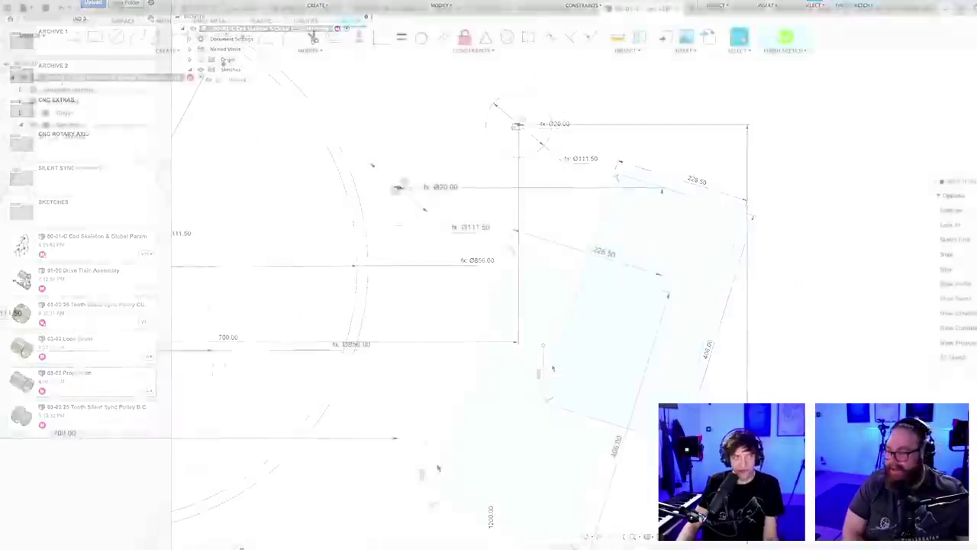
scroll(418, 371, down, 3)
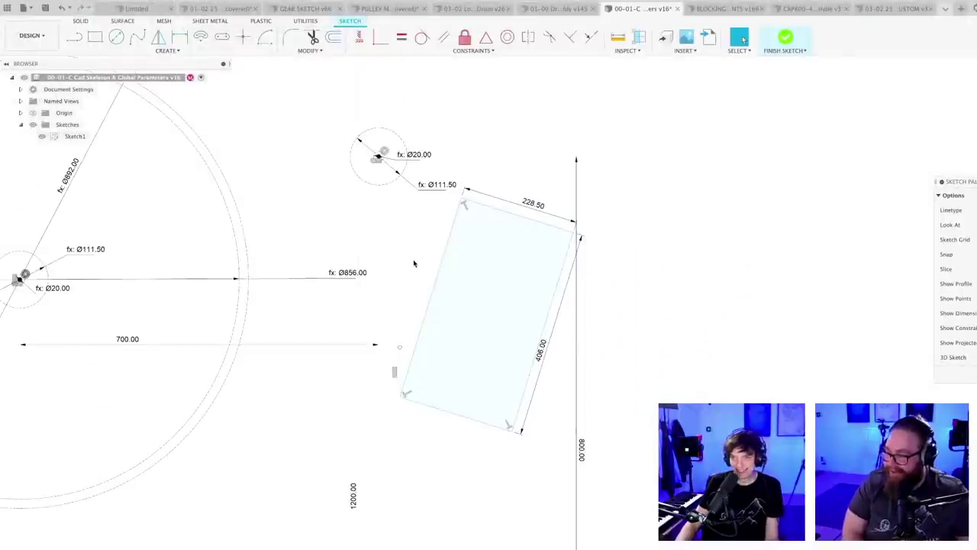
scroll(401, 336, up, 2)
- Dimension the rectangle's left edge at a 20° tilt from the vertical reference line
key(d)
click(397, 386)
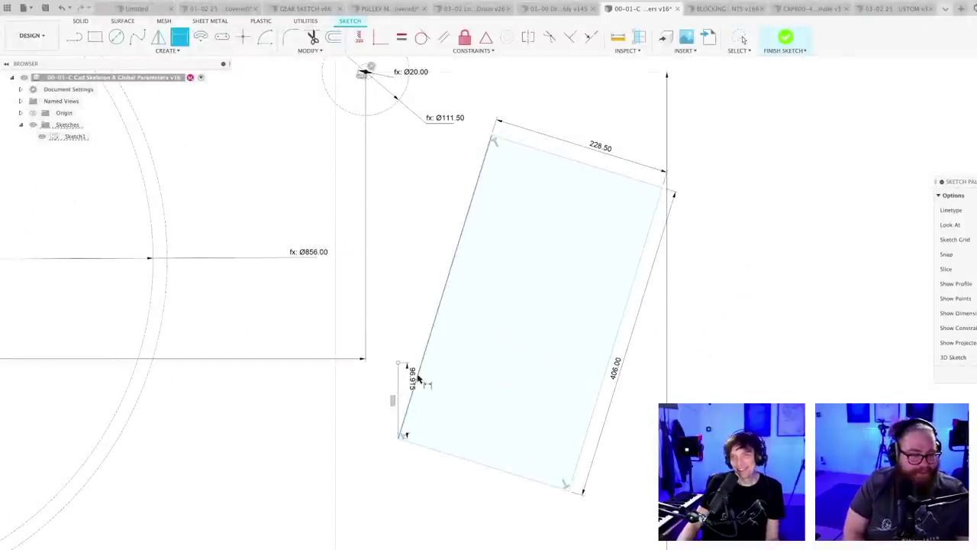
click(423, 354)
click(422, 318)
text(20)
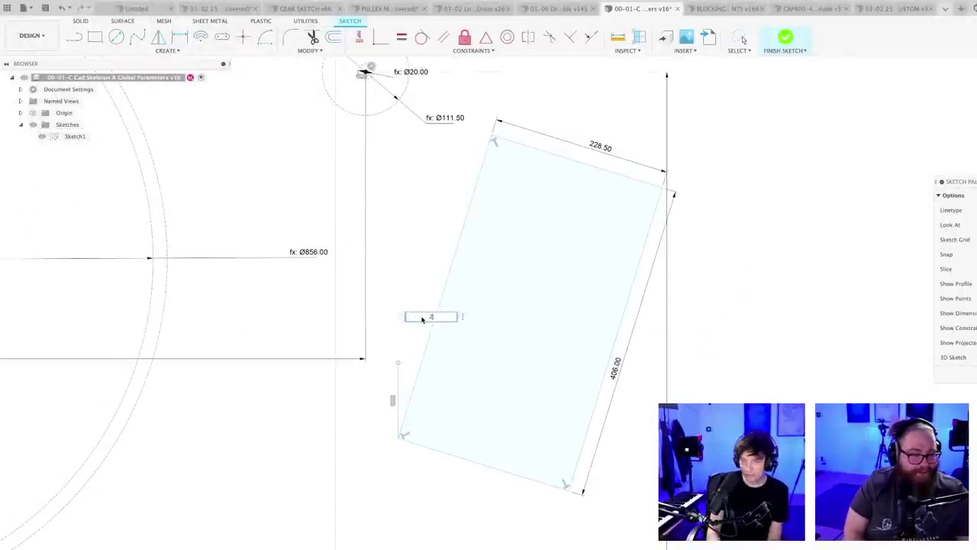
key(Return)
scroll(431, 319, down, 3)
scroll(454, 456, down, 3)
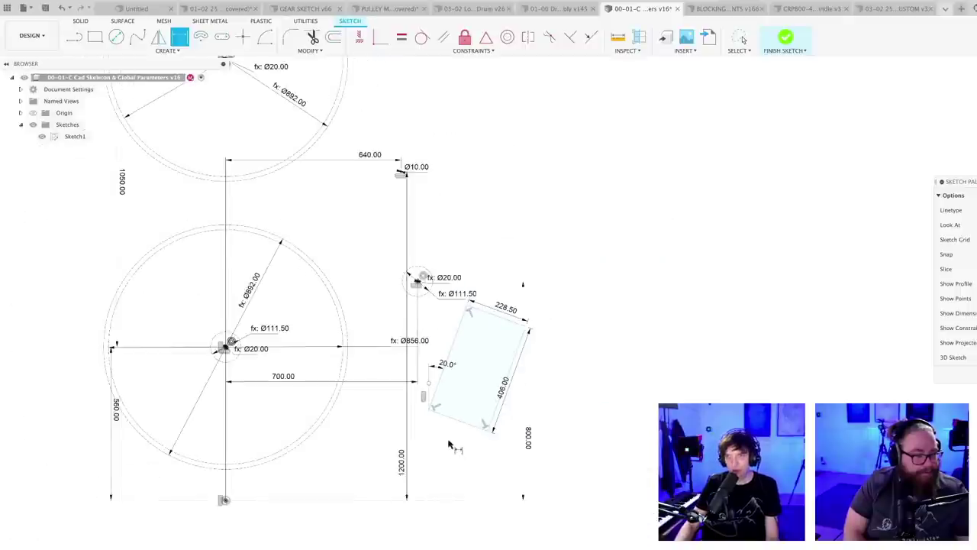
mouse_move(451, 443)
middle_down()
mouse_move(448, 467)
mouse_move(463, 434)
middle_up()
- Dimension the rectangle's upper corner 600 above the bottom reference point
key(Escape)
scroll(447, 468, up, 1)
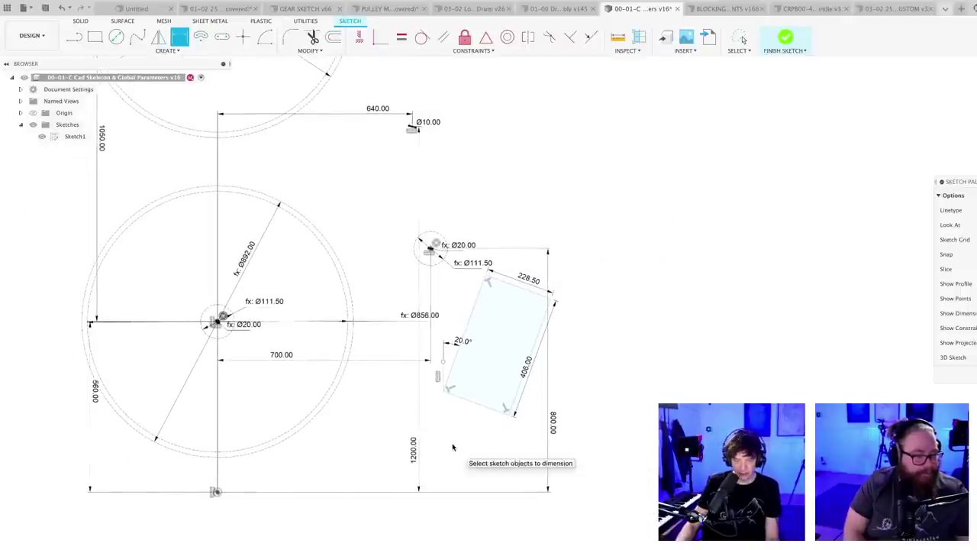
click(216, 493)
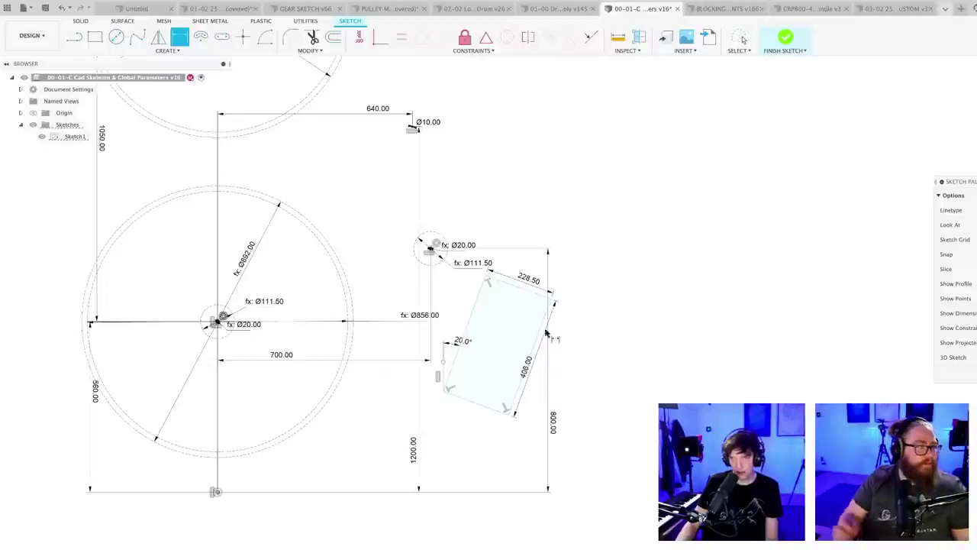
click(486, 279)
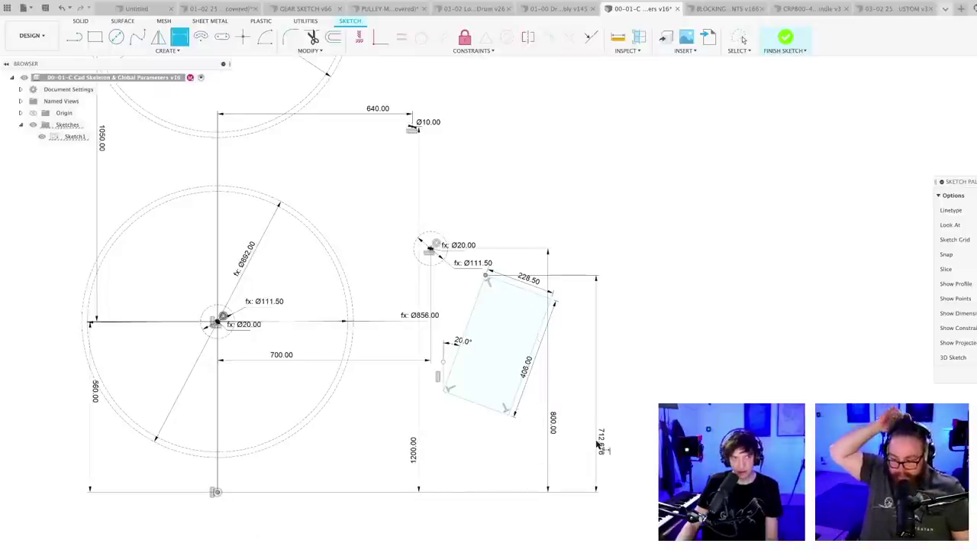
click(545, 448)
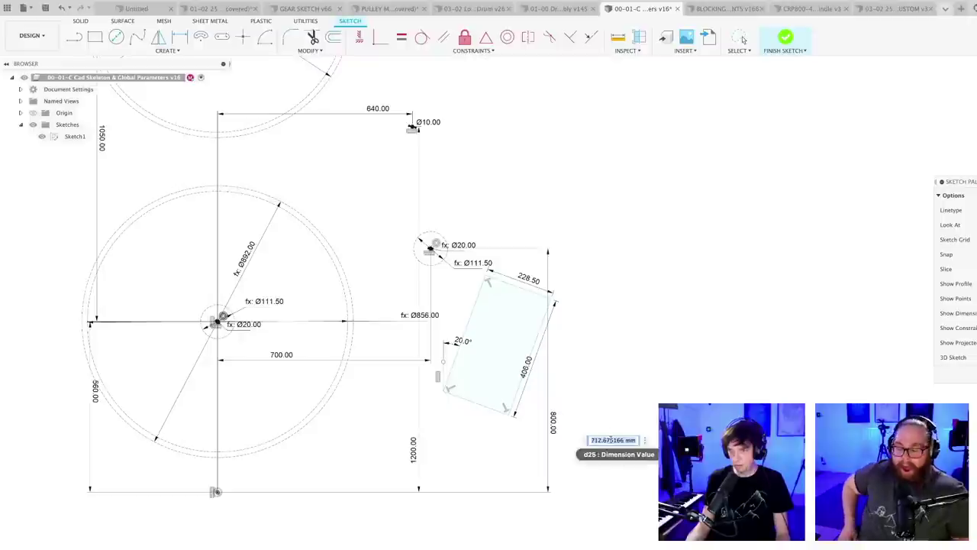
text(600)
key(Return)
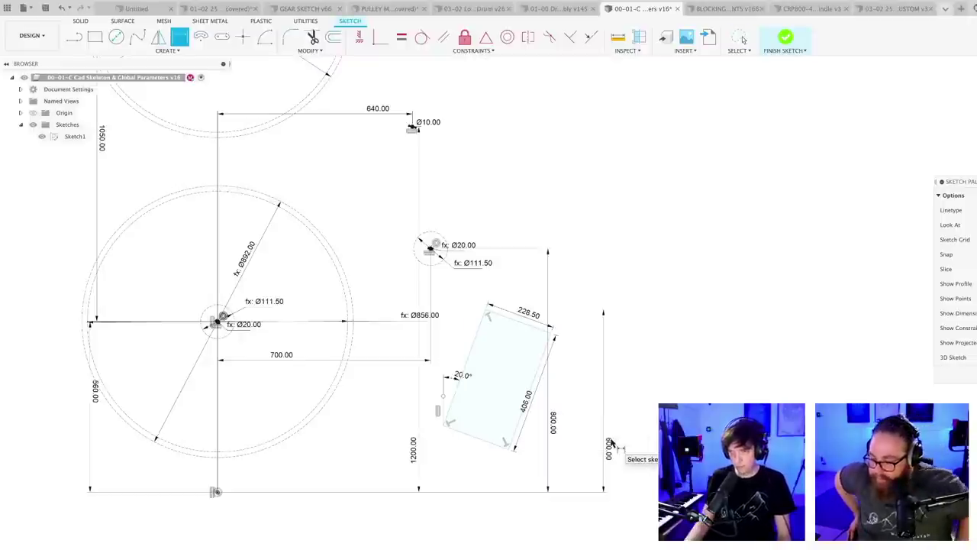
middle_drag(669, 400, 701, 395)
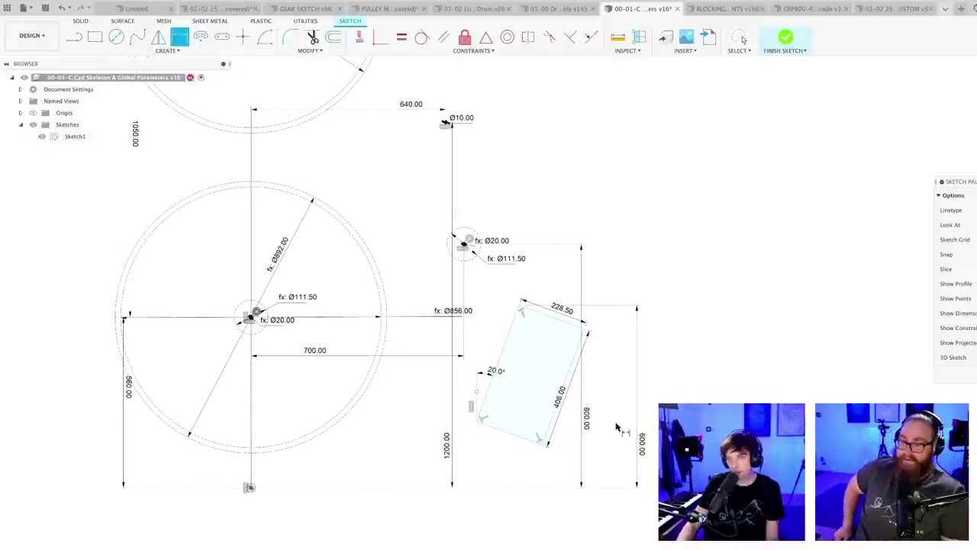
- Add a 200 horizontal offset from the small circle's centre to the rectangle's top corner
scroll(538, 338, up, 3)
scroll(525, 342, down, 4)
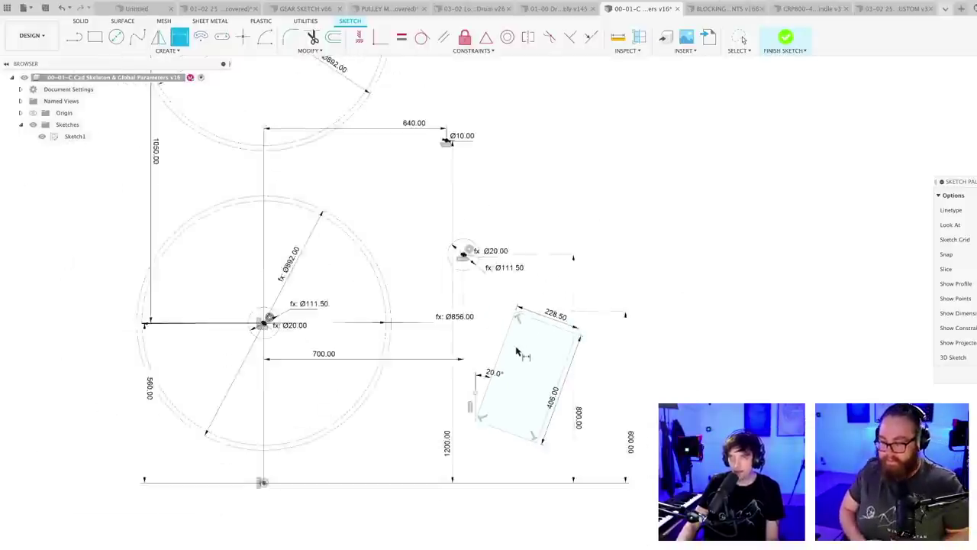
scroll(508, 336, down, 1)
scroll(504, 328, up, 3)
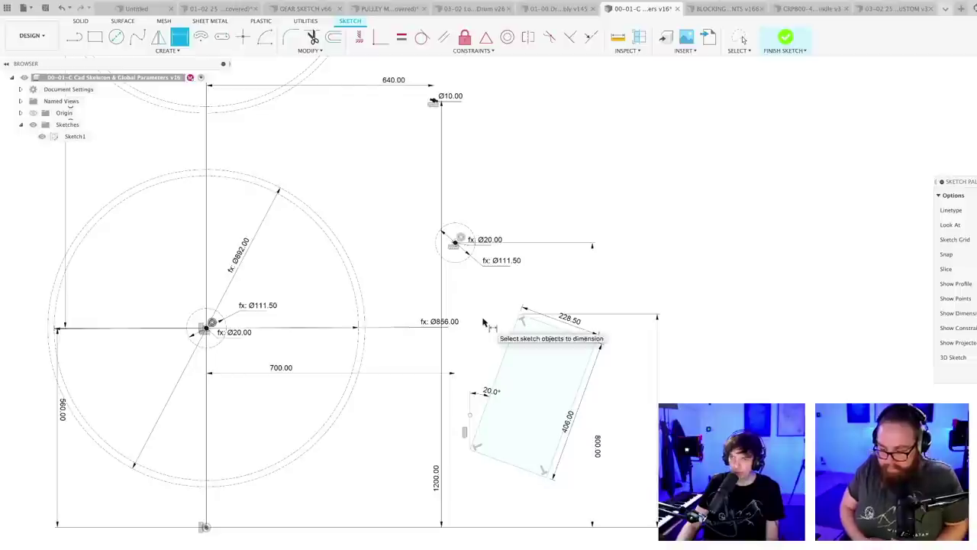
click(520, 313)
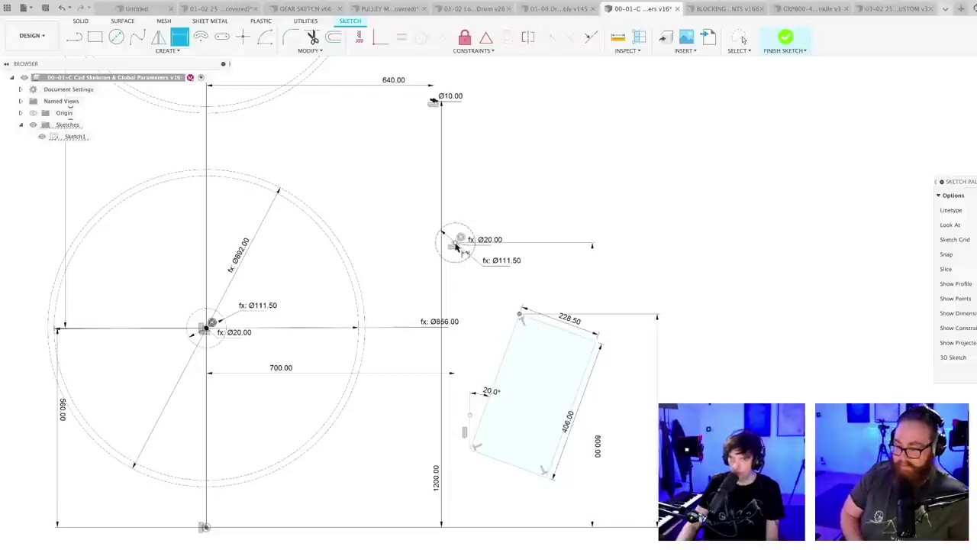
click(456, 244)
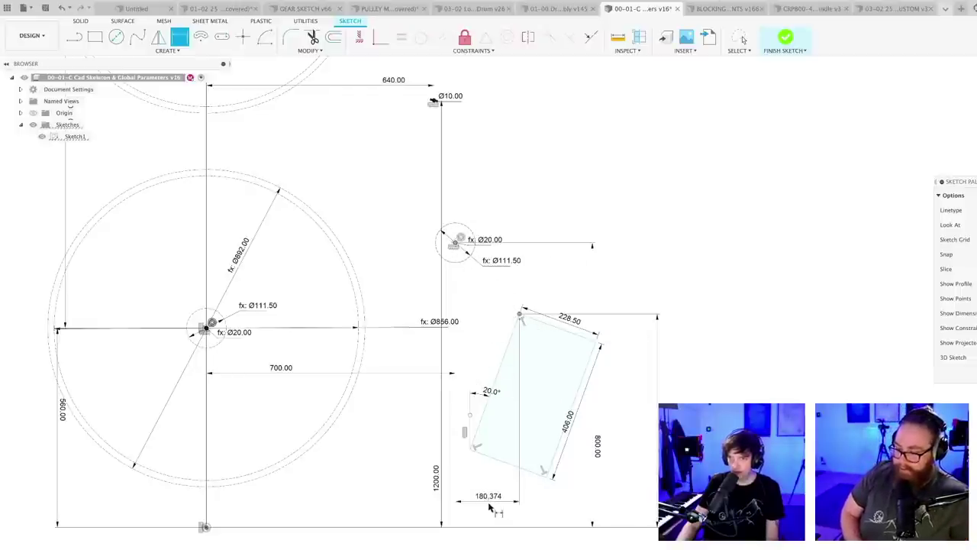
click(491, 508)
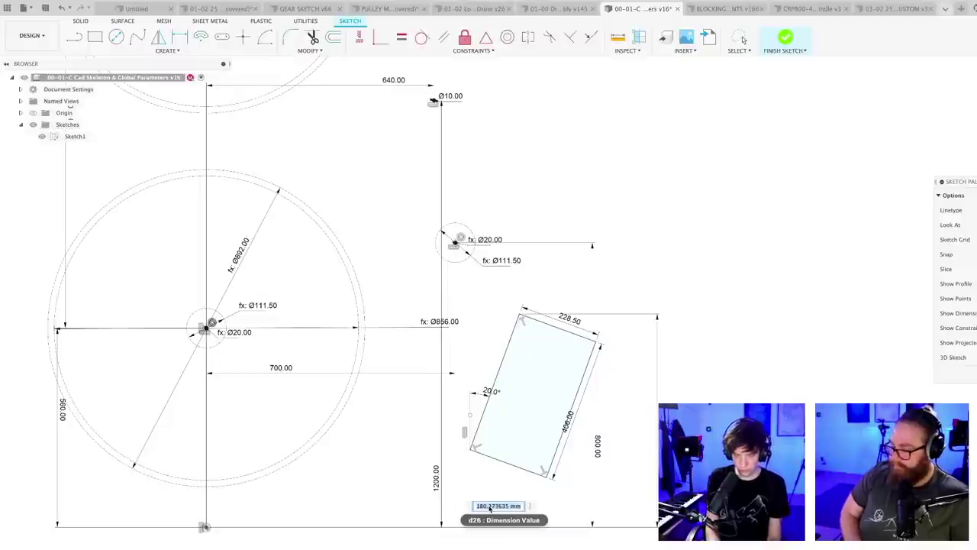
text(200)
key(Return)
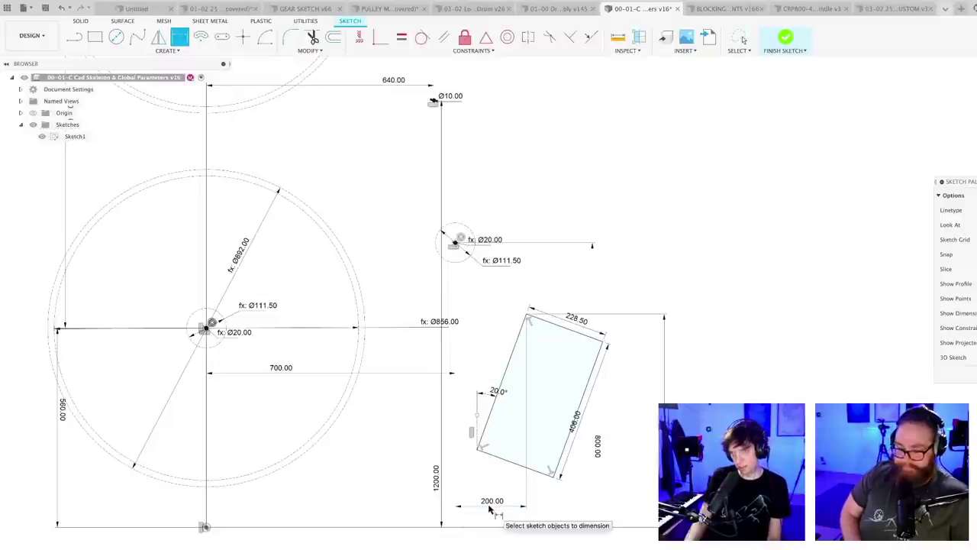
middle_drag(629, 443, 624, 445)
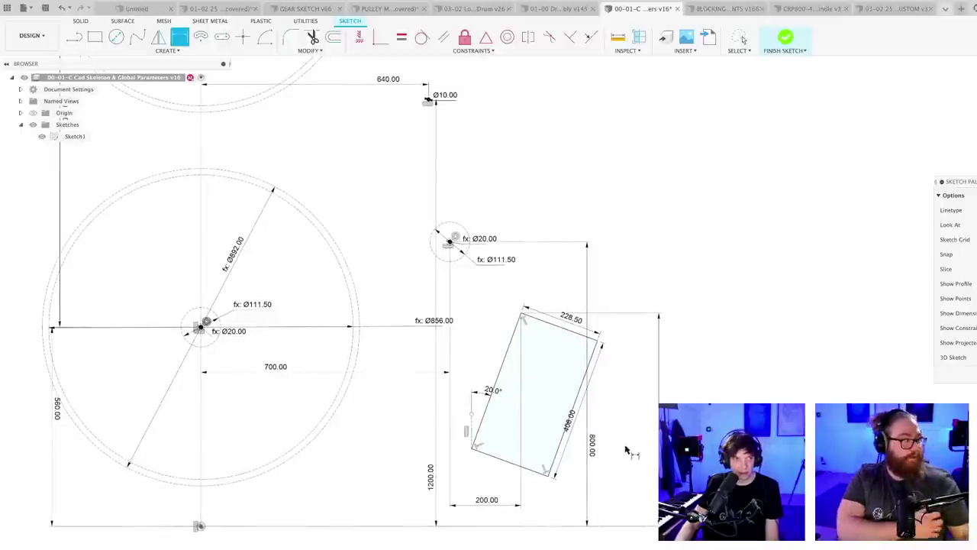
scroll(626, 446, down, 2)
key(Escape)
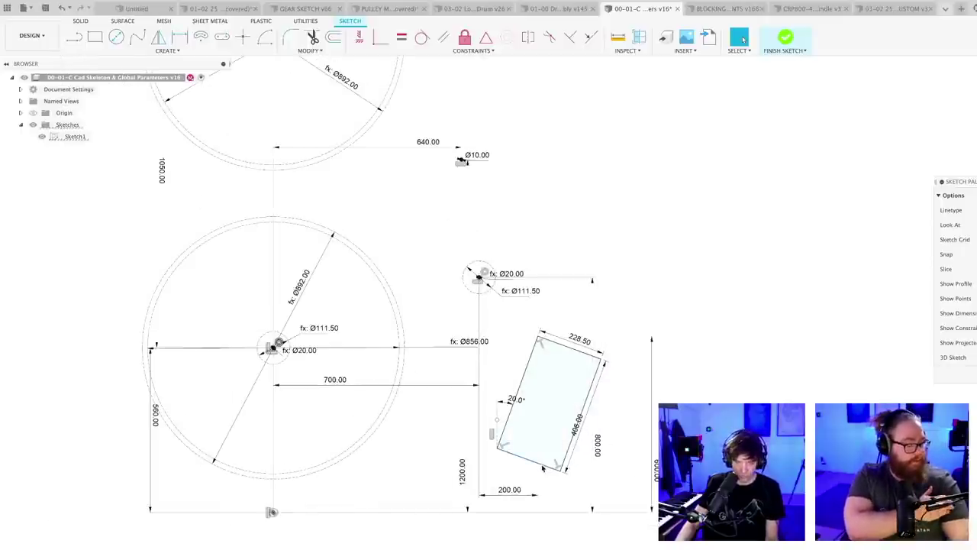
scroll(572, 454, up, 2)
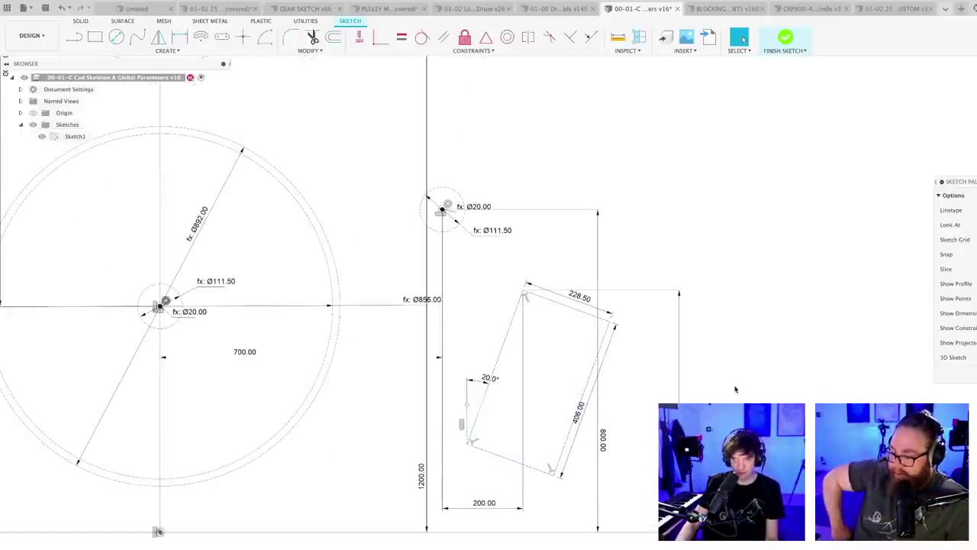
scroll(744, 397, down, 3)
middle_drag(744, 397, 608, 454)
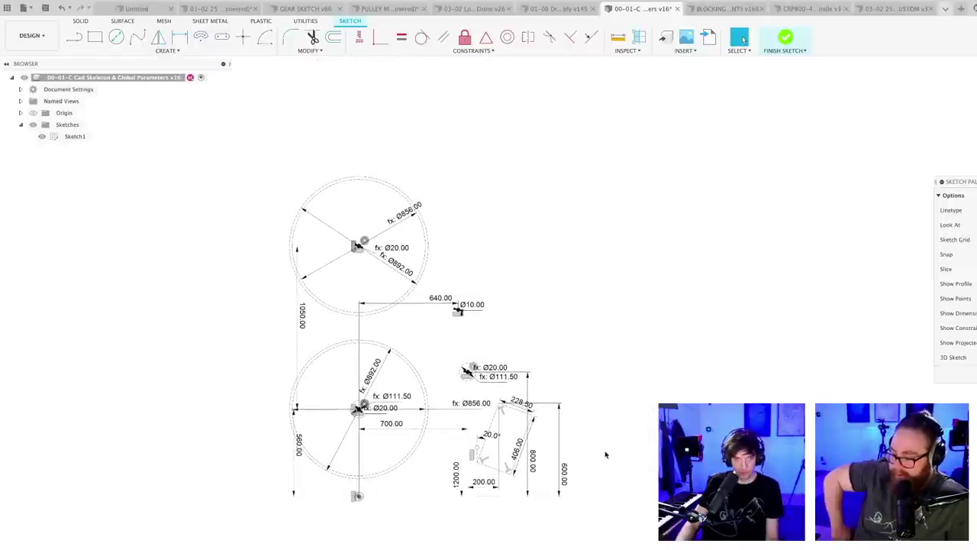
scroll(599, 454, up, 2)
- Save the skeleton design as a new version (version 17)
key(super+s)
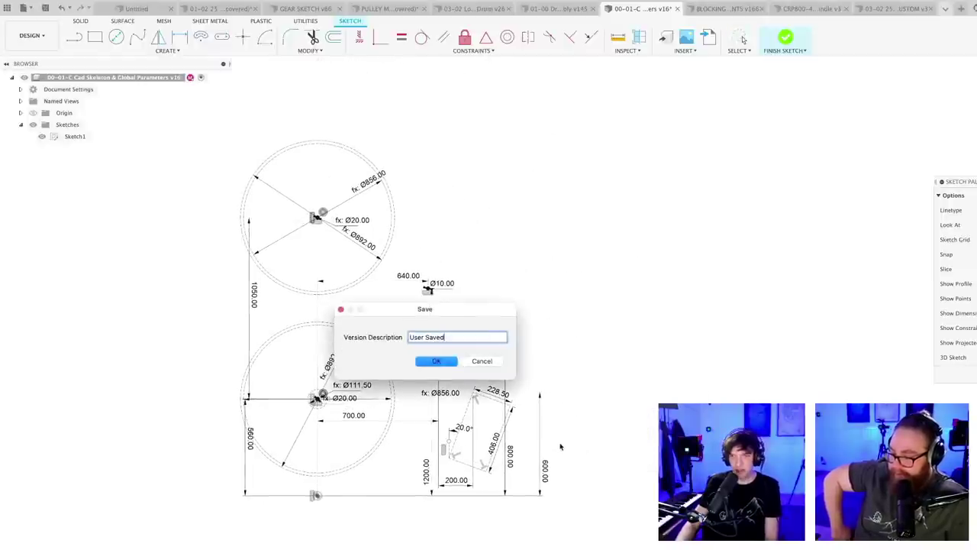
key(Return)
scroll(557, 447, up, 2)
middle_drag(554, 446, 566, 471)
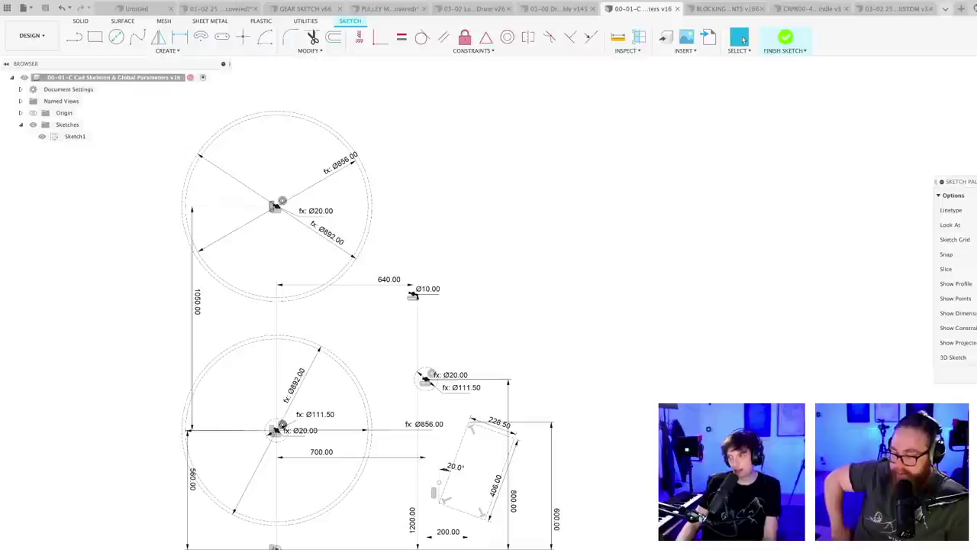
- Finish the sketch and create a new blank design
click(975, 374)
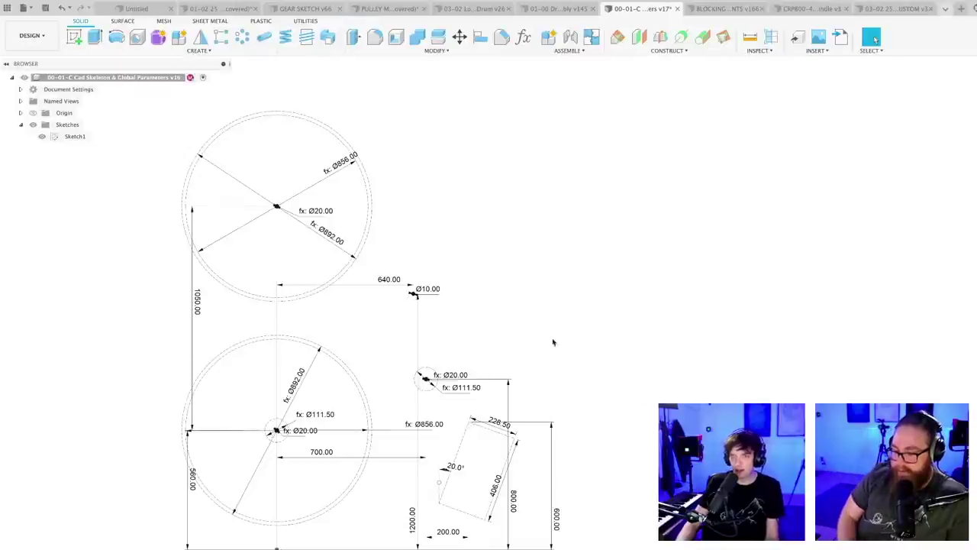
scroll(556, 340, down, 2)
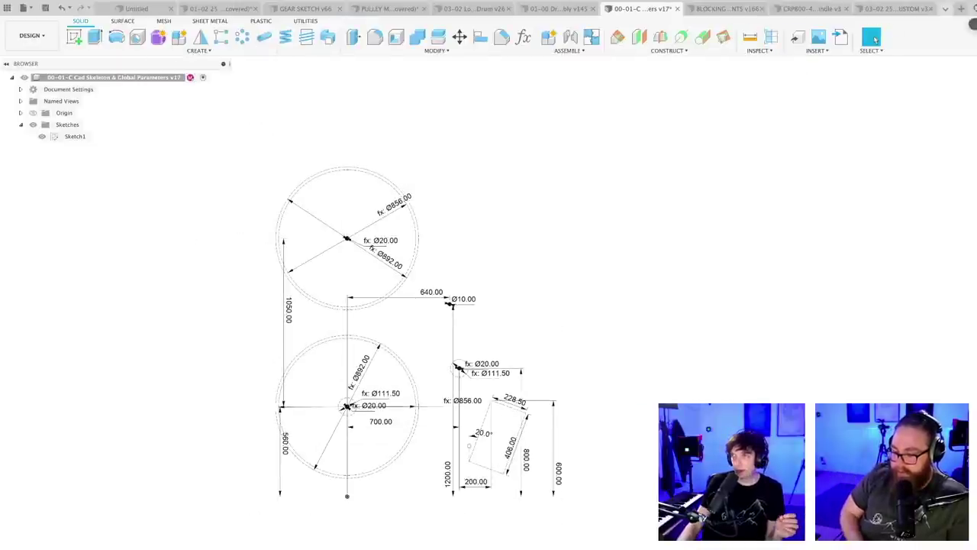
click(961, 8)
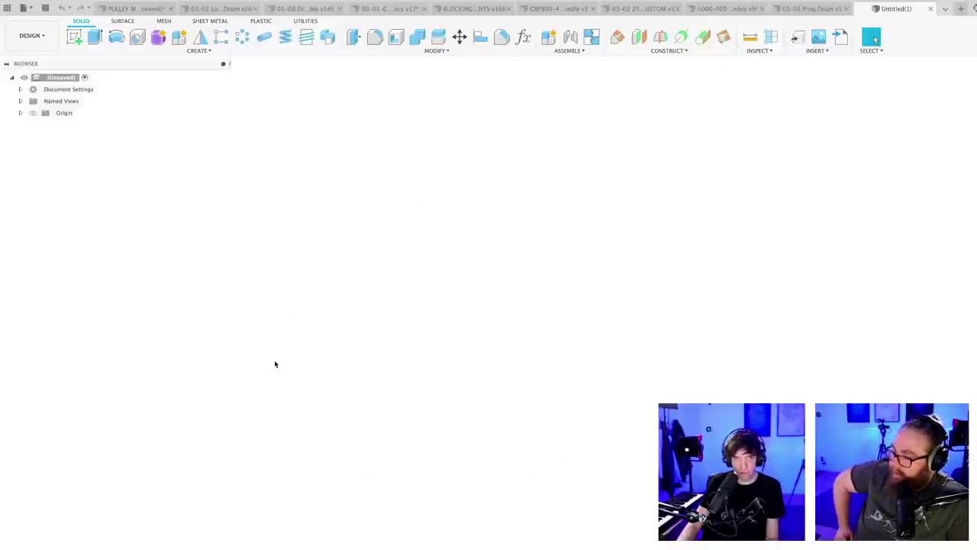
- Save the new design as '06-00 Drum Kit Assembly', then switch to the 03-02 Prog Drum document
key(ctrl+s)
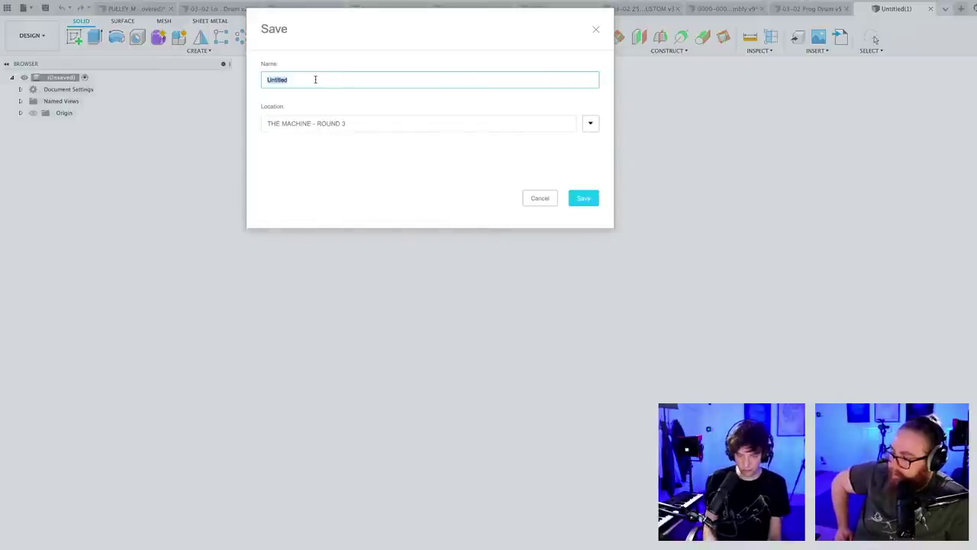
text(06-00 Drum Kit)
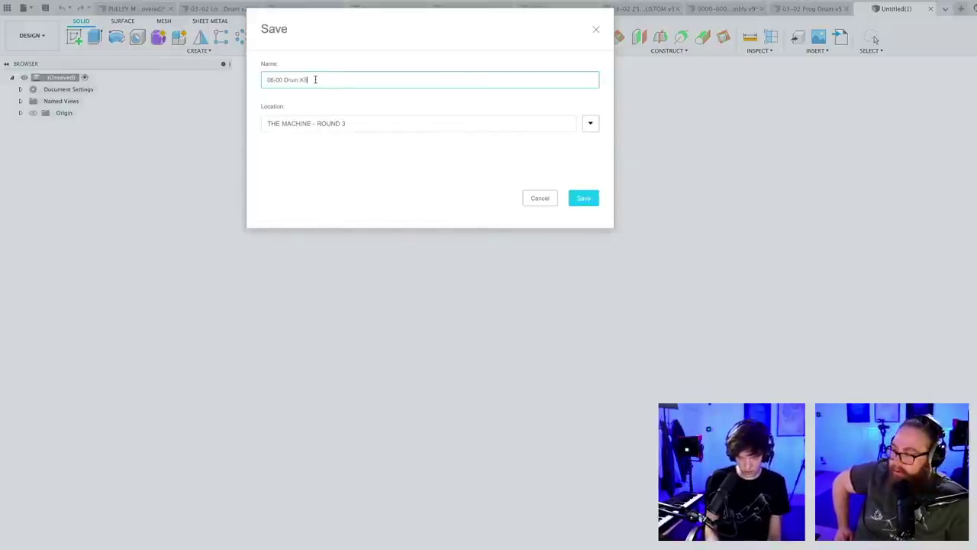
text( Assembly)
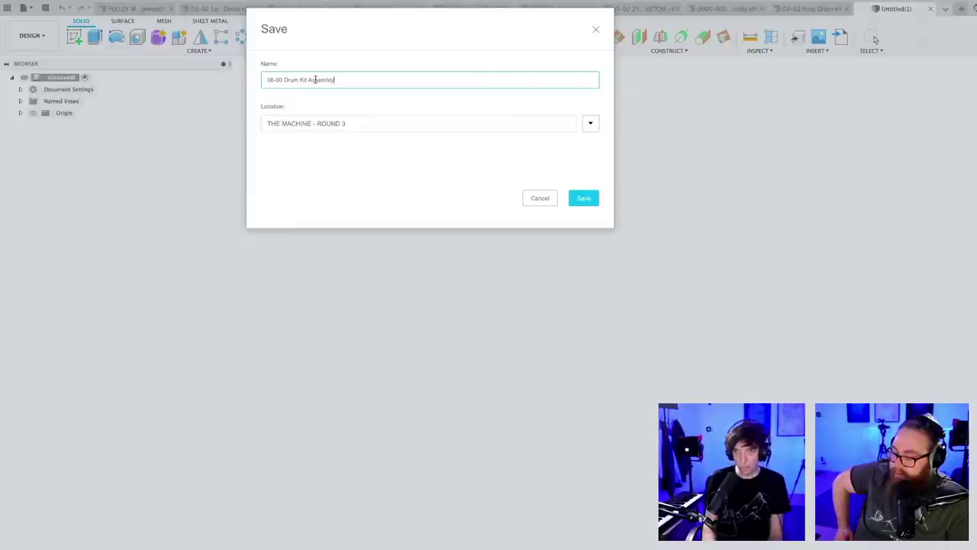
key(Return)
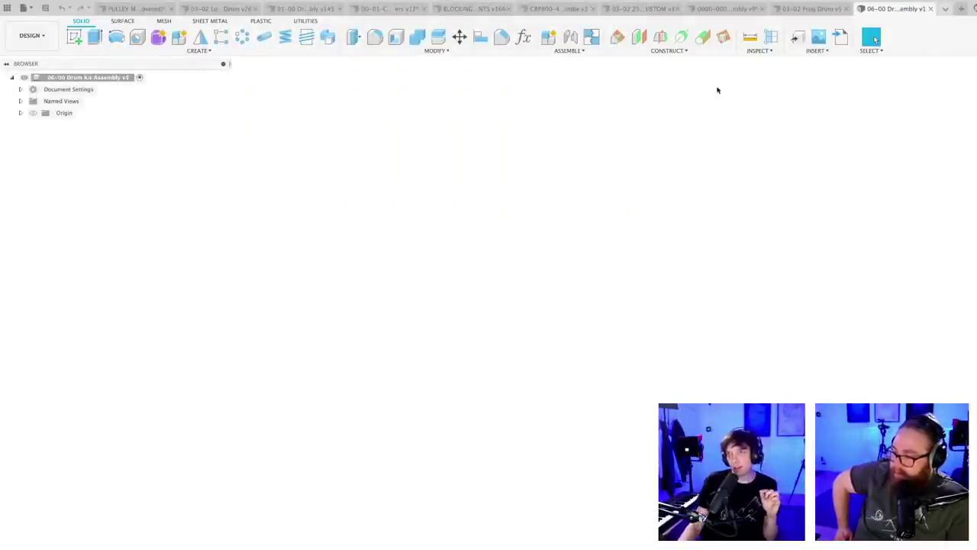
click(798, 8)
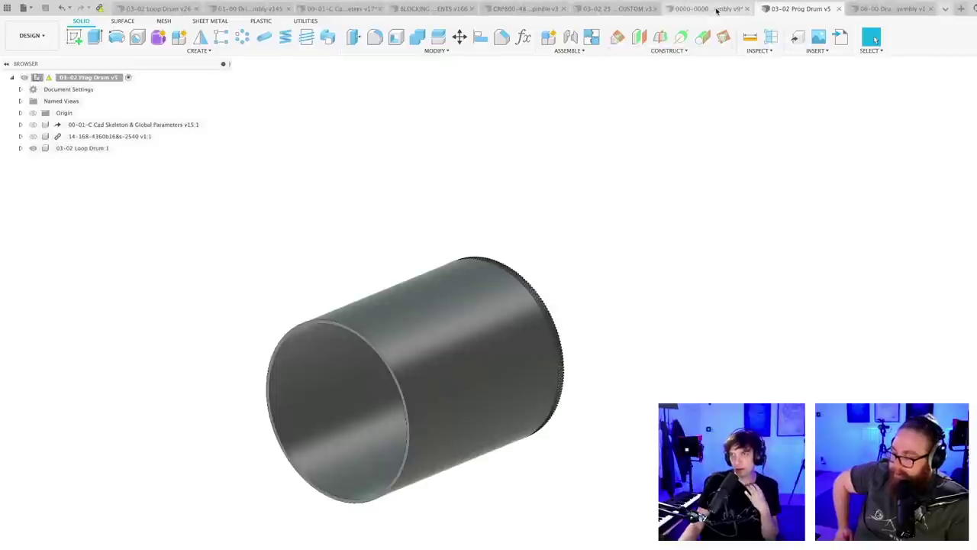
- In the skeleton design, start a Derive and save the source design with the default description
click(344, 9)
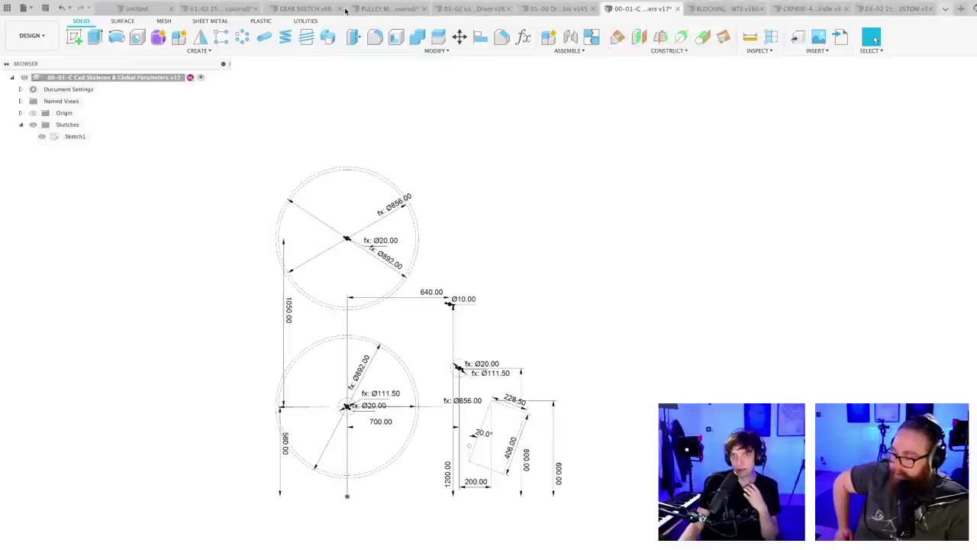
middle_drag(512, 157, 550, 191)
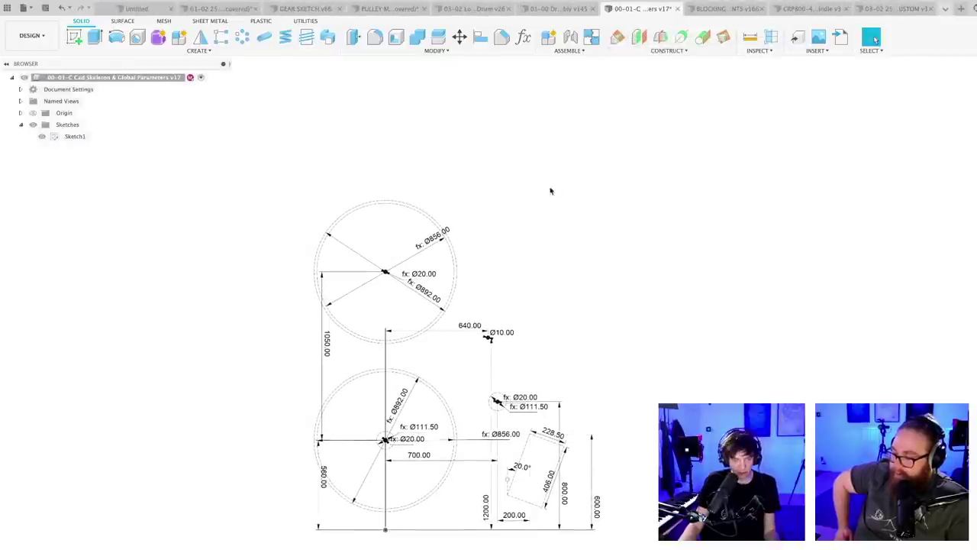
click(204, 52)
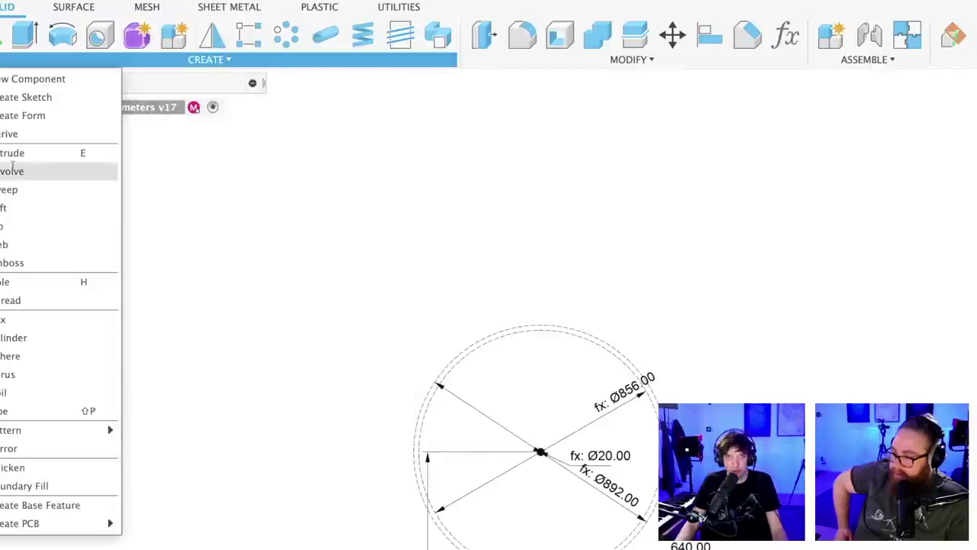
click(23, 133)
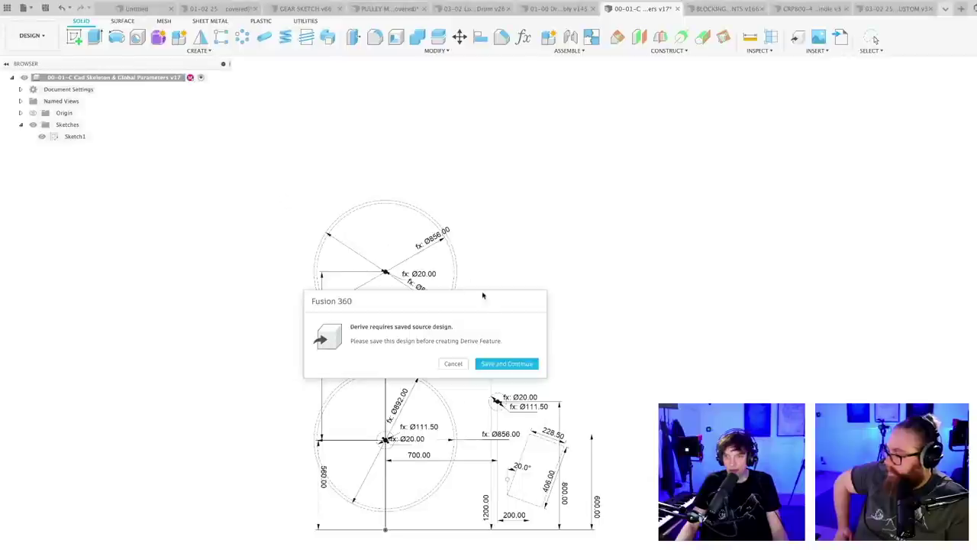
click(507, 364)
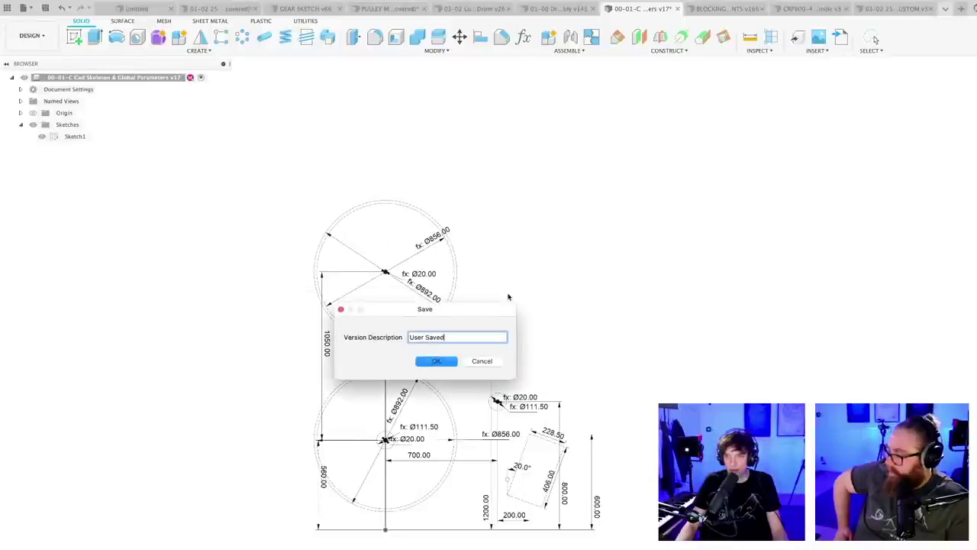
click(437, 362)
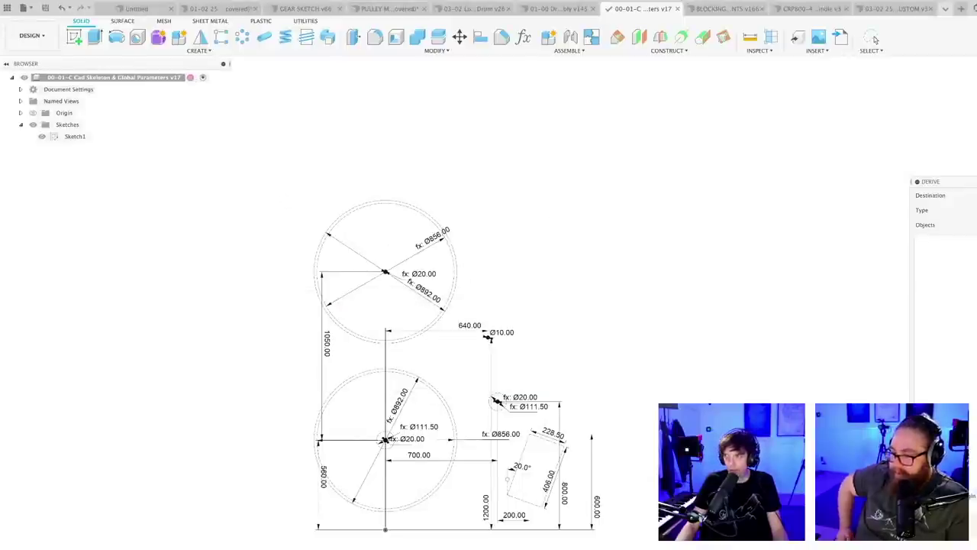
- Derive the root component into the existing 06-00 Drum Kit Assembly design
drag(951, 181, 257, 130)
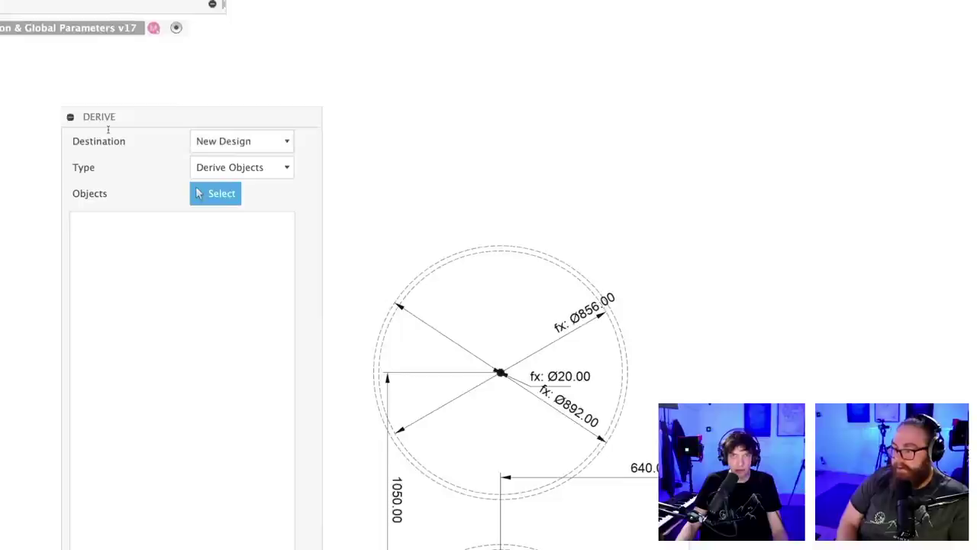
click(23, 28)
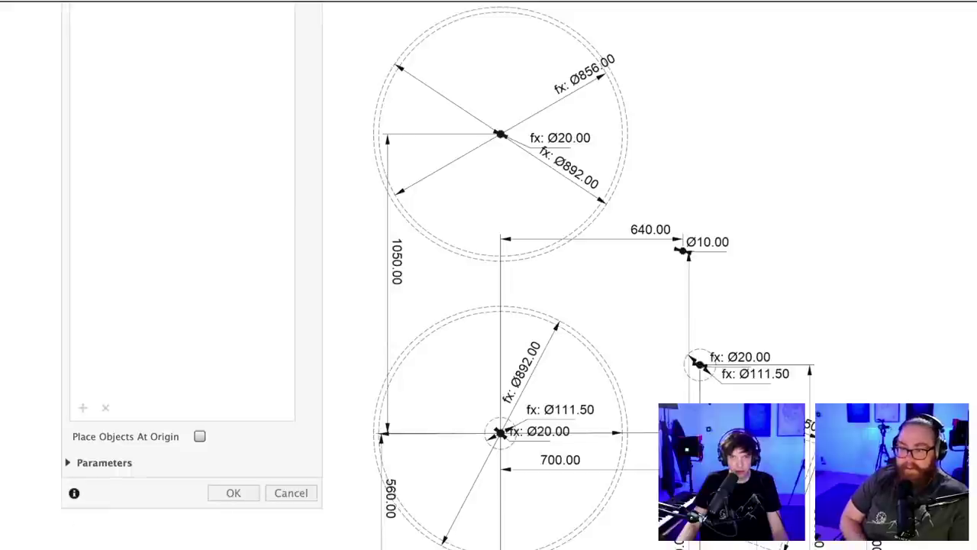
click(67, 462)
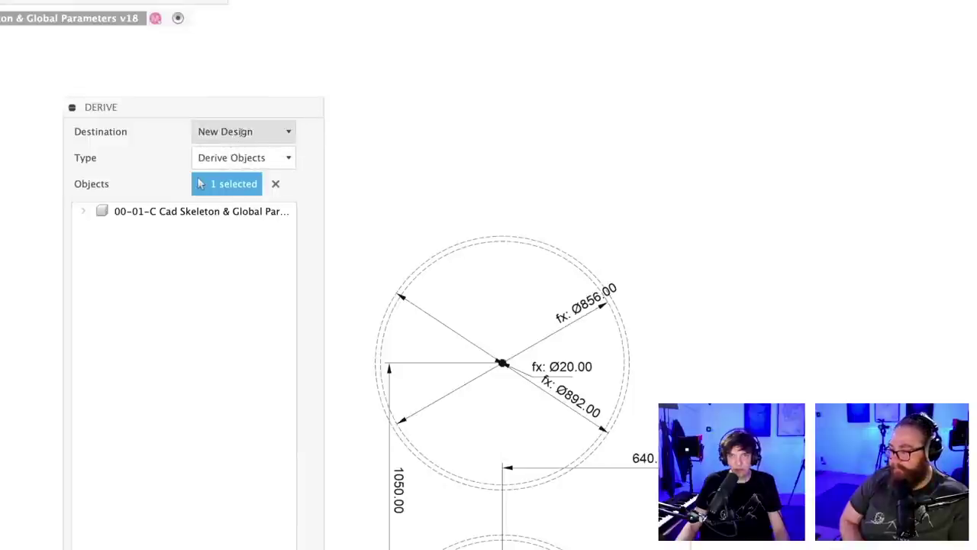
click(242, 132)
click(234, 171)
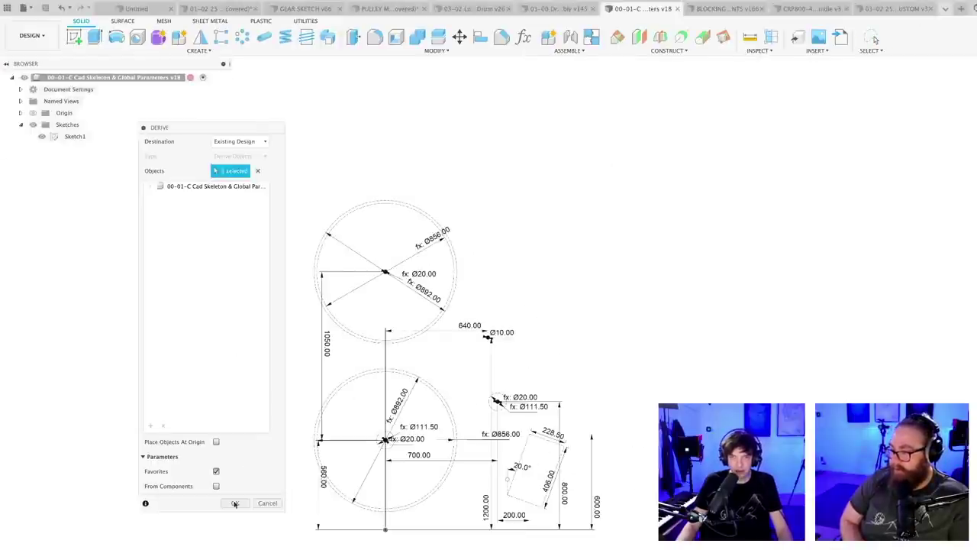
click(235, 503)
scroll(481, 393, down, 3)
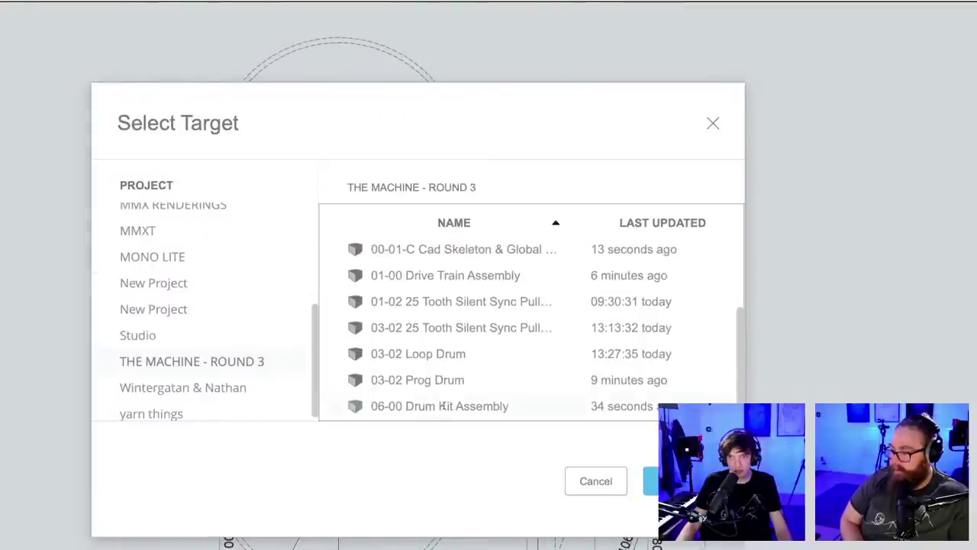
click(651, 481)
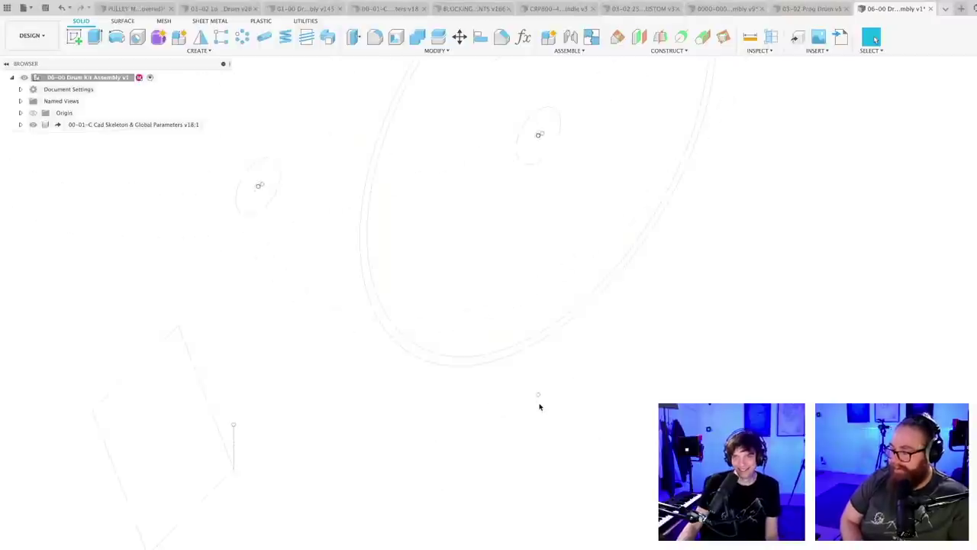
- Favourite ShaftDiameter_Ref, HDPEStockDiameter_Ref, HDPESyockWallThickness_Ref and Pulley1Distance_Ref in Change Parameters
scroll(537, 406, down, 5)
middle_drag(625, 407, 515, 408)
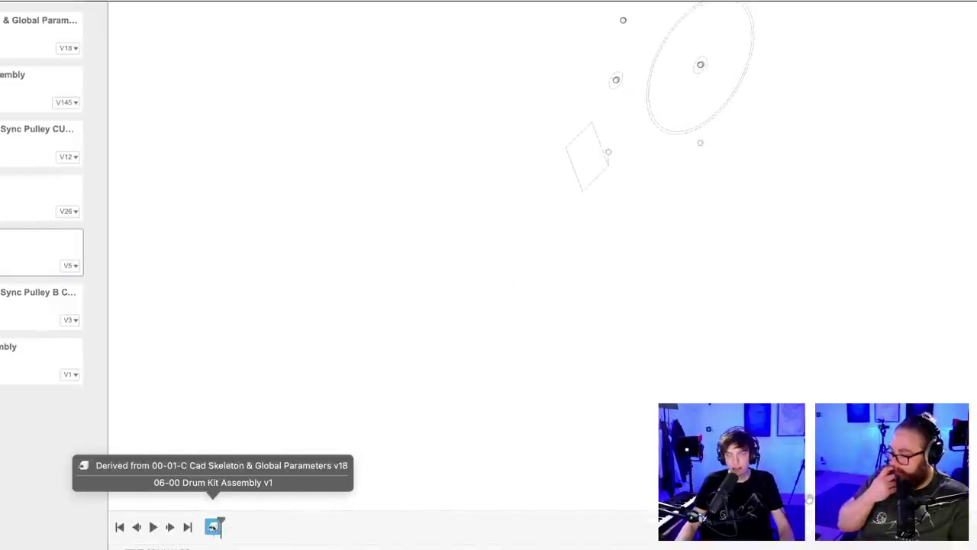
scroll(435, 327, down, 4)
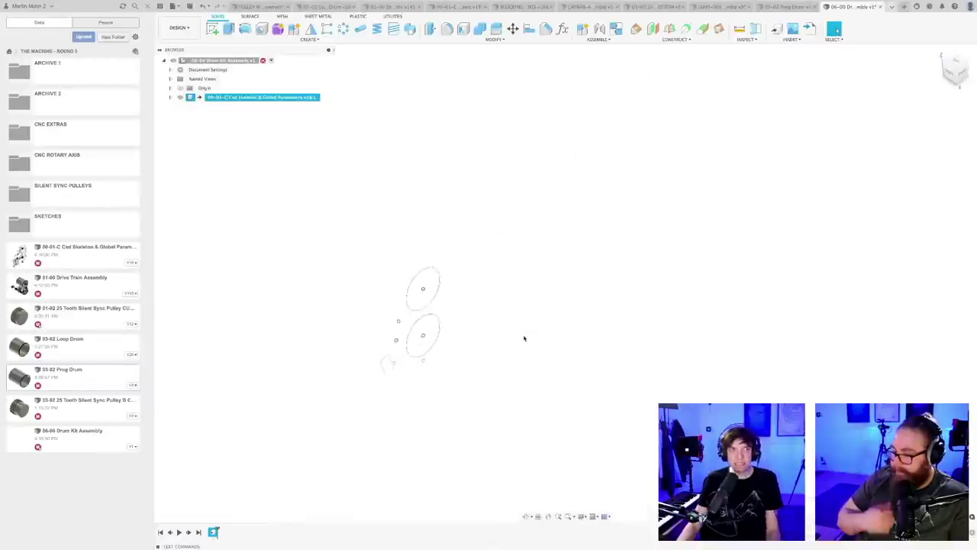
click(562, 29)
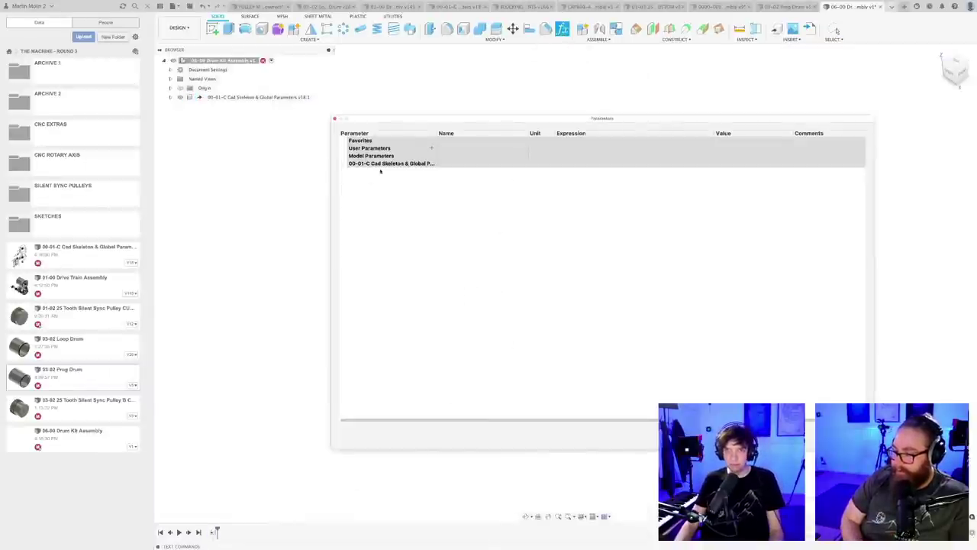
click(344, 164)
click(354, 172)
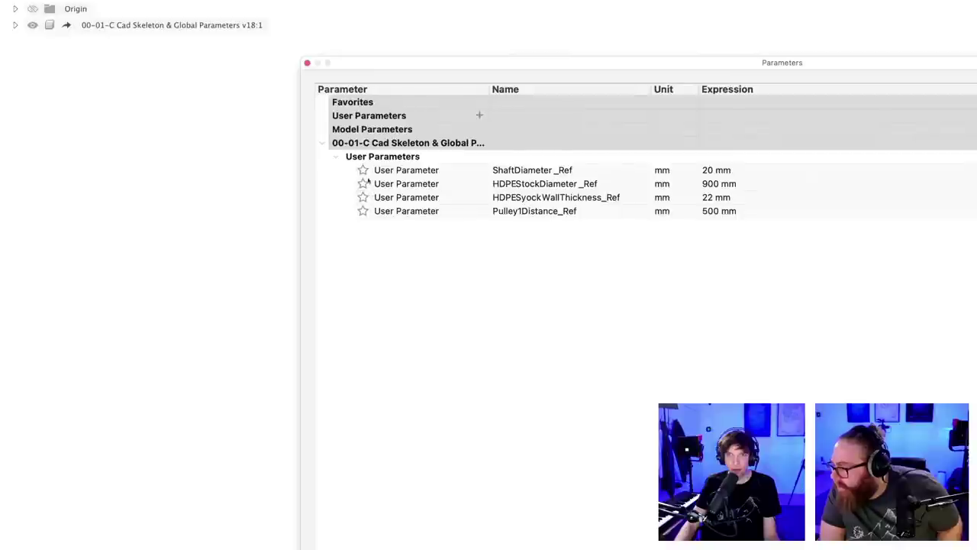
click(366, 178)
click(365, 186)
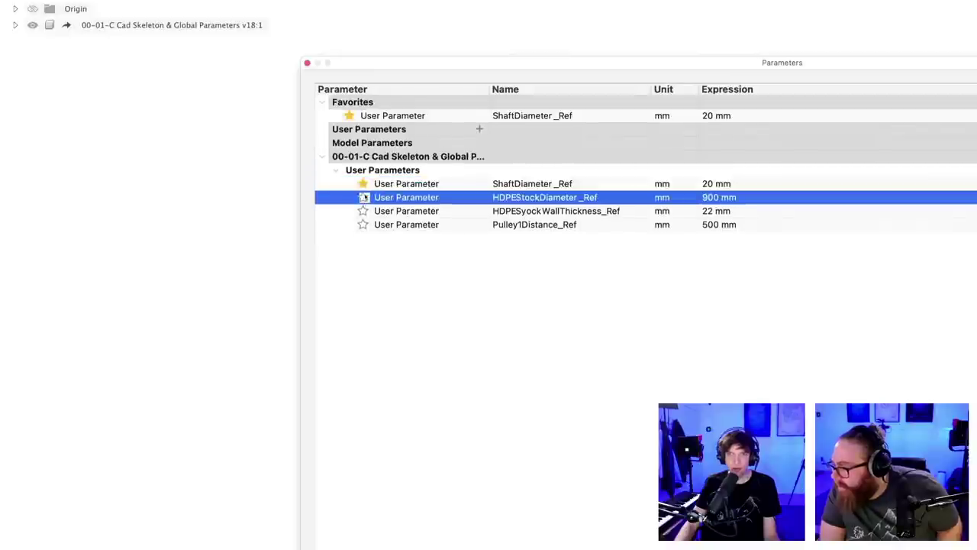
click(363, 225)
click(363, 253)
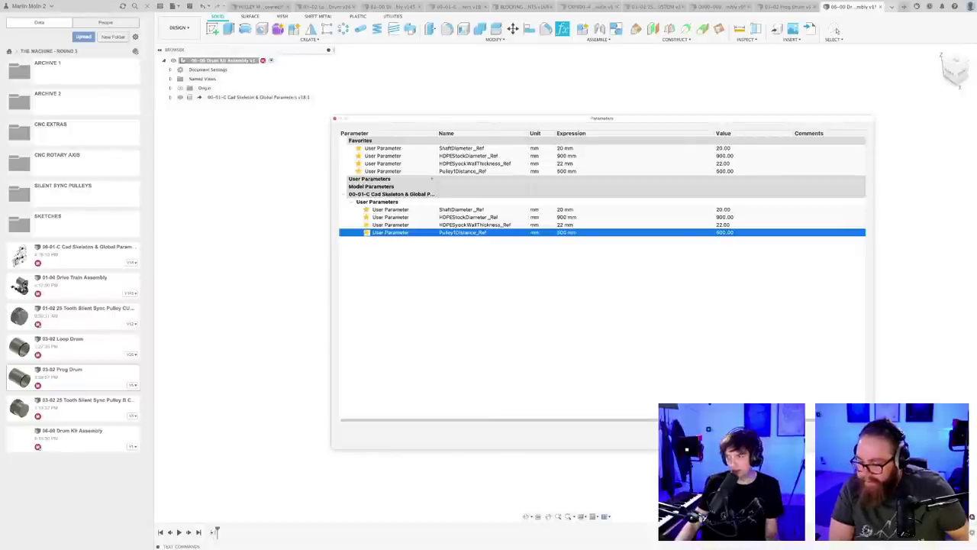
click(849, 436)
- Clear the selection, orbit to view the sketch in 3D, and save the assembly
click(535, 331)
mouse_move(542, 285)
shift+middle_down()
mouse_move(524, 312)
mouse_move(600, 292)
mouse_move(518, 315)
mouse_move(539, 316)
mouse_move(517, 305)
mouse_move(539, 298)
mouse_move(493, 329)
shift+middle_up()
key(ctrl+s)
key(Return)
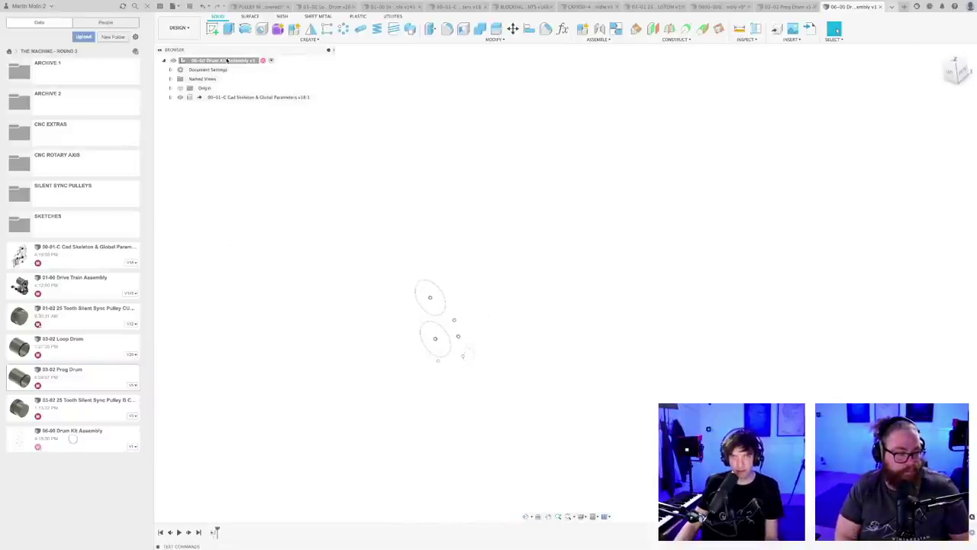
- Create a new component under the root and name it '06-01 KICK DRUM'
right_click(226, 60)
click(247, 66)
key(Return)
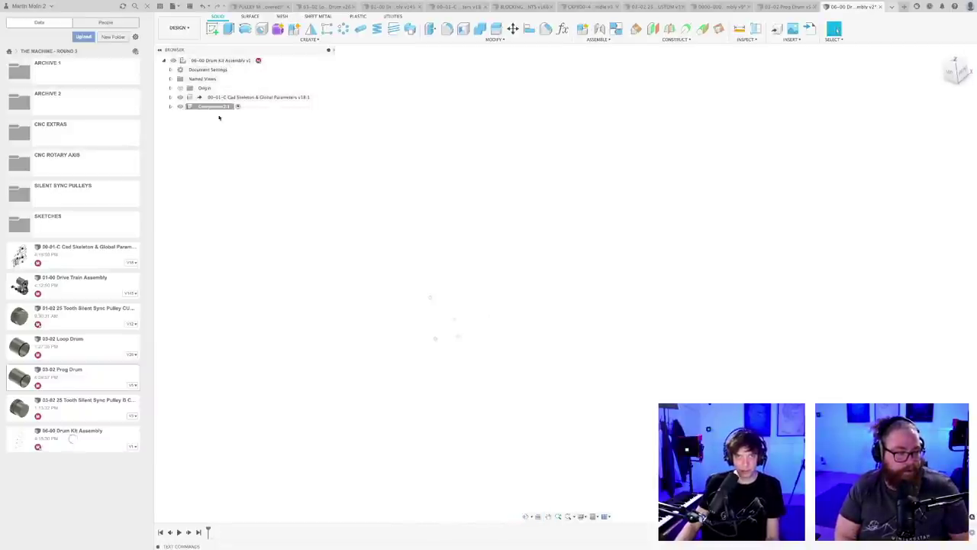
double_click(214, 106)
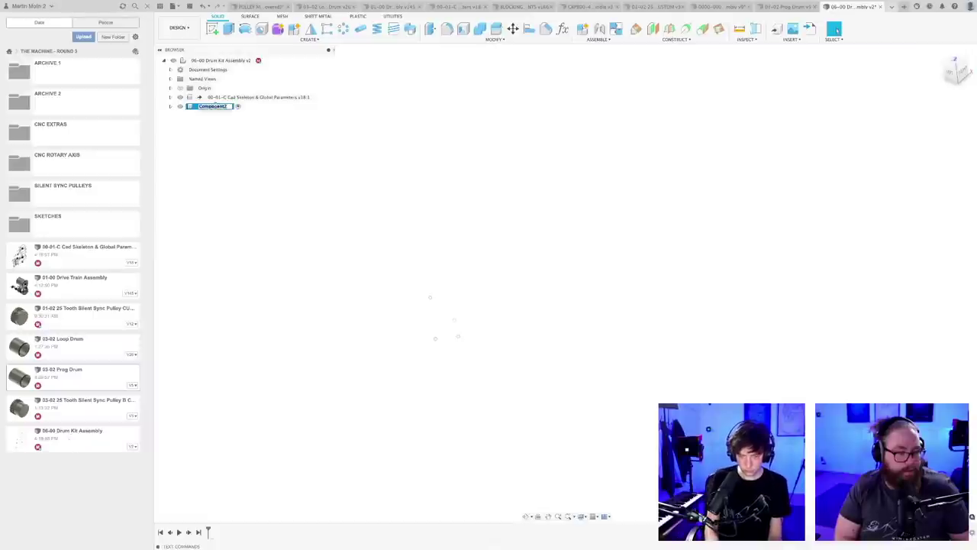
text(06-01 Kick Drum)
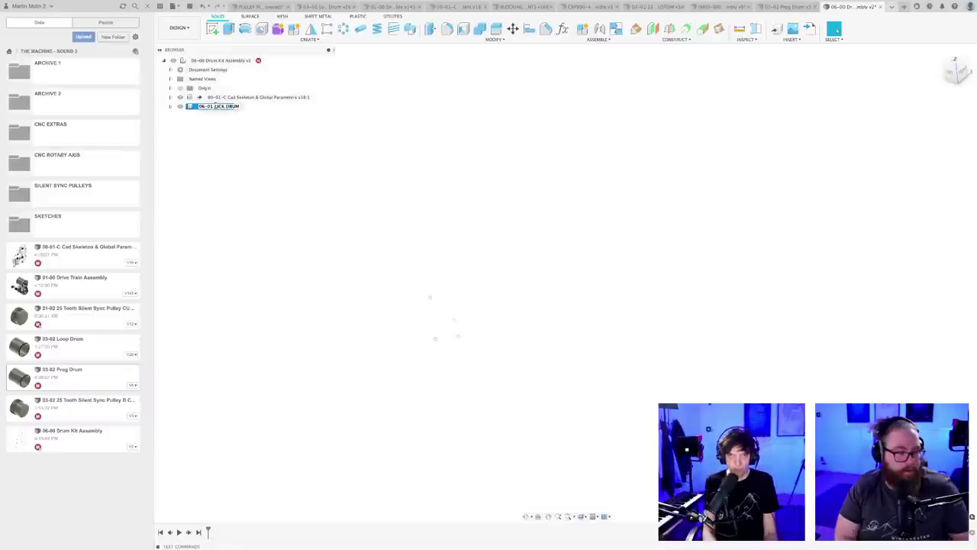
key(Return)
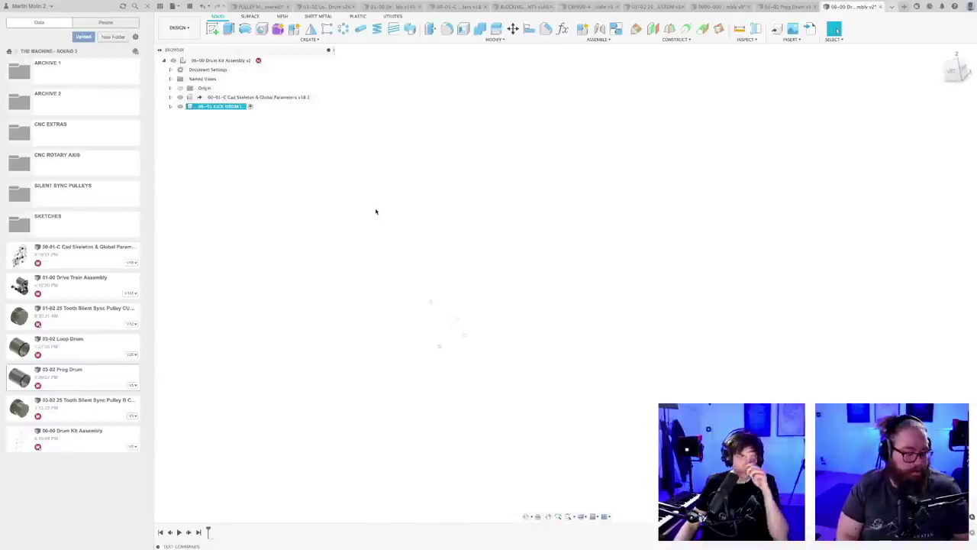
mouse_move(415, 266)
middle_down()
mouse_move(415, 252)
mouse_move(386, 229)
mouse_move(401, 220)
mouse_move(391, 229)
middle_up()
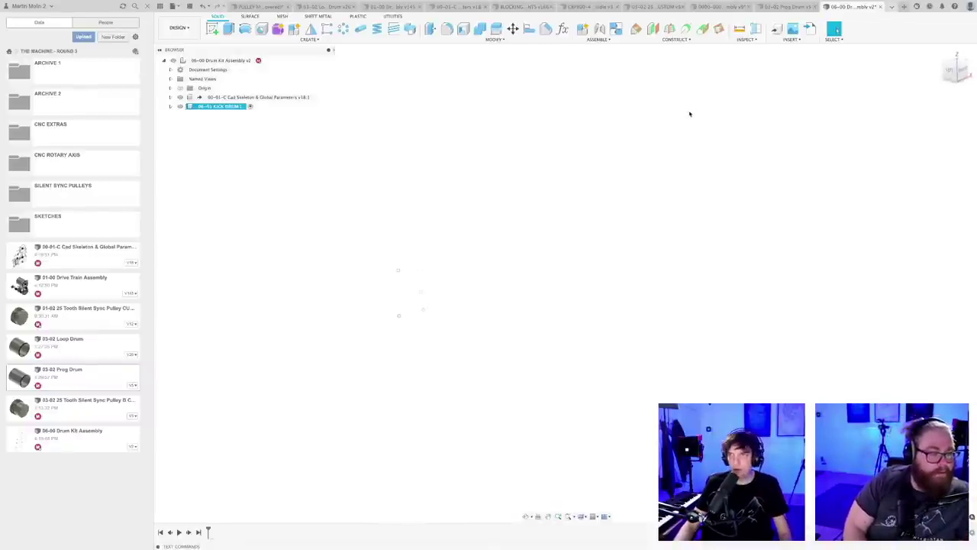
- Create an offset construction plane from an origin plane and save the assembly
click(653, 31)
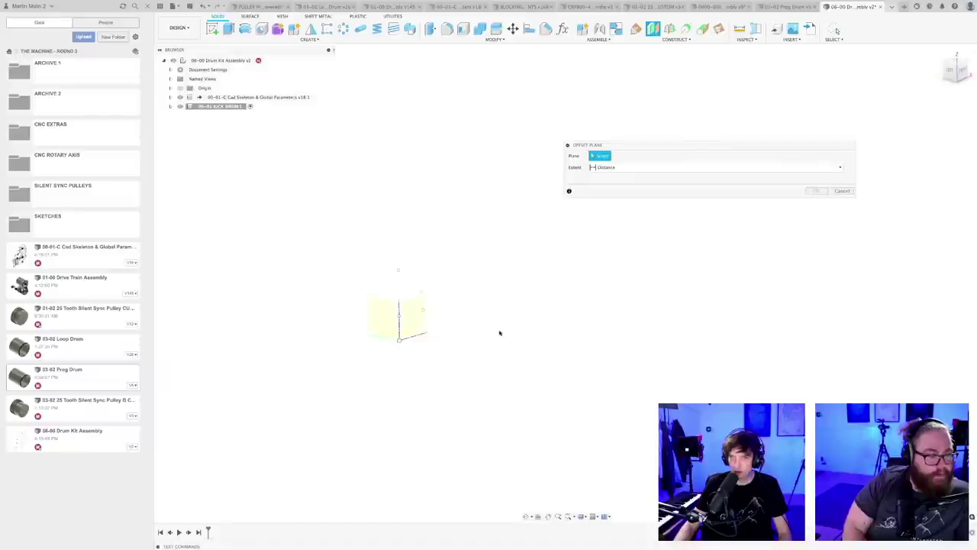
shift+middle_drag(415, 411, 406, 412)
scroll(391, 343, up, 3)
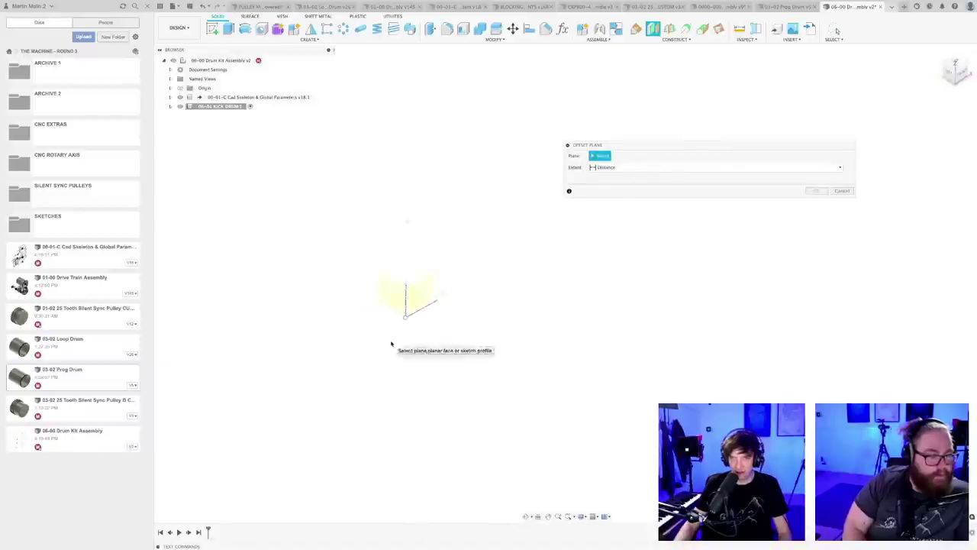
click(381, 292)
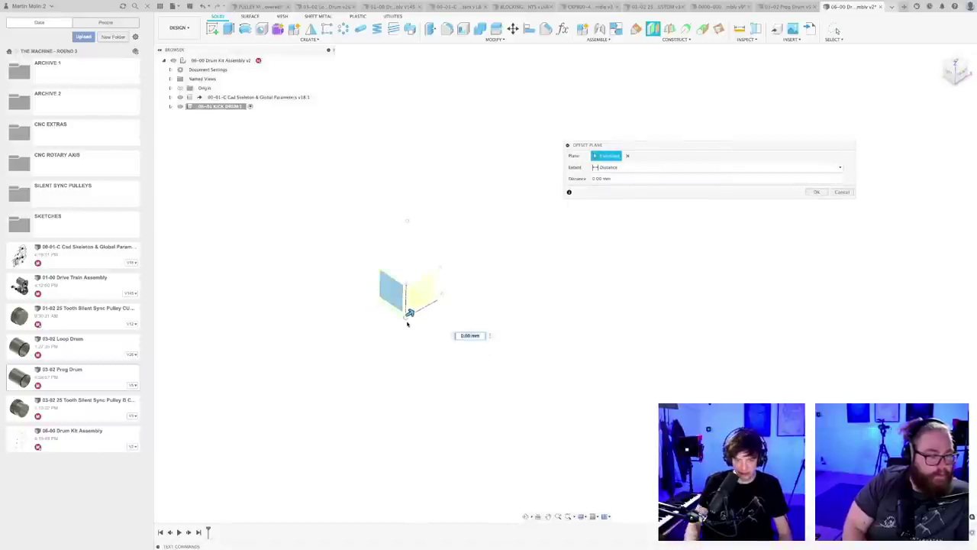
key(Return)
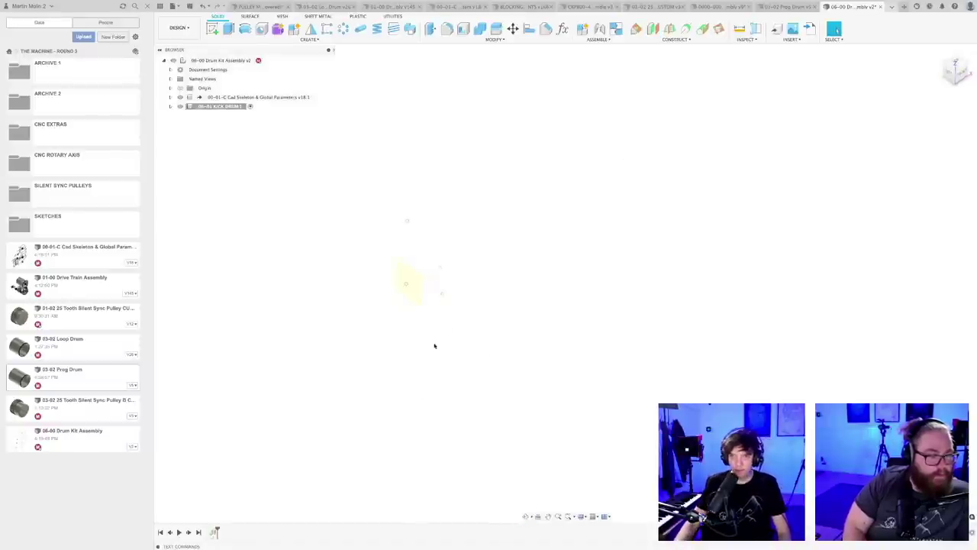
shift+middle_drag(480, 294, 487, 291)
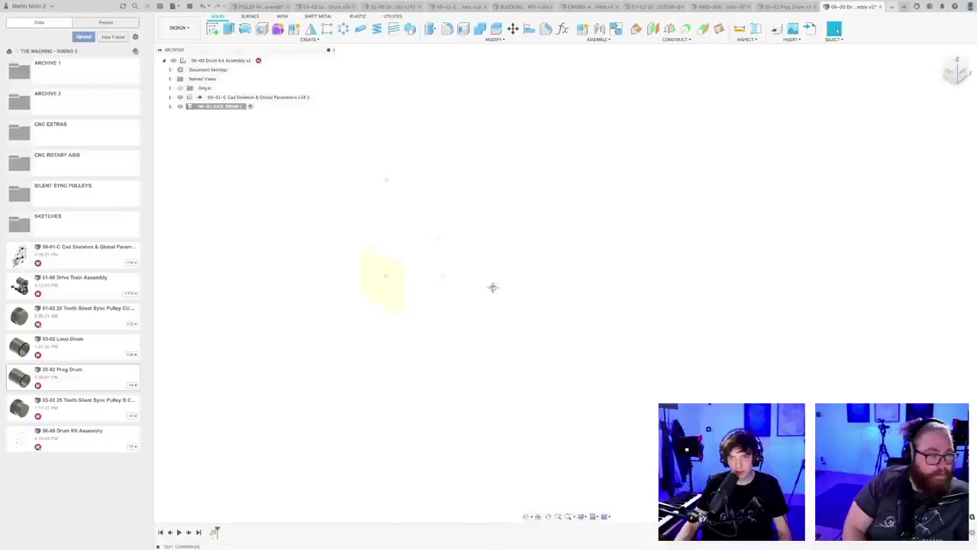
key(ctrl+s)
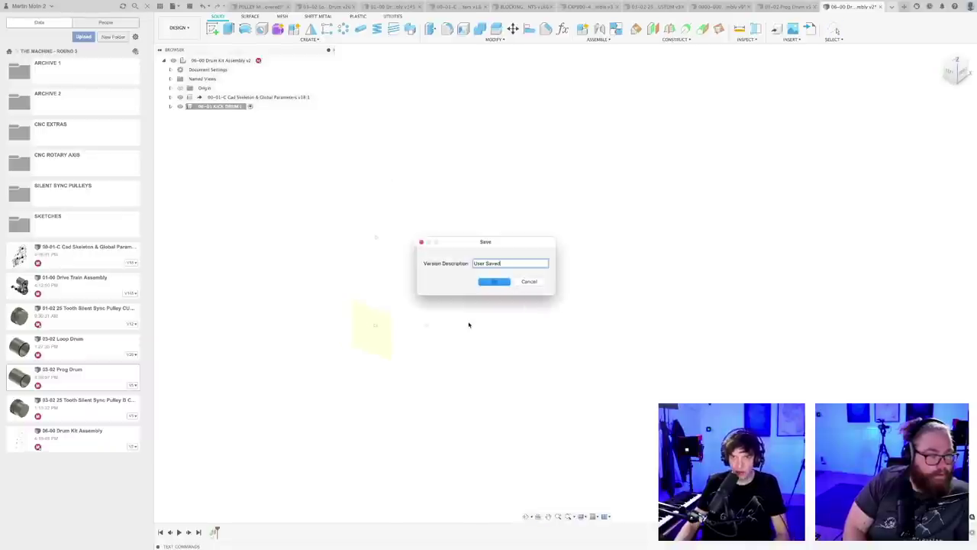
key(Return)
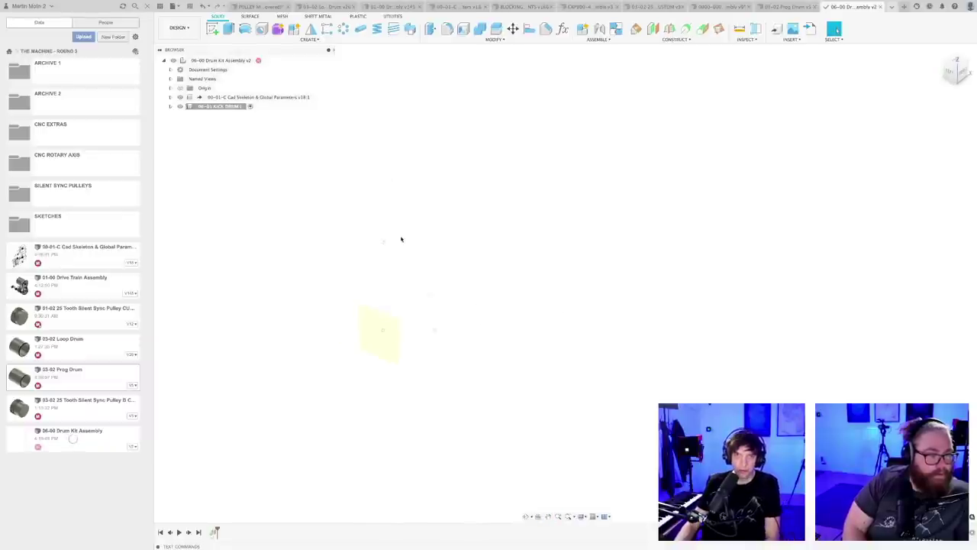
click(212, 29)
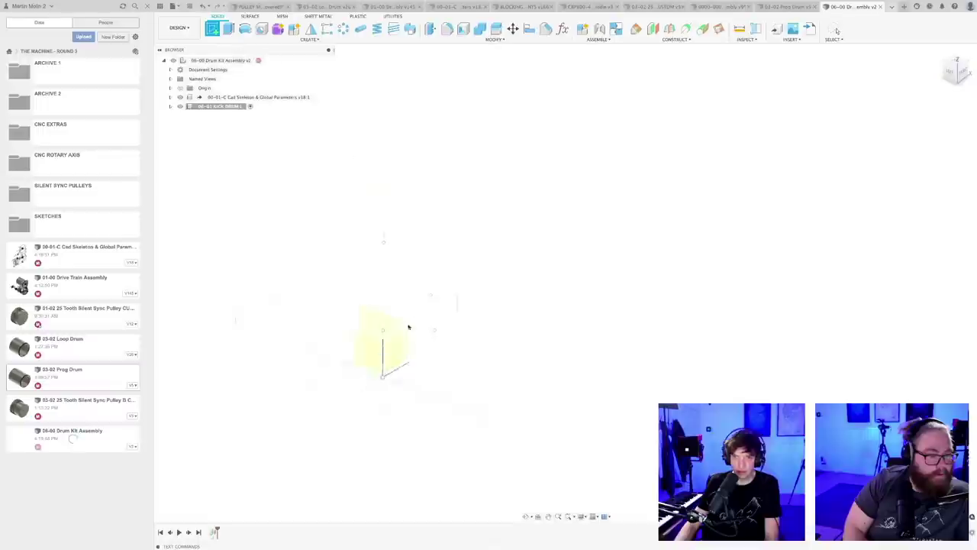
- Sketch on the side plane, projecting the four rectangle edges with Projection Link, and finish
click(372, 325)
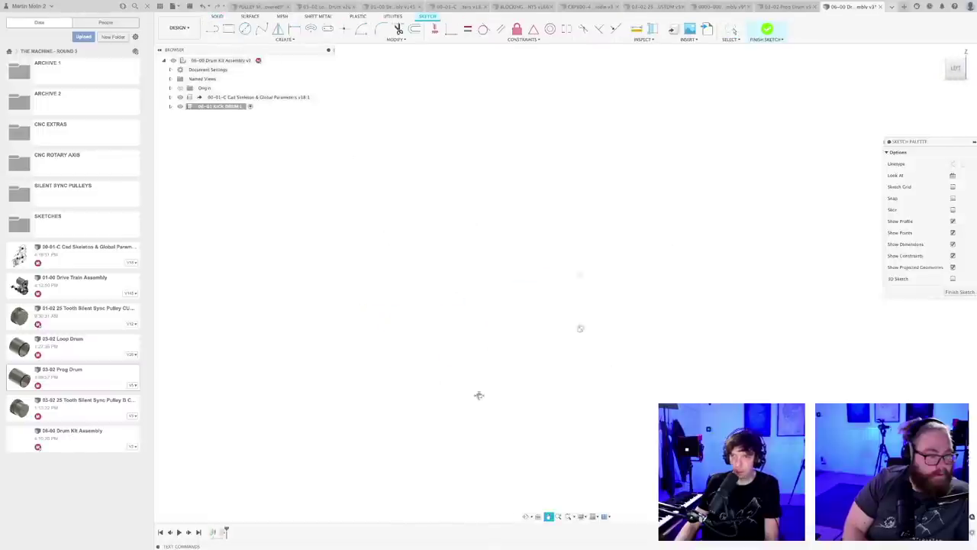
key(p)
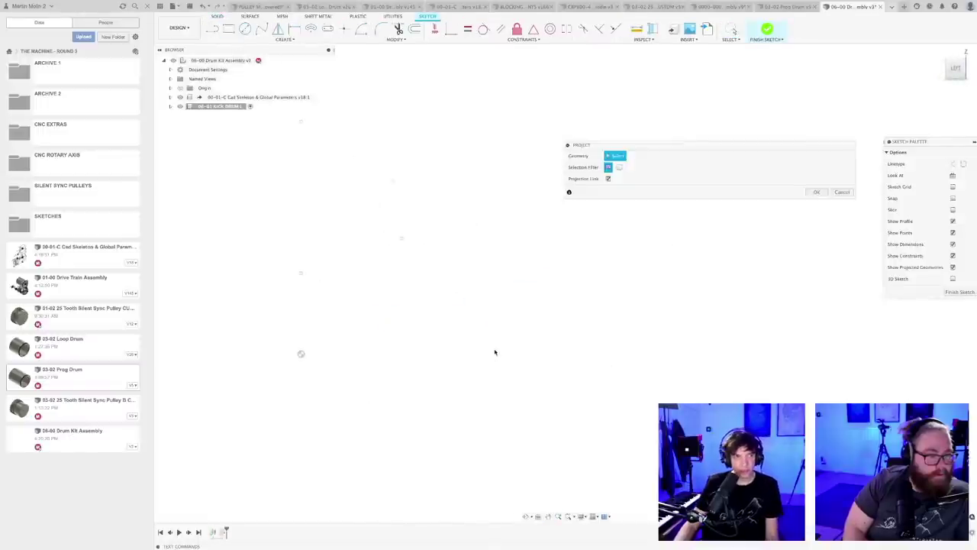
click(455, 295)
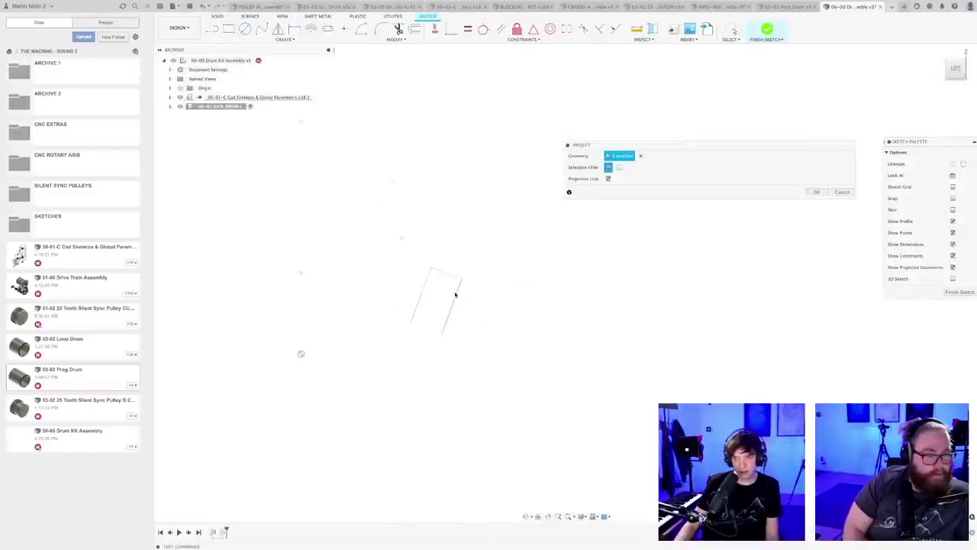
click(429, 331)
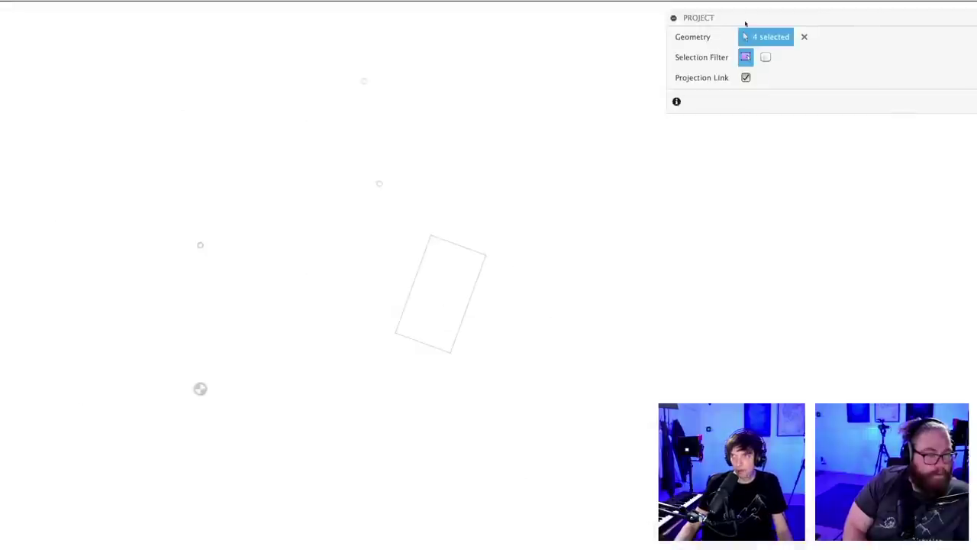
drag(746, 23, 451, 138)
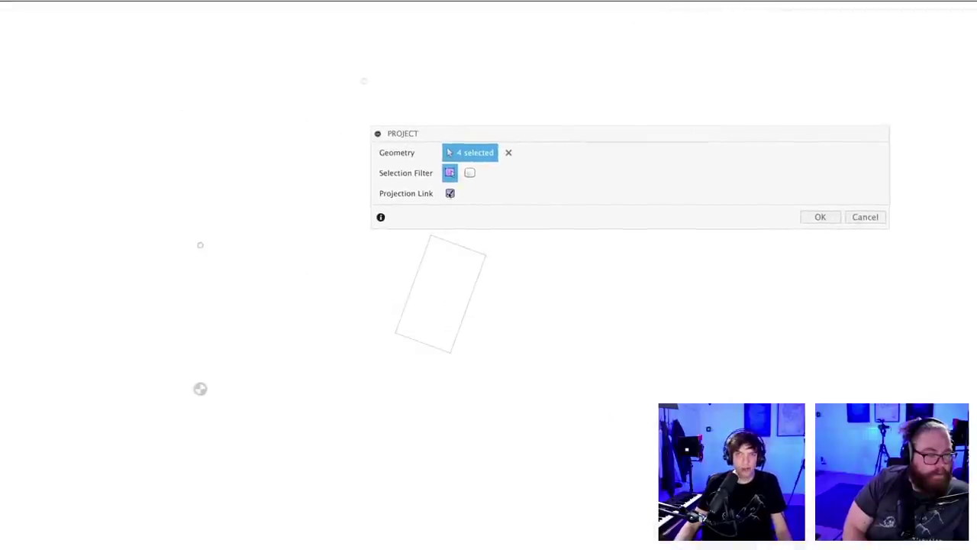
click(451, 194)
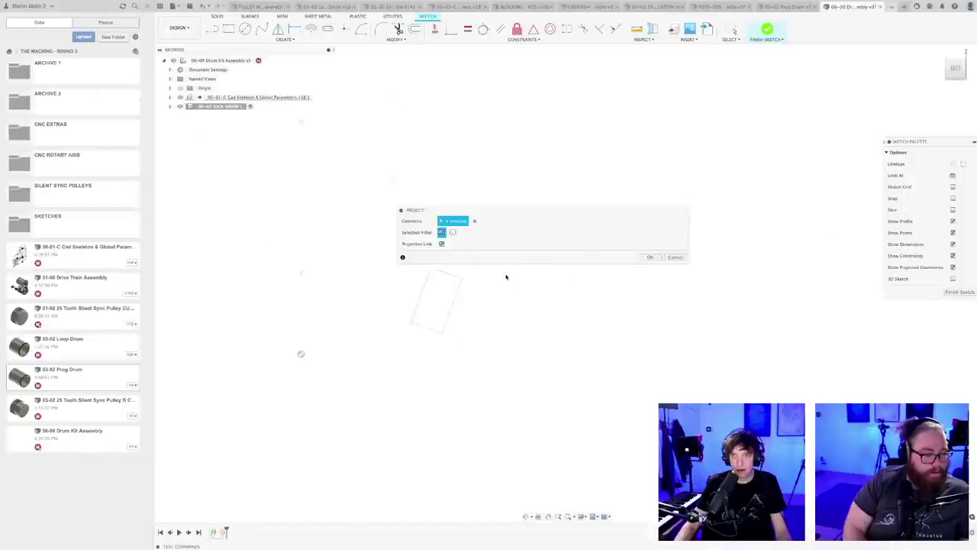
drag(623, 209, 659, 192)
click(689, 240)
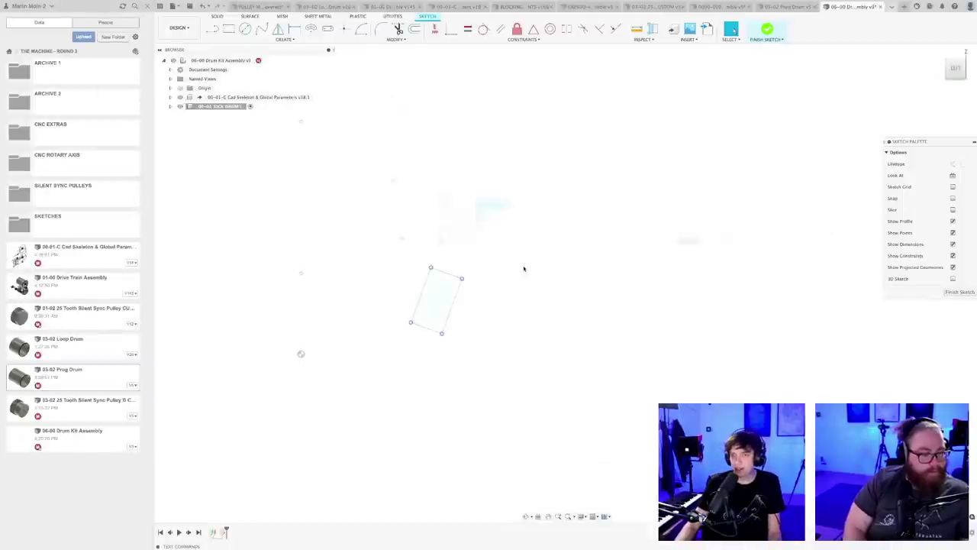
scroll(607, 295, down, 3)
mouse_move(515, 320)
shift+middle_down()
mouse_move(498, 326)
mouse_move(556, 319)
mouse_move(528, 297)
mouse_move(548, 334)
shift+middle_up()
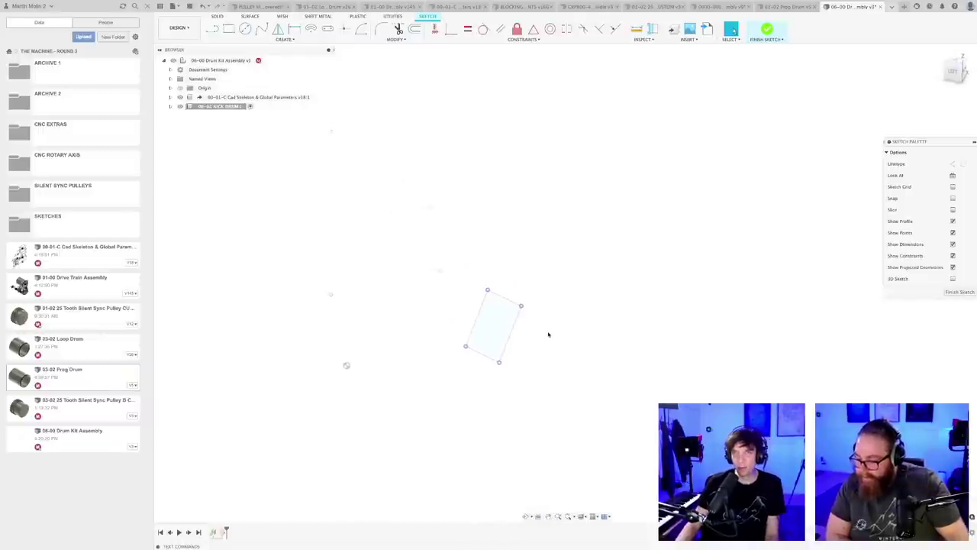
click(959, 292)
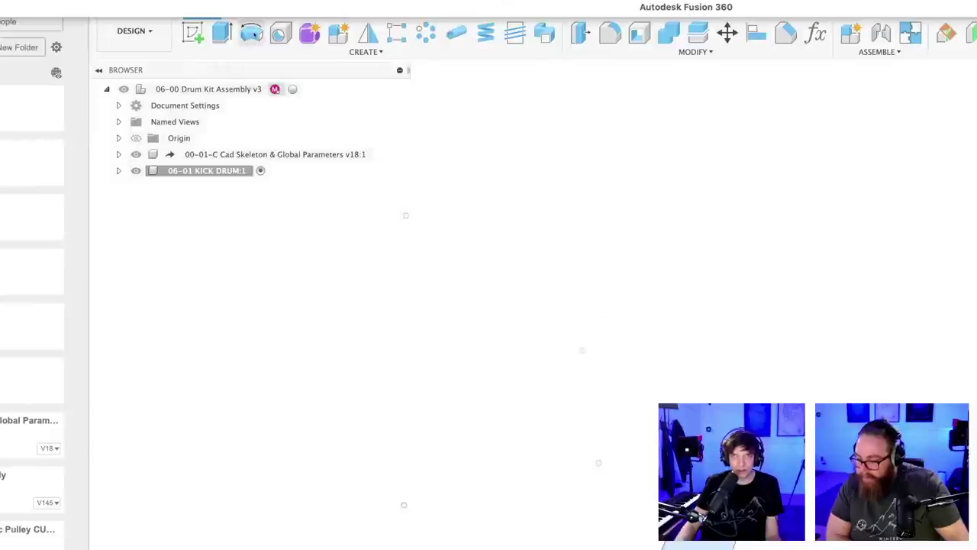
- Revolve the rectangle about its left edge into a solid cylinder and save version 4
click(252, 32)
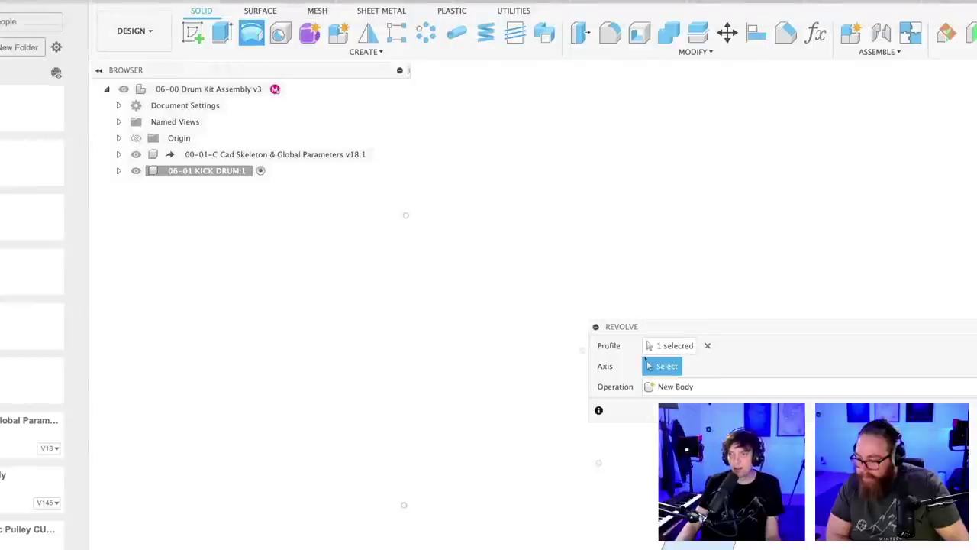
drag(702, 327, 480, 191)
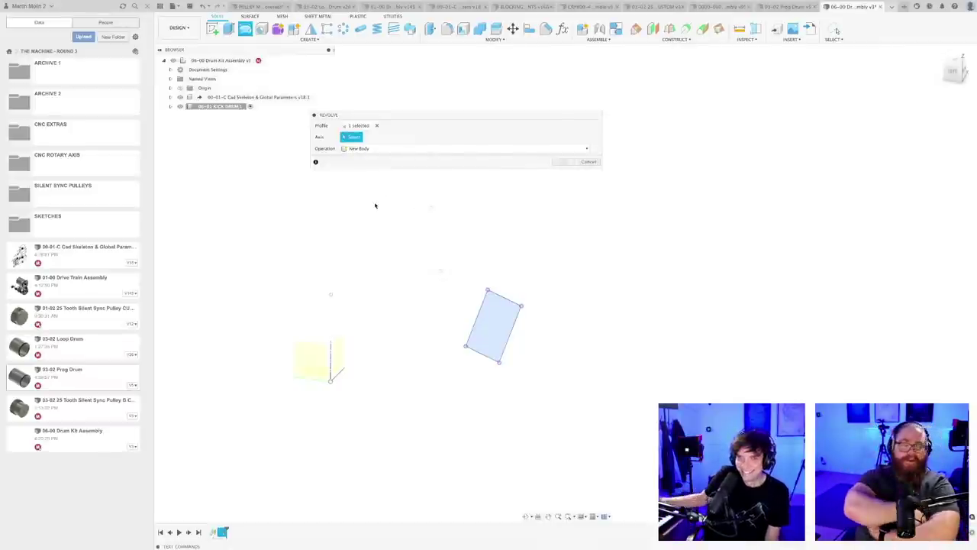
mouse_move(420, 115)
mouse_down()
mouse_move(448, 110)
mouse_move(443, 142)
mouse_up()
click(474, 323)
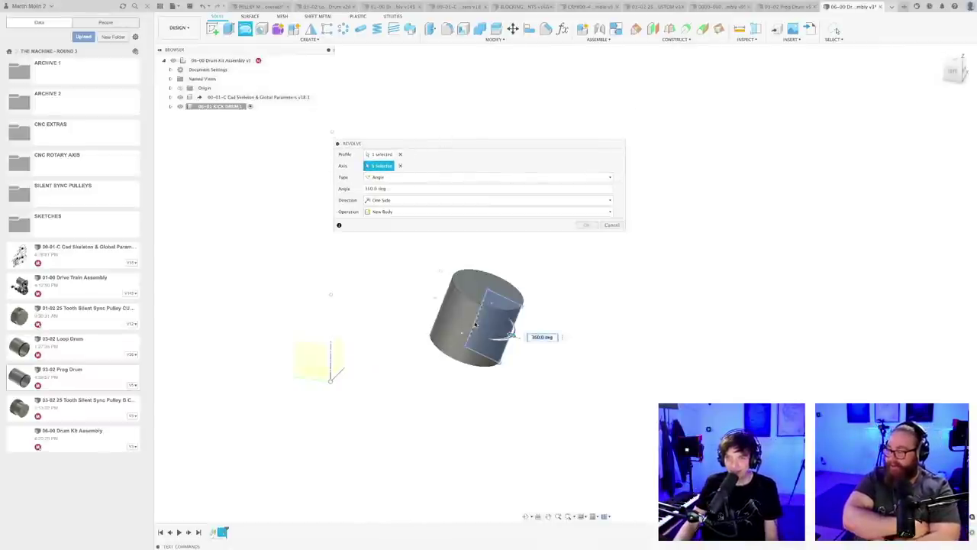
click(588, 225)
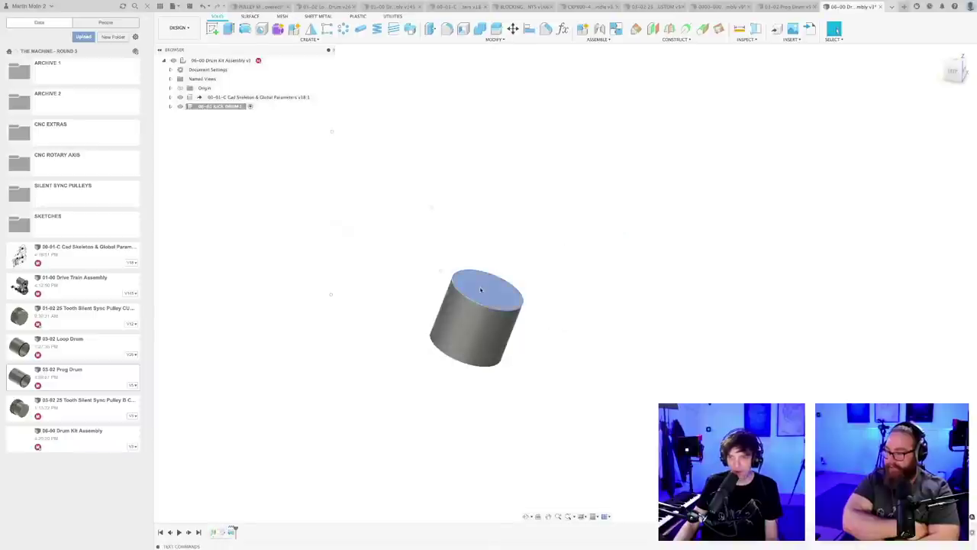
key(ctrl+s)
key(Return)
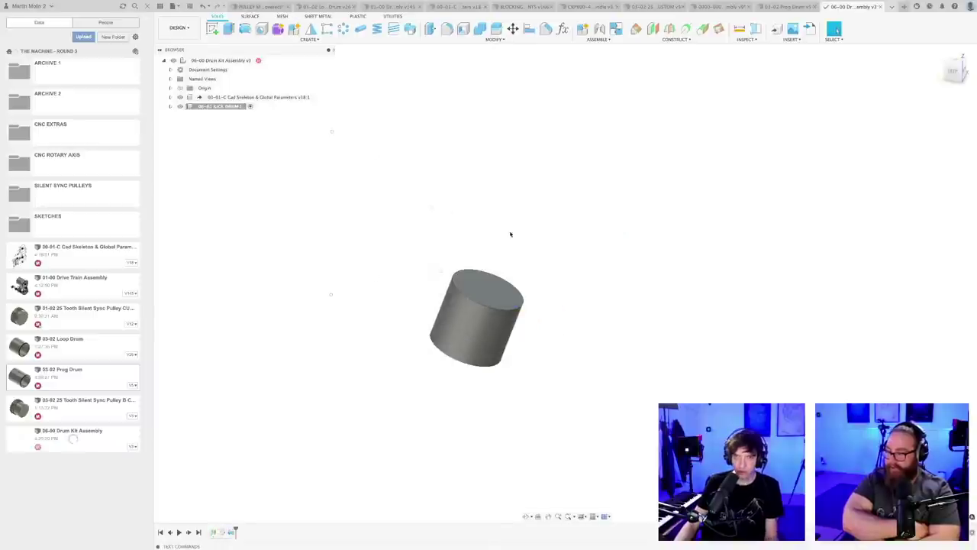
scroll(510, 233, down, 2)
shift+middle_drag(515, 235, 470, 276)
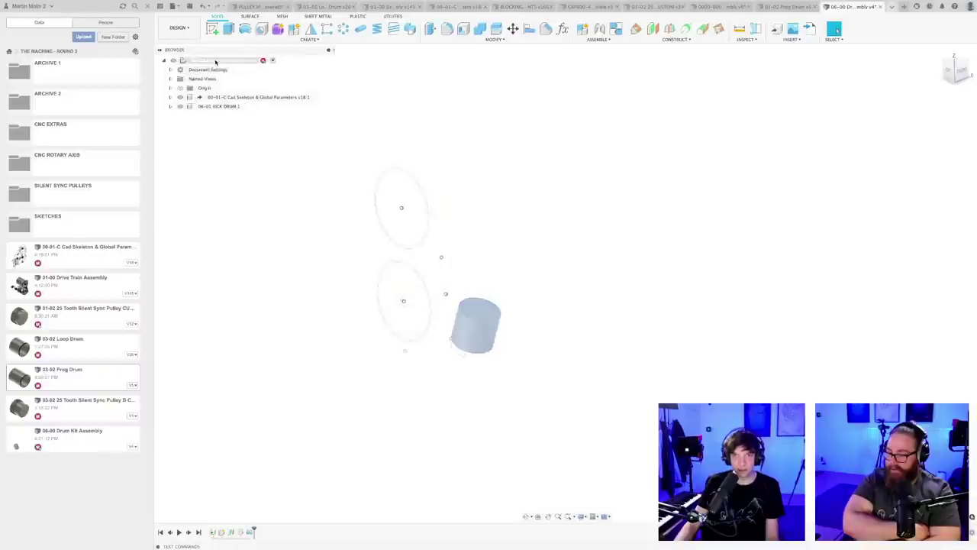
- Add a new component under the root assembly and name it '06-02 Snare Drum'
right_click(218, 60)
click(239, 66)
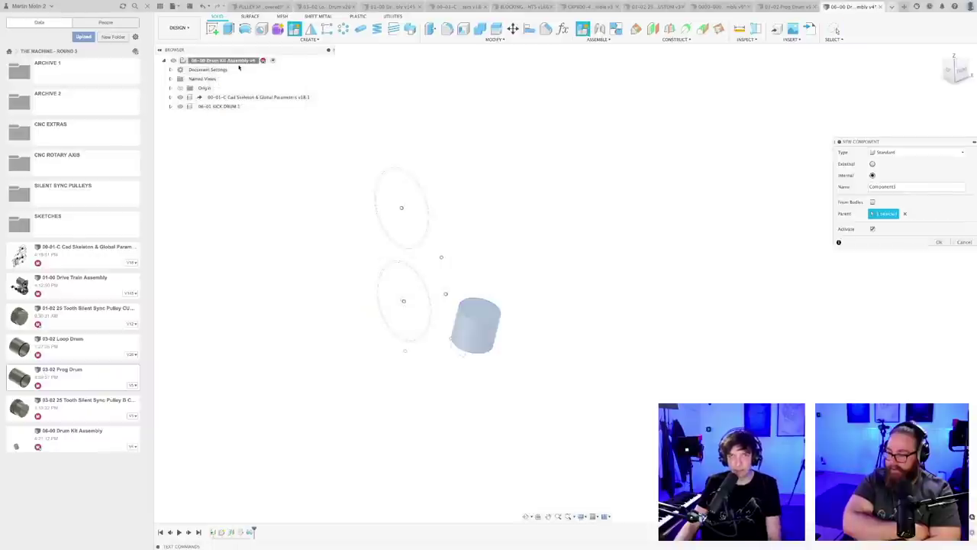
key(Return)
double_click(213, 116)
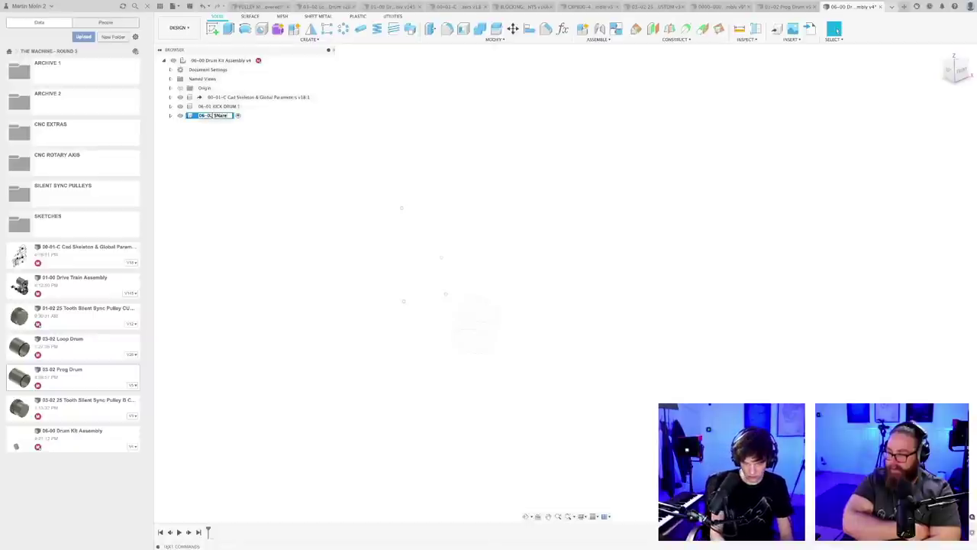
text(06-02 Snare Drum)
key(Return)
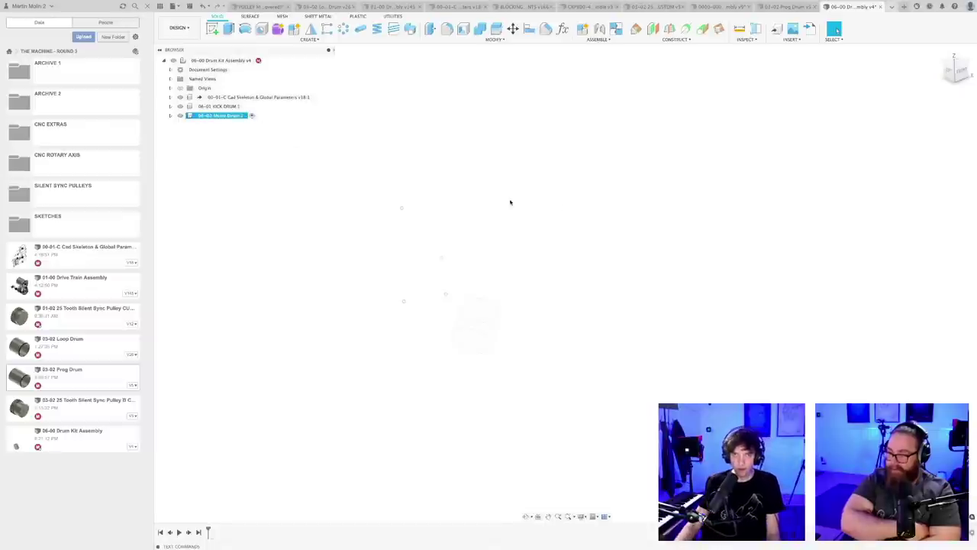
- Correct the capitalisation in the component name and save version 5
click(545, 216)
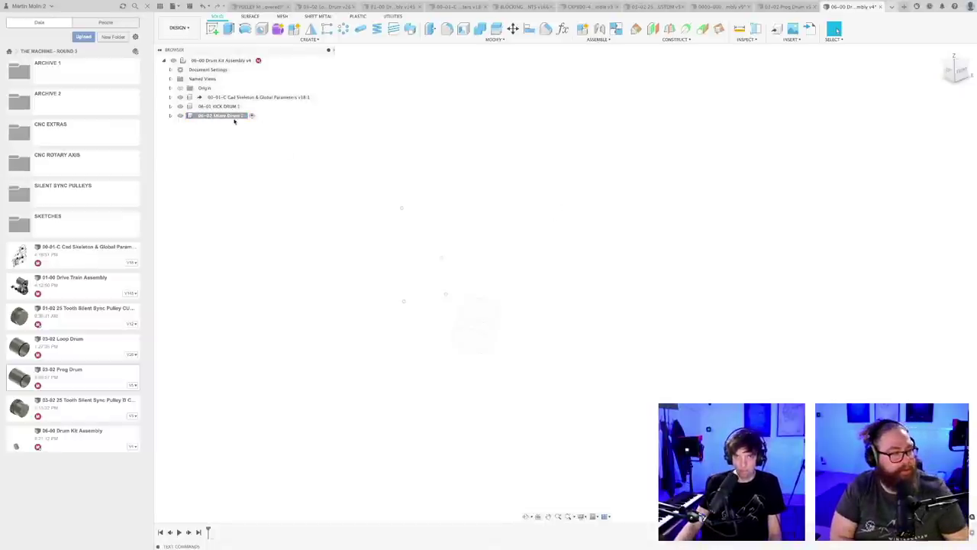
click(219, 117)
click(219, 116)
click(220, 116)
key(BackSpace)
text(N)
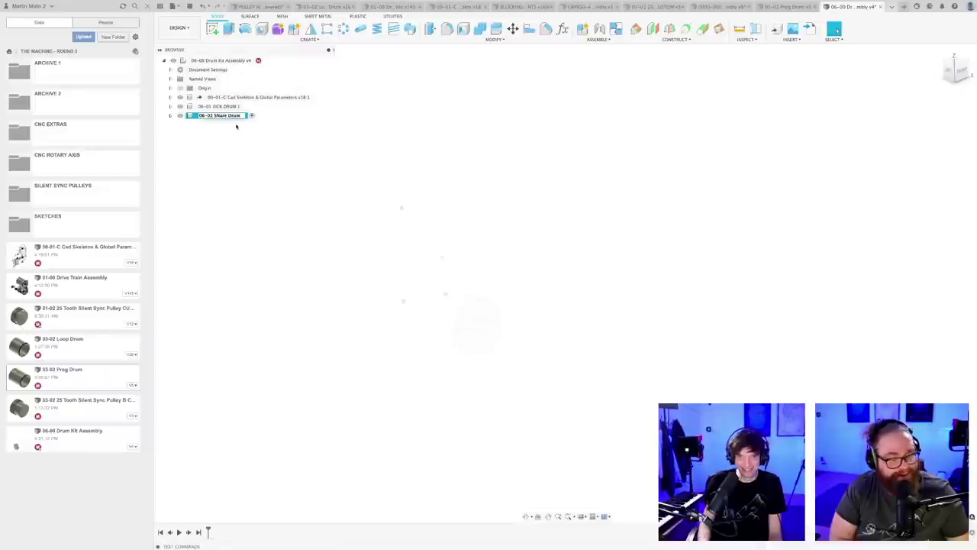
key(Return)
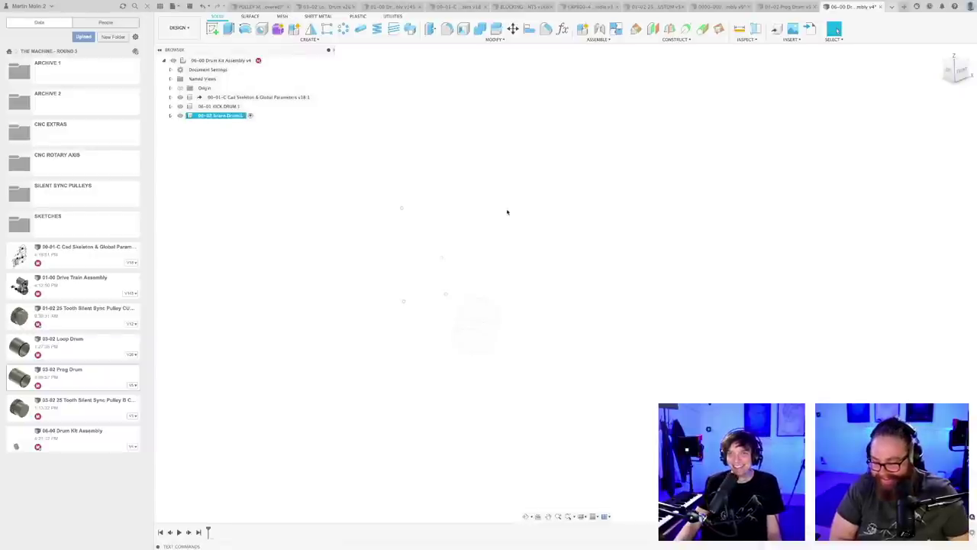
key(ctrl+s)
key(Return)
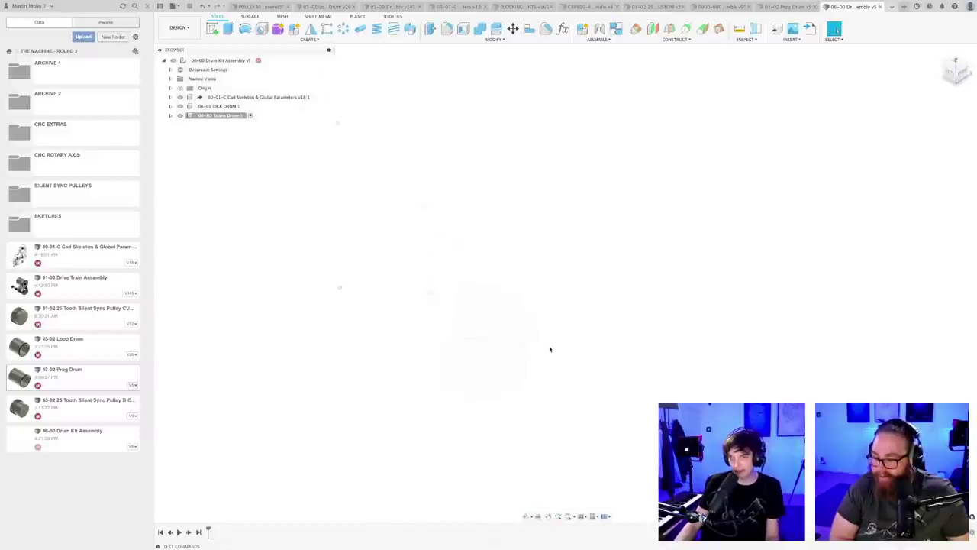
- Start an offset construction plane based on the kick drum's Plane1
shift+middle_drag(549, 346, 569, 314)
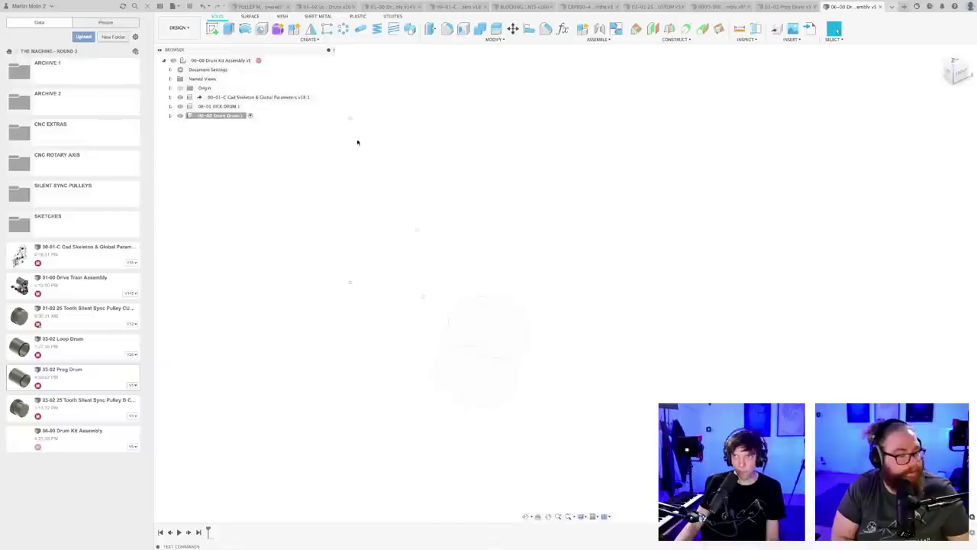
click(653, 29)
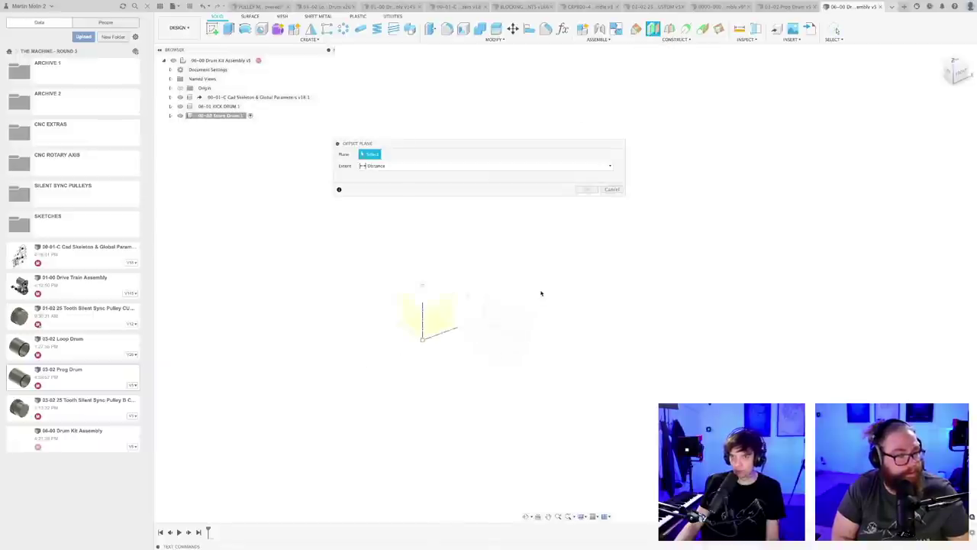
scroll(543, 293, down, 3)
shift+middle_drag(561, 310, 535, 292)
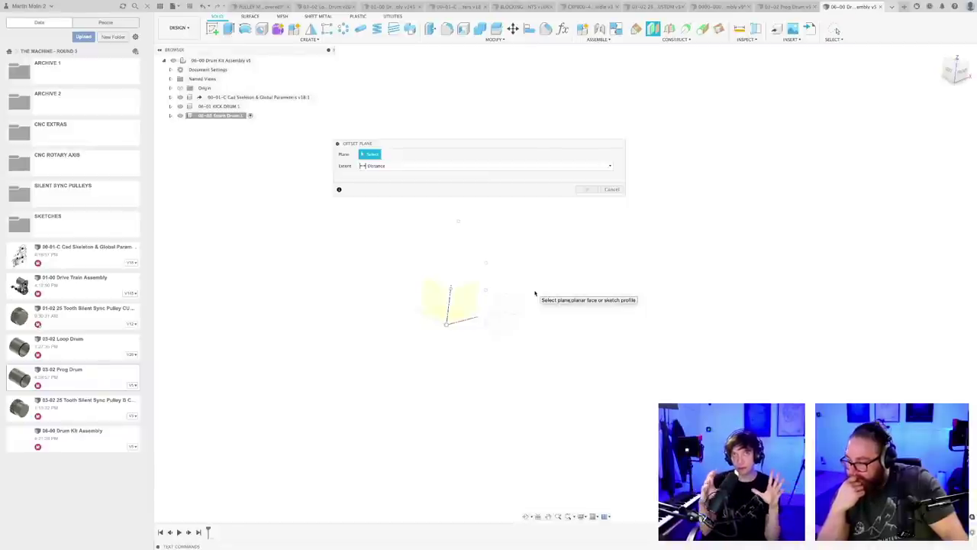
click(170, 106)
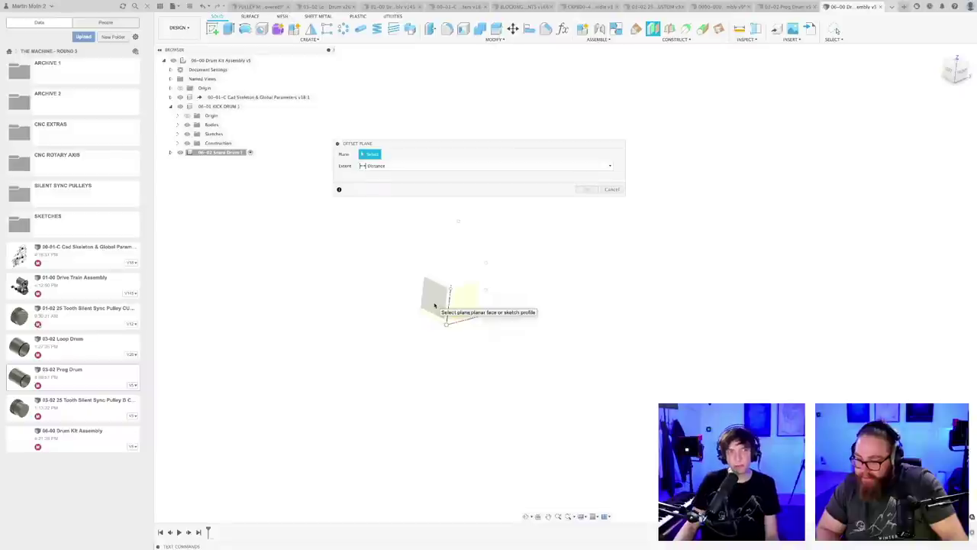
click(178, 142)
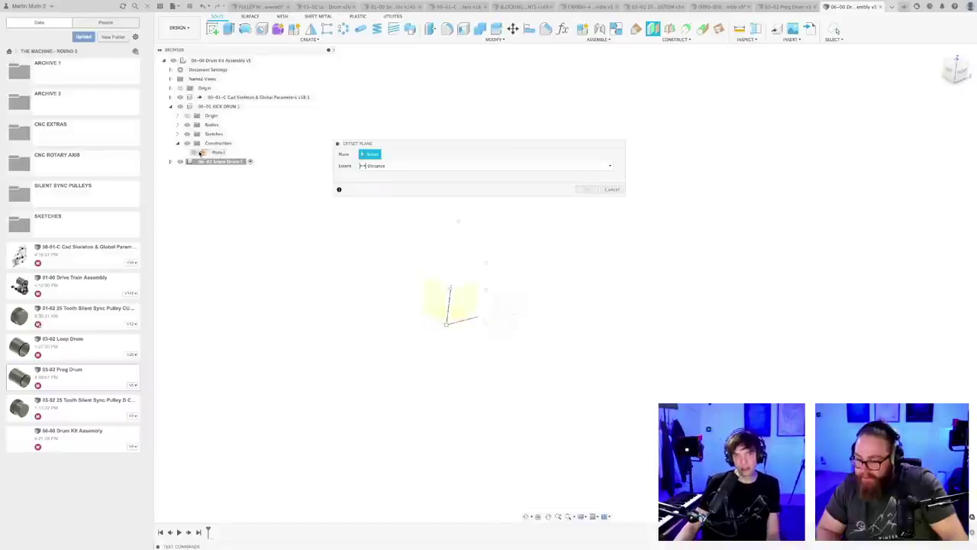
click(218, 153)
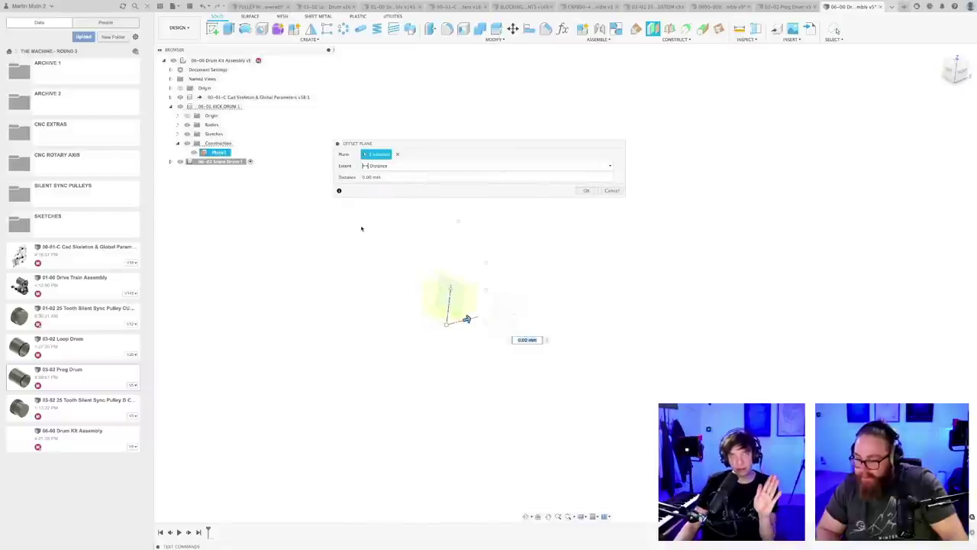
- Drag the new plane away from Plane1 to set its offset and commit it
scroll(484, 264, up, 4)
scroll(413, 294, up, 4)
scroll(441, 304, down, 4)
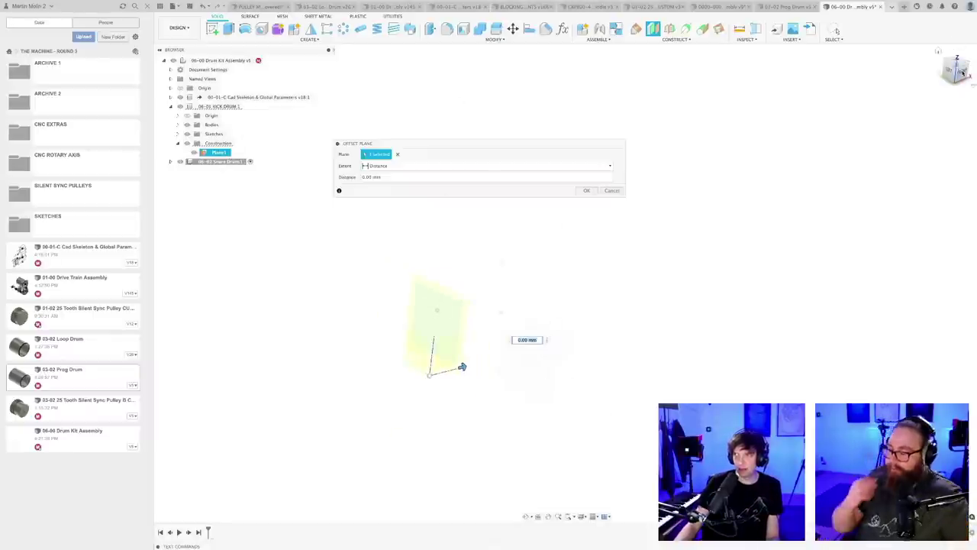
shift+middle_drag(630, 336, 601, 322)
middle_drag(588, 383, 417, 362)
drag(342, 372, 451, 372)
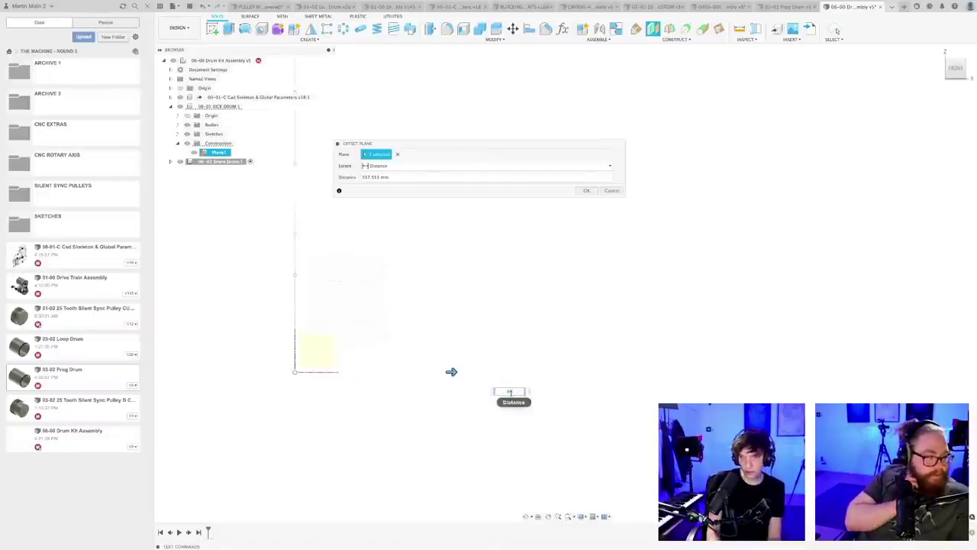
key(Return)
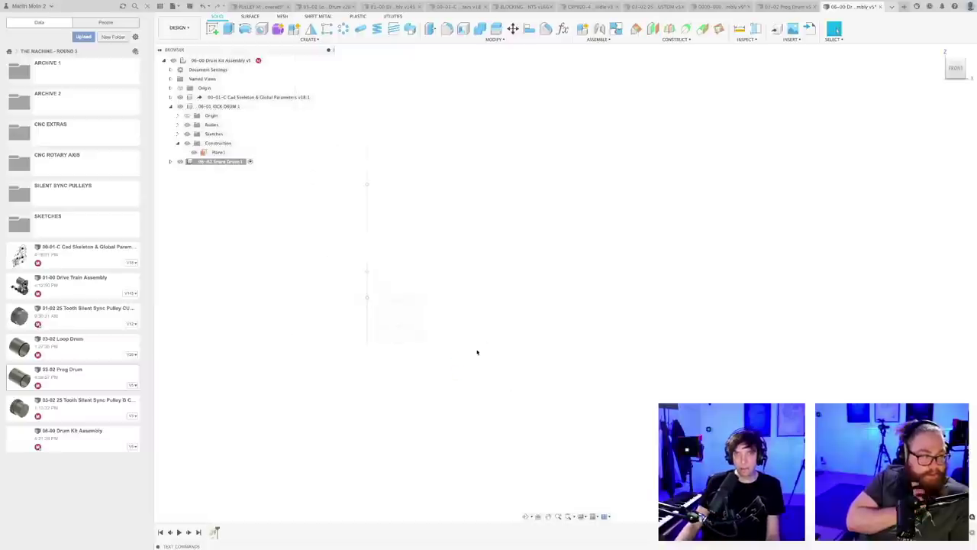
- Save a new version and start a sketch on the side origin plane
click(213, 28)
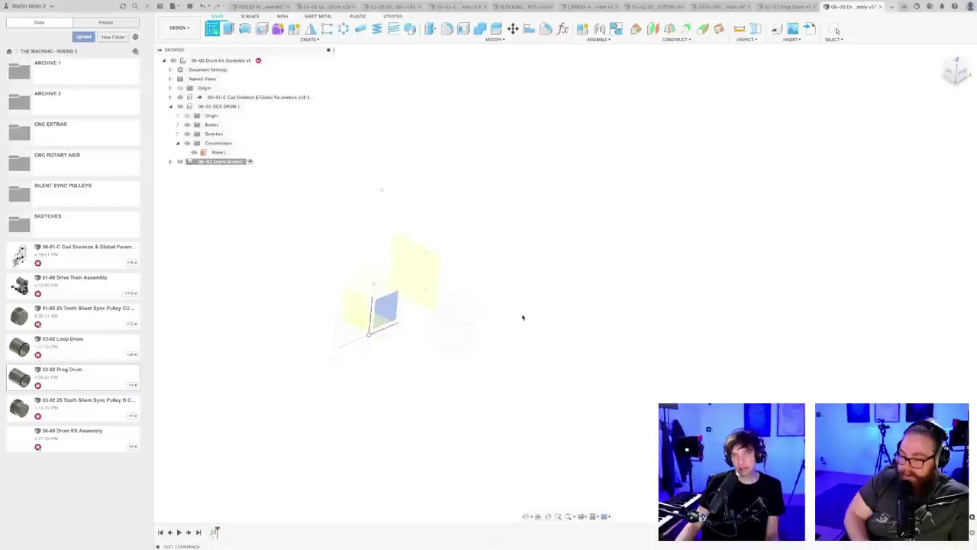
middle_drag(556, 304, 504, 276)
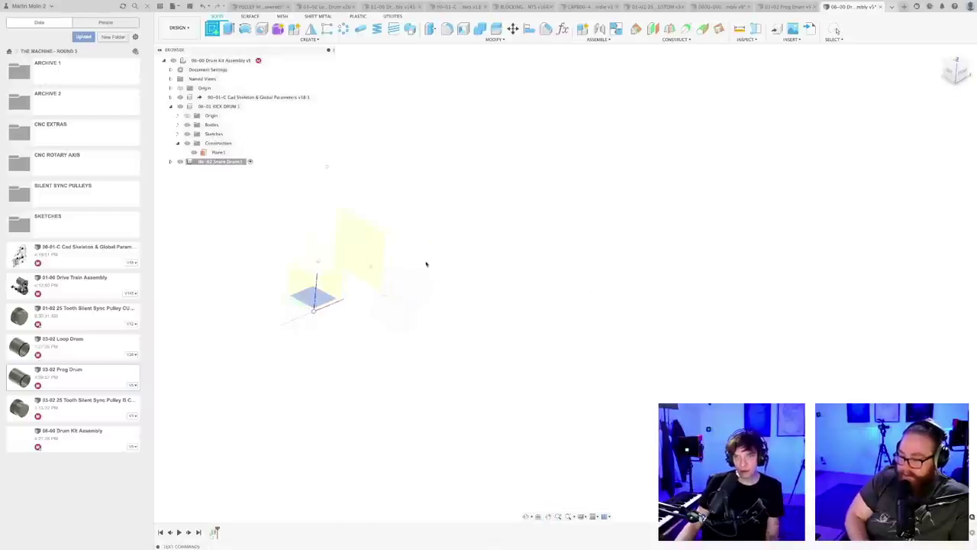
key(super+s)
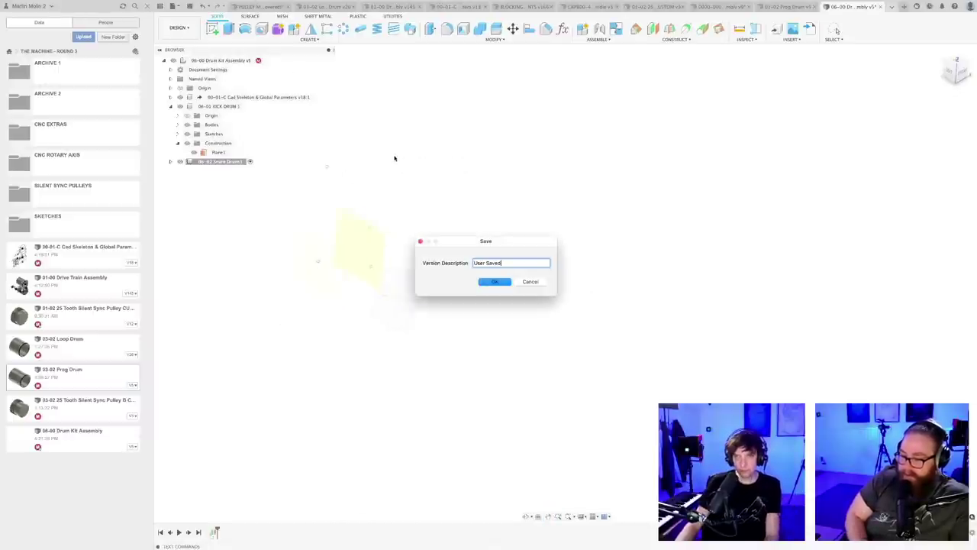
click(494, 282)
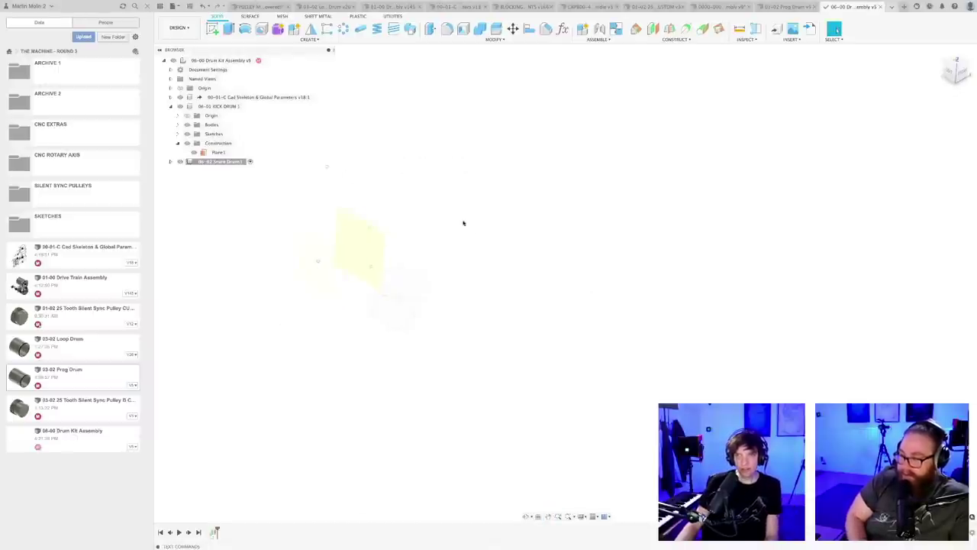
click(218, 31)
mouse_move(476, 247)
shift+middle_down()
mouse_move(445, 253)
mouse_move(465, 247)
shift+middle_up()
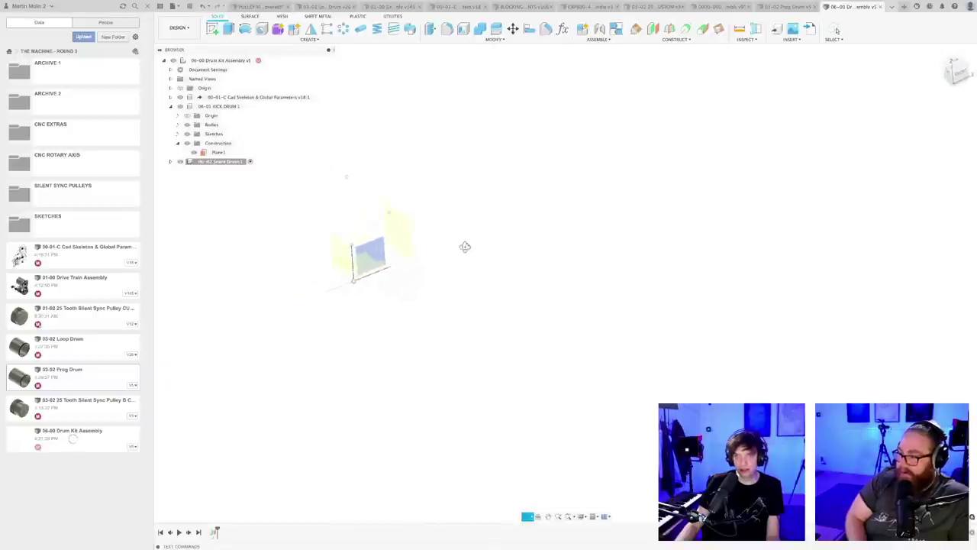
click(406, 239)
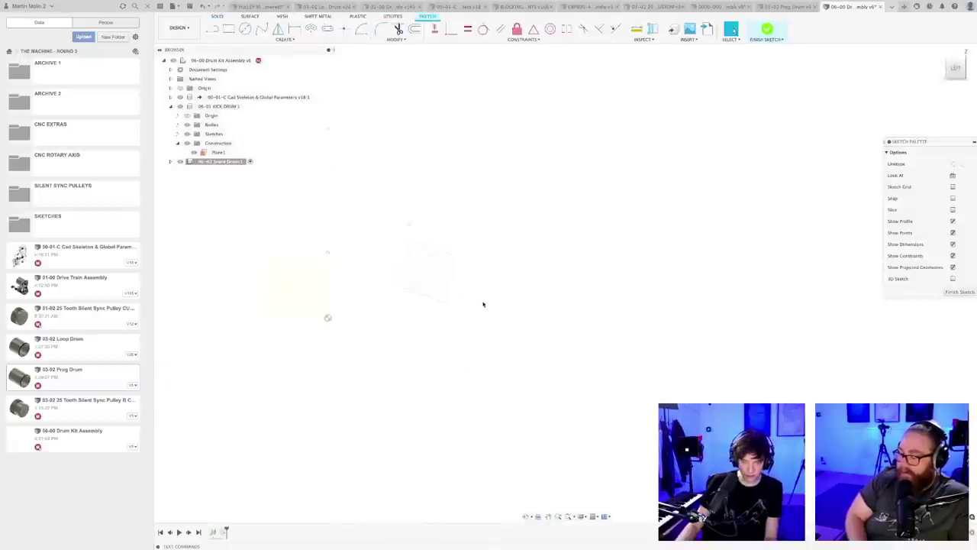
- Project the existing rectangular outline into the new sketch
key(p)
scroll(476, 274, up, 5)
click(408, 241)
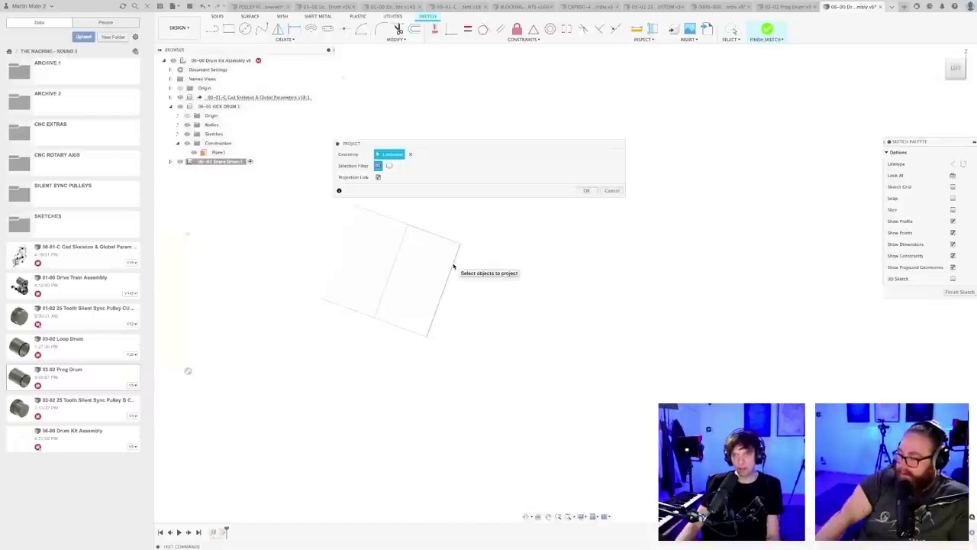
click(411, 154)
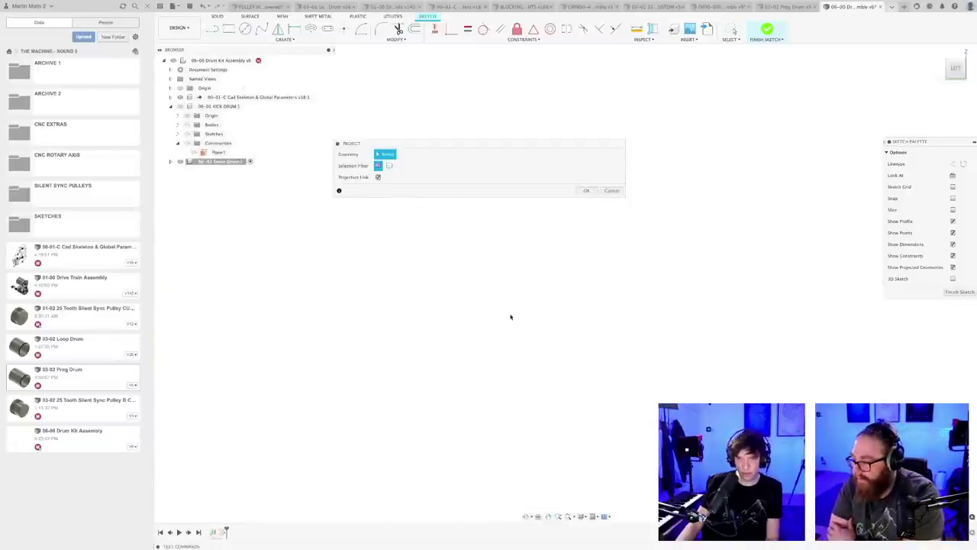
click(421, 290)
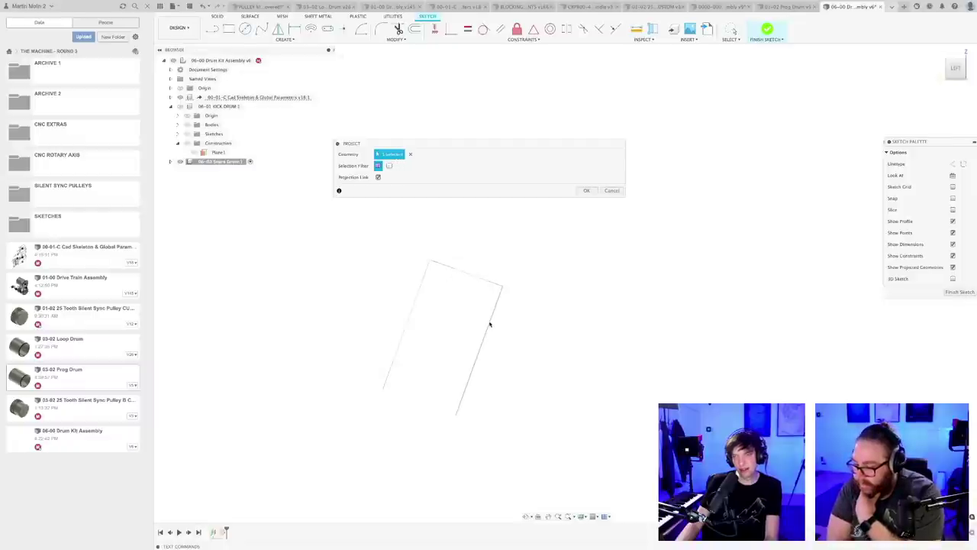
click(586, 190)
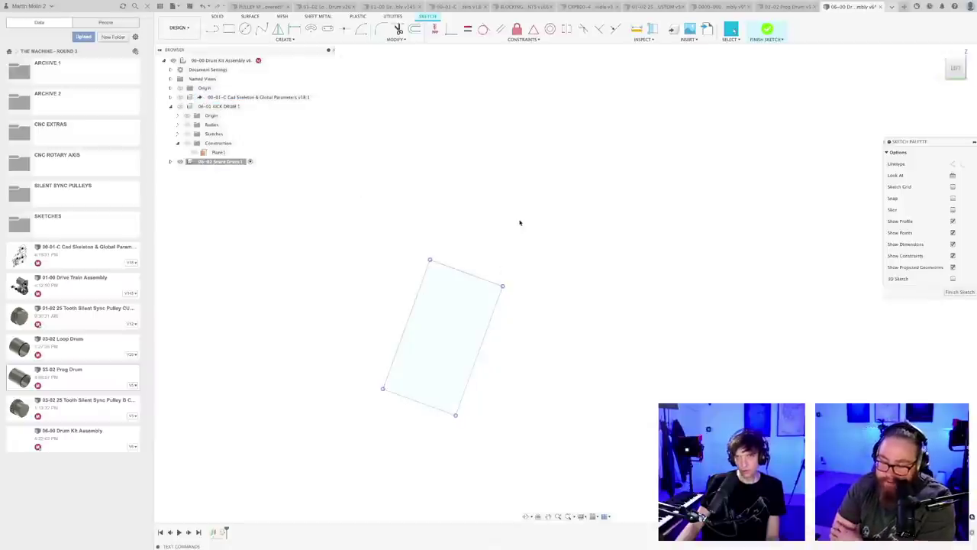
- Make the projected rectangle's top and left edges construction lines, then save a version
click(467, 277)
key(x)
click(421, 286)
key(x)
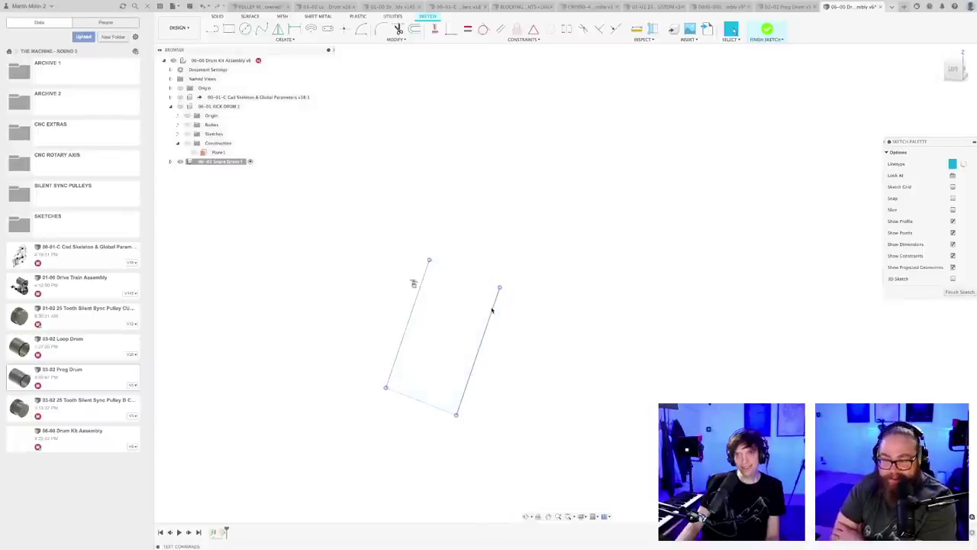
click(492, 310)
click(499, 365)
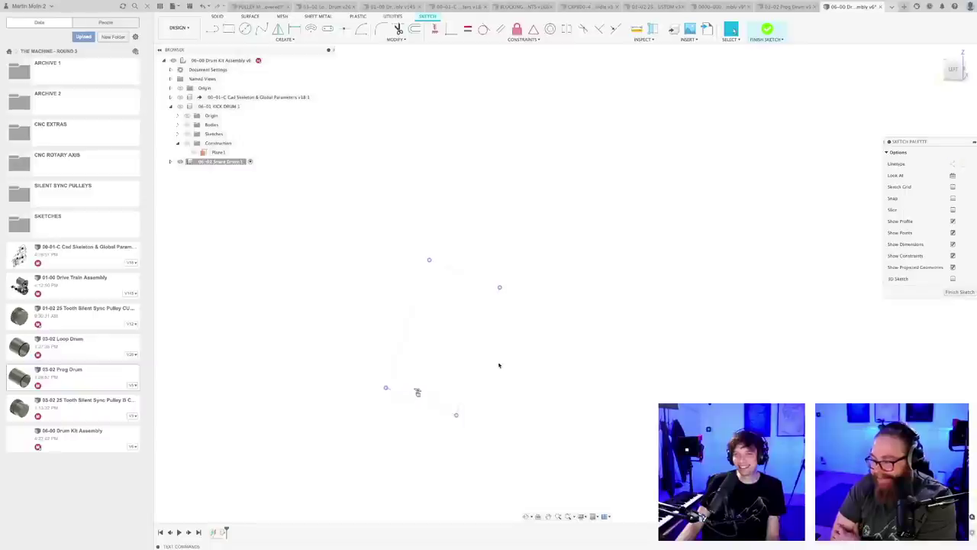
key(super+s)
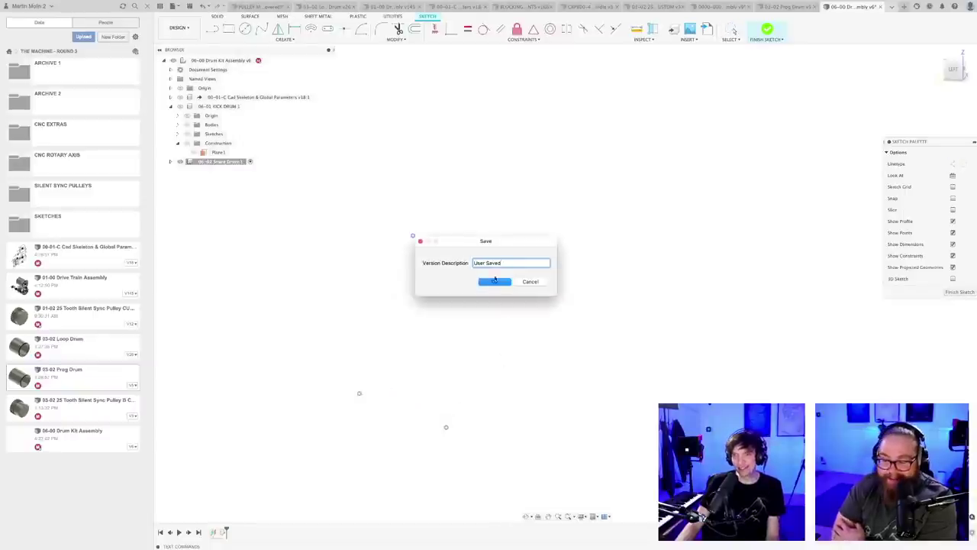
click(495, 281)
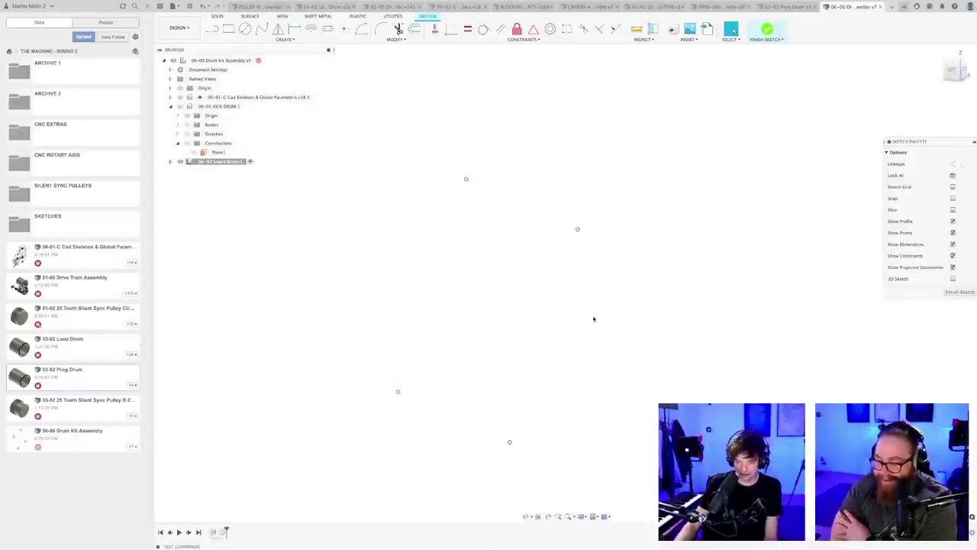
- Draw a line chain from the top sketch point through a corner, then save
key(l)
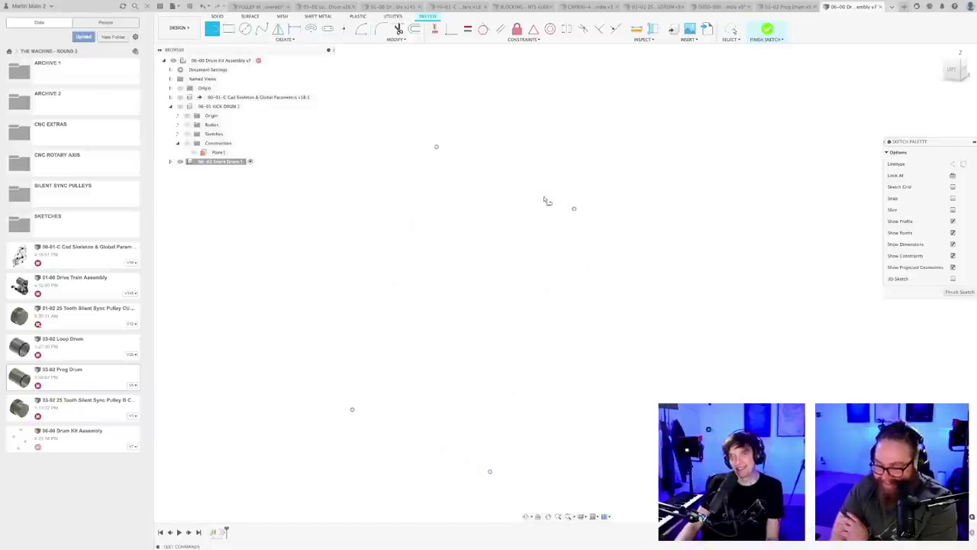
click(573, 208)
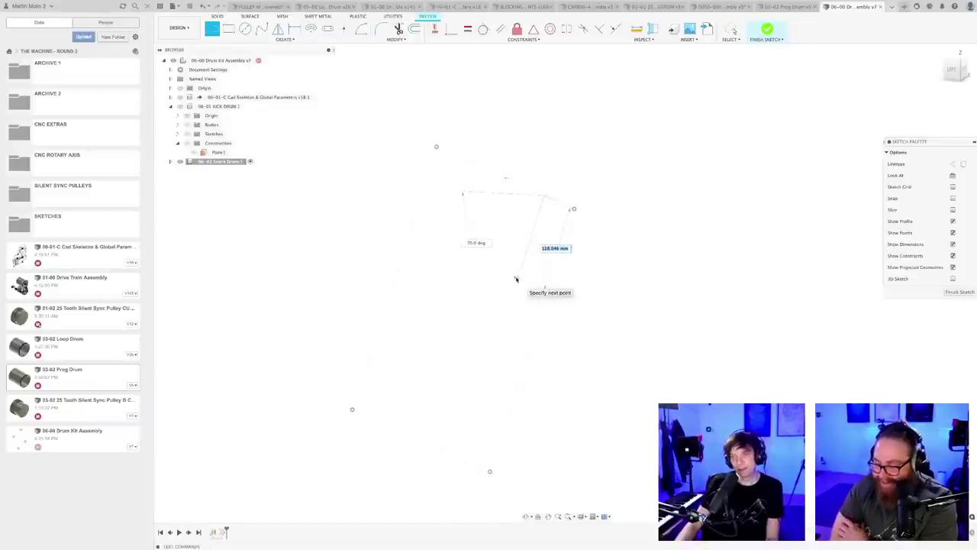
click(518, 277)
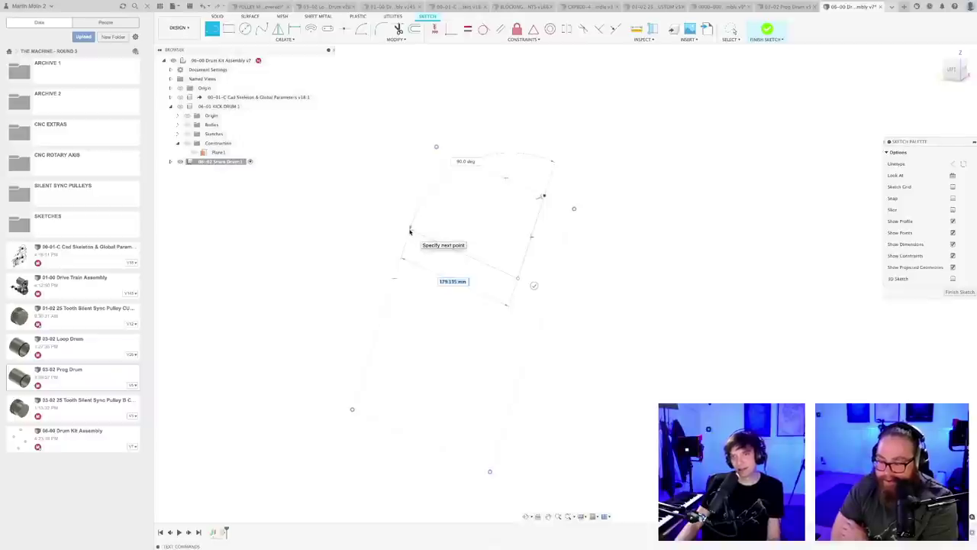
double_click(410, 230)
key(Escape)
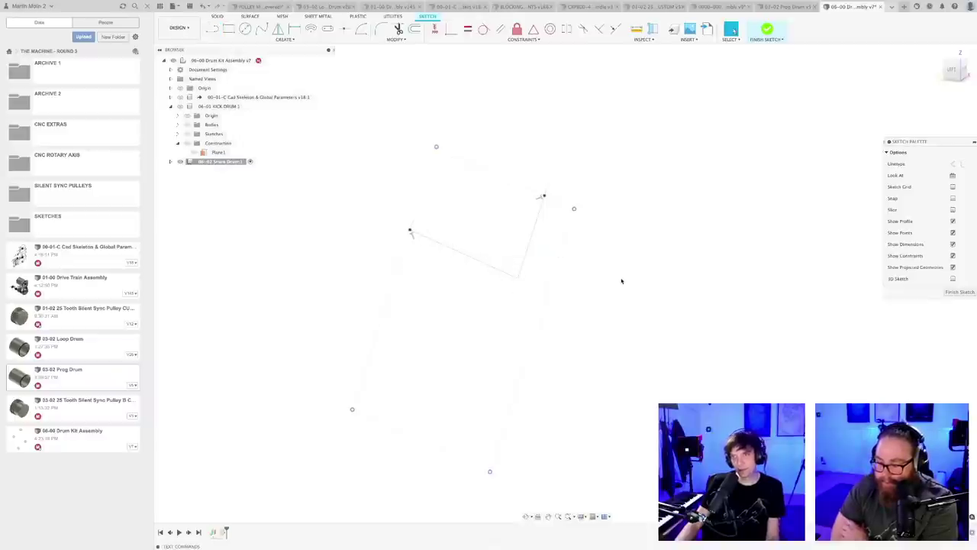
scroll(619, 281, down, 3)
key(super+s)
click(496, 282)
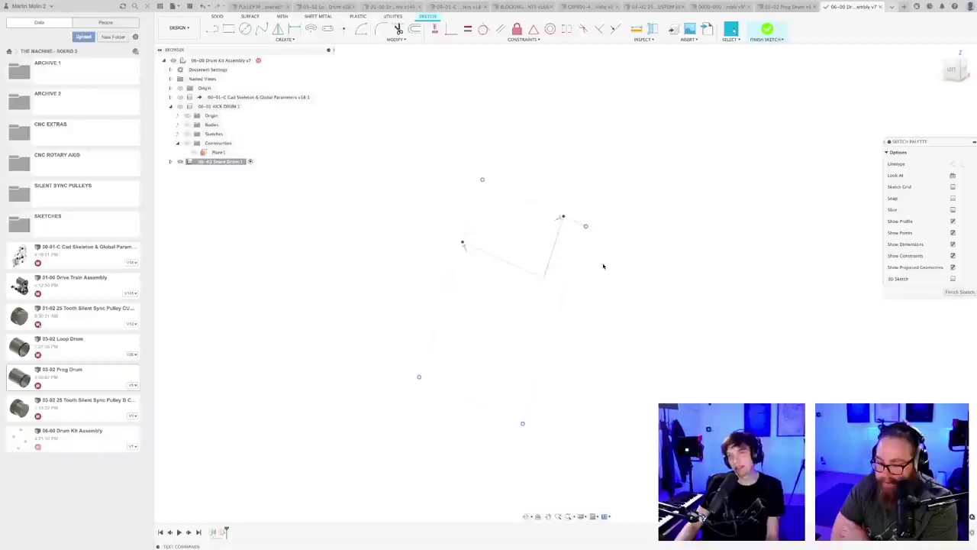
- Draw a line joining the open point to the existing endpoint
scroll(609, 267, up, 2)
scroll(609, 272, up, 2)
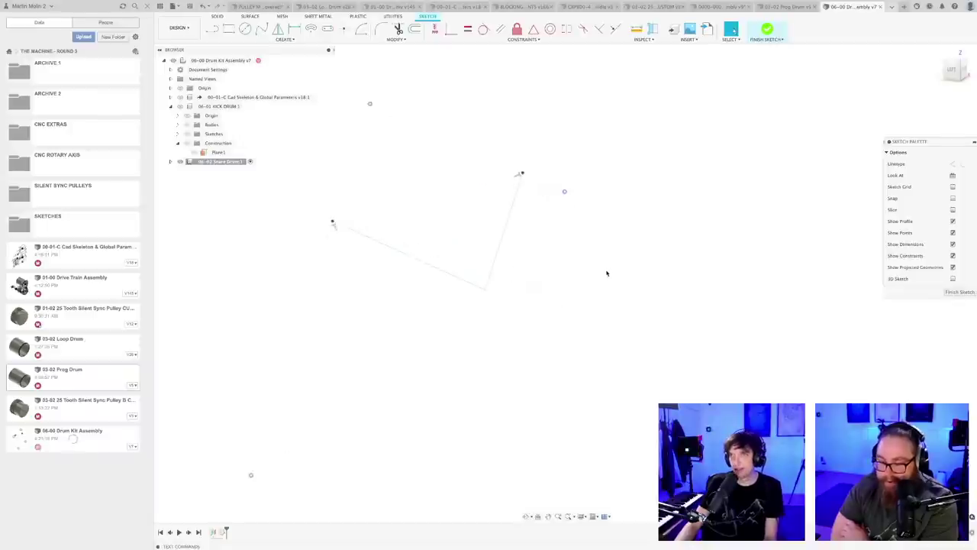
middle_drag(609, 273, 641, 355)
key(l)
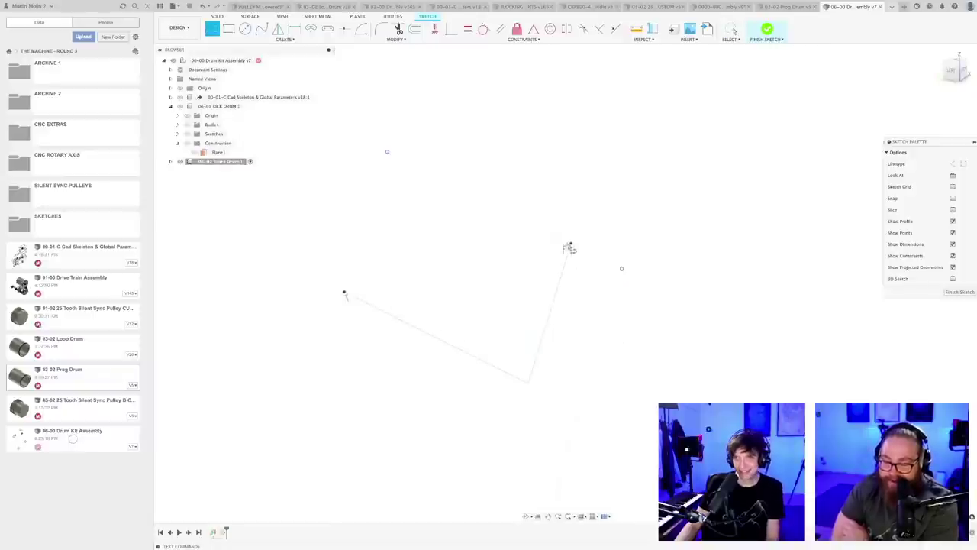
click(387, 151)
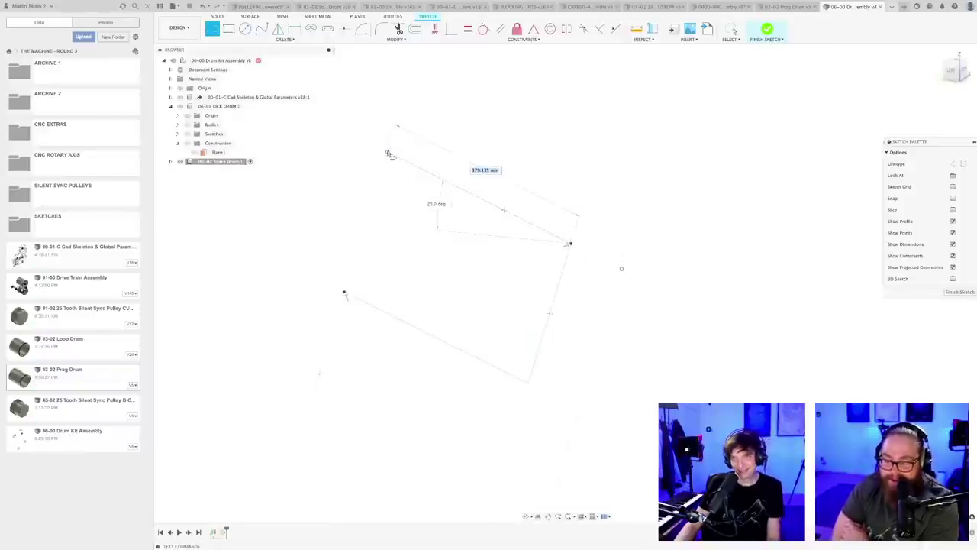
click(571, 244)
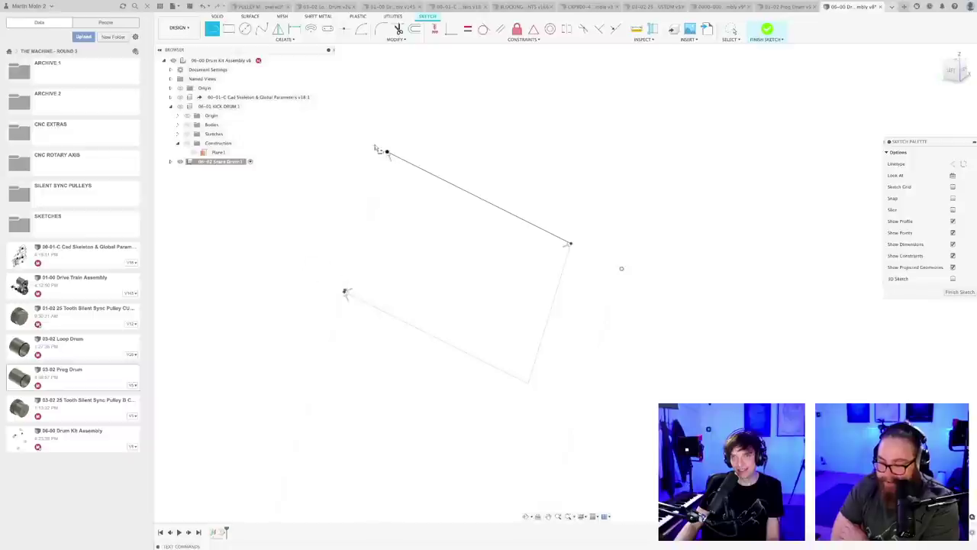
scroll(351, 288, up, 5)
key(Escape)
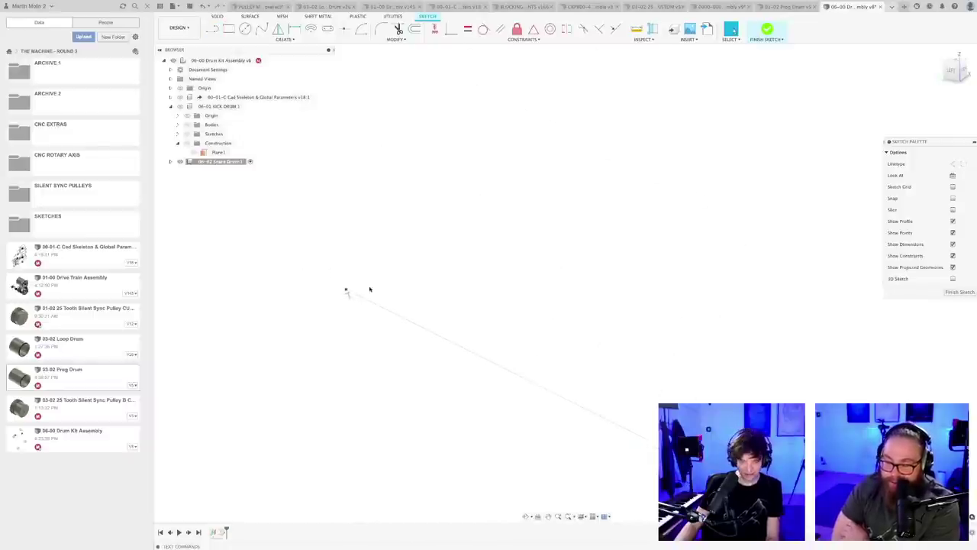
scroll(370, 289, down, 5)
- Draw the closing line to finish the four-sided profile and save version 9
key(l)
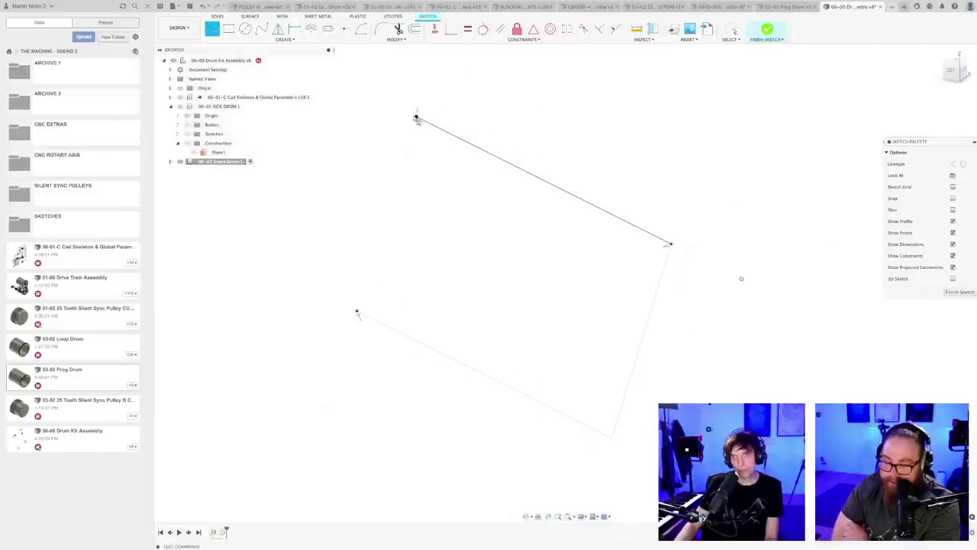
click(416, 118)
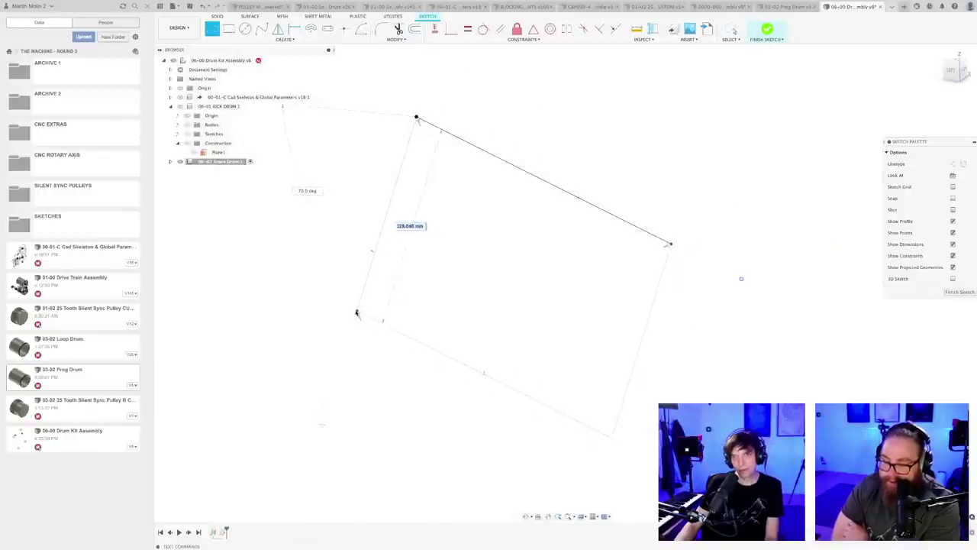
click(358, 312)
key(Escape)
scroll(460, 265, down, 4)
key(super+s)
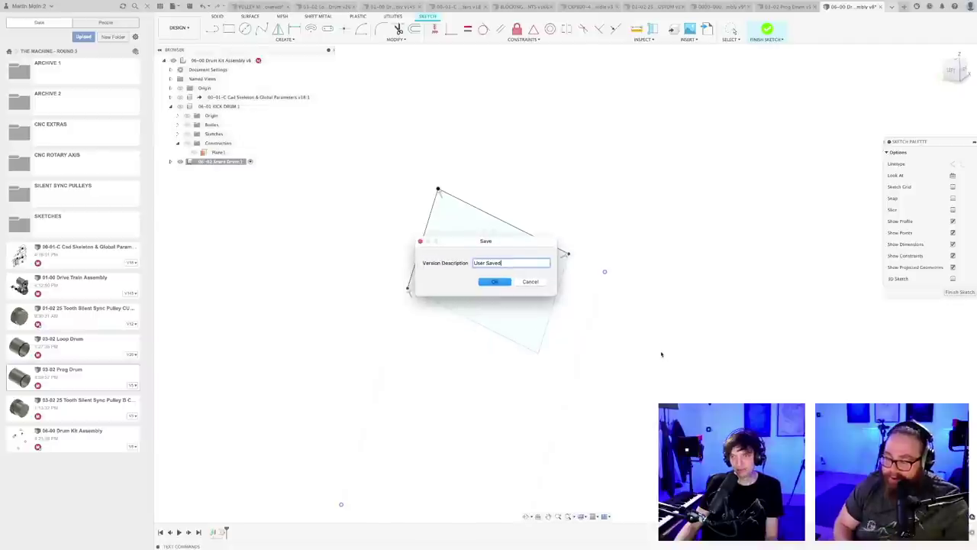
key(Return)
middle_drag(611, 328, 607, 307)
scroll(580, 324, up, 2)
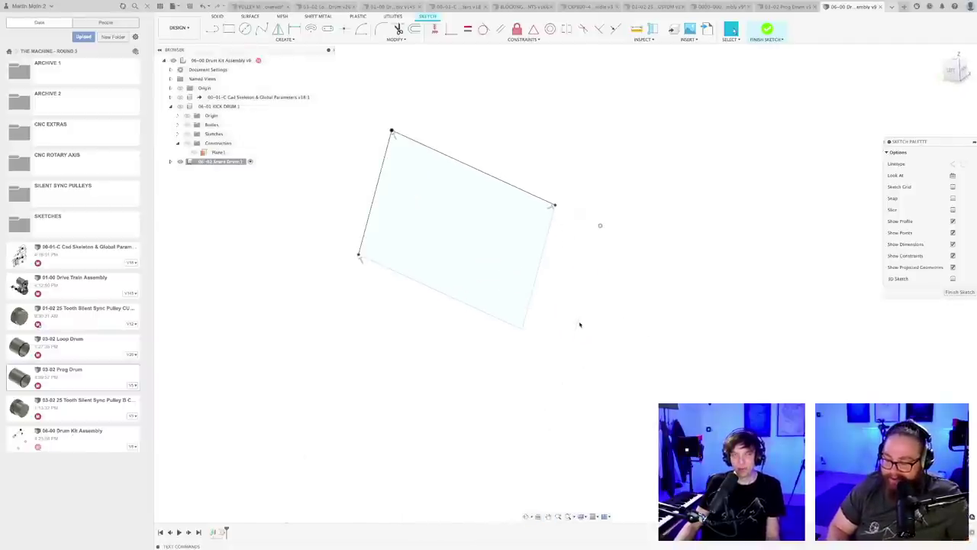
mouse_move(619, 354)
middle_down()
mouse_move(594, 386)
mouse_move(598, 374)
mouse_move(620, 381)
middle_up()
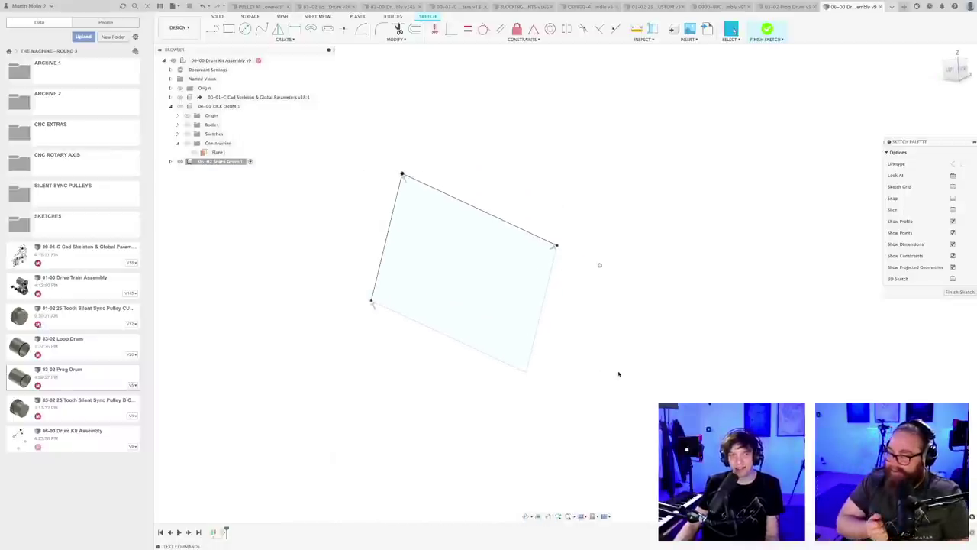
- Dimension the tilted rectangle's right edge to 140 mm
scroll(623, 367, down, 2)
mouse_move(624, 370)
shift+middle_down()
mouse_move(621, 381)
mouse_move(620, 327)
mouse_move(629, 348)
mouse_move(619, 358)
mouse_move(624, 333)
mouse_move(633, 333)
mouse_move(603, 310)
mouse_move(569, 314)
mouse_move(645, 337)
mouse_move(624, 331)
mouse_move(599, 342)
mouse_move(567, 313)
mouse_move(565, 295)
mouse_move(565, 305)
mouse_move(551, 292)
shift+middle_up()
key(d)
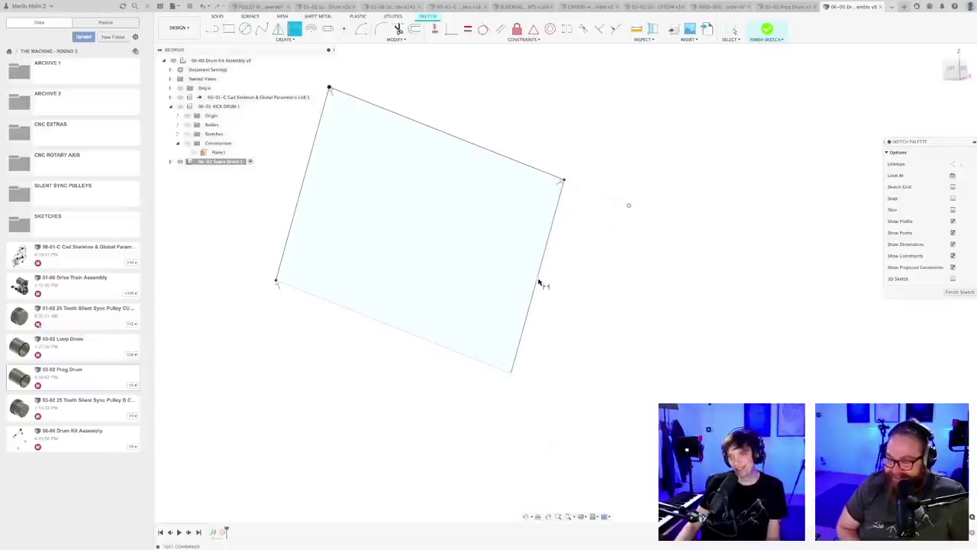
click(544, 284)
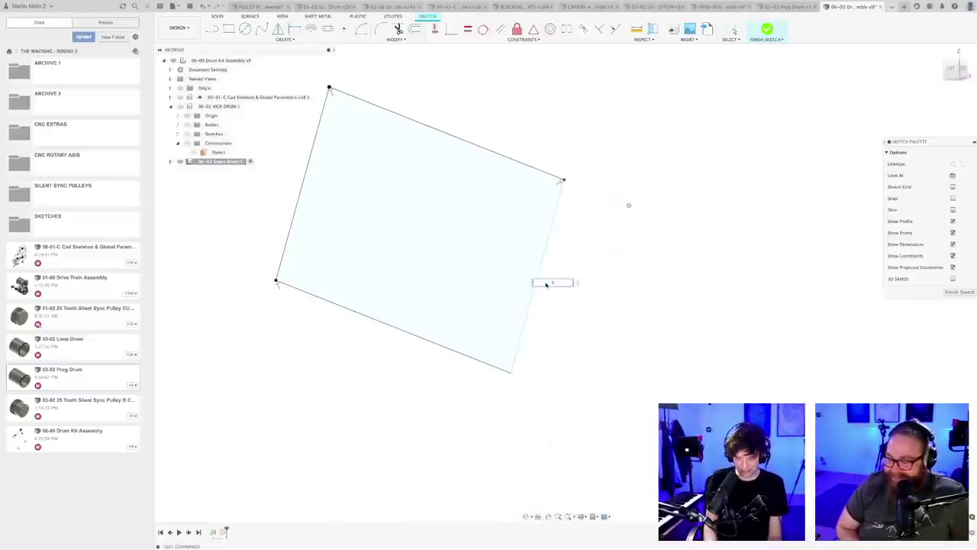
text(140)
key(Return)
scroll(639, 287, down, 3)
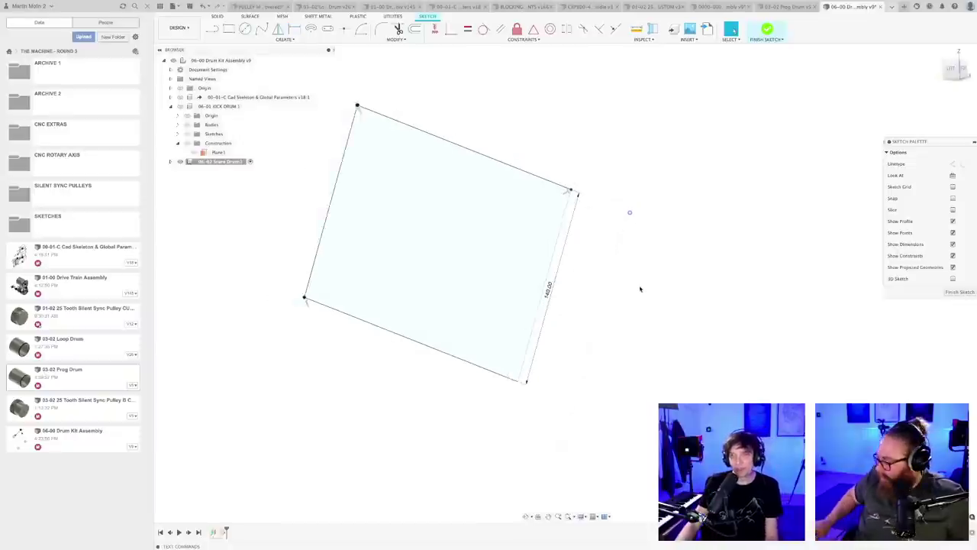
click(714, 7)
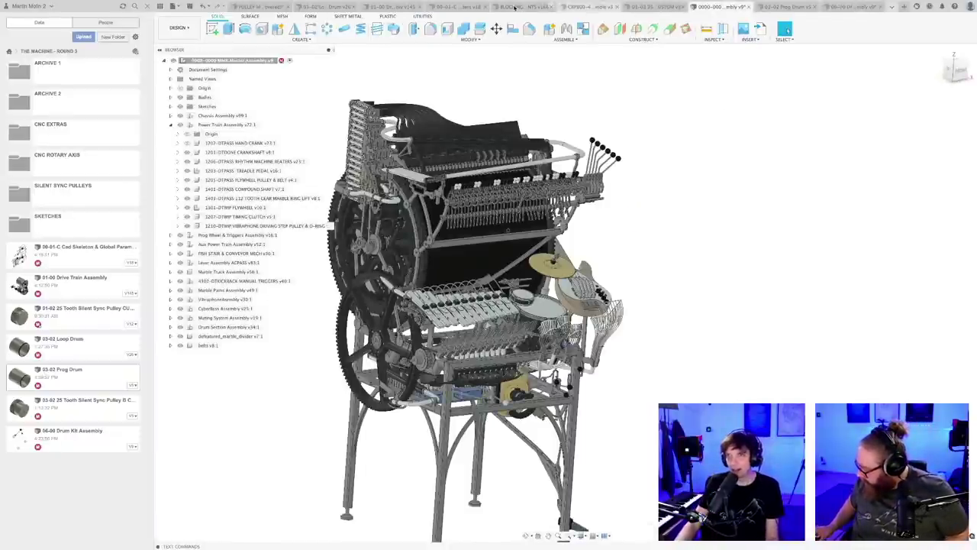
click(515, 6)
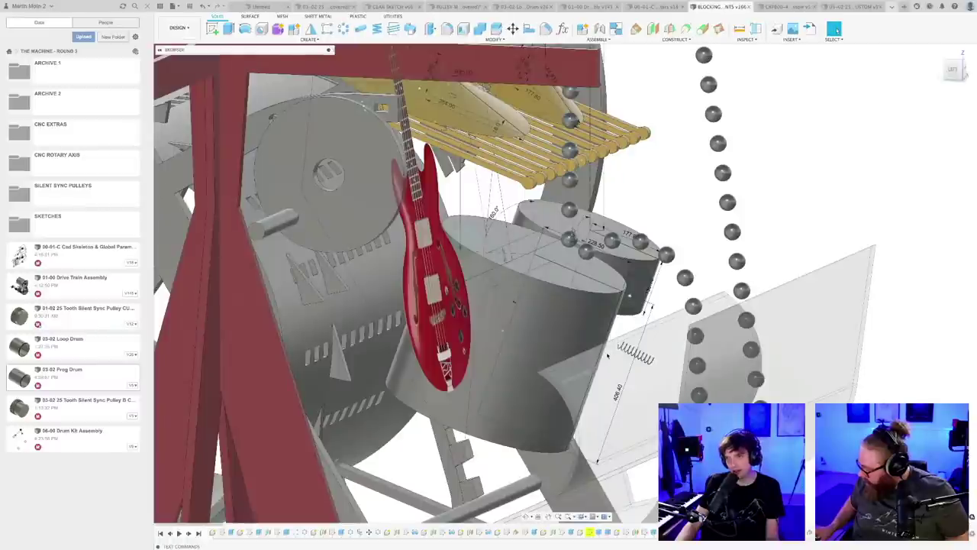
scroll(416, 373, up, 3)
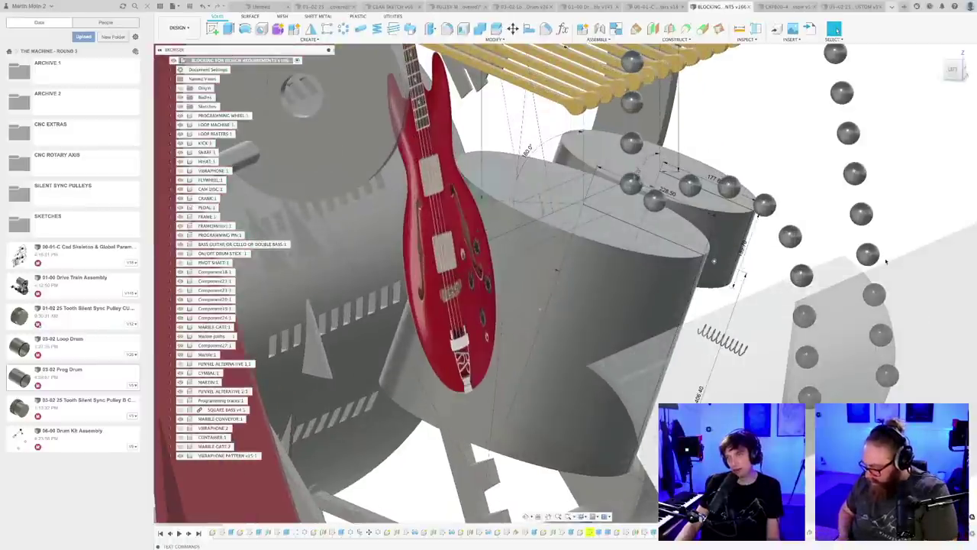
scroll(744, 261, up, 5)
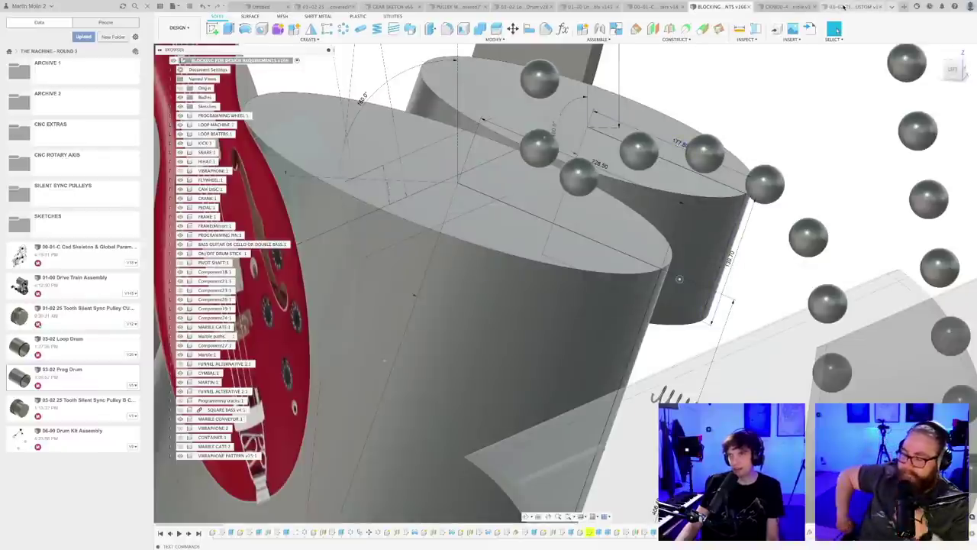
click(807, 7)
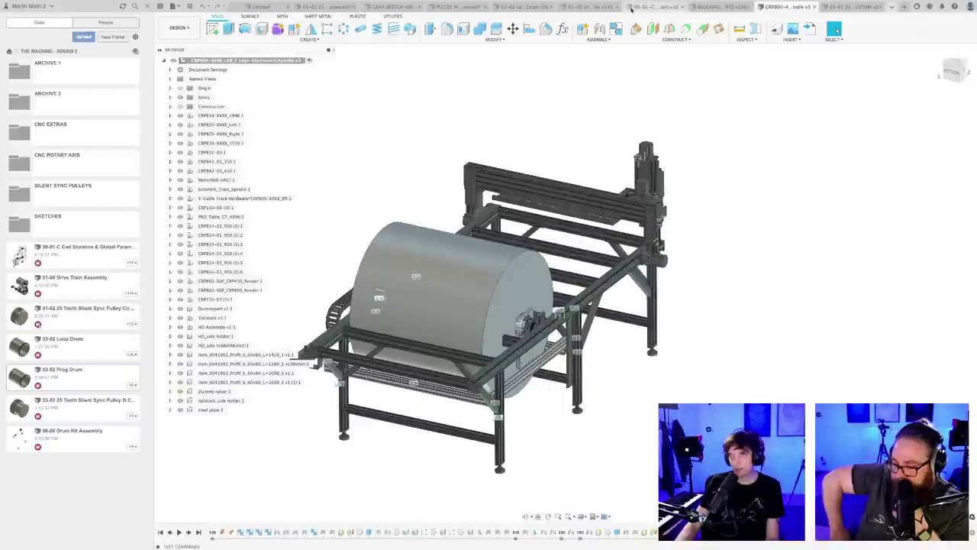
click(636, 7)
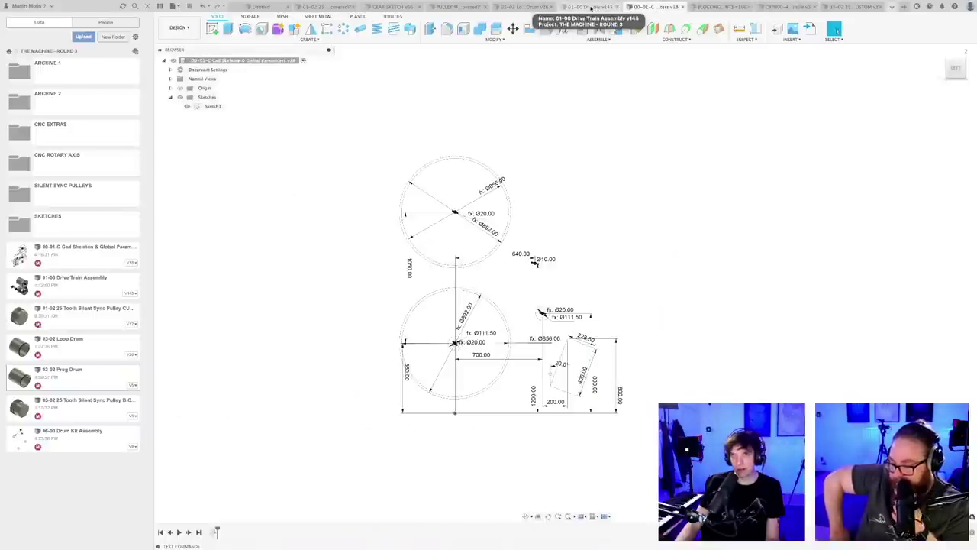
click(586, 9)
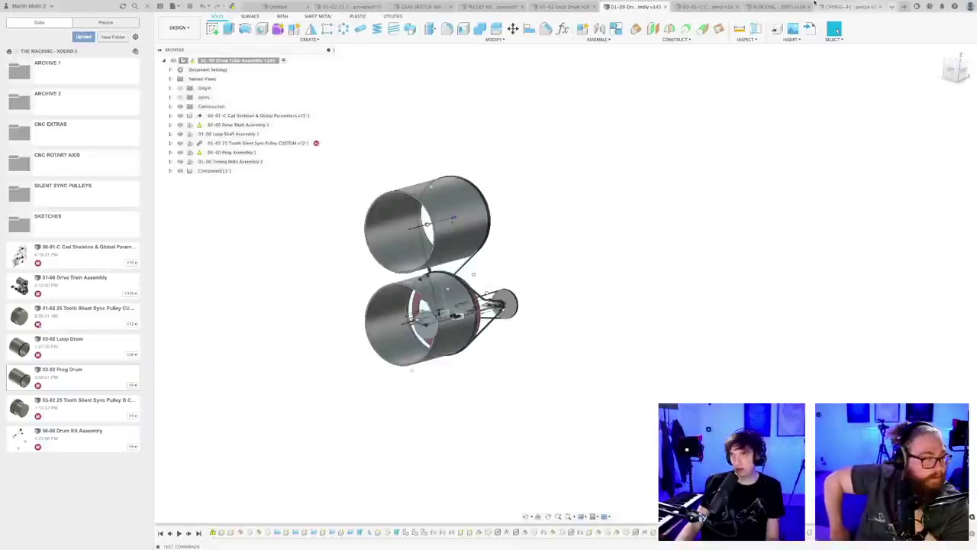
click(892, 7)
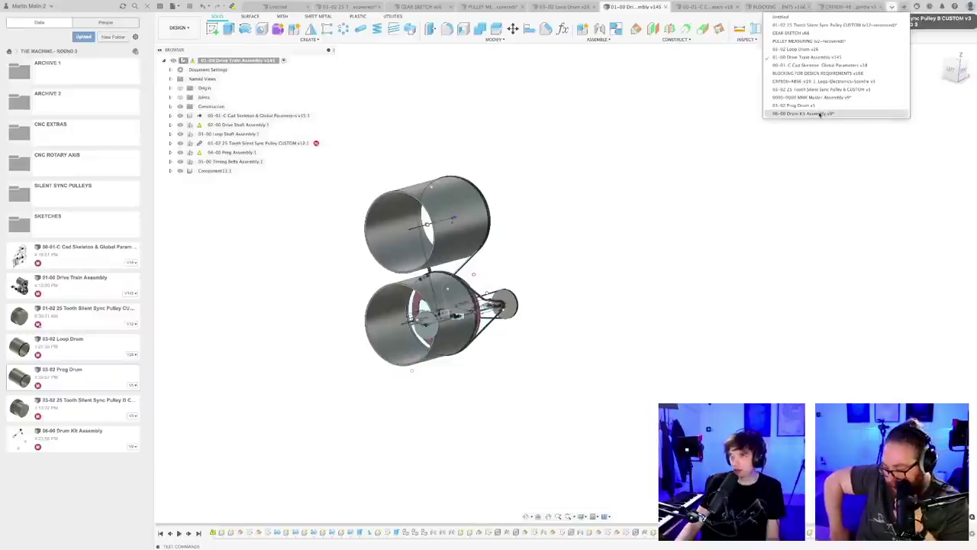
click(820, 114)
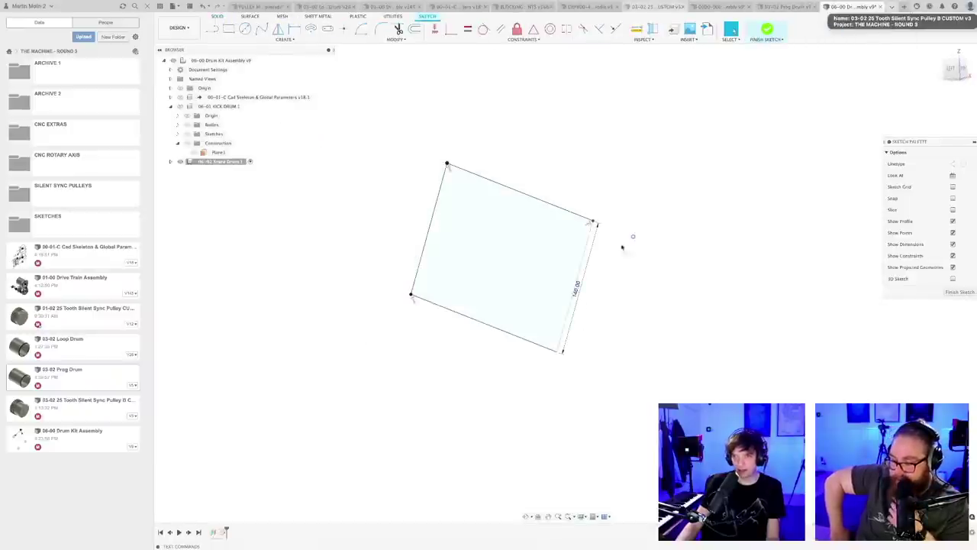
- Dimension the rectangle's bottom edge to 178 mm
scroll(594, 294, up, 3)
scroll(424, 435, down, 3)
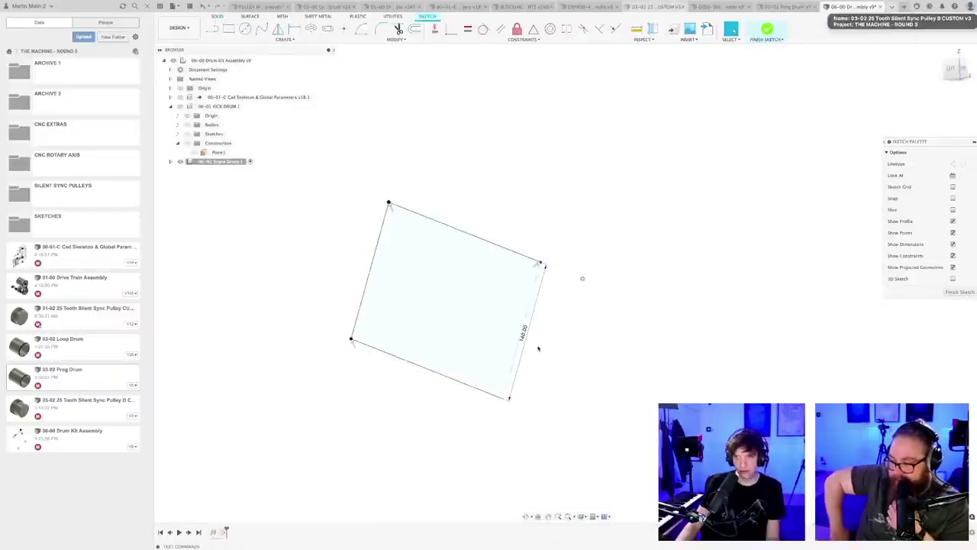
key(r)
click(416, 365)
click(423, 353)
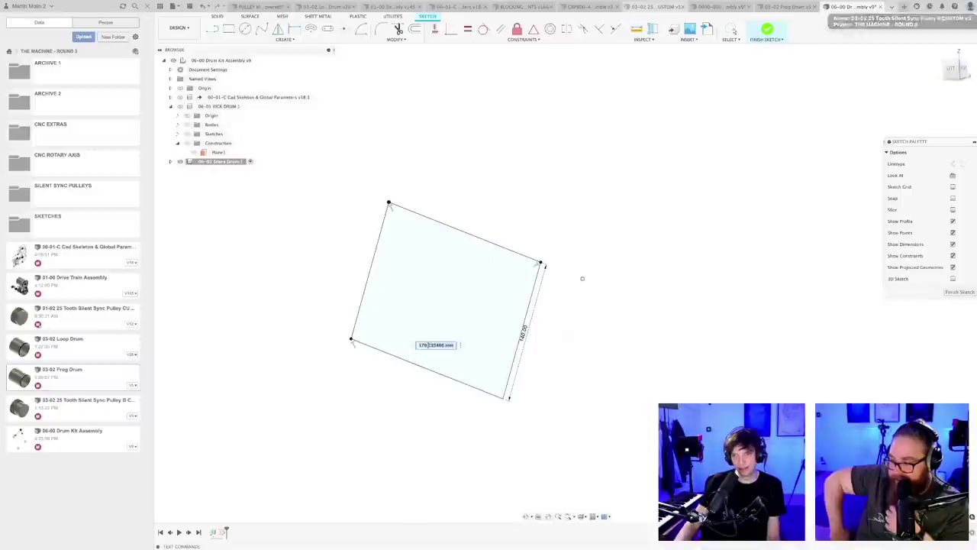
text(178)
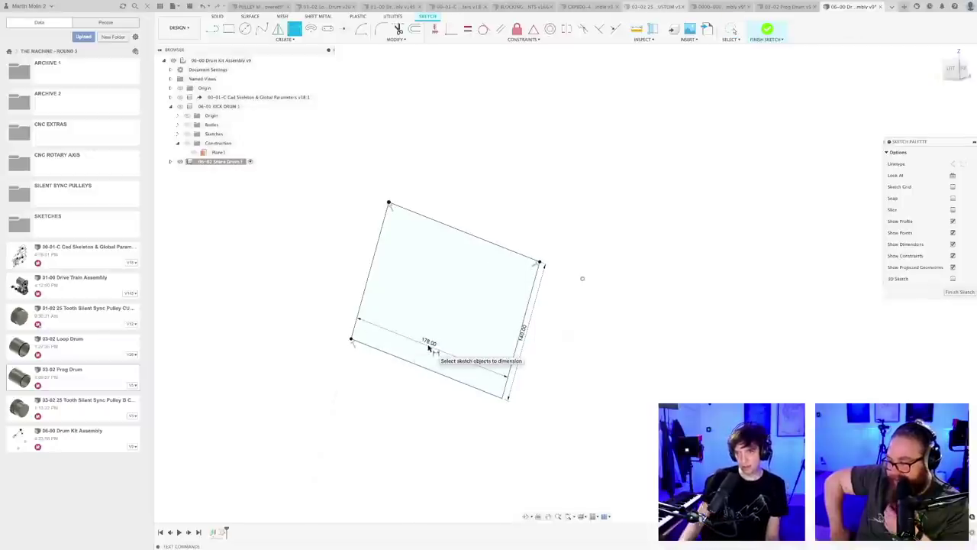
key(Return)
scroll(654, 338, down, 4)
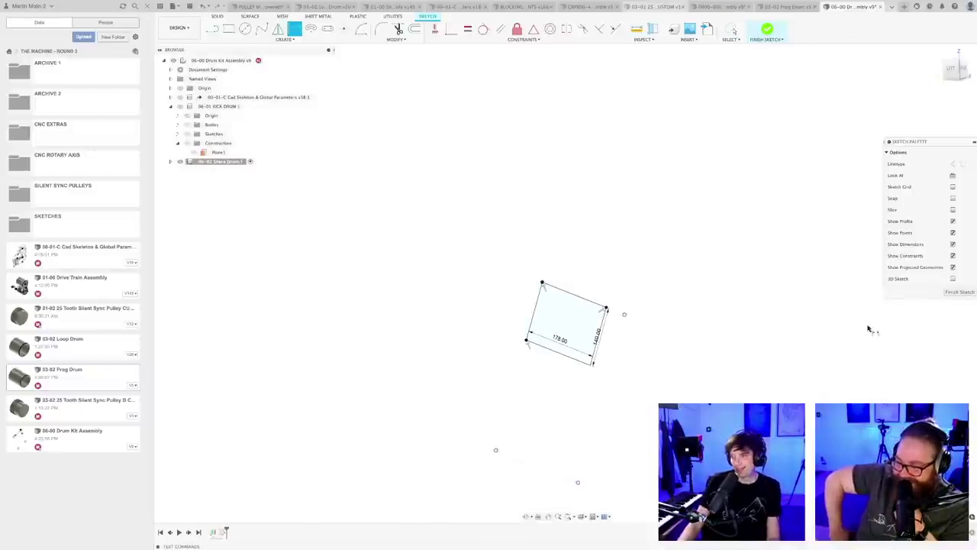
- Finish the sketch and save the Drum Kit Assembly as version 10
click(960, 292)
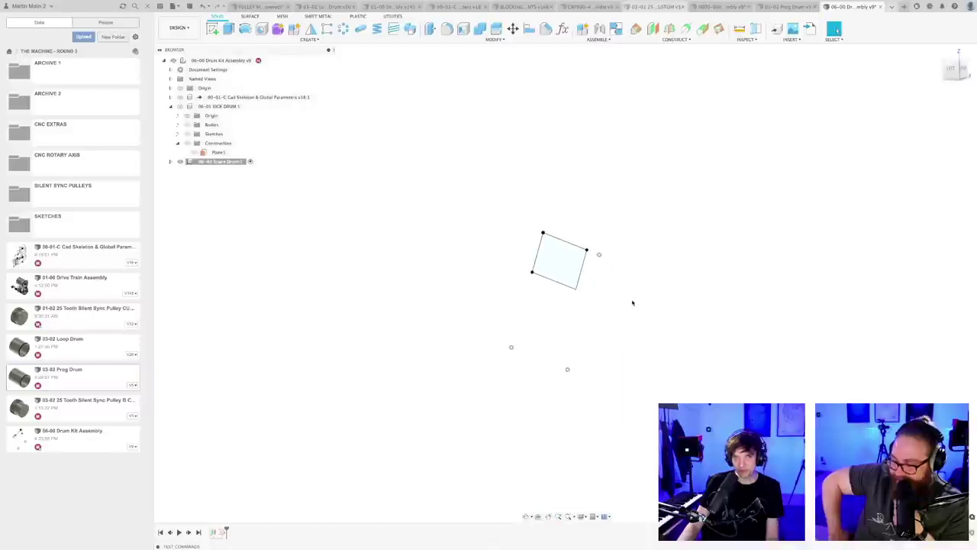
key(super+s)
key(Return)
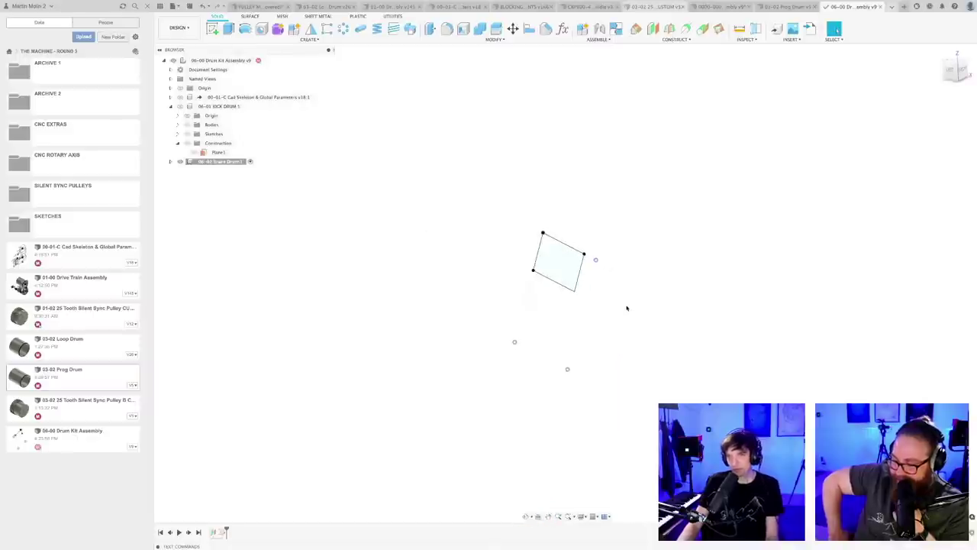
shift+middle_drag(626, 307, 589, 313)
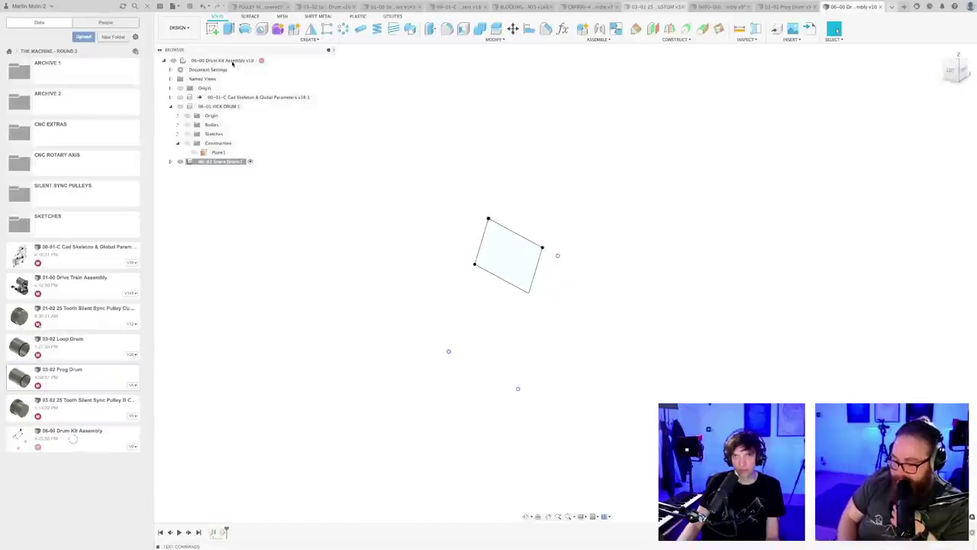
- Activate the top-level assembly and save version 11
click(192, 61)
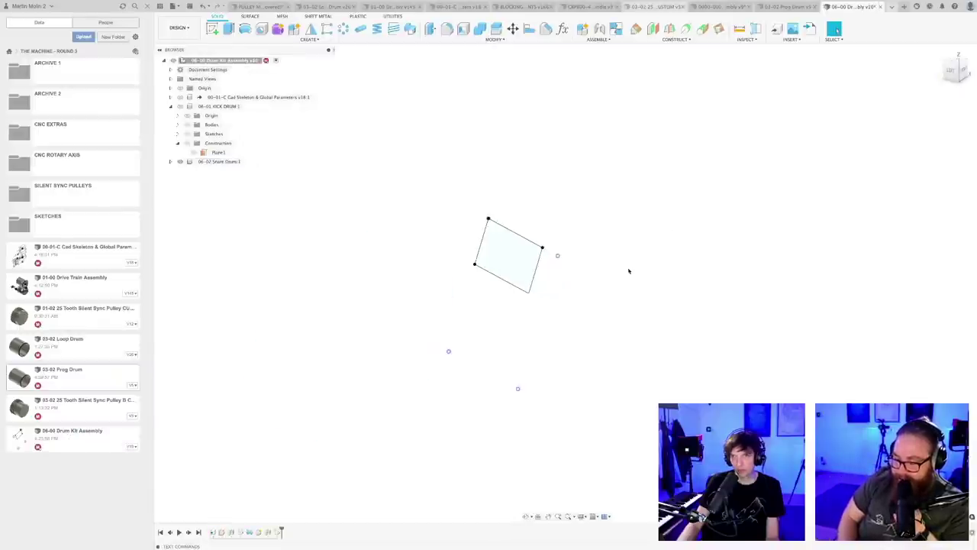
scroll(629, 271, down, 2)
shift+middle_drag(408, 235, 424, 238)
key(super+s)
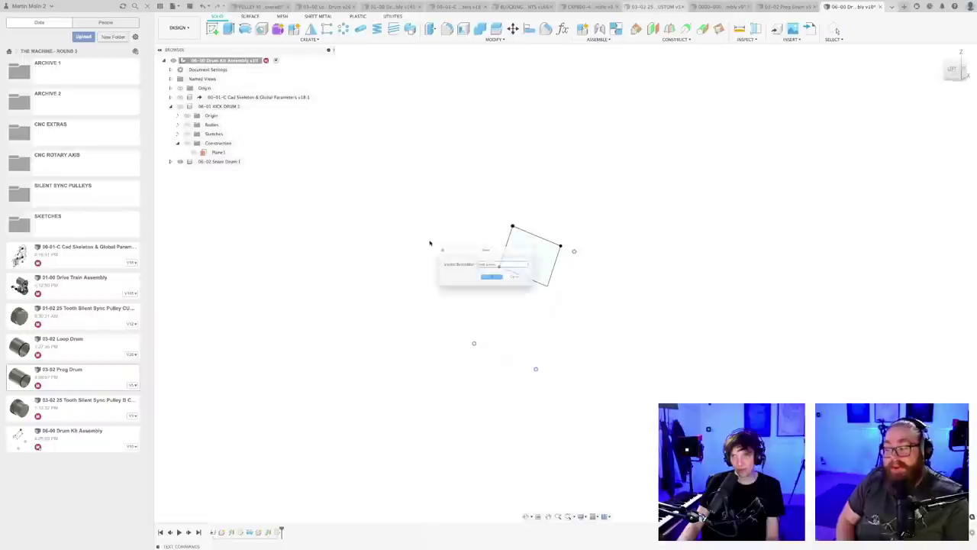
click(495, 282)
mouse_move(585, 305)
shift+middle_down()
mouse_move(581, 295)
mouse_move(507, 325)
mouse_move(519, 312)
mouse_move(517, 332)
shift+middle_up()
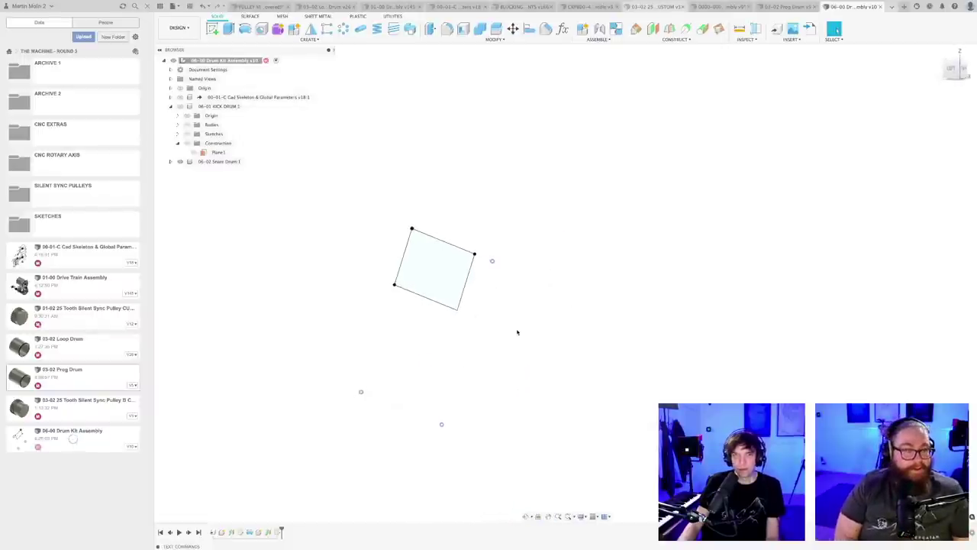
- Activate 06-02 Snare Drum 1 and expand its Sketches folder to Sketch1
click(250, 161)
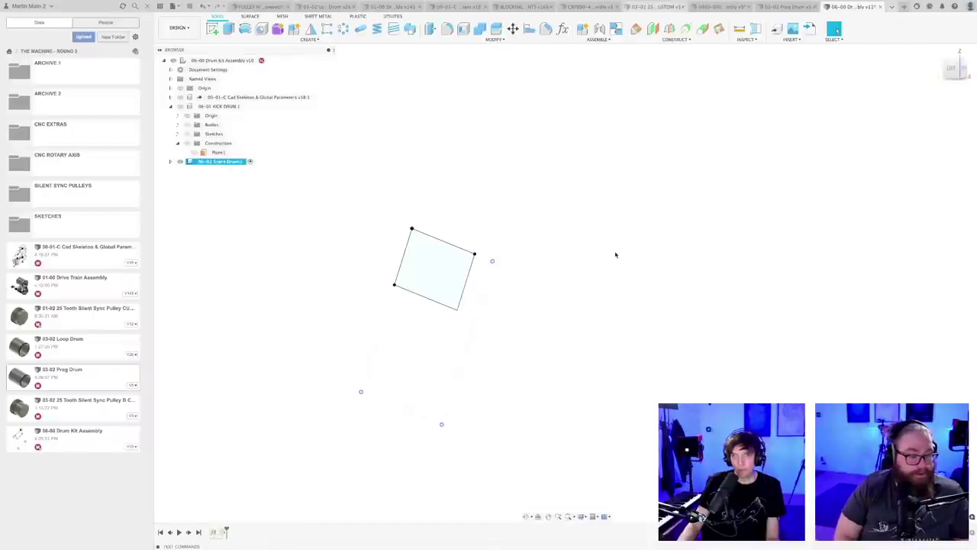
click(171, 161)
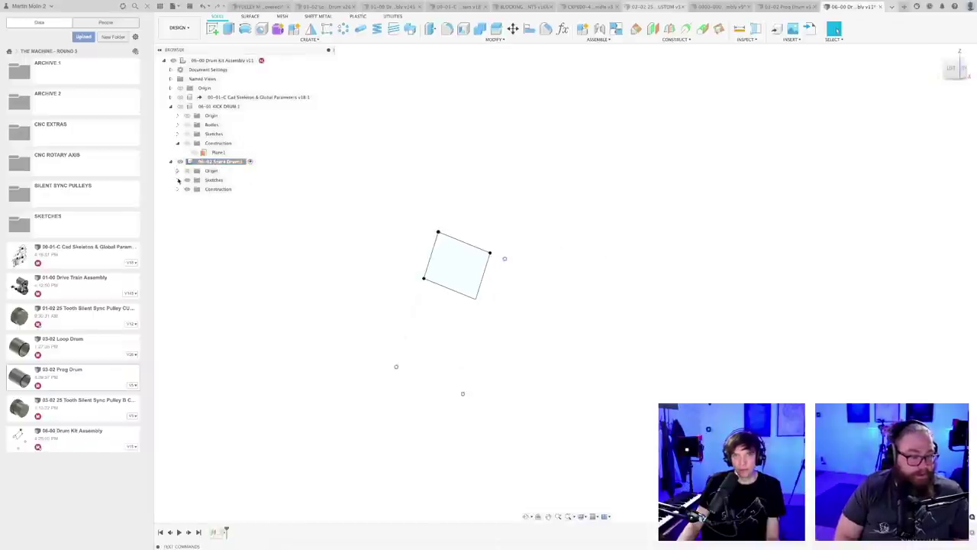
click(177, 180)
click(217, 191)
click(453, 188)
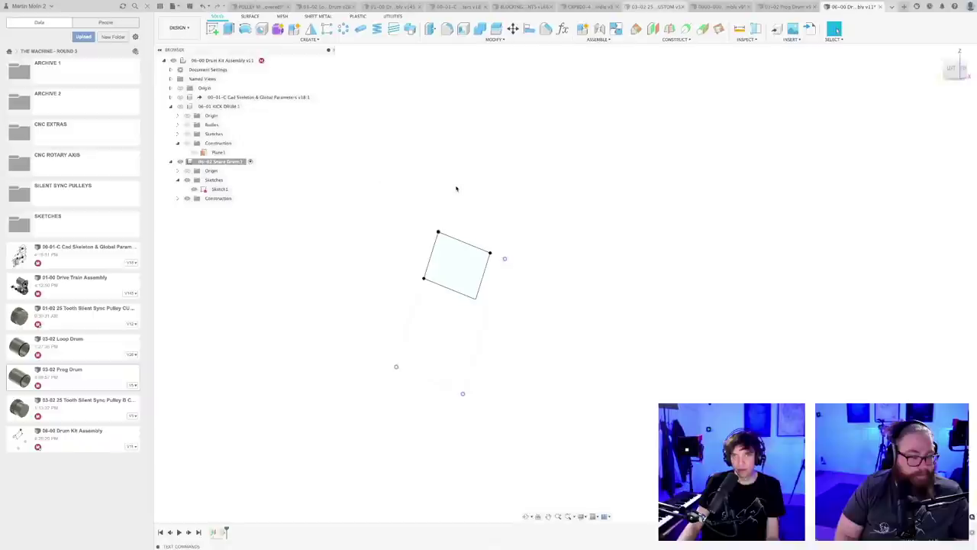
middle_drag(451, 195, 445, 217)
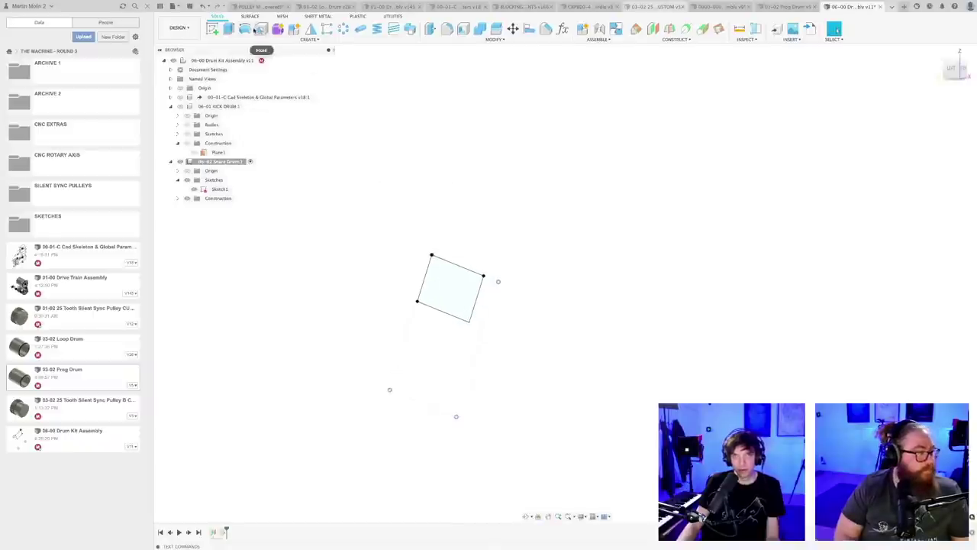
click(245, 28)
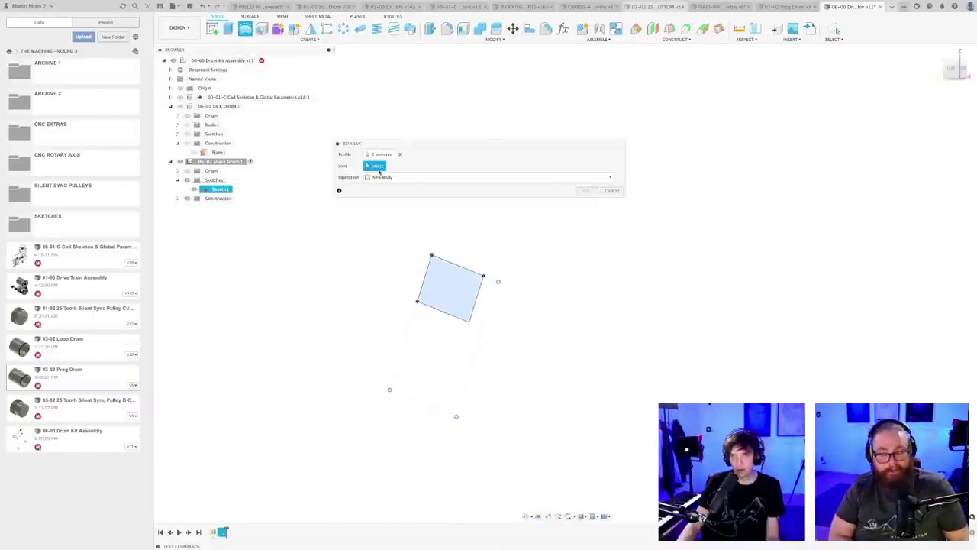
- Revolve the rectangle around its edge into the snare cylinder and show the kick drum
click(430, 264)
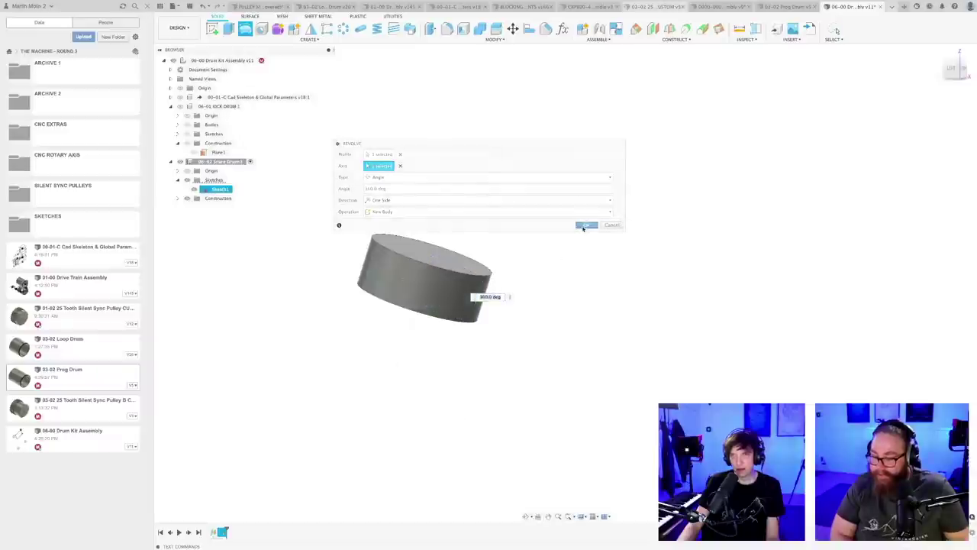
click(586, 225)
click(181, 107)
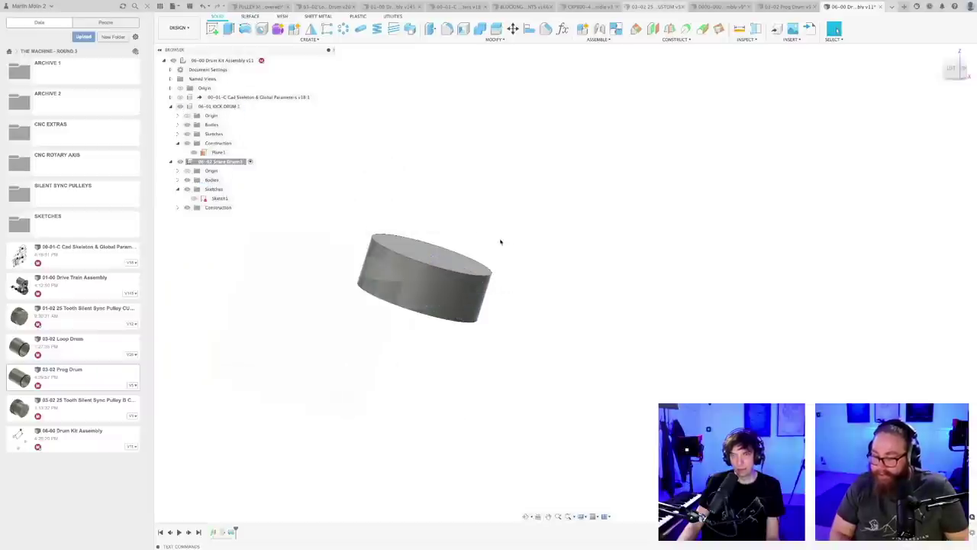
scroll(501, 242, down, 5)
shift+middle_drag(500, 242, 530, 294)
scroll(537, 261, down, 3)
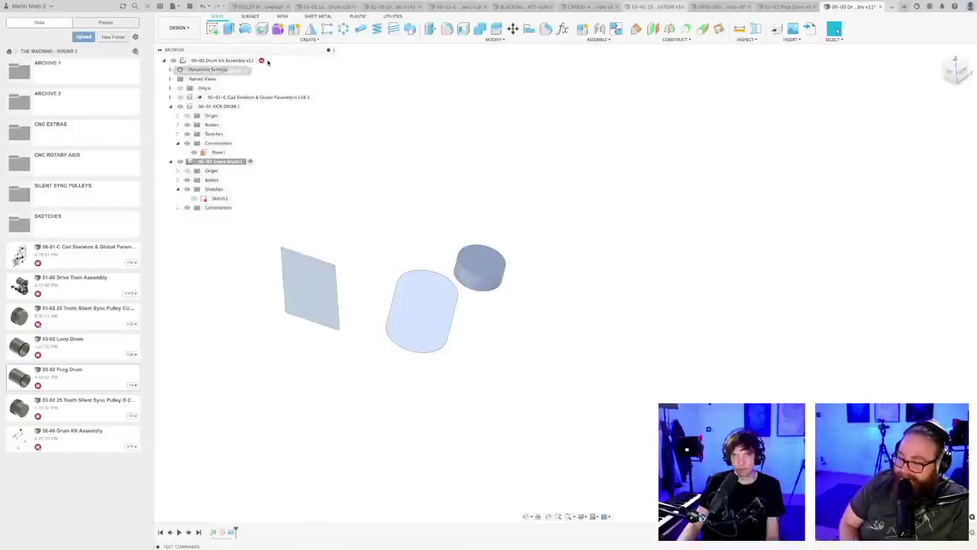
- Activate the top-level assembly and save it as version 12
click(265, 61)
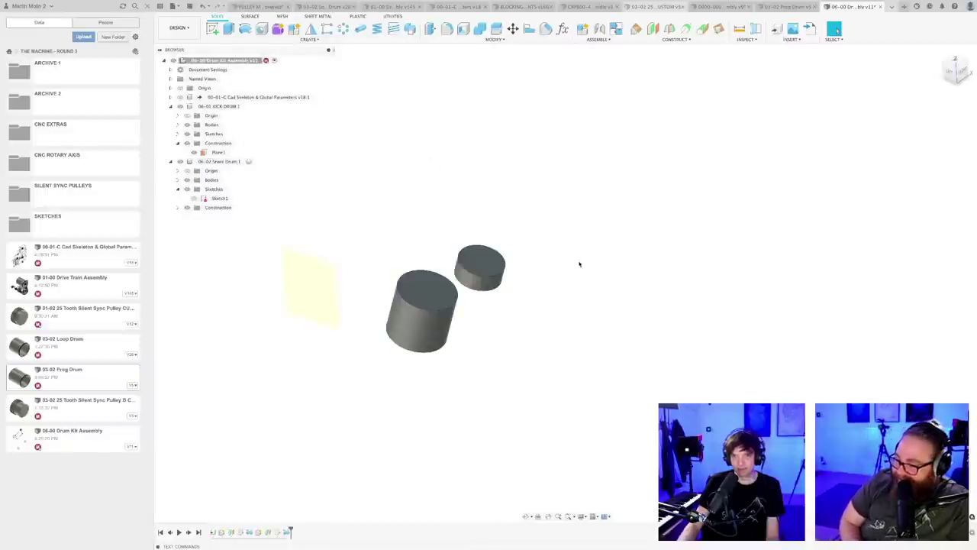
key(ctrl+s)
key(Return)
scroll(580, 349, up, 2)
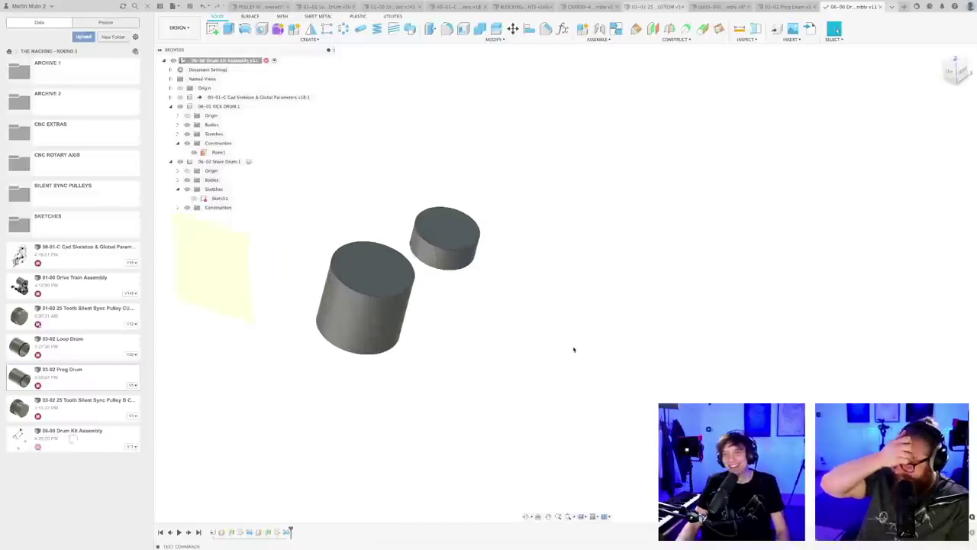
shift+middle_drag(513, 319, 537, 361)
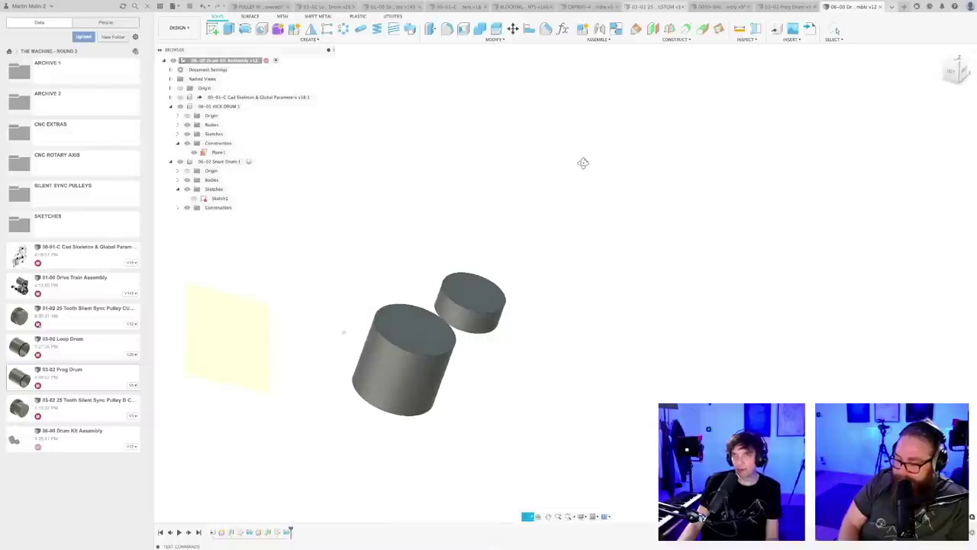
- Inspect the drums from several angles in Drive Train Assembly, then return to 06-00 Drum Kit Assembly
click(398, 7)
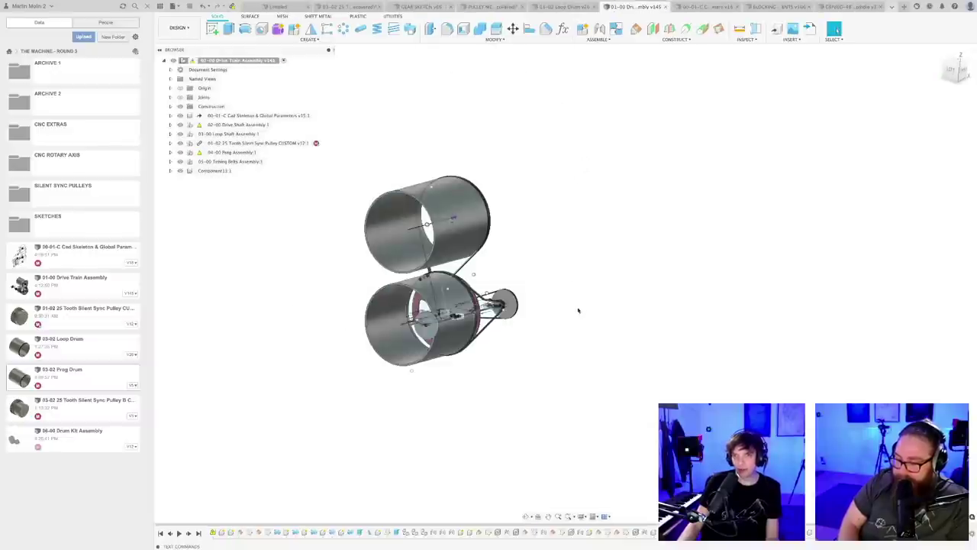
shift+middle_drag(529, 261, 665, 345)
scroll(665, 344, up, 3)
scroll(534, 340, up, 5)
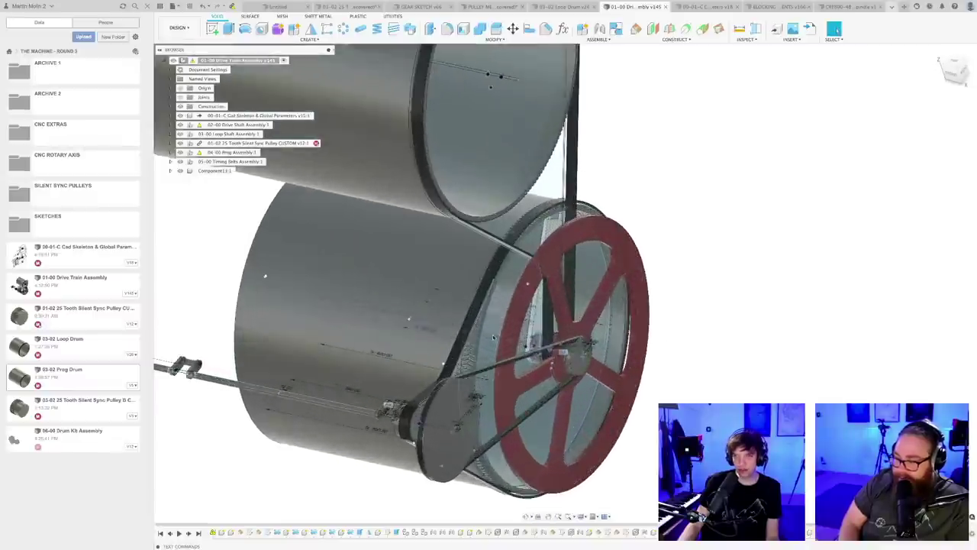
scroll(483, 336, down, 3)
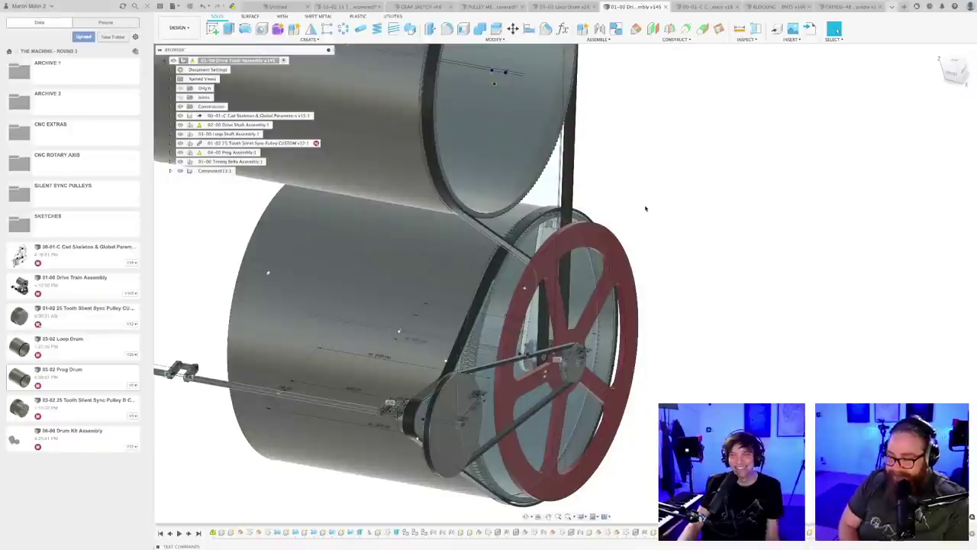
shift+middle_drag(646, 208, 676, 194)
scroll(578, 257, down, 5)
middle_drag(562, 272, 645, 276)
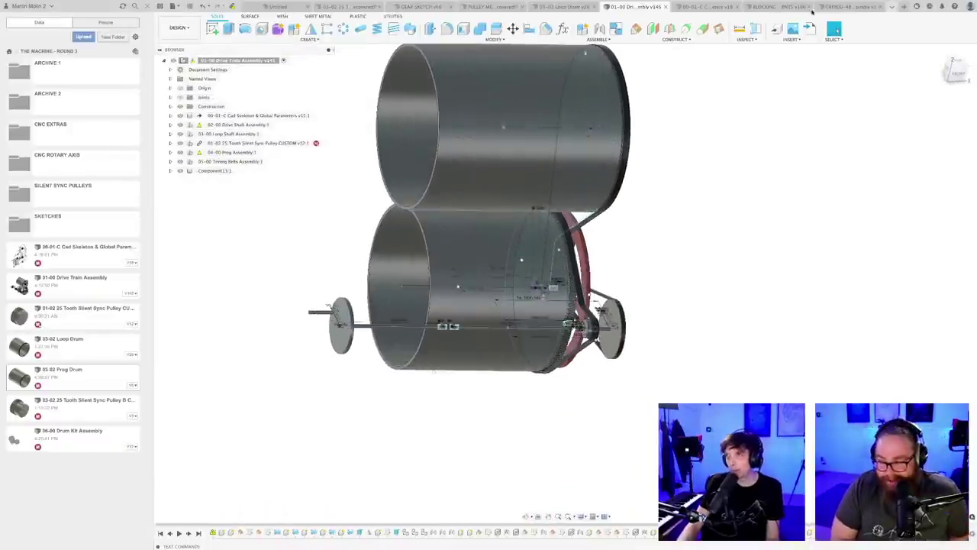
click(891, 7)
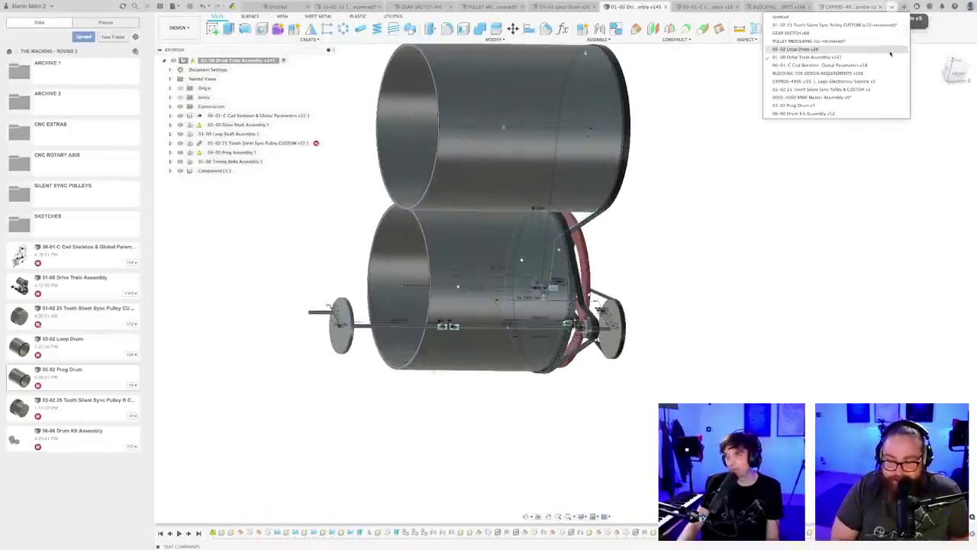
click(816, 114)
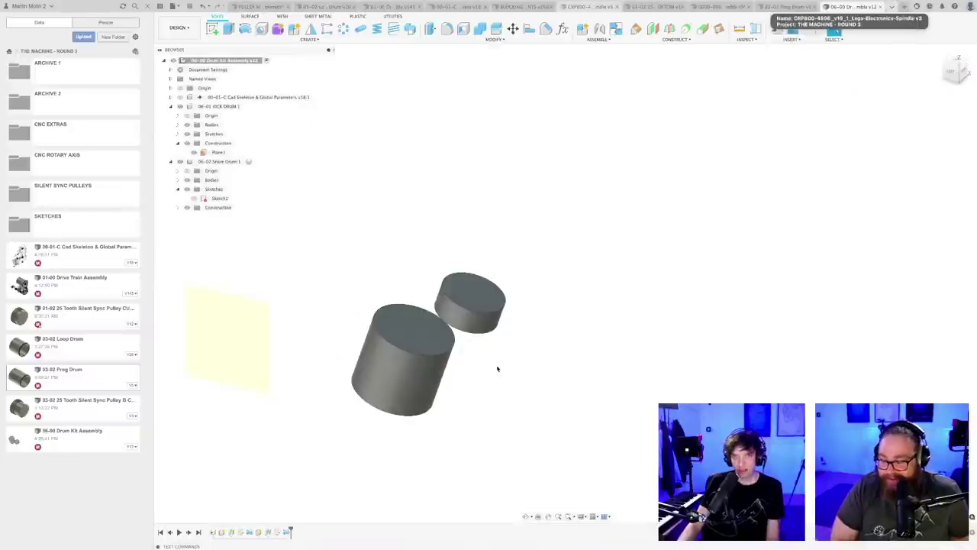
- Set Plane1's offset distance to 600 mm, then edit it once more
shift+middle_drag(497, 369, 530, 366)
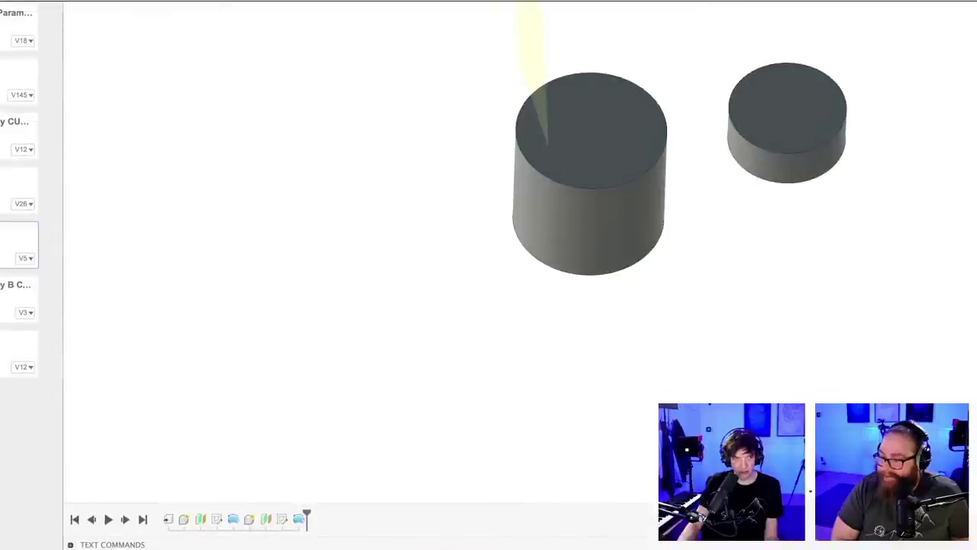
right_click(265, 520)
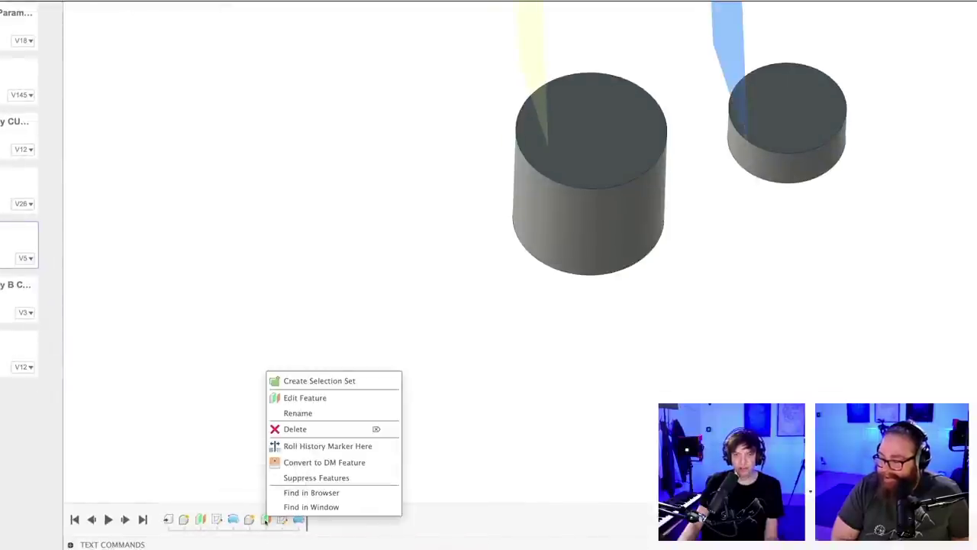
click(298, 399)
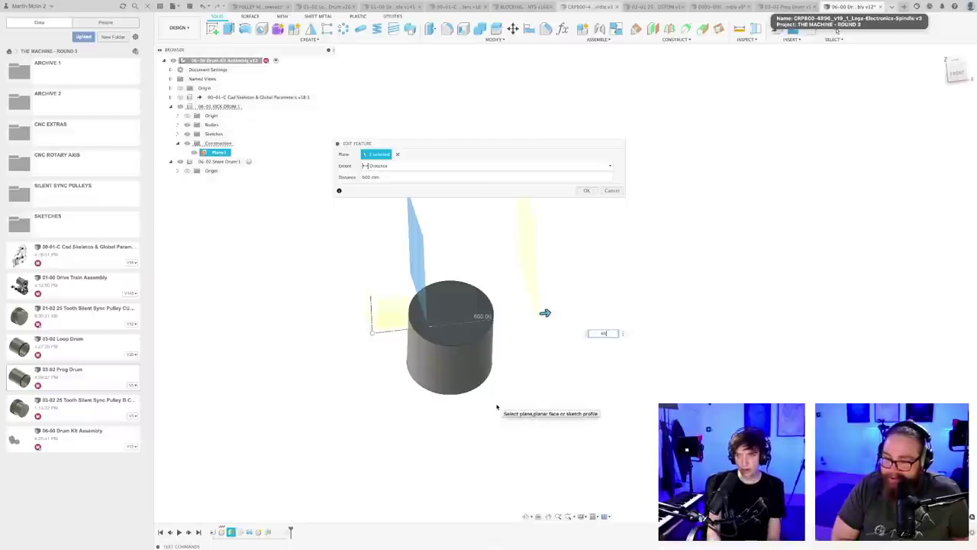
key(Return)
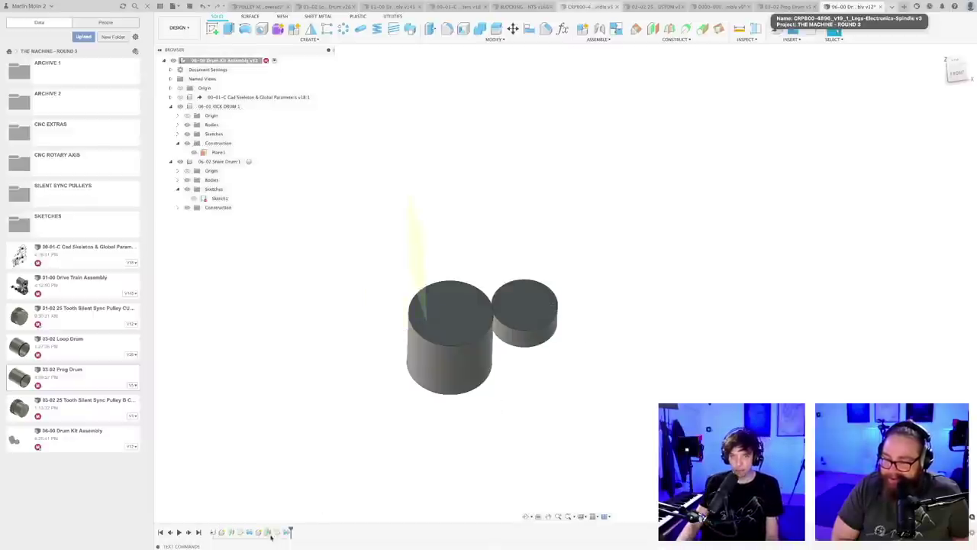
right_click(271, 535)
click(284, 464)
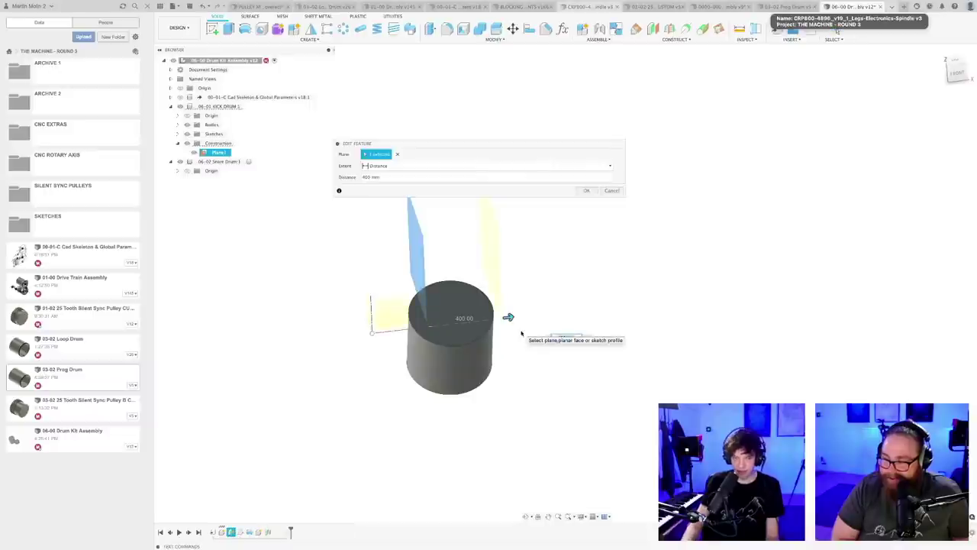
key(Return)
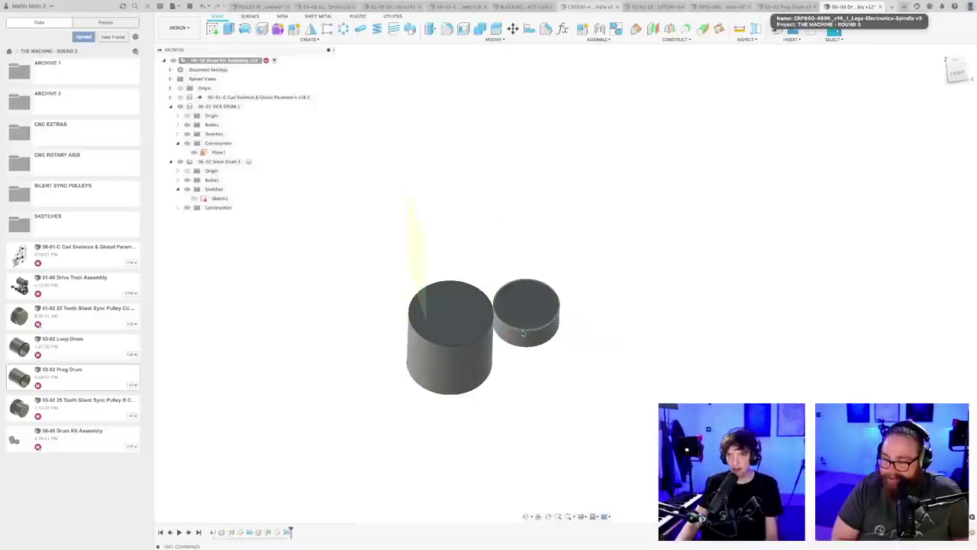
- Adjust Plane1's offset again and save a new version
scroll(458, 375, up, 5)
shift+middle_drag(478, 381, 471, 413)
right_click(275, 532)
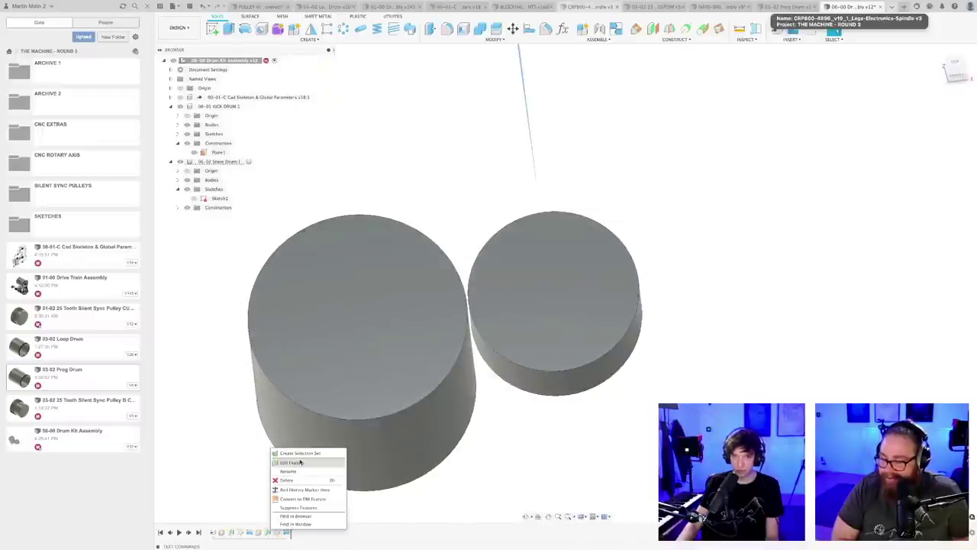
click(294, 463)
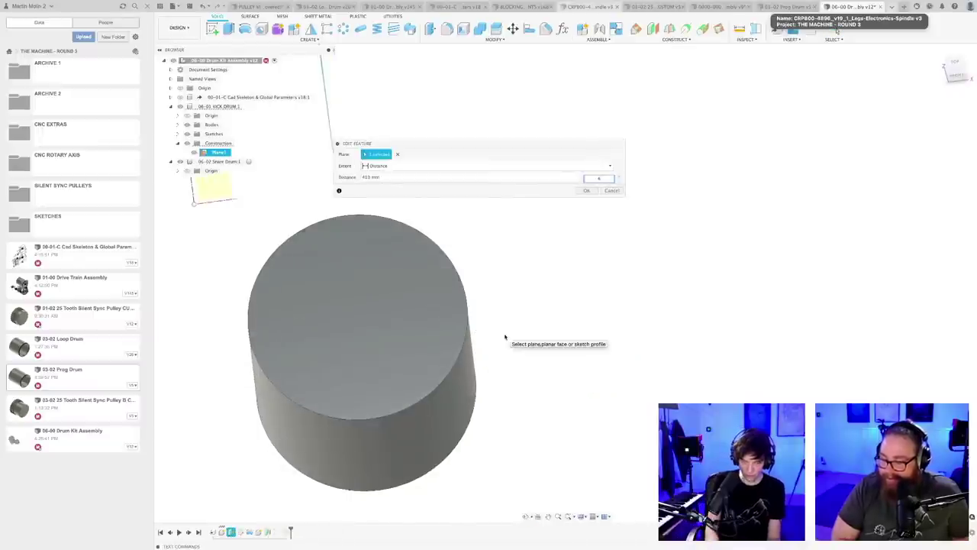
key(Return)
key(super+s)
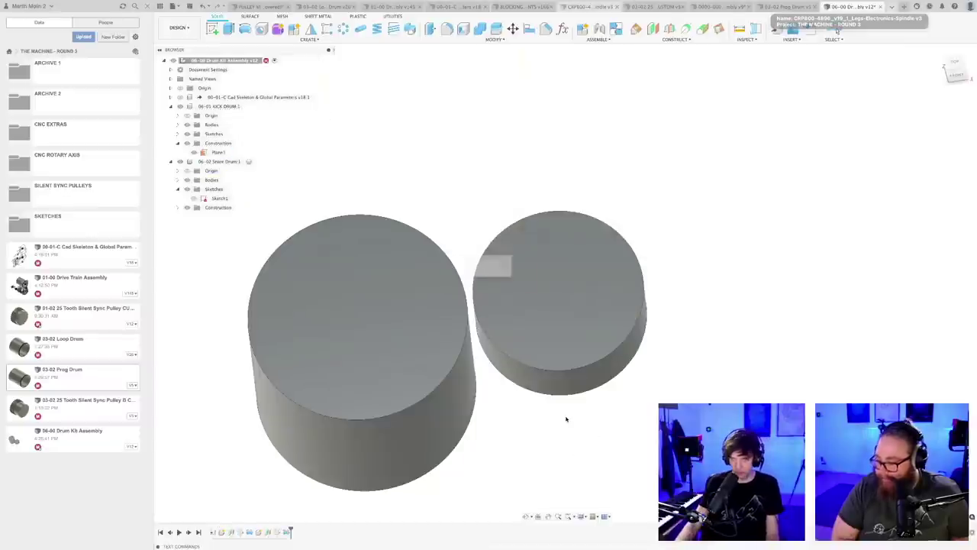
key(Return)
- Fine-tune Plane1's offset a final time and save version 14
scroll(562, 418, down, 3)
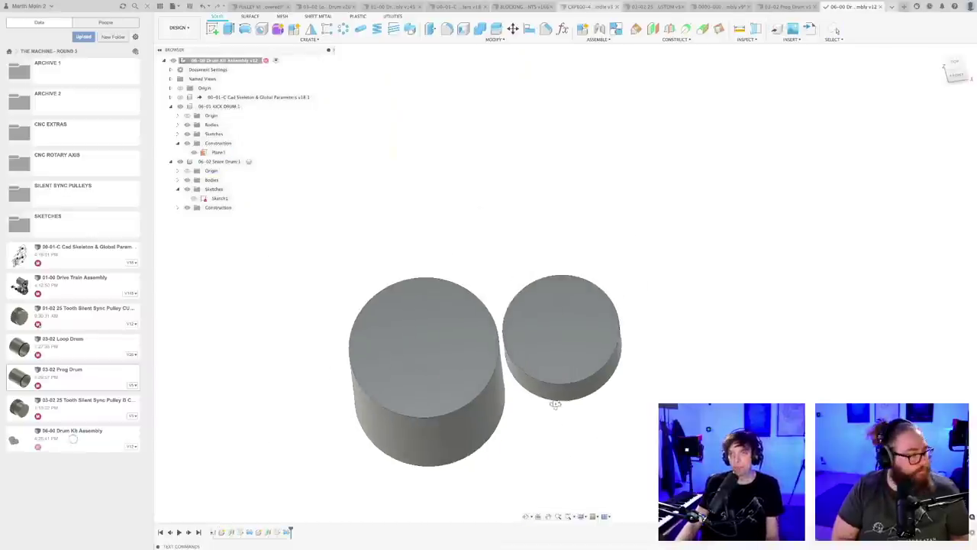
shift+middle_drag(552, 402, 564, 412)
shift+middle_drag(625, 413, 536, 396)
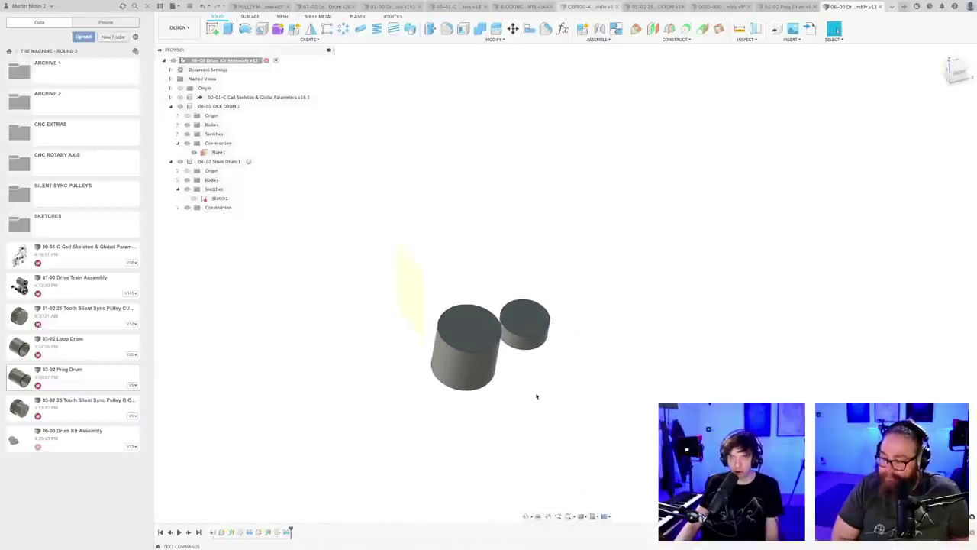
right_click(229, 533)
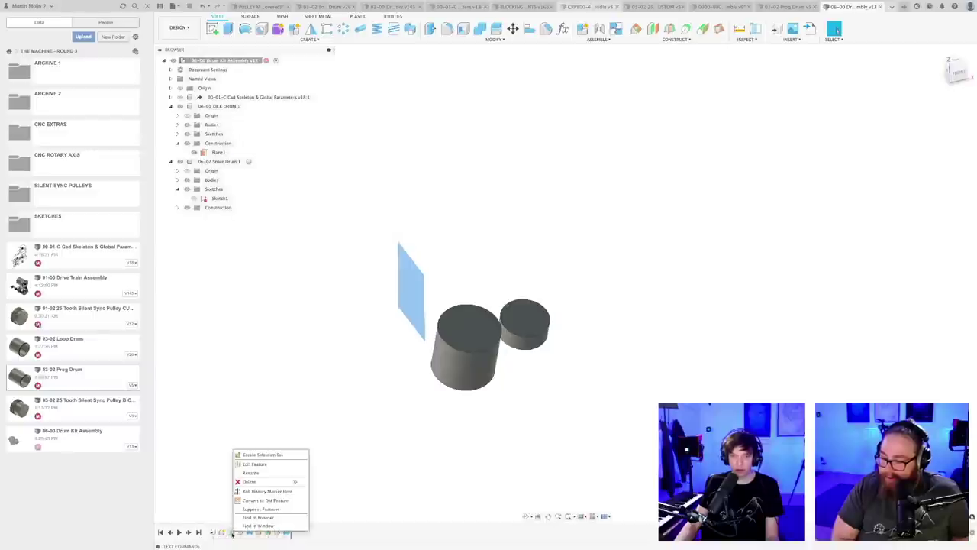
click(256, 463)
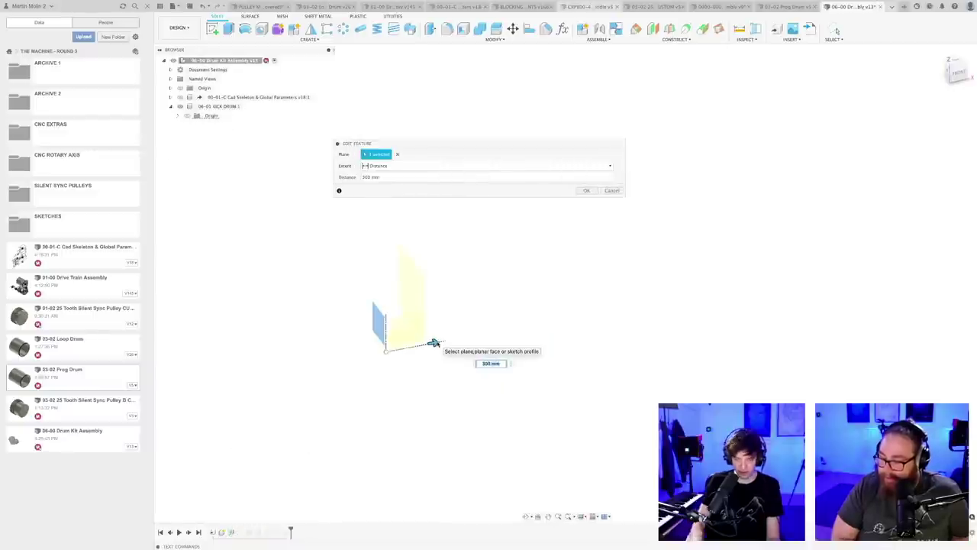
key(Return)
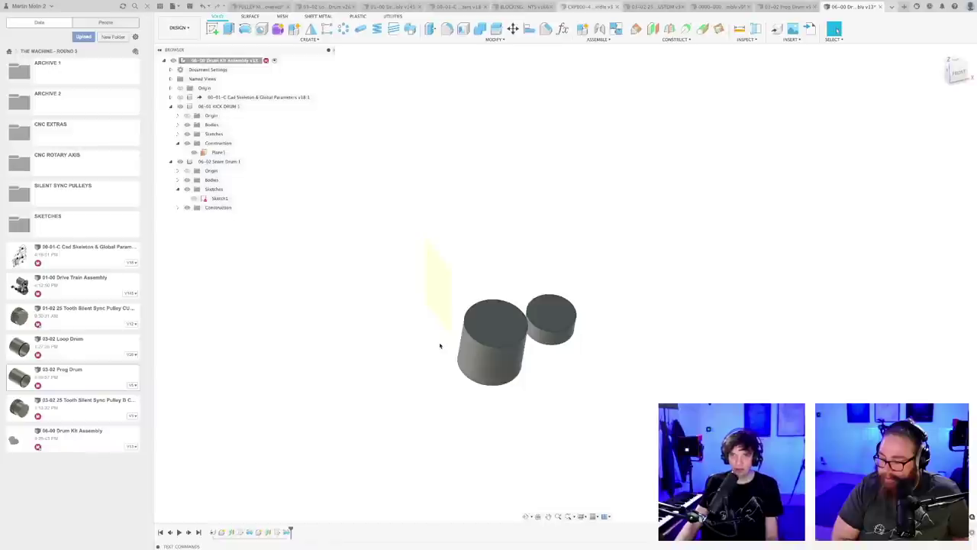
key(super+s)
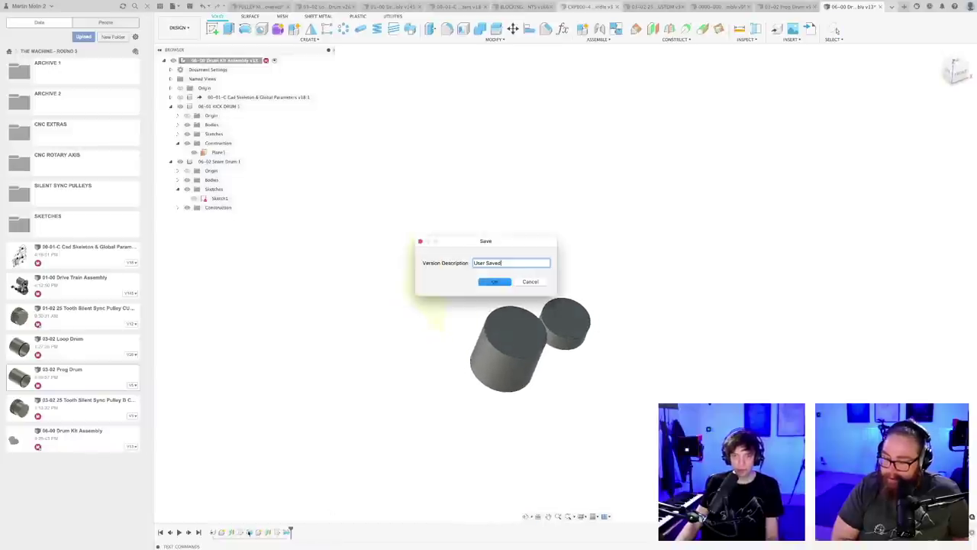
click(494, 282)
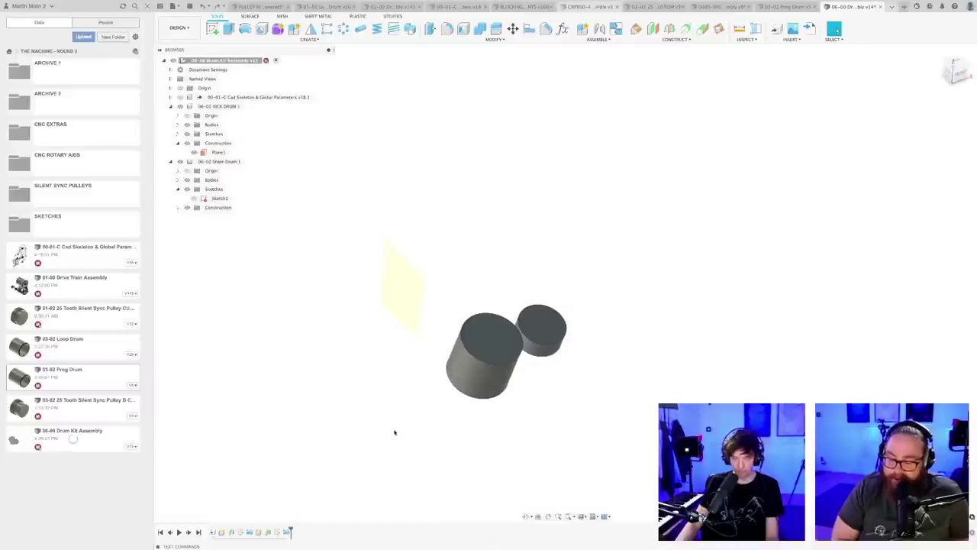
key(super+s)
key(Return)
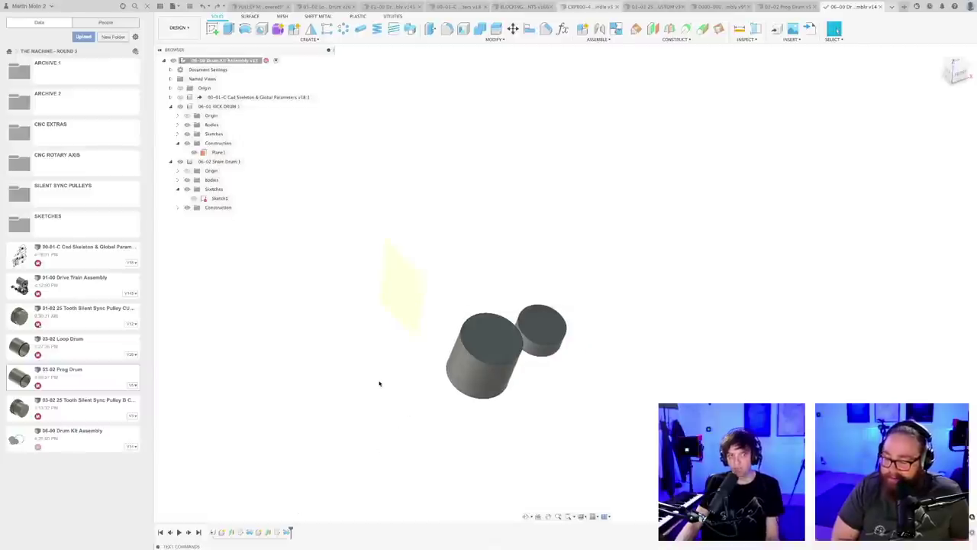
scroll(383, 394, up, 3)
scroll(384, 395, down, 3)
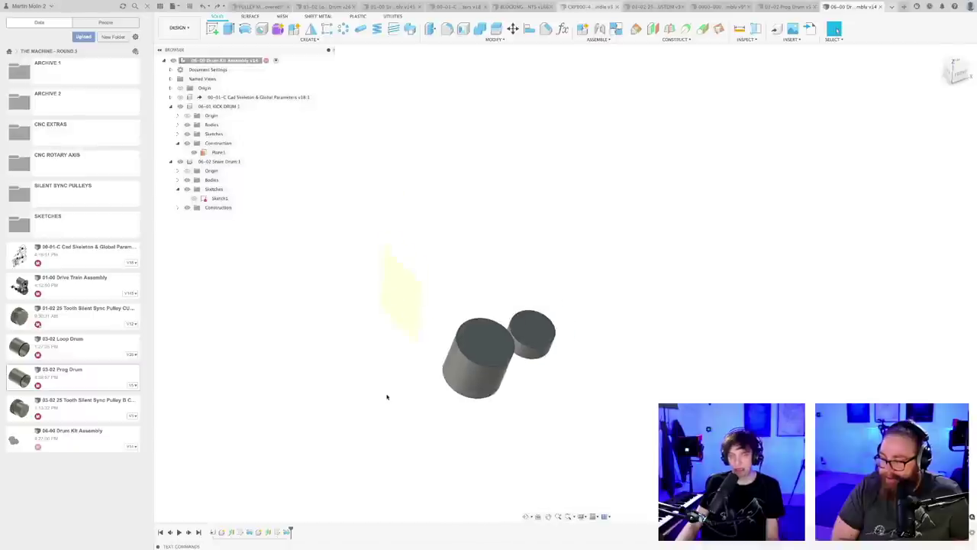
scroll(389, 397, up, 3)
scroll(403, 397, up, 2)
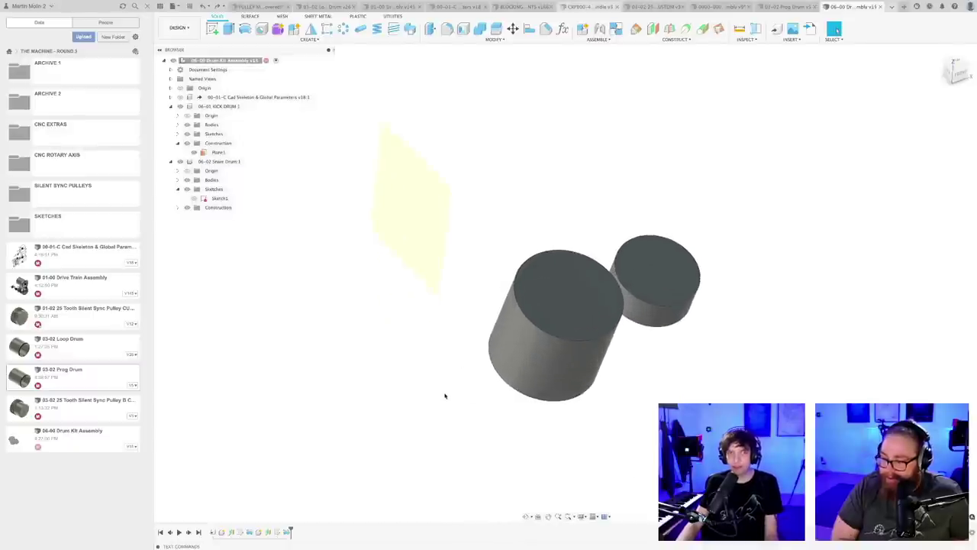
shift+middle_drag(443, 394, 448, 392)
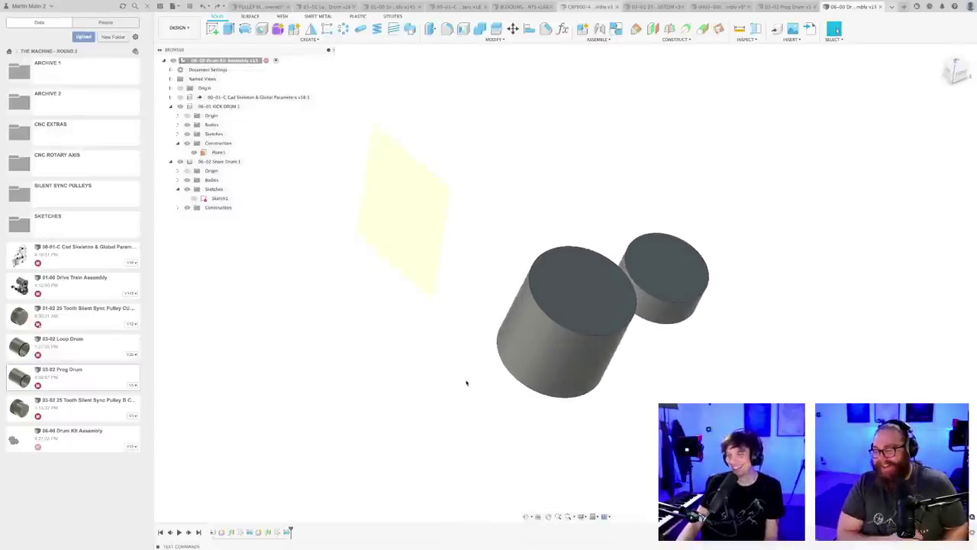
scroll(467, 384, down, 3)
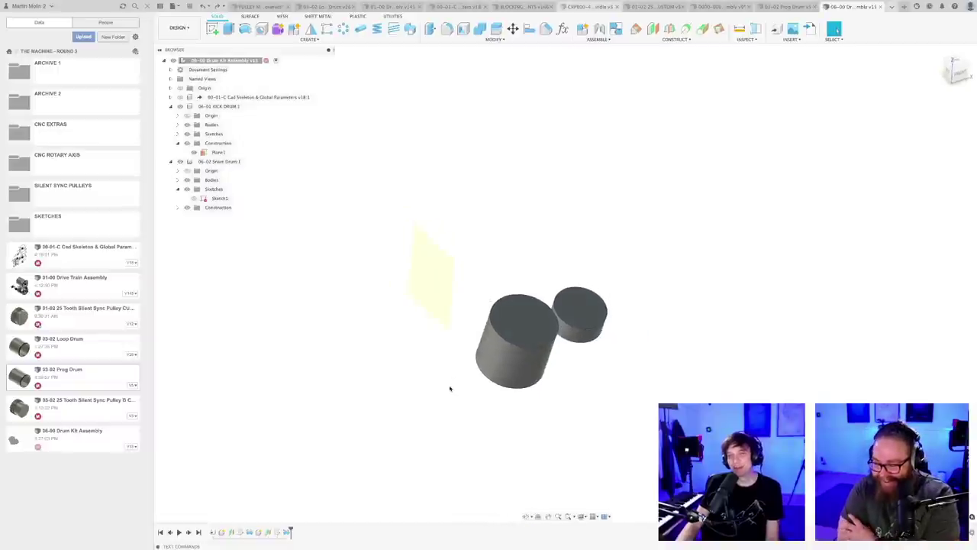
mouse_move(461, 384)
shift+middle_down()
mouse_move(447, 388)
mouse_move(461, 389)
mouse_move(453, 395)
mouse_move(458, 373)
mouse_move(464, 385)
shift+middle_up()
scroll(603, 371, up, 3)
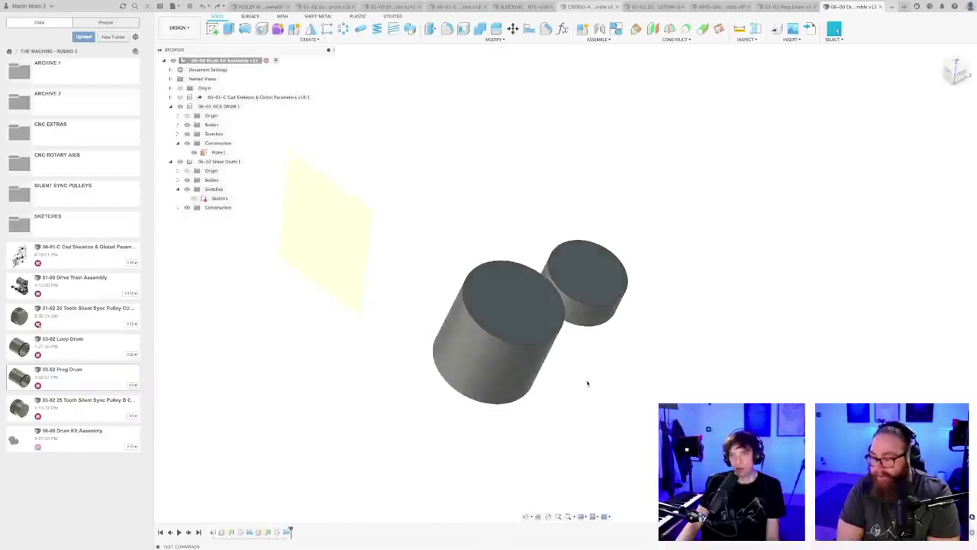
scroll(587, 383, down, 3)
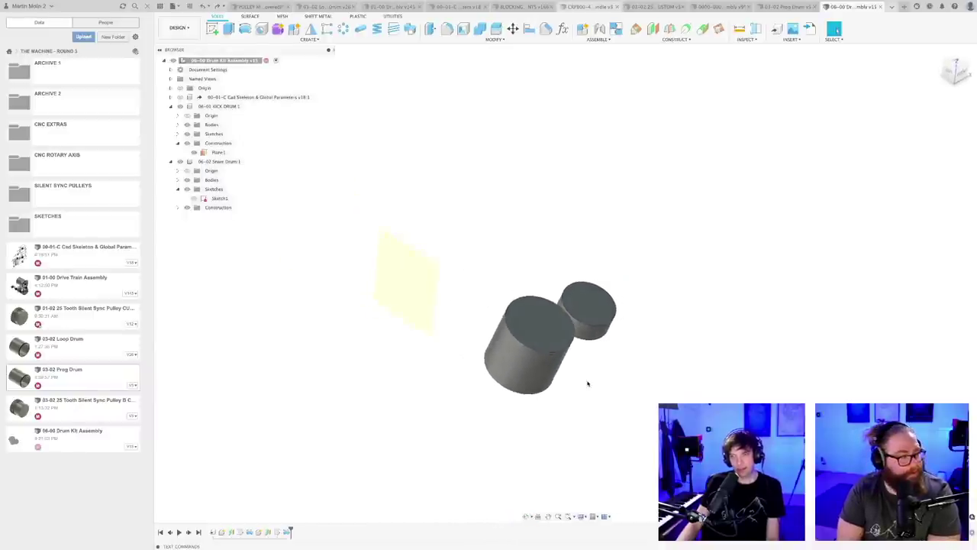
scroll(585, 381, down, 2)
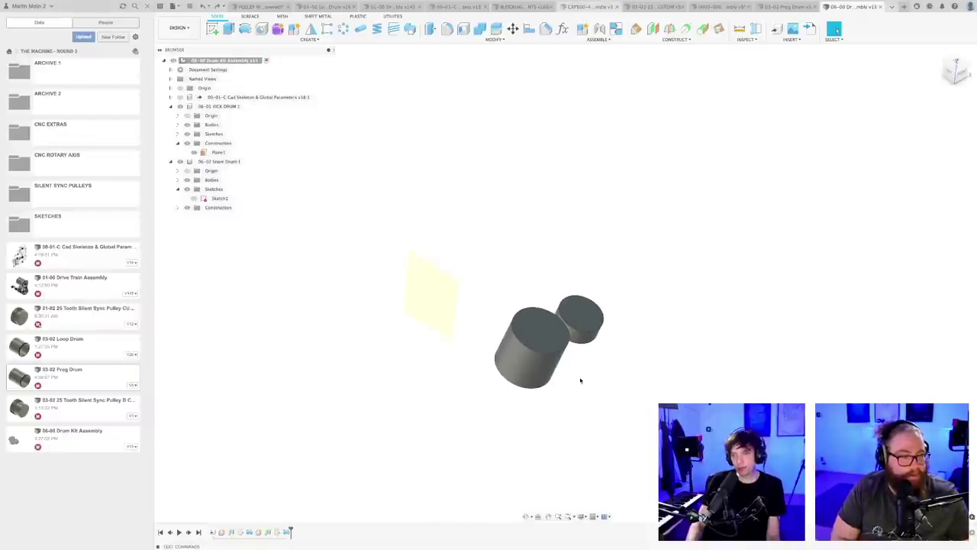
shift+middle_drag(582, 378, 554, 327)
scroll(558, 319, up, 2)
scroll(548, 315, down, 3)
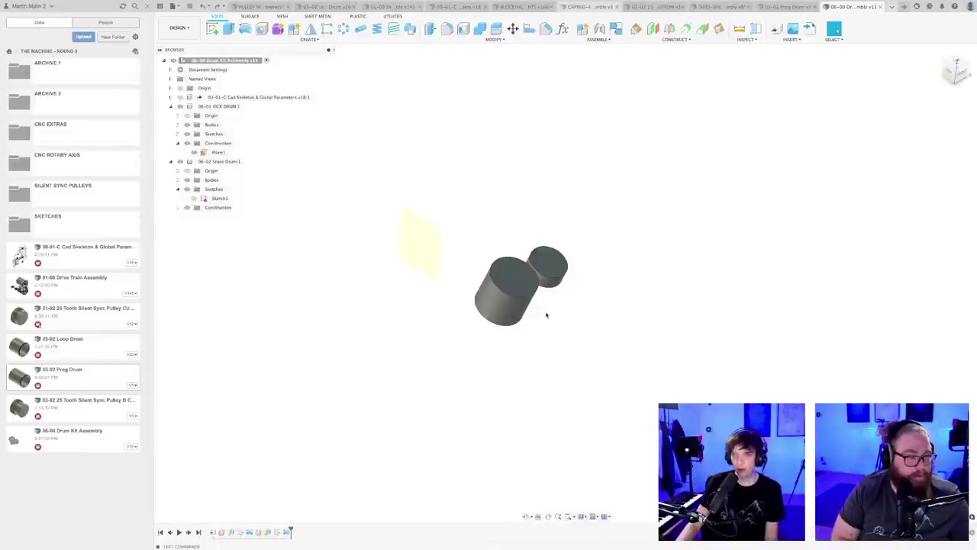
scroll(547, 315, up, 2)
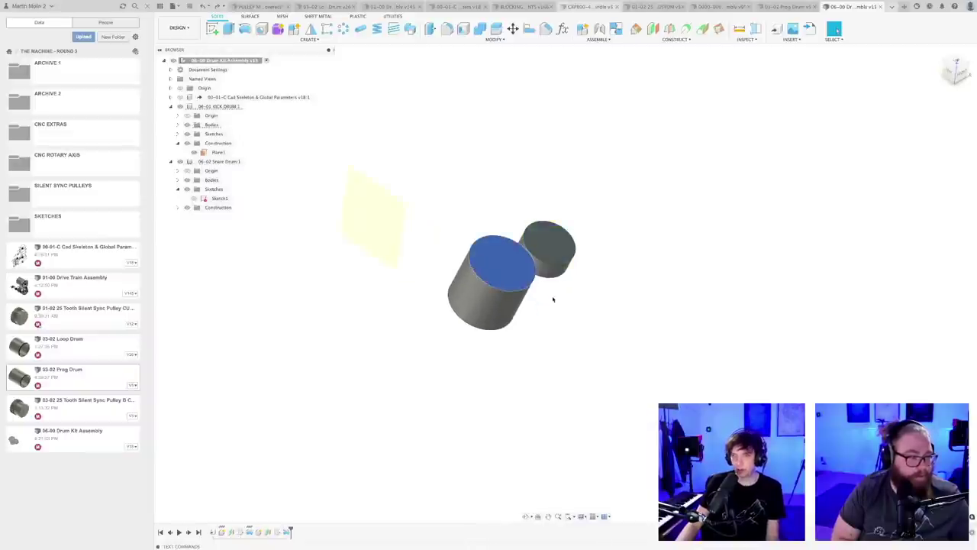
scroll(552, 297, up, 2)
scroll(553, 339, down, 3)
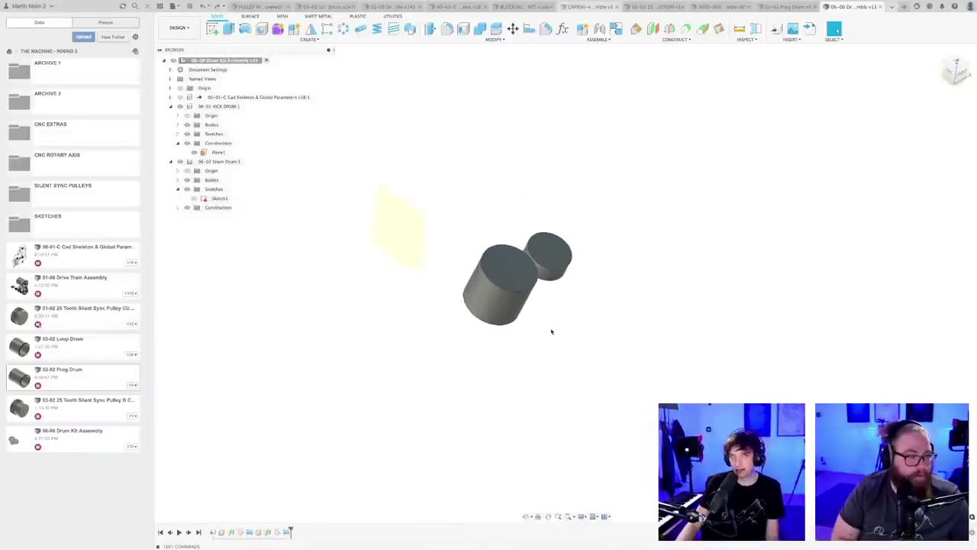
mouse_move(552, 331)
middle_down()
mouse_move(543, 351)
mouse_move(532, 338)
mouse_move(550, 319)
mouse_move(551, 334)
middle_up()
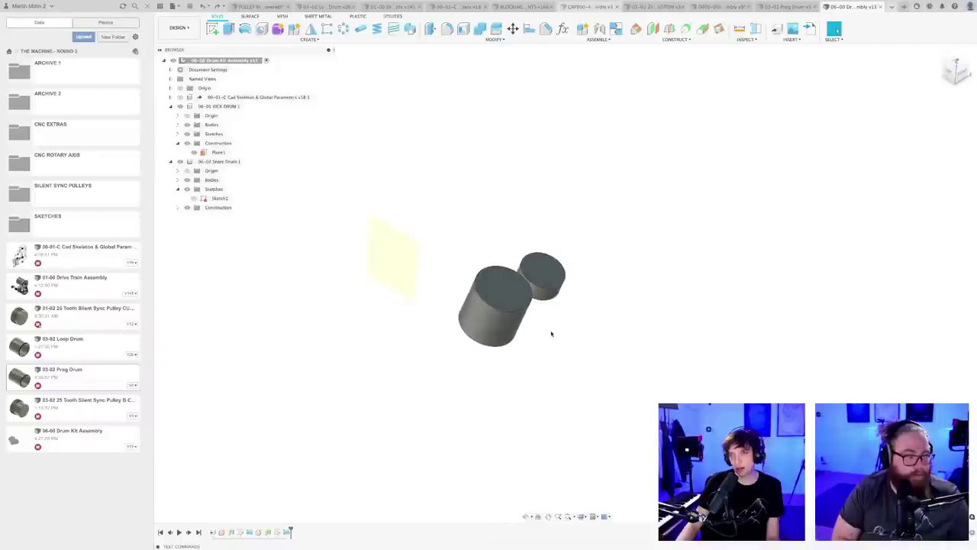
scroll(551, 334, up, 3)
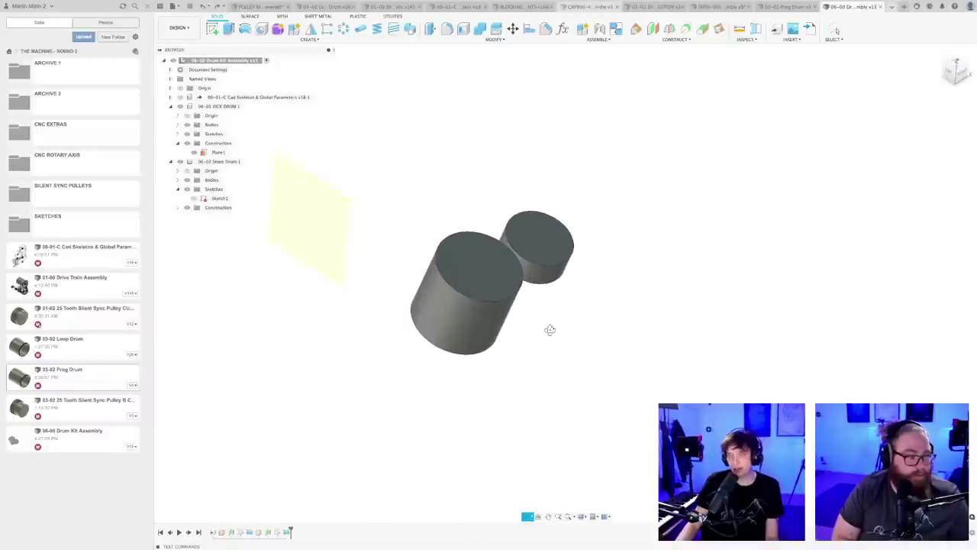
scroll(544, 333, up, 2)
scroll(545, 333, down, 3)
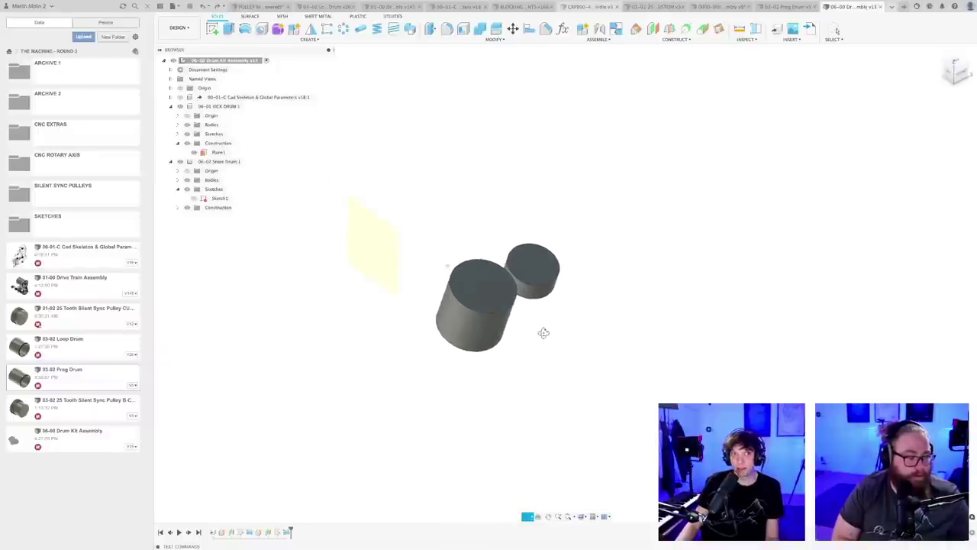
shift+middle_drag(546, 334, 535, 370)
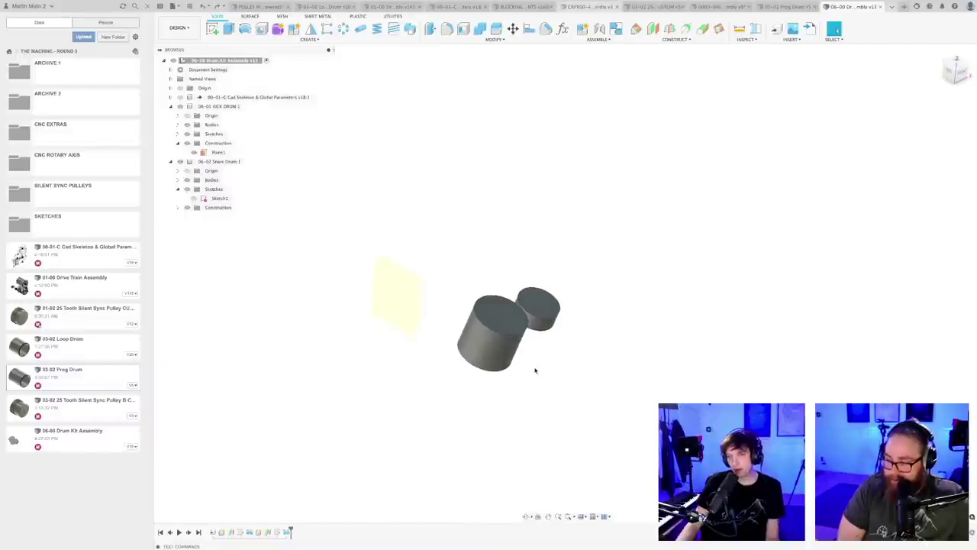
scroll(535, 371, up, 2)
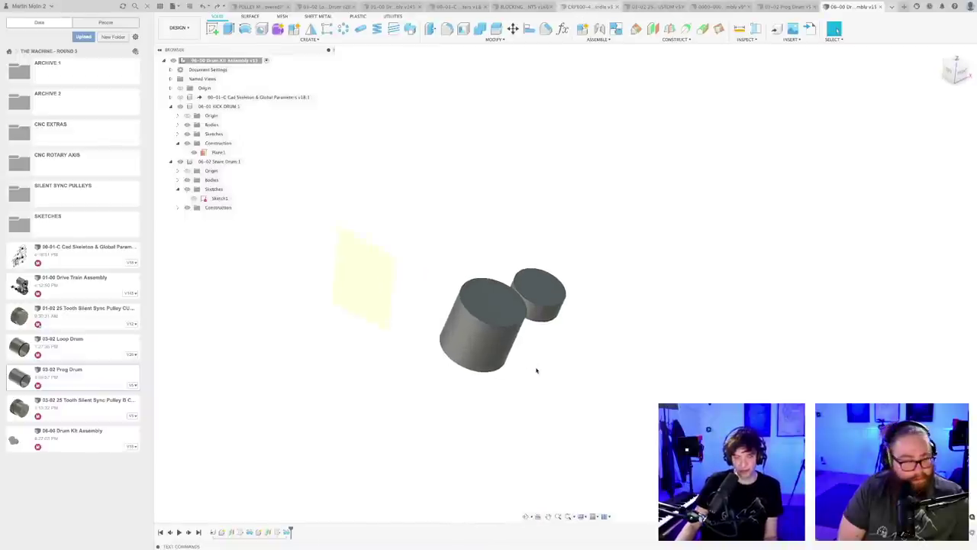
shift+middle_drag(532, 367, 533, 365)
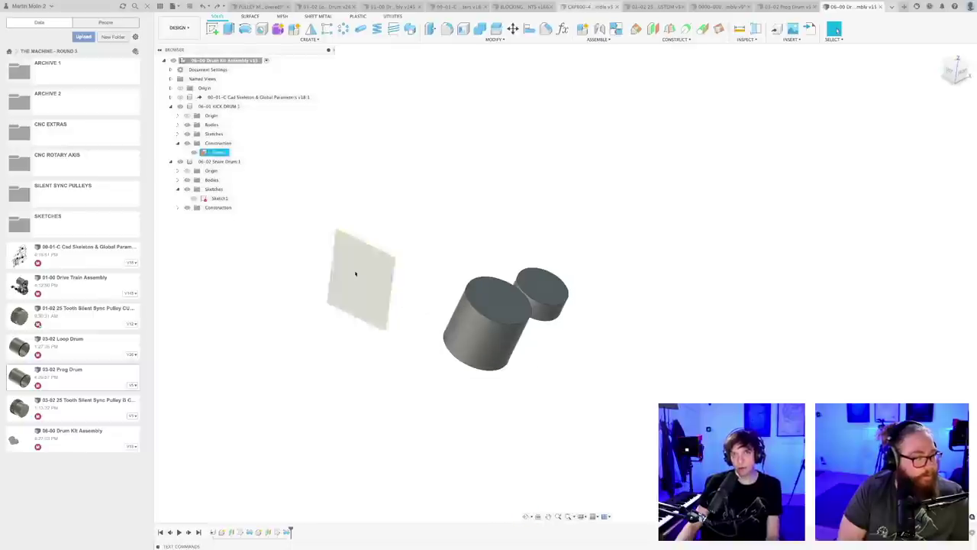
- Collapse the Snare Drum 1 and KICK DRUM 1 components in the browser
click(171, 162)
click(178, 144)
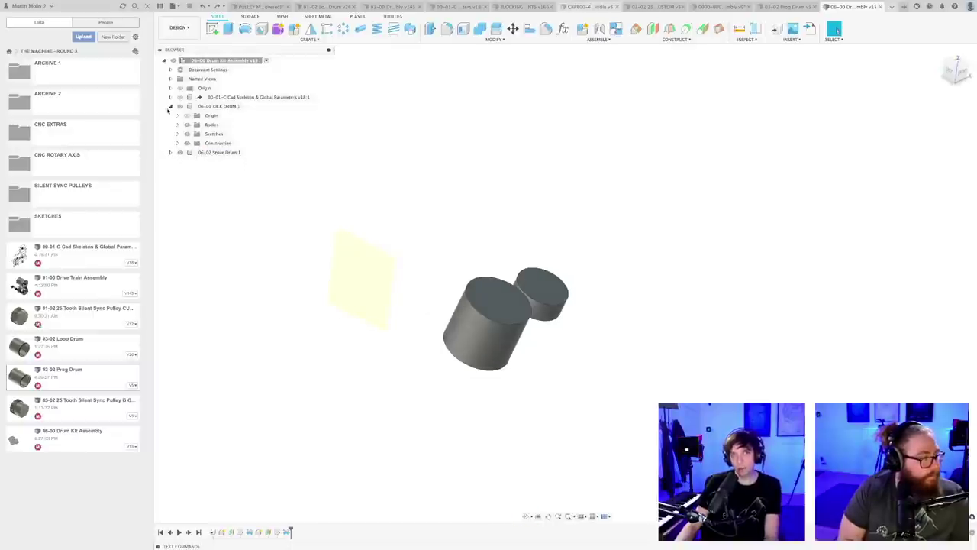
click(170, 107)
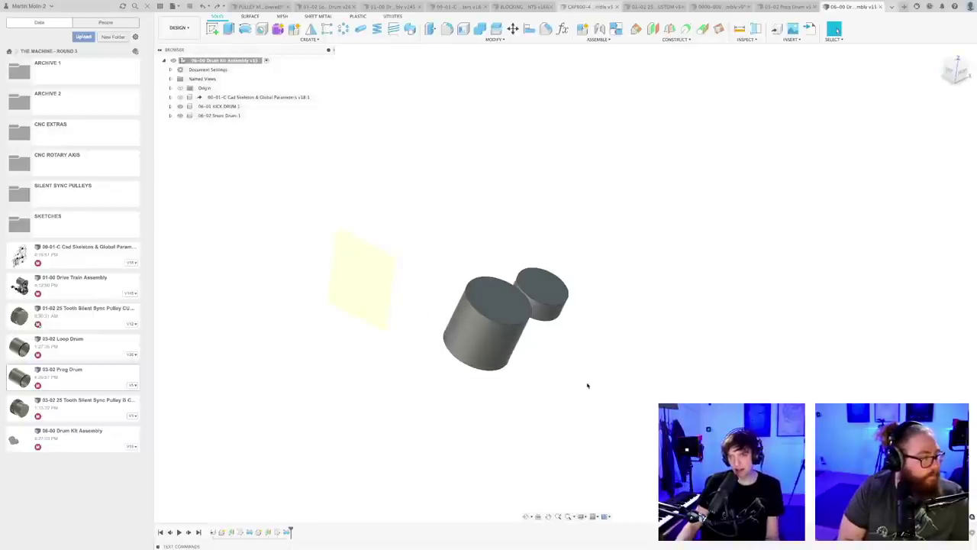
shift+middle_drag(587, 385, 569, 374)
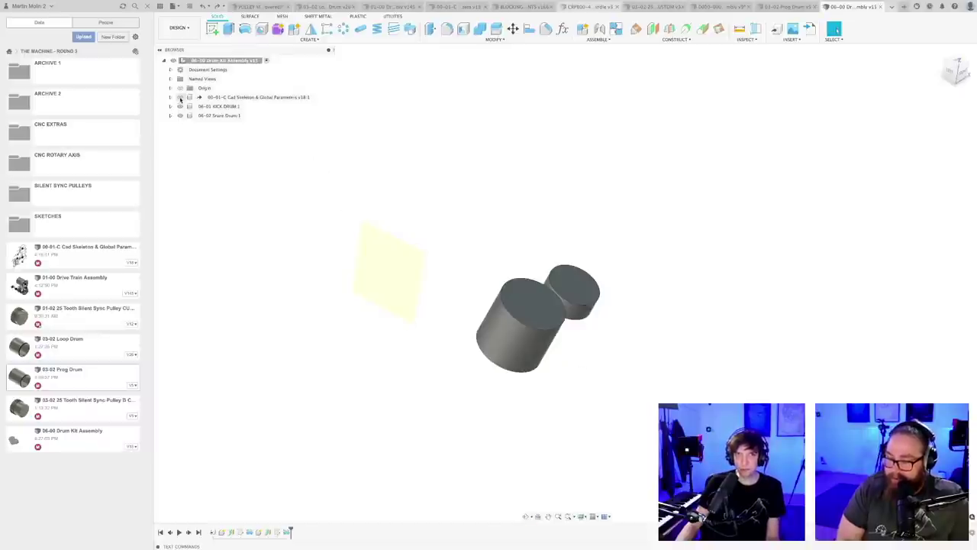
- Save the Drum Kit Assembly as version 15 and go to the machine assembly design
key(super+s)
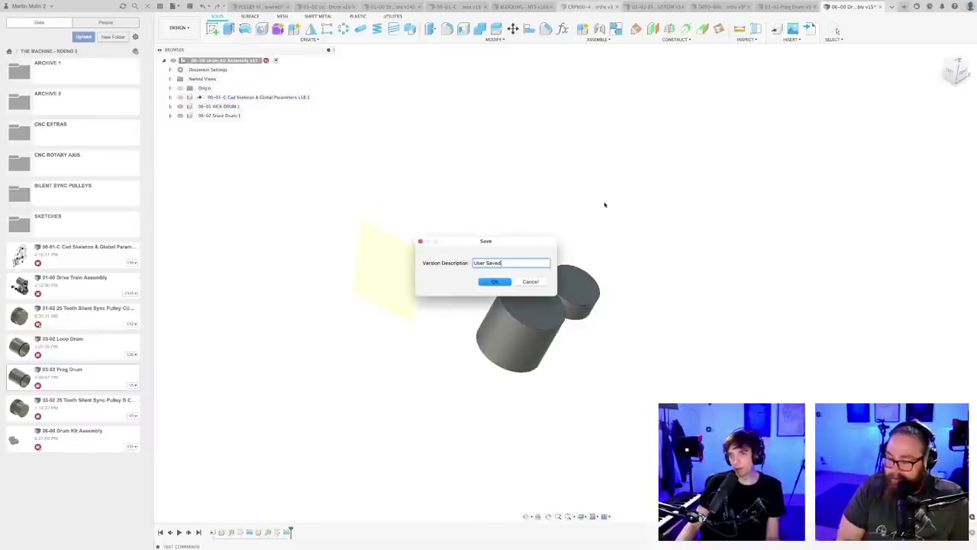
click(496, 281)
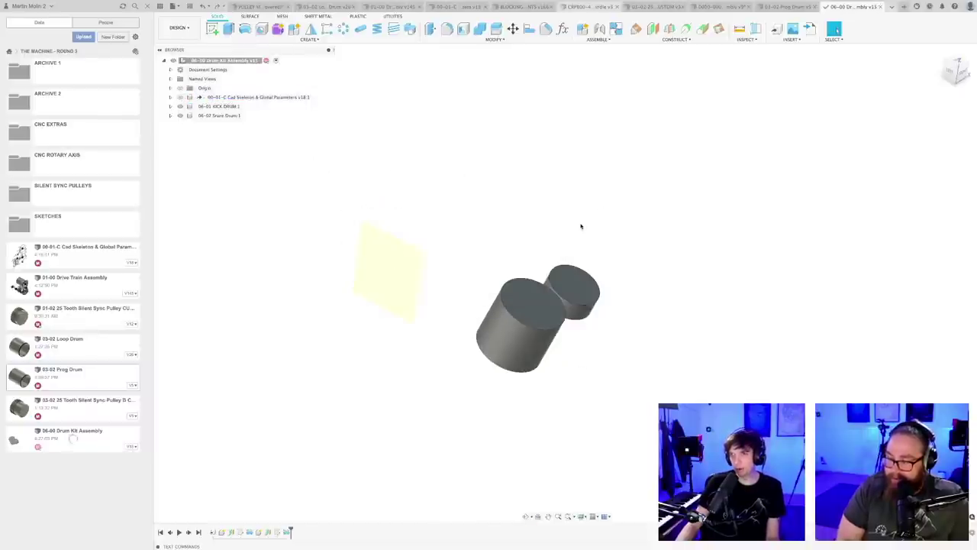
click(711, 7)
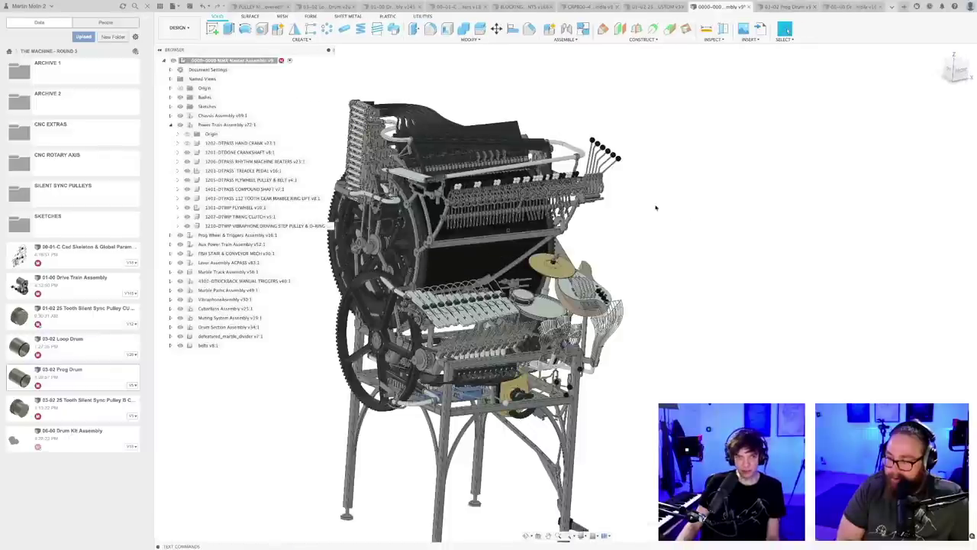
- Create a new blank design and save it as '00-00 MACHINE 3'
click(905, 4)
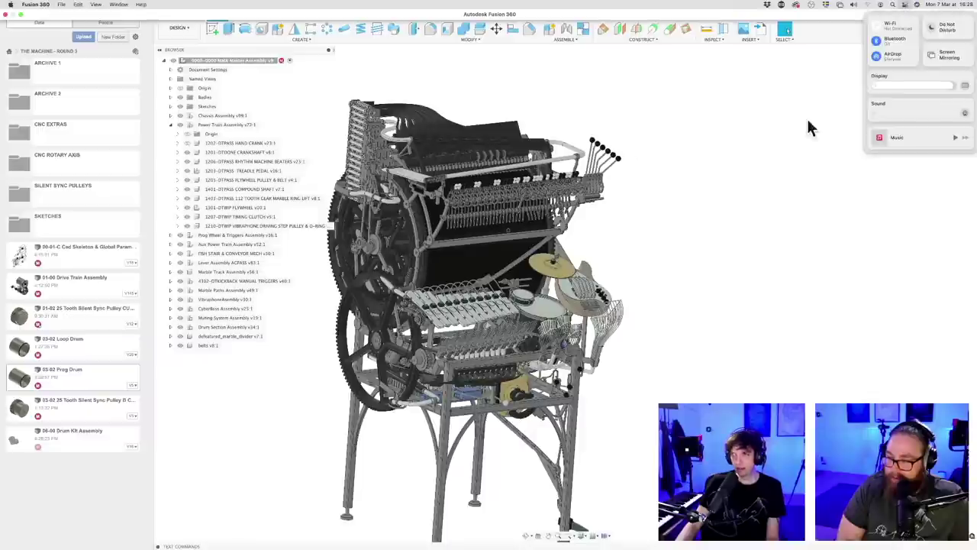
click(781, 155)
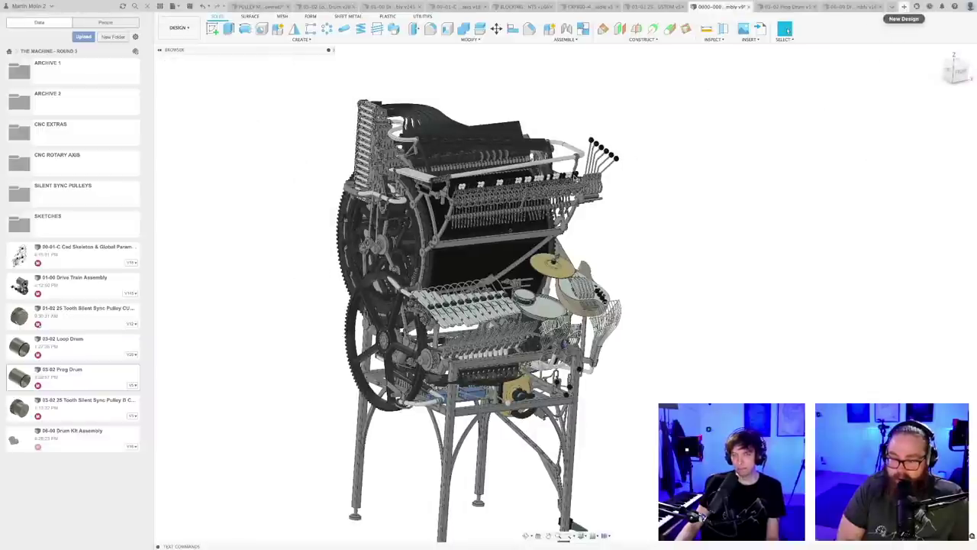
click(904, 6)
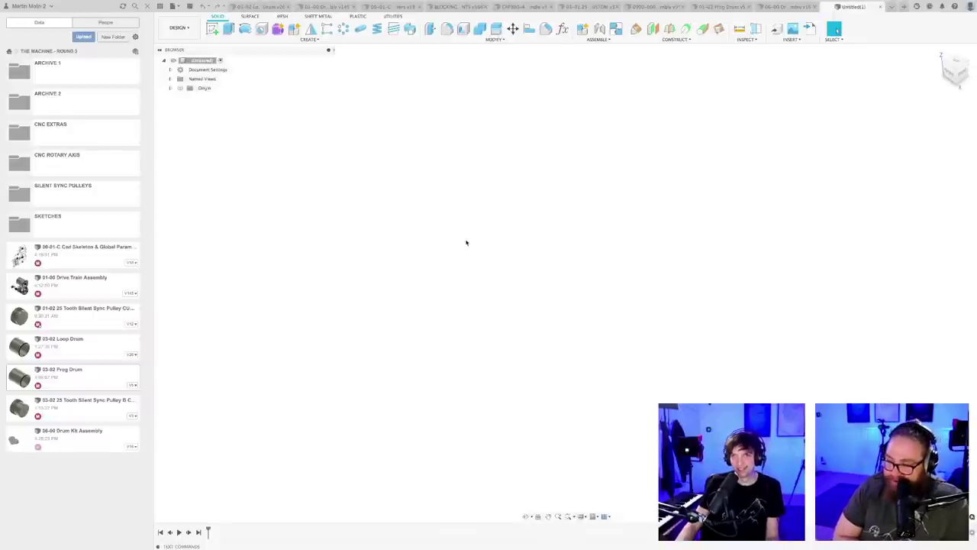
key(super+s)
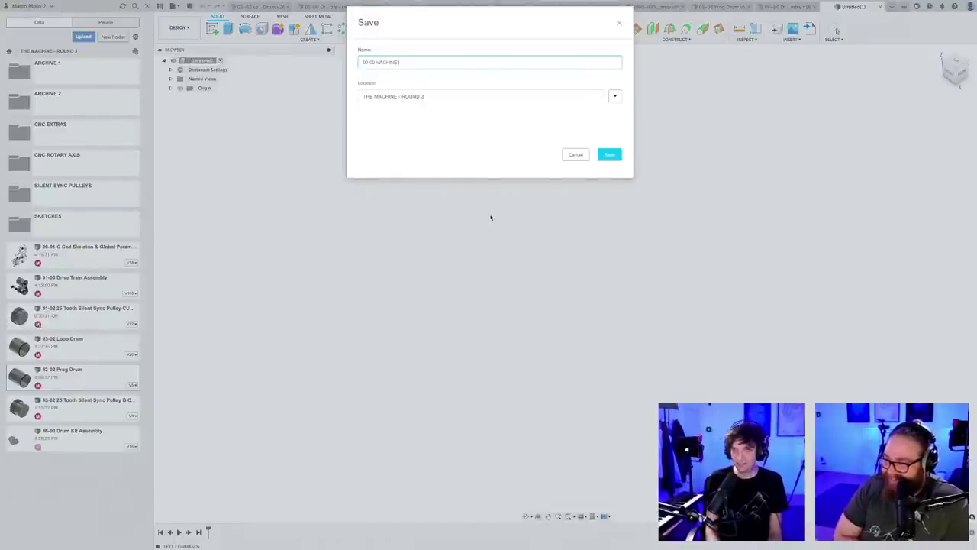
text(00-00 MACHINE 3)
key(Return)
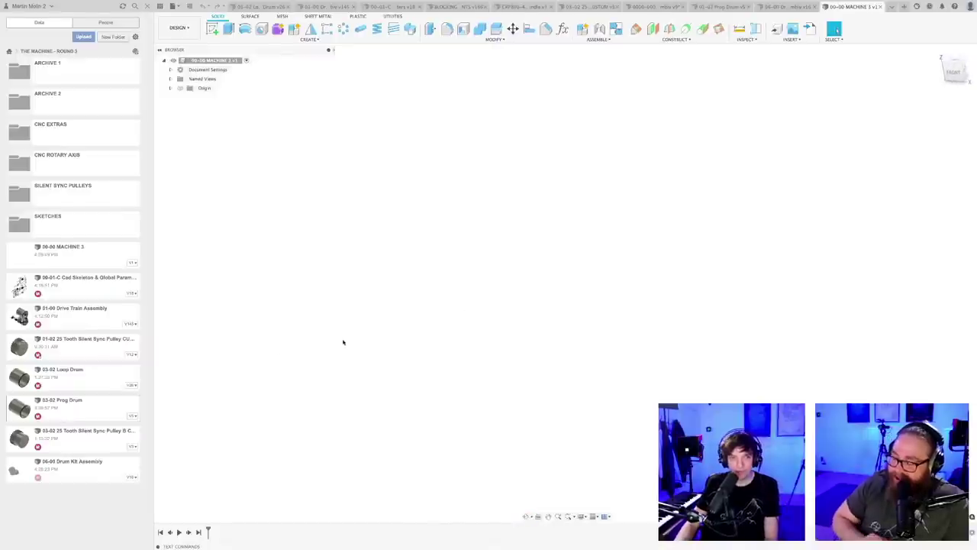
- Insert the 01-00 Drive Train Assembly into the 00-00 MACHINE 3 design at its default placement
right_click(89, 319)
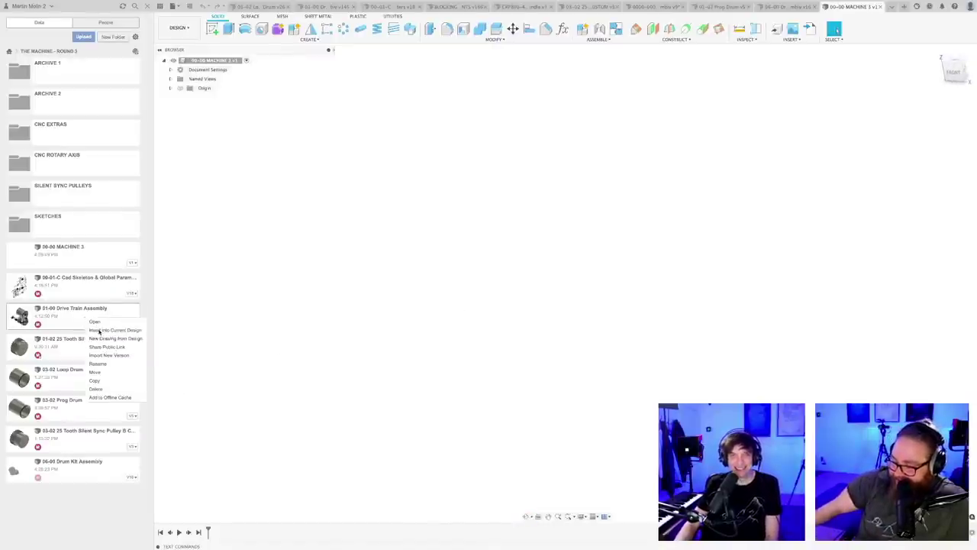
click(99, 330)
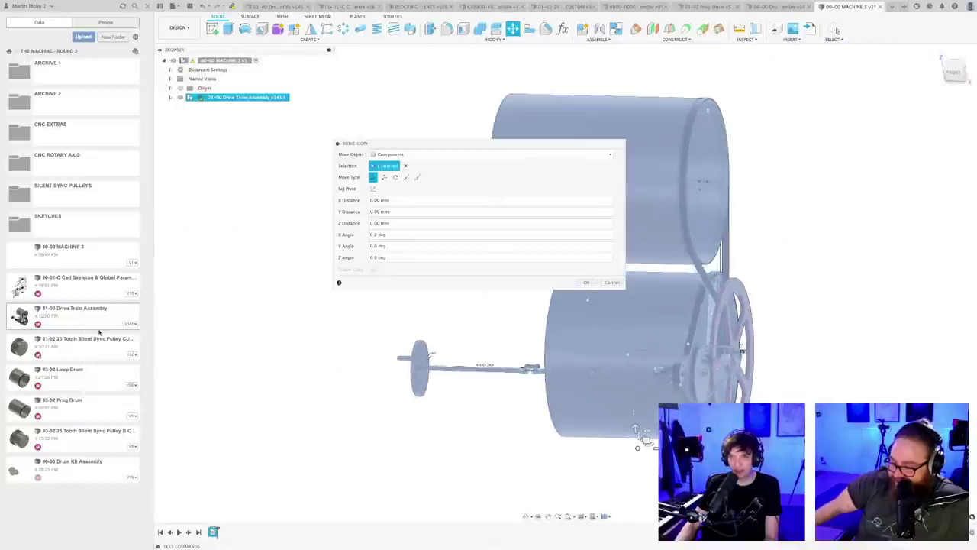
key(Return)
- Insert the 06-00 Drum Kit Assembly beside it and orbit to view both assemblies
right_click(78, 469)
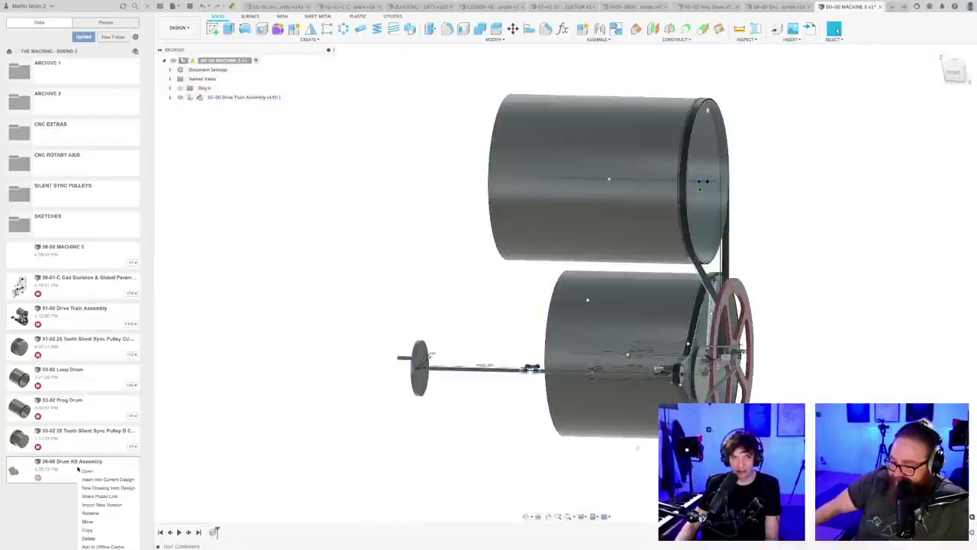
click(86, 480)
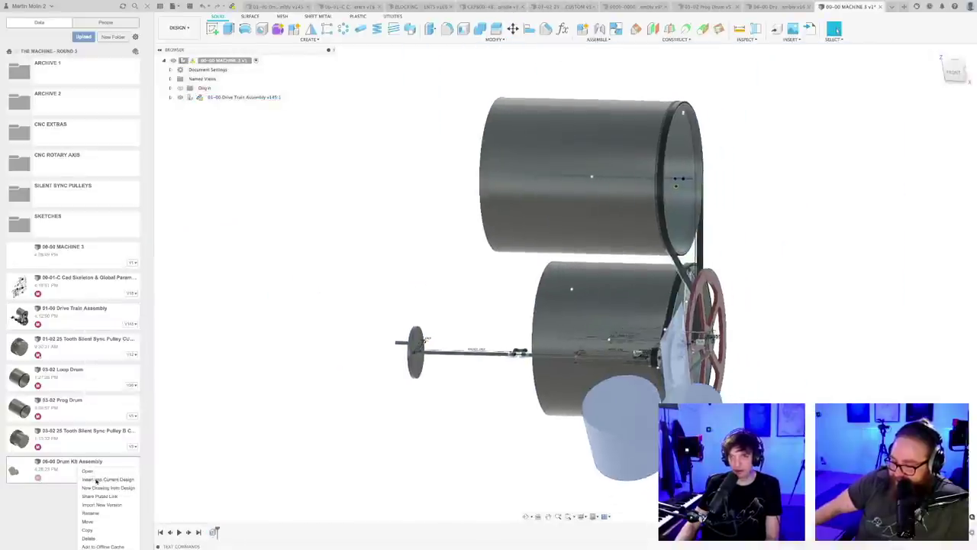
key(Return)
shift+middle_drag(410, 412, 456, 423)
scroll(470, 396, up, 3)
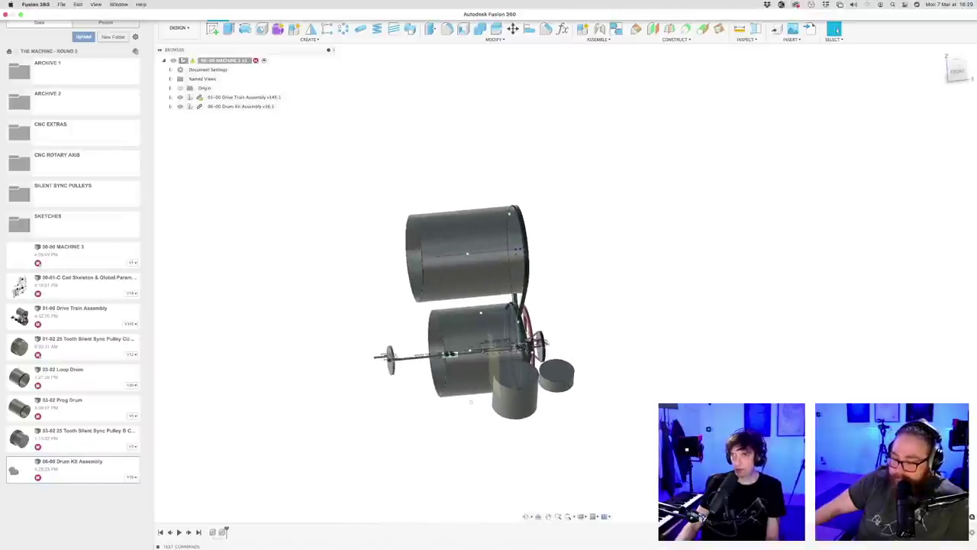
- In the 06-00 Drum Kit Assembly, edit the offset construction plane to -200 mm and start saving a new version
click(786, 6)
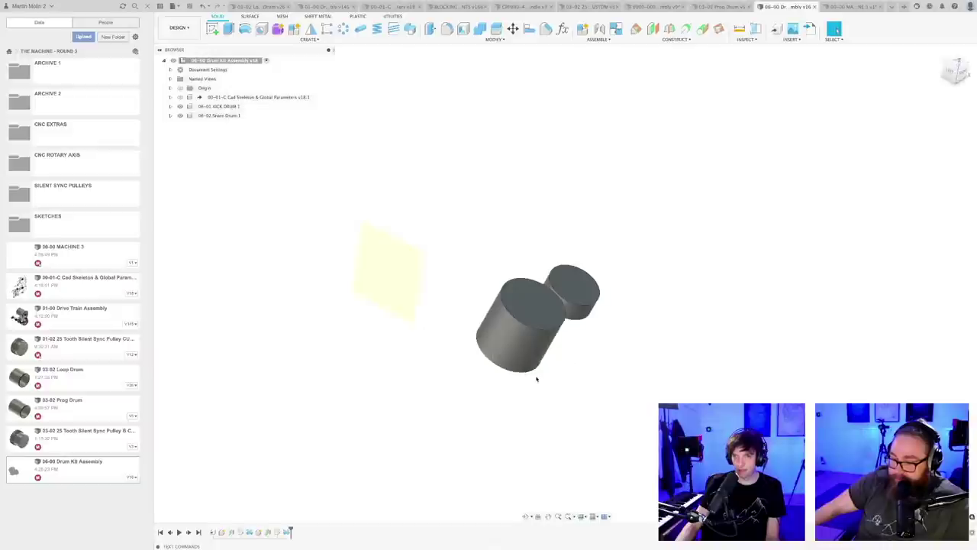
right_click(230, 533)
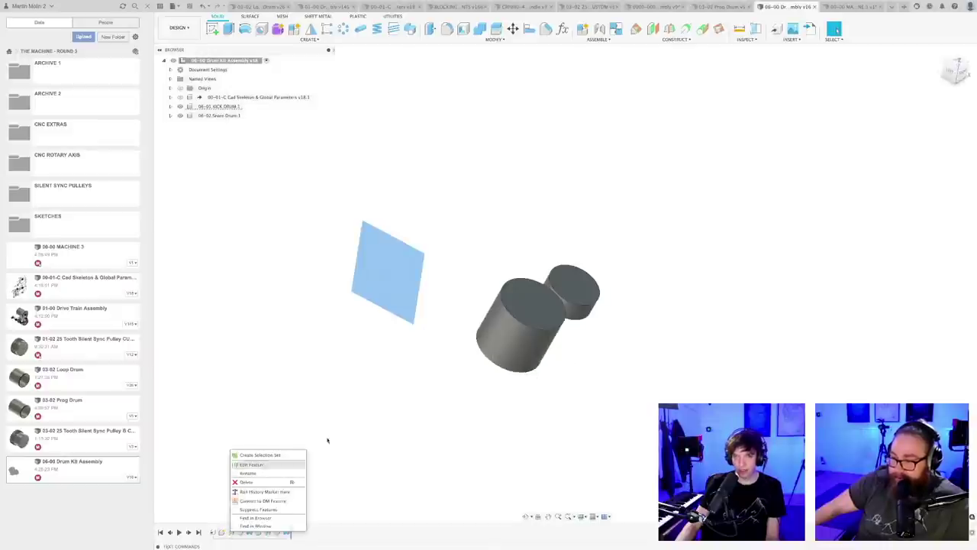
click(252, 463)
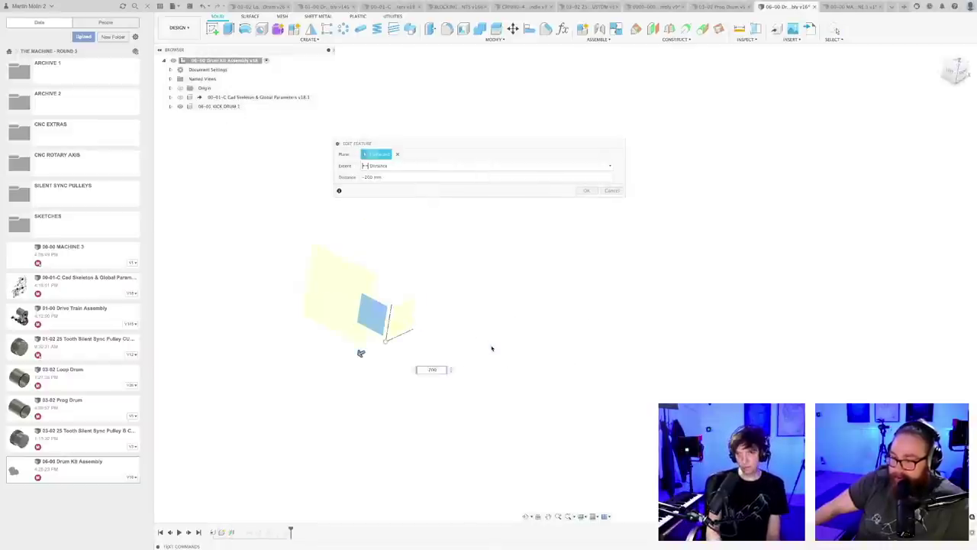
key(Return)
key(super+s)
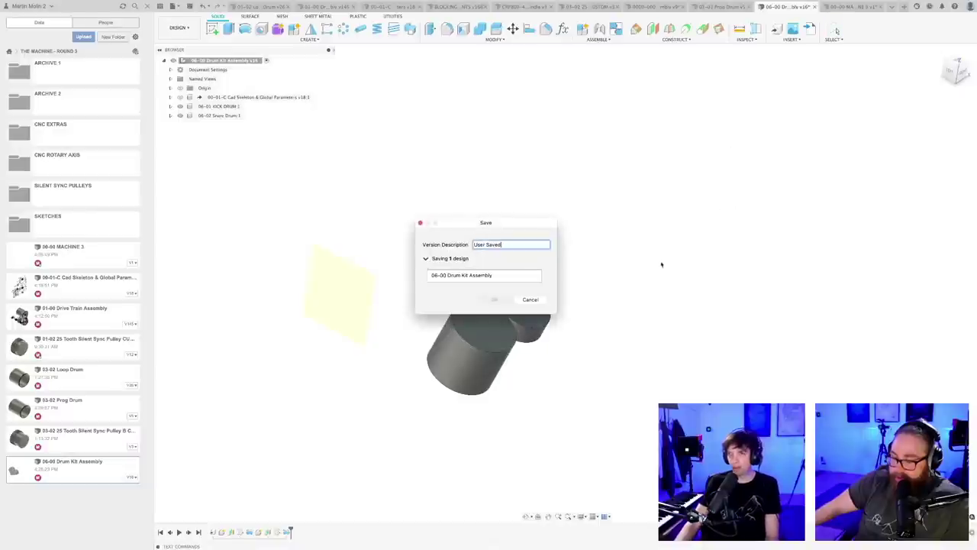
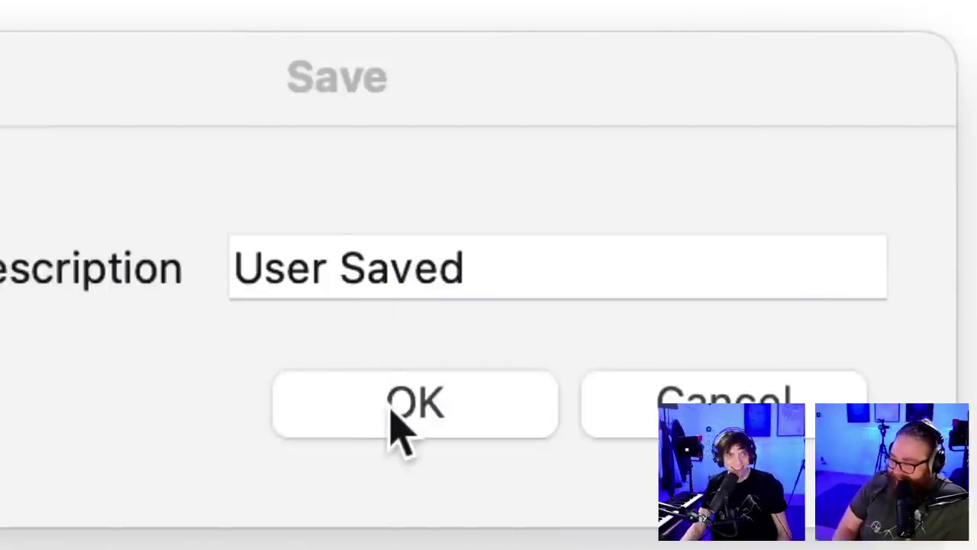
- Confirm the drum kit save with the 'User Saved' description, then orbit the drums more upright
click(421, 407)
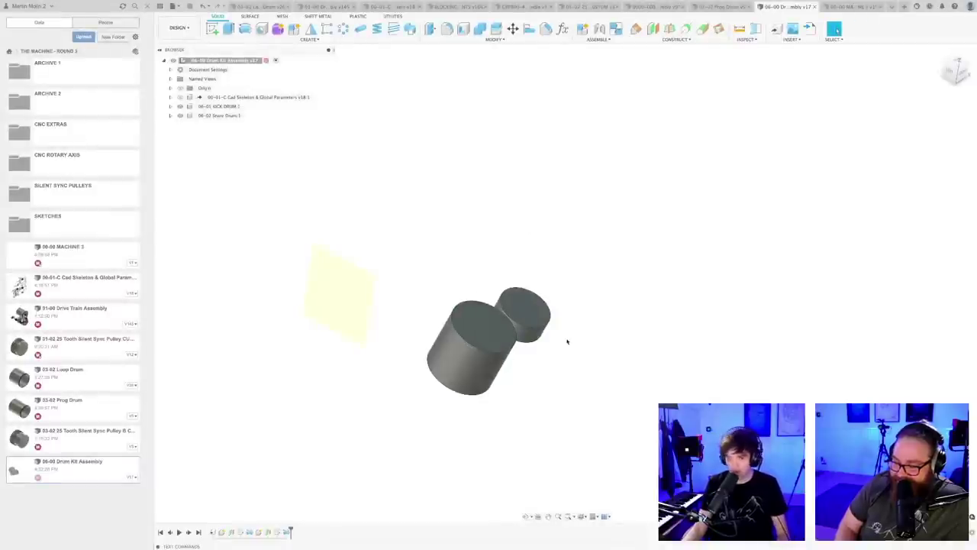
scroll(567, 342, down, 1)
scroll(569, 338, down, 1)
scroll(570, 341, up, 4)
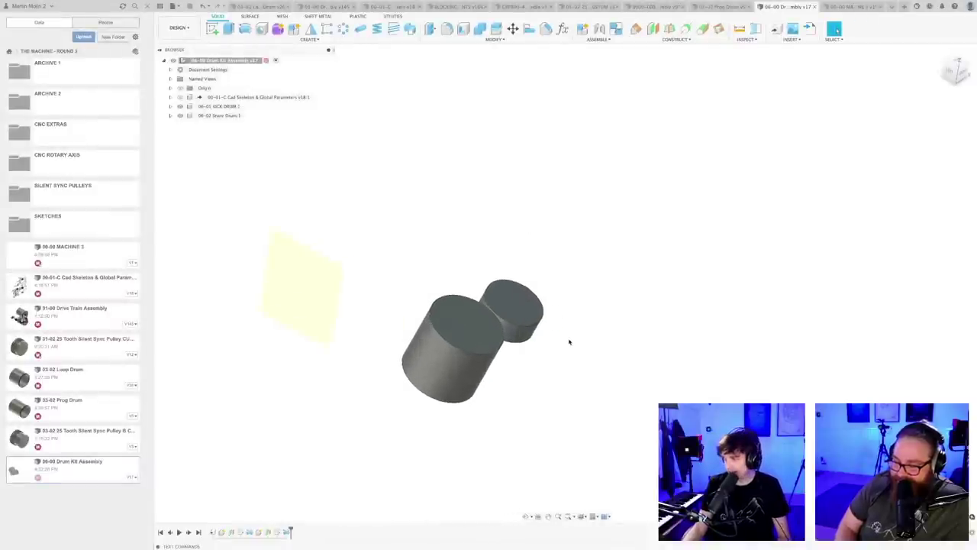
mouse_move(571, 343)
shift+middle_down()
mouse_move(550, 350)
mouse_move(585, 343)
shift+middle_up()
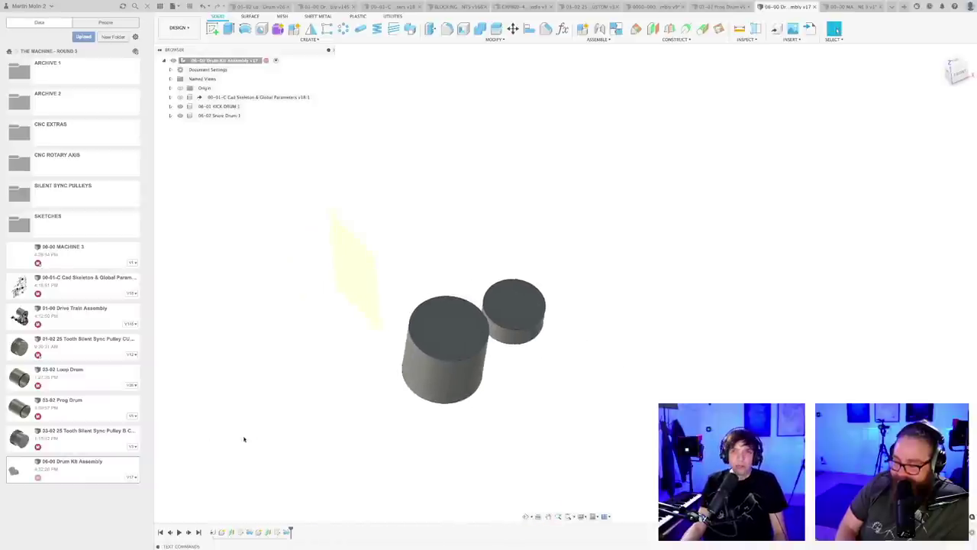
- Bring the 00-00 MACHINE 3 document to the front
click(850, 7)
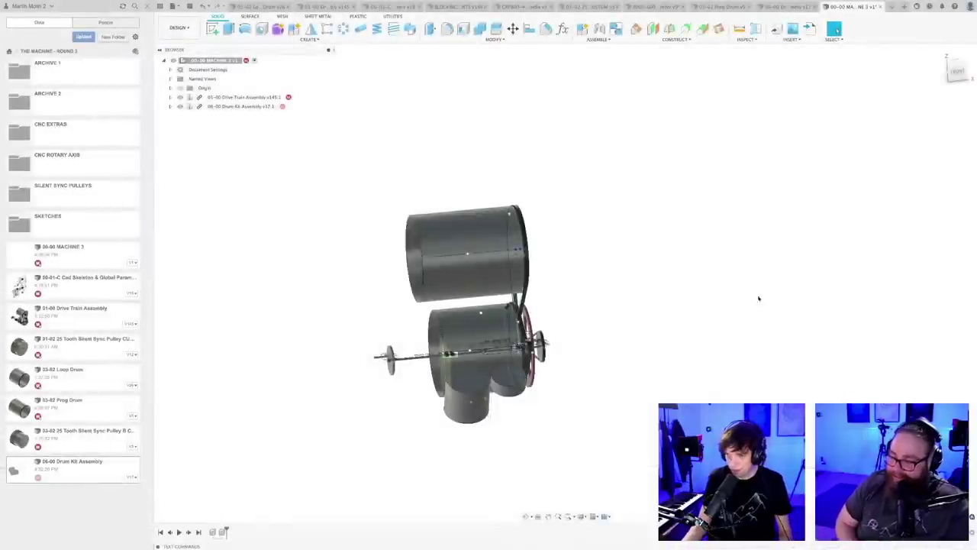
- Save a new version of the 00-00 MACHINE 3 assembly
scroll(604, 310, down, 2)
mouse_move(599, 316)
shift+middle_down()
mouse_move(639, 288)
mouse_move(593, 327)
shift+middle_up()
key(super+s)
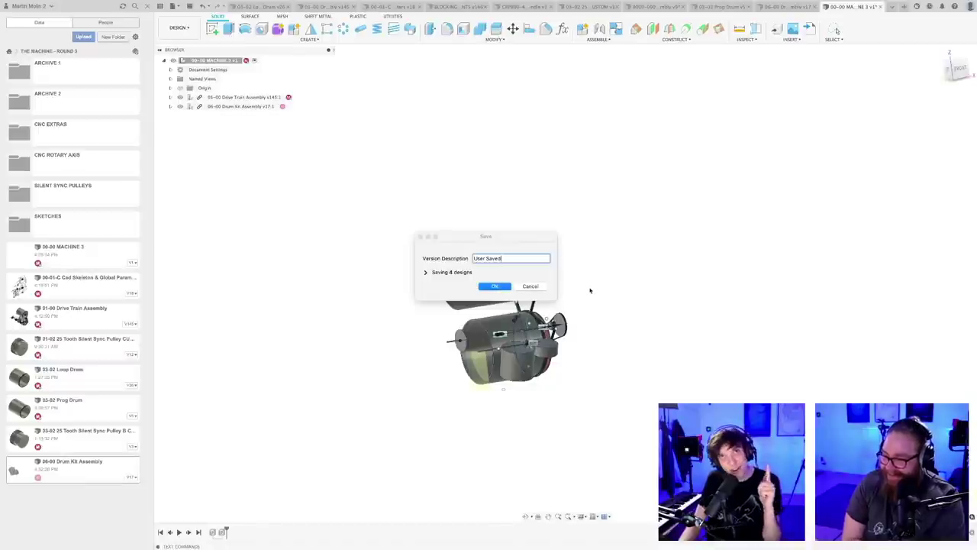
key(Return)
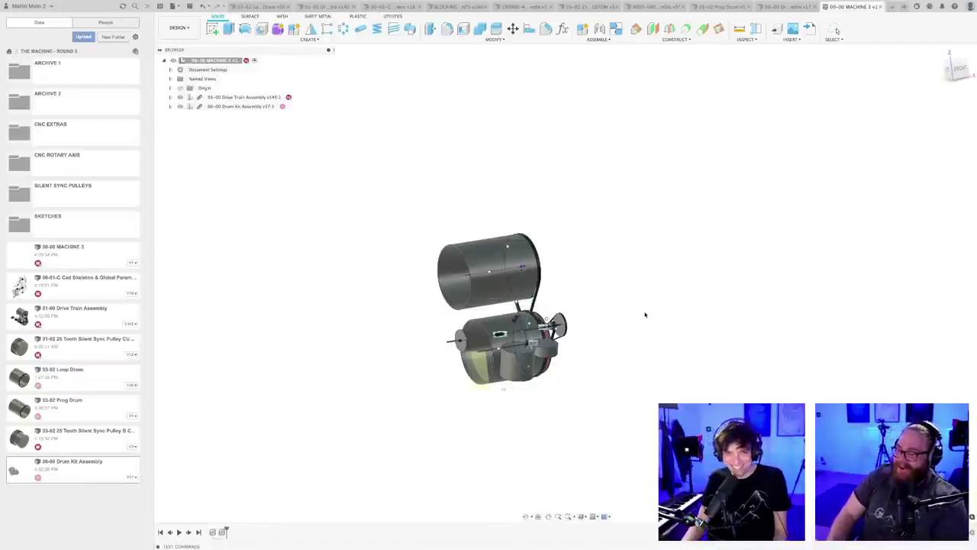
- Orbit and zoom around the assembly to inspect the drums and drive train from several angles
shift+middle_drag(624, 339, 628, 336)
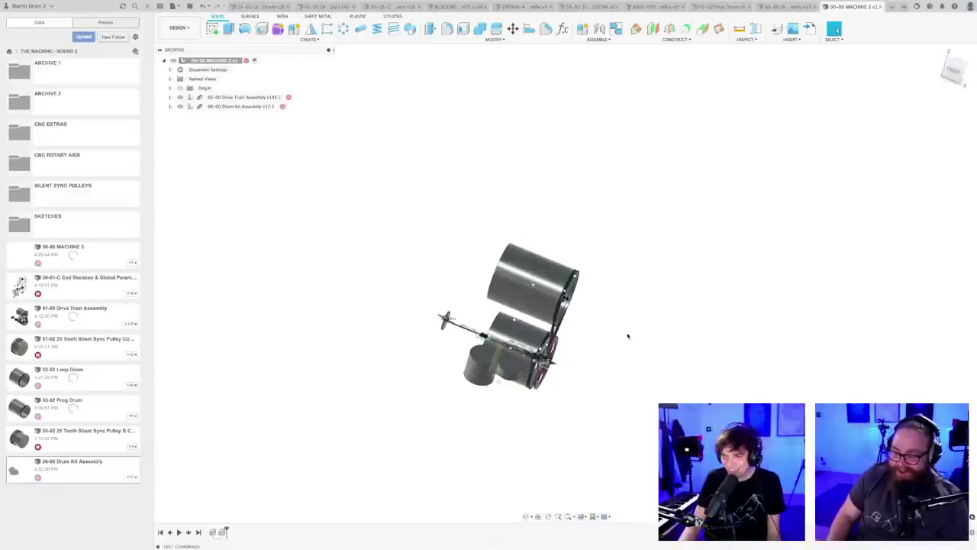
shift+middle_drag(576, 352, 563, 370)
scroll(573, 355, up, 5)
scroll(563, 370, up, 1)
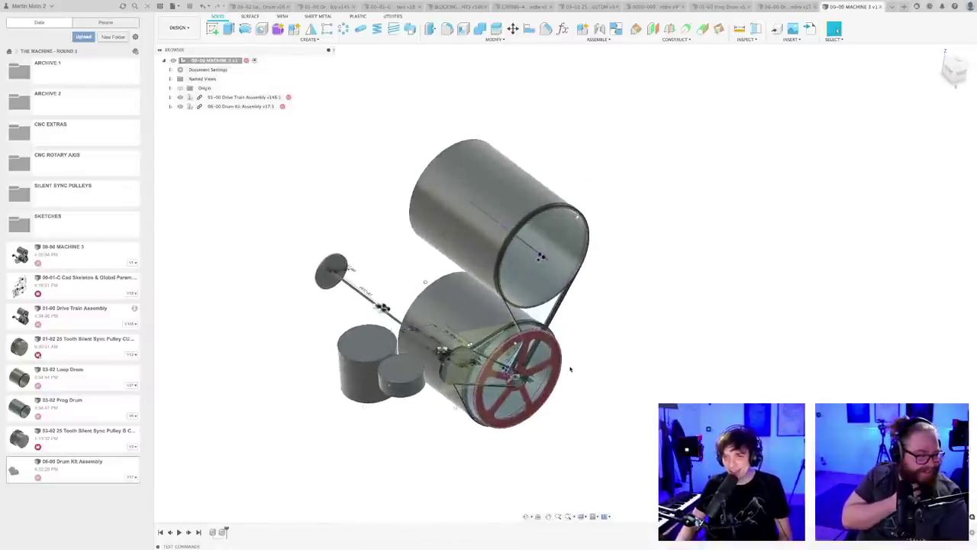
scroll(586, 362, down, 2)
shift+middle_drag(605, 361, 572, 433)
scroll(581, 370, up, 2)
scroll(584, 376, up, 3)
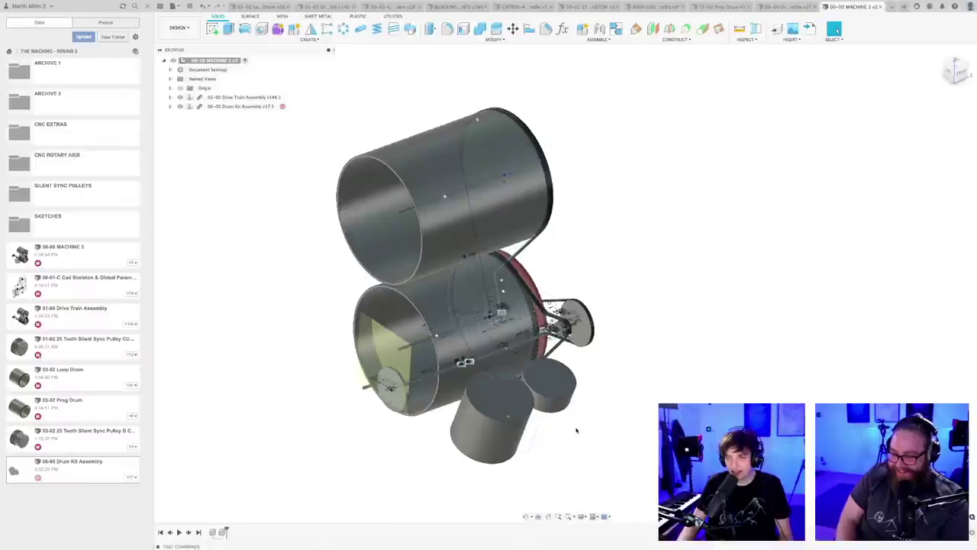
scroll(574, 429, up, 3)
scroll(577, 430, down, 4)
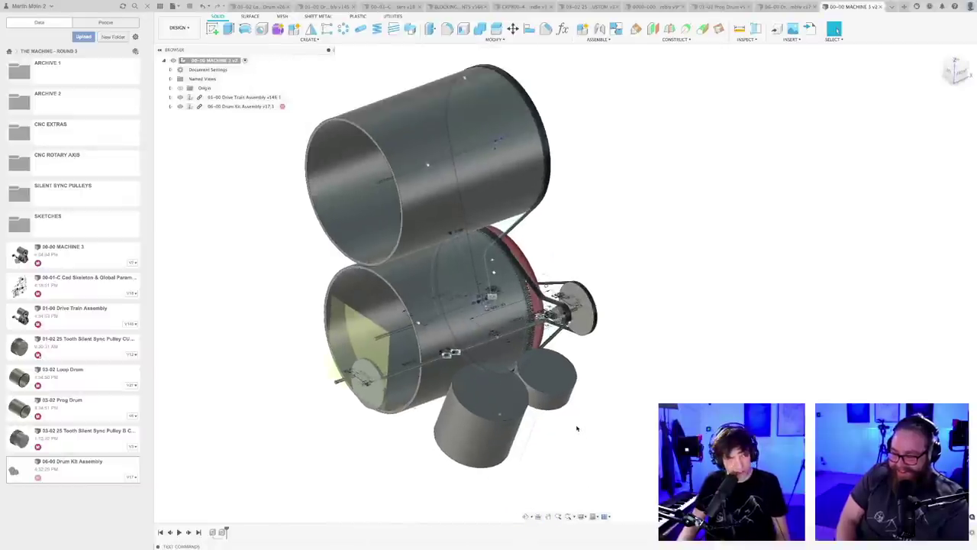
shift+middle_drag(578, 430, 578, 439)
shift+middle_drag(606, 359, 583, 405)
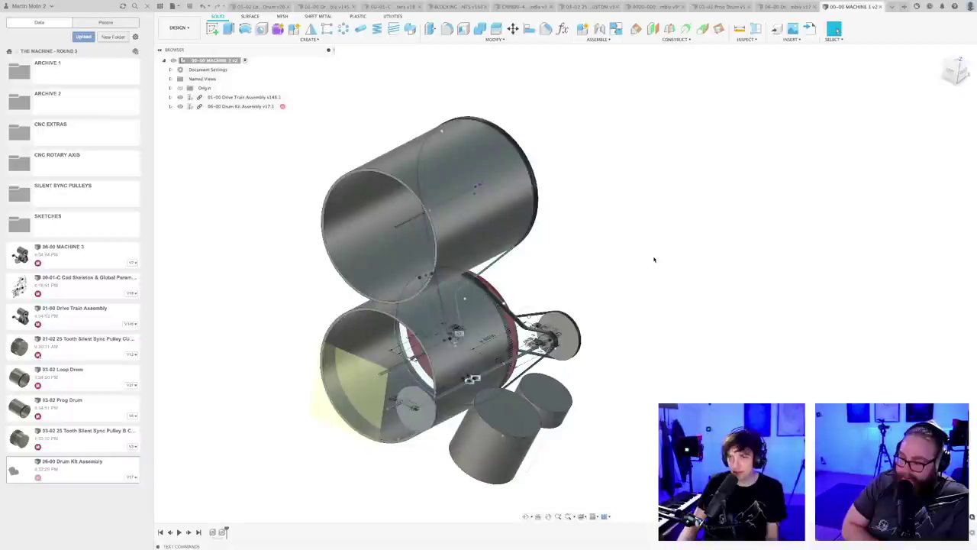
shift+middle_drag(631, 295, 625, 326)
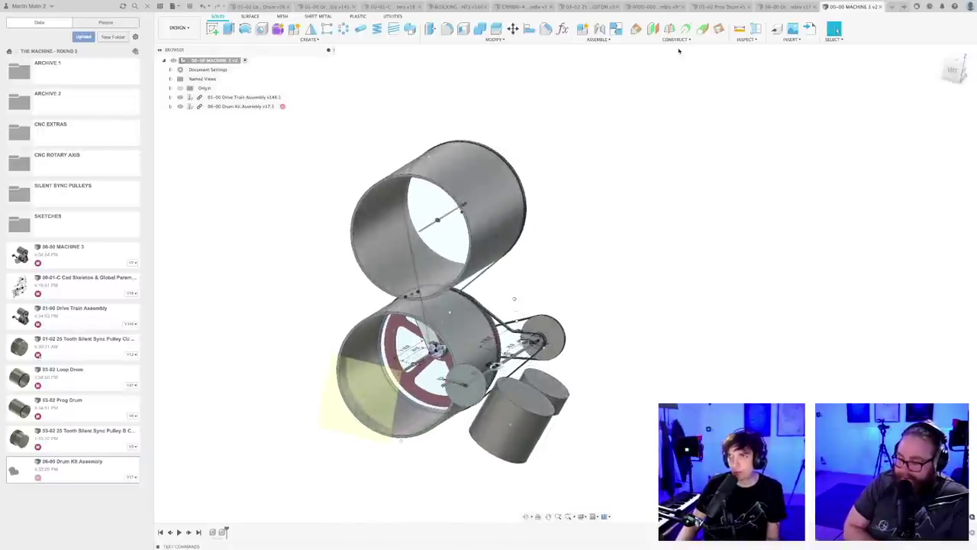
- Open the BLOCKING layout and select the large spoked flywheel
click(466, 8)
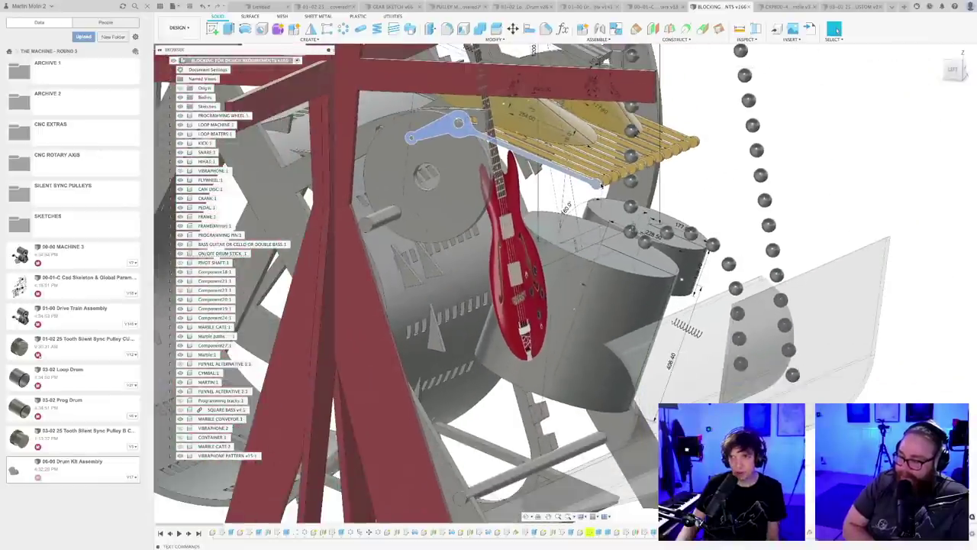
scroll(444, 287, down, 3)
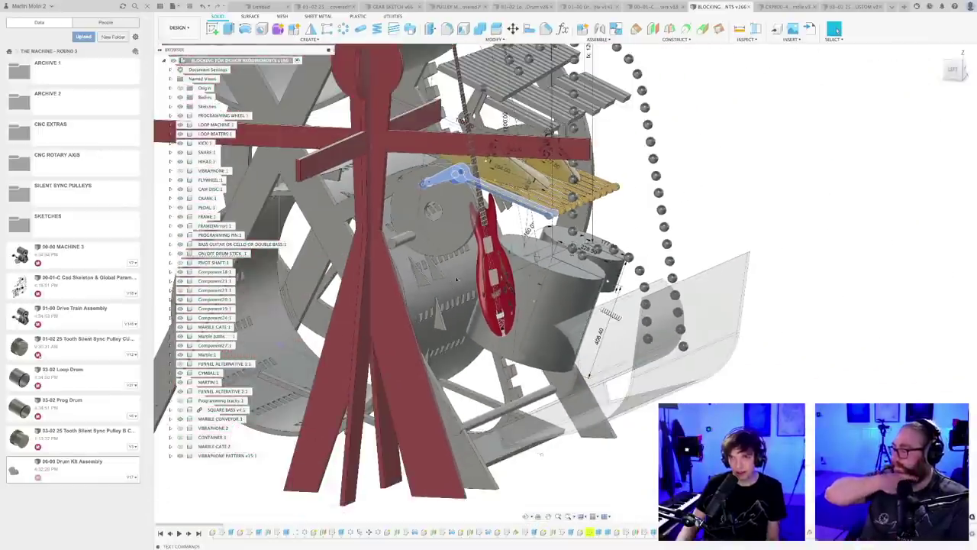
scroll(459, 277, down, 3)
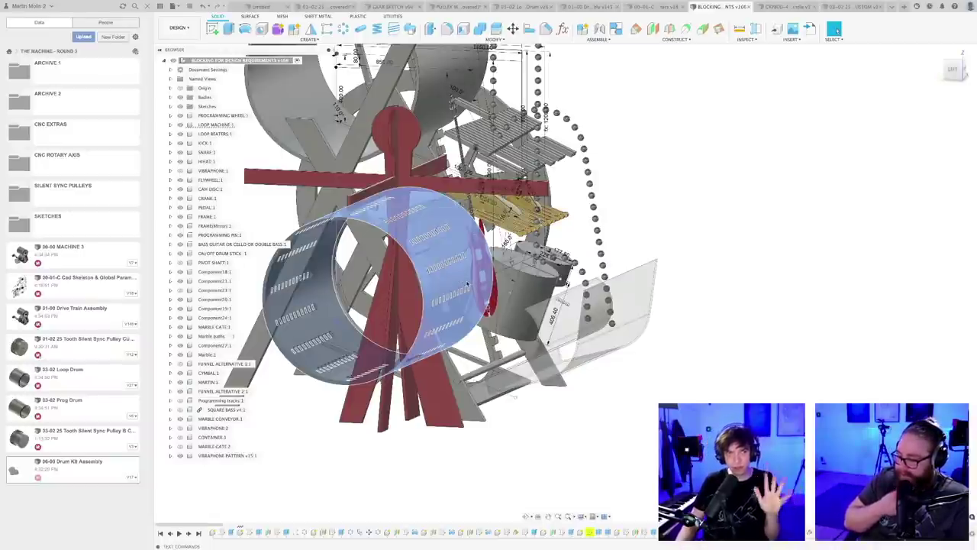
middle_drag(466, 284, 460, 321)
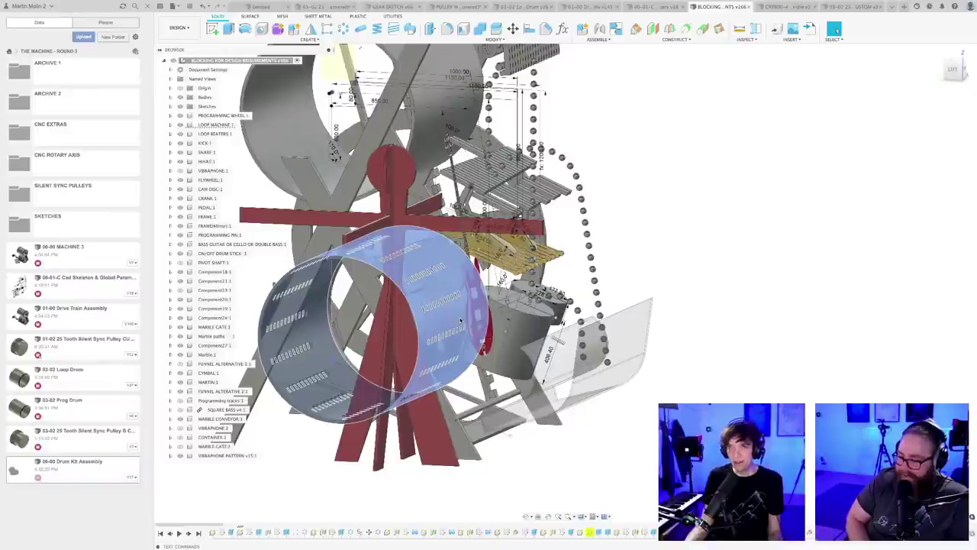
click(676, 261)
scroll(537, 284, up, 4)
click(534, 283)
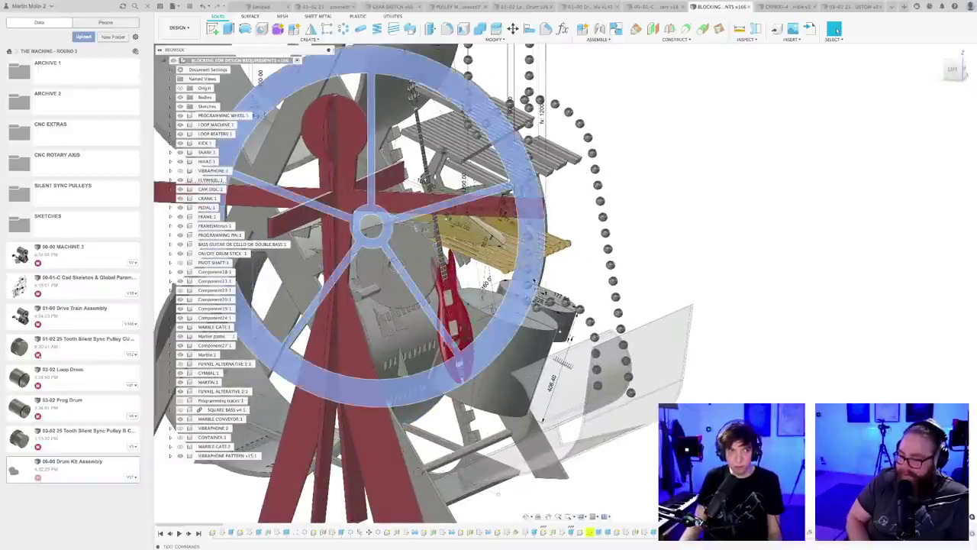
scroll(533, 282, down, 5)
middle_drag(533, 282, 539, 296)
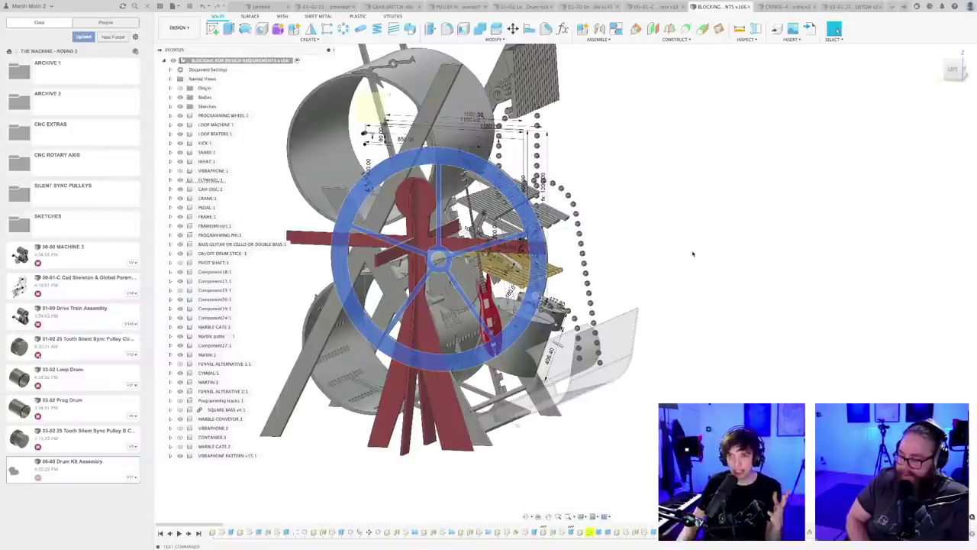
- Orbit toward the machine's left side and select the drum-stick lever
scroll(572, 279, up, 5)
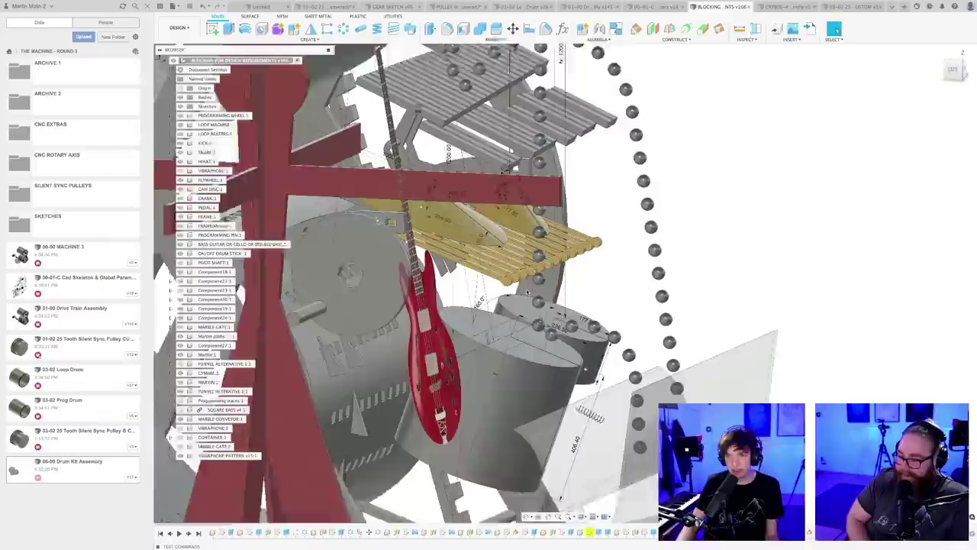
shift+middle_drag(523, 292, 519, 292)
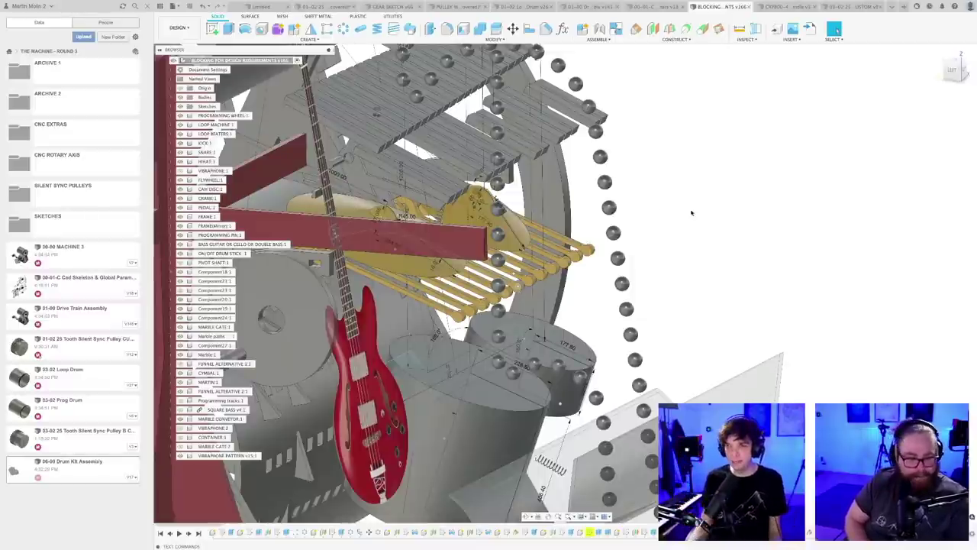
scroll(692, 217, down, 6)
scroll(683, 274, down, 4)
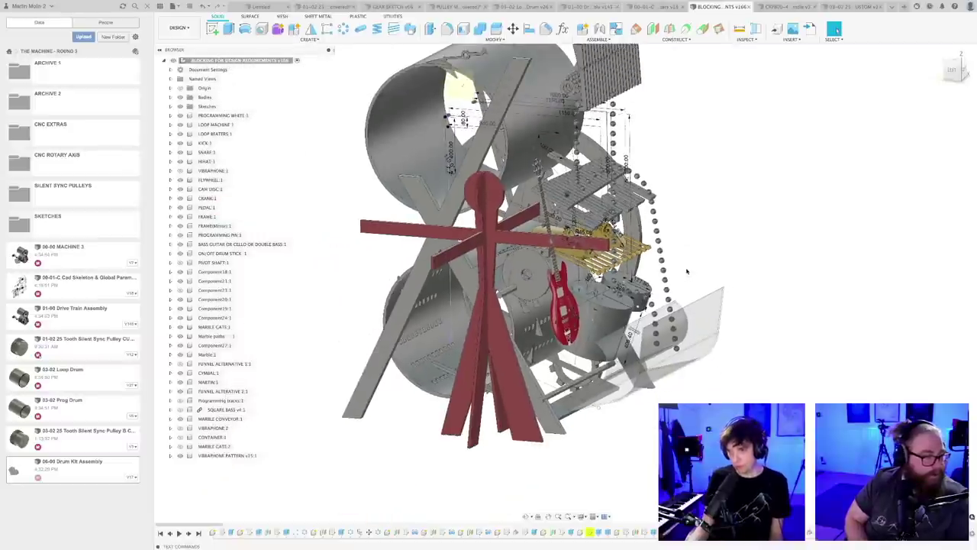
shift+middle_drag(687, 271, 681, 262)
scroll(616, 277, up, 5)
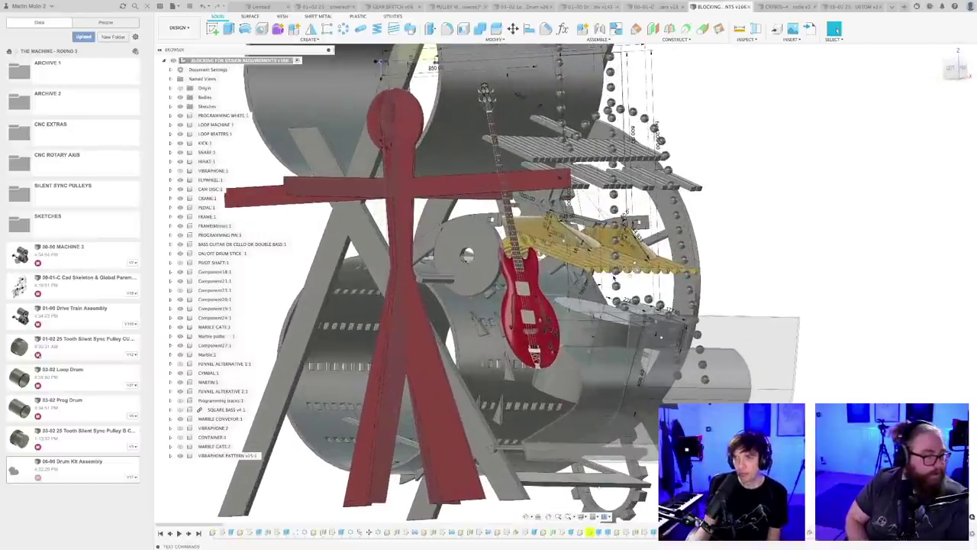
scroll(577, 284, down, 4)
shift+middle_drag(577, 284, 590, 260)
scroll(585, 289, up, 3)
scroll(591, 252, up, 5)
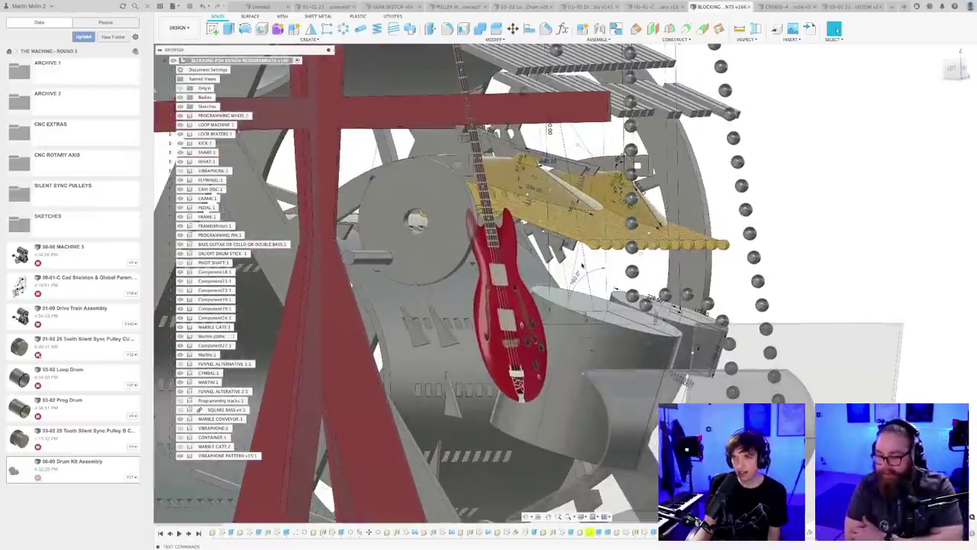
click(593, 247)
scroll(594, 249, down, 5)
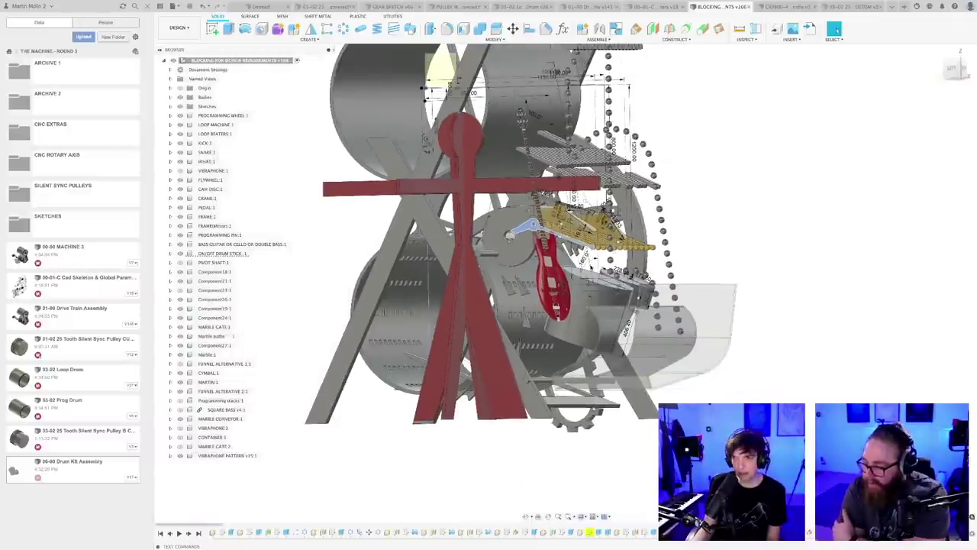
shift+middle_drag(594, 250, 598, 269)
click(836, 30)
- Pan and zoom the blocking layout to frame the whole machine
middle_drag(674, 252, 646, 264)
scroll(667, 243, down, 3)
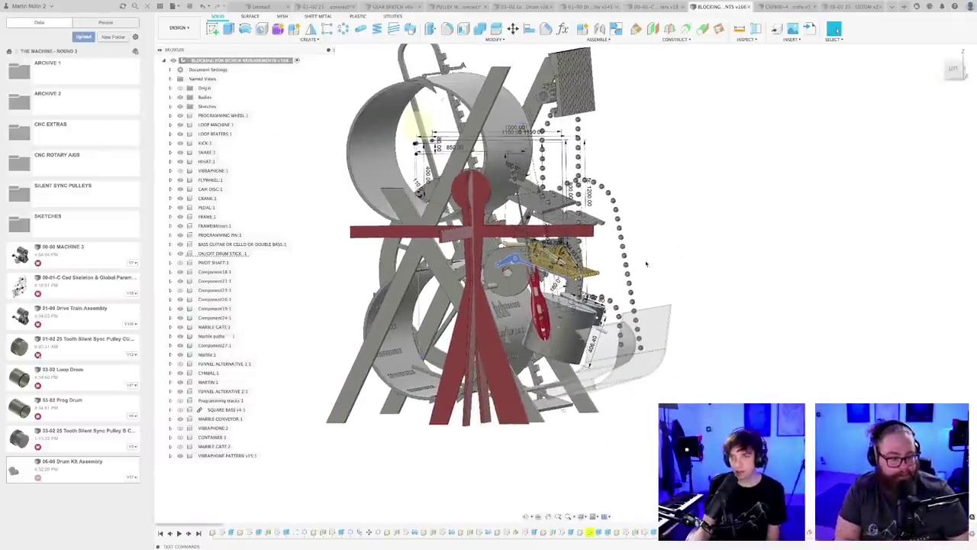
scroll(535, 283, up, 2)
scroll(536, 283, up, 3)
scroll(705, 285, down, 2)
middle_drag(704, 284, 671, 298)
scroll(677, 281, down, 2)
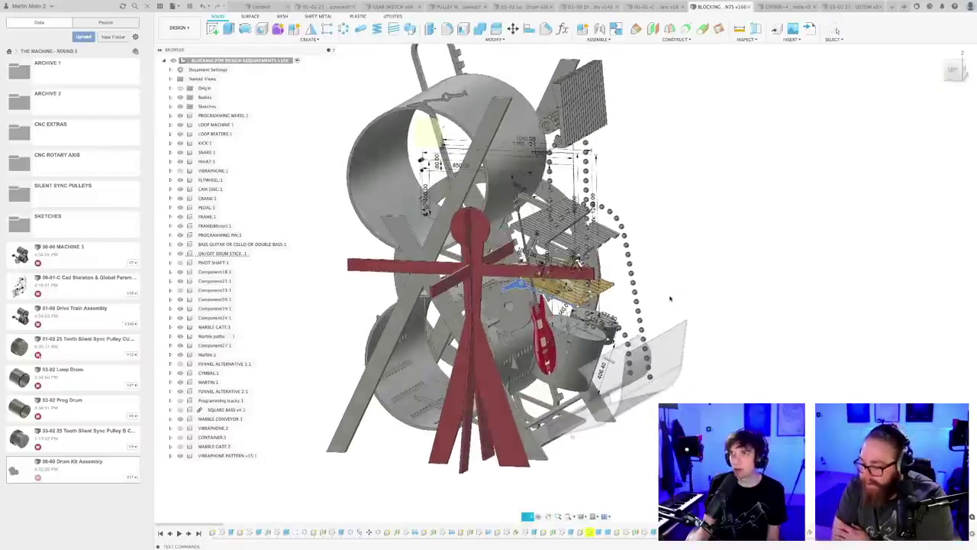
- Bring up the 00-01-C Cad Skeleton sketch and adjust its framing
click(661, 9)
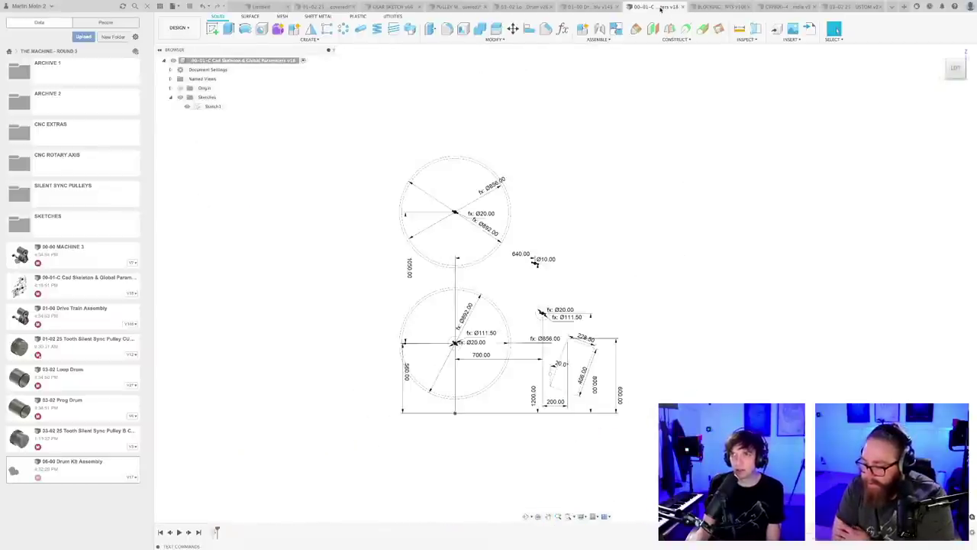
scroll(545, 348, up, 5)
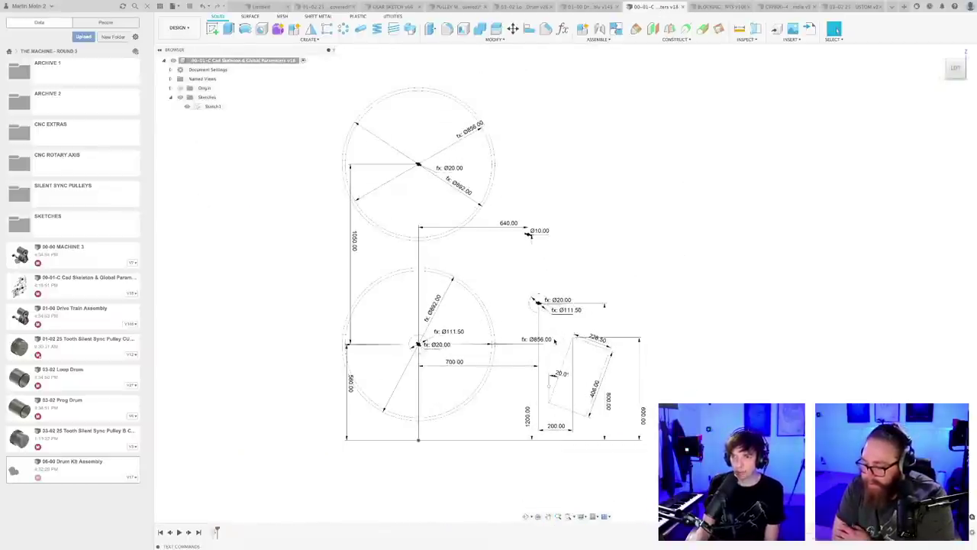
middle_drag(554, 338, 518, 319)
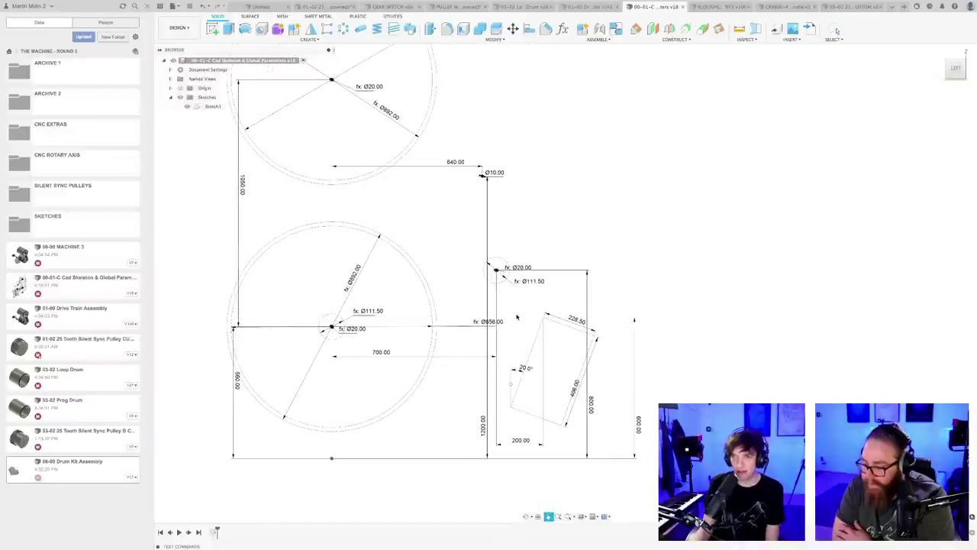
scroll(551, 297, down, 2)
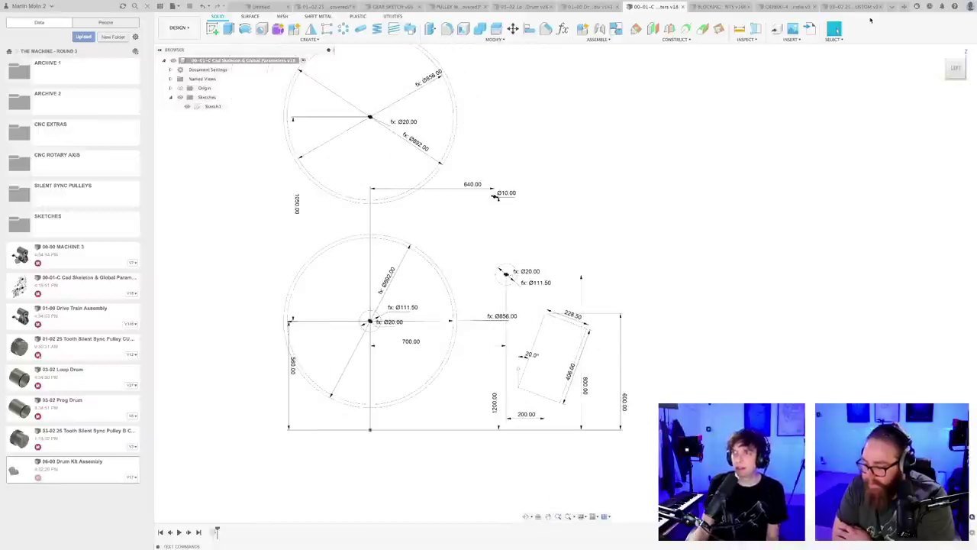
- Open 00-00 MACHINE 3 v2 from the document list and view the drums from the left
click(891, 7)
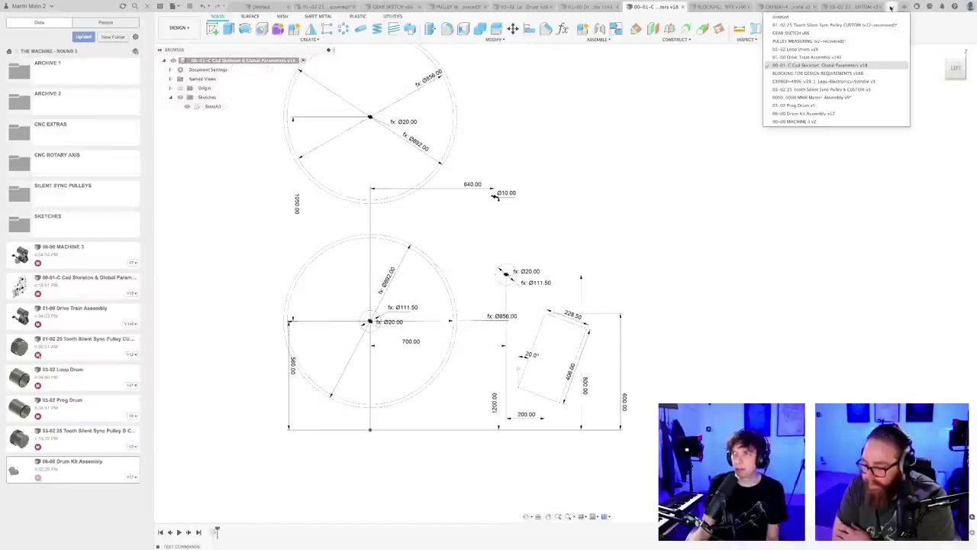
click(801, 121)
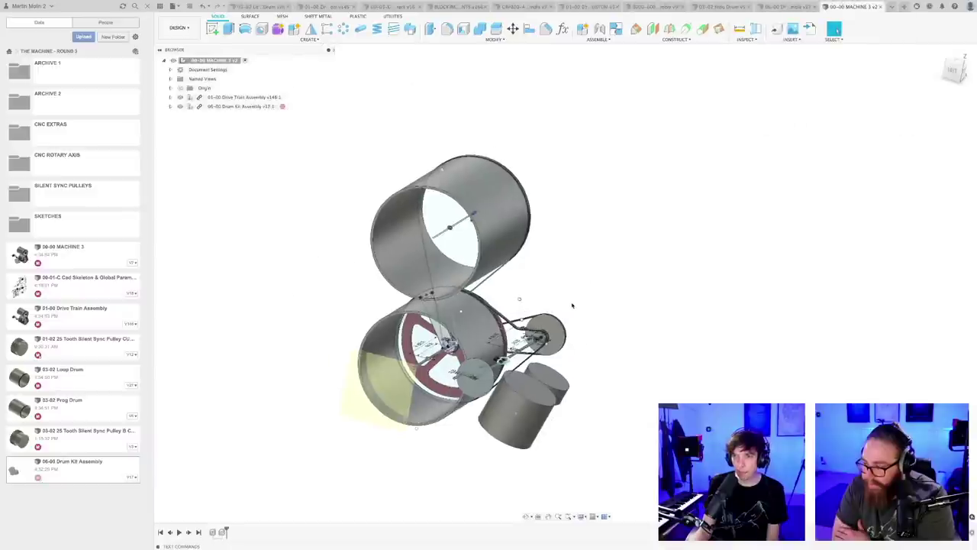
shift+middle_drag(601, 351, 592, 350)
scroll(591, 348, up, 2)
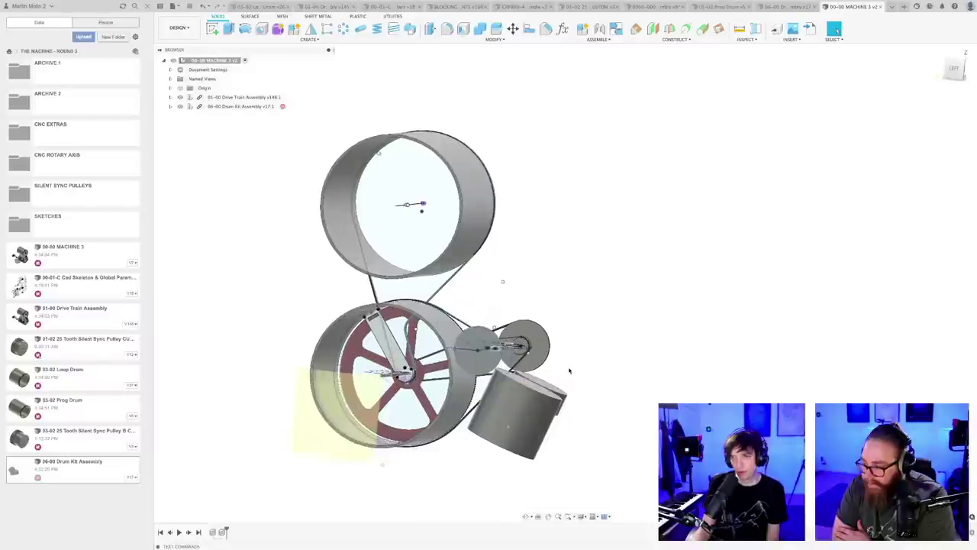
click(958, 67)
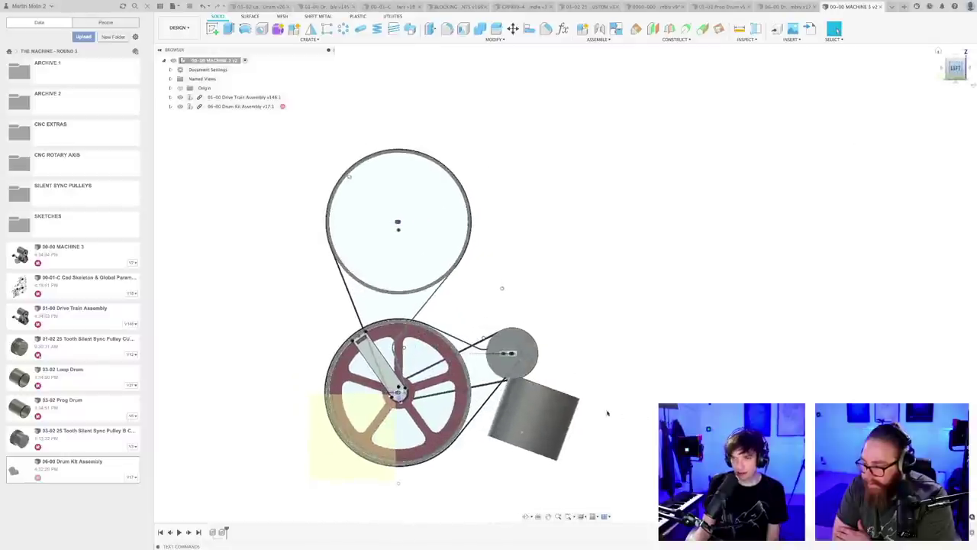
shift+middle_drag(591, 400, 638, 370)
- On the BLOCKING layout, start a Move/Copy of ON/OFF DRUM STICK:1, then cancel it
click(452, 7)
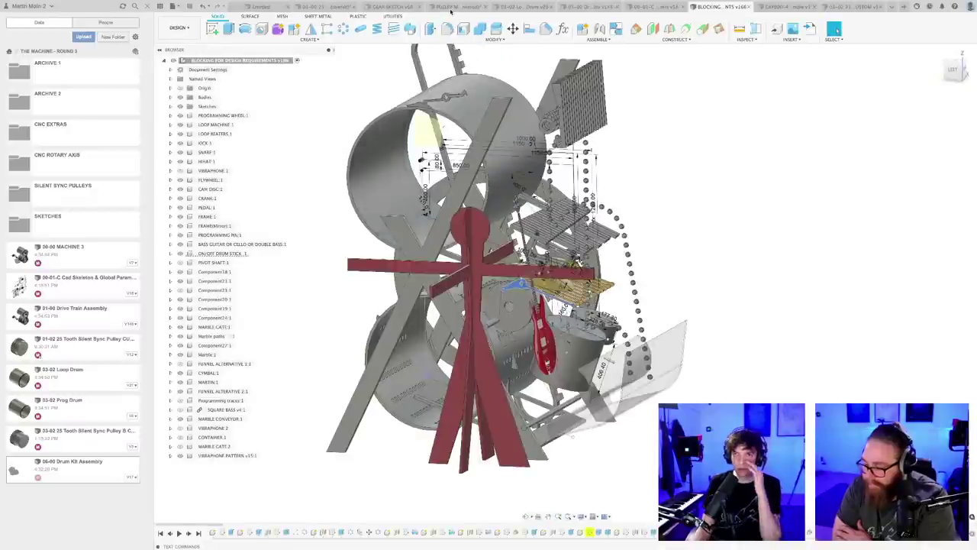
scroll(695, 295, up, 3)
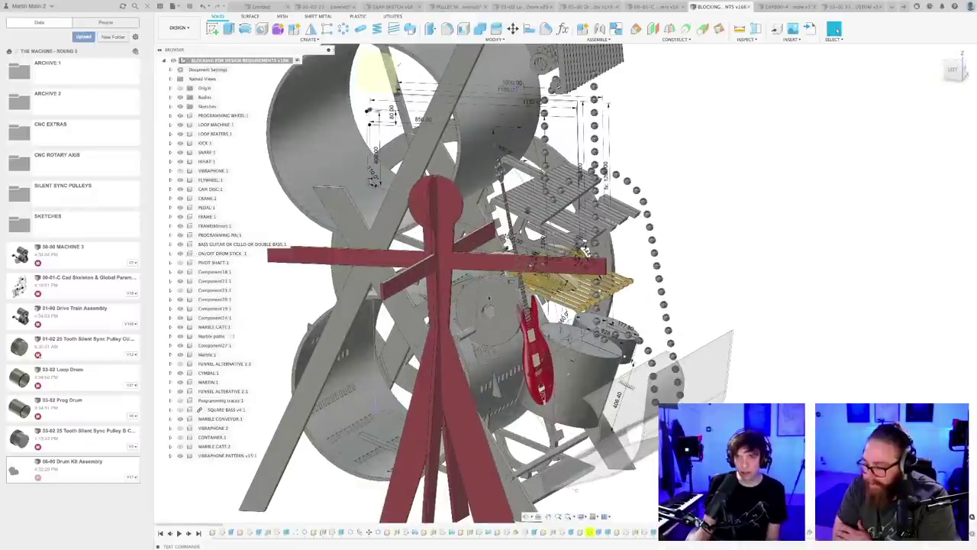
scroll(490, 297, up, 3)
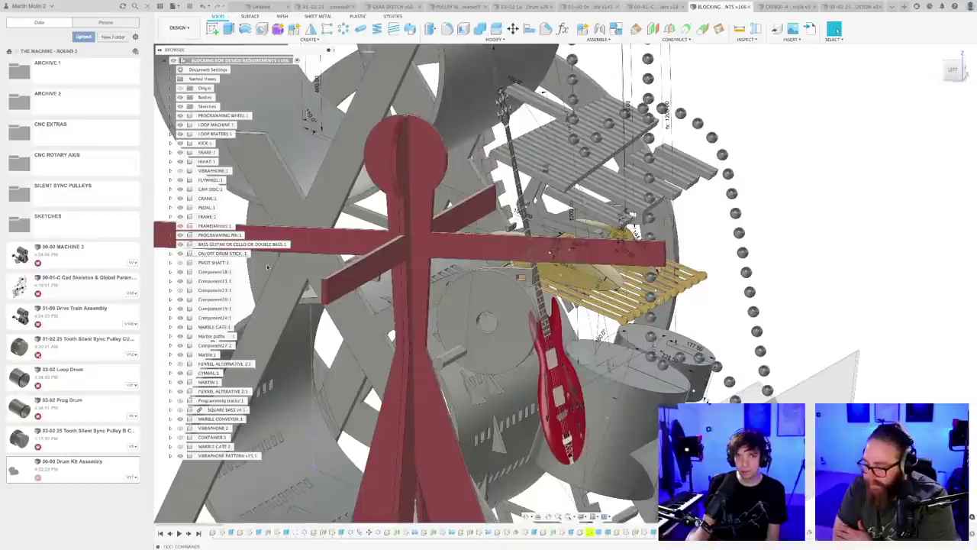
right_click(218, 254)
click(233, 277)
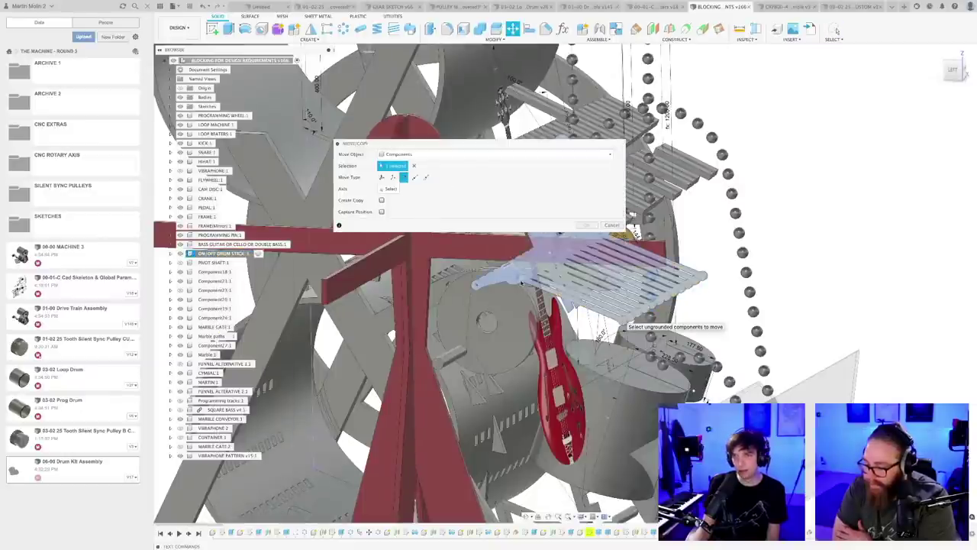
shift+middle_drag(521, 283, 536, 362)
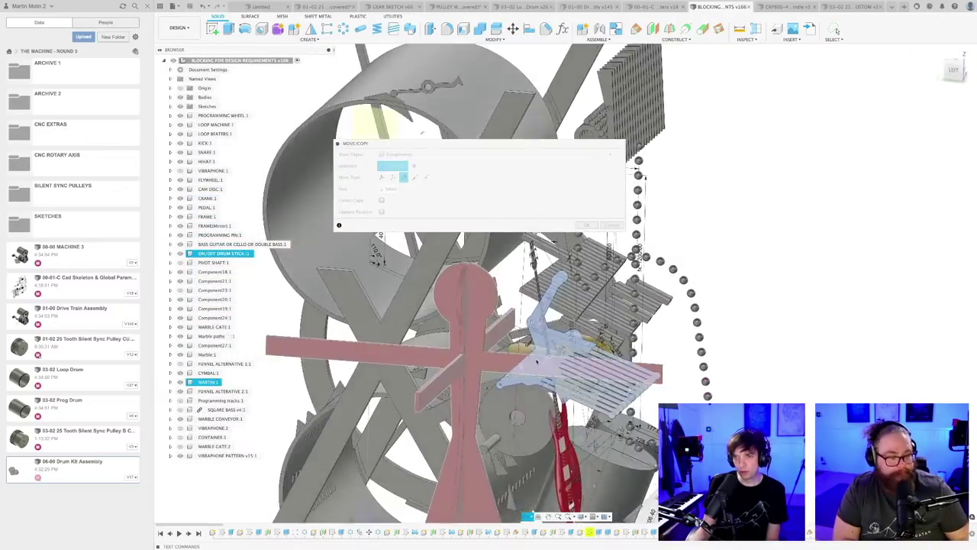
scroll(537, 361, up, 10)
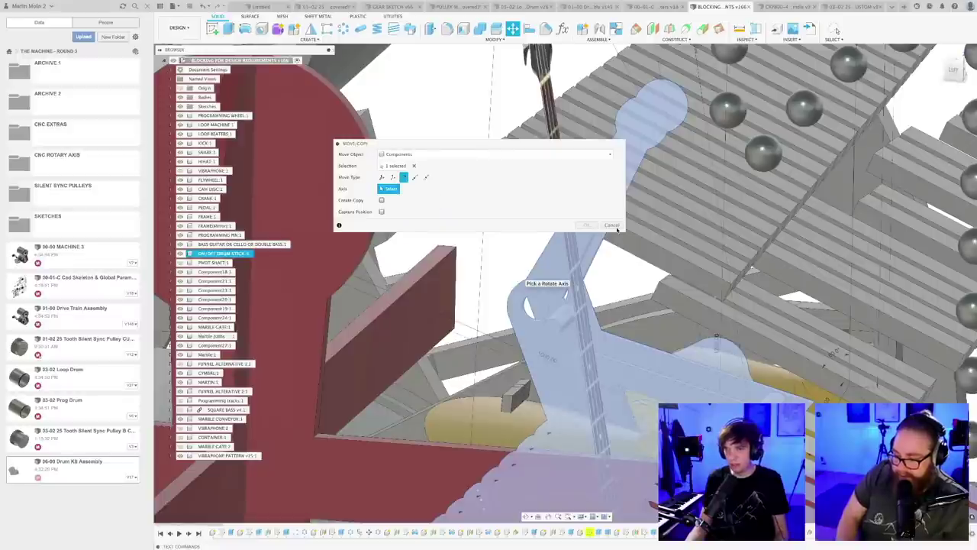
shift+middle_drag(526, 249, 594, 237)
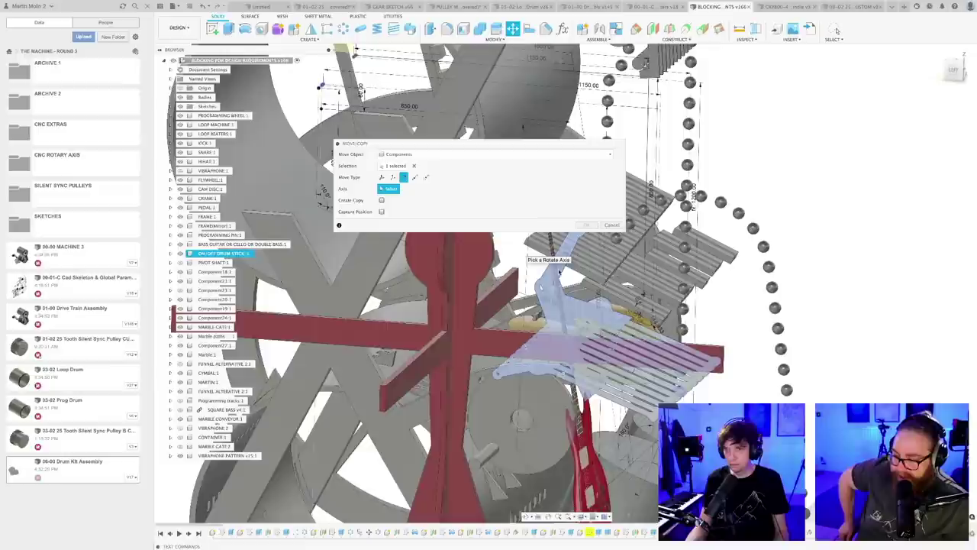
click(612, 225)
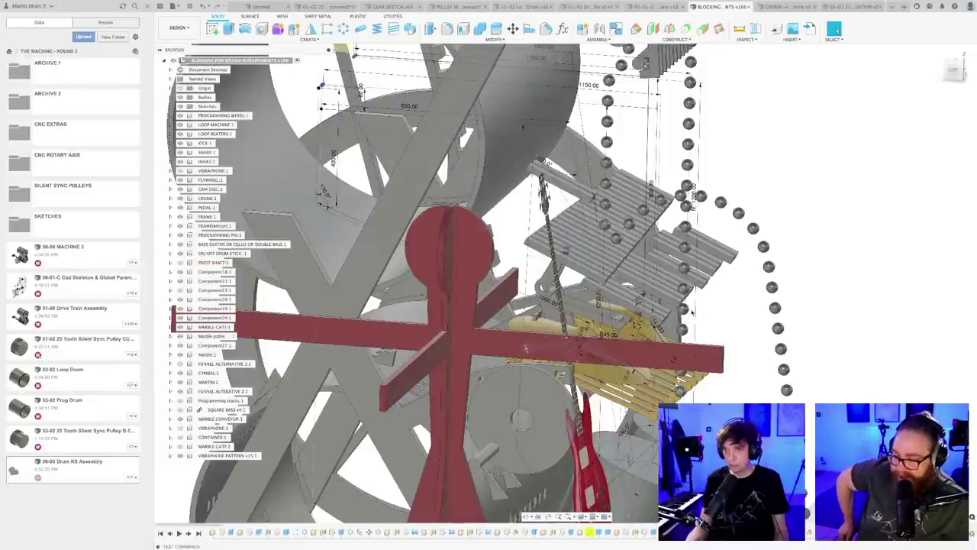
- Orbit the machine to turn the guitar and vibraphone toward the view
scroll(716, 319, down, 8)
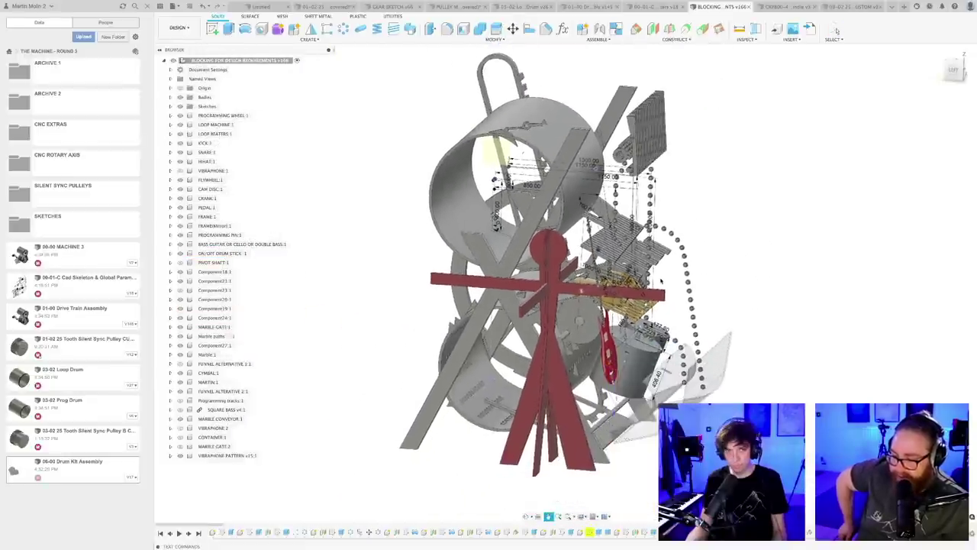
scroll(661, 283, up, 8)
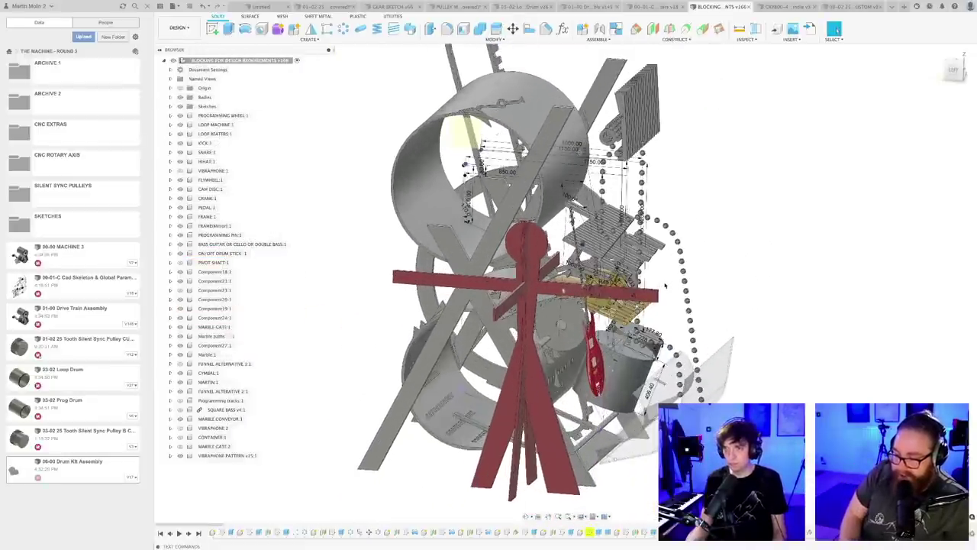
scroll(666, 325, down, 5)
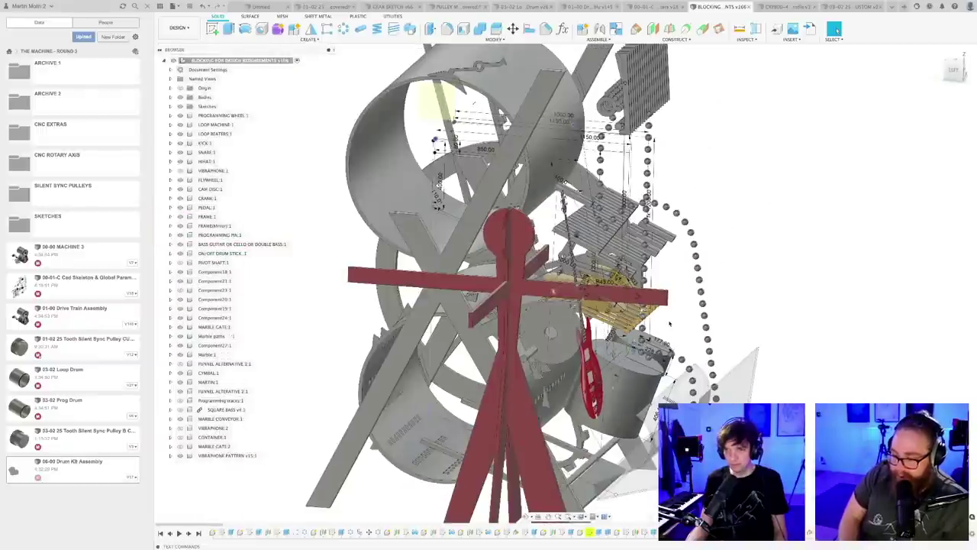
middle_drag(670, 324, 498, 329)
scroll(645, 315, up, 6)
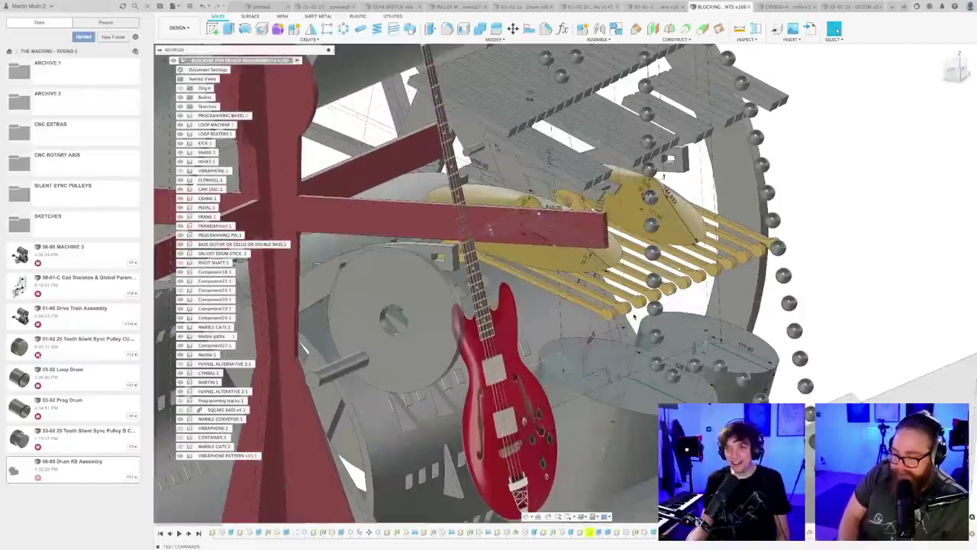
scroll(611, 317, down, 3)
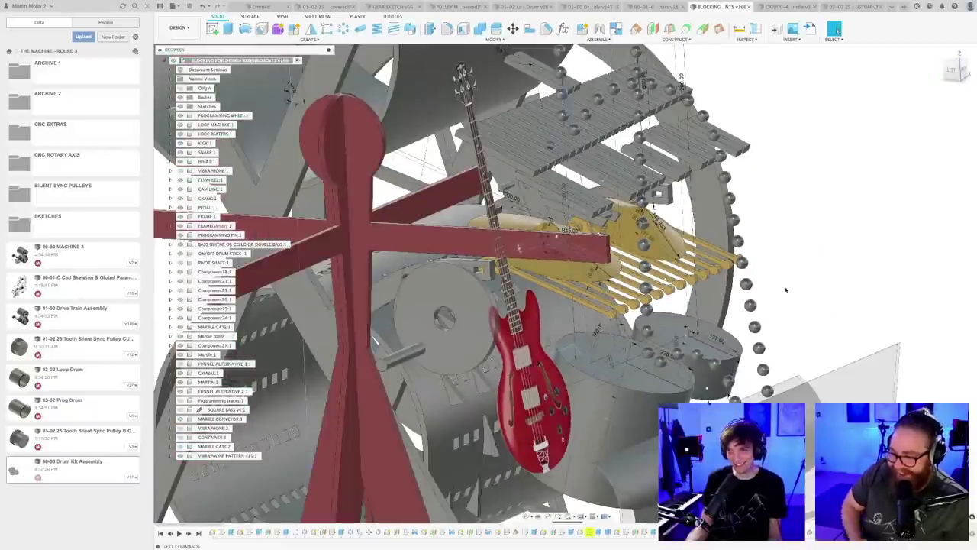
shift+middle_drag(613, 287, 595, 290)
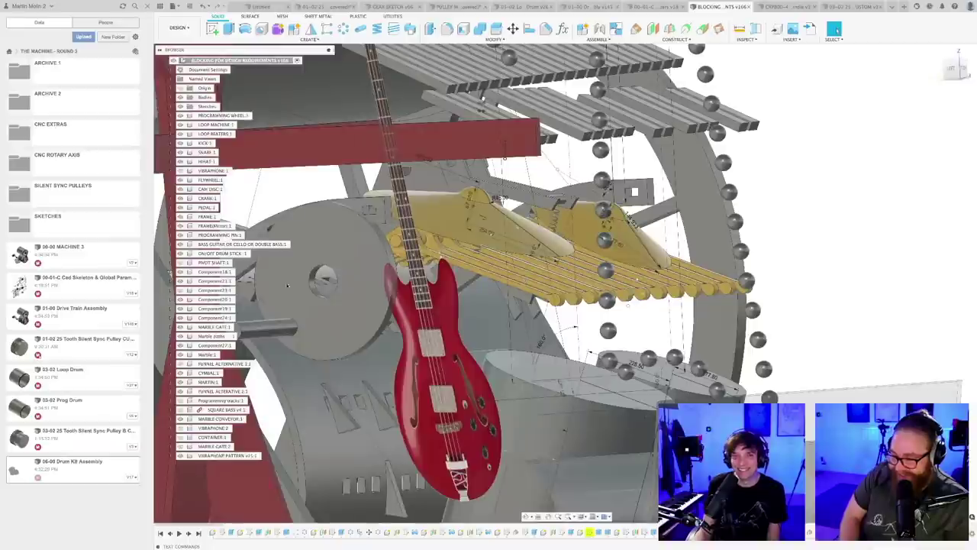
- Start a Rotate Move/Copy on ON/OFF DRUM STICK:1 again and cancel, leaving it unmoved
click(214, 255)
right_click(216, 255)
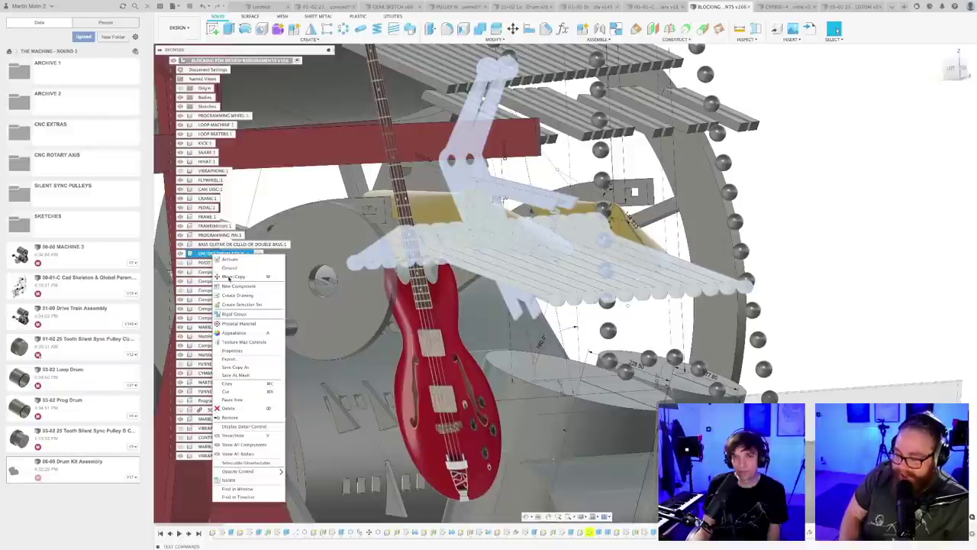
click(232, 276)
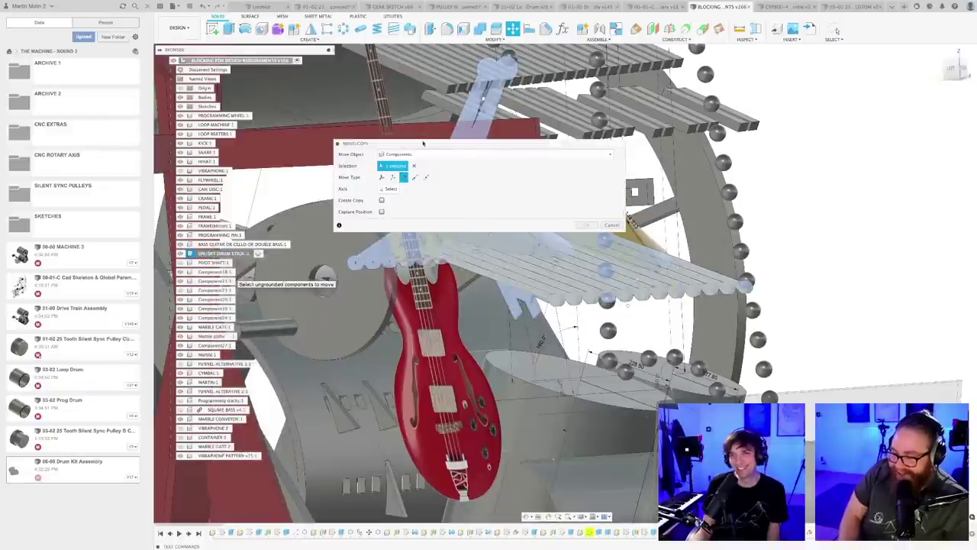
drag(423, 143, 625, 161)
click(591, 208)
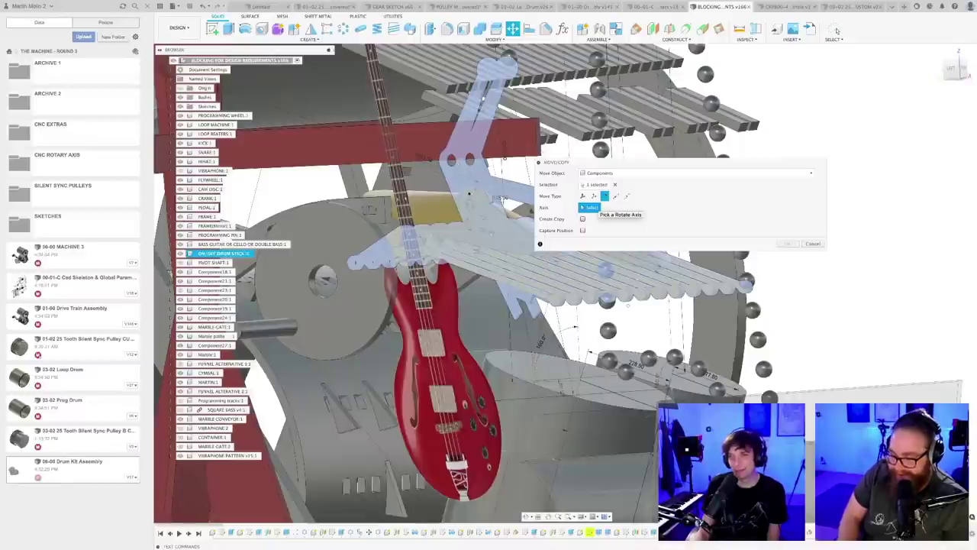
click(813, 243)
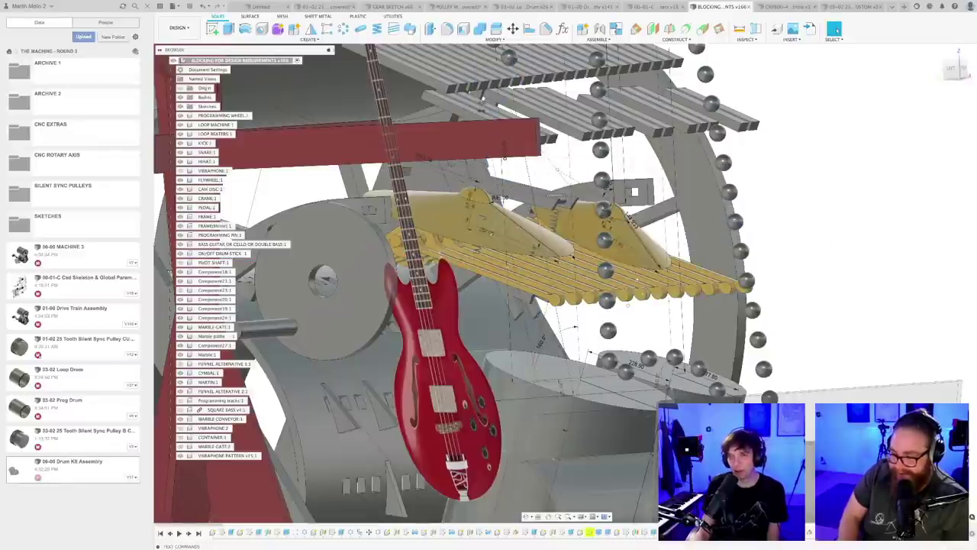
scroll(761, 280, down, 10)
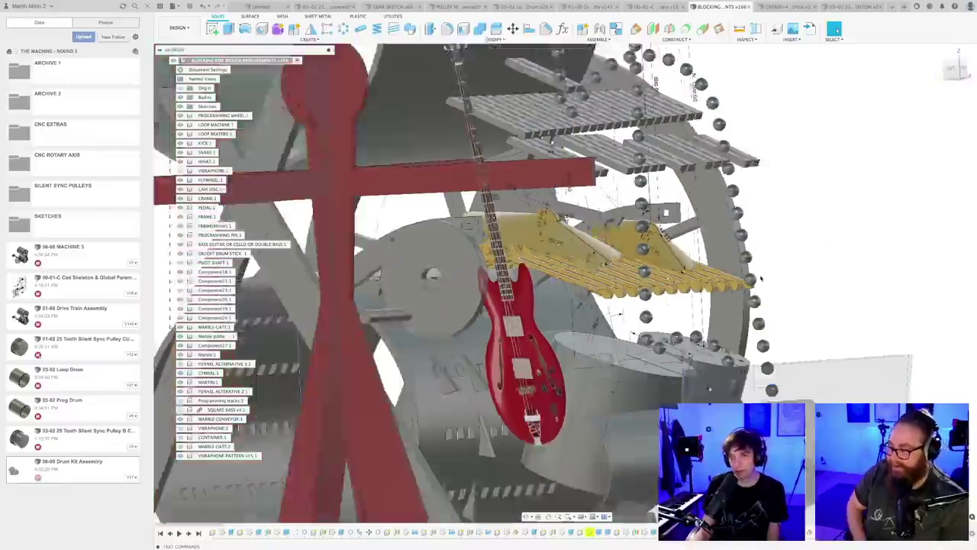
shift+middle_drag(711, 265, 709, 269)
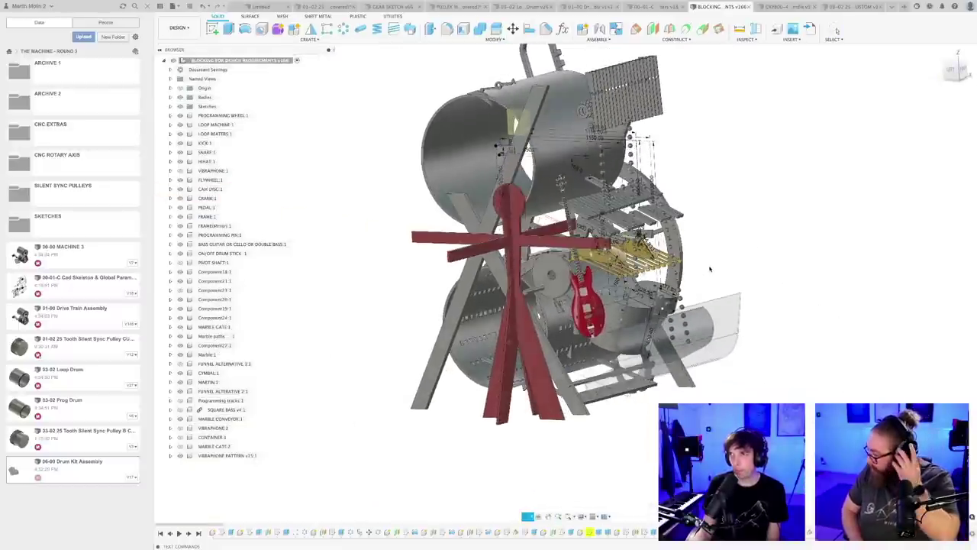
click(892, 7)
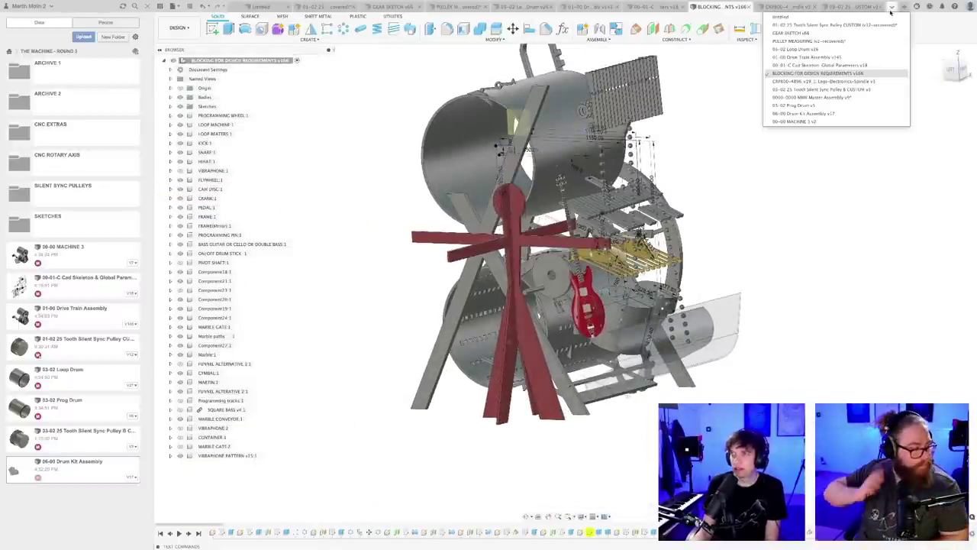
- Open MACHINE 3 v2, orbit to a top-down view of the drums, then return to 00-01-C Cad Skeleton
click(799, 122)
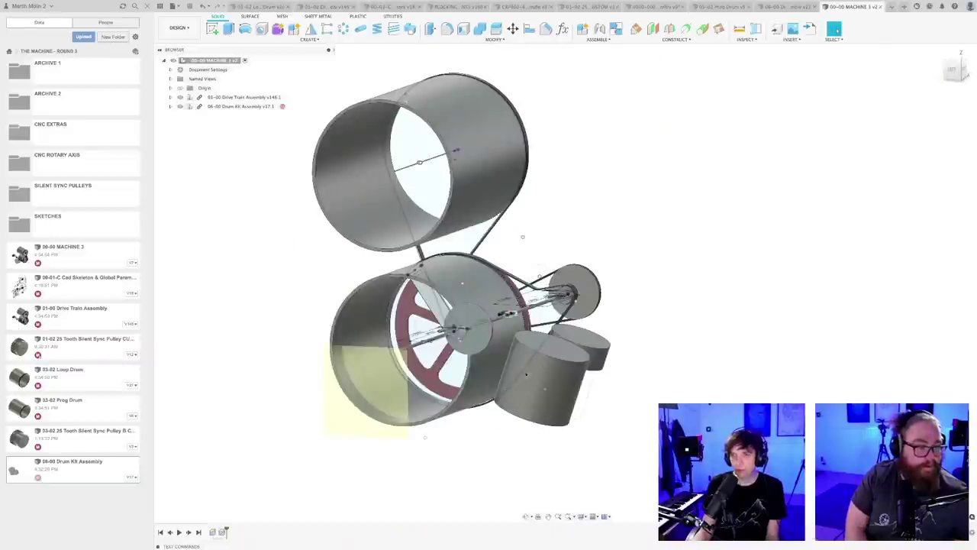
shift+middle_drag(500, 408, 495, 421)
scroll(508, 325, up, 5)
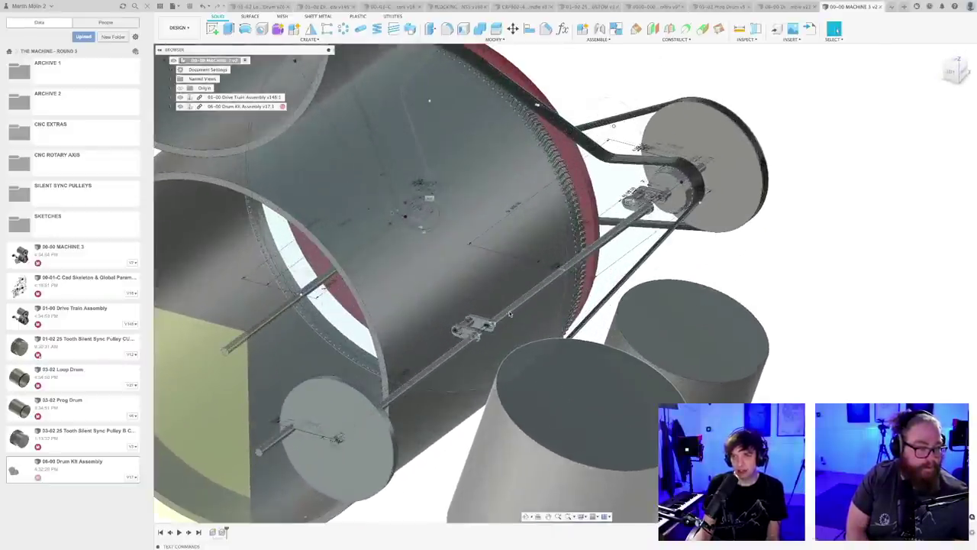
scroll(510, 314, down, 5)
shift+middle_drag(510, 314, 493, 319)
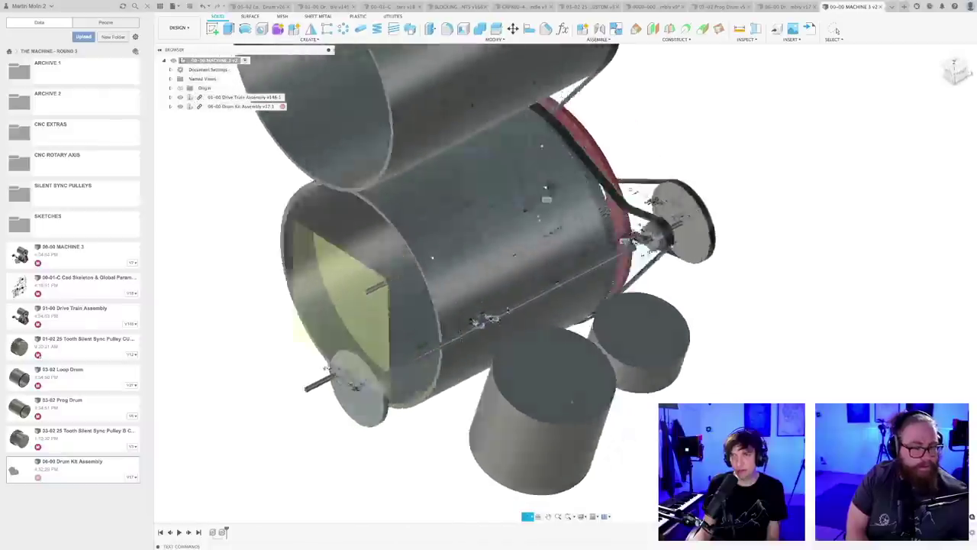
shift+middle_drag(324, 368, 521, 199)
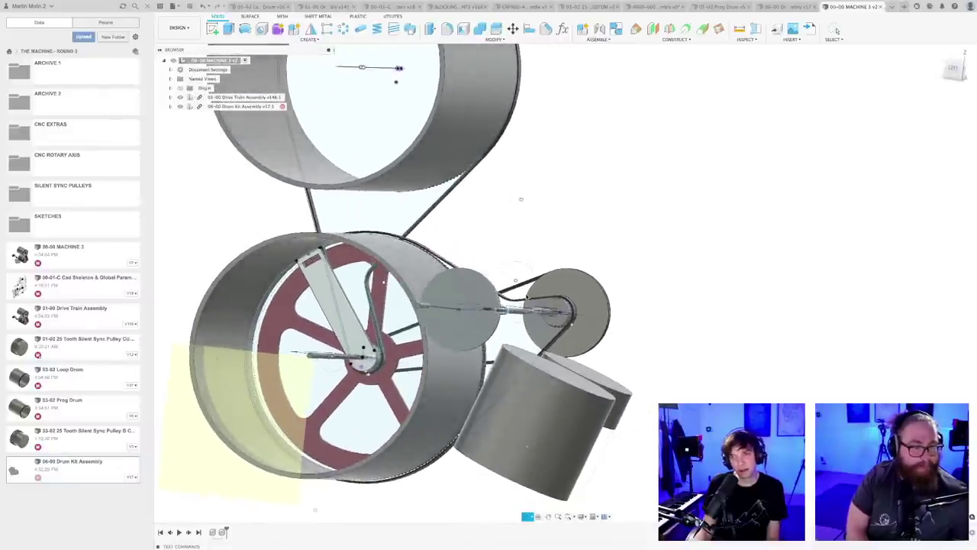
shift+middle_drag(527, 296, 526, 297)
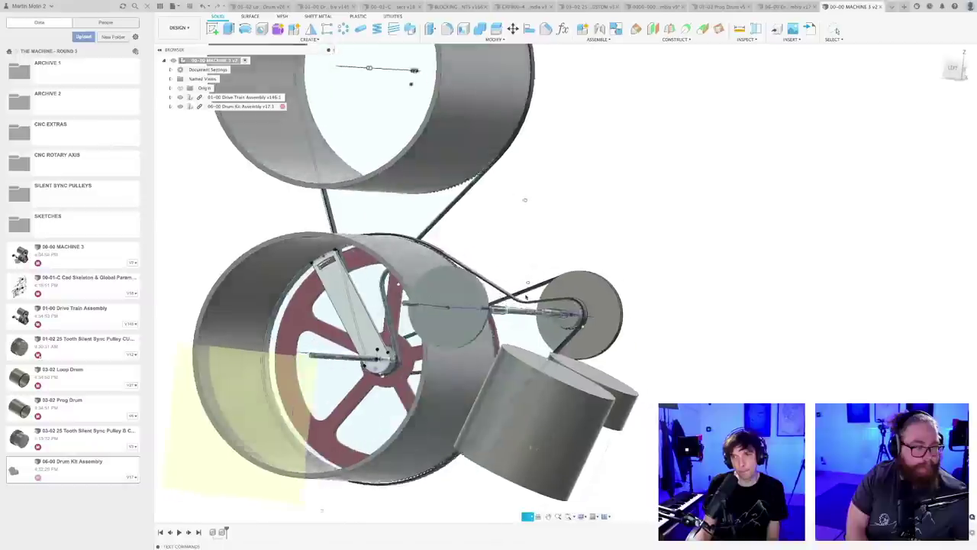
shift+middle_drag(525, 199, 522, 225)
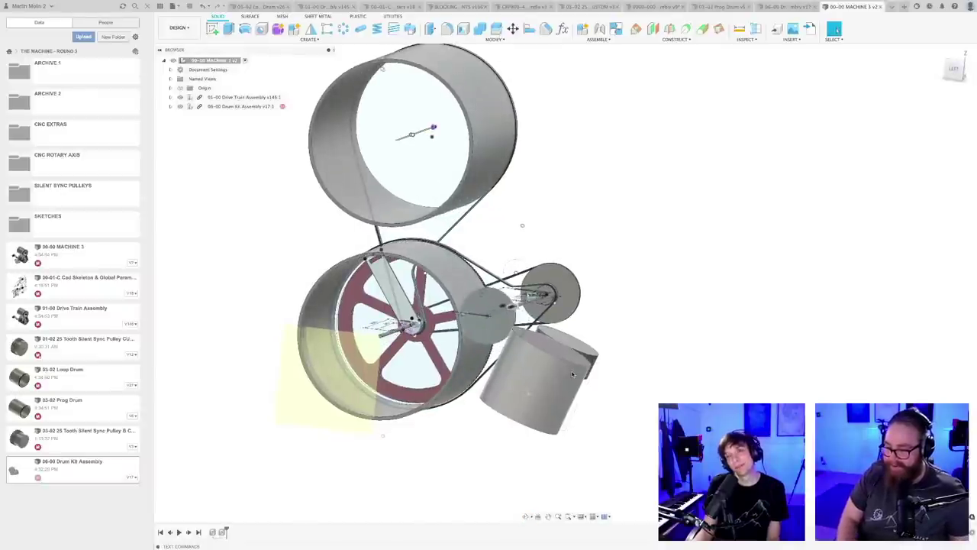
scroll(571, 374, up, 3)
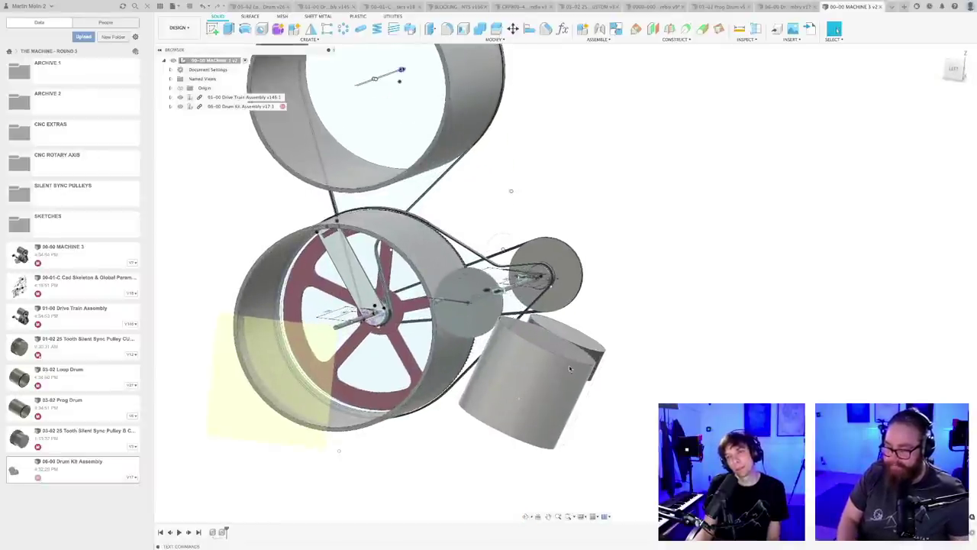
scroll(568, 365, down, 3)
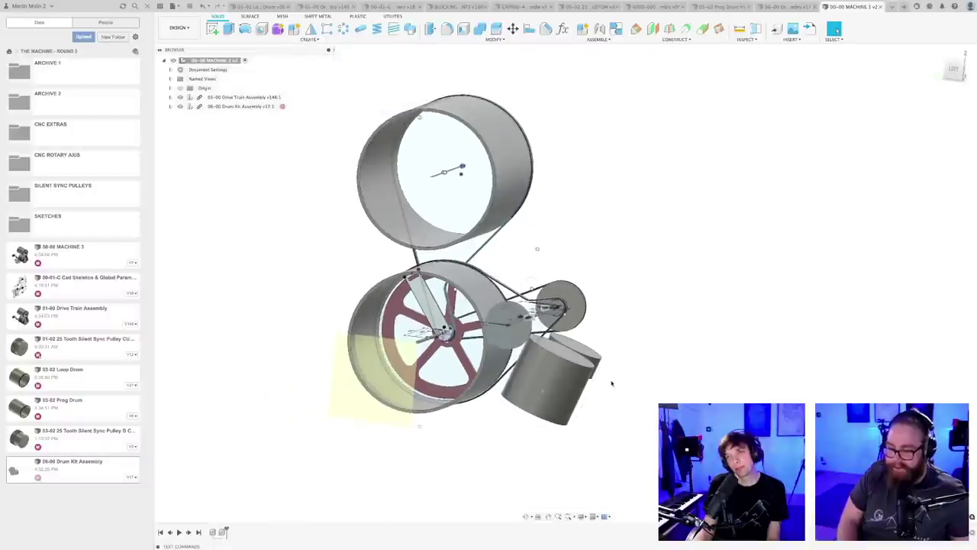
scroll(614, 392, up, 2)
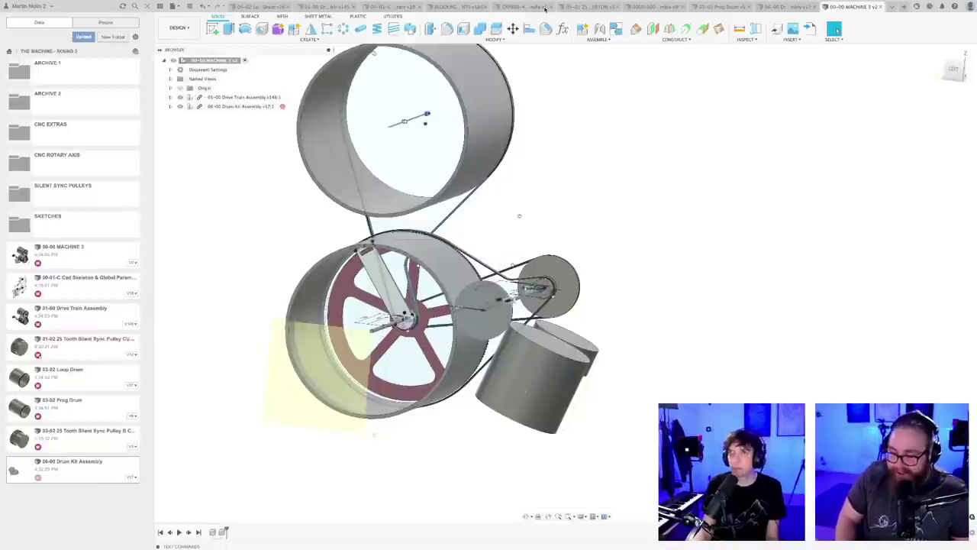
click(393, 7)
- Finish the accidental empty sketch and delete it from the timeline
scroll(634, 223, down, 1)
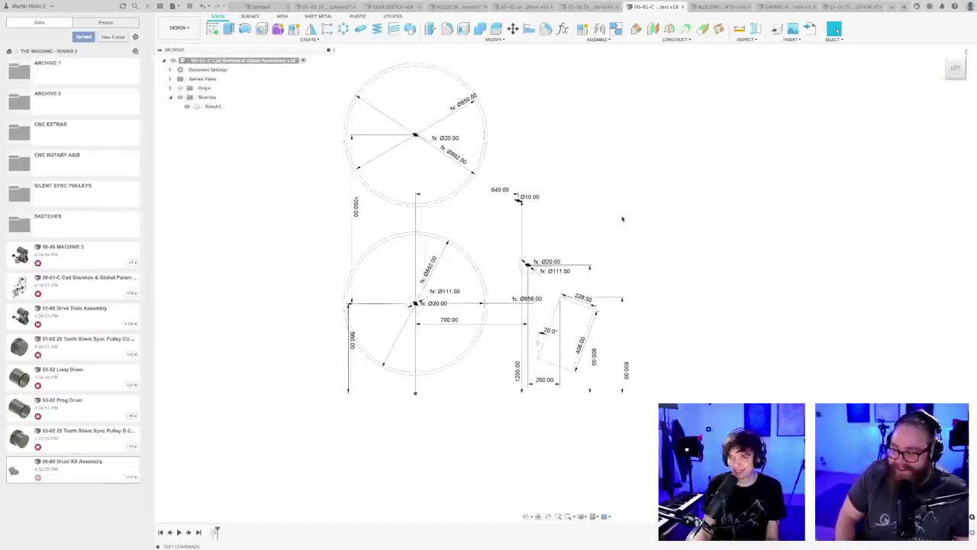
scroll(581, 337, up, 2)
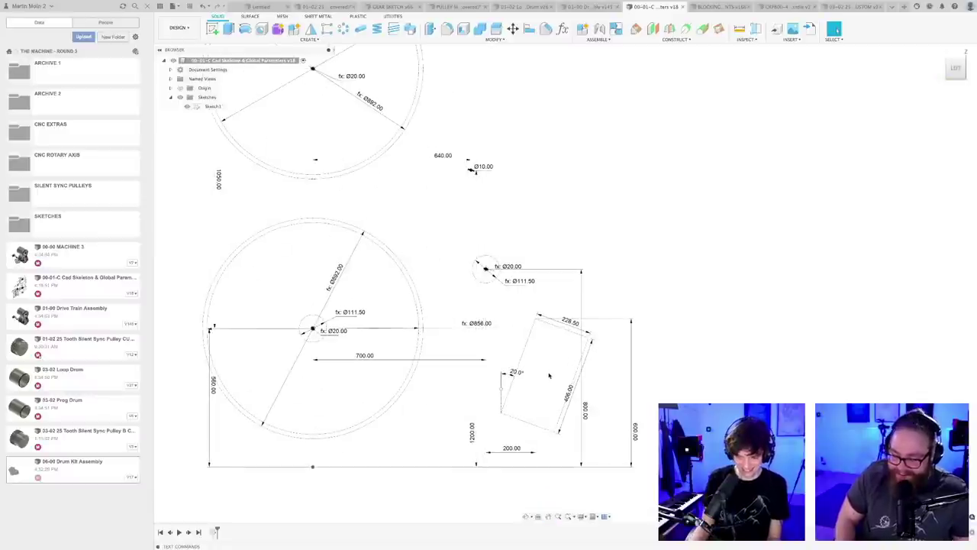
key(l)
scroll(549, 374, up, 2)
scroll(549, 372, down, 3)
middle_drag(562, 350, 531, 309)
scroll(531, 310, up, 2)
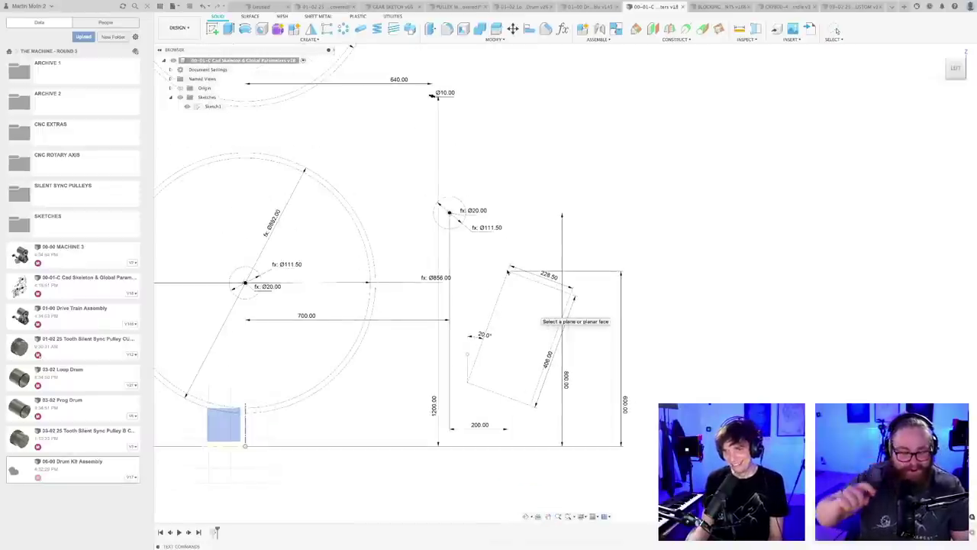
click(492, 267)
key(l)
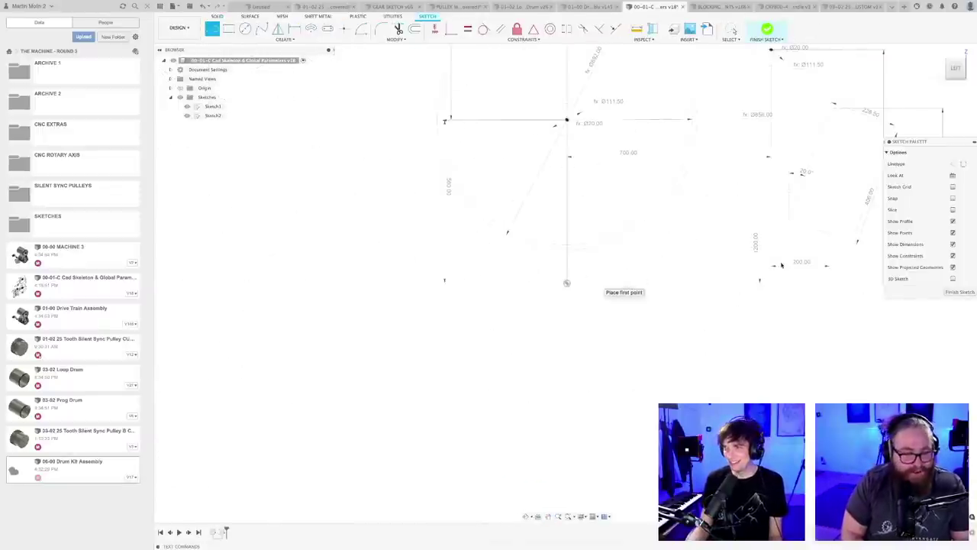
click(957, 291)
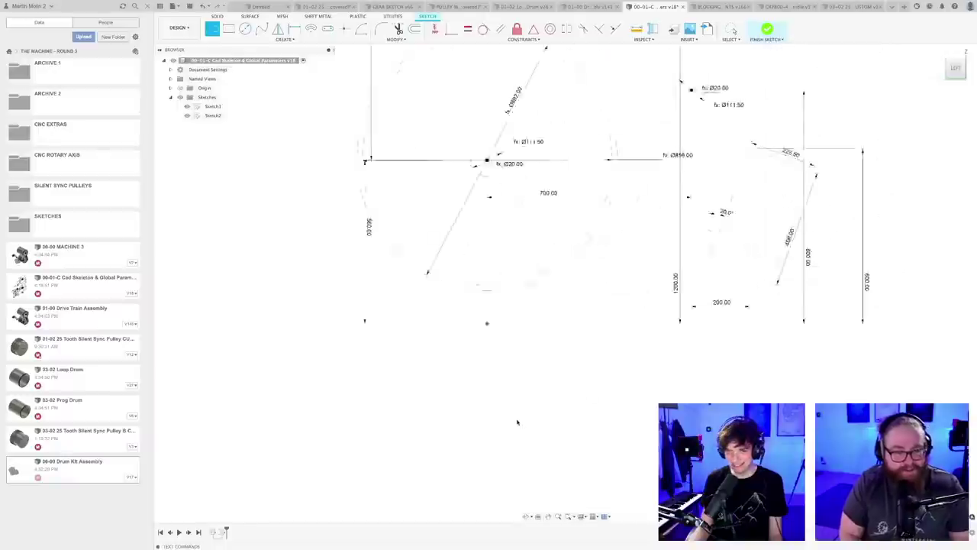
right_click(226, 532)
click(249, 484)
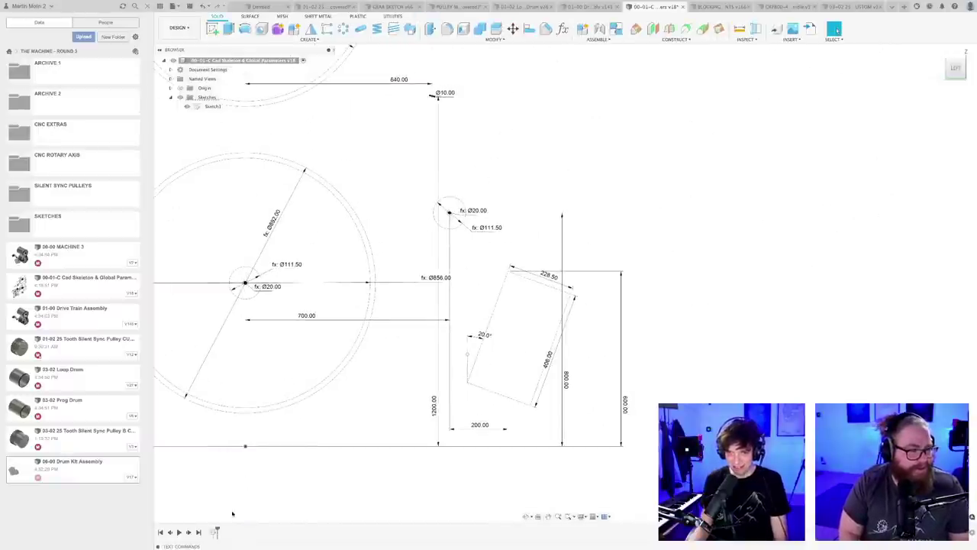
- Reopen Sketch1 for editing, abandon the stray line, and save a new version
click(215, 532)
double_click(511, 269)
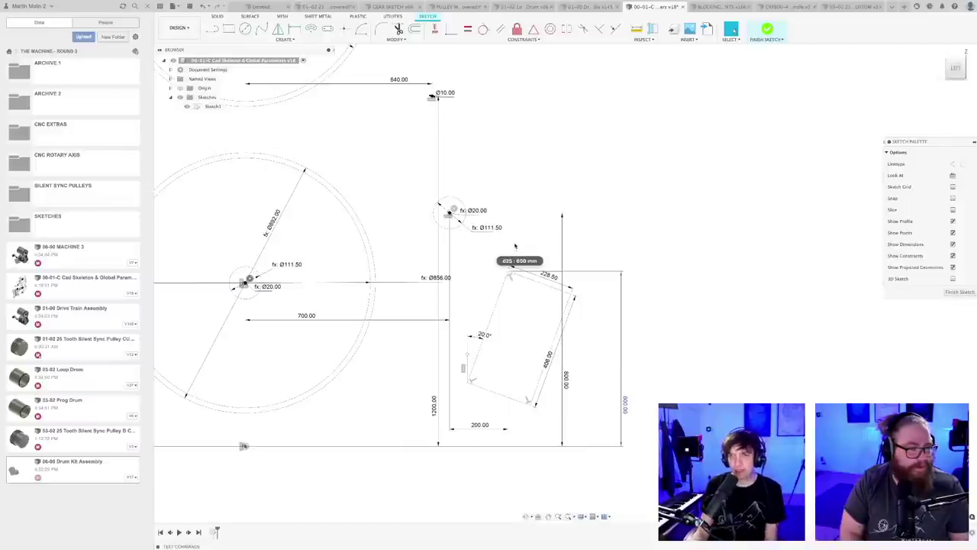
scroll(512, 275, up, 4)
key(l)
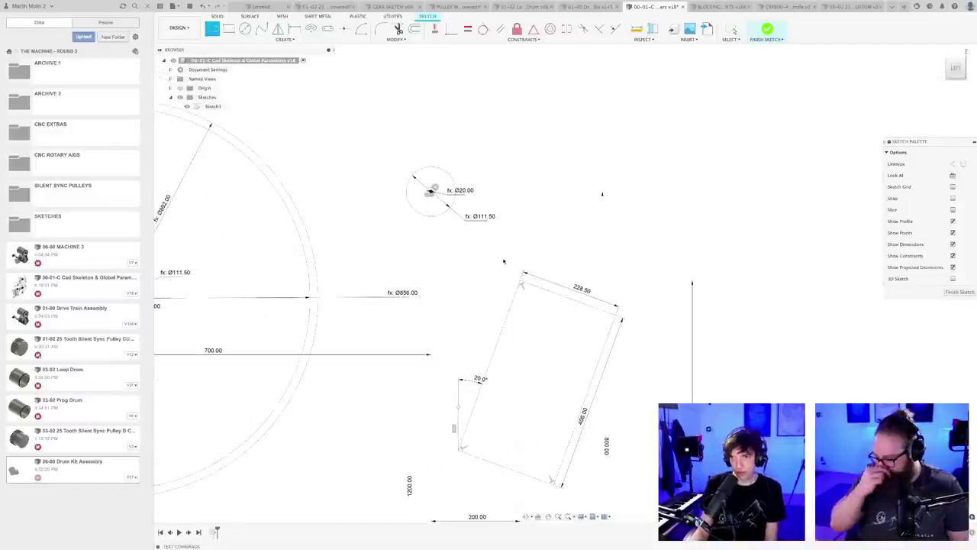
key(Escape)
scroll(508, 276, down, 4)
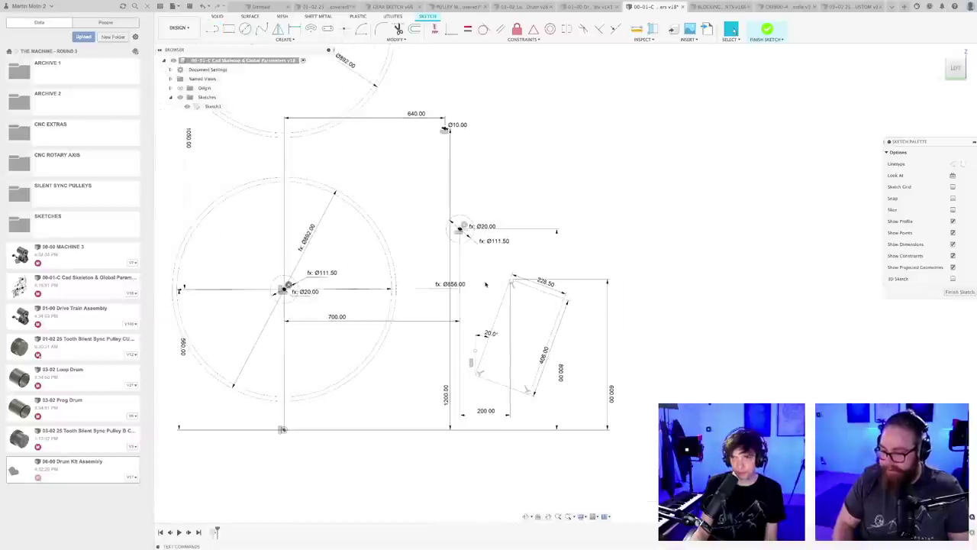
key(l)
scroll(528, 266, up, 4)
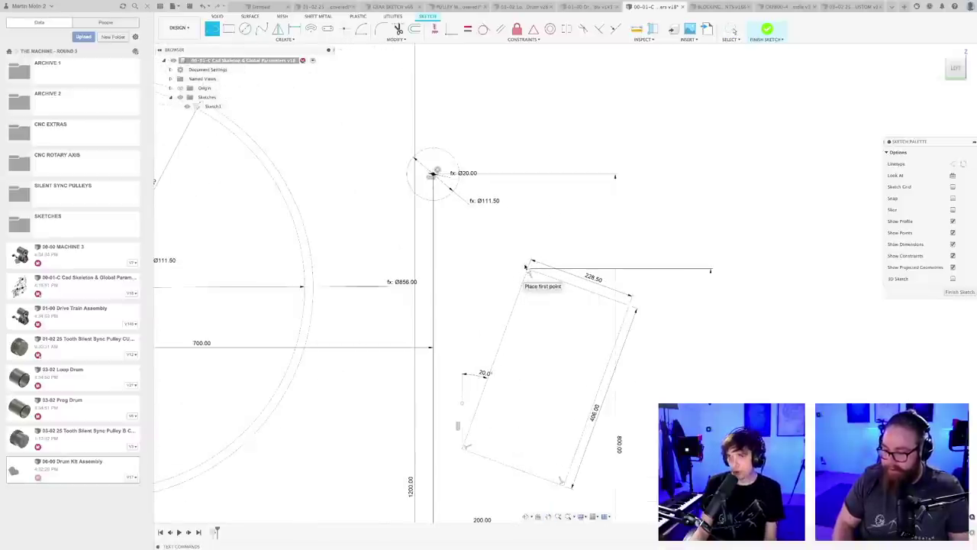
scroll(528, 264, down, 4)
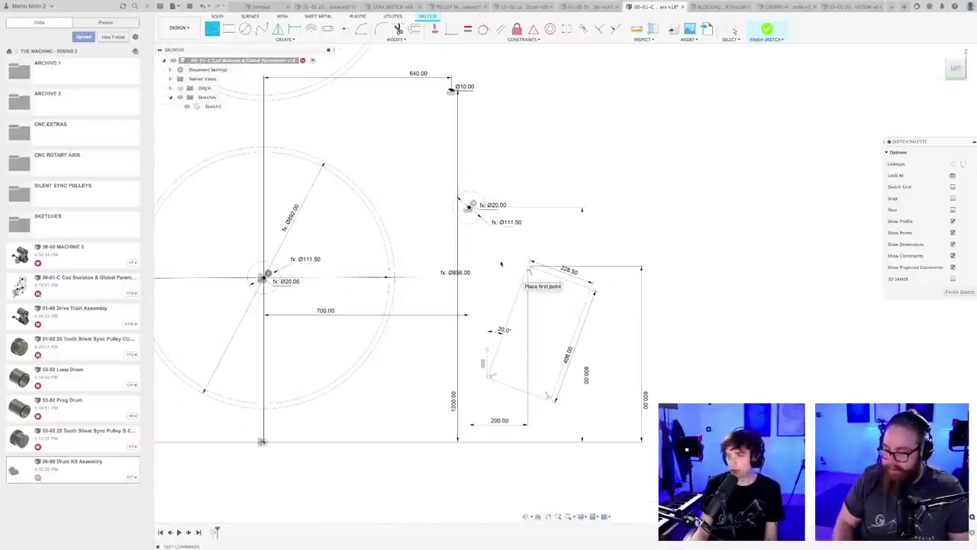
click(497, 260)
scroll(497, 263, down, 2)
key(Escape)
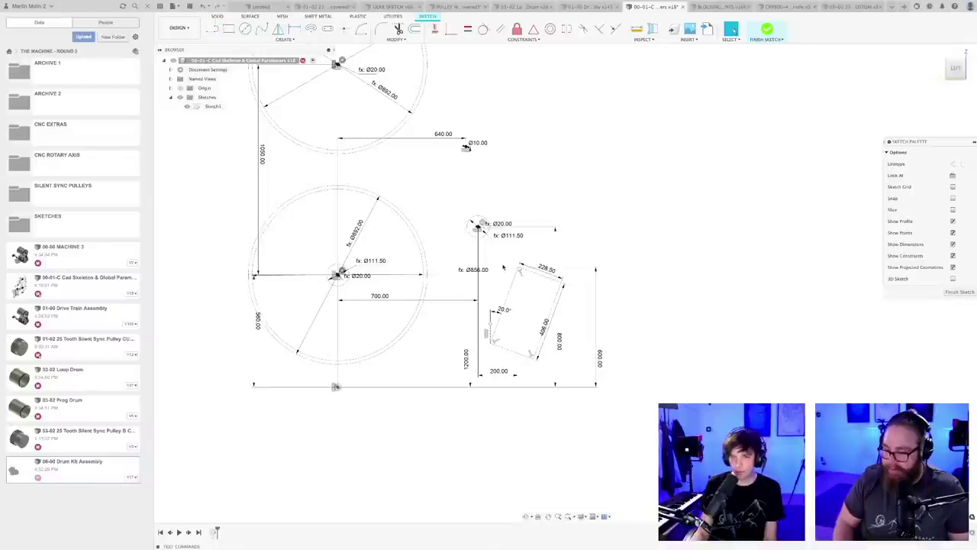
key(super+s)
key(Return)
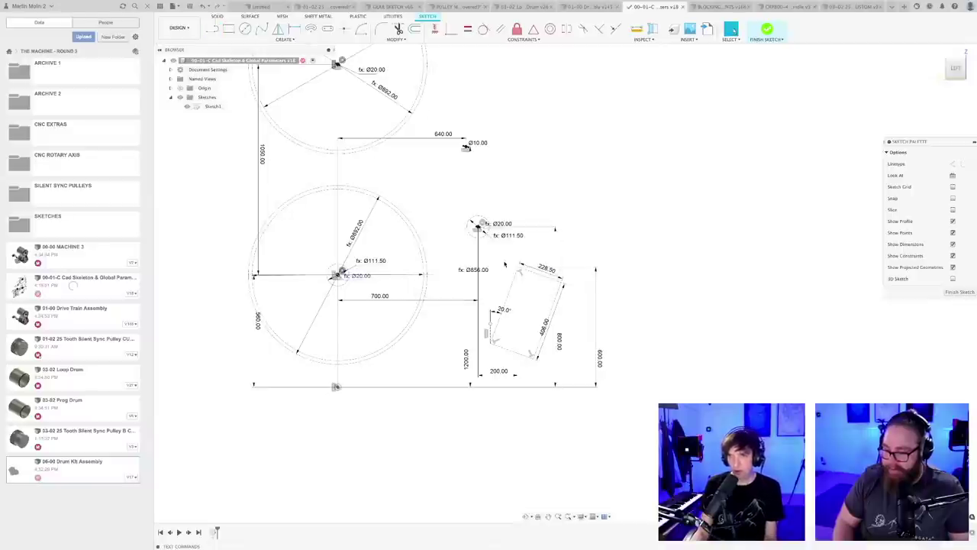
- Finish Sketch1 and save the skeleton document as version 20, described User Saved
shift+middle_drag(500, 264, 506, 267)
scroll(511, 270, up, 5)
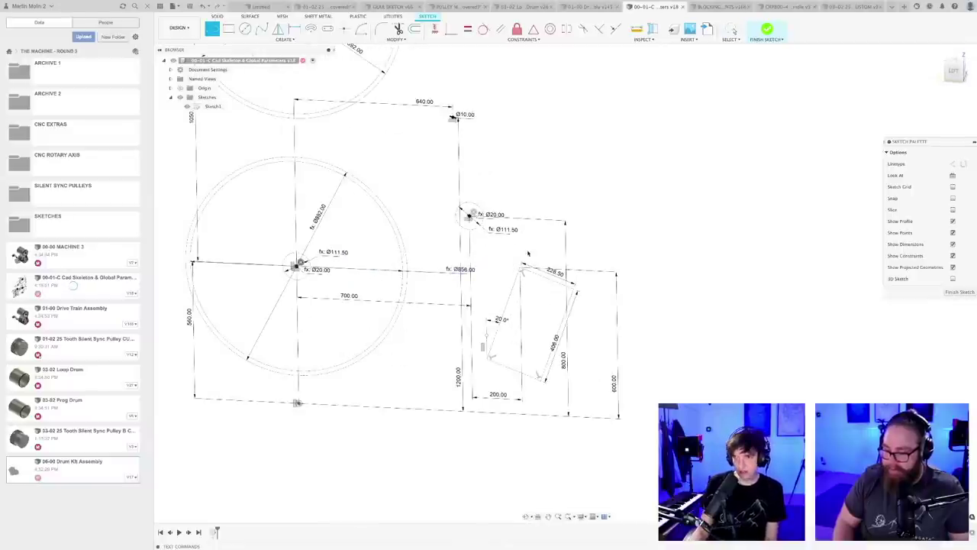
scroll(519, 273, down, 3)
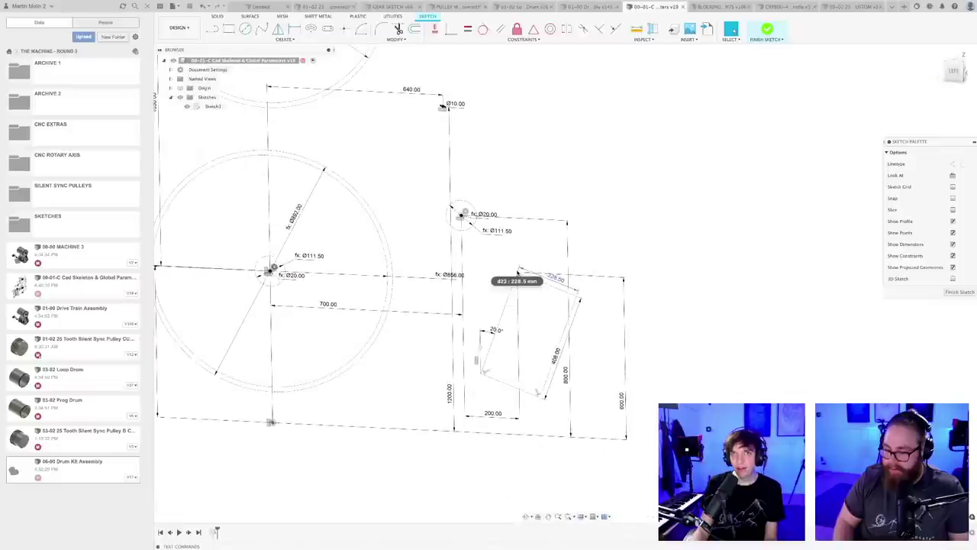
scroll(519, 272, down, 3)
shift+middle_drag(512, 273, 520, 259)
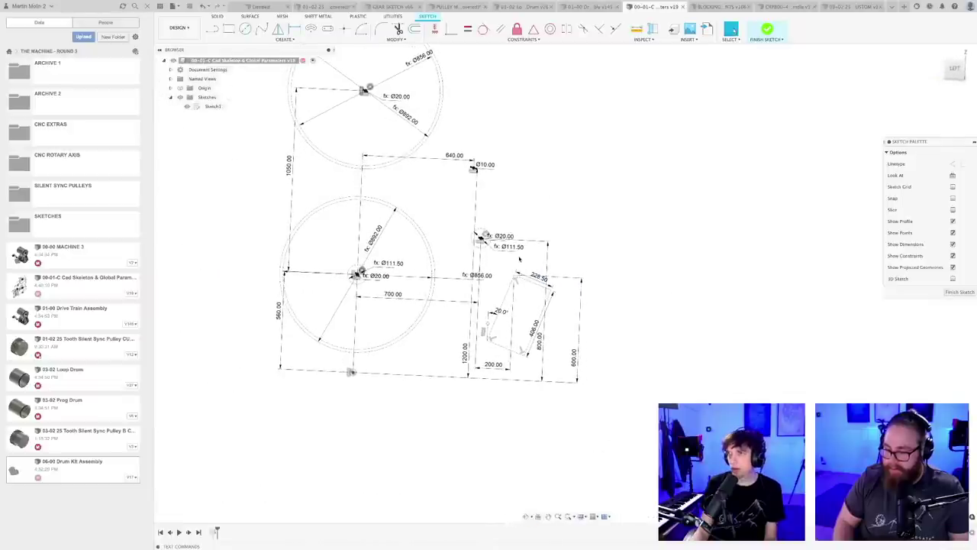
click(954, 296)
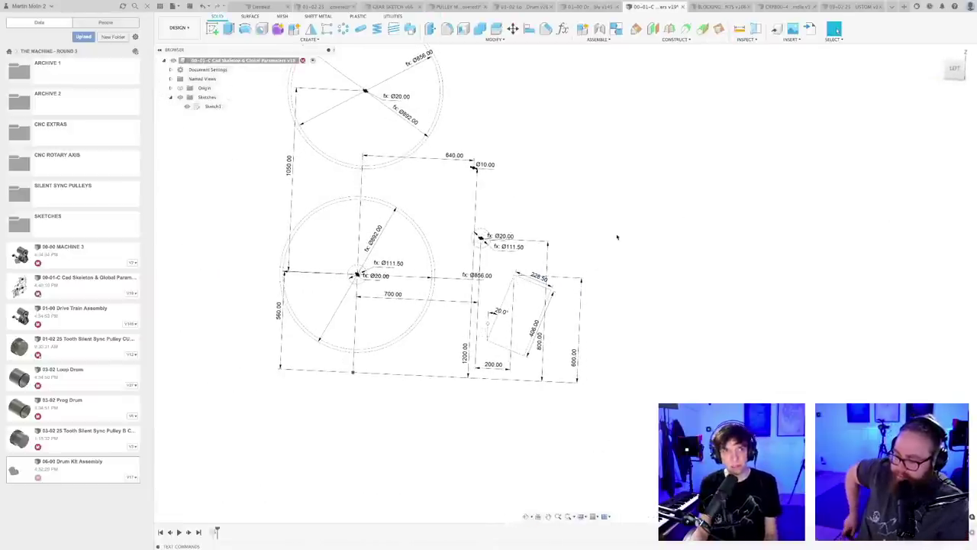
mouse_move(617, 237)
middle_down()
mouse_move(600, 279)
mouse_move(573, 283)
mouse_move(578, 258)
mouse_move(572, 272)
mouse_move(552, 272)
mouse_move(571, 272)
mouse_move(571, 252)
mouse_move(572, 265)
mouse_move(565, 257)
middle_up()
scroll(599, 279, down, 2)
key(super+s)
key(Return)
click(258, 8)
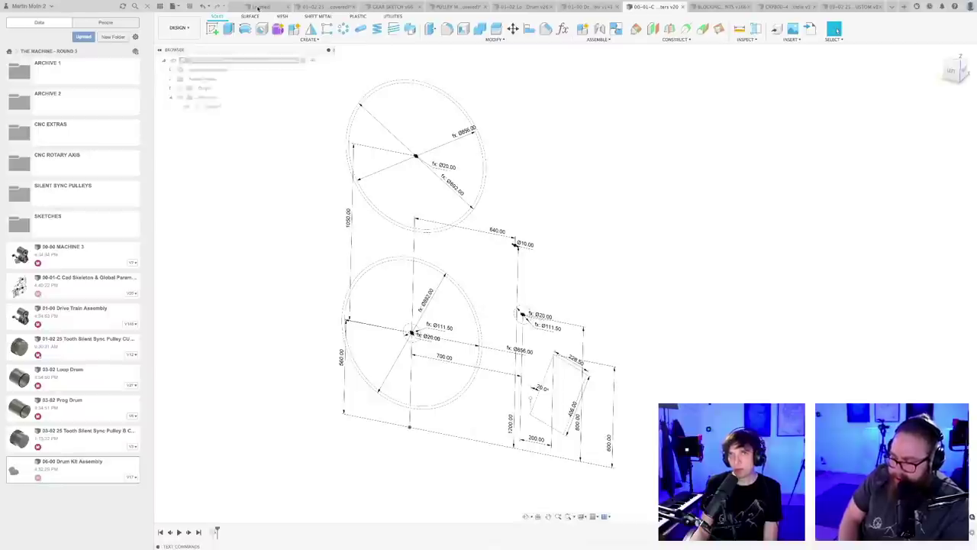
click(288, 7)
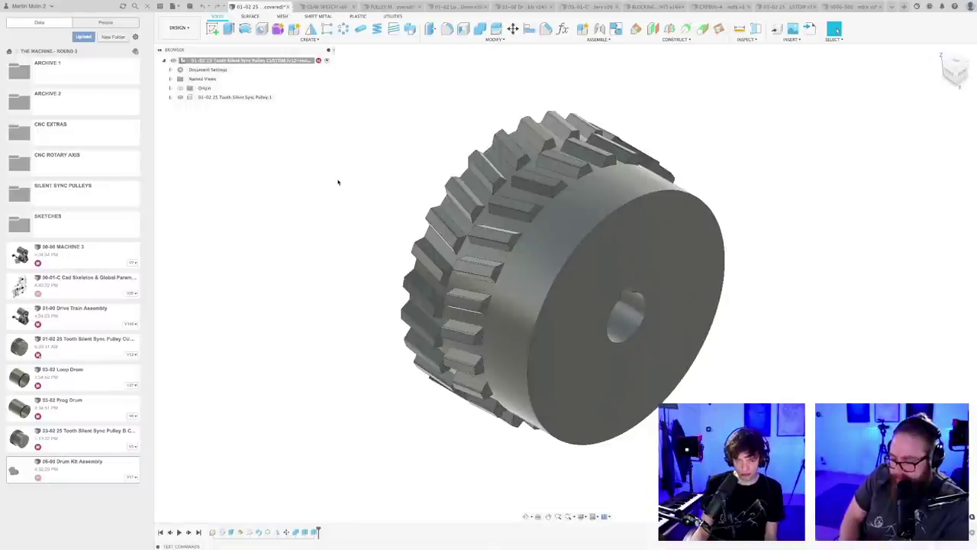
key(super+s)
key(Return)
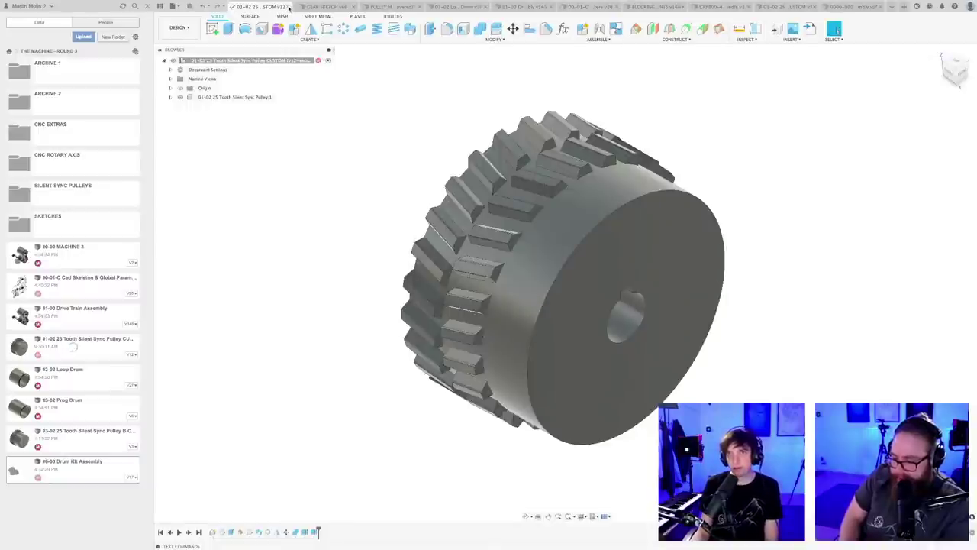
click(288, 7)
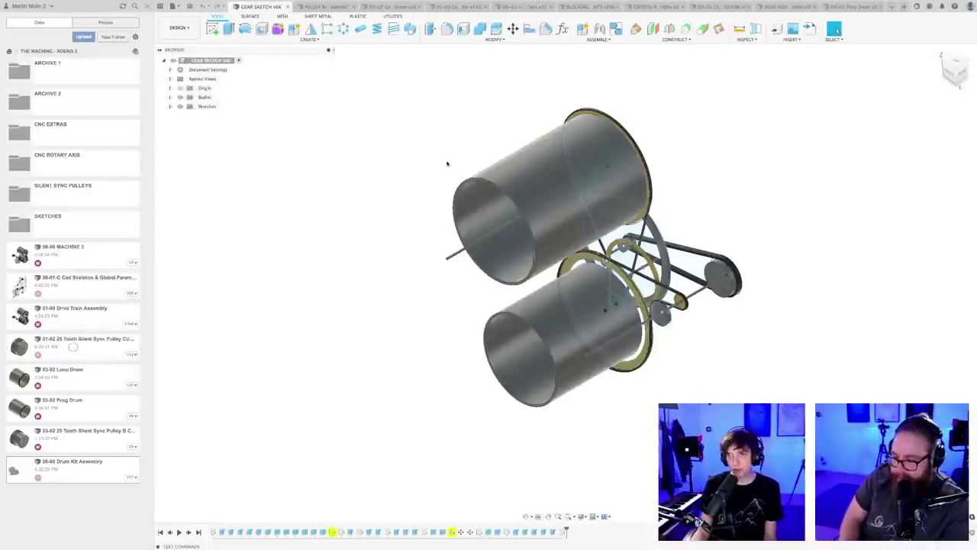
shift+middle_drag(448, 164, 507, 202)
middle_drag(507, 201, 404, 187)
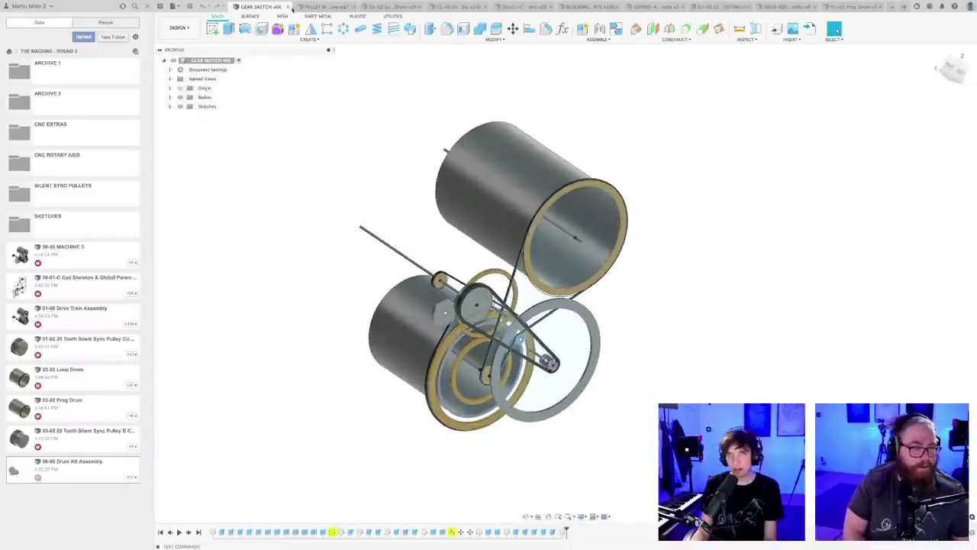
shift+middle_drag(499, 261, 623, 372)
scroll(661, 378, down, 3)
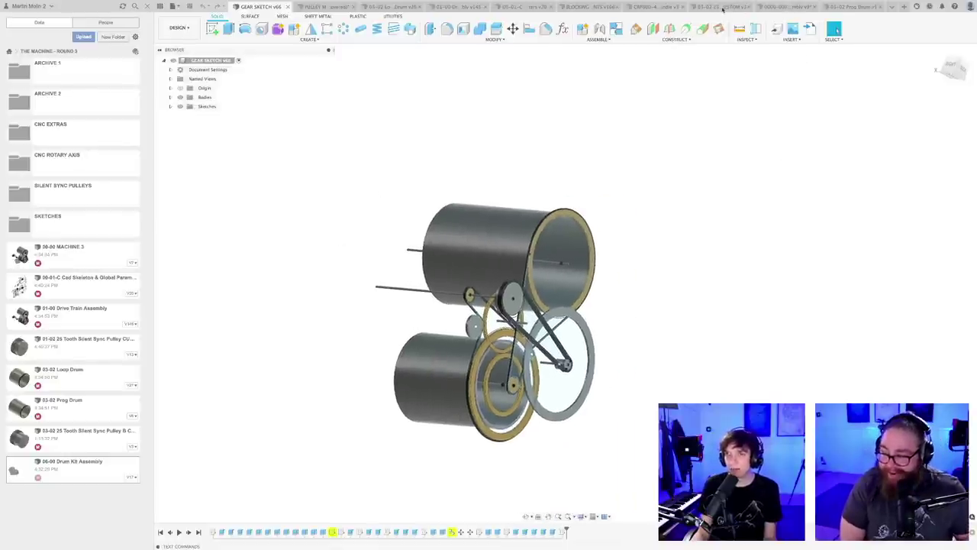
mouse_move(567, 309)
middle_down()
mouse_move(574, 289)
mouse_move(549, 306)
middle_up()
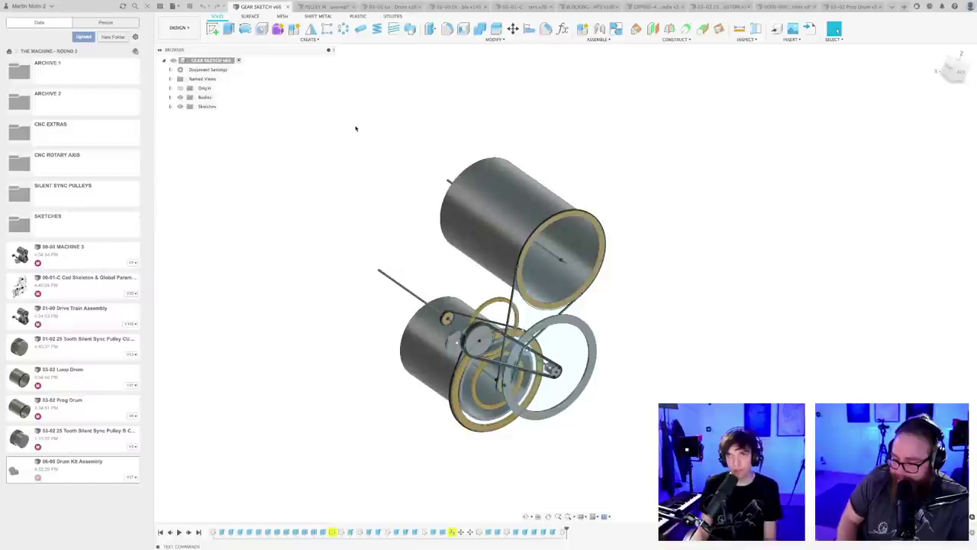
- Close the gear sketch design and save the pulley measuring design as a new version
click(288, 6)
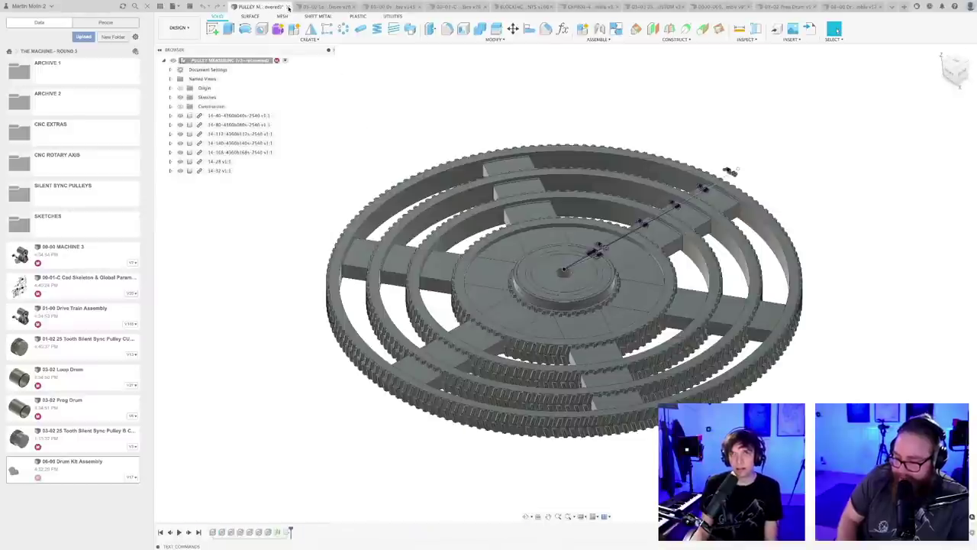
shift+middle_drag(491, 215, 505, 230)
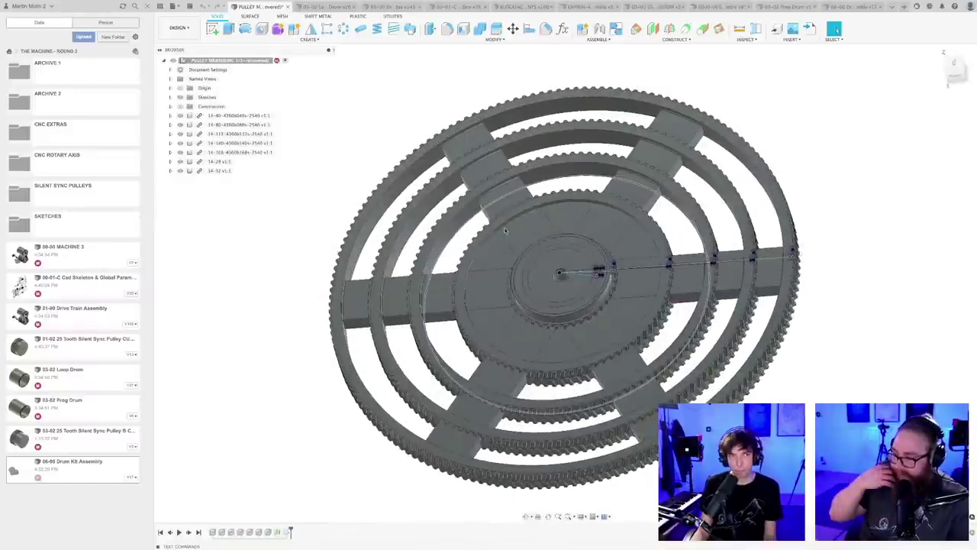
key(super+s)
click(496, 282)
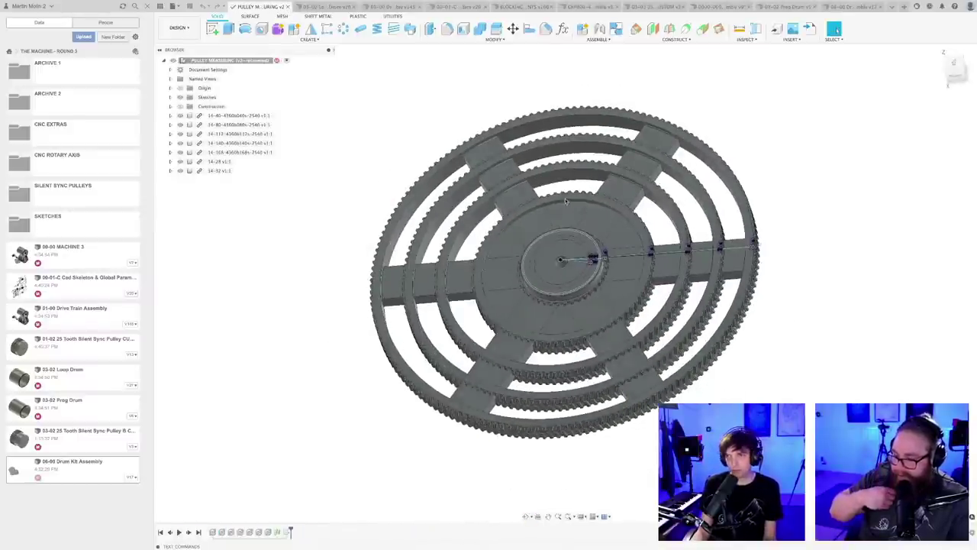
- Close the pulley measuring design so the 03-02 Loop Drum shows
click(287, 7)
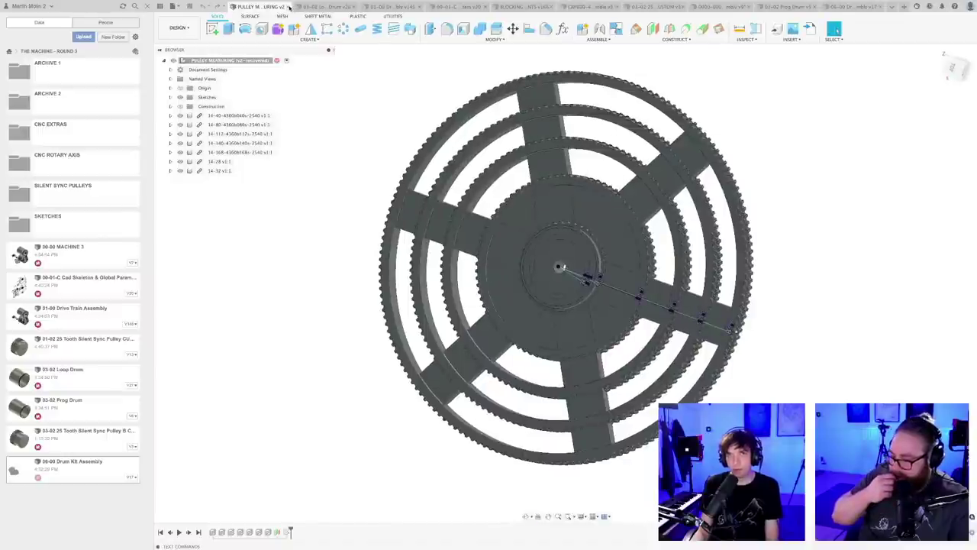
shift+middle_drag(469, 311, 454, 350)
scroll(332, 177, up, 3)
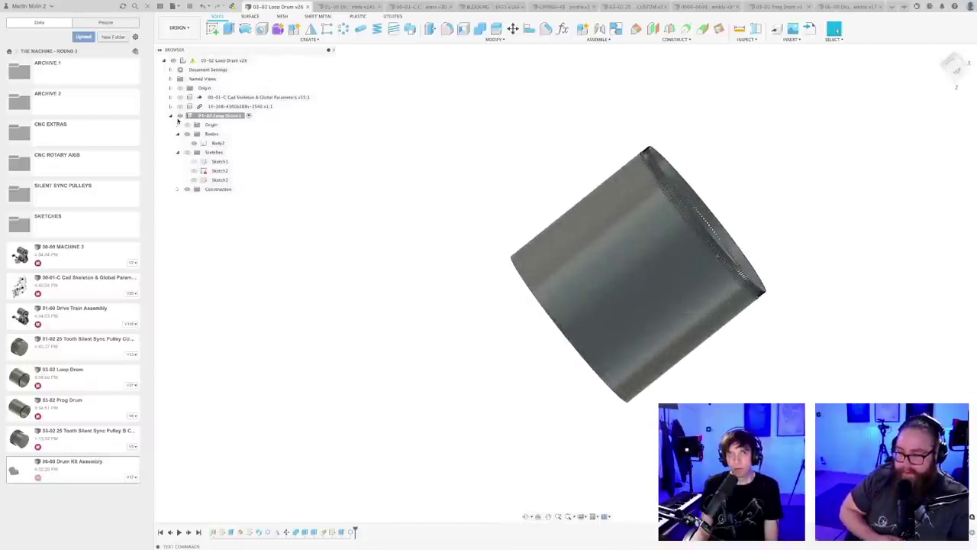
- Collapse the Loop Drum component and pull in the latest skeleton references, making version 27
click(171, 116)
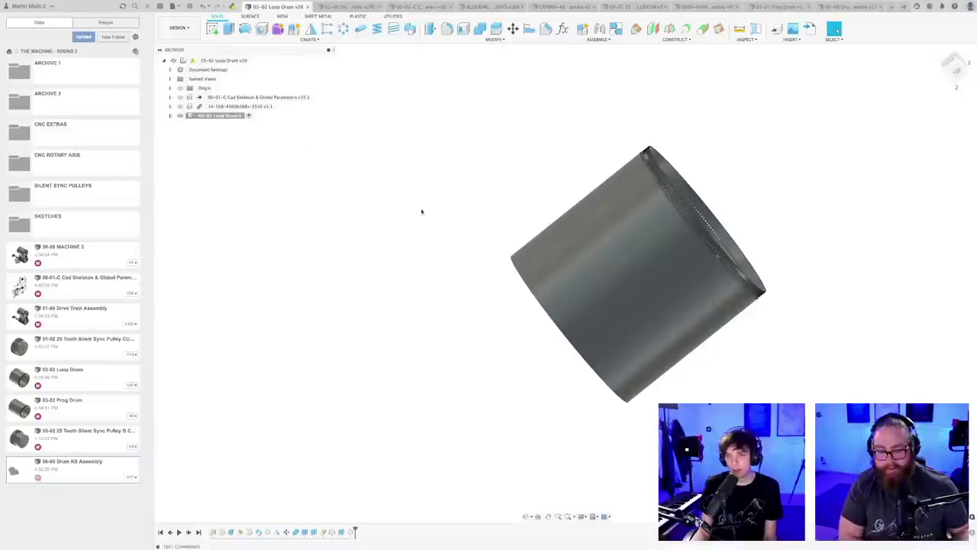
shift+middle_drag(423, 212, 449, 186)
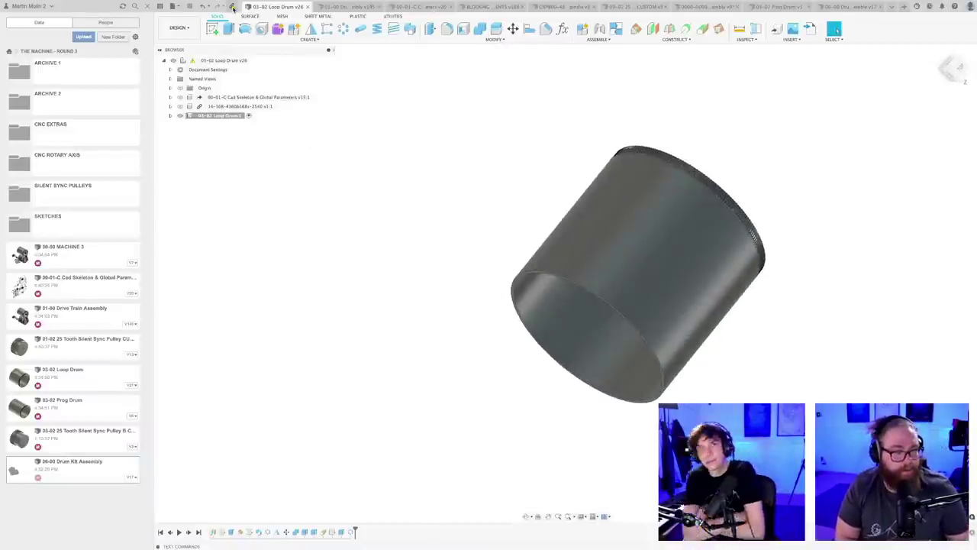
click(232, 8)
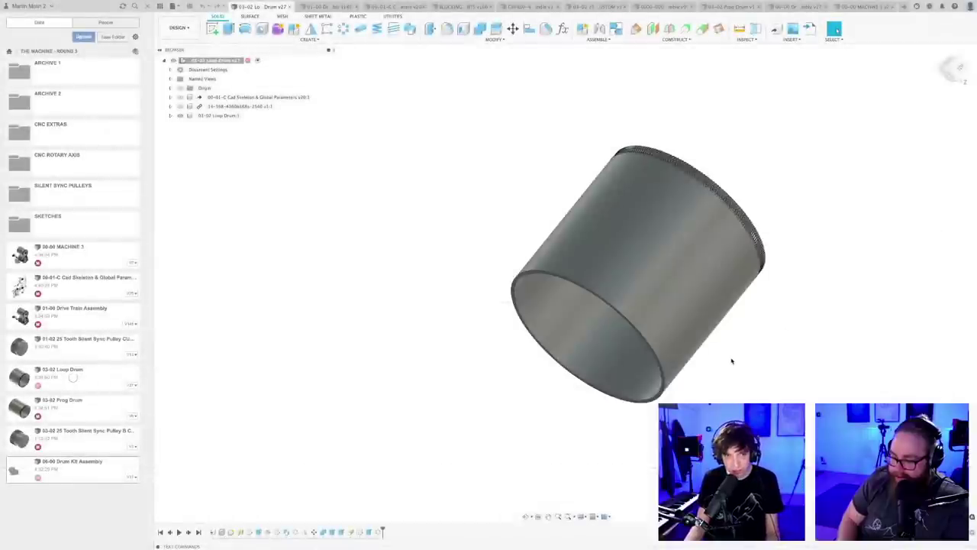
- Close the Loop Drum, then inspect the Drive Train Assembly's drums after updating to skeleton v20
shift+middle_drag(735, 361, 618, 275)
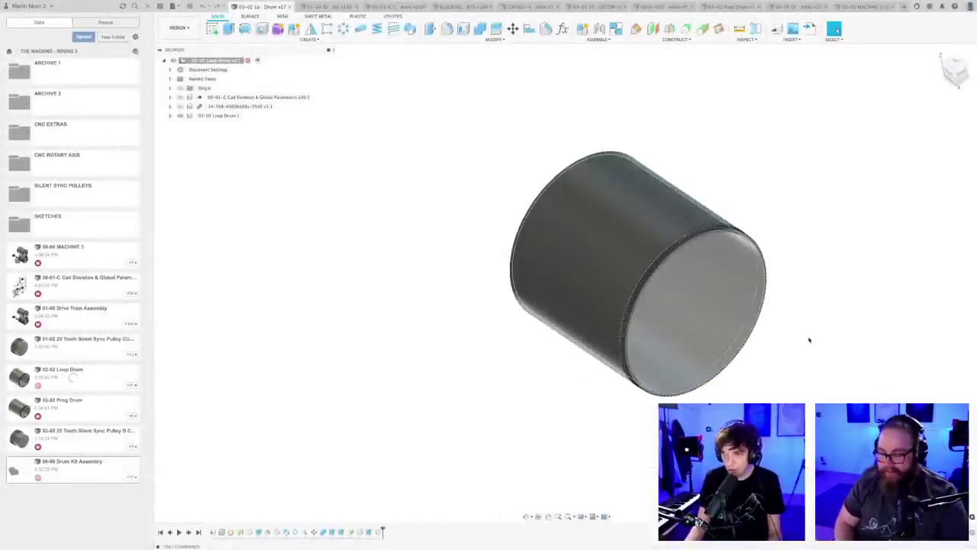
shift+middle_drag(809, 338, 654, 355)
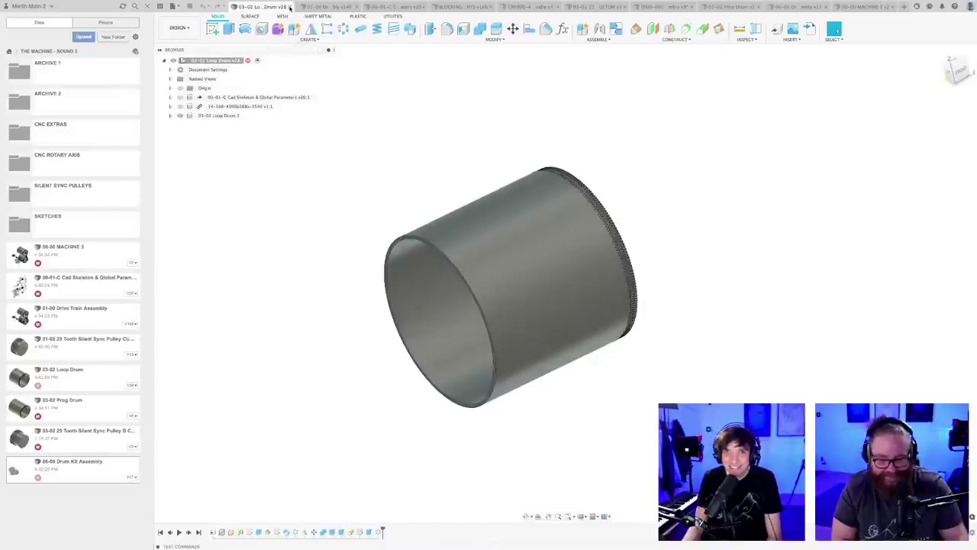
click(288, 6)
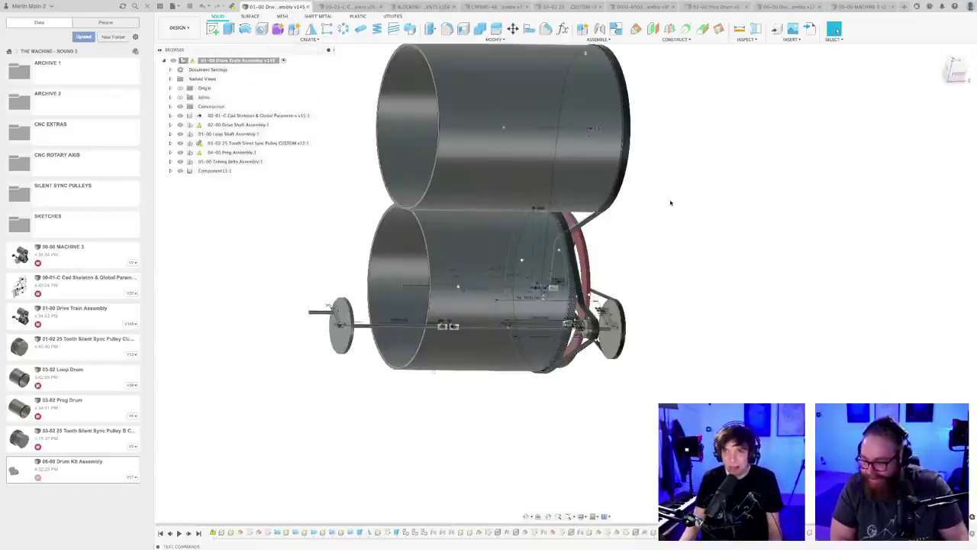
shift+middle_drag(641, 237, 596, 329)
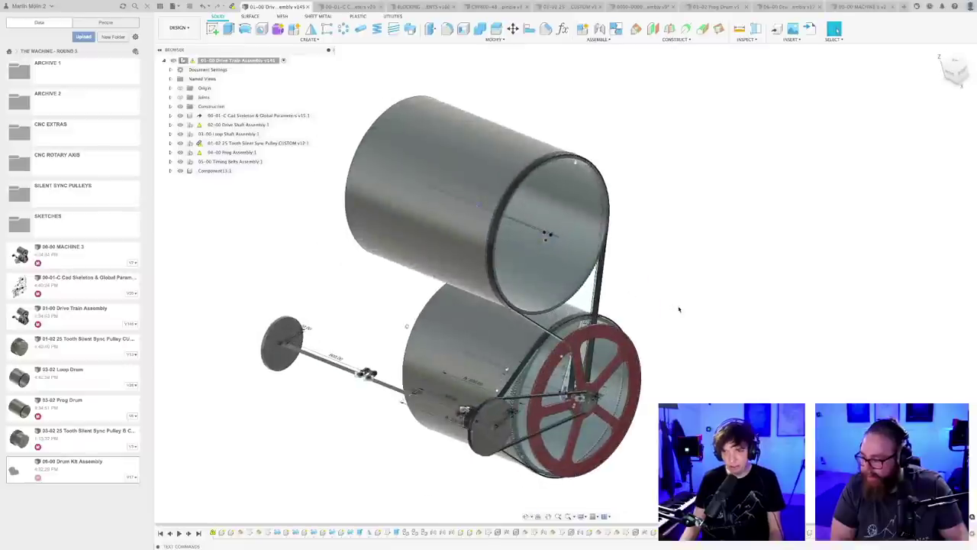
scroll(665, 300, down, 5)
shift+middle_drag(670, 312, 633, 275)
mouse_move(642, 277)
shift+middle_down()
mouse_move(639, 266)
mouse_move(635, 277)
shift+middle_up()
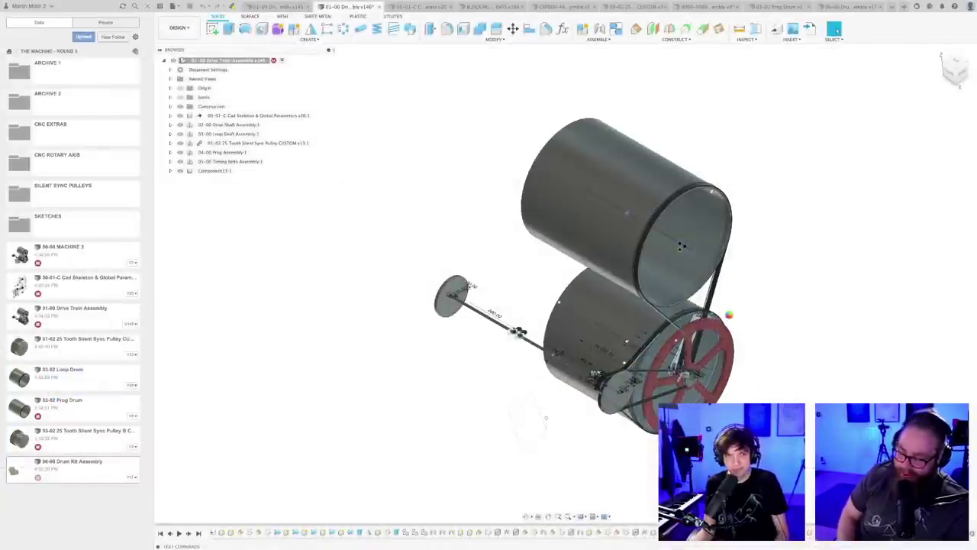
- Save the Drive Train Assembly as a new version
key(super+s)
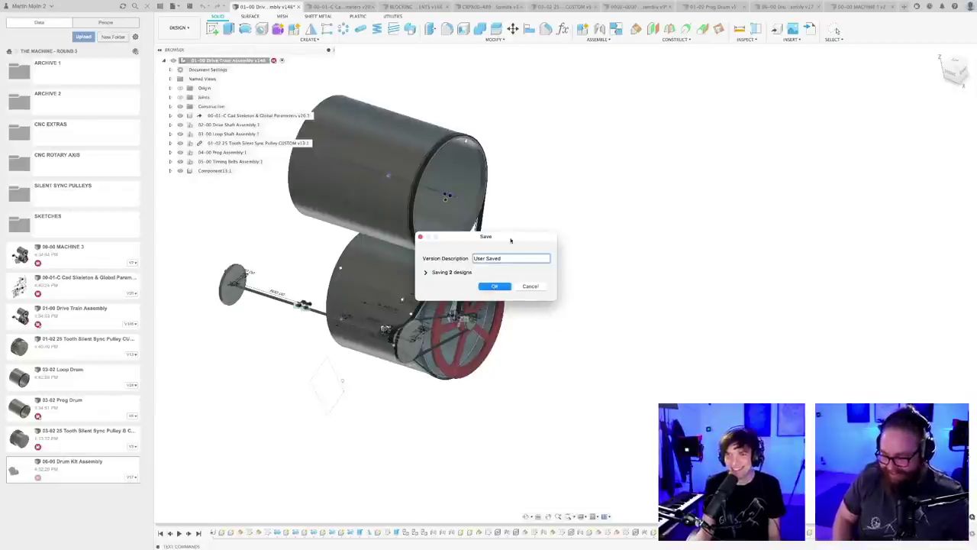
key(Return)
middle_drag(519, 238, 607, 308)
scroll(600, 317, down, 2)
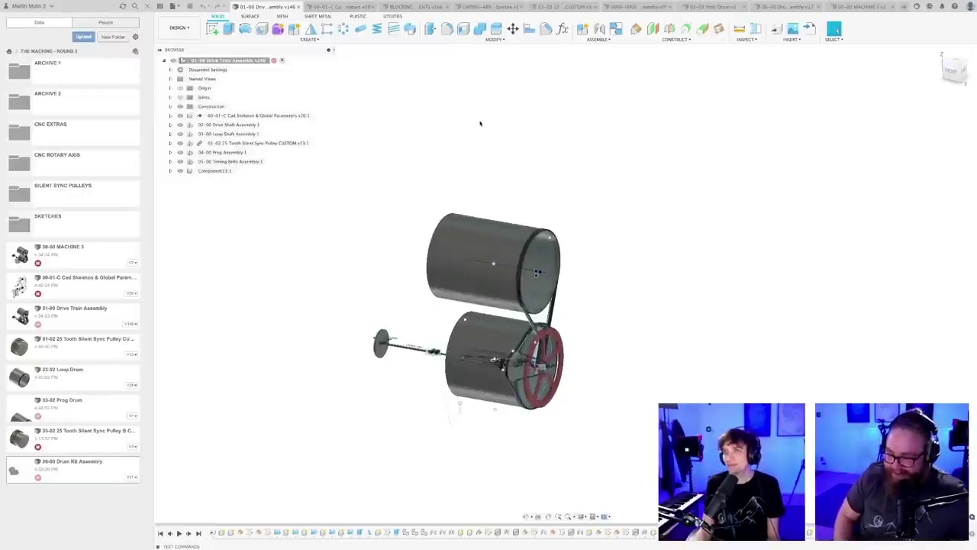
- Close the CNC frame spindle, 25 tooth pulley and master machine assembly designs, answering the unsaved-changes prompt
click(489, 6)
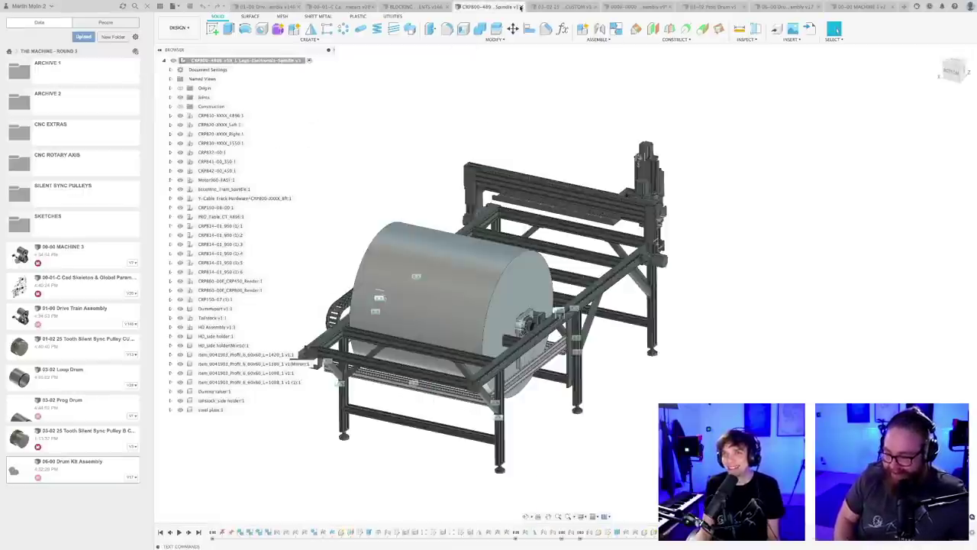
click(520, 7)
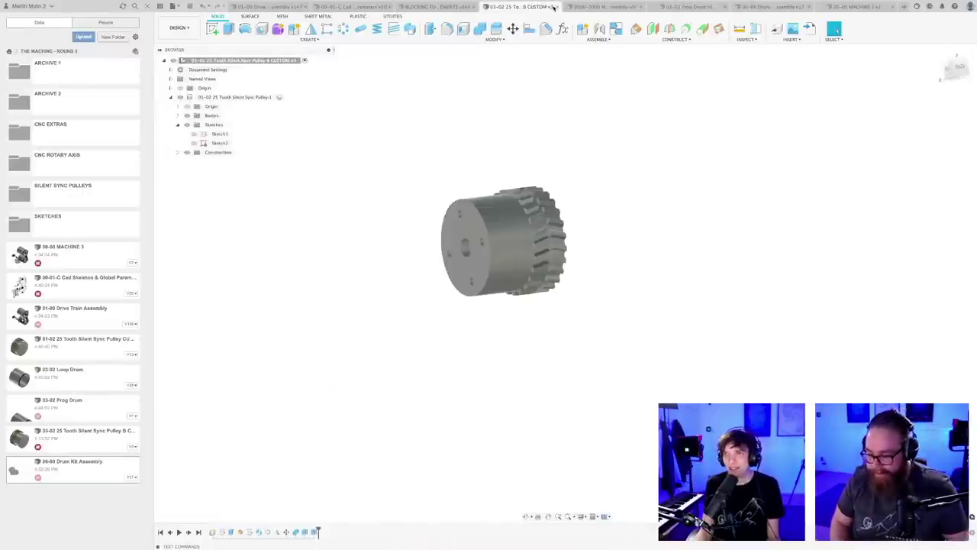
click(557, 6)
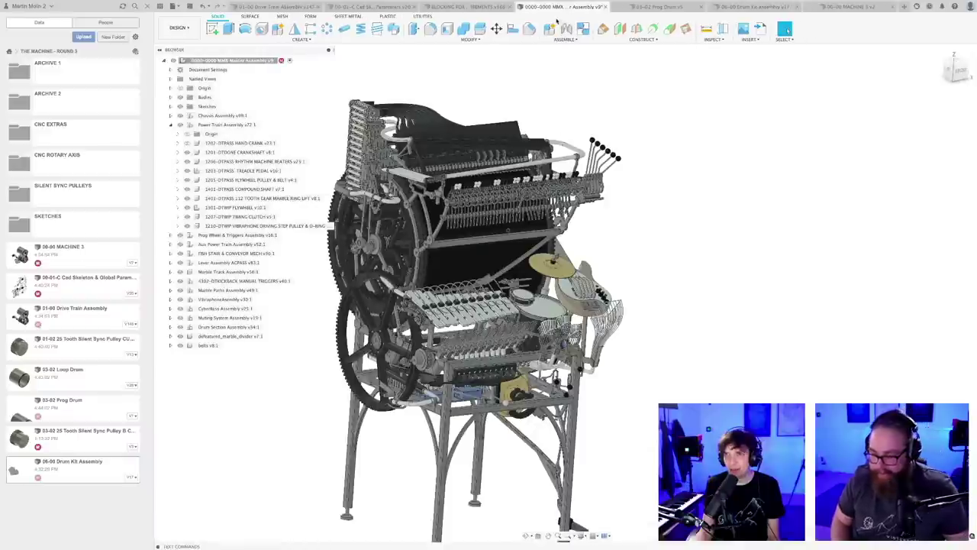
click(606, 6)
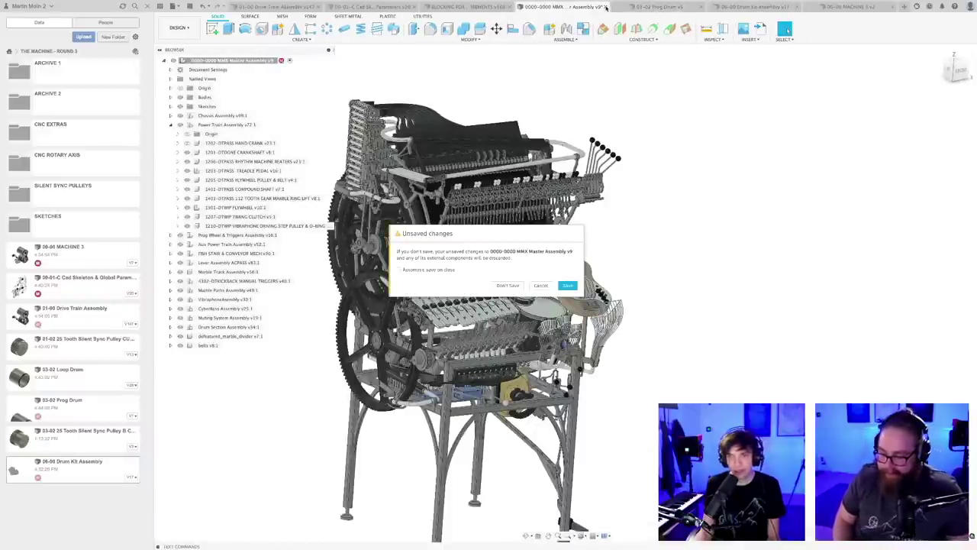
click(509, 285)
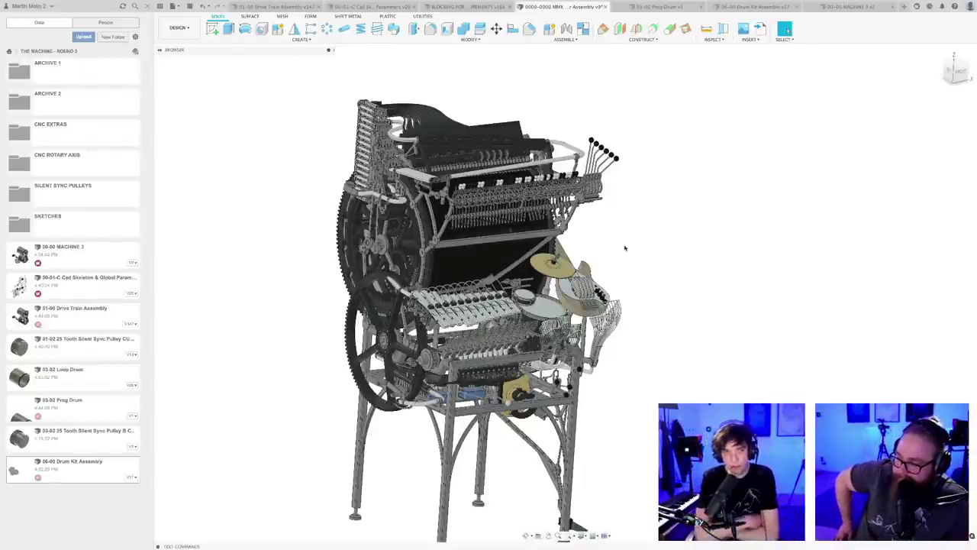
key(ctrl+w)
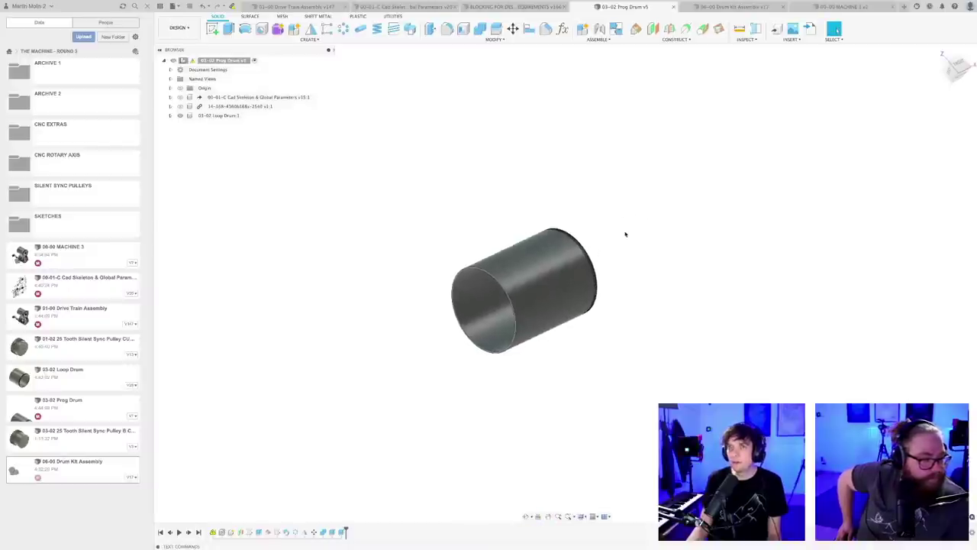
- Open the CAD Skeleton & Global Parameters design's skeleton sketch for editing
click(405, 7)
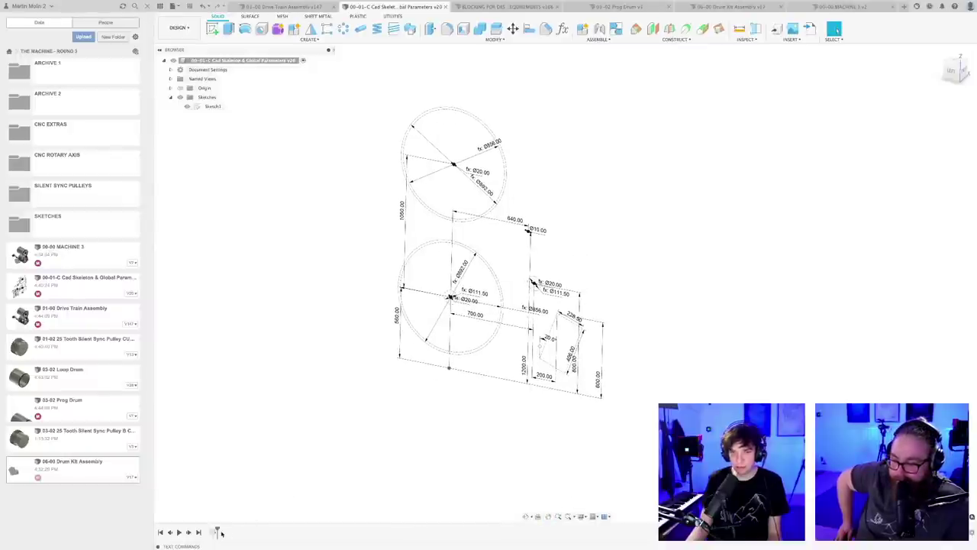
double_click(218, 531)
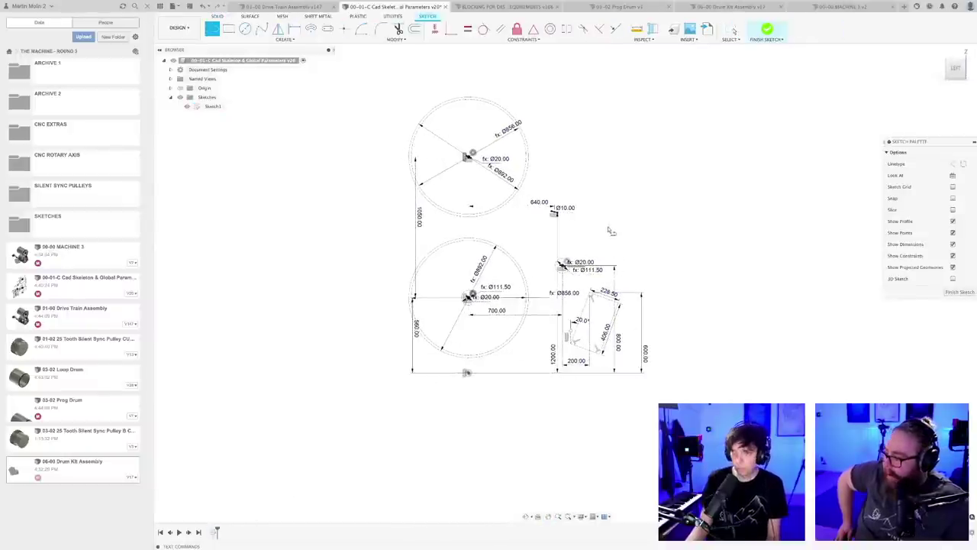
key(Escape)
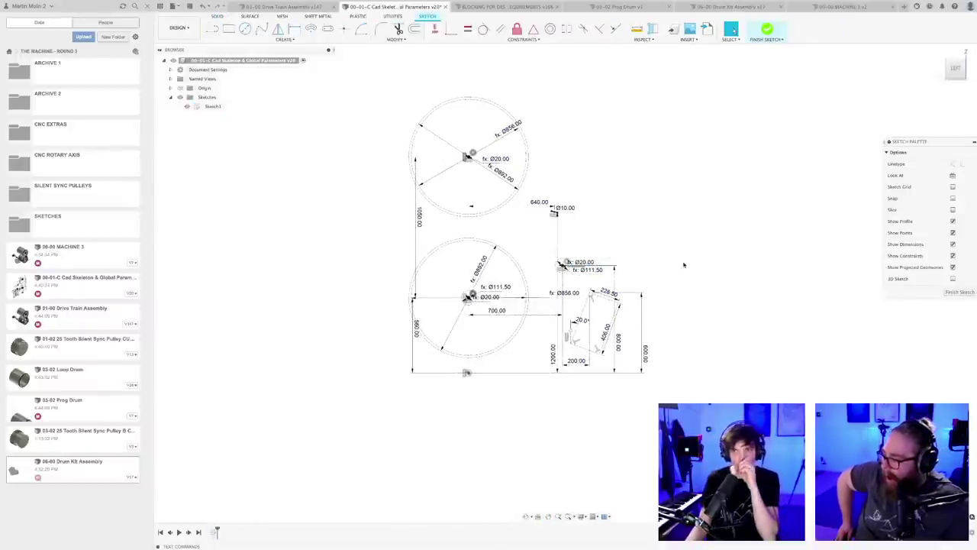
scroll(635, 272, up, 3)
scroll(552, 288, up, 2)
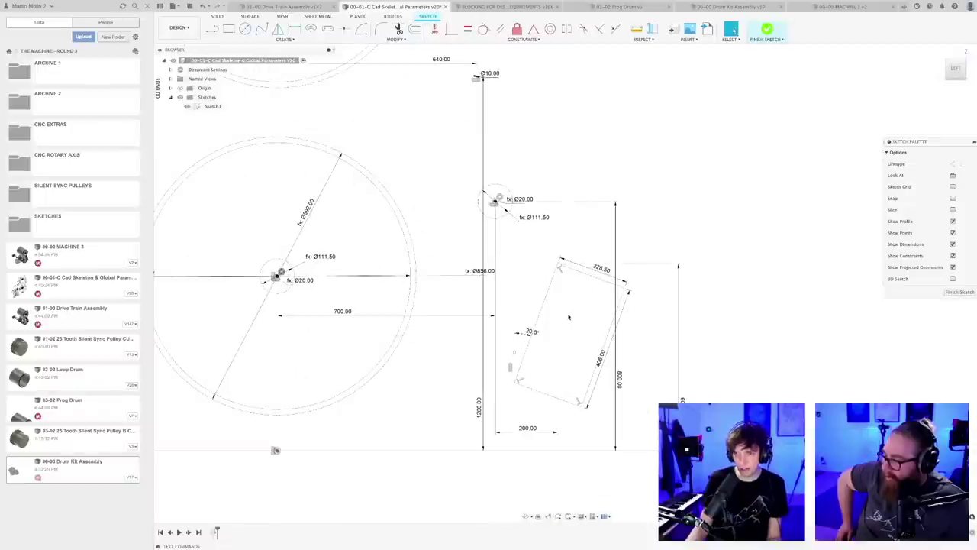
- Mirror the tilted 228.50 × 406.00 rectangle across the vertical line
key(s)
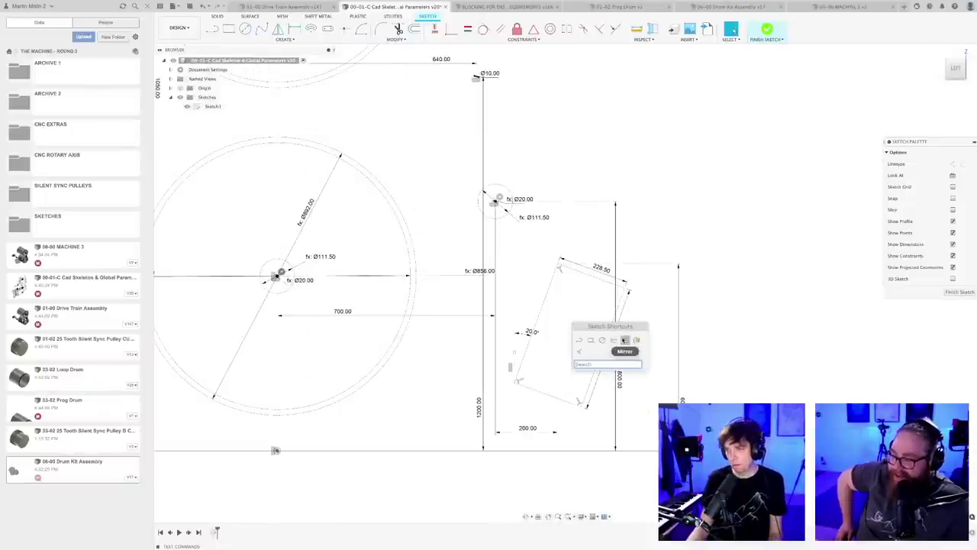
click(626, 343)
click(597, 280)
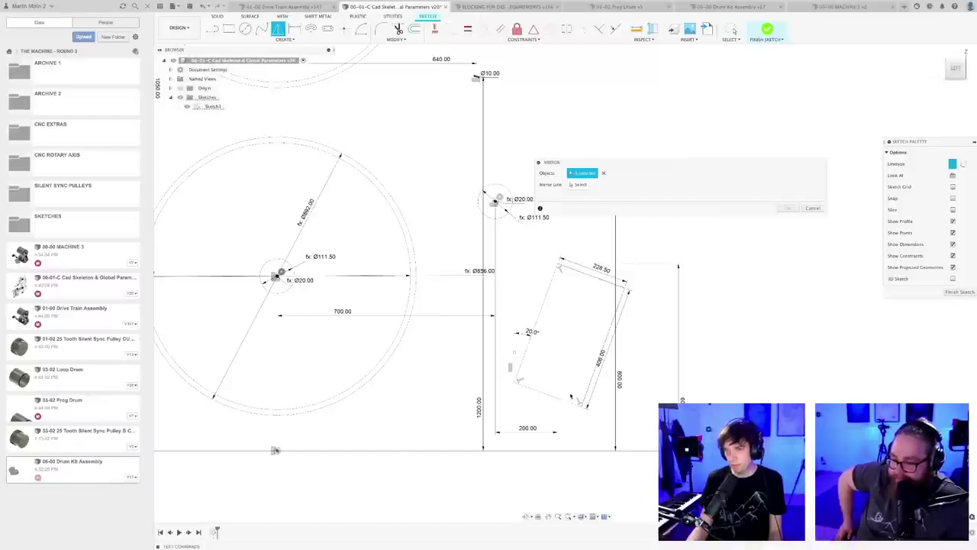
click(578, 184)
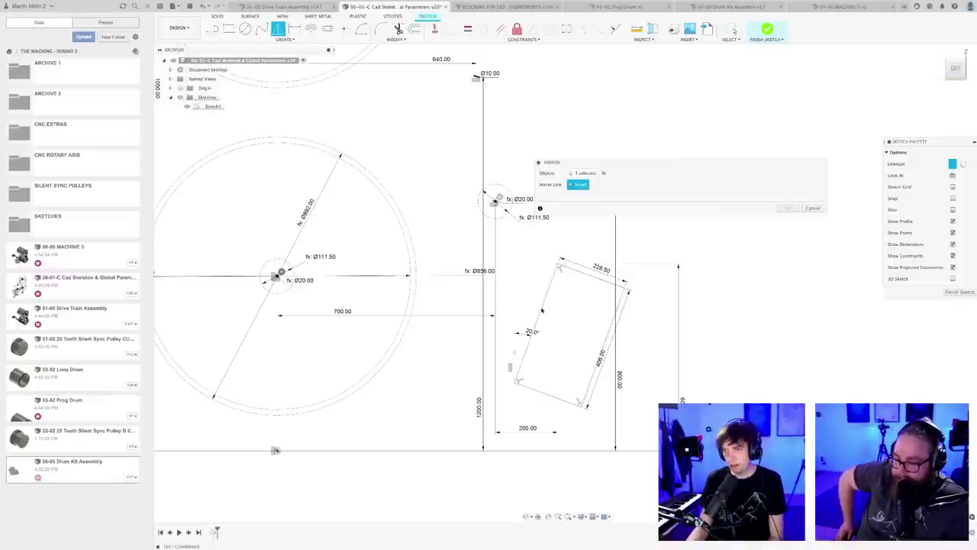
click(543, 309)
key(Return)
scroll(540, 217, up, 2)
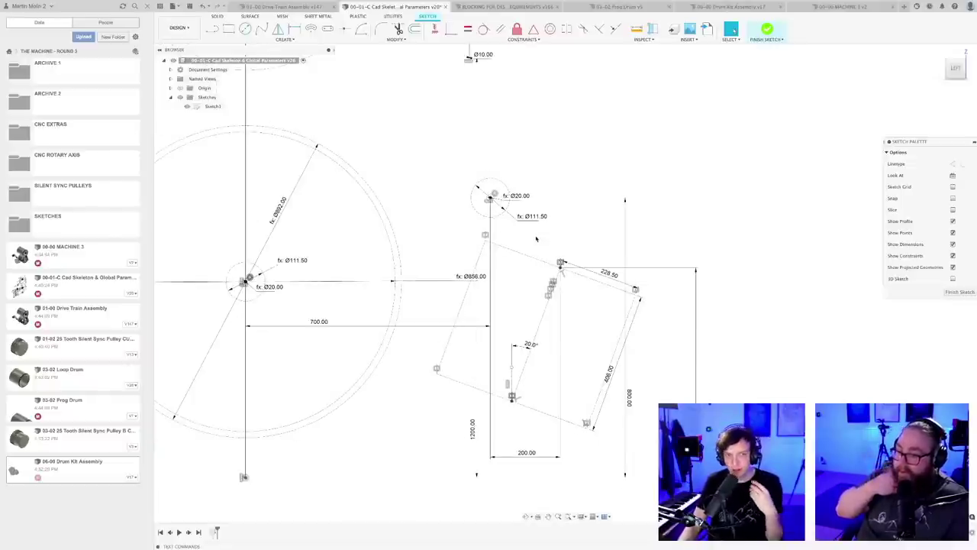
- Recentre the view on the large wheel's rim, placing and then cancelling a trial circle
scroll(536, 239, up, 4)
middle_drag(537, 239, 572, 245)
scroll(575, 244, down, 4)
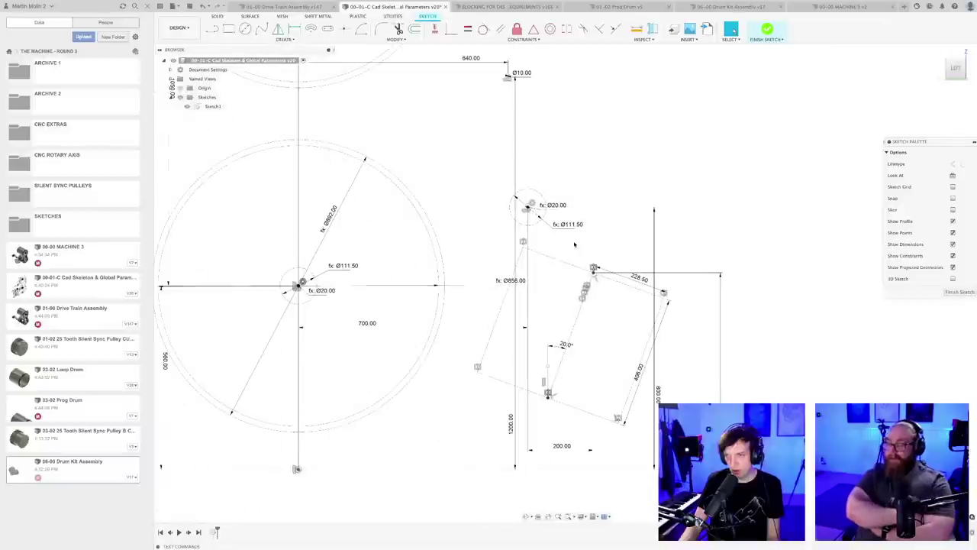
scroll(574, 245, down, 1)
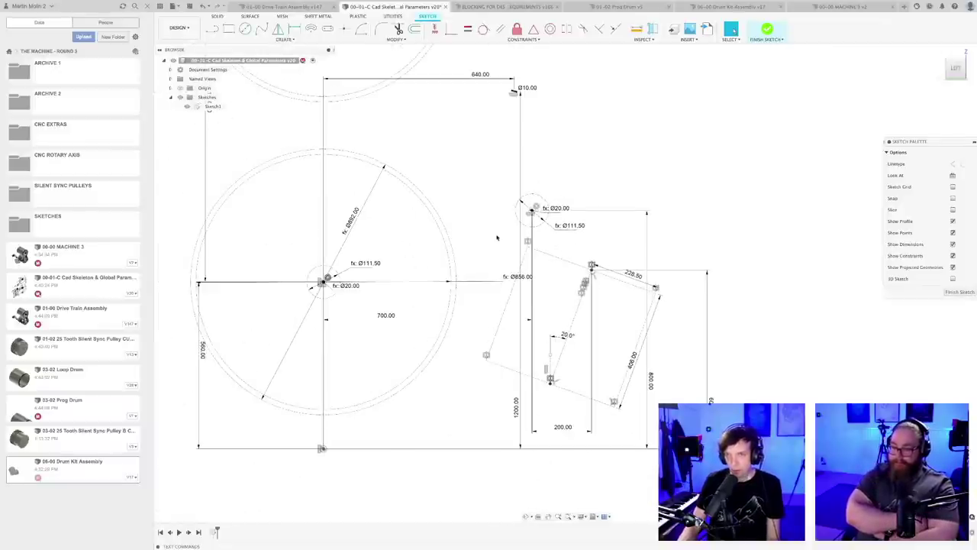
scroll(496, 237, up, 2)
middle_drag(485, 236, 486, 244)
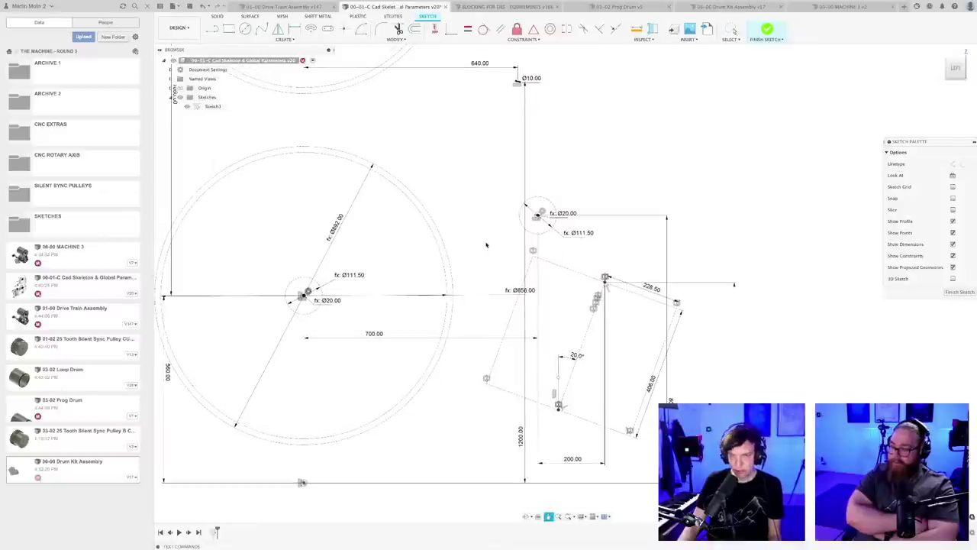
scroll(486, 244, down, 2)
scroll(485, 244, down, 2)
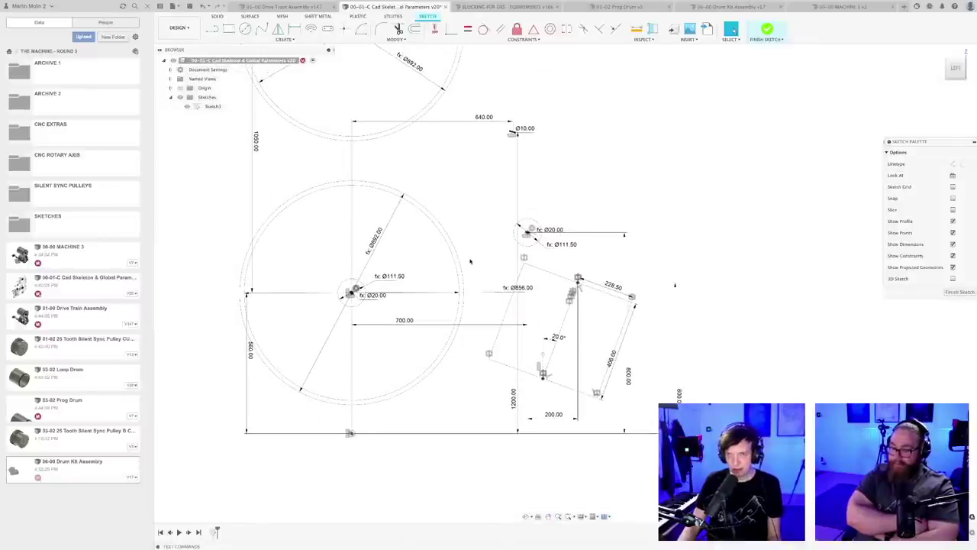
scroll(471, 261, up, 2)
scroll(471, 261, down, 2)
middle_drag(476, 252, 484, 255)
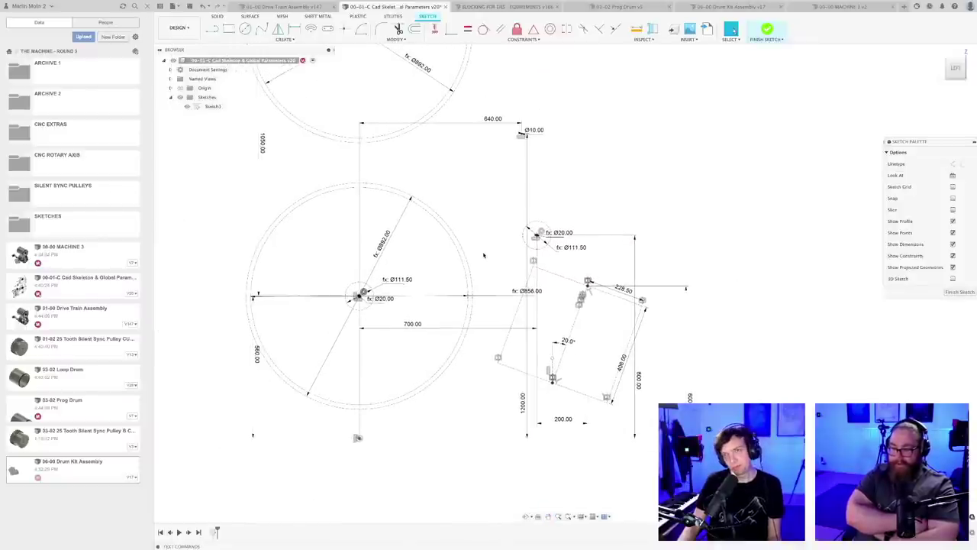
key(c)
scroll(478, 272, up, 3)
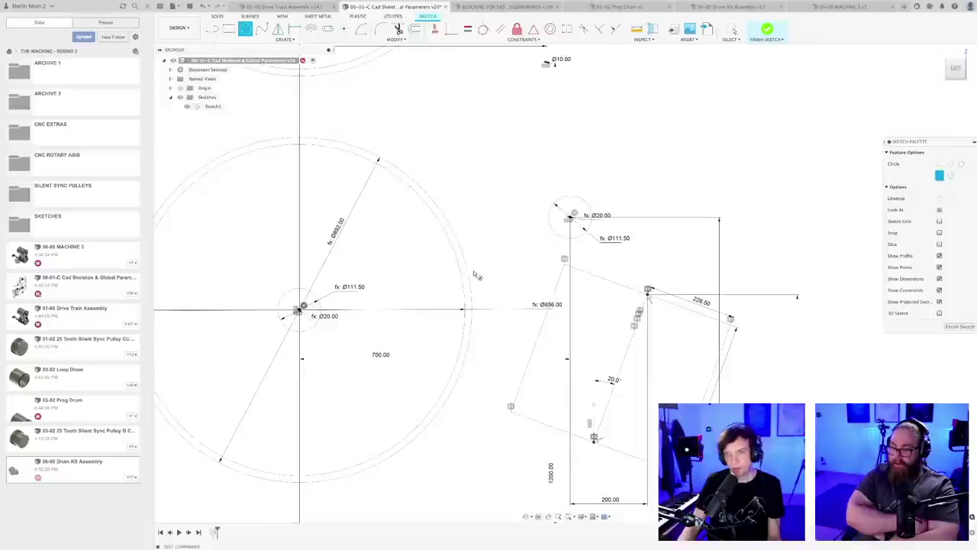
click(471, 329)
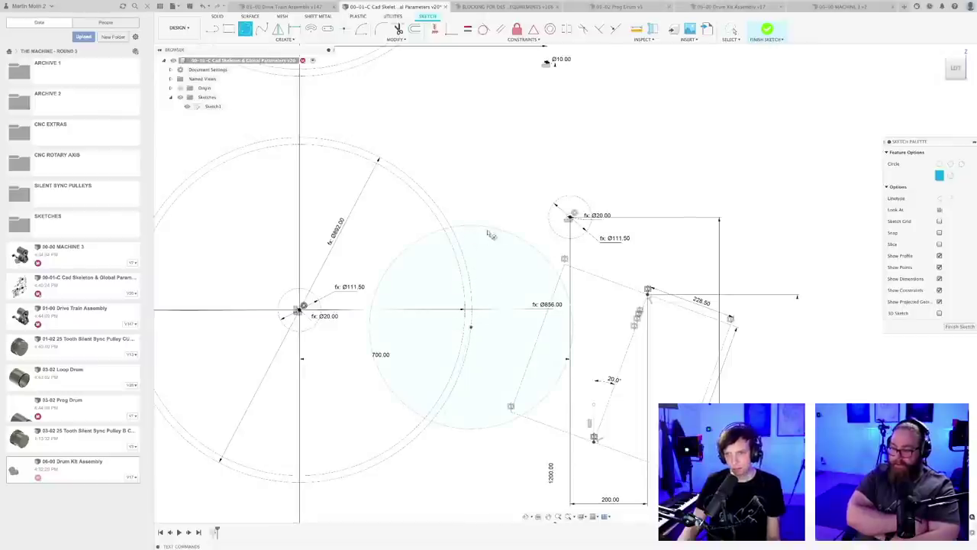
key(Escape)
- Draw two short linkage line segments ending on the wheel's rim
key(l)
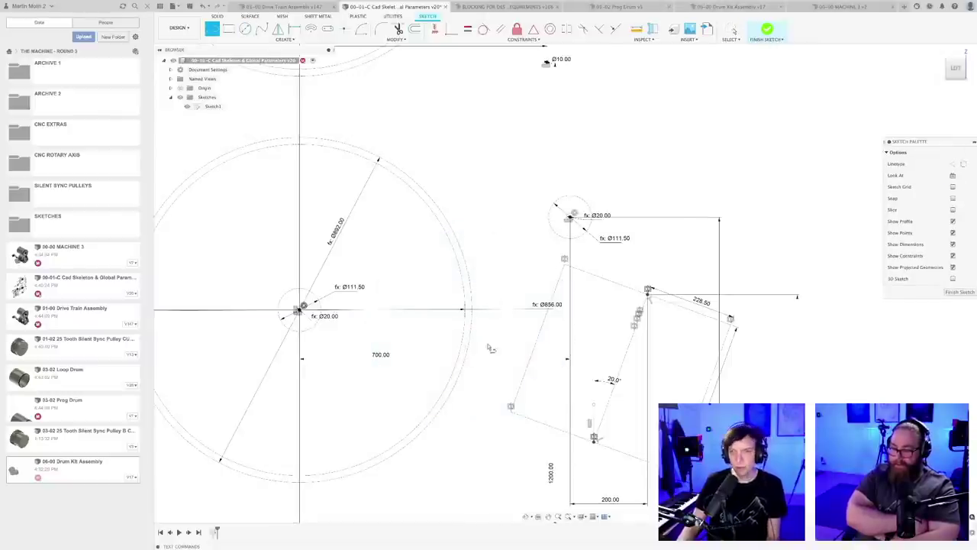
scroll(491, 336, up, 2)
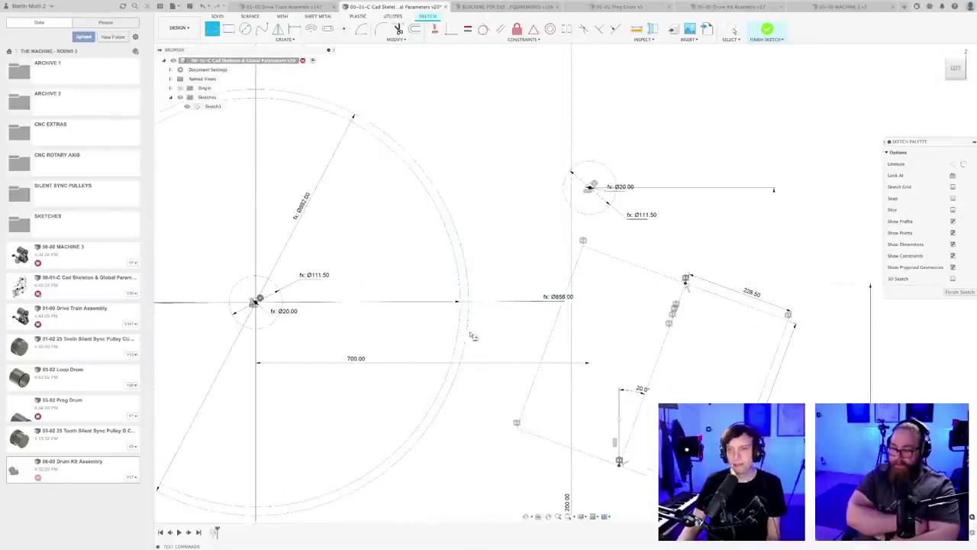
click(494, 206)
key(Escape)
scroll(477, 246, up, 1)
key(l)
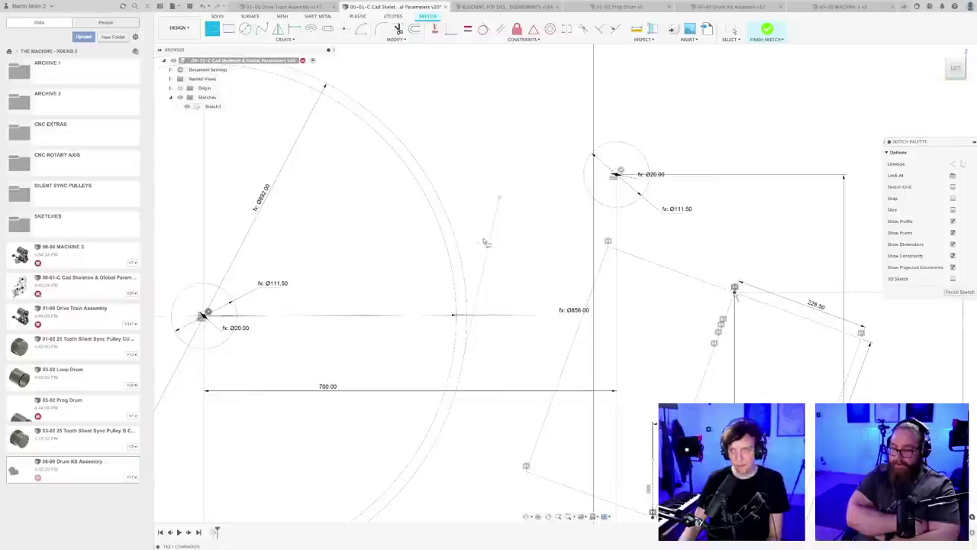
click(499, 199)
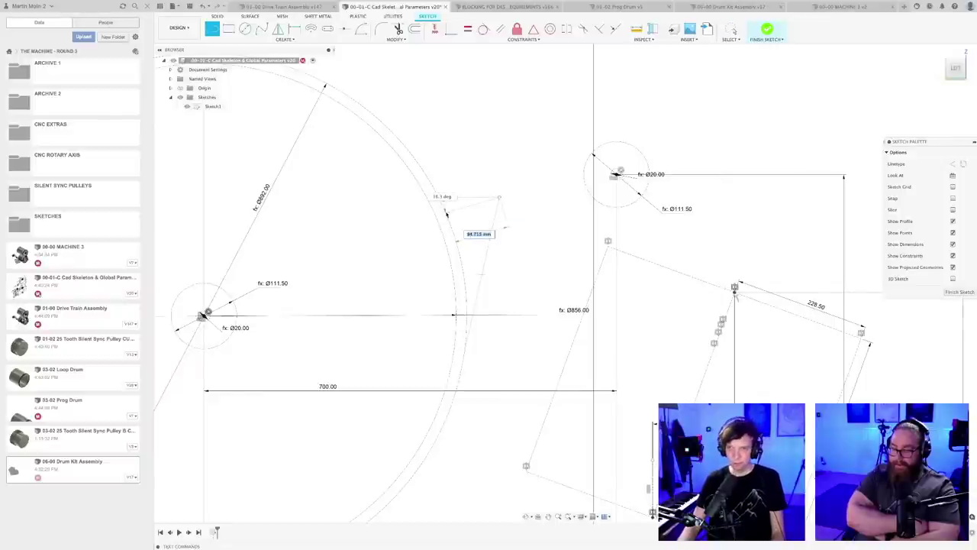
click(446, 212)
key(Escape)
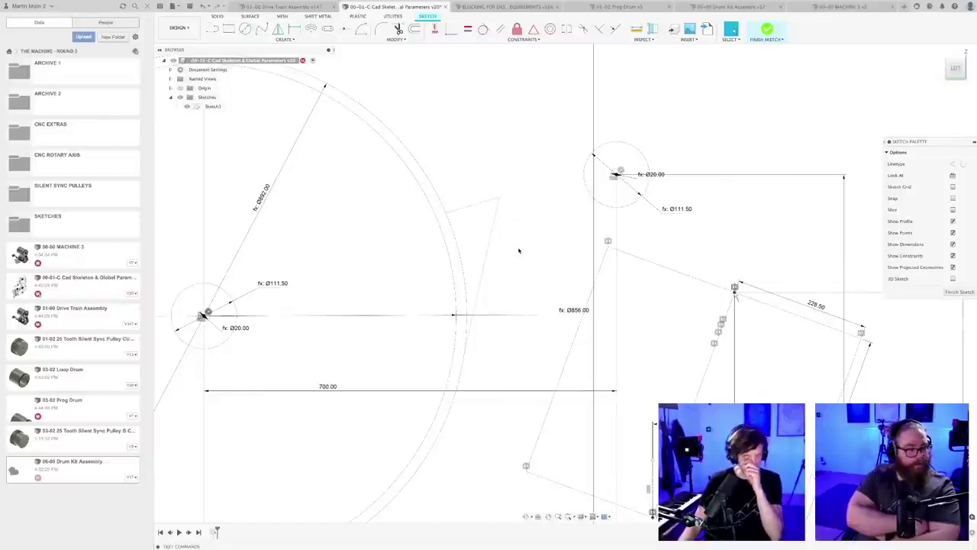
- Add a centre-point arc centred on the wheel, inside the Ø862 circle
scroll(518, 250, up, 1)
scroll(513, 250, down, 2)
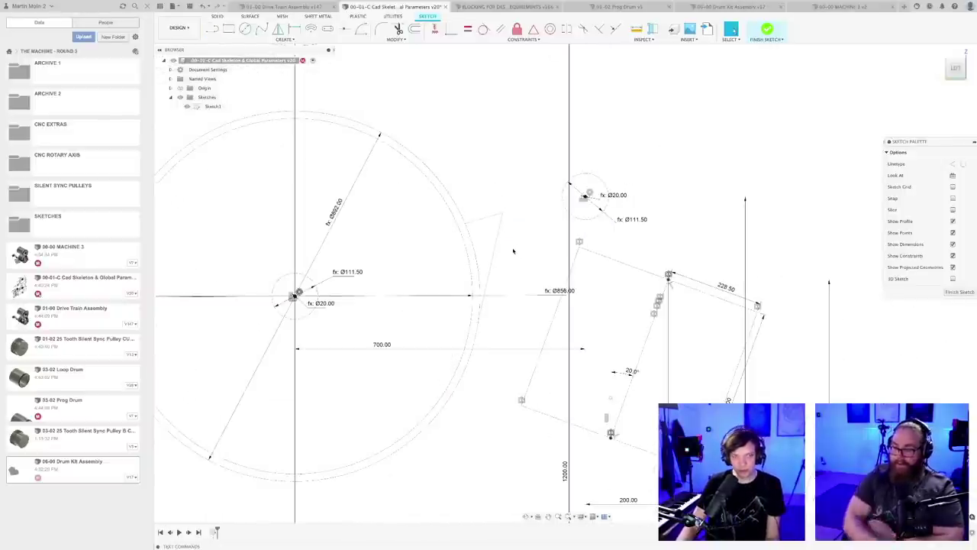
scroll(515, 248, down, 1)
middle_drag(514, 246, 508, 263)
scroll(508, 262, down, 1)
scroll(507, 256, down, 1)
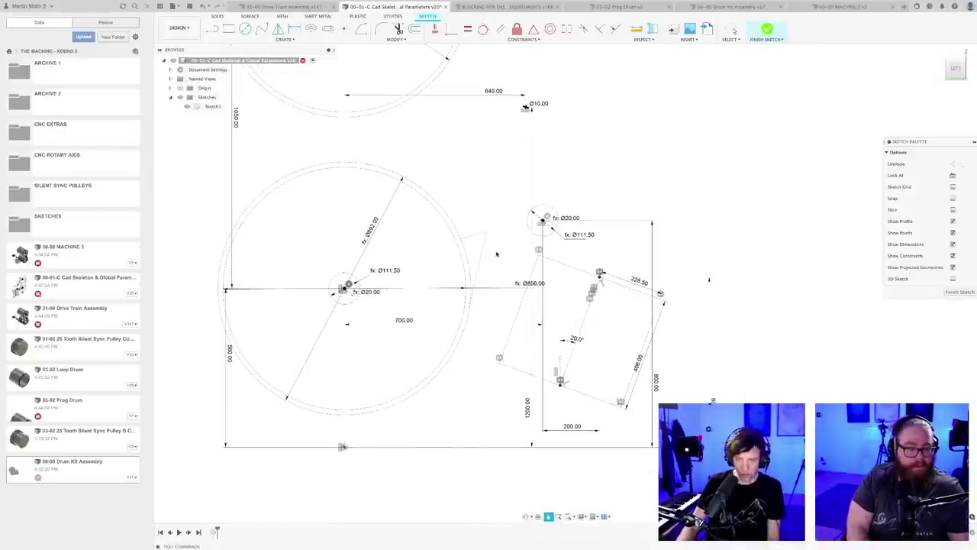
key(l)
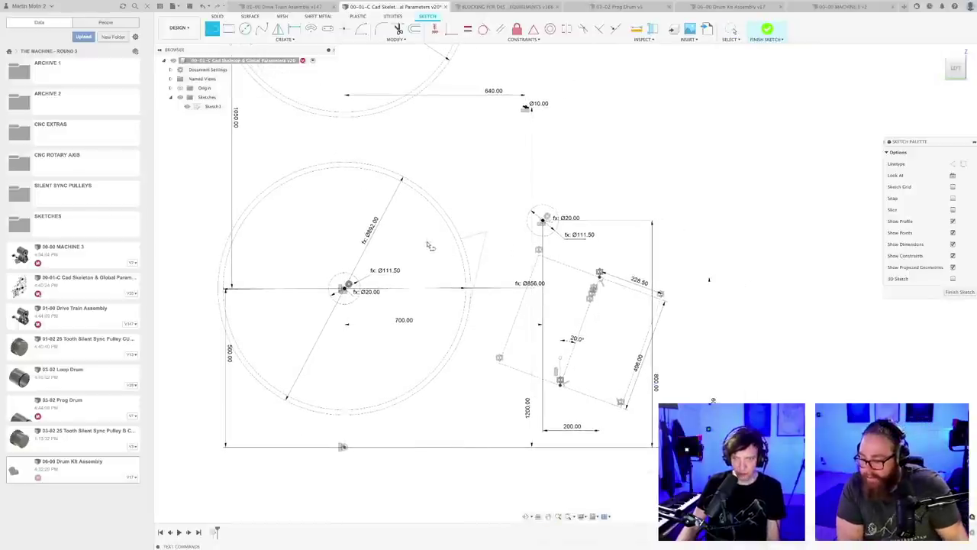
key(Escape)
click(361, 29)
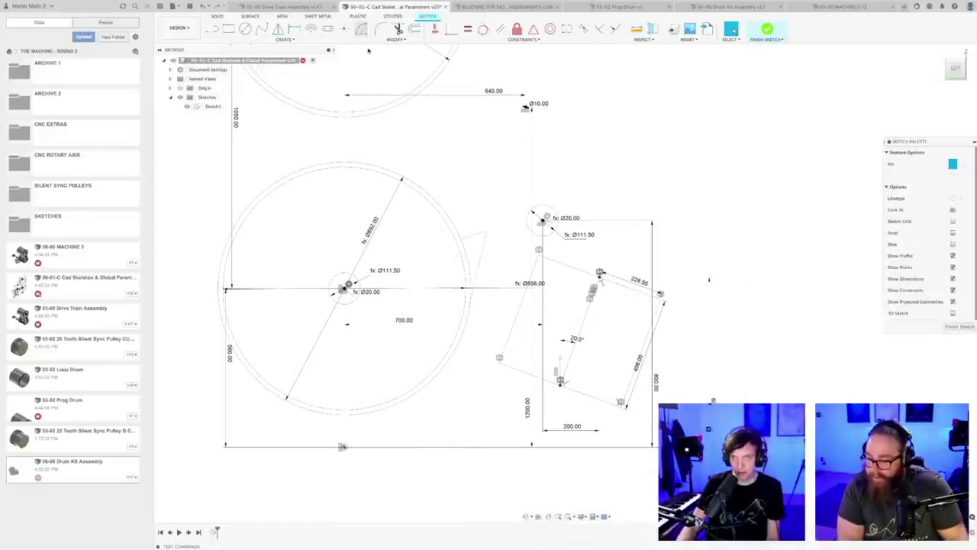
scroll(345, 290, up, 2)
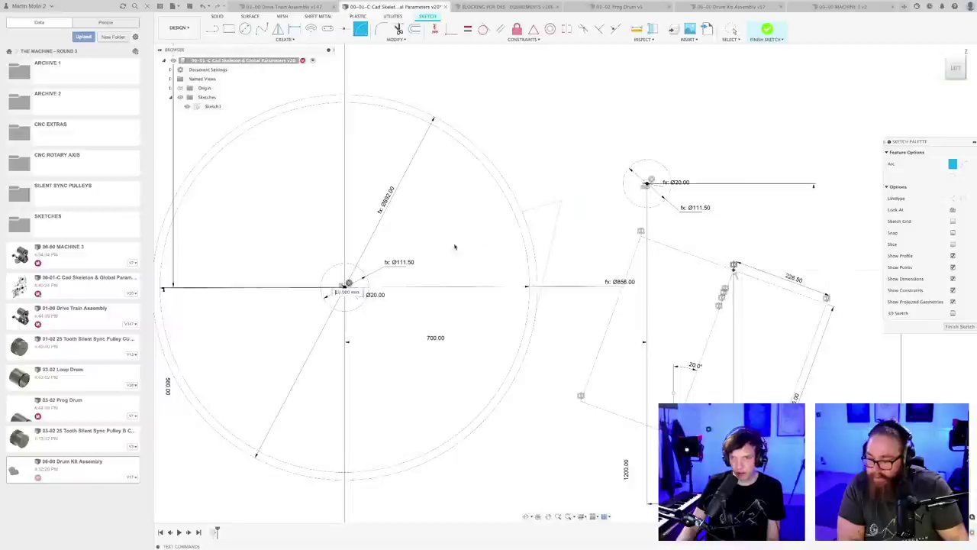
click(467, 192)
click(498, 267)
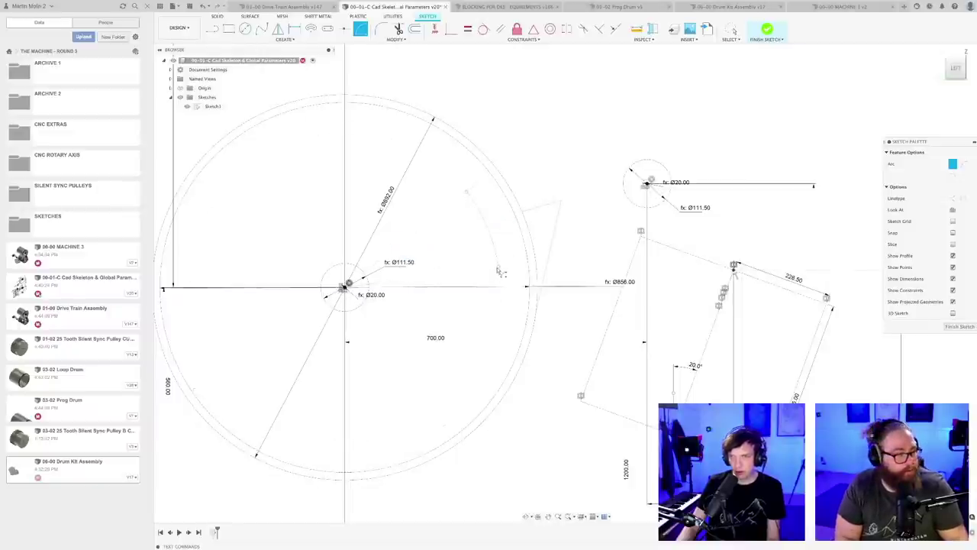
click(499, 269)
scroll(500, 272, up, 3)
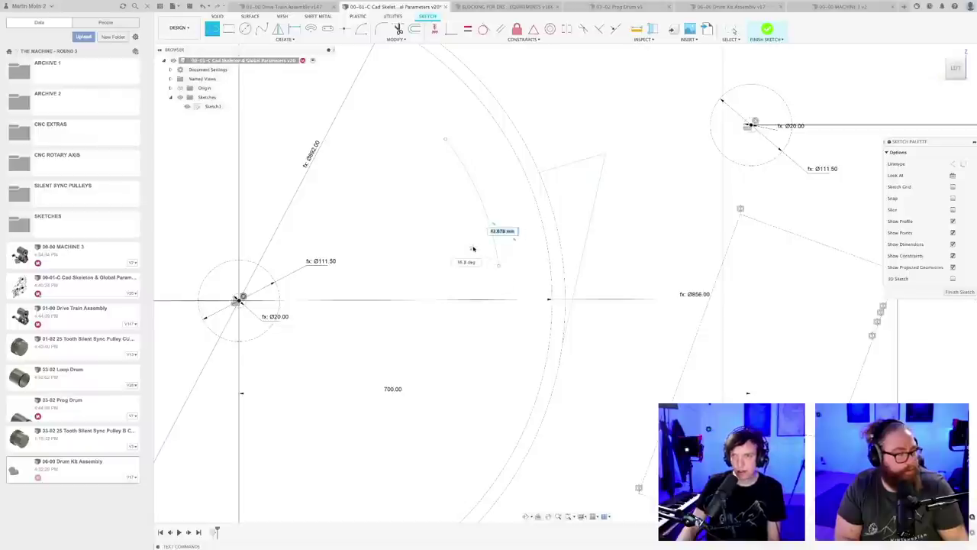
key(Escape)
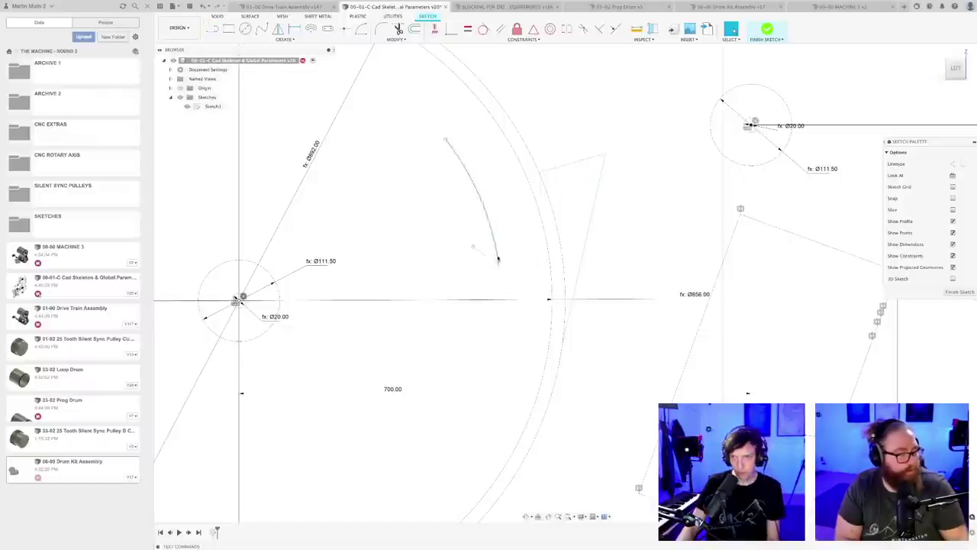
key(l)
click(500, 268)
key(Escape)
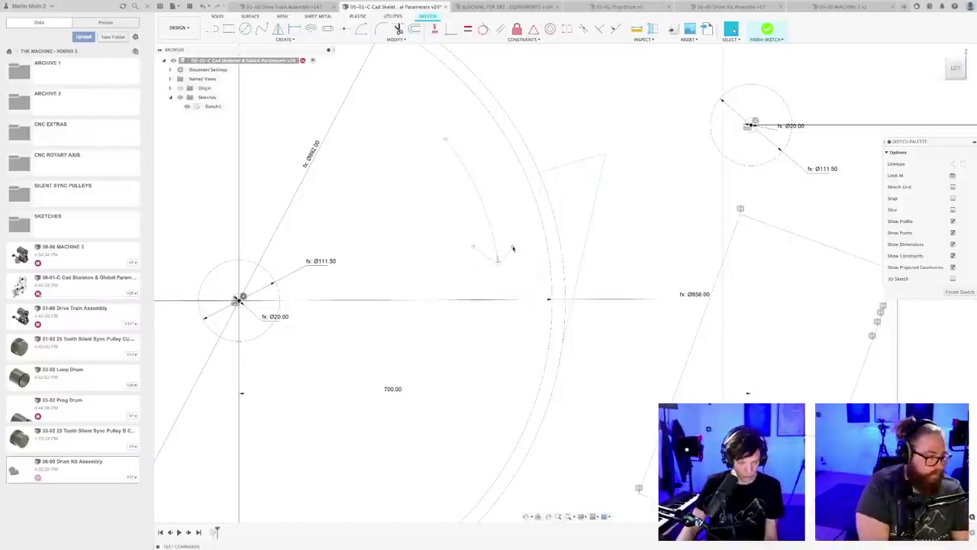
scroll(623, 268, down, 2)
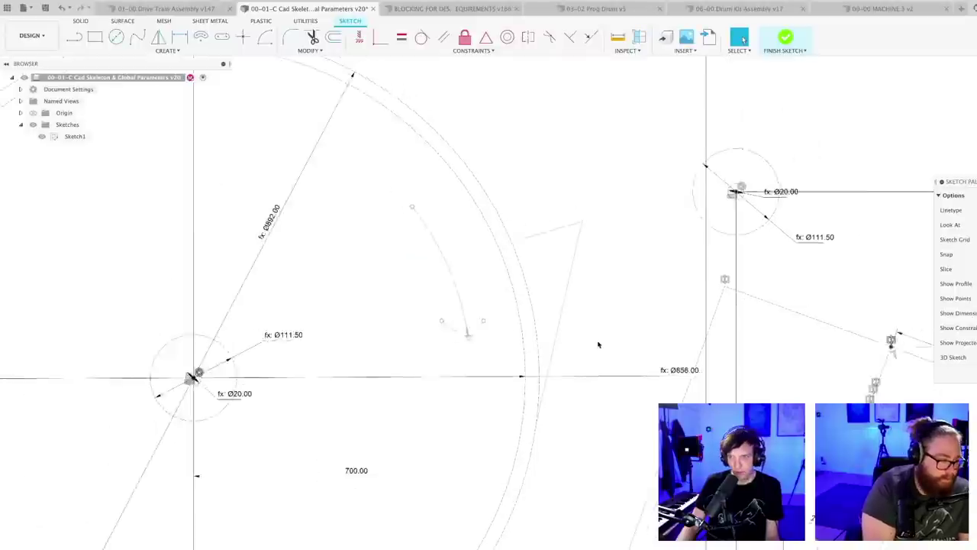
- Draw a line from the existing endpoint out near the tilted rectangle
scroll(599, 345, down, 5)
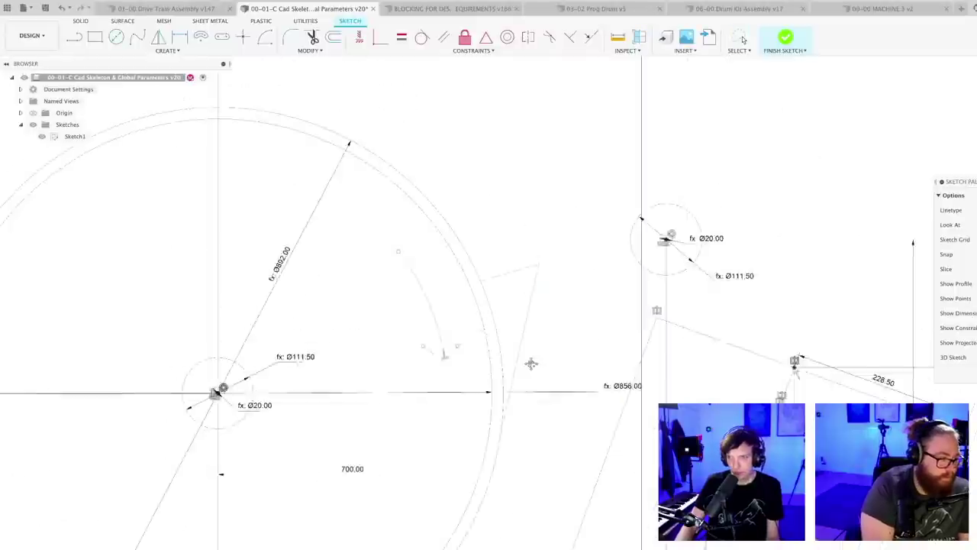
scroll(470, 356, down, 4)
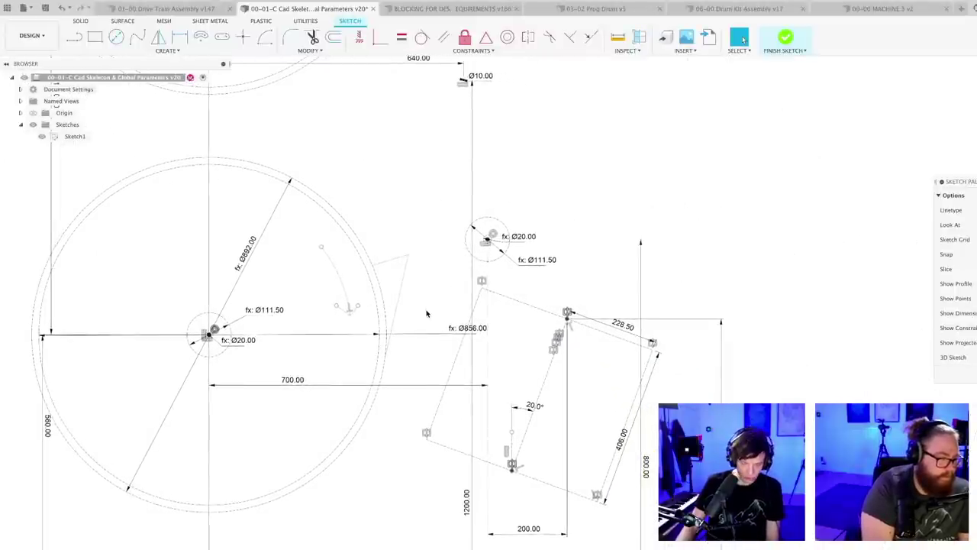
scroll(501, 300, up, 2)
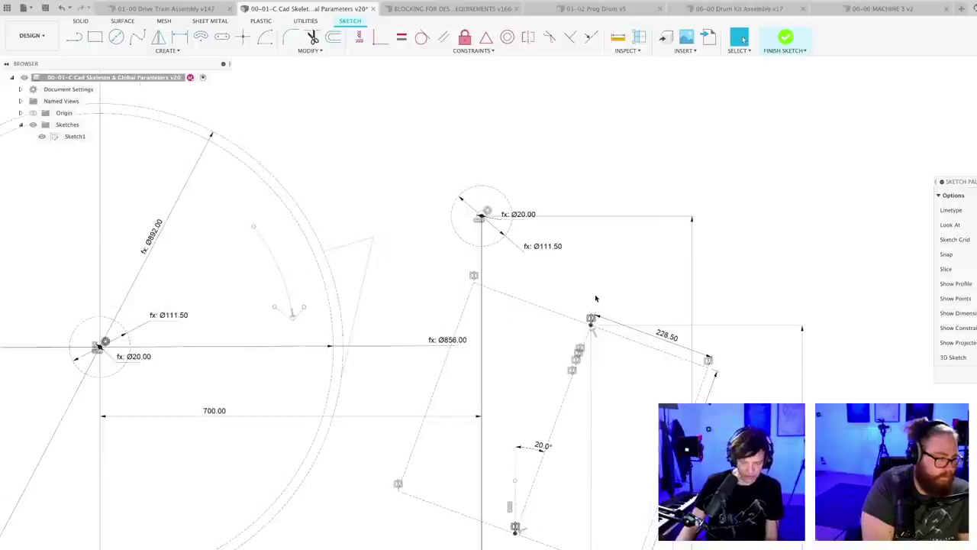
key(l)
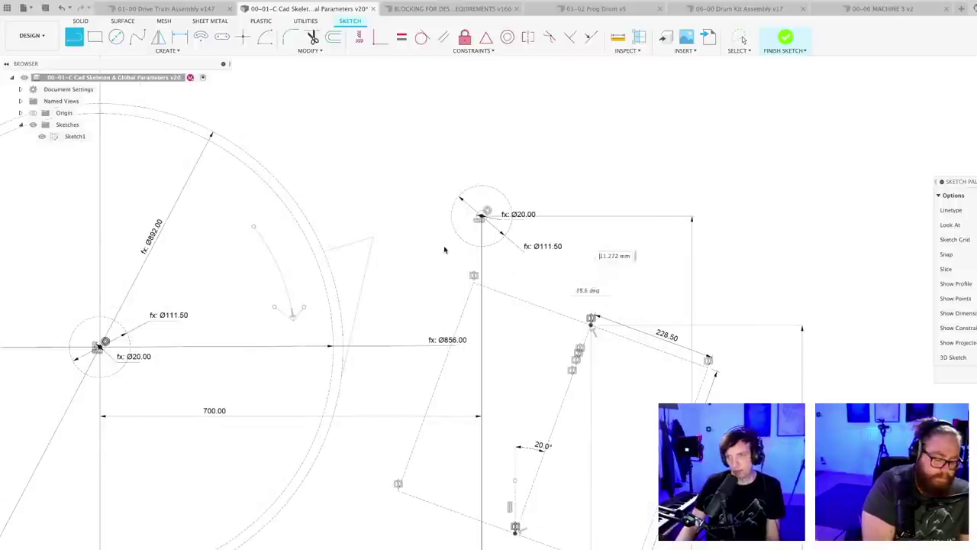
click(431, 243)
key(Escape)
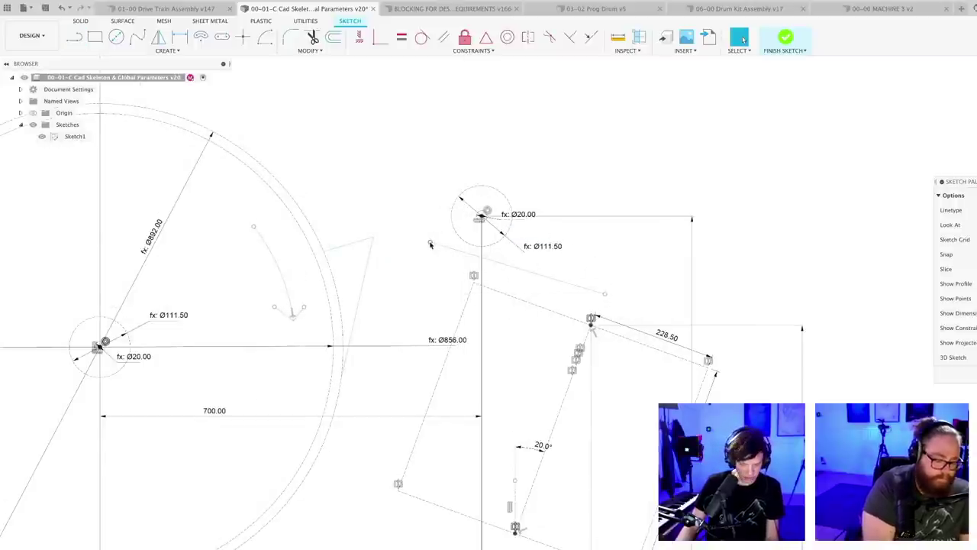
key(l)
scroll(607, 298, up, 3)
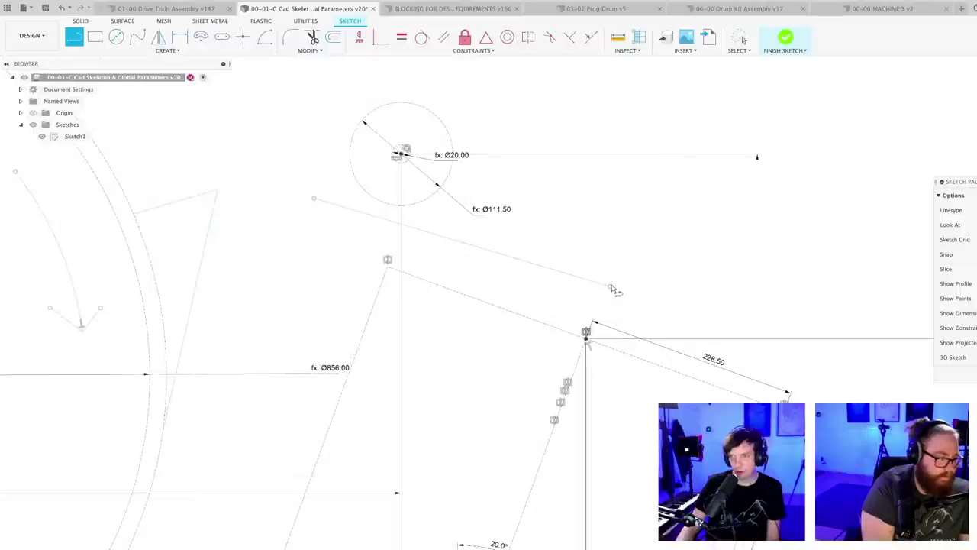
click(605, 293)
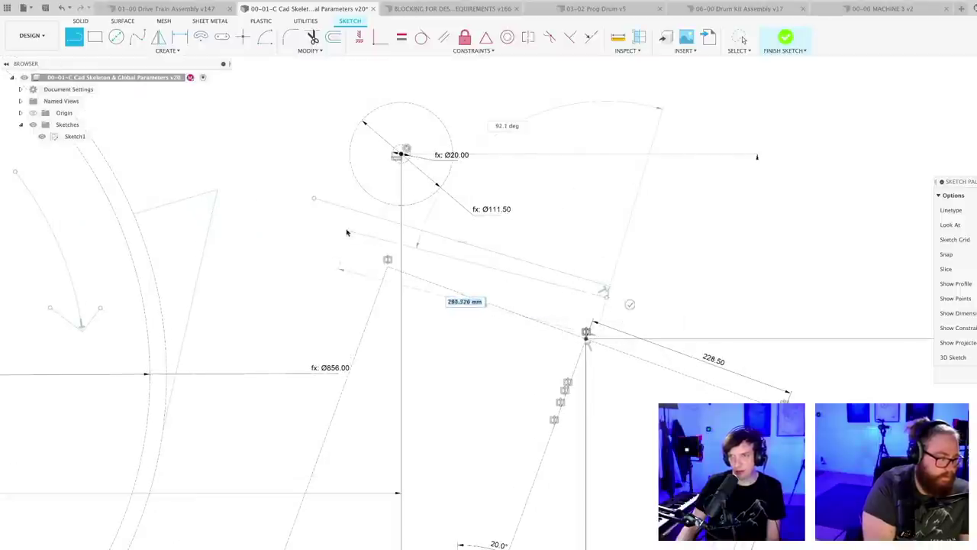
click(313, 210)
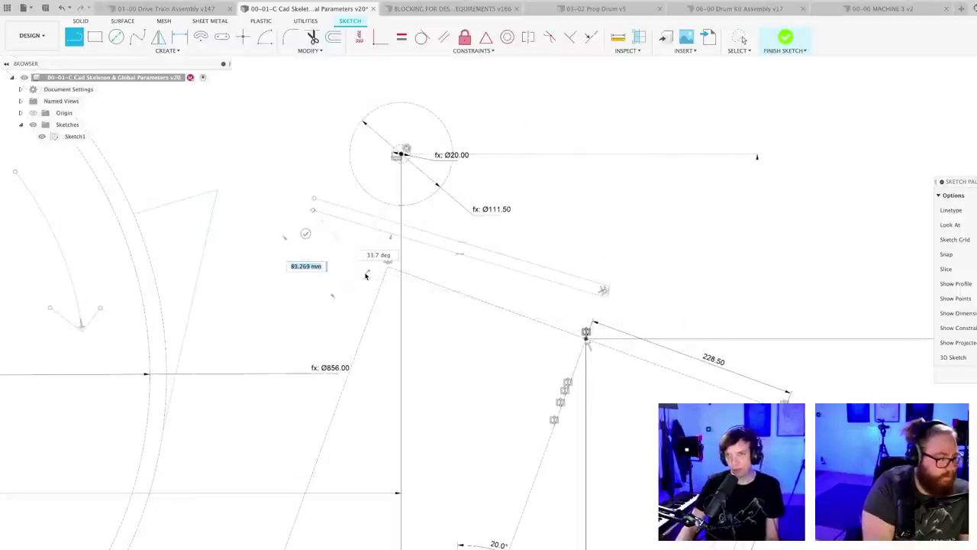
key(Escape)
- Draw a small pivot circle above the drive hub
scroll(361, 273, down, 3)
mouse_move(297, 270)
middle_down()
mouse_move(449, 275)
mouse_move(487, 316)
middle_up()
scroll(449, 275, down, 3)
scroll(502, 315, up, 3)
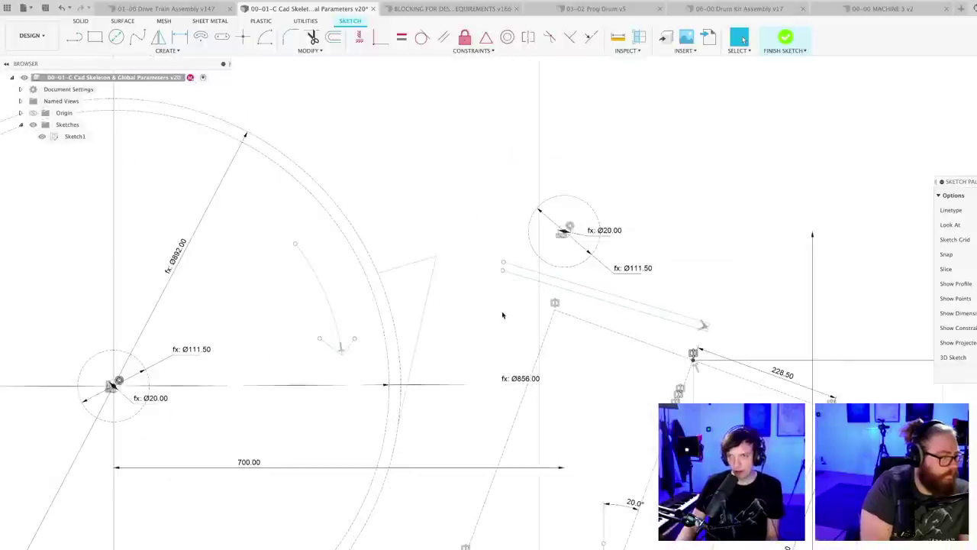
scroll(502, 314, down, 2)
key(c)
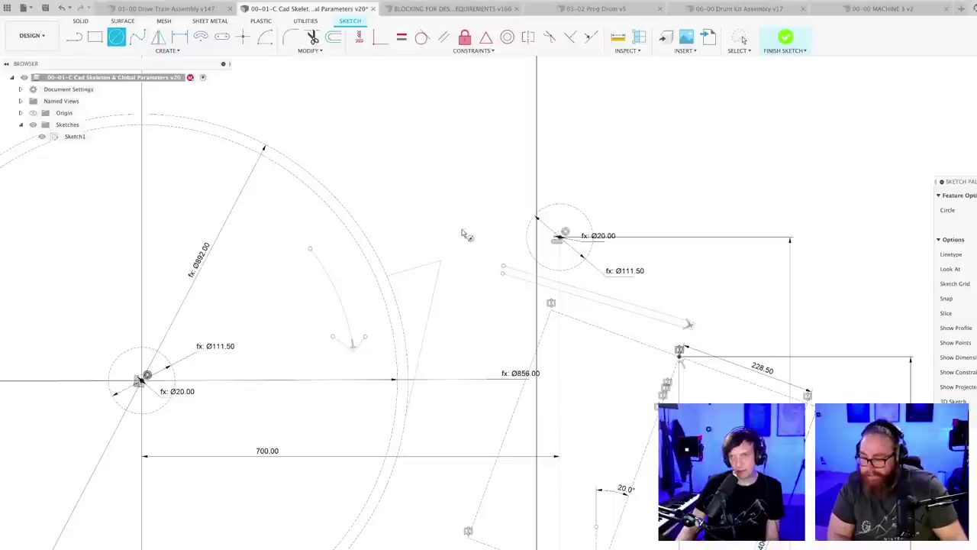
click(452, 154)
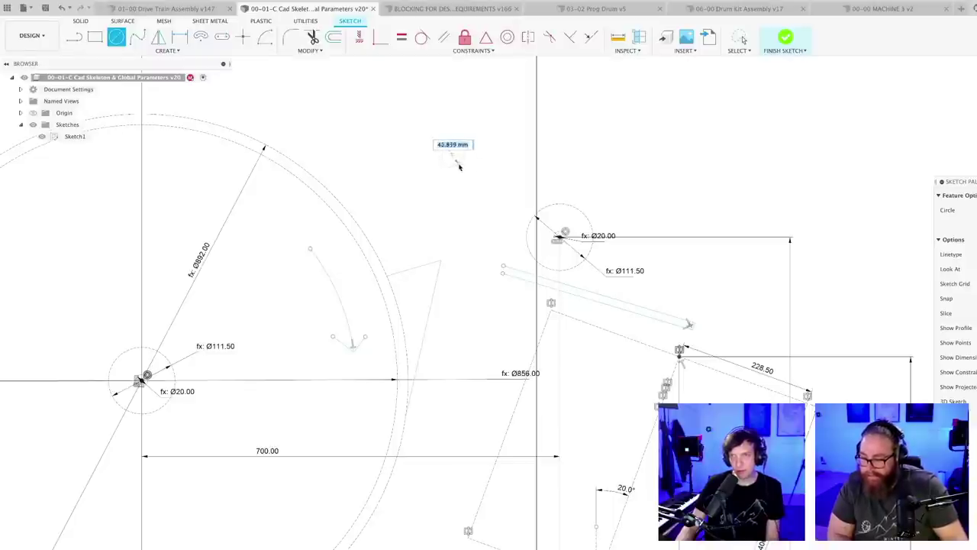
click(458, 162)
key(Escape)
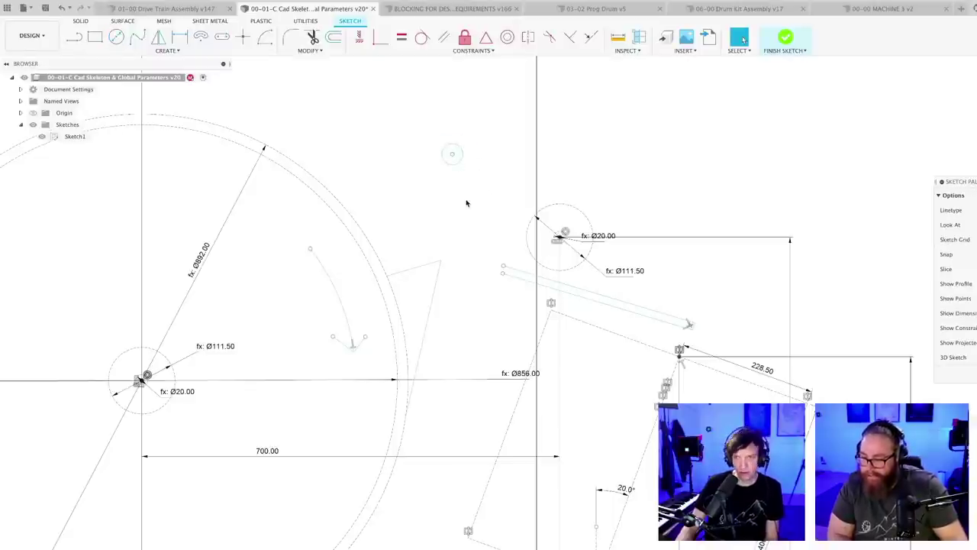
- Draw two lines from the linkage bend point up to the small circle's centre
key(l)
scroll(494, 262, up, 1)
scroll(498, 264, up, 1)
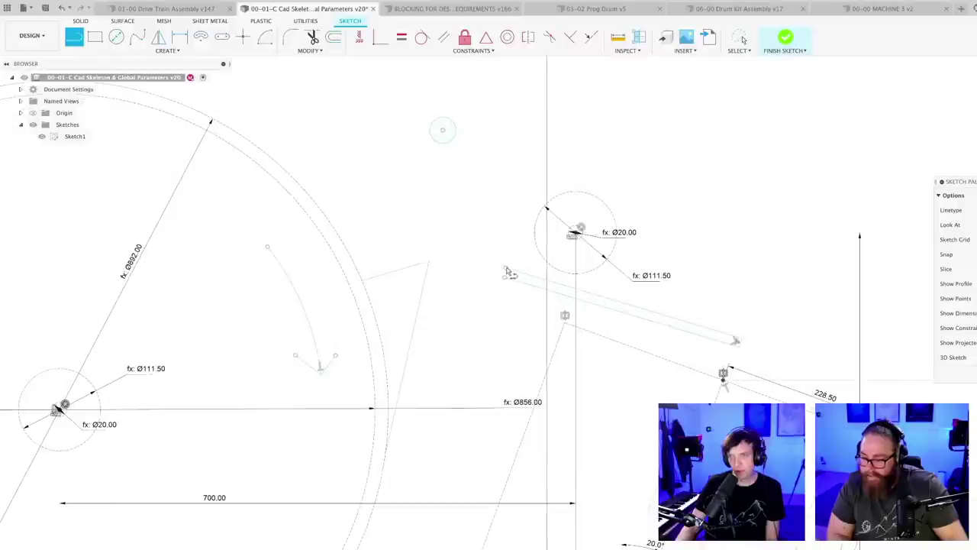
click(506, 275)
click(443, 129)
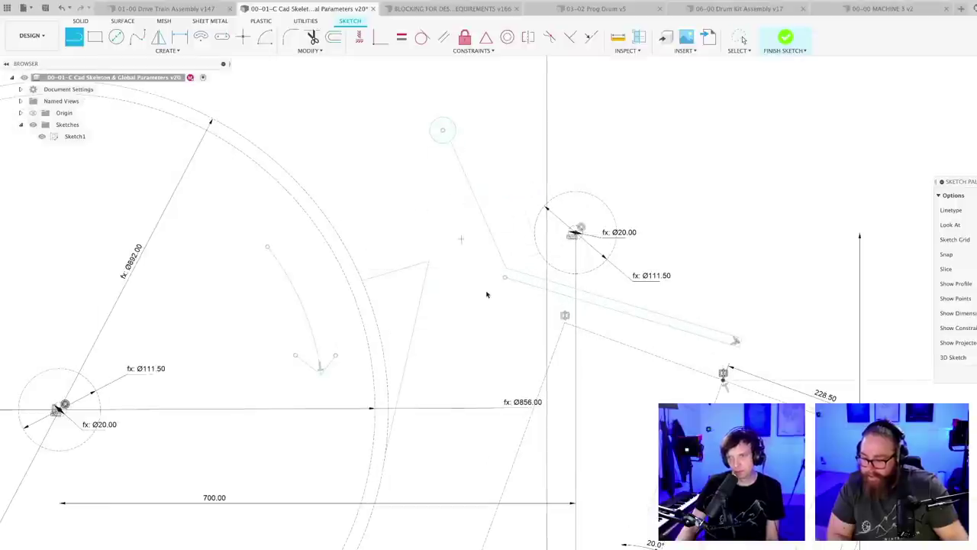
key(Escape)
key(l)
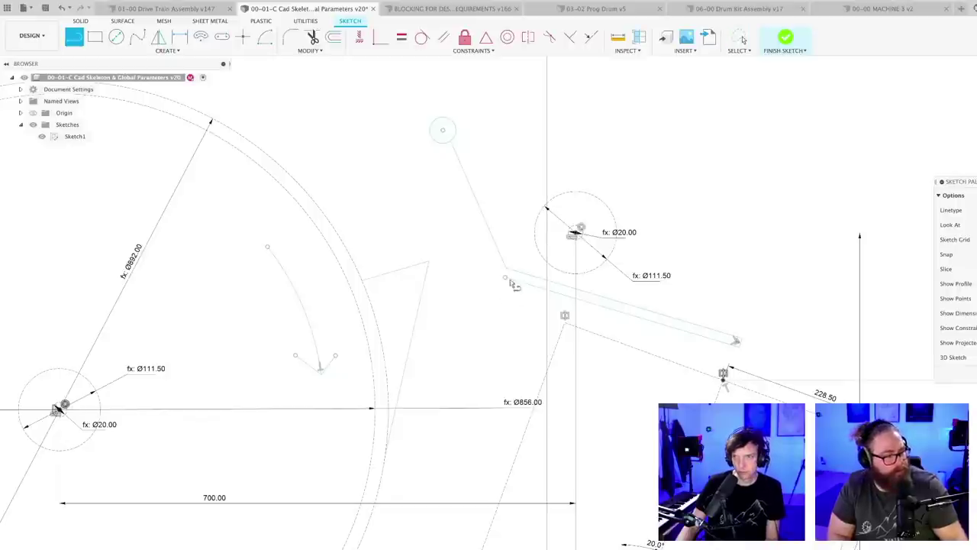
click(506, 277)
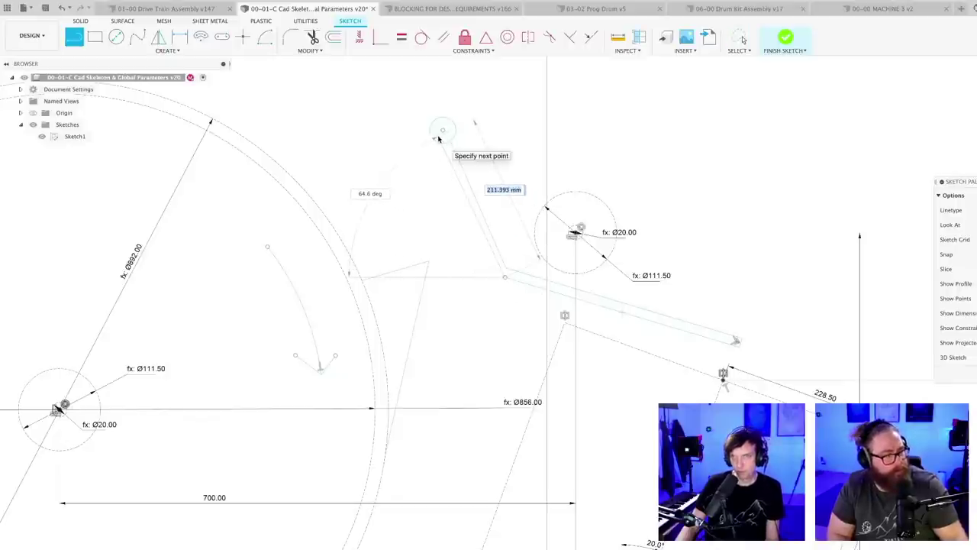
click(441, 135)
key(Escape)
- Add a circle centred on the lower end of the bent link
mouse_move(444, 276)
middle_down()
mouse_move(374, 299)
mouse_move(380, 310)
mouse_move(363, 286)
middle_up()
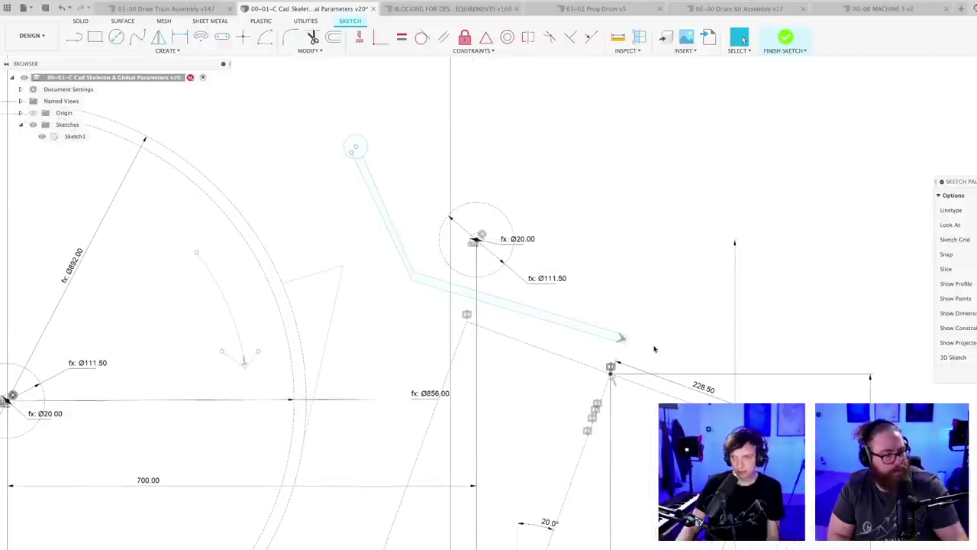
scroll(491, 284, up, 3)
key(c)
scroll(485, 279, up, 2)
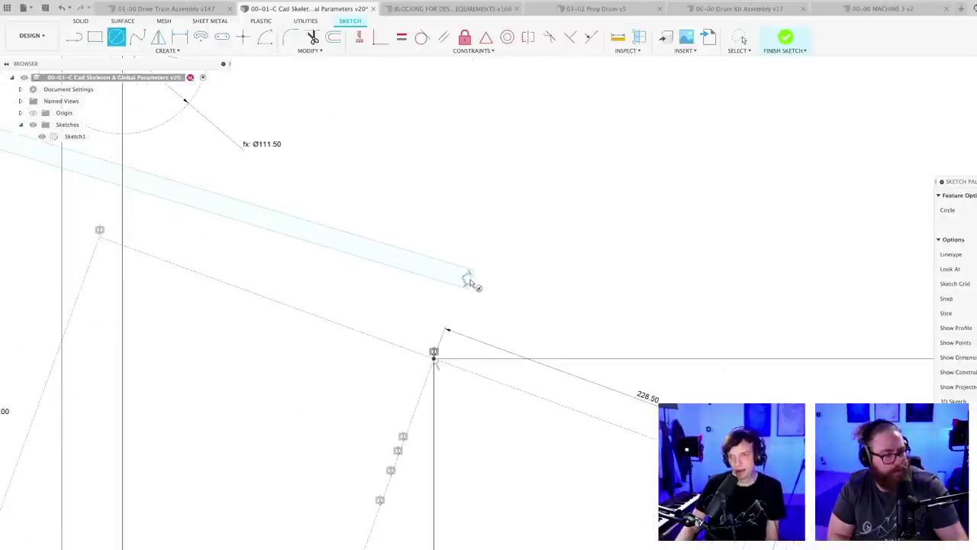
click(468, 279)
click(501, 298)
key(Escape)
scroll(553, 285, down, 3)
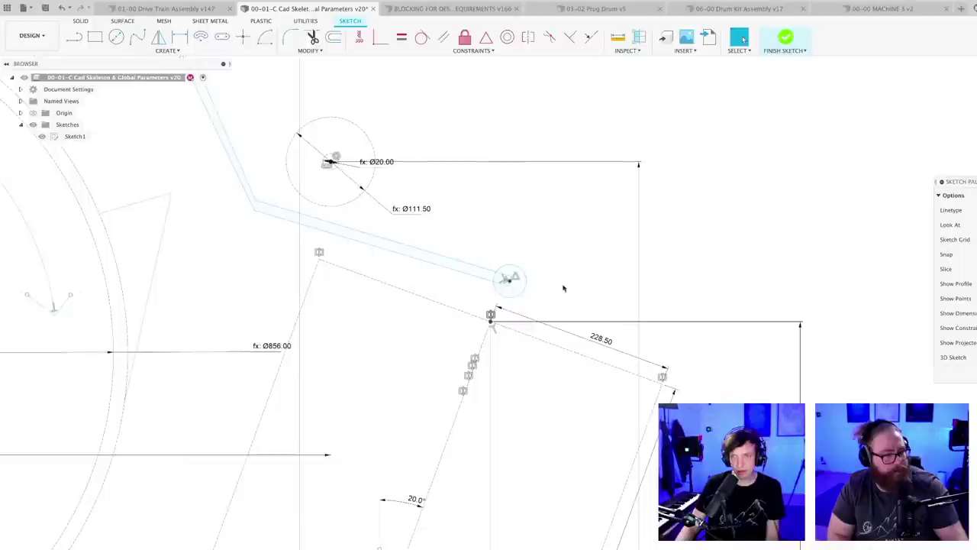
scroll(564, 288, down, 5)
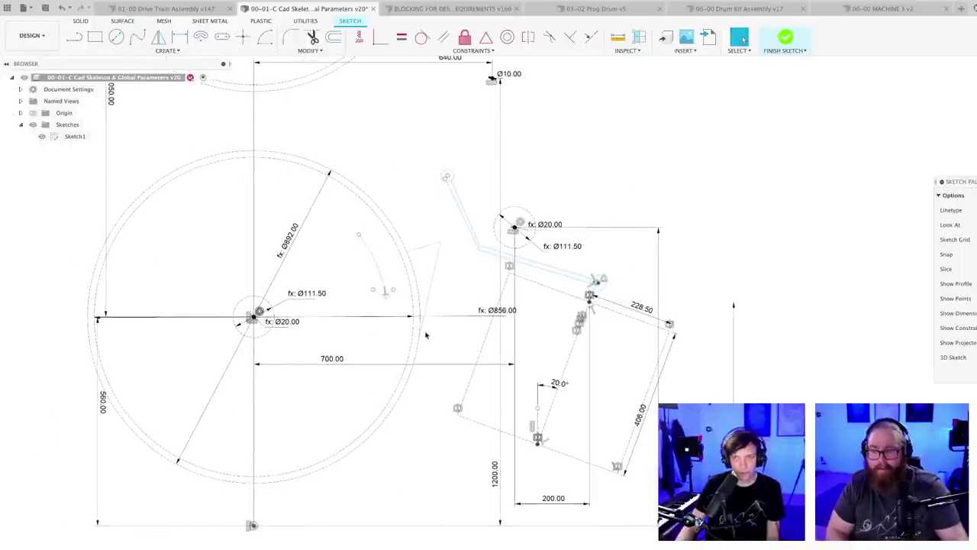
scroll(458, 286, up, 2)
scroll(458, 287, up, 2)
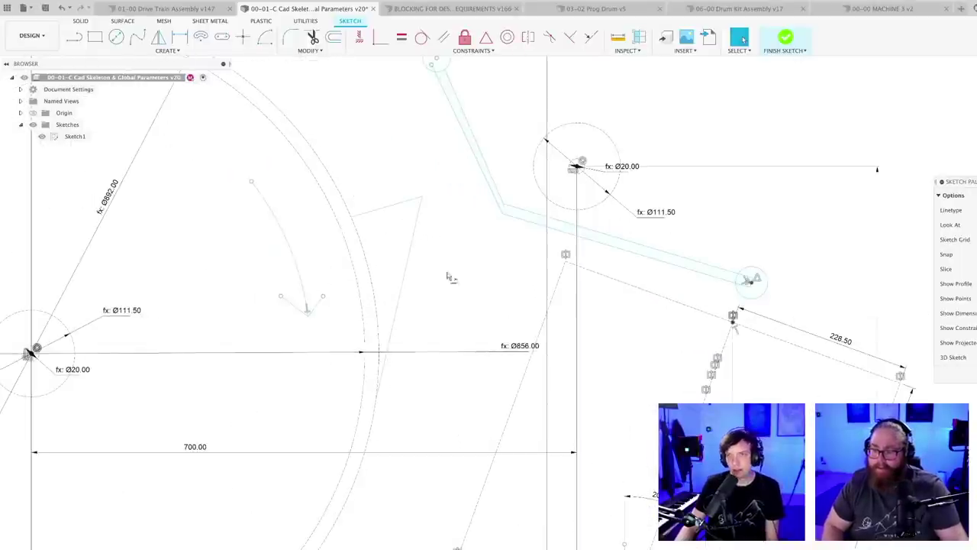
key(l)
scroll(450, 320, up, 2)
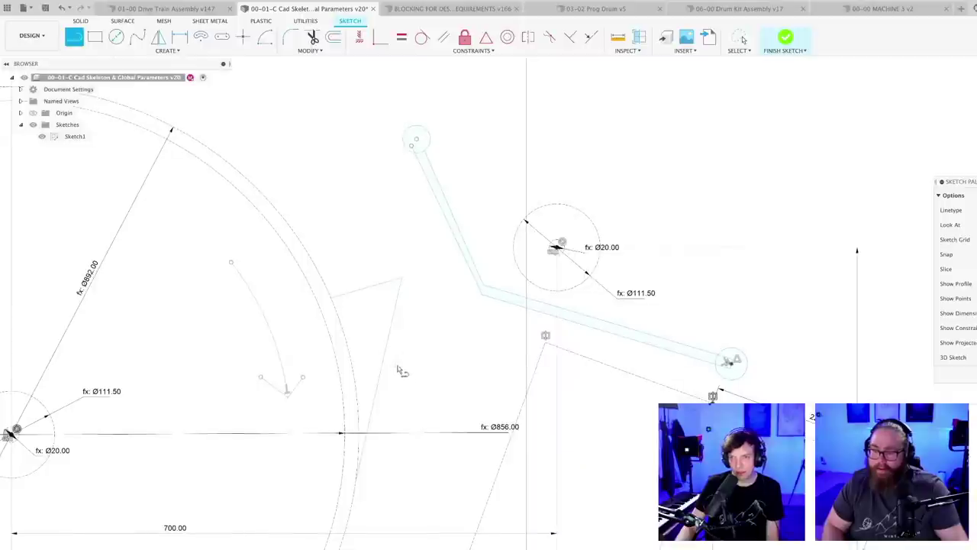
key(Escape)
scroll(416, 359, down, 2)
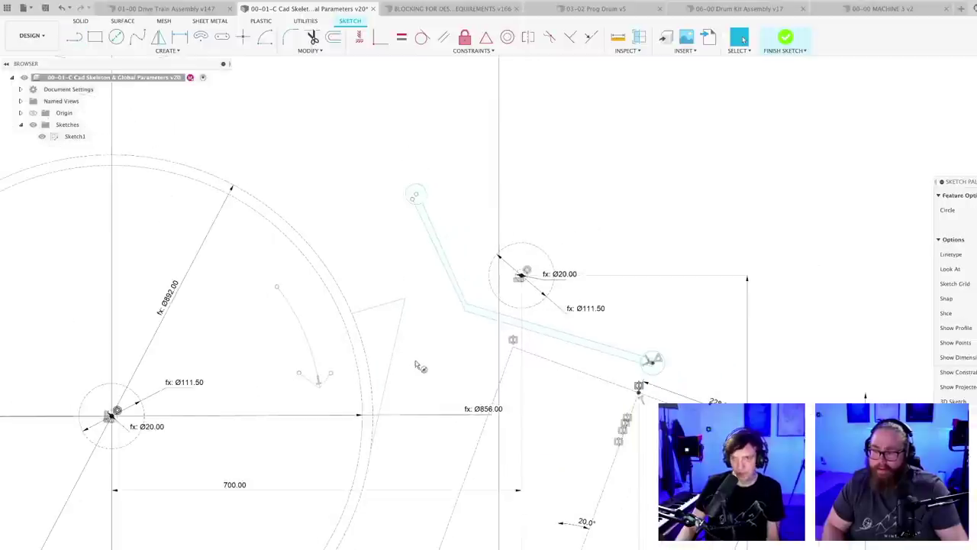
- Draw a small circle inside the drum and two lines from it up to the top pivot circle
click(406, 359)
click(424, 359)
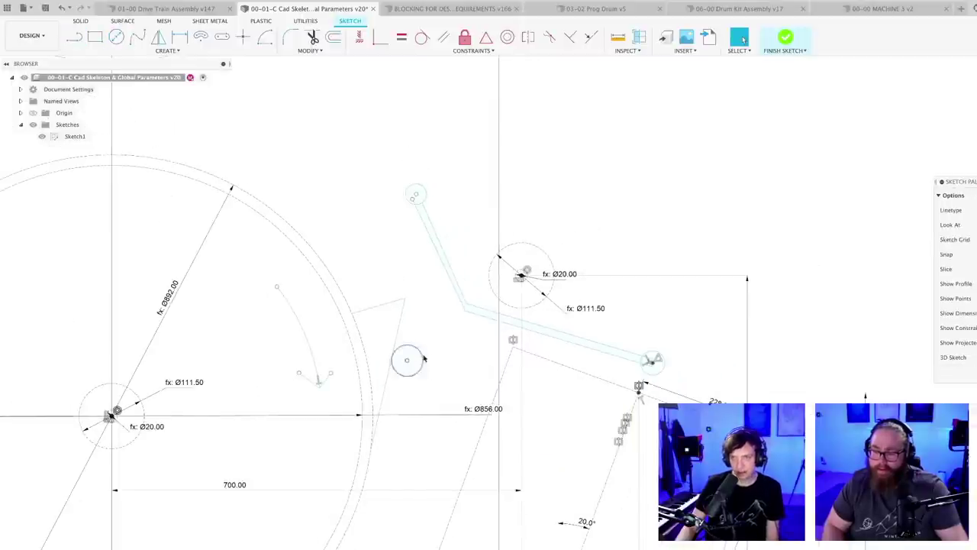
key(l)
scroll(429, 344, up, 2)
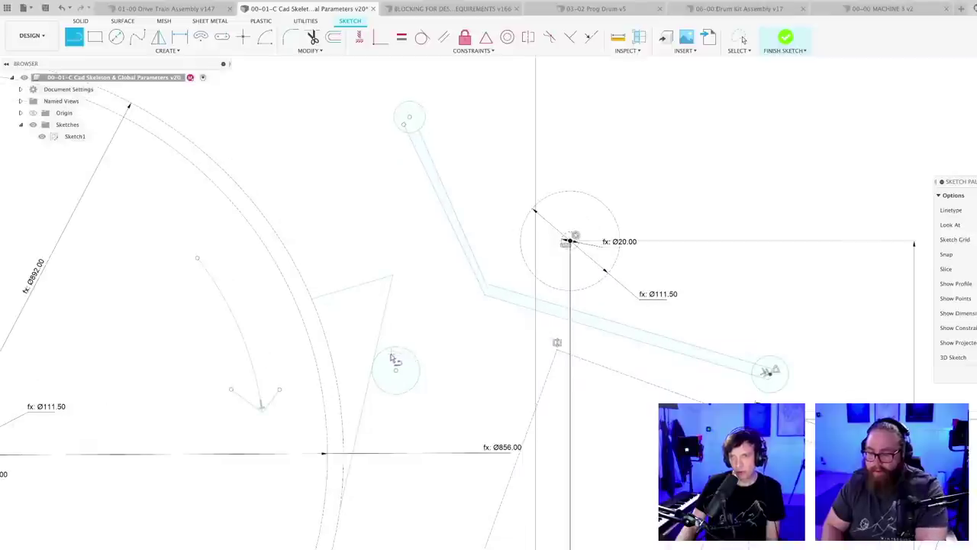
click(394, 358)
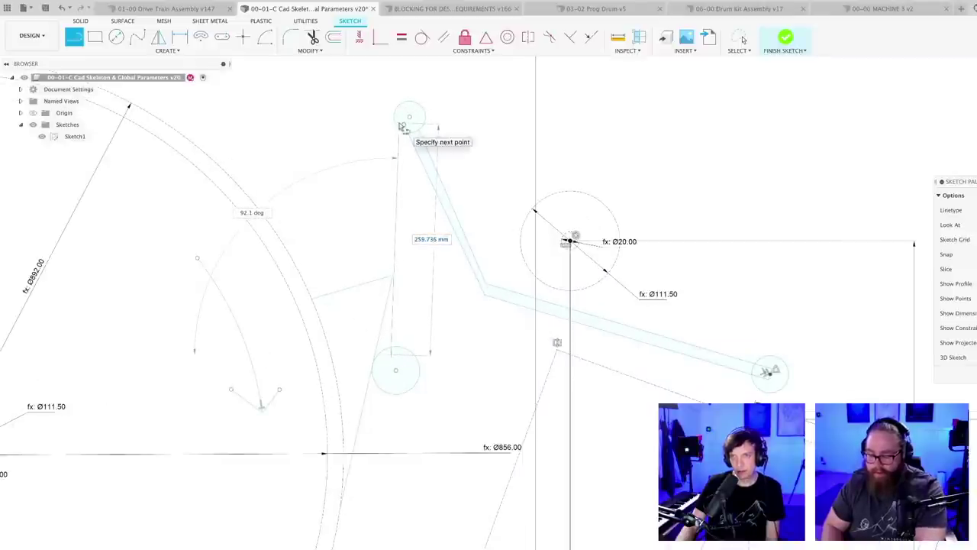
click(402, 126)
key(Escape)
key(l)
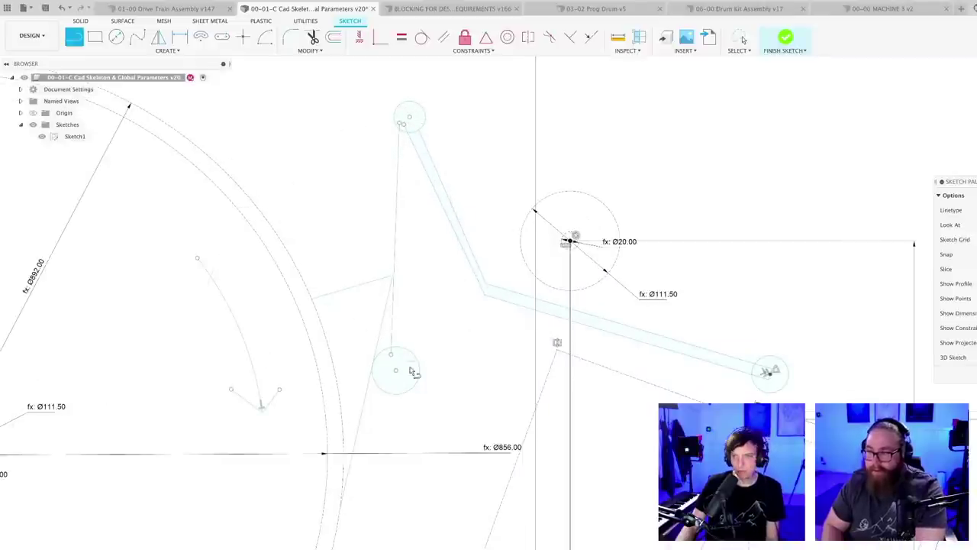
click(405, 356)
click(408, 118)
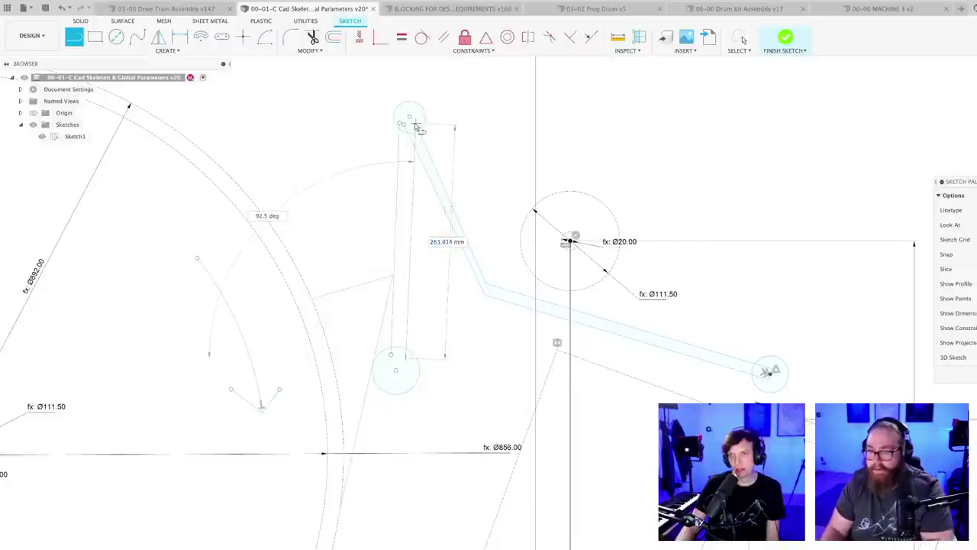
key(Escape)
scroll(427, 305, down, 3)
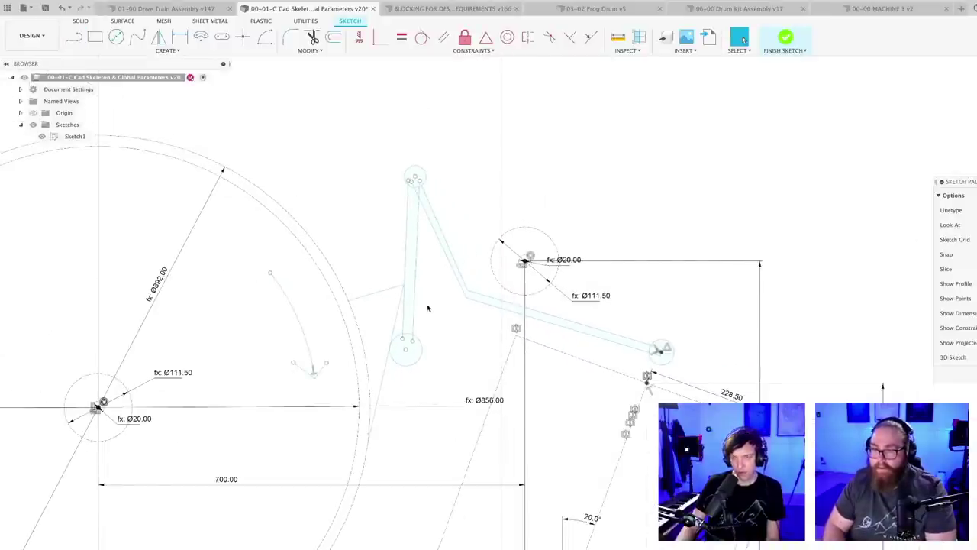
- Draw a larger circle concentric with the top pivot
key(c)
scroll(417, 178, up, 2)
click(409, 177)
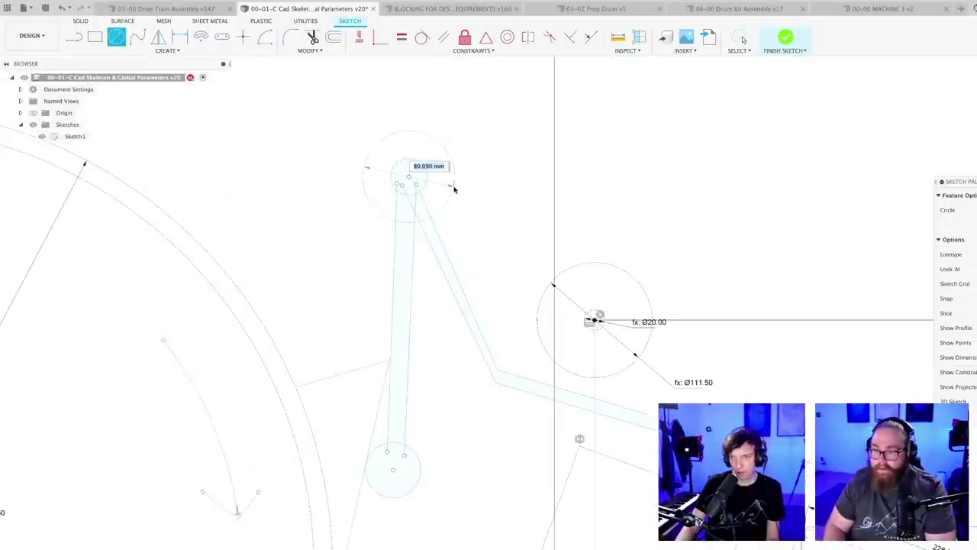
click(455, 187)
key(Escape)
scroll(463, 260, down, 3)
scroll(460, 398, down, 2)
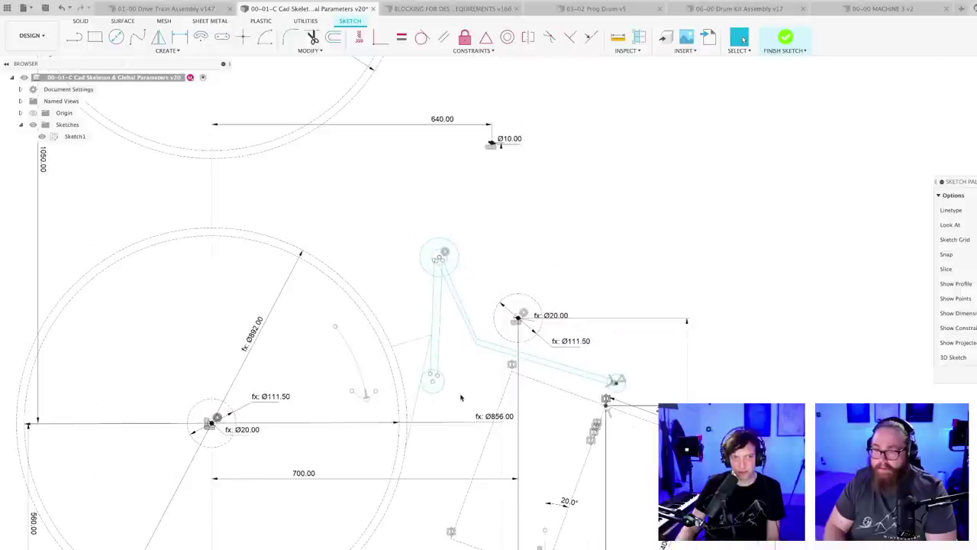
scroll(466, 389, down, 3)
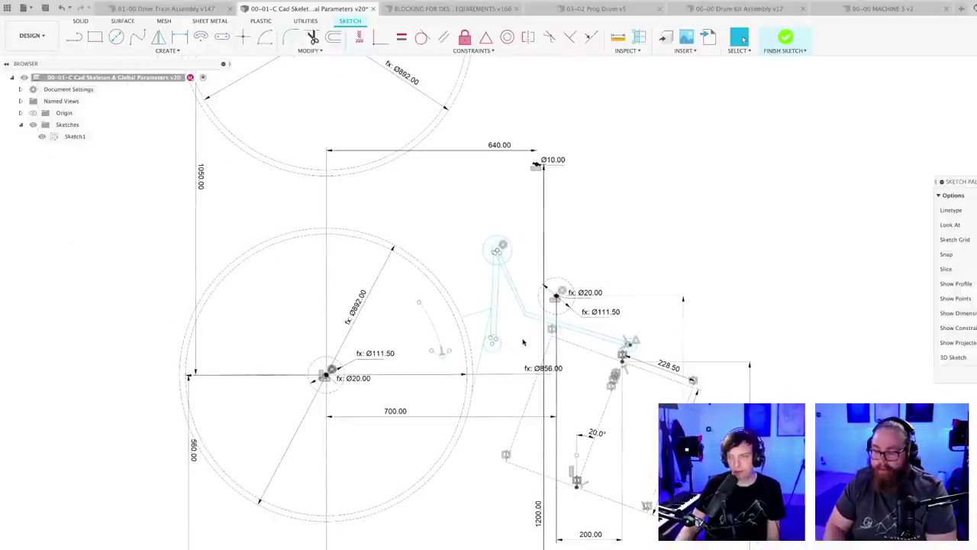
scroll(524, 342, up, 2)
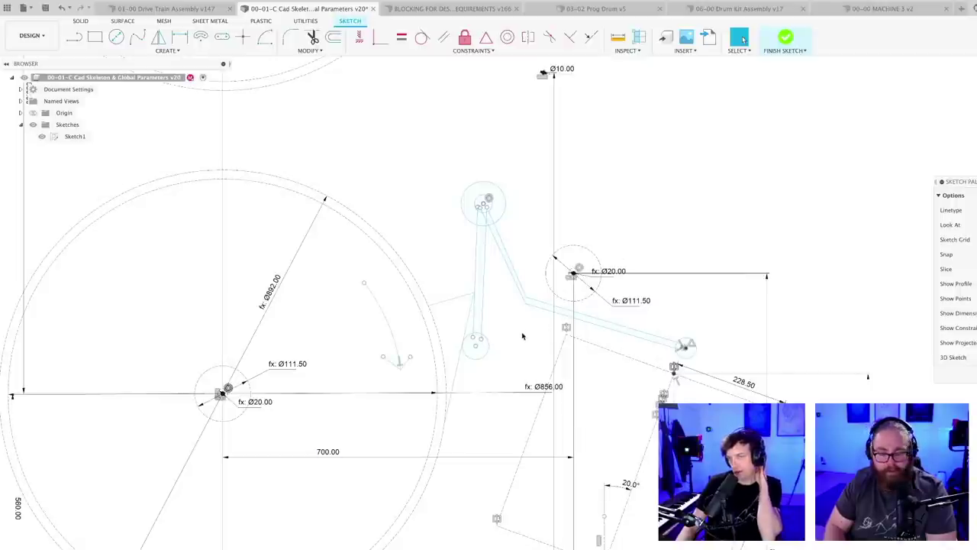
scroll(515, 337, down, 3)
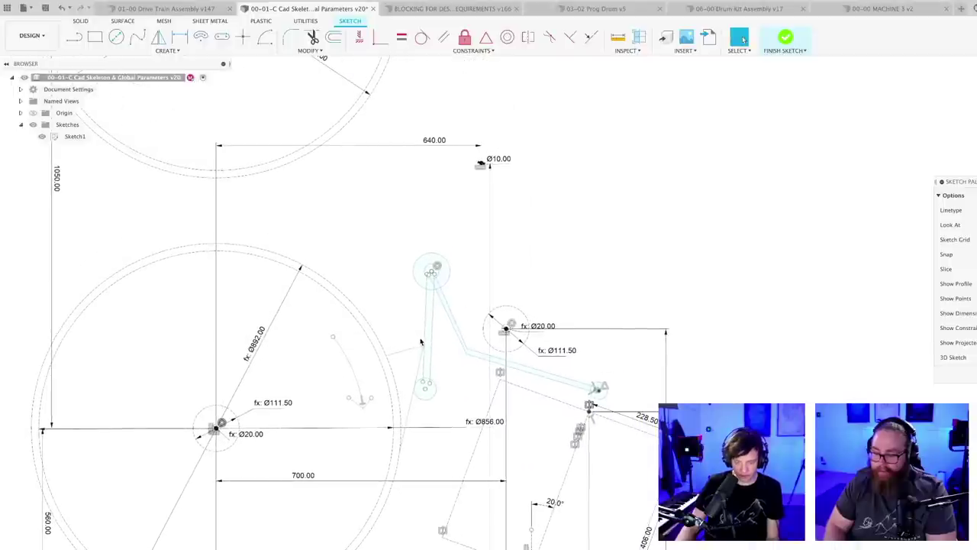
- Draw a small free circle above the linkage, left of the Ø10.00 point, and select it
key(c)
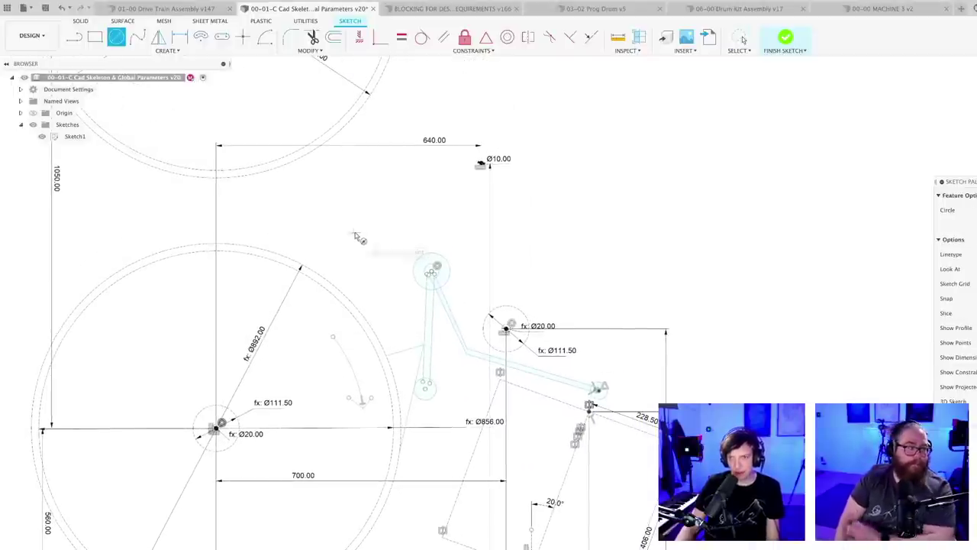
click(354, 232)
click(365, 243)
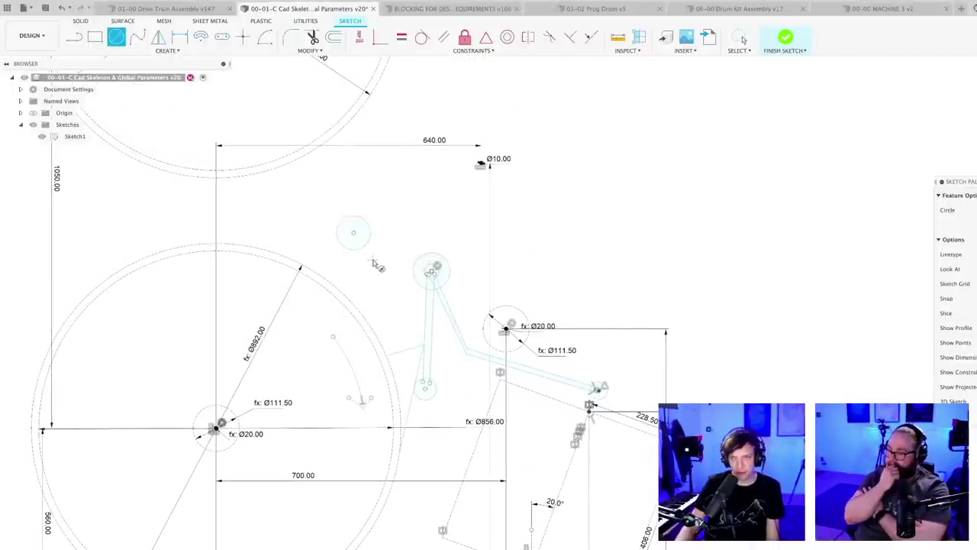
key(Escape)
scroll(369, 260, up, 2)
click(359, 240)
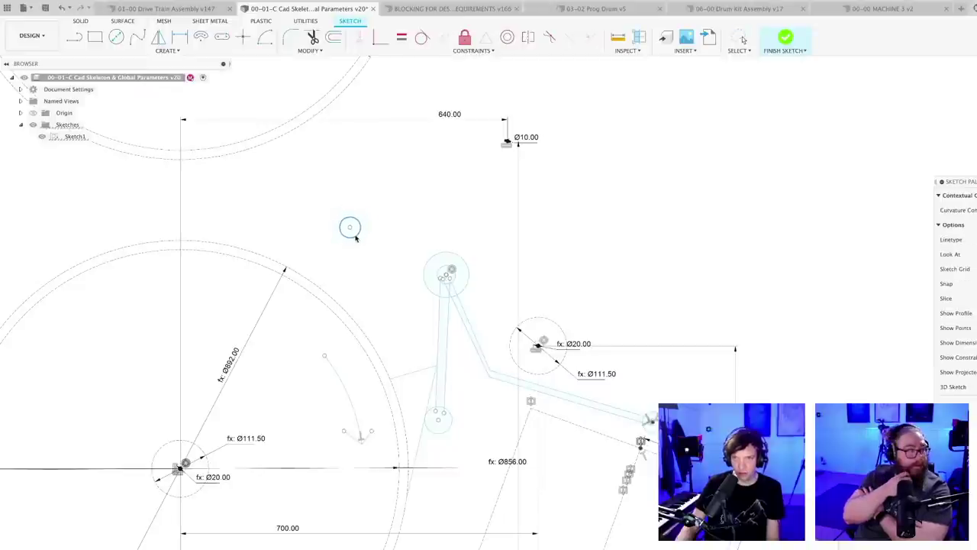
- Deselect the small circle, bring the linkage into view, and select the upper joint circle
click(410, 312)
middle_drag(410, 312, 388, 308)
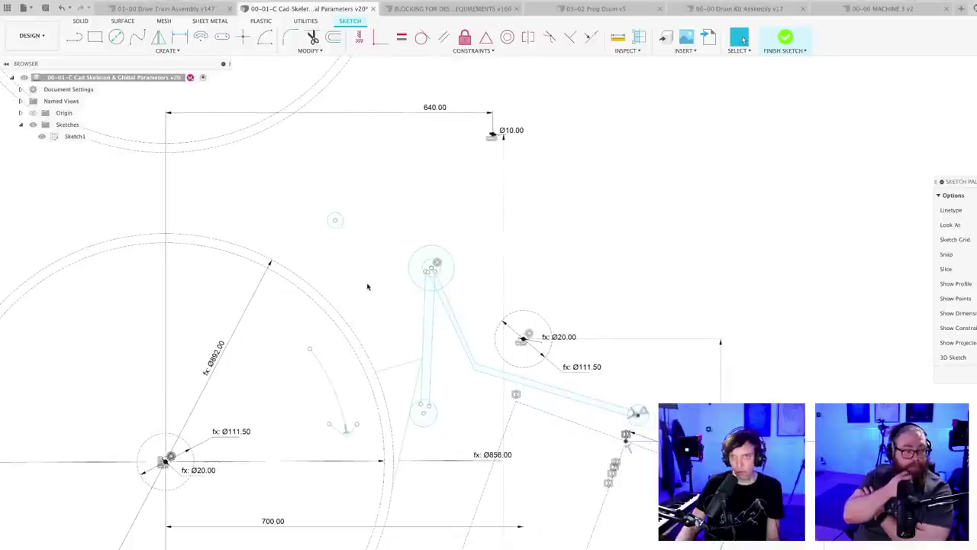
middle_drag(472, 329, 427, 308)
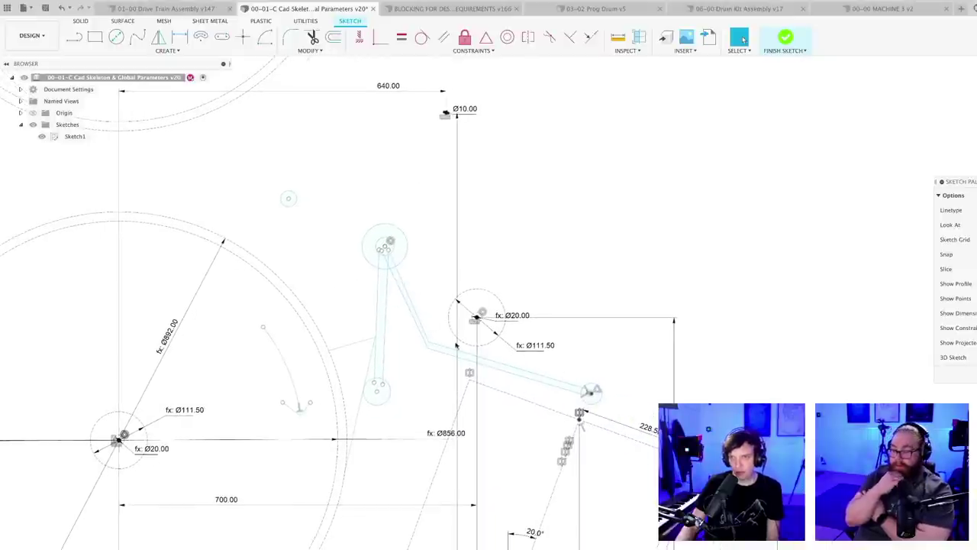
scroll(519, 382, up, 2)
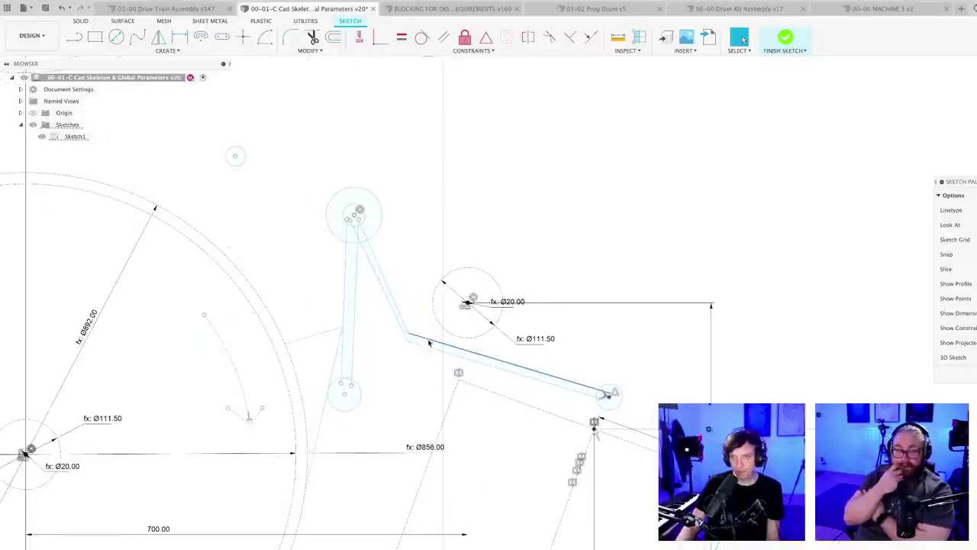
shift+click(381, 232)
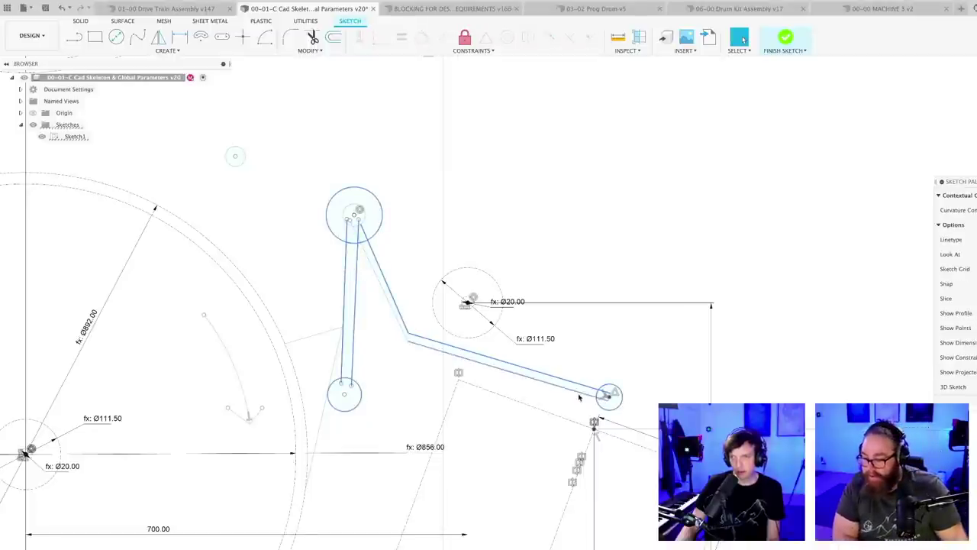
scroll(588, 398, up, 10)
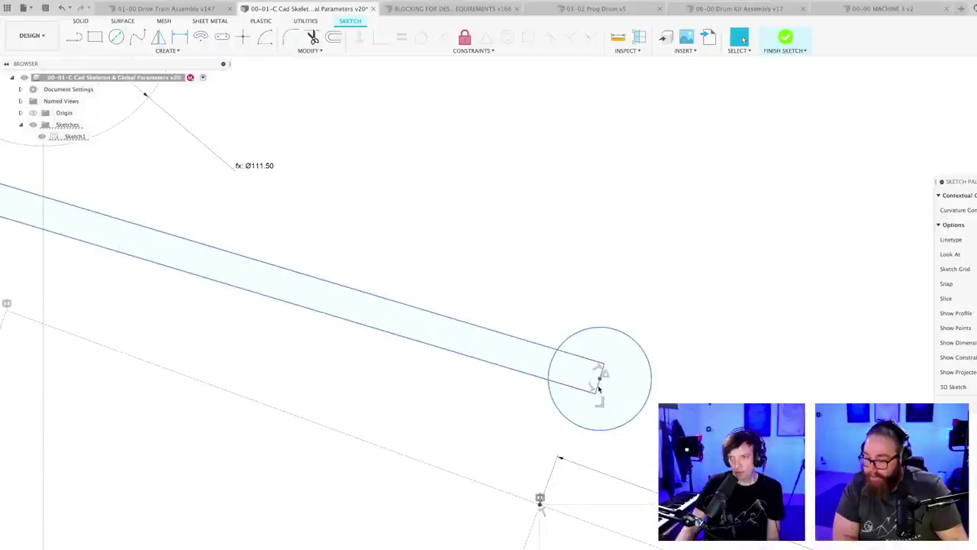
scroll(654, 404, down, 8)
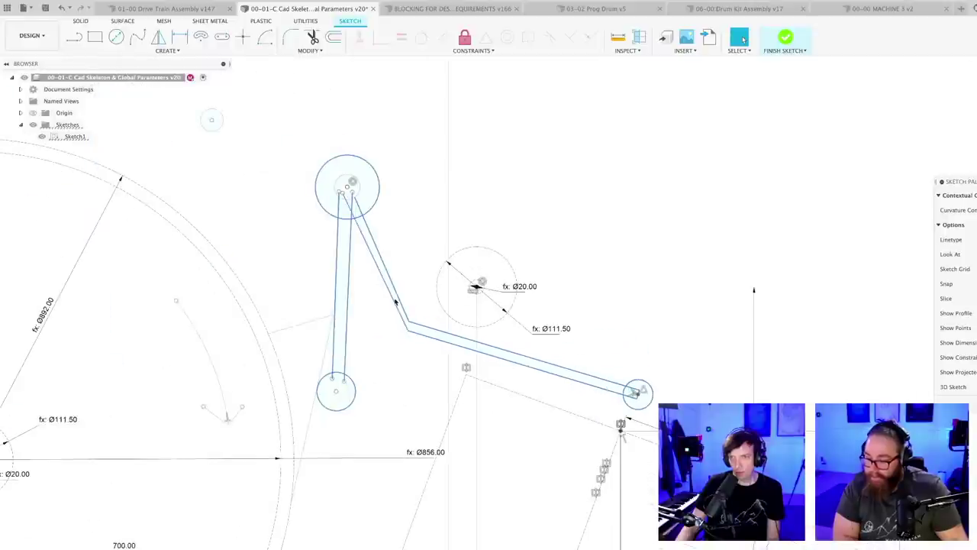
right_click(421, 336)
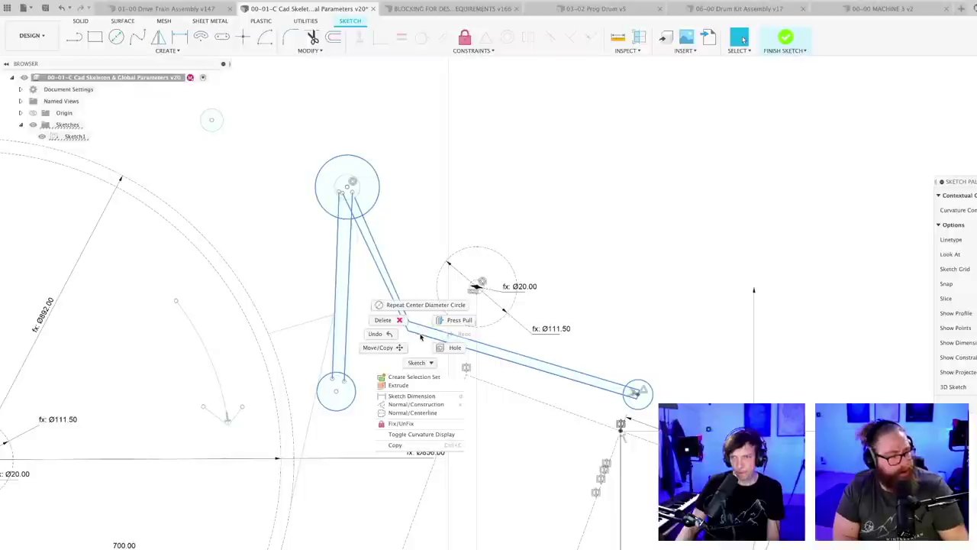
click(393, 351)
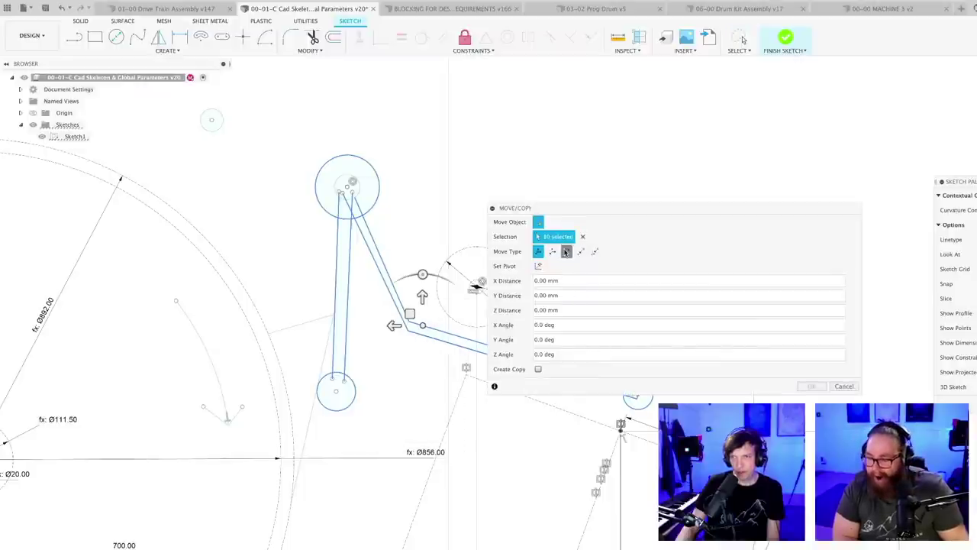
click(566, 251)
click(212, 120)
scroll(270, 233, down, 6)
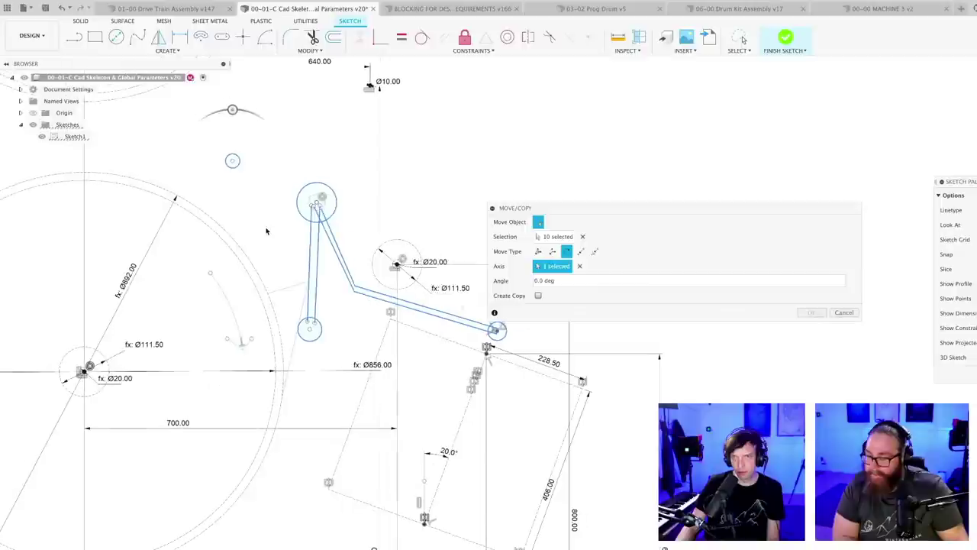
scroll(214, 238, up, 3)
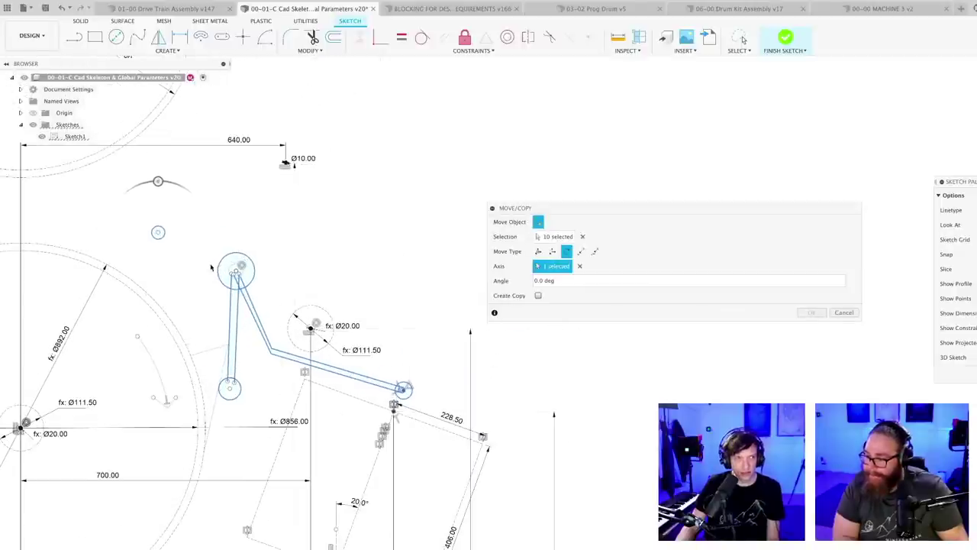
drag(146, 200, 135, 201)
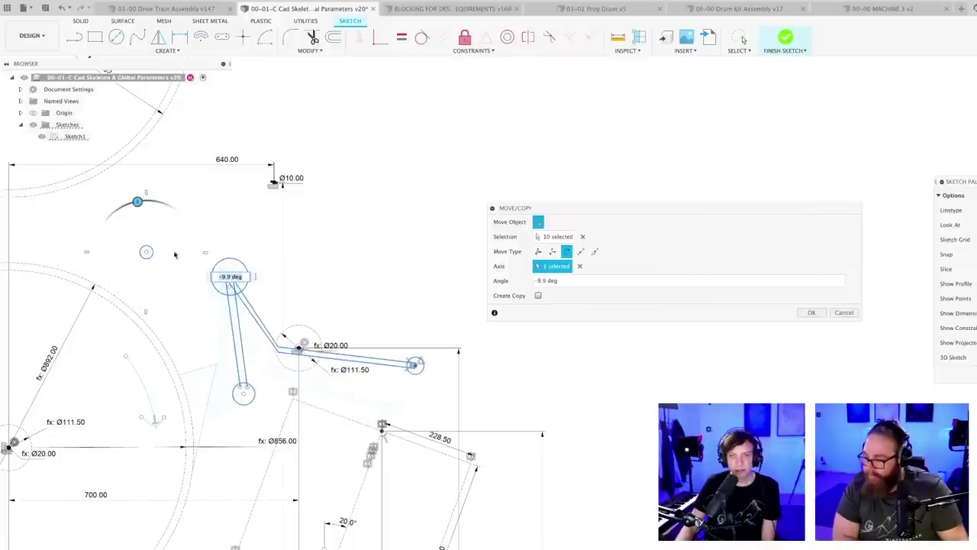
scroll(214, 425, up, 5)
middle_drag(268, 318, 258, 330)
scroll(258, 331, down, 6)
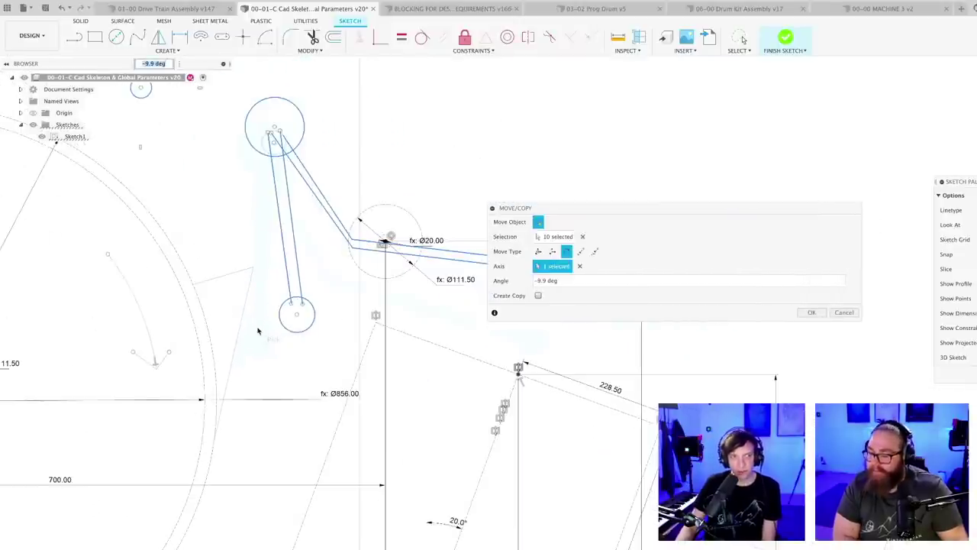
mouse_move(257, 277)
middle_down()
mouse_move(244, 342)
mouse_move(263, 352)
middle_up()
scroll(243, 341, down, 1)
scroll(262, 352, up, 2)
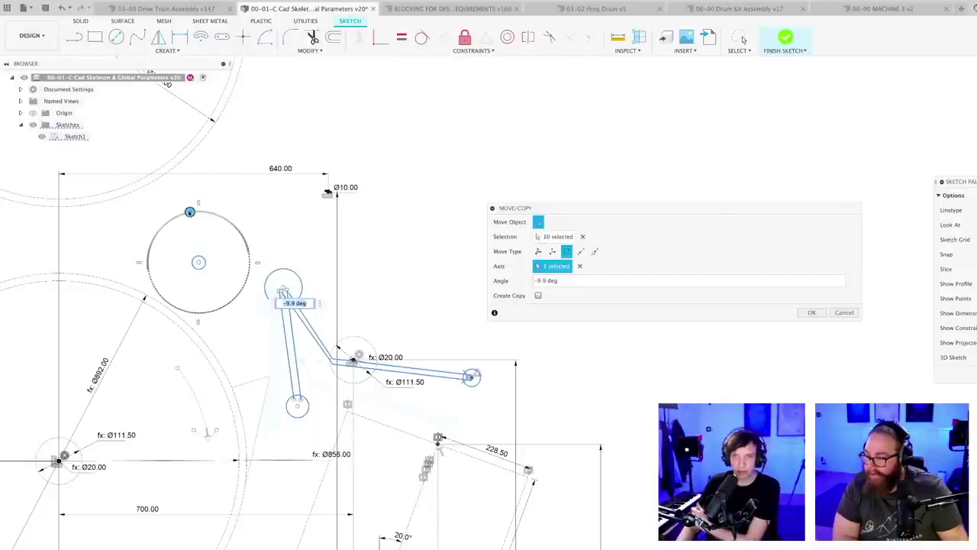
drag(190, 212, 184, 213)
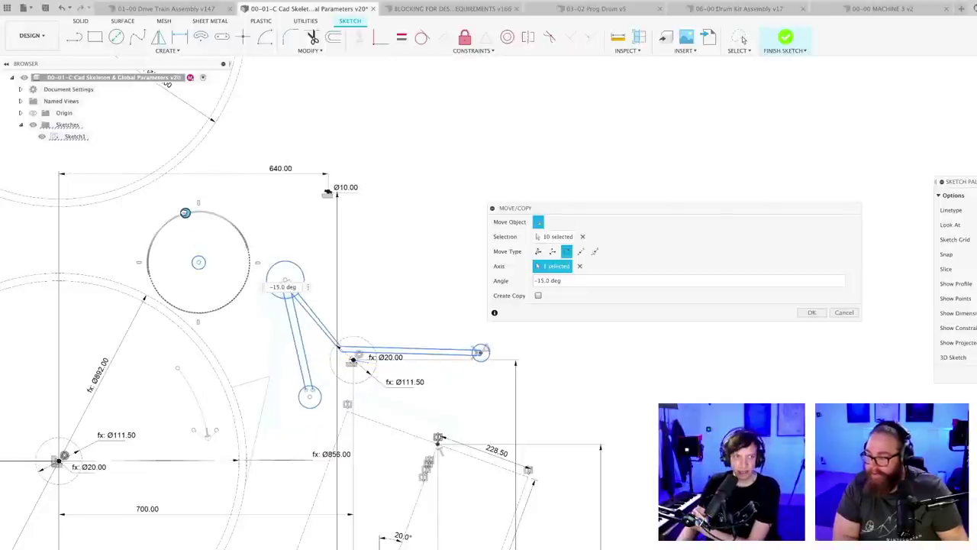
scroll(340, 364, up, 8)
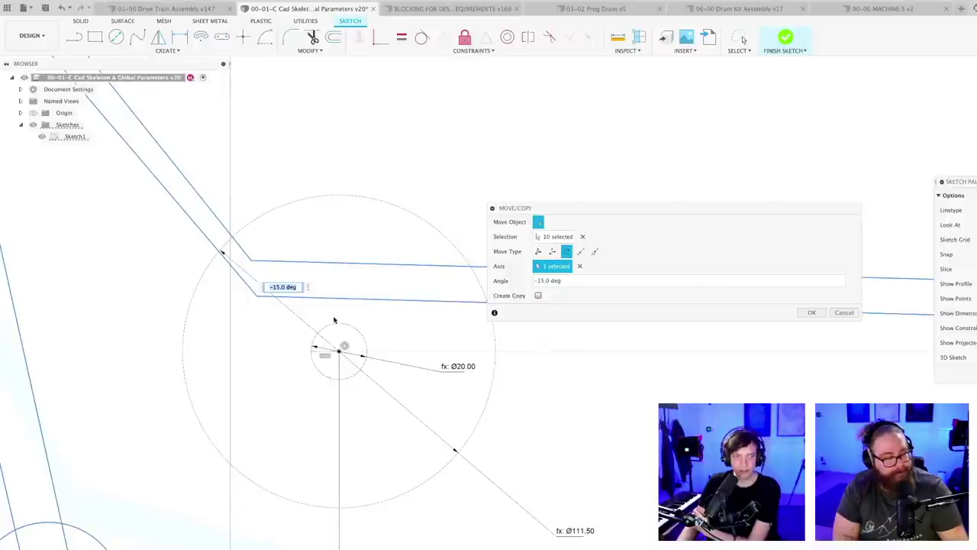
scroll(334, 320, down, 8)
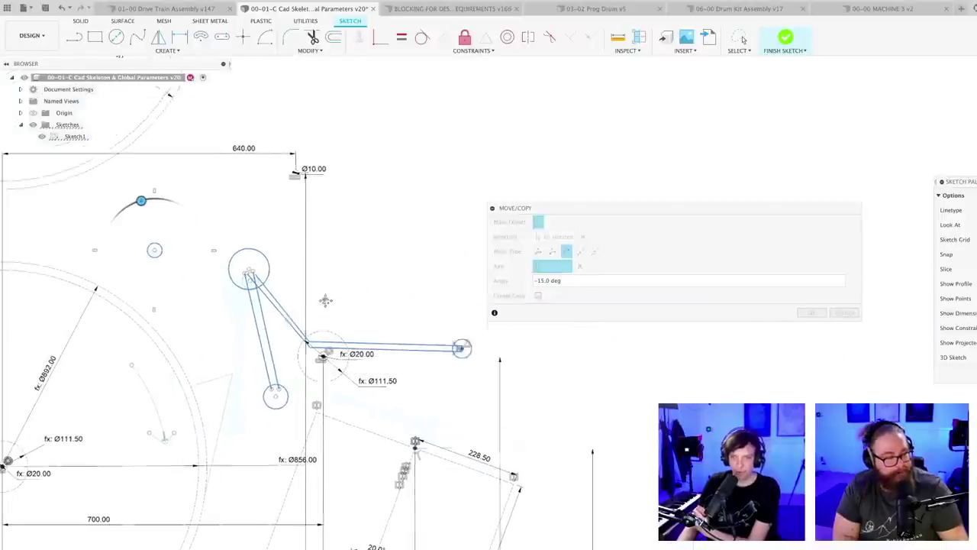
middle_drag(325, 300, 314, 319)
middle_drag(221, 339, 239, 318)
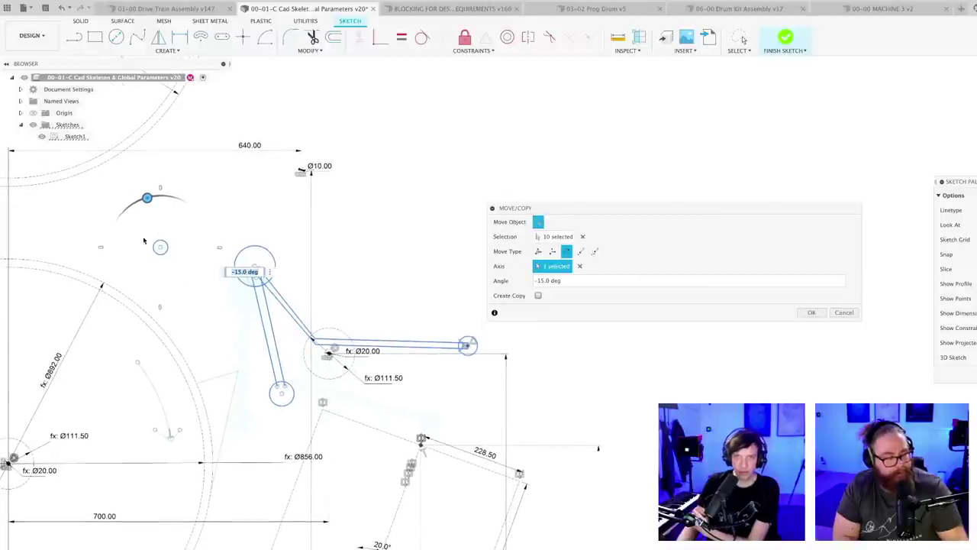
scroll(283, 362, up, 2)
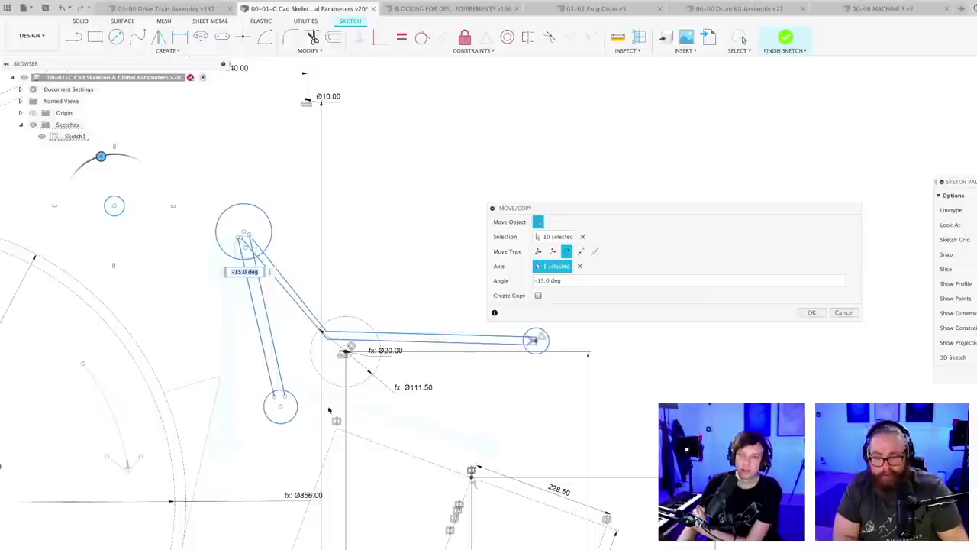
middle_drag(308, 372, 334, 378)
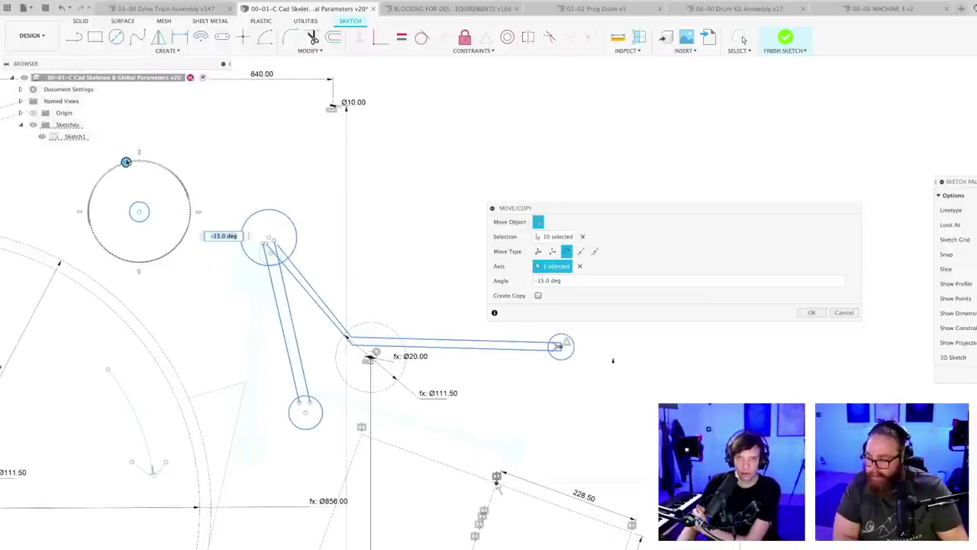
drag(125, 161, 139, 162)
scroll(366, 277, down, 3)
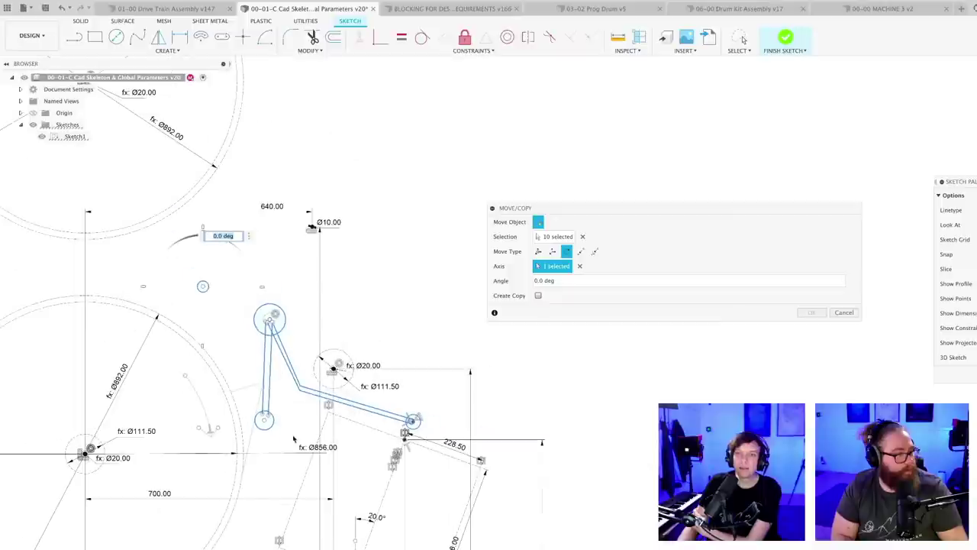
scroll(319, 386, up, 4)
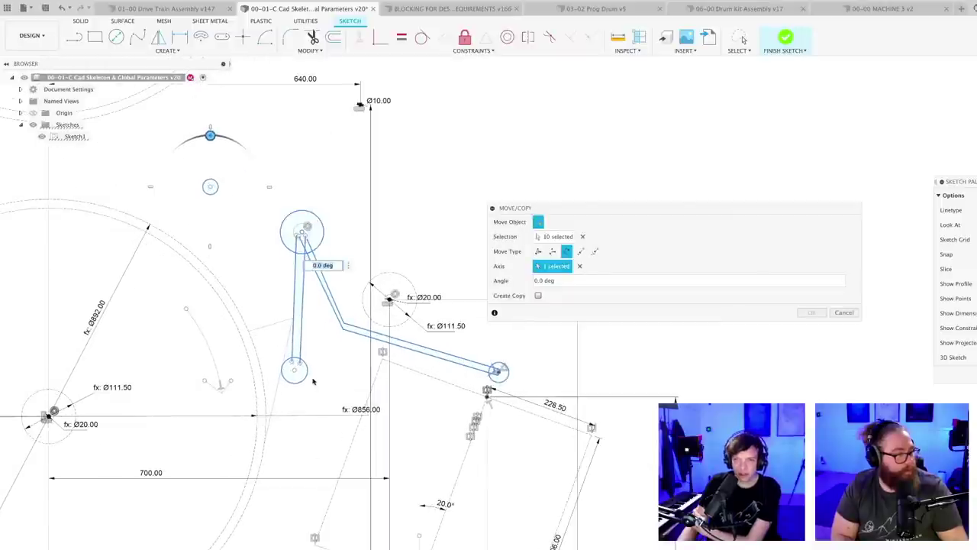
scroll(313, 377, down, 2)
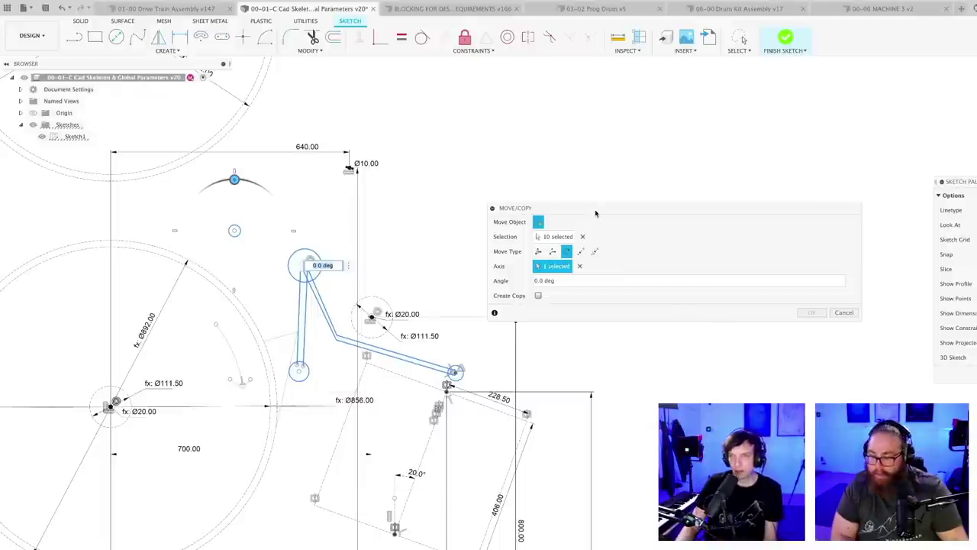
drag(593, 209, 616, 166)
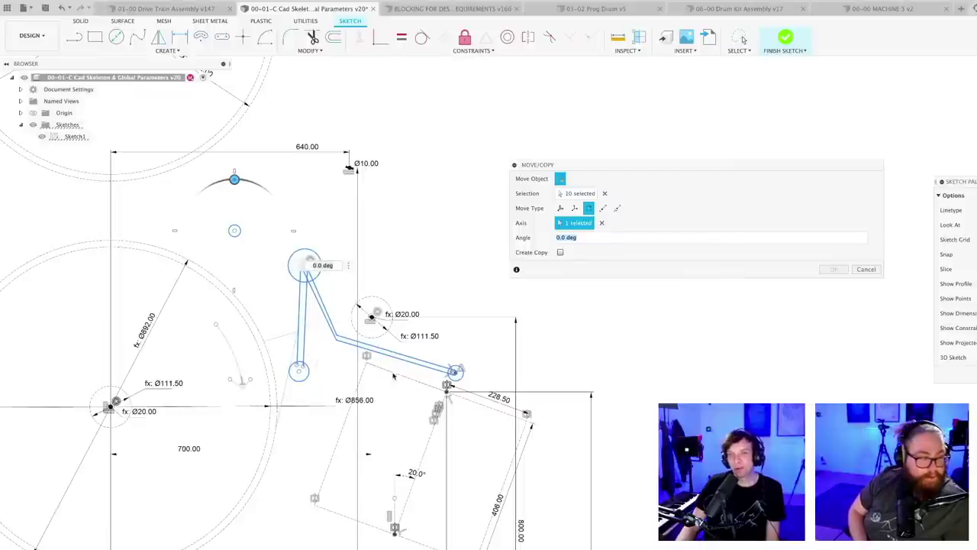
key(Escape)
scroll(393, 376, up, 2)
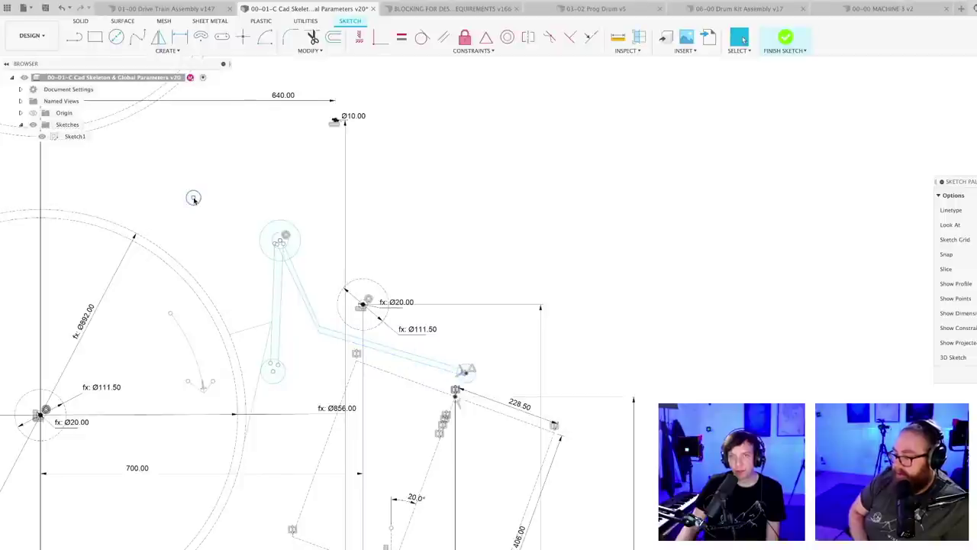
- Drag the small circle toward the Ø10.00 point and place a sketch point there
drag(193, 198, 302, 188)
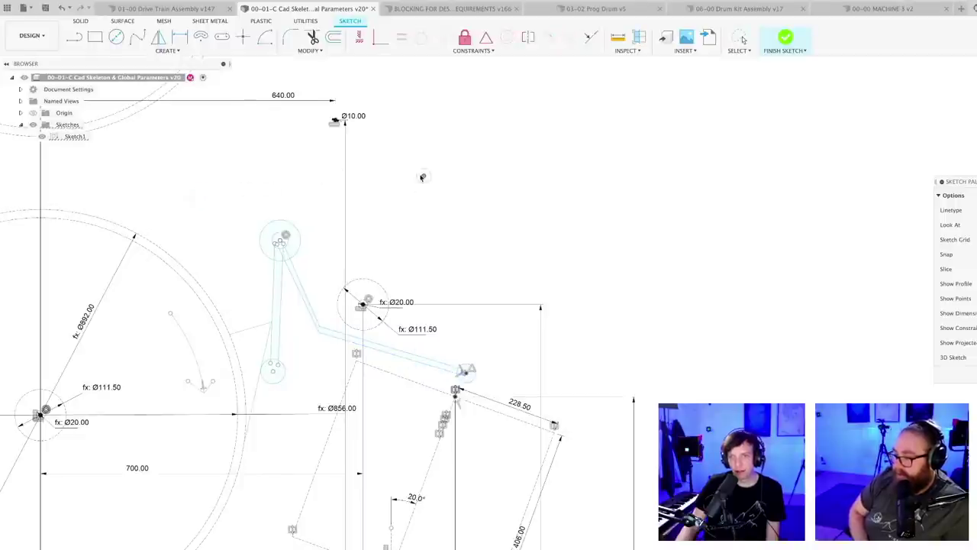
click(374, 158)
key(Escape)
- Select the lower joint circle, the small circle and the long link line
middle_drag(382, 238, 385, 282)
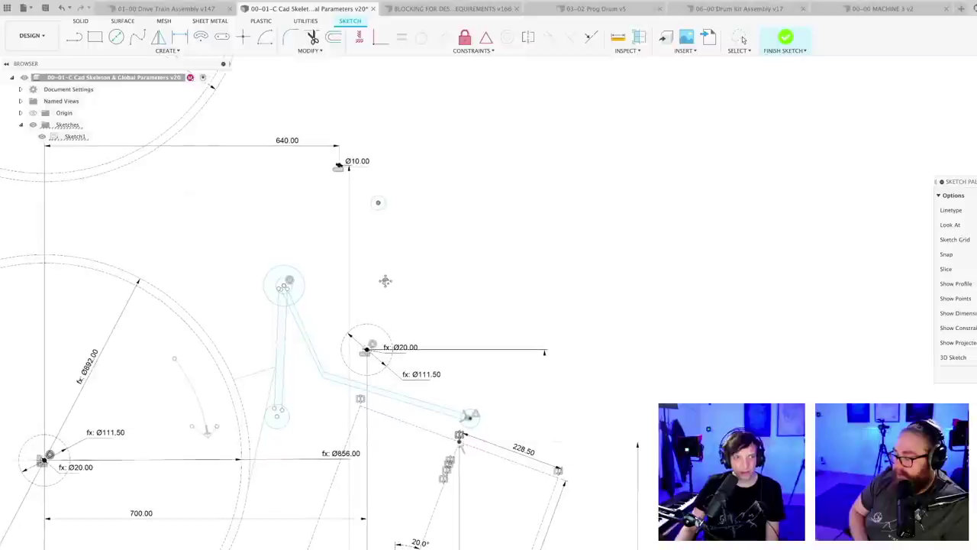
scroll(294, 426, up, 2)
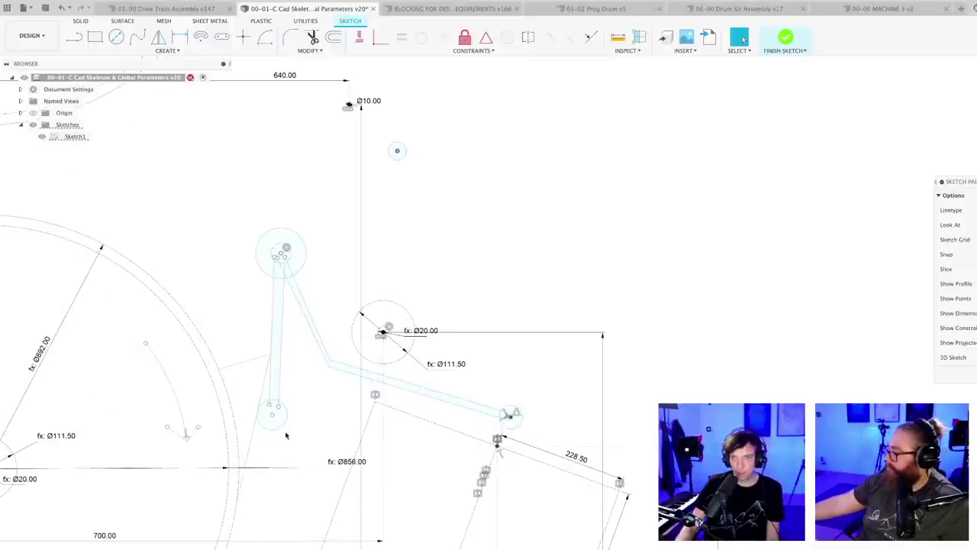
click(283, 425)
shift+click(420, 393)
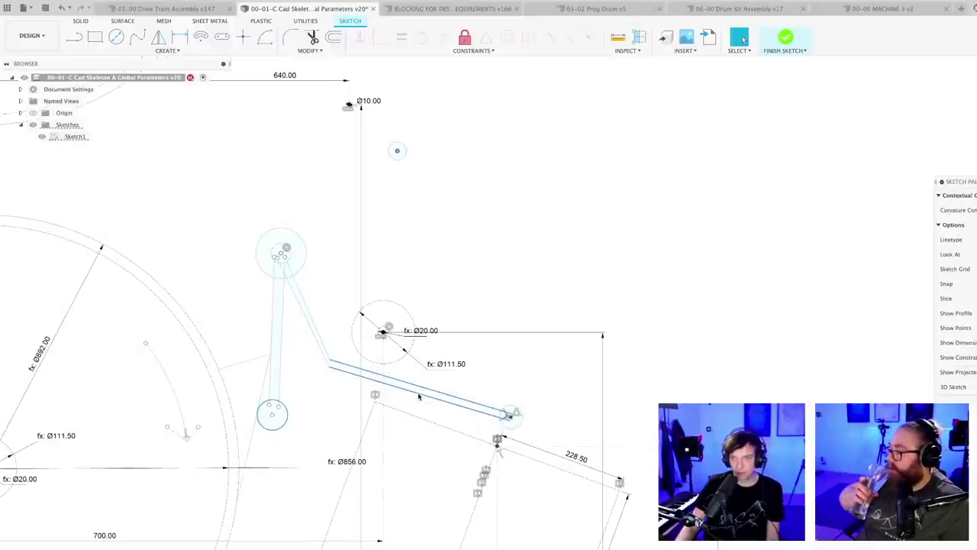
right_click(428, 397)
click(384, 408)
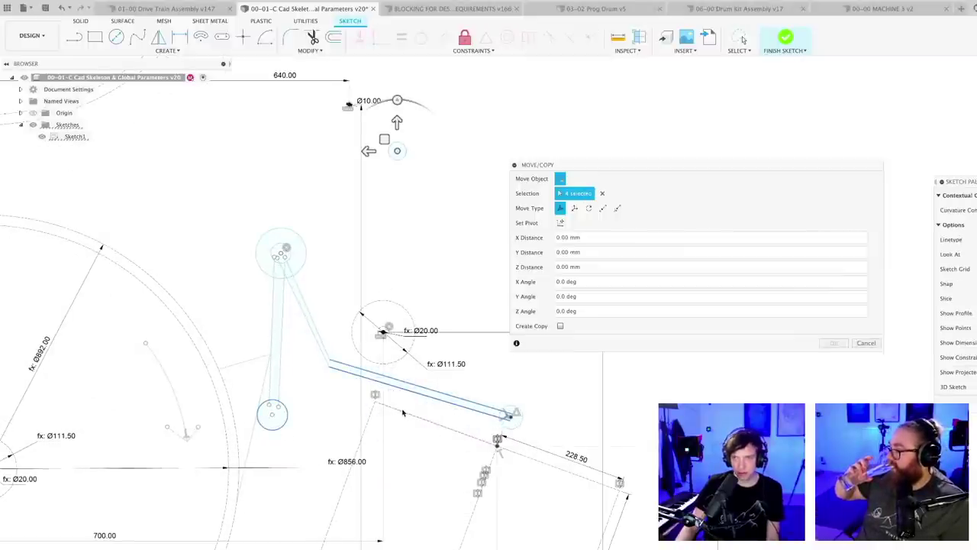
mouse_move(397, 100)
mouse_down()
mouse_move(378, 100)
mouse_move(397, 98)
mouse_up()
scroll(439, 236, down, 2)
scroll(439, 237, down, 4)
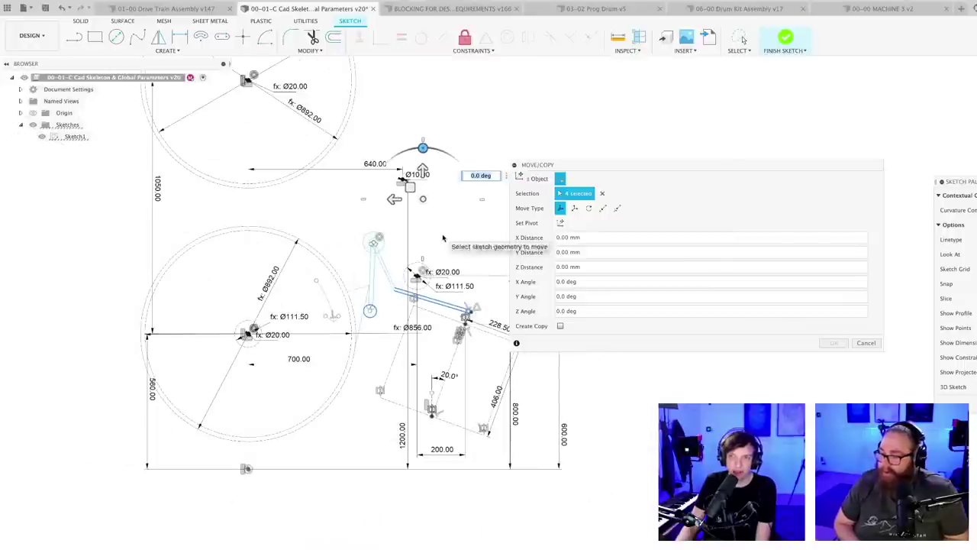
scroll(387, 239, up, 1)
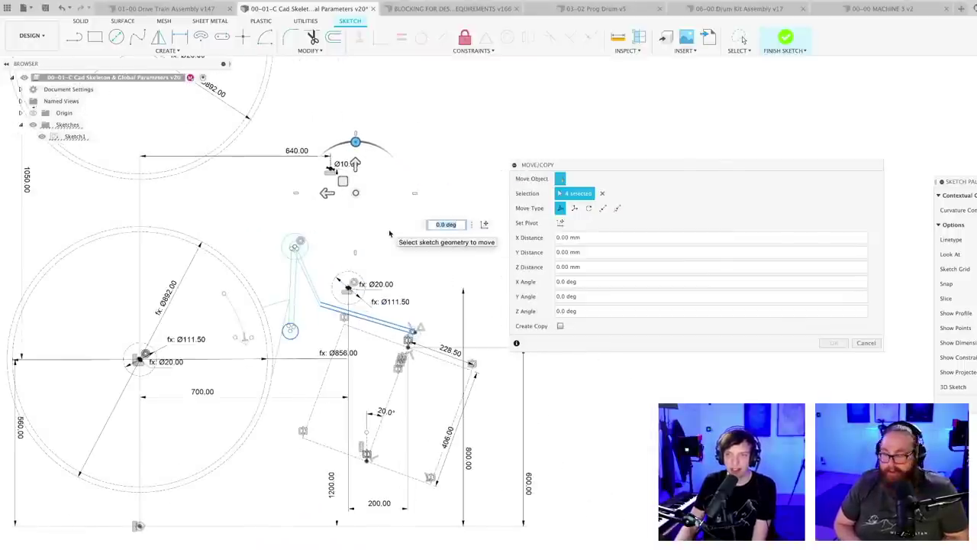
scroll(390, 235, down, 2)
mouse_move(389, 234)
middle_down()
mouse_move(328, 252)
mouse_move(340, 263)
middle_up()
scroll(315, 258, up, 1)
scroll(341, 263, up, 2)
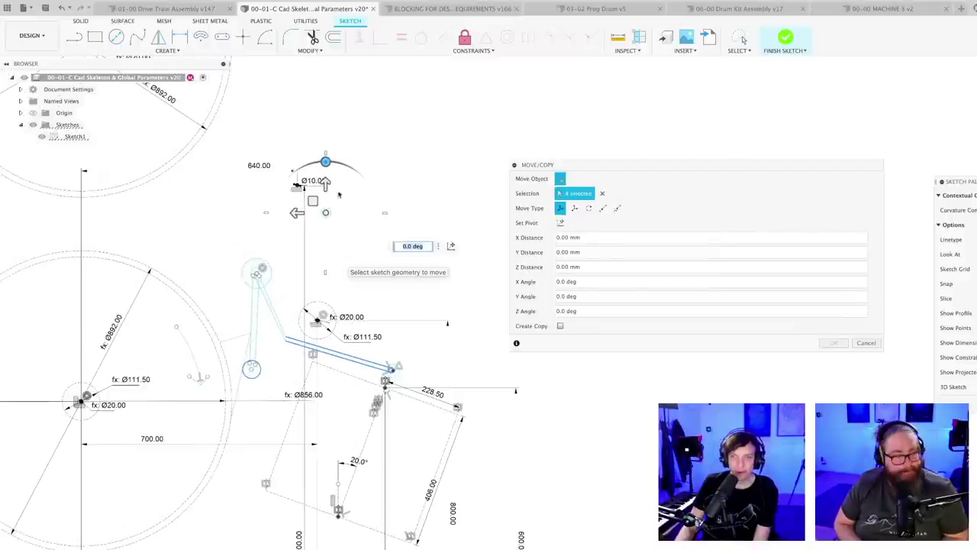
mouse_move(326, 162)
mouse_down()
mouse_move(316, 163)
mouse_move(326, 161)
mouse_up()
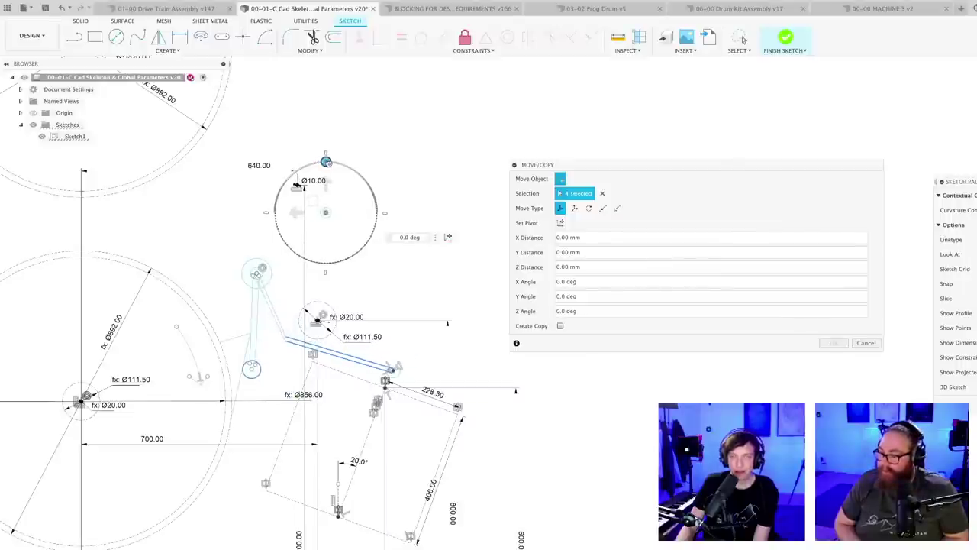
drag(326, 162, 315, 163)
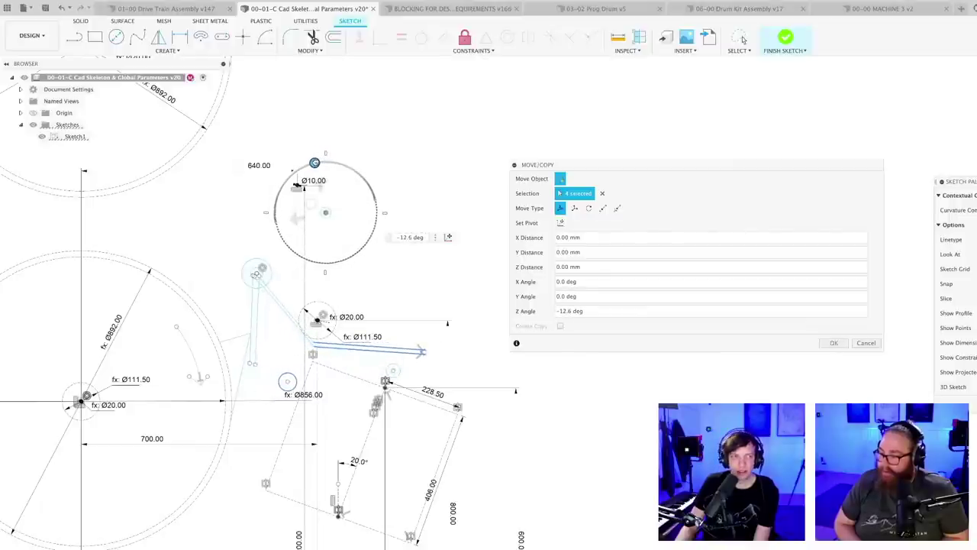
scroll(340, 345, up, 3)
scroll(321, 334, up, 6)
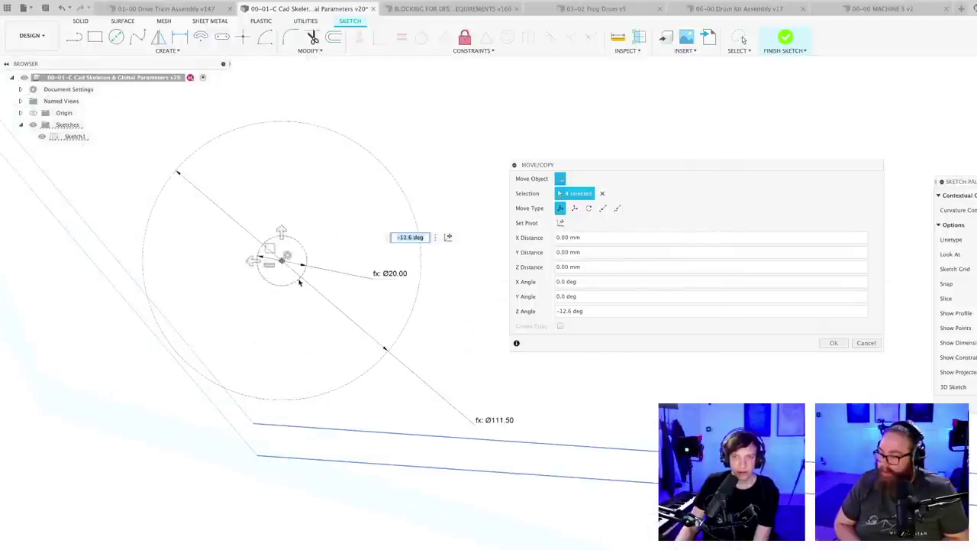
scroll(293, 285, down, 10)
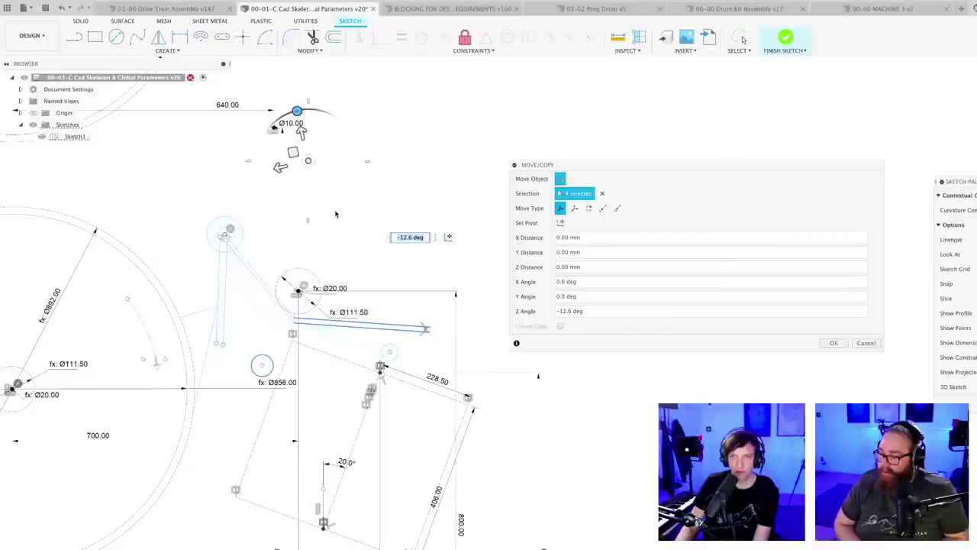
mouse_move(336, 219)
middle_down()
mouse_move(344, 249)
mouse_move(340, 234)
middle_up()
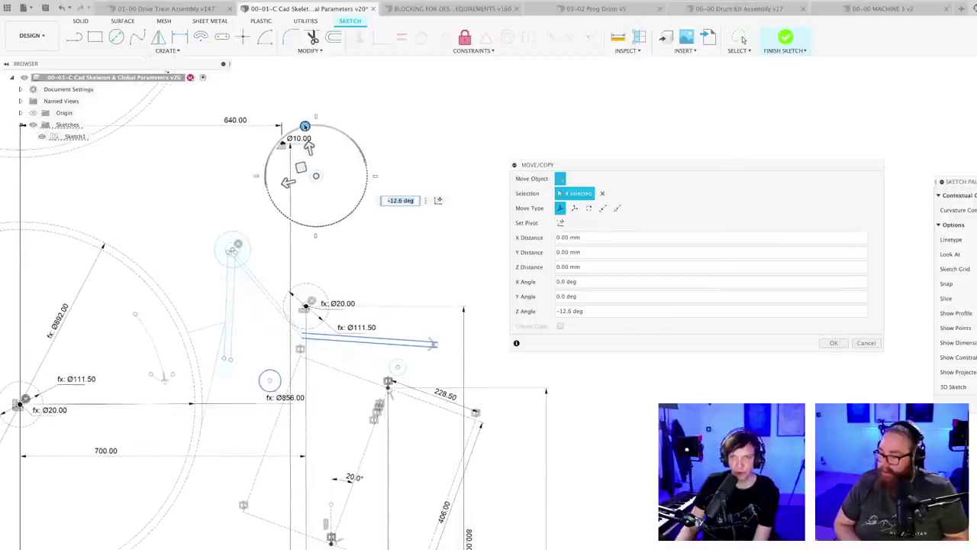
mouse_move(306, 127)
mouse_down()
mouse_move(318, 125)
mouse_move(286, 128)
mouse_move(314, 125)
mouse_up()
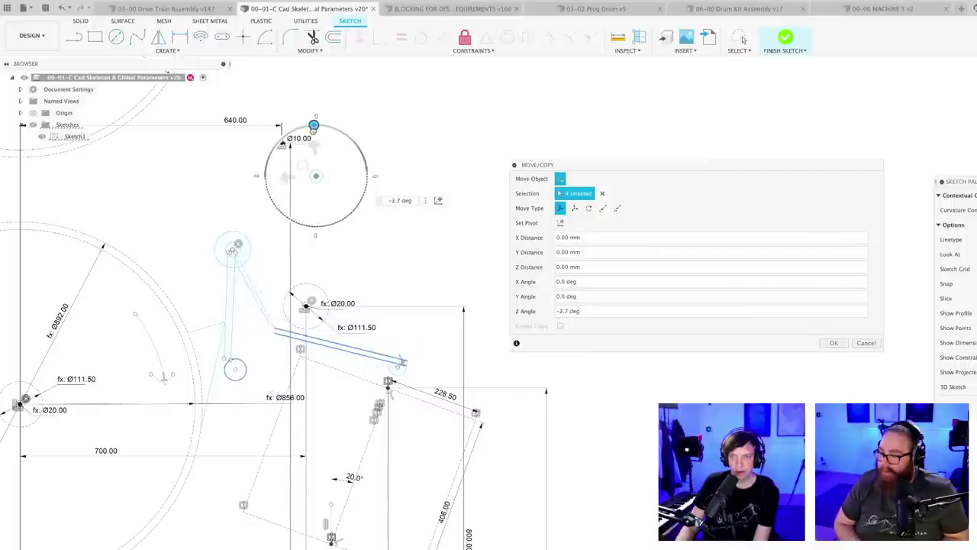
click(866, 343)
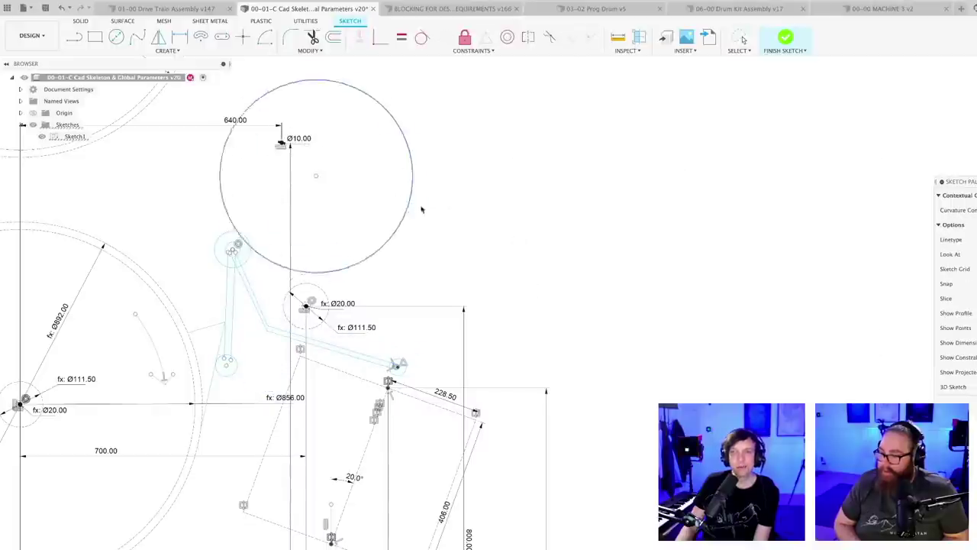
- Move the small free circle to the right, then select the lower-end circle and slanted link line
click(315, 177)
drag(315, 177, 410, 191)
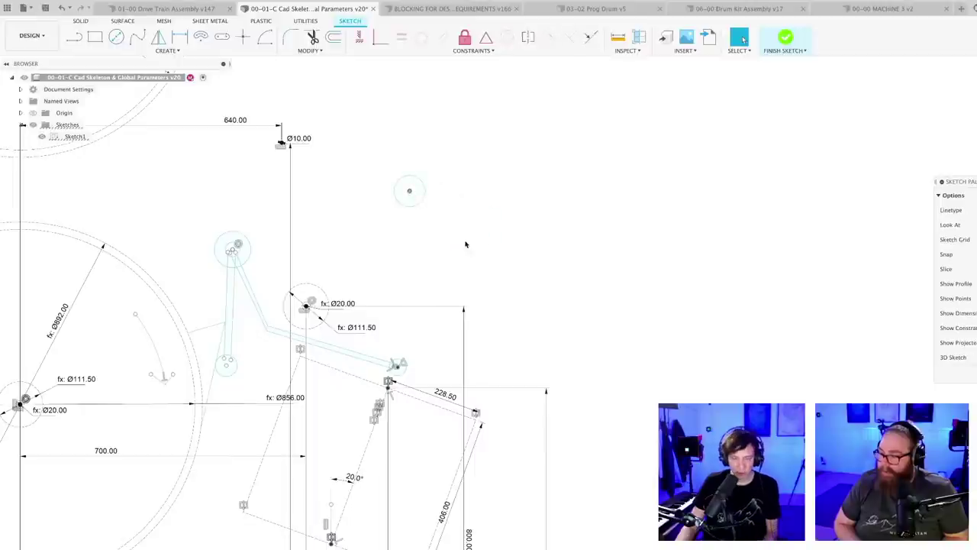
click(228, 370)
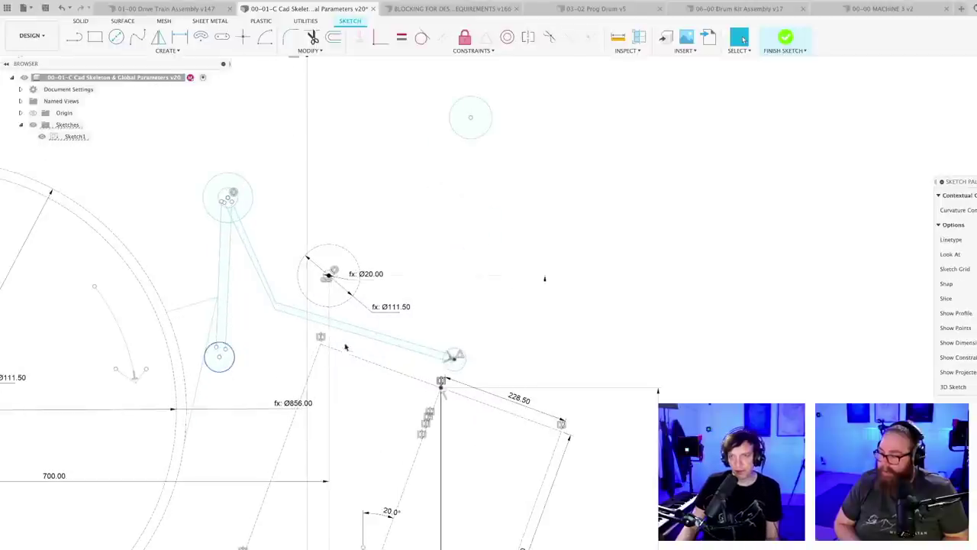
click(360, 330)
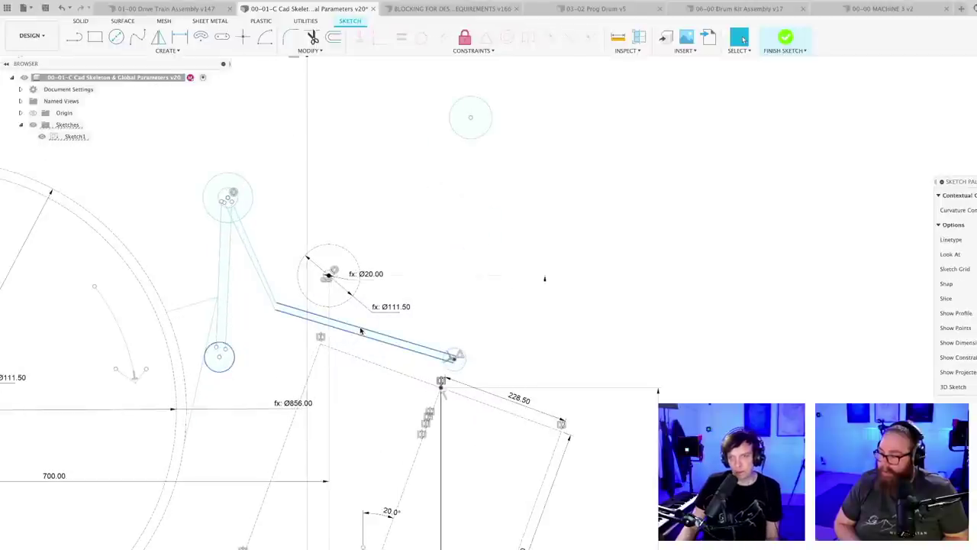
- Trial-rotate the link line about -8 degrees around the circle's centre with Move/Copy
right_click(362, 328)
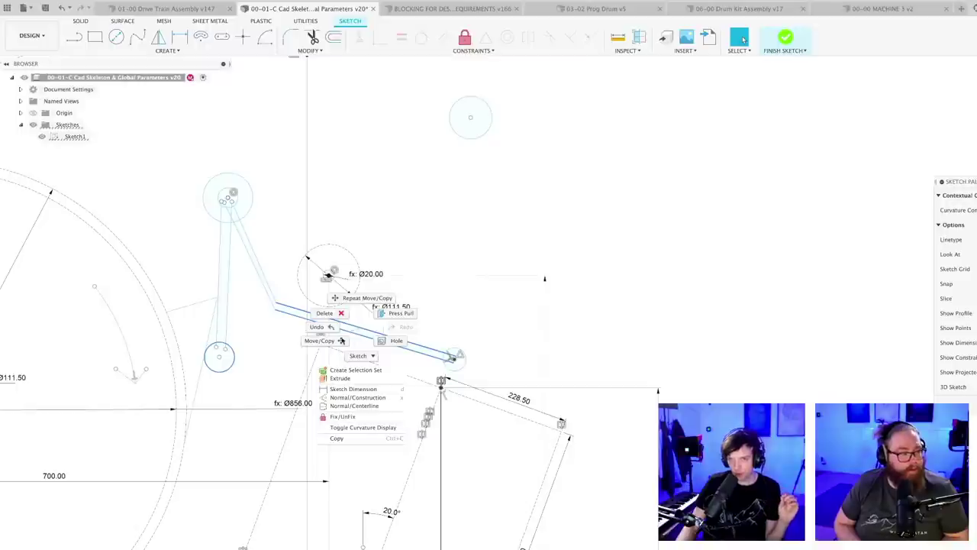
click(341, 341)
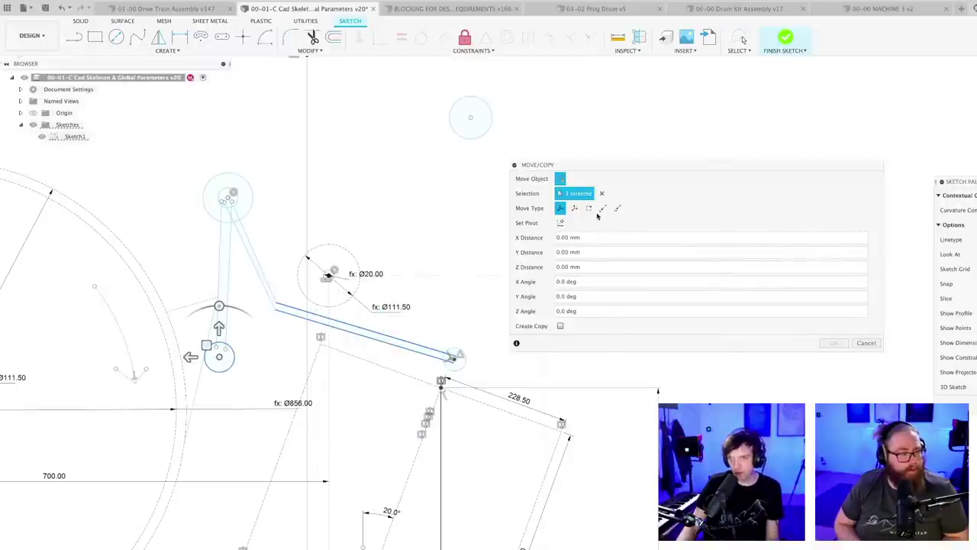
click(591, 210)
click(470, 117)
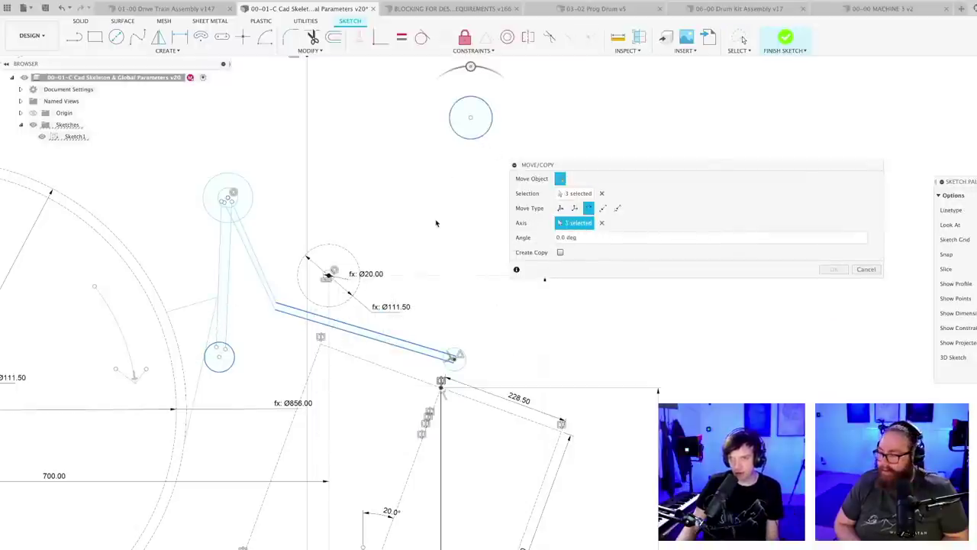
scroll(436, 219, down, 1)
middle_drag(436, 220, 375, 257)
mouse_move(403, 114)
mouse_down()
mouse_move(392, 127)
mouse_move(401, 121)
mouse_up()
scroll(442, 261, down, 2)
scroll(442, 261, down, 2)
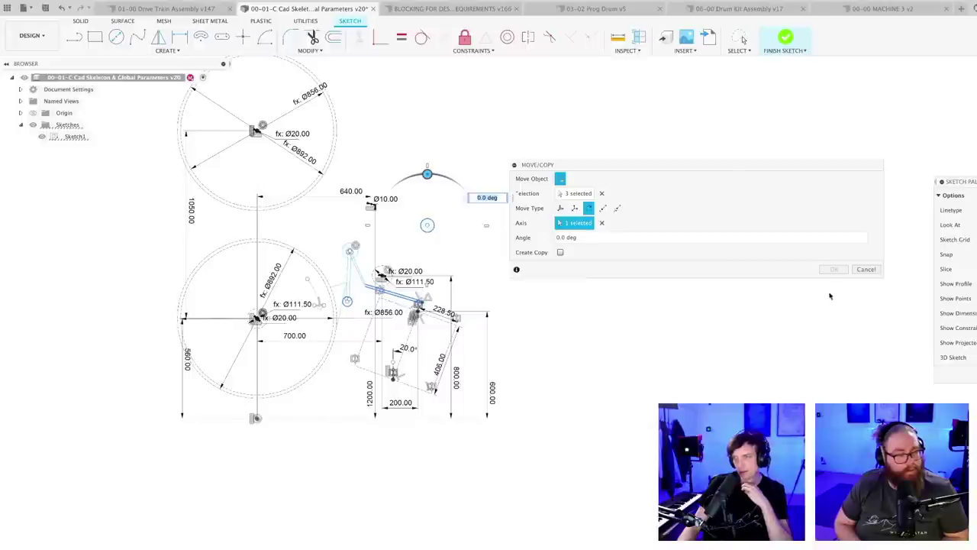
click(867, 270)
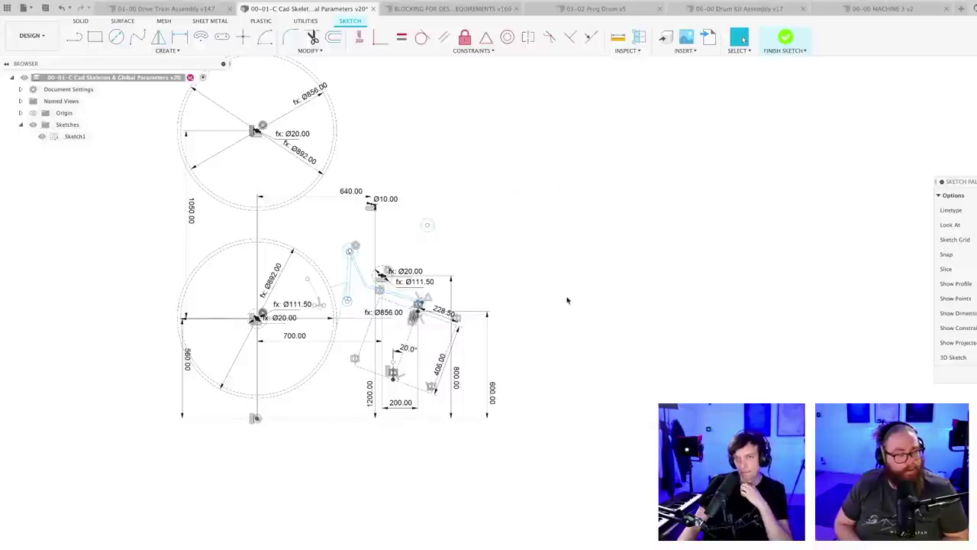
scroll(412, 319, up, 3)
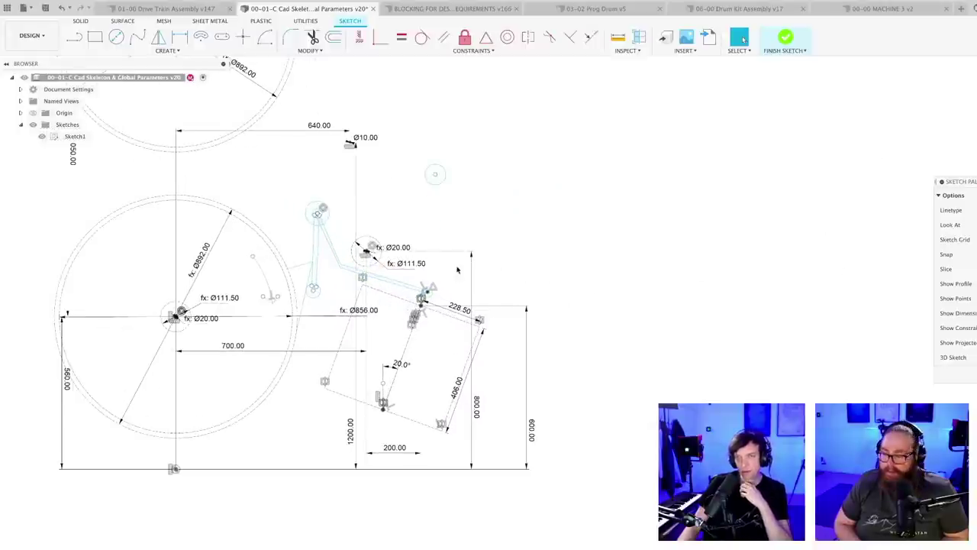
scroll(321, 326, up, 3)
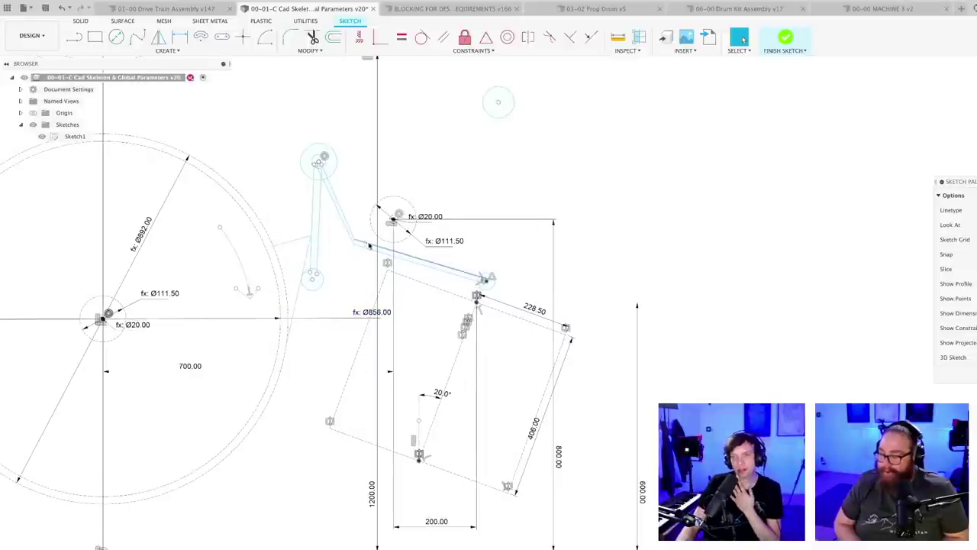
scroll(378, 266, up, 3)
scroll(378, 264, down, 3)
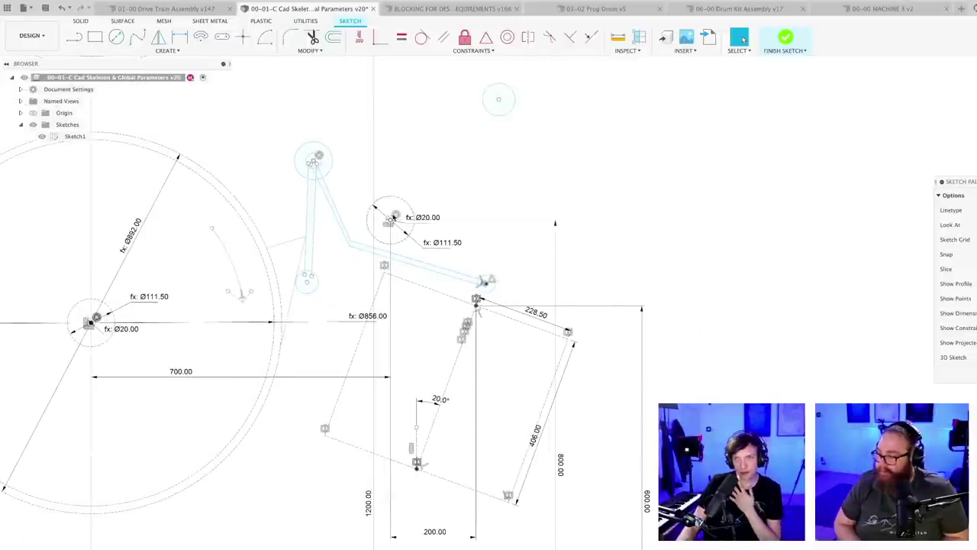
scroll(392, 218, down, 2)
scroll(611, 466, up, 1)
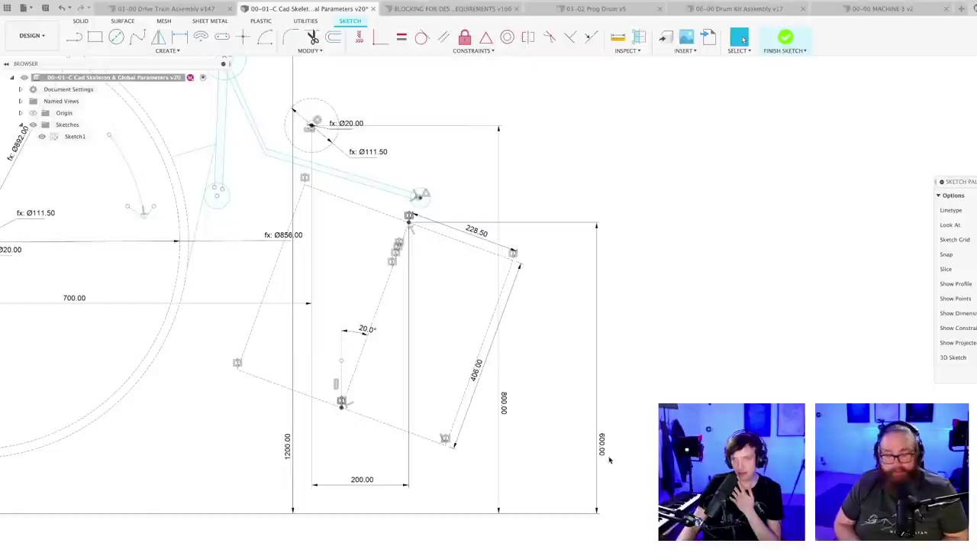
double_click(600, 446)
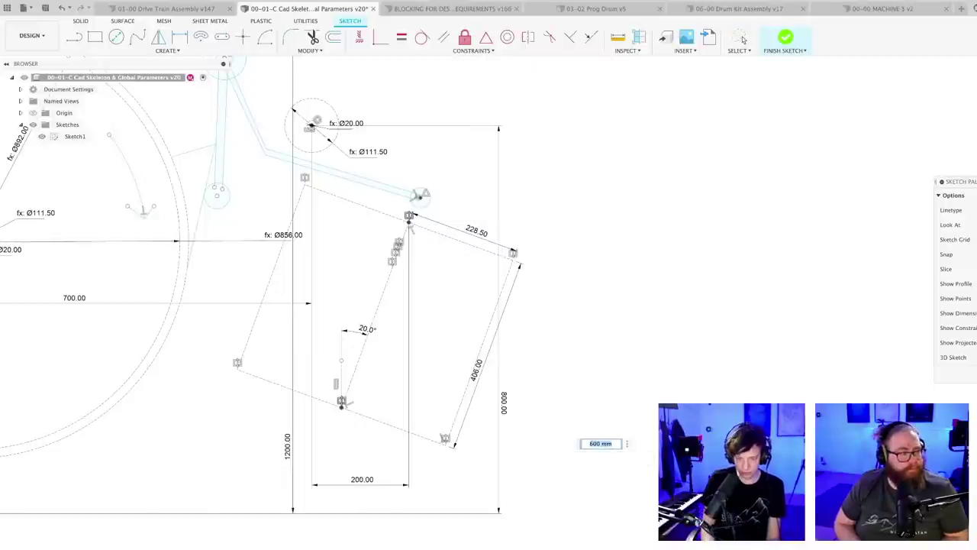
text(550)
key(Return)
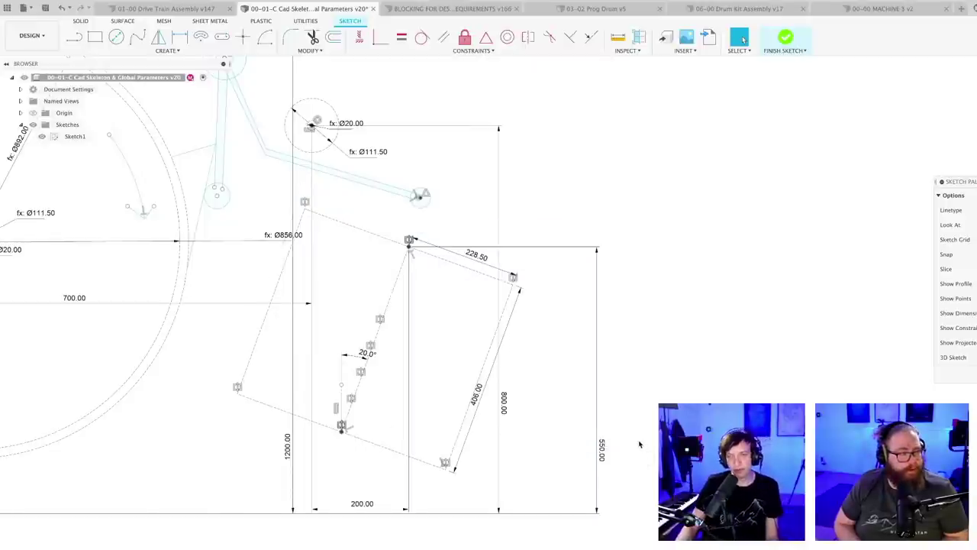
scroll(640, 444, down, 3)
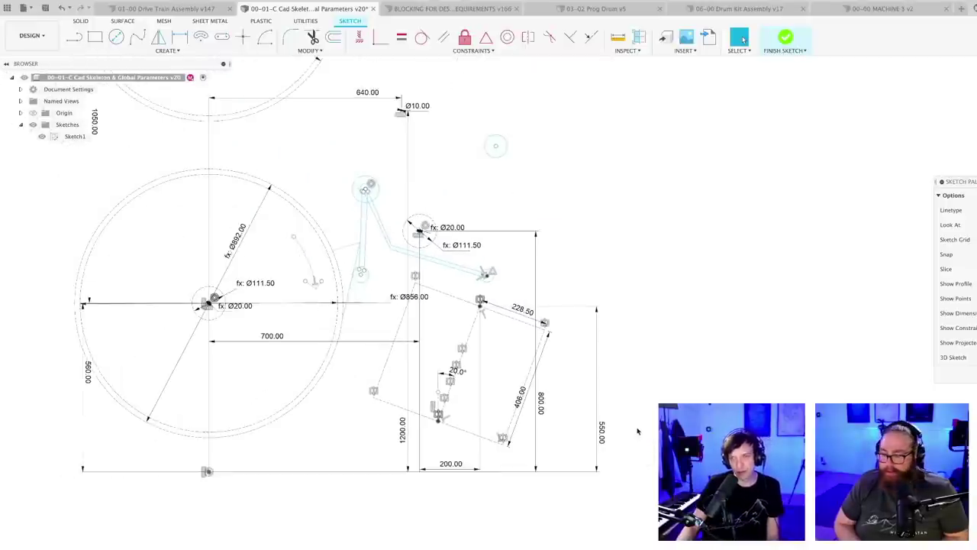
middle_drag(640, 429, 626, 432)
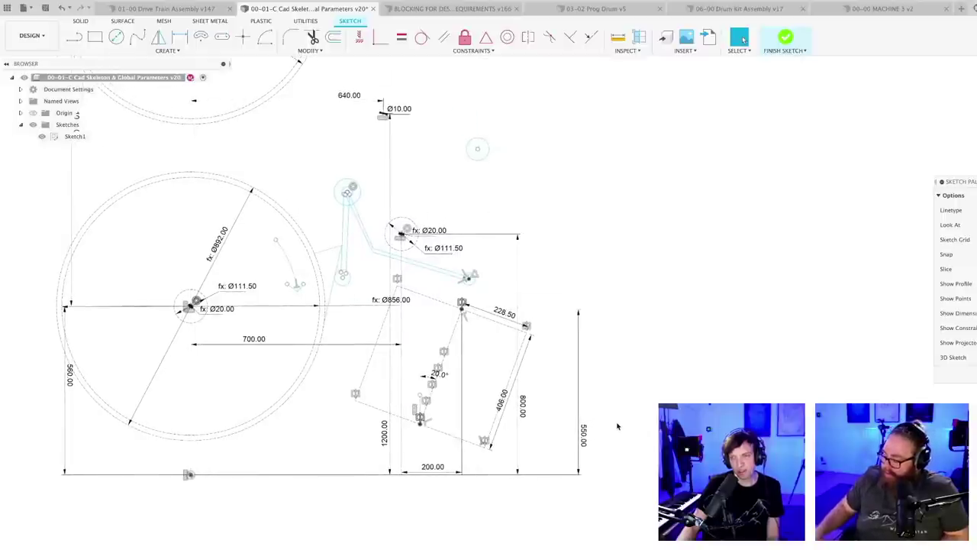
scroll(615, 427, up, 1)
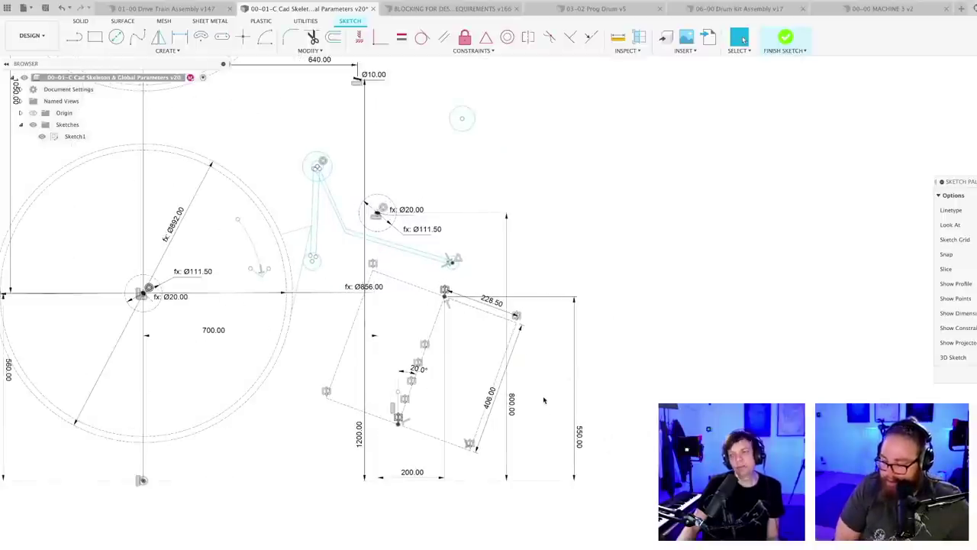
scroll(544, 403, down, 1)
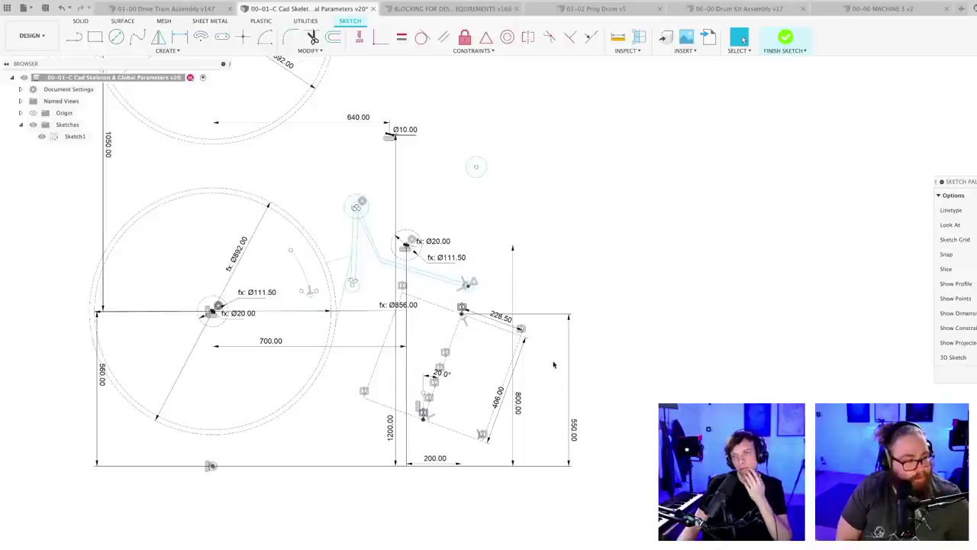
scroll(551, 369, up, 1)
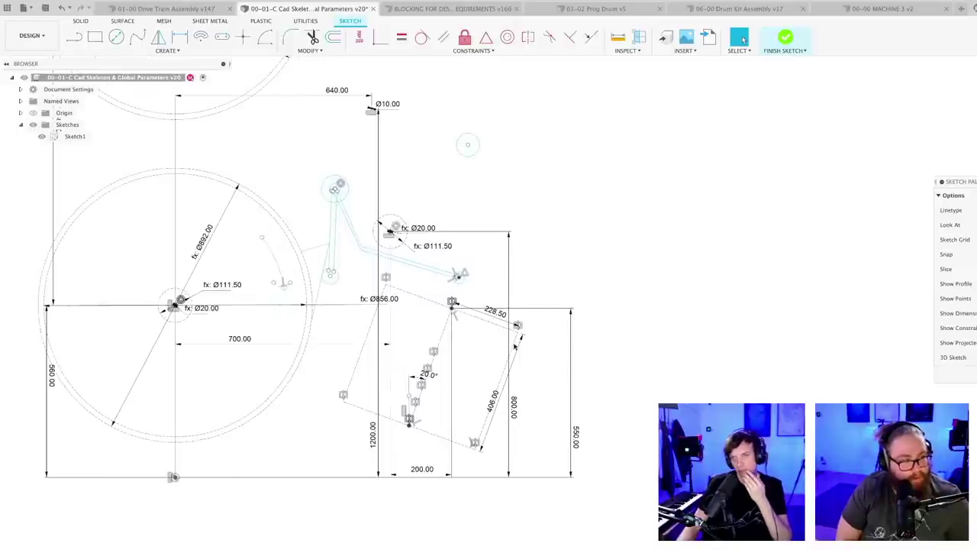
scroll(452, 307, up, 1)
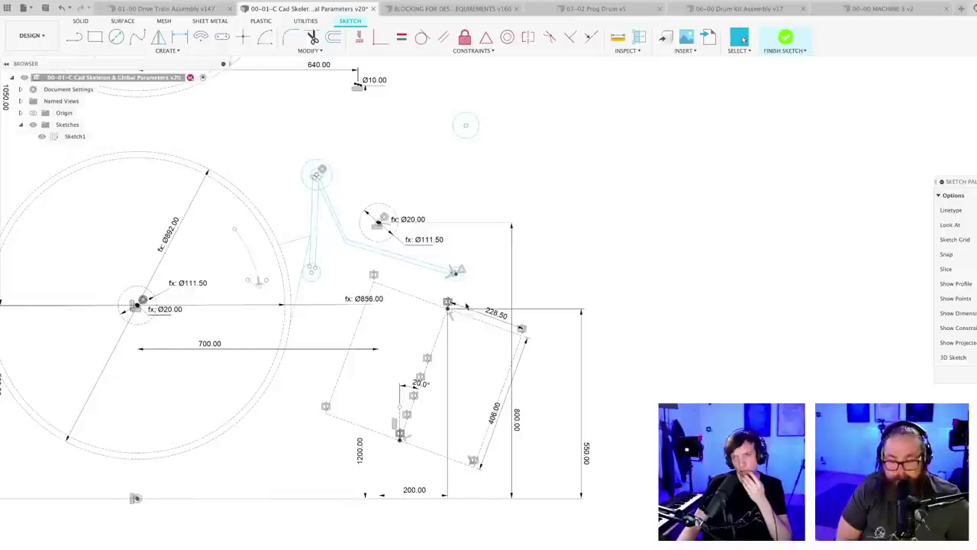
- Change the 200.00 offset dimension to 180
double_click(414, 490)
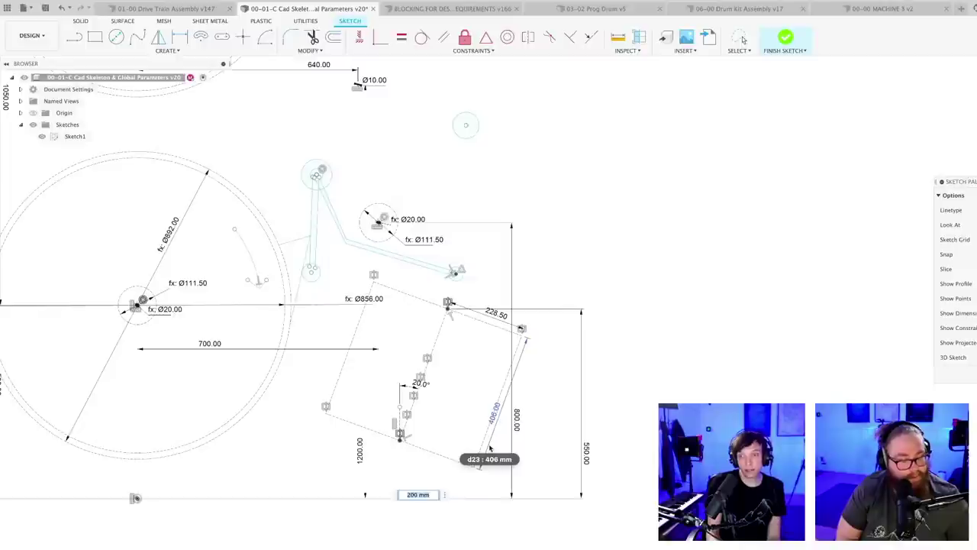
text(180)
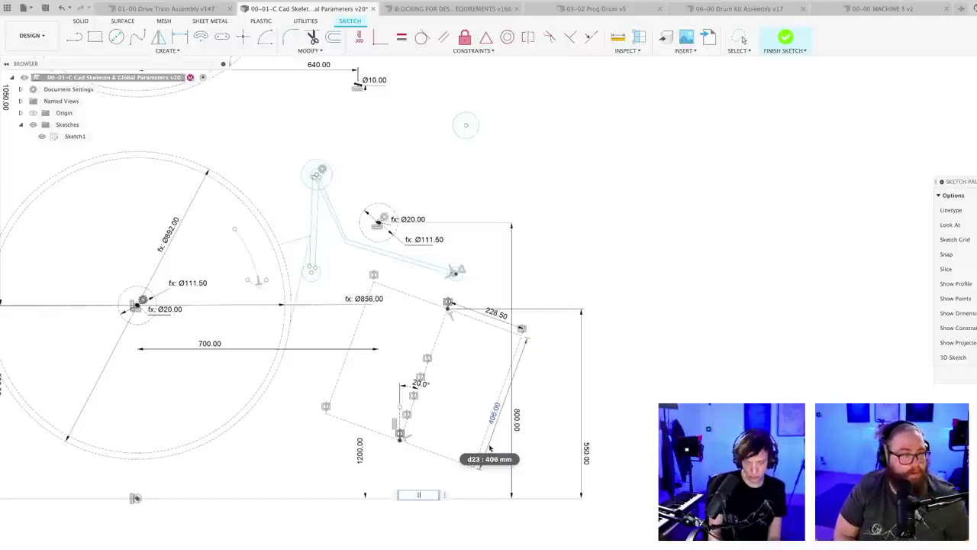
key(Return)
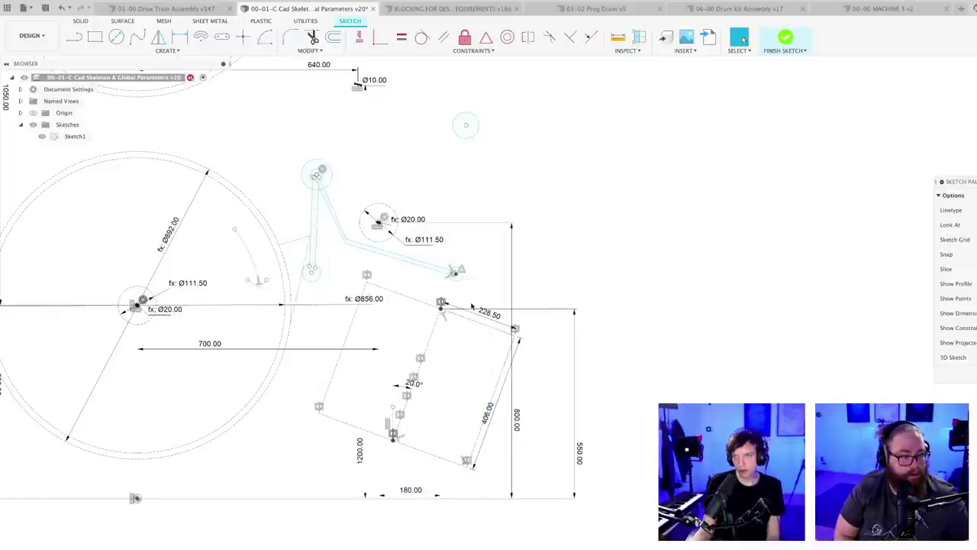
scroll(470, 305, up, 2)
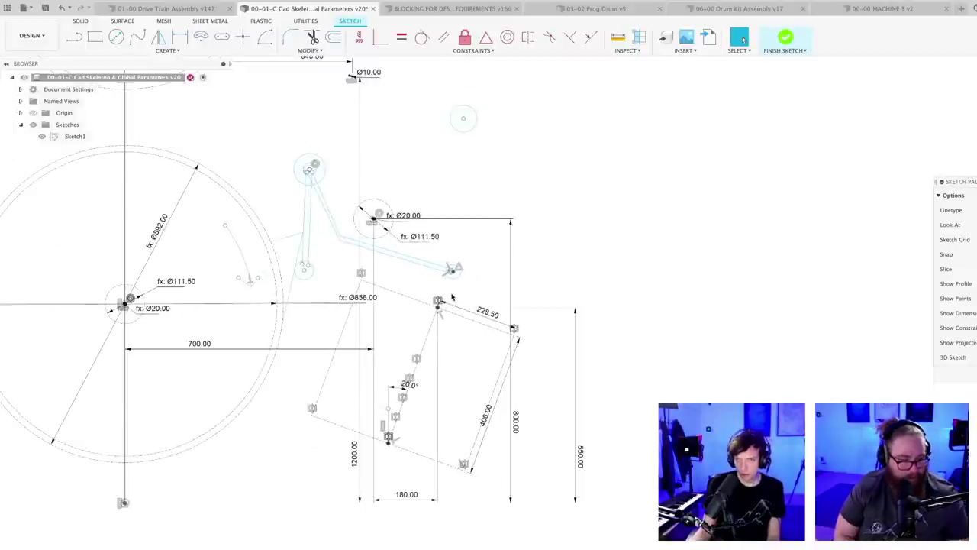
scroll(452, 297, down, 1)
- Save the design as version 21
key(ctrl+s)
key(Return)
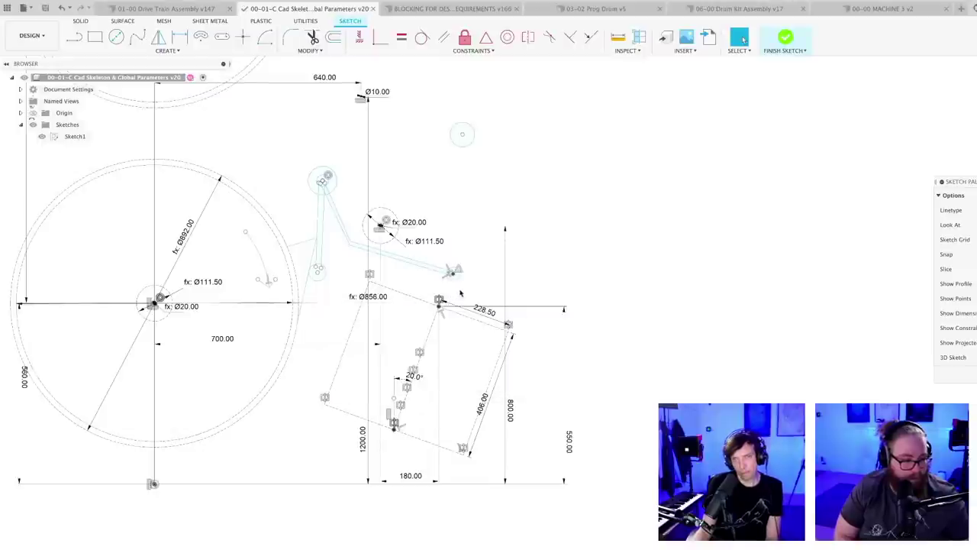
scroll(464, 296, up, 2)
middle_drag(463, 296, 448, 336)
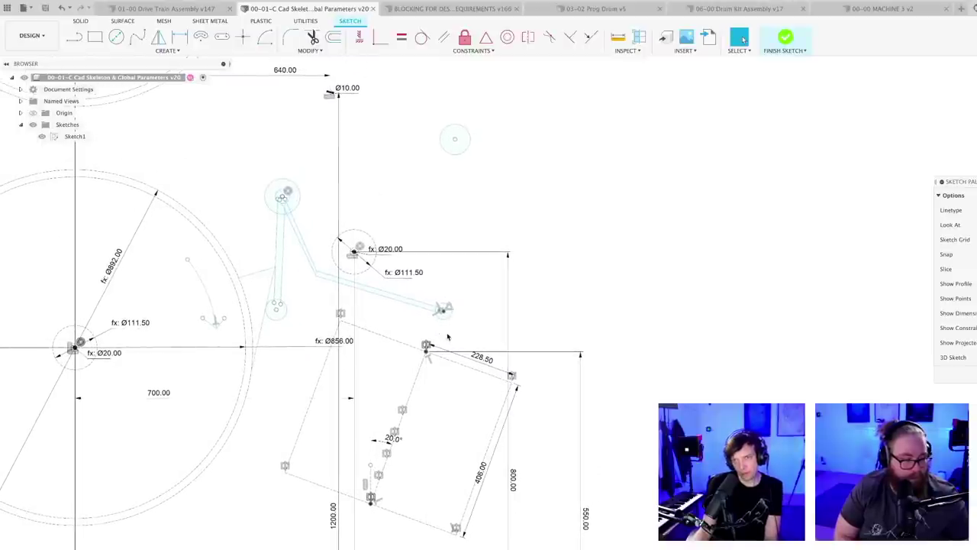
scroll(445, 337, down, 2)
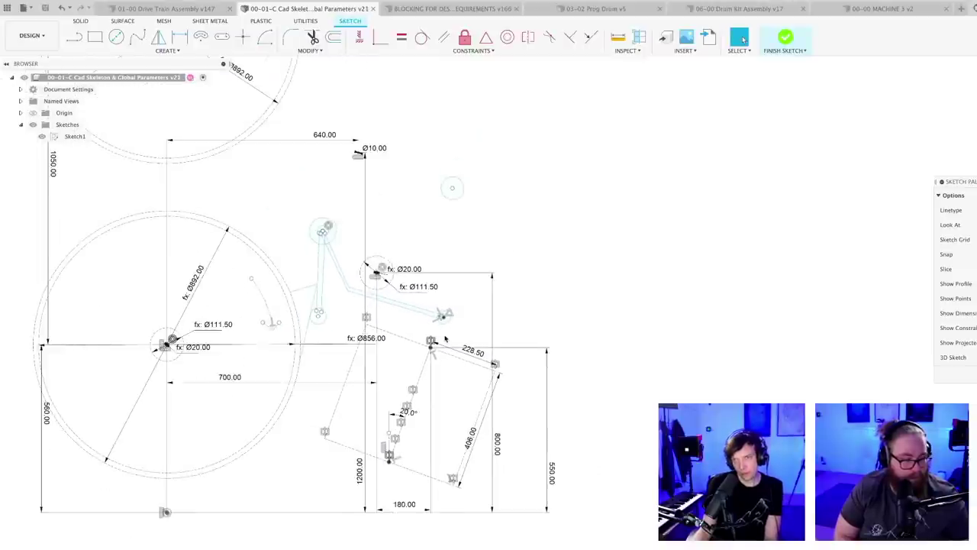
scroll(445, 338, up, 1)
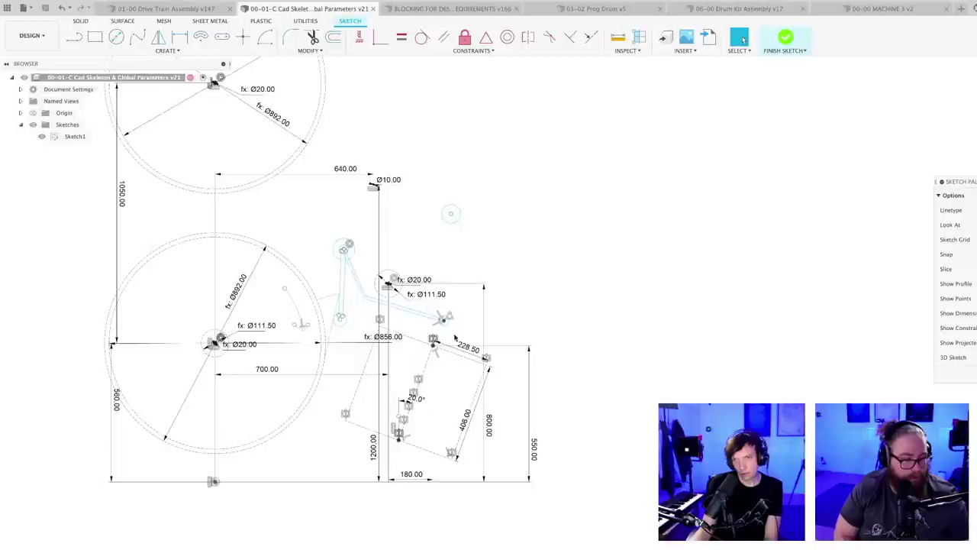
scroll(455, 337, down, 1)
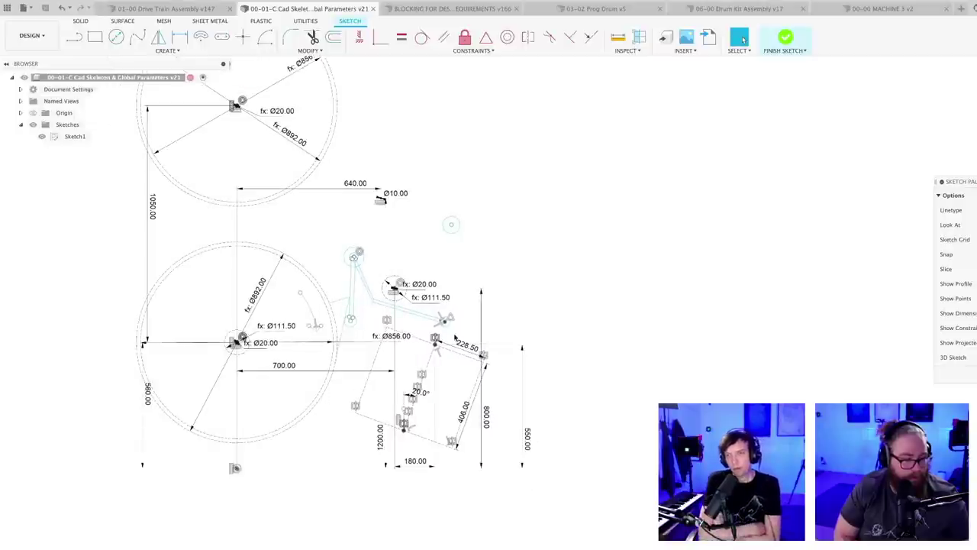
scroll(447, 282, up, 1)
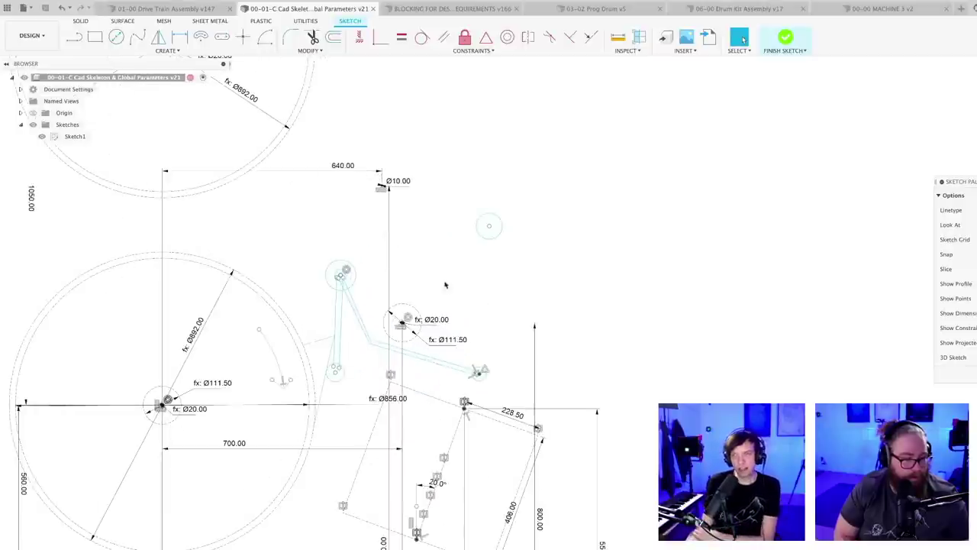
- Place a small circle just above the Ø20 pivot
drag(490, 227, 430, 216)
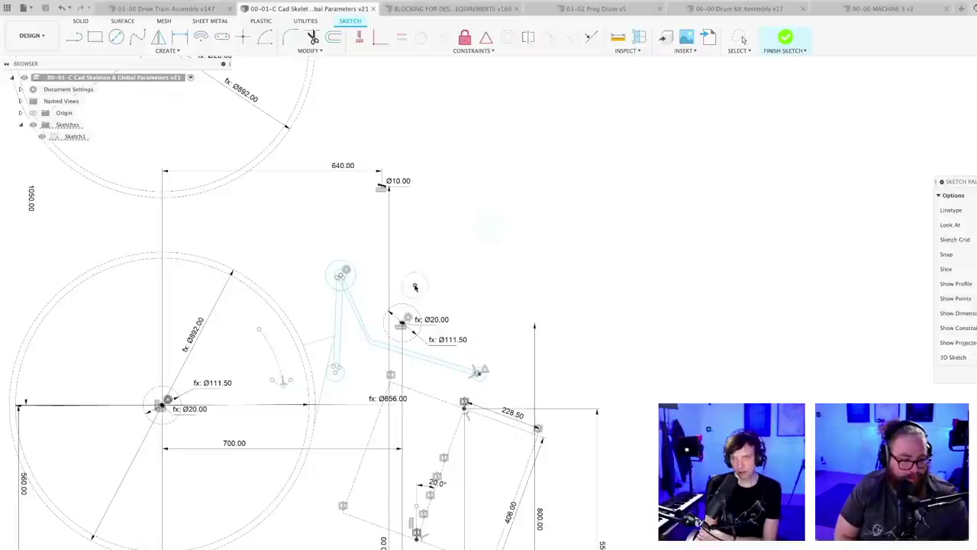
click(413, 288)
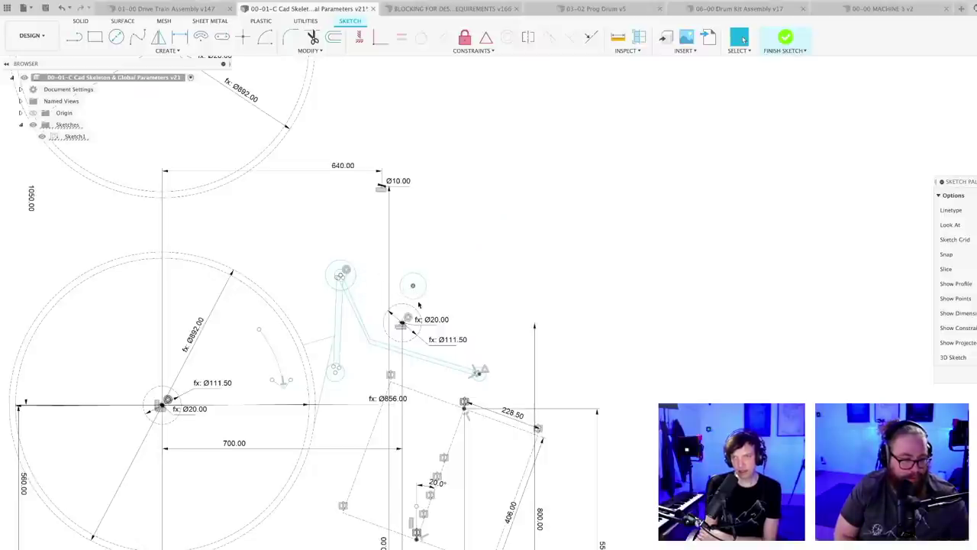
scroll(419, 307, up, 2)
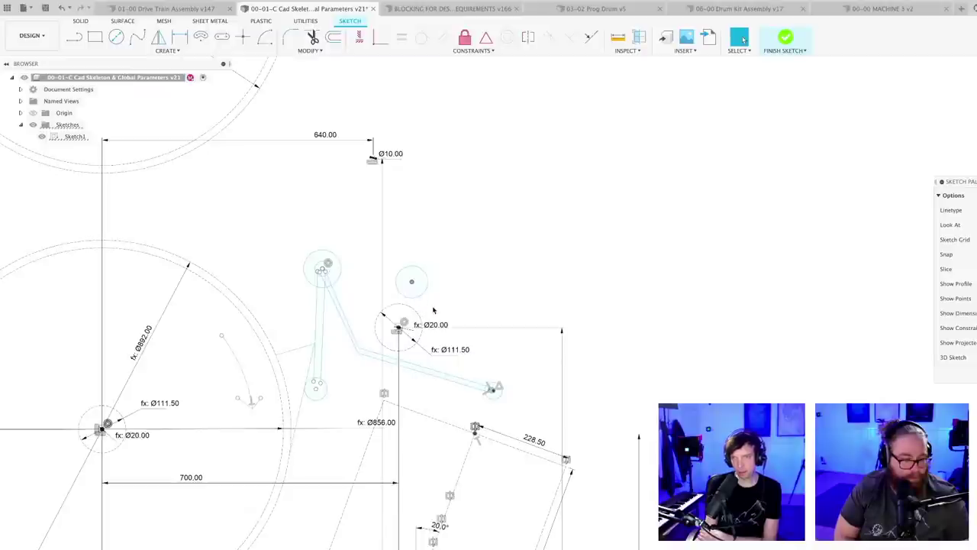
key(Escape)
scroll(336, 377, up, 2)
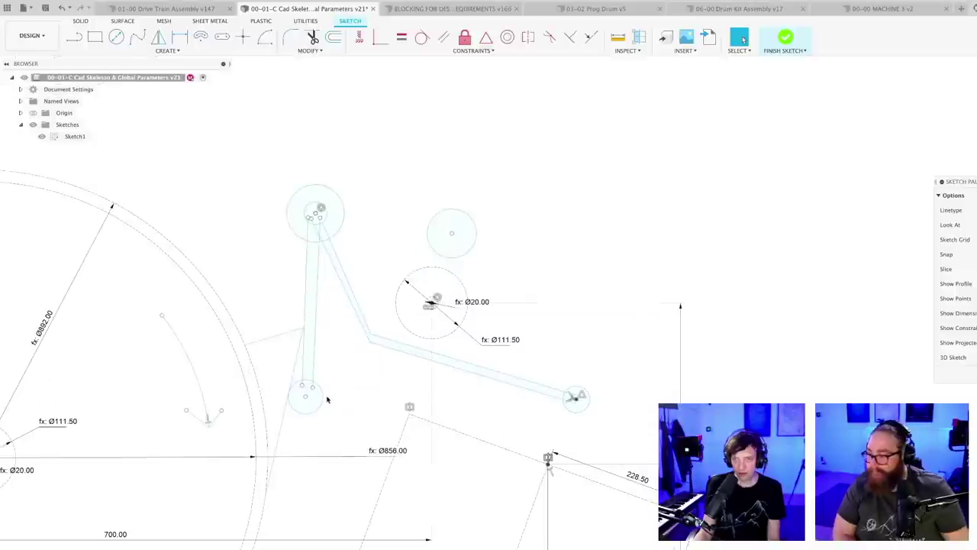
- Select the lower pivot circle and the long linkage arm
click(309, 387)
scroll(518, 371, up, 1)
click(469, 378)
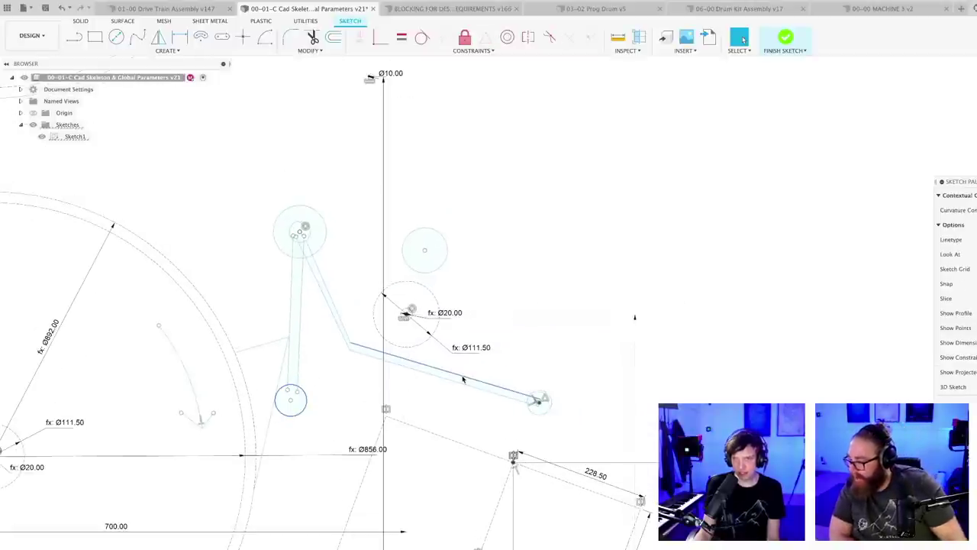
middle_drag(450, 412, 415, 403)
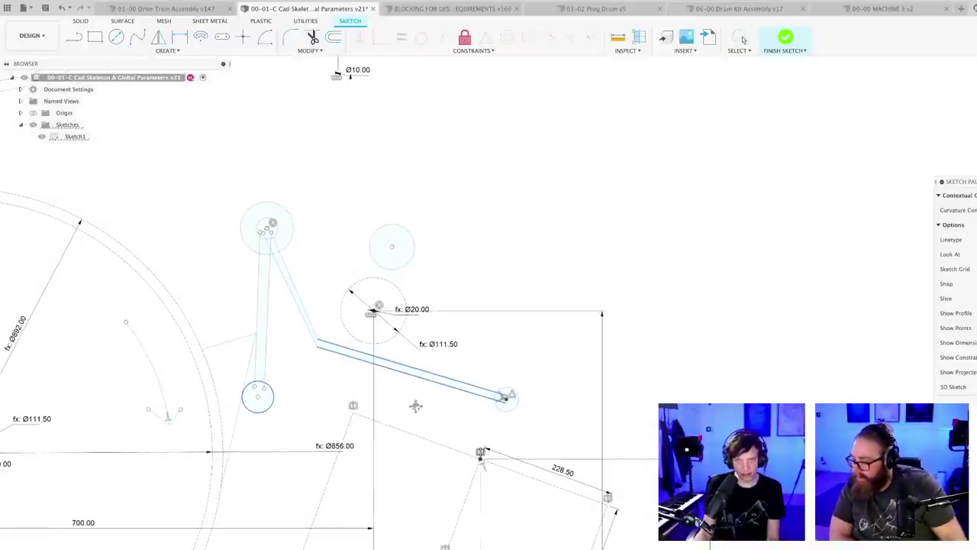
- Start a Move/Copy rotation of the three linkage pieces about the small circle's centre
right_click(411, 380)
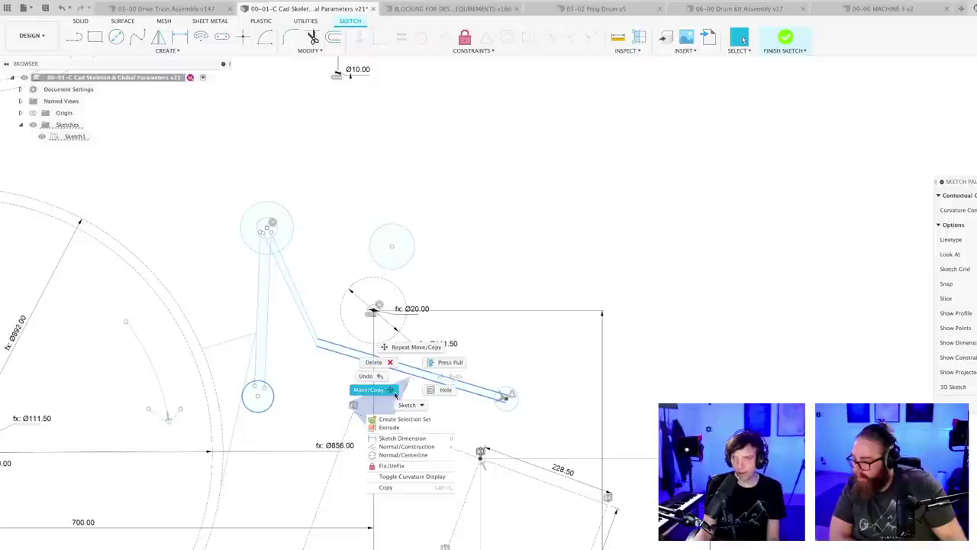
click(388, 390)
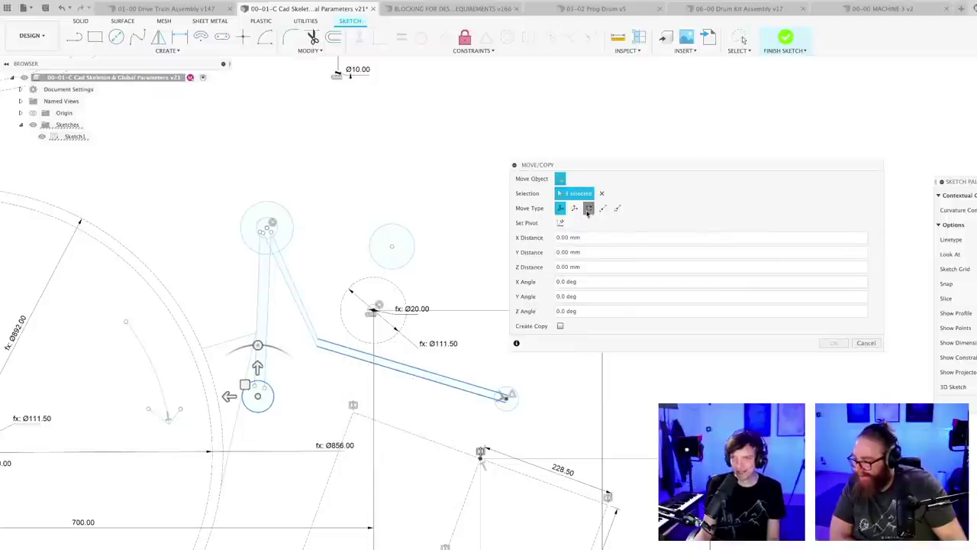
click(589, 208)
click(392, 246)
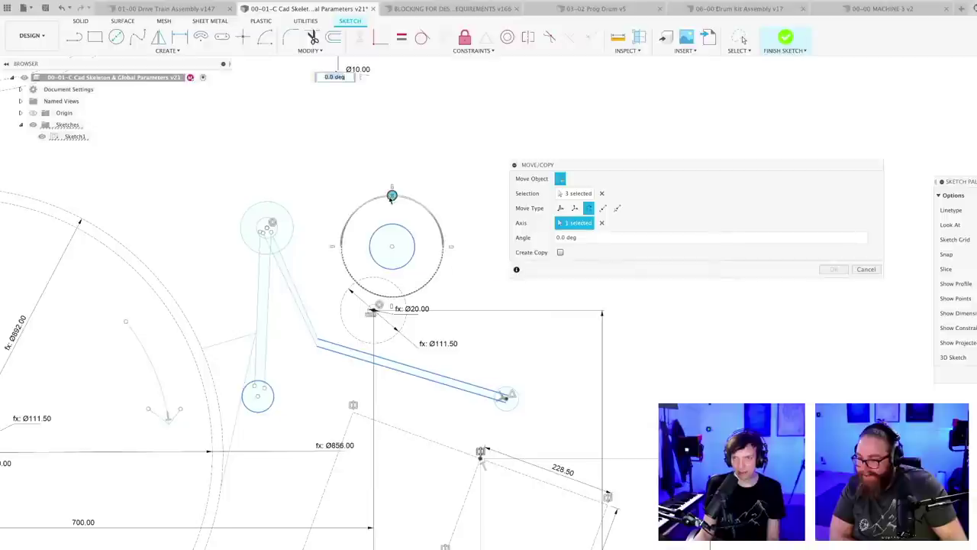
mouse_move(391, 197)
mouse_down()
mouse_move(369, 198)
mouse_move(396, 193)
mouse_move(376, 200)
mouse_move(393, 201)
mouse_up()
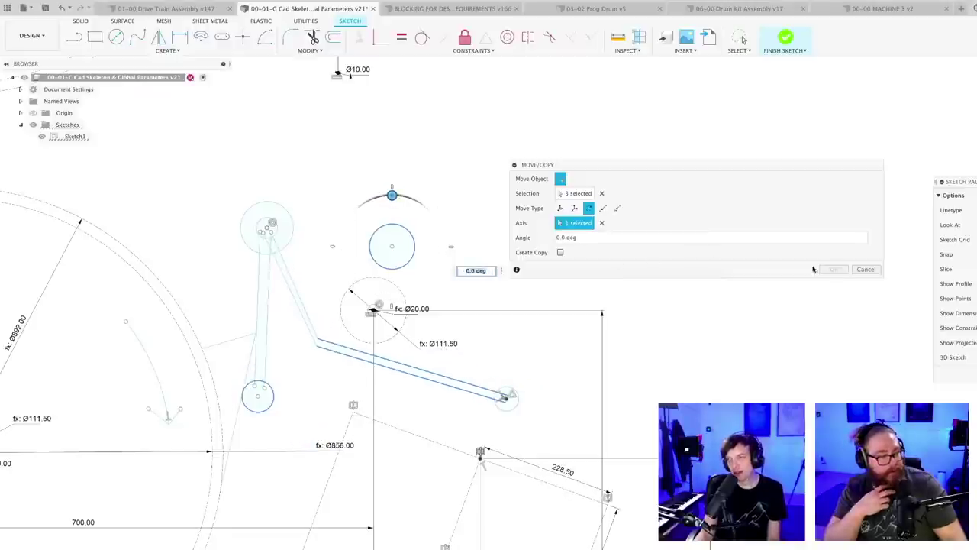
- Cancel the rotation, delete the small reference circle, and return to Select
click(866, 269)
scroll(418, 280, up, 3)
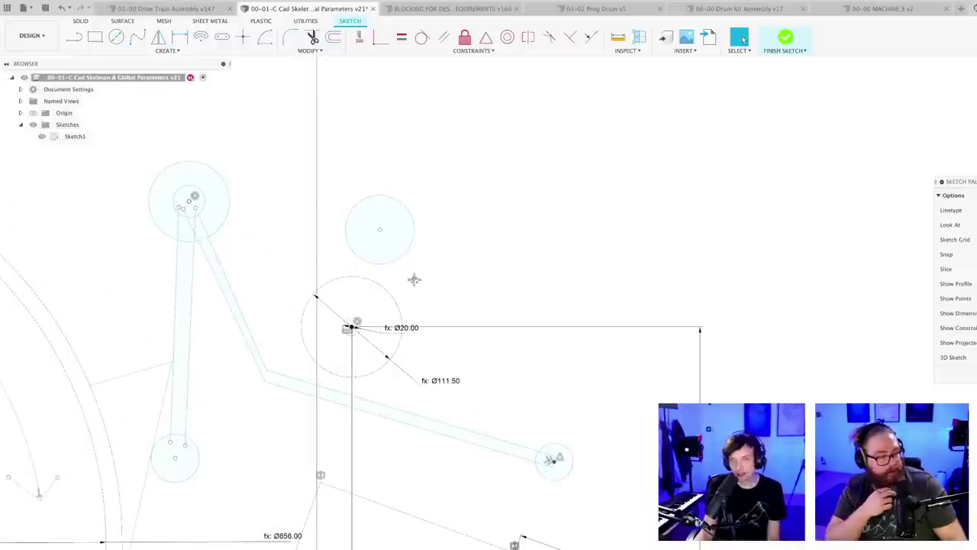
scroll(489, 253, up, 1)
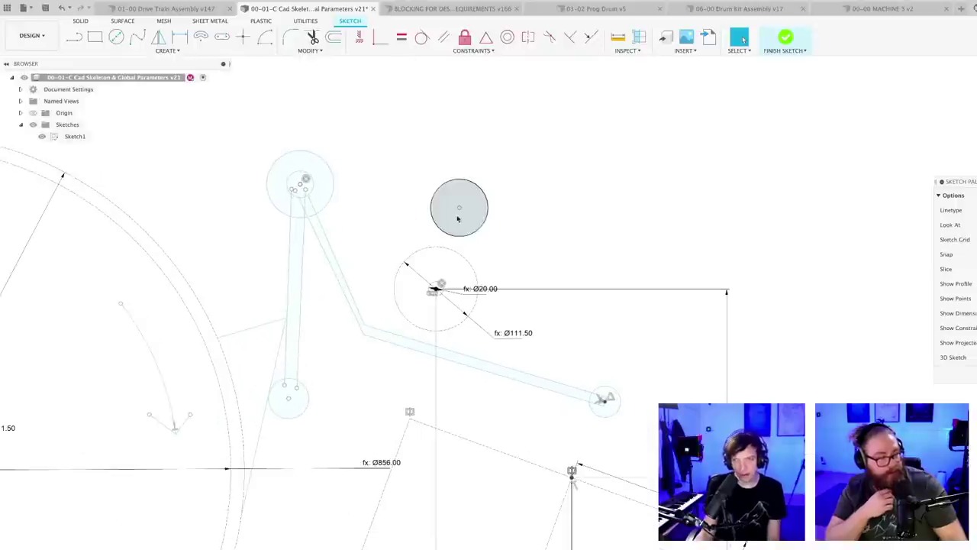
click(458, 211)
key(Delete)
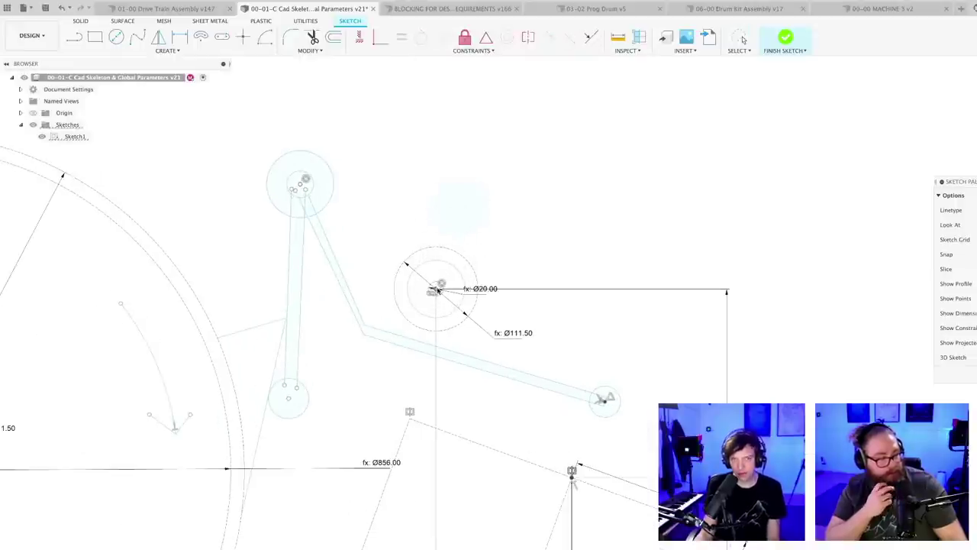
click(741, 38)
scroll(516, 251, up, 1)
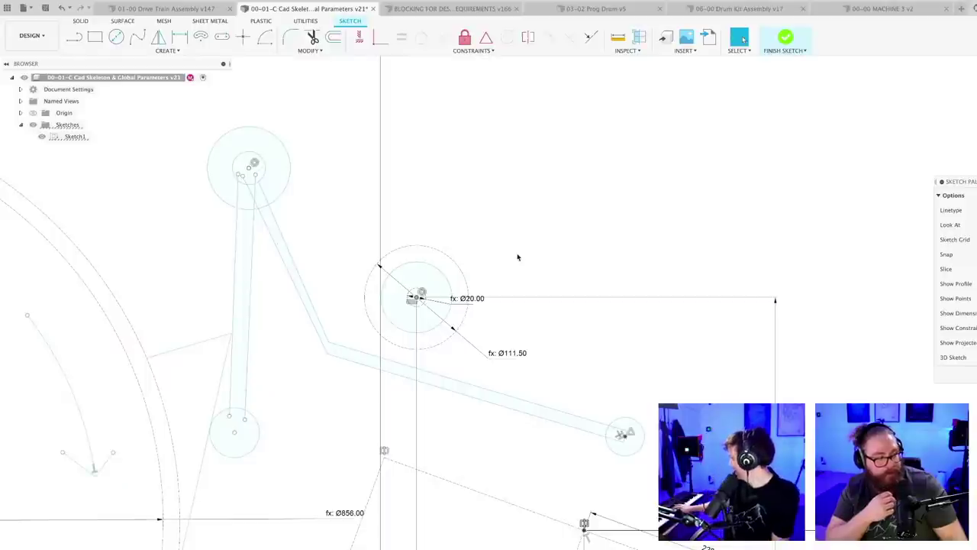
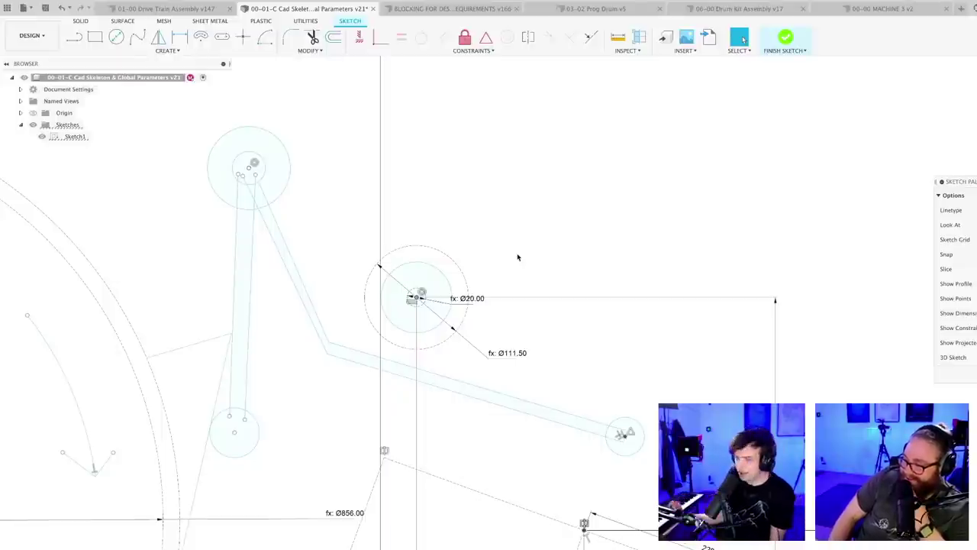
- Select the linkage's small lower-left circle and its long diagonal line in Sketch1
scroll(508, 253, down, 2)
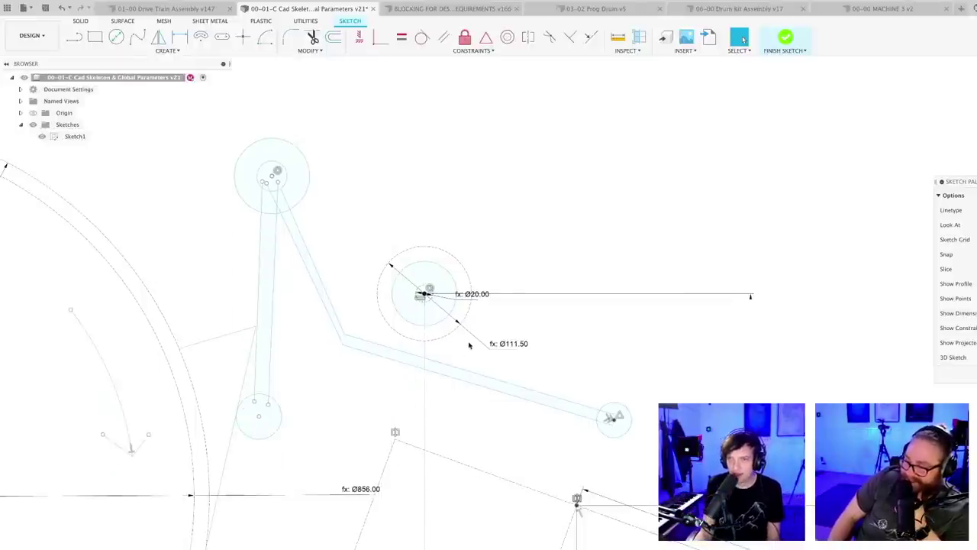
scroll(542, 329, down, 2)
scroll(421, 354, down, 1)
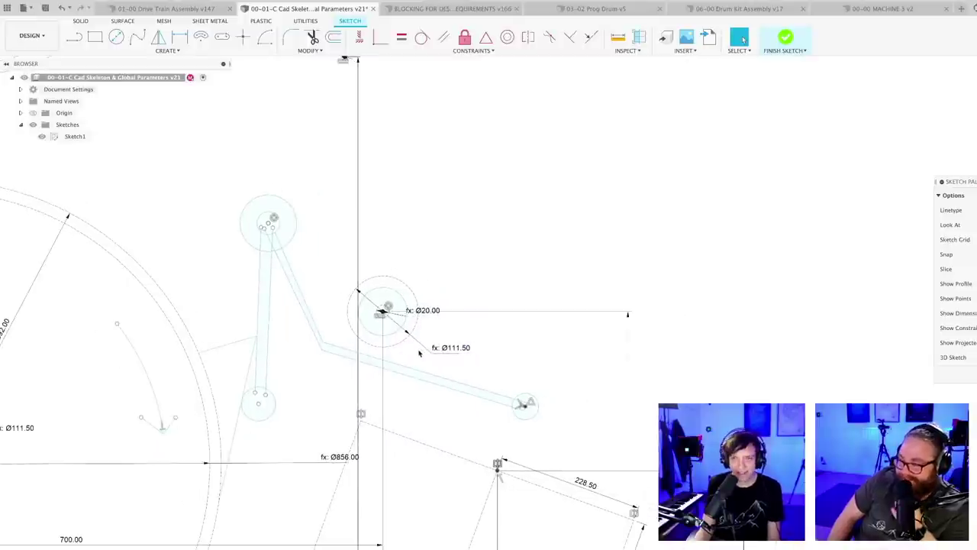
click(272, 417)
scroll(411, 403, up, 1)
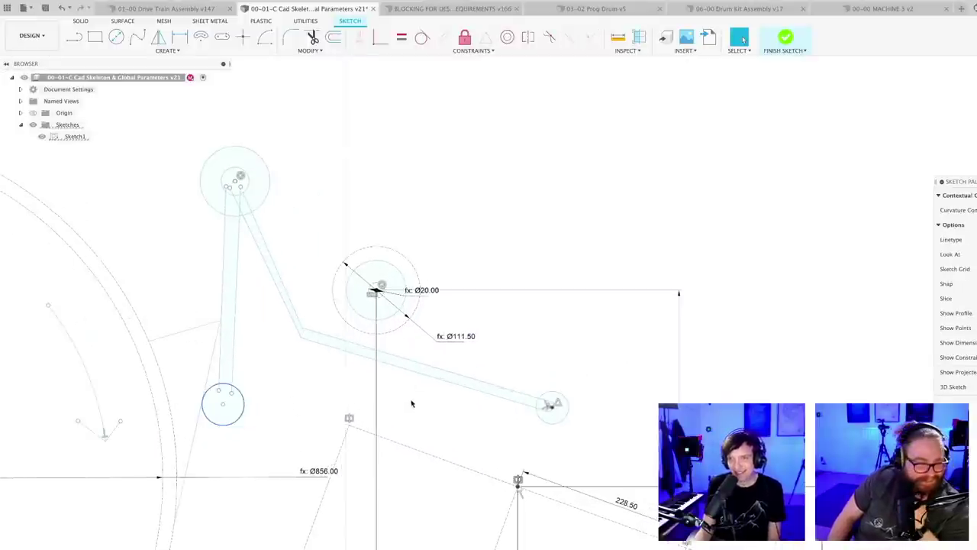
shift+click(413, 363)
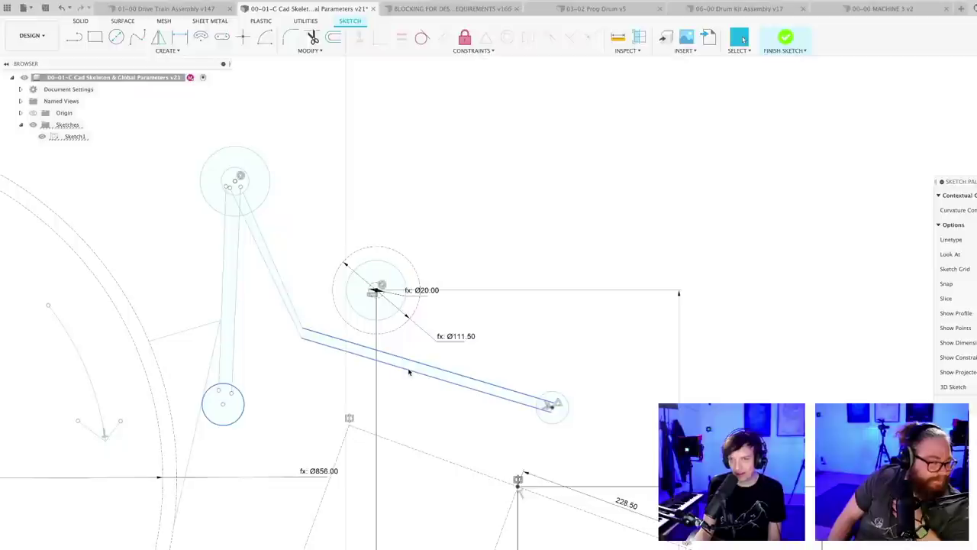
scroll(411, 382, down, 2)
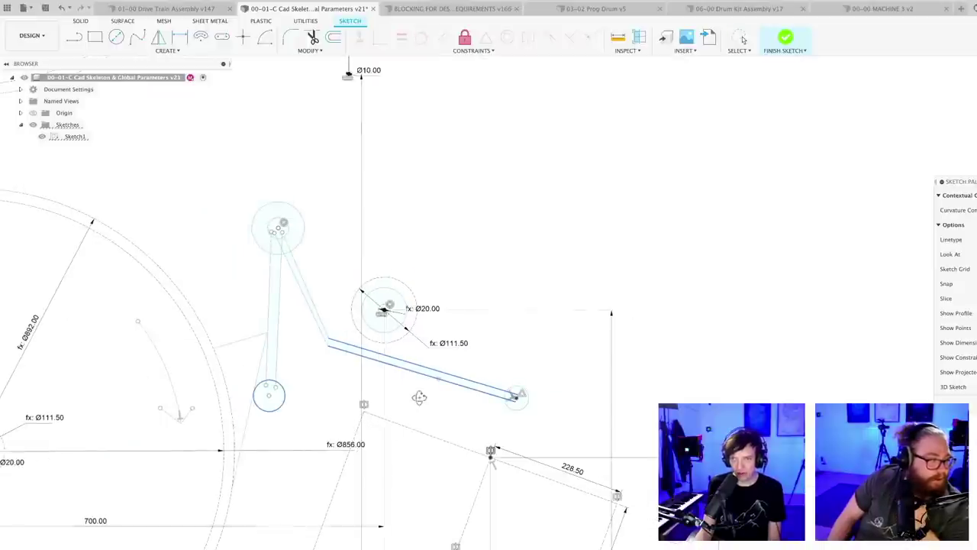
scroll(414, 401, down, 2)
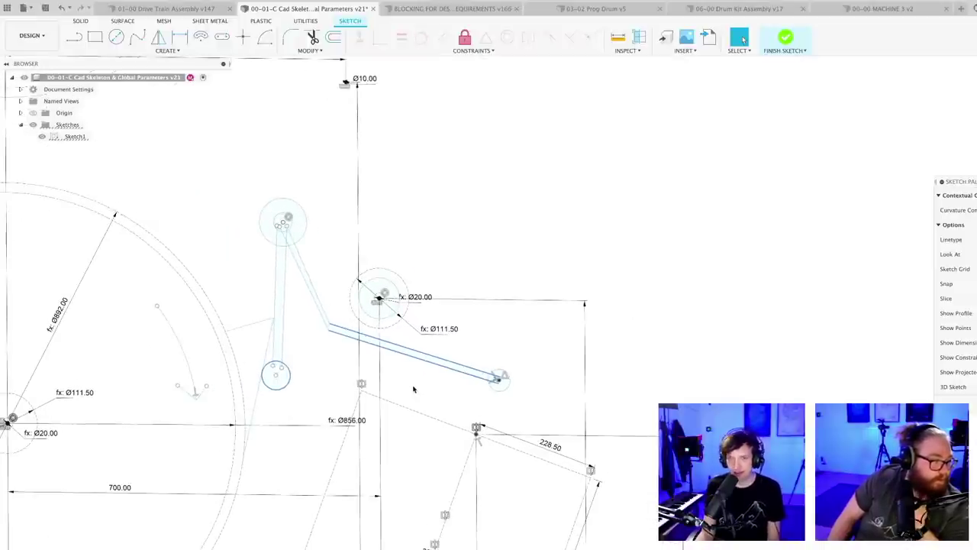
scroll(414, 389, up, 1)
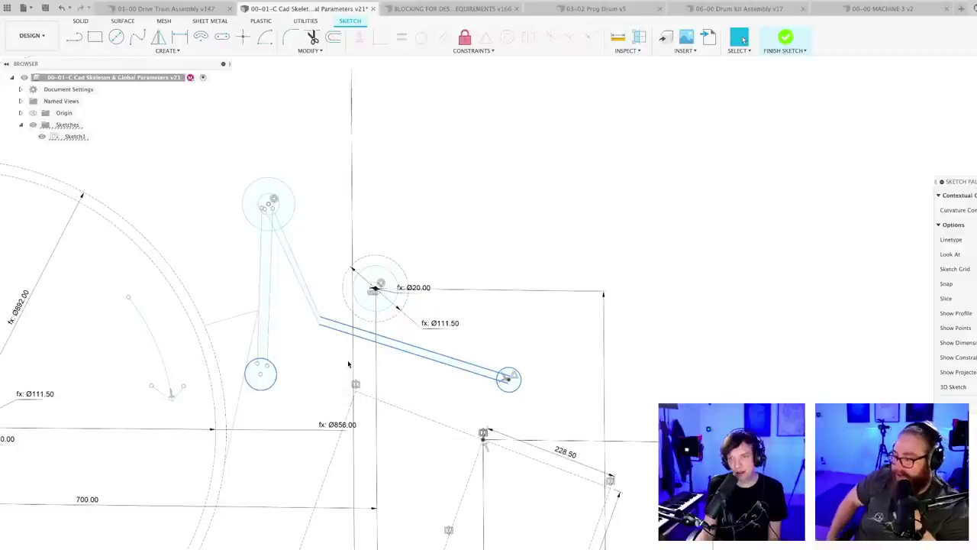
- Start a Move/Copy rotation of the selected linkage about the Ø20 pivot circle
right_click(404, 353)
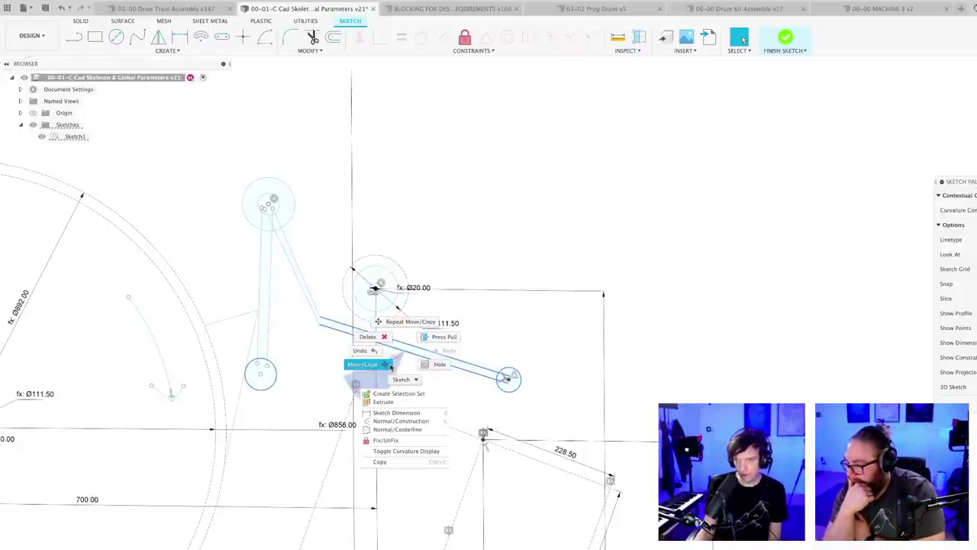
click(390, 368)
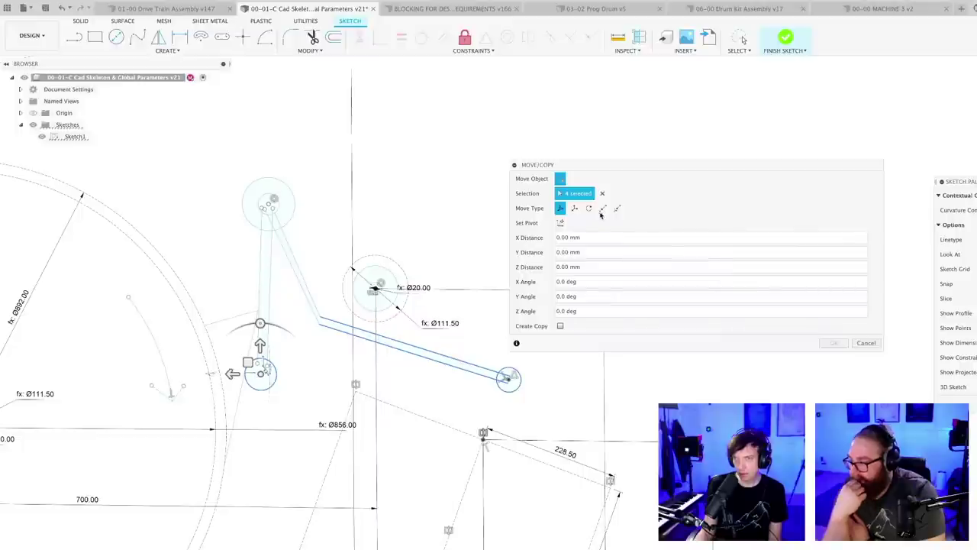
click(589, 209)
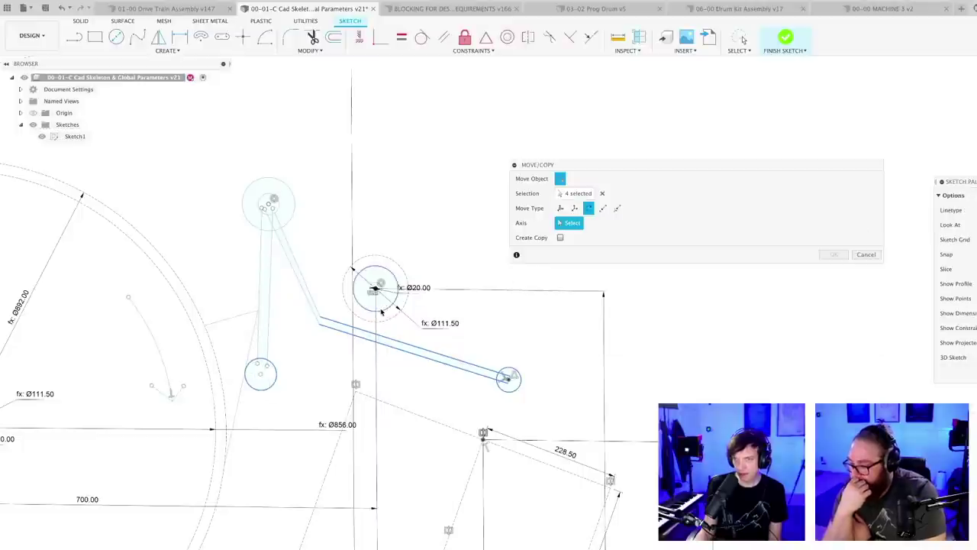
click(382, 311)
drag(375, 237, 356, 240)
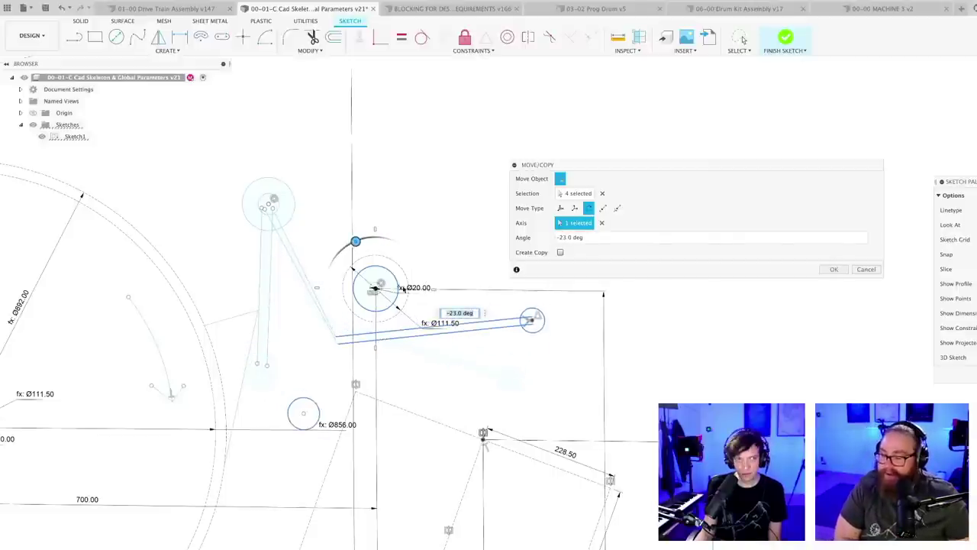
- Swing the linkage further, trying a rotation of about -30 degrees
scroll(458, 393, down, 3)
middle_drag(451, 385, 382, 383)
scroll(386, 381, down, 1)
scroll(394, 374, up, 1)
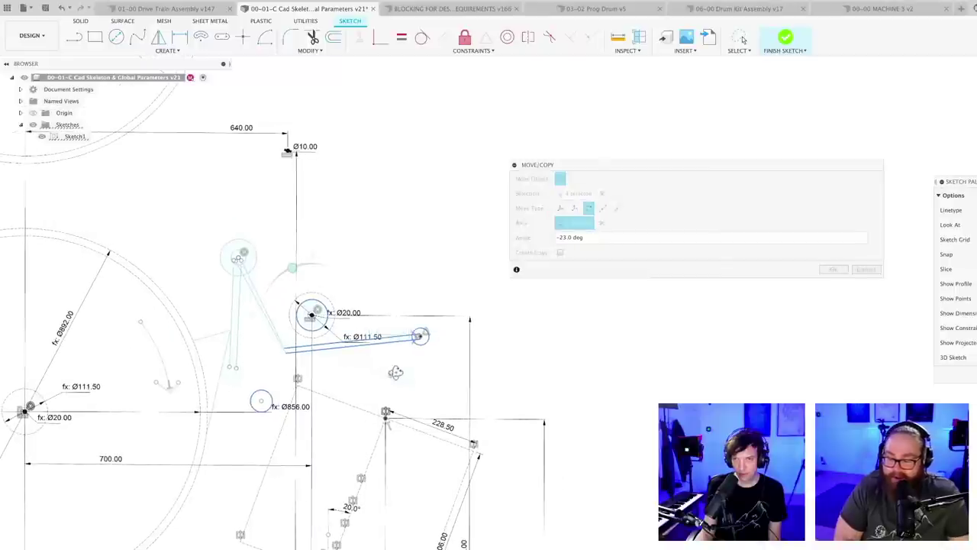
middle_drag(469, 402, 483, 394)
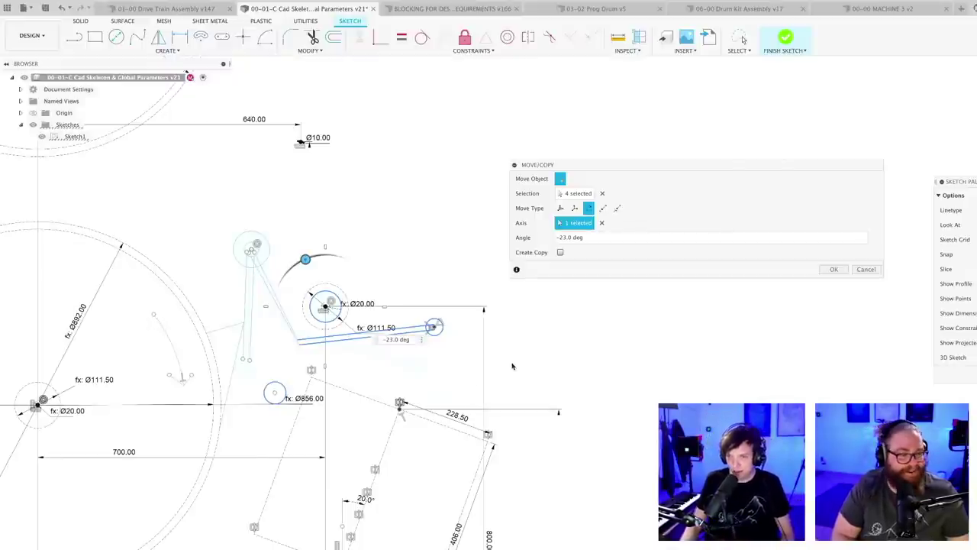
scroll(509, 365, up, 1)
scroll(304, 345, up, 2)
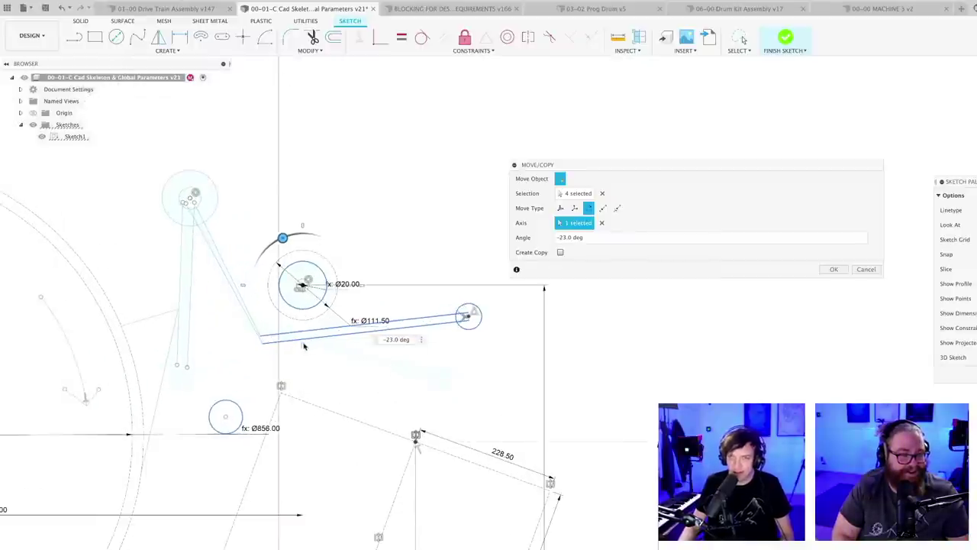
scroll(287, 342, up, 1)
mouse_move(284, 233)
mouse_down()
mouse_move(299, 229)
mouse_move(276, 236)
mouse_move(298, 227)
mouse_move(276, 237)
mouse_up()
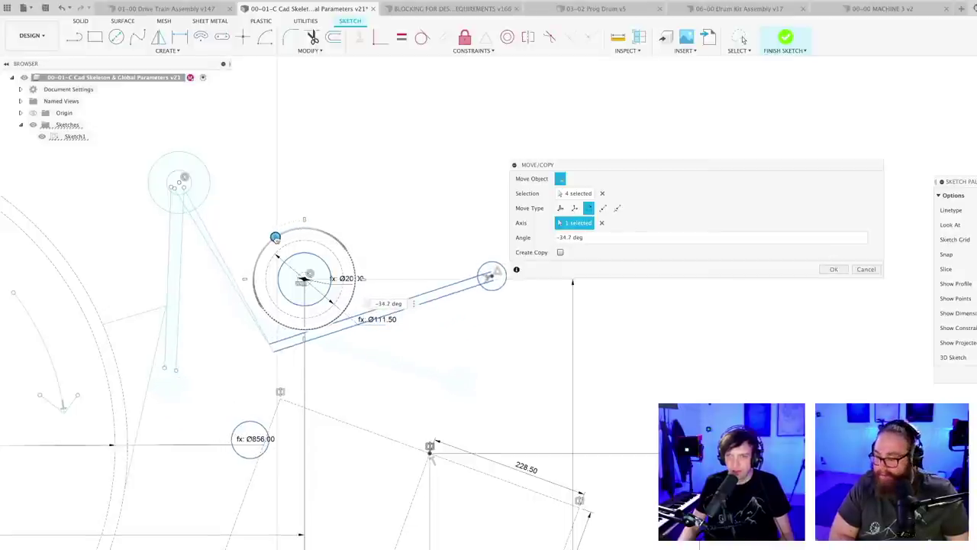
- Settle the linkage rotation angle at -6.0 degrees
scroll(416, 387, down, 3)
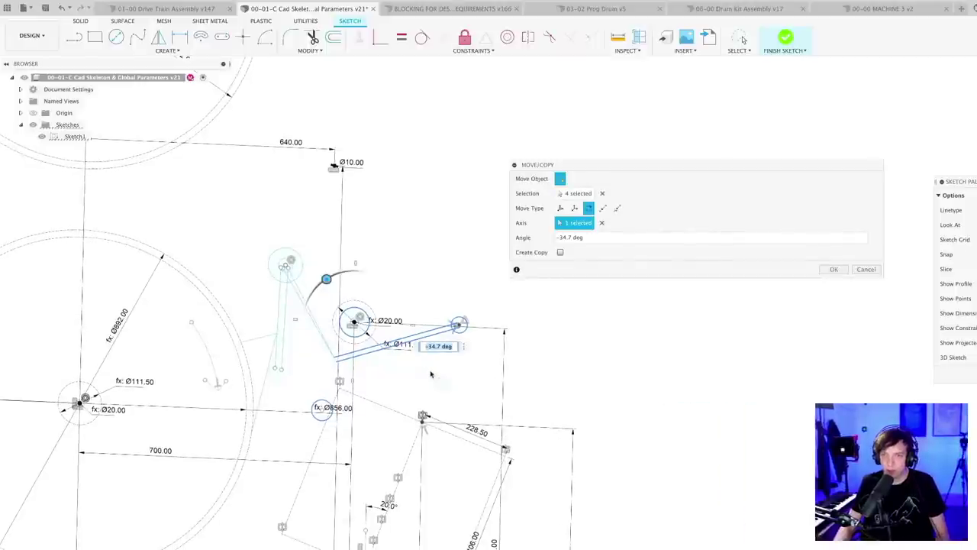
mouse_move(326, 279)
mouse_down()
mouse_move(339, 268)
mouse_move(323, 275)
mouse_move(360, 271)
mouse_move(329, 275)
mouse_move(344, 271)
mouse_up()
scroll(321, 372, up, 2)
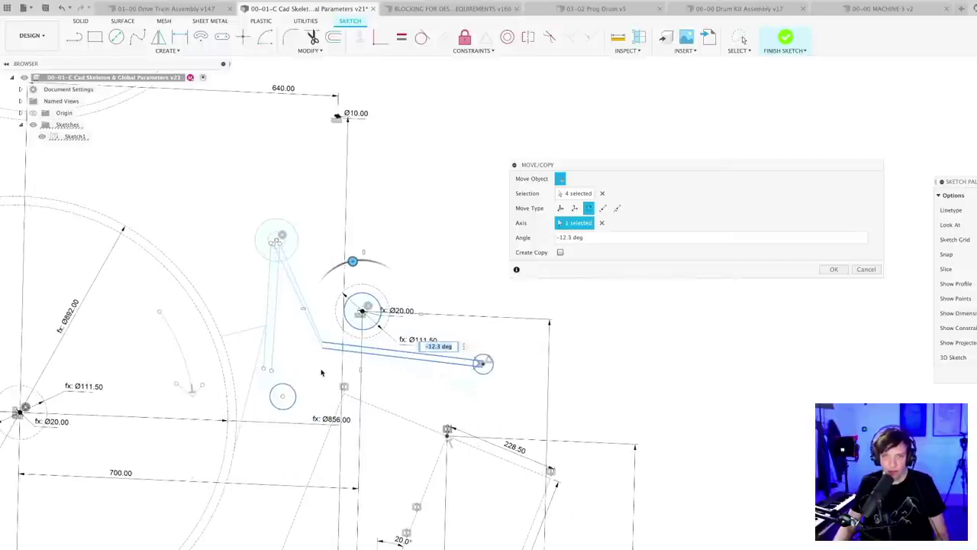
scroll(330, 351, down, 2)
scroll(315, 380, up, 2)
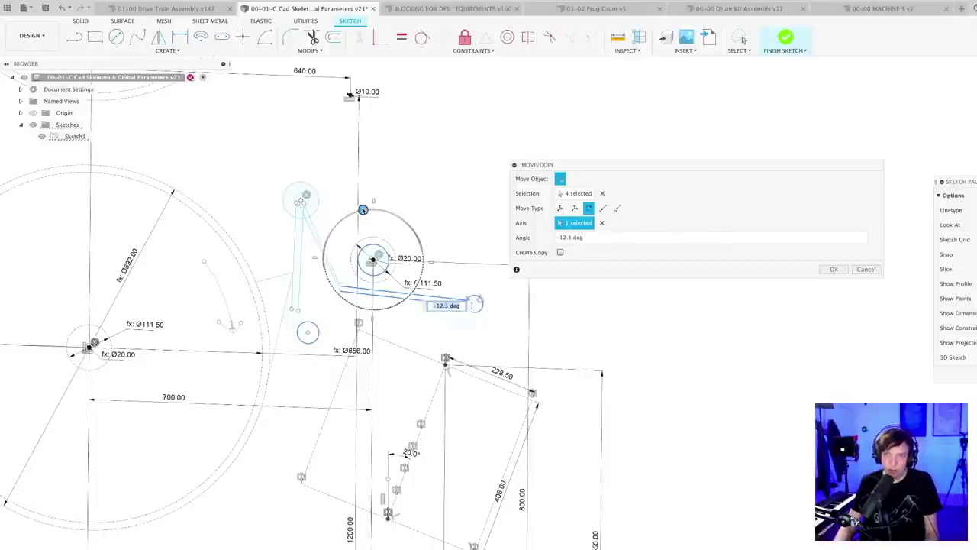
drag(363, 210, 368, 209)
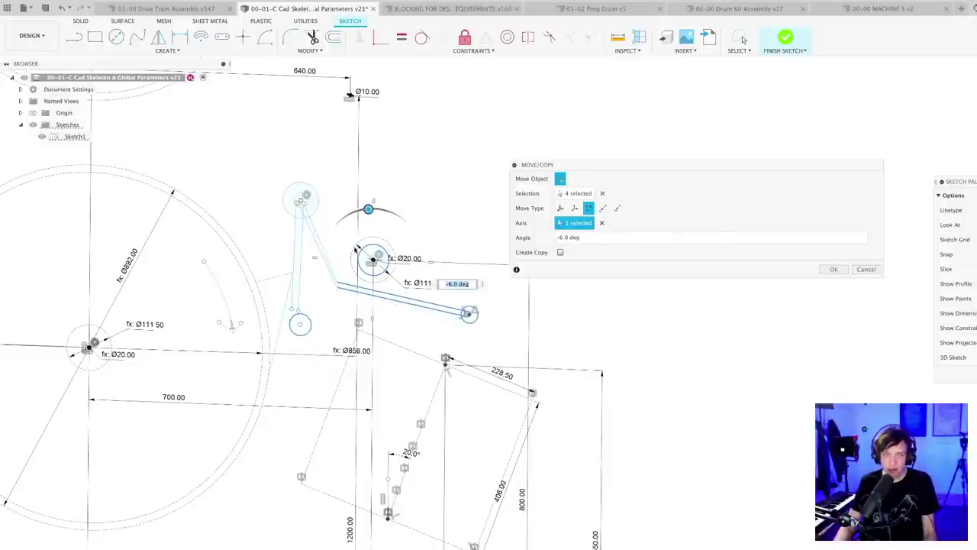
mouse_move(487, 321)
middle_down()
mouse_move(528, 293)
mouse_move(436, 341)
middle_up()
scroll(644, 342, up, 2)
- Confirm the -6° rotation and drag the linkage's small circle downward by its centre
click(847, 268)
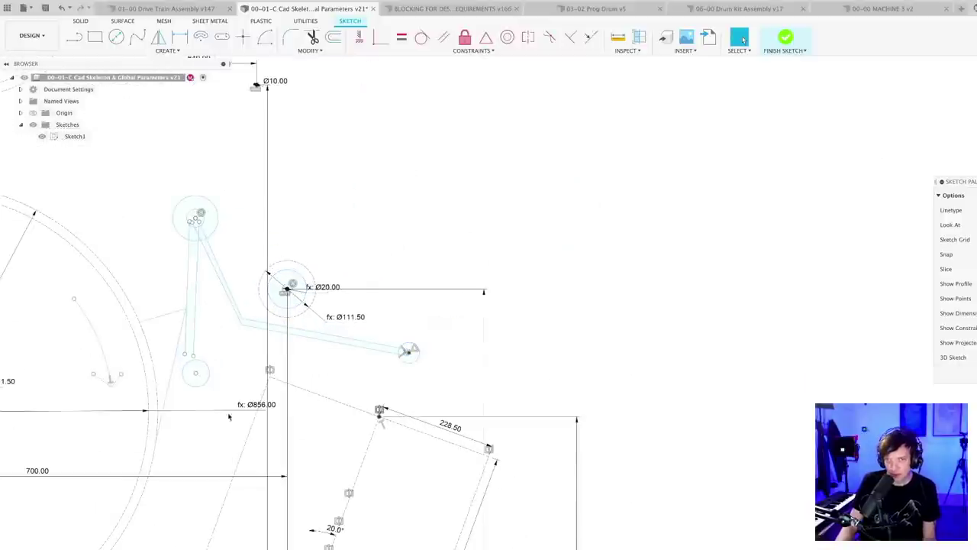
scroll(229, 336, up, 5)
middle_drag(229, 337, 291, 304)
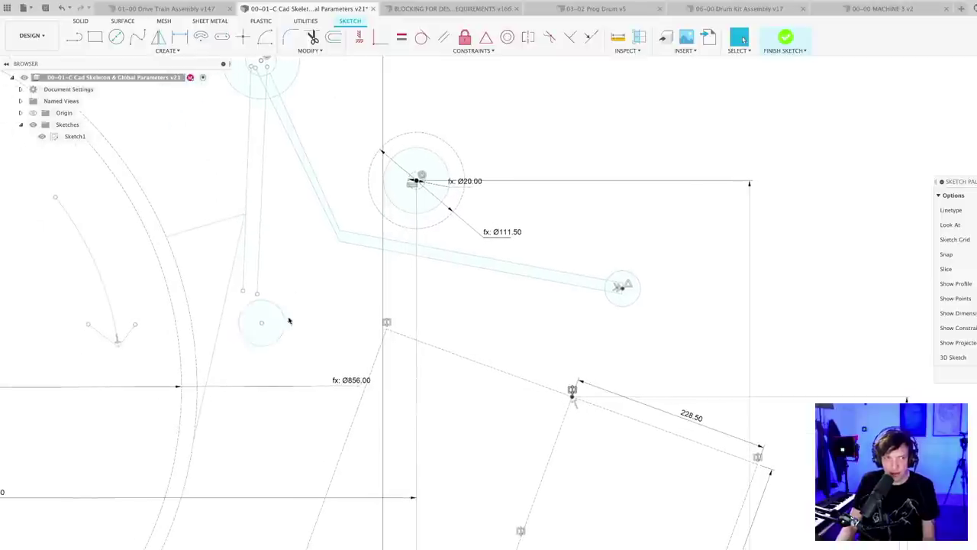
drag(262, 324, 258, 345)
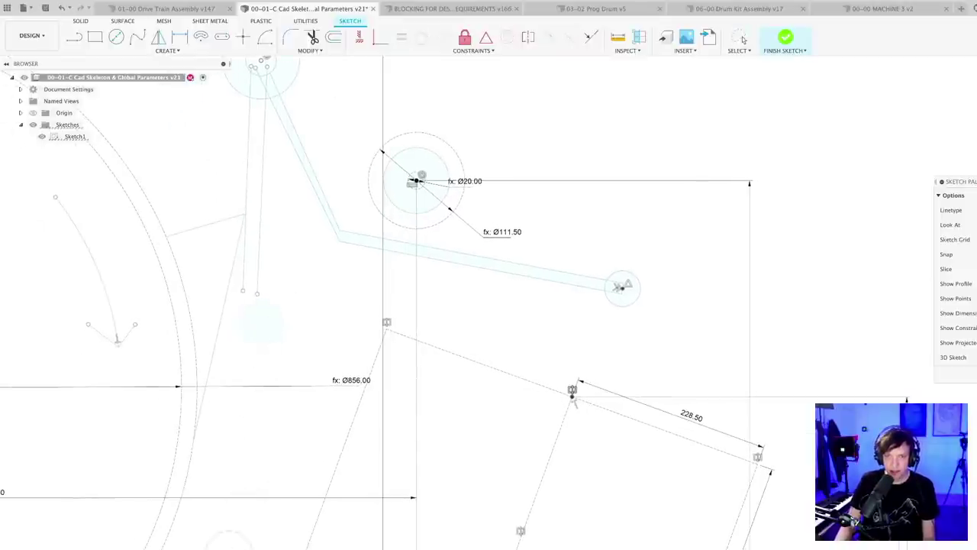
scroll(271, 435, down, 5)
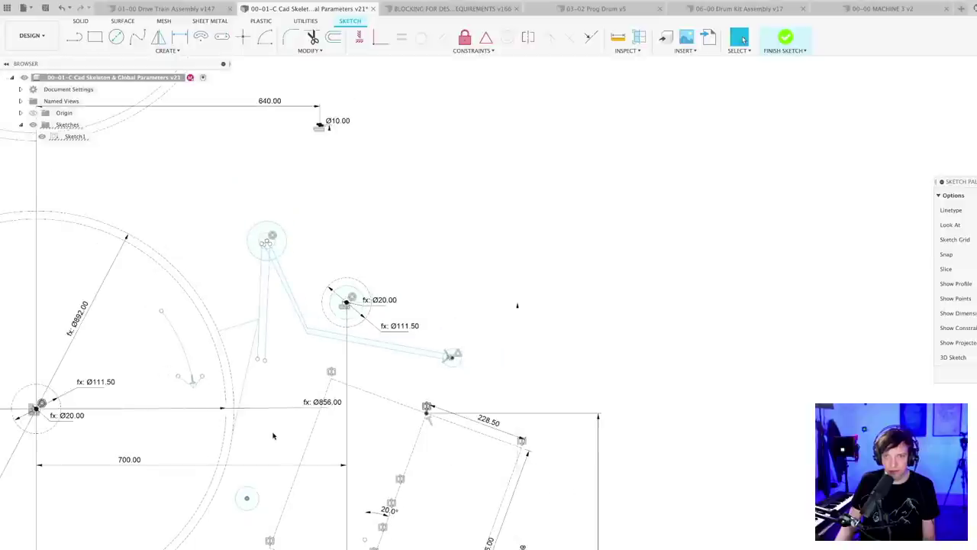
middle_drag(273, 437, 276, 399)
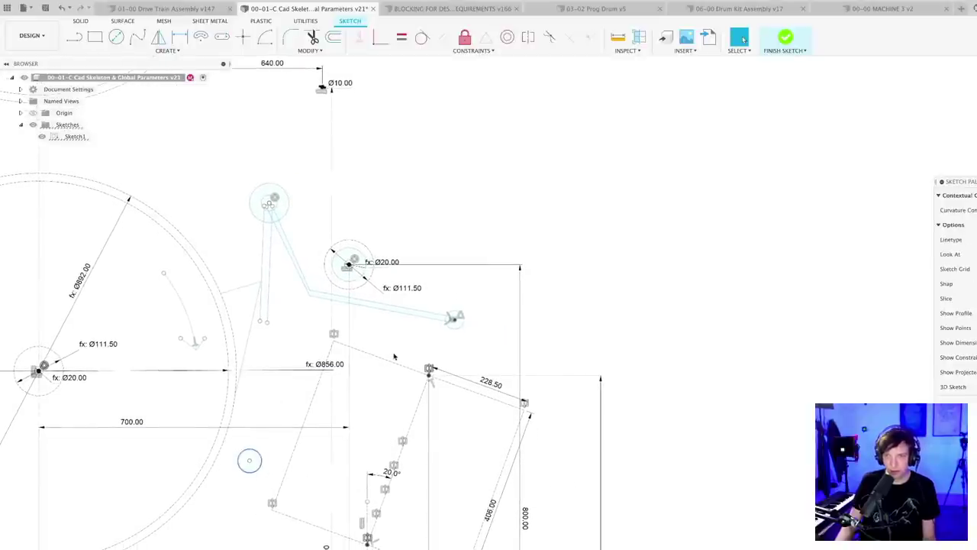
scroll(385, 330, up, 2)
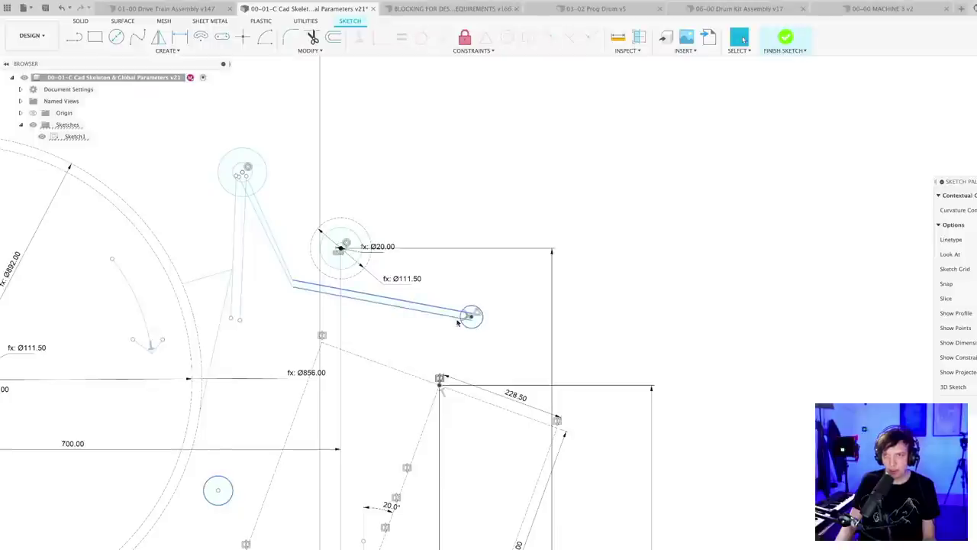
- Start another Move/Copy rotation of the linkage line about the pivot circle
right_click(433, 315)
click(395, 271)
click(589, 208)
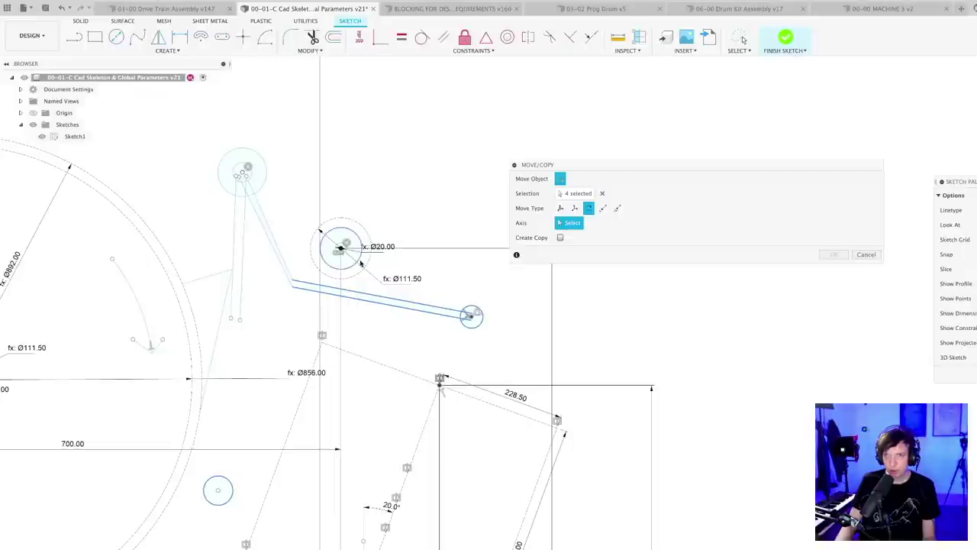
click(357, 254)
mouse_move(341, 197)
mouse_down()
mouse_move(310, 203)
mouse_move(332, 203)
mouse_up()
- Try -11.3 and -20 degrees, then cancel, leaving the linkage unchanged
middle_drag(365, 318, 368, 228)
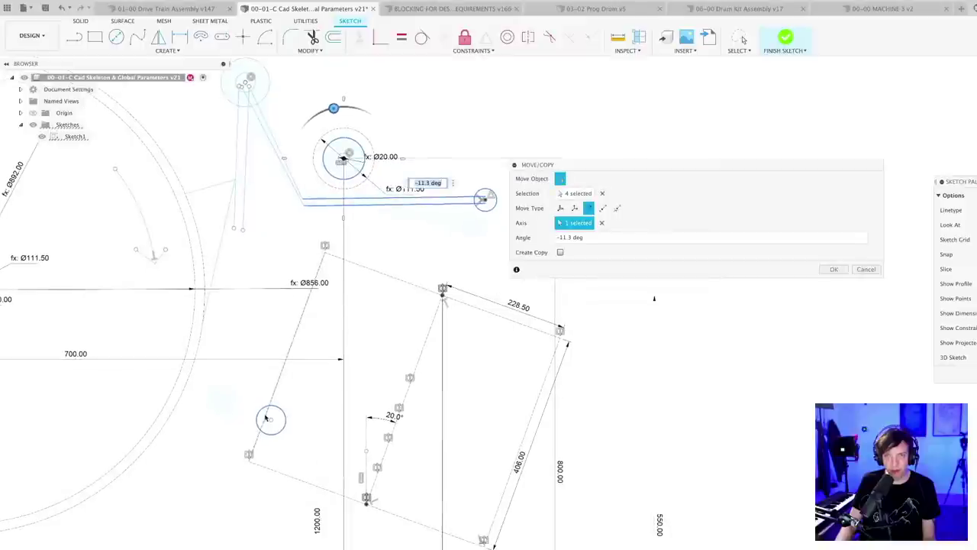
scroll(271, 421, up, 2)
scroll(272, 421, down, 2)
middle_drag(341, 294, 334, 349)
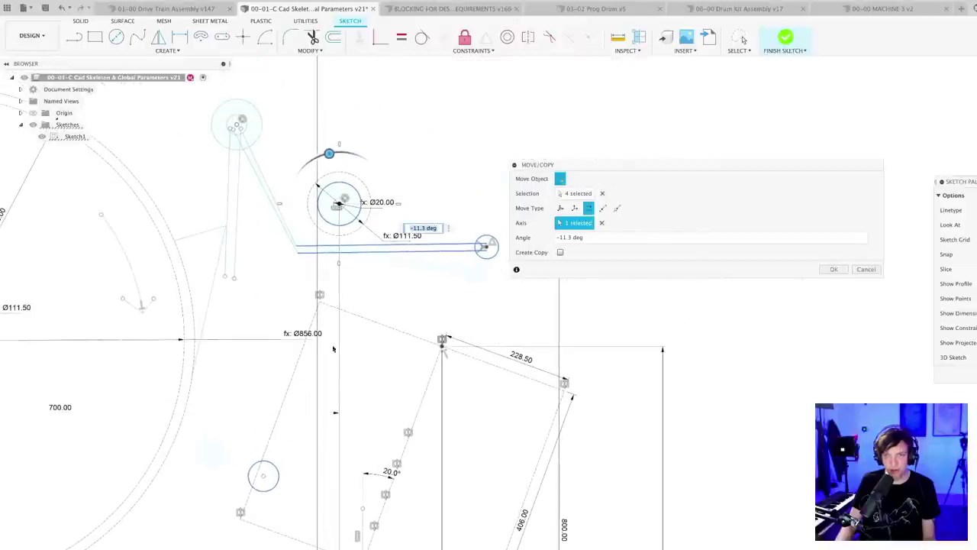
mouse_move(331, 155)
mouse_down()
mouse_move(314, 160)
mouse_move(367, 157)
mouse_move(318, 158)
mouse_move(339, 153)
mouse_up()
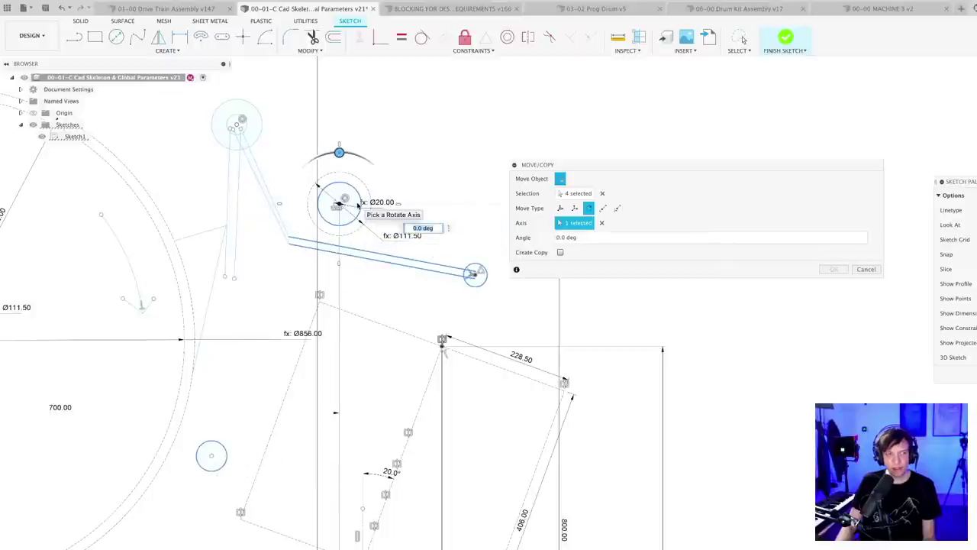
scroll(358, 208, down, 4)
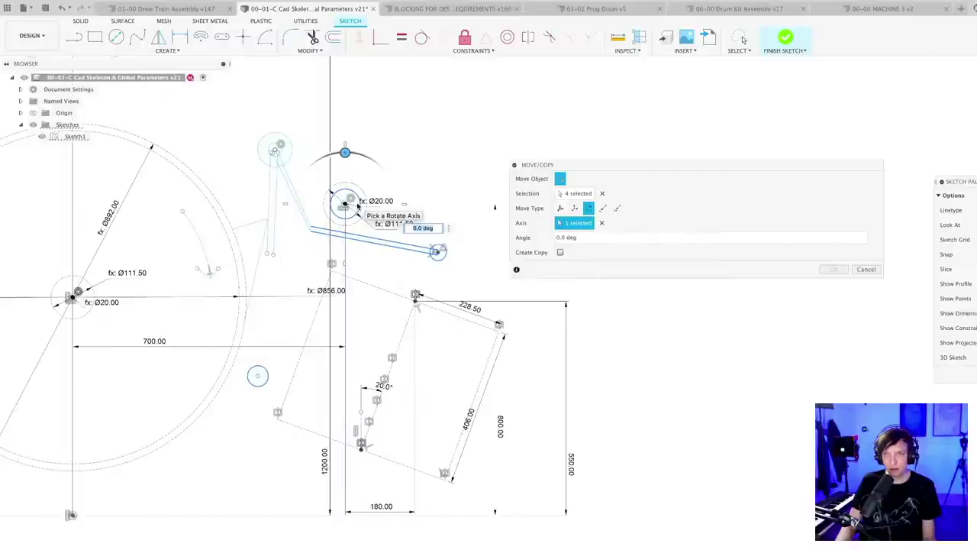
click(865, 271)
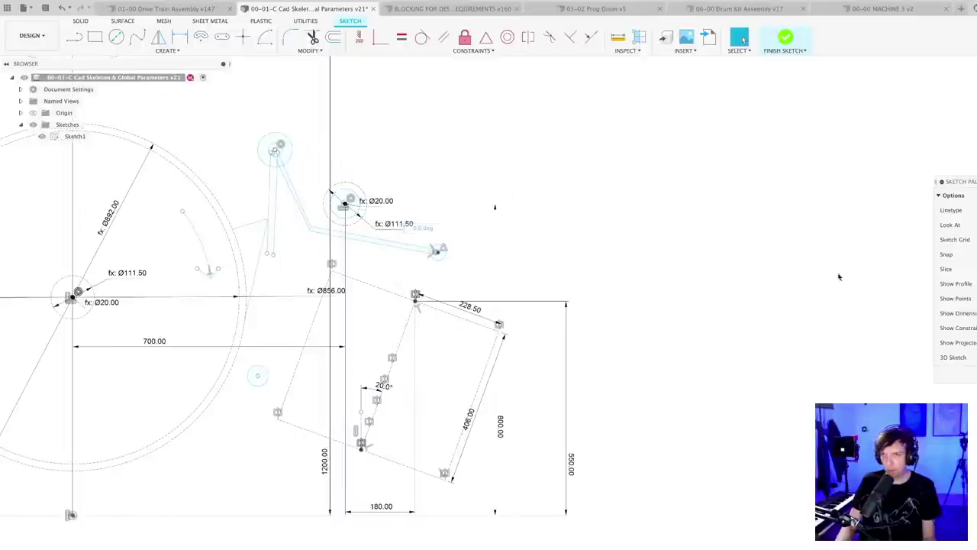
scroll(672, 323, down, 5)
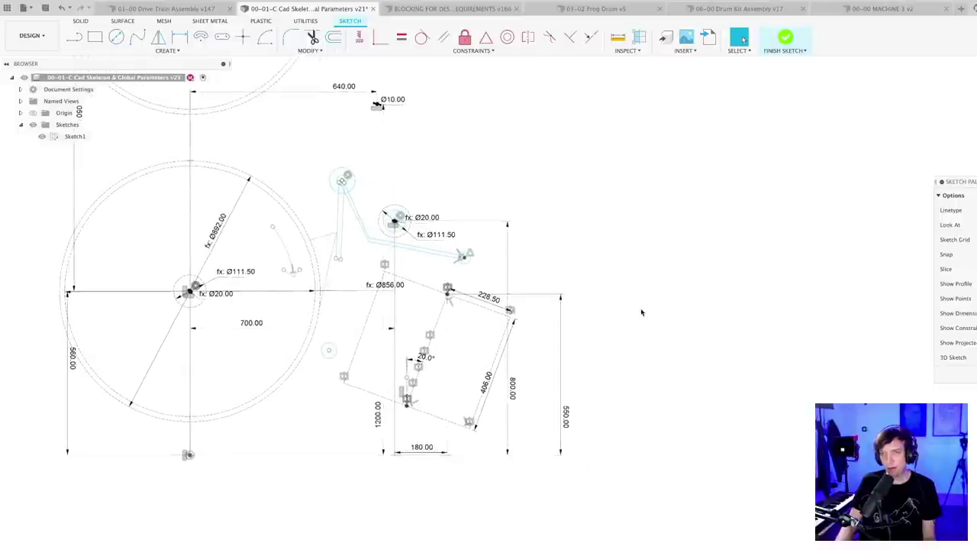
- Save the skeleton as a new version and switch to the 00-00 MACHINE 3 v2 assembly
key(ctrl+s)
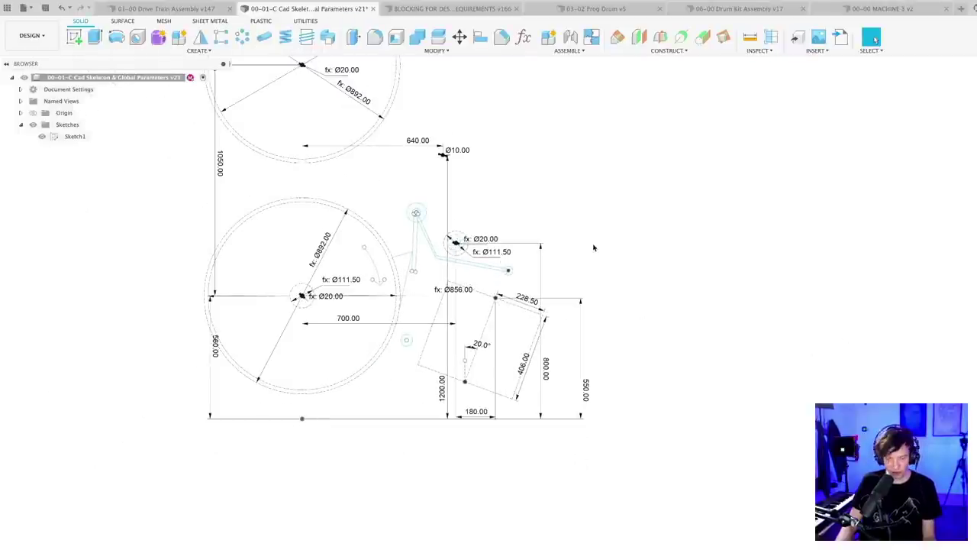
key(Return)
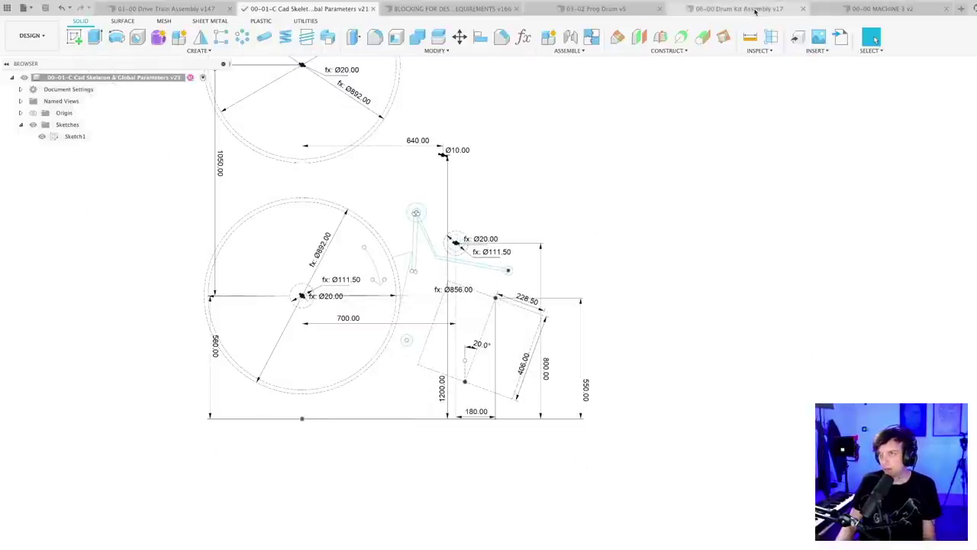
click(879, 6)
click(872, 164)
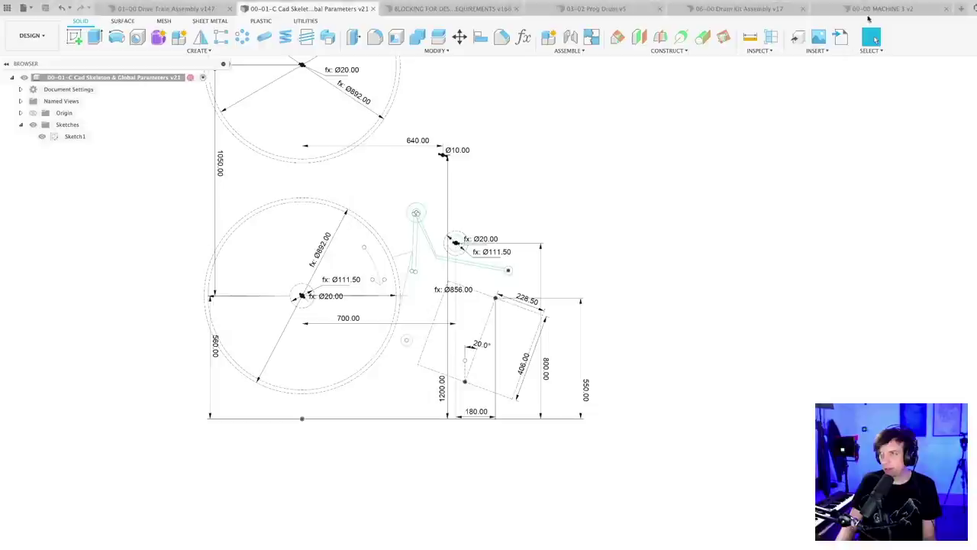
click(878, 8)
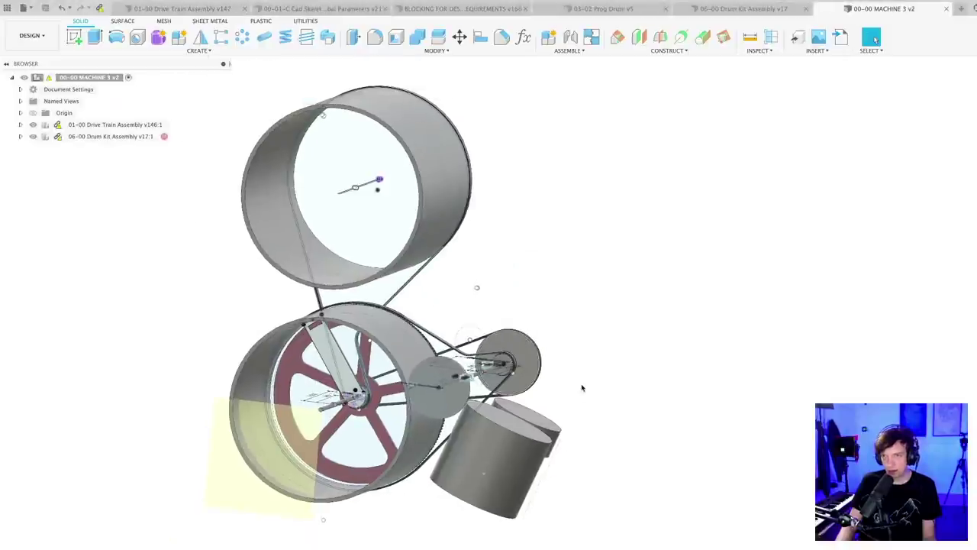
- From a near top-down view, select the drive shaft running through the drum
shift+middle_drag(577, 394, 386, 420)
scroll(425, 426, up, 5)
scroll(440, 407, up, 2)
scroll(434, 377, up, 4)
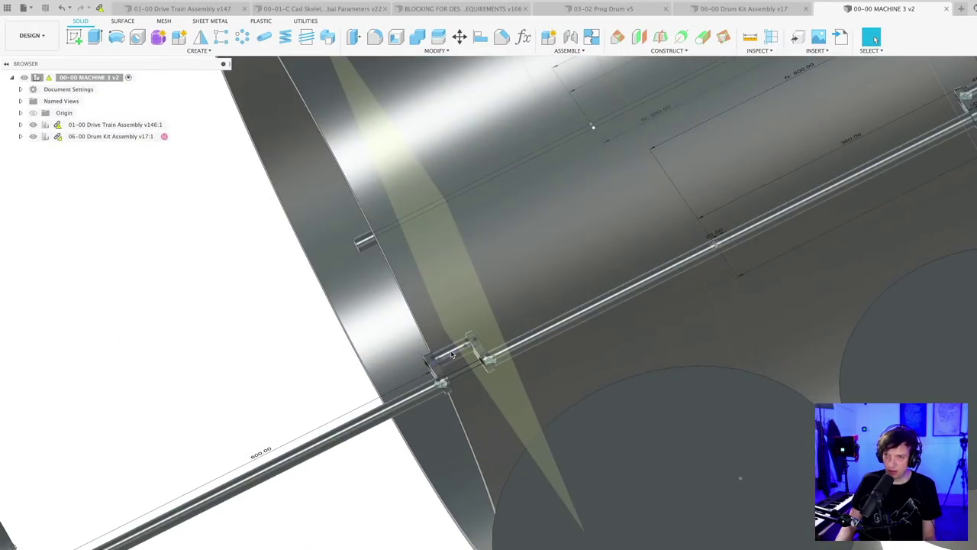
scroll(451, 362, down, 6)
shift+middle_drag(451, 362, 394, 412)
scroll(393, 303, down, 5)
shift+middle_drag(429, 330, 462, 328)
scroll(466, 324, up, 4)
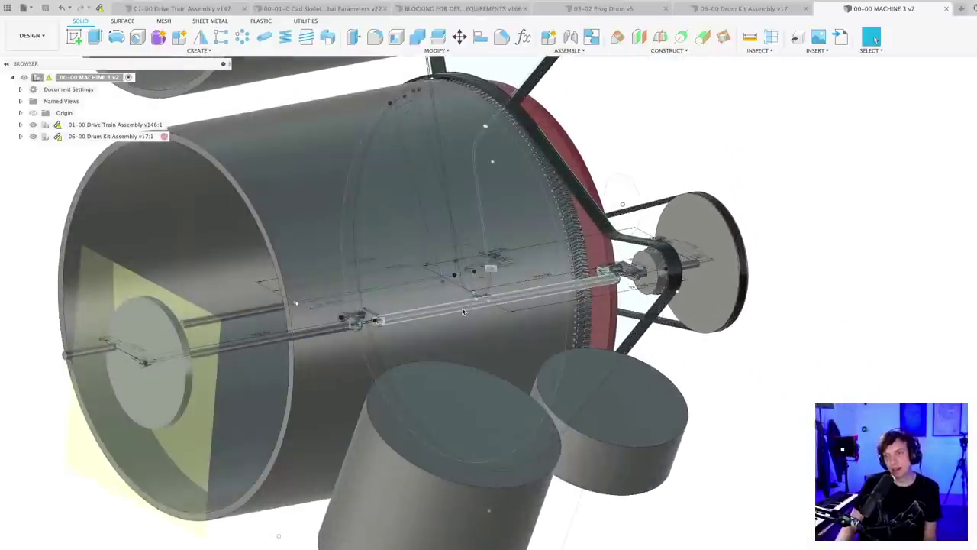
click(463, 311)
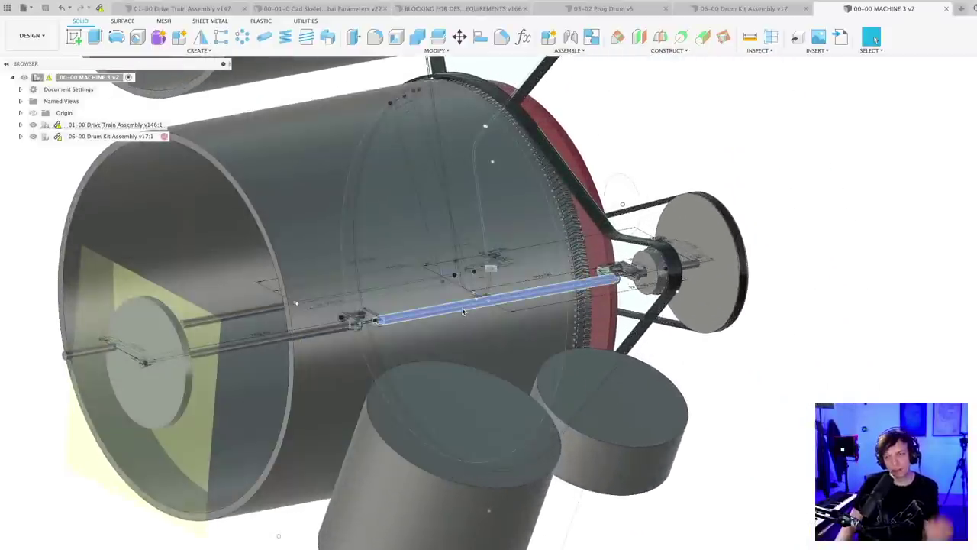
- Pan and orbit the assembly to inspect the drums' opposite open ends
scroll(467, 321, down, 2)
scroll(471, 329, up, 3)
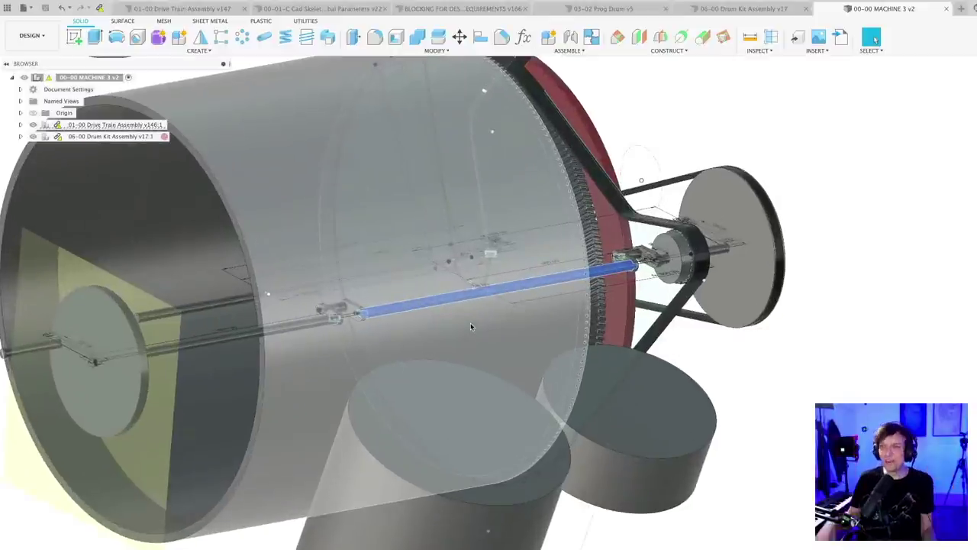
scroll(534, 206, down, 3)
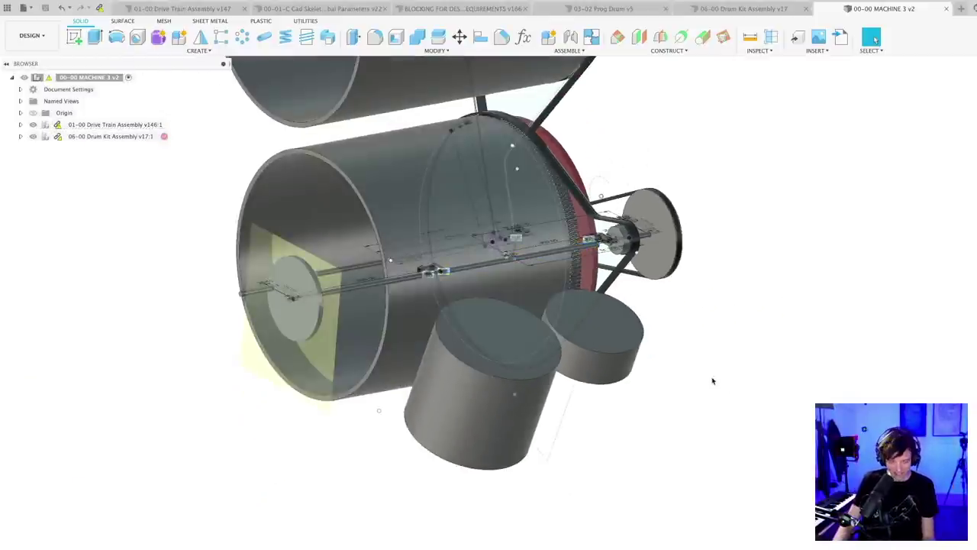
middle_drag(712, 381, 558, 447)
scroll(570, 437, down, 3)
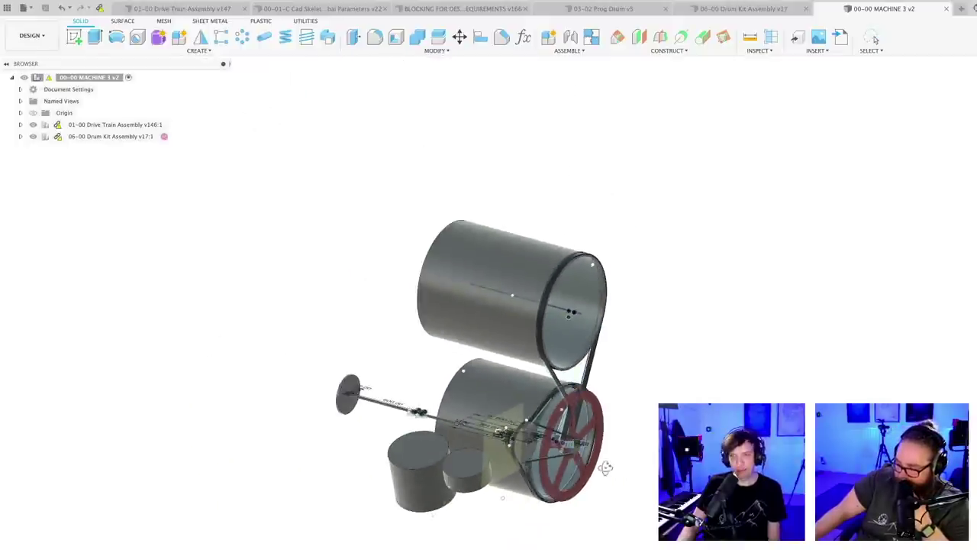
shift+middle_drag(605, 468, 652, 488)
scroll(603, 468, up, 5)
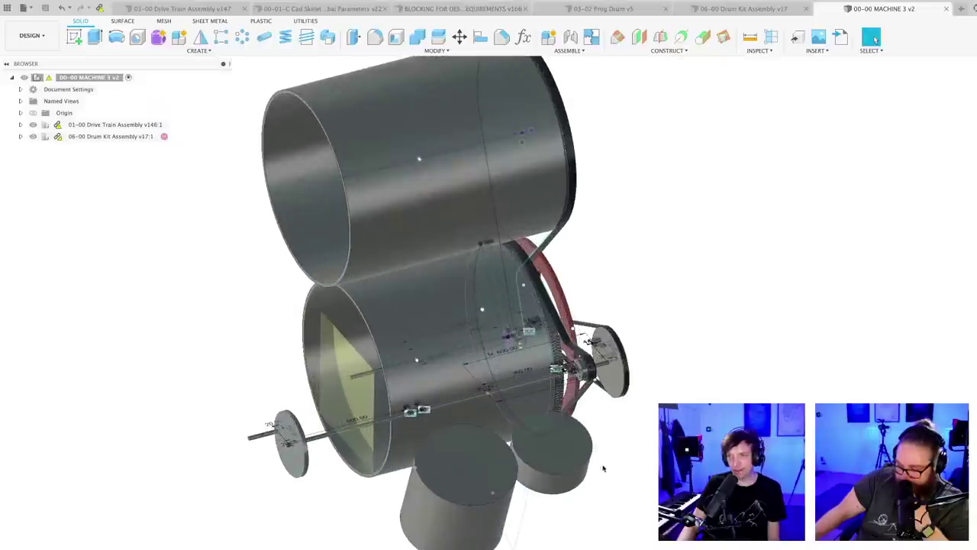
middle_drag(604, 468, 484, 546)
scroll(517, 482, down, 3)
scroll(481, 517, down, 2)
scroll(486, 517, up, 2)
scroll(486, 519, down, 2)
scroll(478, 522, up, 2)
scroll(479, 521, down, 2)
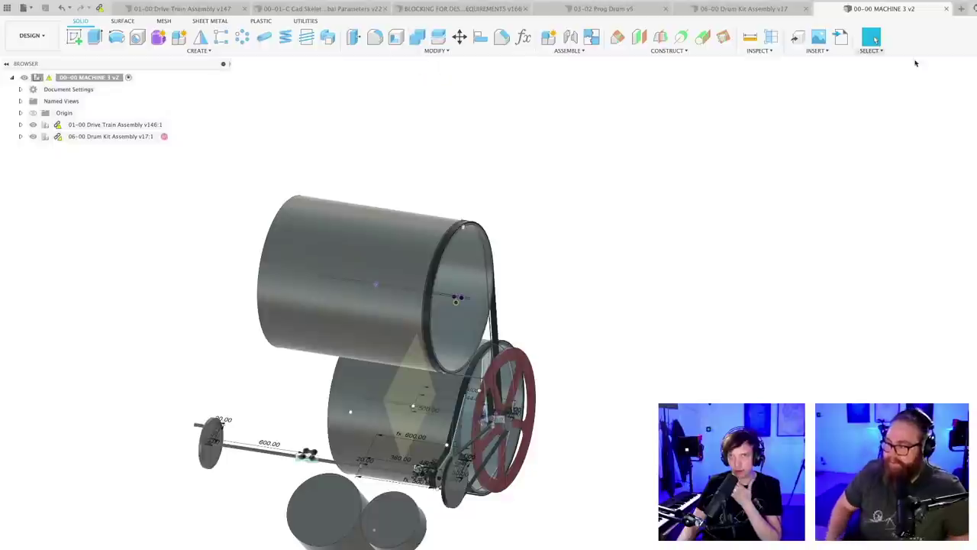
- In the Drive Train Assembly, open the 02-00 Drive Shaft Assembly's MASTERSKETCH for editing
click(180, 8)
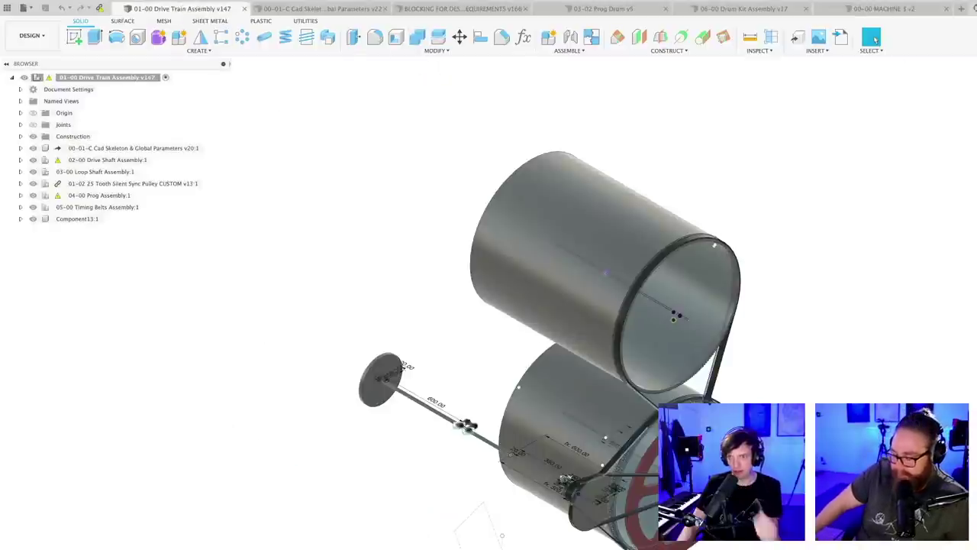
shift+middle_drag(397, 458, 484, 379)
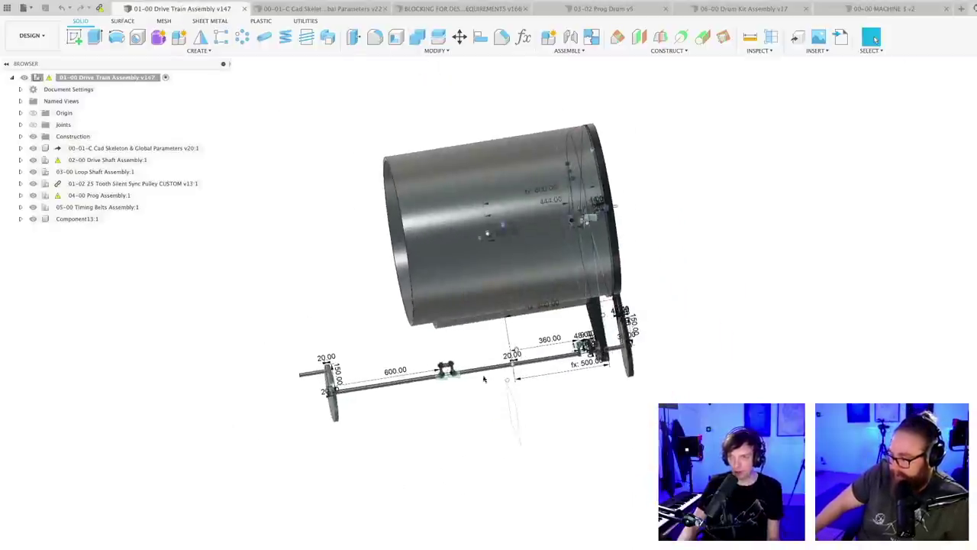
scroll(483, 378, up, 5)
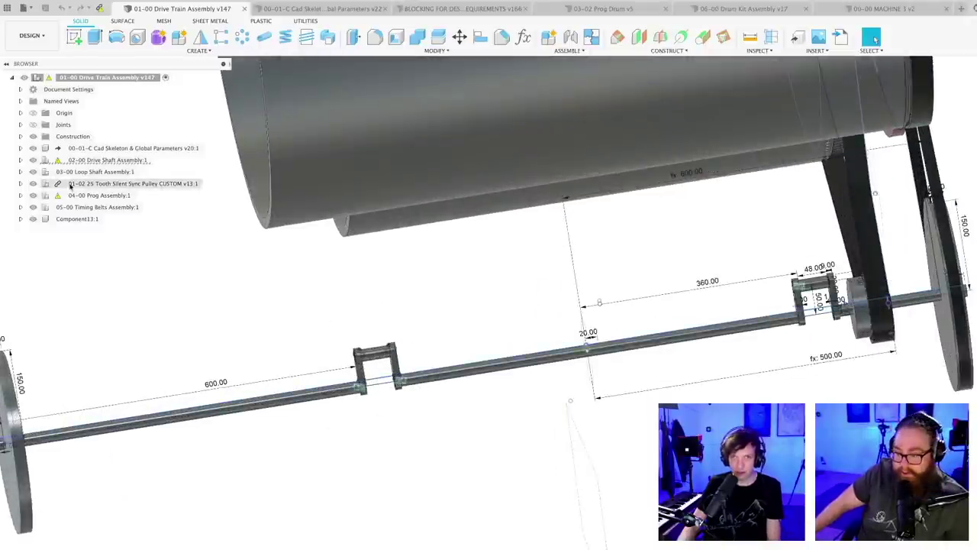
click(21, 161)
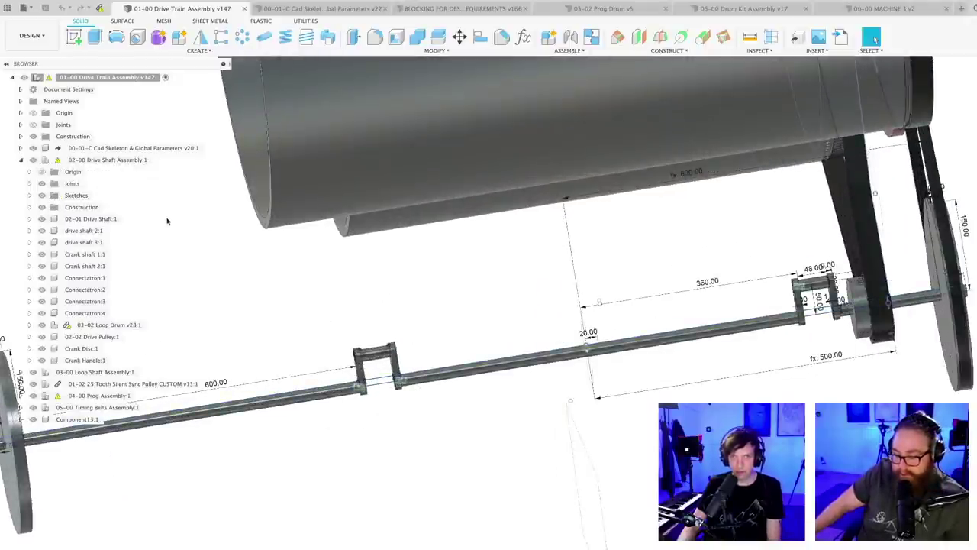
scroll(249, 271, down, 3)
middle_drag(275, 270, 328, 305)
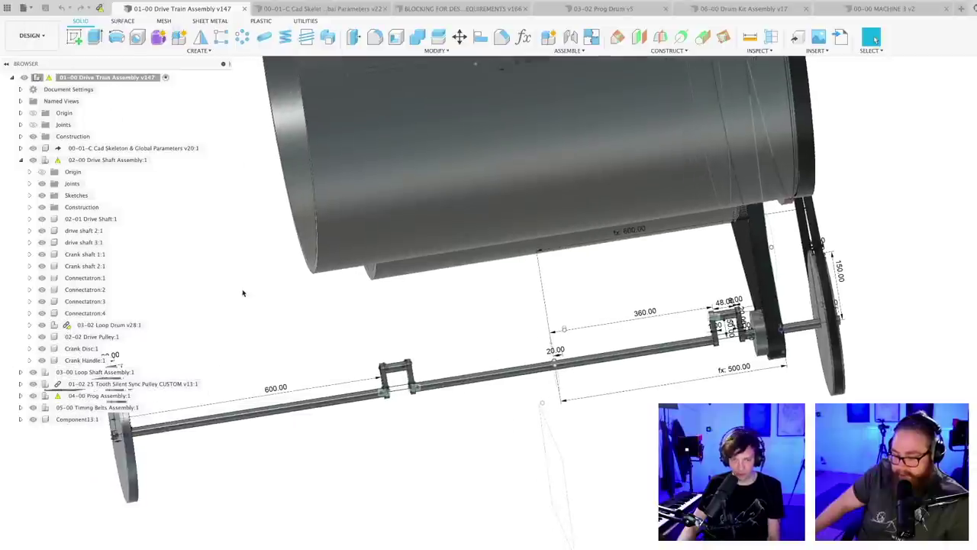
click(29, 195)
double_click(90, 206)
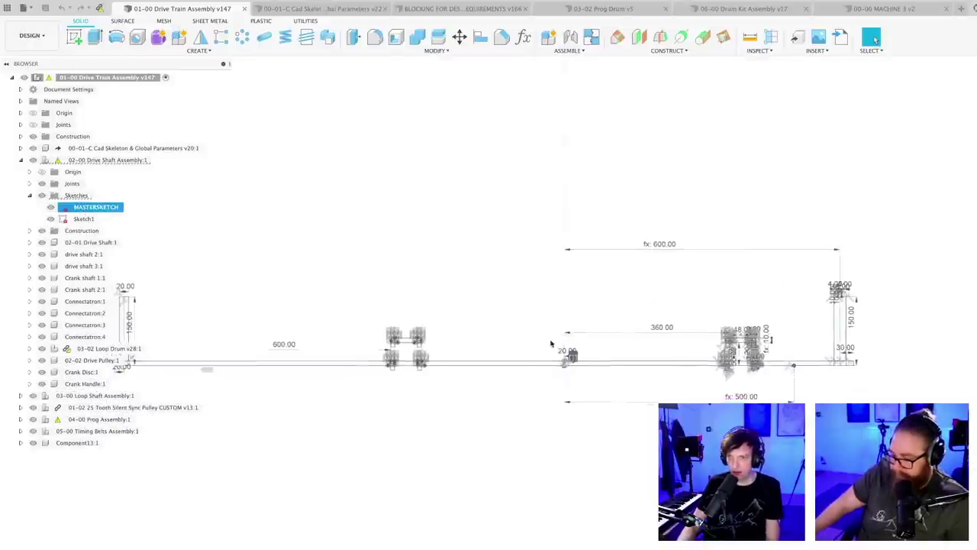
- Reposition the sketch point just left of the centre axis instead of onto it
scroll(535, 397, up, 6)
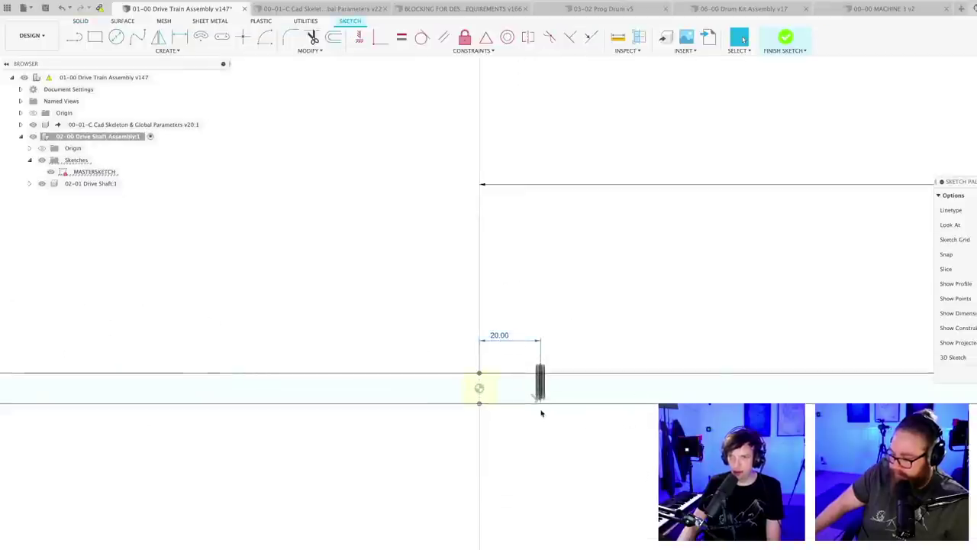
scroll(541, 413, down, 8)
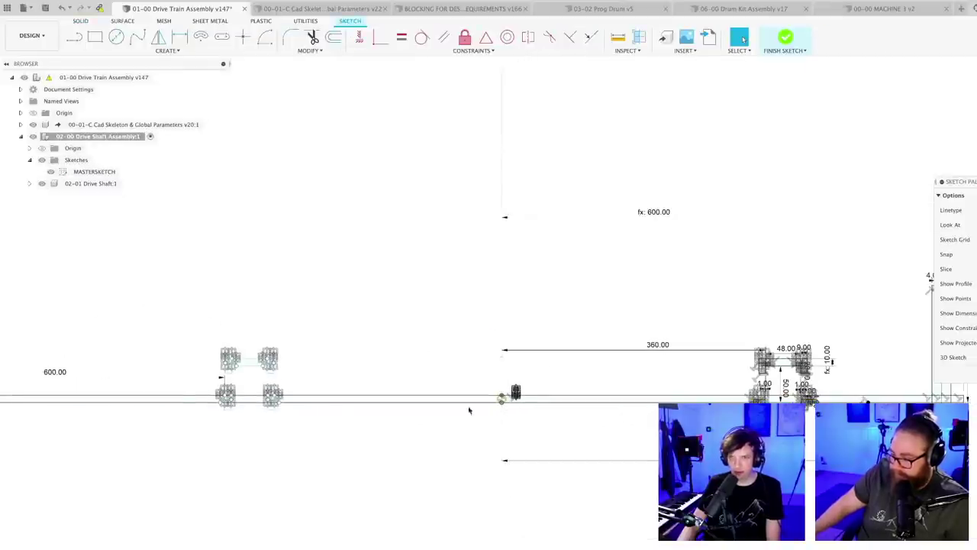
scroll(469, 410, up, 6)
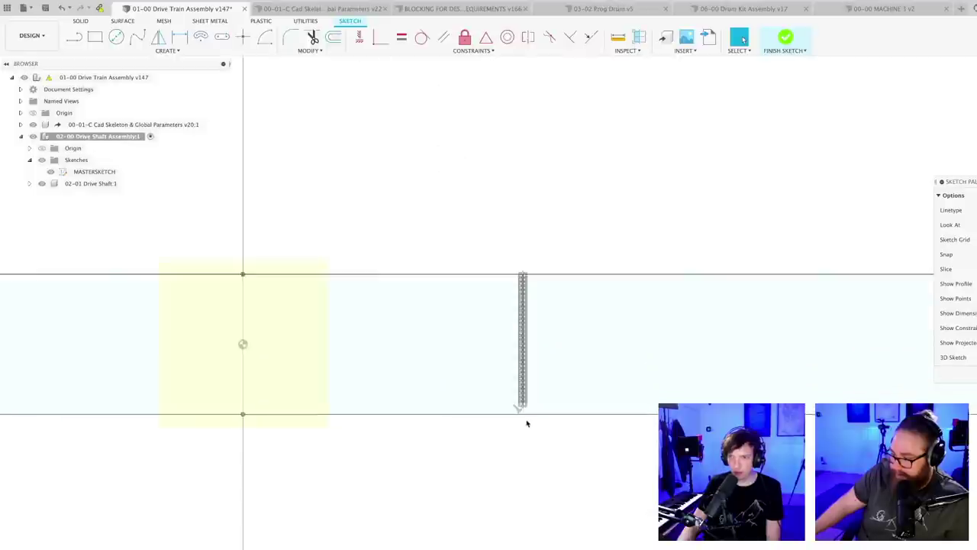
scroll(527, 423, up, 3)
drag(288, 411, 95, 390)
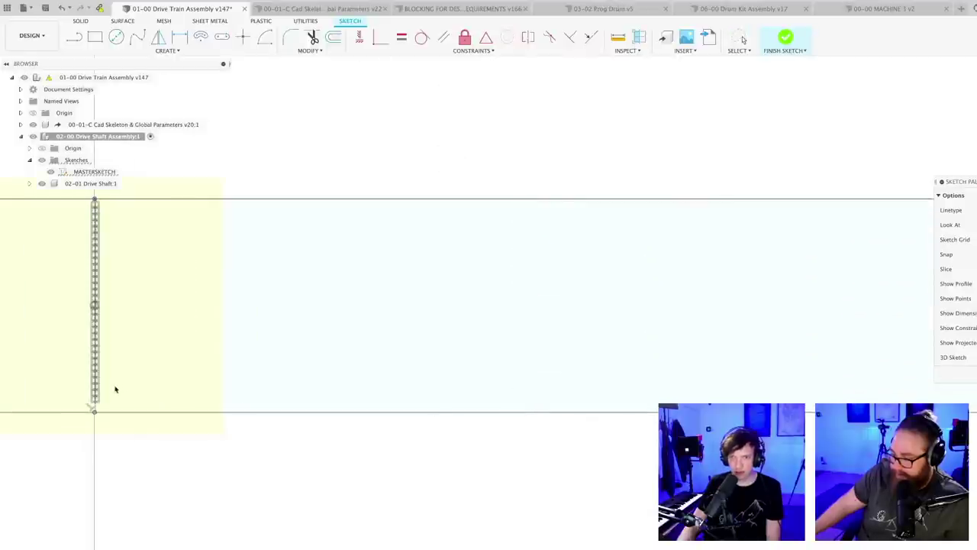
scroll(97, 404, up, 3)
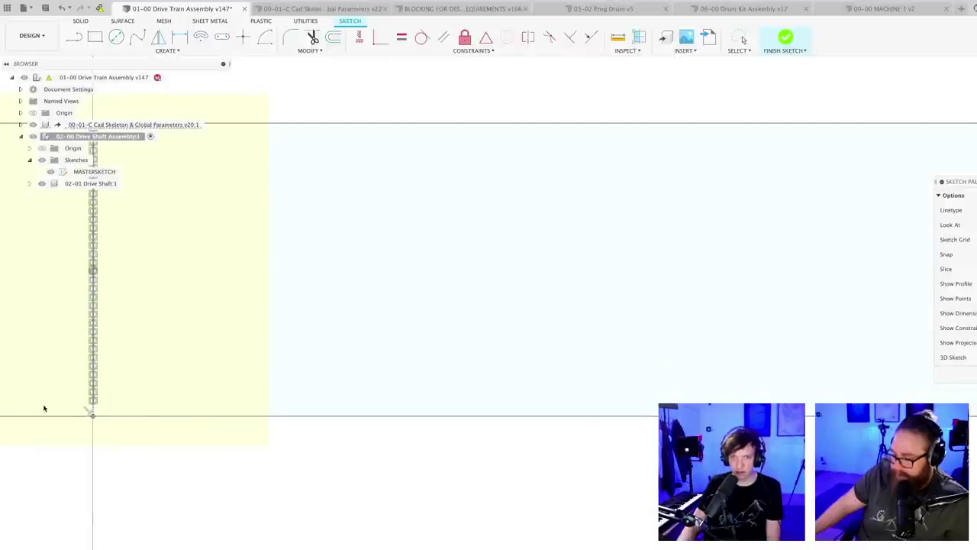
scroll(200, 394, down, 3)
key(super+z)
scroll(471, 444, down, 3)
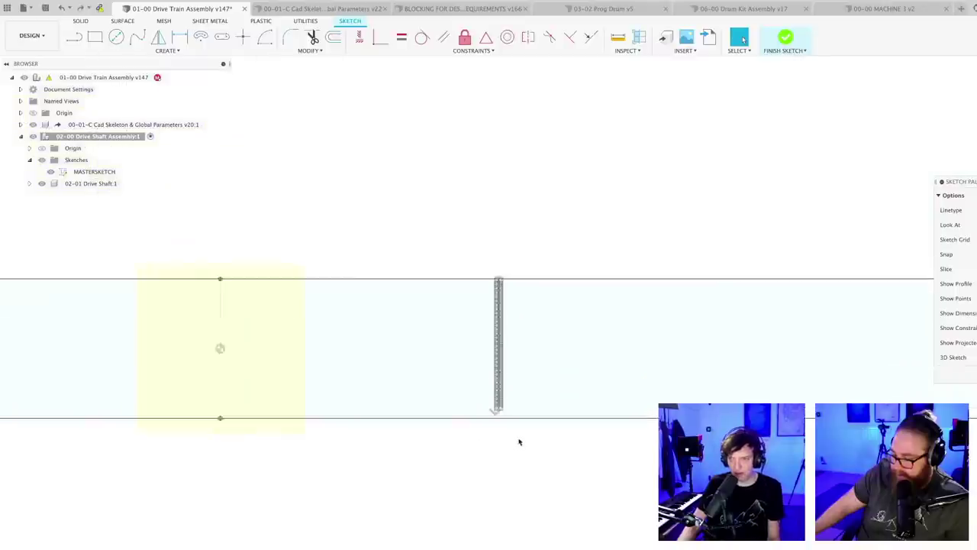
scroll(519, 441, up, 2)
middle_drag(450, 464, 709, 472)
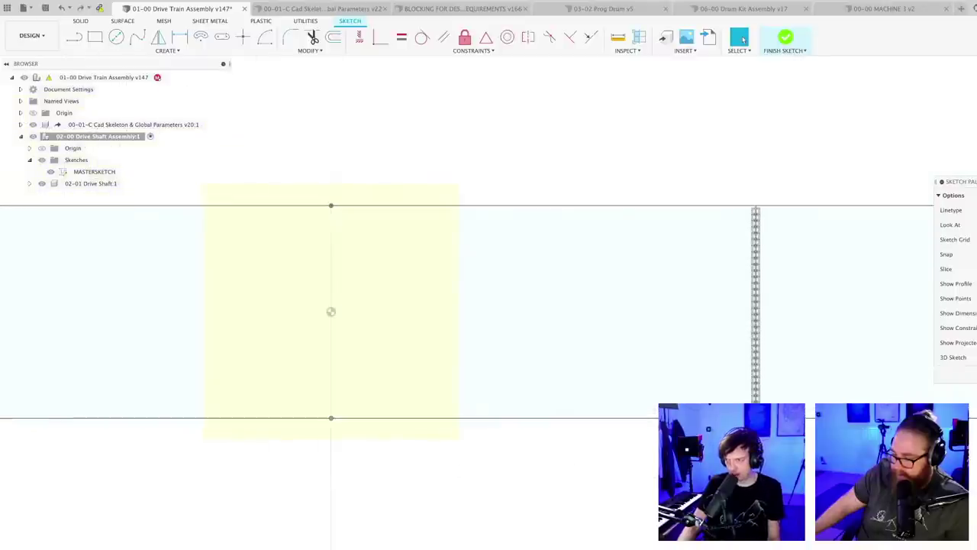
drag(217, 410, 215, 411)
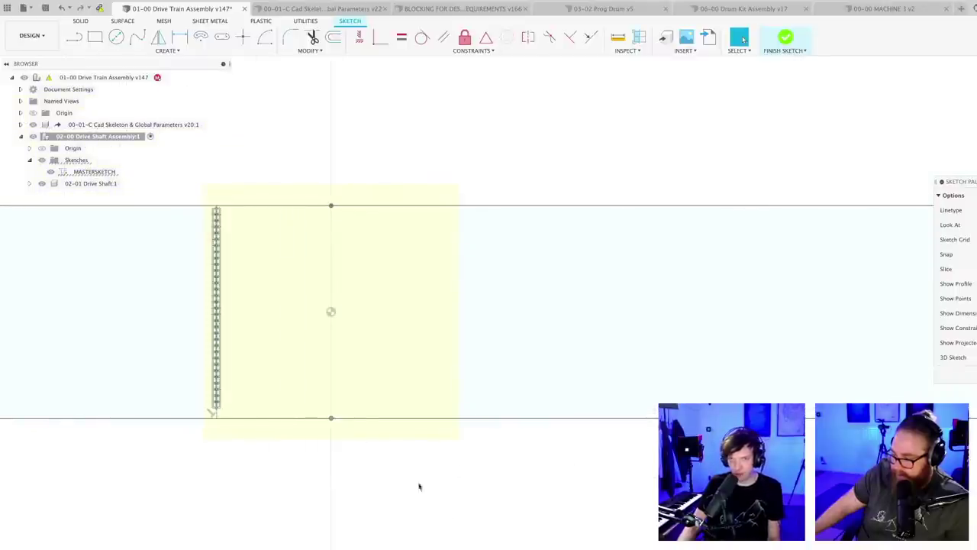
- Dimension the lower line's offset from the axis as 10
scroll(466, 512, down, 8)
scroll(483, 520, down, 3)
scroll(296, 546, down, 1)
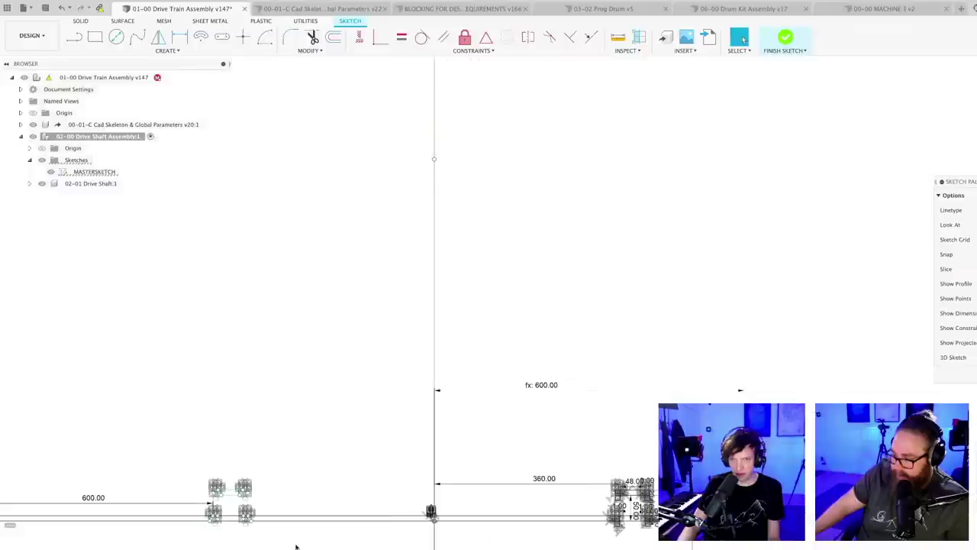
scroll(232, 523, down, 2)
scroll(323, 519, up, 8)
mouse_move(378, 539)
middle_down()
mouse_move(323, 519)
mouse_move(443, 524)
middle_up()
scroll(430, 463, up, 8)
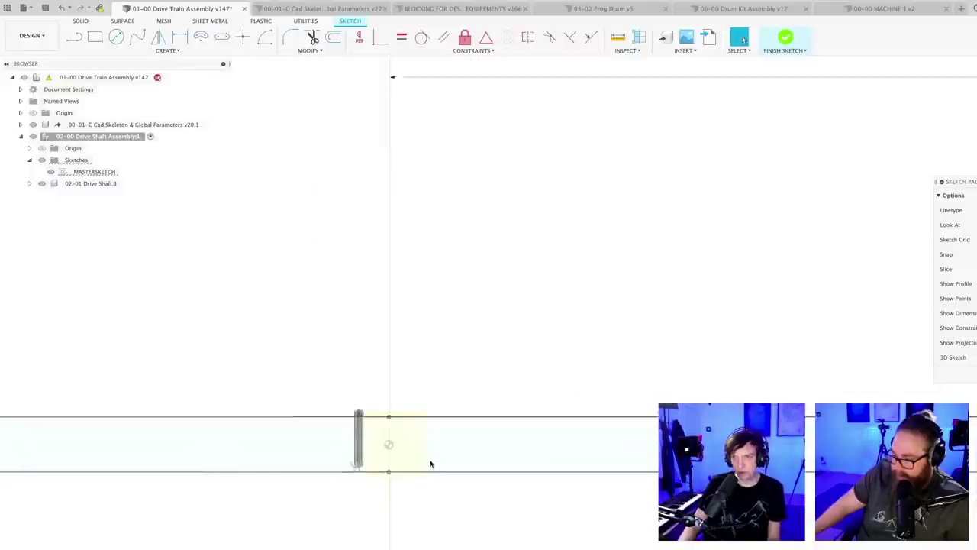
key(d)
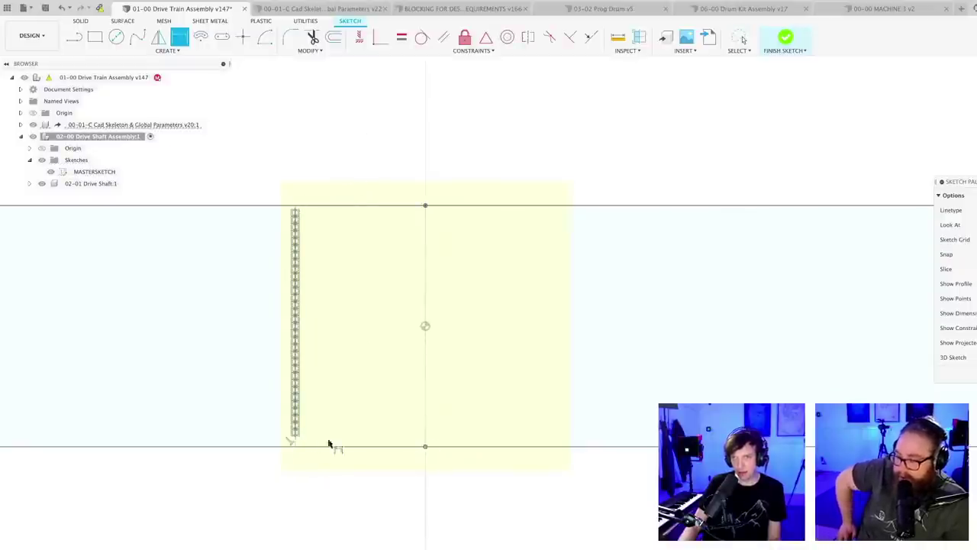
click(296, 443)
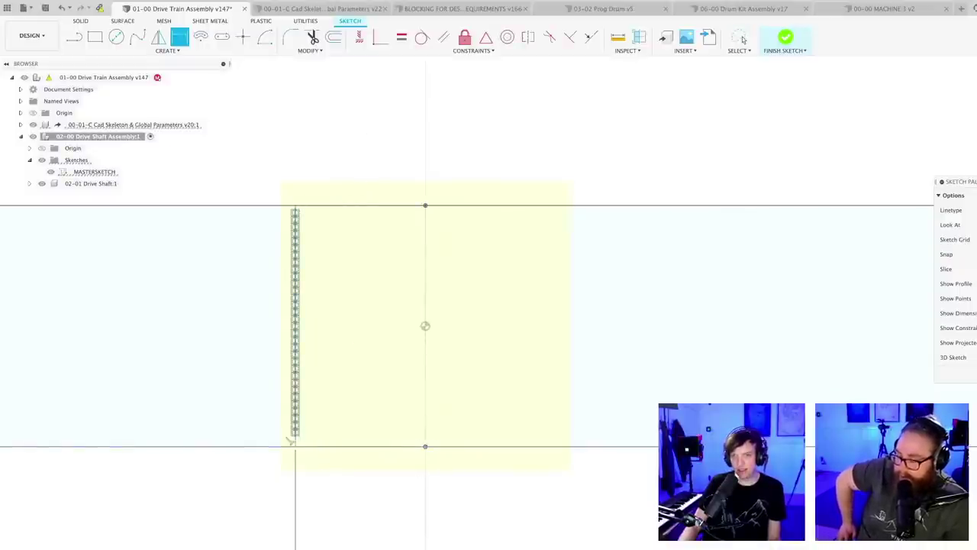
click(365, 544)
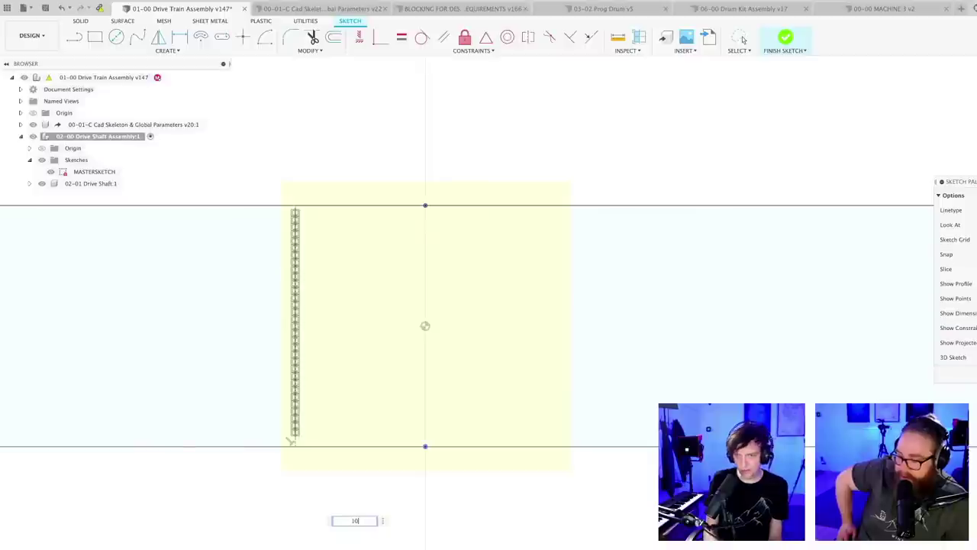
key(Return)
- Save the Drive Train Assembly as version 148 and recentre the shaft sketch view
scroll(435, 538, down, 6)
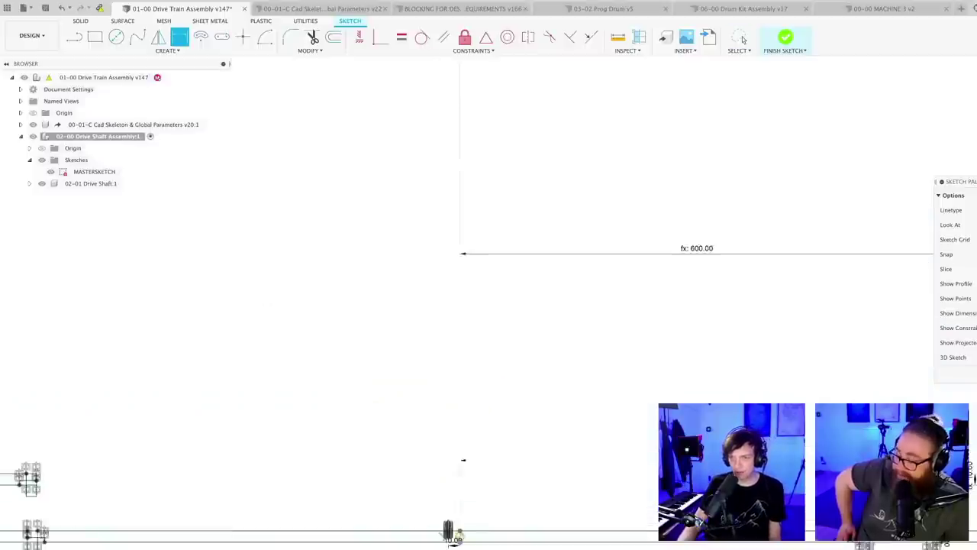
scroll(489, 545, down, 4)
mouse_move(491, 546)
middle_down()
mouse_move(462, 469)
mouse_move(485, 456)
middle_up()
key(super+s)
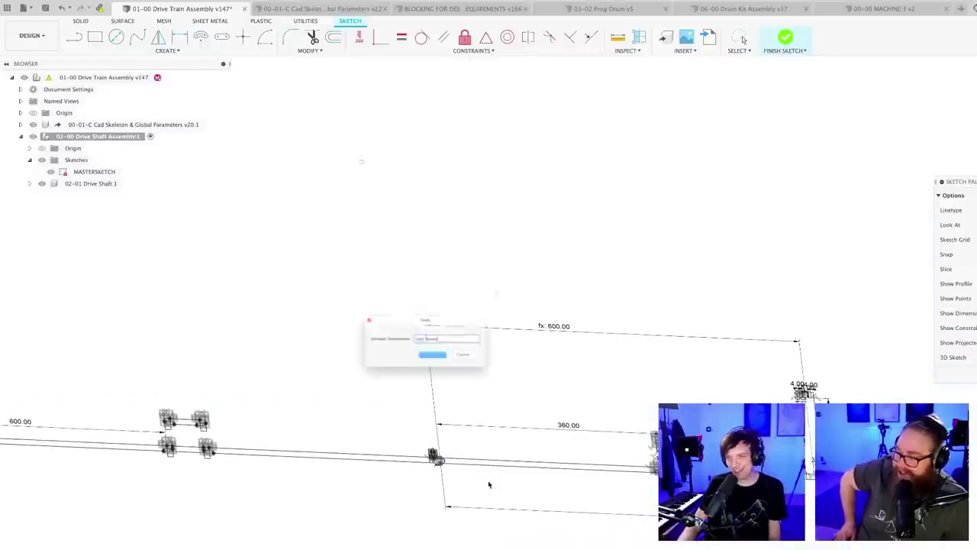
key(Return)
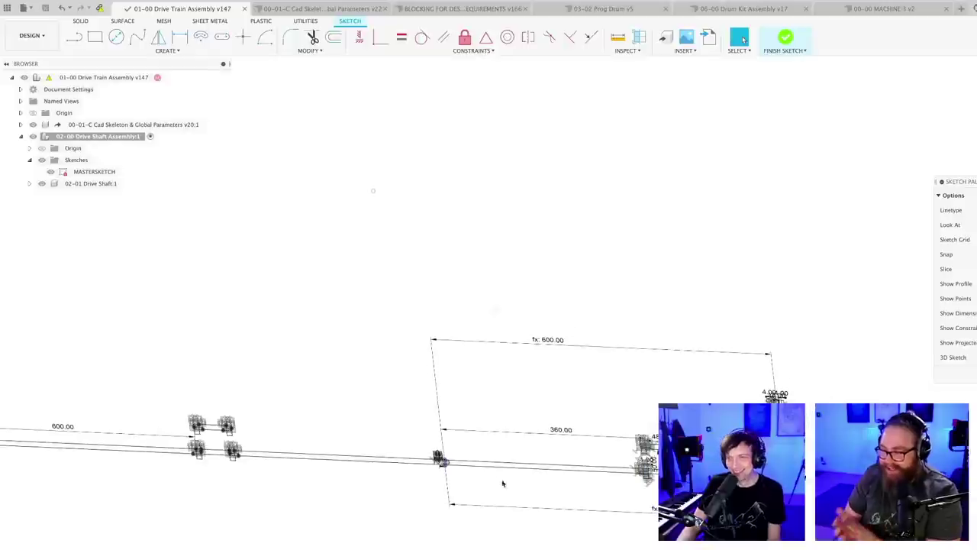
scroll(502, 483, down, 4)
mouse_move(515, 536)
shift+middle_down()
mouse_move(547, 445)
mouse_move(574, 443)
mouse_move(552, 463)
shift+middle_up()
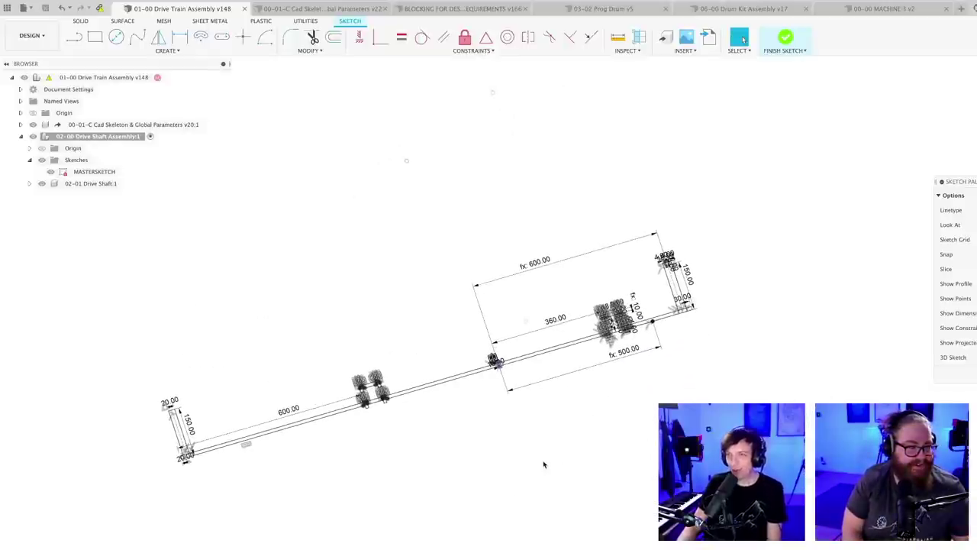
shift+middle_drag(573, 432, 571, 414)
scroll(572, 413, up, 3)
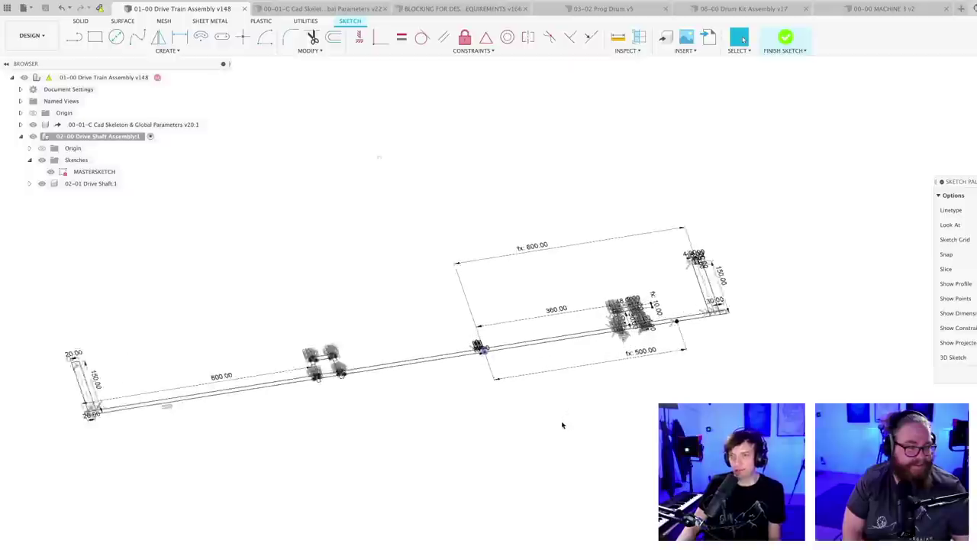
scroll(549, 421, down, 3)
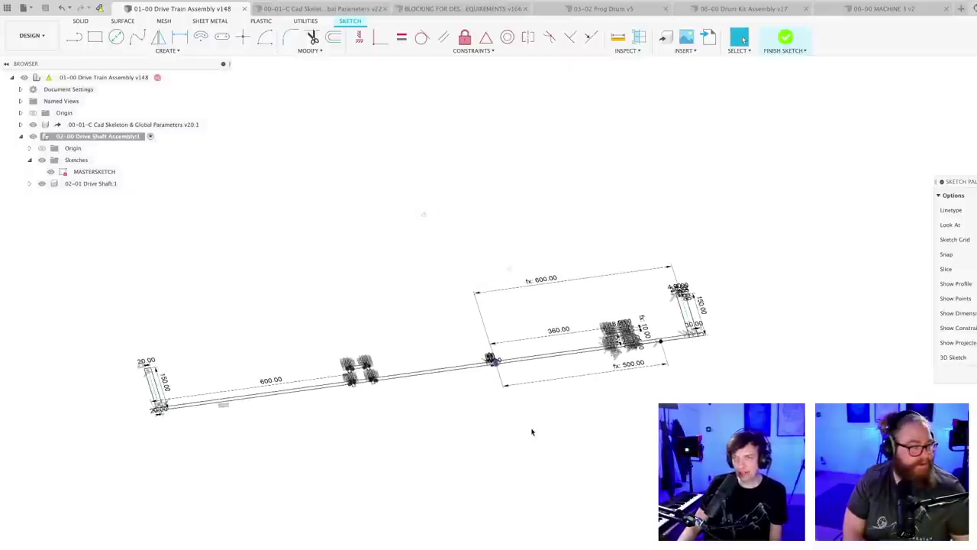
mouse_move(532, 432)
middle_down()
mouse_move(628, 396)
mouse_move(614, 431)
middle_up()
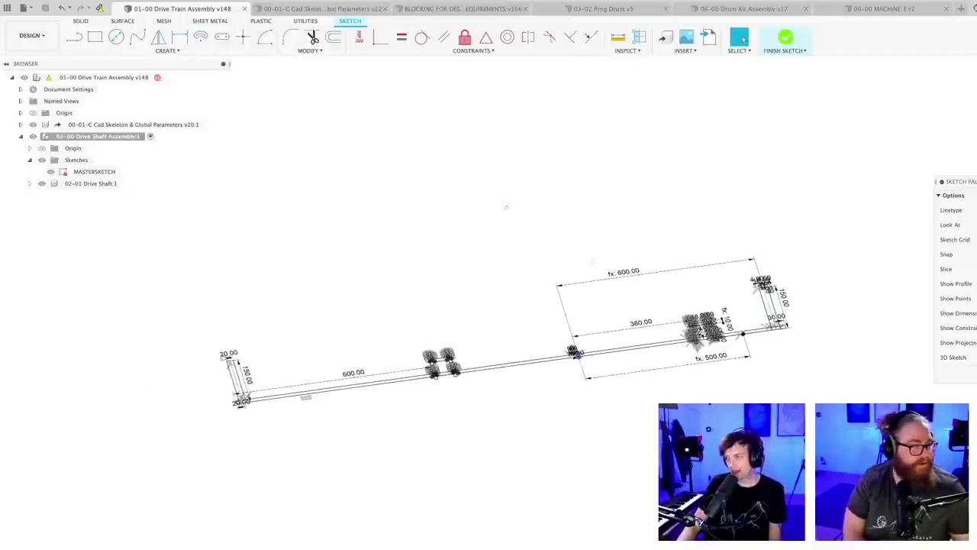
- Finish the shaft sketch and save a new version with the default description
click(974, 376)
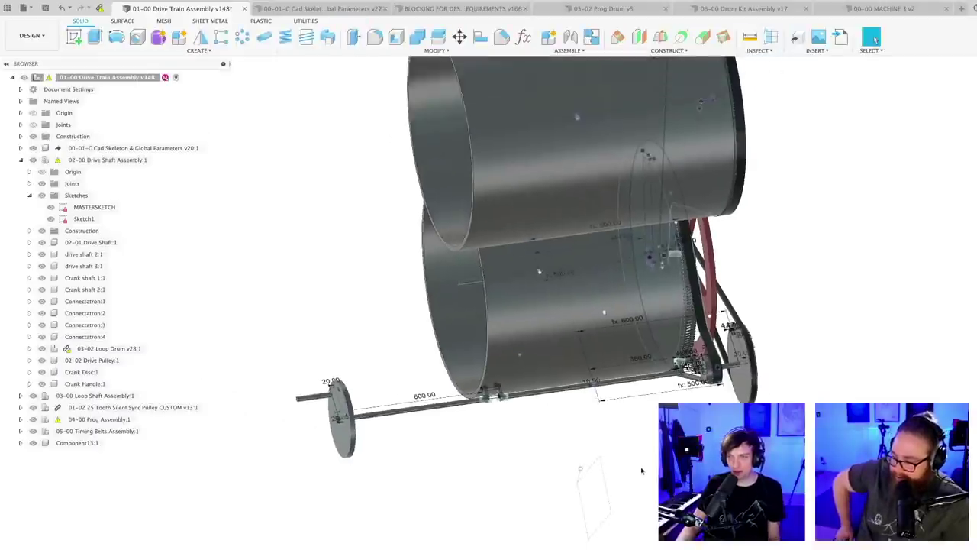
key(super+s)
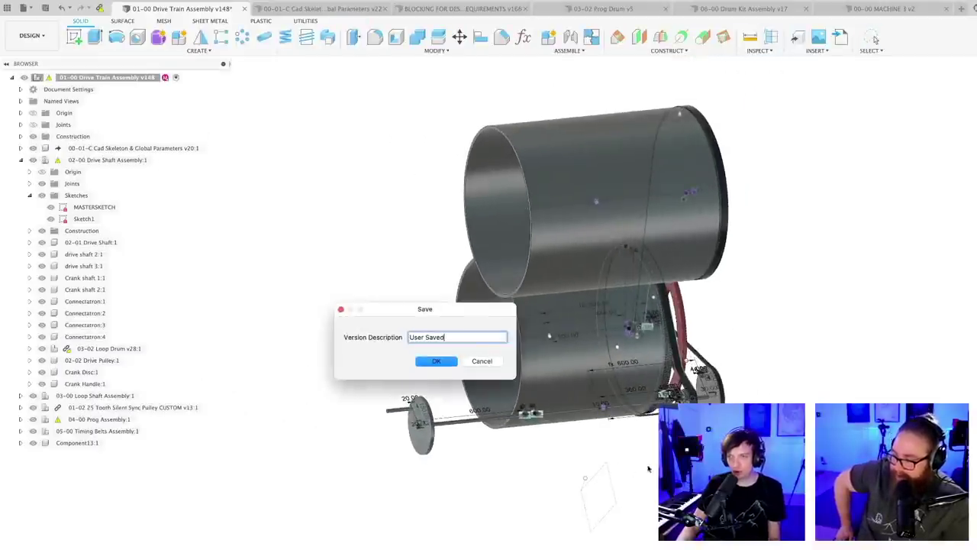
click(430, 359)
scroll(634, 467, down, 2)
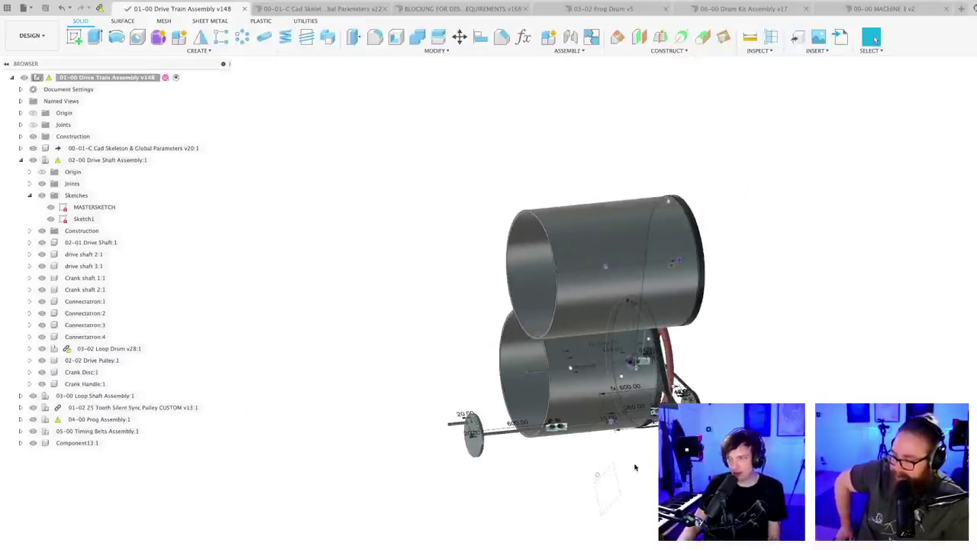
middle_drag(635, 467, 600, 458)
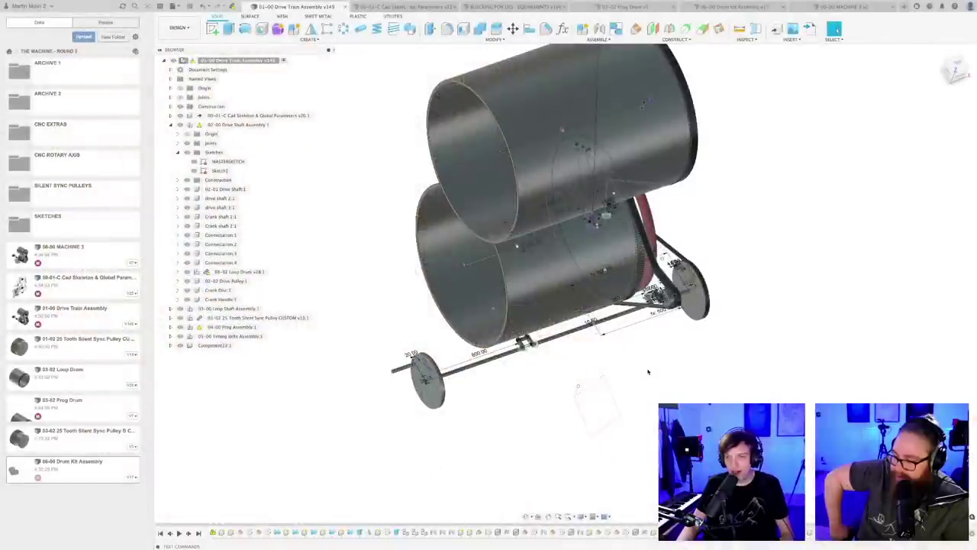
shift+middle_drag(648, 372, 660, 353)
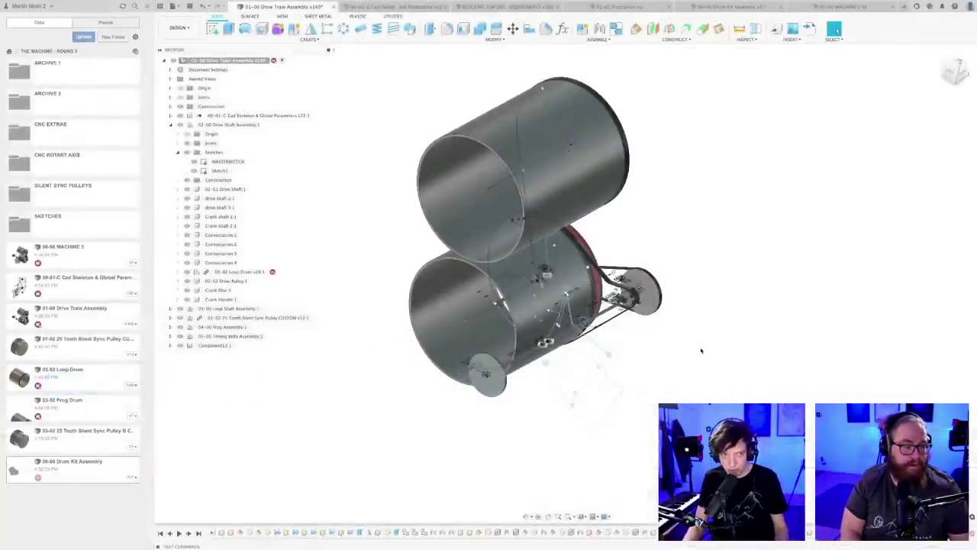
- Save the drum assembly as version 150
middle_drag(681, 357, 590, 382)
scroll(591, 395, up, 4)
key(super+s)
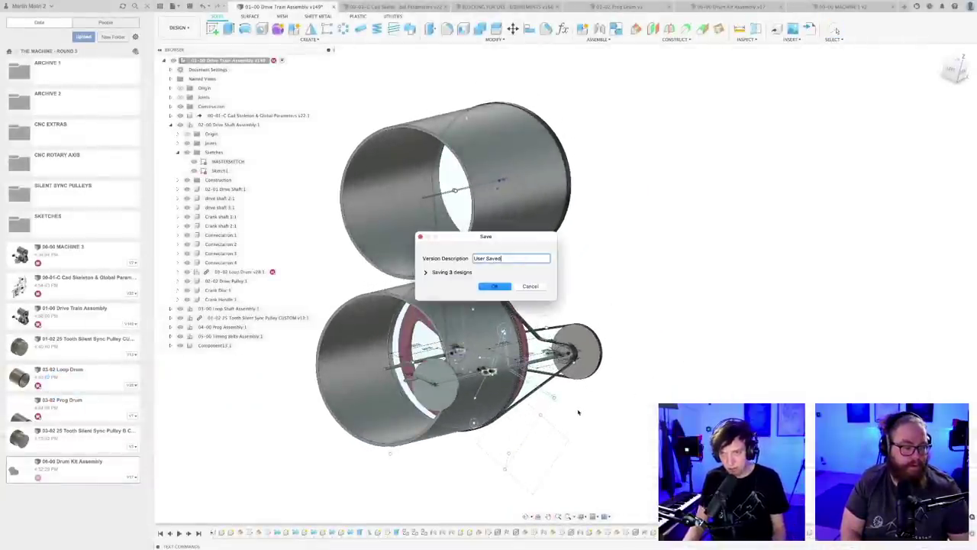
click(496, 287)
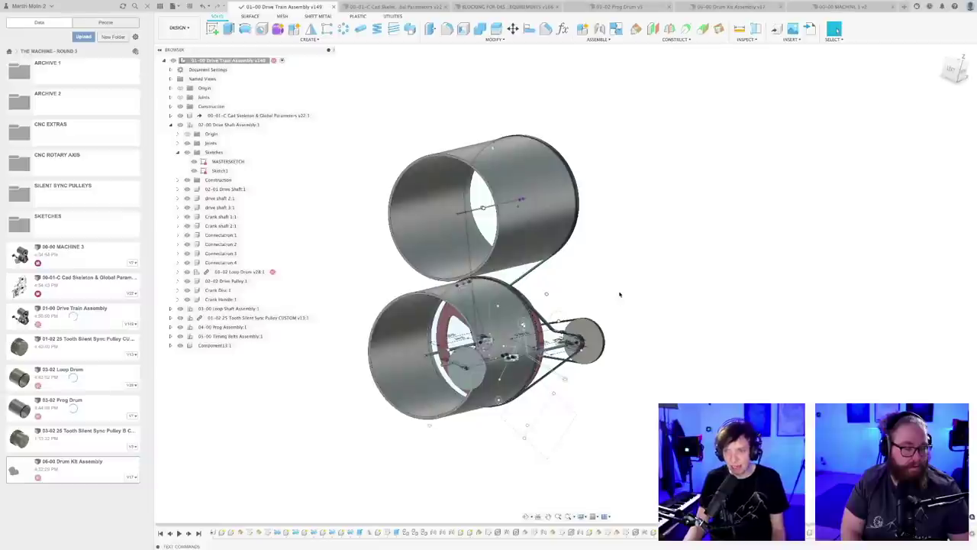
- Zoom and orbit around the drum assembly to inspect it from several angles
scroll(618, 295, down, 2)
scroll(601, 381, down, 2)
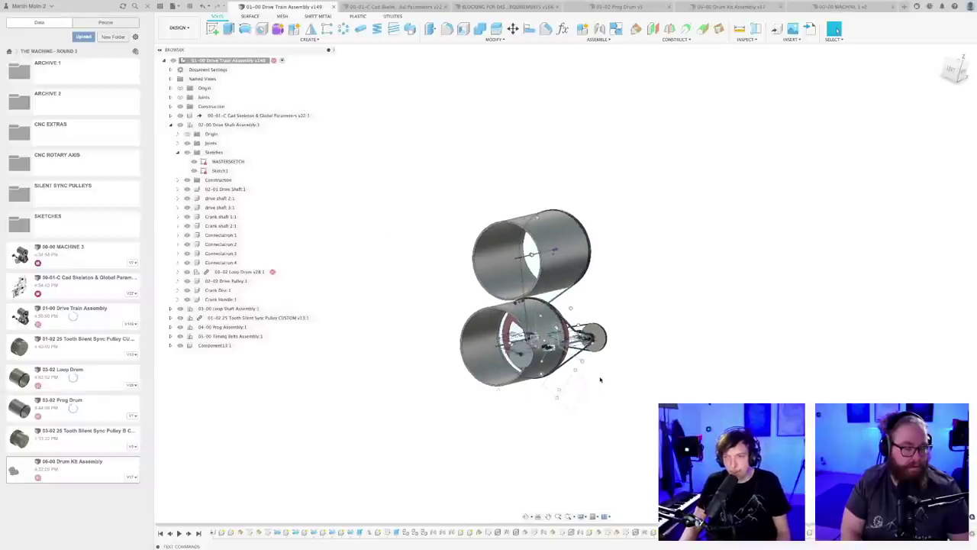
mouse_move(602, 380)
shift+middle_down()
mouse_move(598, 387)
mouse_move(606, 376)
shift+middle_up()
scroll(598, 387, up, 2)
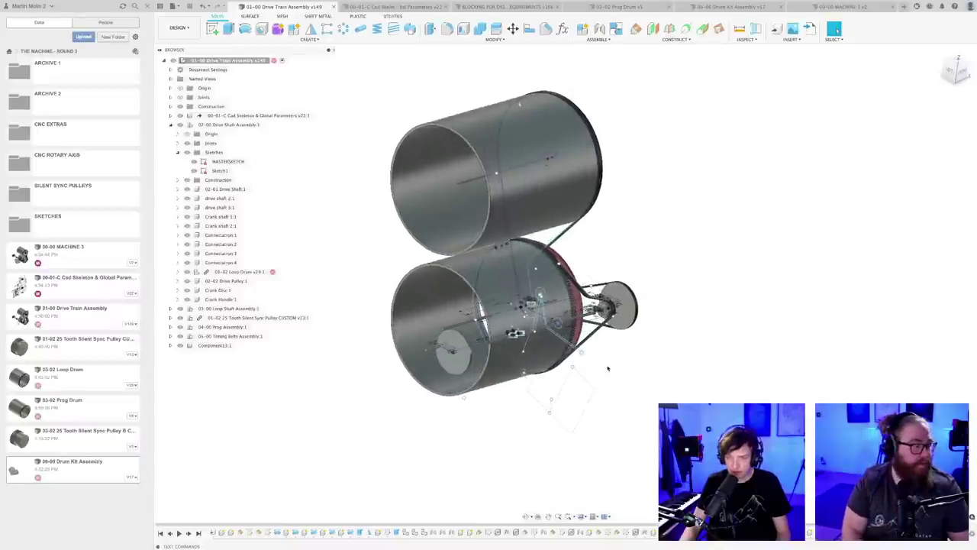
scroll(609, 374, up, 3)
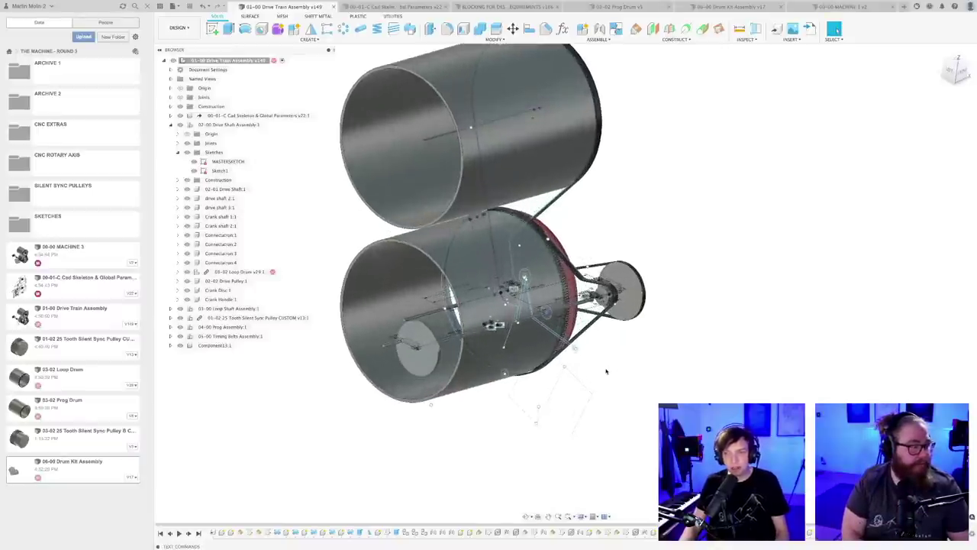
scroll(606, 367, up, 2)
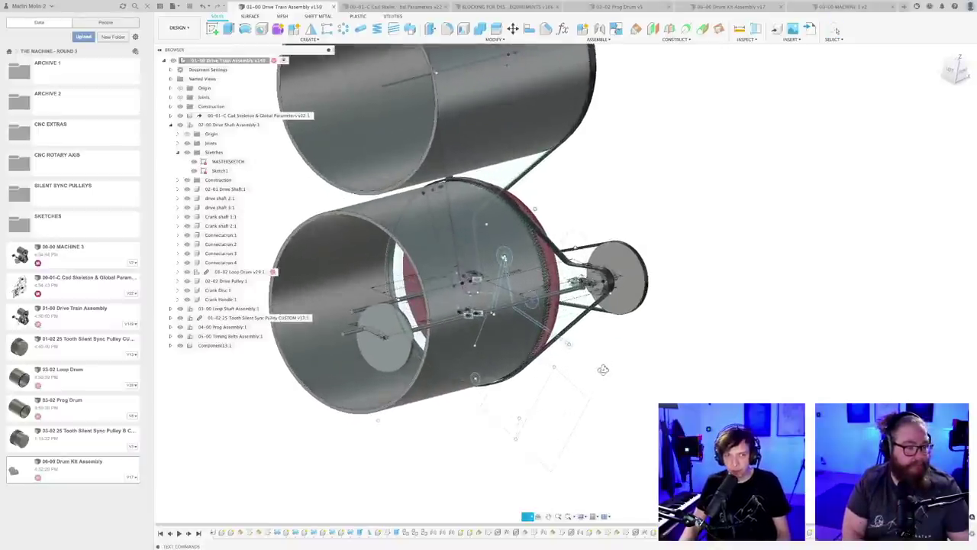
scroll(620, 391, up, 2)
scroll(619, 392, down, 3)
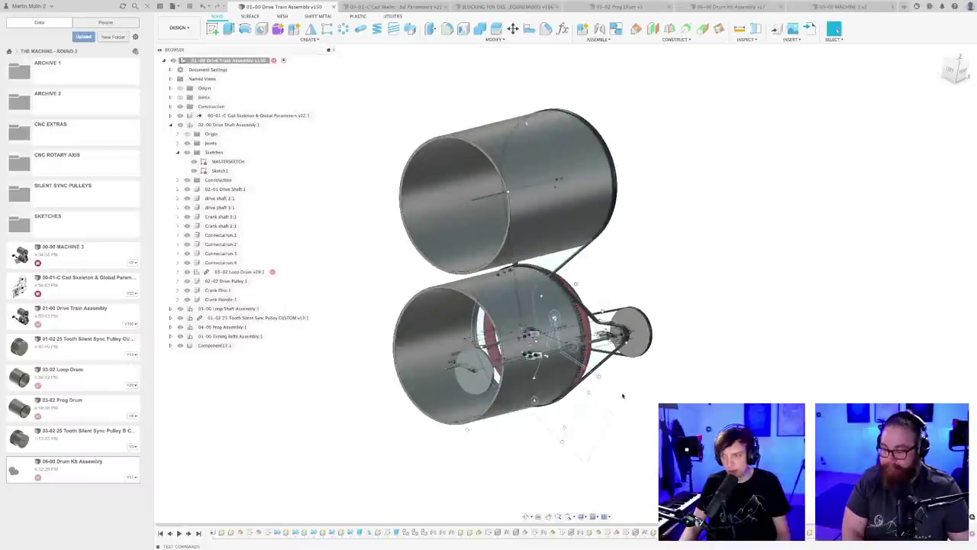
mouse_move(625, 394)
shift+middle_down()
mouse_move(643, 398)
mouse_move(616, 395)
mouse_move(629, 403)
shift+middle_up()
scroll(620, 397, up, 2)
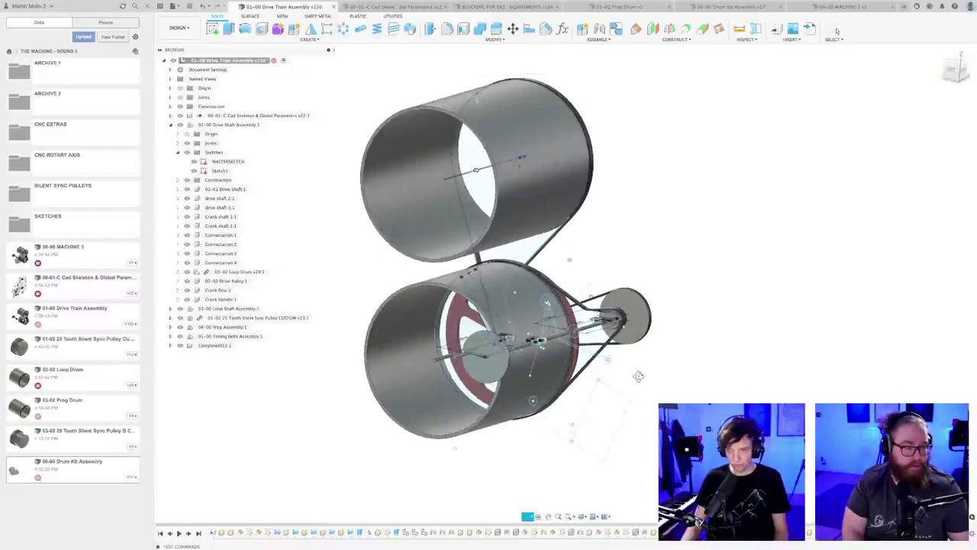
shift+middle_drag(640, 379, 632, 383)
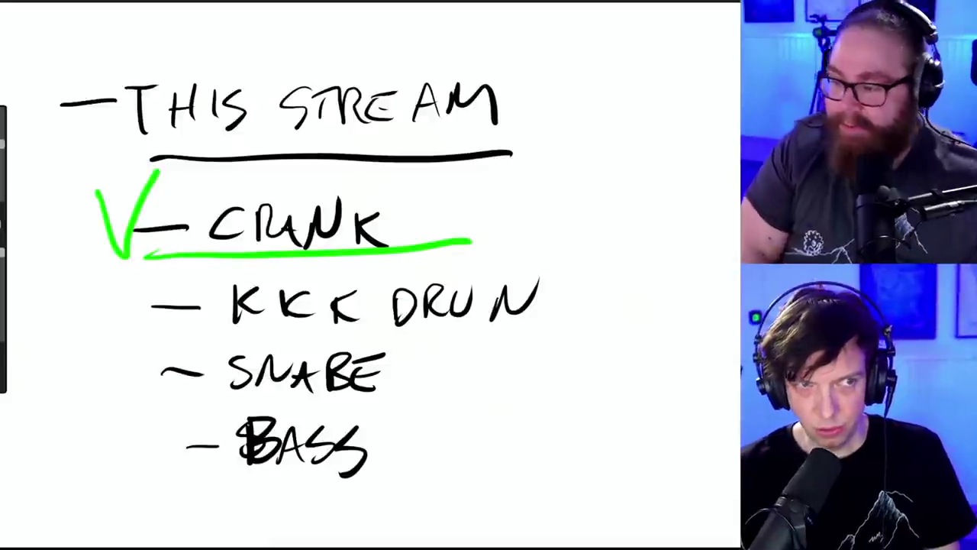
- Tick off the KKK DRUN and SNABE items with green checkmarks
mouse_move(116, 277)
mouse_down()
mouse_move(120, 290)
mouse_move(184, 256)
mouse_up()
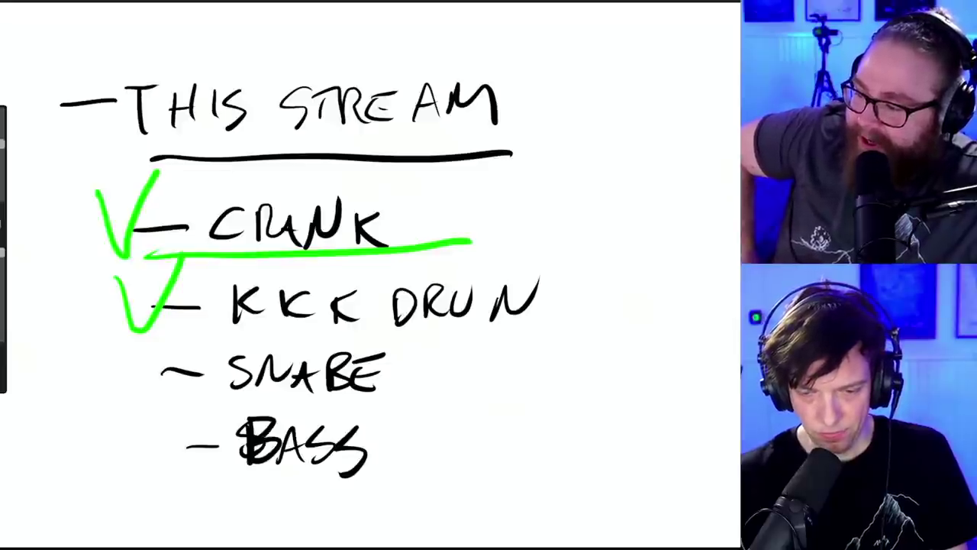
drag(120, 342, 192, 305)
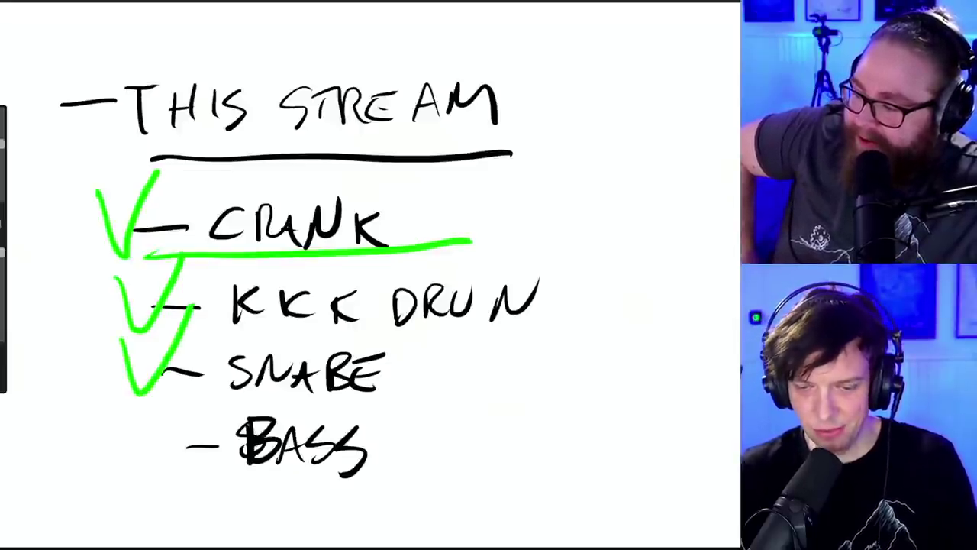
scroll(305, 305, up, 2)
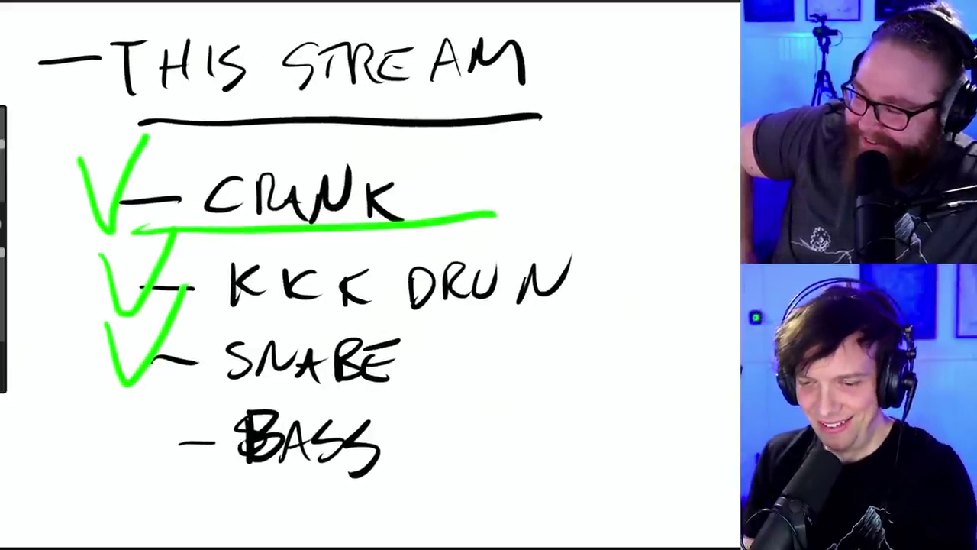
- Switch the brush colour to black
click(726, 2)
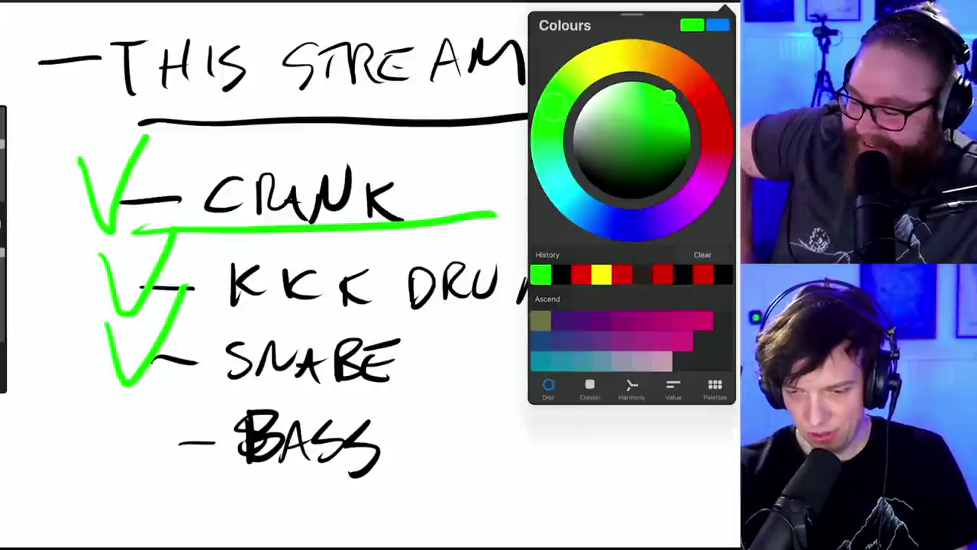
drag(595, 167, 590, 177)
click(458, 344)
- Handwrite a new item '— DRUM BEATERS' below BASS
mouse_move(171, 499)
mouse_down()
mouse_move(227, 493)
mouse_move(248, 507)
mouse_up()
mouse_move(243, 476)
mouse_down()
mouse_move(262, 502)
mouse_move(251, 510)
mouse_up()
drag(278, 479, 276, 501)
drag(276, 475, 294, 501)
mouse_move(301, 483)
mouse_down()
mouse_move(317, 507)
mouse_move(365, 504)
mouse_up()
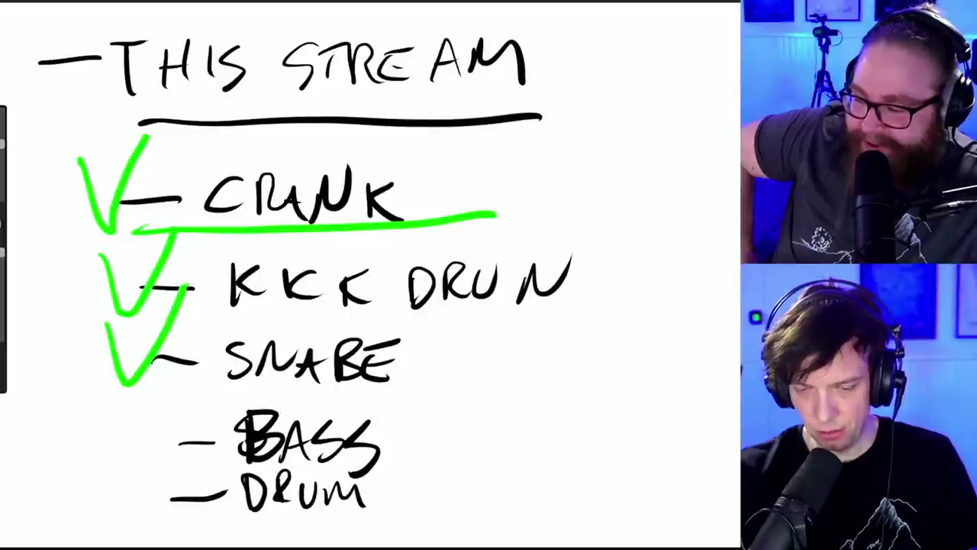
mouse_move(391, 474)
mouse_down()
mouse_move(390, 510)
mouse_move(404, 509)
mouse_up()
mouse_move(419, 475)
mouse_down()
mouse_move(437, 504)
mouse_move(473, 505)
mouse_up()
drag(446, 496, 475, 491)
mouse_move(489, 481)
mouse_down()
mouse_move(489, 502)
mouse_move(504, 478)
mouse_up()
mouse_move(504, 481)
mouse_down()
mouse_move(516, 501)
mouse_move(552, 499)
mouse_up()
drag(568, 467, 556, 504)
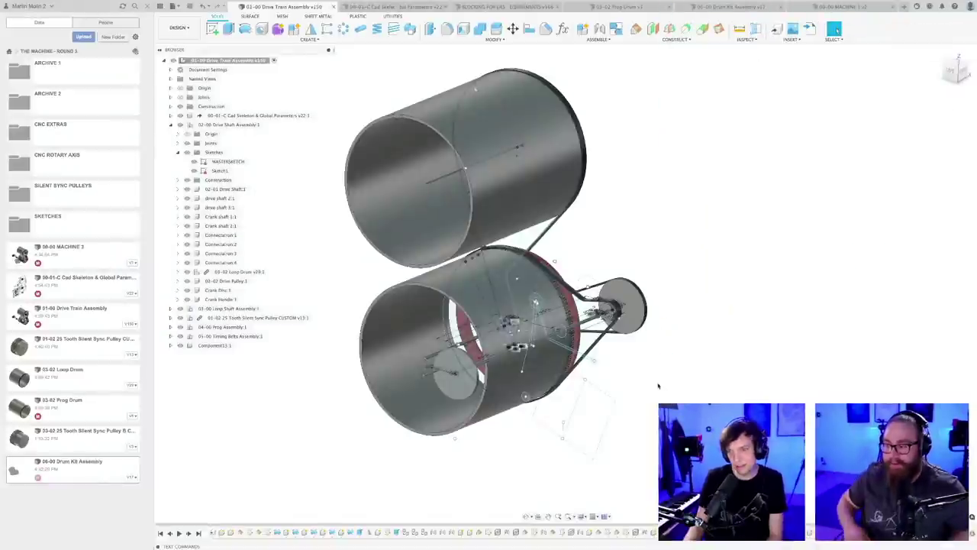
mouse_move(660, 386)
shift+middle_down()
mouse_move(645, 375)
mouse_move(654, 384)
shift+middle_up()
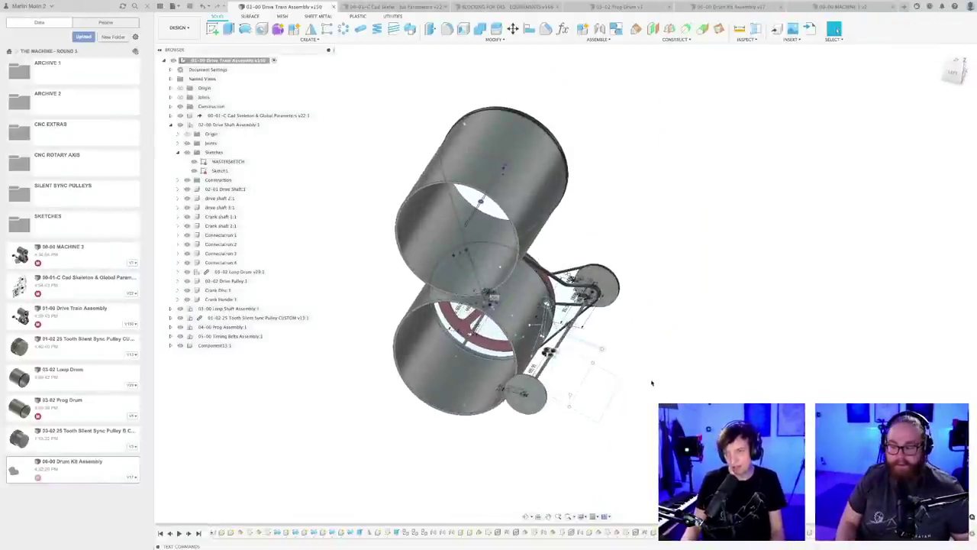
scroll(649, 383, up, 4)
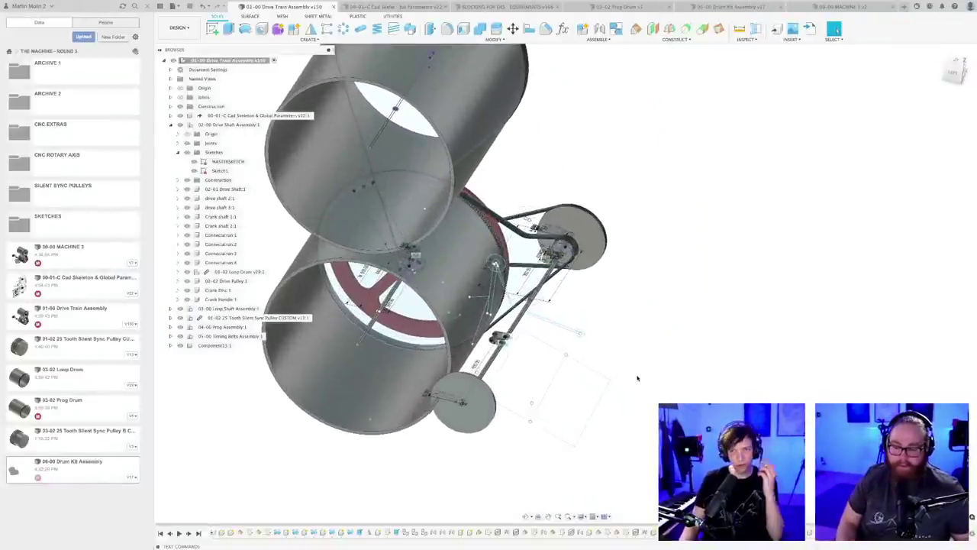
shift+middle_drag(640, 371, 630, 353)
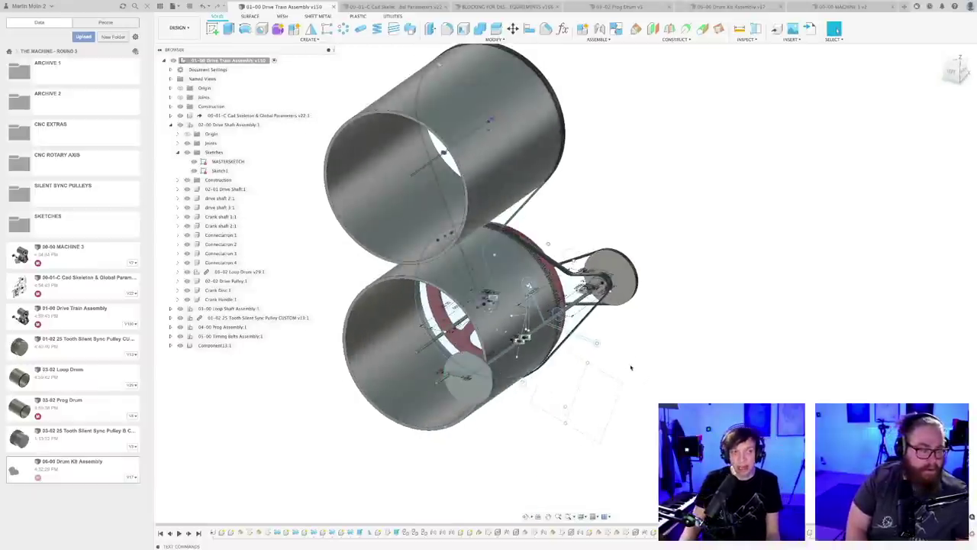
scroll(631, 368, up, 4)
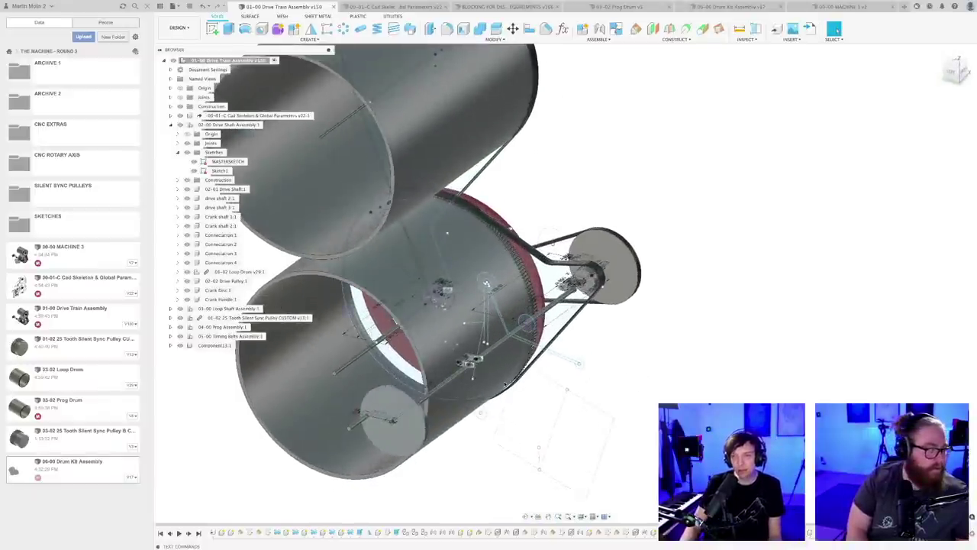
scroll(504, 385, up, 5)
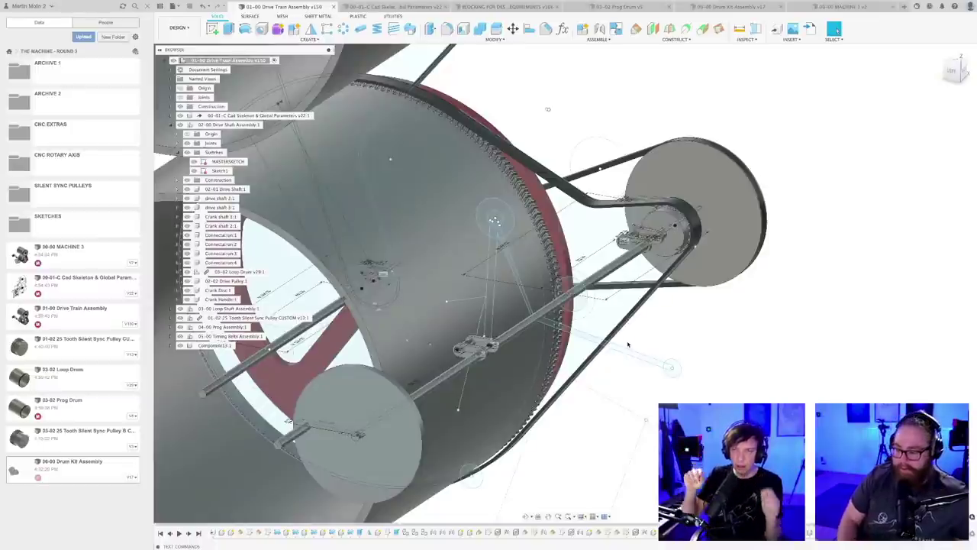
shift+middle_drag(625, 343, 698, 373)
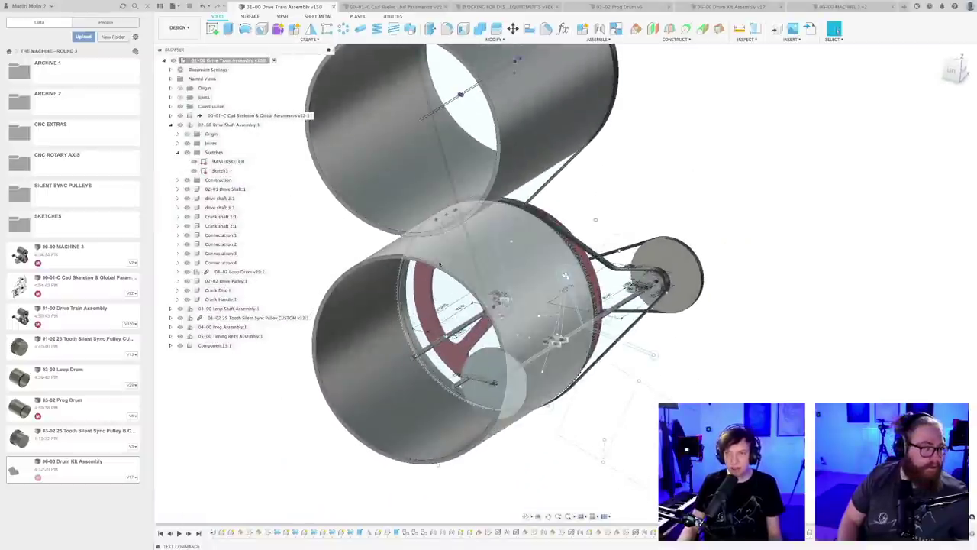
click(440, 261)
scroll(550, 336, up, 5)
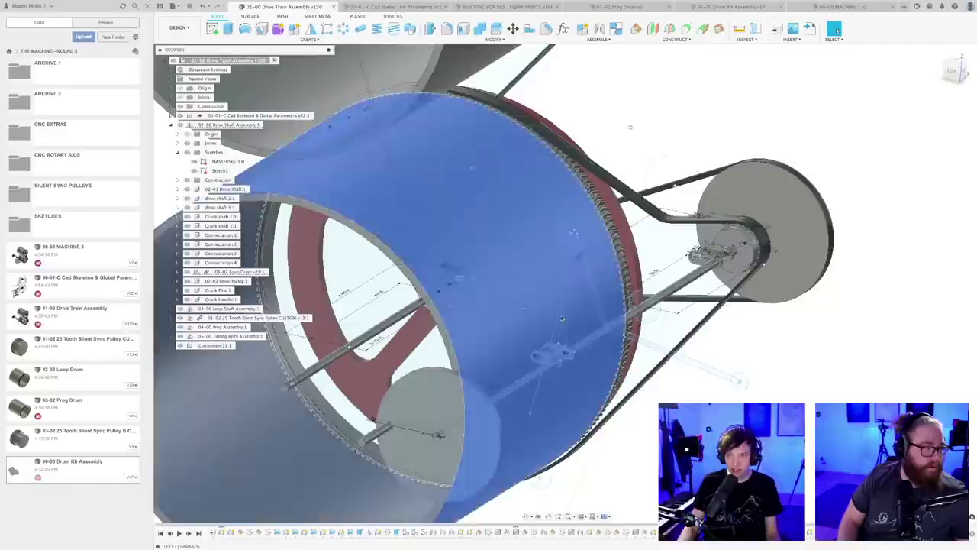
click(577, 237)
scroll(596, 334, down, 4)
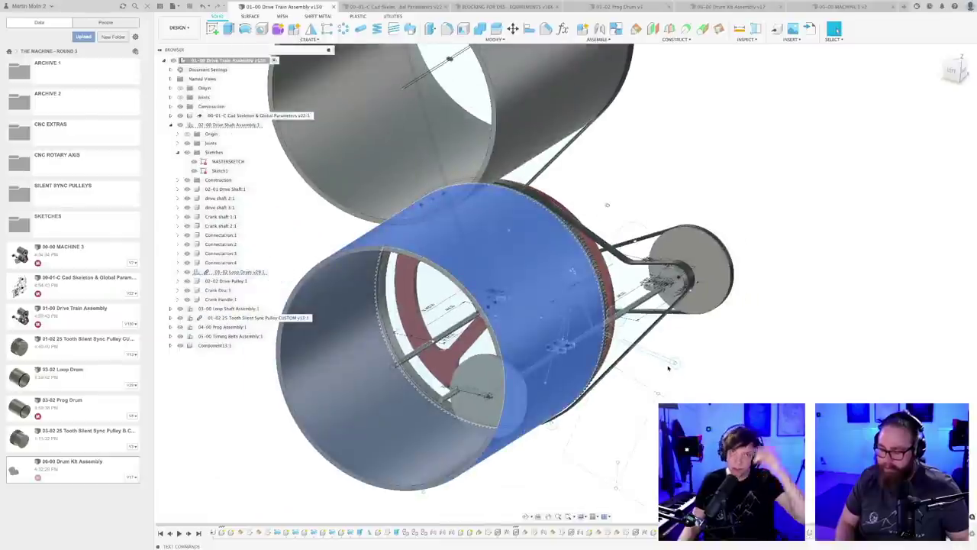
scroll(665, 369, down, 3)
click(663, 368)
shift+middle_drag(662, 368, 660, 371)
scroll(653, 375, up, 5)
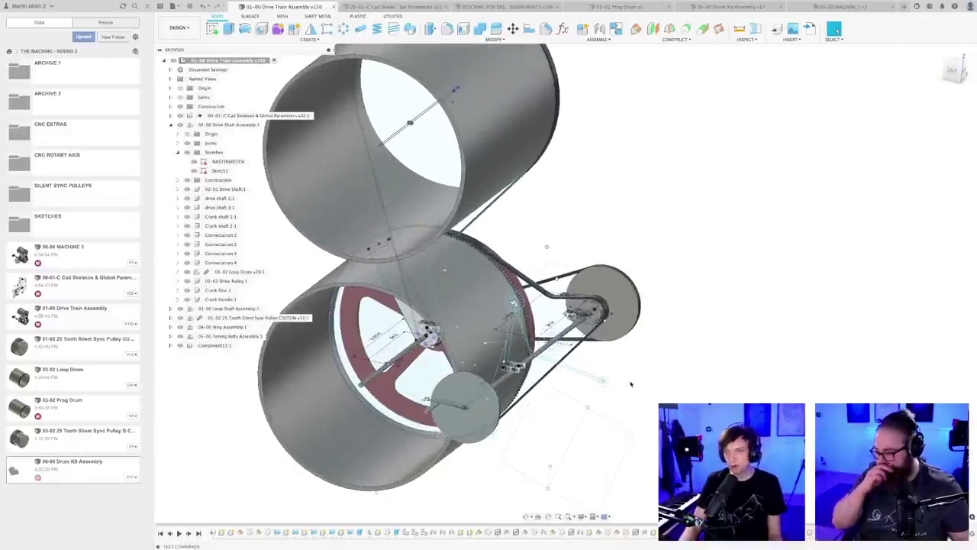
scroll(631, 385, down, 4)
shift+middle_drag(639, 402, 611, 404)
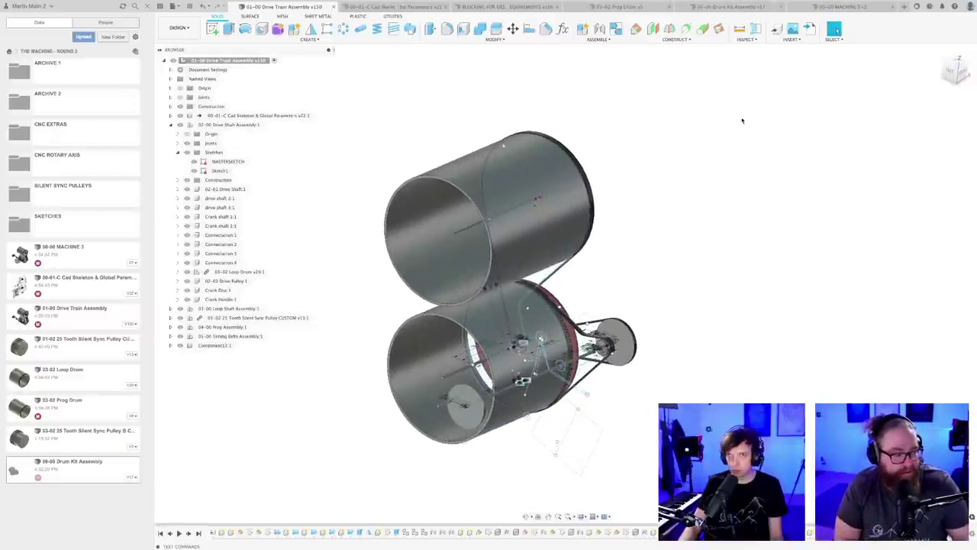
- Switch to the 00-00 MACHINE 3 v2 assembly and orbit, pan and zoom around the drive train and drum kit
click(840, 6)
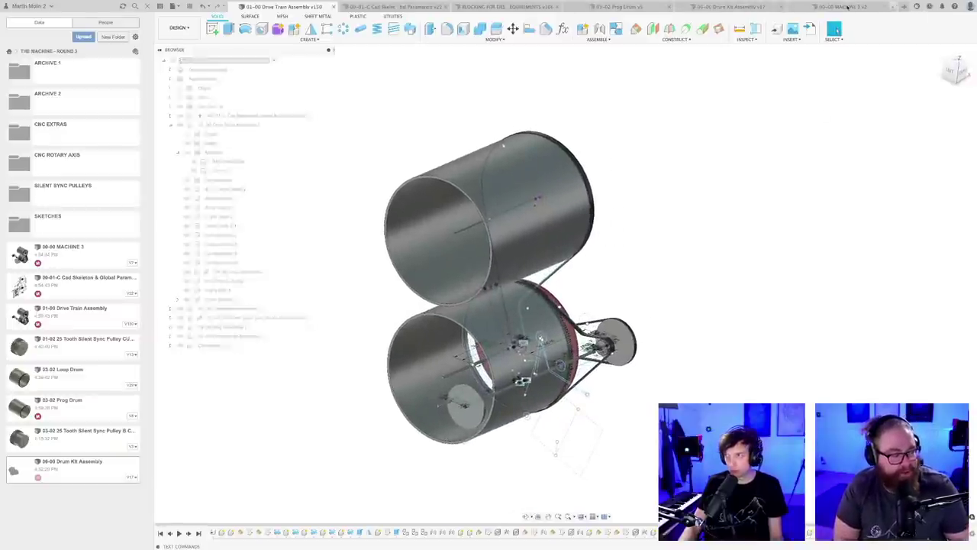
shift+middle_drag(813, 105, 608, 242)
scroll(565, 280, up, 2)
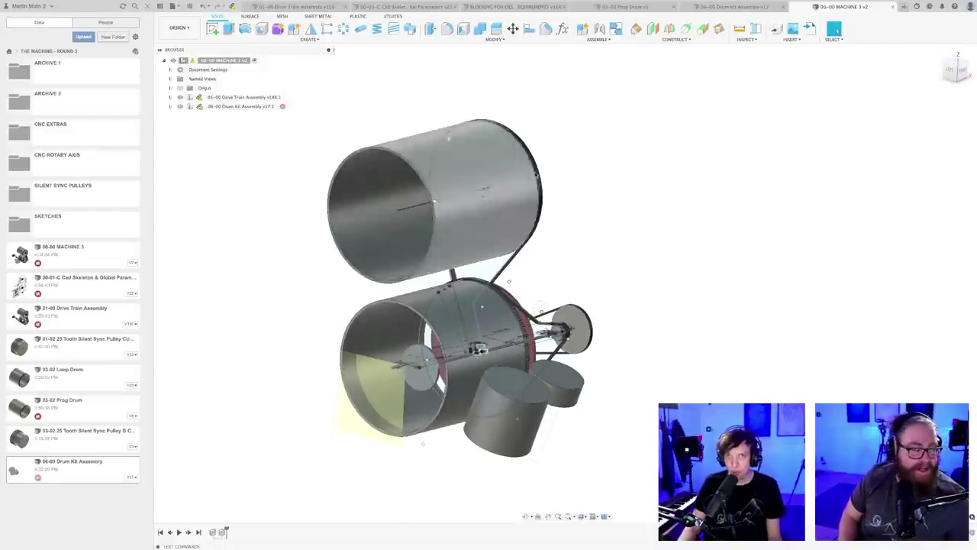
middle_drag(635, 230, 608, 242)
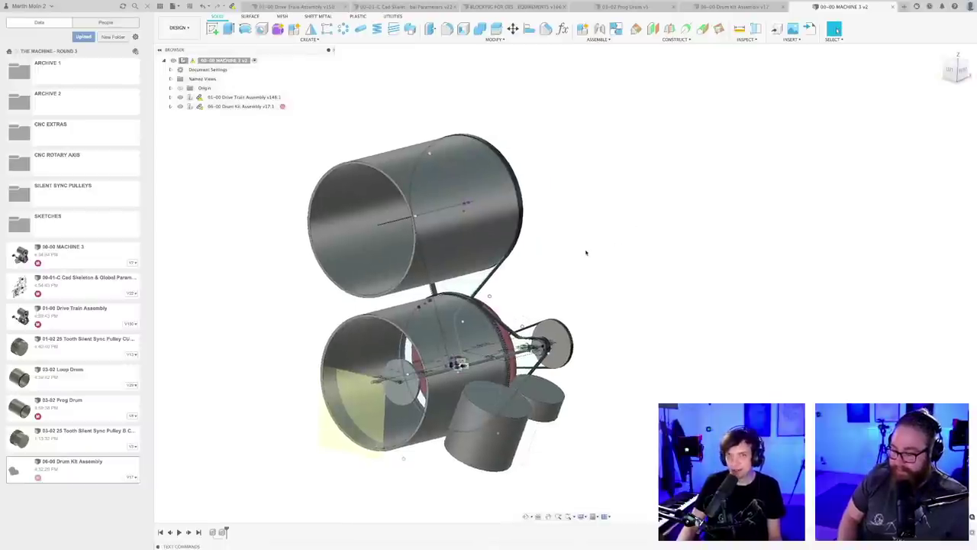
scroll(585, 251, down, 1)
mouse_move(573, 259)
shift+middle_down()
mouse_move(558, 270)
mouse_move(619, 247)
shift+middle_up()
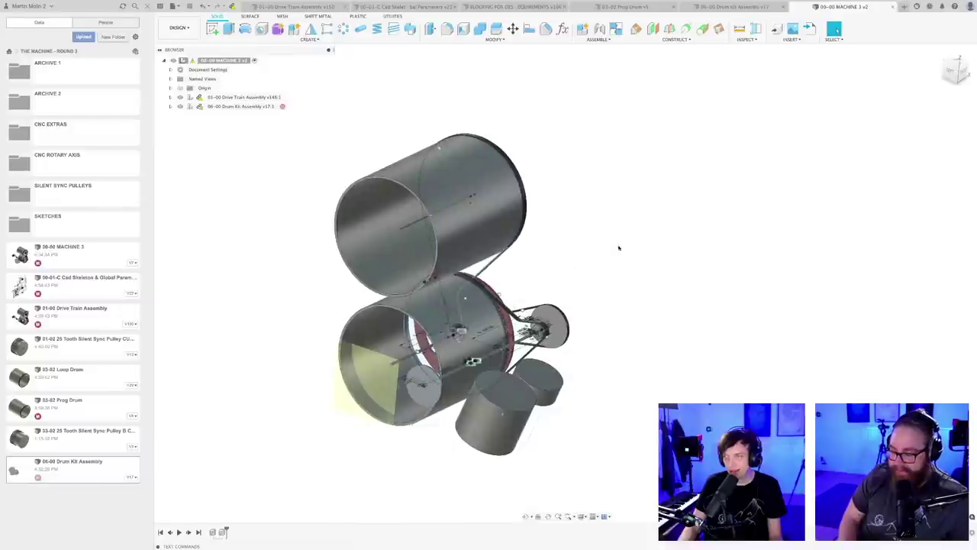
- In the 06-00 Drum Kit Assembly, add a new 06-03 component at the root and rename it
click(756, 7)
shift+middle_drag(529, 424, 542, 412)
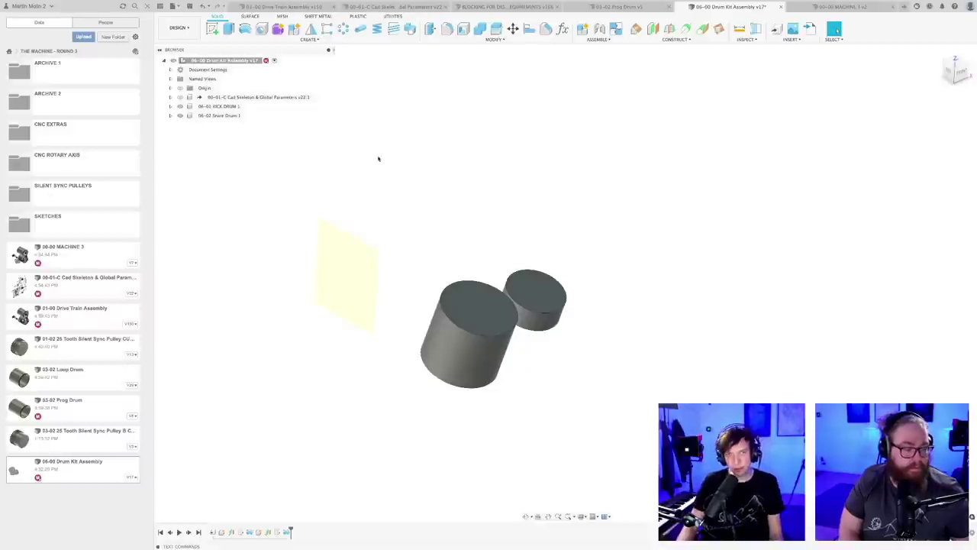
right_click(224, 58)
click(240, 64)
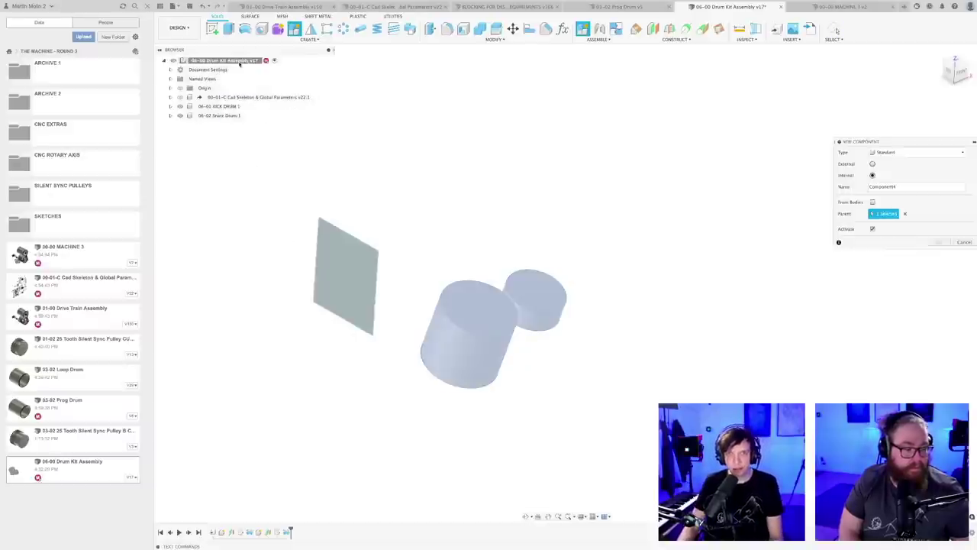
key(Return)
double_click(212, 126)
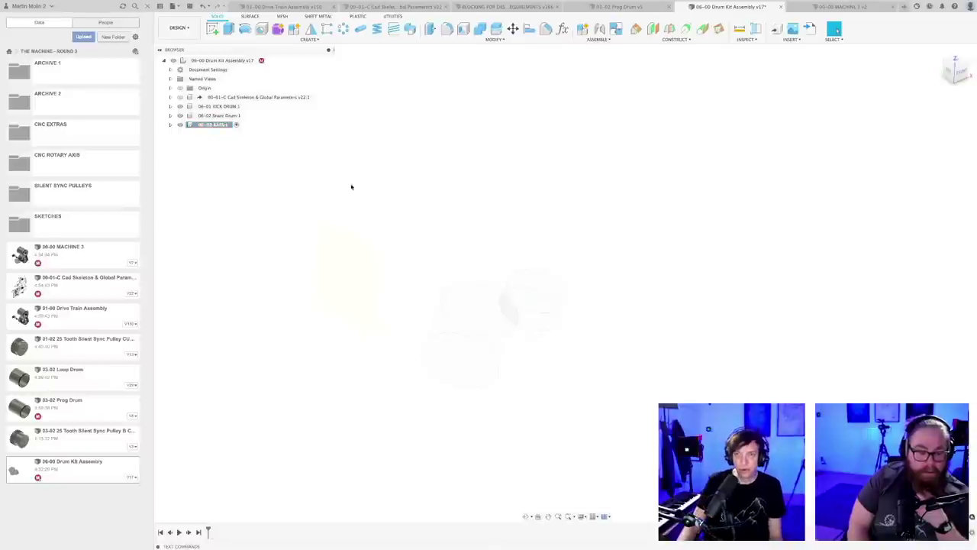
- Orbit, zoom and pan to recentre the drum kit view
scroll(386, 197, down, 4)
shift+middle_drag(396, 205, 446, 220)
scroll(440, 215, down, 2)
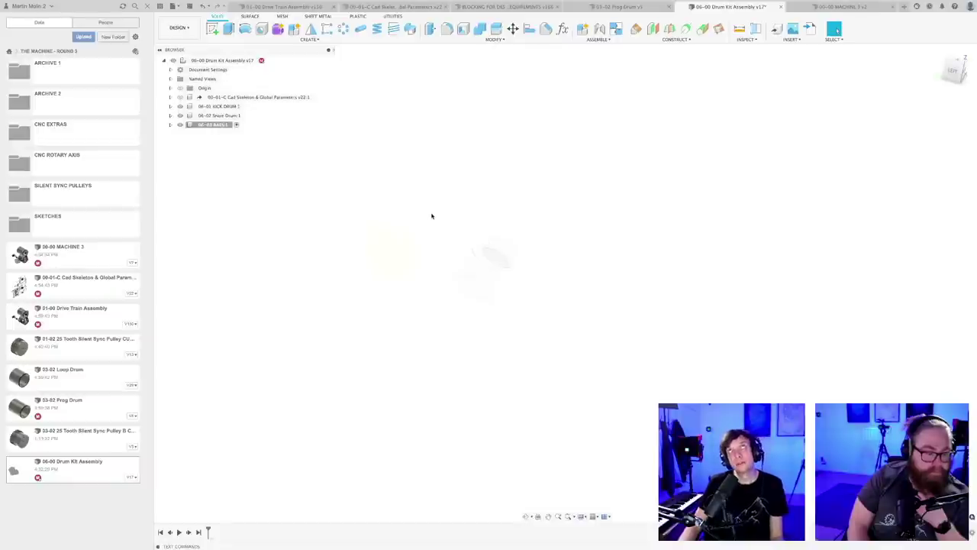
middle_drag(429, 212, 463, 231)
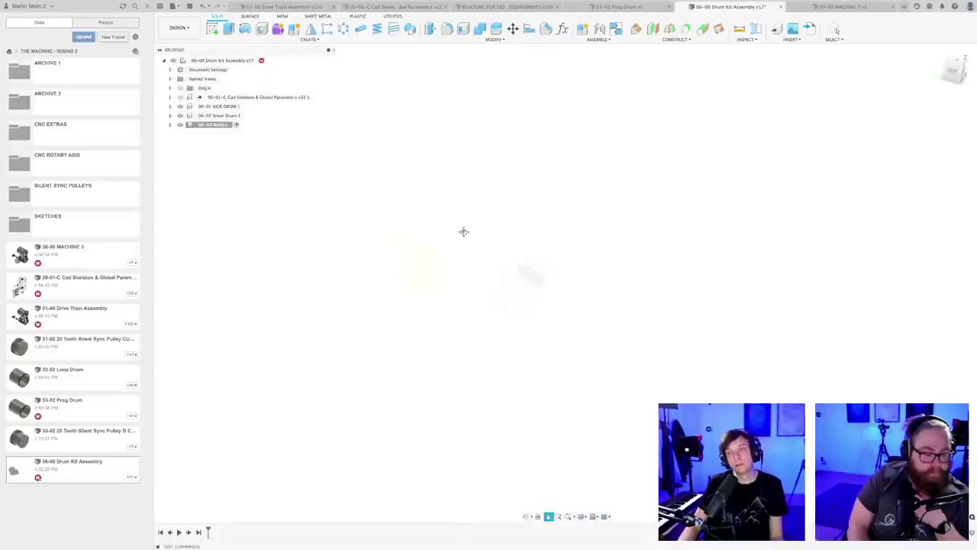
- Create an offset plane -486.299 mm from KICK DRUM 1's Plane1
click(653, 29)
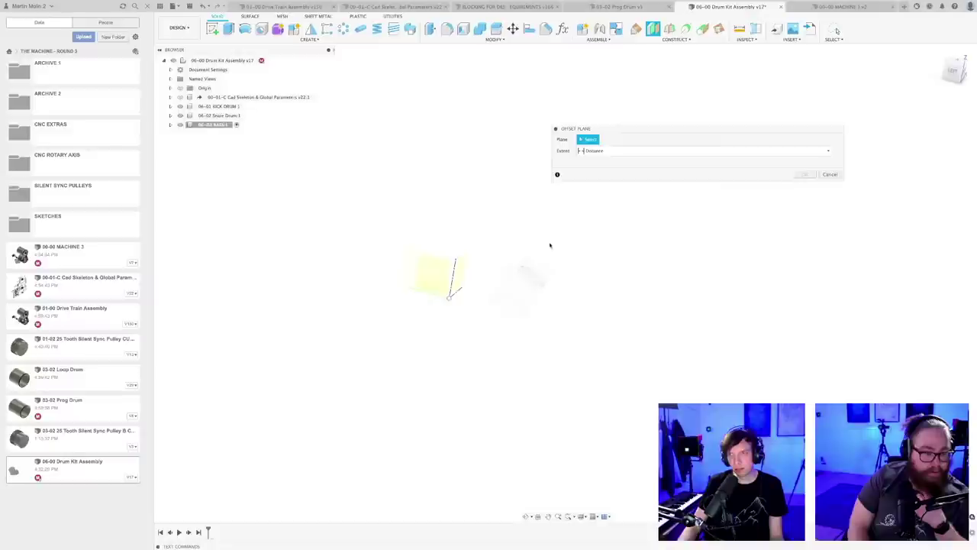
shift+middle_drag(549, 244, 447, 214)
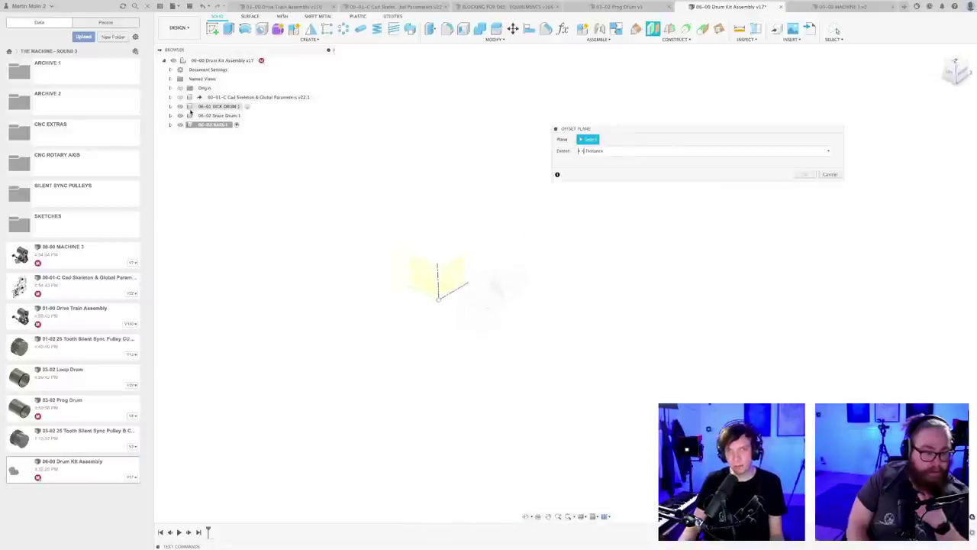
click(170, 106)
click(177, 143)
click(216, 152)
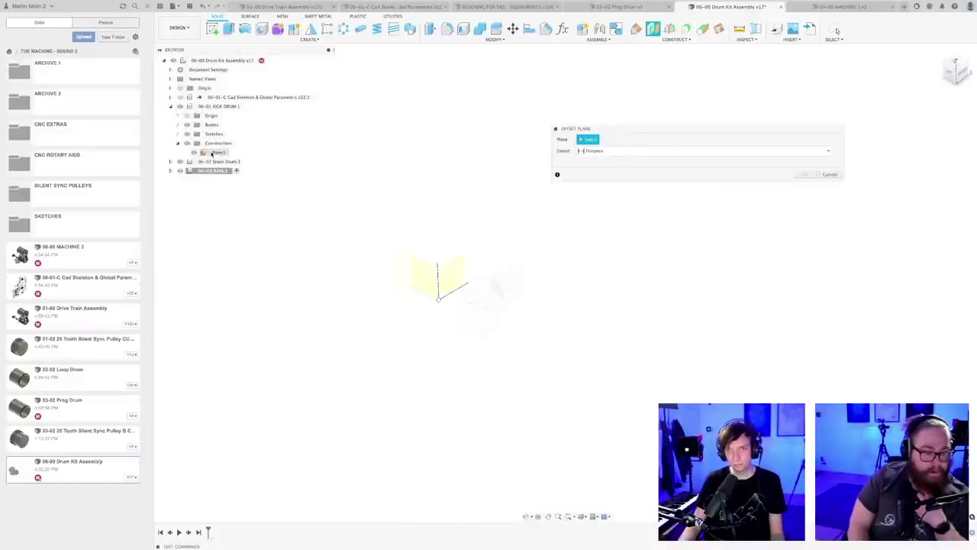
shift+middle_drag(419, 331, 432, 299)
drag(448, 287, 409, 306)
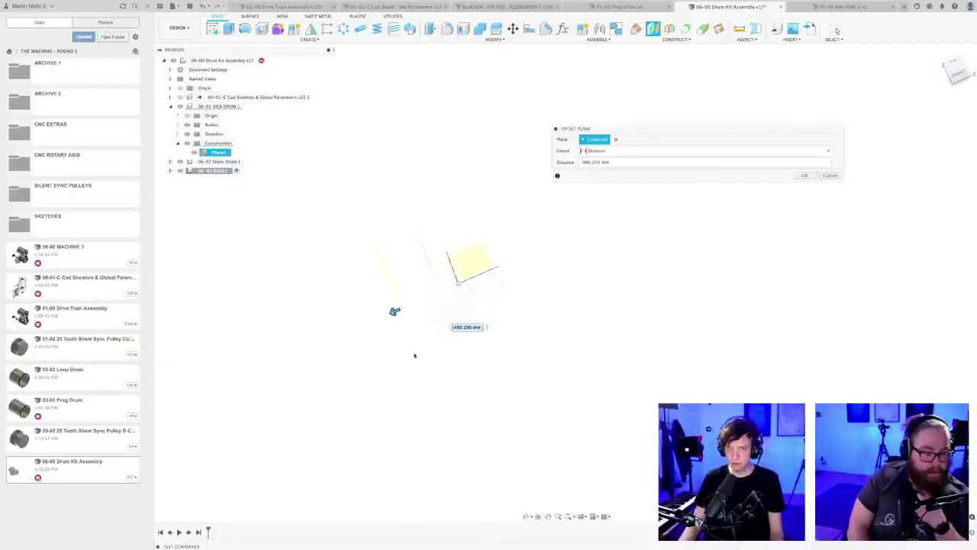
shift+middle_drag(415, 355, 418, 351)
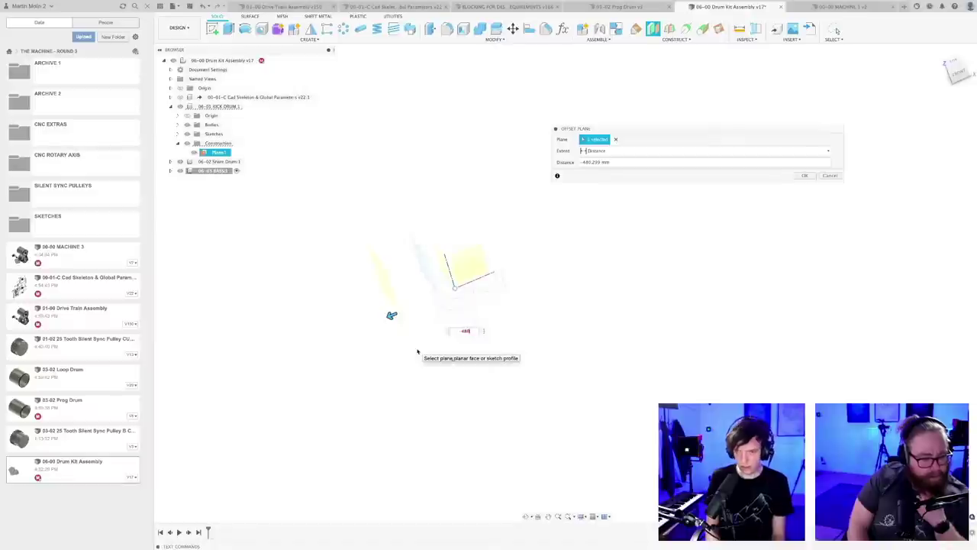
key(Return)
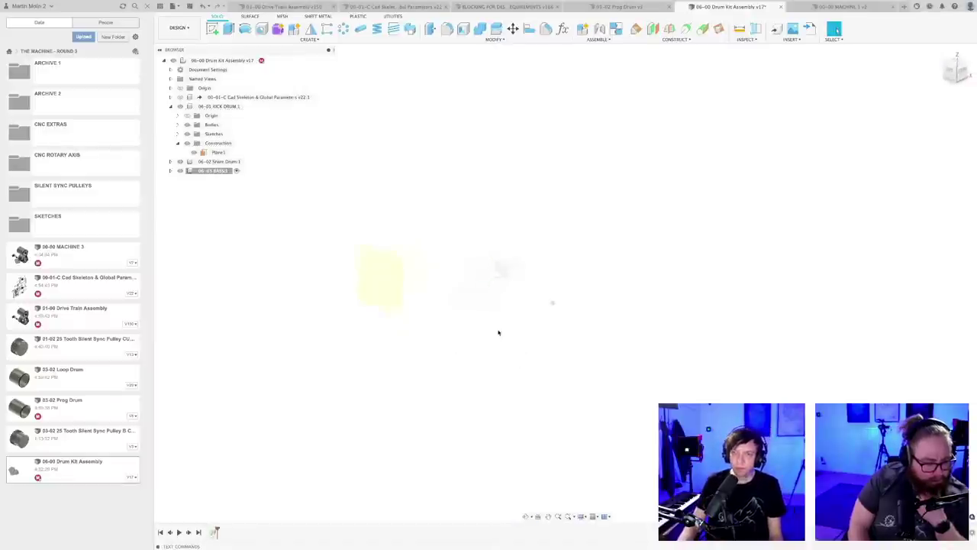
- Save the assembly as version 18
key(super+s)
click(495, 282)
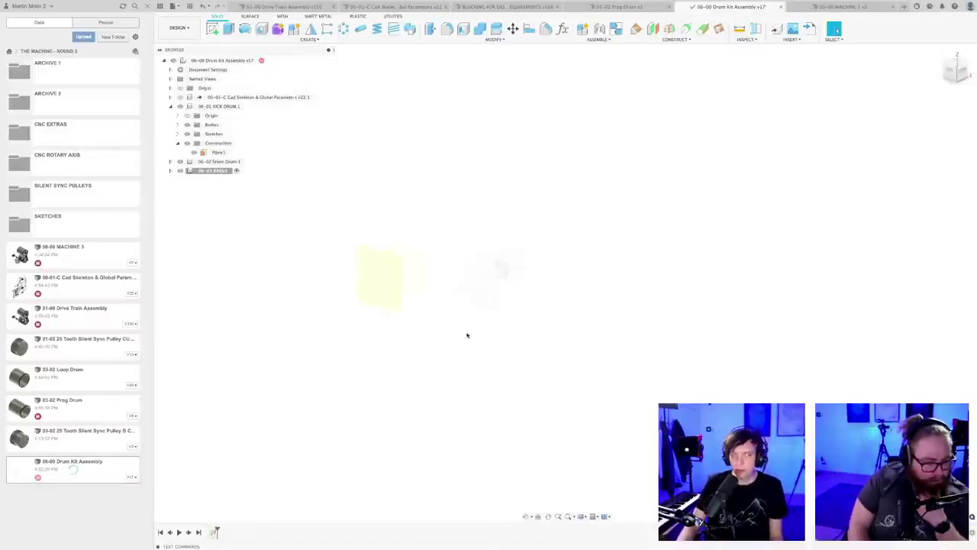
shift+middle_drag(498, 328, 488, 344)
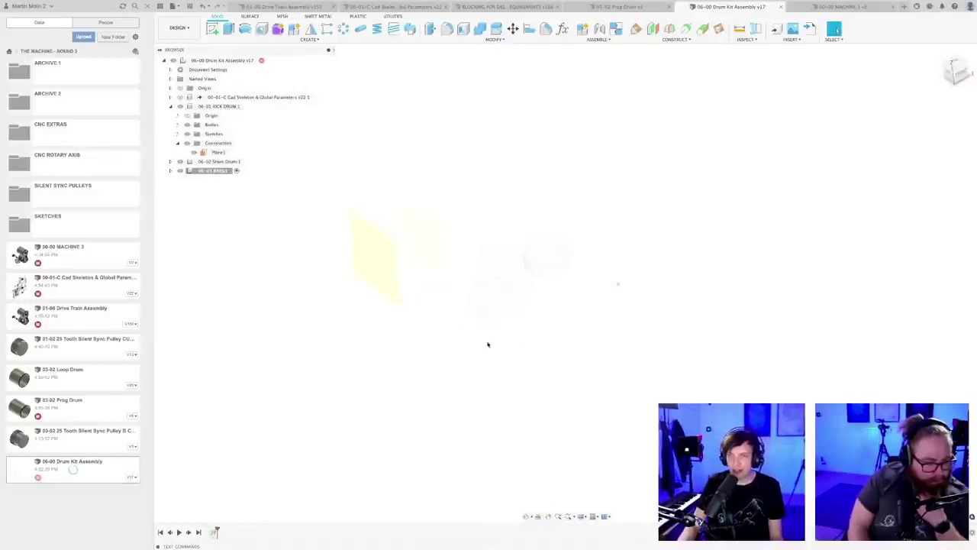
- Start a new sketch on the offset plane
click(213, 32)
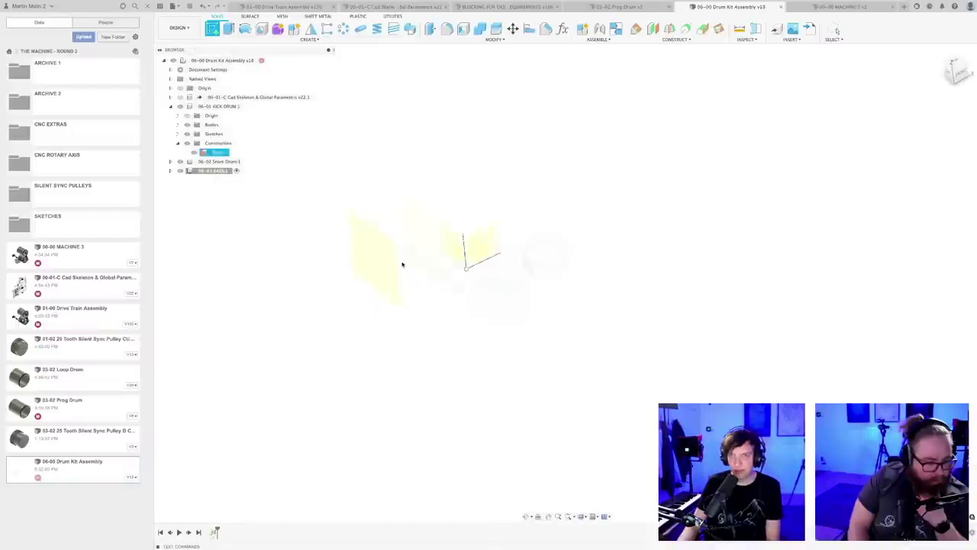
click(380, 270)
click(548, 254)
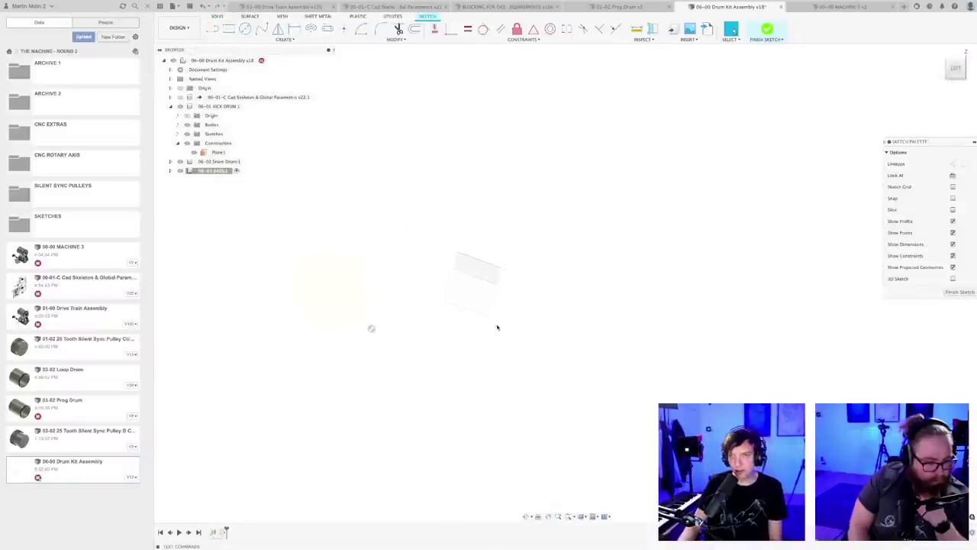
- Draw a long slanted line and a short vertical reference line
key(l)
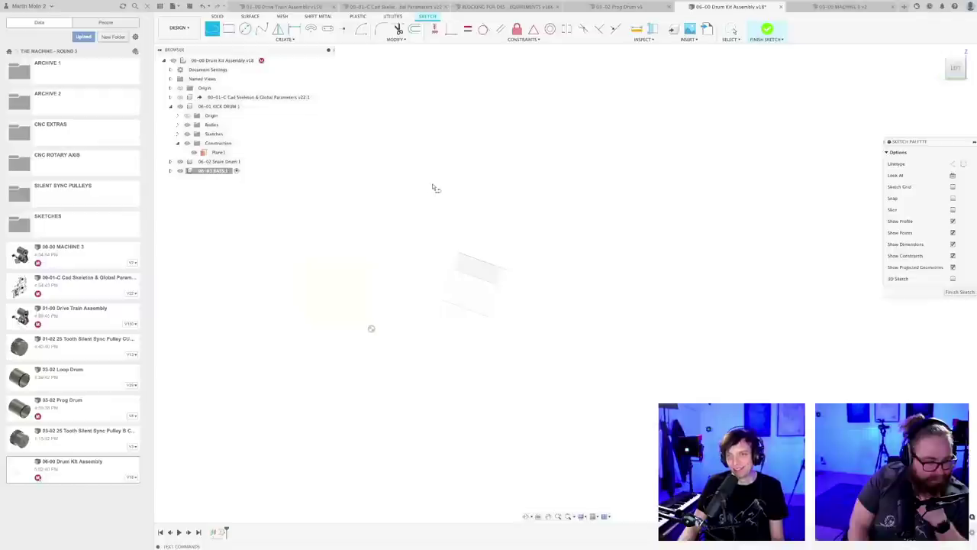
click(443, 126)
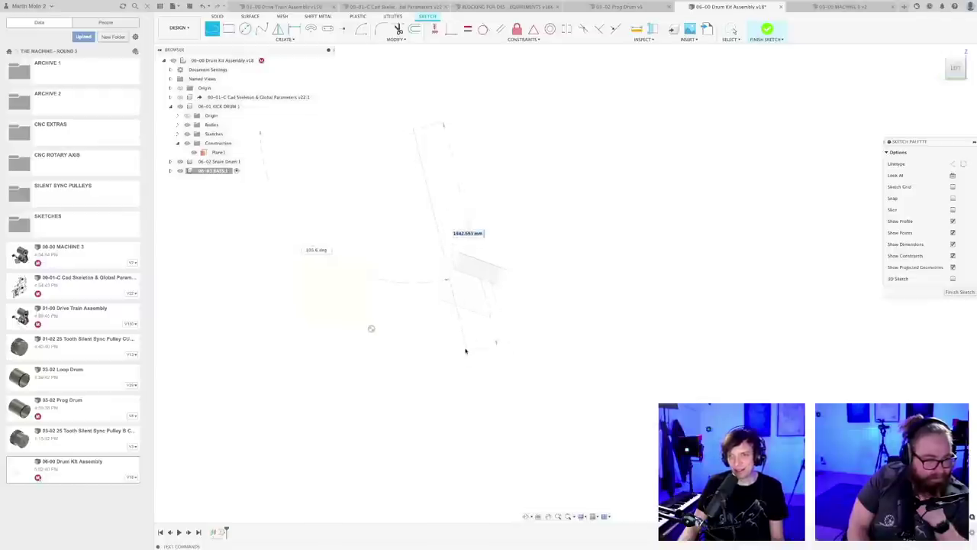
click(465, 340)
key(Escape)
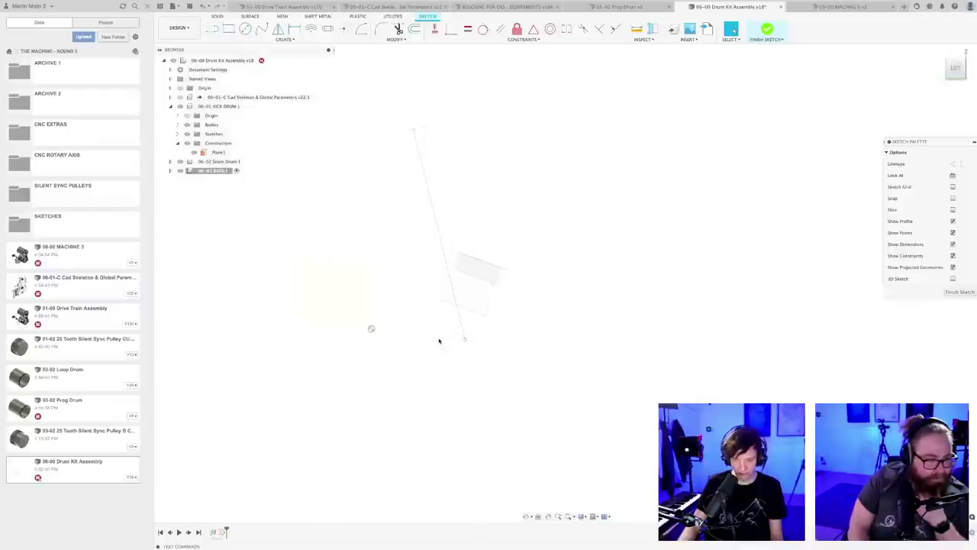
key(r)
scroll(425, 356, up, 3)
click(404, 355)
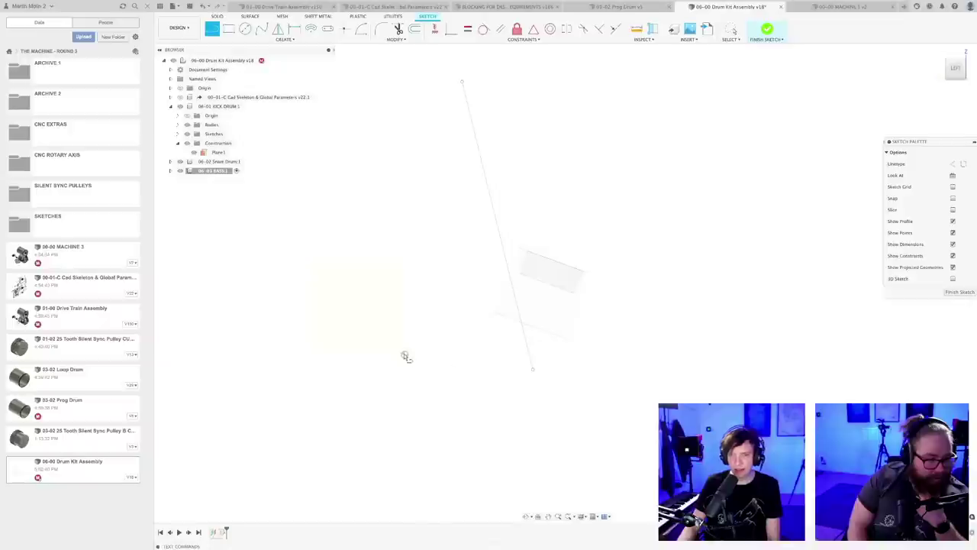
click(404, 239)
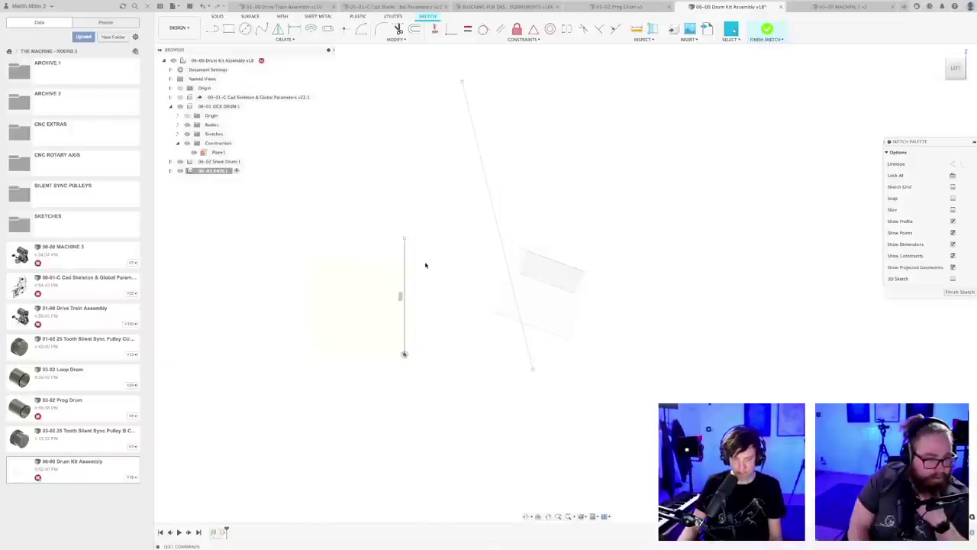
- Constrain the slanted line to 15° from vertical and make it construction geometry
key(d)
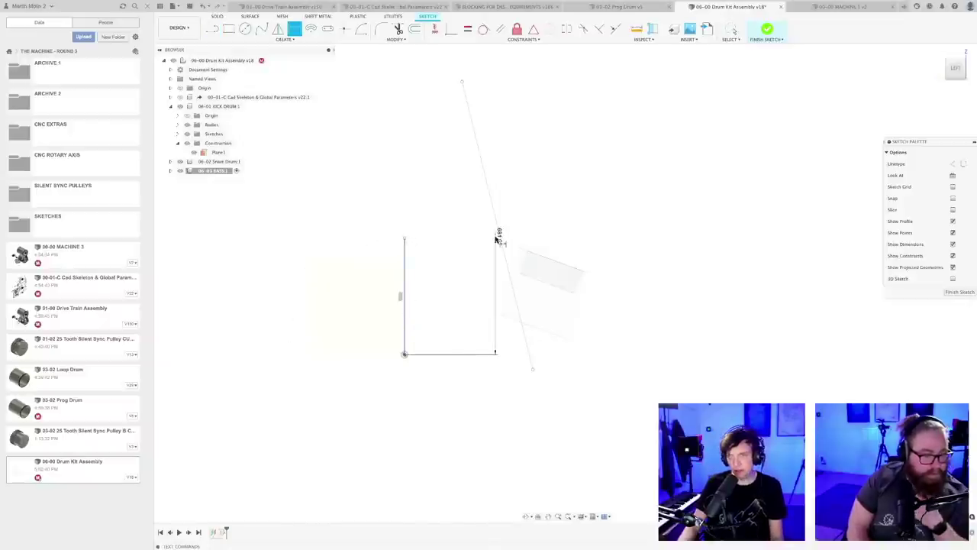
click(500, 239)
click(446, 268)
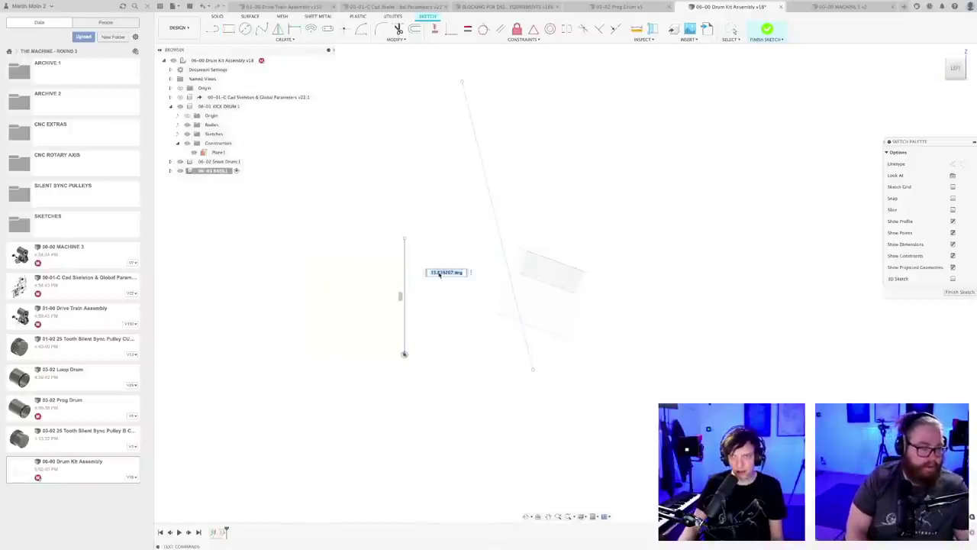
text(15)
key(Return)
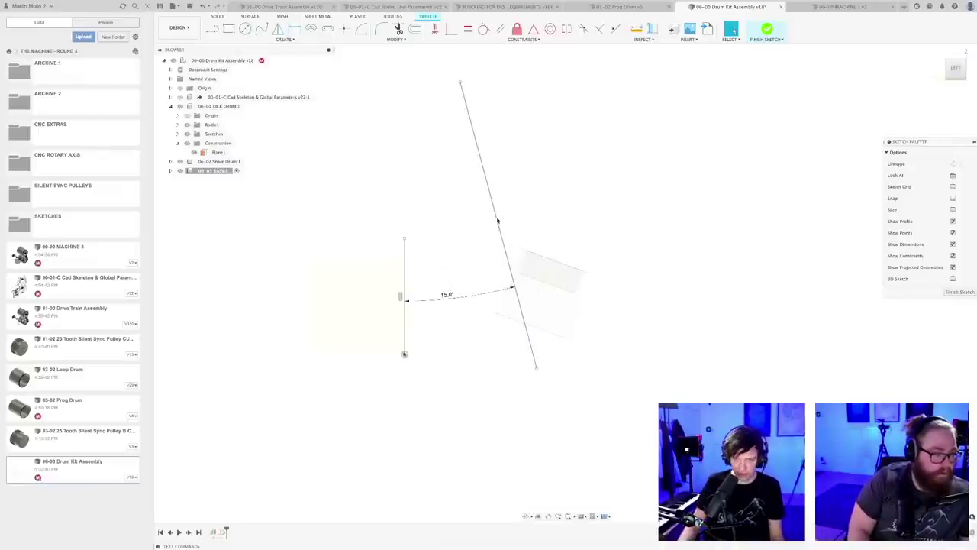
key(Escape)
click(494, 348)
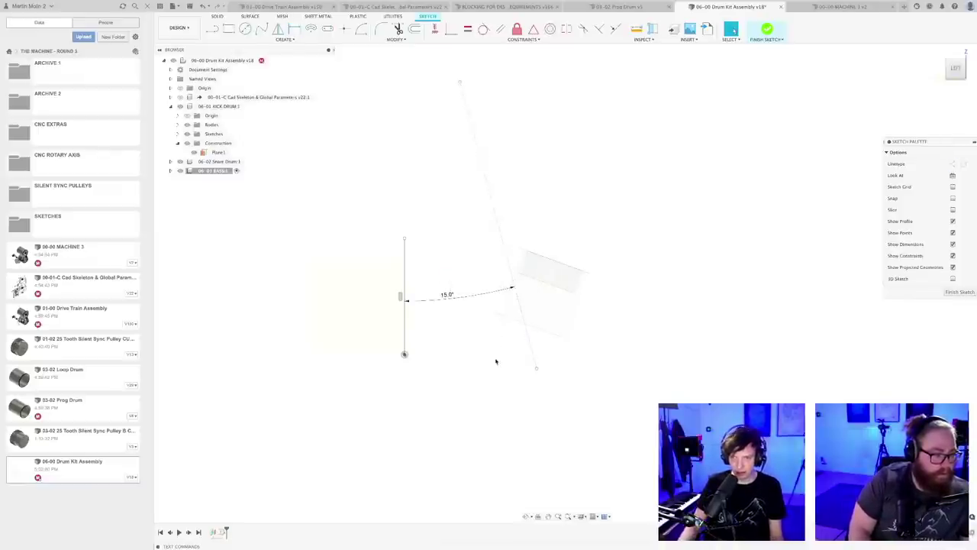
- Align the lower endpoints of the slanted and vertical lines
key(d)
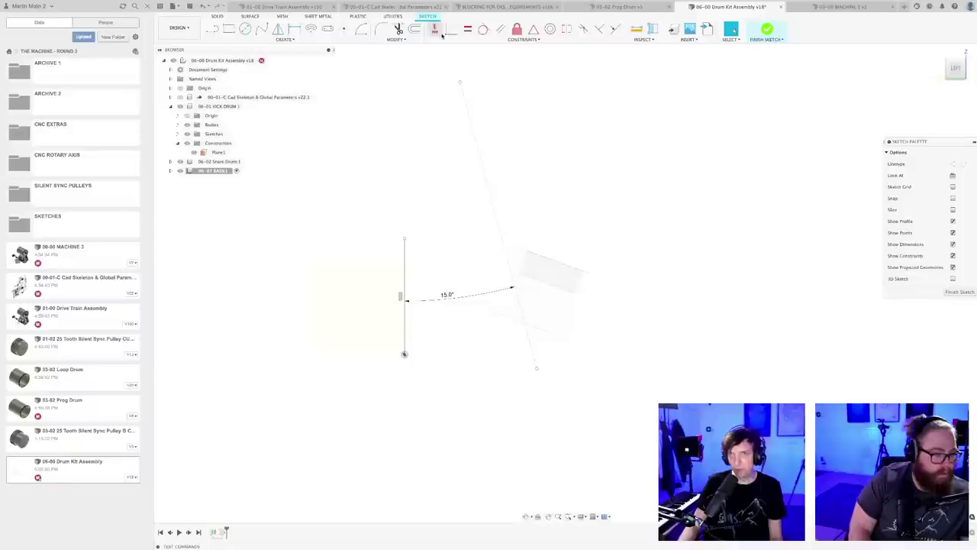
click(537, 369)
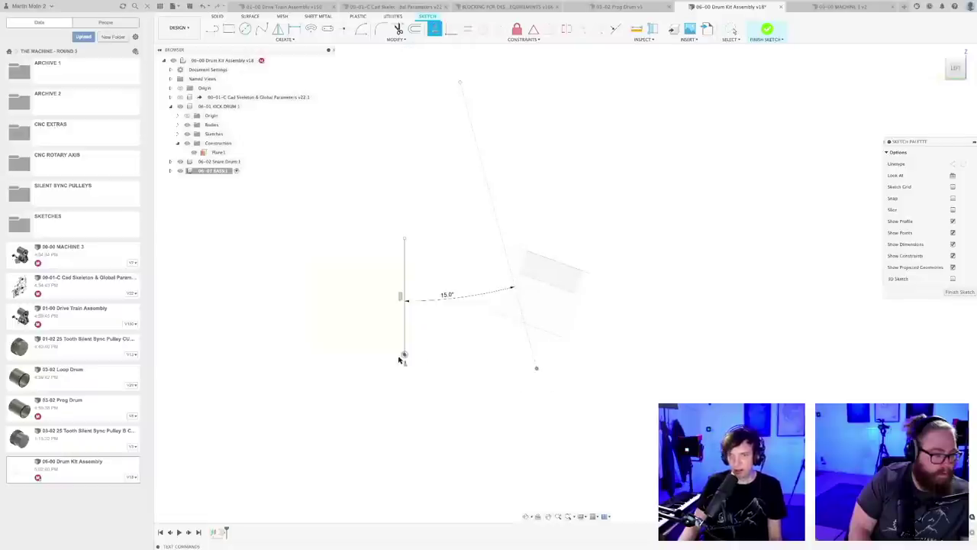
click(404, 356)
key(Escape)
middle_drag(495, 365, 463, 438)
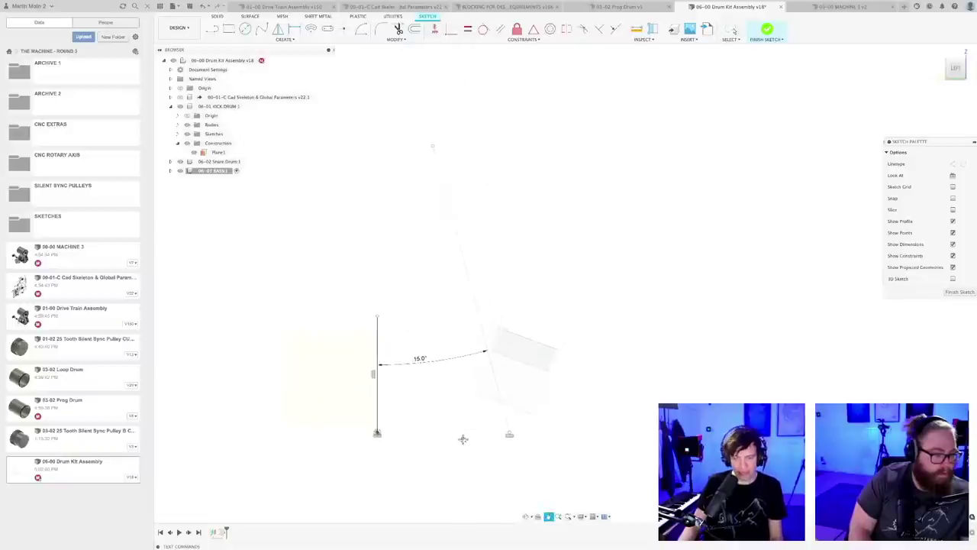
scroll(465, 437, up, 2)
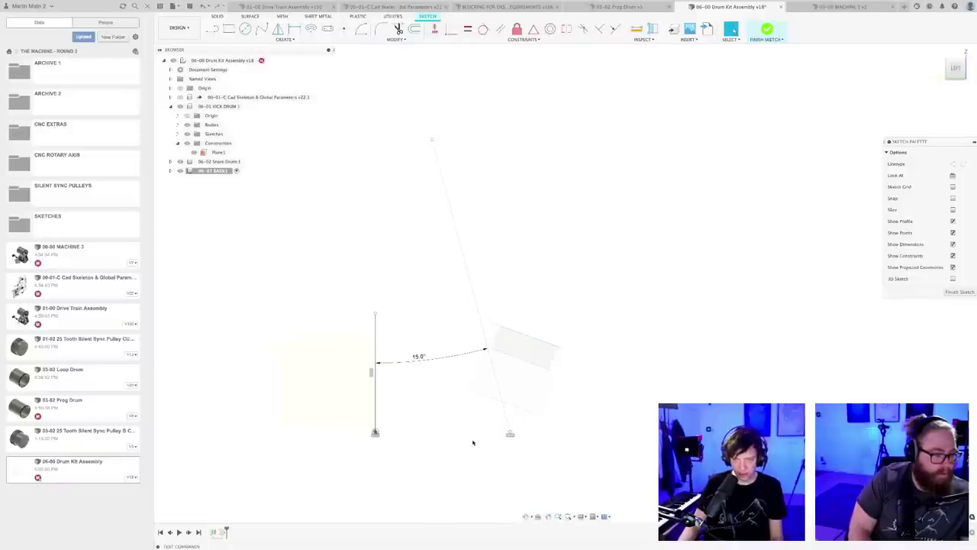
key(d)
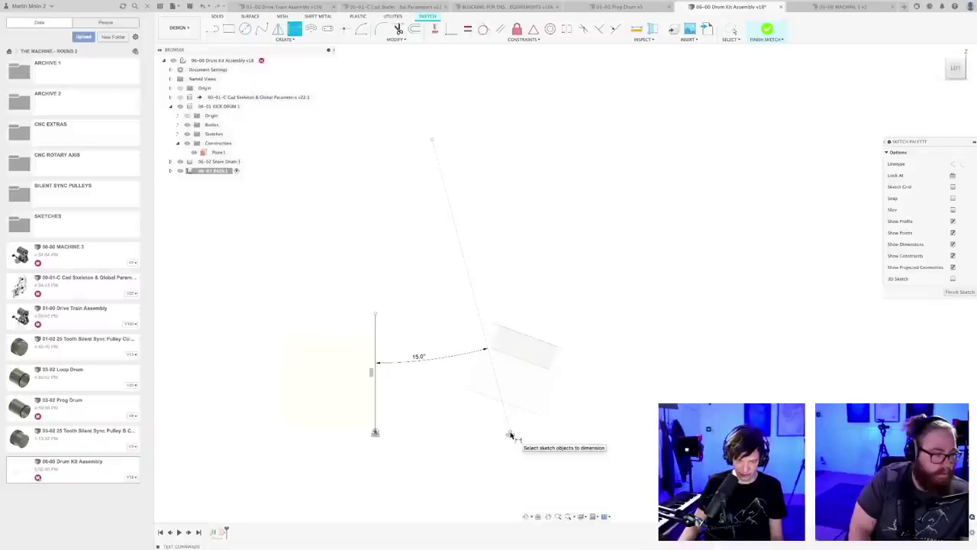
click(511, 435)
click(375, 432)
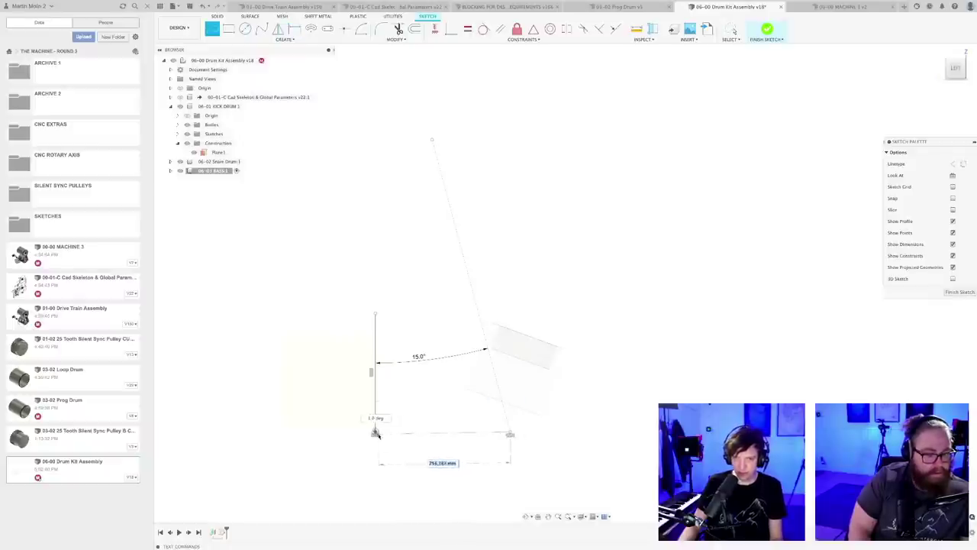
key(Escape)
key(Escape)
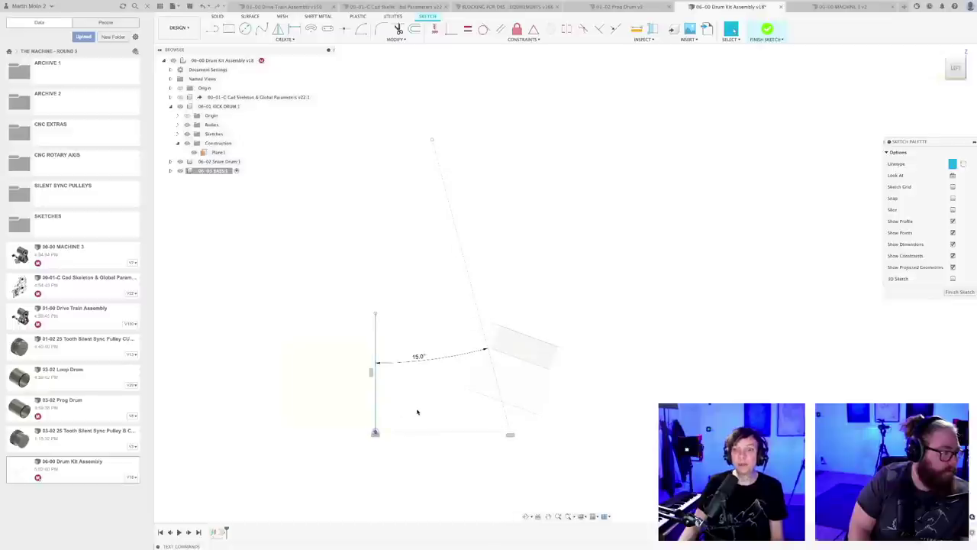
scroll(420, 410, down, 2)
scroll(428, 427, up, 3)
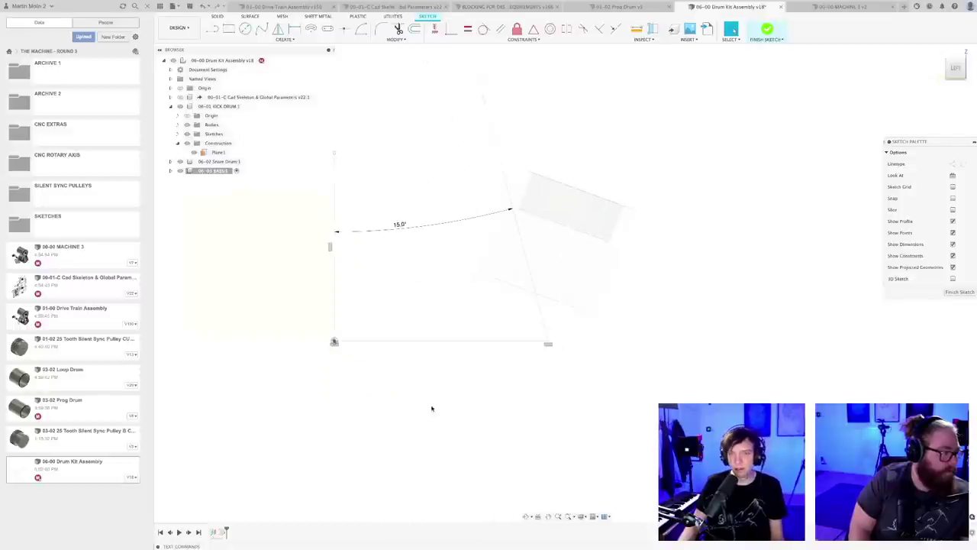
- Dimension the bottom horizontal line to 900 mm
key(d)
click(437, 342)
click(437, 325)
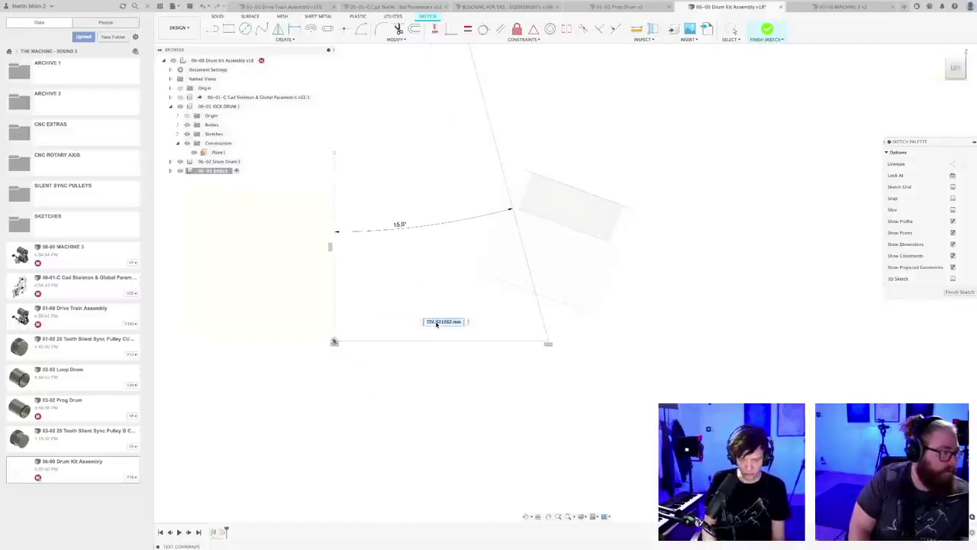
text(900)
key(Return)
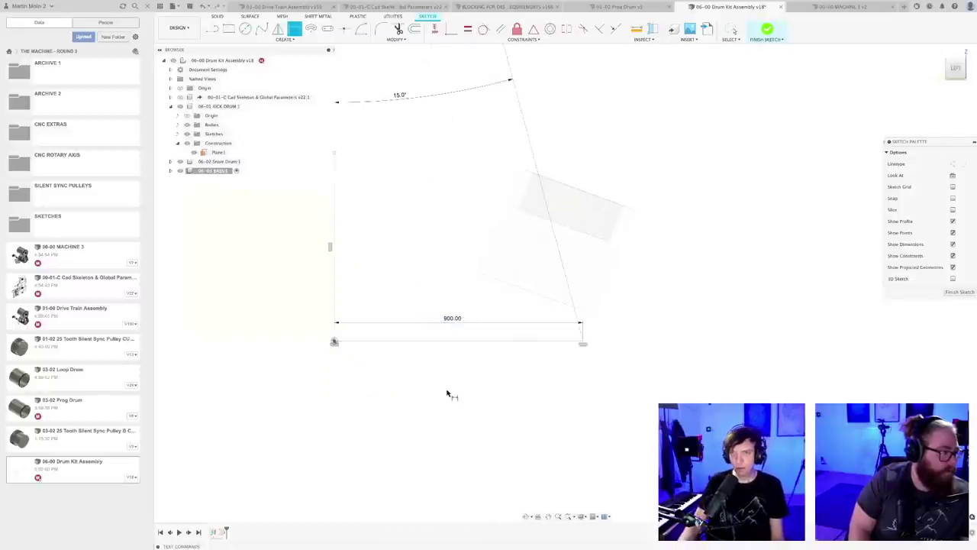
scroll(454, 397, down, 3)
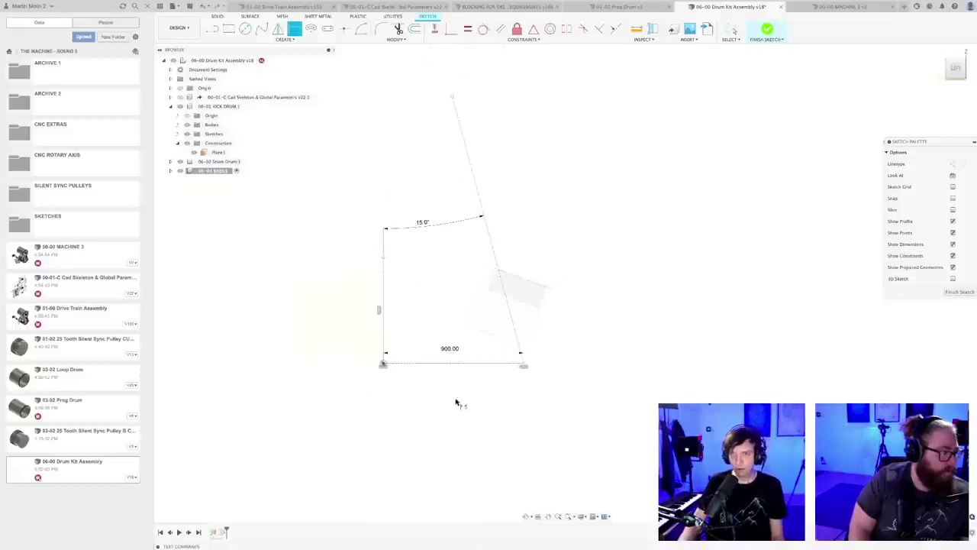
- Finish the sketch and add a plane at angle through the slanted line
click(960, 293)
mouse_move(600, 116)
shift+middle_down()
mouse_move(607, 227)
mouse_move(479, 265)
mouse_move(526, 239)
shift+middle_up()
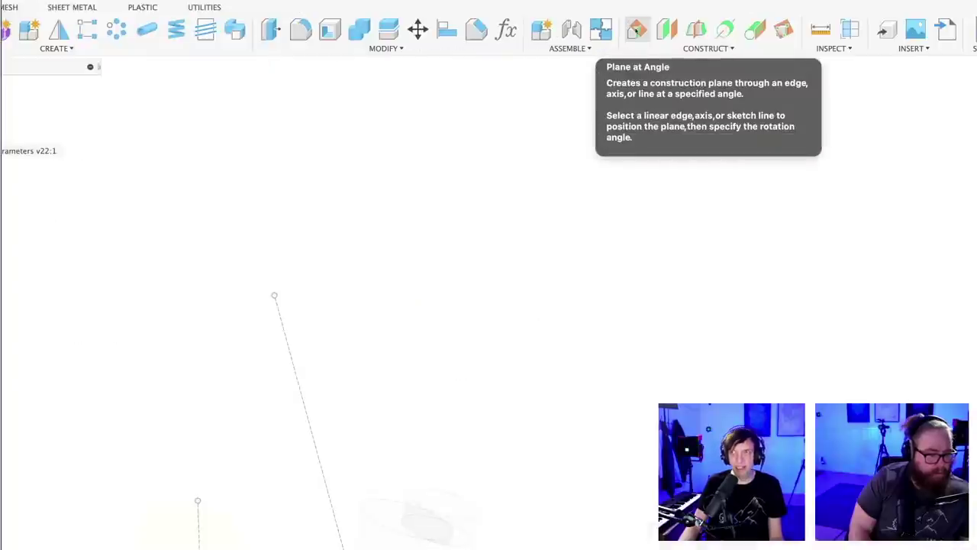
click(636, 31)
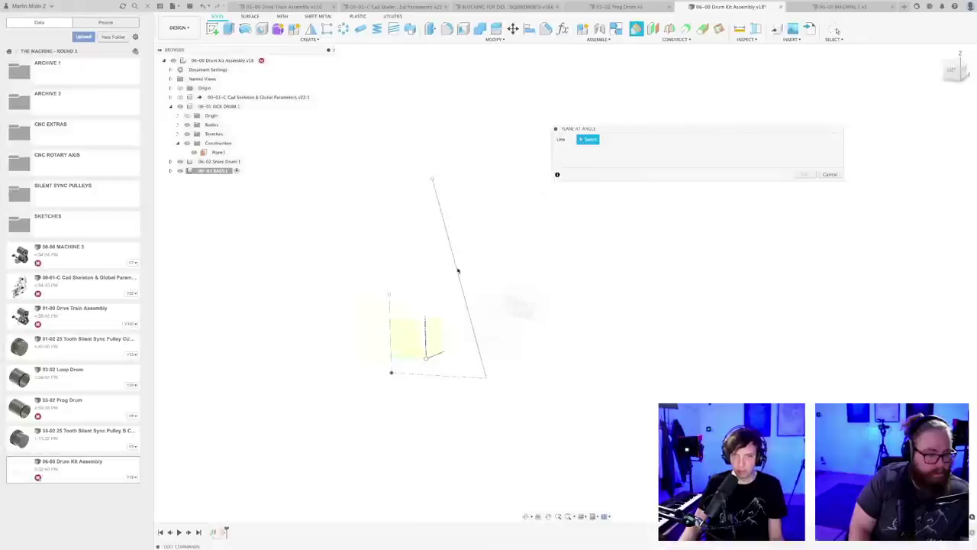
click(456, 270)
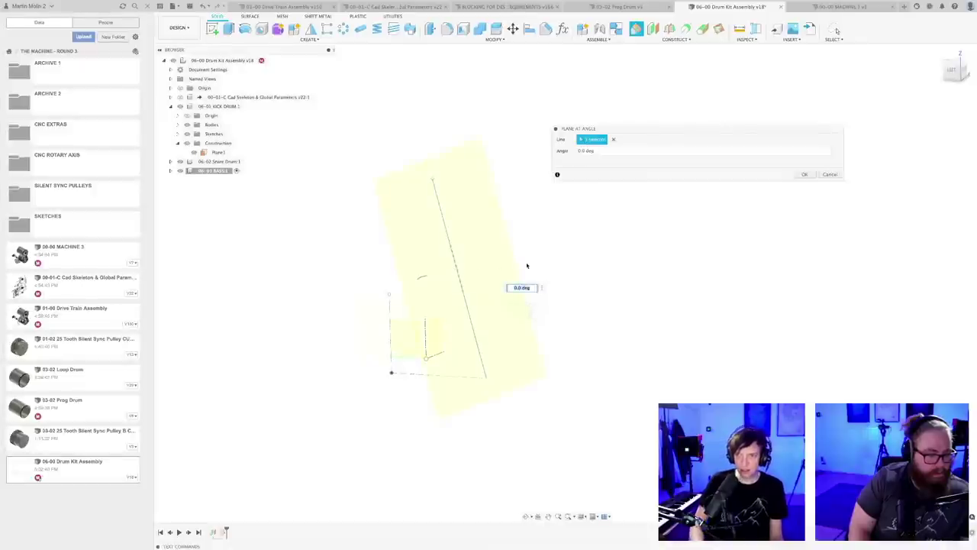
key(Return)
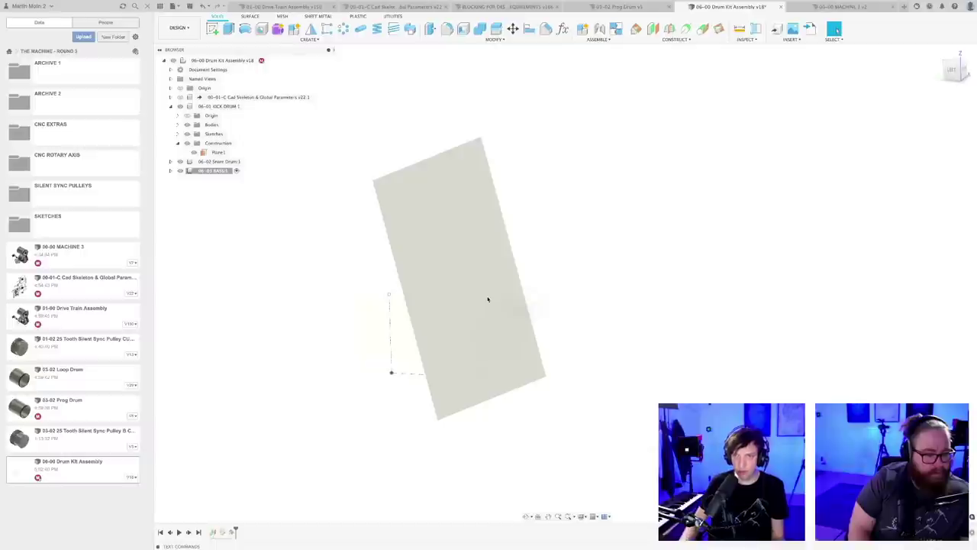
mouse_move(560, 312)
shift+middle_down()
mouse_move(574, 310)
mouse_move(537, 332)
mouse_move(555, 333)
mouse_move(539, 328)
mouse_move(488, 358)
mouse_move(501, 364)
shift+middle_up()
- Save the assembly as version 19 and start a new sketch
key(ctrl+s)
click(497, 285)
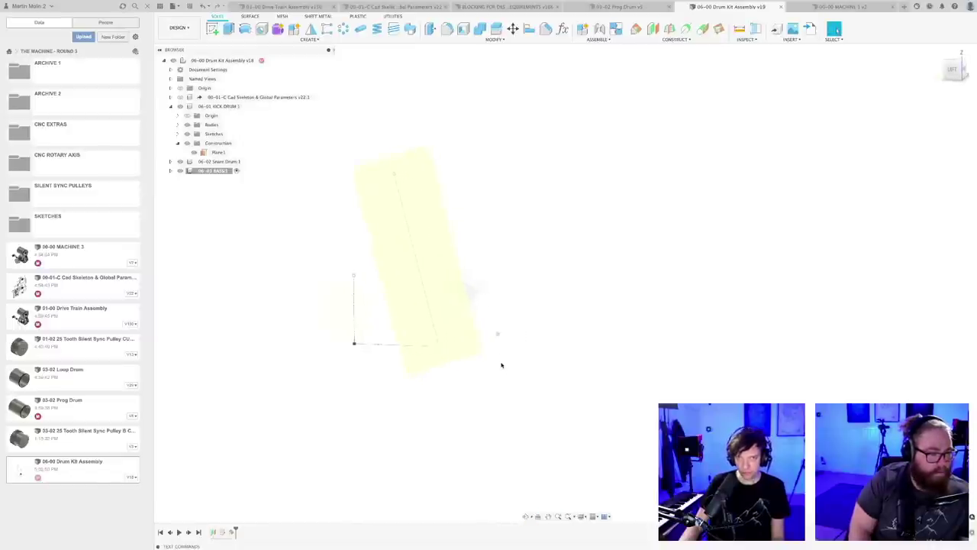
click(213, 30)
- Start a sketch on the angled plane and project the vertical line into it
click(402, 265)
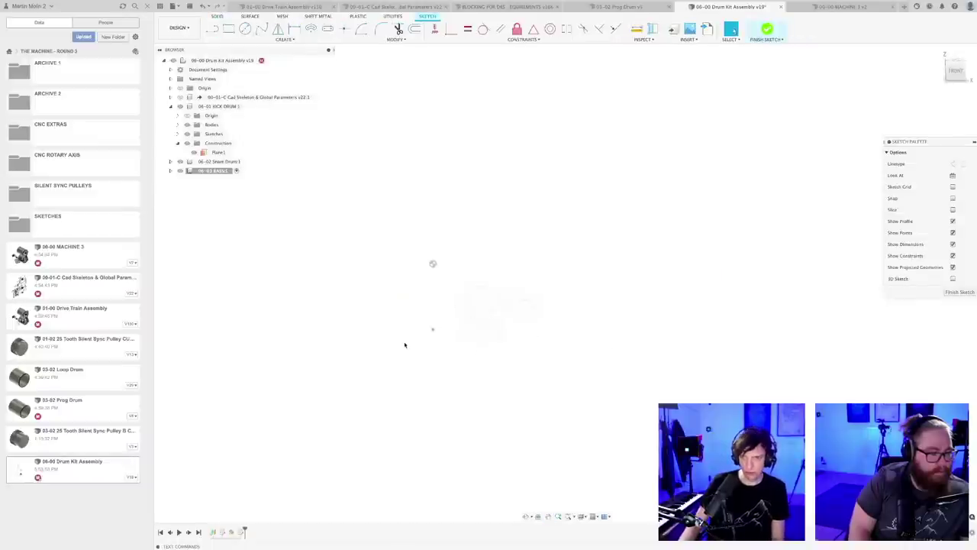
key(p)
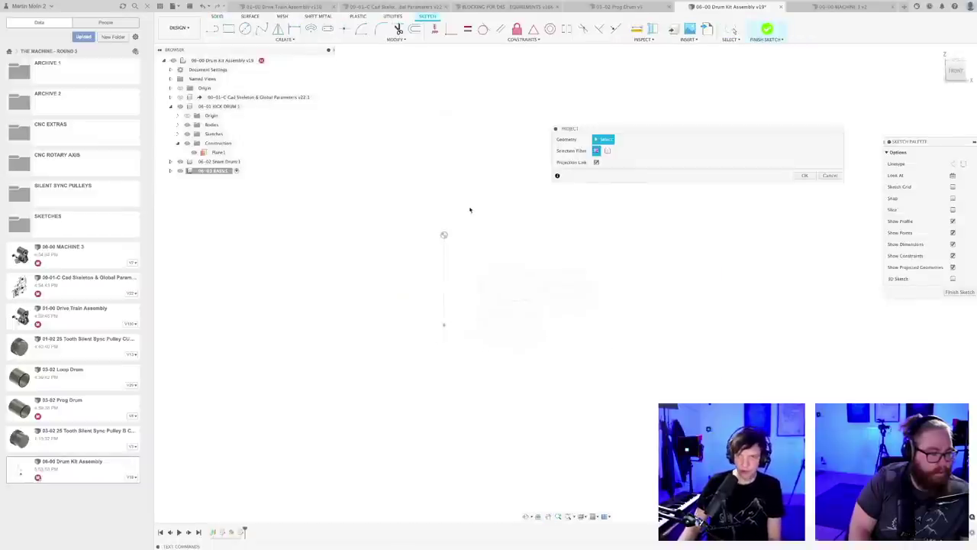
click(445, 200)
key(Return)
scroll(460, 238, up, 3)
middle_drag(460, 239, 390, 282)
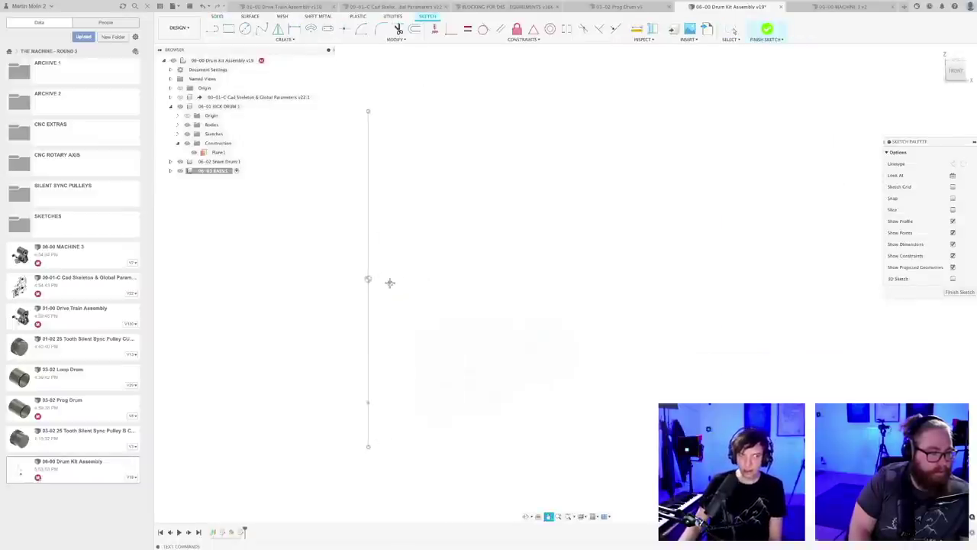
scroll(390, 281, down, 2)
scroll(400, 336, up, 1)
- Draw the straight half-body outline segments down from the projected vertical line
key(r)
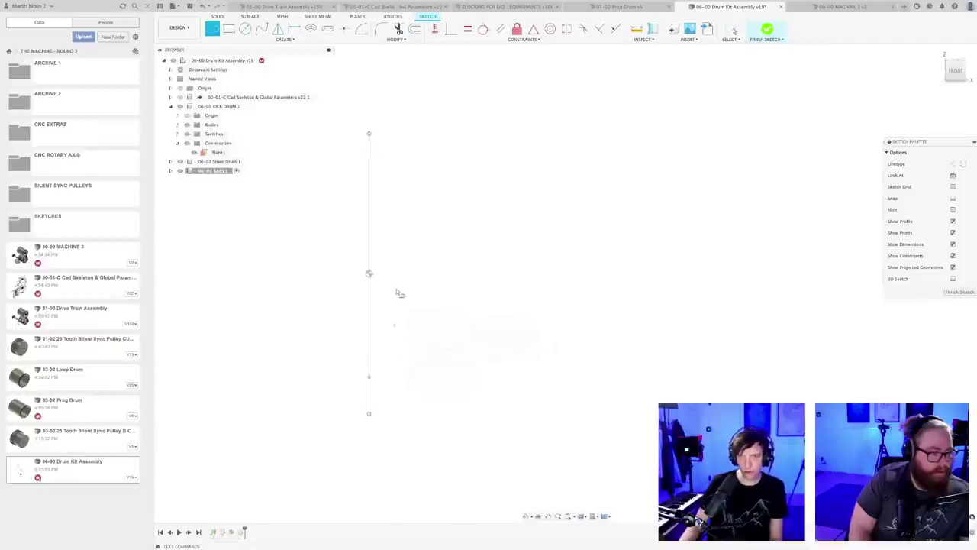
scroll(384, 161, up, 2)
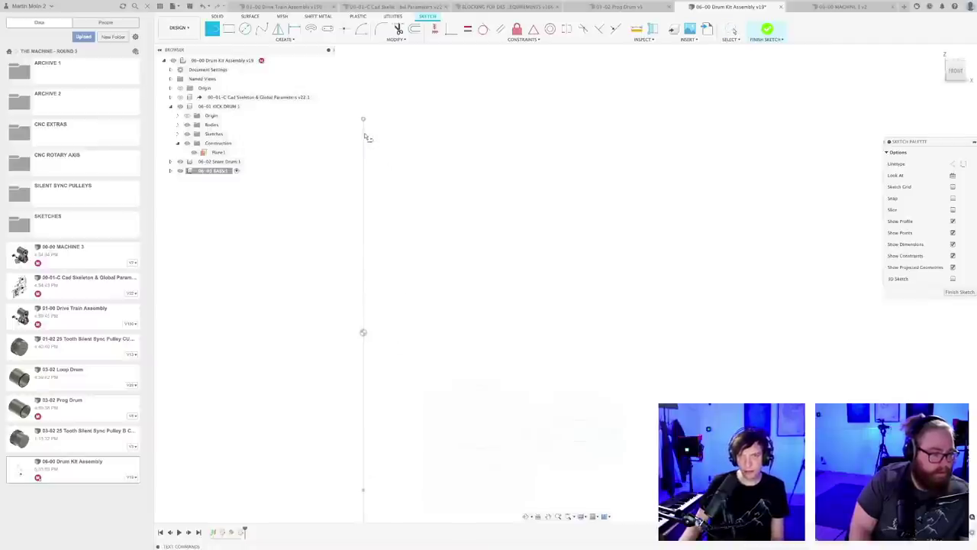
scroll(365, 137, up, 1)
click(363, 136)
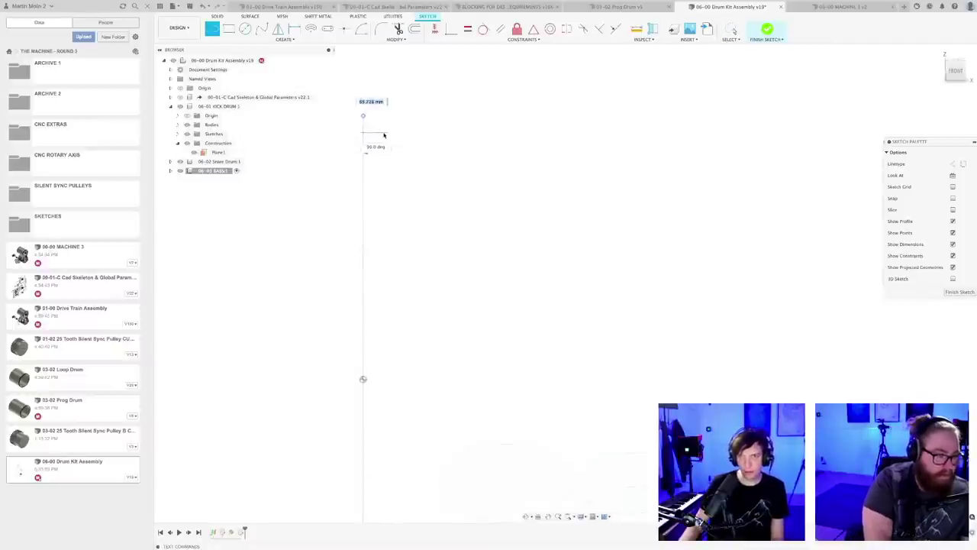
click(384, 134)
click(384, 182)
click(376, 185)
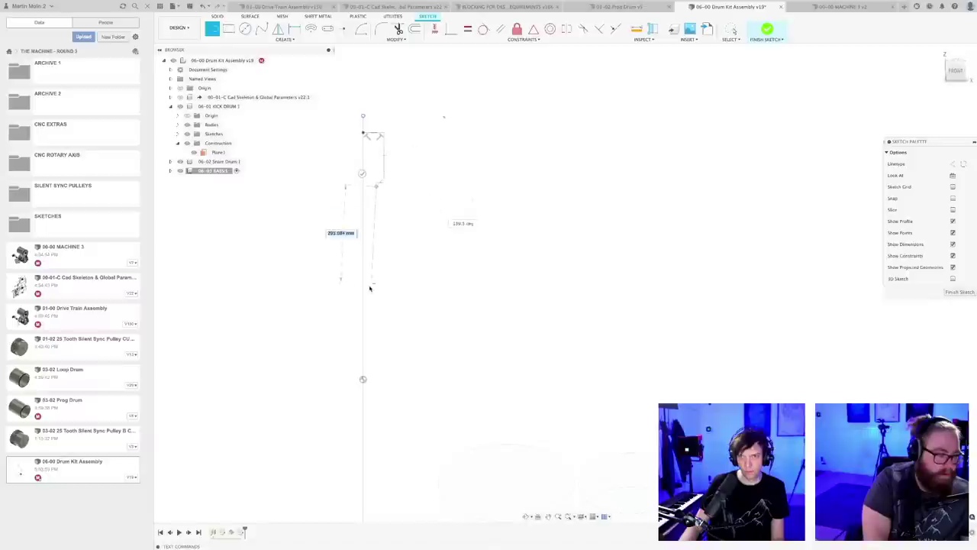
click(376, 327)
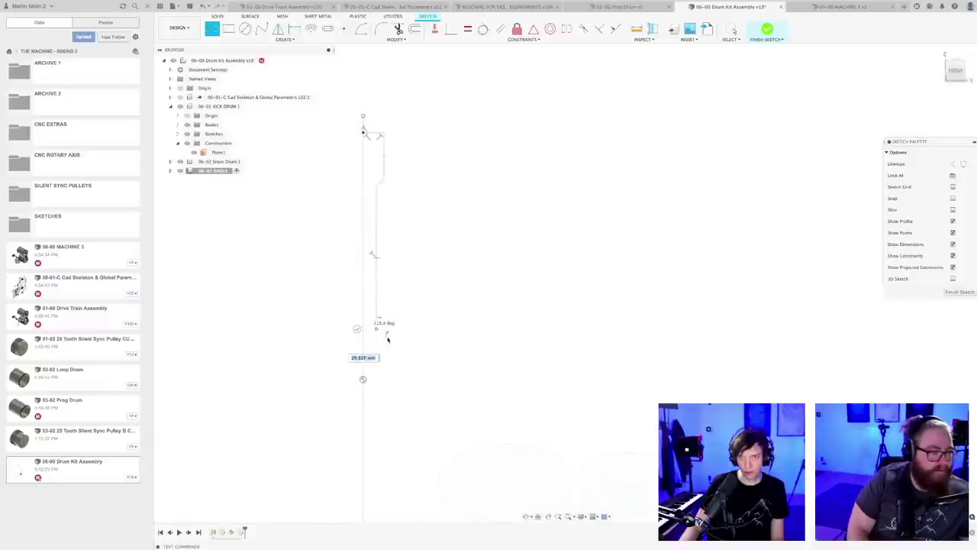
scroll(388, 339, down, 3)
middle_drag(382, 355, 399, 237)
scroll(404, 223, up, 3)
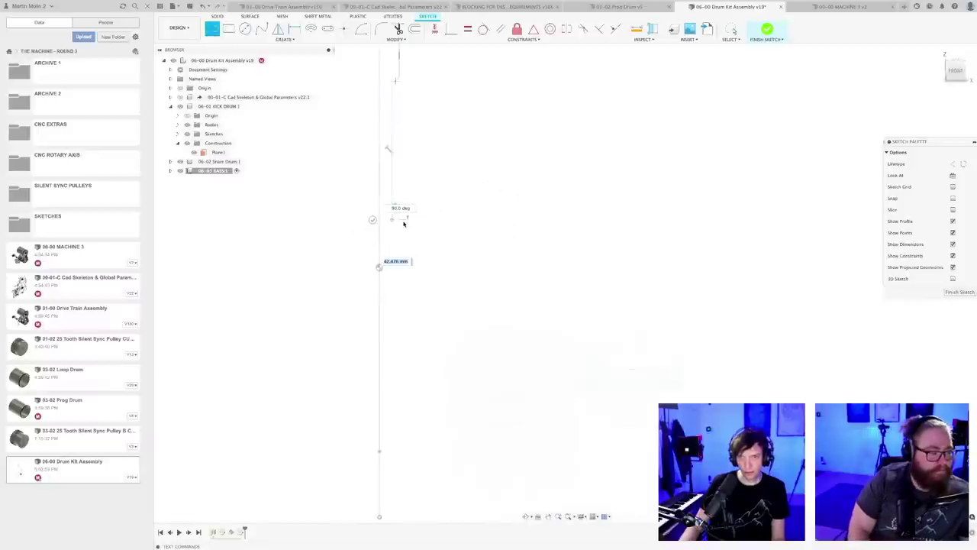
scroll(400, 283, down, 2)
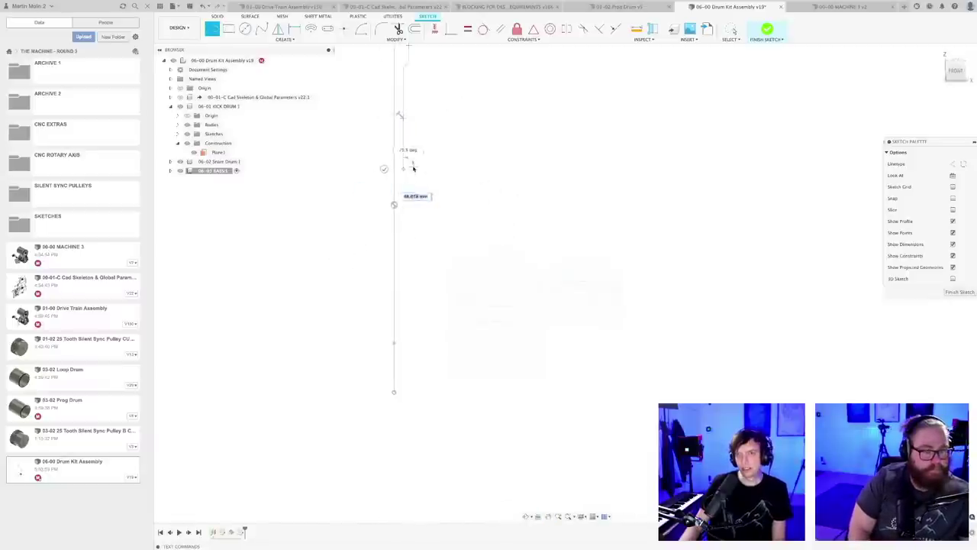
click(413, 168)
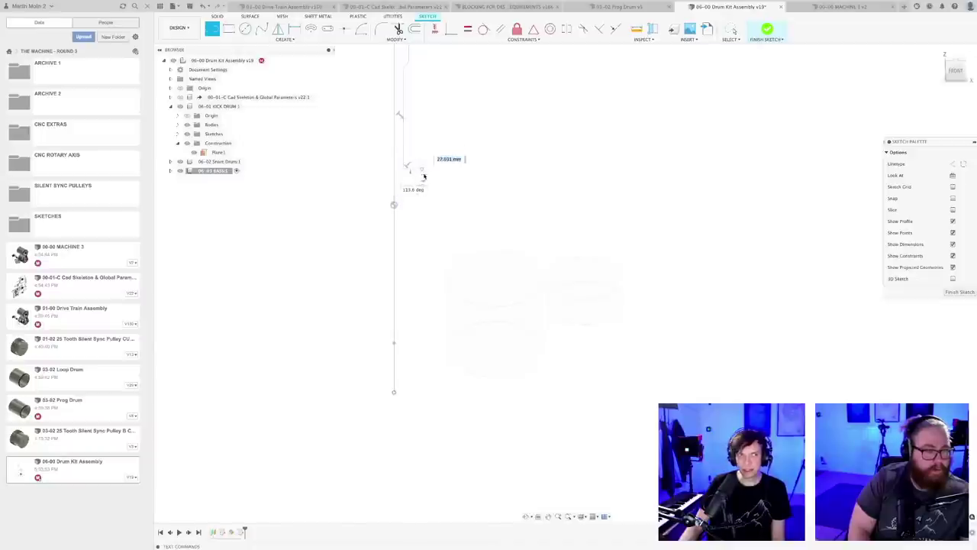
- Sweep three tangent arcs to form the guitar body curve
scroll(424, 177, up, 1)
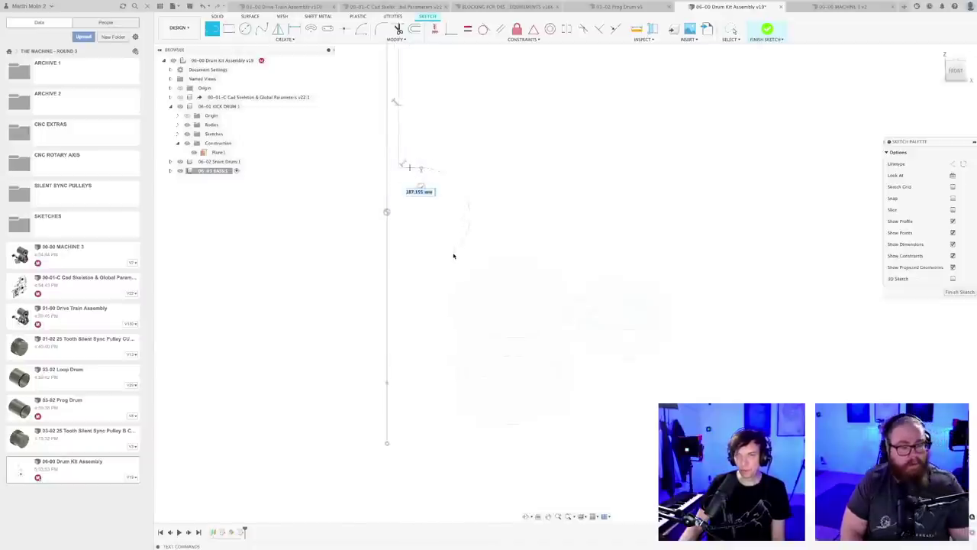
drag(453, 256, 442, 317)
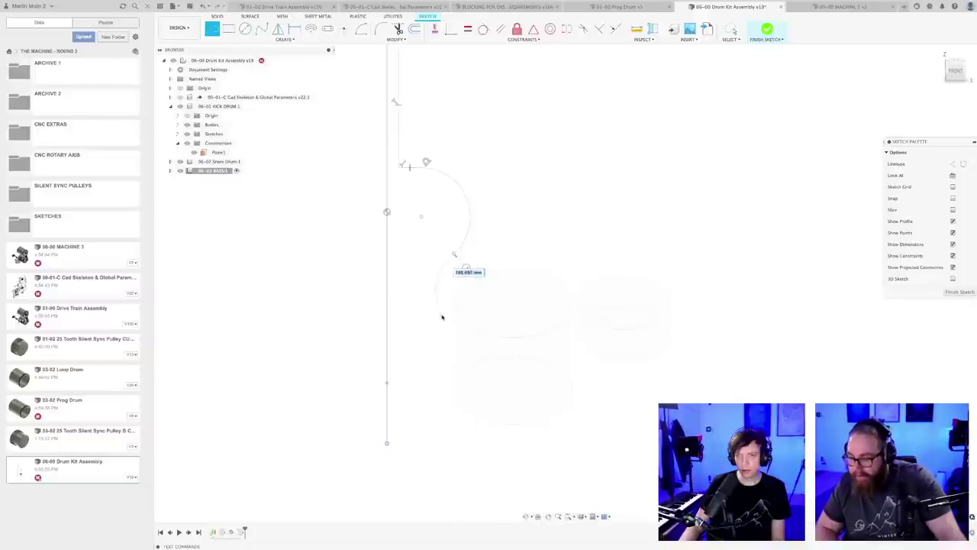
click(444, 315)
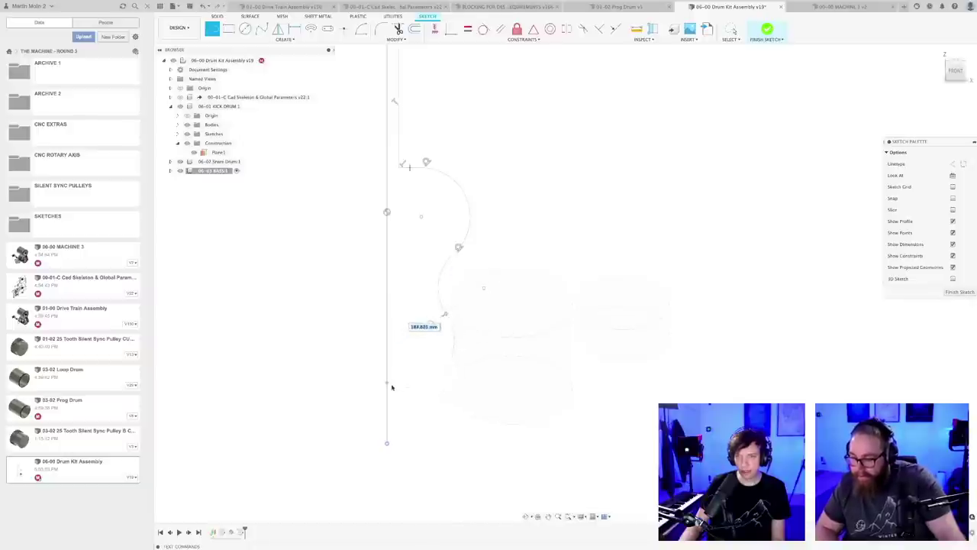
drag(416, 382, 417, 382)
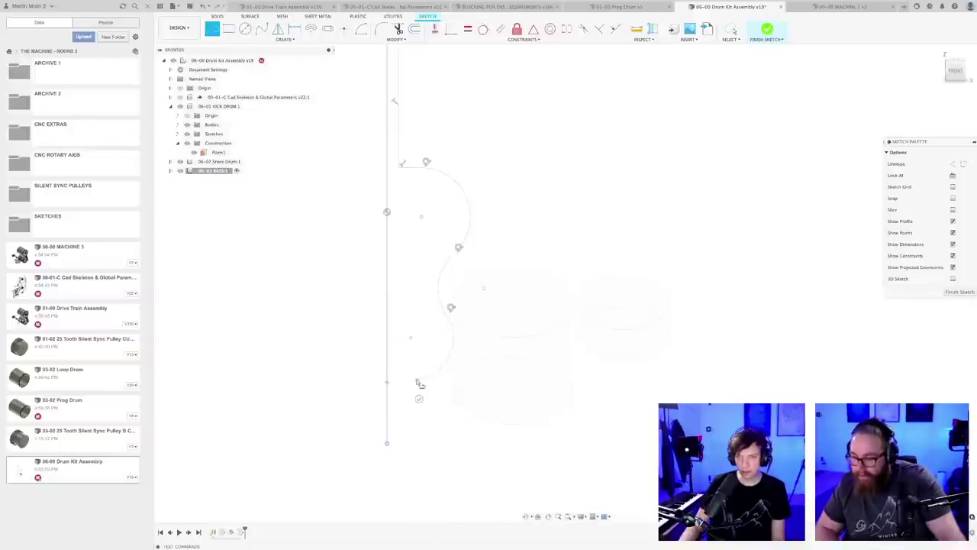
scroll(413, 381, up, 2)
- Close the profile with a line from the arc's lower end to the vertical centre axis
text(l)
key(Escape)
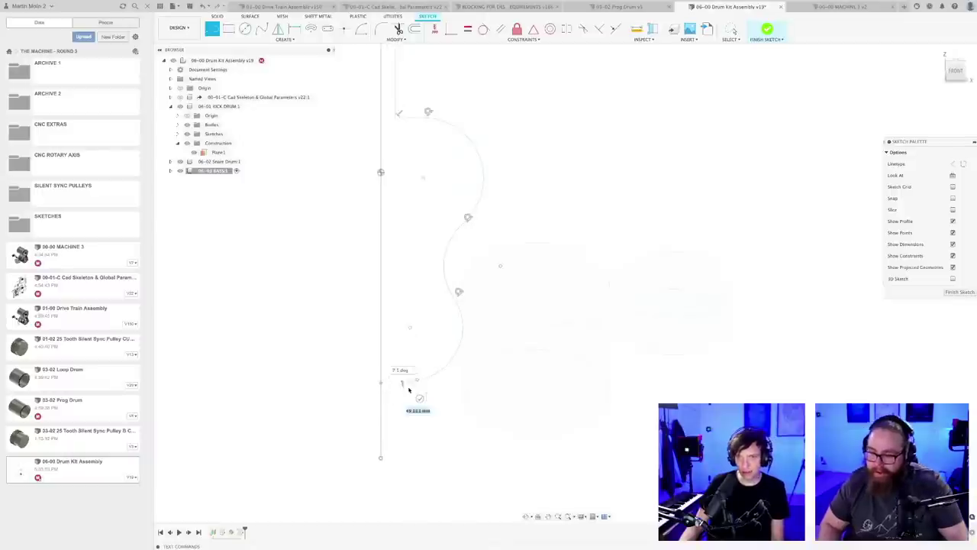
key(Escape)
scroll(410, 383, up, 2)
key(l)
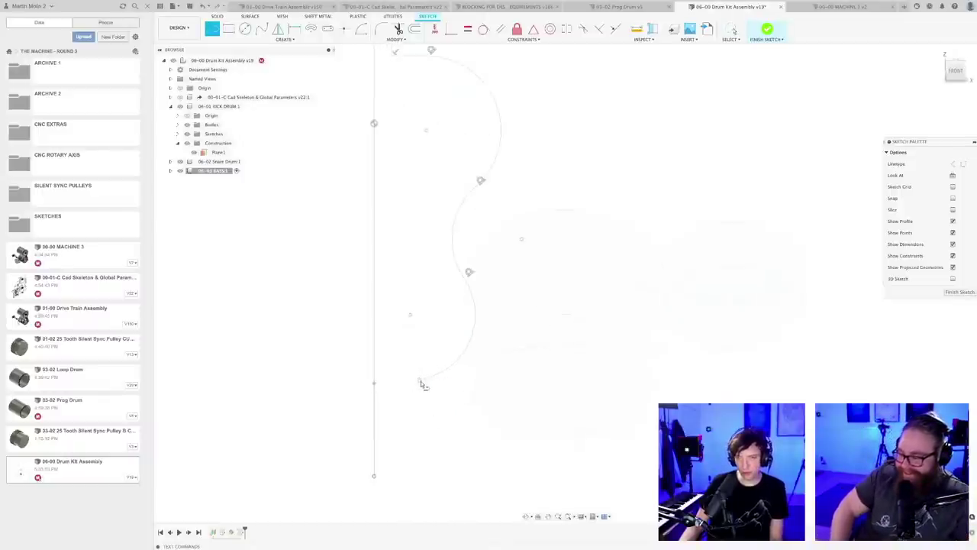
click(419, 381)
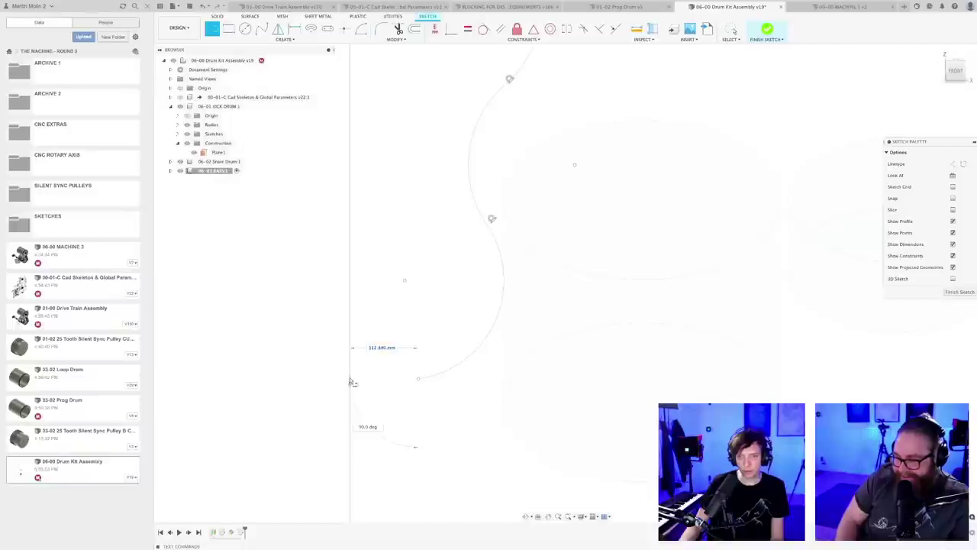
click(351, 379)
key(Escape)
- Apply a Tangent constraint between the bottom line and the arc
click(487, 32)
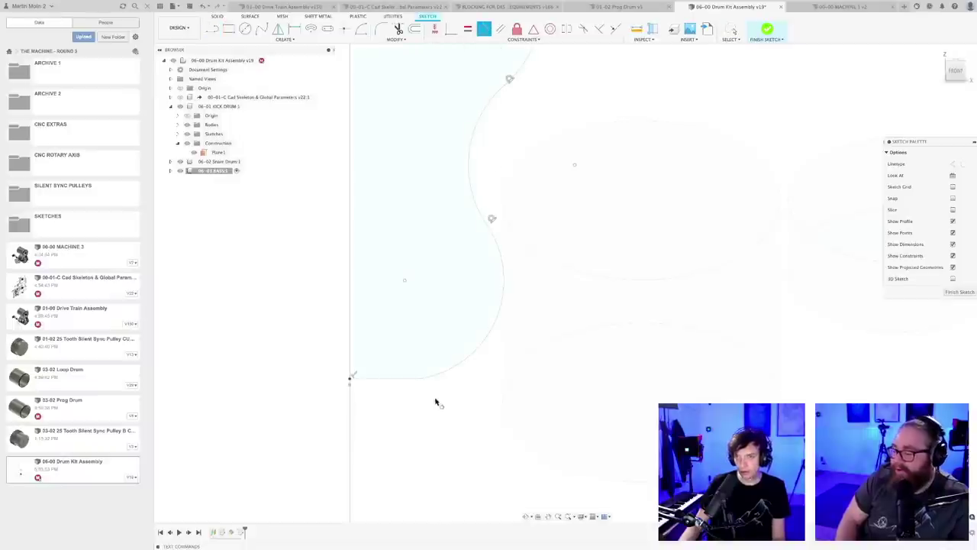
click(413, 382)
click(425, 380)
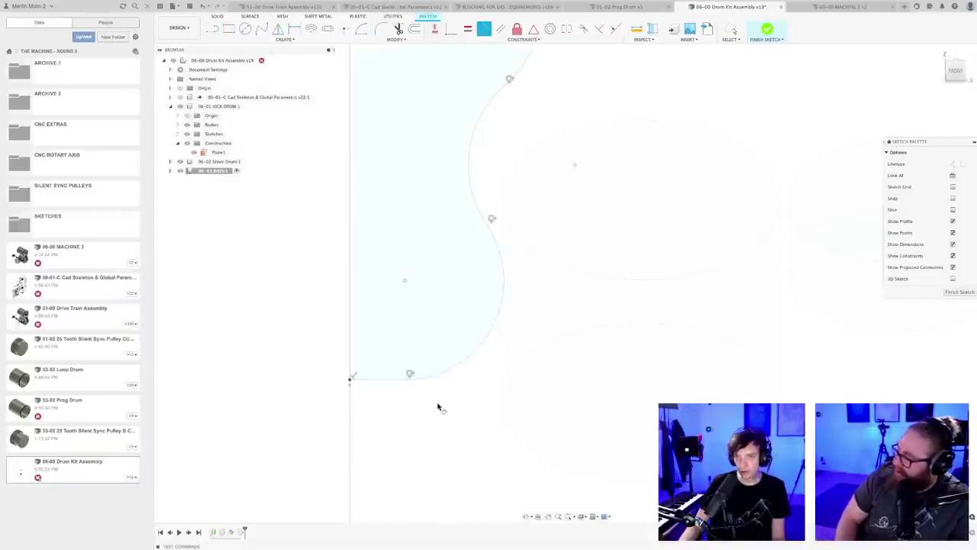
scroll(495, 225, down, 3)
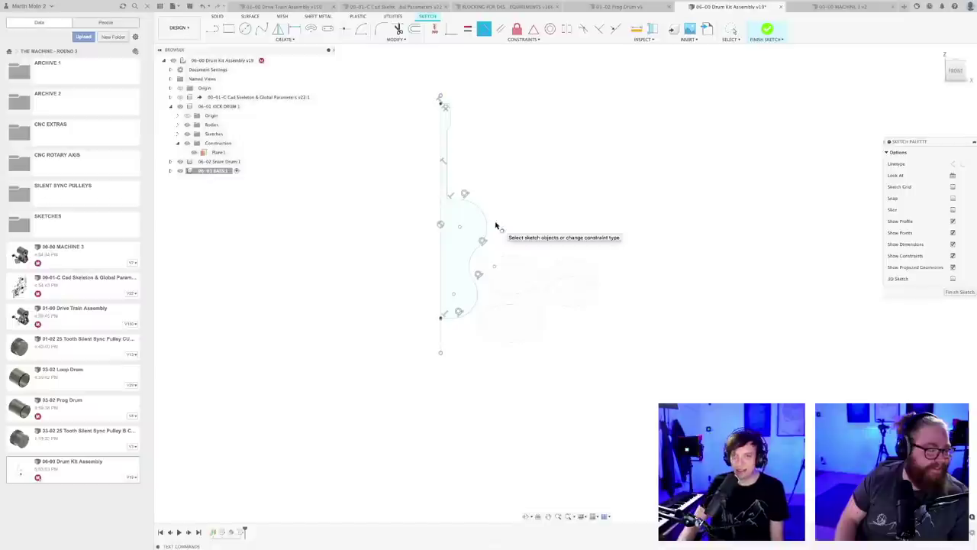
key(Escape)
- Save a new version of the design, then drag the short top profile line lower
key(super+s)
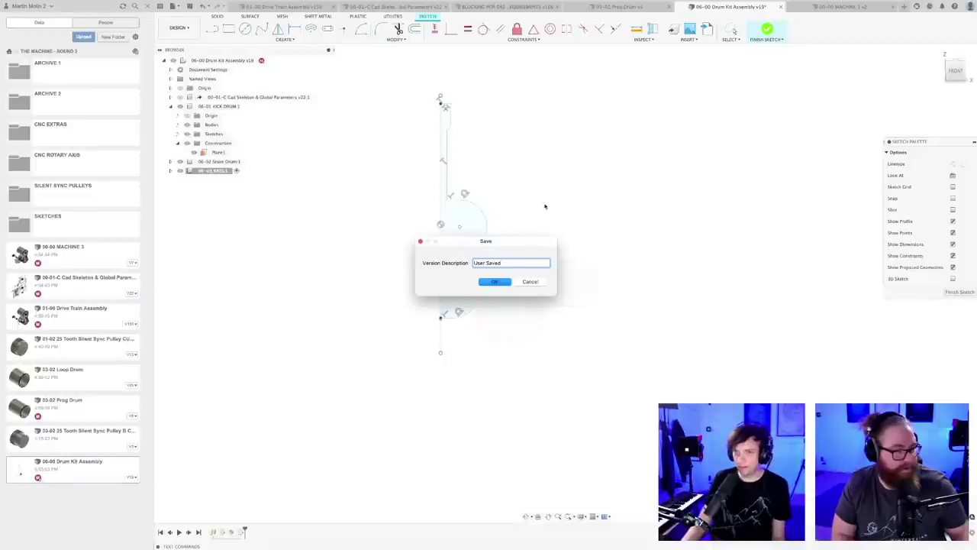
click(494, 282)
scroll(497, 242, up, 3)
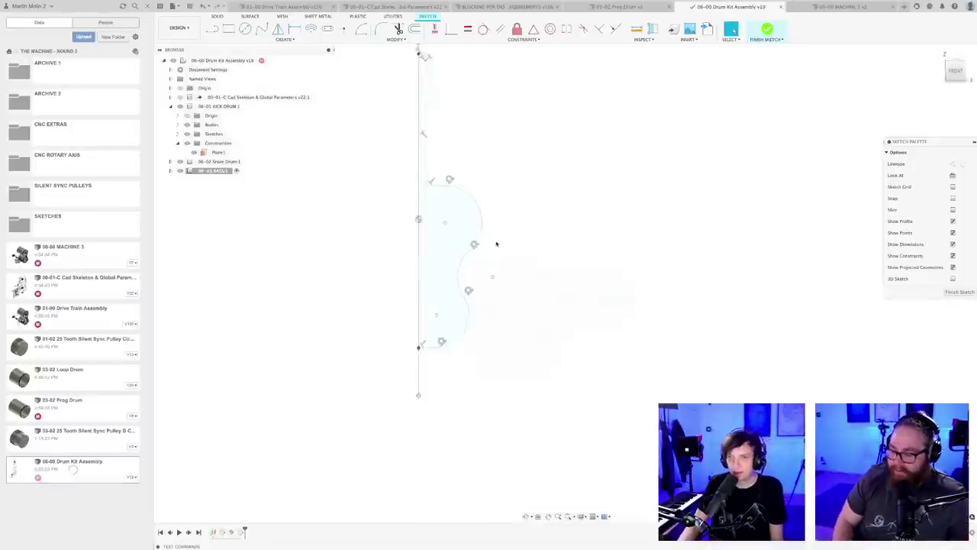
drag(428, 181, 432, 203)
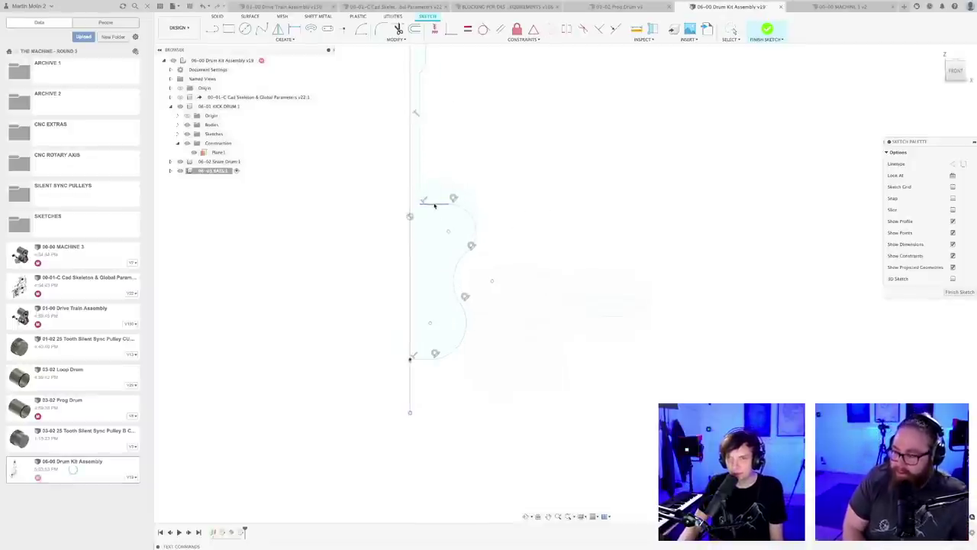
- Widen the headstock slightly to the right, saving versions before and after
scroll(526, 179, down, 2)
middle_drag(526, 179, 516, 255)
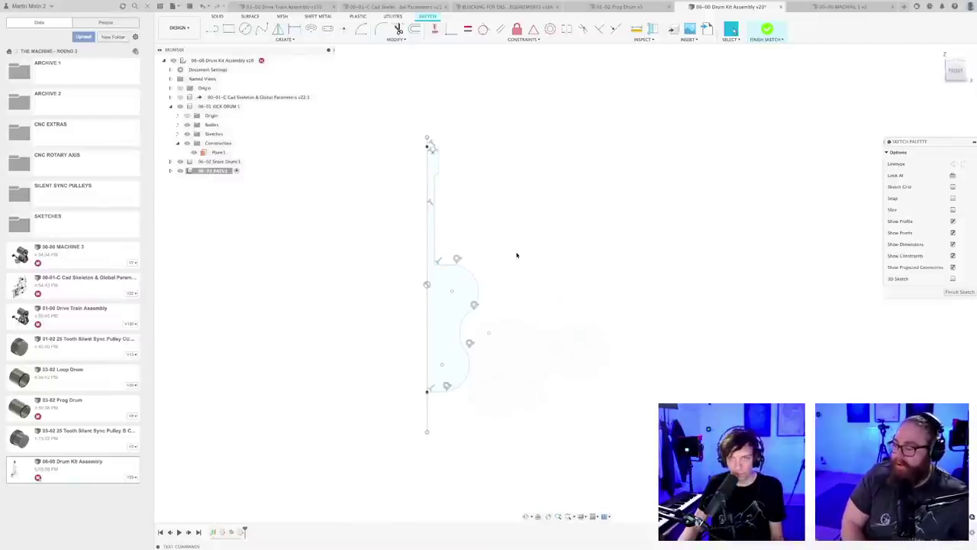
key(ctrl+s)
key(Return)
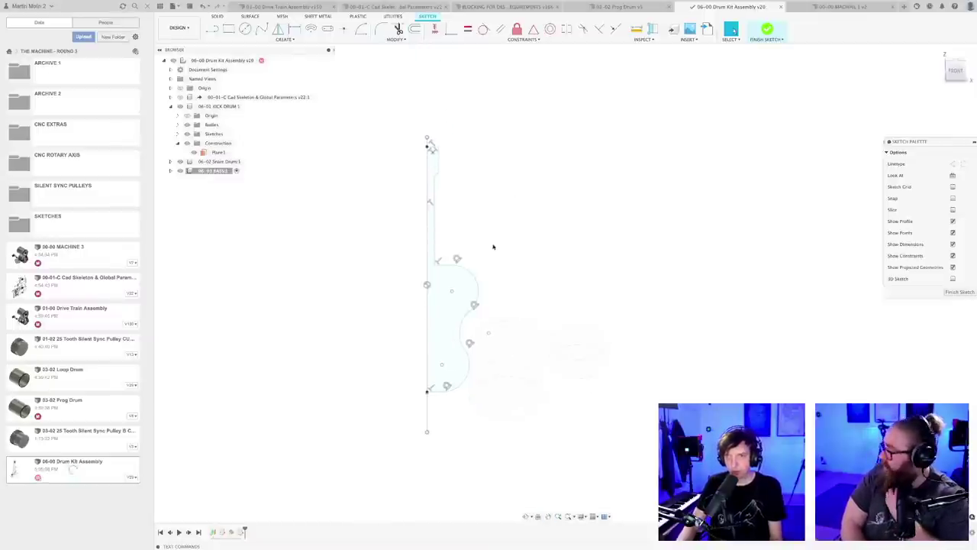
scroll(489, 223, up, 1)
drag(433, 152, 439, 151)
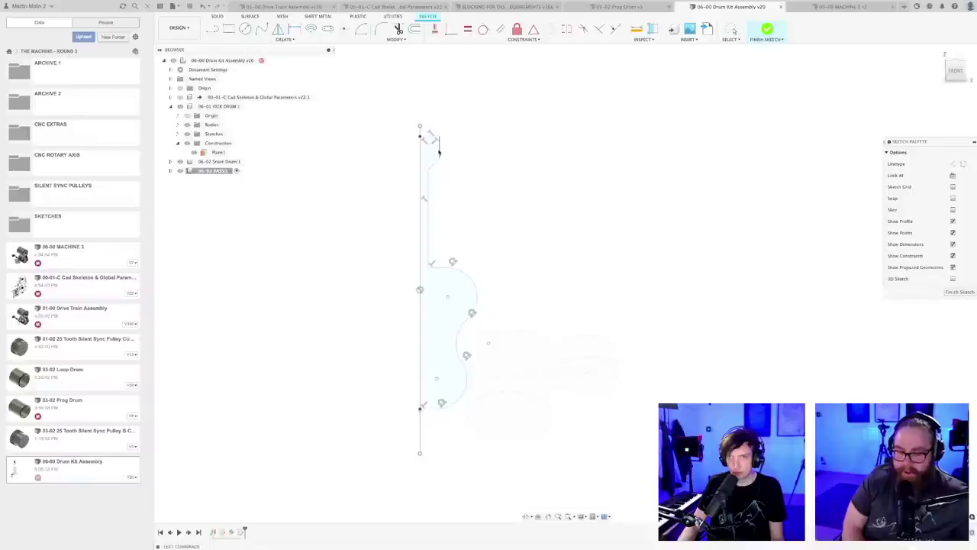
scroll(463, 206, down, 1)
key(ctrl+s)
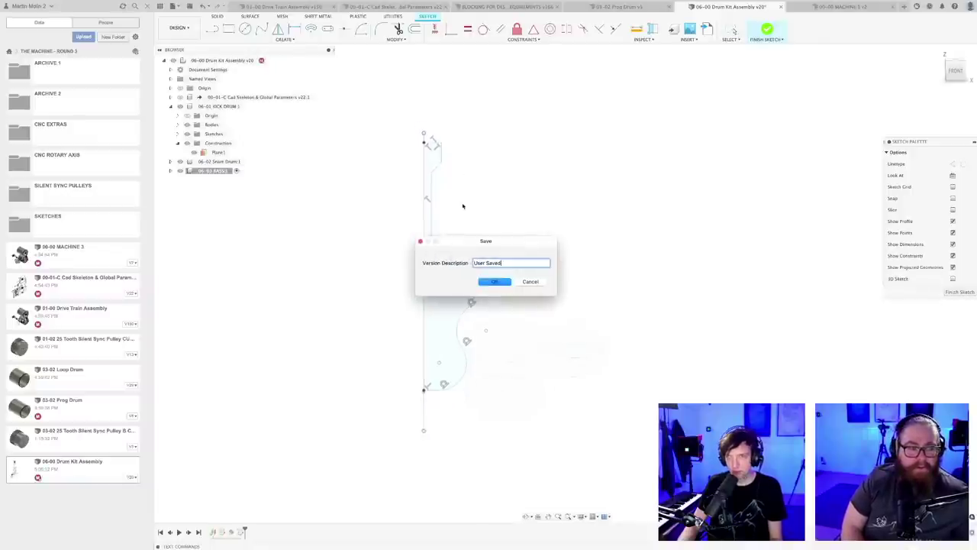
click(496, 281)
- Search 'mirror' in the S shortcut box and start the Mirror command
scroll(504, 208, down, 1)
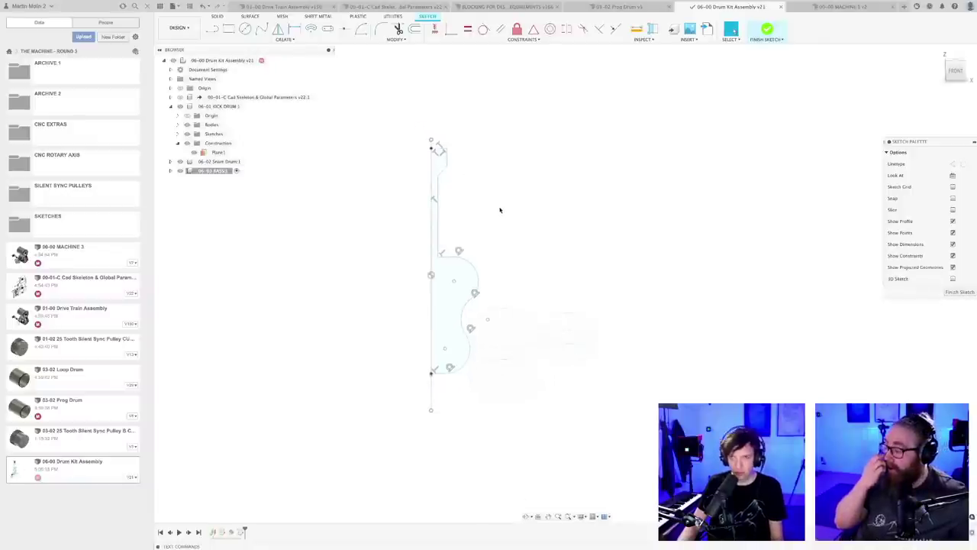
text(smirror)
click(542, 226)
scroll(439, 155, up, 2)
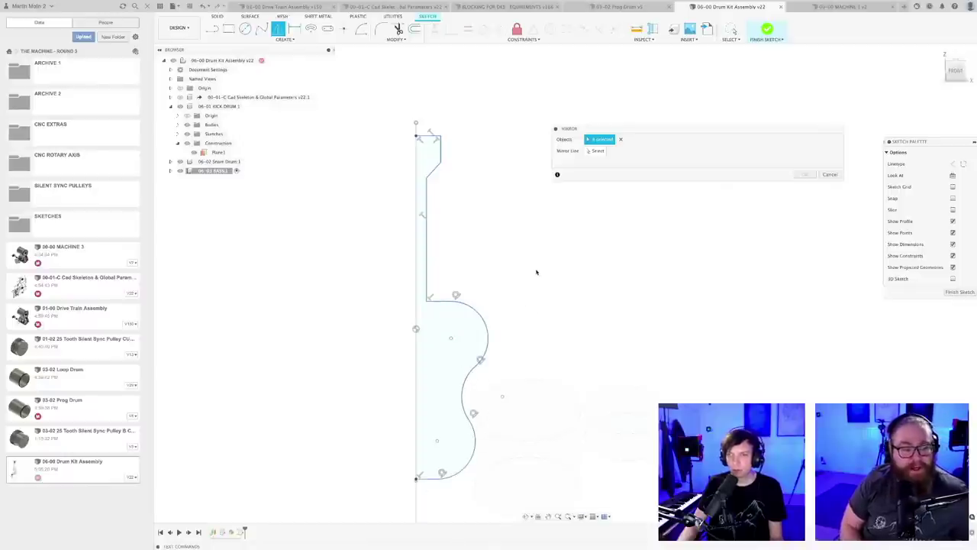
- Mirror the six selected profile curves across the vertical centre line, then view the outline at an angle
click(594, 151)
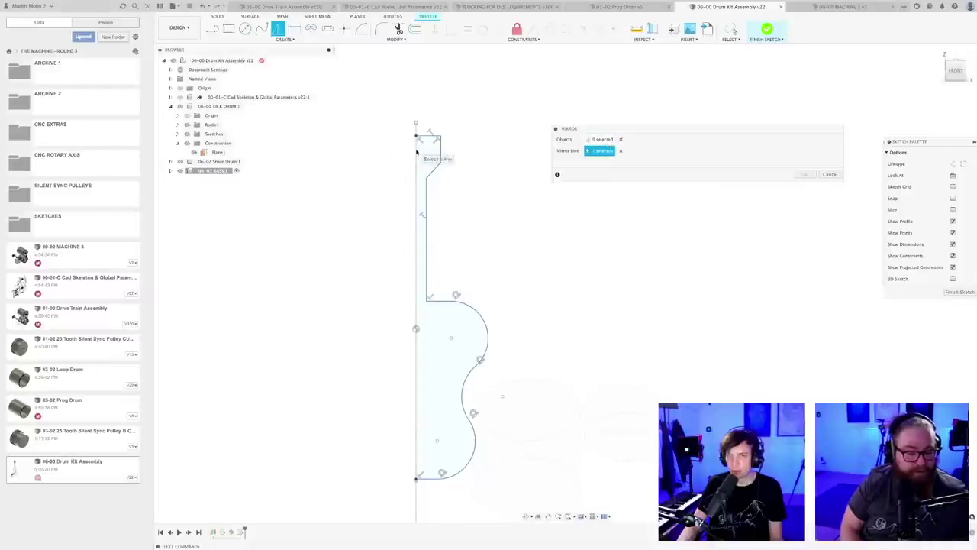
click(416, 153)
click(804, 175)
scroll(552, 244, down, 5)
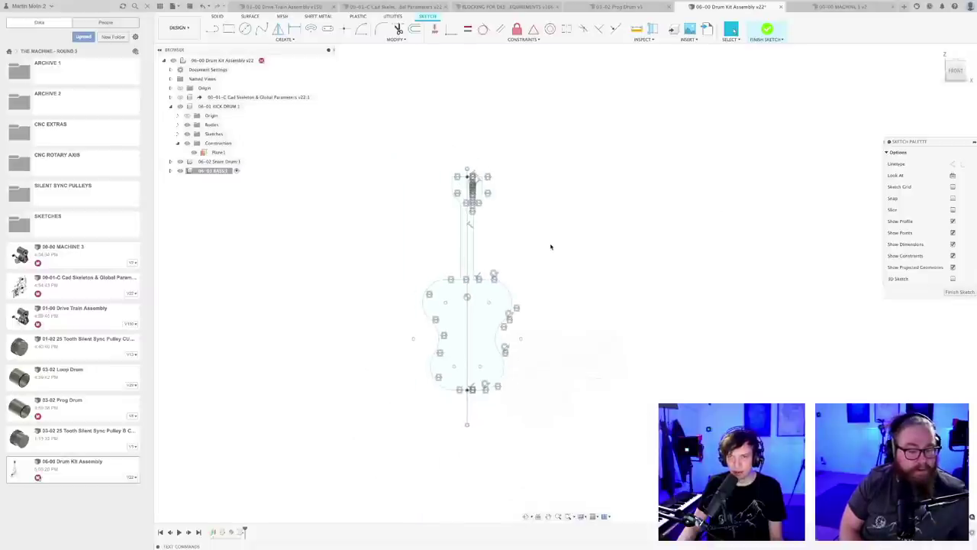
mouse_move(492, 228)
shift+middle_down()
mouse_move(504, 219)
mouse_move(508, 232)
mouse_move(425, 345)
shift+middle_up()
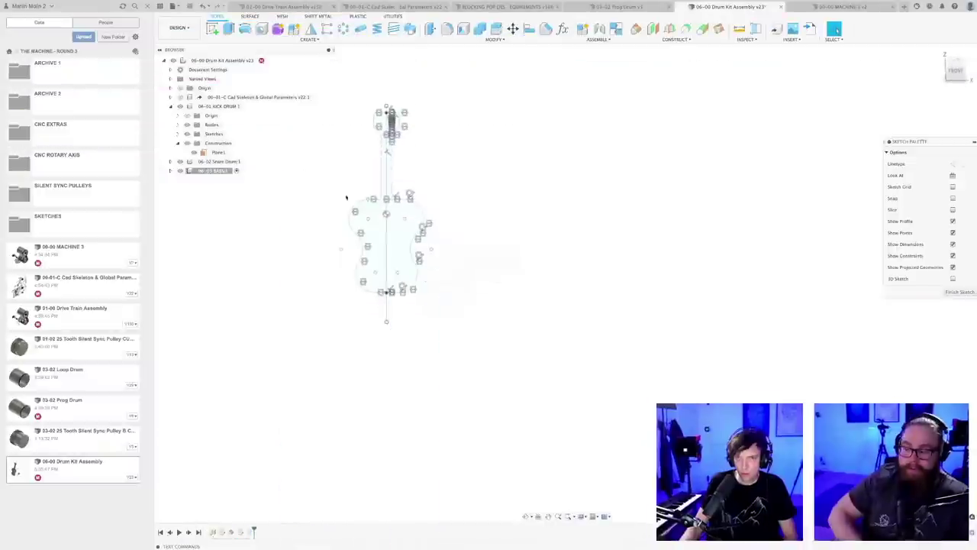
- Pull the upper body curves inward and widen the lower body curves symmetrically
drag(369, 199, 375, 205)
scroll(397, 298, down, 3)
middle_drag(401, 297, 374, 366)
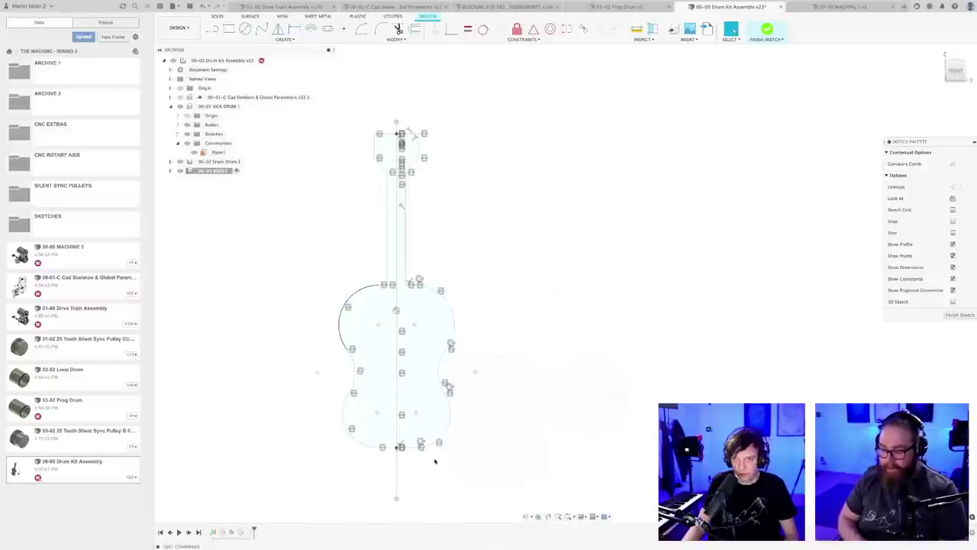
drag(449, 430, 468, 425)
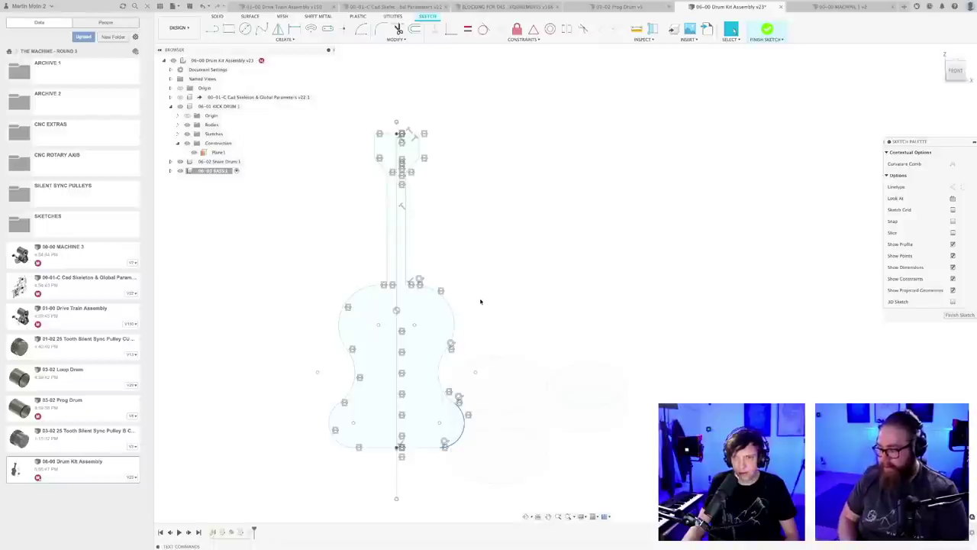
scroll(480, 301, down, 2)
- Finish the sketch, view the solid guitar body in 3D, and save the assembly
click(959, 292)
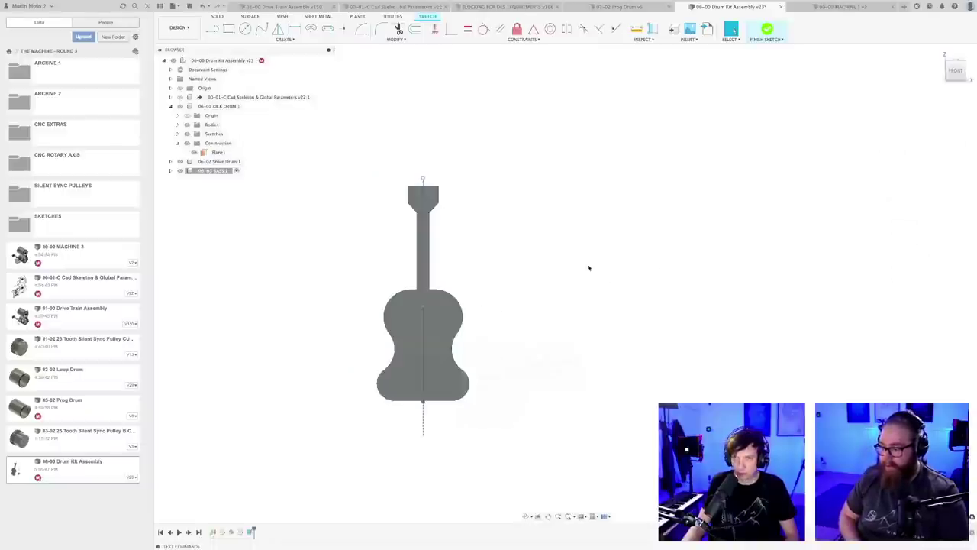
mouse_move(589, 268)
shift+middle_down()
mouse_move(523, 262)
mouse_move(561, 269)
shift+middle_up()
middle_drag(563, 266, 511, 207)
key(super+s)
click(498, 283)
- Inspect the bass guitar and drums in BLOCKING FOR DESIGN REQUIREMENTS, then switch to MACHINE 3
click(508, 6)
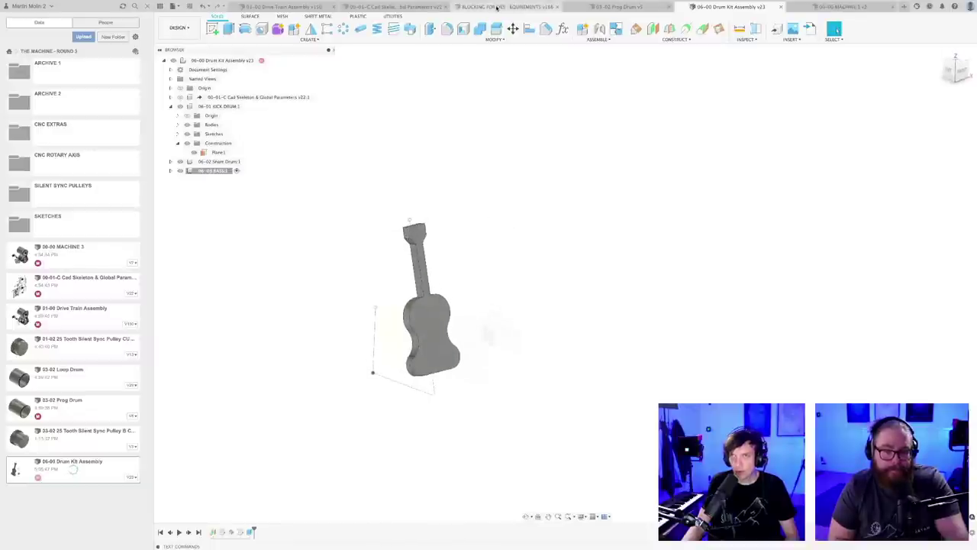
middle_drag(391, 321, 244, 317)
scroll(417, 302, up, 5)
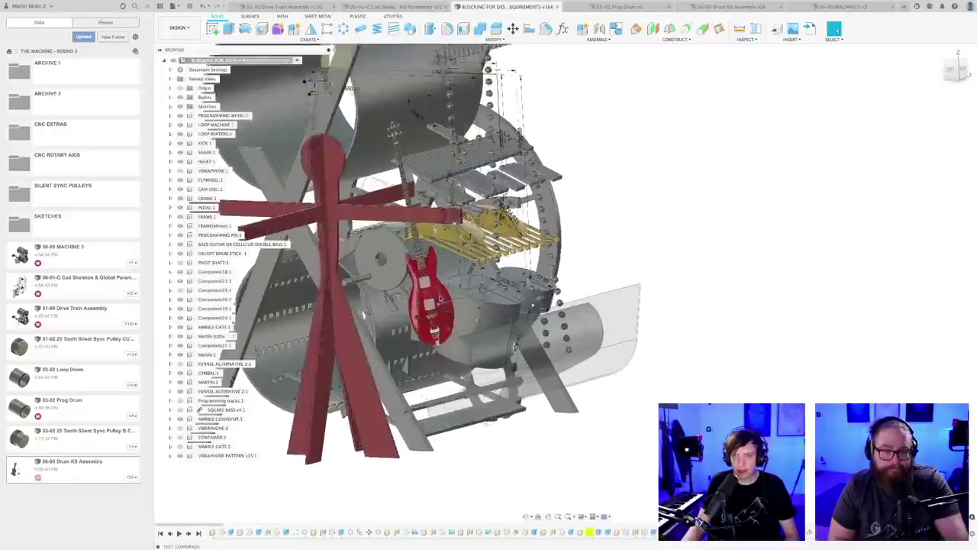
middle_drag(463, 256, 430, 321)
shift+middle_drag(592, 369, 552, 367)
scroll(430, 365, up, 3)
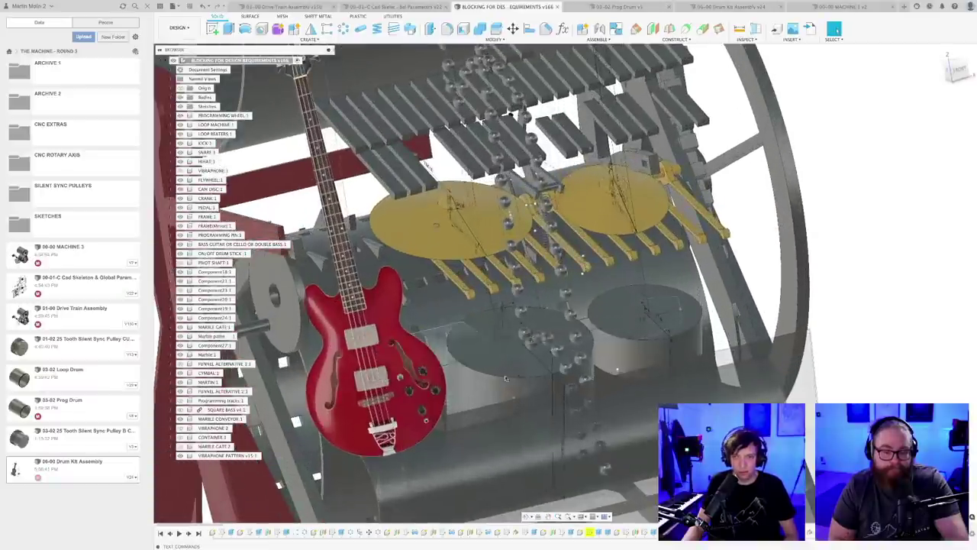
scroll(482, 371, down, 3)
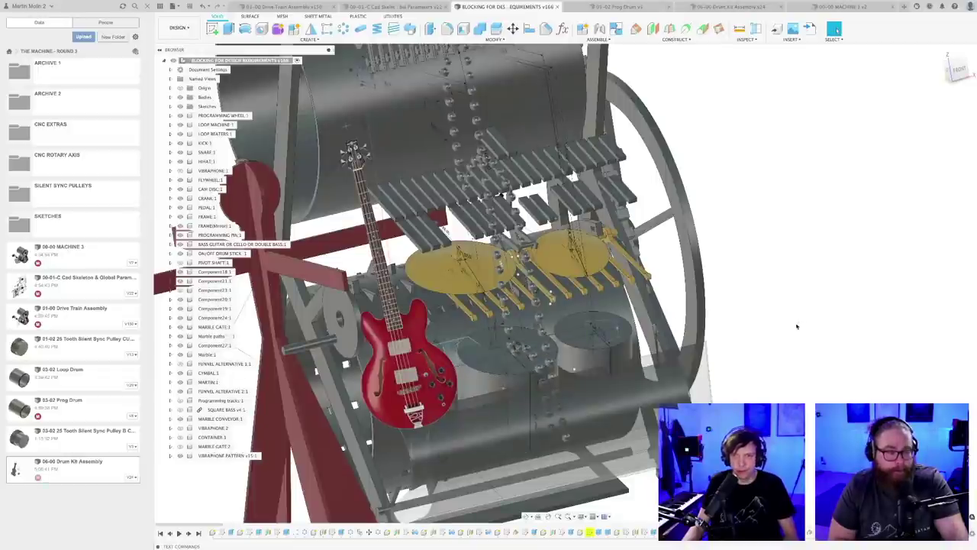
mouse_move(739, 329)
shift+middle_down()
mouse_move(728, 338)
mouse_move(733, 319)
shift+middle_up()
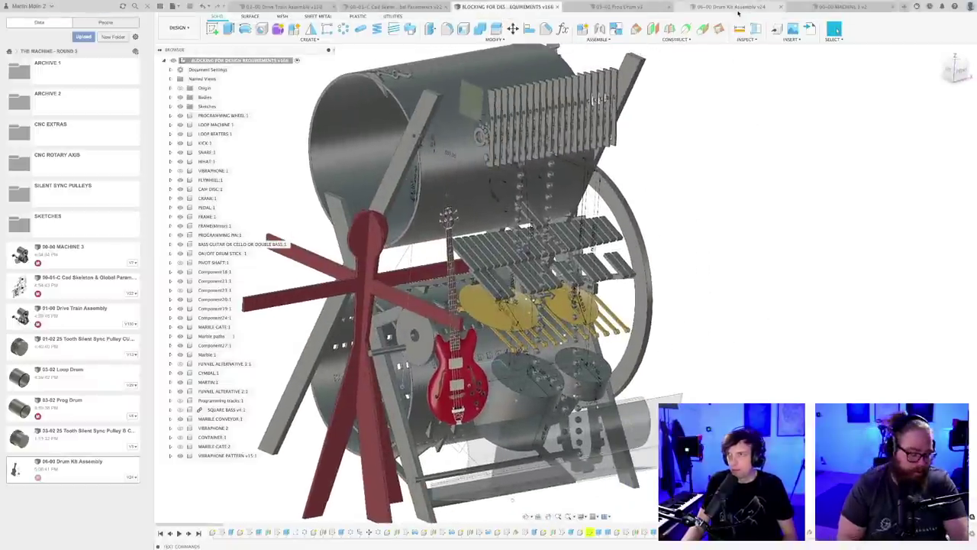
click(836, 6)
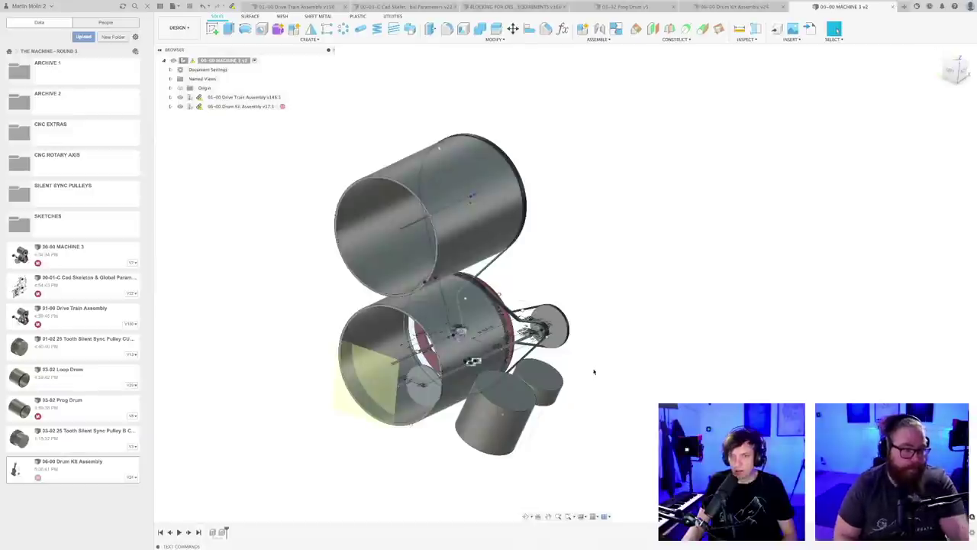
- Orbit around the MACHINE 3 drum assembly, then switch to the 06-00 Drum Kit Assembly document
scroll(600, 369, down, 3)
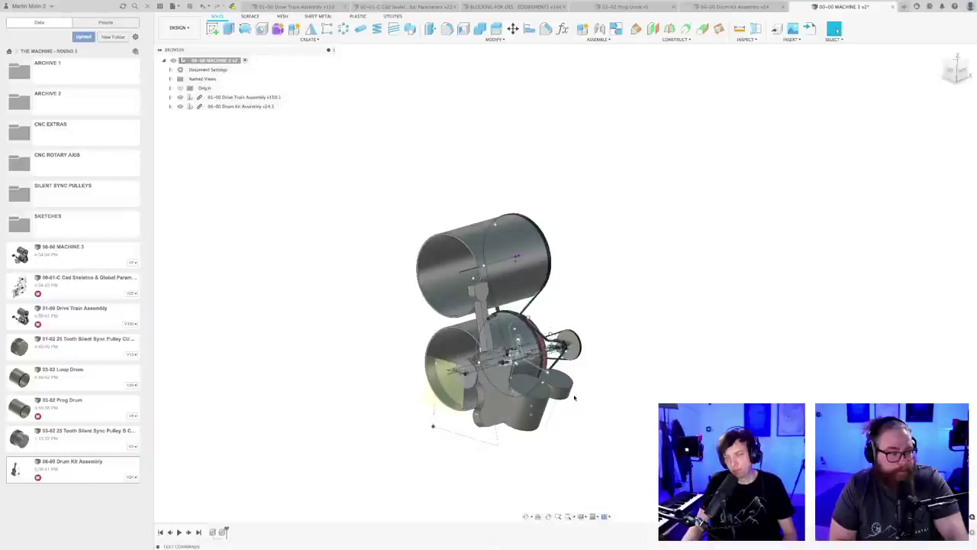
scroll(561, 395, up, 5)
shift+middle_drag(512, 304, 516, 312)
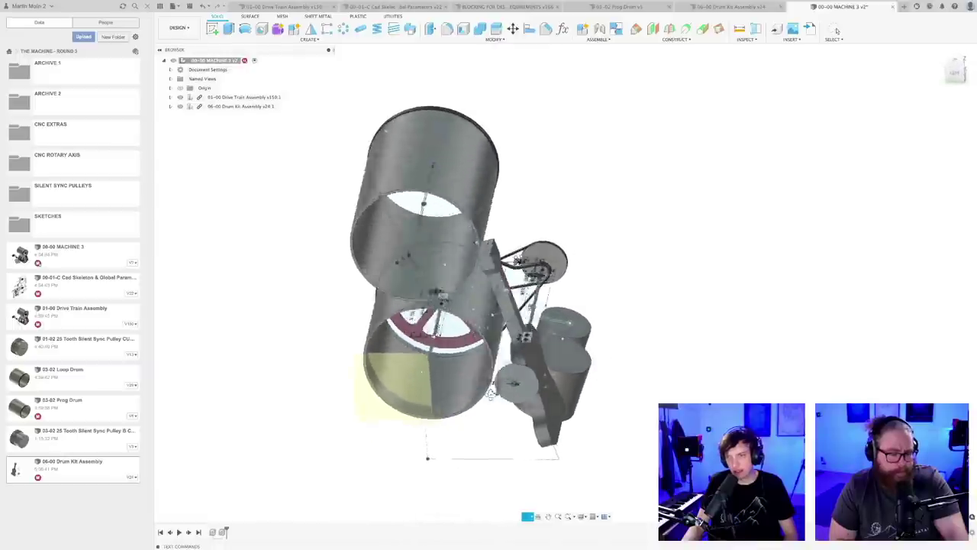
shift+middle_drag(493, 392, 493, 398)
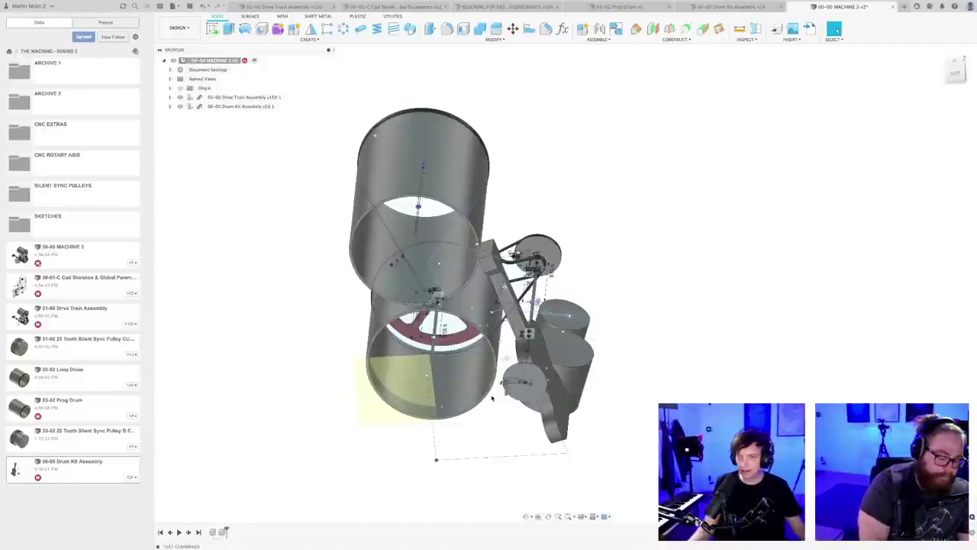
shift+middle_drag(588, 404, 546, 329)
scroll(481, 256, up, 3)
scroll(493, 306, down, 3)
shift+middle_drag(493, 313, 496, 251)
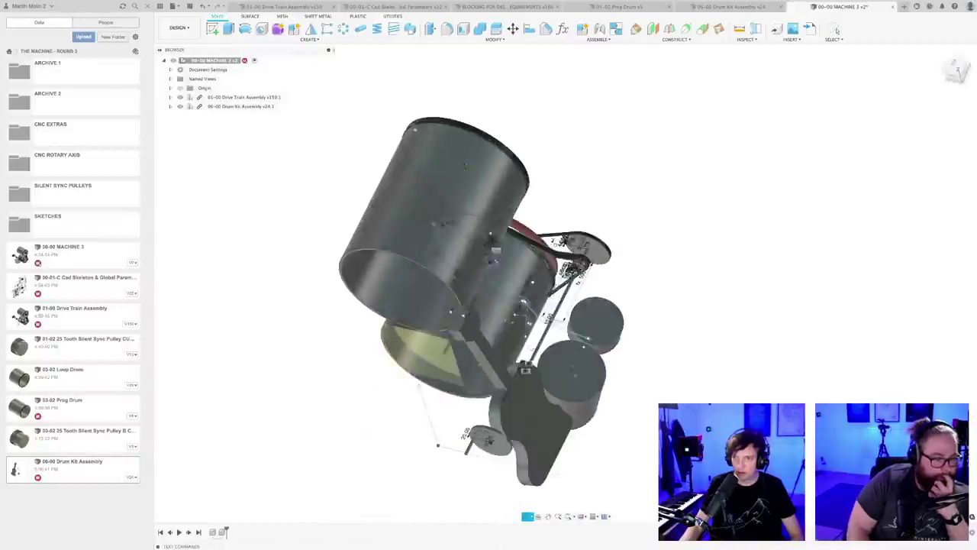
shift+middle_drag(609, 361, 621, 337)
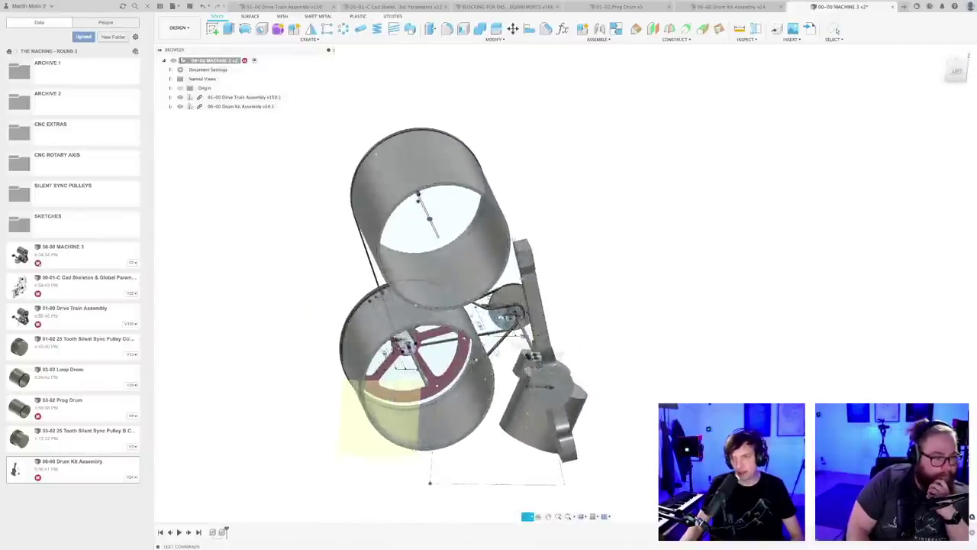
shift+middle_drag(560, 355, 646, 386)
scroll(604, 460, up, 3)
scroll(640, 385, down, 3)
key(Escape)
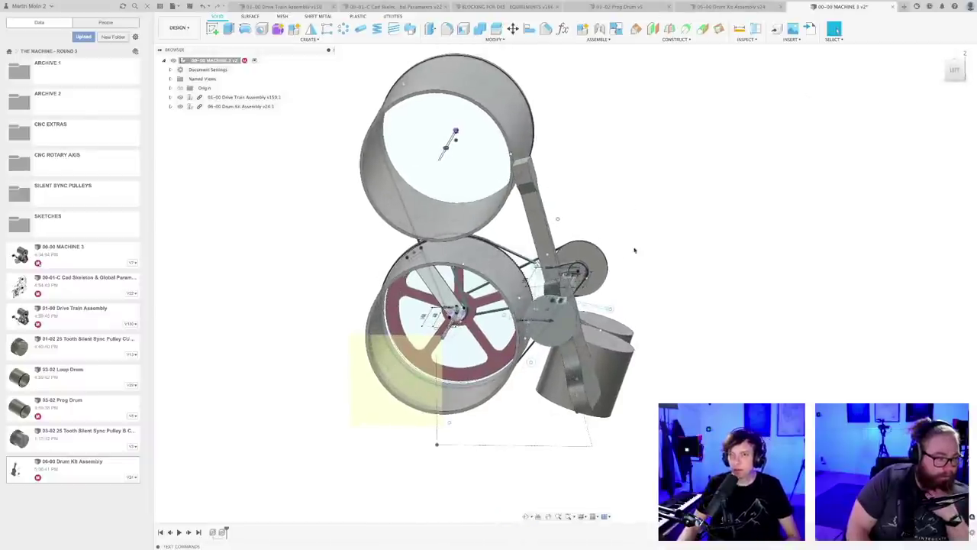
shift+middle_drag(633, 251, 621, 229)
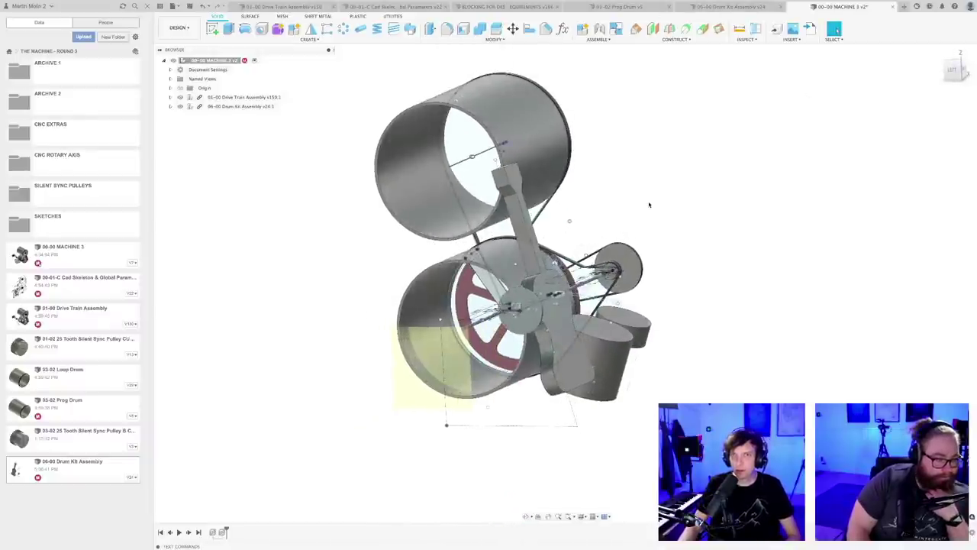
click(720, 6)
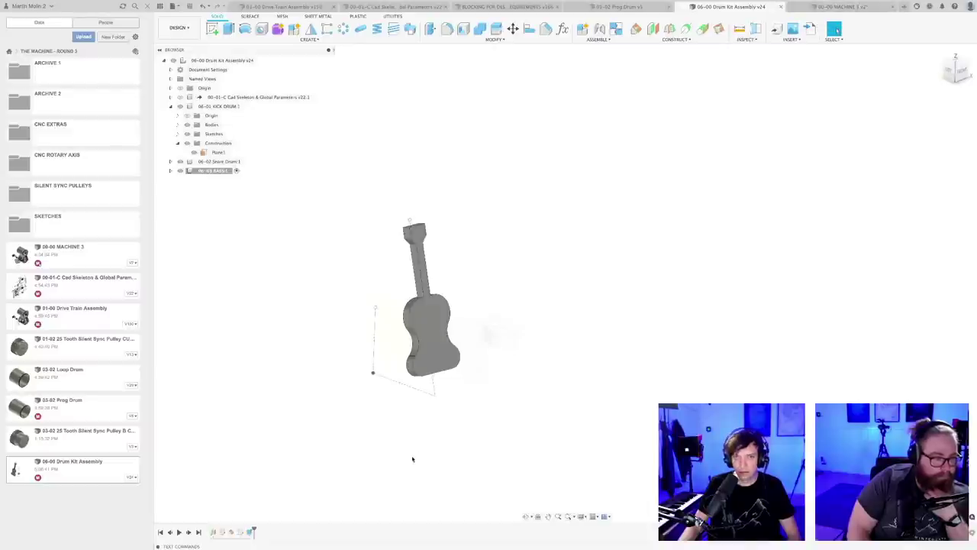
- Show Sketch1's dimensions under 06-03 BASS and change the 900 mm length to 1000 mm
right_click(239, 532)
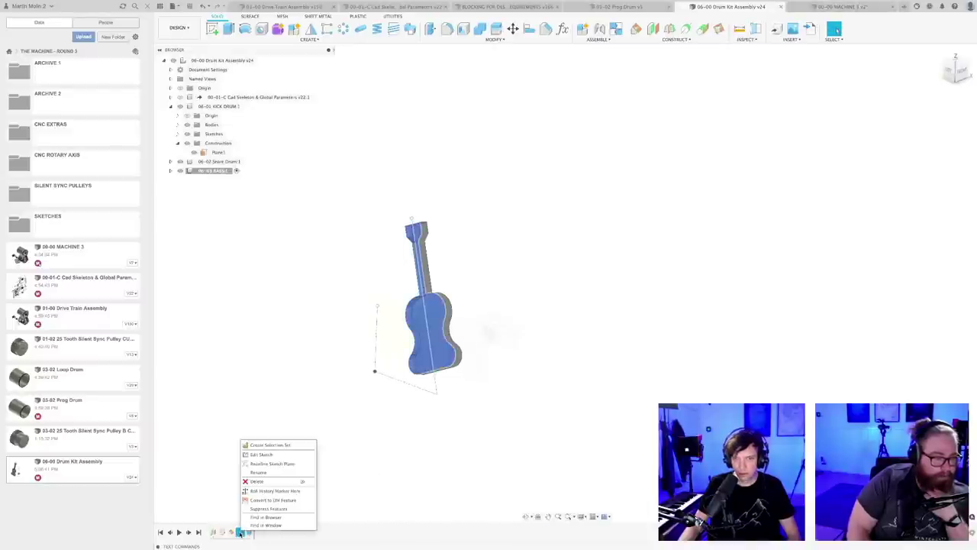
click(226, 396)
click(170, 171)
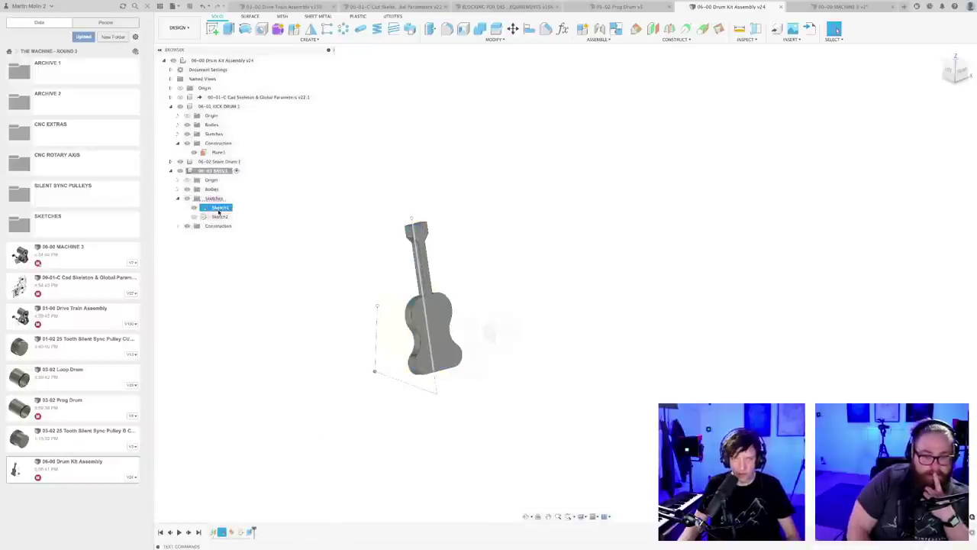
right_click(219, 210)
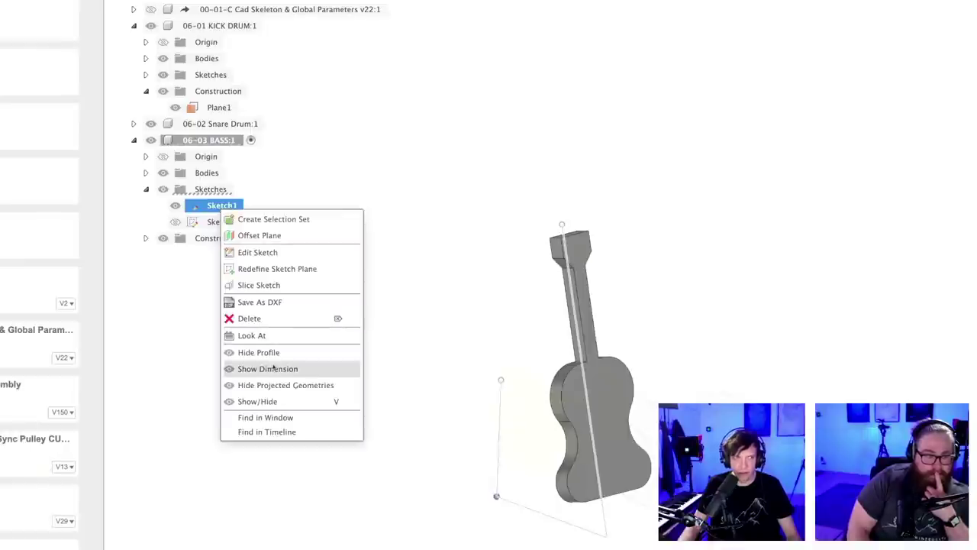
click(274, 368)
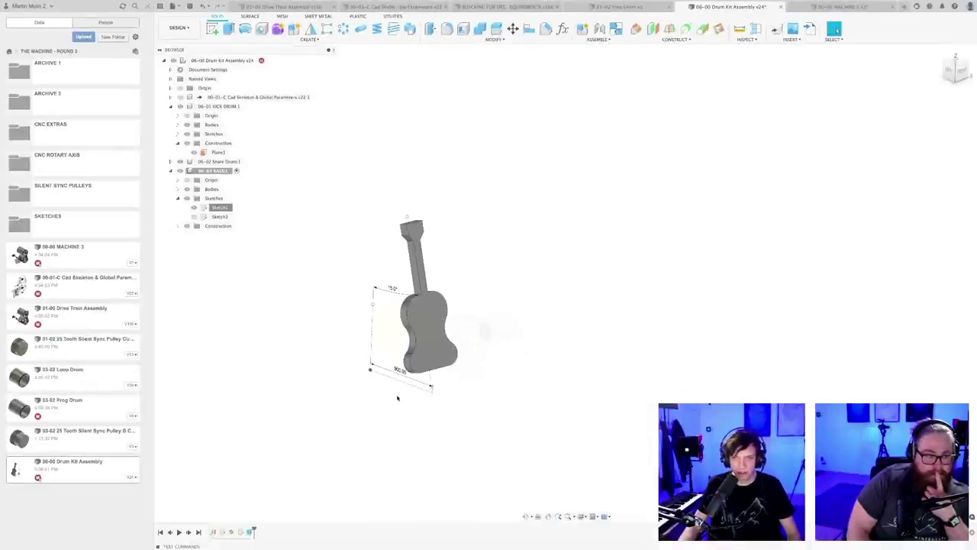
middle_drag(399, 399, 430, 386)
scroll(433, 382, up, 4)
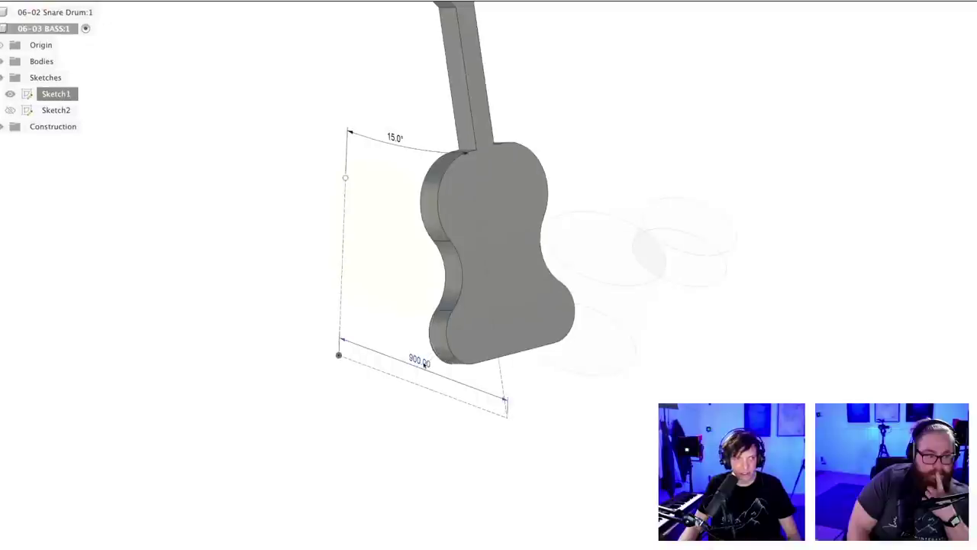
double_click(424, 365)
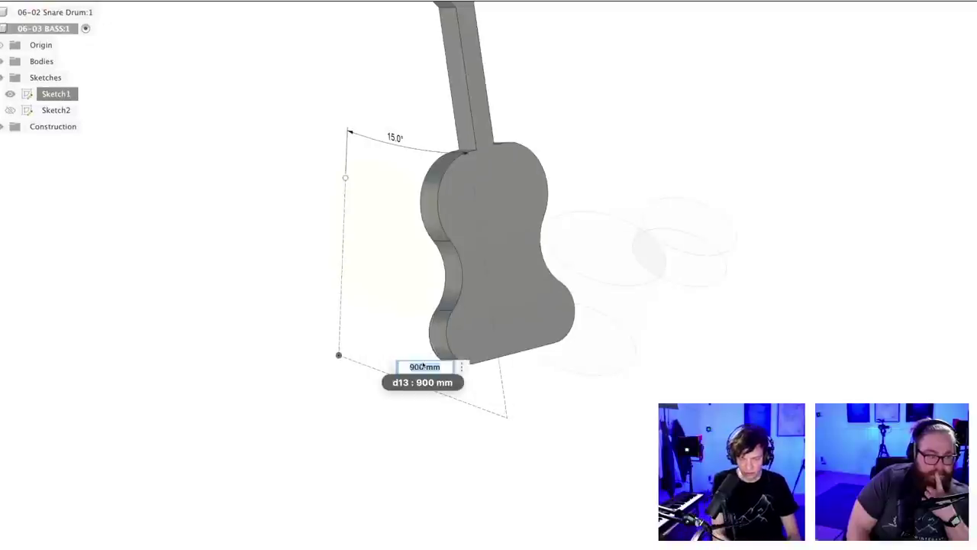
text(1000)
key(Return)
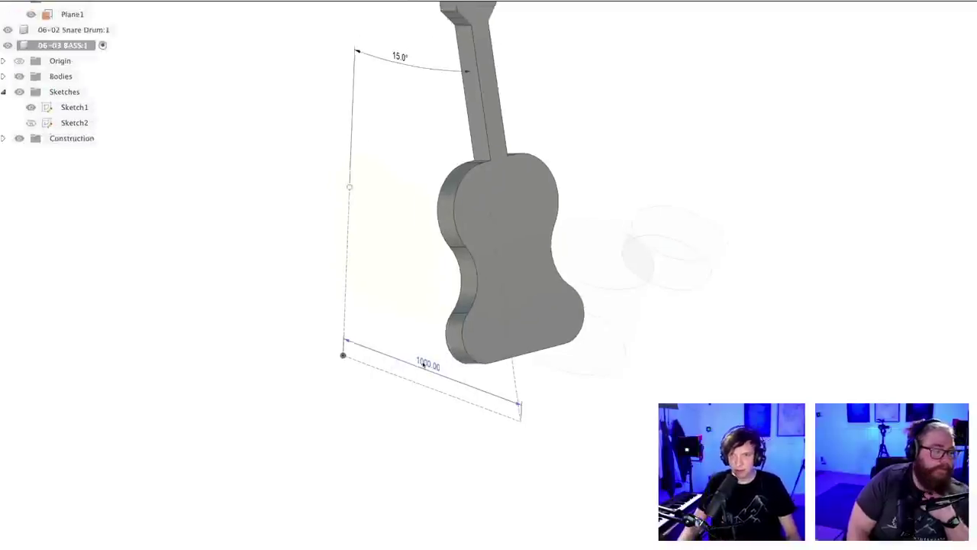
- Save the drum kit assembly and return to the MACHINE 3 design
mouse_move(435, 420)
shift+middle_down()
mouse_move(459, 395)
mouse_move(453, 386)
mouse_move(458, 407)
mouse_move(446, 405)
mouse_move(500, 404)
shift+middle_up()
key(ctrl+s)
key(Return)
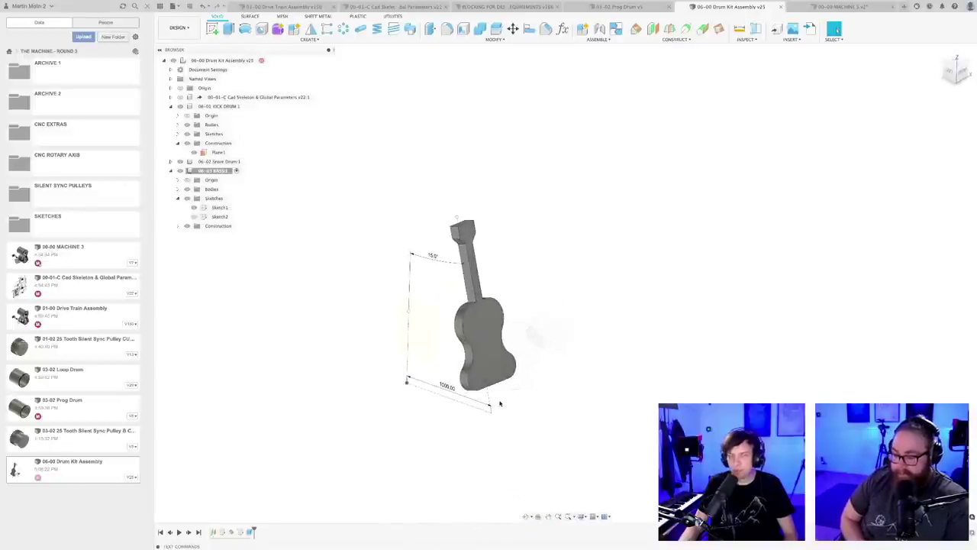
scroll(500, 404, up, 2)
scroll(500, 404, down, 1)
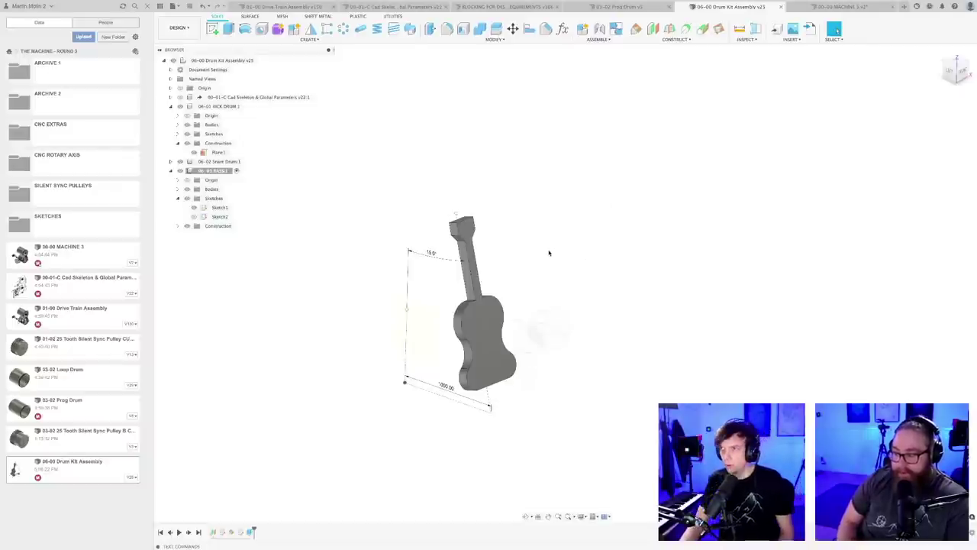
click(839, 7)
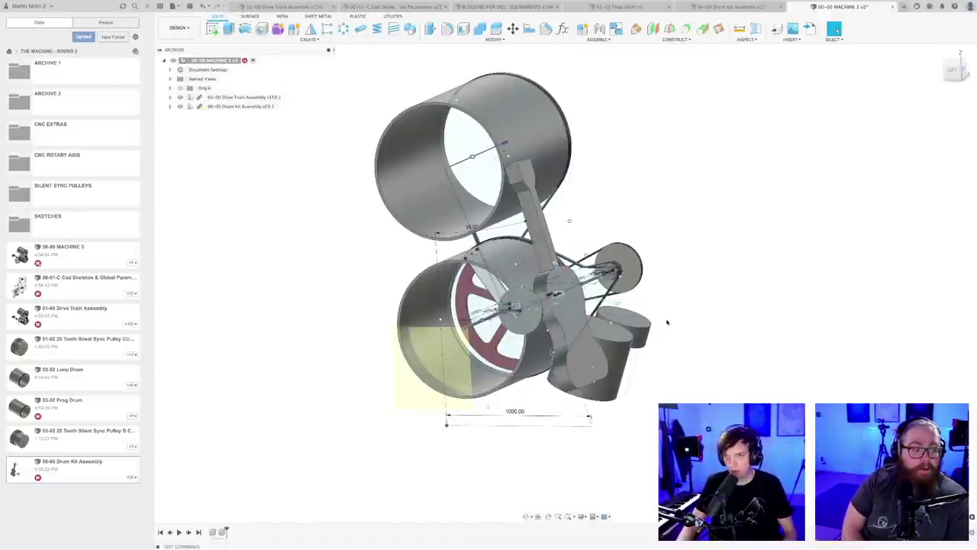
- View the MACHINE 3 assembly from the front and save a new version
shift+middle_drag(663, 384, 530, 421)
click(954, 72)
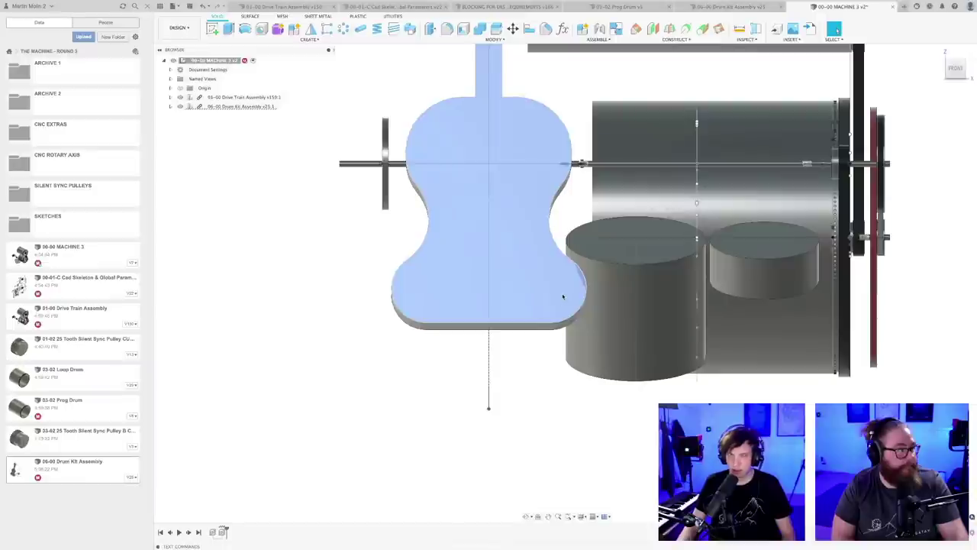
scroll(562, 297, down, 3)
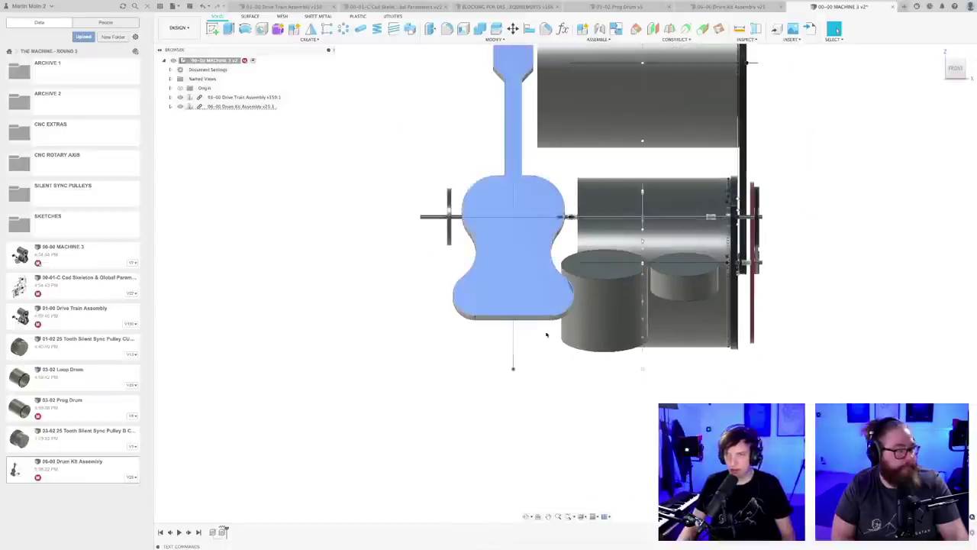
scroll(554, 340, down, 1)
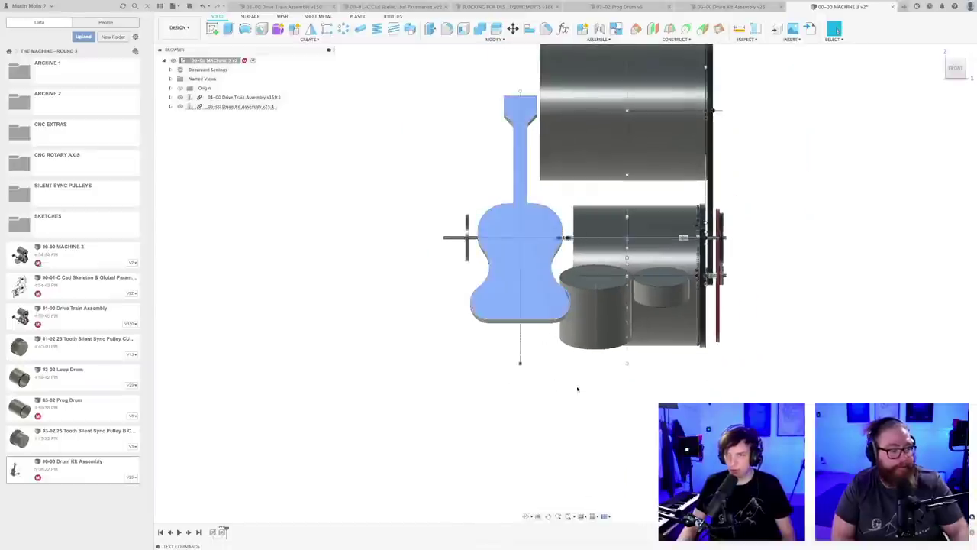
shift+middle_drag(573, 382, 543, 405)
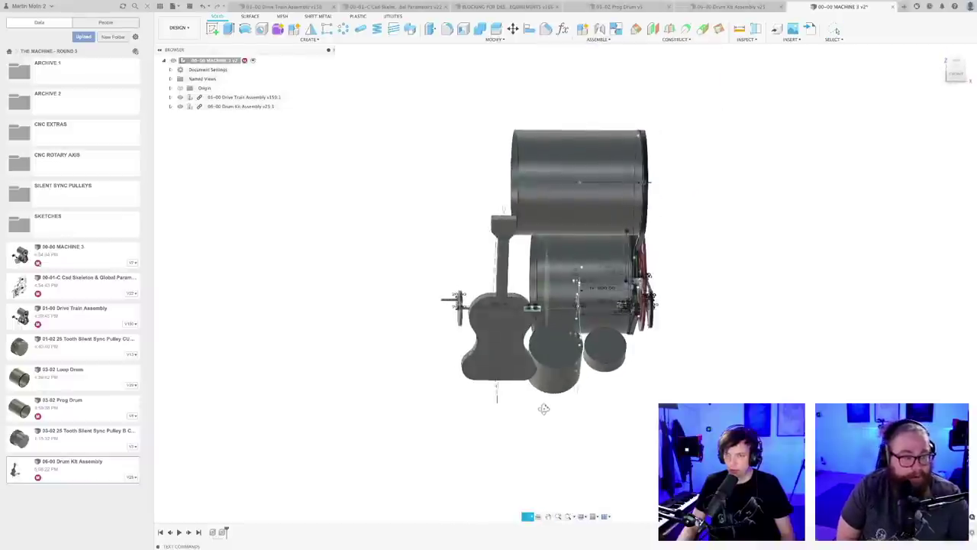
key(super+s)
click(498, 282)
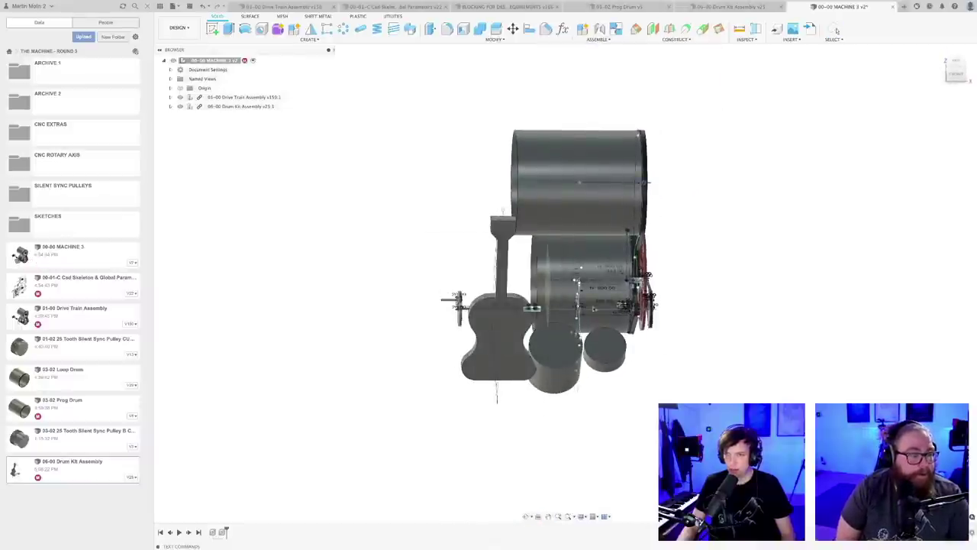
- Orbit and zoom around the saved assembly to inspect the updated 1000 mm bass body
mouse_move(597, 396)
shift+middle_down()
mouse_move(578, 406)
mouse_move(572, 395)
mouse_move(591, 386)
mouse_move(593, 408)
mouse_move(589, 397)
shift+middle_up()
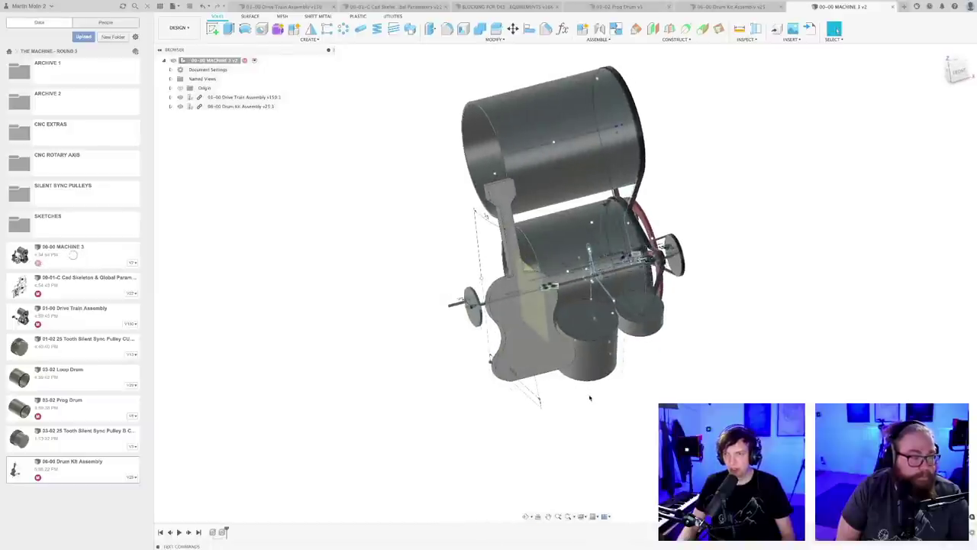
scroll(598, 398, up, 2)
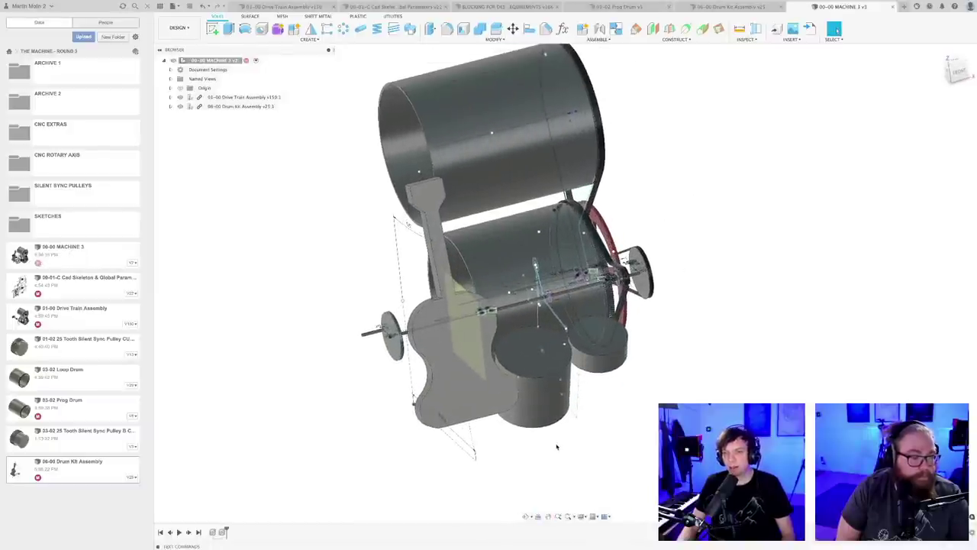
scroll(557, 447, up, 2)
scroll(554, 439, down, 2)
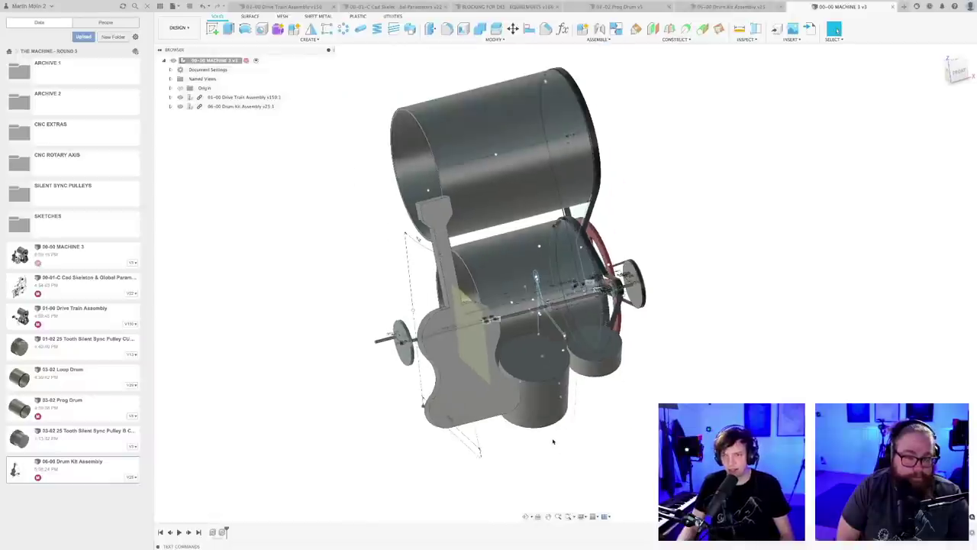
shift+middle_drag(552, 441, 525, 443)
scroll(559, 440, up, 2)
scroll(558, 441, down, 2)
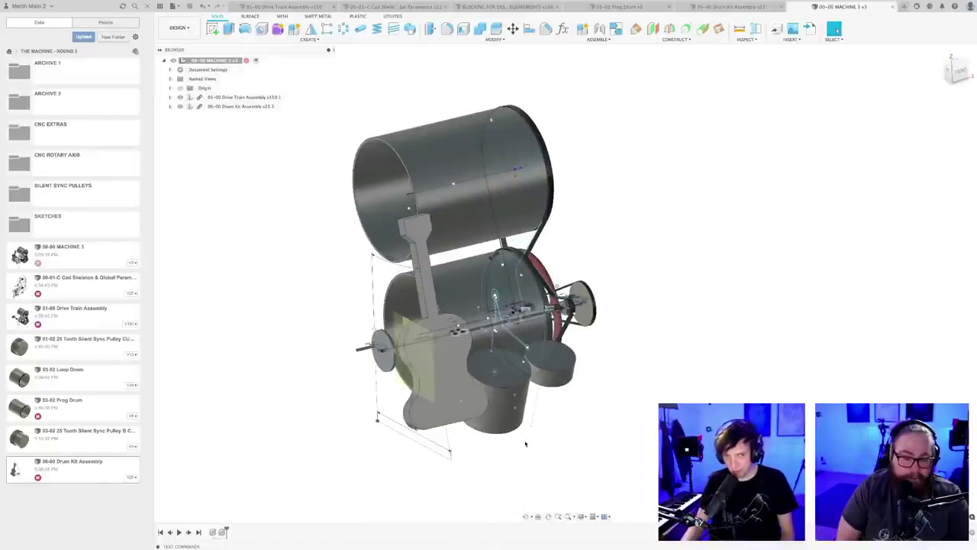
scroll(526, 446, up, 2)
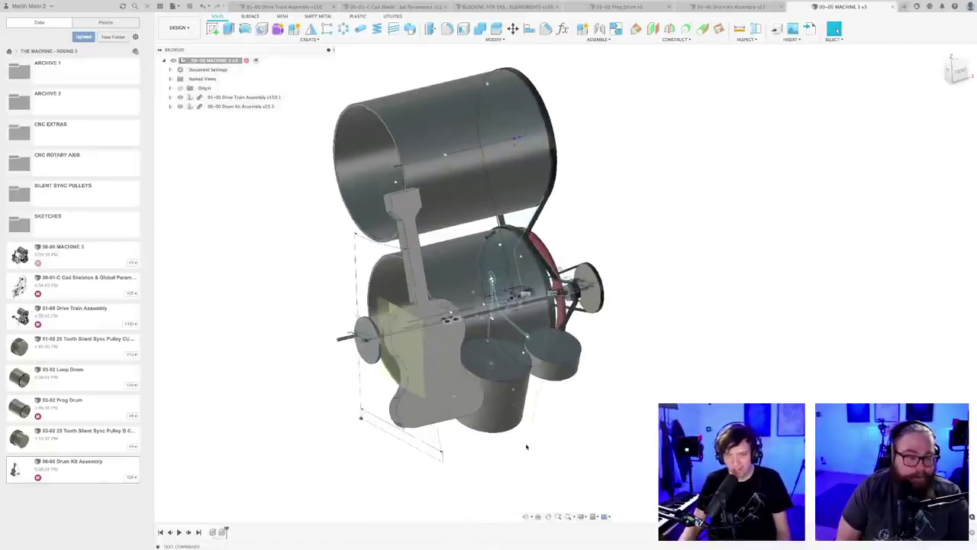
scroll(530, 443, down, 3)
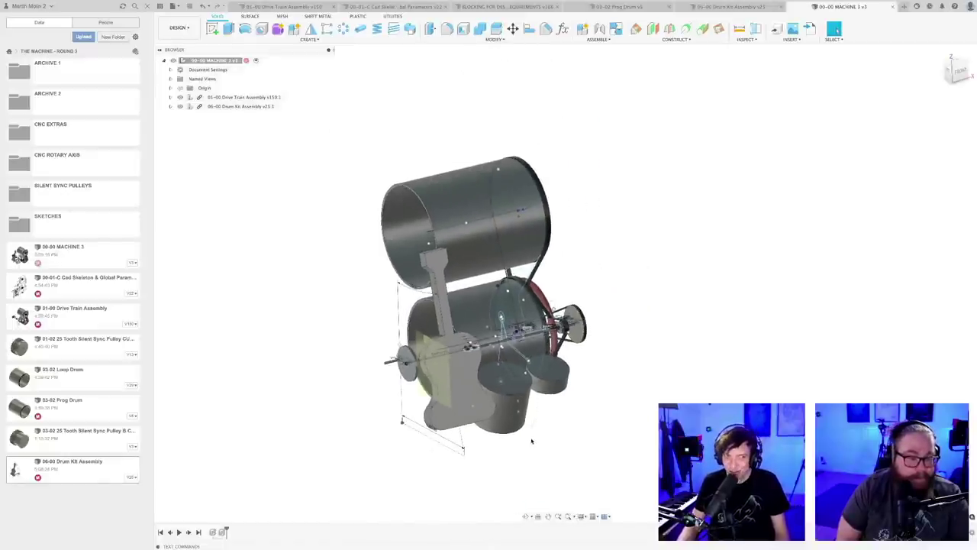
shift+middle_drag(532, 441, 535, 441)
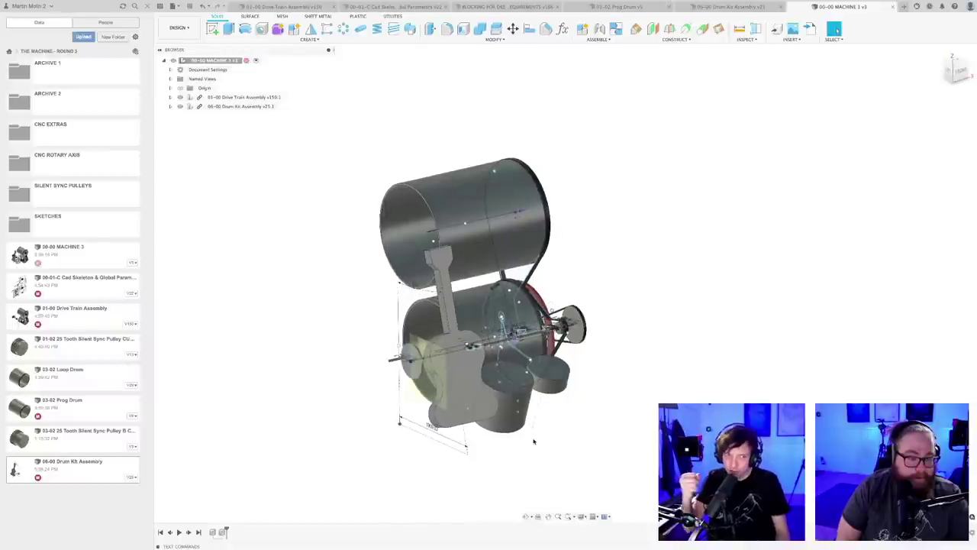
scroll(565, 436, up, 2)
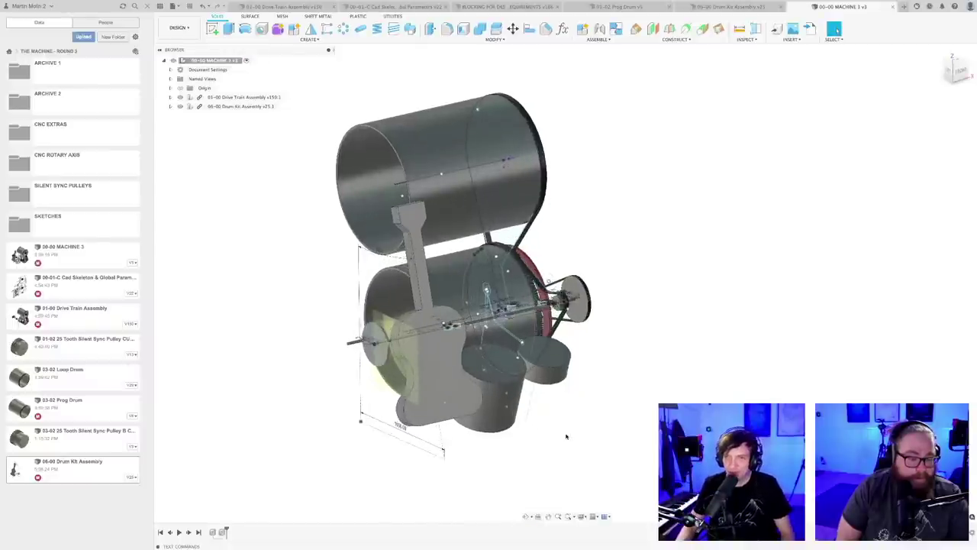
scroll(566, 435, down, 2)
mouse_move(561, 437)
shift+middle_down()
mouse_move(571, 434)
mouse_move(547, 432)
mouse_move(555, 424)
mouse_move(545, 414)
mouse_move(532, 421)
mouse_move(540, 436)
mouse_move(467, 444)
mouse_move(480, 453)
shift+middle_up()
scroll(562, 434, up, 2)
scroll(504, 444, up, 4)
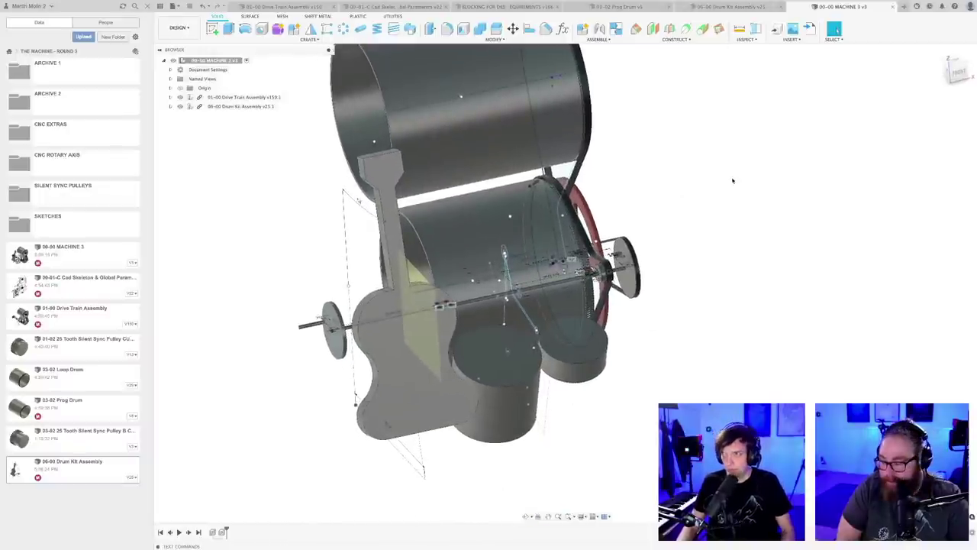
- In the Drum Kit Assembly document, open Sketch2 for editing and zoom in on the guitar body
click(729, 6)
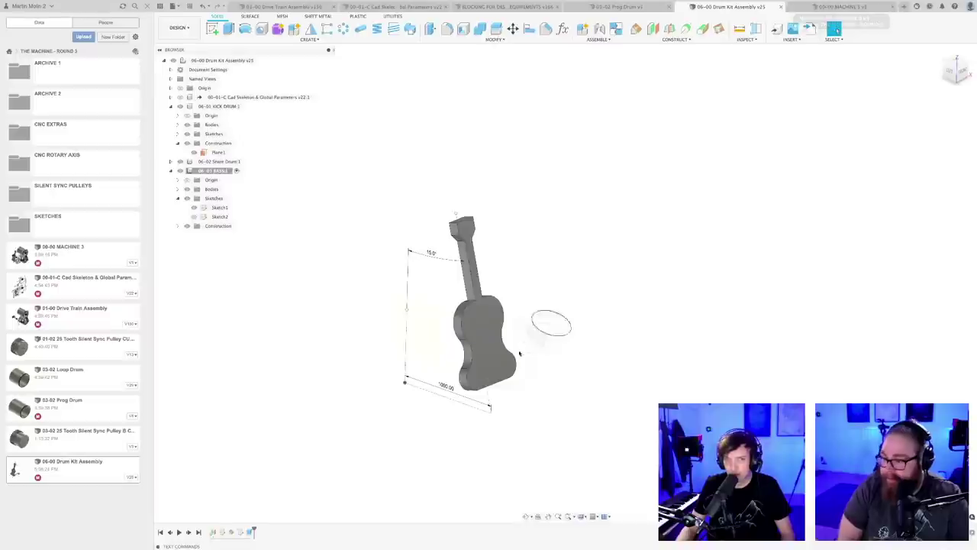
double_click(219, 216)
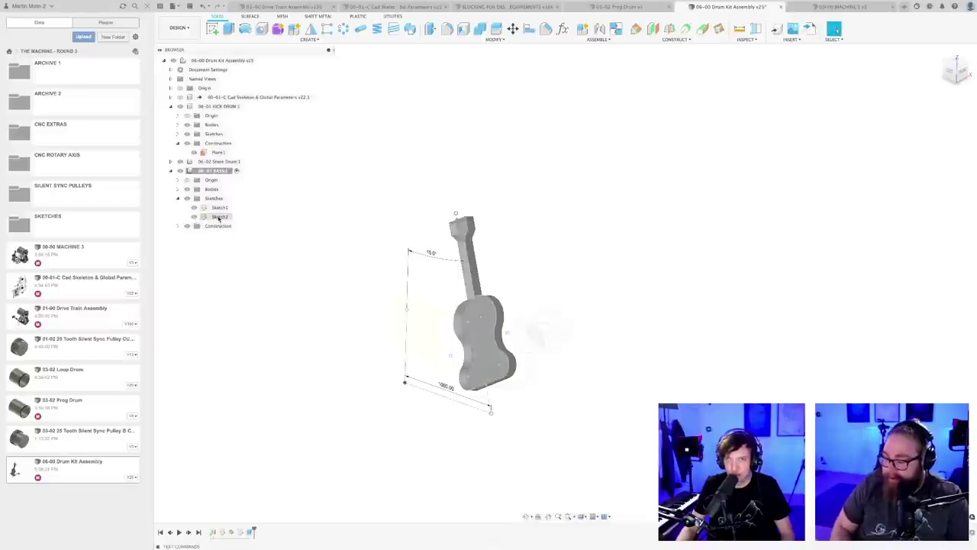
scroll(477, 266, up, 2)
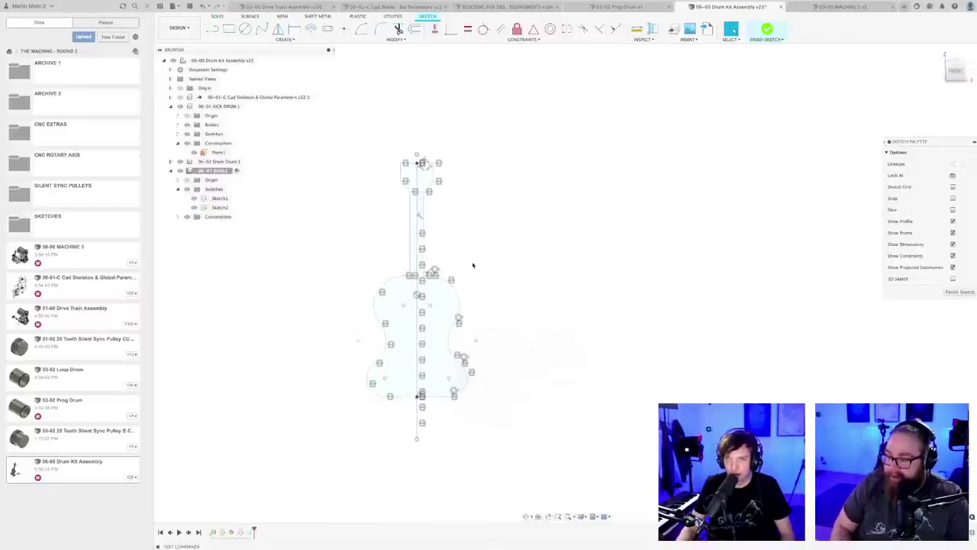
scroll(462, 471, up, 4)
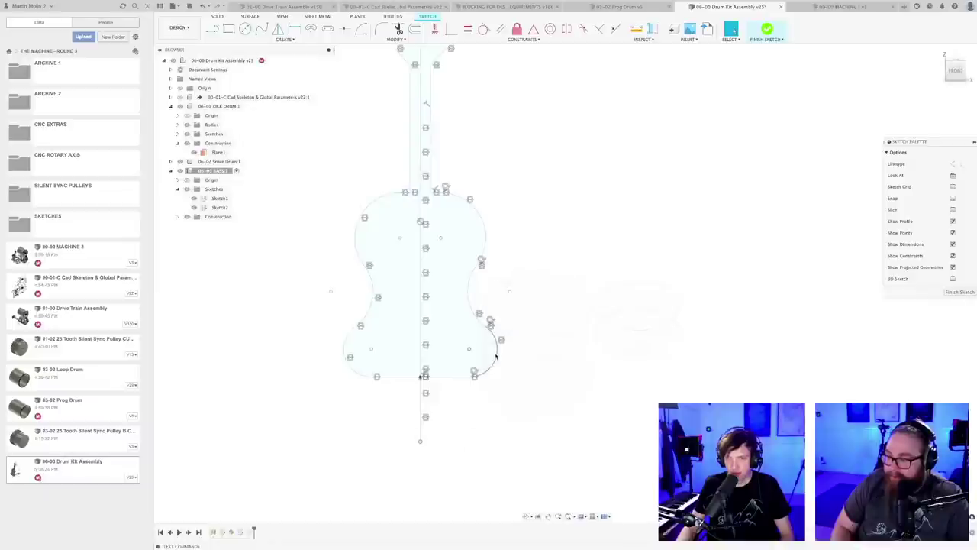
- Pull the guitar body's lower-right, upper-left and lower side curves inward
drag(498, 340, 485, 358)
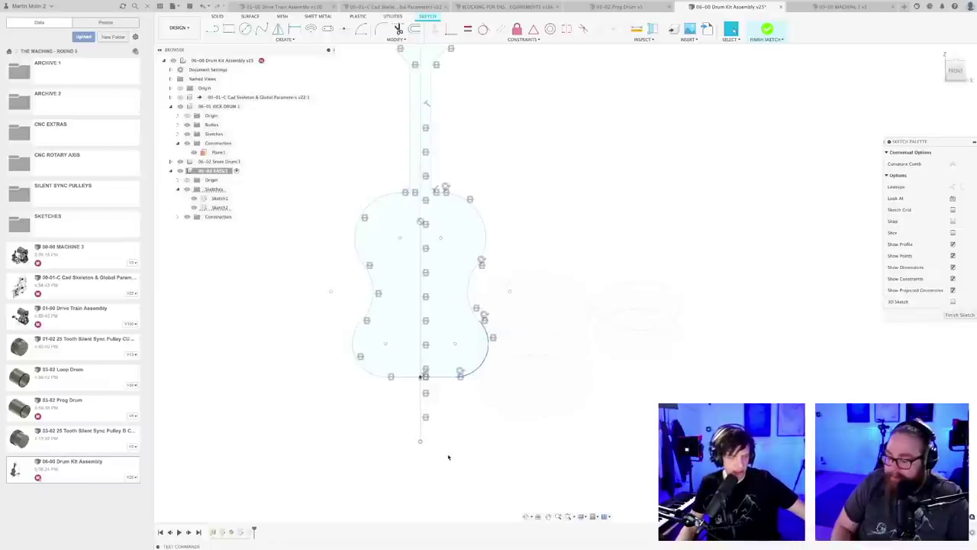
click(440, 519)
drag(356, 239, 363, 239)
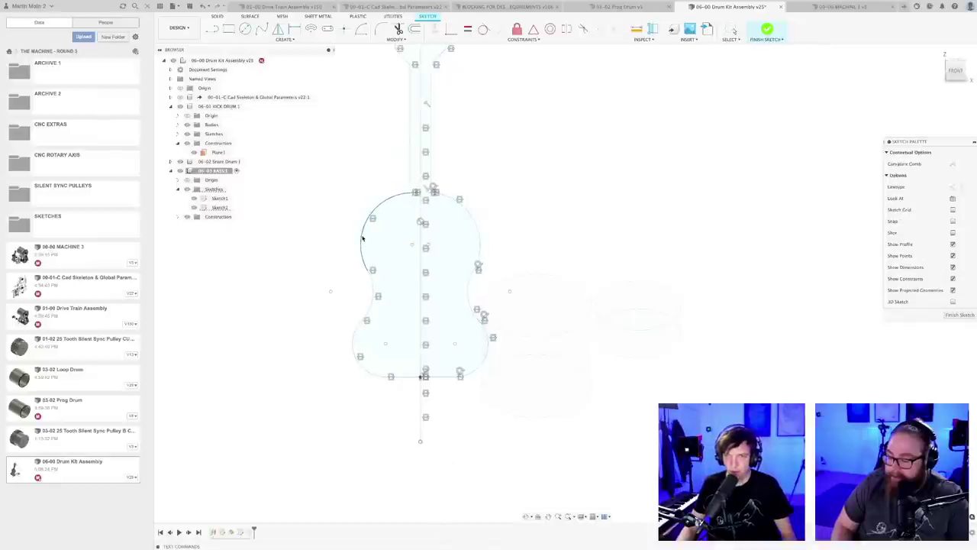
drag(486, 358, 469, 363)
click(469, 417)
- Drag the headstock's top edge and lower corners so the headstock is shorter and tapers inward
scroll(469, 415, down, 3)
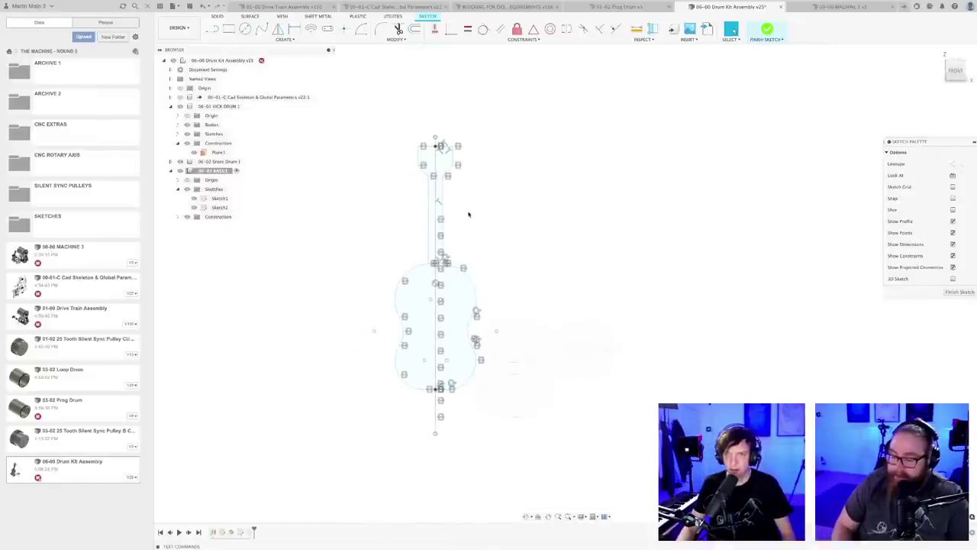
middle_drag(467, 173, 468, 259)
scroll(468, 259, up, 2)
drag(436, 214, 436, 148)
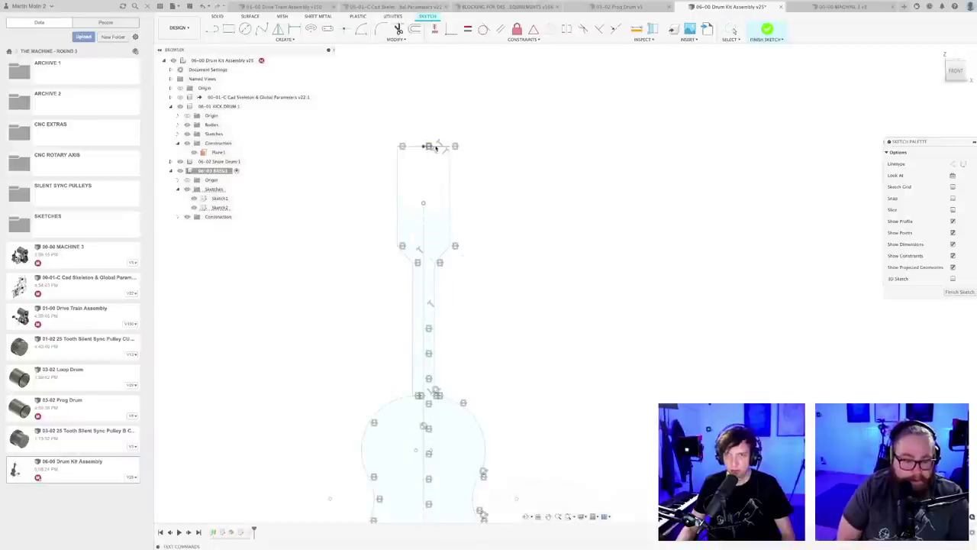
drag(407, 258, 406, 235)
drag(413, 149, 413, 176)
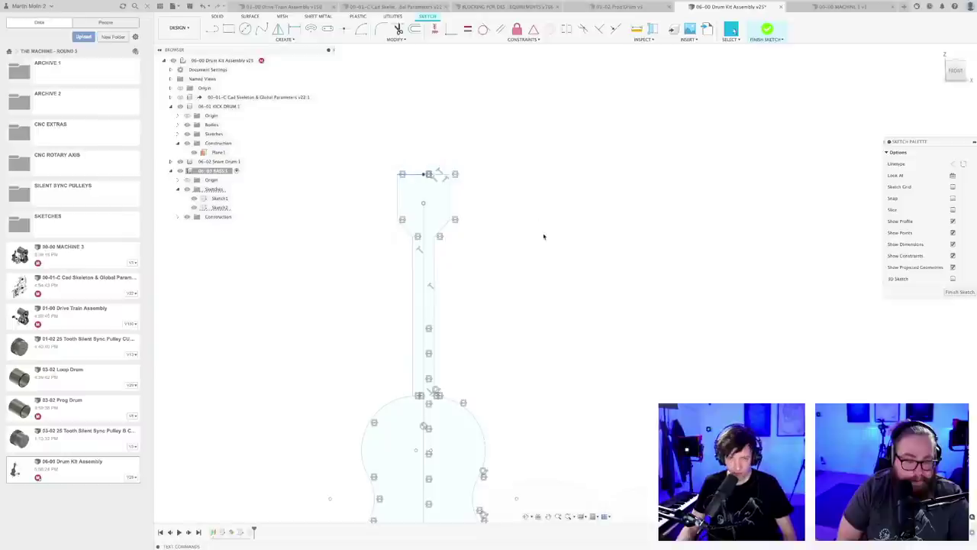
scroll(538, 240, down, 3)
- Save the Drum Kit Assembly, then finish the guitar body sketch so the solid body shows
key(super+s)
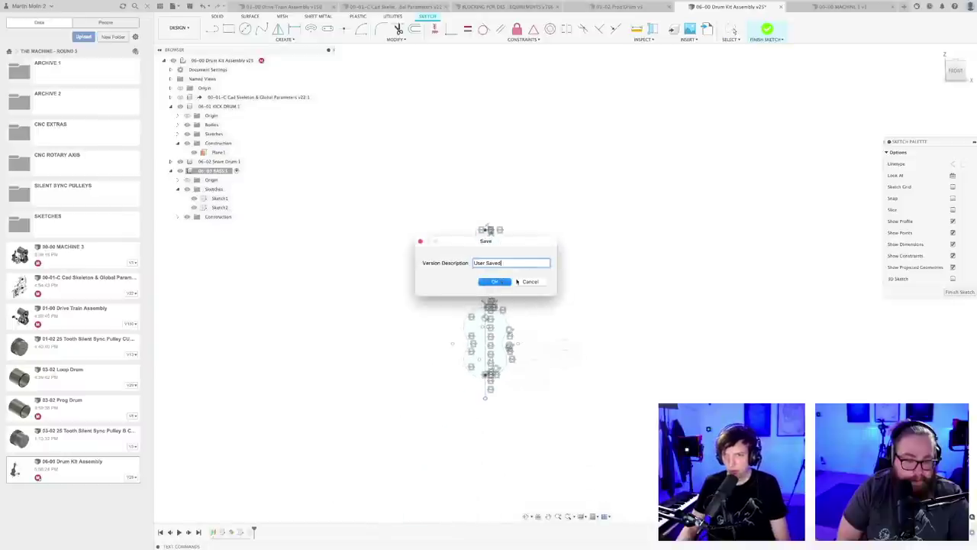
key(Return)
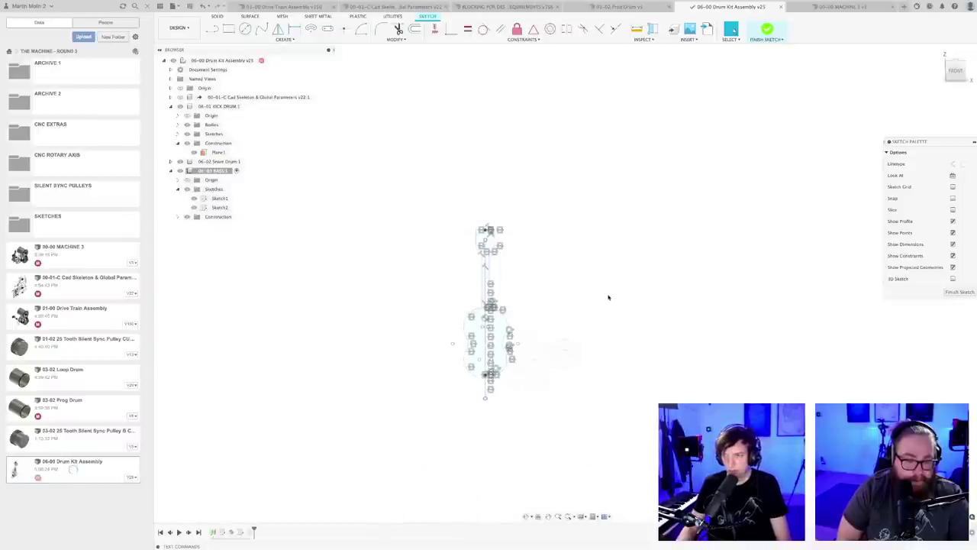
click(959, 291)
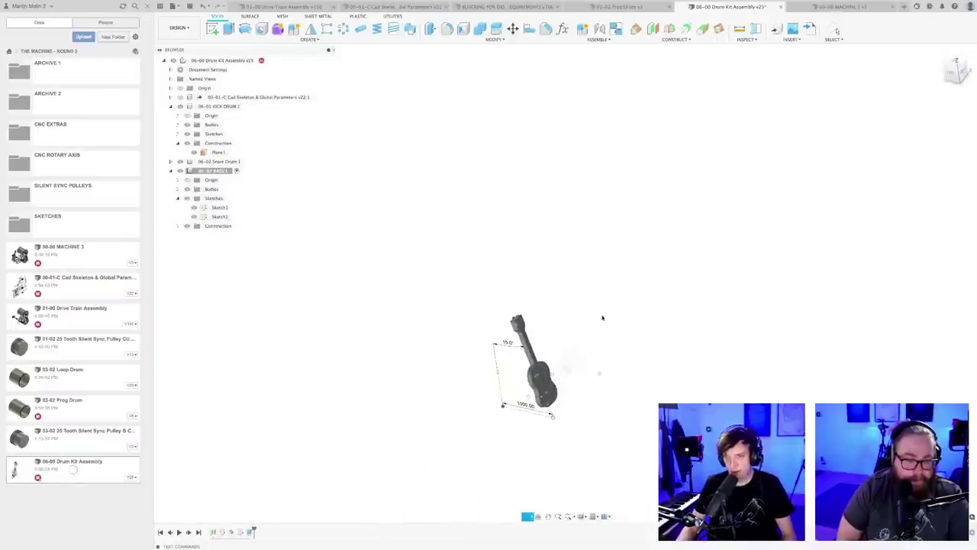
- Save the assembly as new version v27 and orbit the view to stand the guitar upright
key(super+s)
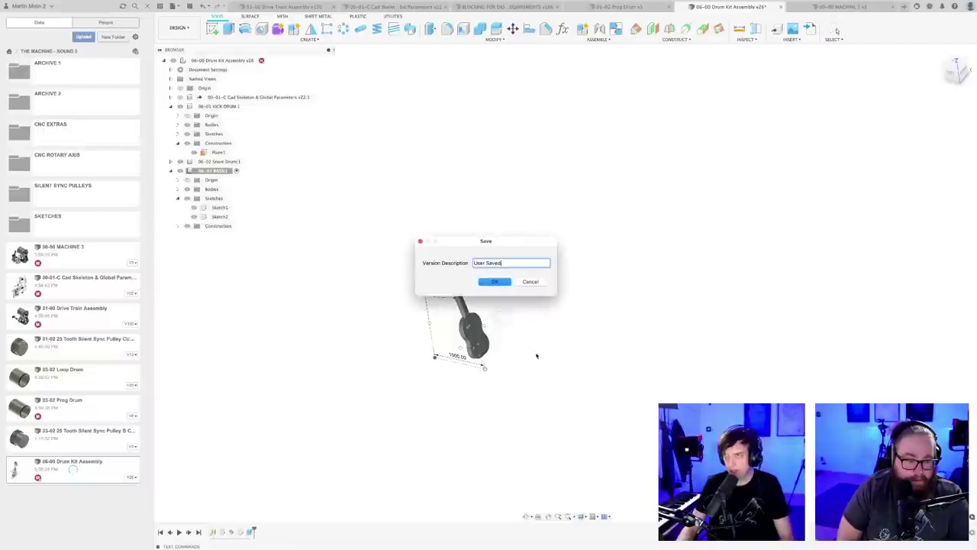
click(495, 282)
shift+middle_drag(542, 315, 527, 320)
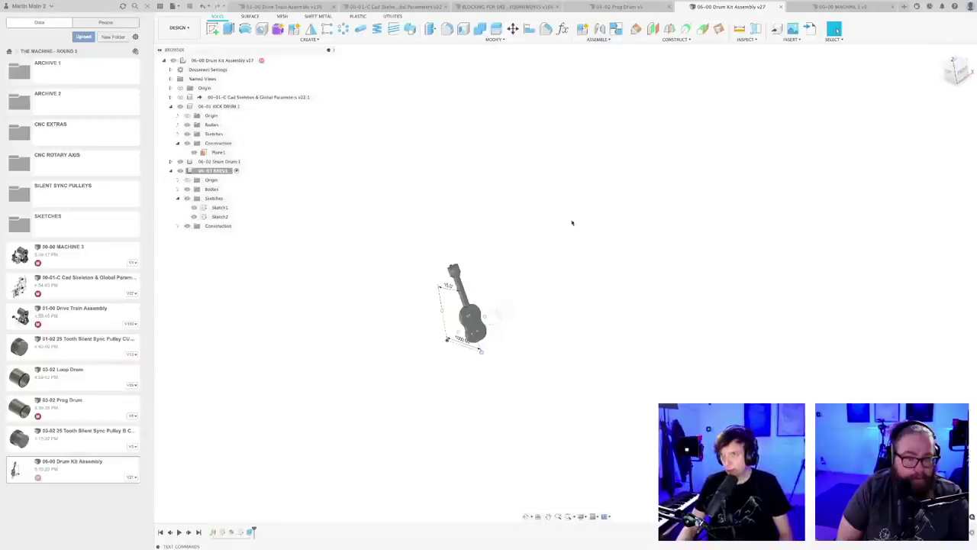
click(371, 6)
- Zoom and pan the skeleton sketch to the beater linkage, then select its slanted arm line
mouse_move(532, 393)
middle_down()
mouse_move(502, 427)
mouse_move(474, 495)
middle_up()
scroll(481, 306, up, 5)
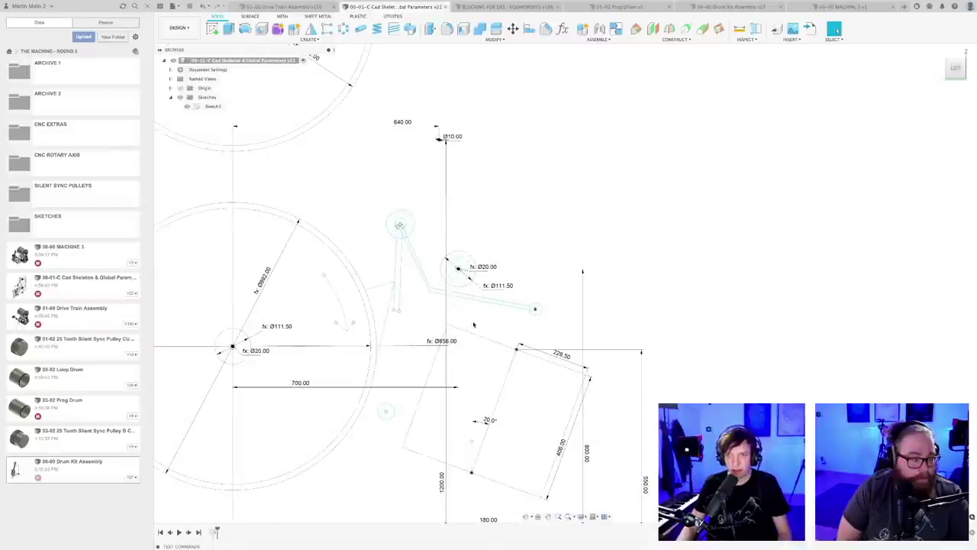
scroll(489, 329, up, 2)
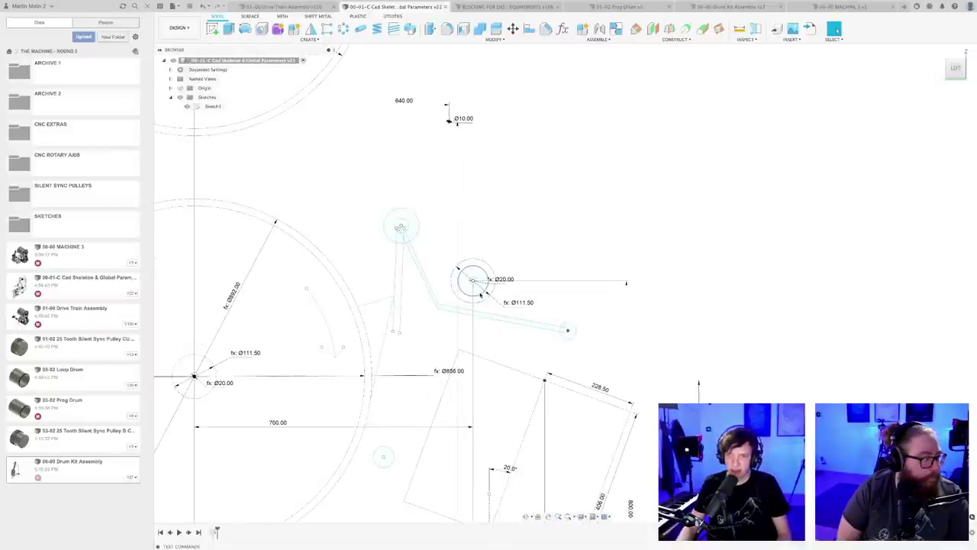
scroll(480, 294, up, 2)
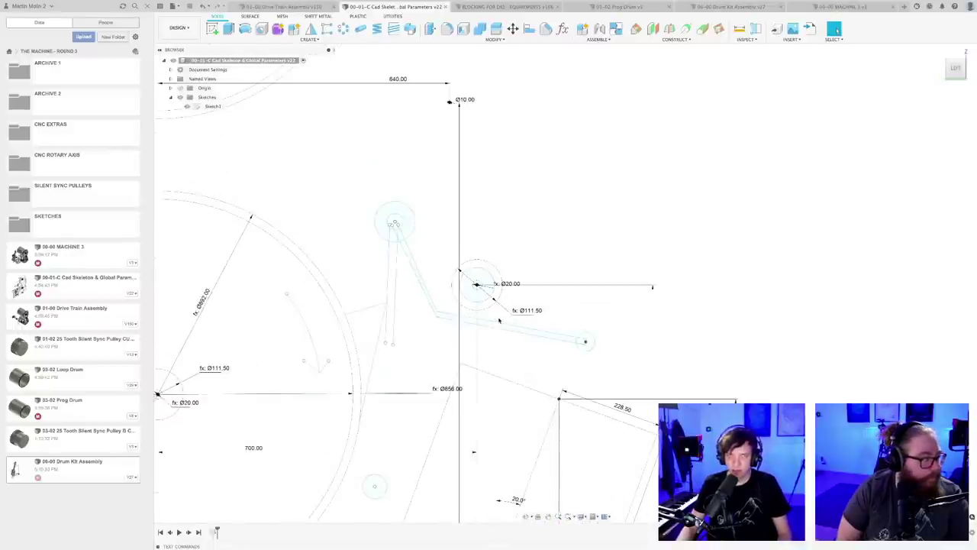
scroll(499, 321, down, 3)
middle_drag(495, 330, 498, 320)
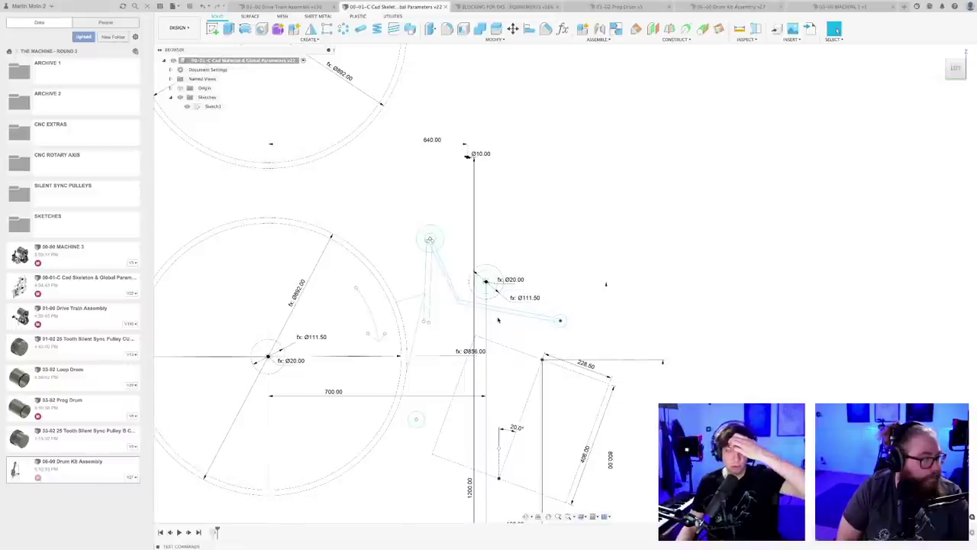
scroll(498, 325, up, 1)
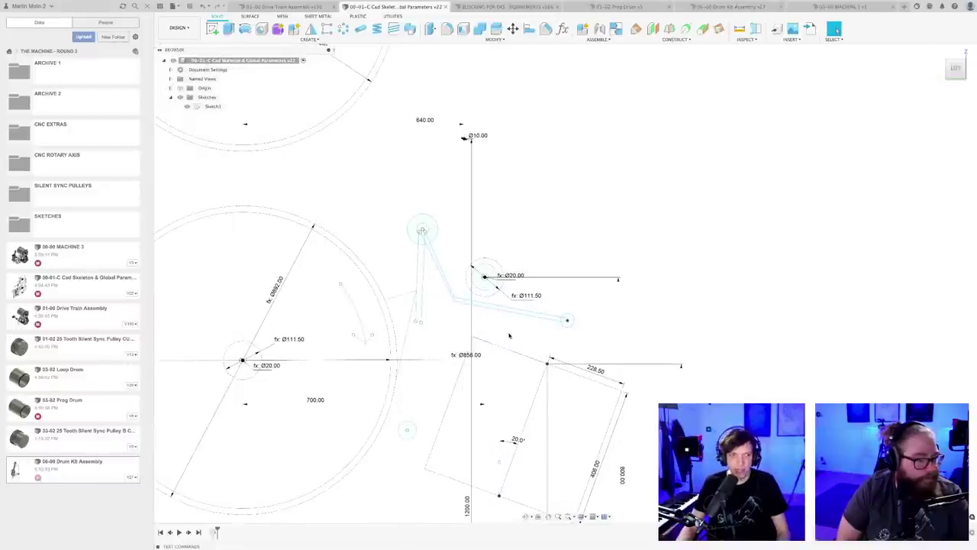
middle_drag(482, 372, 477, 367)
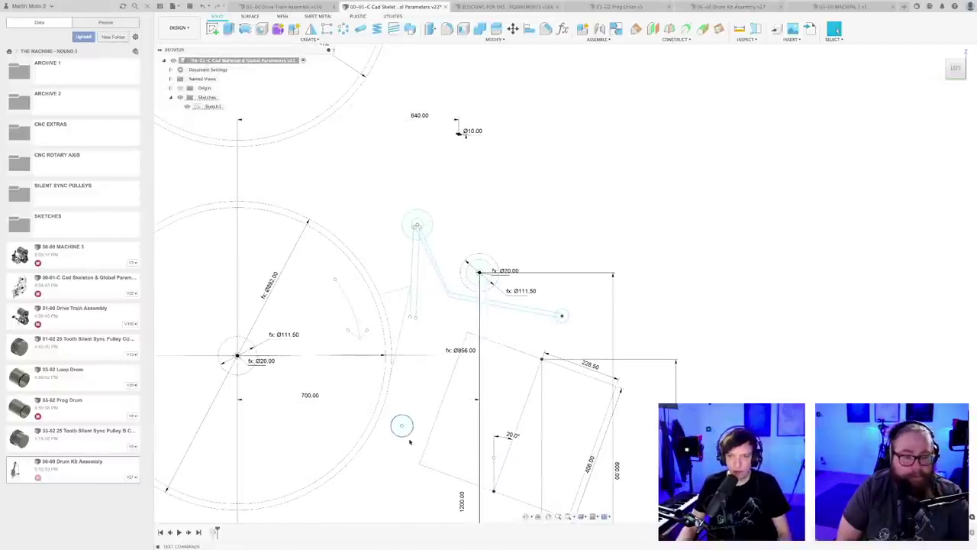
click(512, 305)
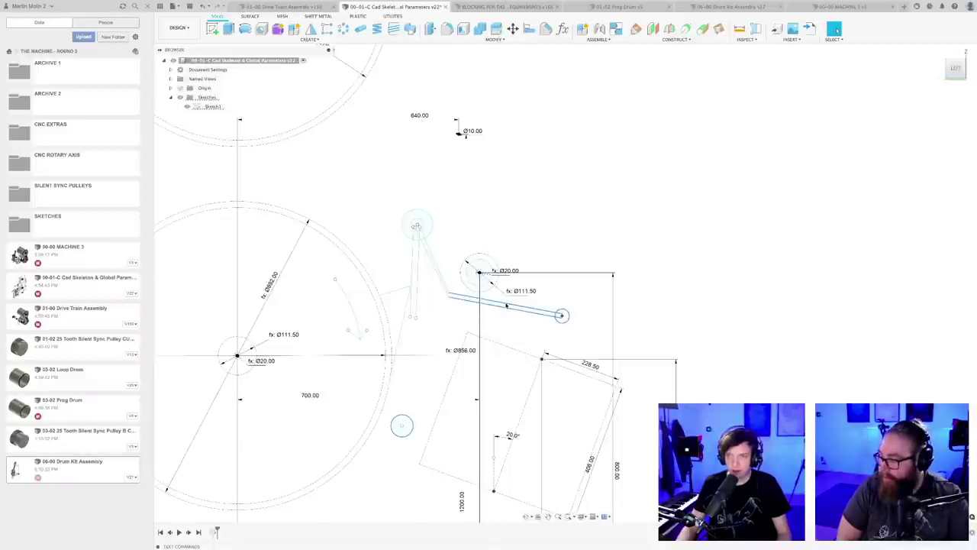
right_click(506, 306)
- Trial-rotate the linkage -18° about its pivot circle, cancel the move, and save the skeleton document
click(483, 313)
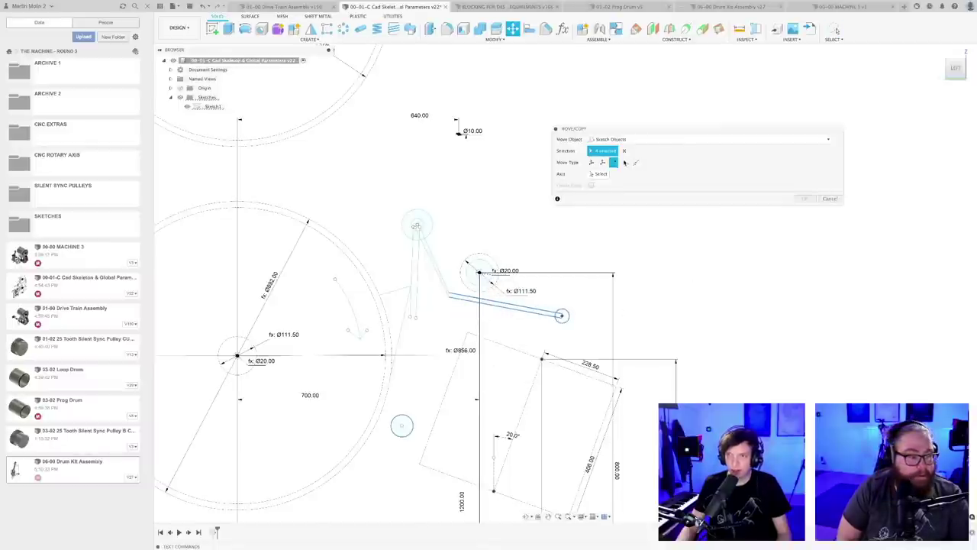
click(603, 174)
click(487, 269)
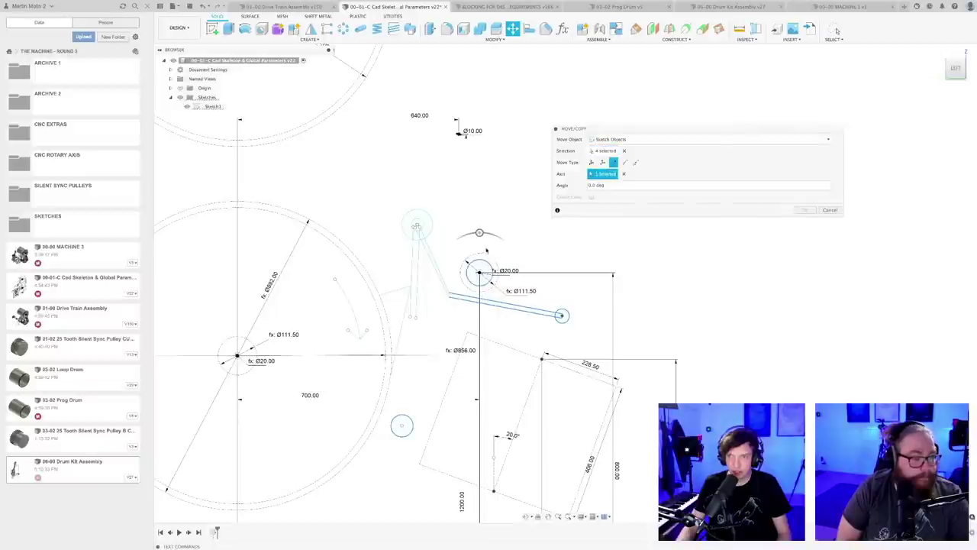
mouse_move(479, 232)
mouse_down()
mouse_move(464, 234)
mouse_move(488, 234)
mouse_move(462, 236)
mouse_move(476, 232)
mouse_up()
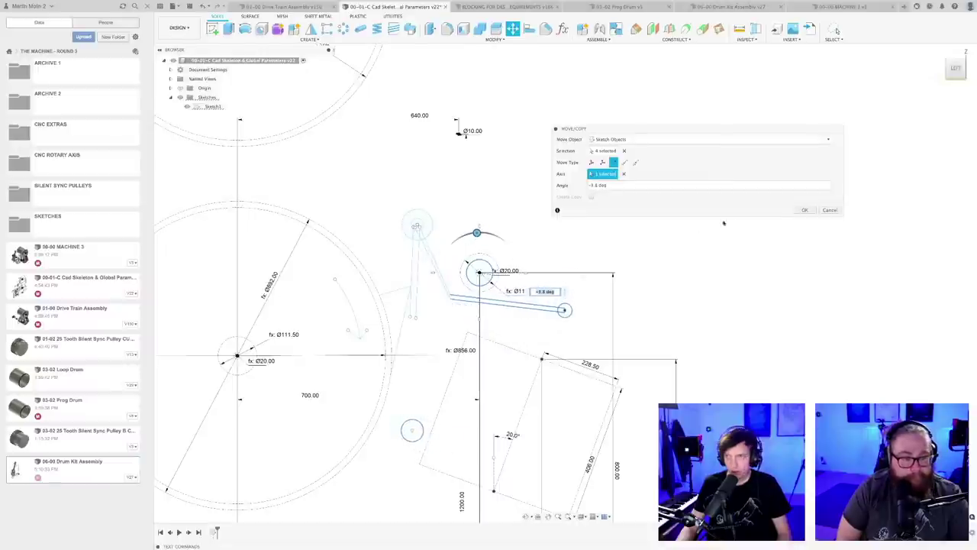
click(830, 209)
key(super+s)
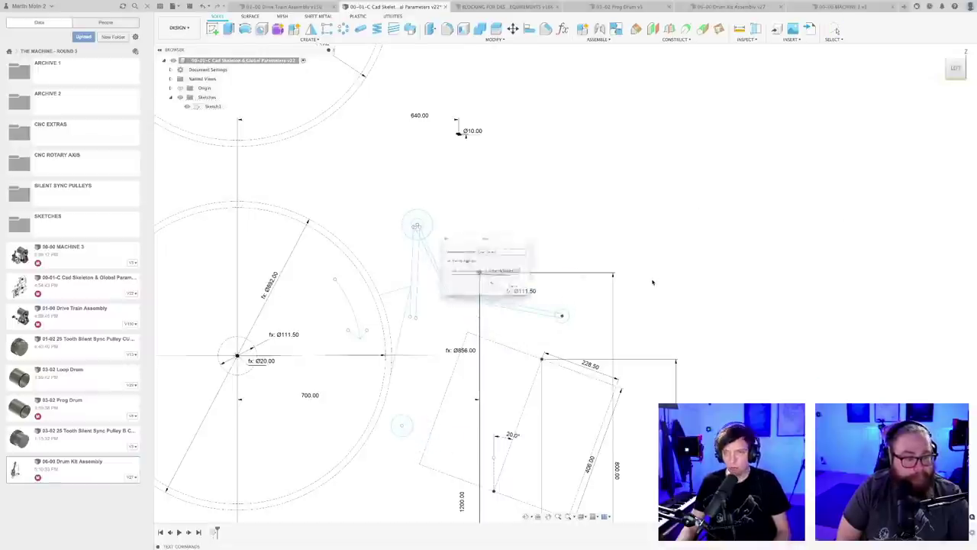
click(501, 260)
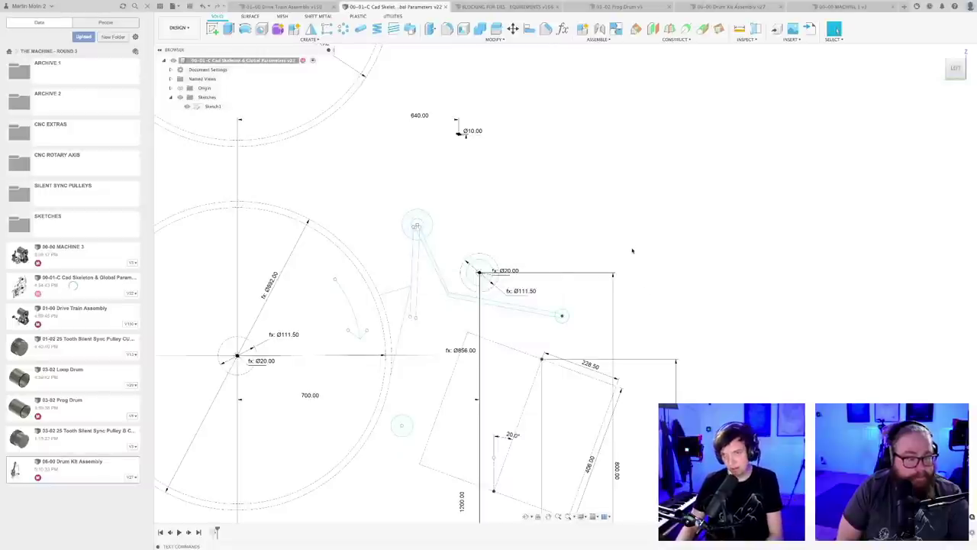
scroll(632, 250, down, 3)
mouse_move(632, 251)
shift+middle_down()
mouse_move(622, 253)
mouse_move(622, 268)
shift+middle_up()
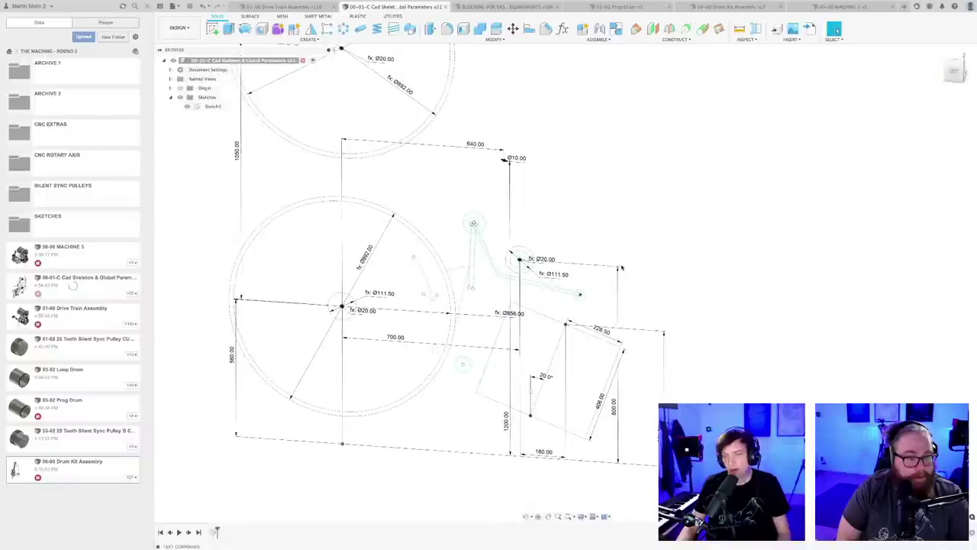
scroll(625, 268, up, 2)
scroll(627, 268, down, 4)
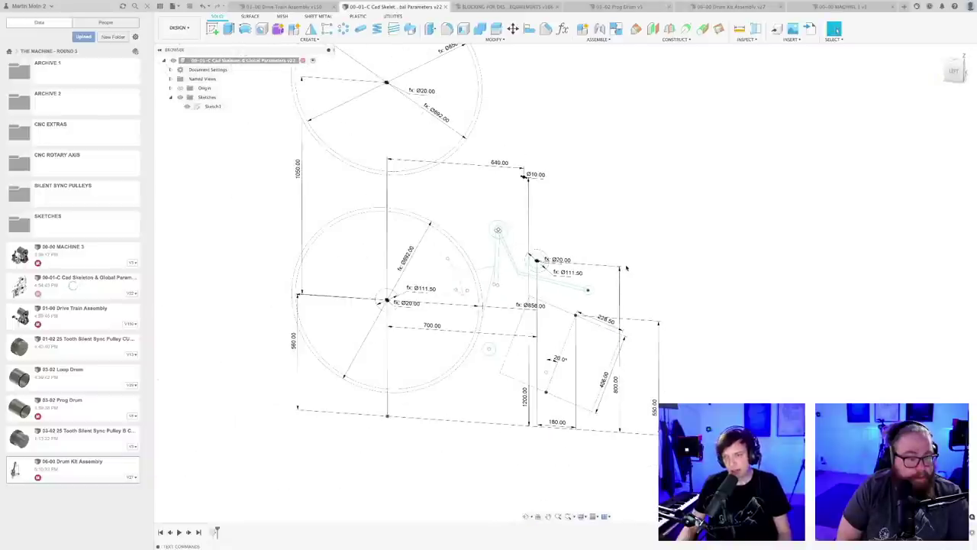
mouse_move(639, 268)
shift+middle_down()
mouse_move(615, 312)
mouse_move(613, 290)
mouse_move(651, 281)
mouse_move(607, 281)
mouse_move(607, 299)
mouse_move(626, 247)
mouse_move(568, 253)
mouse_move(555, 267)
shift+middle_up()
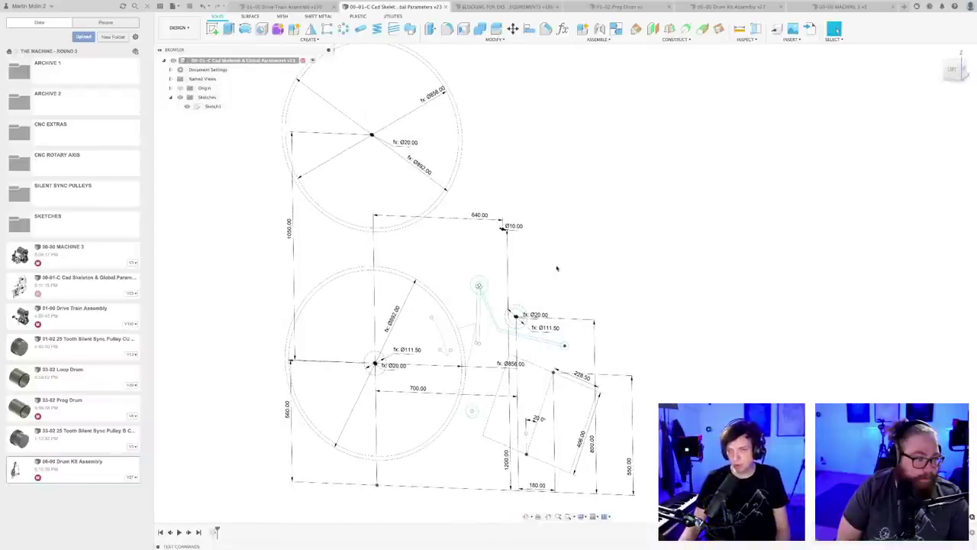
scroll(557, 268, down, 3)
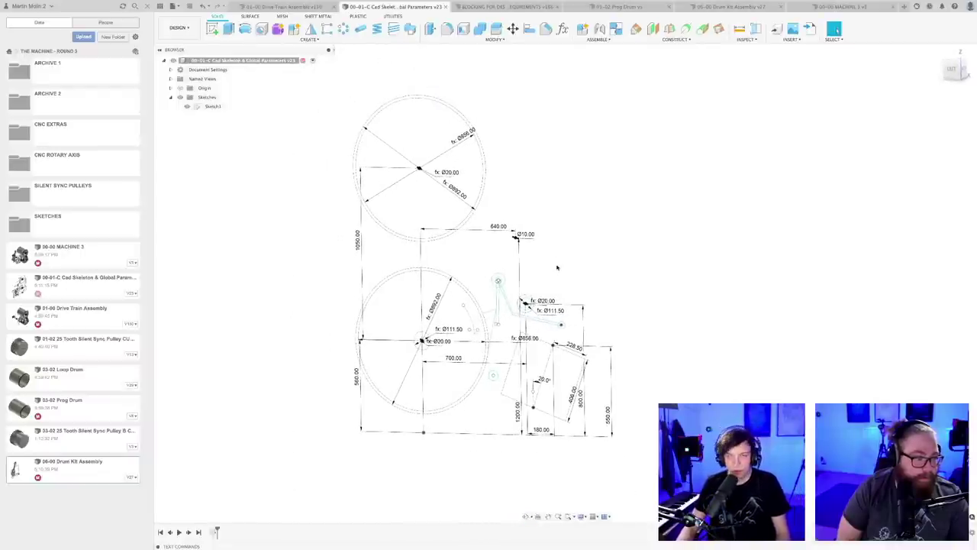
mouse_move(560, 268)
shift+middle_down()
mouse_move(573, 253)
mouse_move(572, 264)
shift+middle_up()
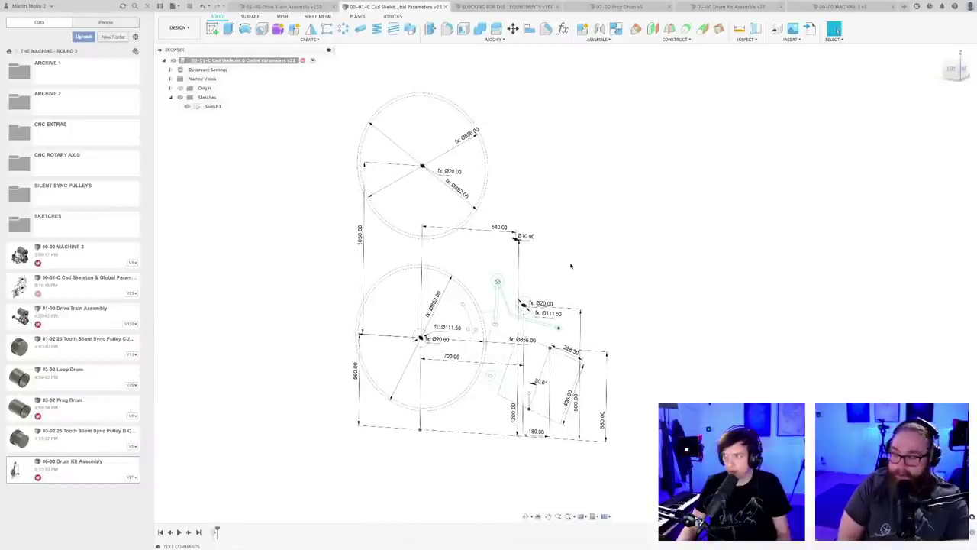
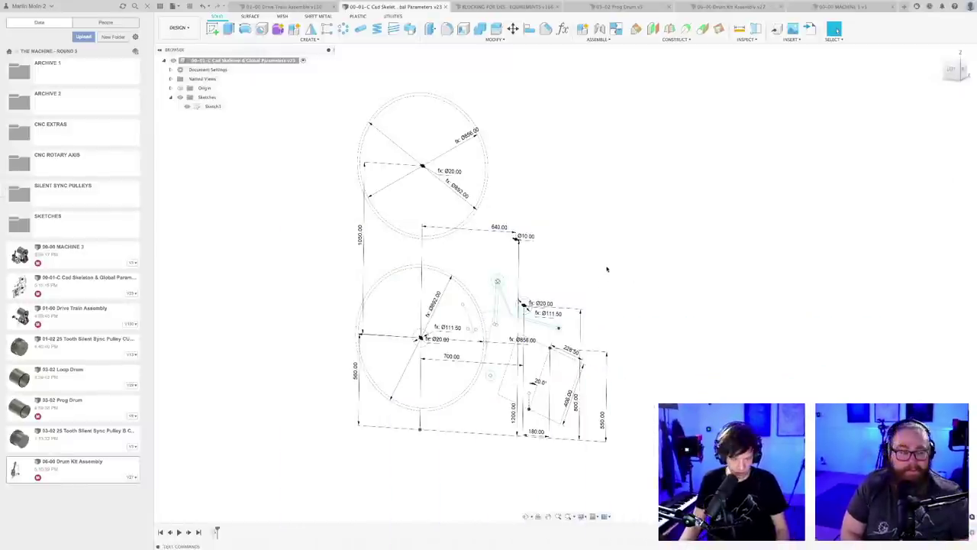
- On the whiteboard checklist, check off and cross out BASS, then mark DRUM BEATERS as next
scroll(604, 269, down, 2)
mouse_move(604, 269)
shift+middle_down()
mouse_move(619, 271)
mouse_move(597, 277)
mouse_move(621, 262)
mouse_move(609, 275)
mouse_move(613, 257)
mouse_move(644, 260)
mouse_move(613, 275)
shift+middle_up()
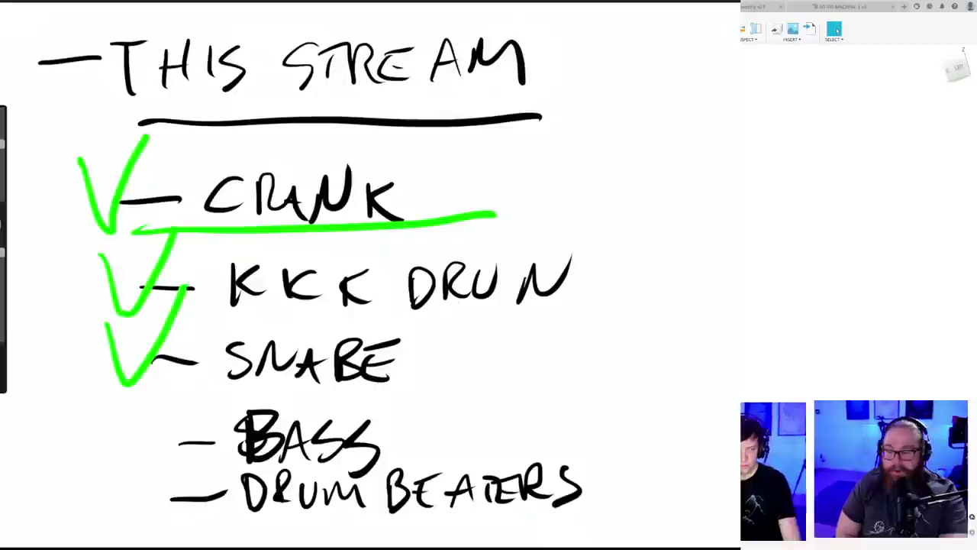
drag(124, 399, 201, 380)
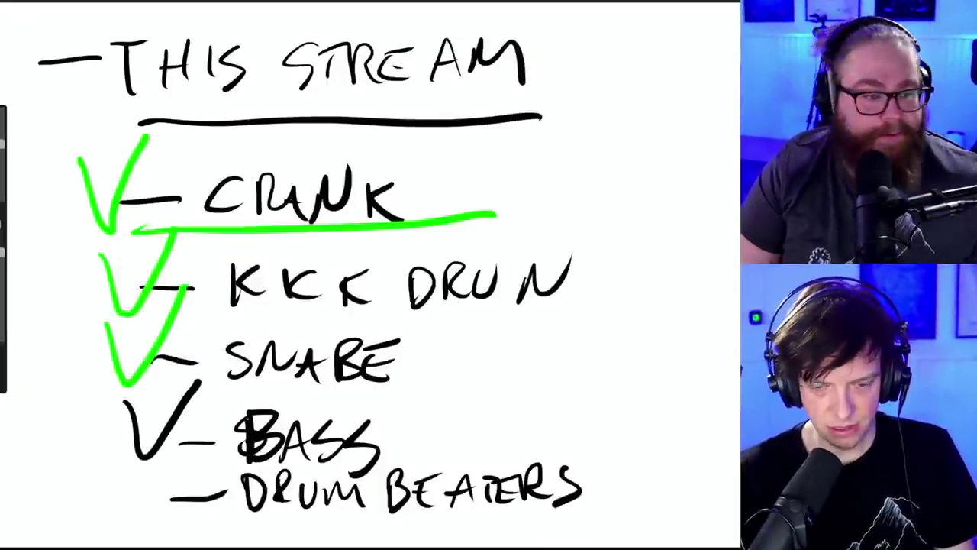
drag(199, 439, 395, 418)
drag(280, 437, 391, 428)
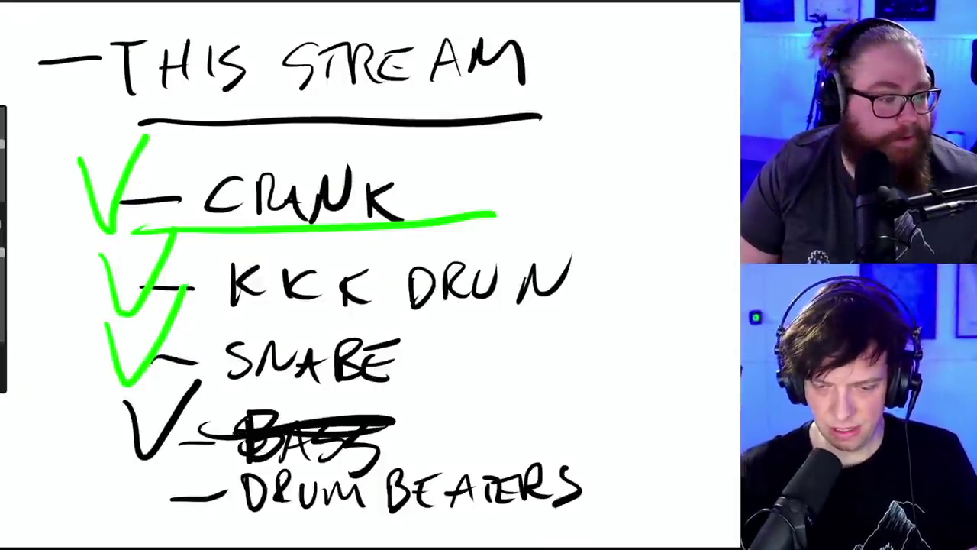
mouse_move(168, 527)
mouse_down()
mouse_move(568, 519)
mouse_move(272, 451)
mouse_move(183, 496)
mouse_up()
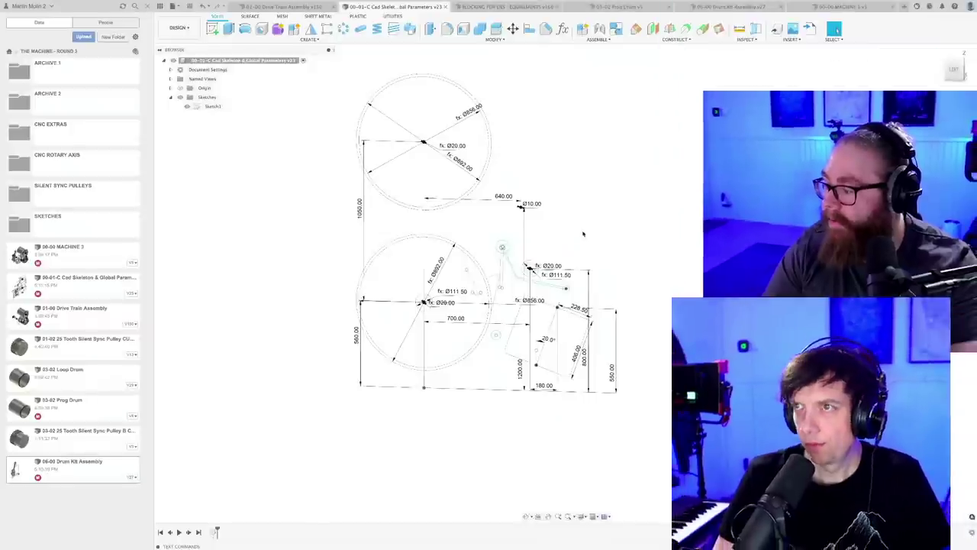
- In the Drum Kit Assembly, collapse BASS, activate the root component and show the skeleton
click(733, 8)
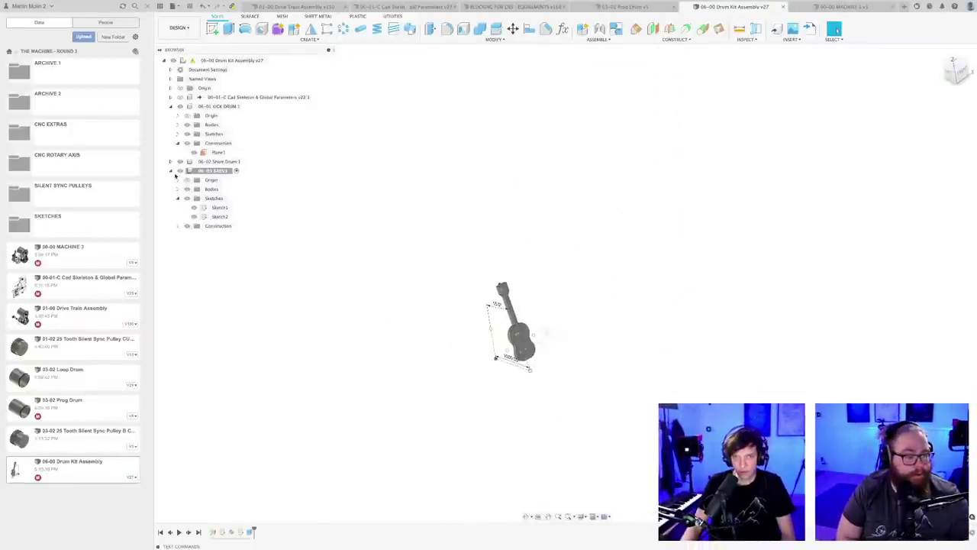
click(171, 171)
scroll(590, 380, up, 3)
shift+middle_drag(558, 363, 489, 377)
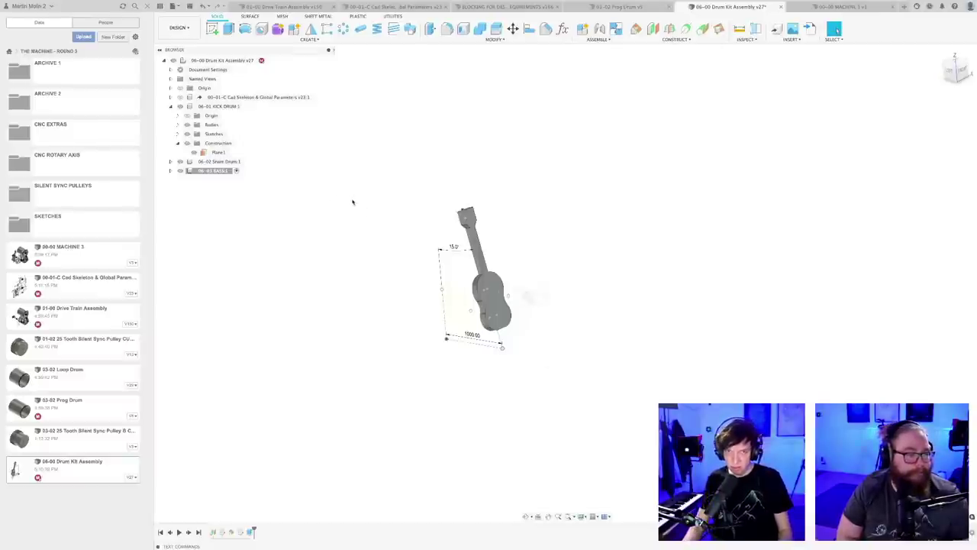
click(272, 61)
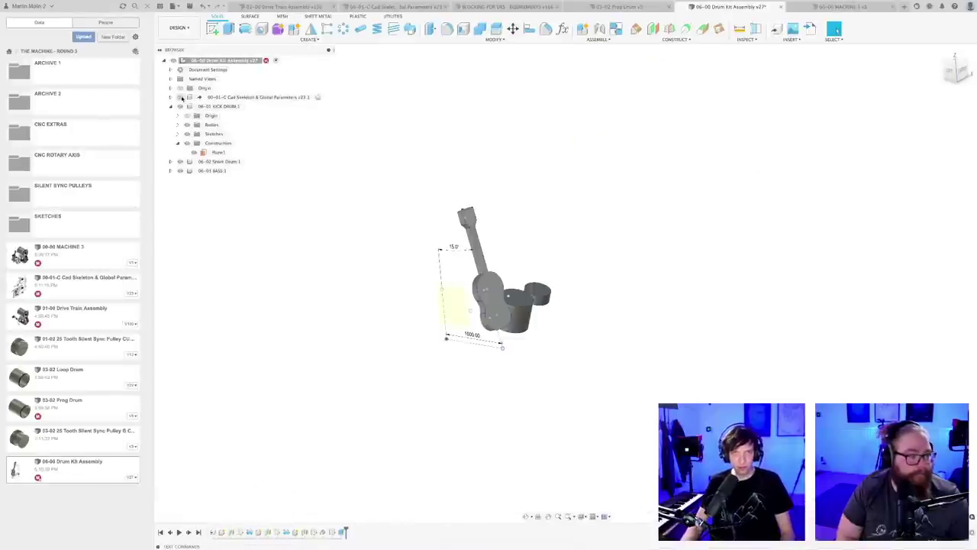
click(181, 98)
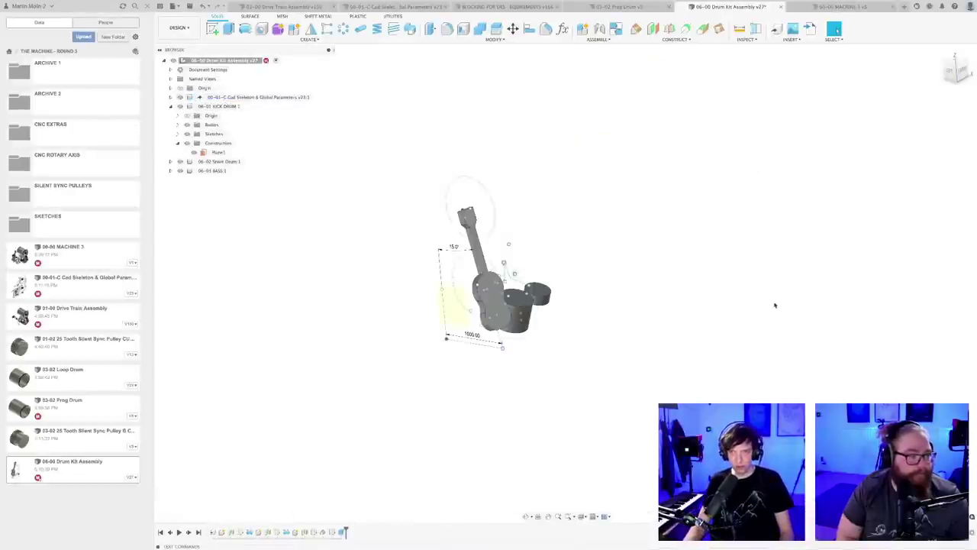
- Orbit around the kick drum and beater, then save the assembly as version 28
scroll(534, 292, up, 10)
shift+middle_drag(534, 292, 588, 301)
middle_drag(588, 302, 476, 312)
scroll(477, 312, up, 4)
shift+middle_drag(409, 284, 408, 284)
scroll(408, 284, down, 5)
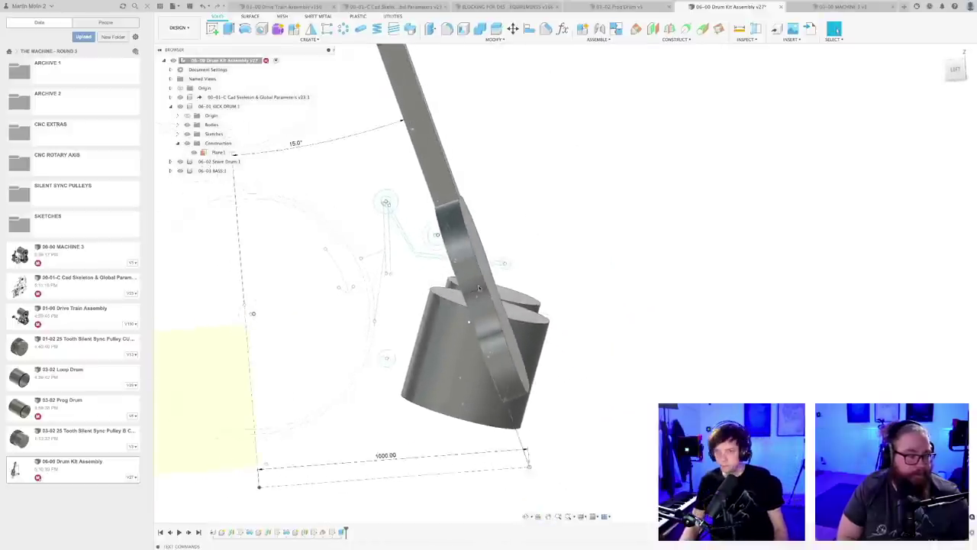
shift+middle_drag(644, 307, 614, 363)
key(ctrl+s)
key(Return)
scroll(622, 356, down, 3)
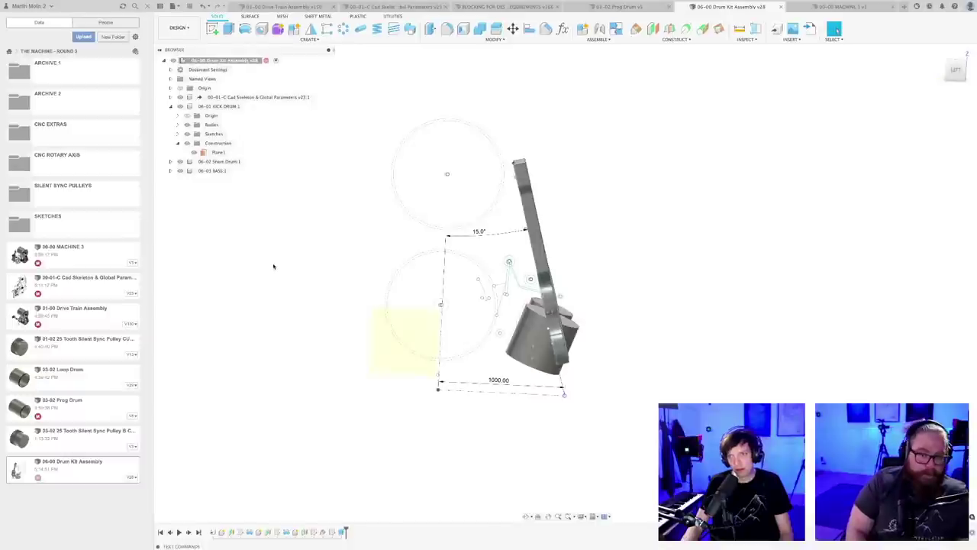
shift+middle_drag(276, 268, 288, 273)
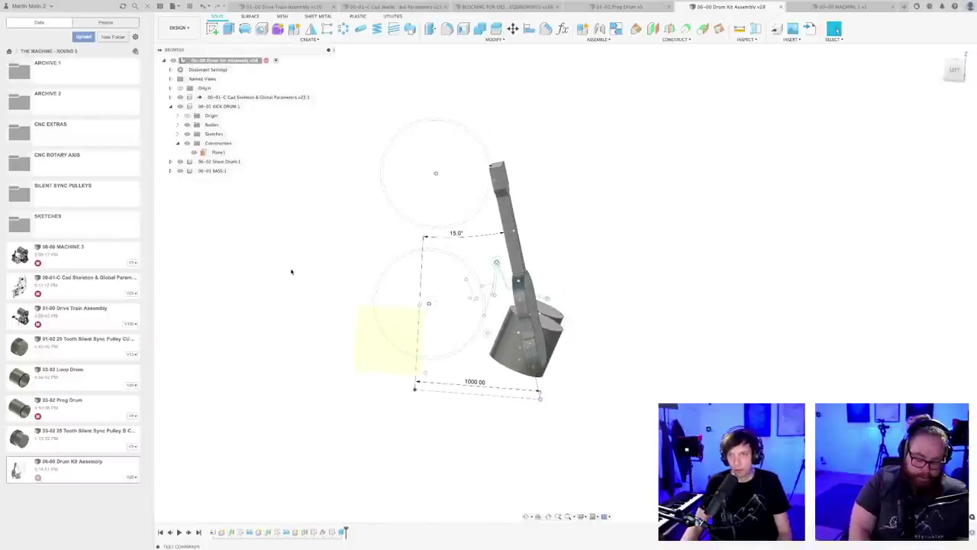
scroll(291, 271, up, 1)
- Add new component '06-04 Drum Beater Contact Set' under the top assembly and save version 29
right_click(222, 62)
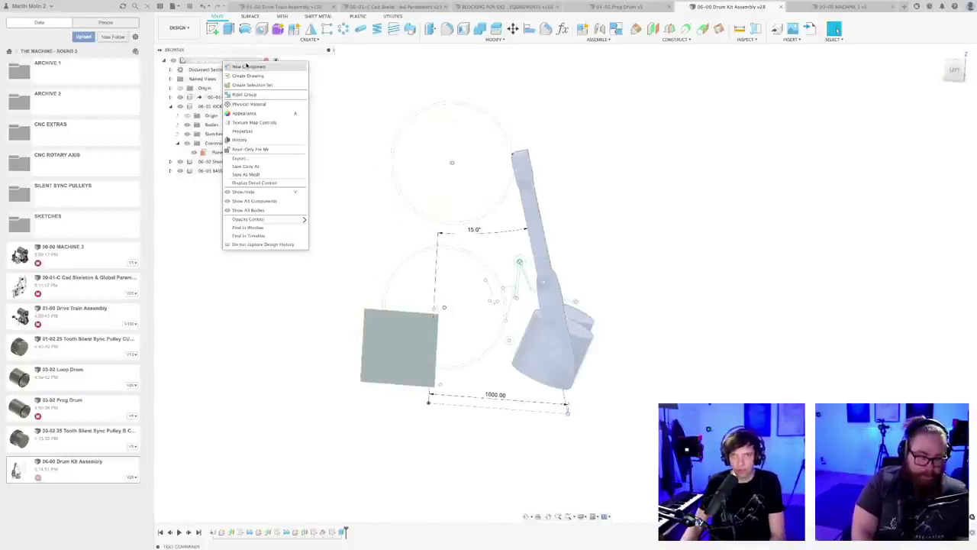
click(248, 68)
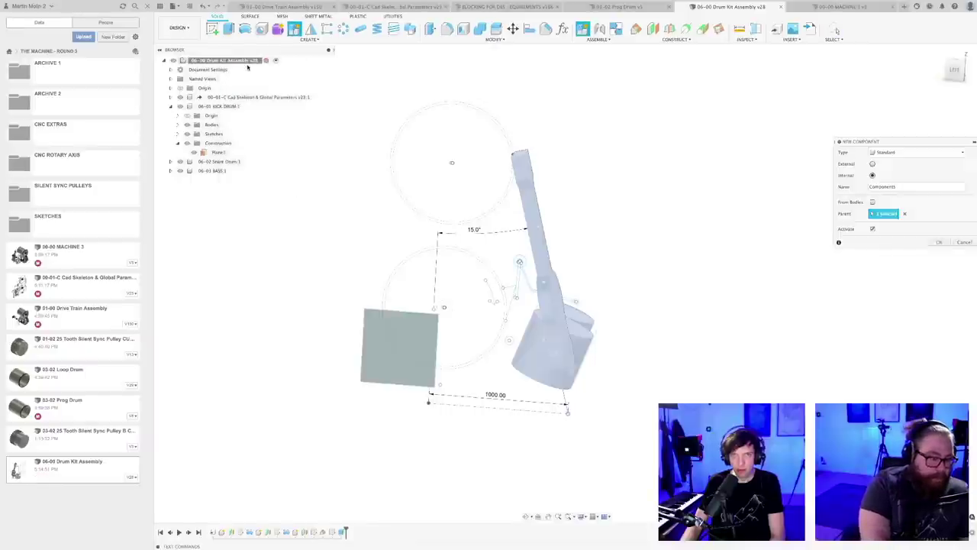
key(Return)
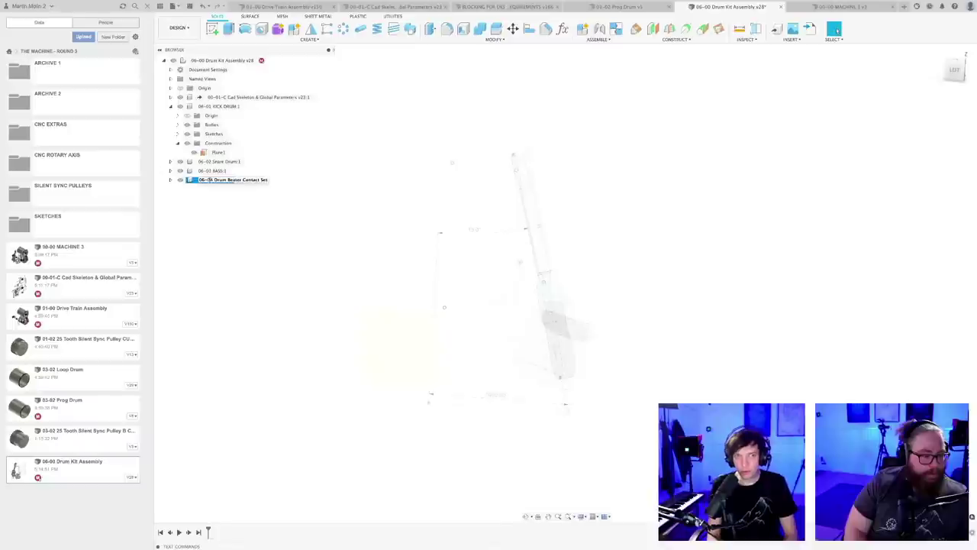
key(Return)
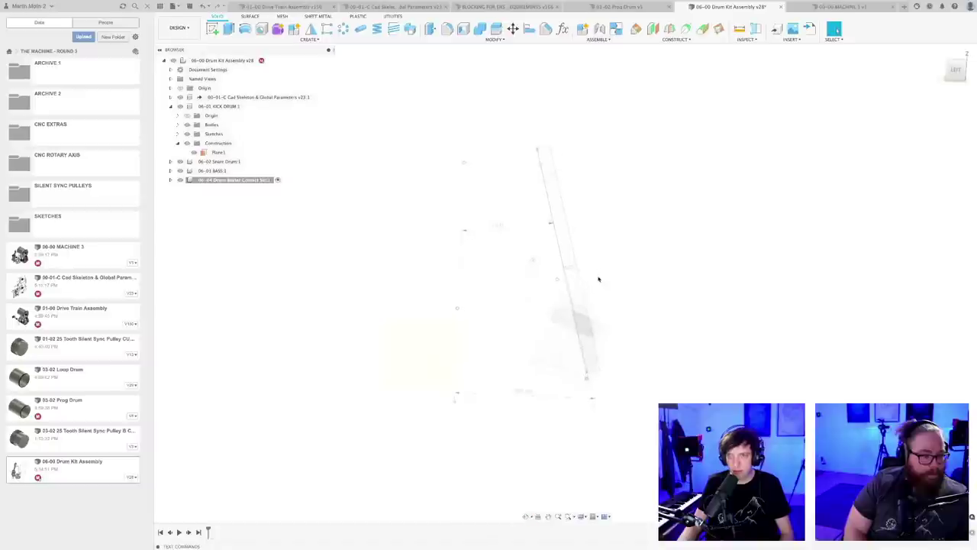
key(super+s)
key(Return)
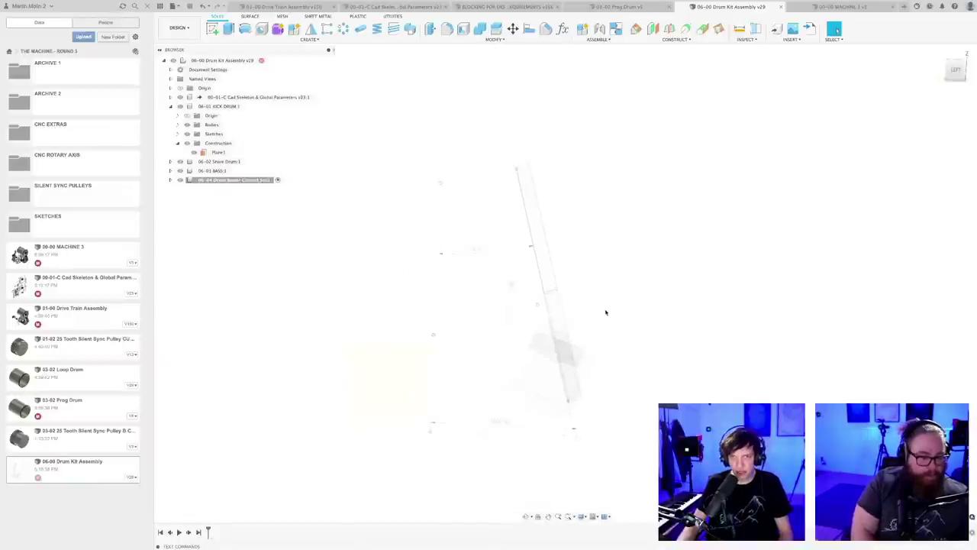
- Hide 06-03 BASS:1 so only the faint kick drum geometry shows, then orbit to check
scroll(606, 316, up, 1)
scroll(543, 328, up, 6)
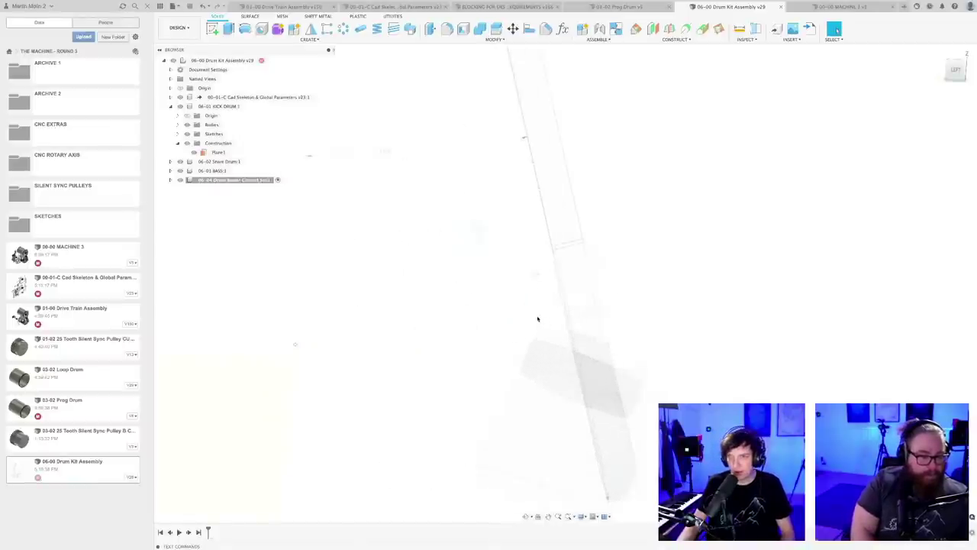
middle_drag(525, 308, 510, 295)
scroll(512, 296, down, 4)
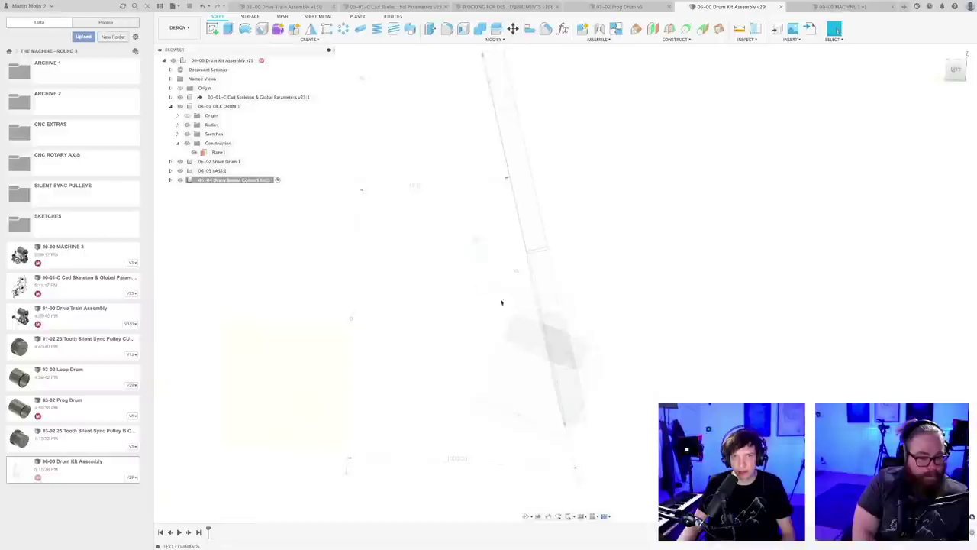
scroll(534, 276, up, 4)
scroll(503, 304, down, 5)
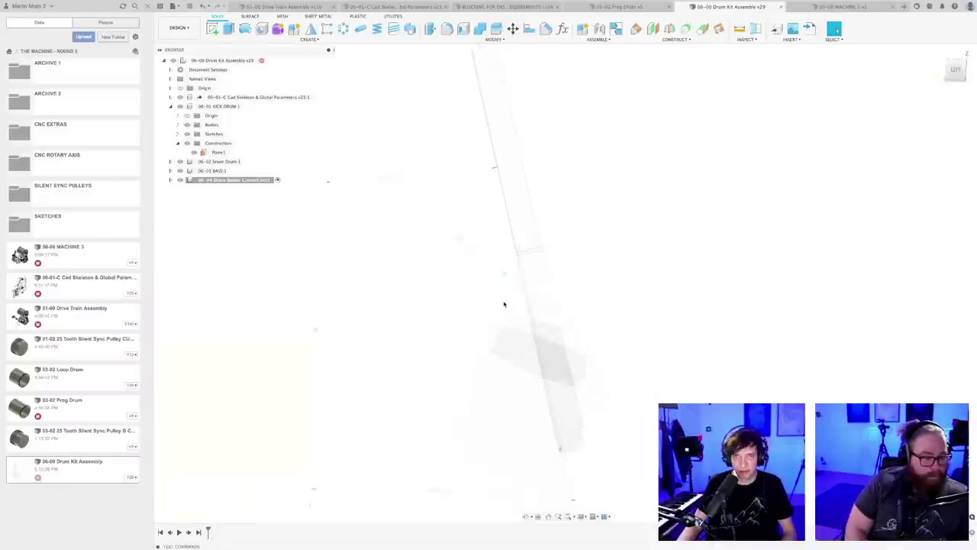
scroll(526, 304, down, 1)
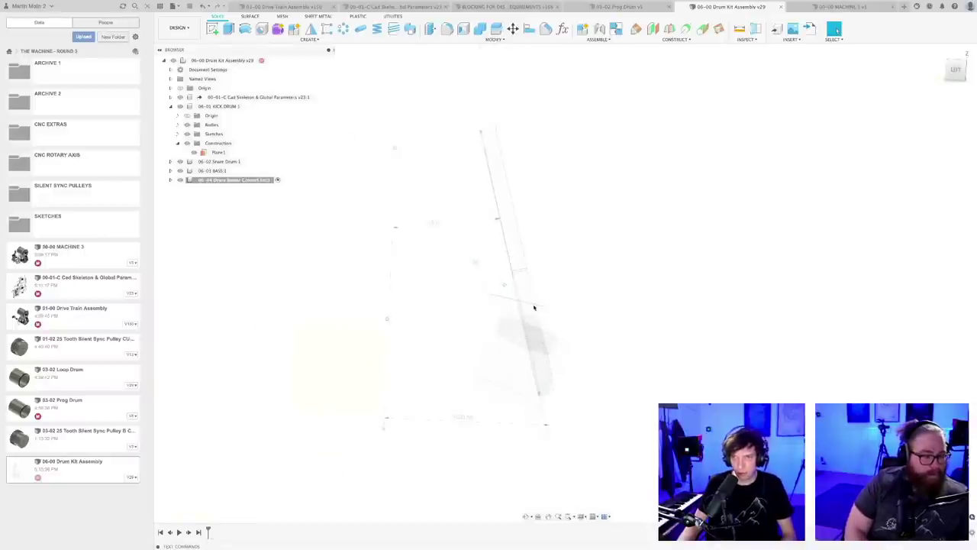
click(181, 170)
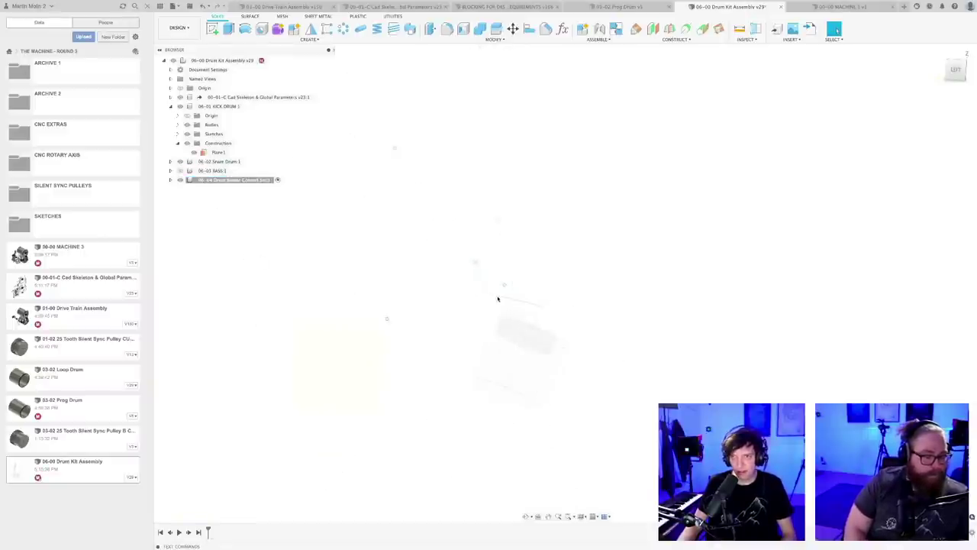
scroll(498, 298, up, 3)
shift+middle_drag(560, 280, 556, 286)
scroll(487, 315, up, 4)
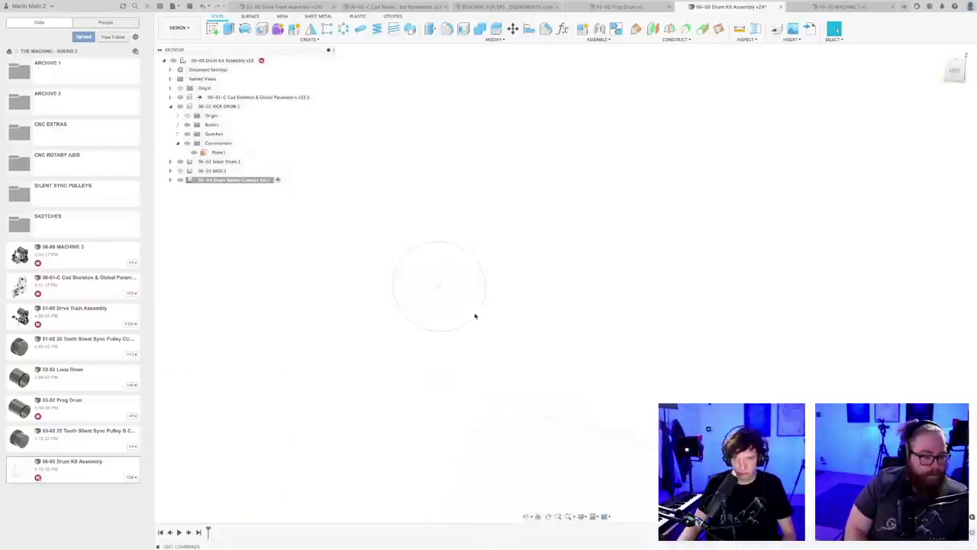
shift+middle_drag(471, 310, 501, 288)
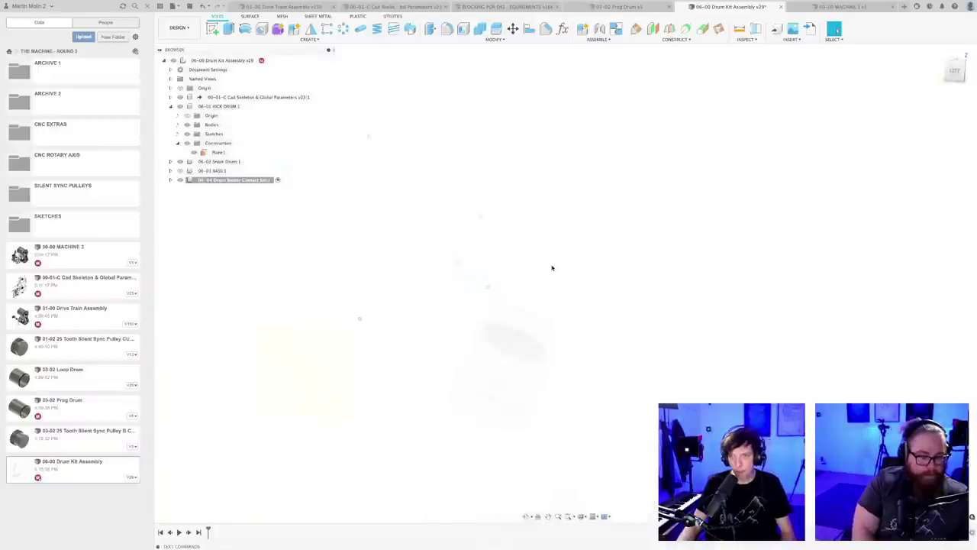
shift+middle_drag(553, 269, 522, 267)
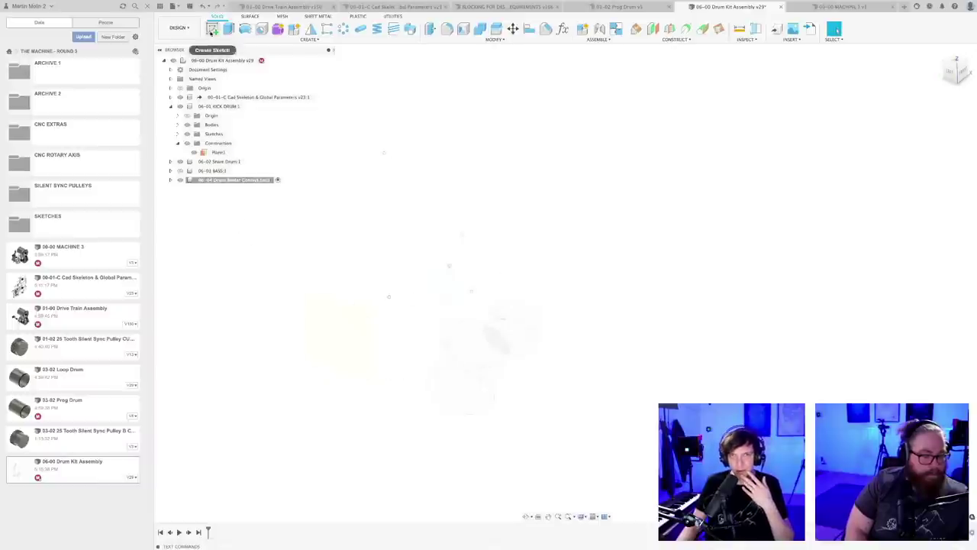
- Start a sketch on Plane1 and project the kick drum circle into it
click(212, 28)
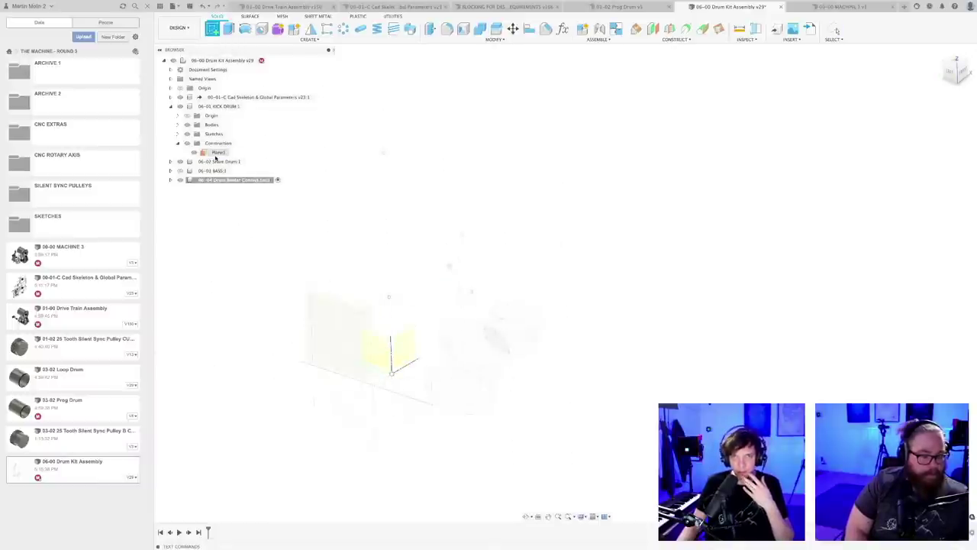
click(216, 152)
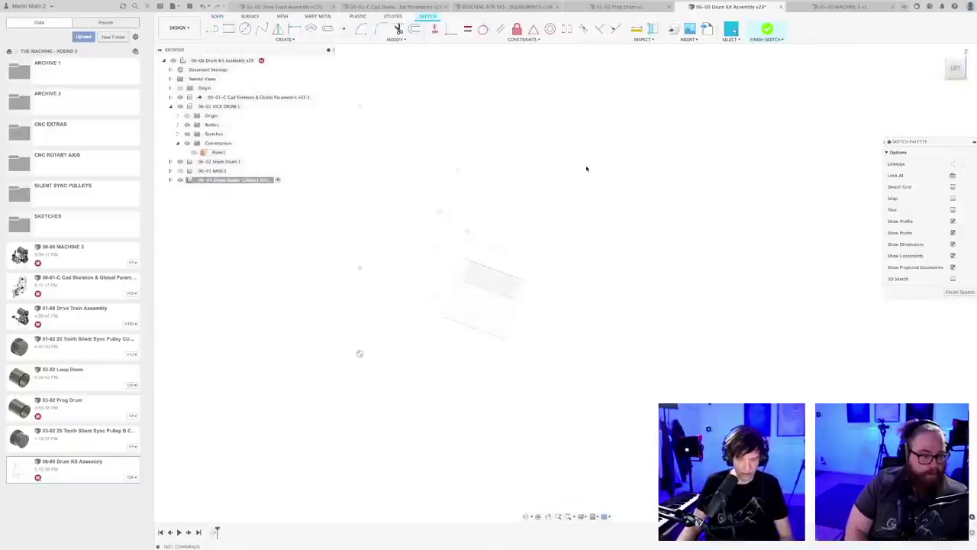
key(p)
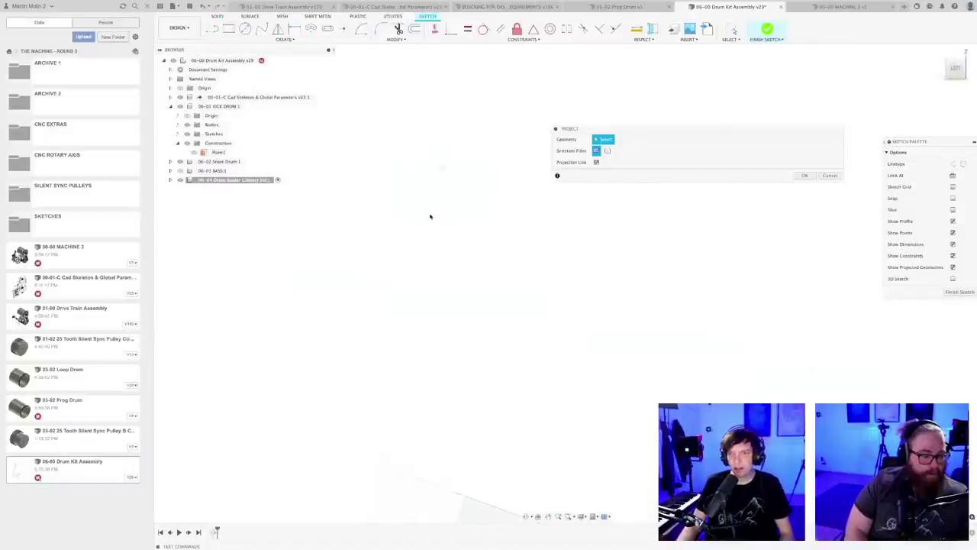
click(437, 185)
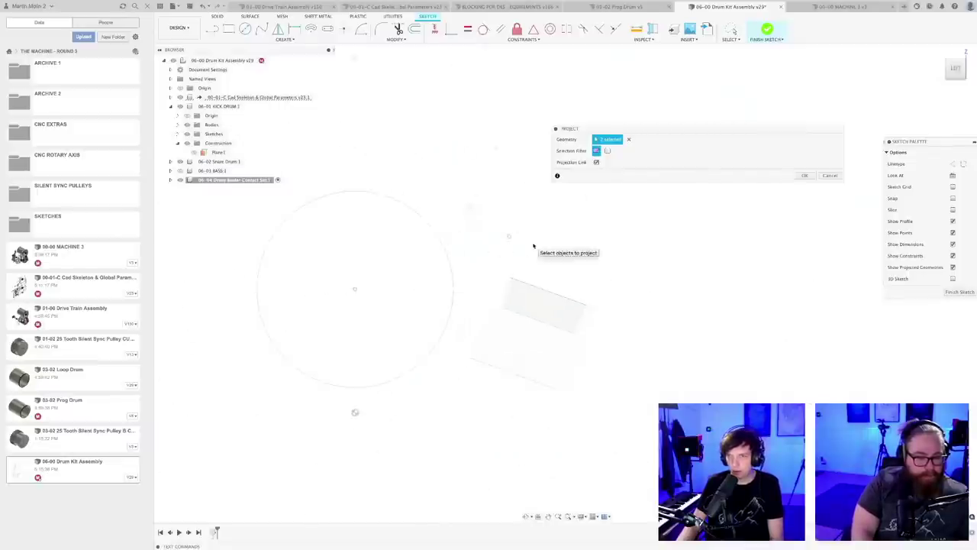
key(Escape)
scroll(535, 245, up, 2)
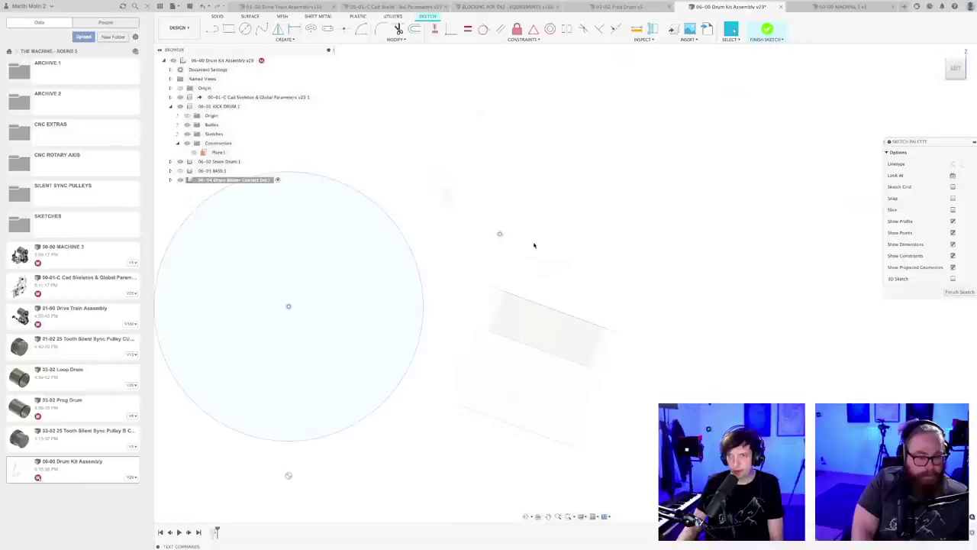
scroll(547, 286, up, 1)
scroll(543, 287, down, 4)
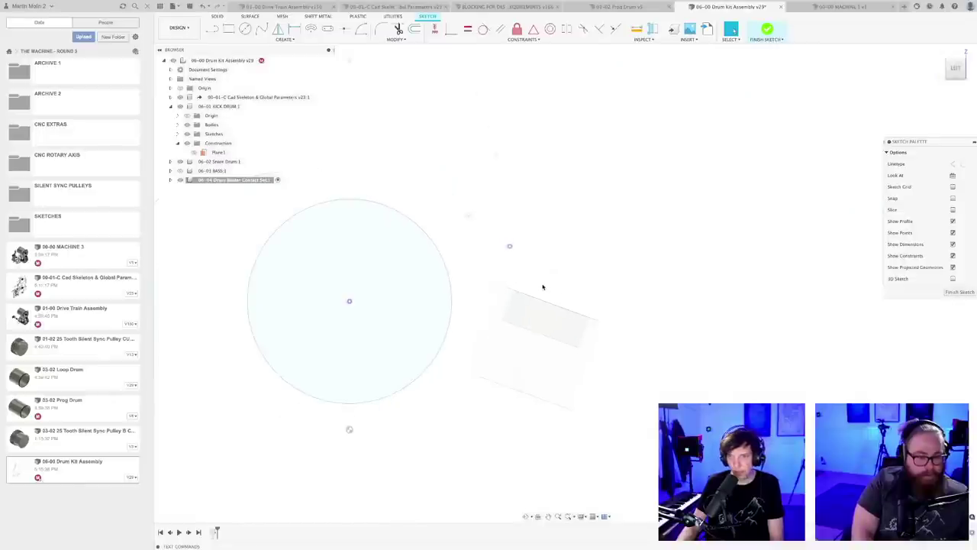
- Draw a small circle centred on the sketch origin beside the kick drum
middle_drag(543, 286, 537, 292)
scroll(536, 299, up, 3)
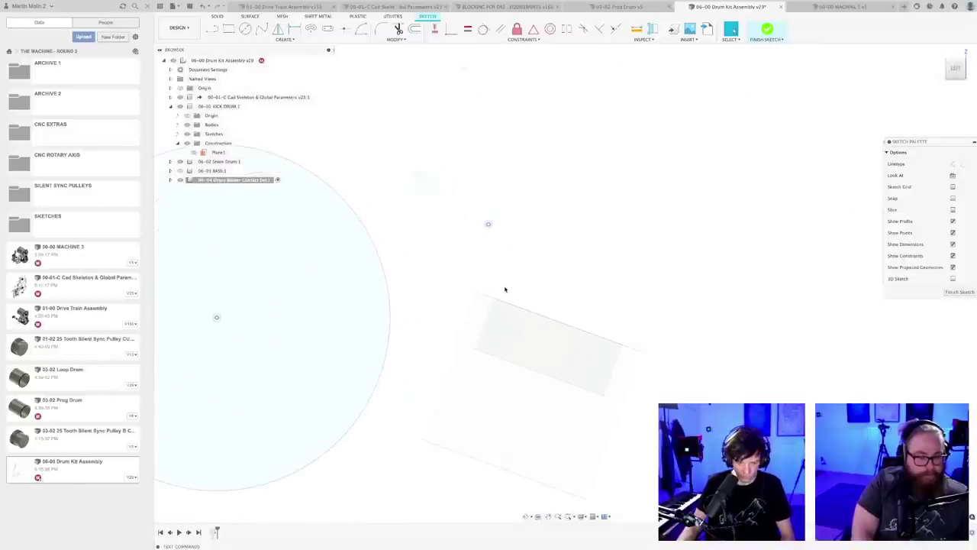
scroll(502, 287, up, 3)
scroll(500, 218, down, 3)
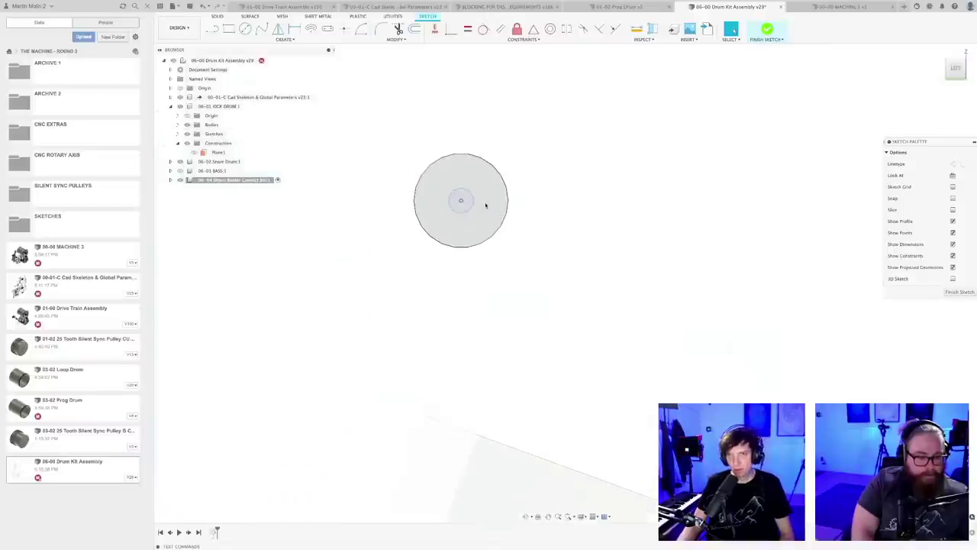
key(c)
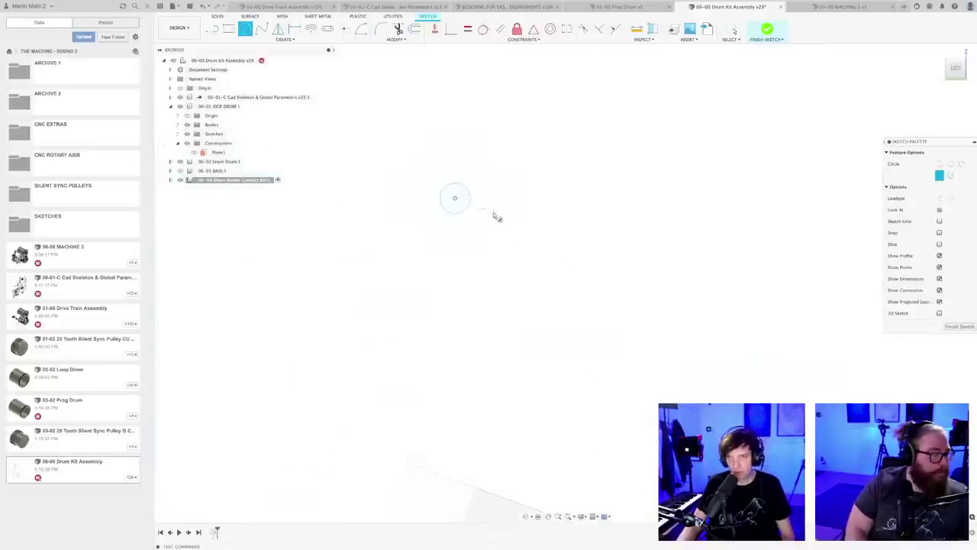
click(455, 198)
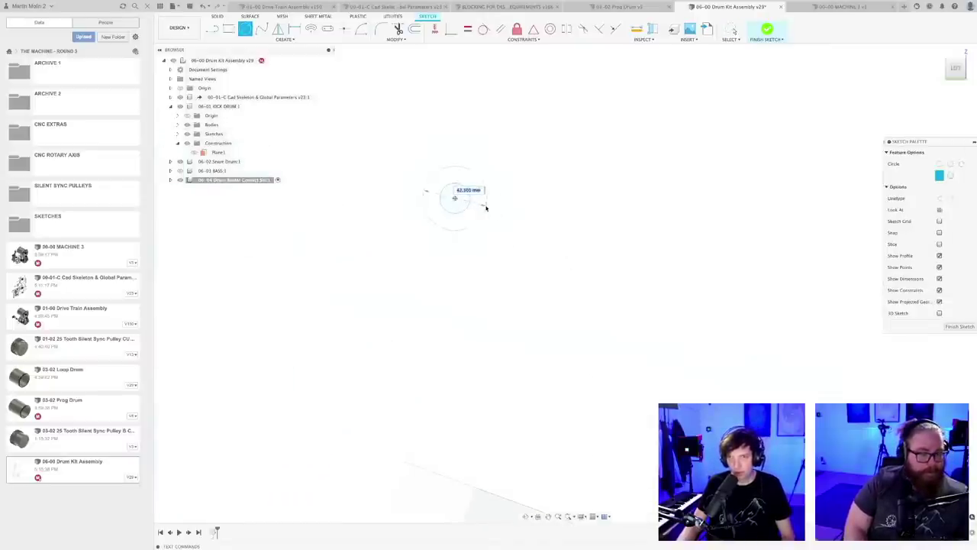
click(487, 207)
key(Escape)
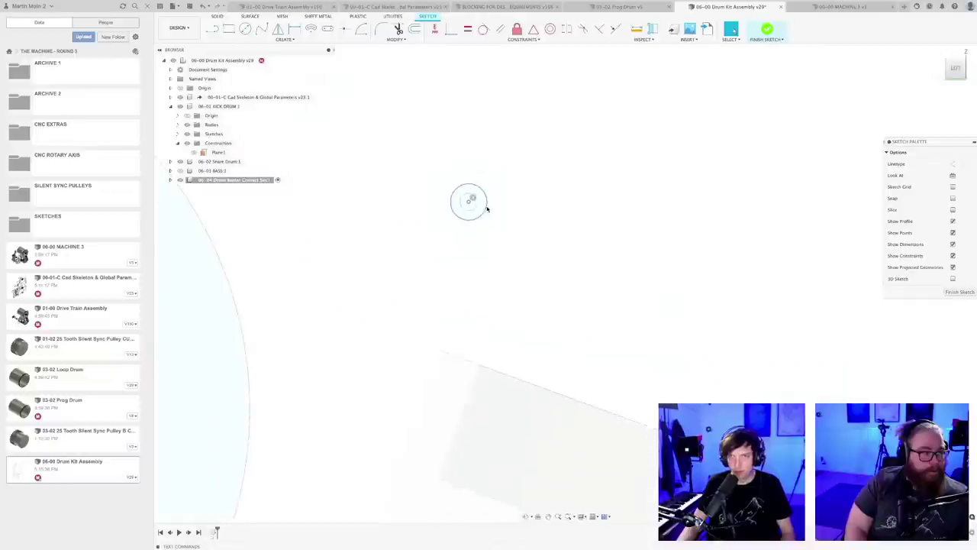
scroll(567, 239, down, 5)
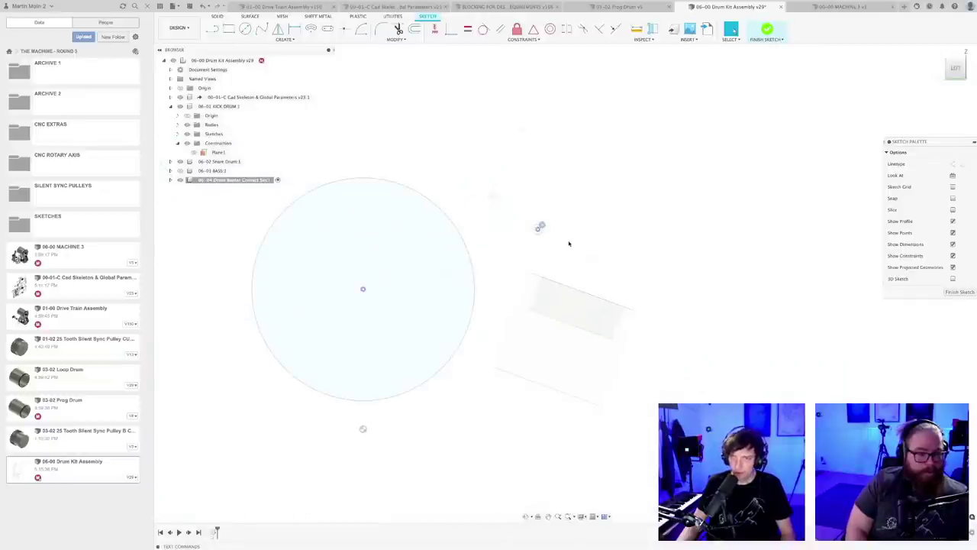
shift+middle_drag(560, 250, 546, 253)
middle_drag(484, 283, 543, 253)
scroll(543, 253, up, 5)
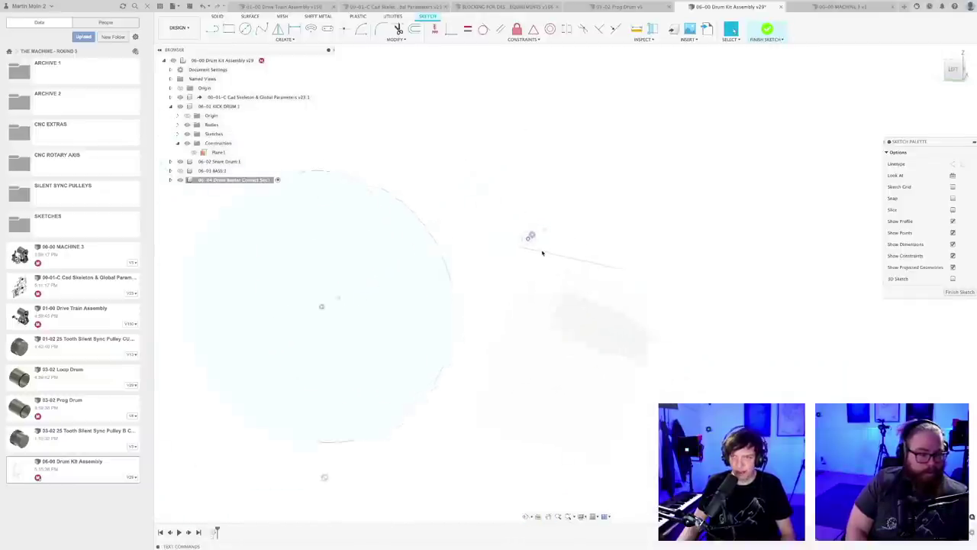
- Extrude the small circle symmetrically at -120 mm into a thin rod
key(e)
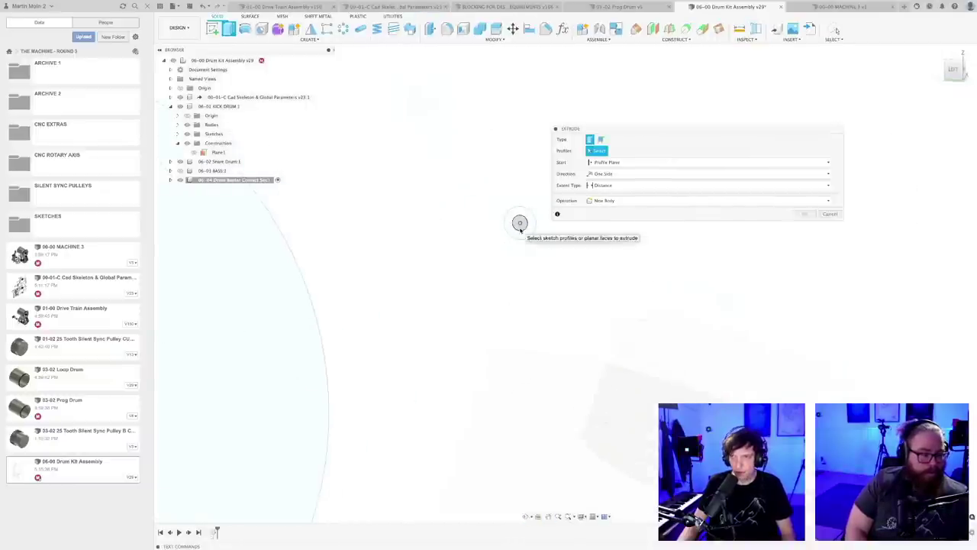
click(518, 223)
drag(517, 223, 509, 304)
shift+middle_drag(510, 304, 515, 260)
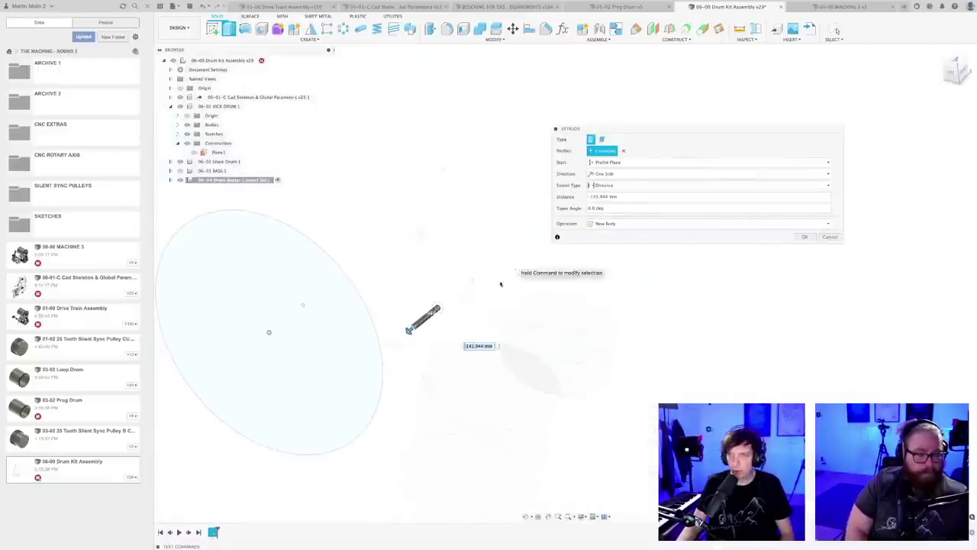
click(620, 196)
text(-120)
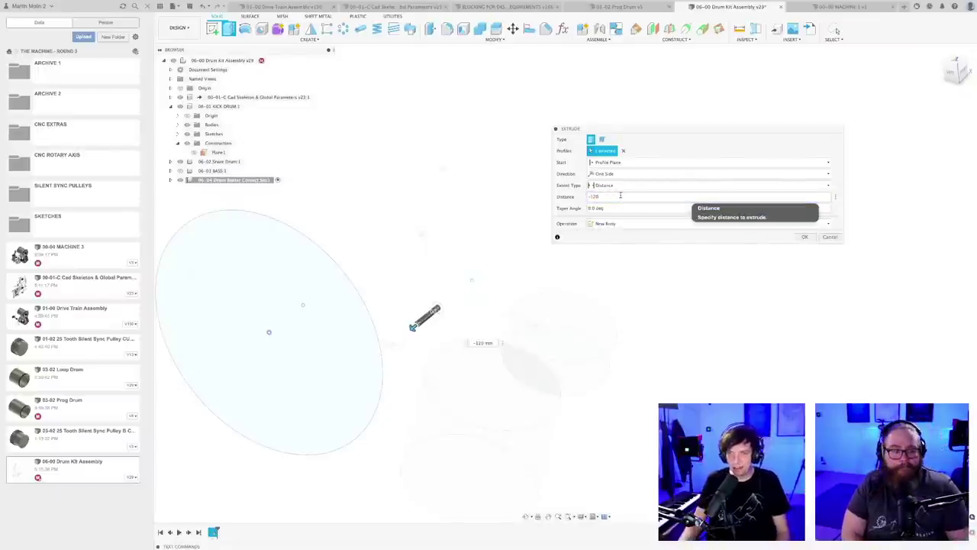
click(610, 174)
click(611, 199)
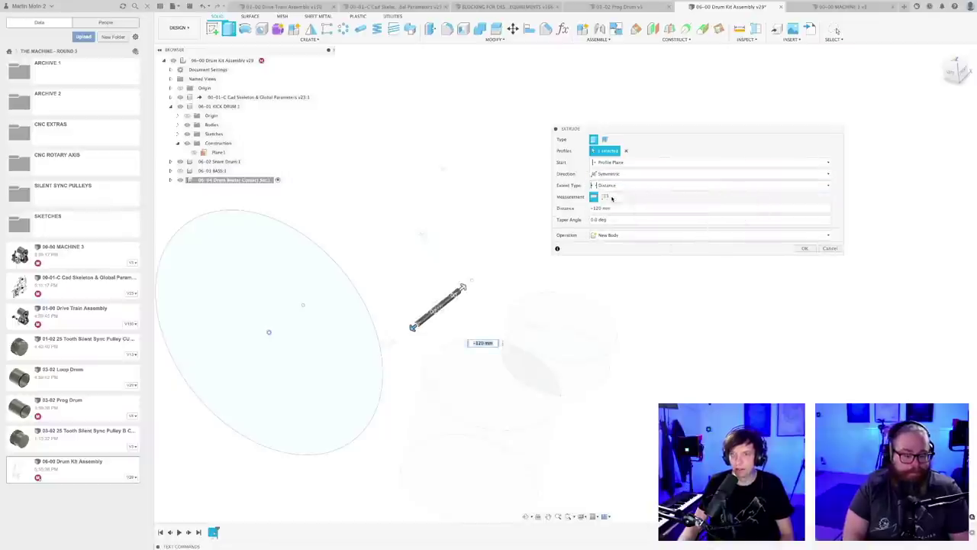
key(Return)
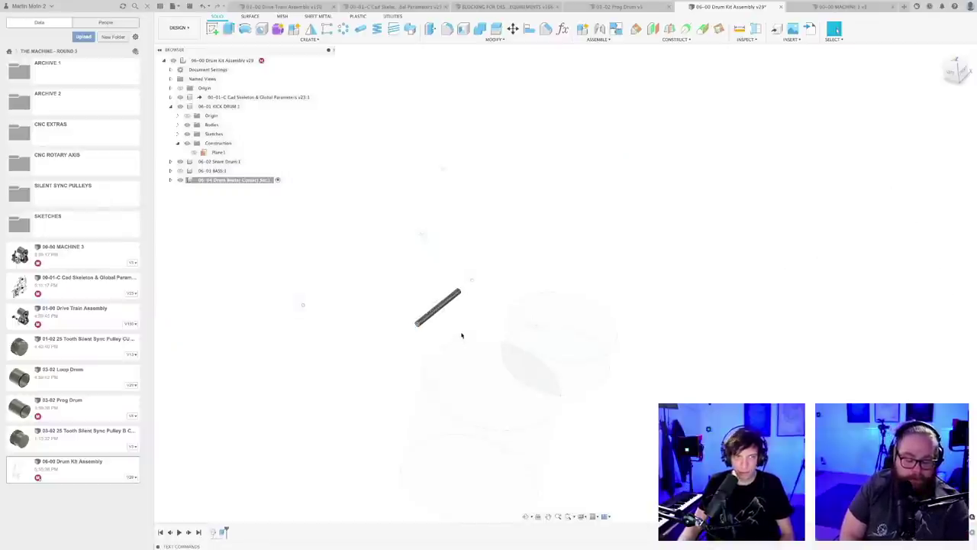
- Orbit around the new rod and save the design as a new version
scroll(462, 333, down, 3)
shift+middle_drag(464, 331, 502, 314)
key(ctrl+s)
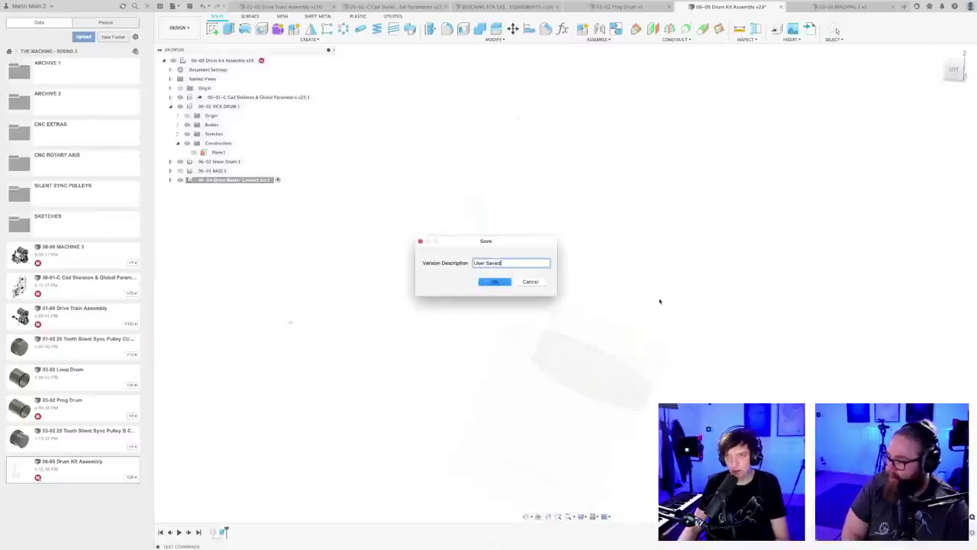
key(Return)
shift+middle_drag(563, 308, 530, 277)
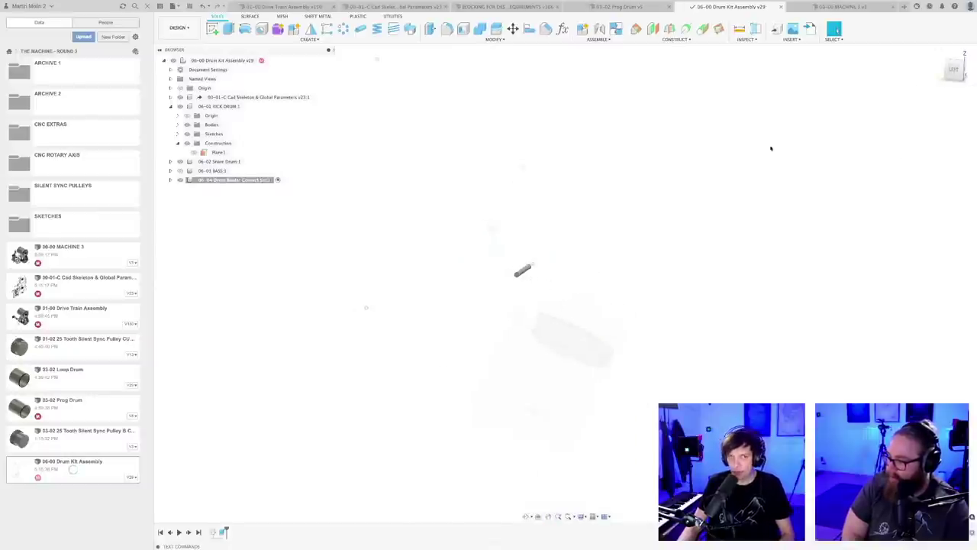
- Expand the beater component and its Bodies, reopen the circle sketch, and activate Circle
click(170, 180)
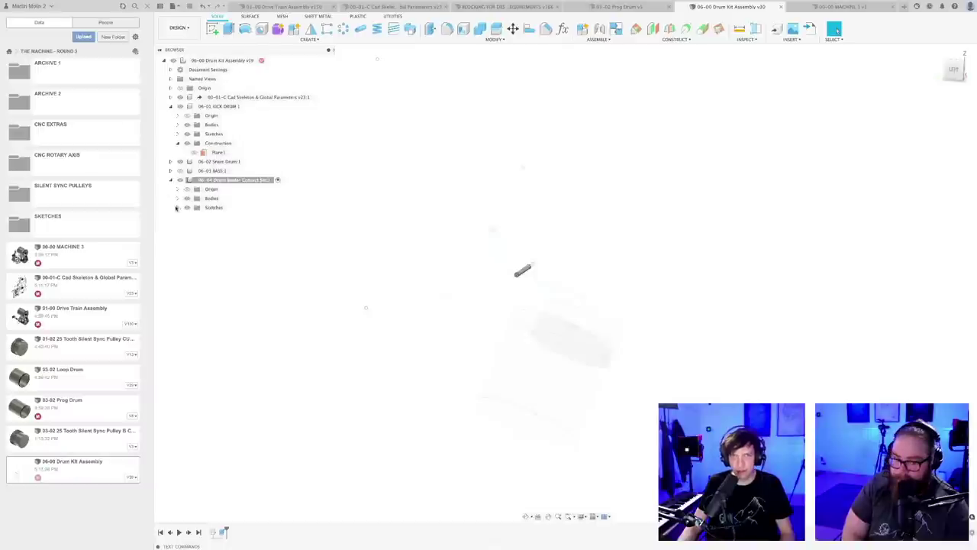
click(177, 198)
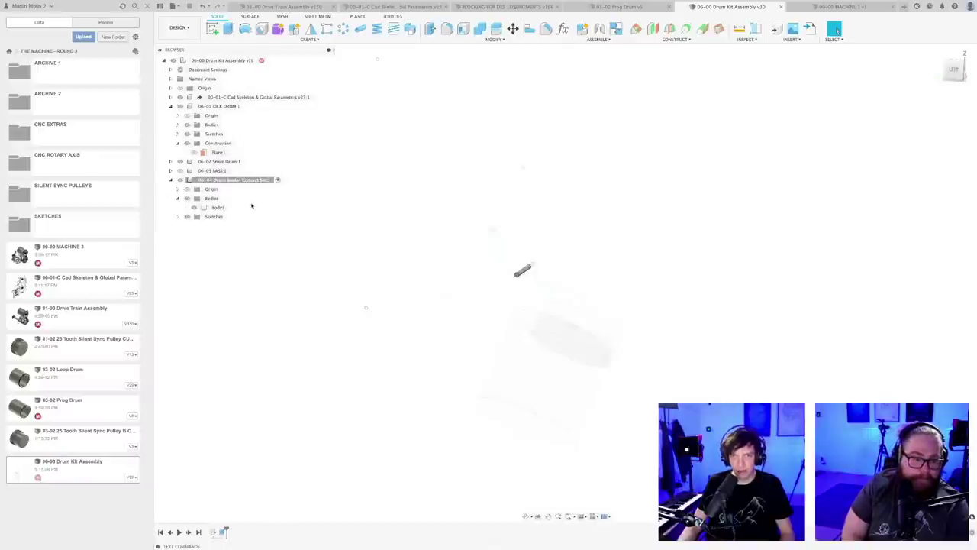
double_click(212, 534)
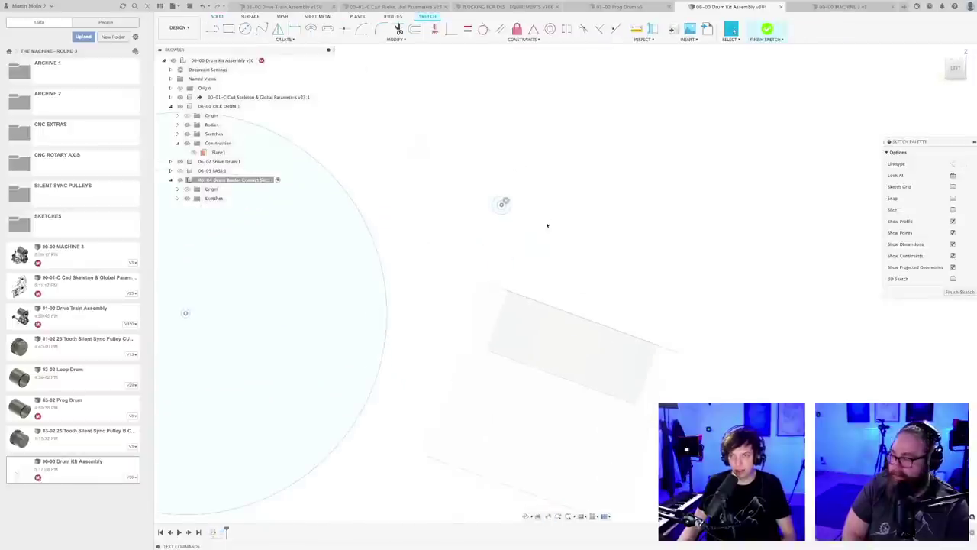
key(c)
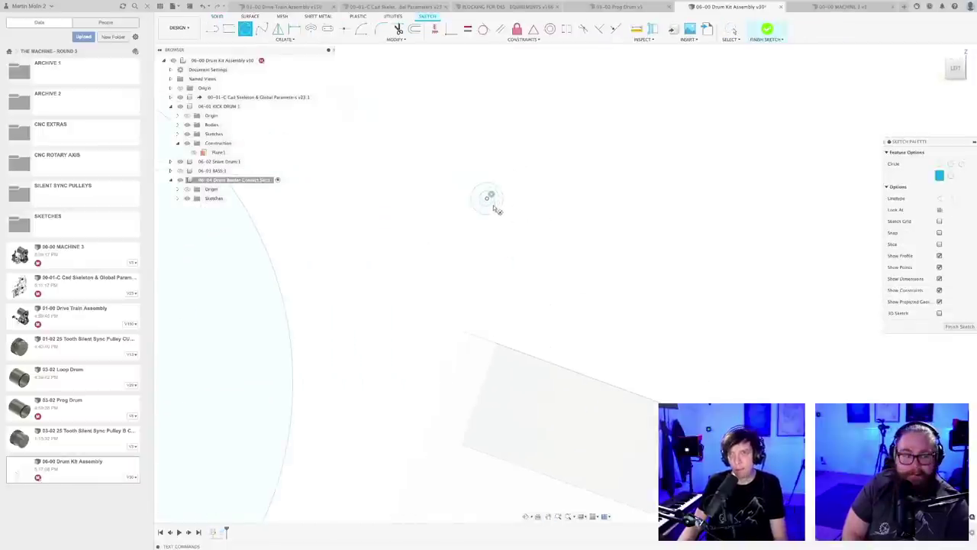
key(Escape)
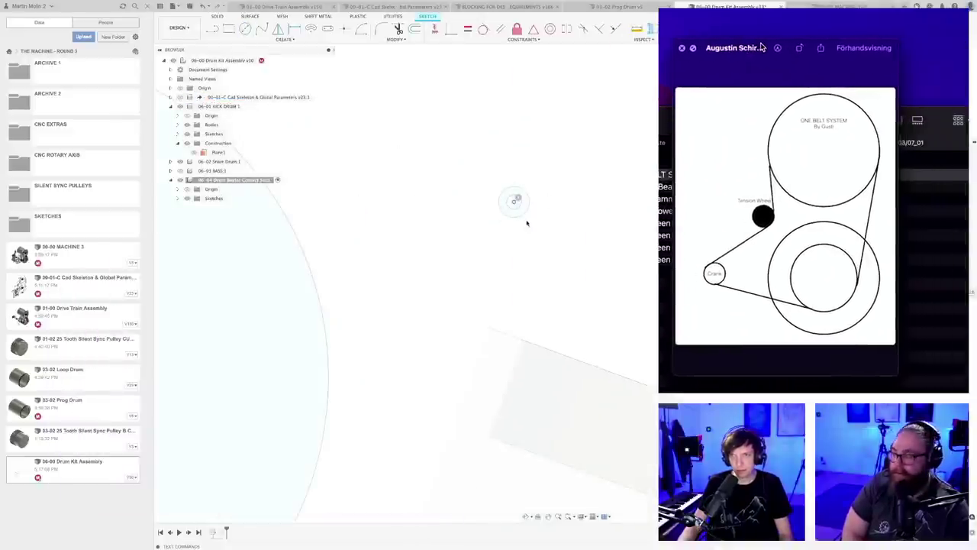
scroll(526, 223, down, 5)
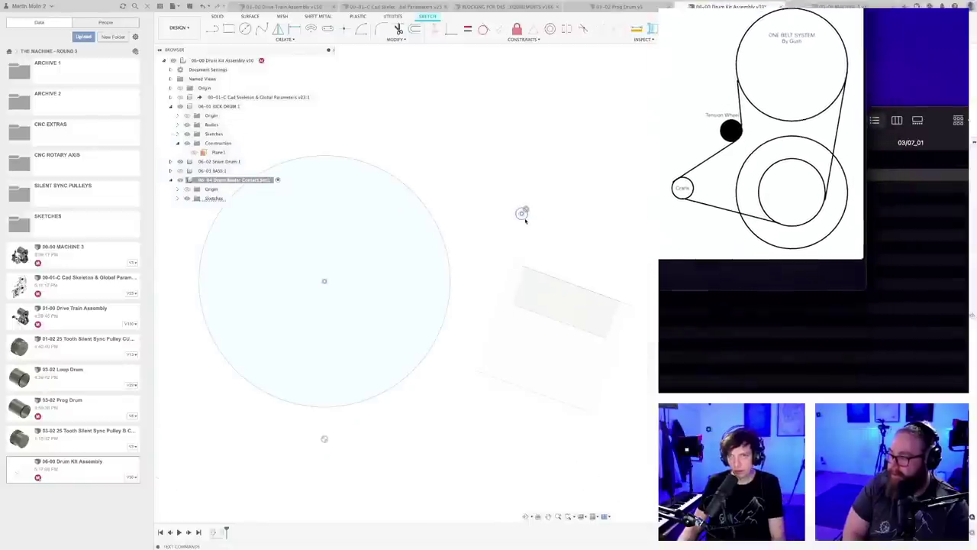
scroll(528, 222, up, 1)
scroll(533, 214, up, 5)
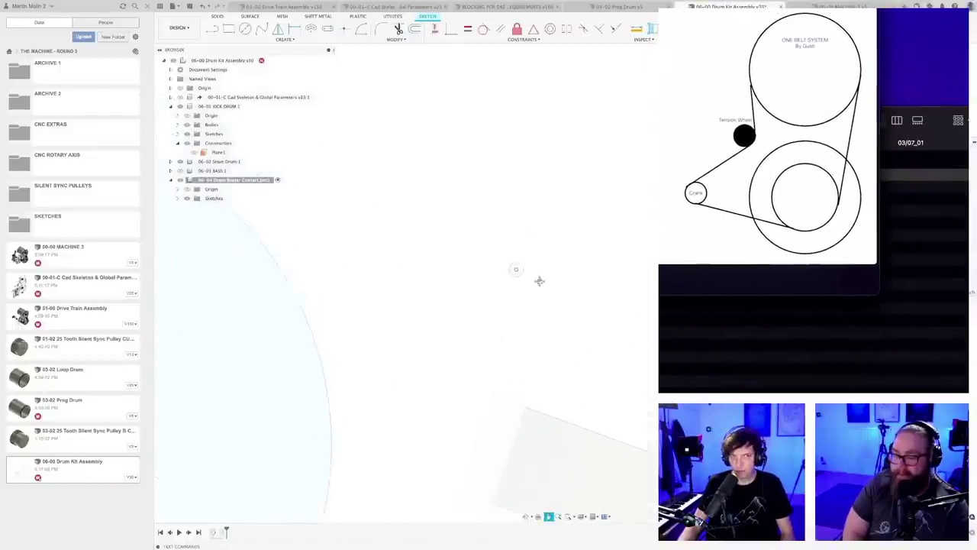
key(c)
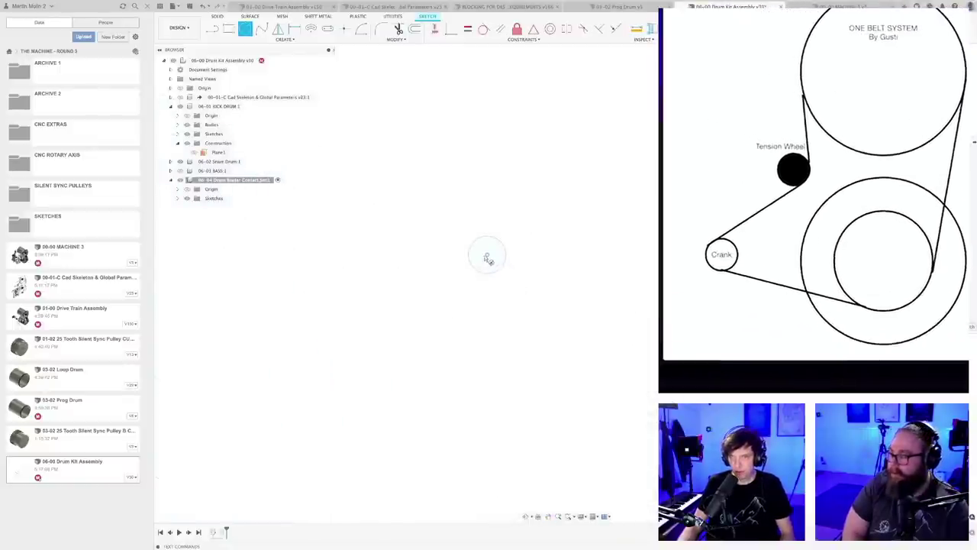
click(487, 254)
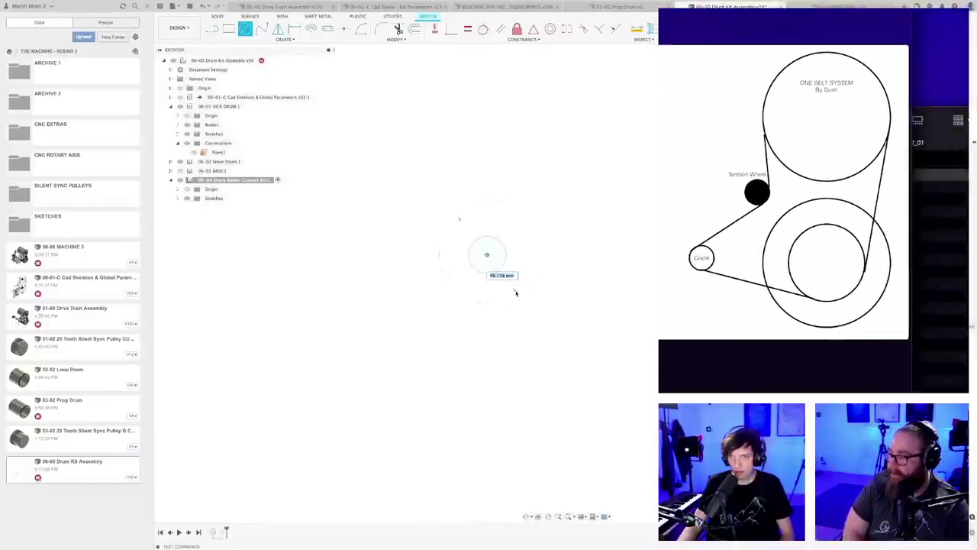
click(517, 289)
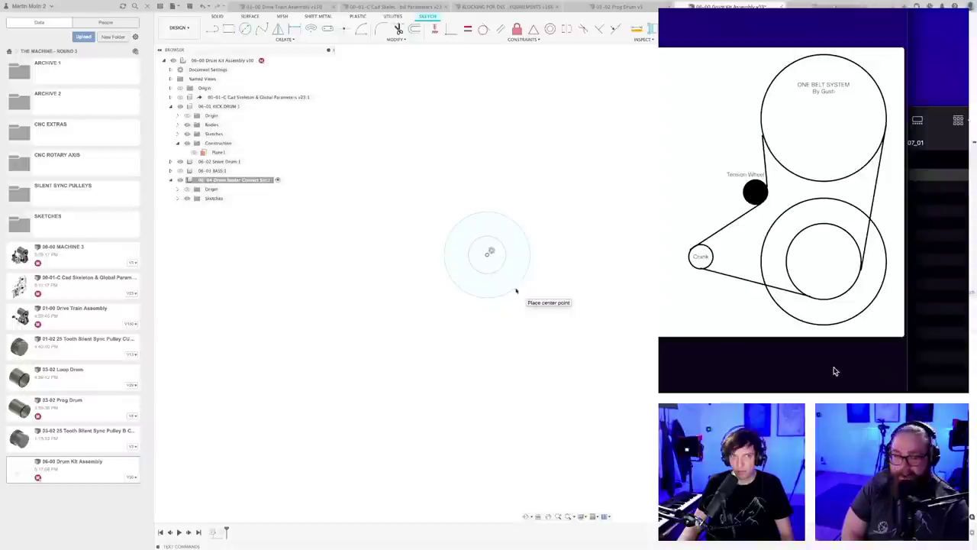
scroll(526, 308, down, 2)
scroll(527, 310, down, 5)
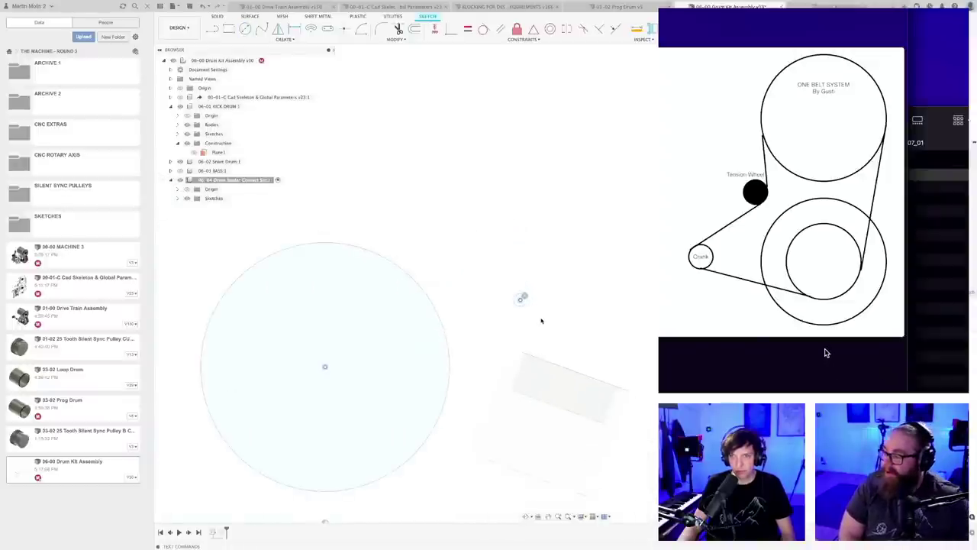
scroll(539, 319, down, 3)
scroll(508, 285, down, 1)
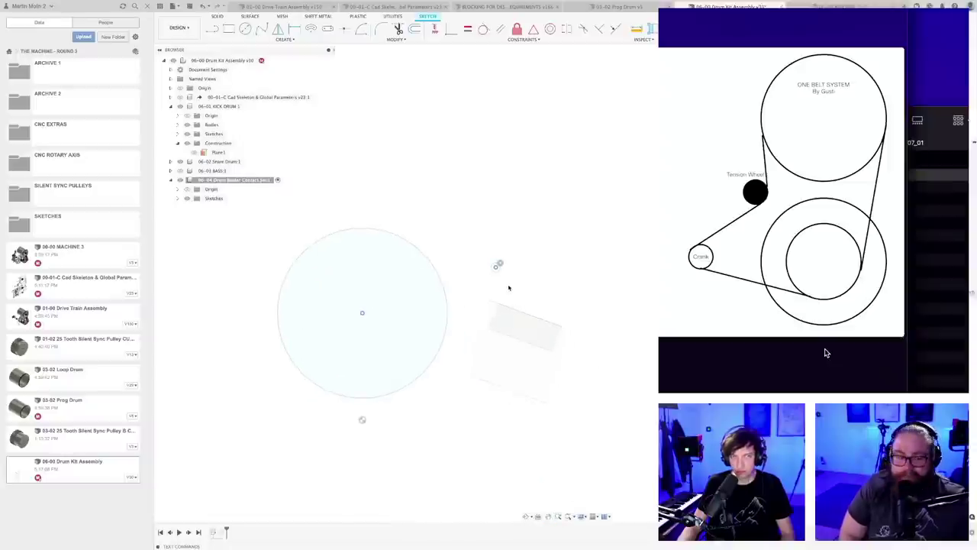
scroll(511, 290, down, 1)
mouse_move(511, 290)
middle_down()
mouse_move(492, 283)
mouse_move(479, 258)
middle_up()
scroll(480, 258, up, 5)
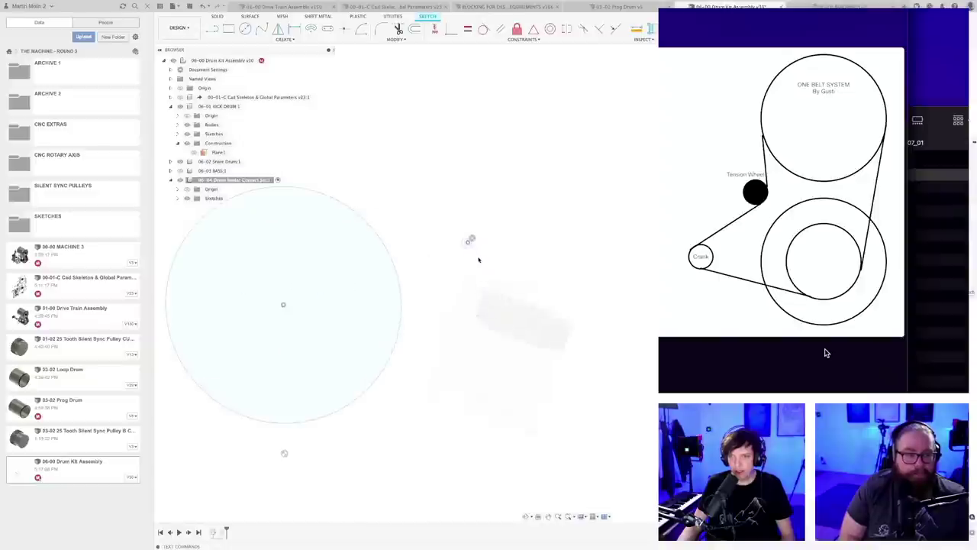
scroll(478, 262, down, 3)
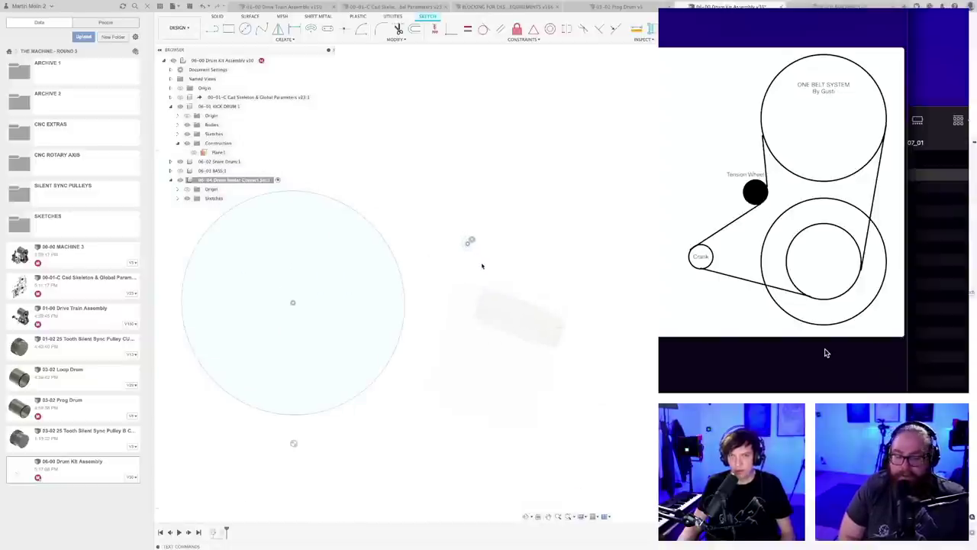
key(super+s)
click(496, 283)
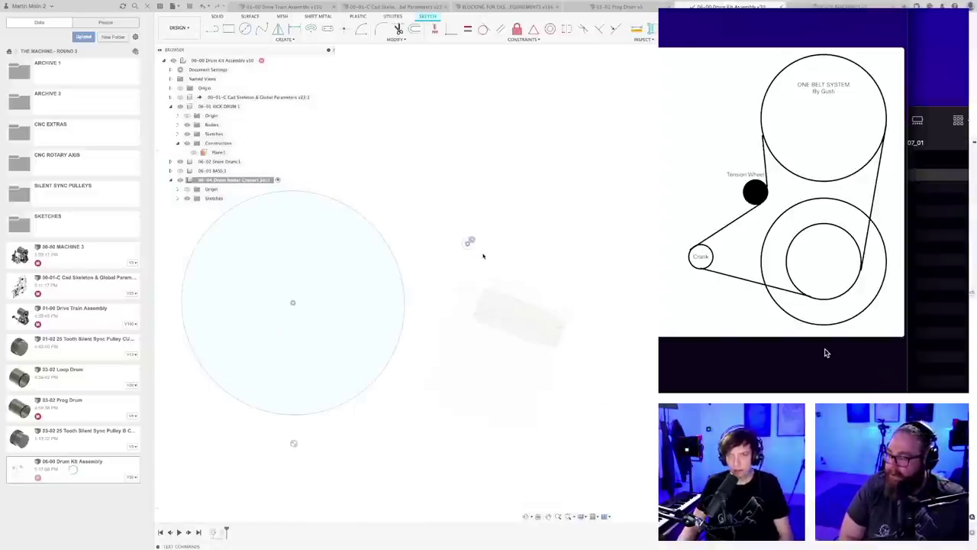
scroll(481, 255, up, 1)
scroll(478, 258, down, 1)
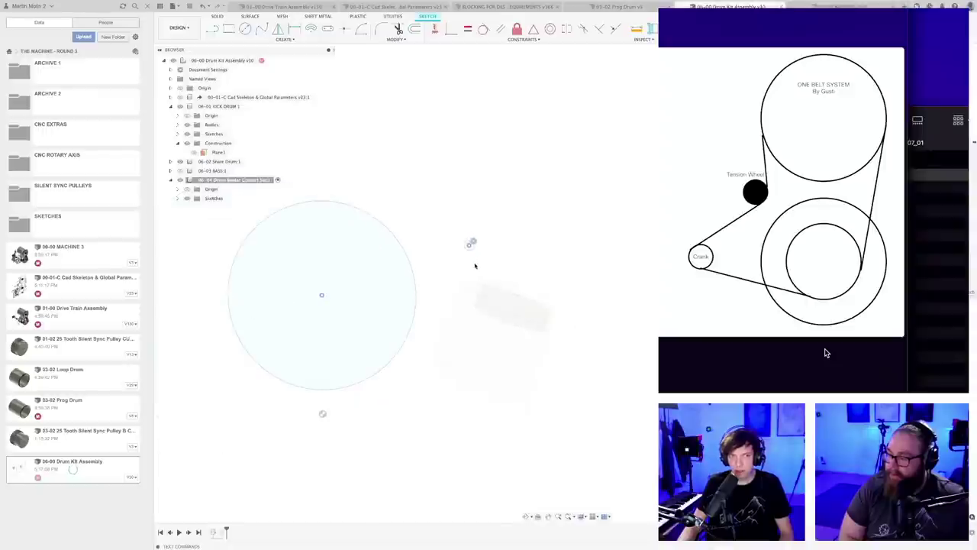
scroll(471, 263, up, 3)
scroll(466, 263, down, 4)
mouse_move(463, 266)
middle_down()
mouse_move(488, 253)
mouse_move(480, 257)
mouse_move(506, 257)
middle_up()
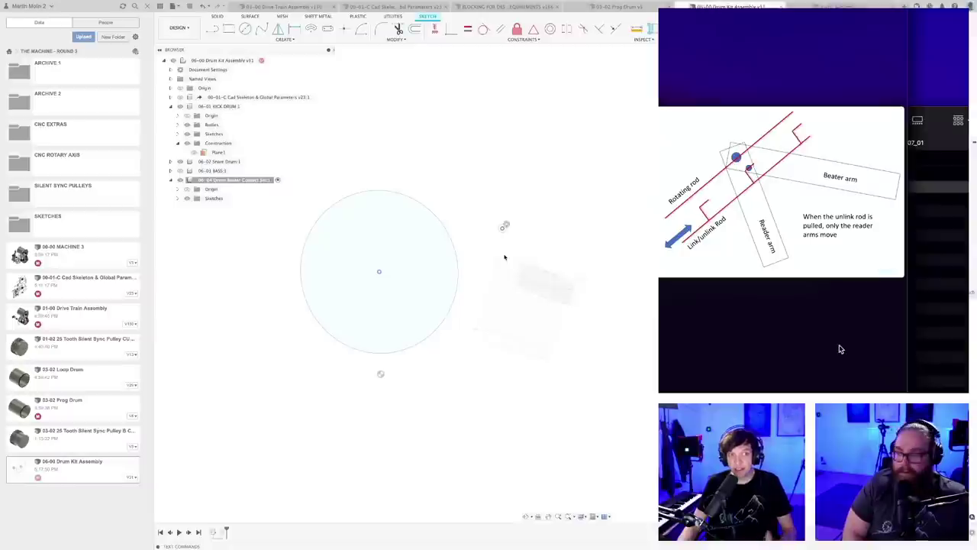
scroll(504, 257, up, 1)
scroll(504, 257, up, 1)
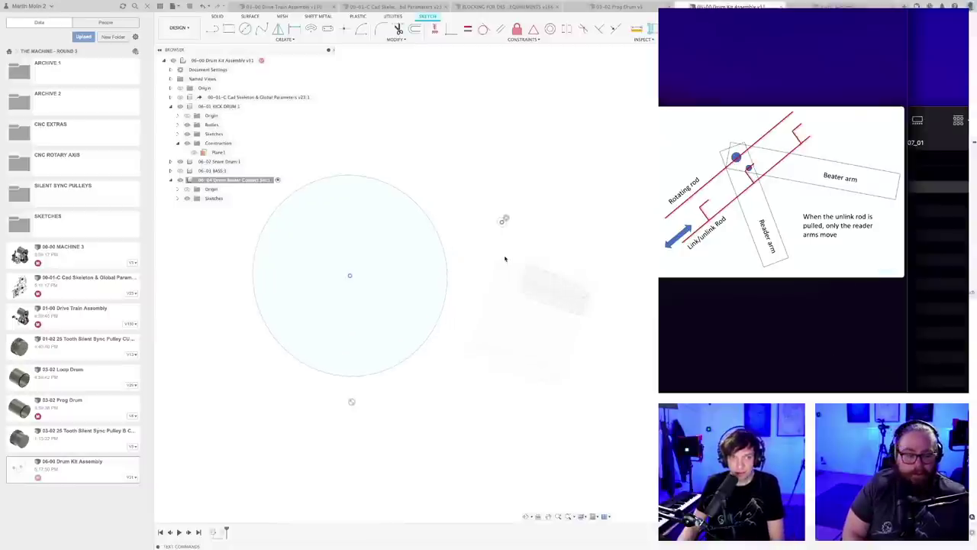
scroll(504, 258, up, 1)
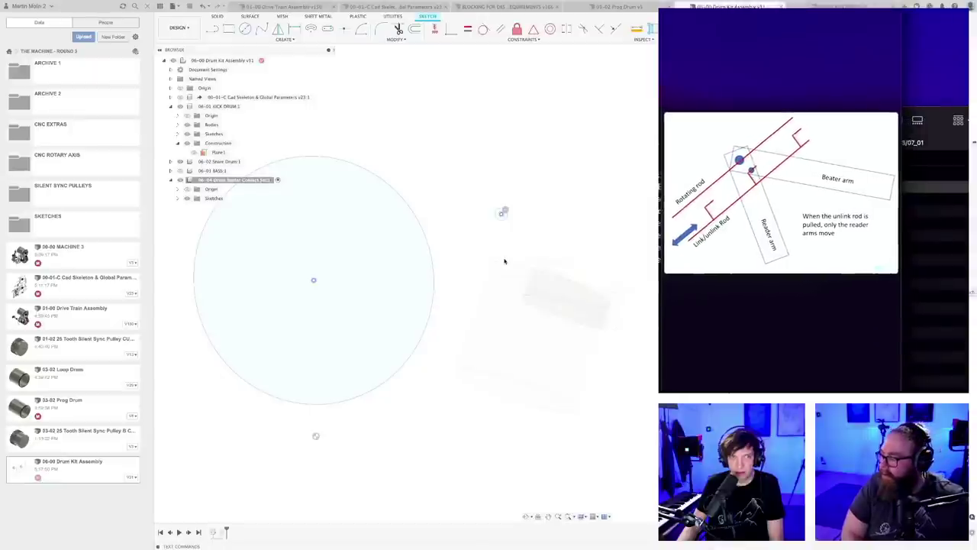
scroll(514, 245, up, 1)
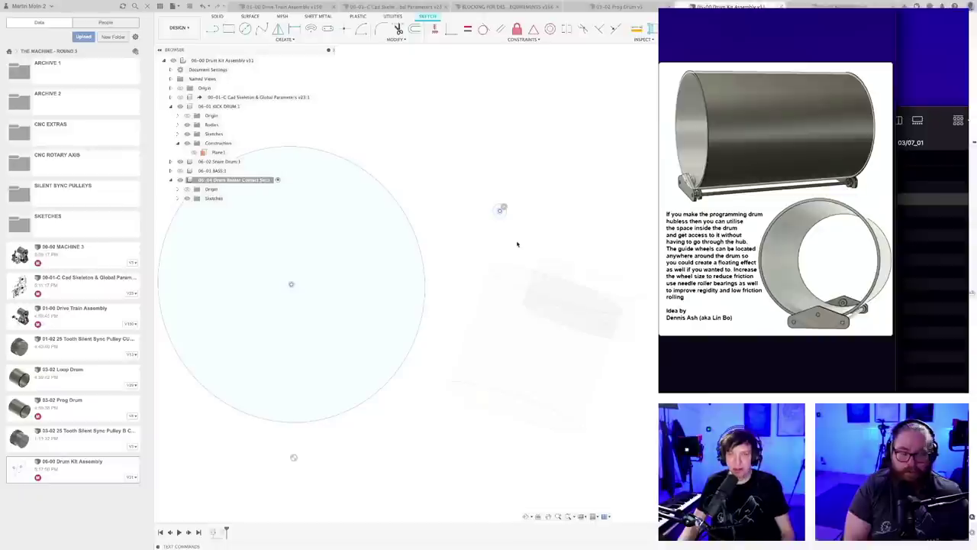
- In Chrome's DESIGN REQUIREMENTS sheet, enter 'Hubless drums possible' in cell B105
key(super+Tab)
key(super+Tab)
key(super+Tab)
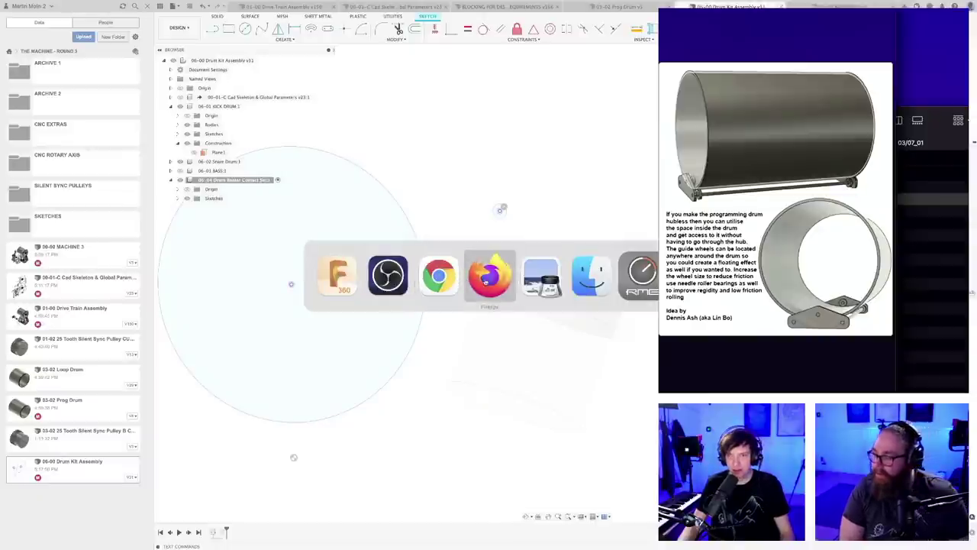
key(super+shift+Tab)
key(super+Tab)
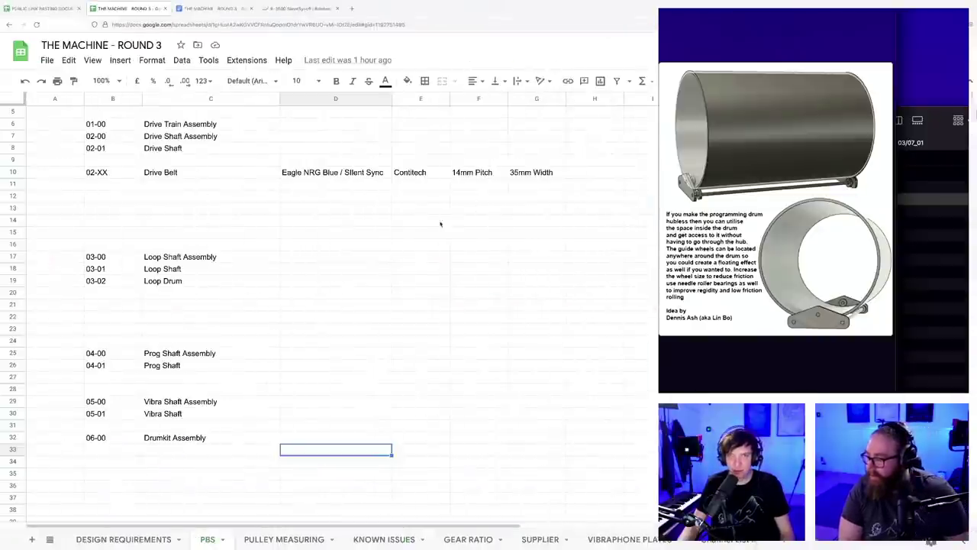
click(281, 542)
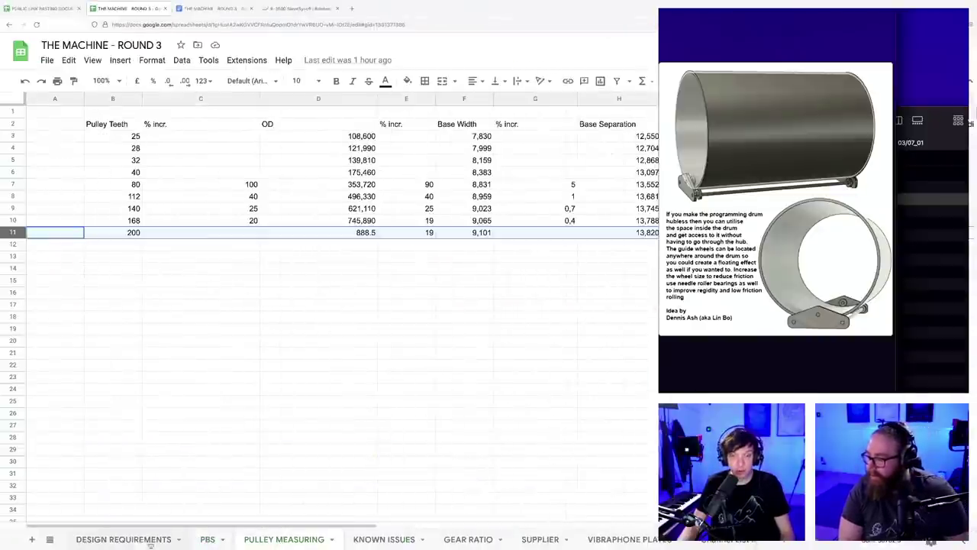
click(141, 543)
scroll(212, 439, down, 1)
click(115, 329)
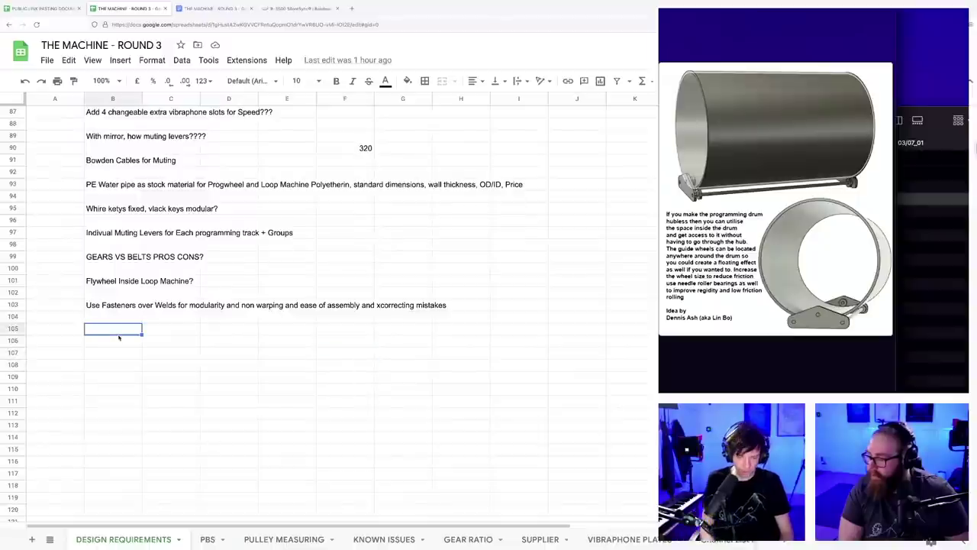
text(Hubless)
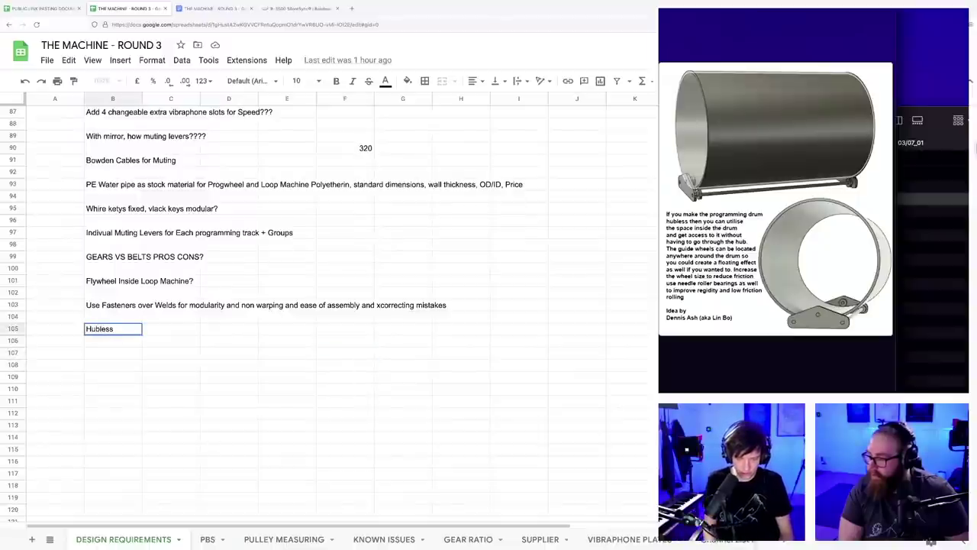
text( drums )
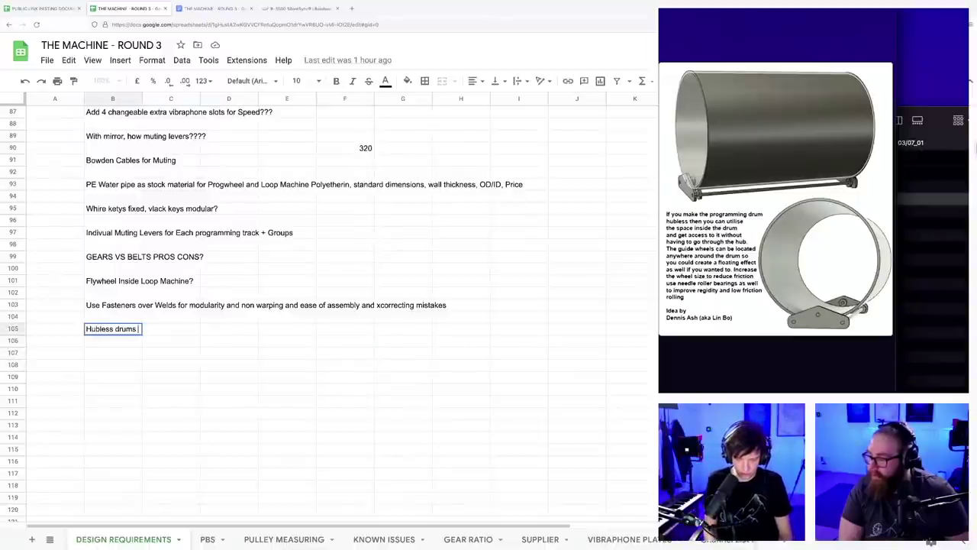
text(possible)
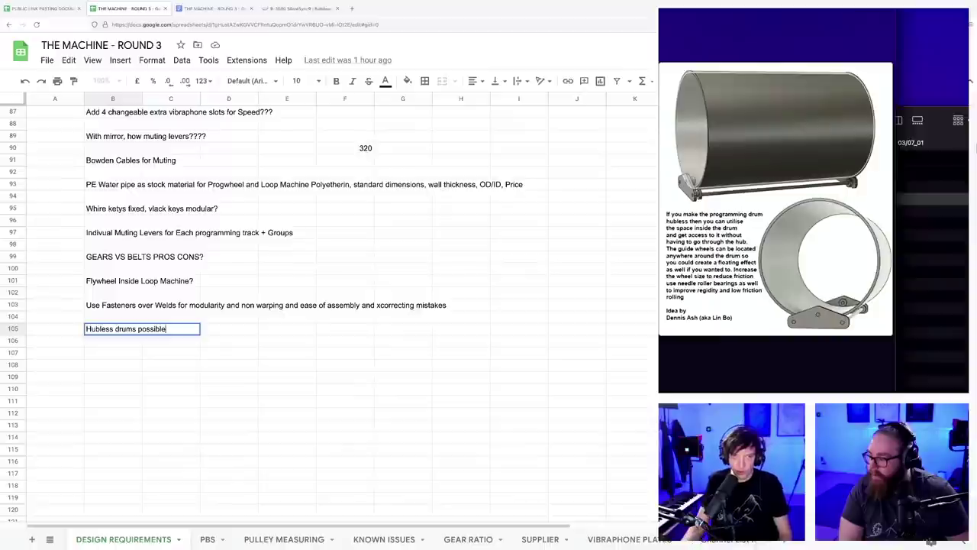
click(156, 360)
key(super+Tab)
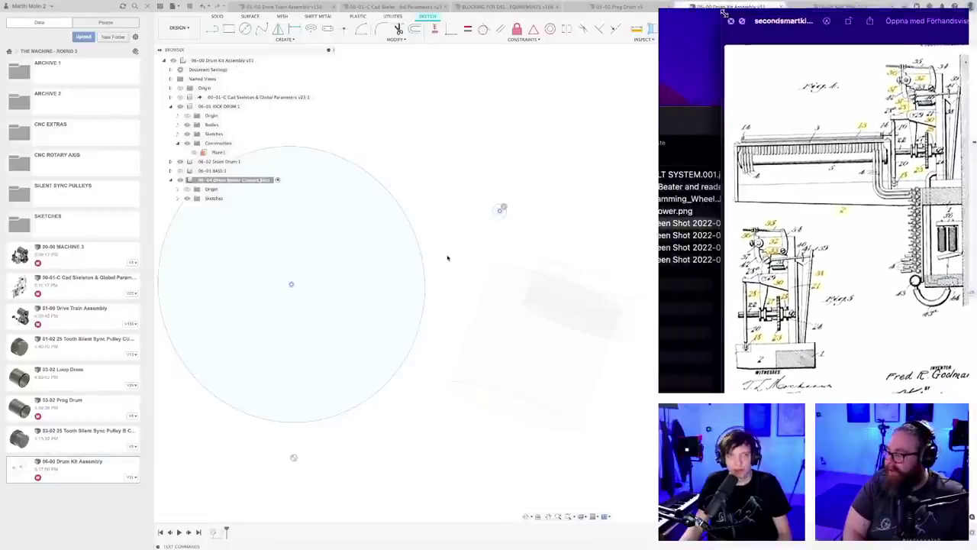
scroll(451, 265, down, 4)
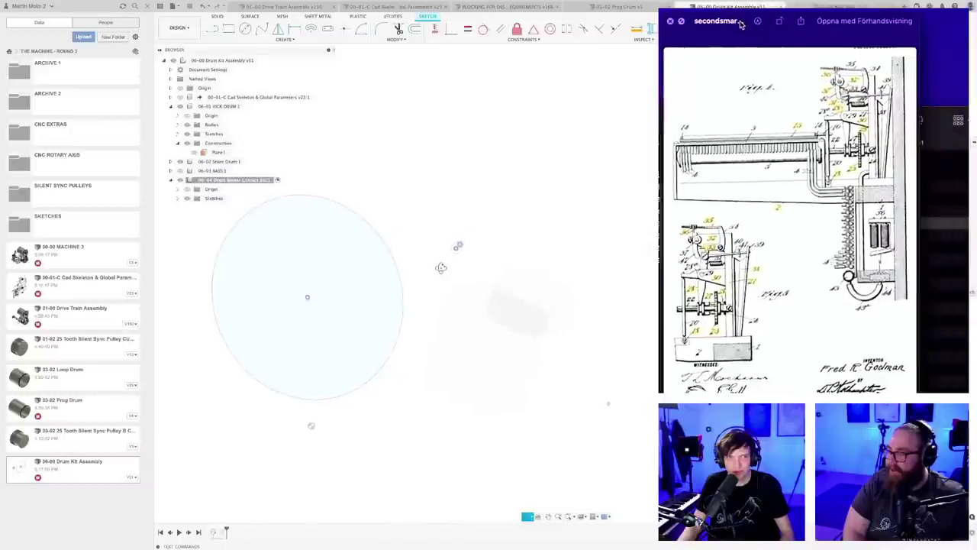
scroll(432, 271, down, 2)
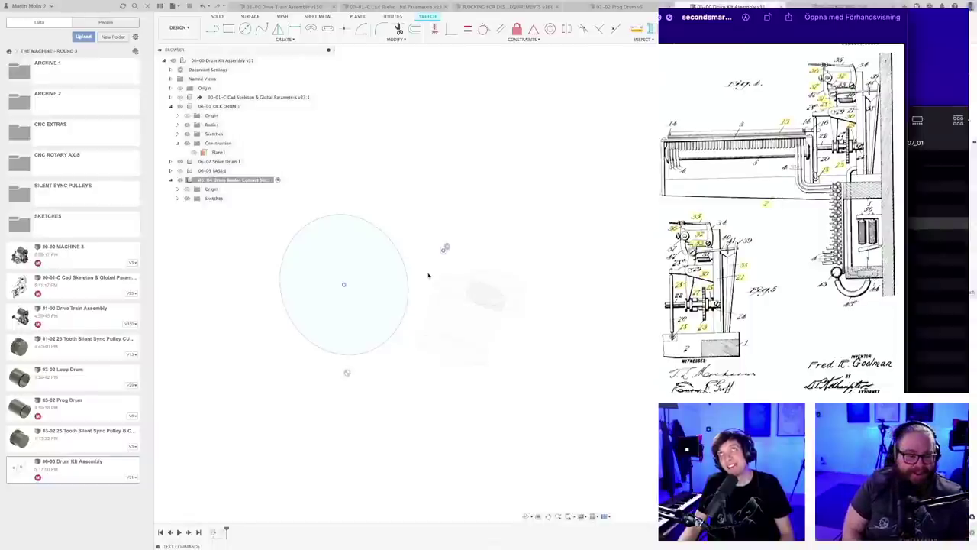
scroll(429, 276, up, 1)
scroll(427, 281, down, 3)
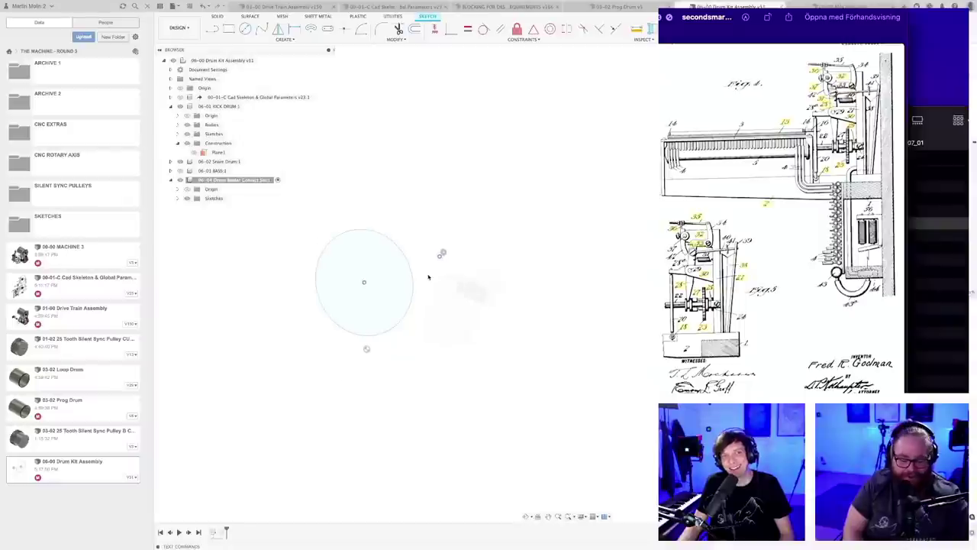
scroll(523, 347, up, 3)
scroll(497, 334, down, 2)
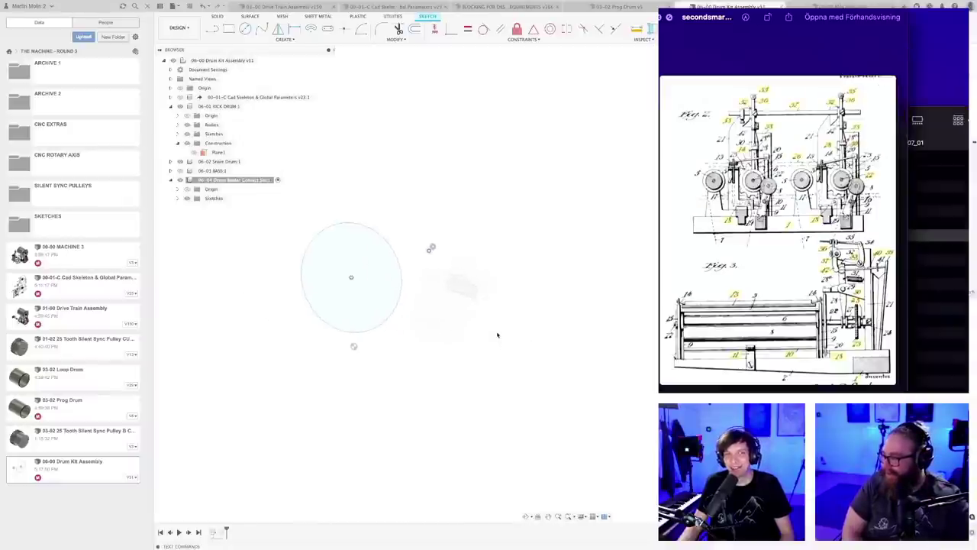
scroll(494, 335, up, 3)
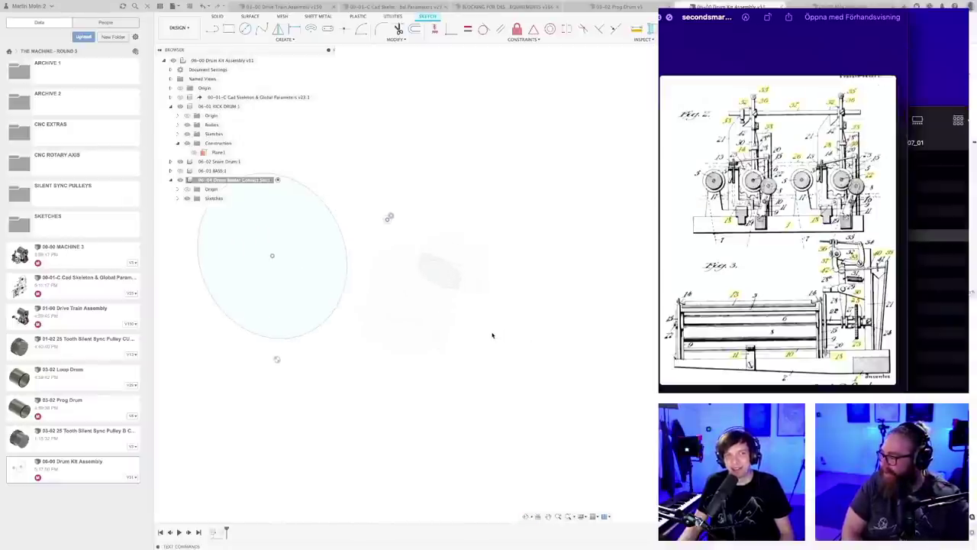
middle_drag(478, 330, 495, 342)
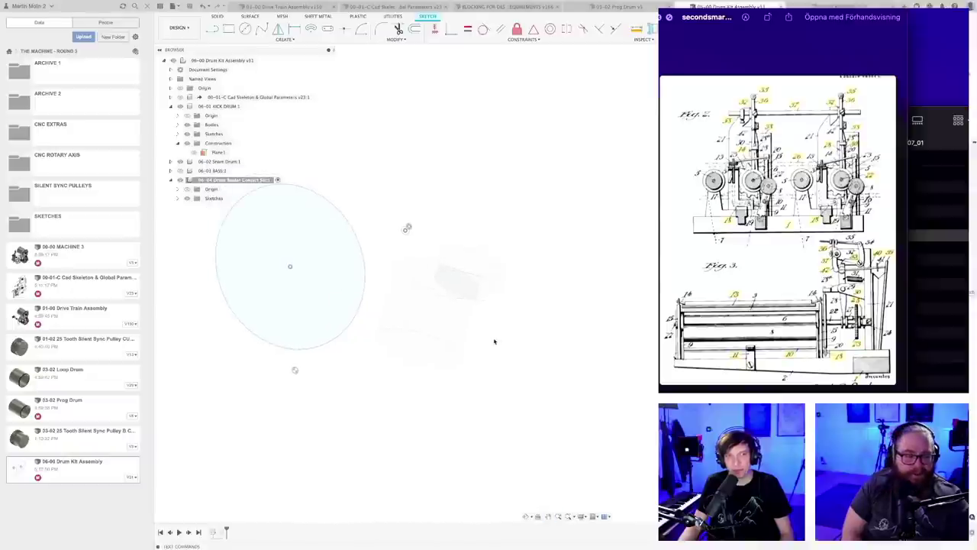
scroll(490, 336, up, 1)
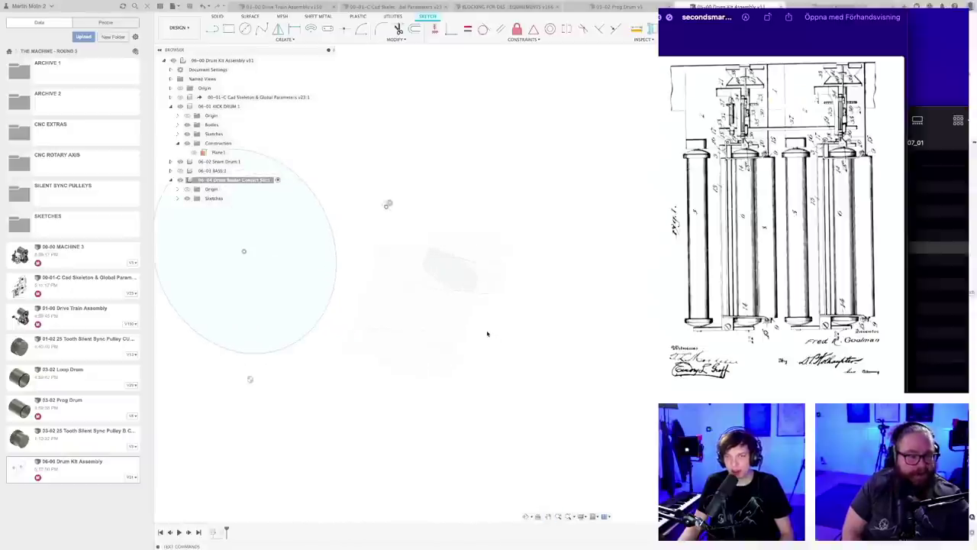
scroll(506, 354, down, 2)
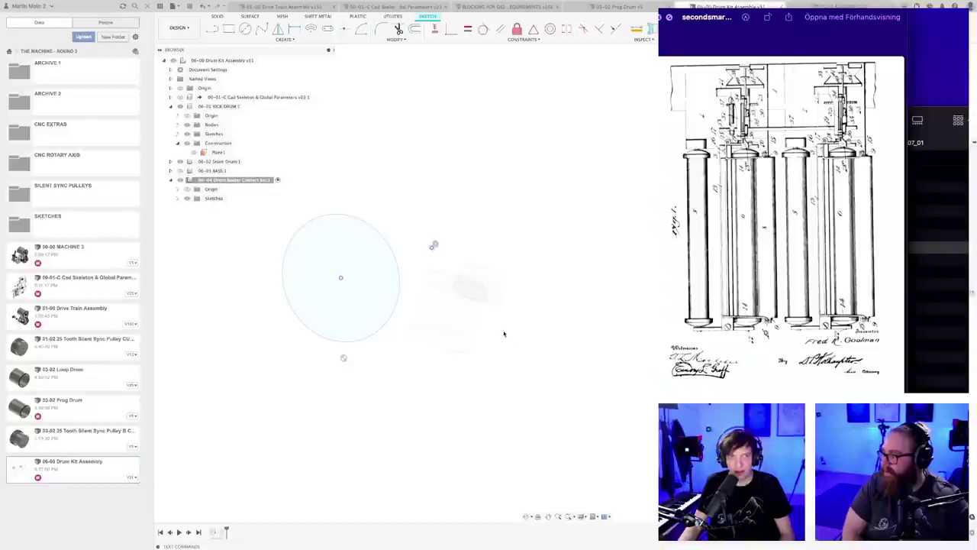
scroll(501, 334, down, 1)
middle_drag(502, 334, 524, 343)
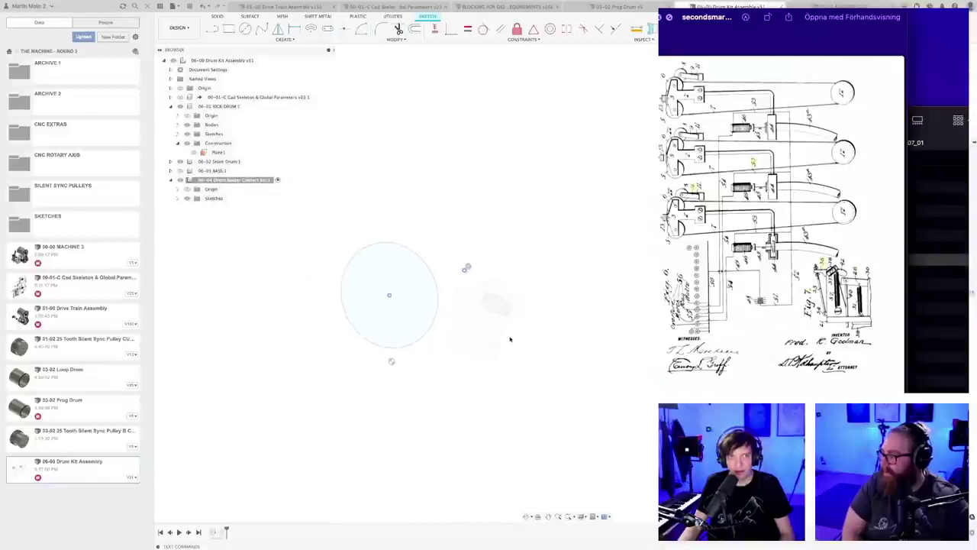
scroll(509, 339, up, 1)
mouse_move(509, 339)
shift+middle_down()
mouse_move(512, 329)
mouse_move(550, 336)
shift+middle_up()
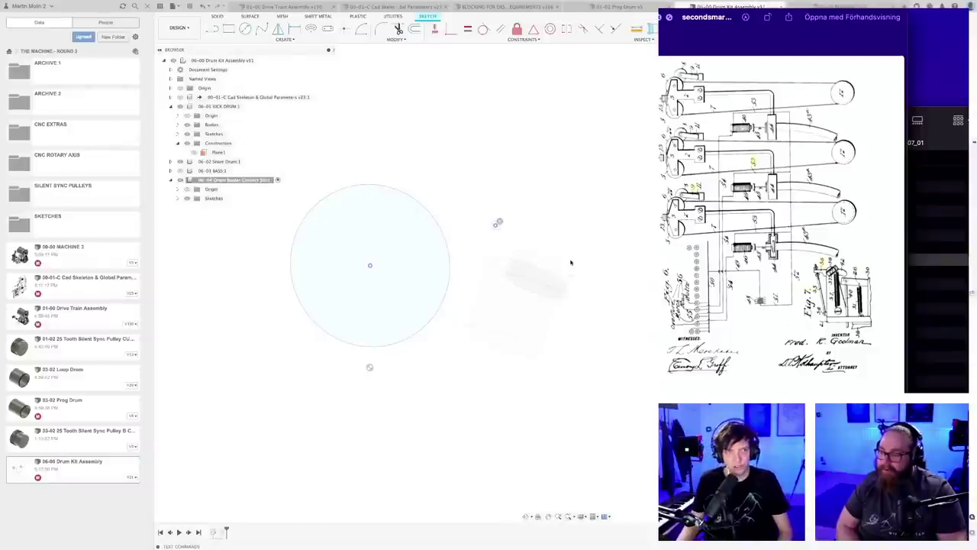
scroll(576, 296, up, 2)
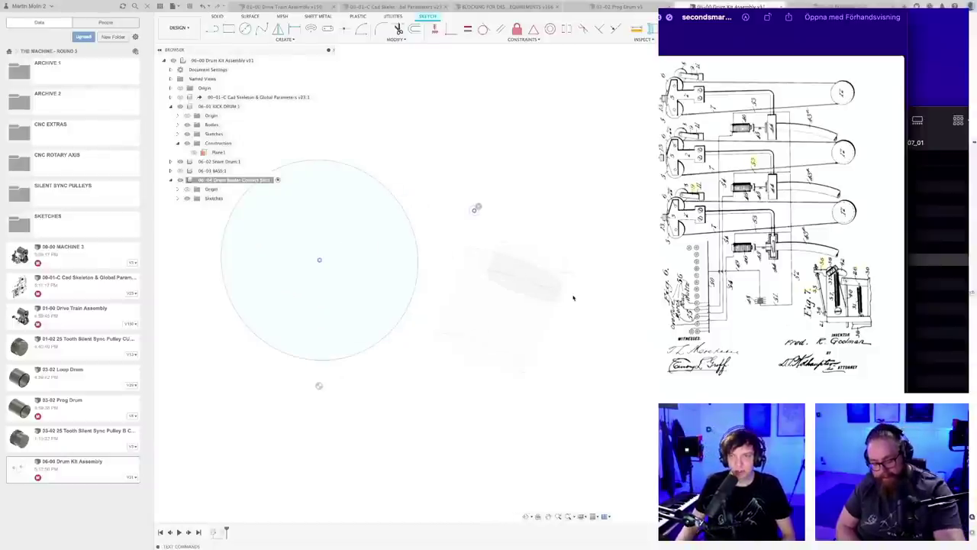
scroll(574, 297, down, 4)
- Draw a small circle beside the large projected kick drum circle
shift+middle_drag(558, 254, 565, 259)
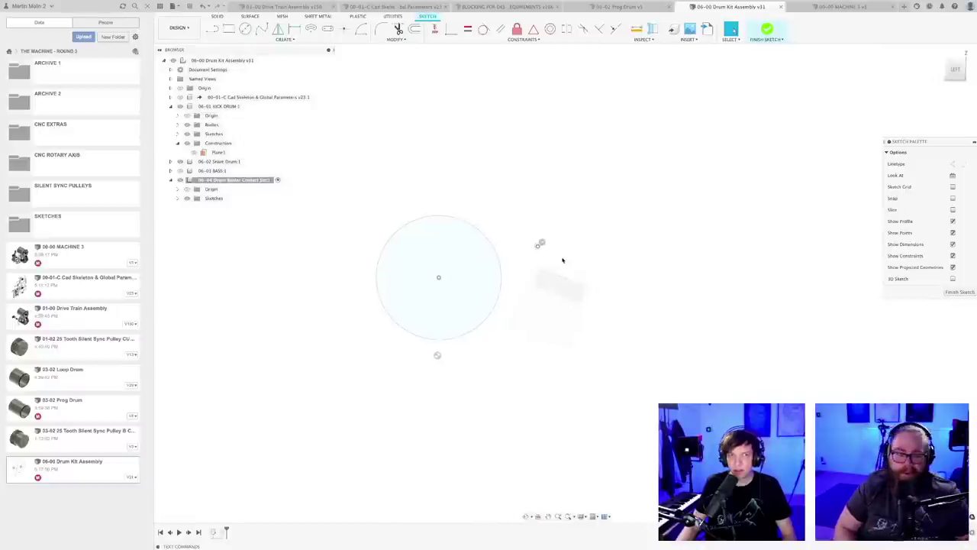
scroll(562, 260, up, 6)
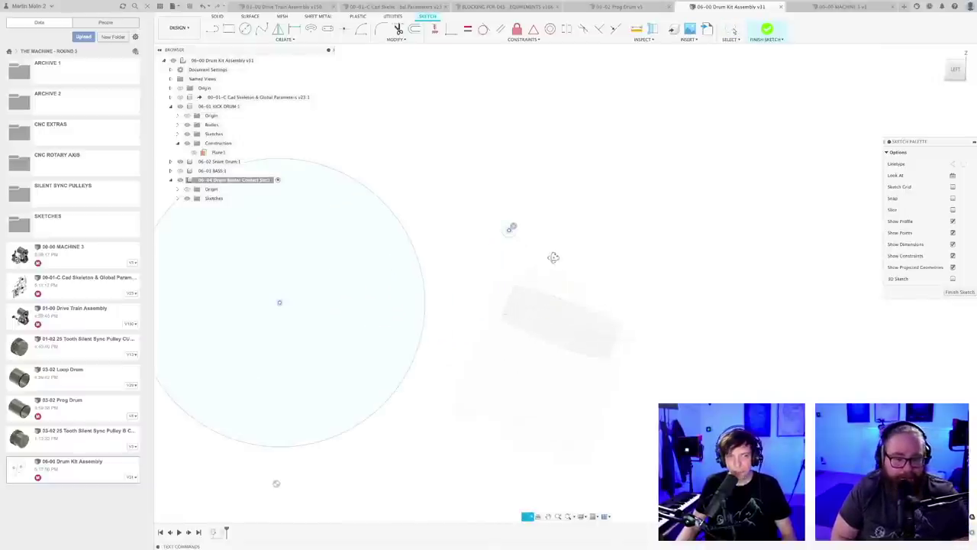
scroll(553, 258, down, 4)
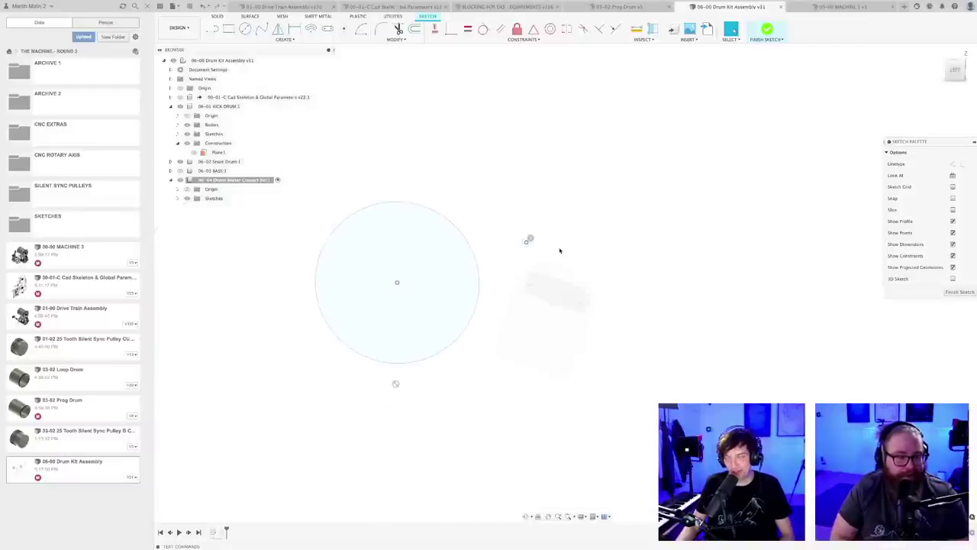
scroll(548, 252, up, 1)
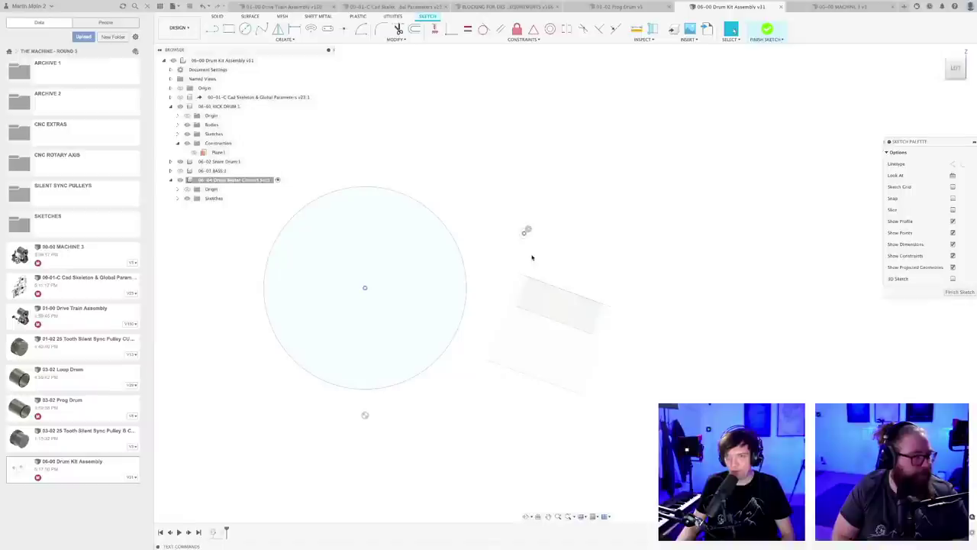
scroll(531, 255, up, 4)
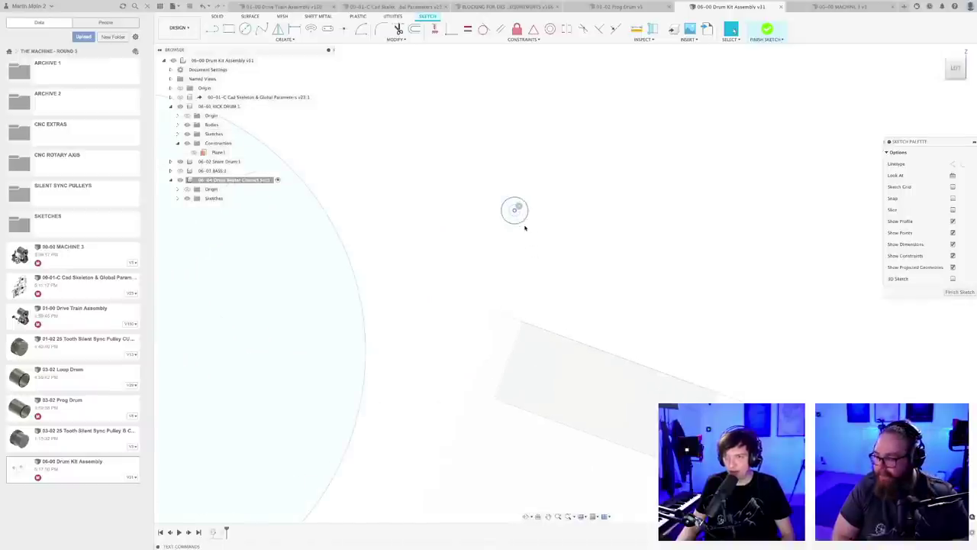
scroll(569, 249, down, 3)
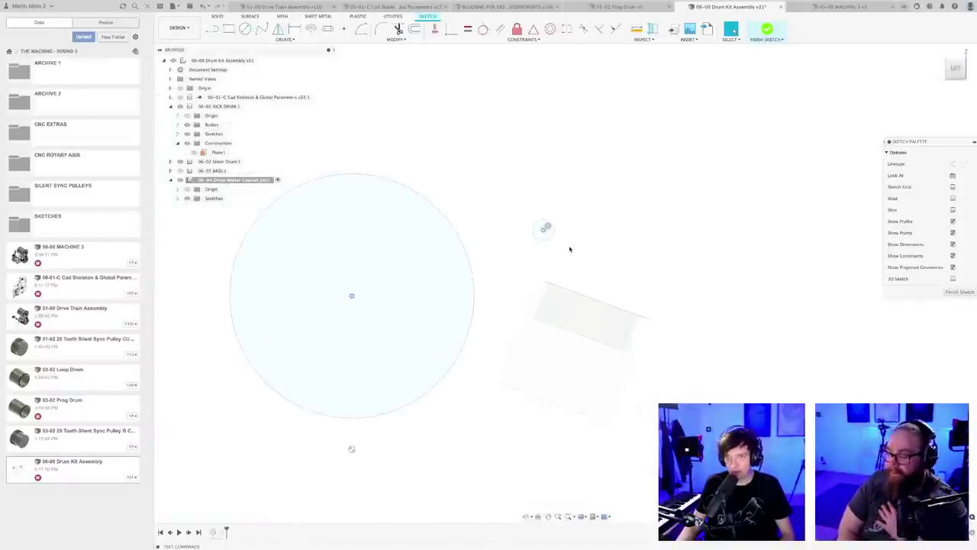
scroll(564, 249, up, 1)
scroll(551, 253, up, 3)
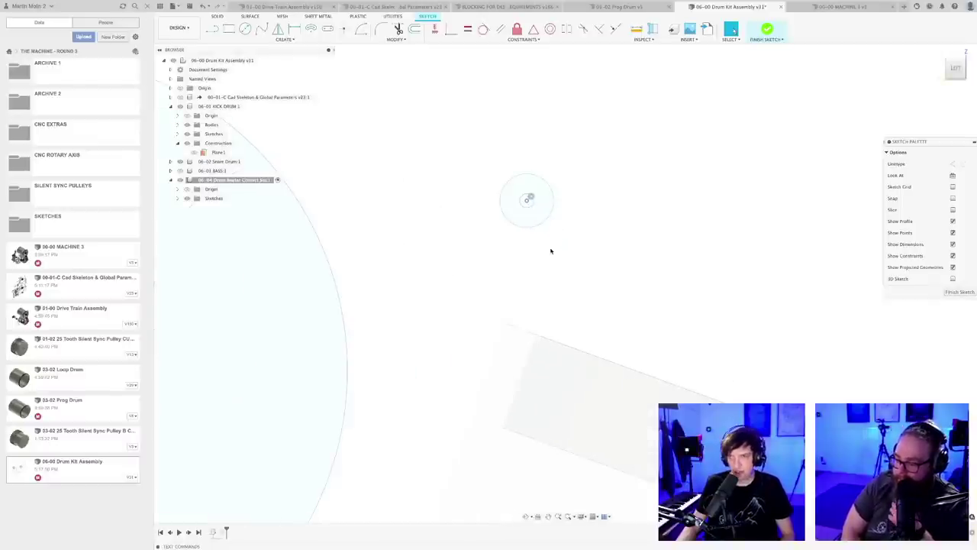
key(c)
click(527, 200)
key(Return)
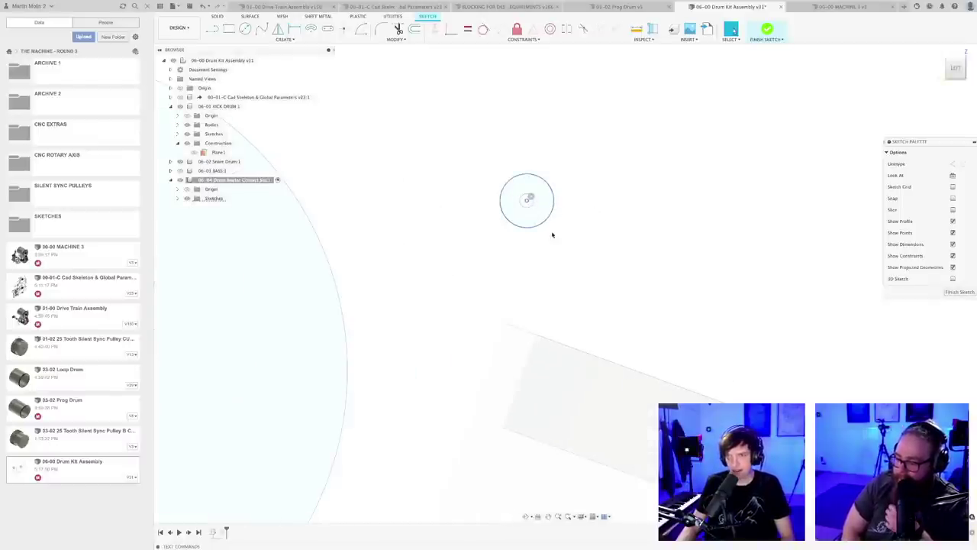
key(Escape)
scroll(544, 223, down, 3)
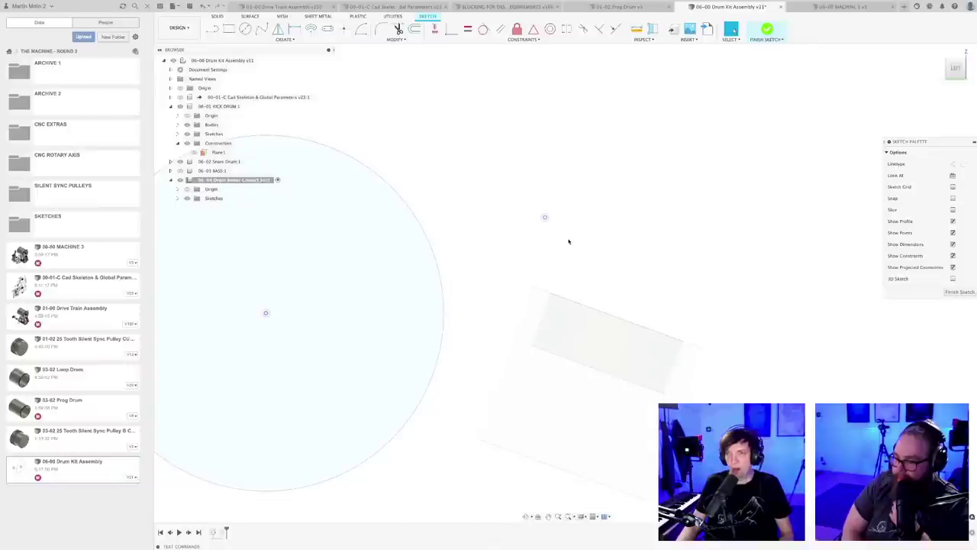
- Cancel the save dialog twice, leaving the design unsaved, and recentre the large circle
key(super+s)
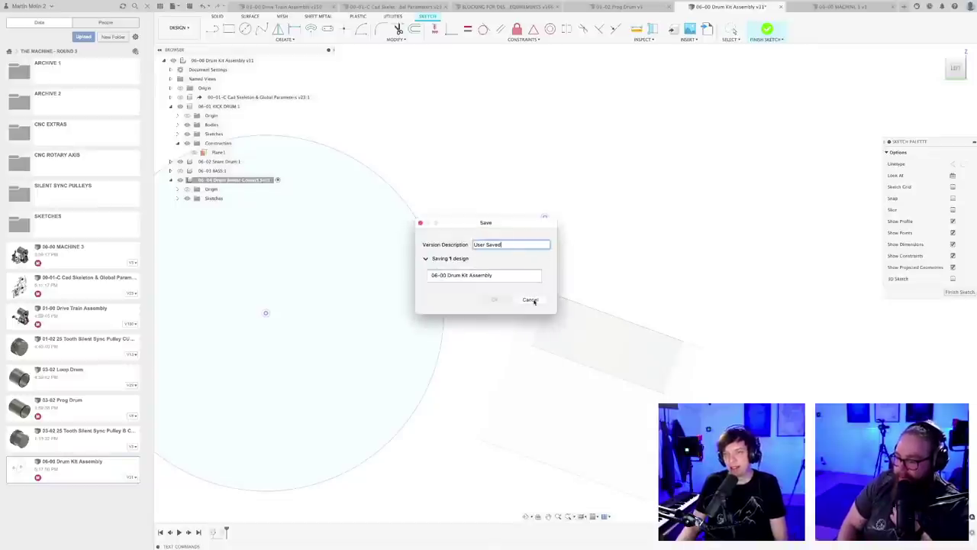
click(536, 300)
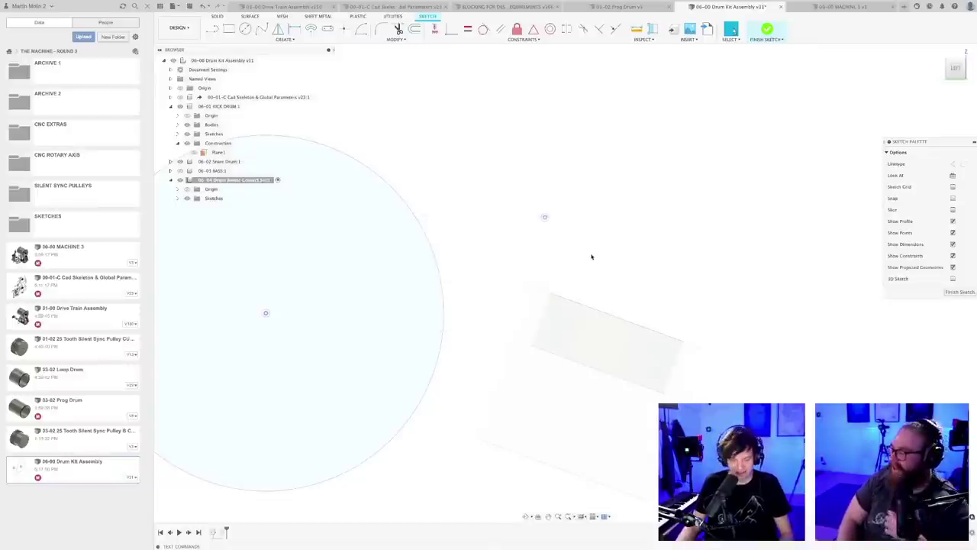
key(super+s)
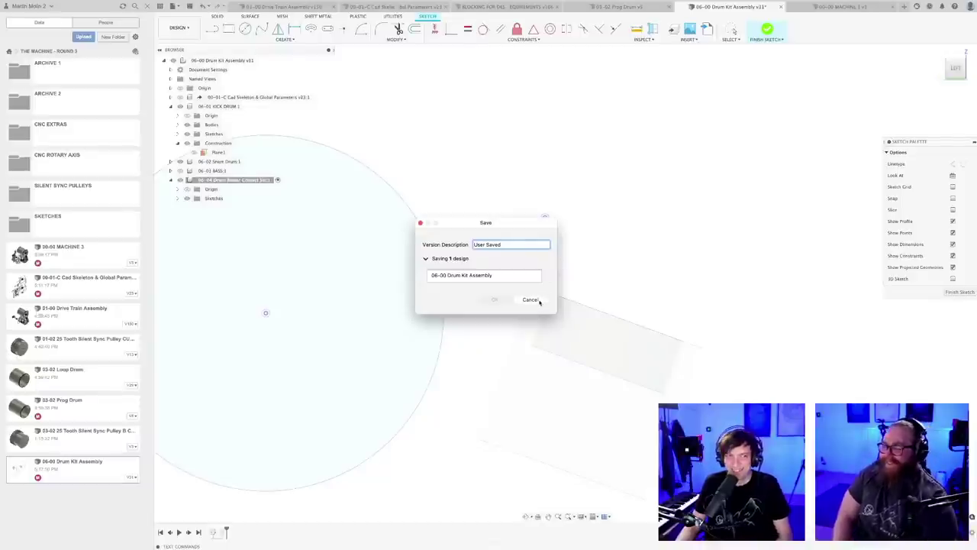
click(538, 300)
scroll(574, 252, down, 2)
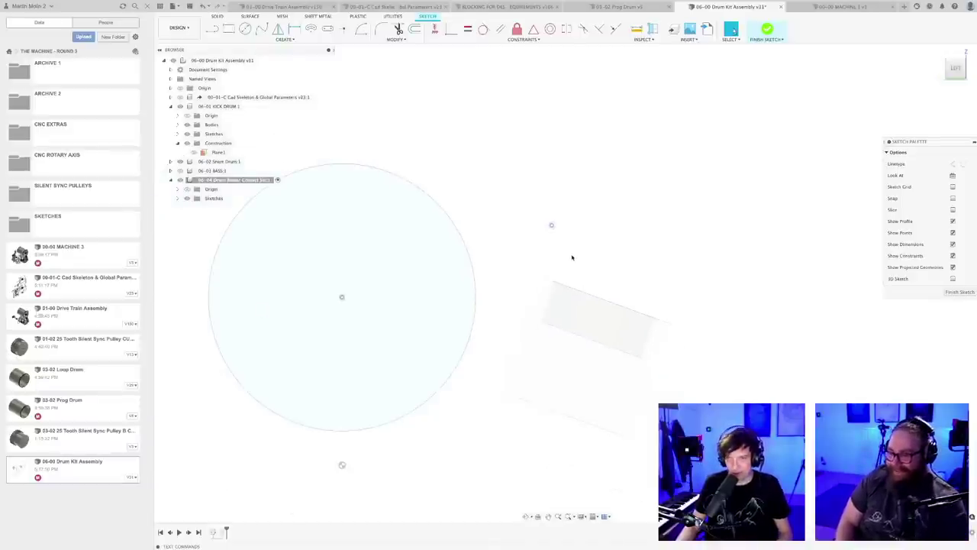
middle_drag(572, 257, 554, 239)
scroll(487, 254, up, 1)
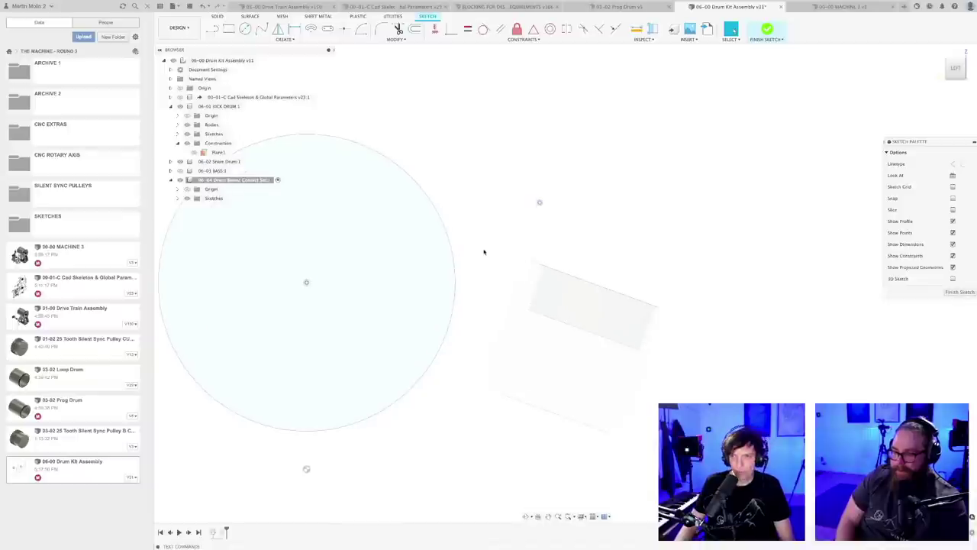
key(l)
scroll(463, 251, up, 1)
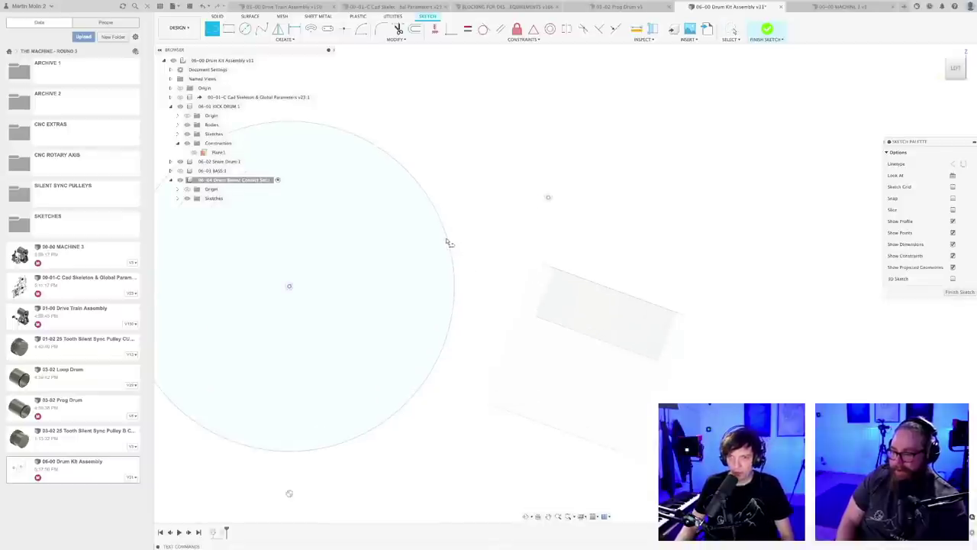
- Draw a long line from the circle's centre out to an edge point
click(449, 241)
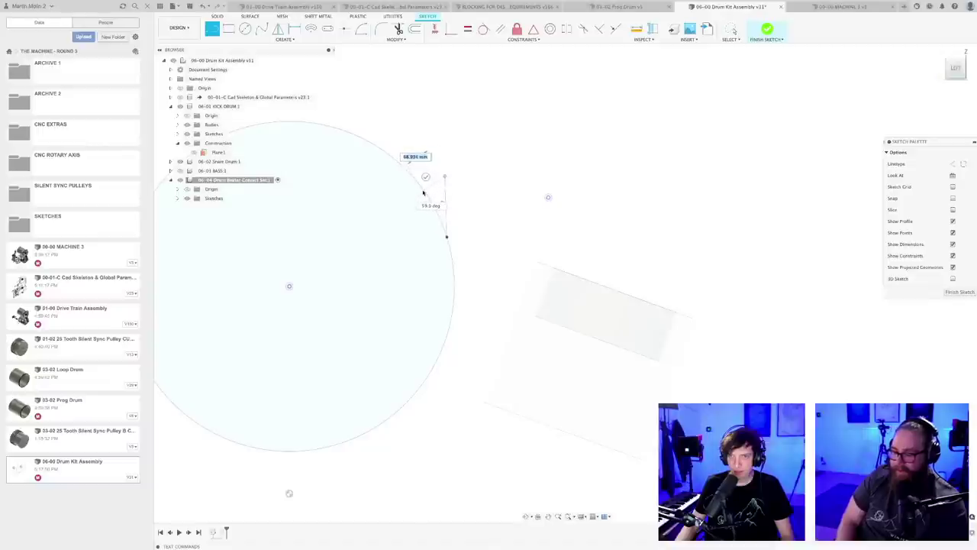
click(424, 192)
key(Escape)
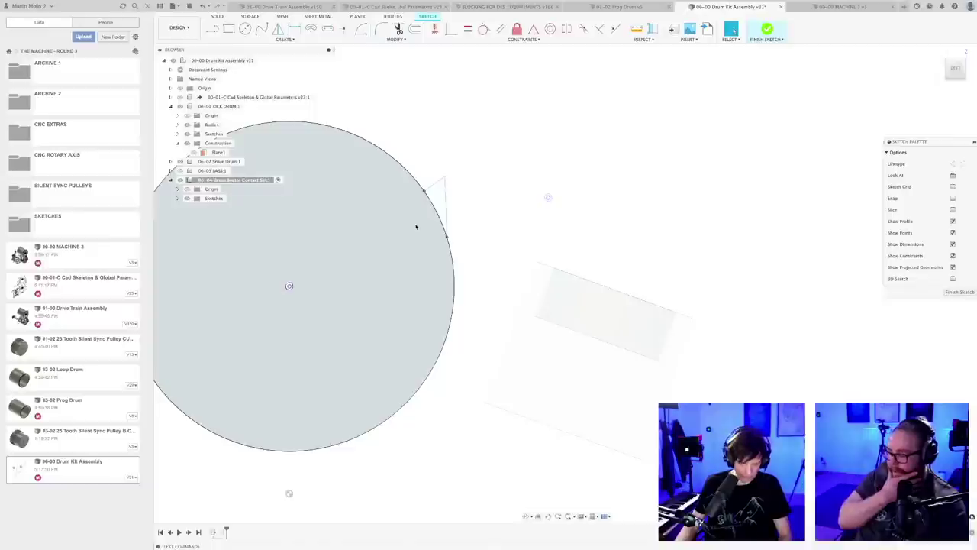
scroll(406, 258, down, 3)
key(l)
scroll(359, 278, up, 2)
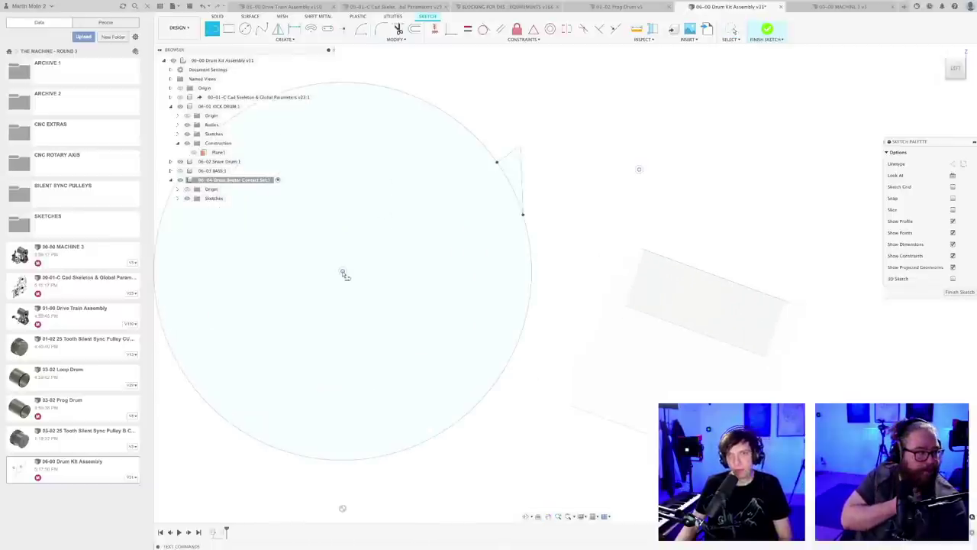
click(343, 270)
click(497, 162)
key(Escape)
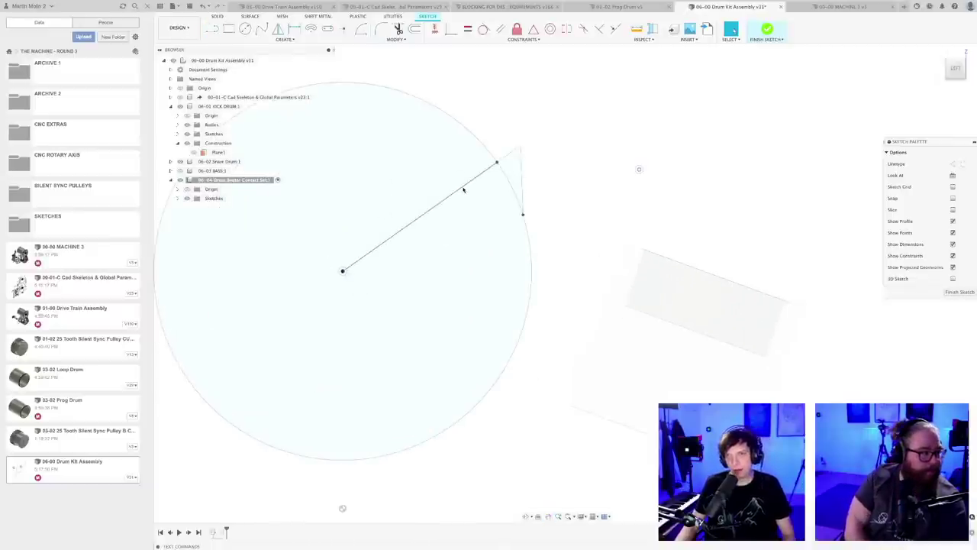
- Constrain the short line perpendicular to the long line
click(616, 29)
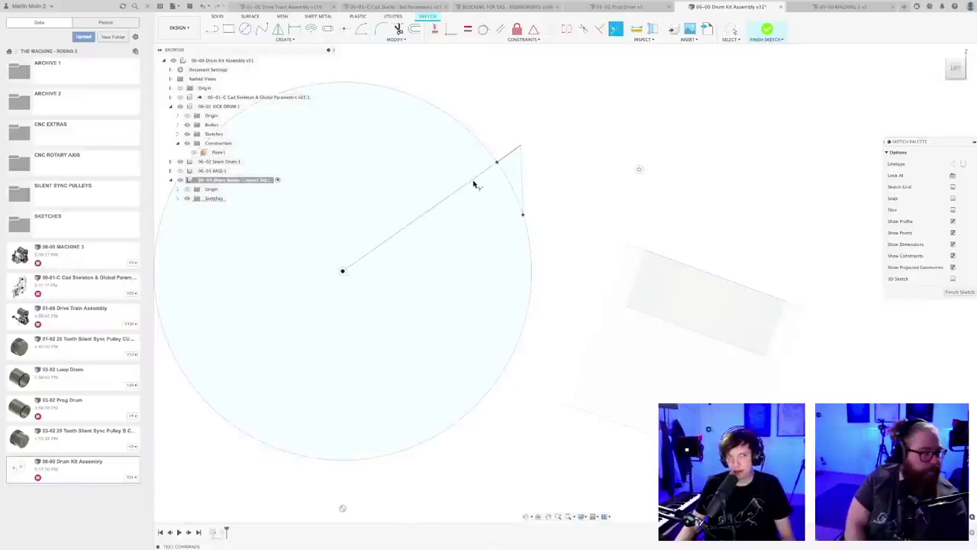
click(479, 177)
scroll(538, 186, up, 3)
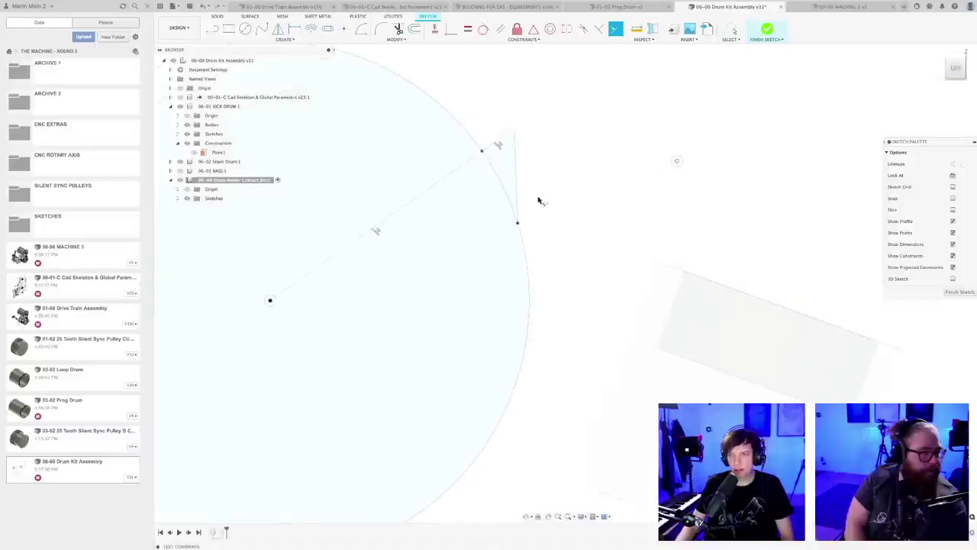
key(Escape)
middle_drag(540, 201, 539, 270)
scroll(537, 268, up, 3)
- Dimension the long line at 140 mm and the short line at 70 mm
key(d)
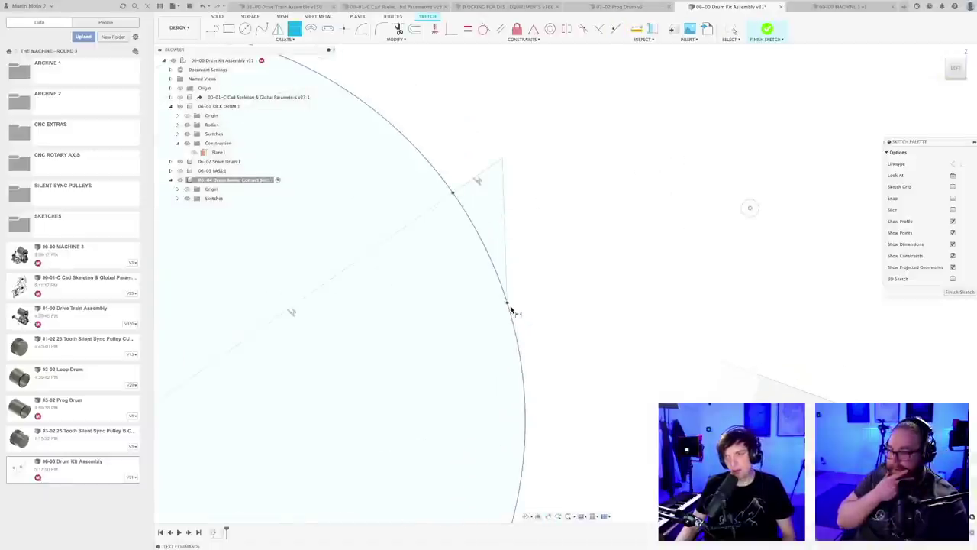
click(508, 303)
click(463, 212)
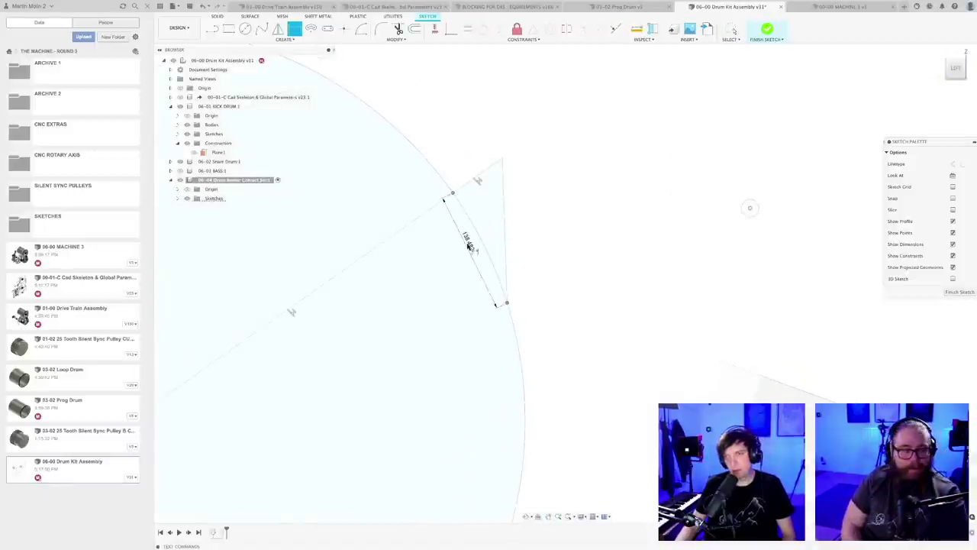
click(469, 242)
text(14)
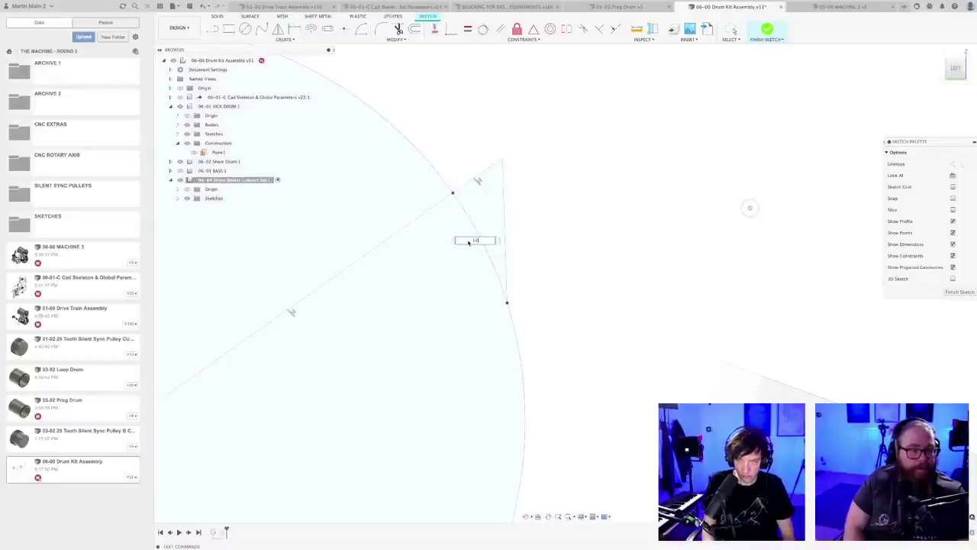
text(0)
key(Return)
scroll(571, 270, down, 5)
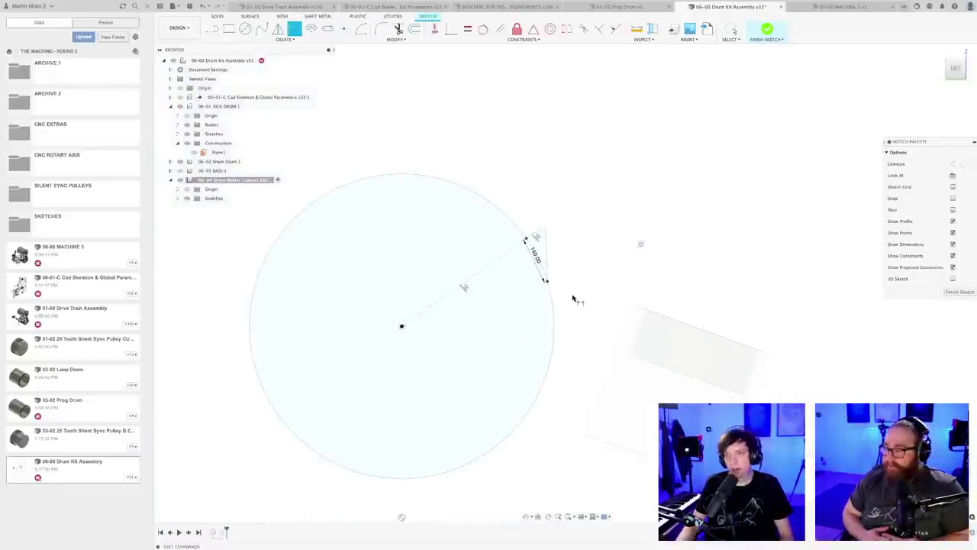
scroll(546, 259, up, 2)
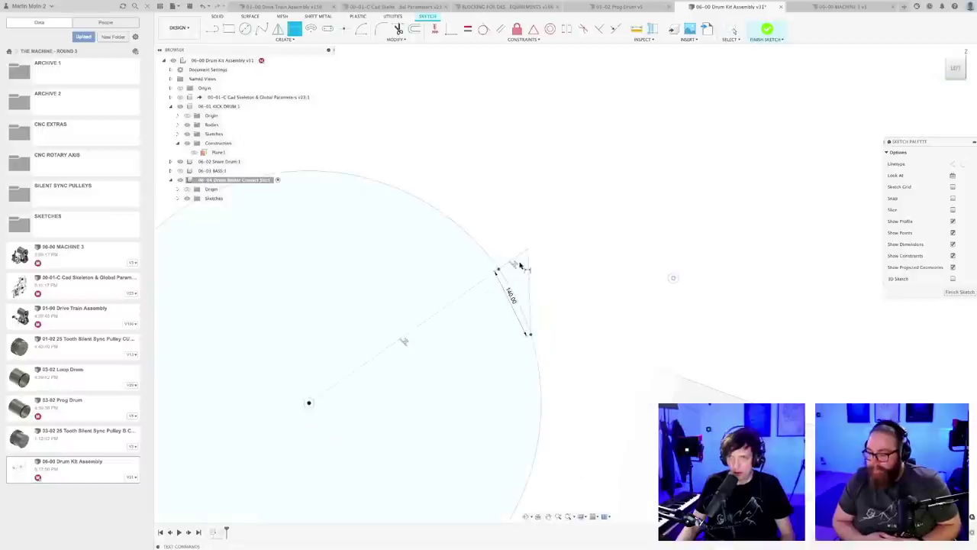
click(514, 261)
click(510, 252)
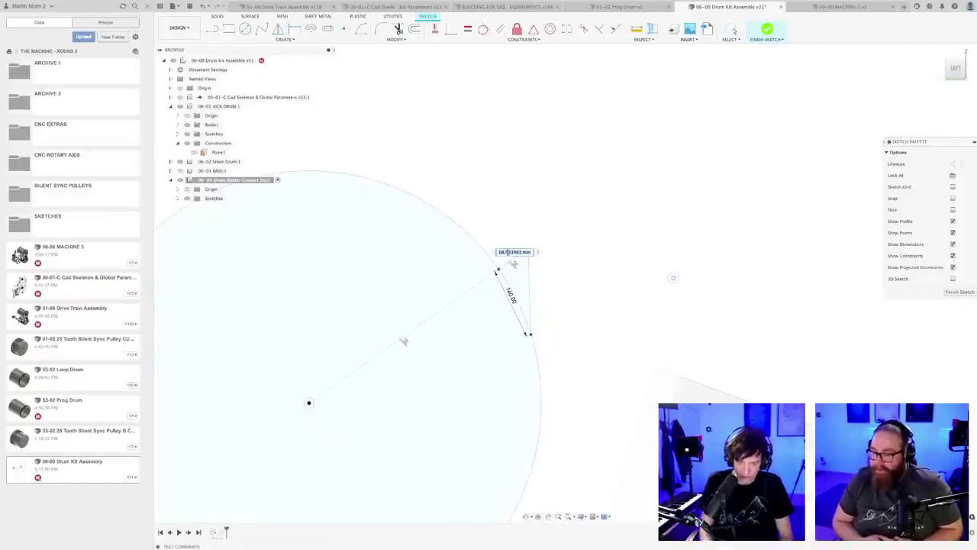
text(70)
key(Return)
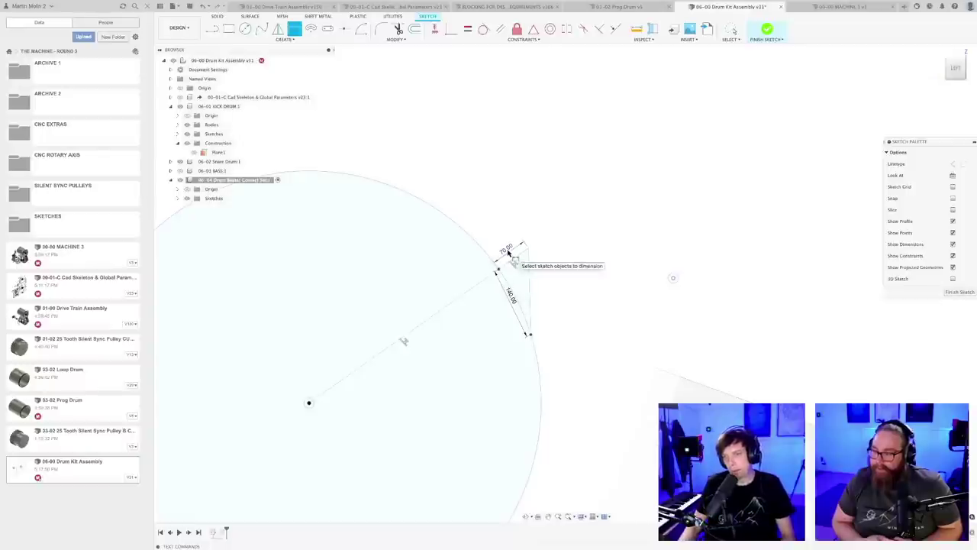
- Change the short line's 70 mm dimension to 80 mm
double_click(505, 249)
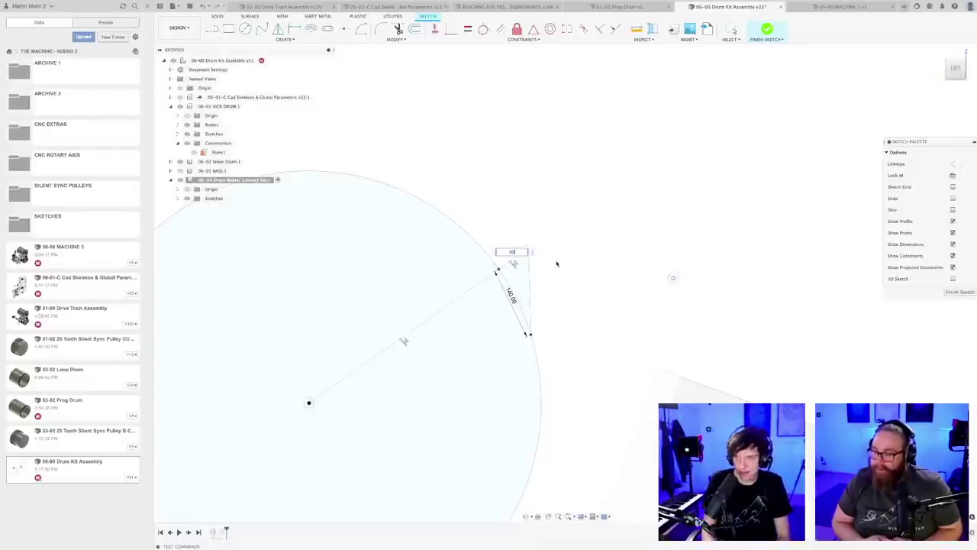
text(80)
key(Return)
scroll(564, 305, down, 3)
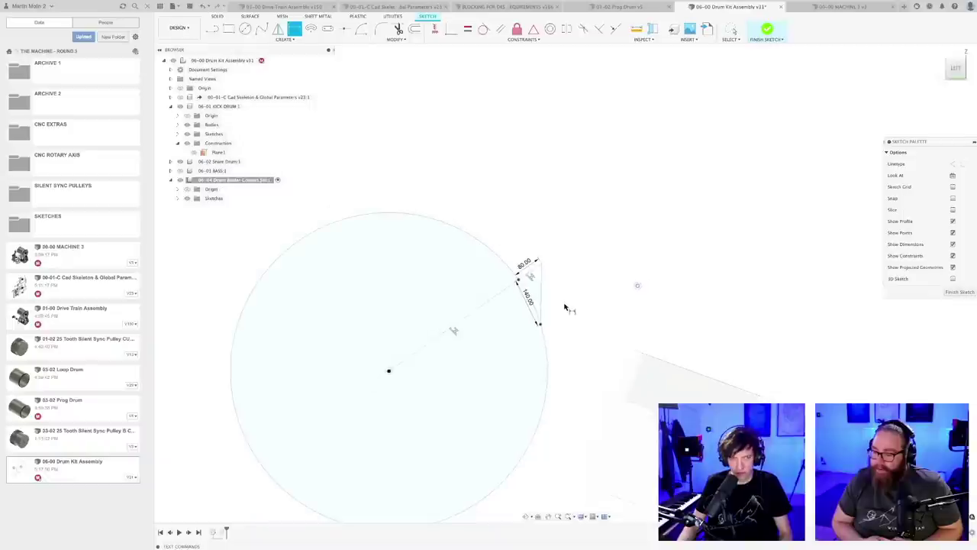
- Save the design as a new version
key(ctrl+s)
key(Return)
scroll(566, 304, down, 3)
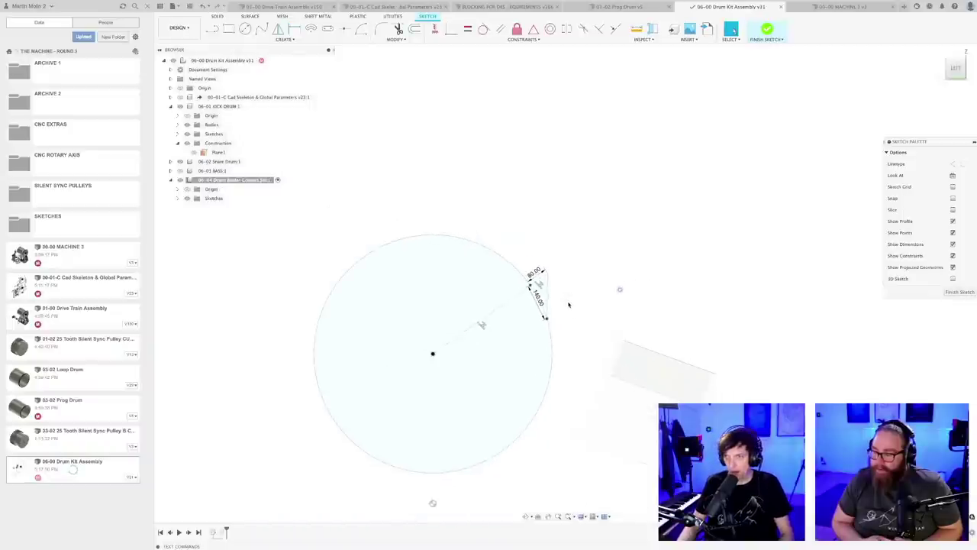
middle_drag(566, 304, 534, 265)
scroll(533, 263, up, 2)
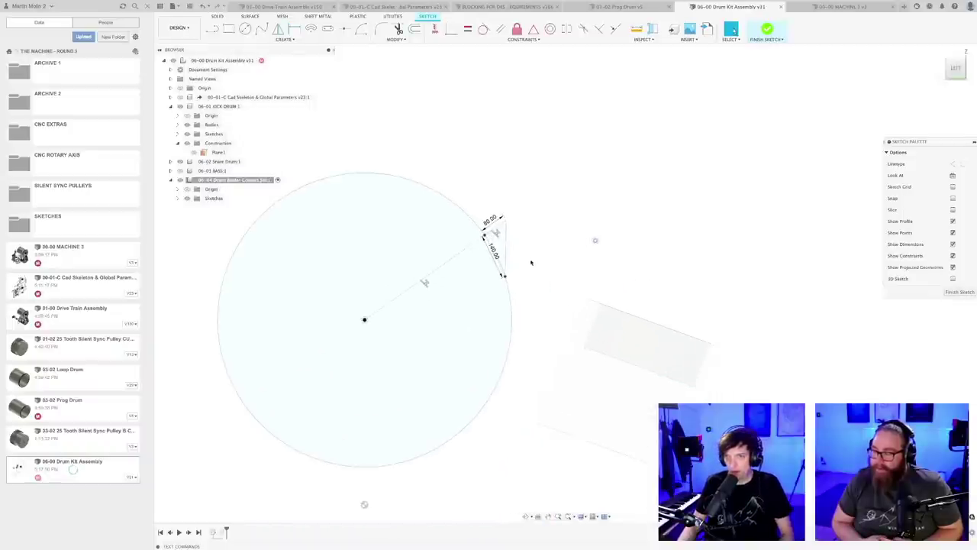
scroll(531, 263, down, 2)
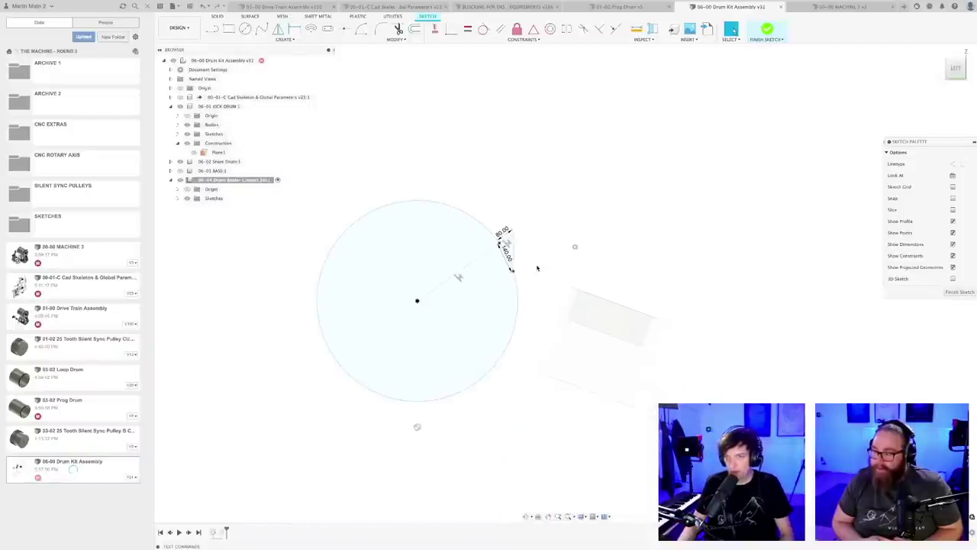
scroll(537, 268, down, 2)
- Finish the sketch, show Sketch1, and extrude the circle profile symmetrically as a new body
click(961, 292)
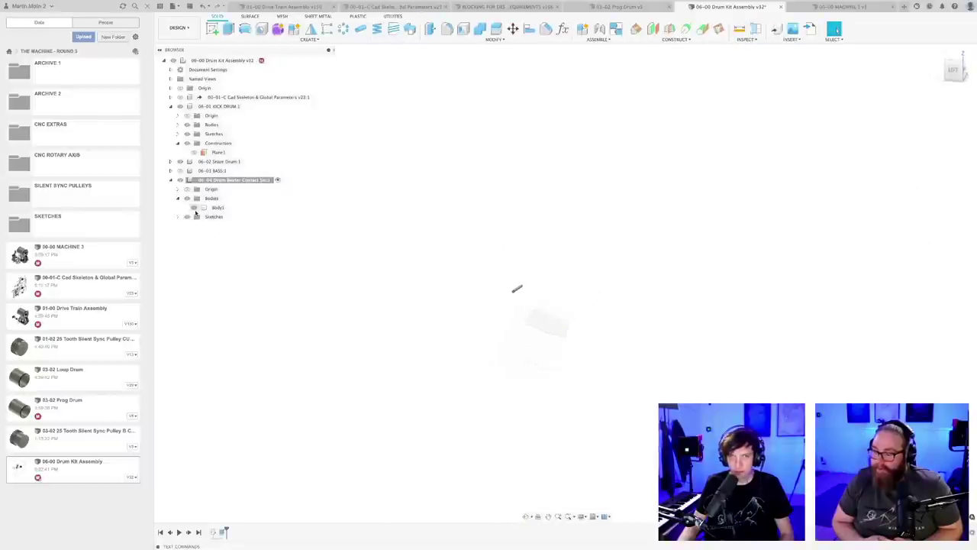
click(192, 226)
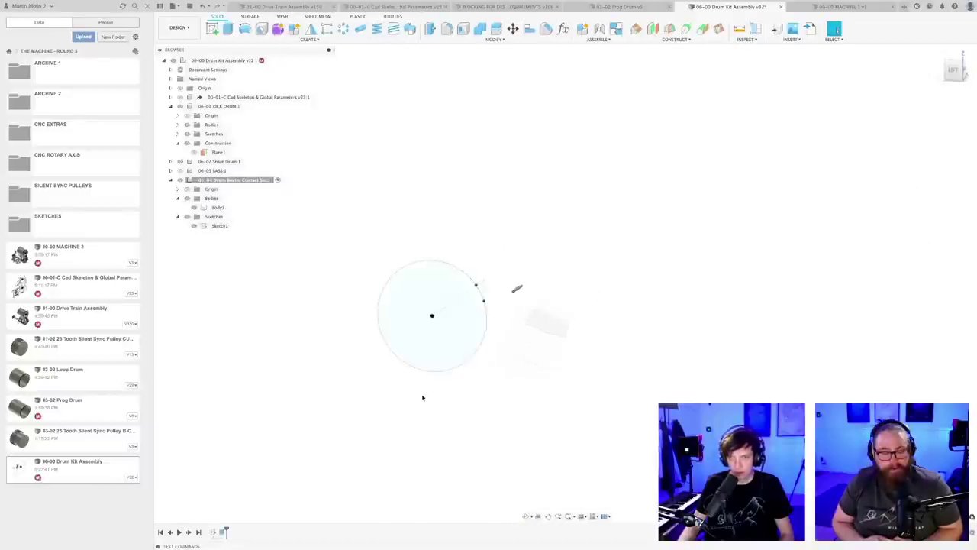
mouse_move(423, 397)
shift+middle_down()
mouse_move(434, 399)
mouse_move(425, 399)
shift+middle_up()
scroll(408, 342, up, 5)
key(e)
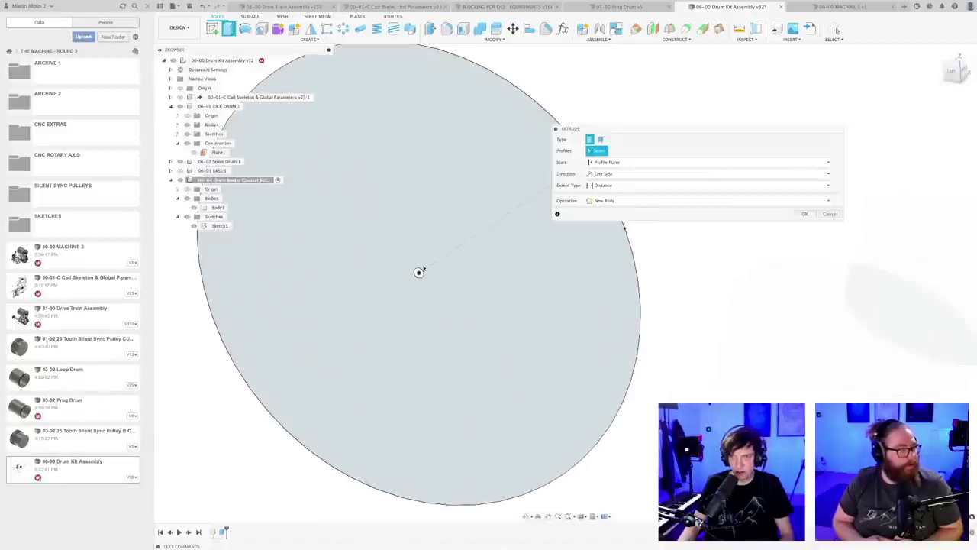
click(419, 273)
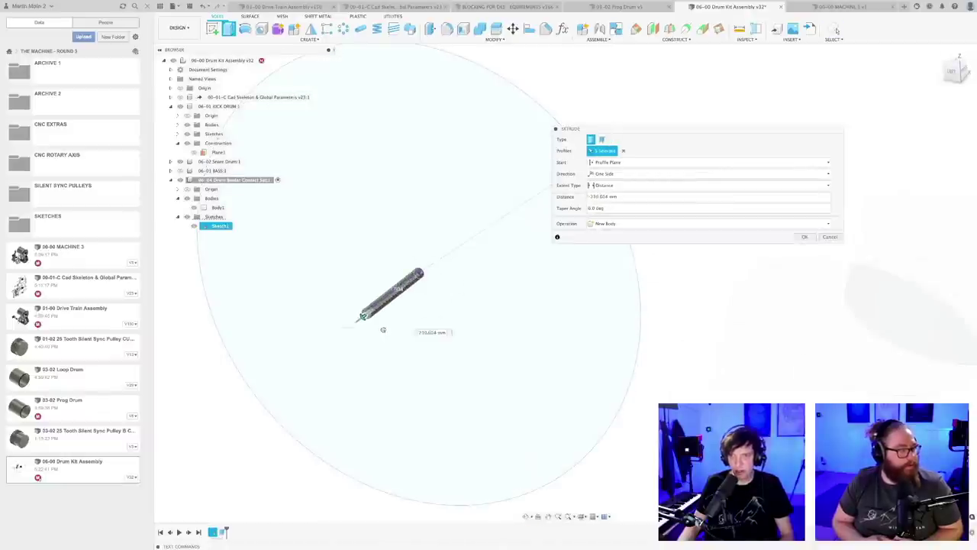
click(614, 174)
click(607, 199)
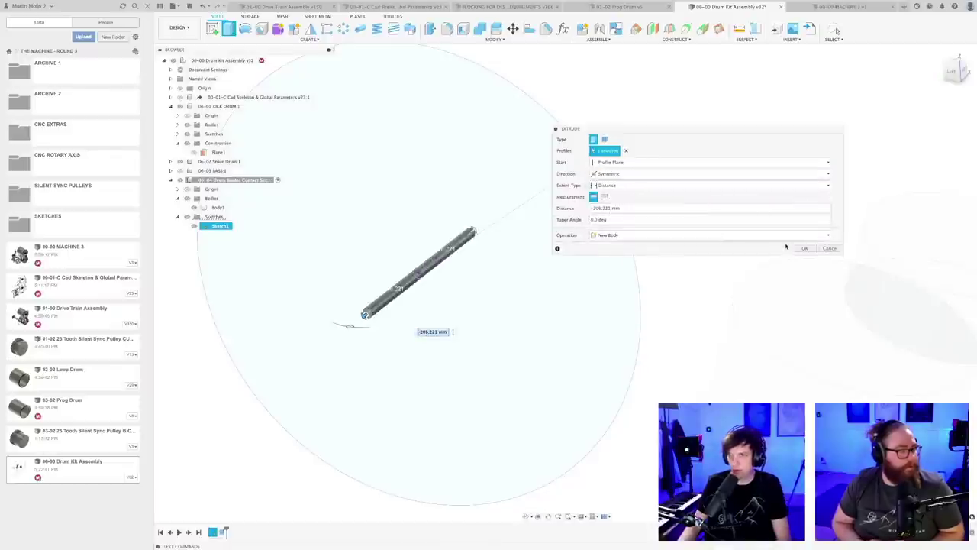
key(Return)
scroll(600, 321, down, 3)
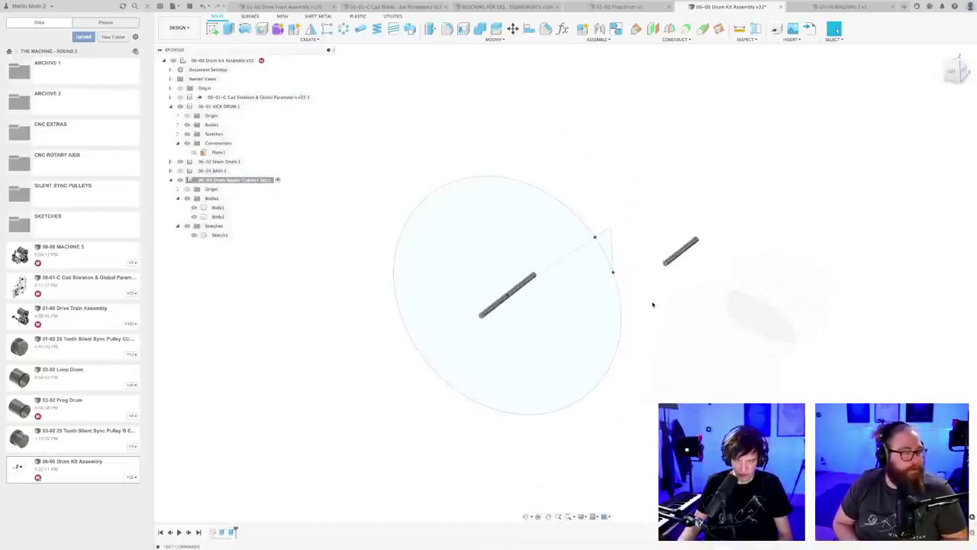
- Extrude the large circle and centre profile 20 mm symmetrically, joined to the rod
key(e)
click(591, 310)
click(507, 293)
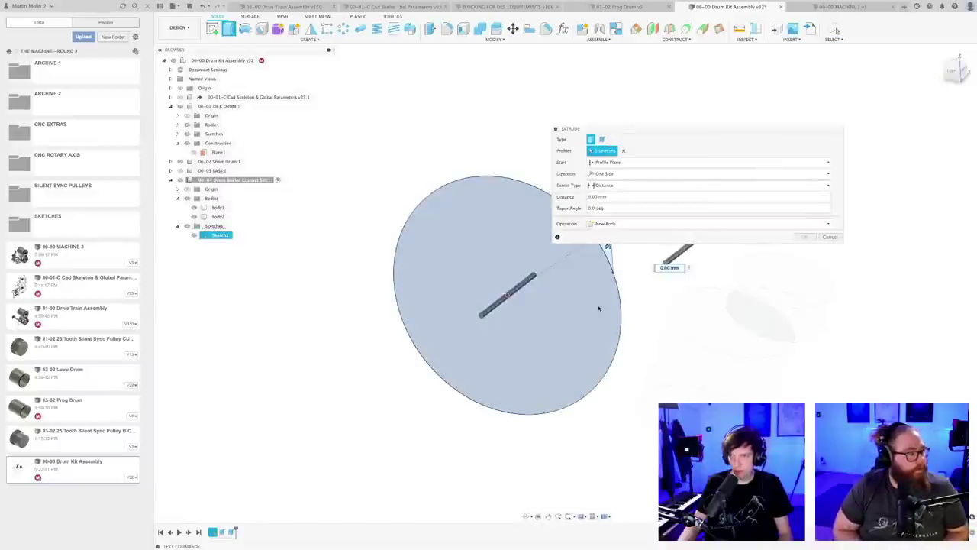
middle_drag(599, 302, 509, 344)
scroll(509, 342, down, 2)
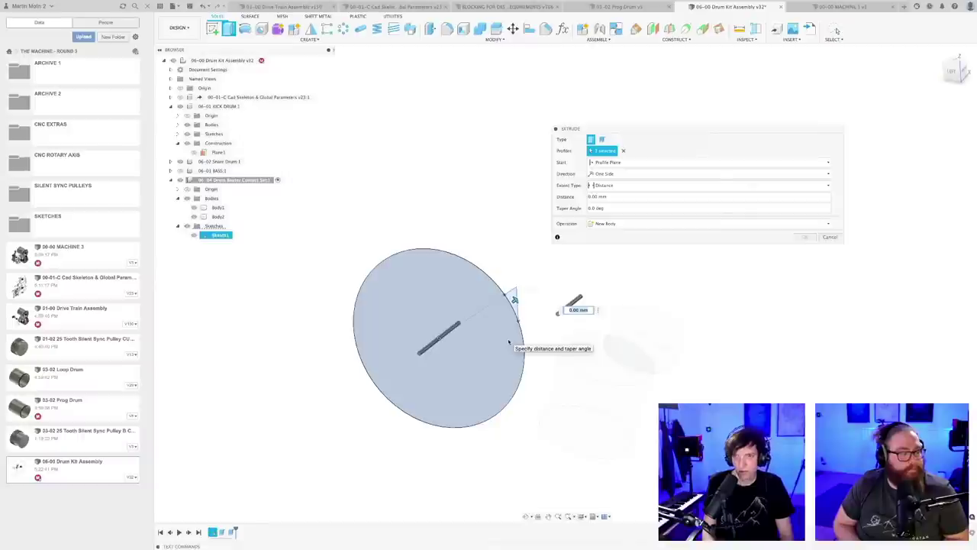
text(20)
click(618, 173)
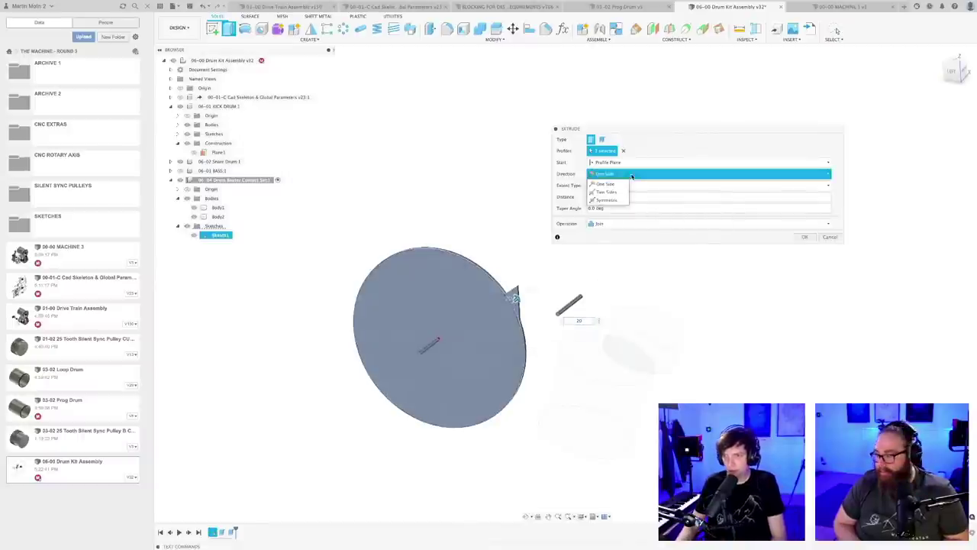
click(601, 197)
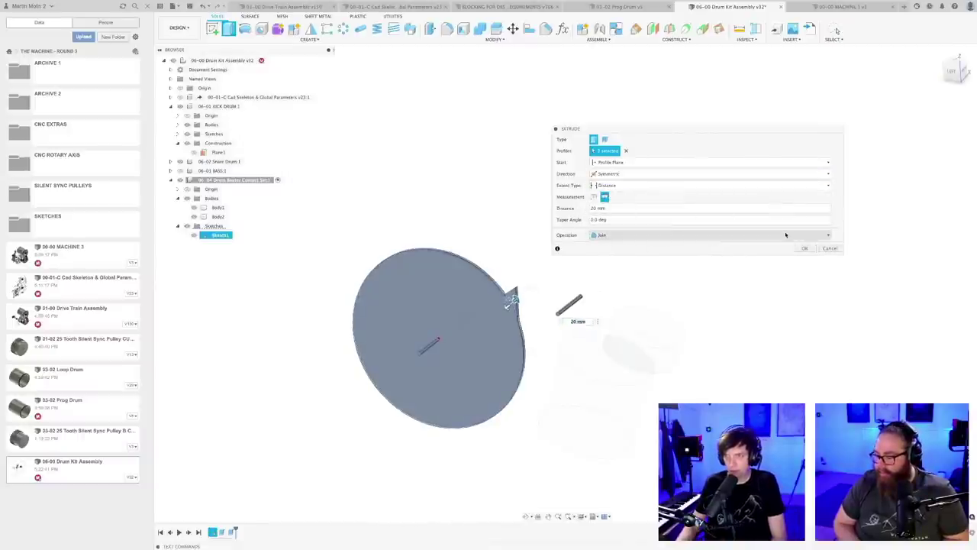
key(Return)
mouse_move(539, 276)
shift+middle_down()
mouse_move(670, 225)
mouse_move(530, 270)
mouse_move(548, 269)
shift+middle_up()
scroll(550, 285, up, 4)
scroll(657, 218, down, 4)
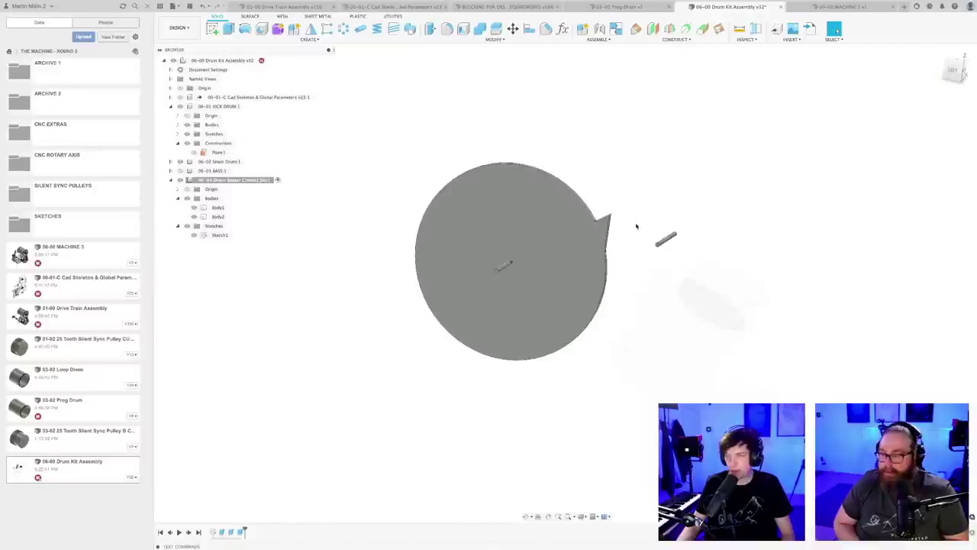
middle_drag(636, 227, 561, 246)
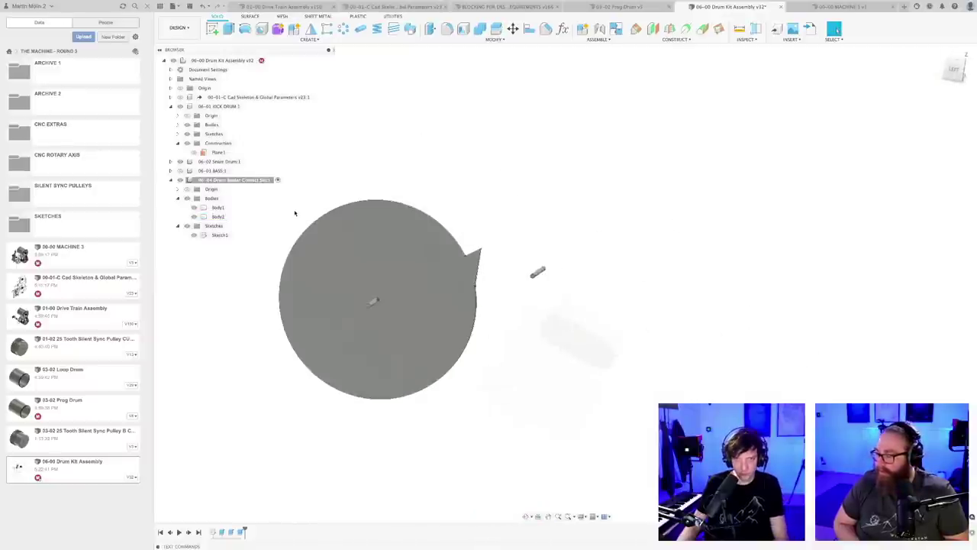
- Edit Sketch1 and project the plane edge into it
double_click(221, 235)
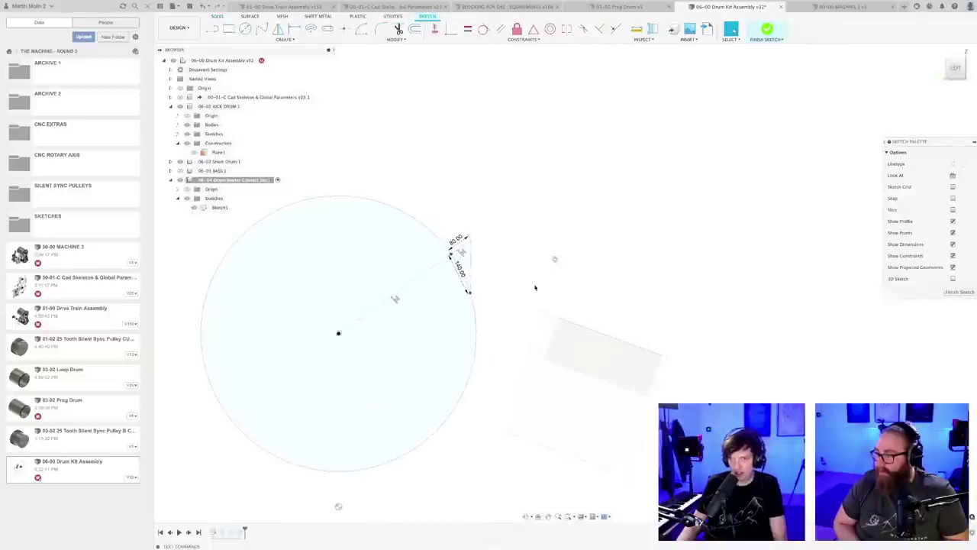
mouse_move(581, 287)
middle_down()
mouse_move(548, 274)
mouse_move(569, 268)
middle_up()
scroll(560, 274, up, 2)
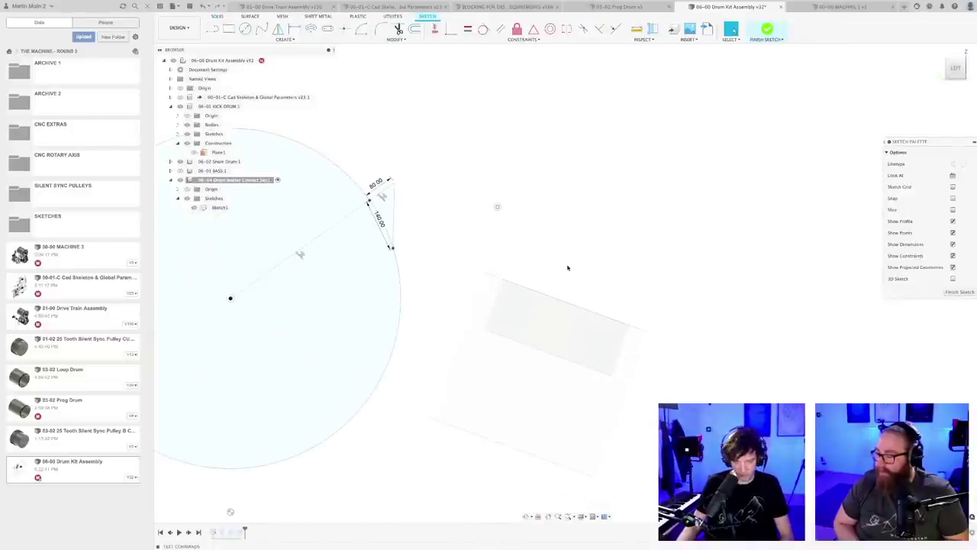
key(l)
key(p)
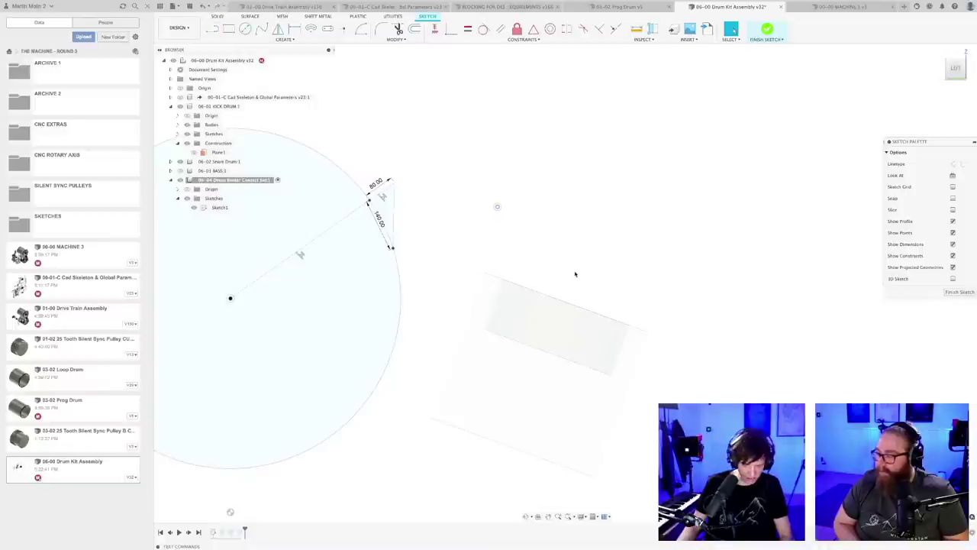
scroll(585, 313, up, 2)
click(584, 315)
key(Return)
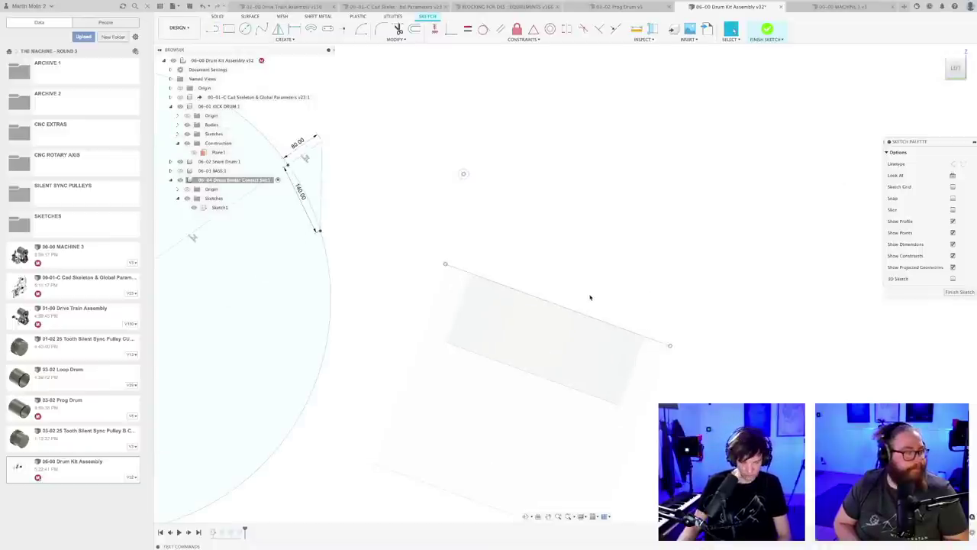
- Draw a Ø20 circle beside the projected plane edge
key(l)
scroll(588, 298, up, 1)
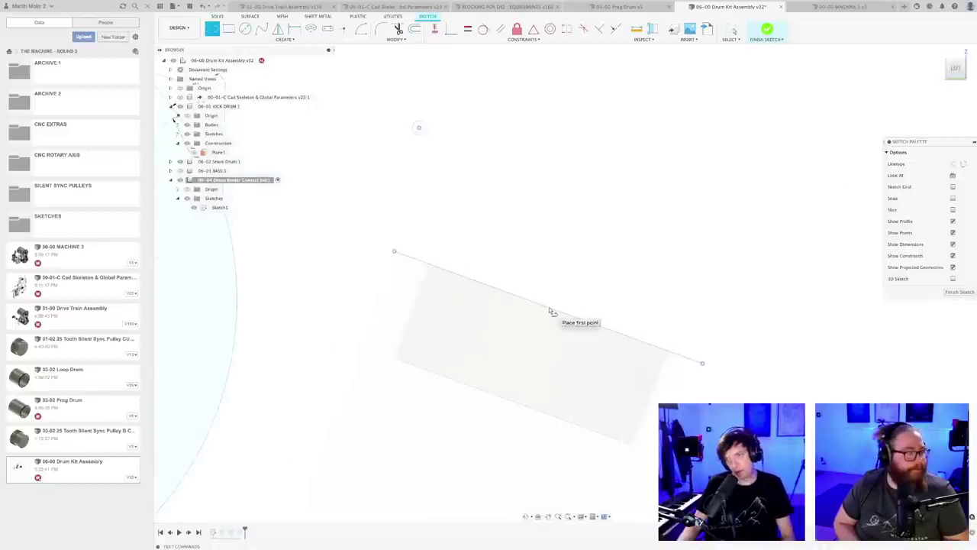
click(549, 307)
key(Escape)
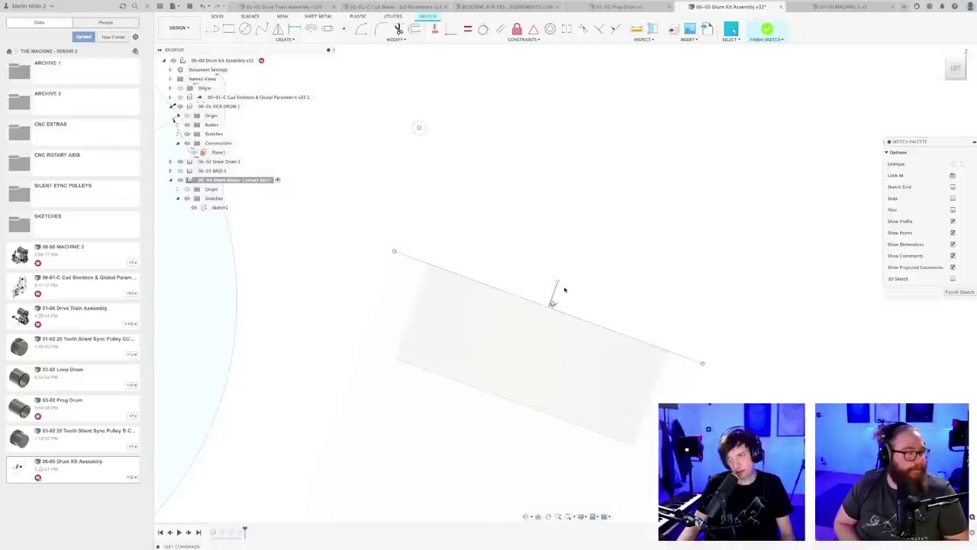
scroll(561, 290, down, 1)
key(c)
scroll(557, 294, up, 1)
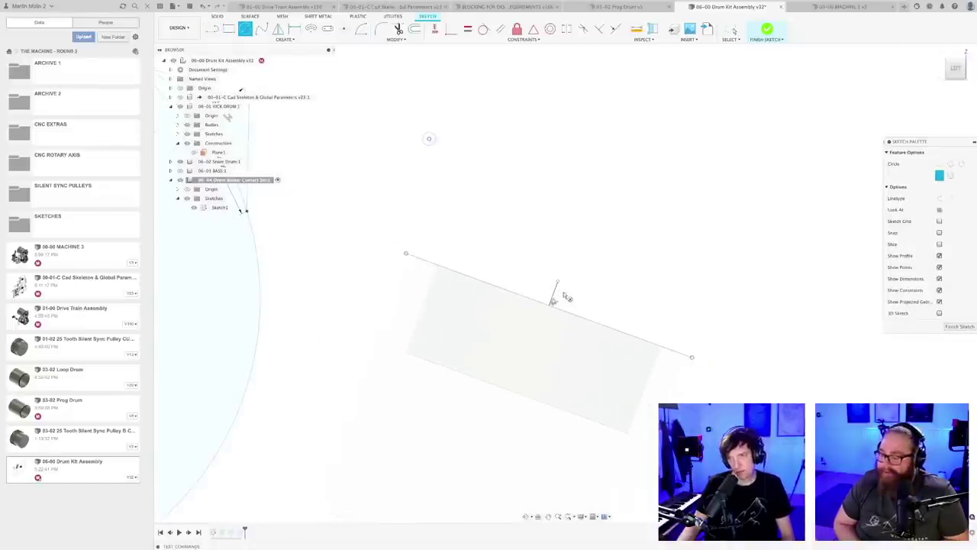
key(Escape)
scroll(562, 294, up, 2)
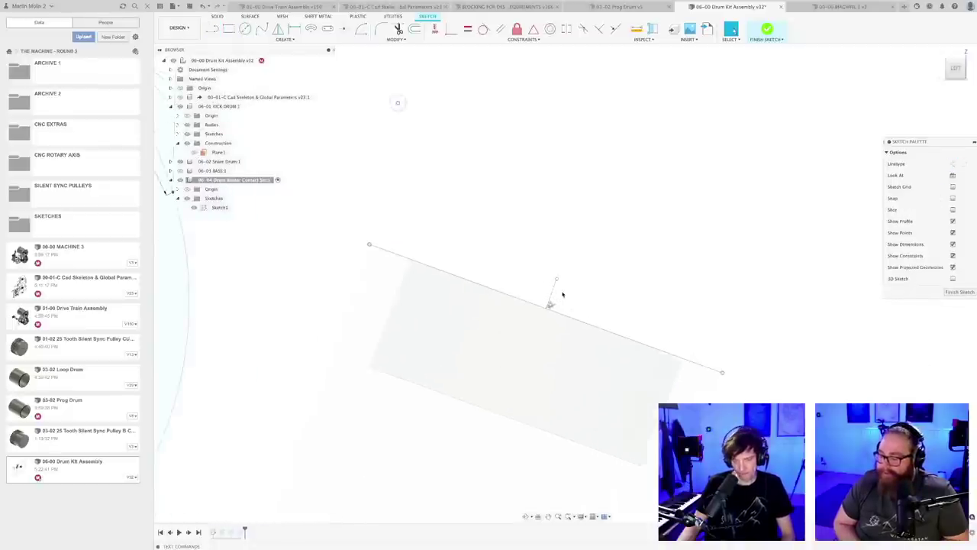
key(c)
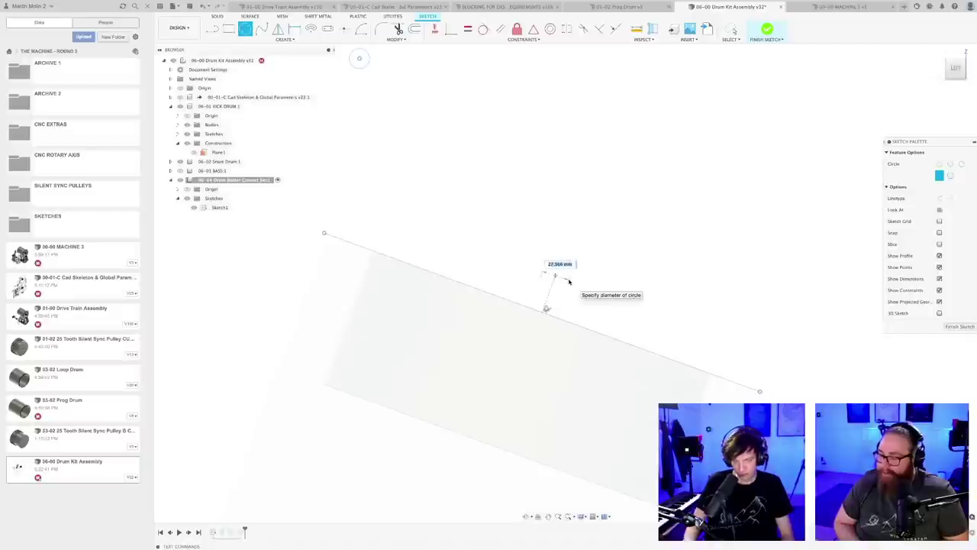
key(Return)
key(Escape)
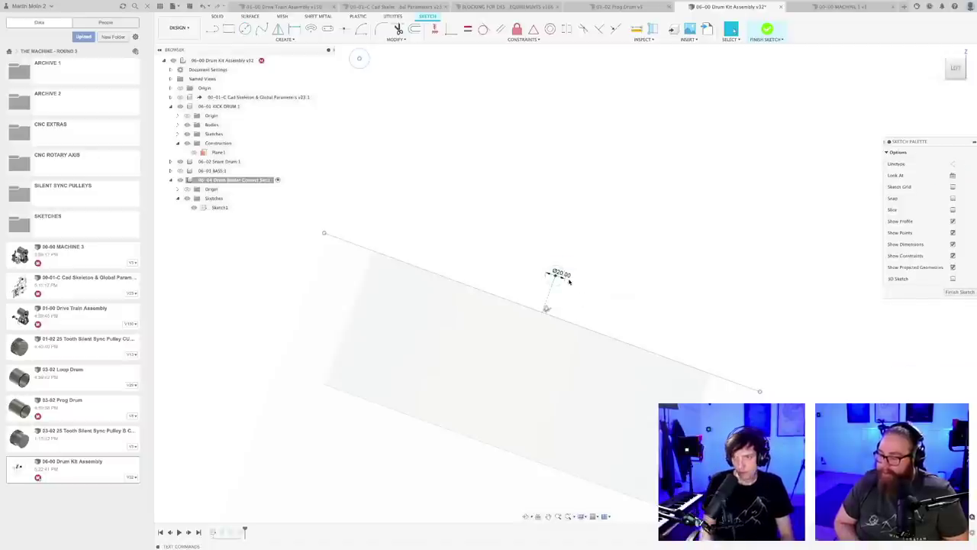
scroll(569, 286, down, 2)
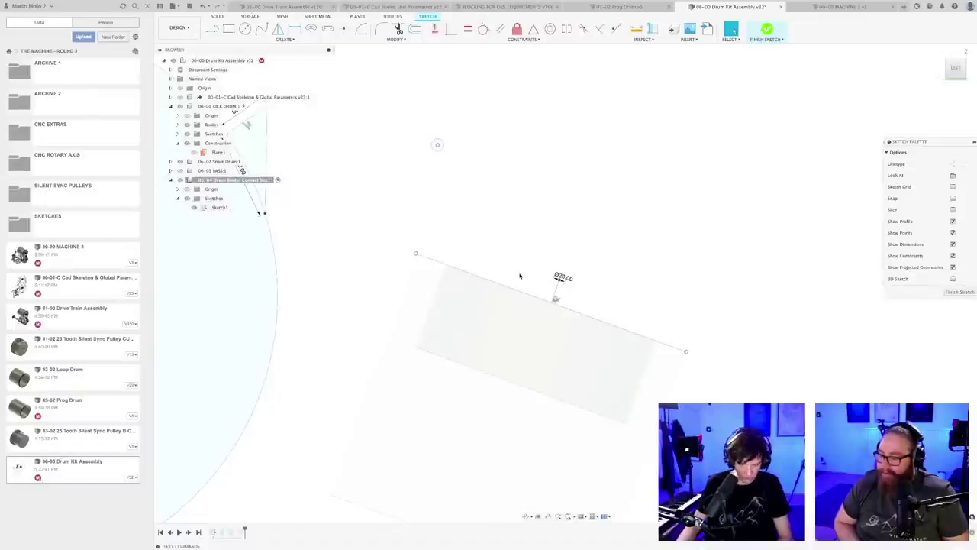
scroll(523, 279, up, 3)
- Draw a connecting line from the Ø20 circle up to the left
key(l)
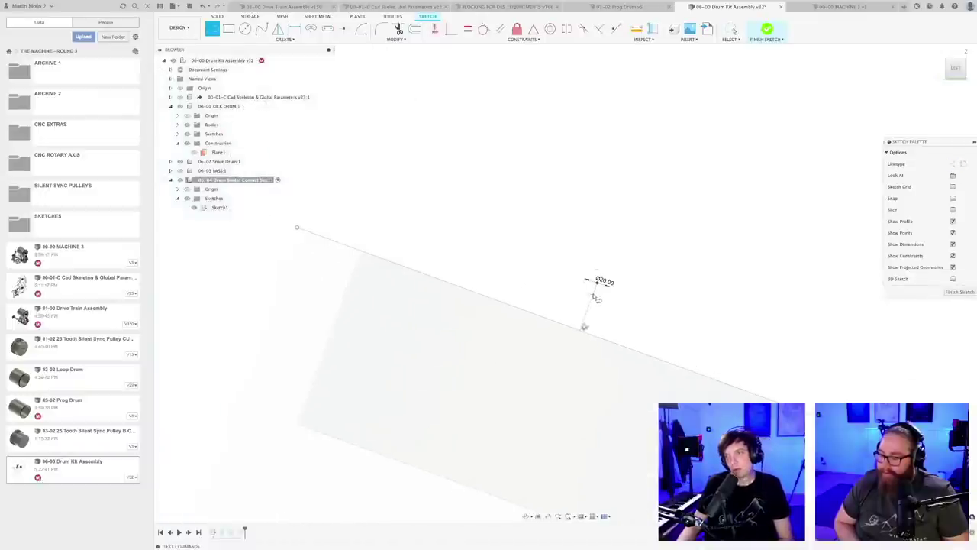
click(599, 282)
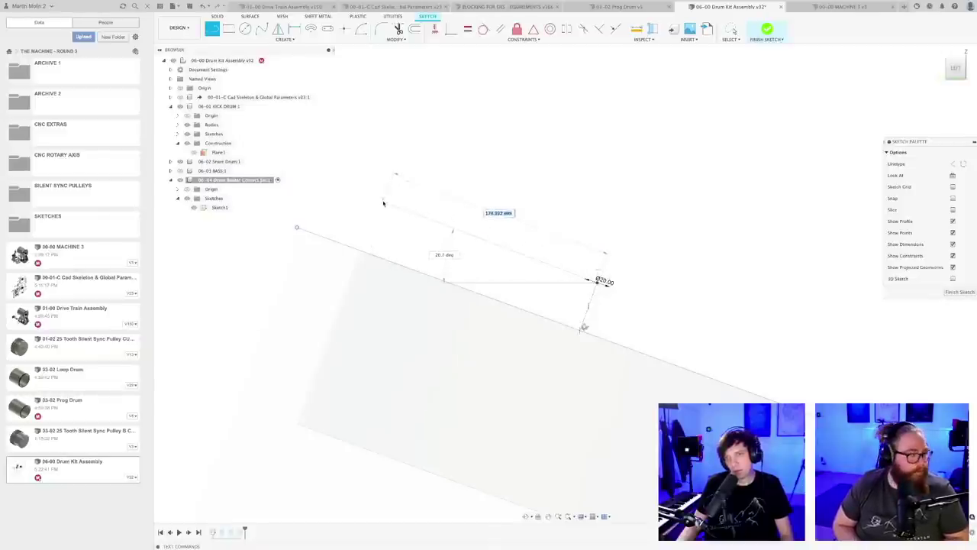
click(334, 180)
key(Escape)
scroll(494, 207, down, 4)
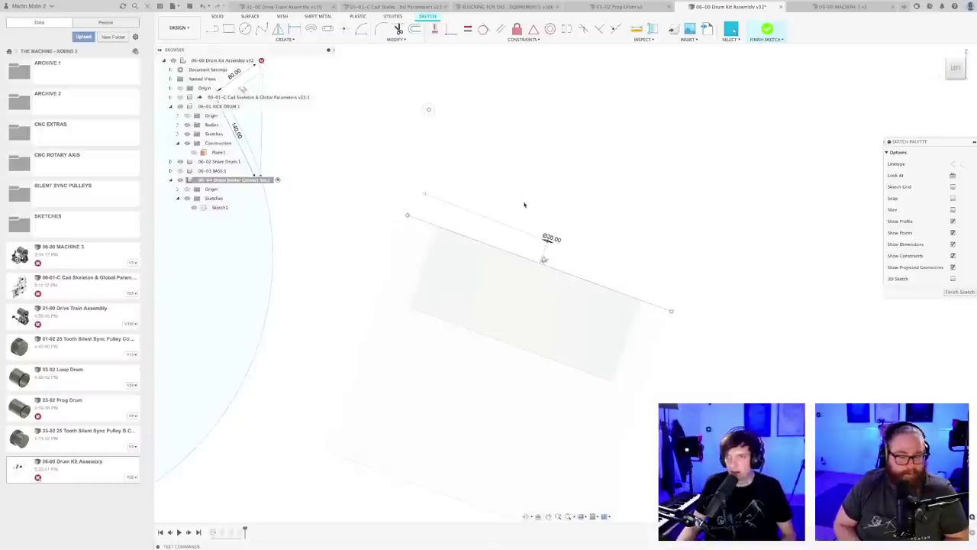
scroll(524, 205, down, 2)
click(500, 29)
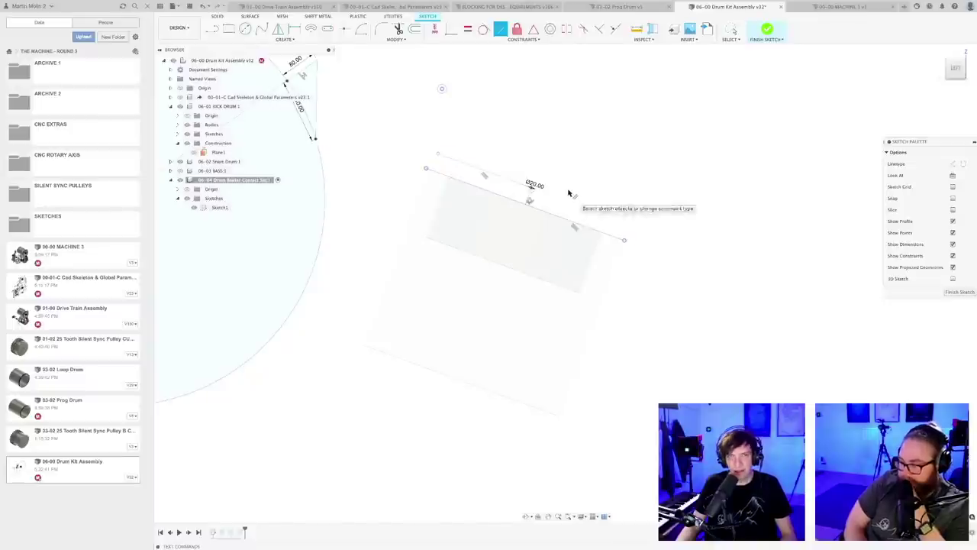
scroll(569, 197, up, 3)
scroll(512, 264, up, 2)
key(Escape)
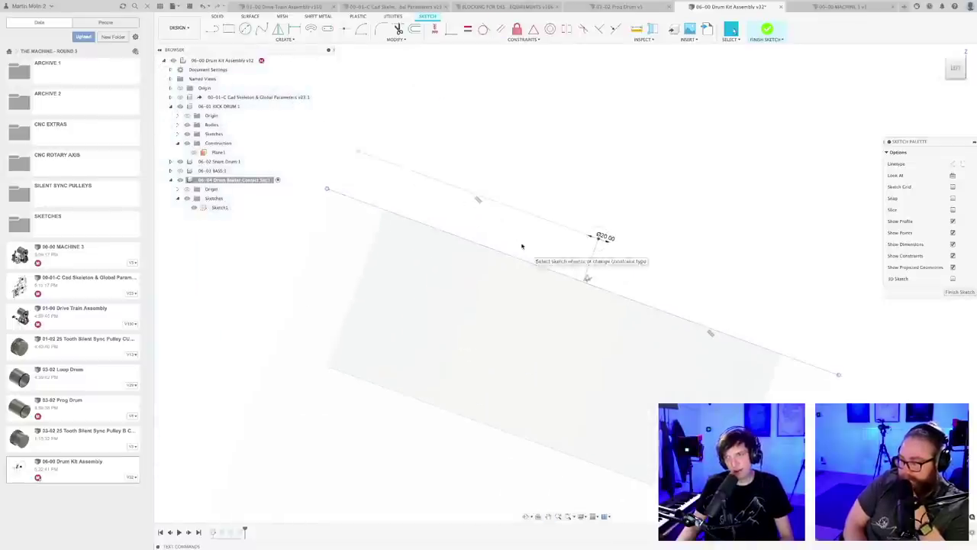
scroll(521, 229, down, 3)
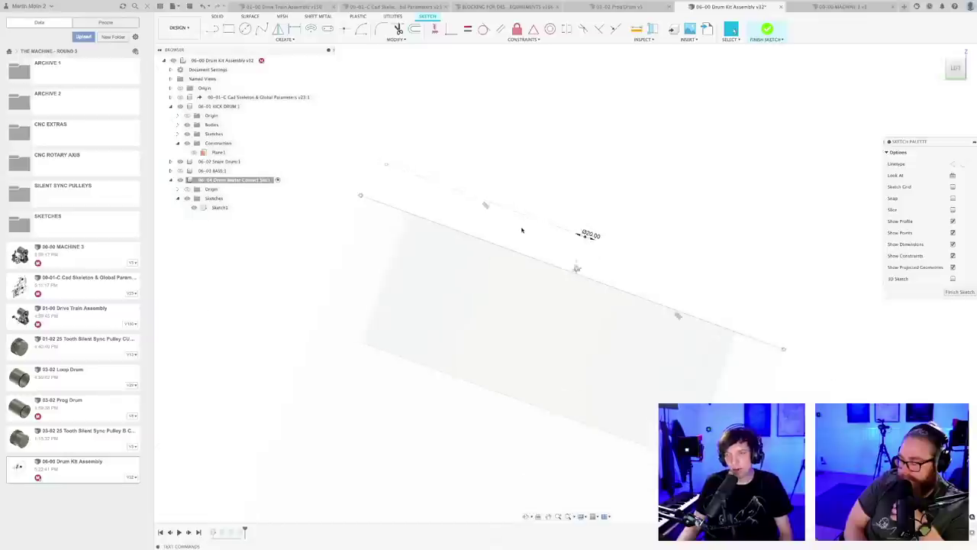
scroll(524, 239, down, 1)
- Save the design as a new version
key(super+s)
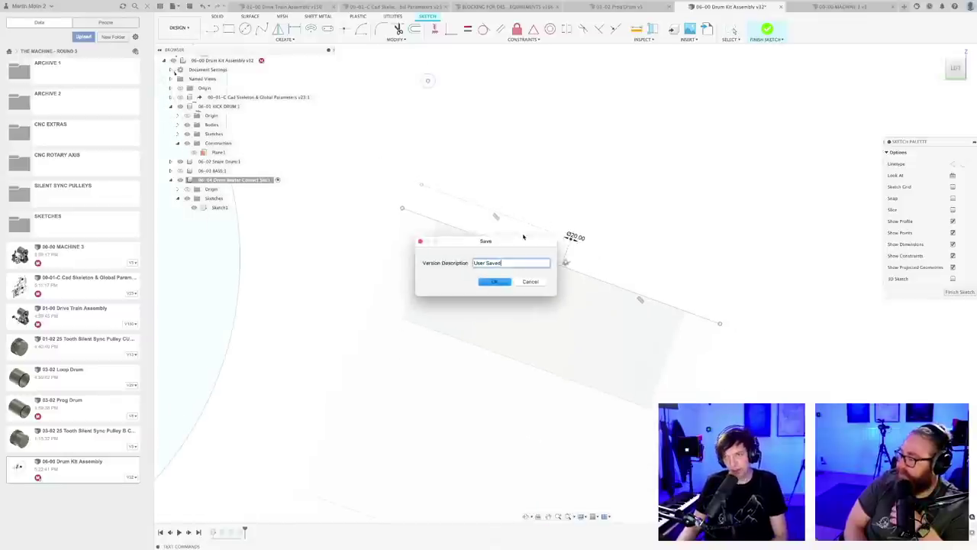
key(Return)
scroll(527, 238, up, 1)
scroll(526, 238, up, 1)
scroll(529, 236, down, 3)
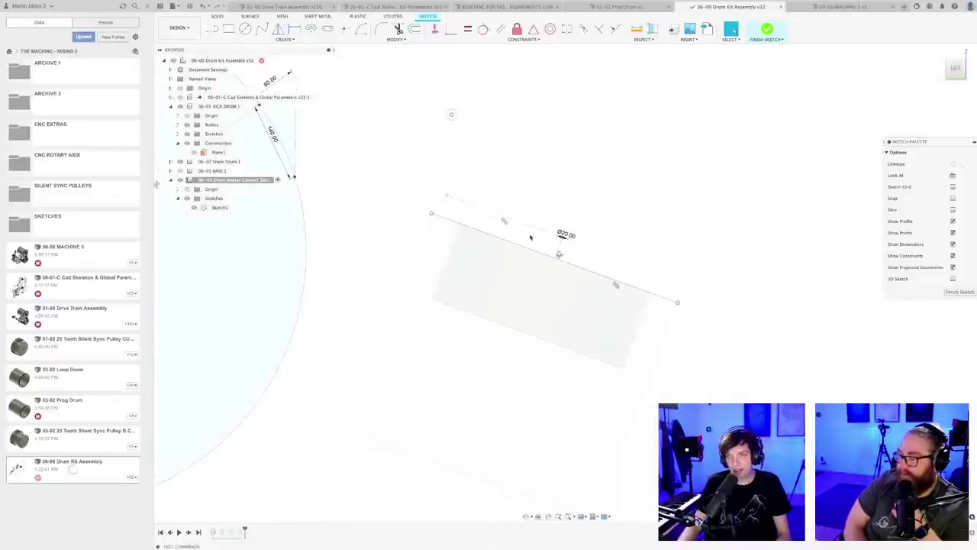
middle_drag(530, 236, 528, 243)
scroll(528, 243, up, 2)
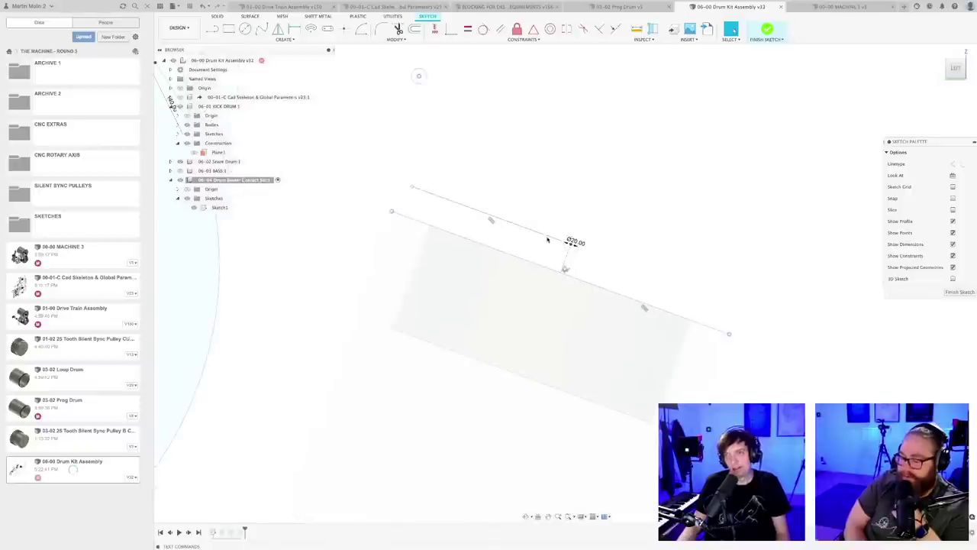
scroll(548, 243, up, 2)
scroll(546, 249, down, 2)
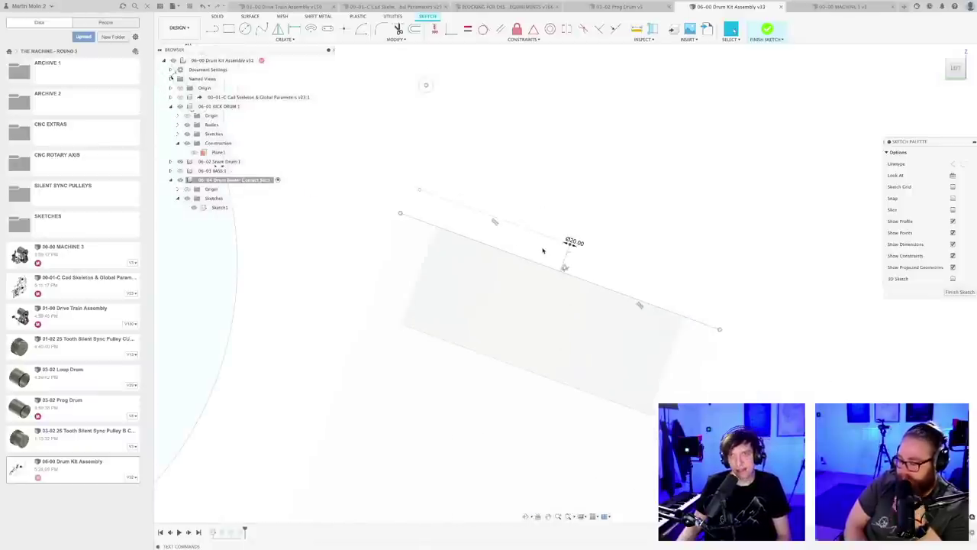
- Try starting a line and then an arc at the Ø20 circle, cancelling both
key(l)
click(411, 195)
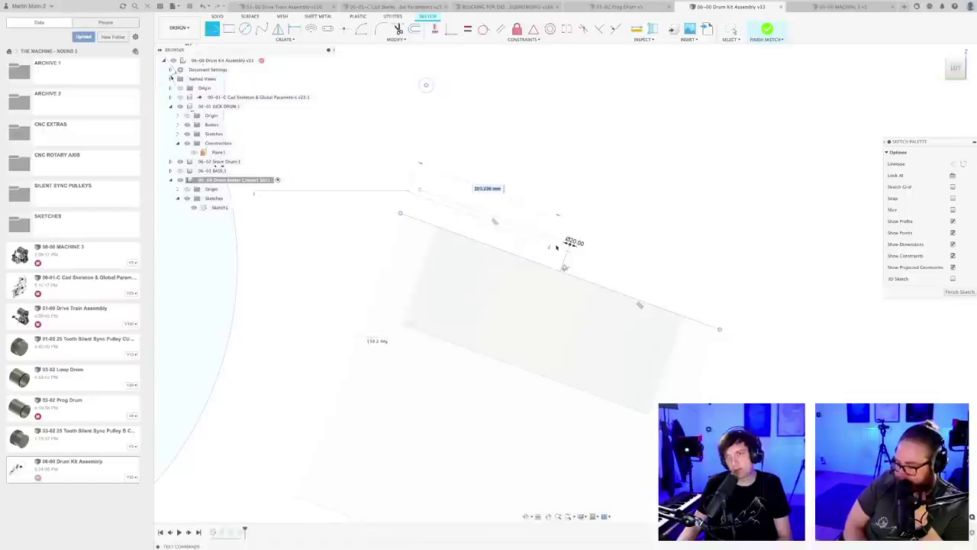
scroll(580, 241, up, 2)
key(Escape)
key(Escape)
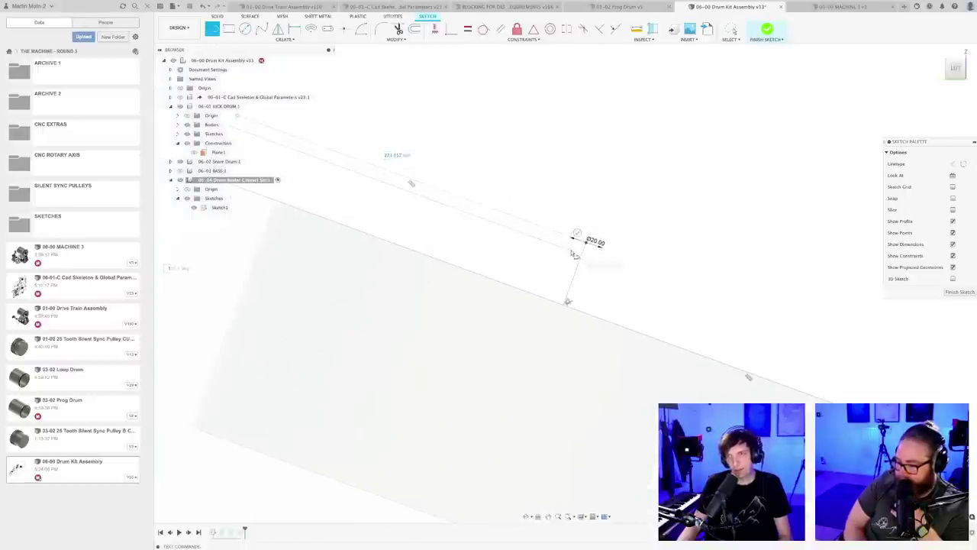
scroll(561, 168, down, 2)
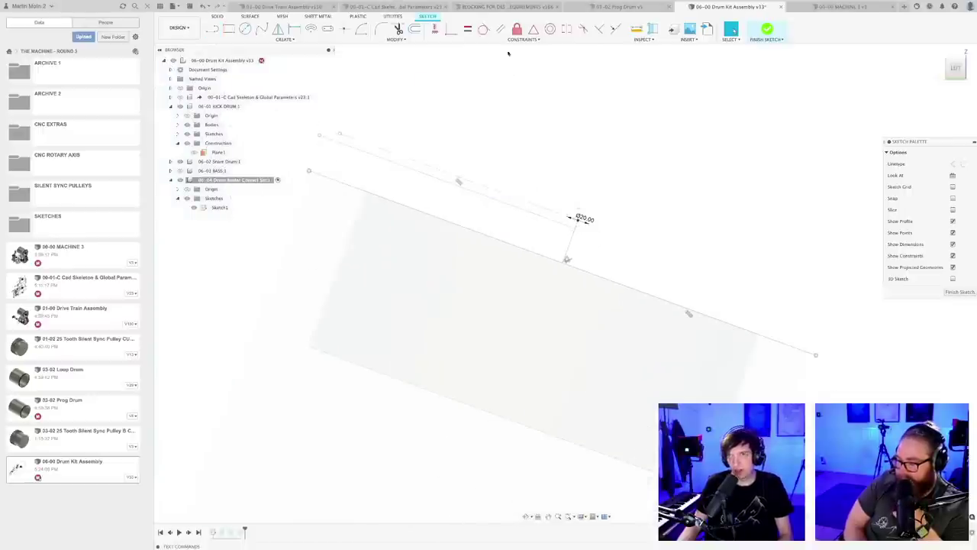
click(360, 28)
scroll(566, 214, up, 2)
scroll(569, 210, up, 1)
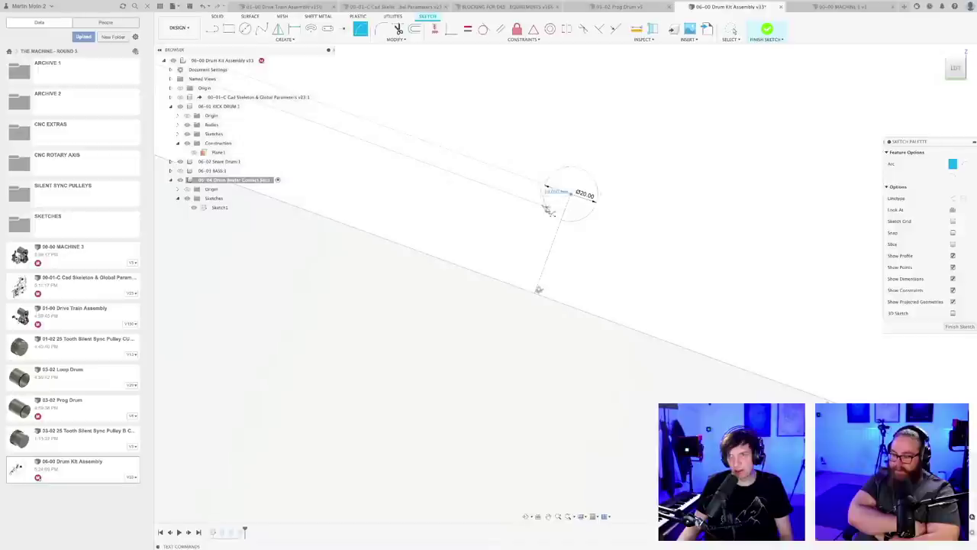
click(548, 208)
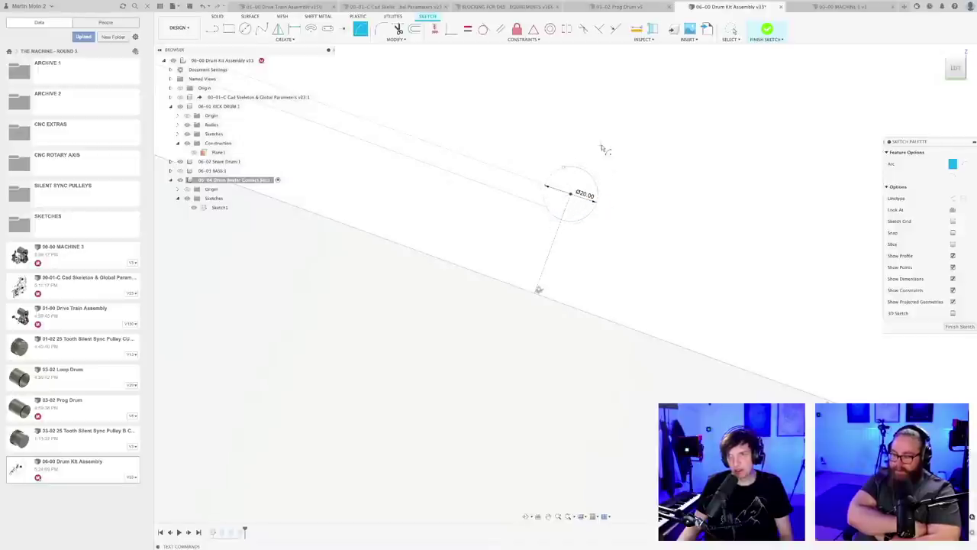
key(Escape)
scroll(601, 169, down, 4)
middle_drag(539, 144, 564, 226)
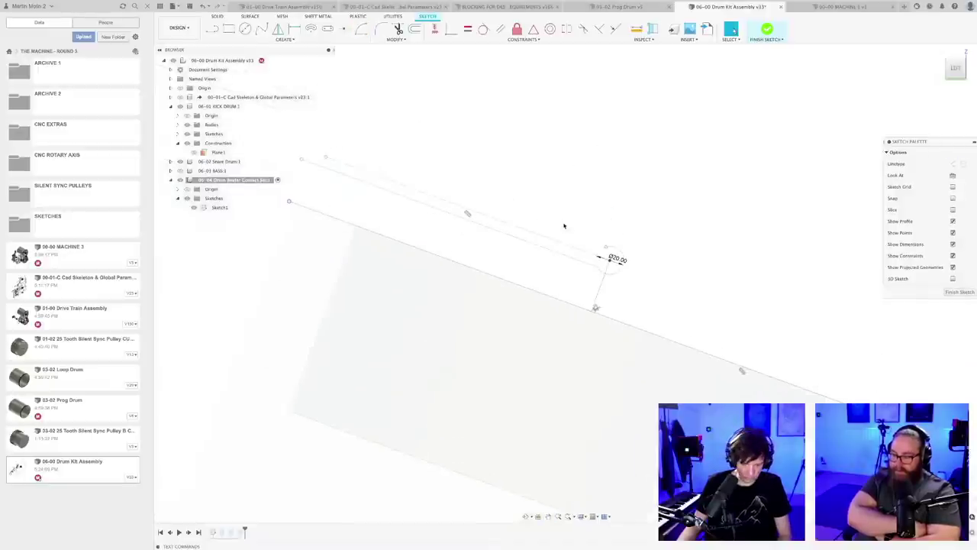
- Draw a new line from an existing sketch point alongside the other rod lines
key(l)
scroll(604, 252, up, 2)
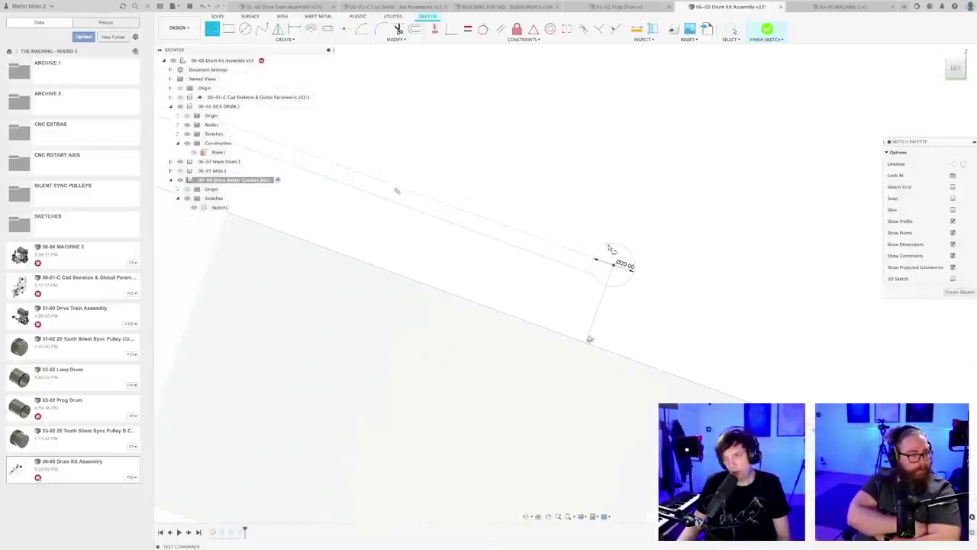
click(611, 249)
scroll(511, 195, down, 3)
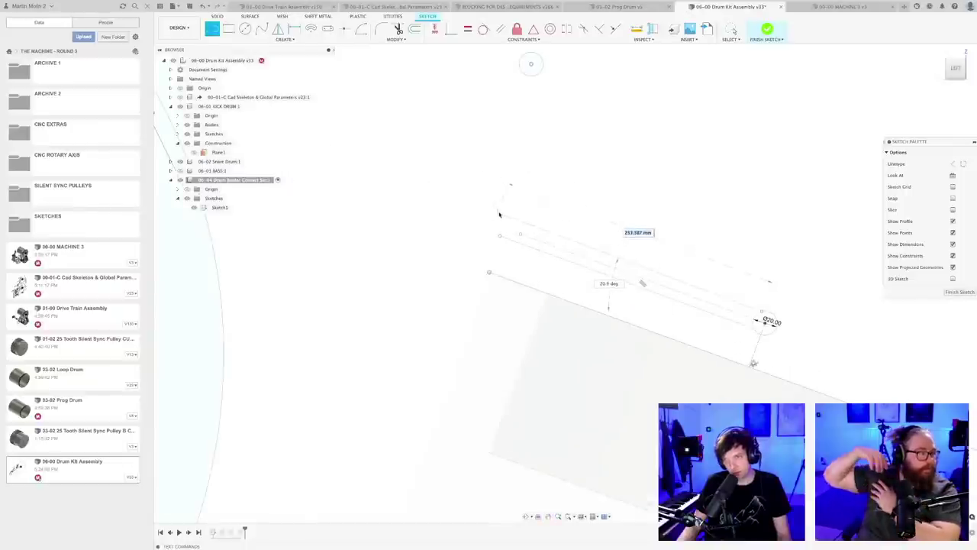
click(506, 216)
key(Escape)
middle_drag(637, 237, 564, 198)
- Make the new line parallel to the upper line, discarding an unwanted angle dimension
click(500, 29)
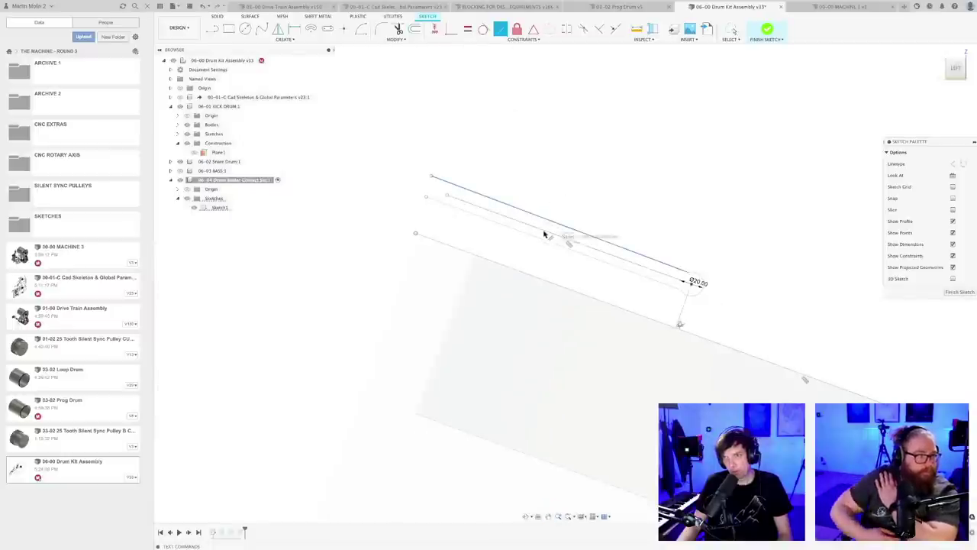
click(549, 233)
key(Escape)
scroll(632, 299, up, 3)
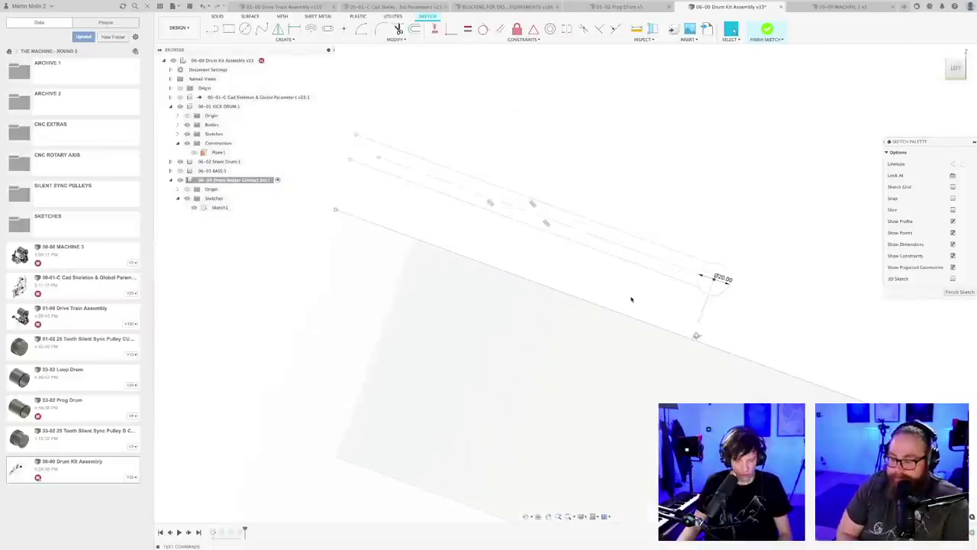
key(d)
click(615, 254)
click(619, 240)
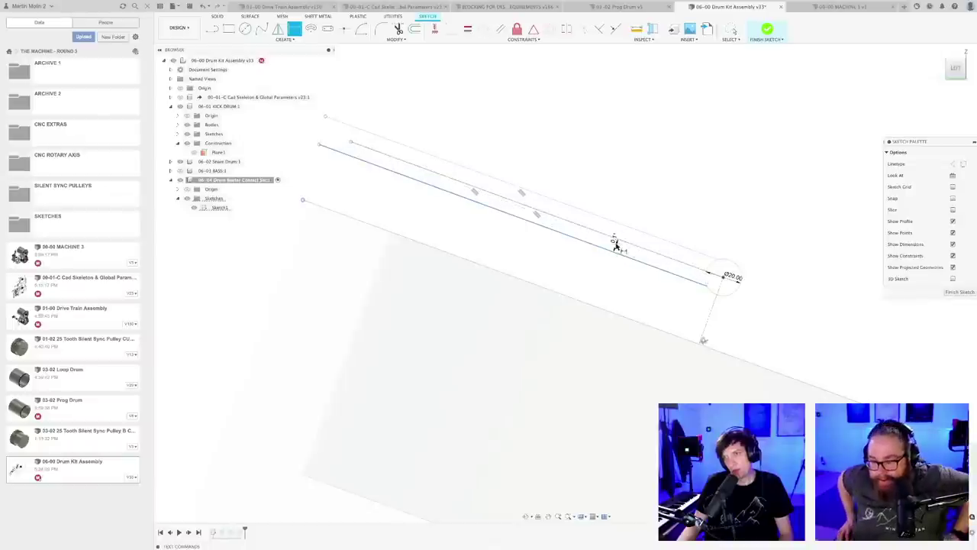
click(617, 246)
key(Return)
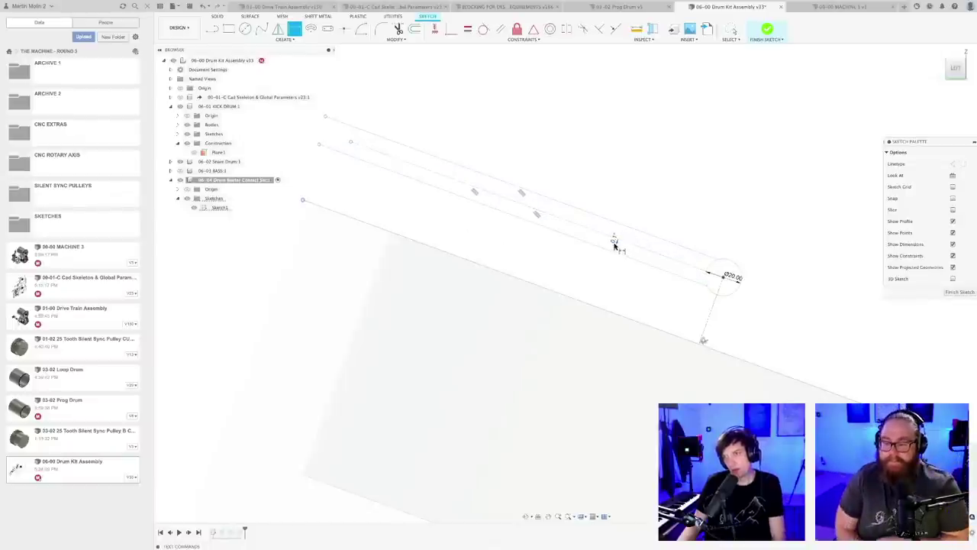
key(Escape)
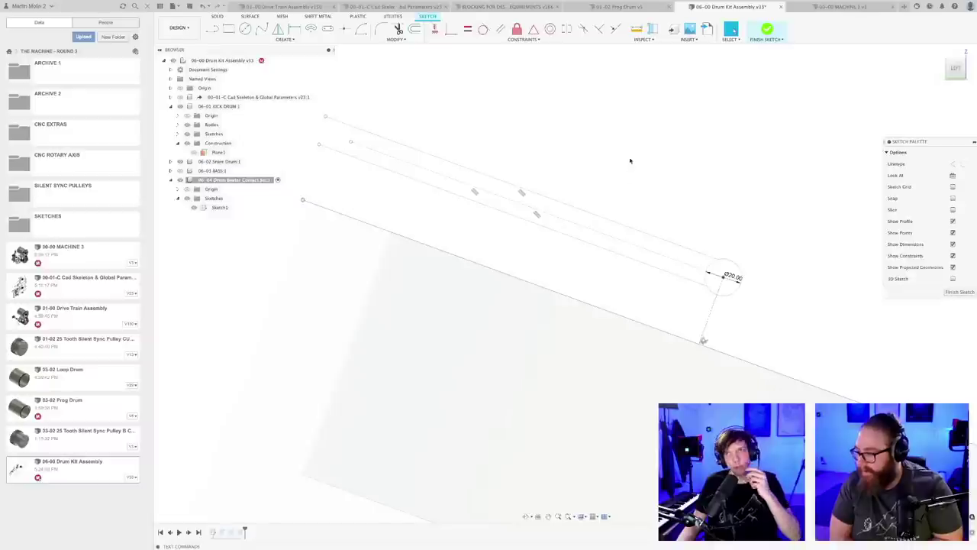
- Constrain the second line to the upper line
click(500, 28)
click(581, 241)
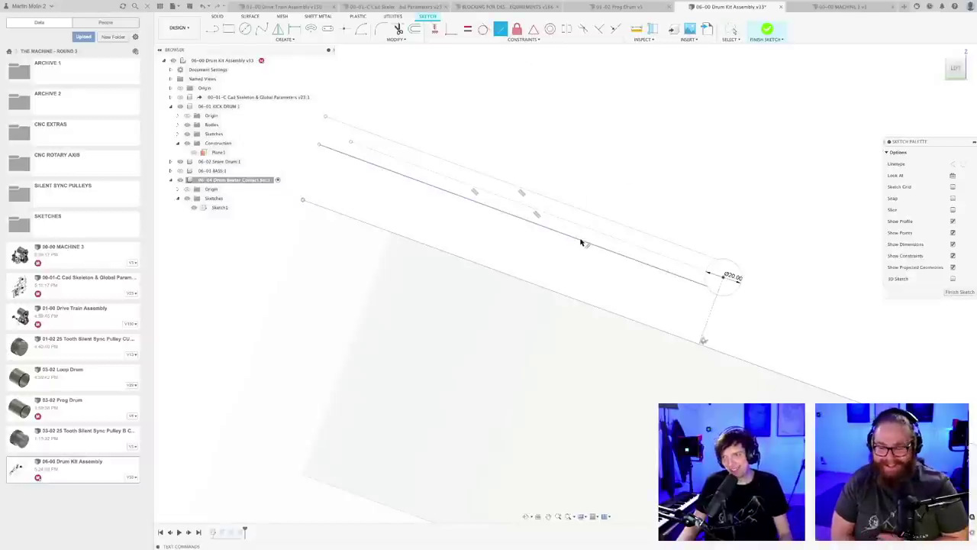
click(585, 226)
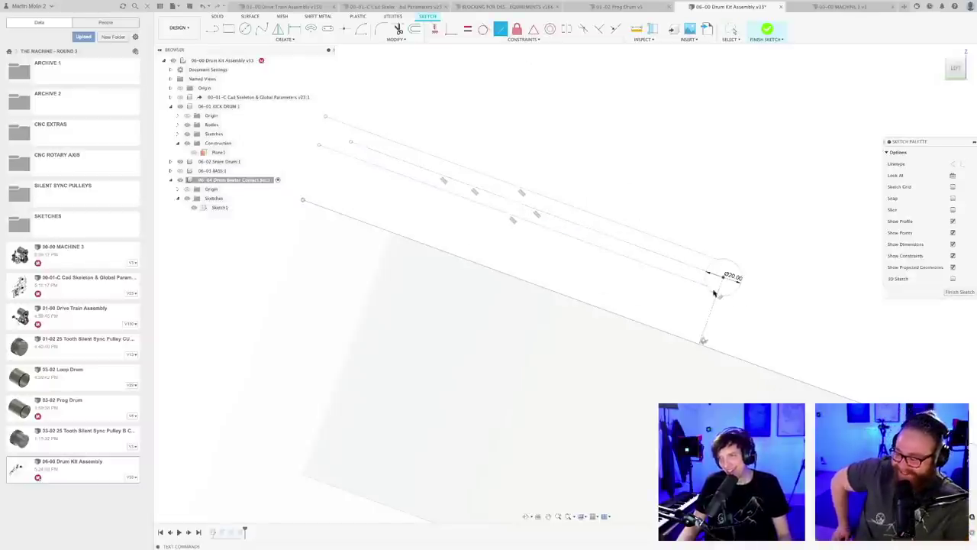
key(Escape)
- Dimension the lines 8.00 mm apart and add the upper line's offset dimension
scroll(600, 300, up, 3)
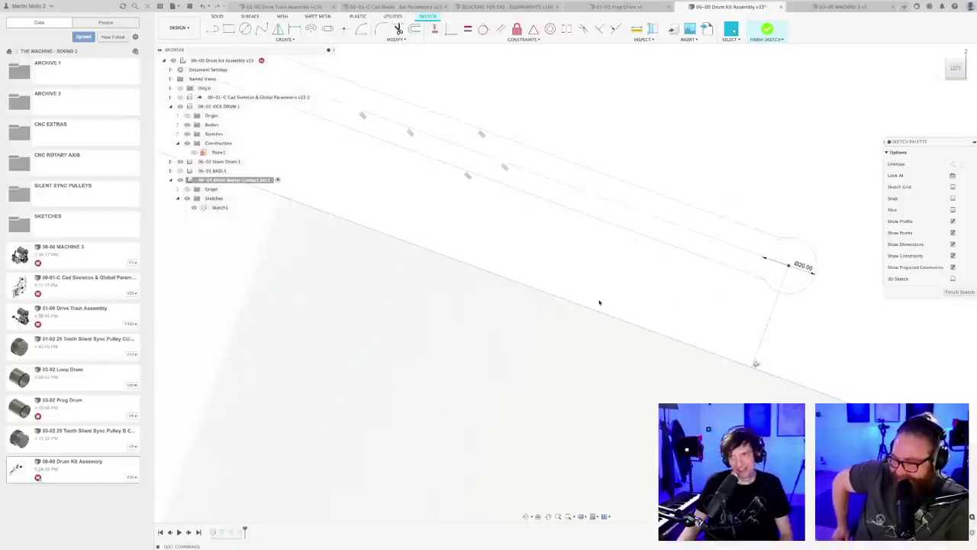
key(d)
click(611, 204)
click(604, 221)
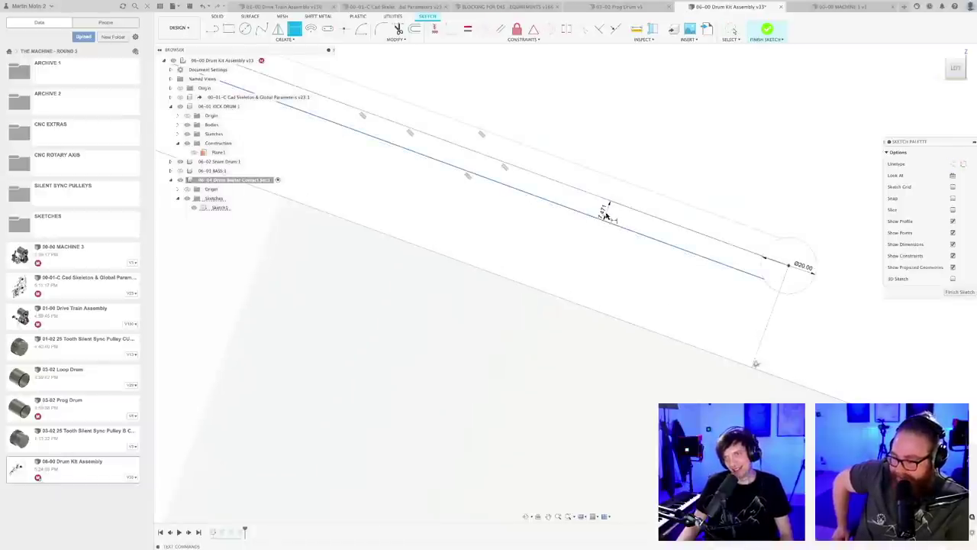
click(608, 212)
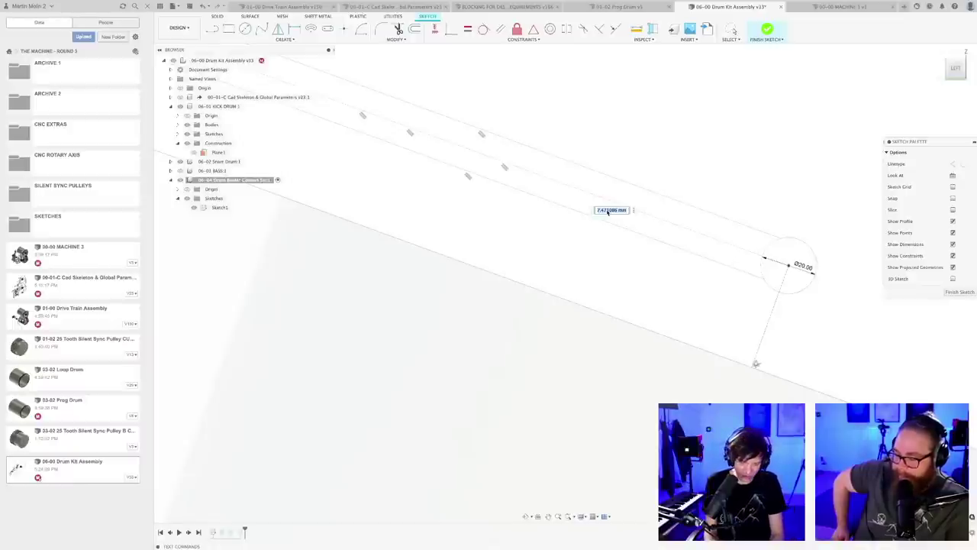
text(8)
key(Return)
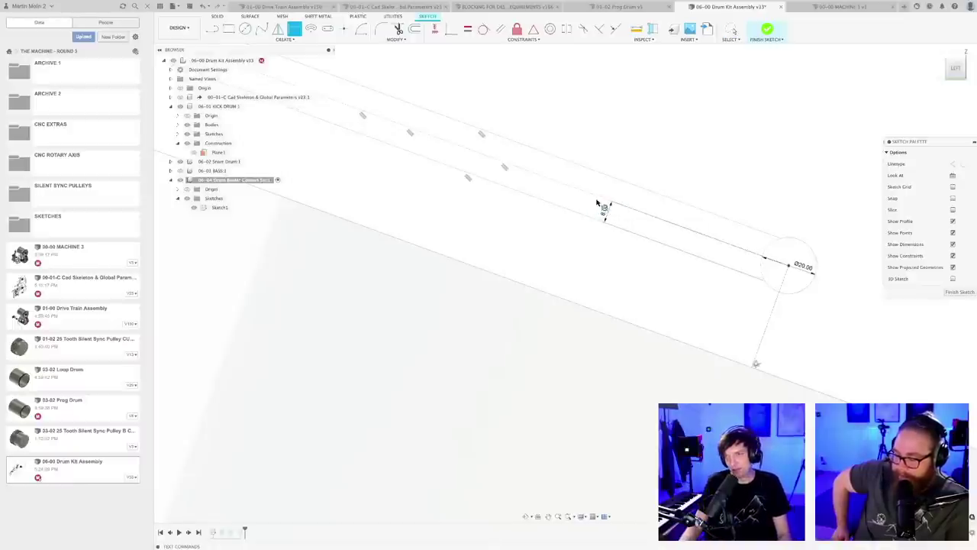
click(605, 178)
click(600, 185)
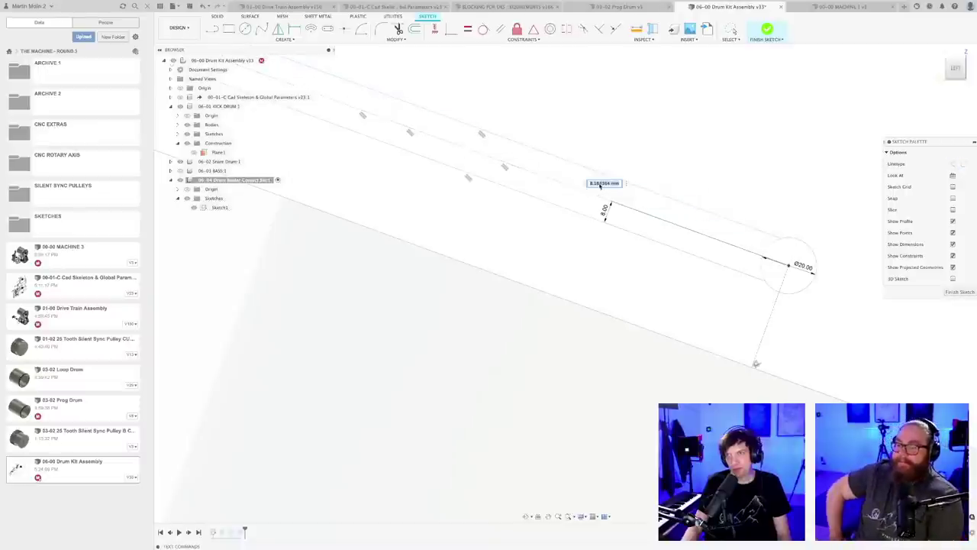
key(Return)
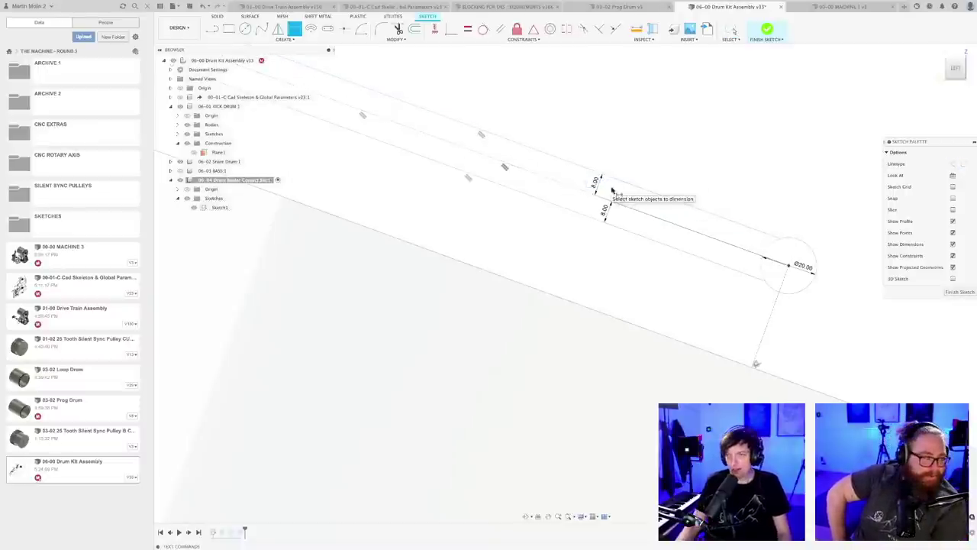
- Adjust the end point of one sketch line
scroll(616, 208, down, 4)
scroll(682, 239, up, 2)
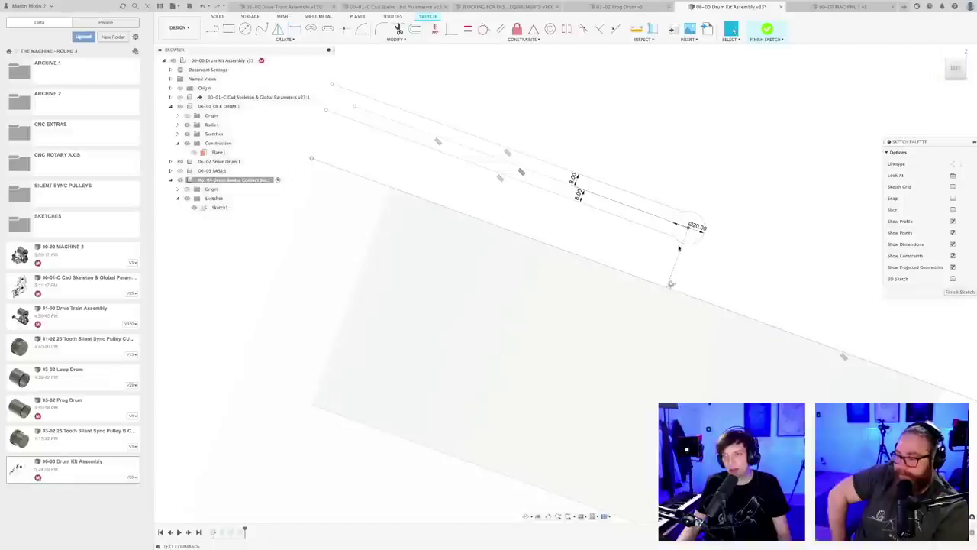
scroll(682, 236, up, 2)
scroll(645, 218, down, 6)
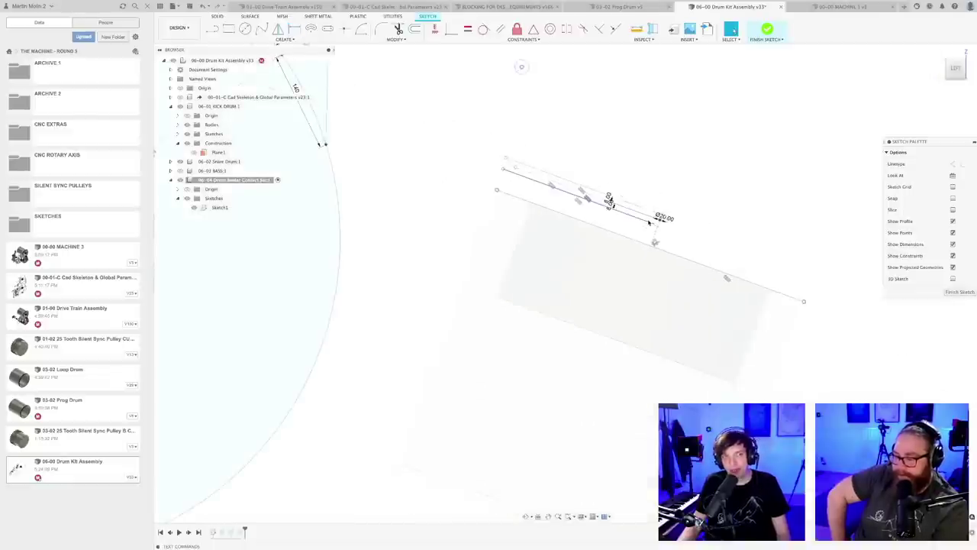
middle_drag(663, 136, 603, 191)
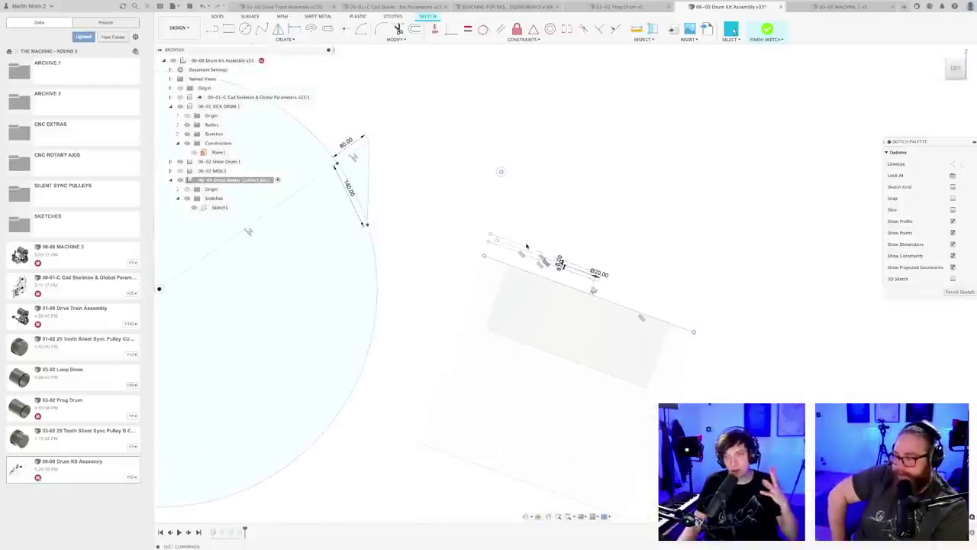
scroll(526, 245, up, 2)
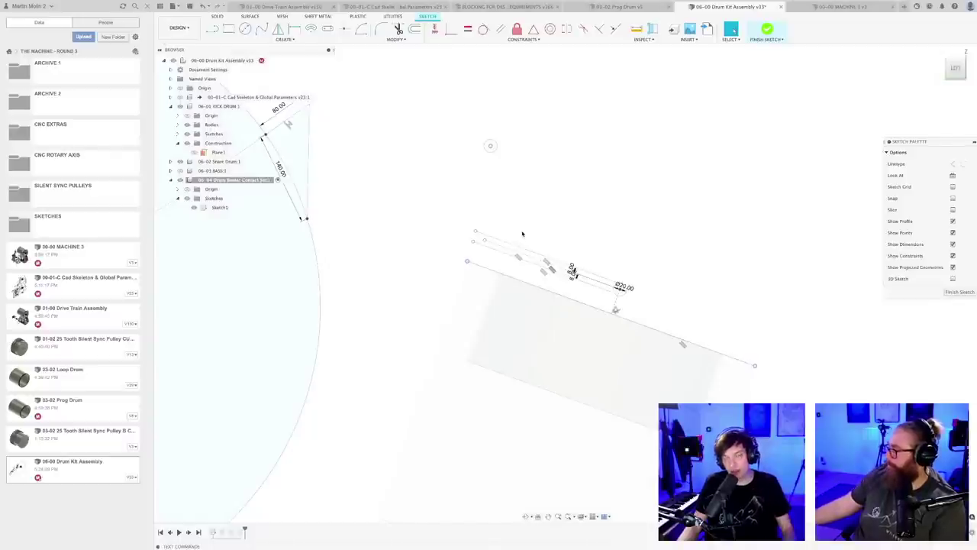
scroll(522, 234, up, 1)
scroll(485, 239, up, 2)
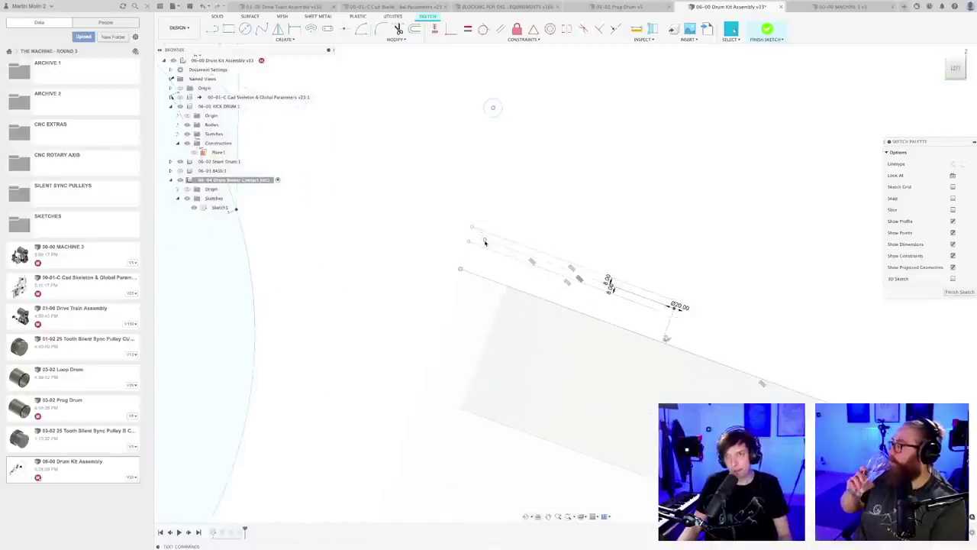
scroll(489, 242, down, 2)
scroll(491, 246, up, 2)
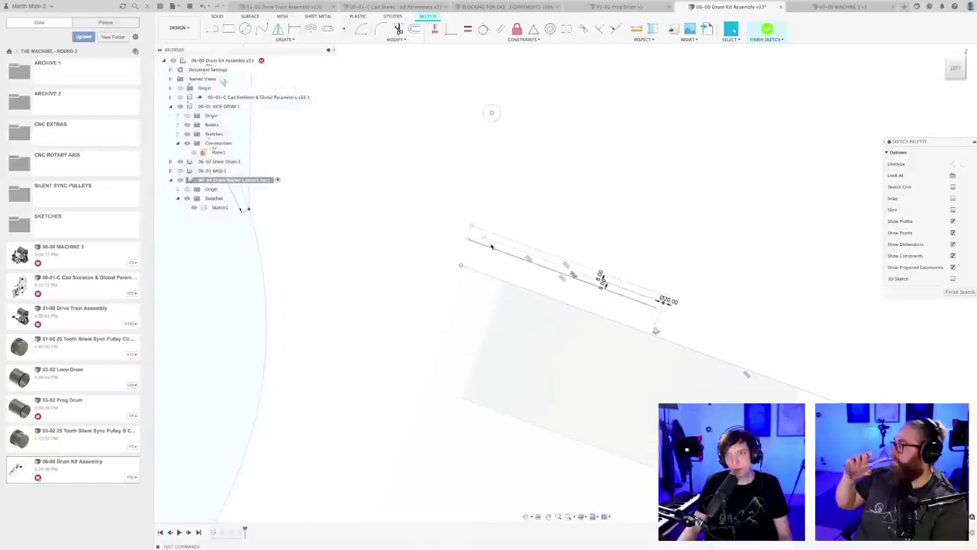
drag(489, 232, 484, 229)
scroll(685, 323, up, 2)
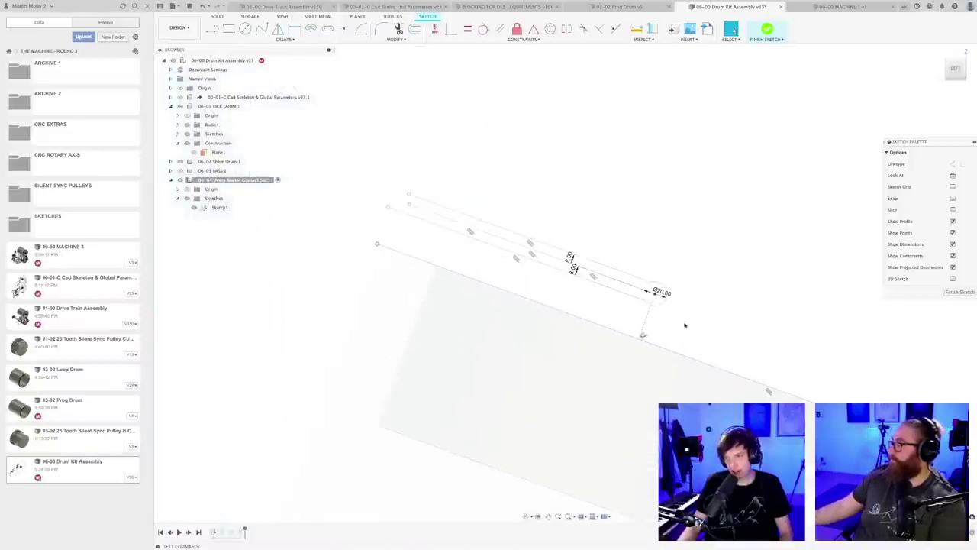
middle_drag(685, 325, 604, 278)
scroll(604, 278, up, 2)
- Dimension the short line below the circle to 20 mm
key(d)
click(547, 276)
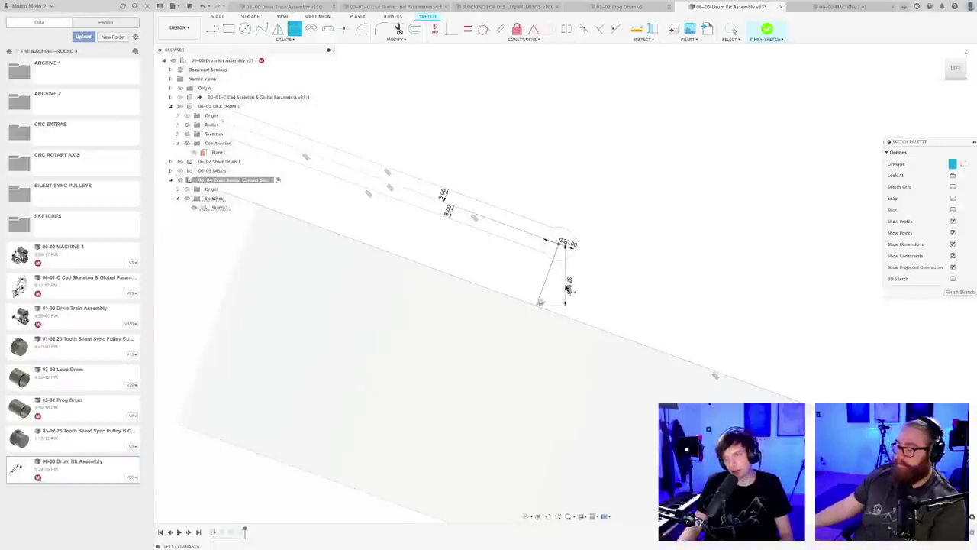
click(548, 291)
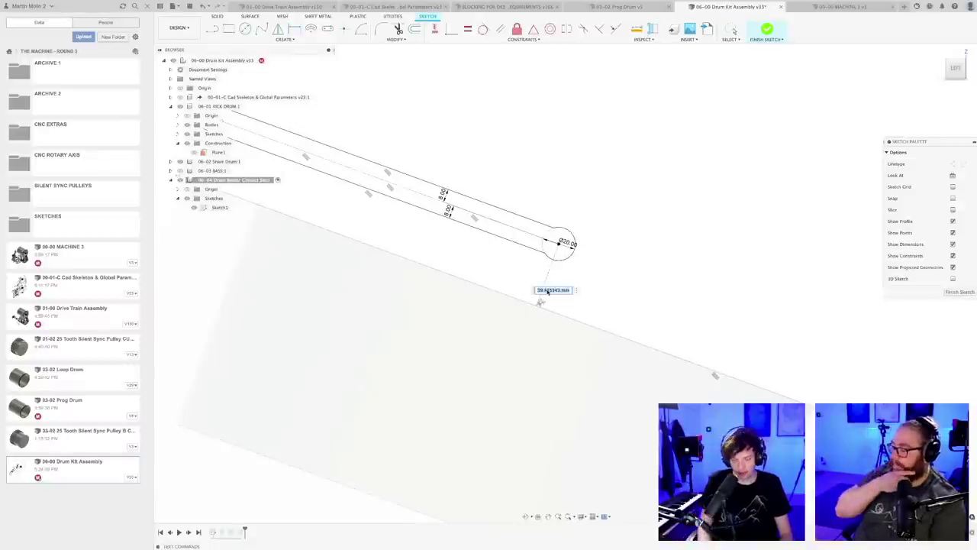
text(20)
key(Return)
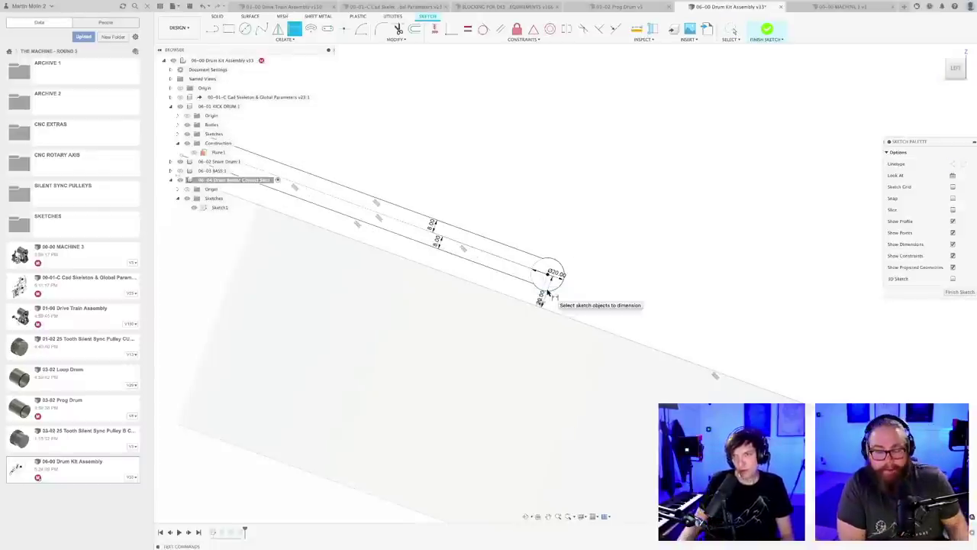
scroll(561, 271, down, 4)
scroll(592, 277, up, 1)
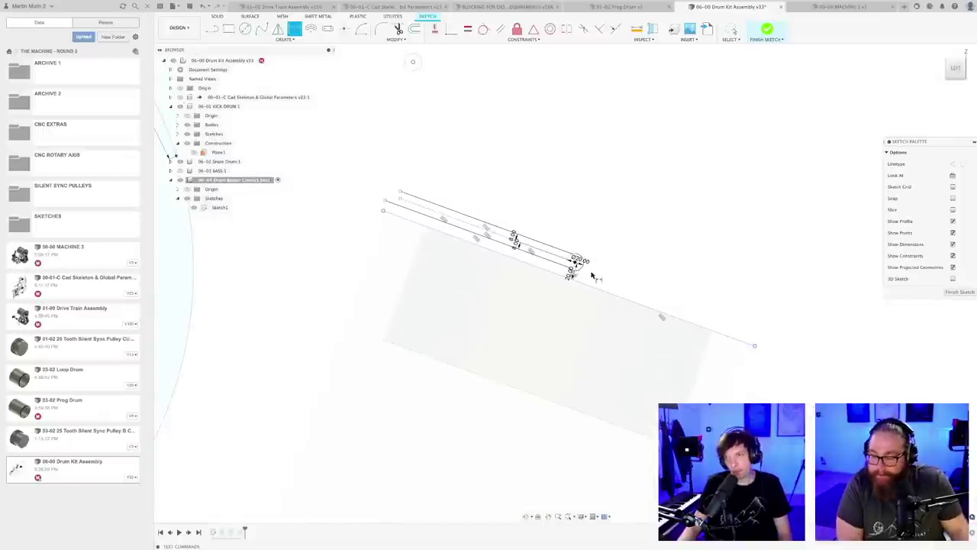
scroll(630, 250, up, 1)
scroll(638, 252, up, 1)
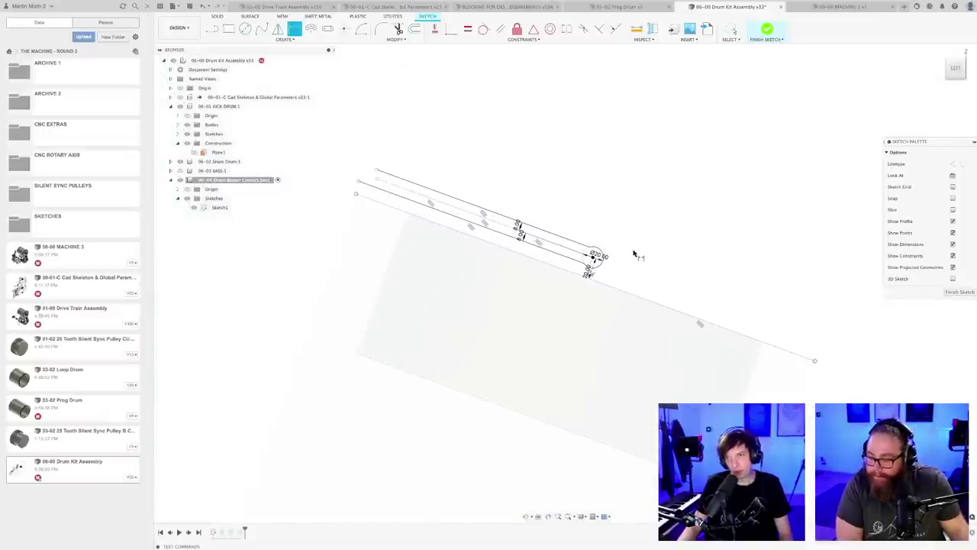
scroll(515, 167, down, 4)
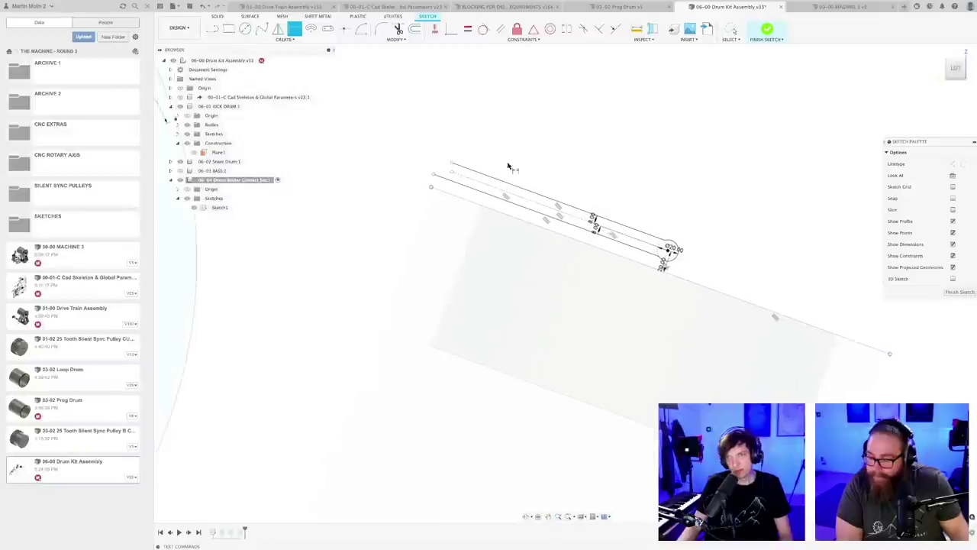
scroll(551, 174, up, 1)
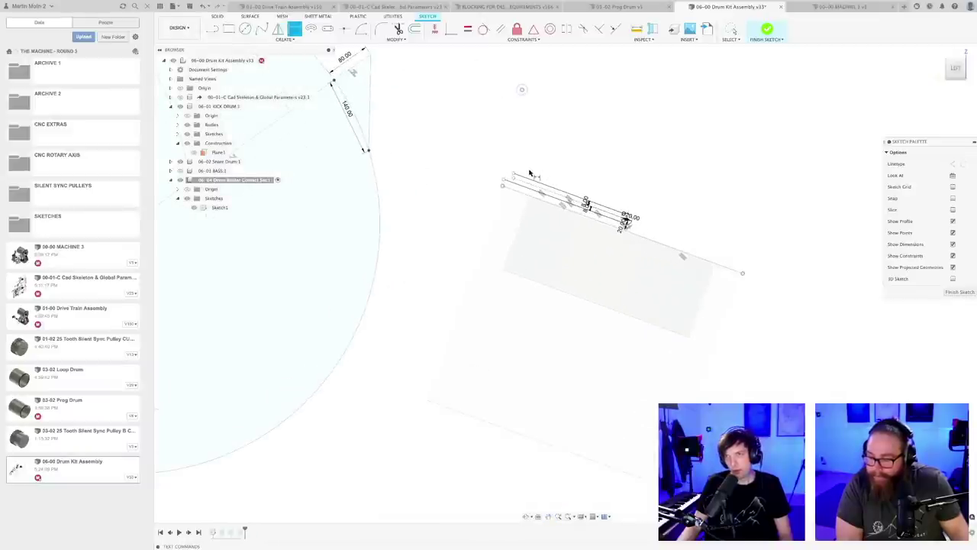
scroll(528, 174, up, 2)
scroll(525, 173, down, 1)
scroll(524, 173, up, 1)
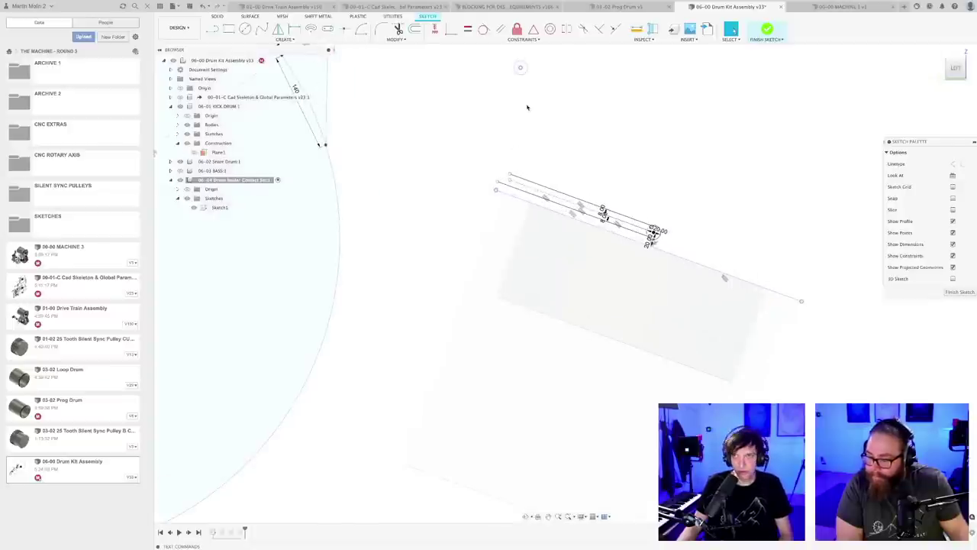
middle_drag(526, 108, 481, 166)
key(c)
scroll(484, 127, up, 2)
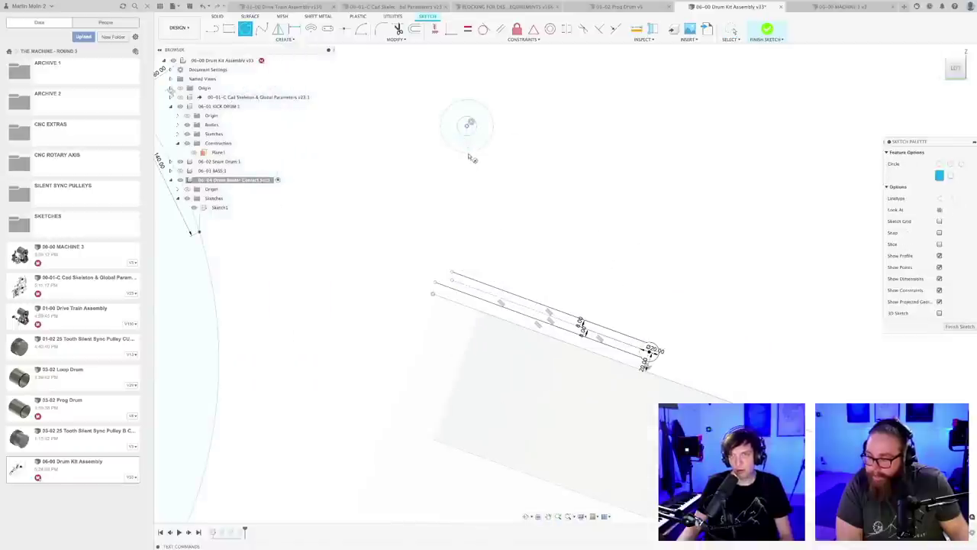
- Place a small circle beside the kick drum and dimension it Ø20
key(Escape)
scroll(491, 176, down, 2)
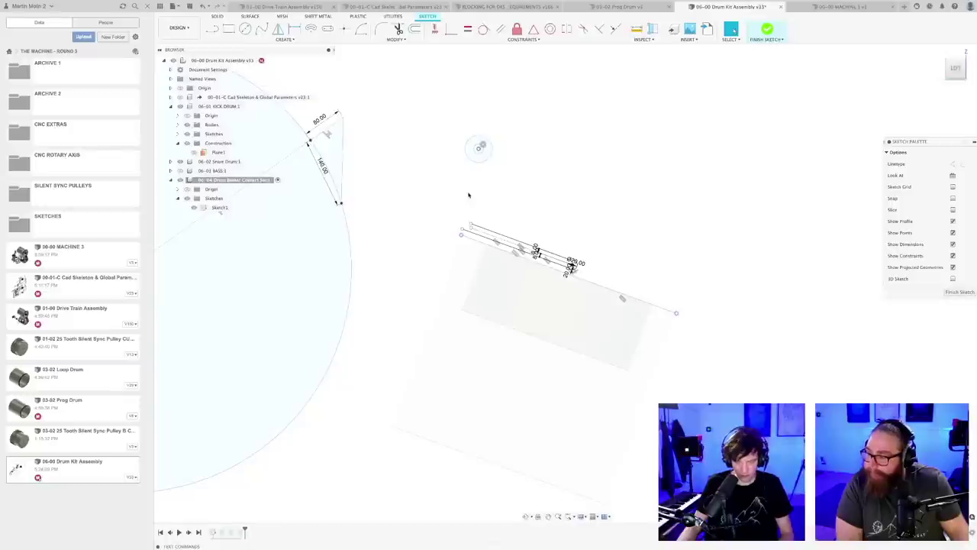
key(c)
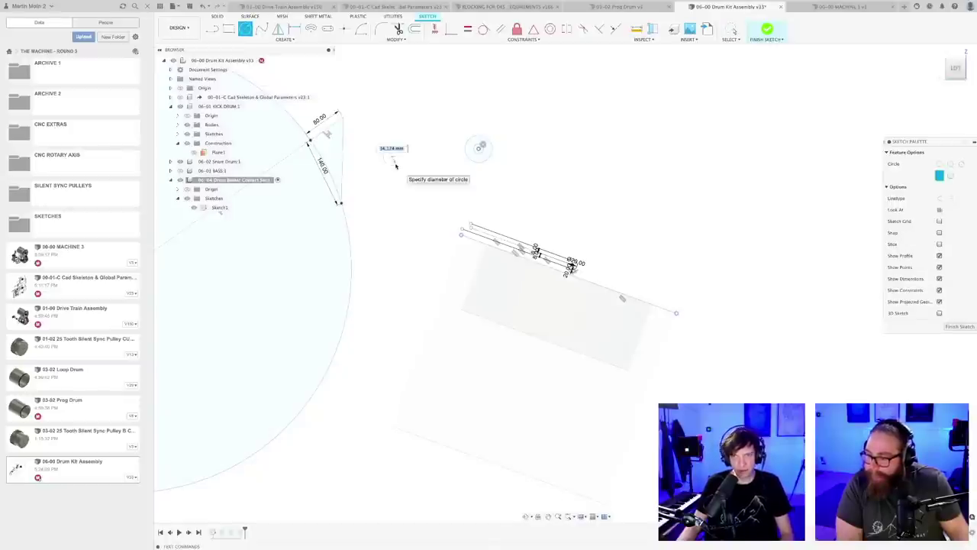
click(394, 163)
key(Escape)
scroll(402, 167, up, 2)
key(d)
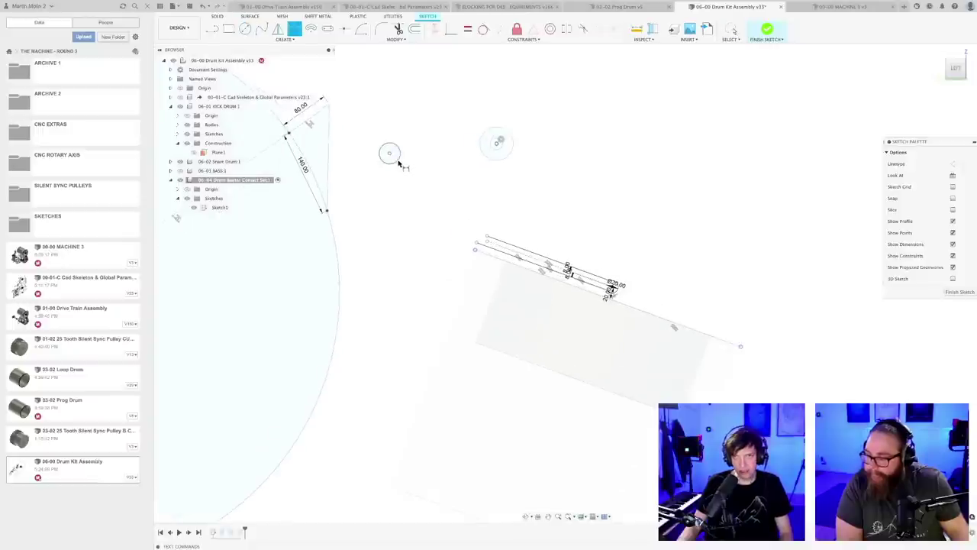
click(398, 163)
text(20)
key(Return)
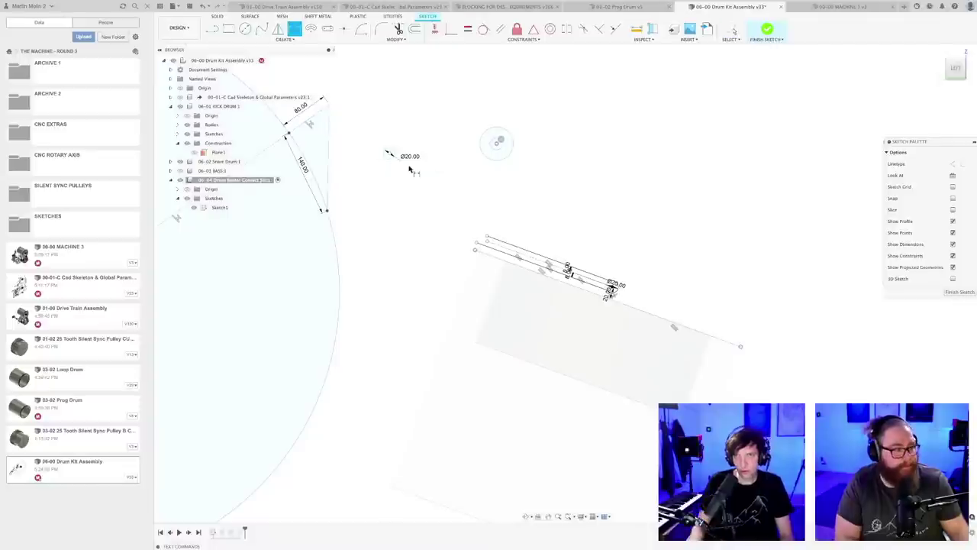
scroll(396, 171, up, 1)
scroll(396, 172, down, 2)
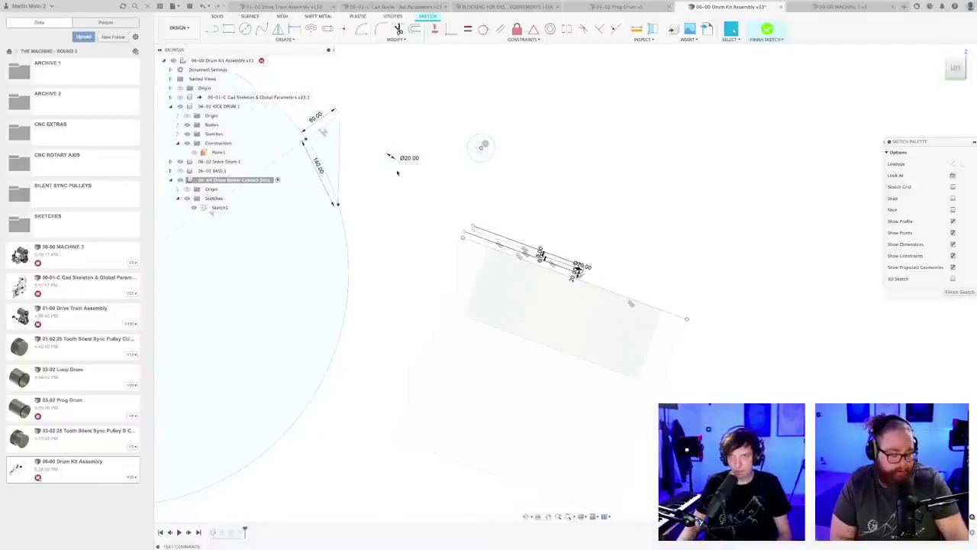
scroll(420, 198, up, 1)
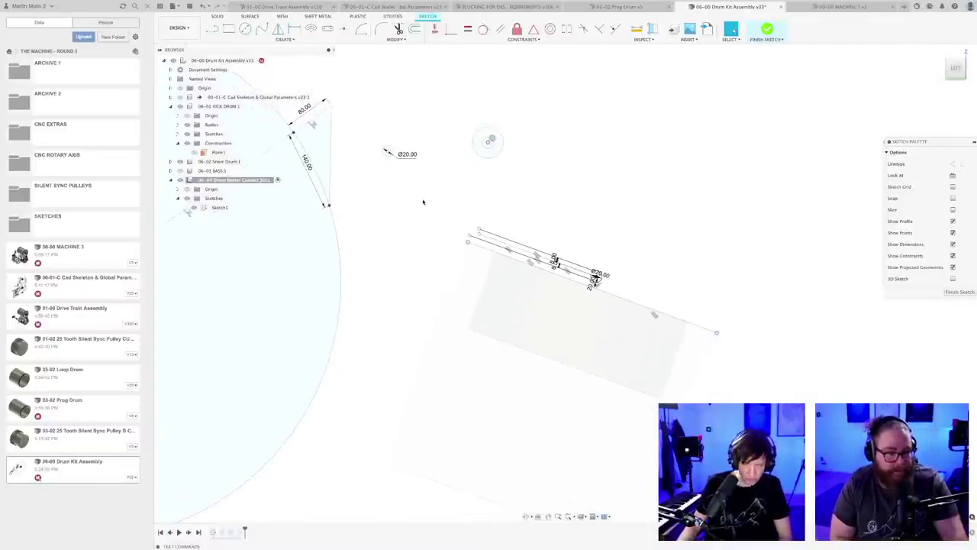
- Draw a concentric outer circle around the Ø20 circle and dimension it Ø50
key(l)
scroll(423, 202, up, 1)
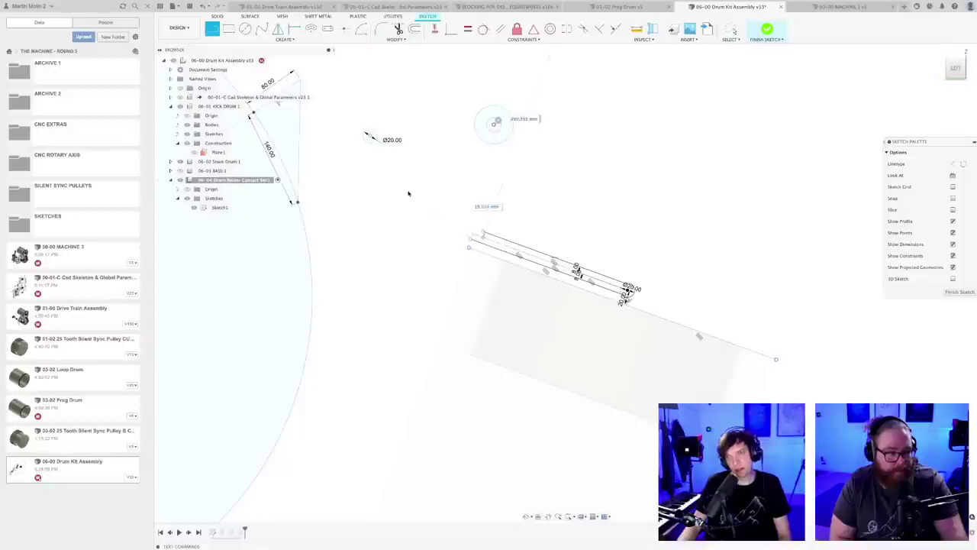
key(Escape)
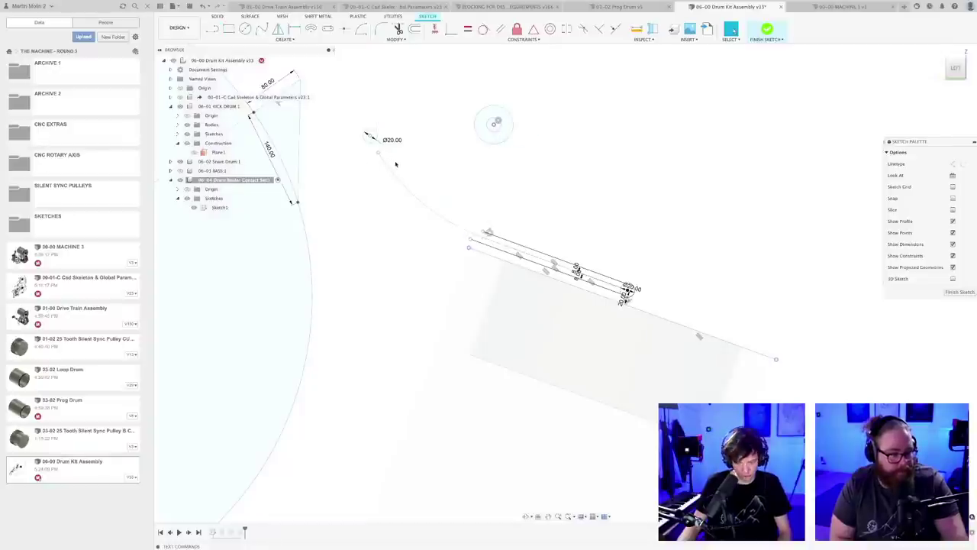
scroll(407, 186, up, 1)
key(c)
click(400, 173)
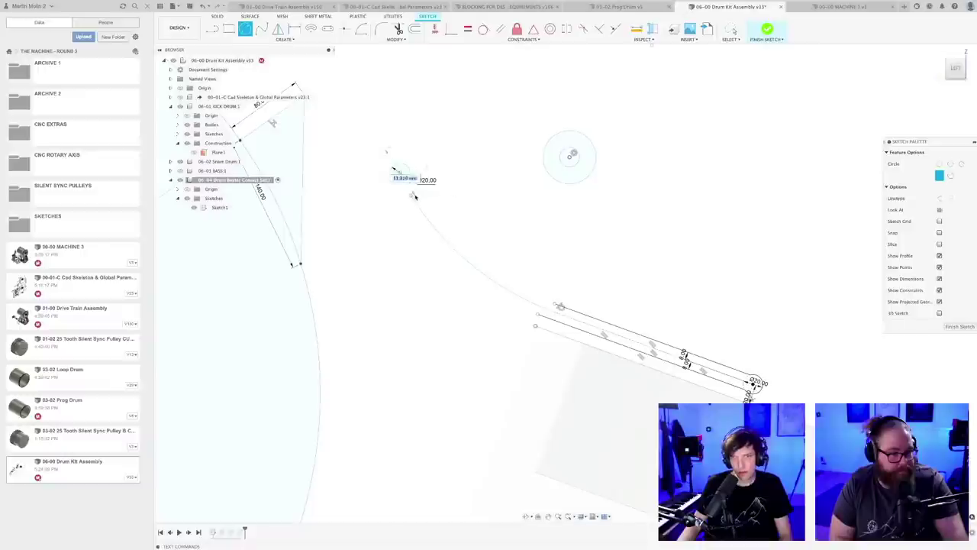
click(412, 196)
key(Escape)
middle_drag(439, 202, 431, 208)
key(d)
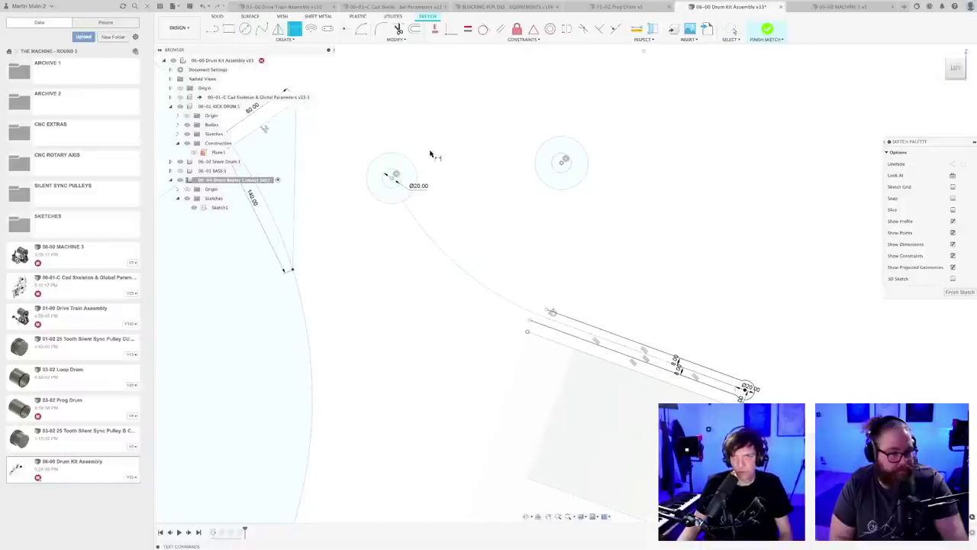
click(413, 164)
click(425, 160)
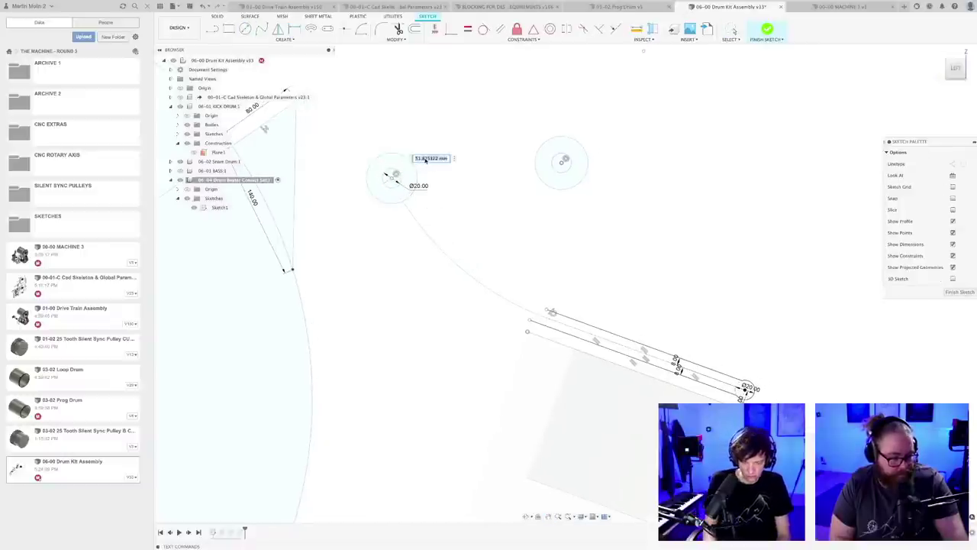
key(Escape)
- Save a new version of the design and switch to the drive train assembly document
scroll(444, 227, down, 2)
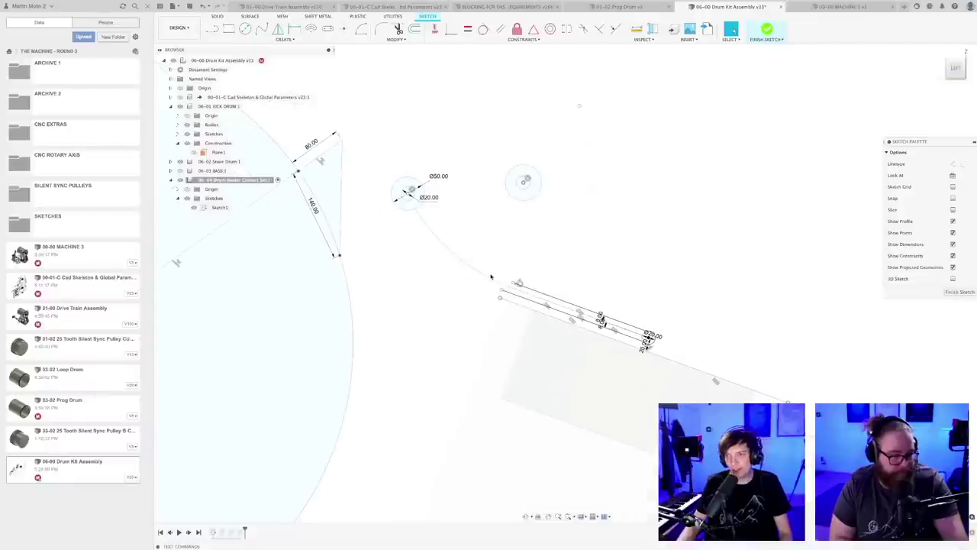
scroll(531, 298, up, 3)
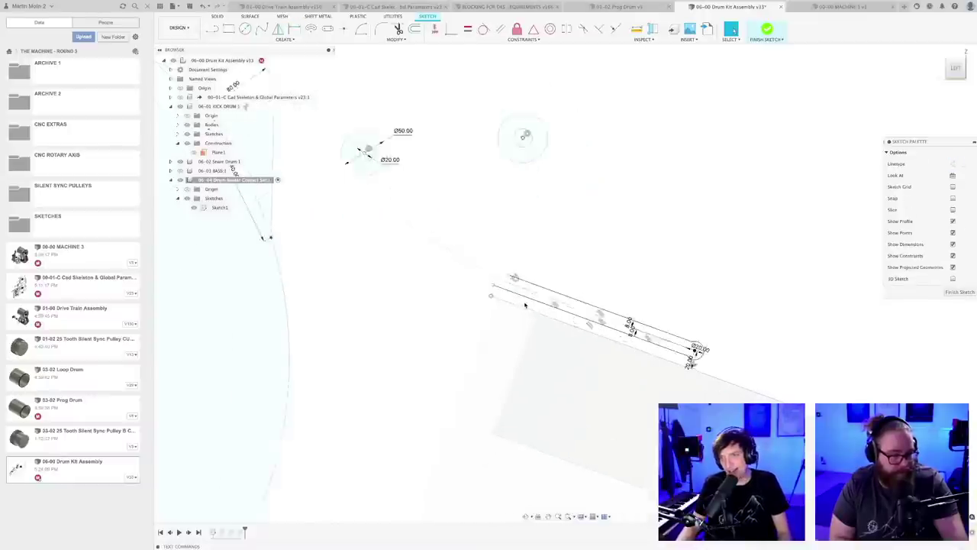
scroll(524, 213, down, 2)
click(484, 28)
scroll(500, 267, up, 3)
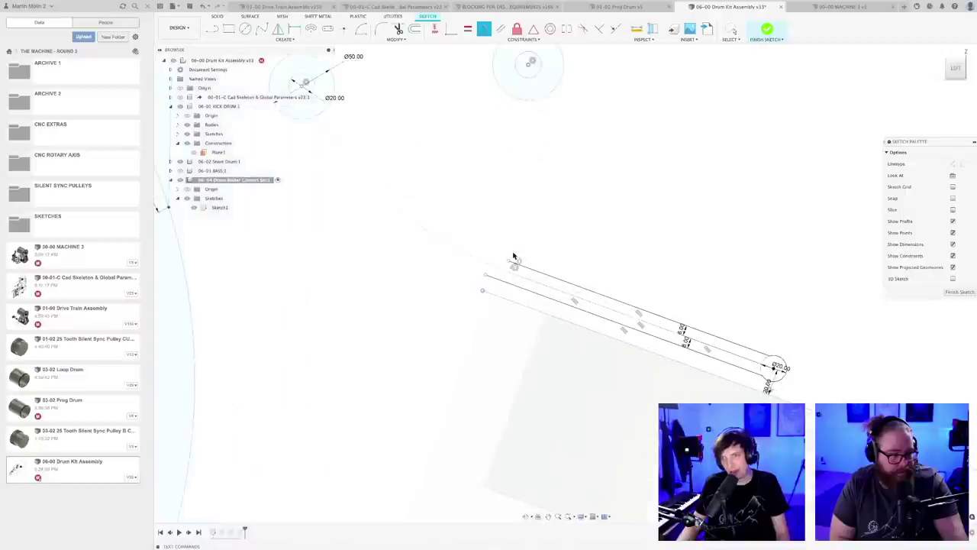
scroll(546, 243, down, 3)
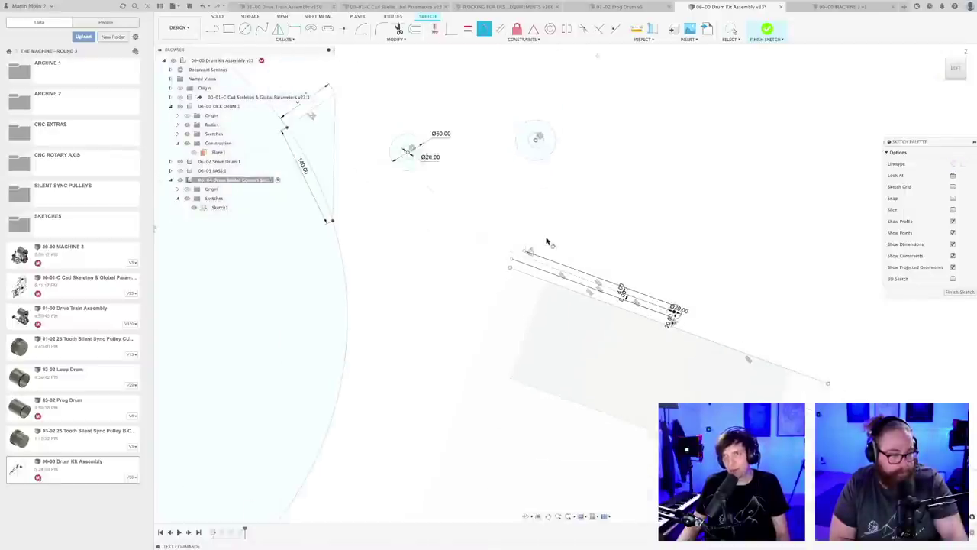
key(Escape)
scroll(575, 217, down, 2)
key(ctrl+s)
key(Return)
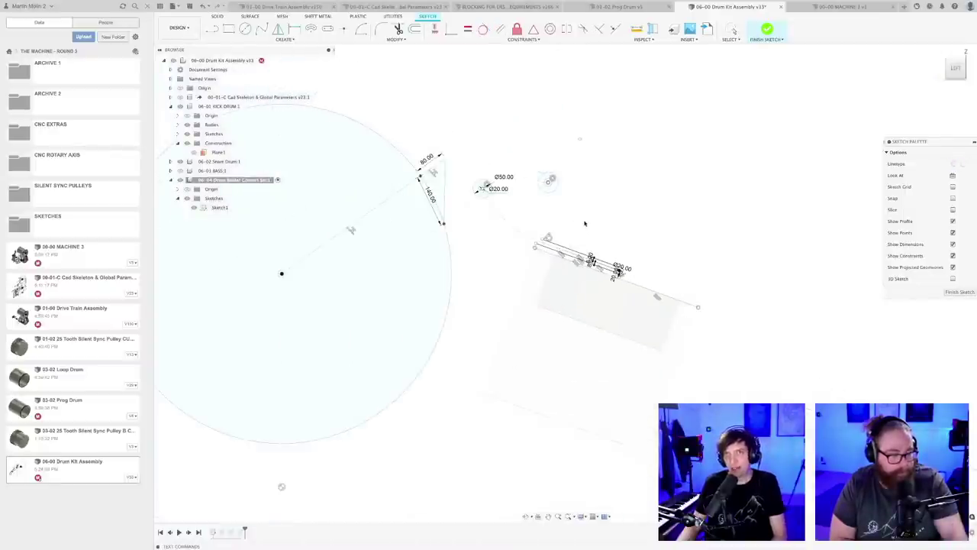
click(281, 6)
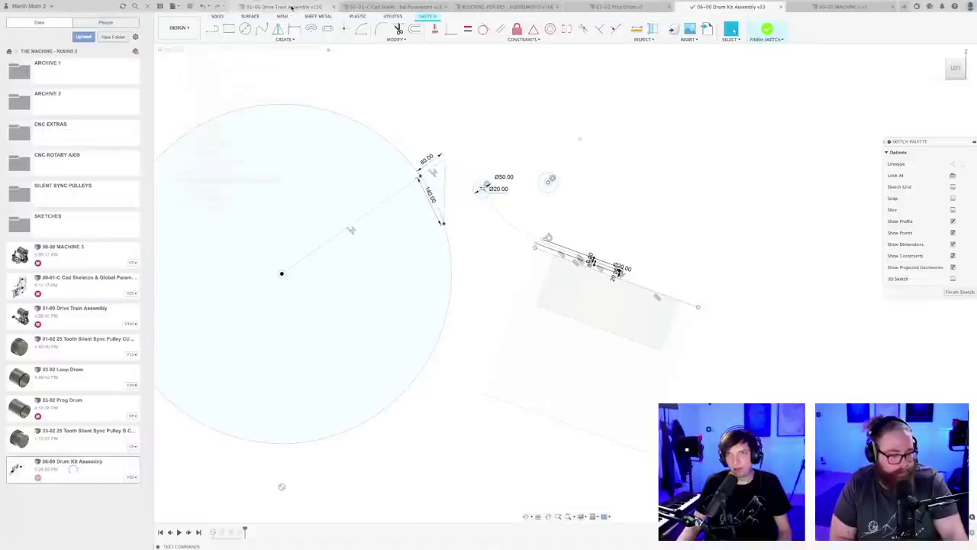
shift+middle_drag(579, 207, 527, 314)
scroll(523, 315, up, 10)
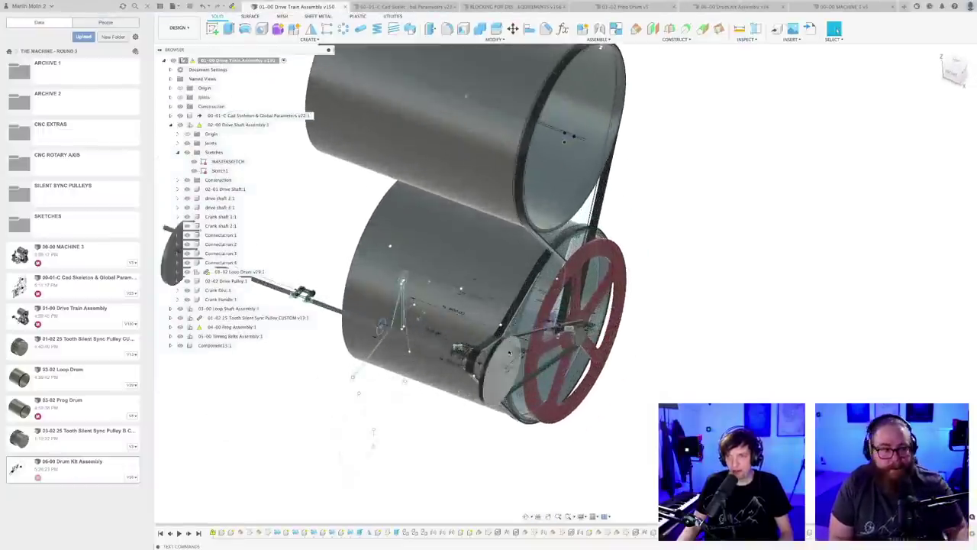
scroll(519, 305, up, 4)
scroll(522, 296, down, 8)
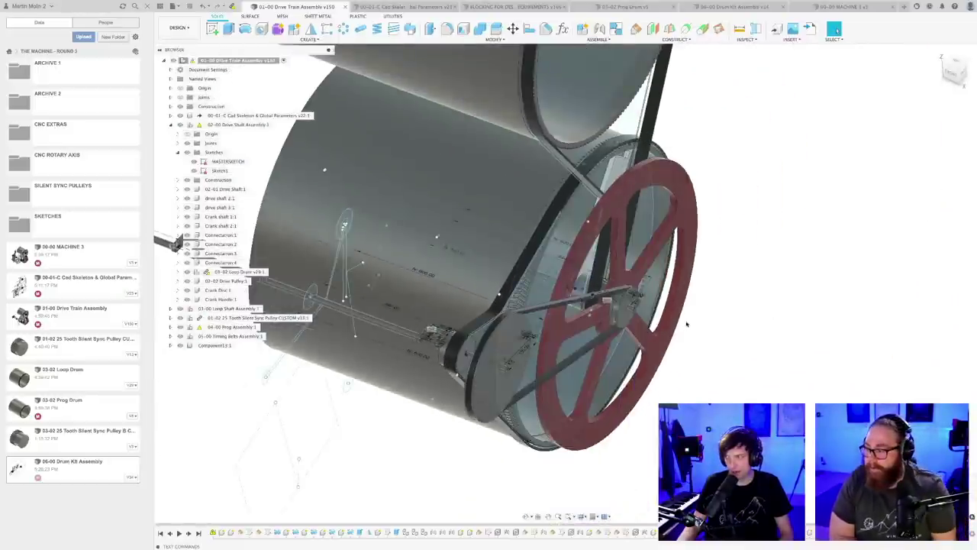
shift+middle_drag(687, 325, 691, 329)
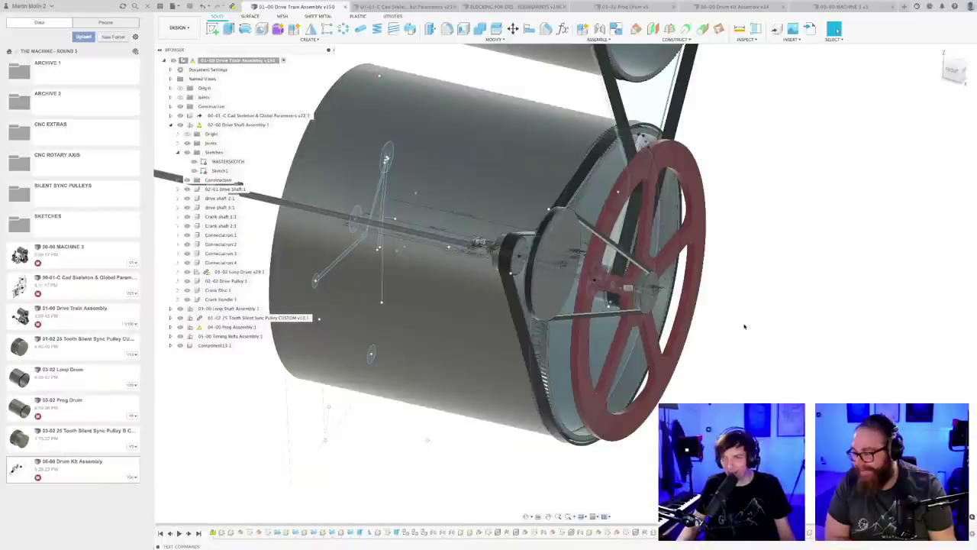
scroll(741, 327, down, 3)
scroll(735, 327, down, 2)
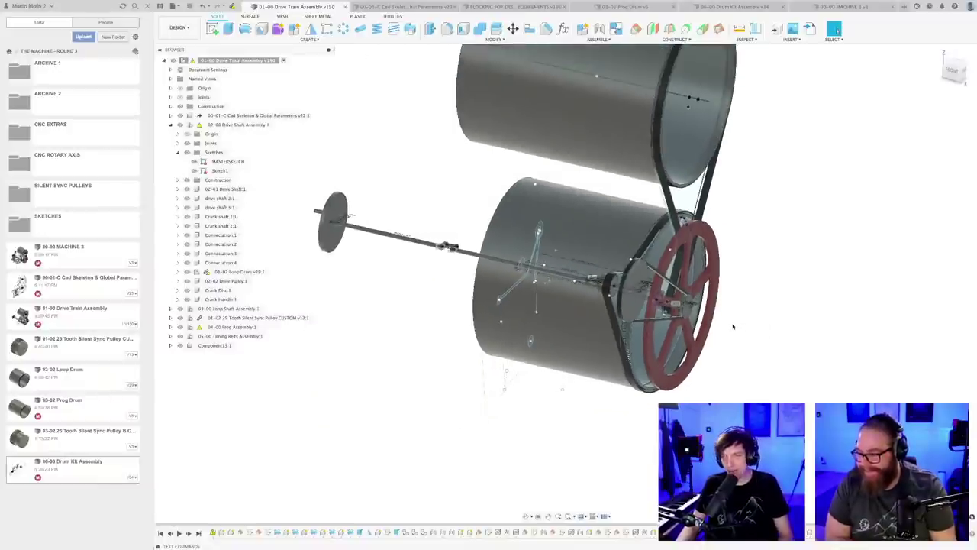
click(840, 7)
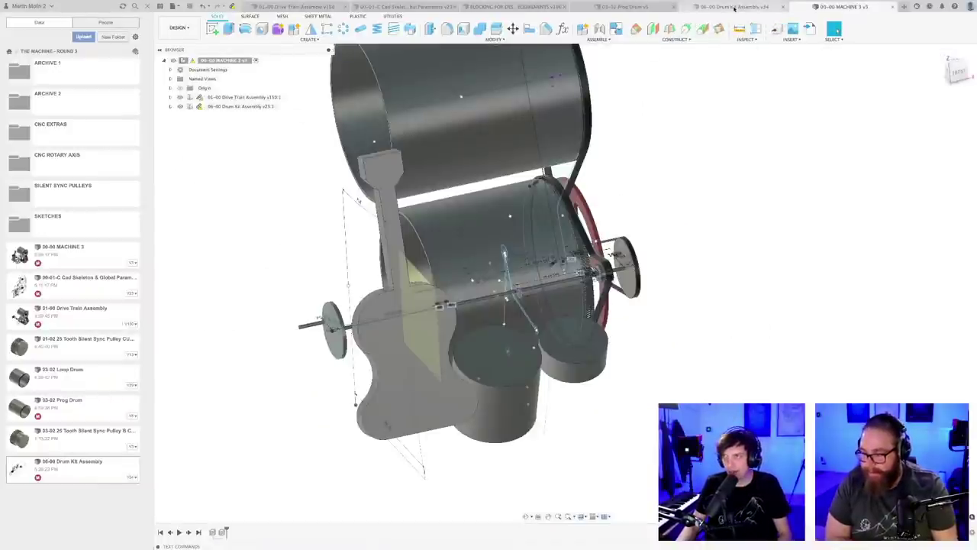
click(735, 7)
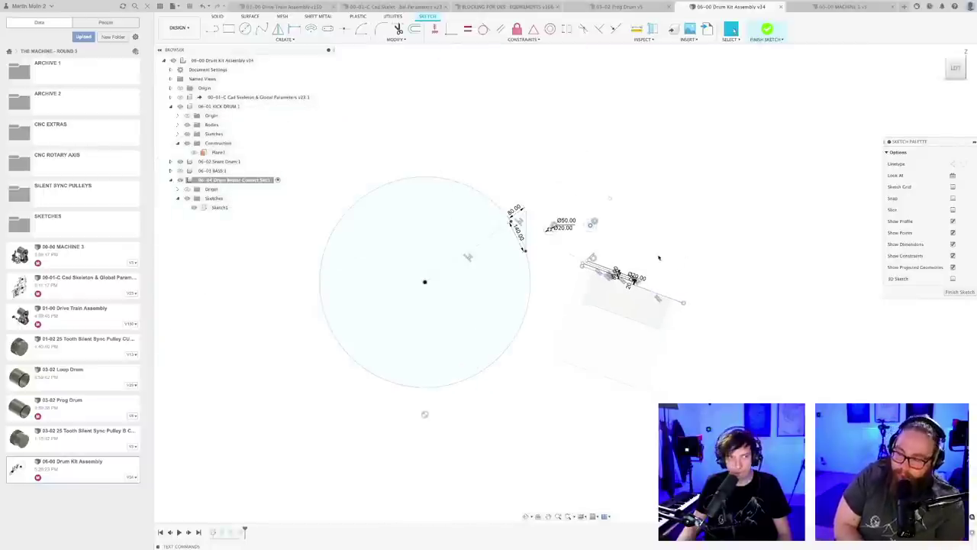
- Offset the curved path from the Ø20 circle by 8.00 mm on both sides
shift+middle_drag(659, 258, 656, 266)
middle_drag(614, 290, 585, 241)
scroll(524, 264, up, 5)
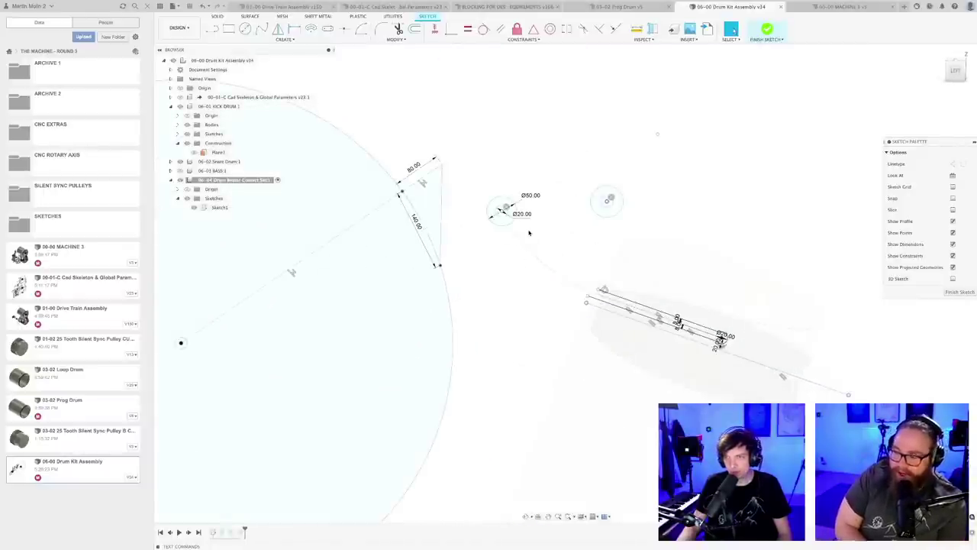
scroll(528, 233, up, 3)
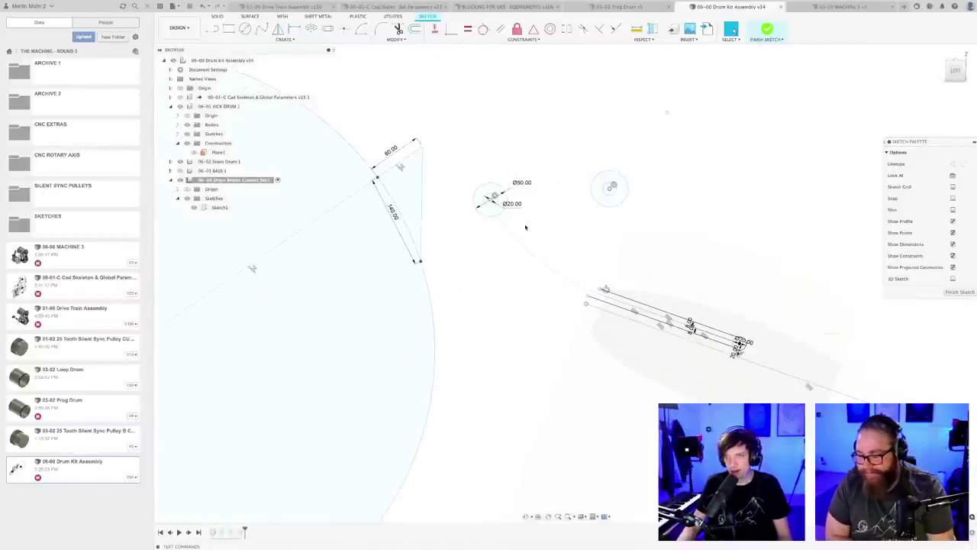
scroll(527, 228, up, 2)
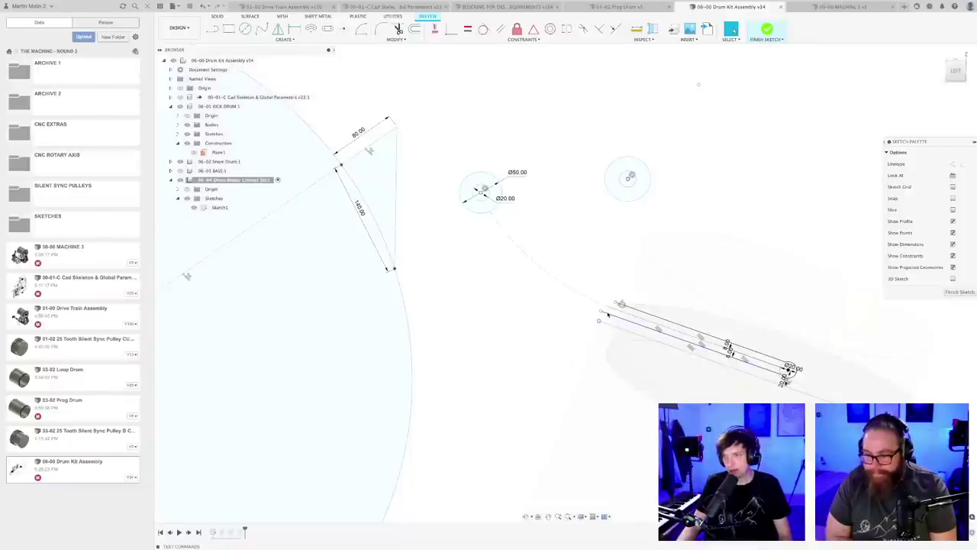
click(565, 288)
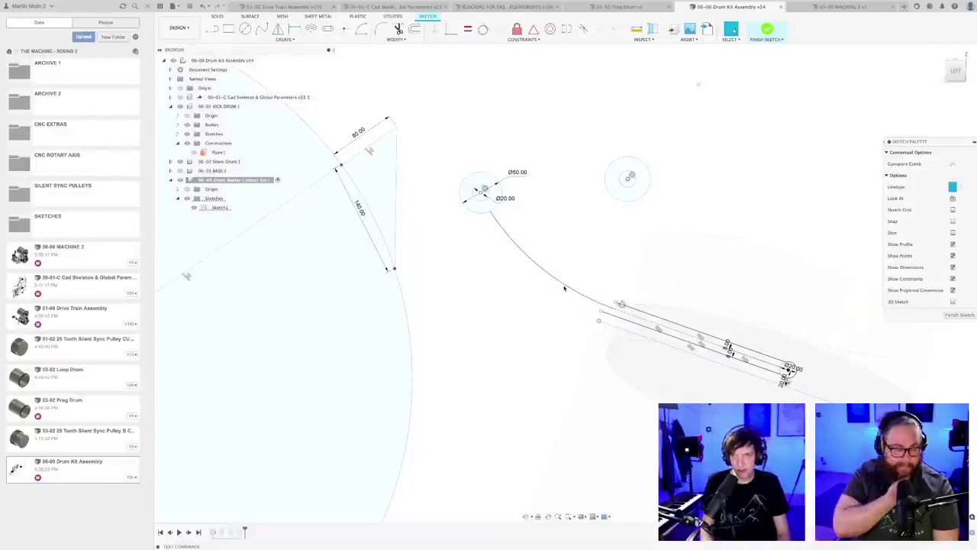
key(o)
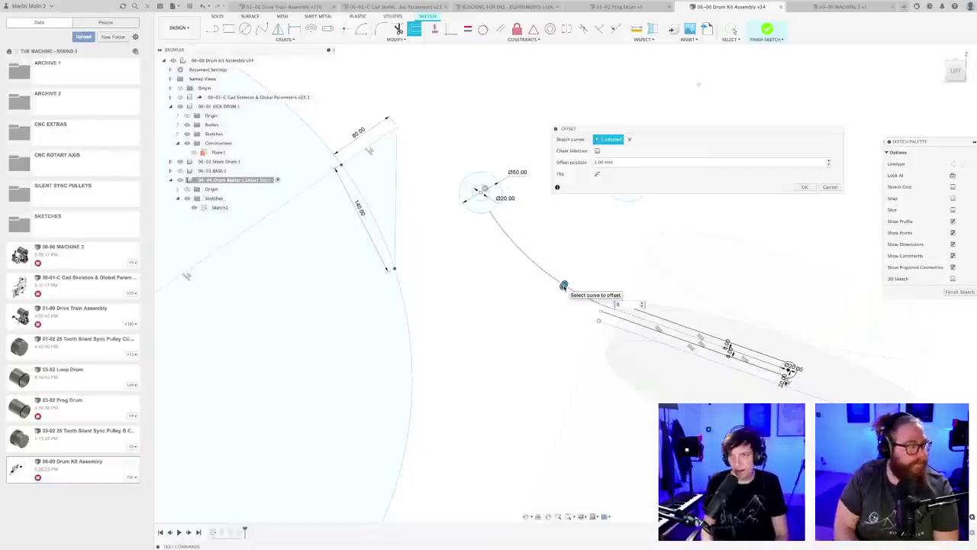
key(Escape)
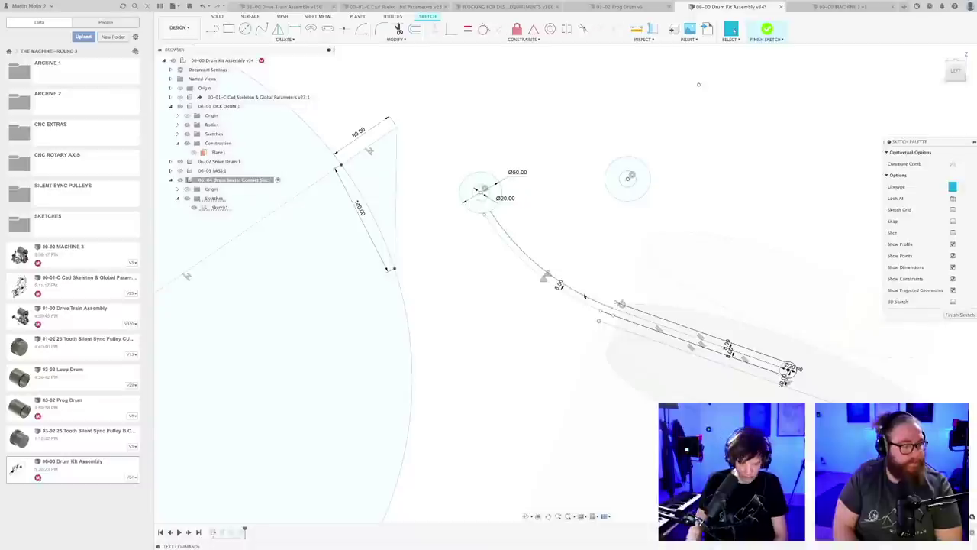
key(o)
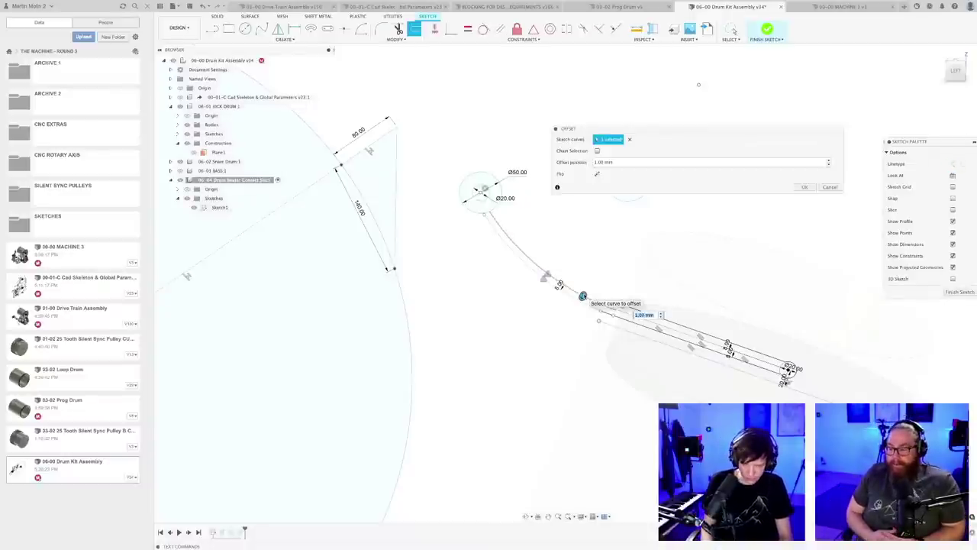
key(Return)
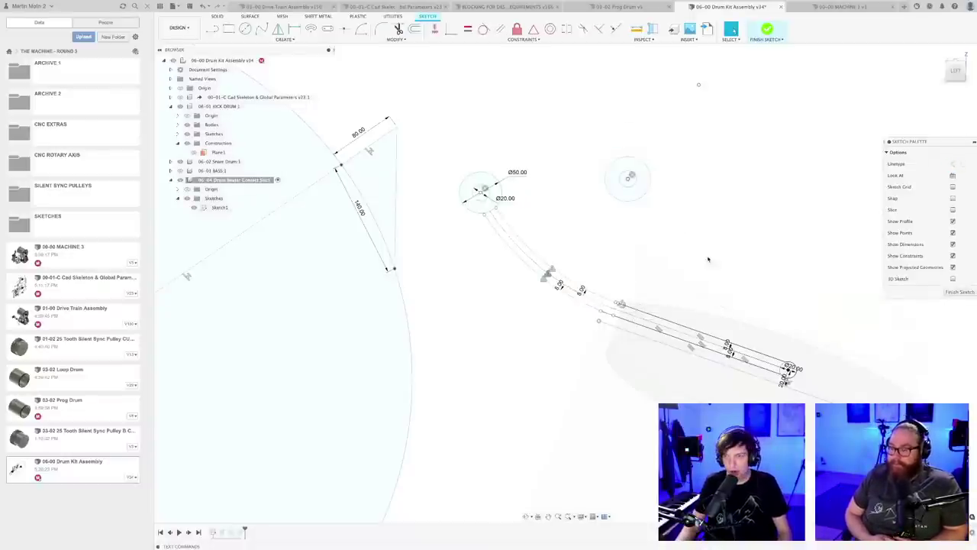
mouse_move(708, 259)
middle_down()
mouse_move(534, 238)
mouse_move(522, 254)
middle_up()
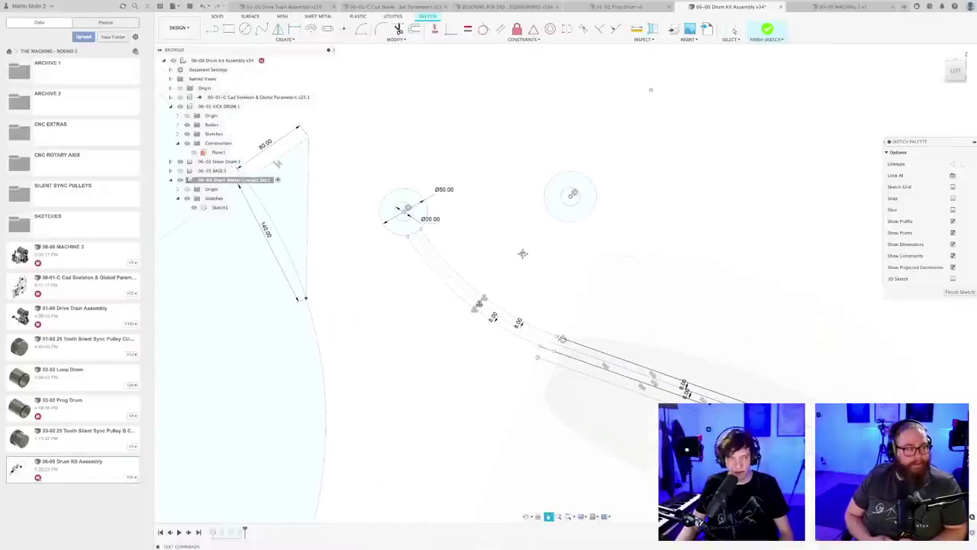
- Drag the offset path's line ends and lines onto the Ø20 circle's edge
scroll(528, 257, down, 3)
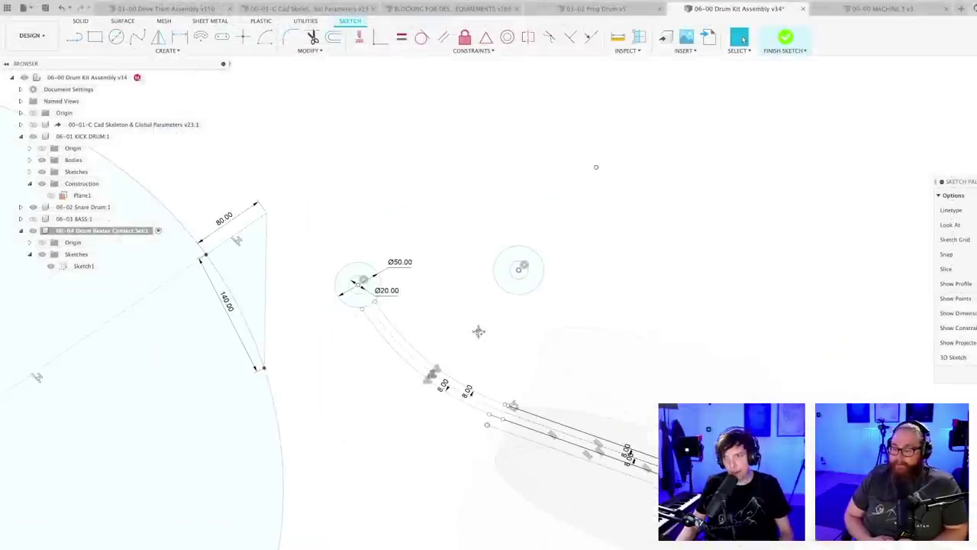
scroll(504, 341, up, 8)
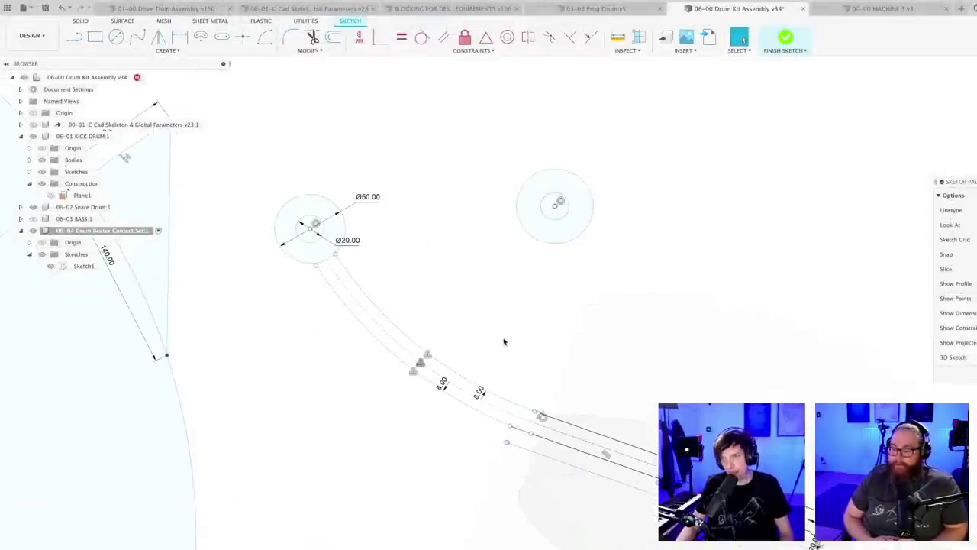
scroll(539, 402, up, 2)
click(545, 409)
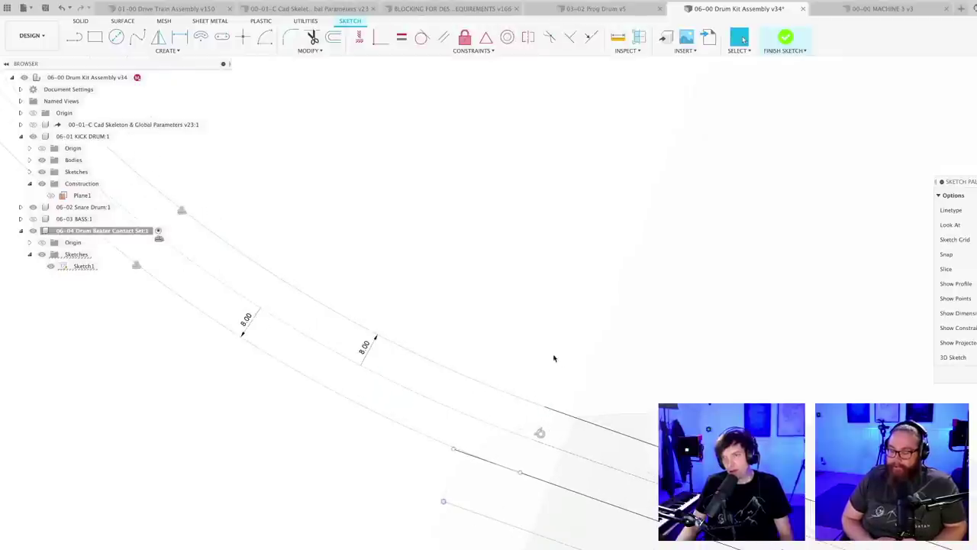
drag(455, 450, 532, 478)
scroll(544, 306, down, 5)
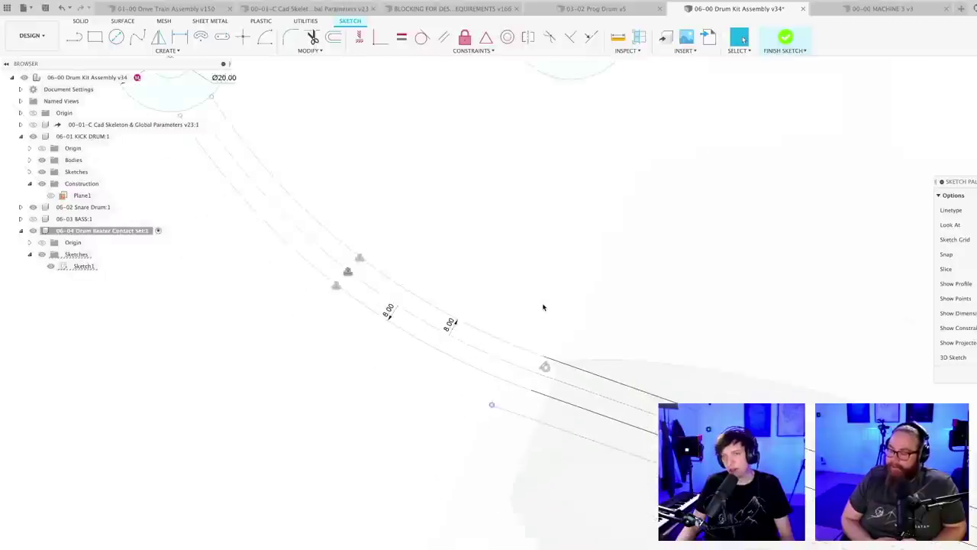
scroll(363, 187, up, 6)
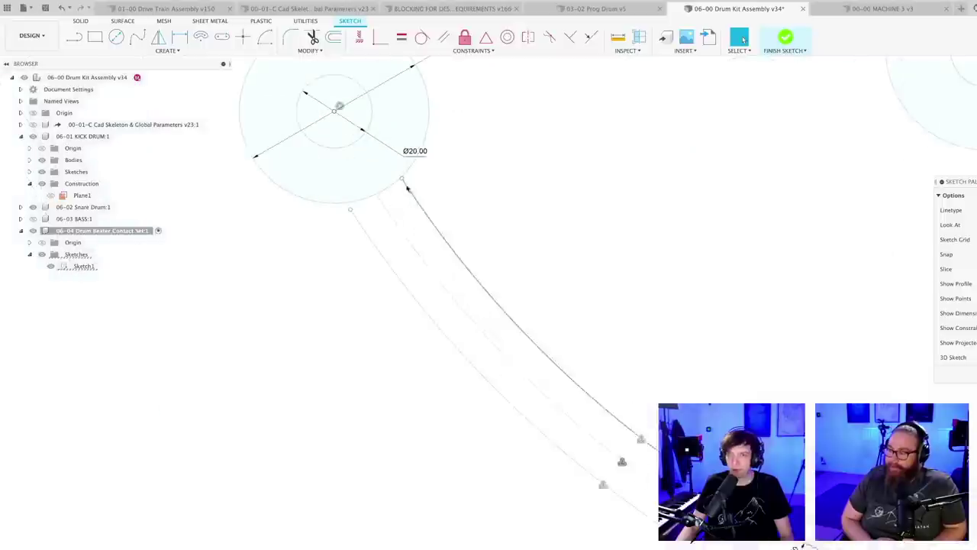
drag(394, 162, 400, 167)
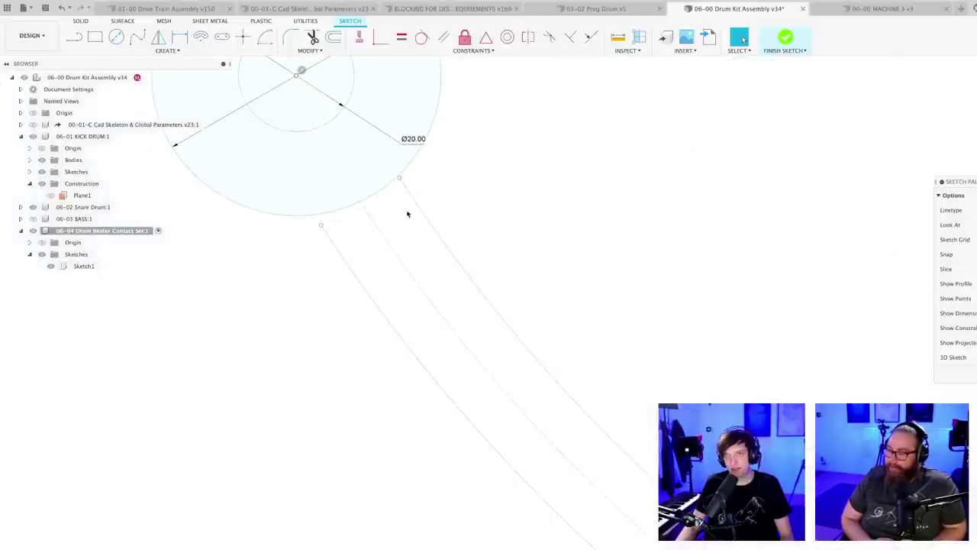
scroll(430, 207, down, 3)
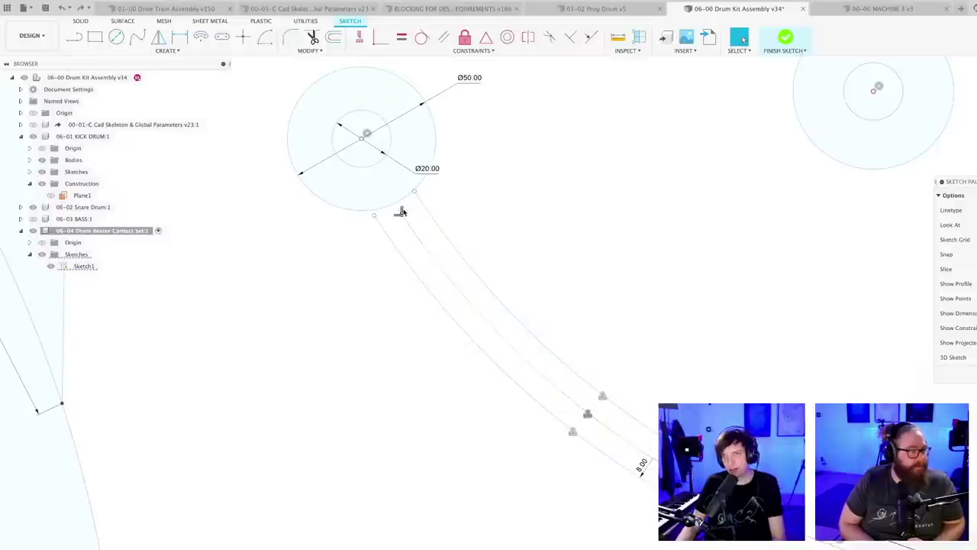
drag(402, 212, 361, 139)
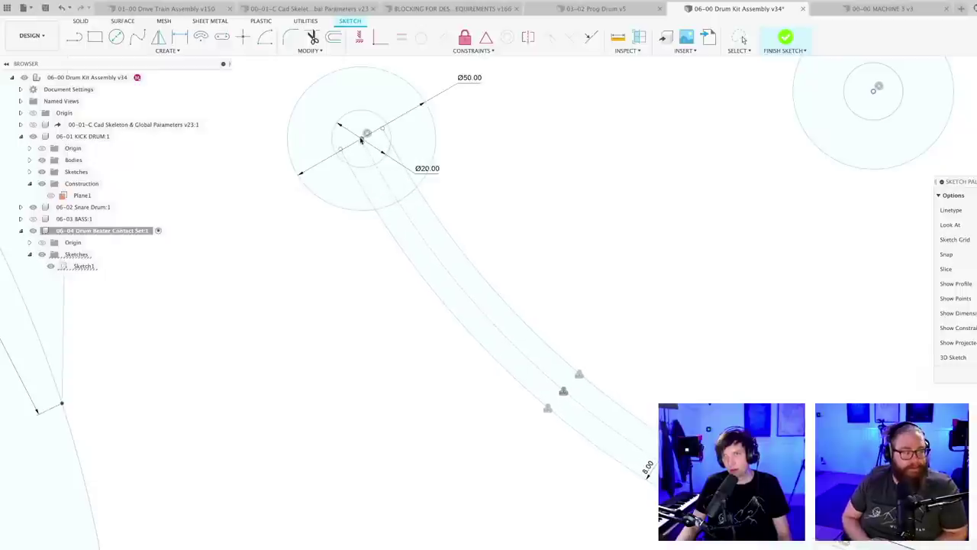
- Save the design as a new version, version 35
scroll(576, 329, down, 5)
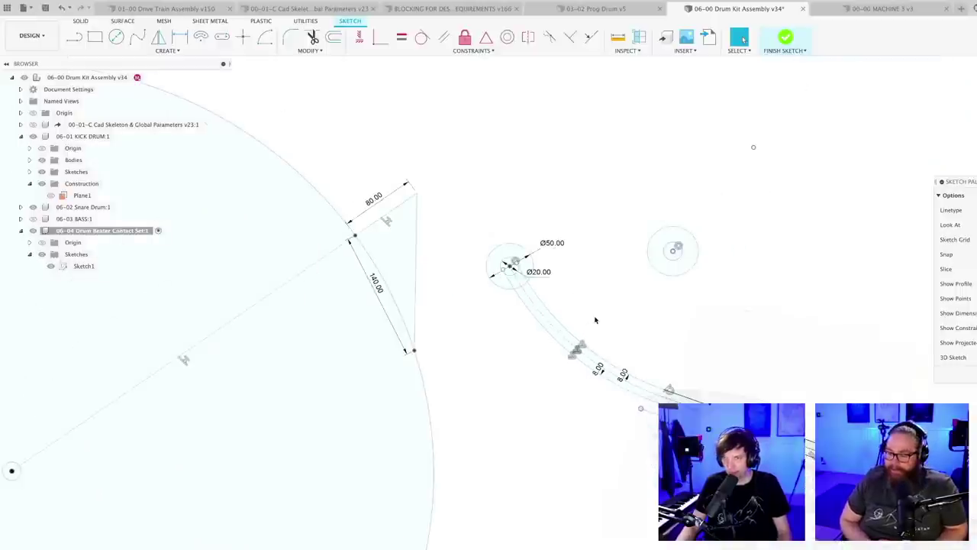
middle_drag(585, 305, 492, 285)
scroll(497, 285, down, 3)
mouse_move(469, 392)
shift+middle_down()
mouse_move(440, 375)
mouse_move(436, 391)
shift+middle_up()
key(super+s)
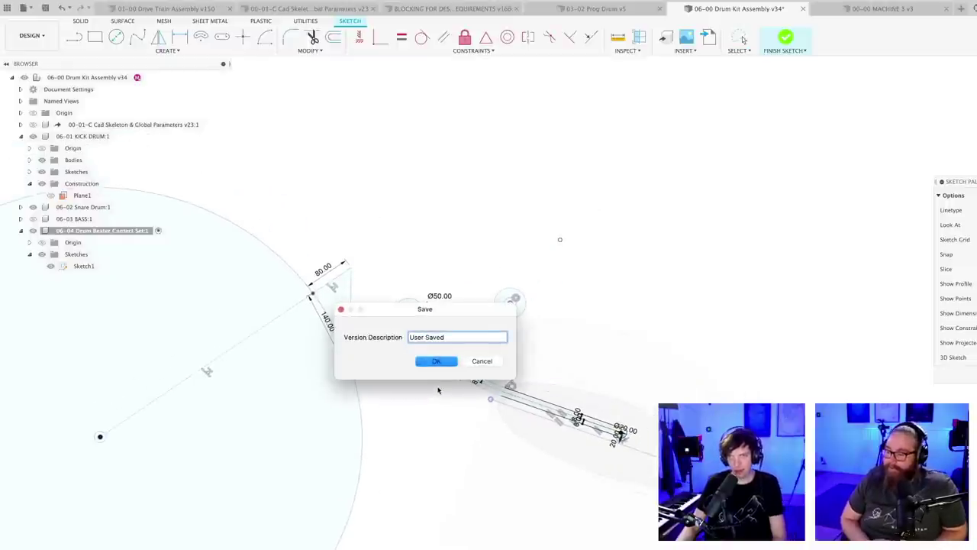
key(Return)
- Shift the Ø50/Ø20 circles and their offset path down-right
scroll(429, 415, down, 3)
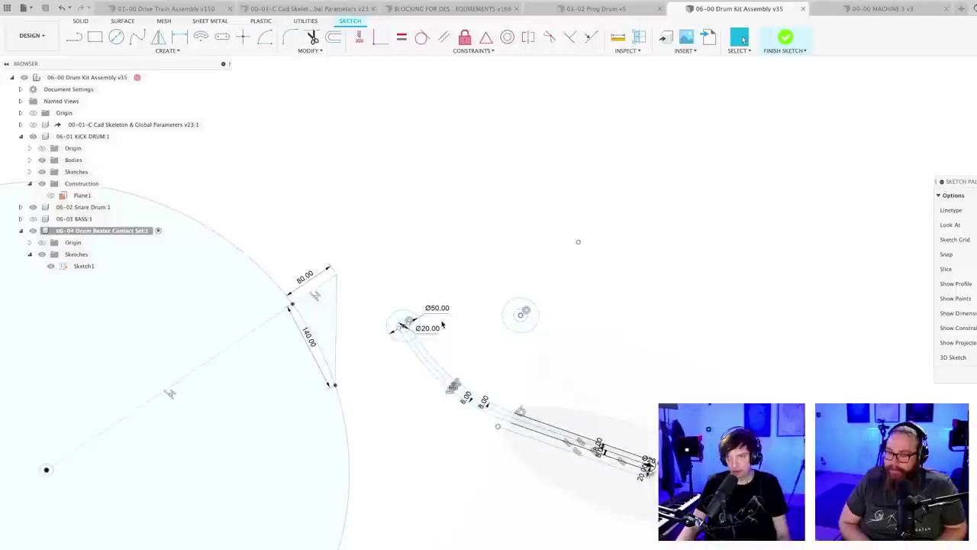
mouse_move(390, 327)
mouse_down()
mouse_move(466, 350)
mouse_move(456, 353)
mouse_up()
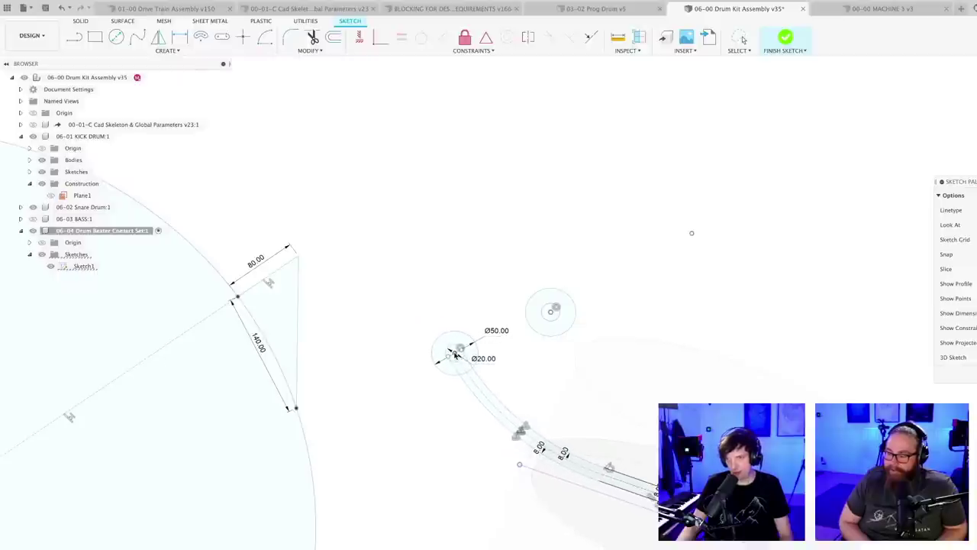
scroll(430, 475, down, 5)
scroll(449, 402, up, 2)
mouse_move(430, 477)
middle_down()
mouse_move(448, 401)
mouse_move(434, 377)
middle_up()
- Draw a new circle below the kick drum outline and dimension its diameter to 20 mm
key(c)
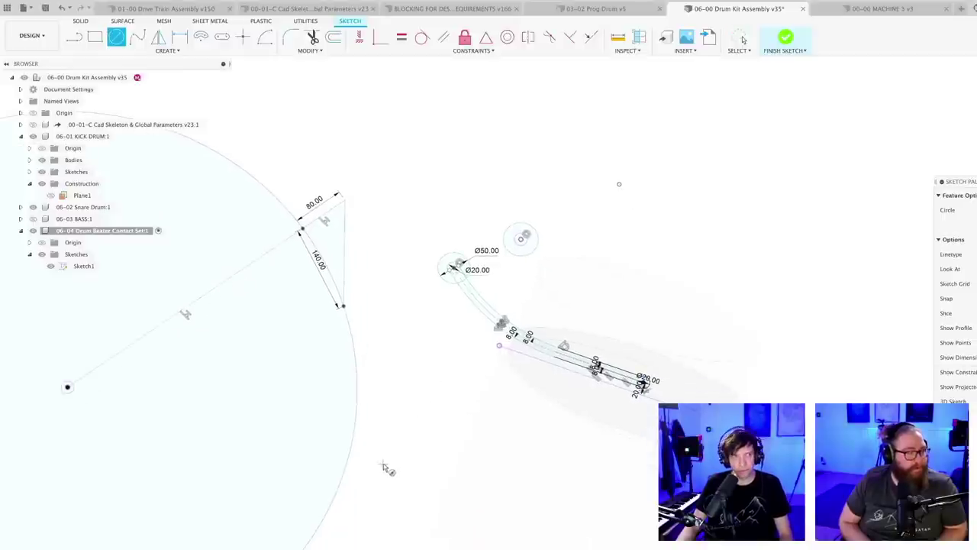
middle_drag(384, 466, 394, 376)
scroll(416, 349, up, 2)
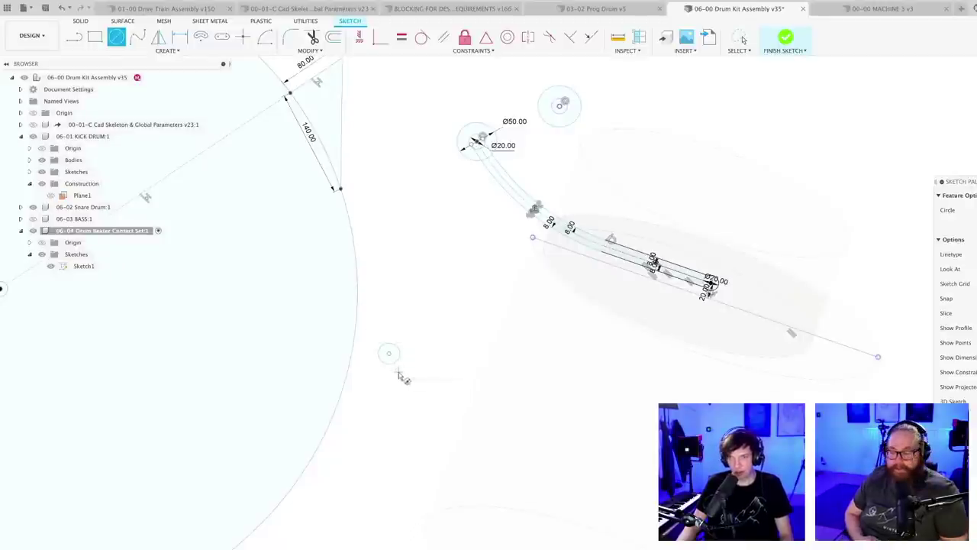
scroll(402, 376, up, 3)
key(d)
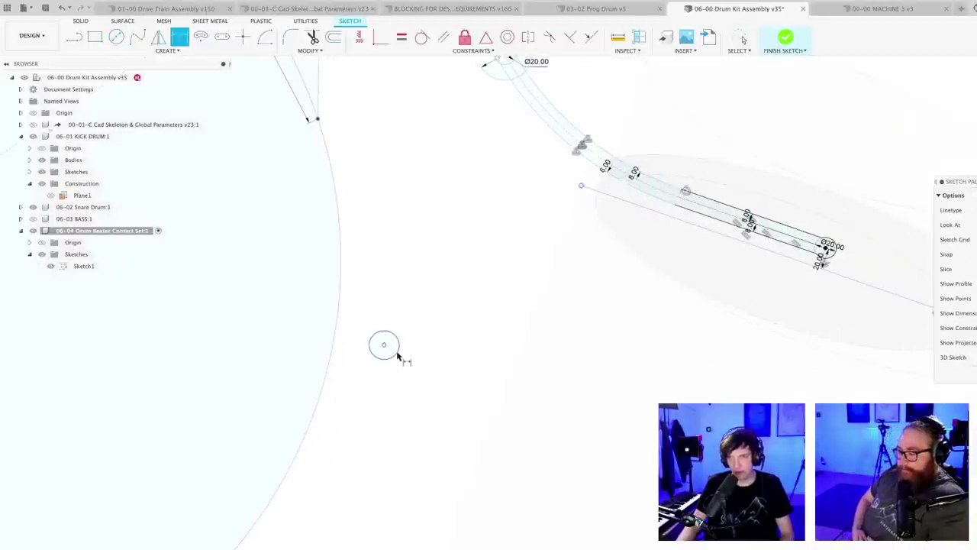
click(397, 355)
click(414, 340)
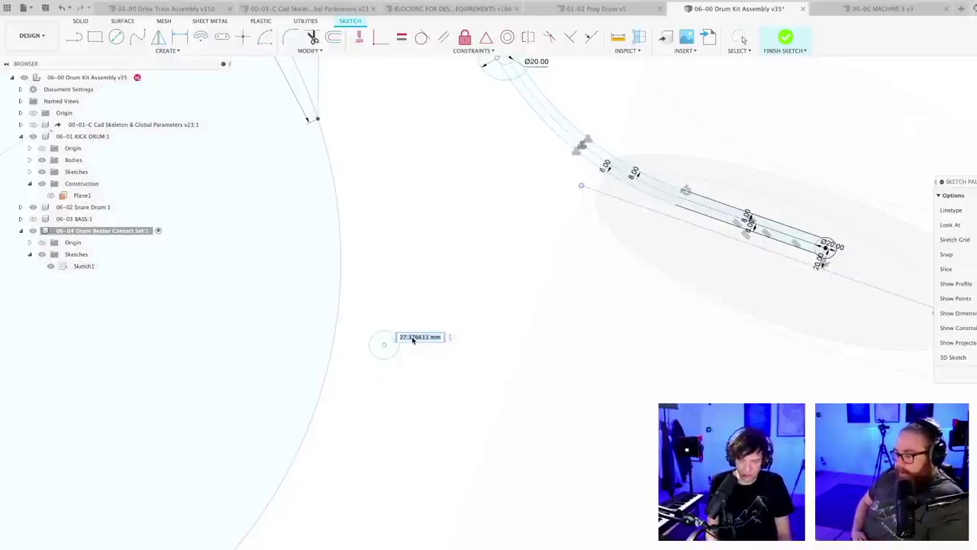
key(Return)
- Save the design as version 36
scroll(414, 375, down, 4)
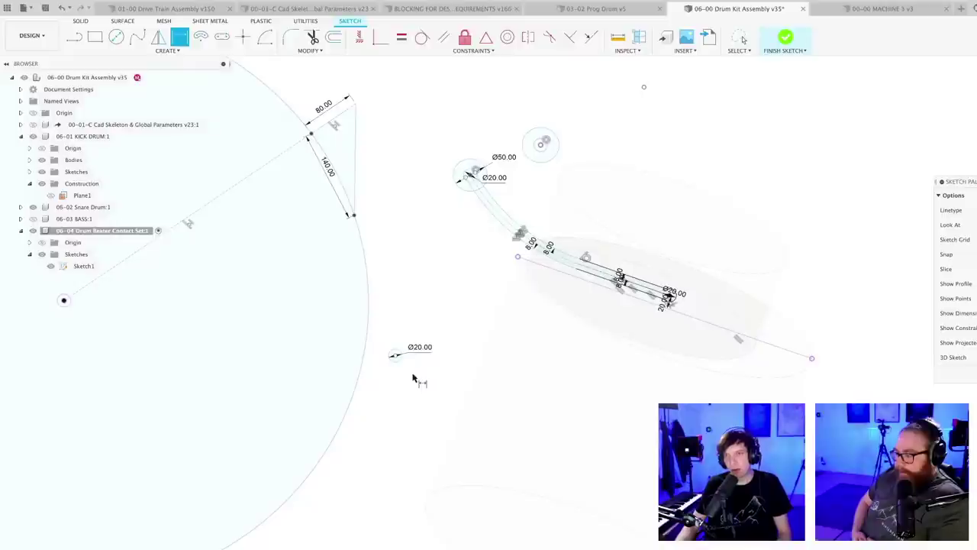
key(super+s)
click(434, 362)
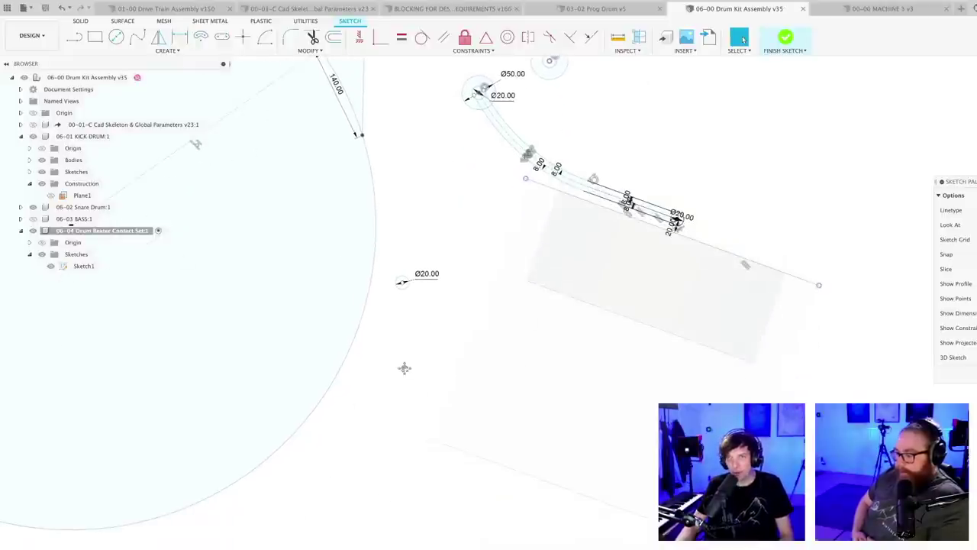
scroll(385, 507, up, 2)
mouse_move(404, 367)
middle_down()
mouse_move(386, 507)
mouse_move(393, 464)
mouse_move(365, 537)
middle_up()
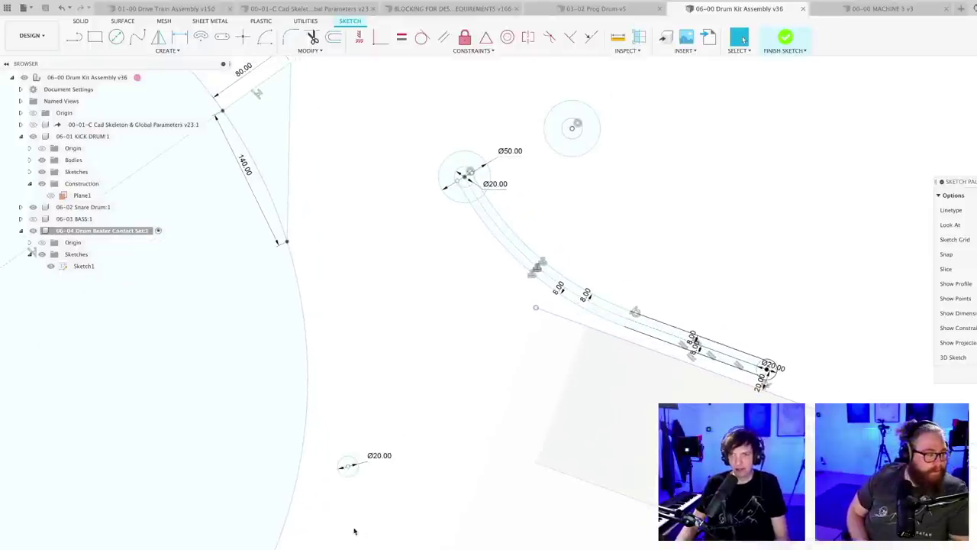
mouse_move(377, 502)
shift+middle_down()
mouse_move(439, 492)
mouse_move(413, 448)
mouse_move(422, 450)
mouse_move(408, 504)
shift+middle_up()
scroll(407, 501, up, 1)
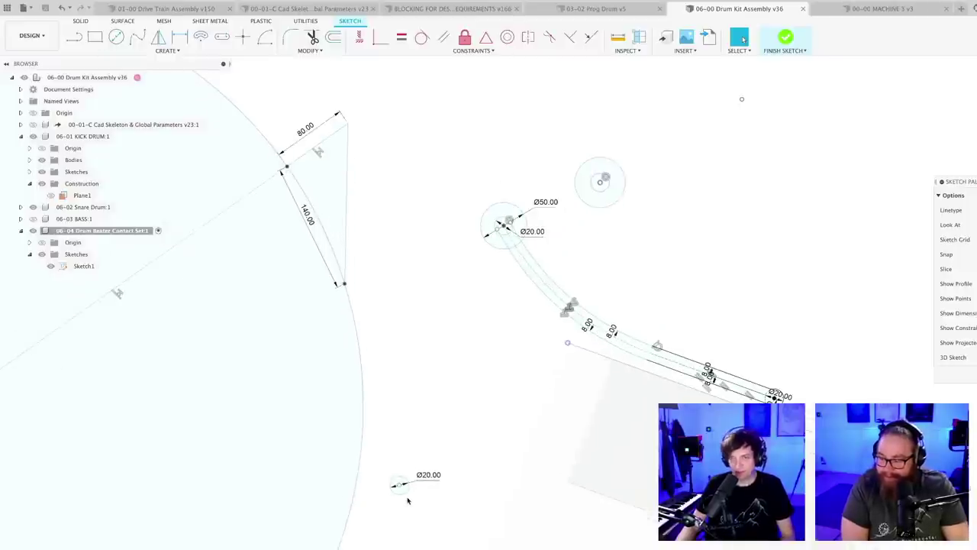
scroll(409, 499, up, 3)
middle_drag(428, 491, 383, 526)
- Draw a line from the lower circle's centre to the upper Ø20 circle's centre
key(l)
scroll(365, 516, up, 5)
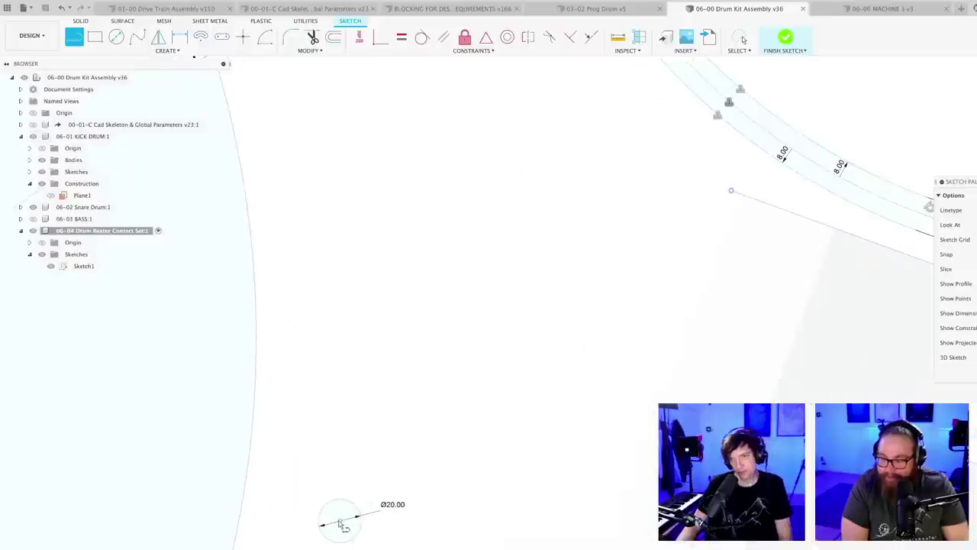
click(340, 523)
scroll(406, 451, down, 4)
middle_drag(444, 285, 403, 375)
click(471, 215)
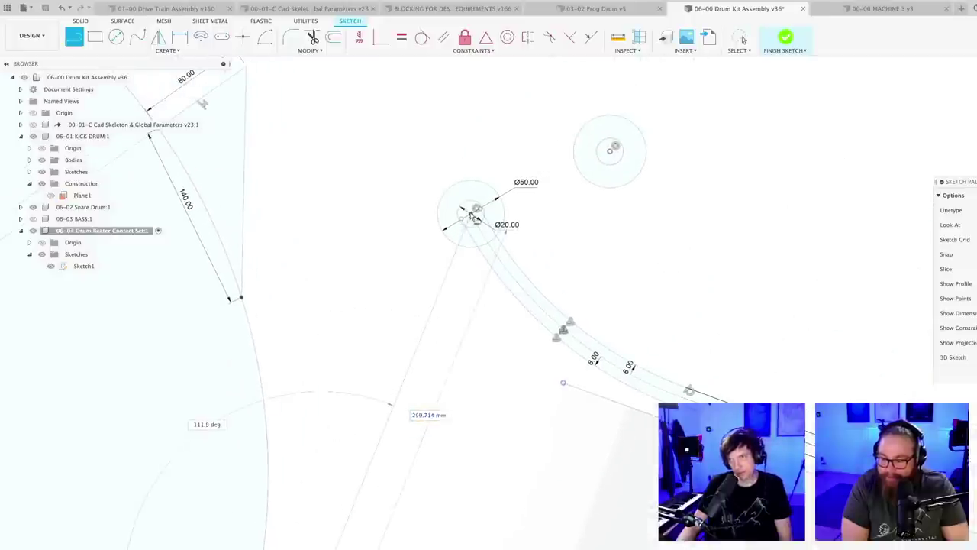
click(472, 216)
key(Escape)
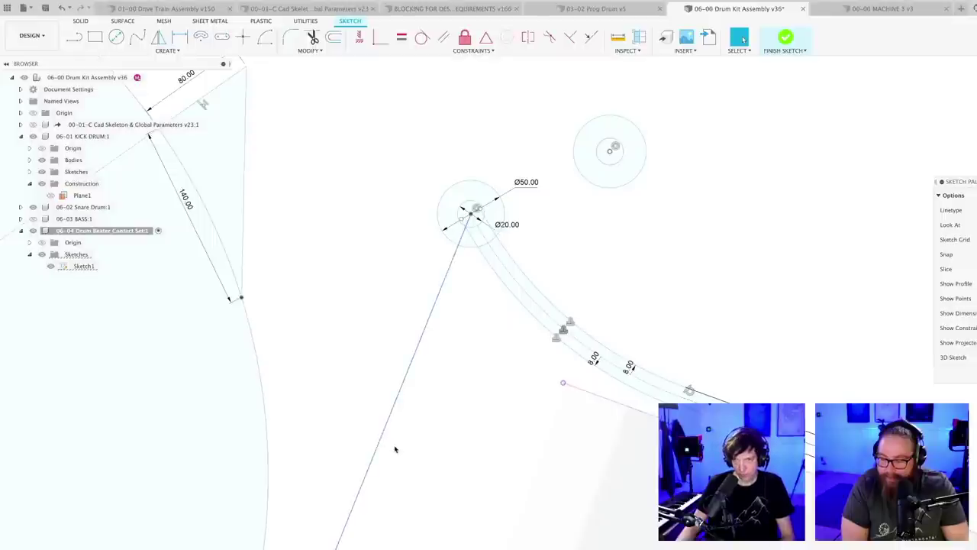
- Offset the connecting line 6 mm to one side and -6 mm to the other
click(379, 438)
key(o)
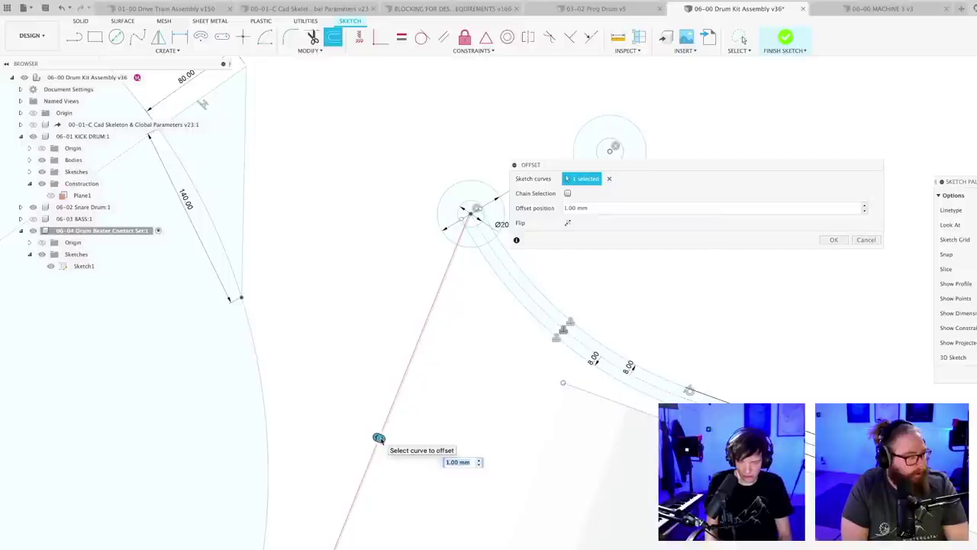
key(Return)
click(373, 460)
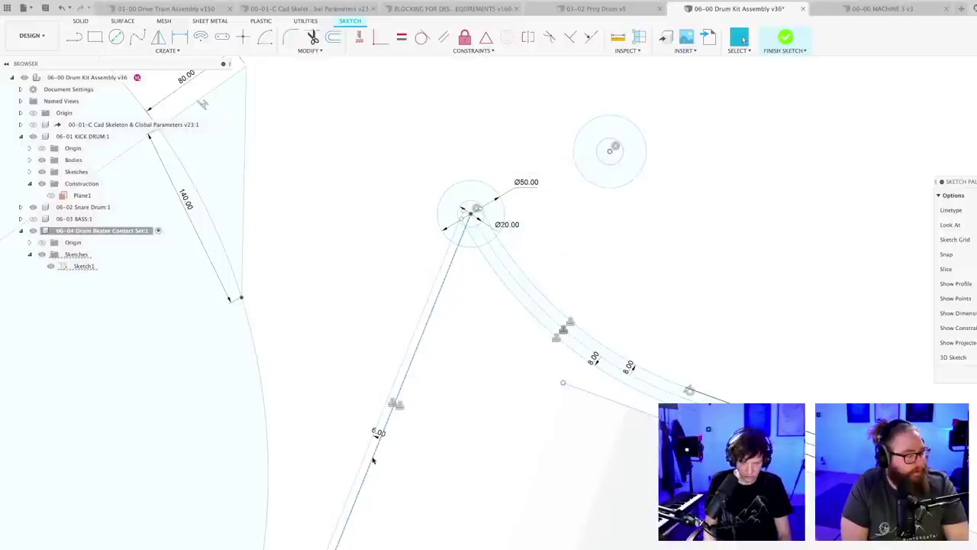
text(o-6)
key(Return)
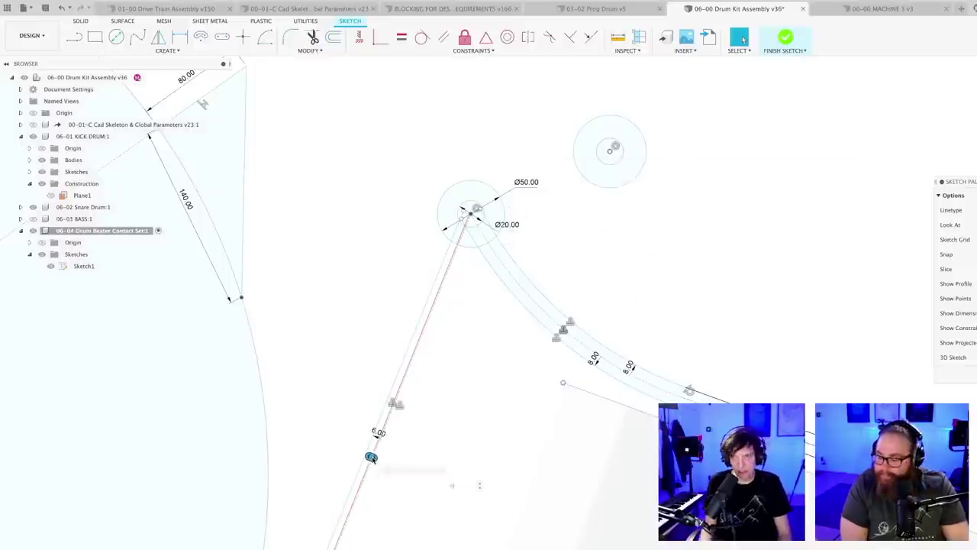
scroll(374, 460, down, 5)
scroll(404, 474, down, 4)
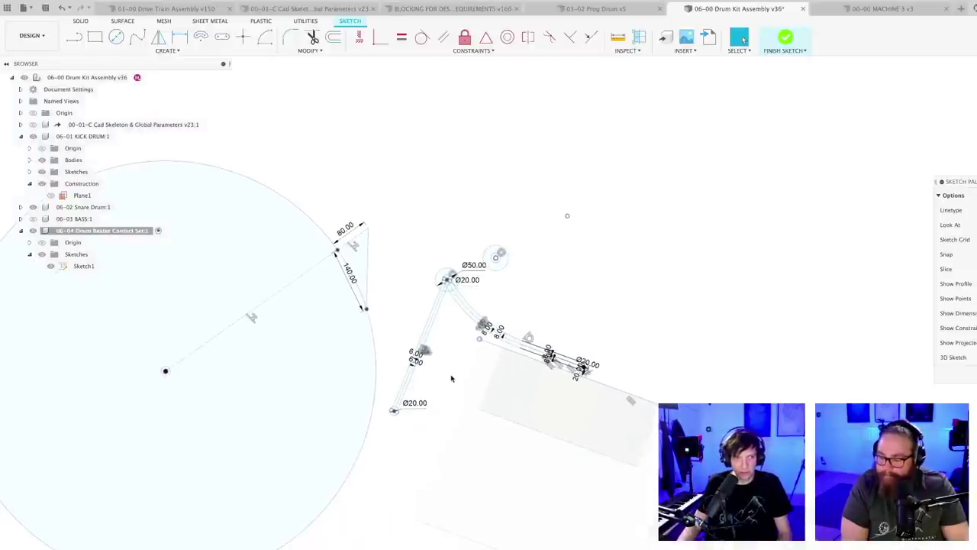
scroll(453, 379, up, 1)
scroll(459, 379, up, 2)
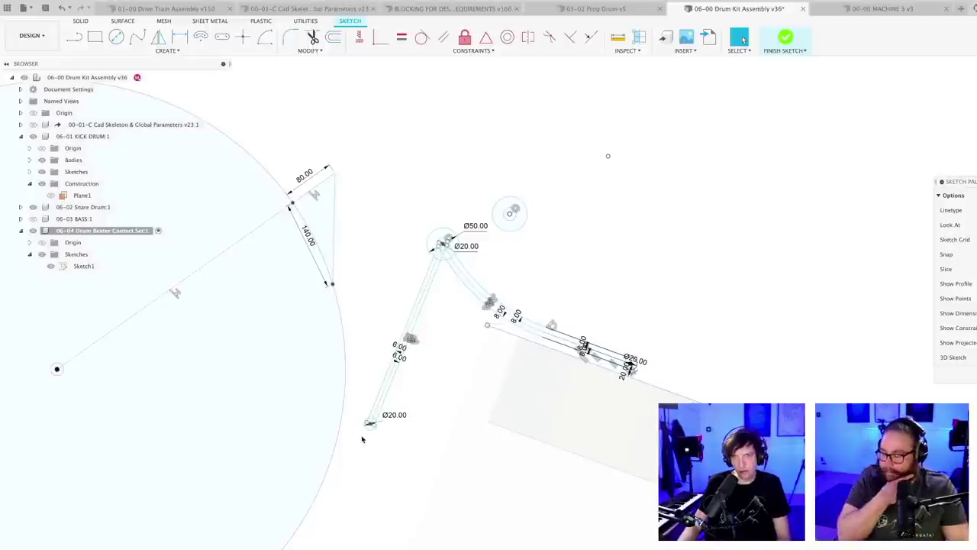
- Draw a line from the kick drum's centre and place a sketch point where it meets the rim
key(l)
click(57, 372)
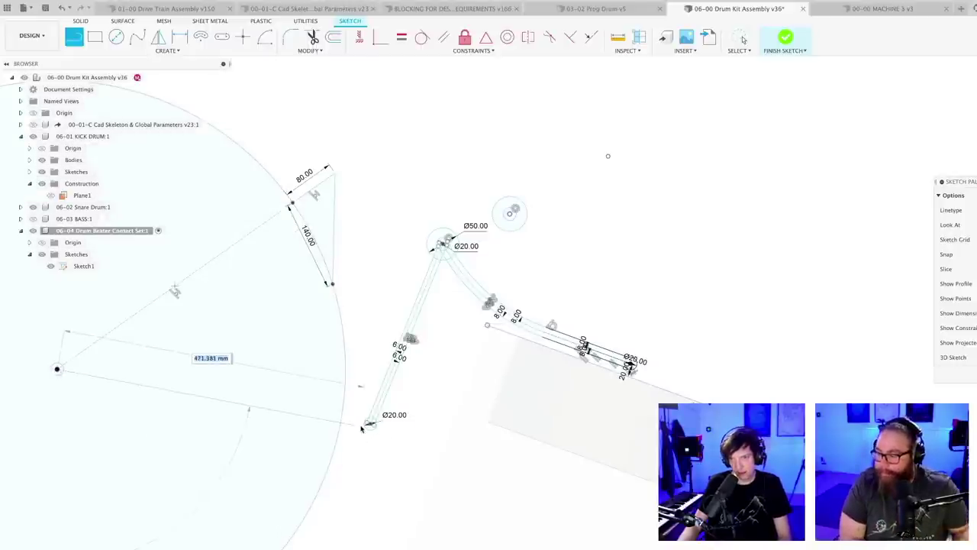
scroll(371, 421, up, 3)
key(Escape)
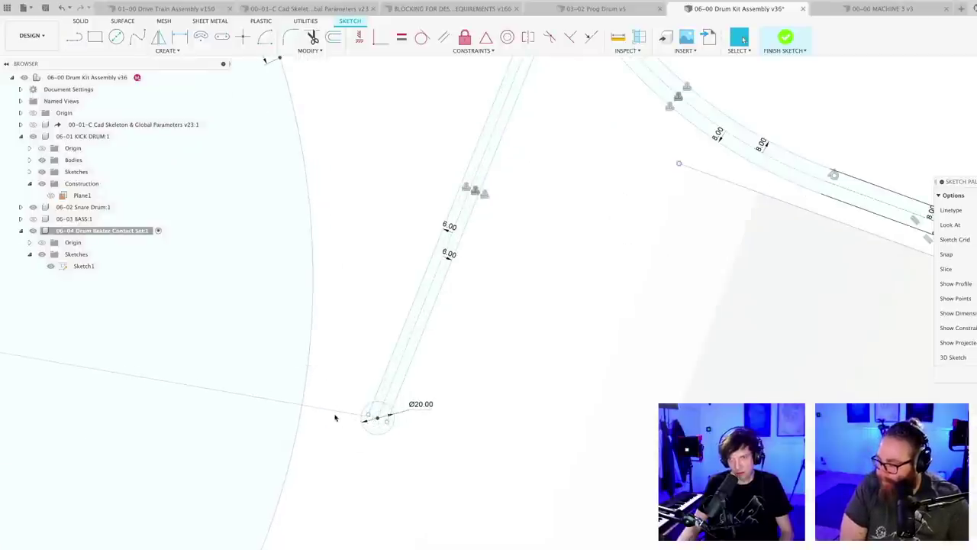
scroll(330, 449, down, 2)
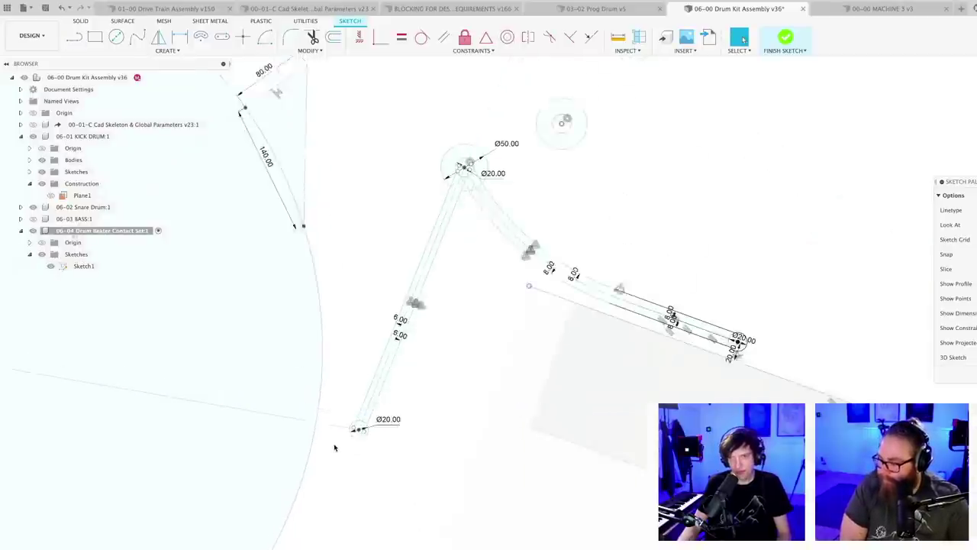
click(243, 37)
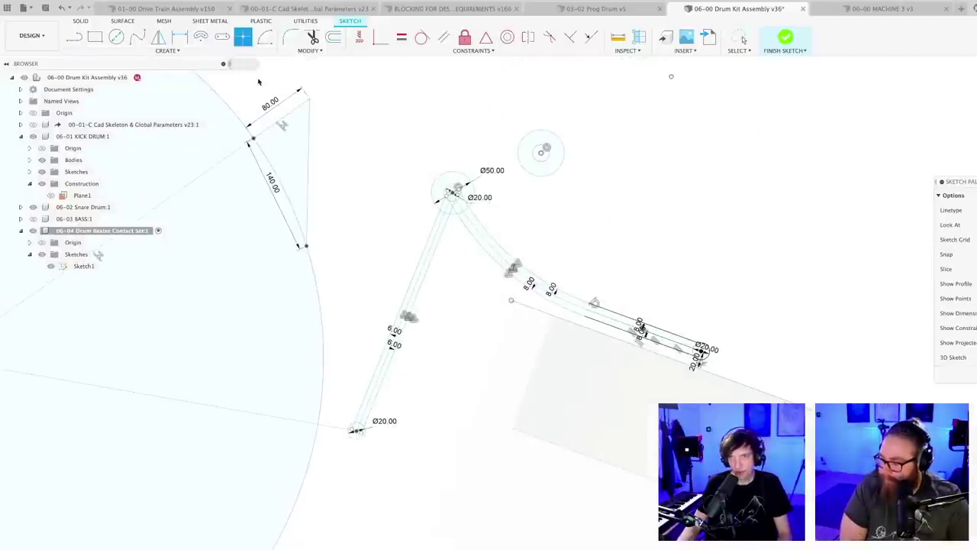
scroll(338, 413, up, 3)
click(296, 448)
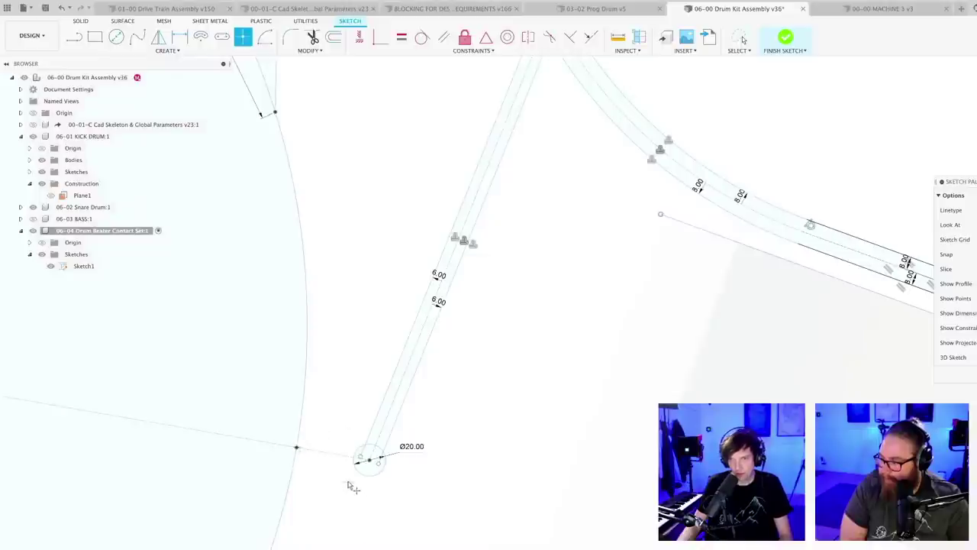
key(Escape)
- Add a distance dimension from the rim point to the lower Ø20 circle's centre, measuring 45.94
scroll(349, 475, up, 2)
key(d)
click(278, 440)
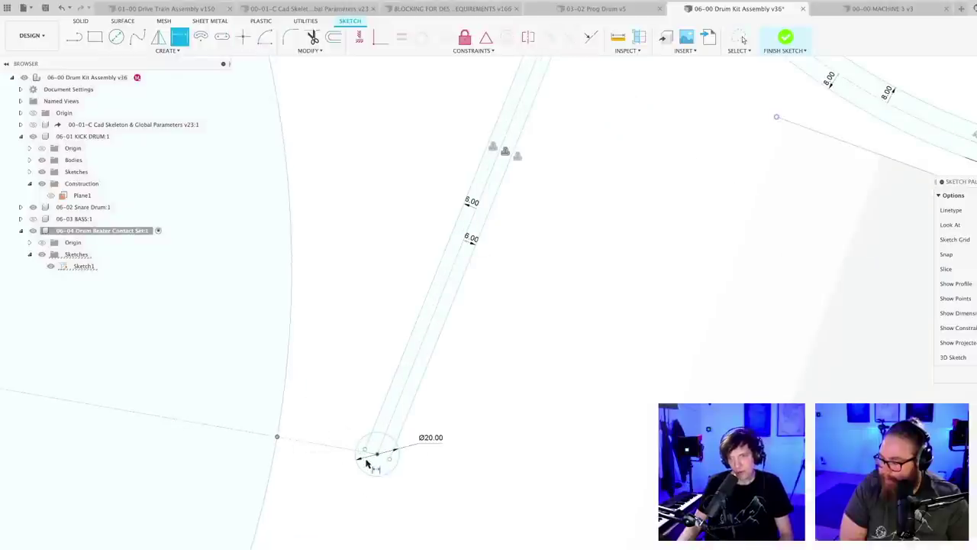
click(376, 454)
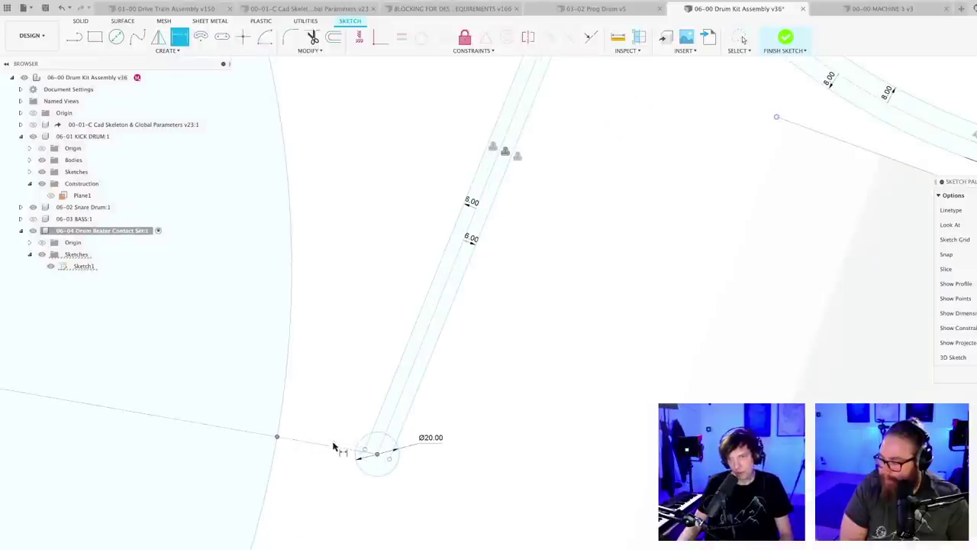
click(339, 446)
key(Return)
scroll(341, 482, down, 3)
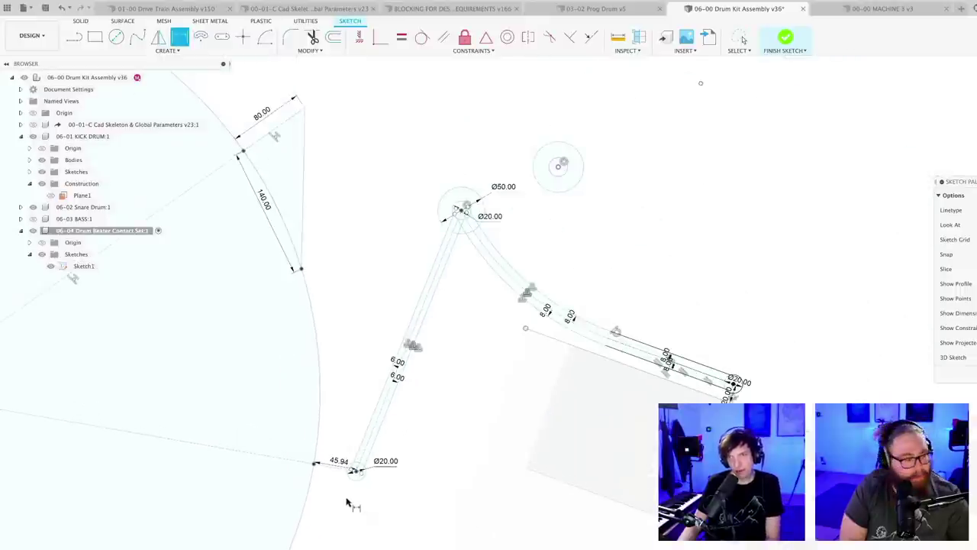
scroll(349, 498, down, 4)
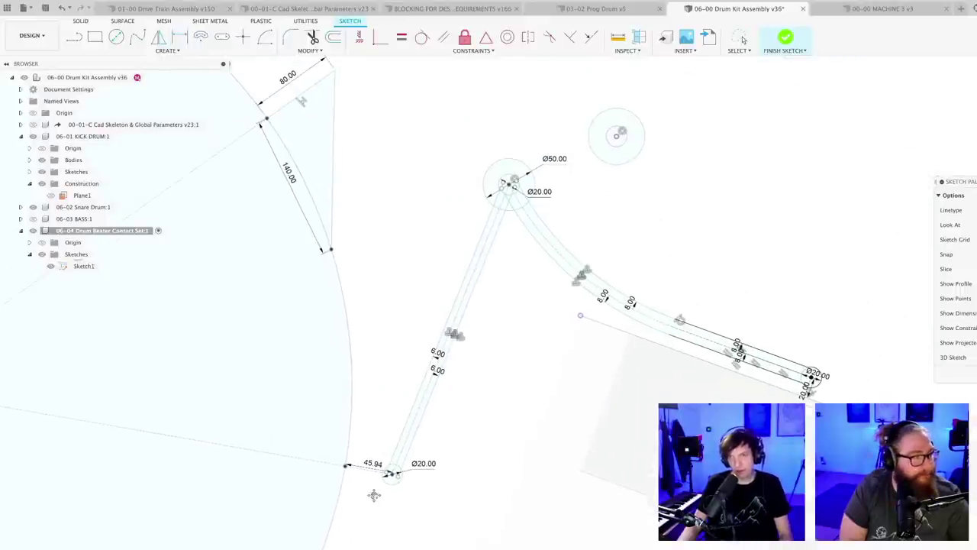
key(Escape)
- Change the rim-to-circle distance dimension from 45.94 to 20 mm
scroll(374, 503, up, 3)
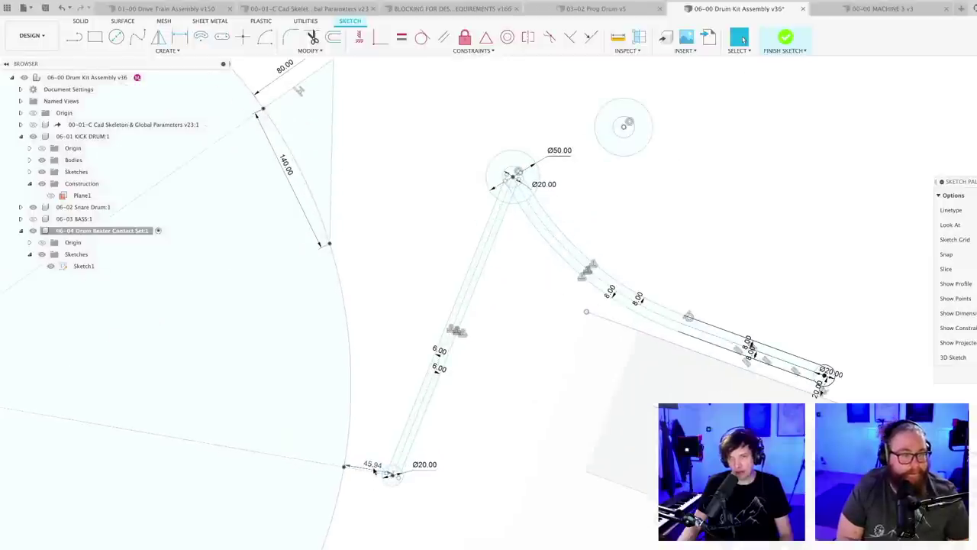
scroll(368, 516, down, 3)
scroll(378, 535, up, 1)
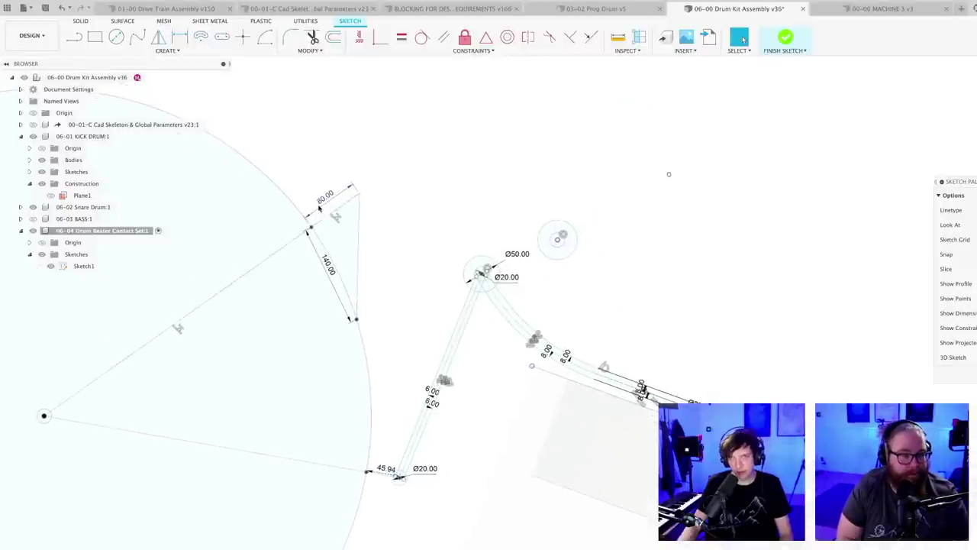
scroll(385, 497, up, 2)
scroll(387, 497, down, 3)
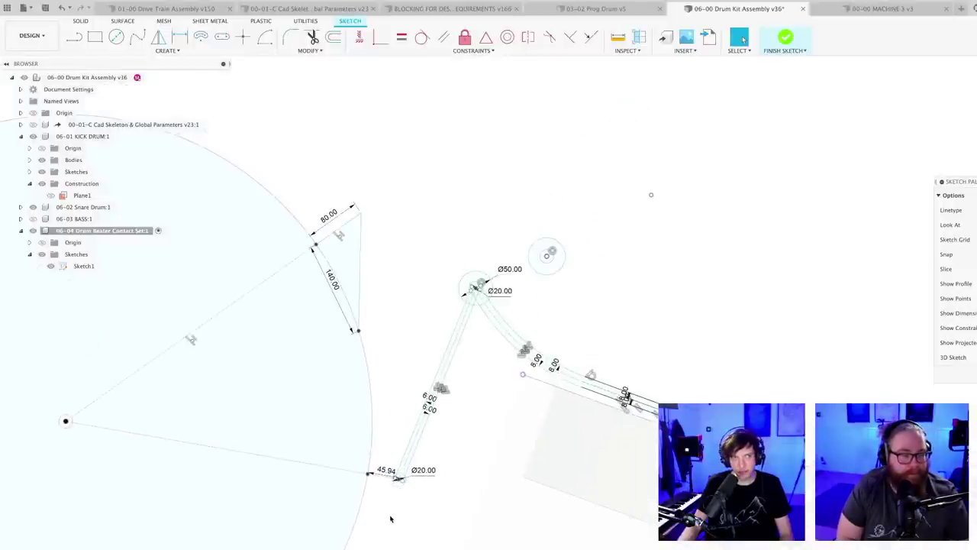
scroll(389, 485, up, 3)
double_click(382, 467)
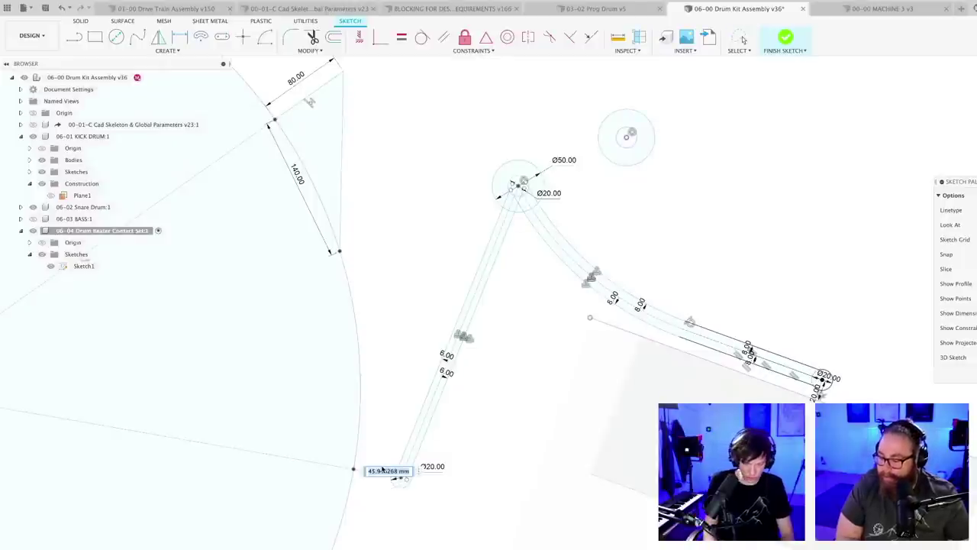
text(20)
key(Return)
- Check that the linked lines follow the upper circle, then save a new version
scroll(409, 492, down, 2)
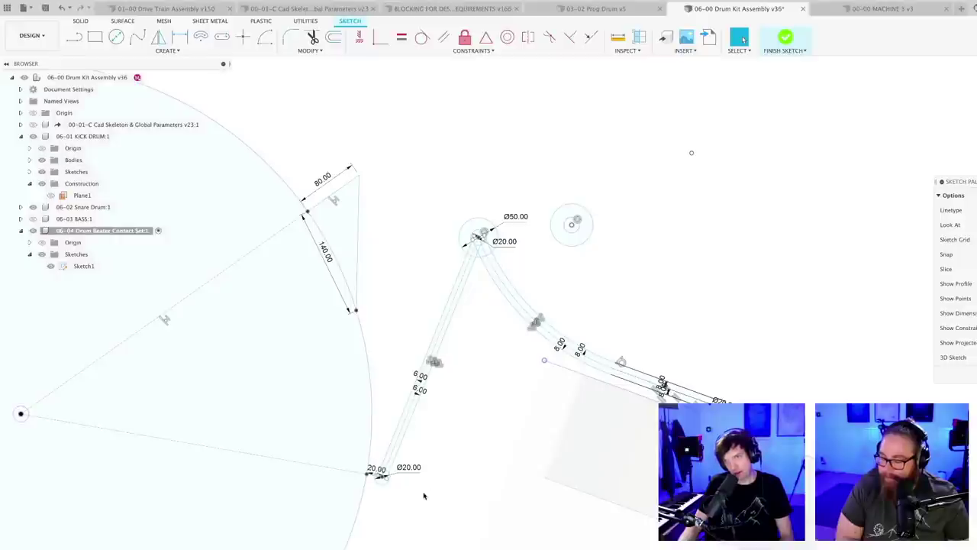
scroll(476, 232, up, 1)
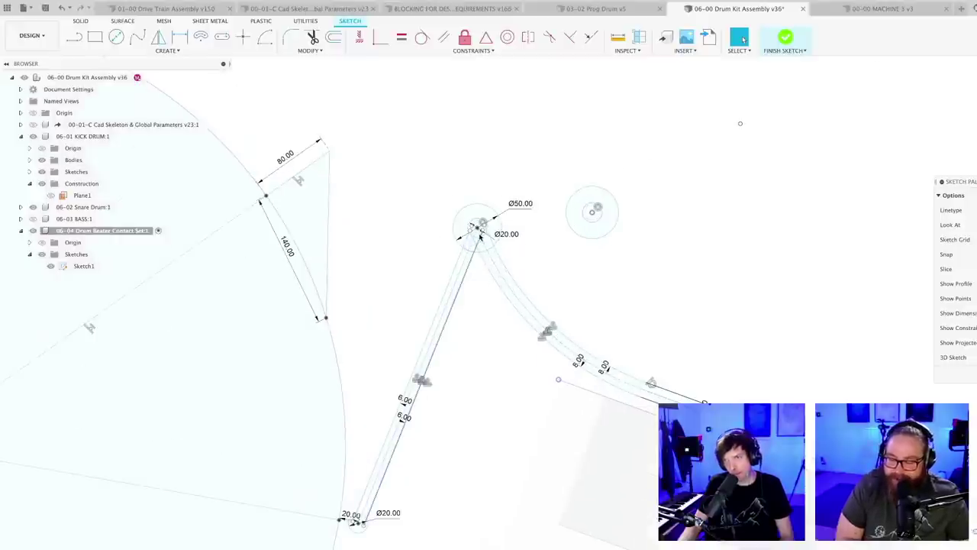
scroll(479, 228, up, 1)
drag(479, 227, 530, 271)
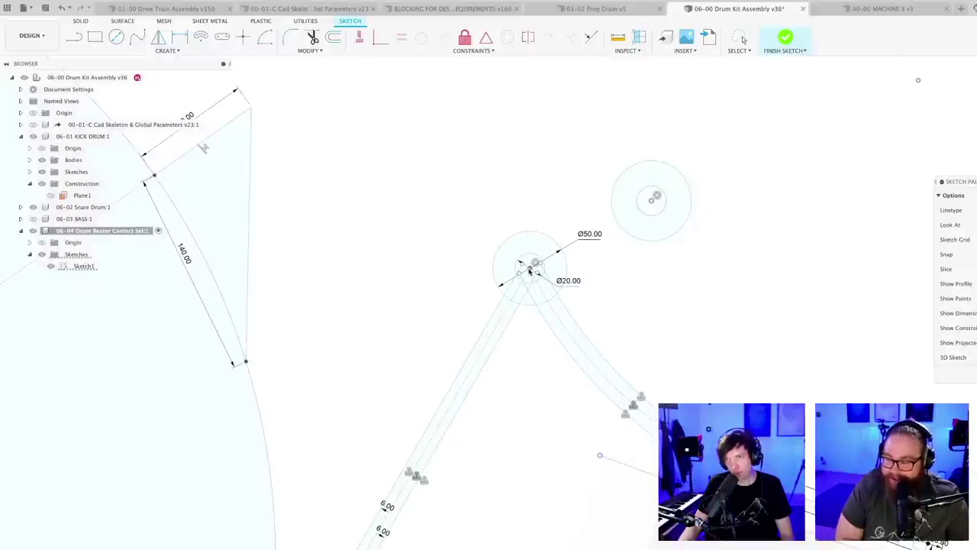
scroll(497, 418, down, 3)
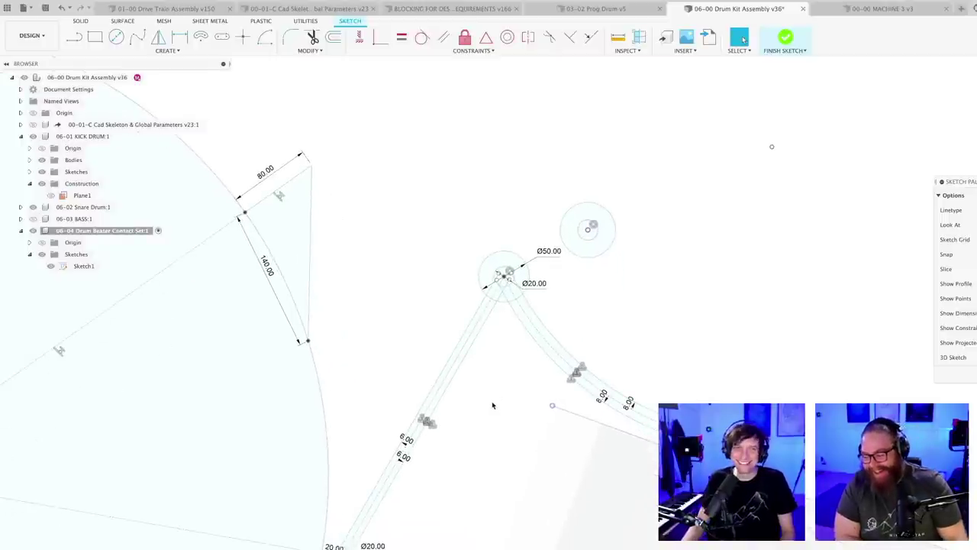
key(super+s)
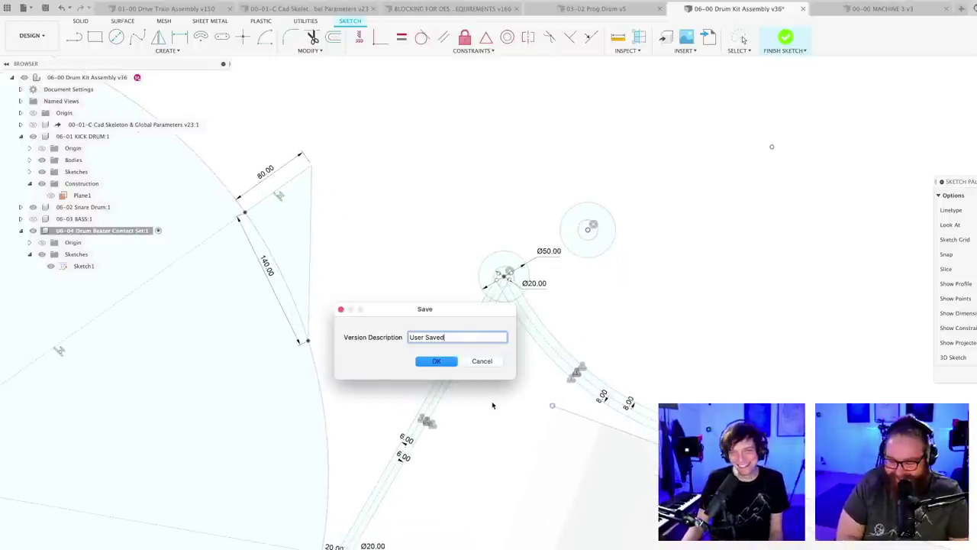
click(448, 364)
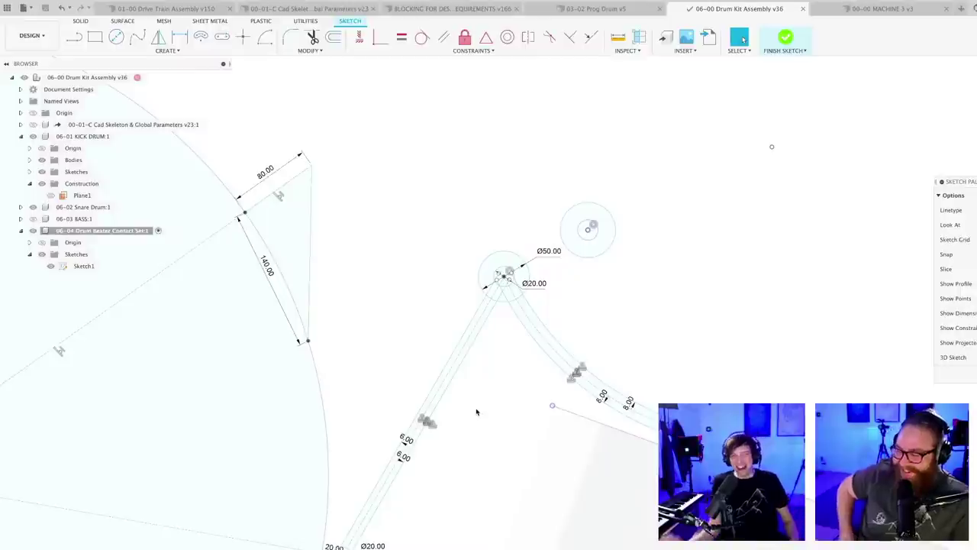
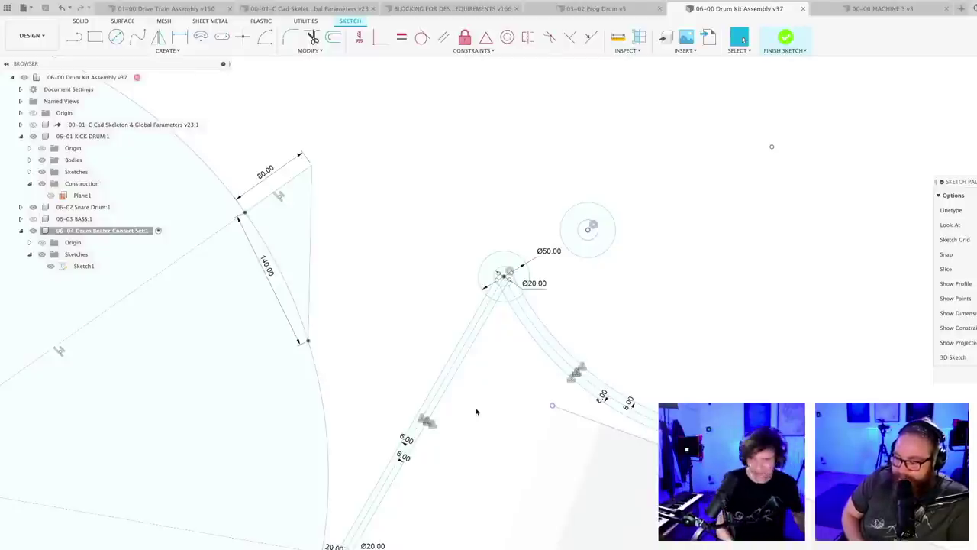
- Remove the 20.00 dimension from the dashed line at the end of the beater rod
scroll(480, 411, down, 3)
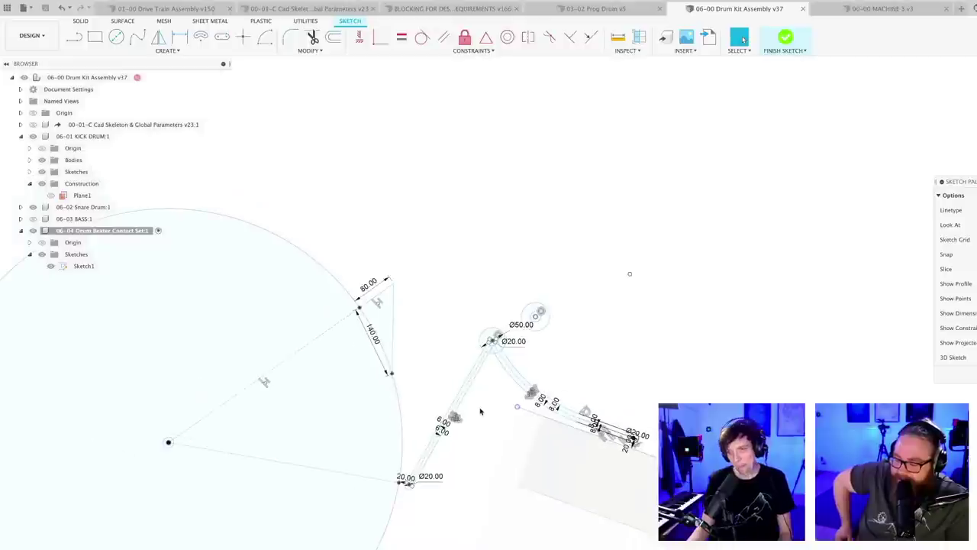
scroll(470, 401, down, 2)
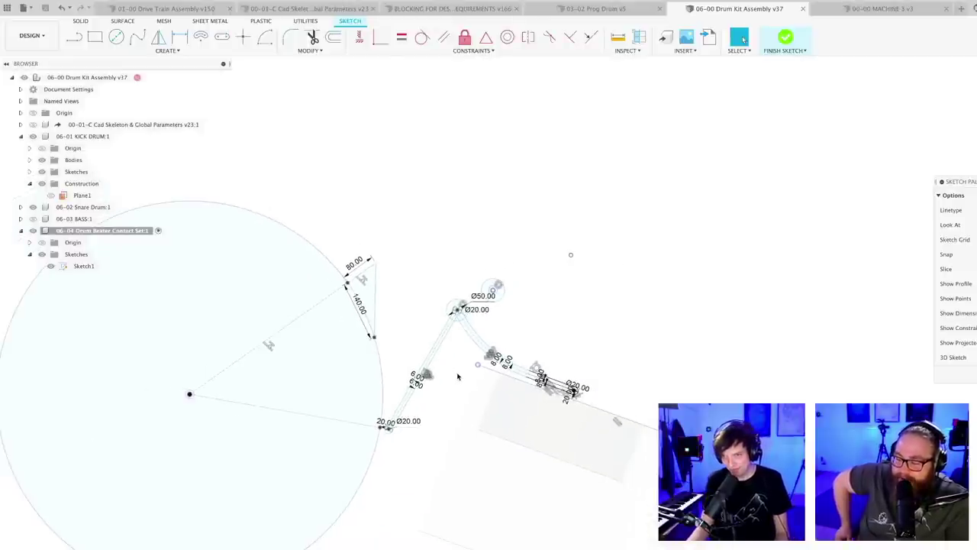
scroll(456, 376, up, 3)
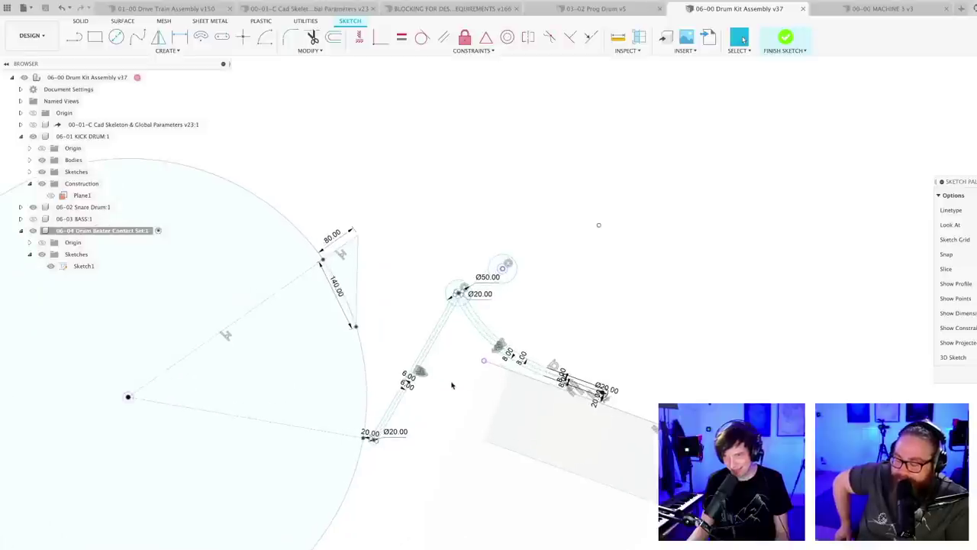
middle_drag(415, 462, 414, 459)
scroll(422, 425, down, 2)
mouse_move(422, 426)
middle_down()
mouse_move(433, 348)
mouse_move(415, 379)
mouse_move(399, 353)
middle_up()
scroll(433, 348, down, 1)
scroll(423, 357, down, 2)
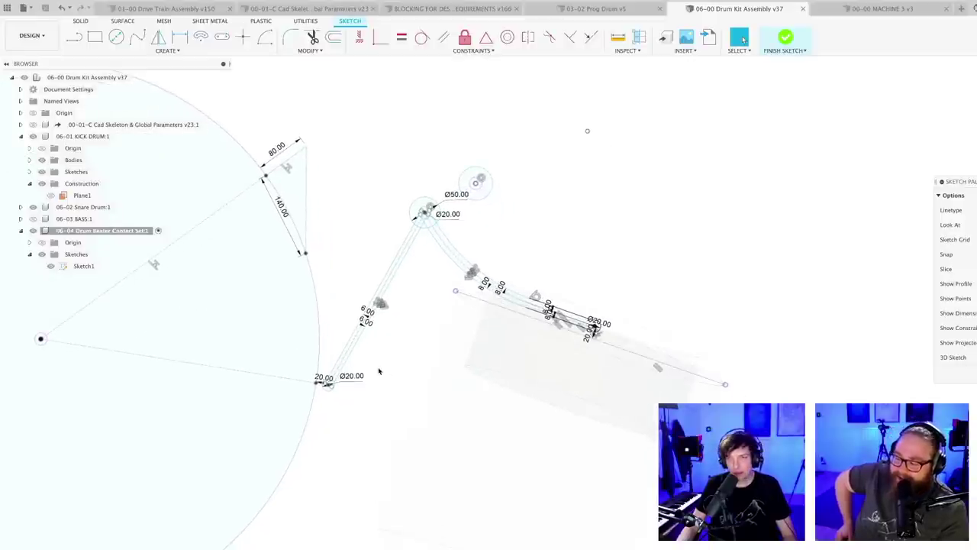
mouse_move(651, 317)
middle_down()
mouse_move(606, 295)
mouse_move(582, 299)
middle_up()
scroll(537, 321, up, 5)
middle_drag(489, 339, 491, 358)
scroll(491, 359, up, 4)
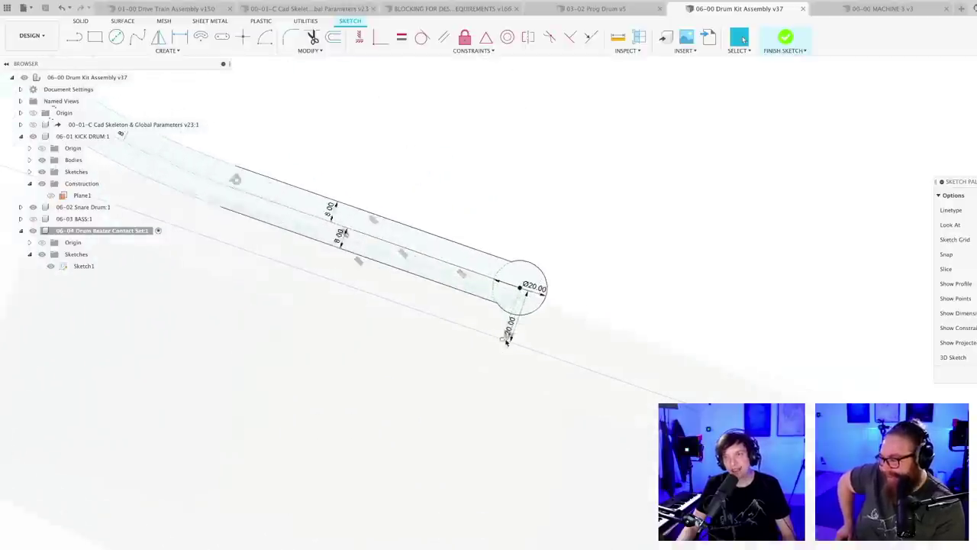
scroll(512, 328, up, 2)
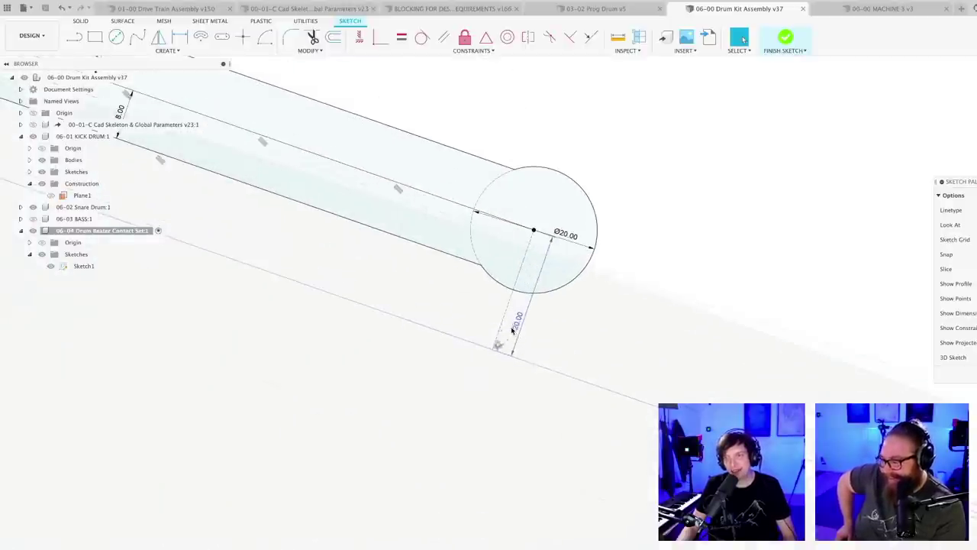
scroll(517, 324, up, 2)
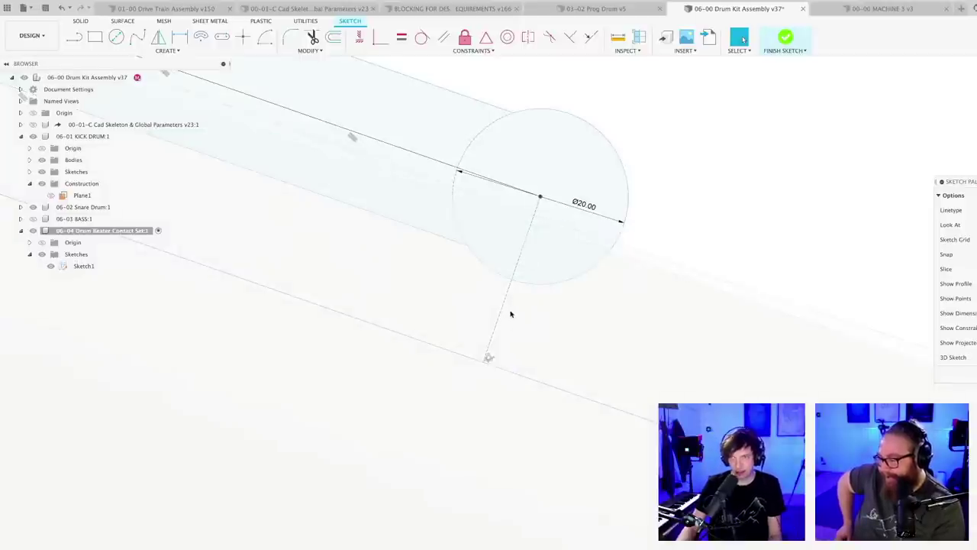
click(511, 309)
scroll(519, 321, up, 2)
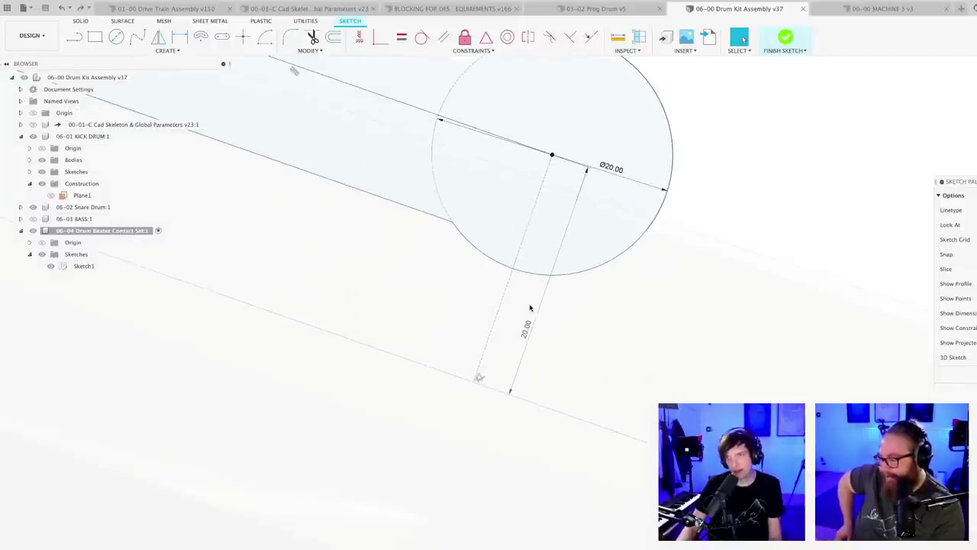
key(super+z)
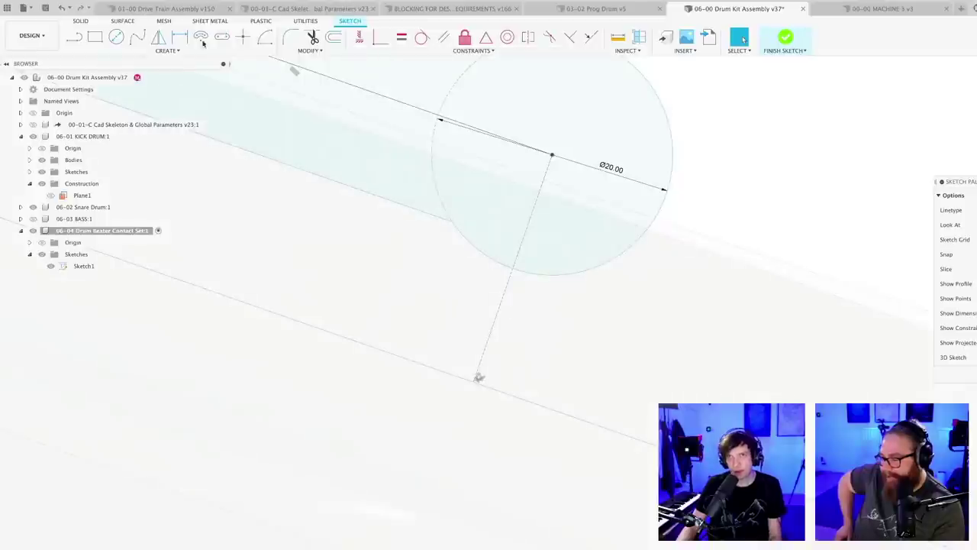
- Dimension the Ø20 circle's bottom point to the line below at 6 mm
click(243, 38)
scroll(524, 307, up, 1)
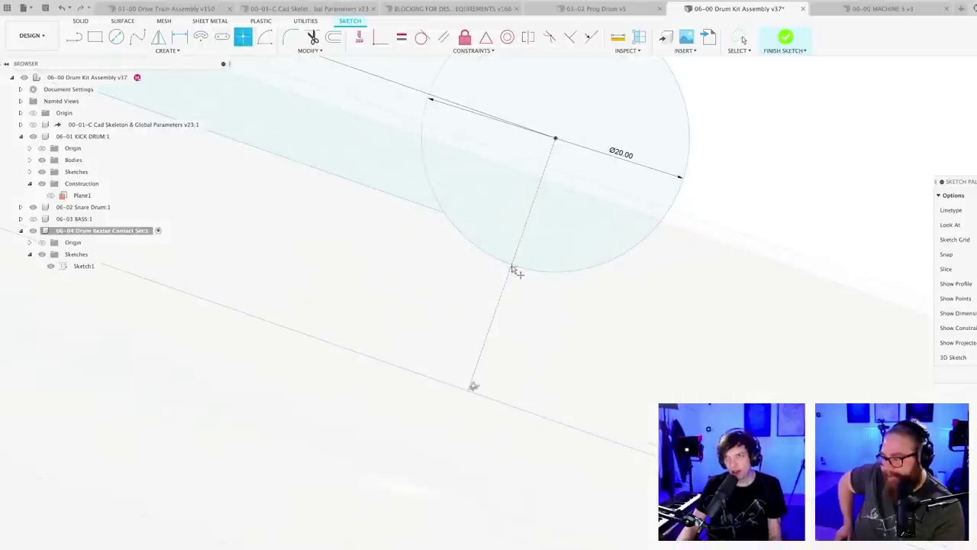
key(Escape)
scroll(516, 328, down, 2)
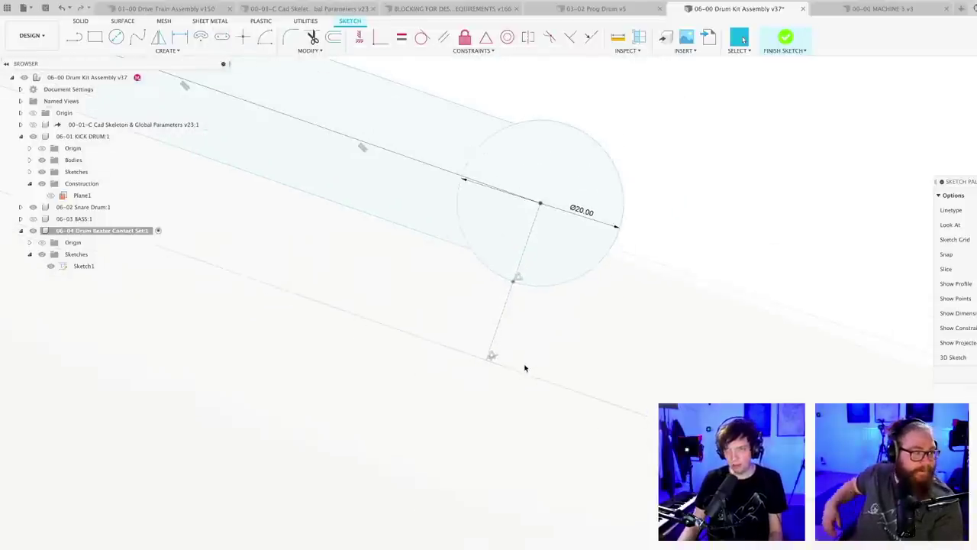
scroll(521, 359, up, 1)
scroll(520, 355, up, 1)
key(d)
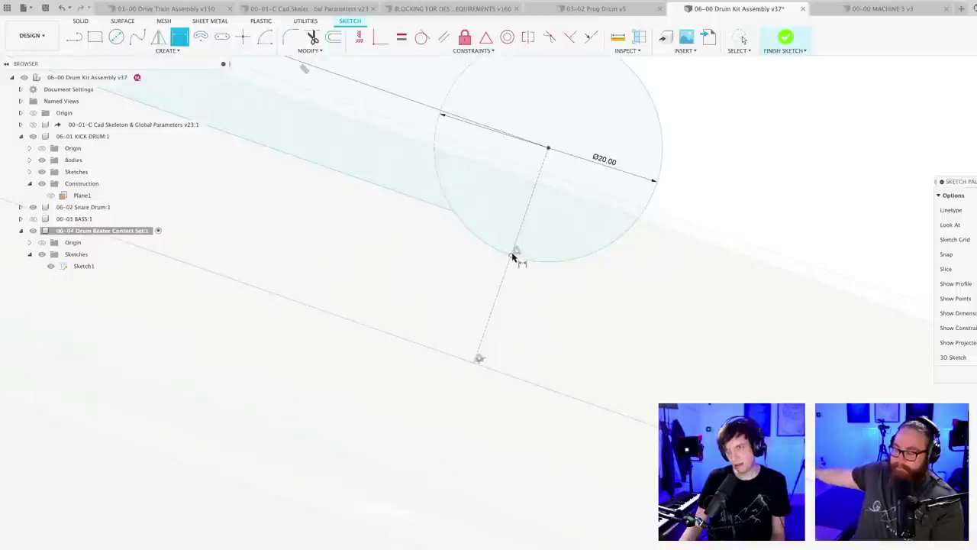
click(512, 257)
click(480, 359)
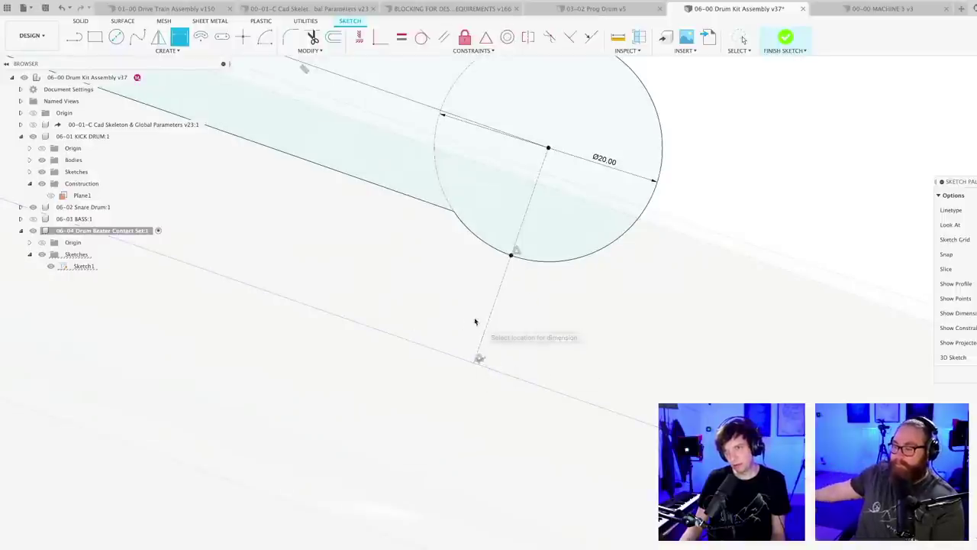
click(474, 321)
text(6)
key(Return)
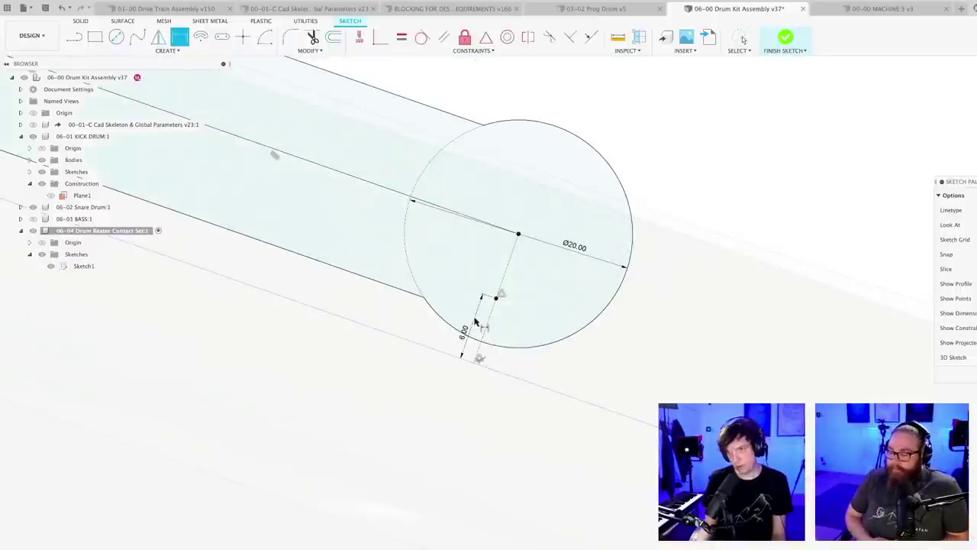
- Change that circle-to-line dimension from 6 to 10 mm
click(465, 332)
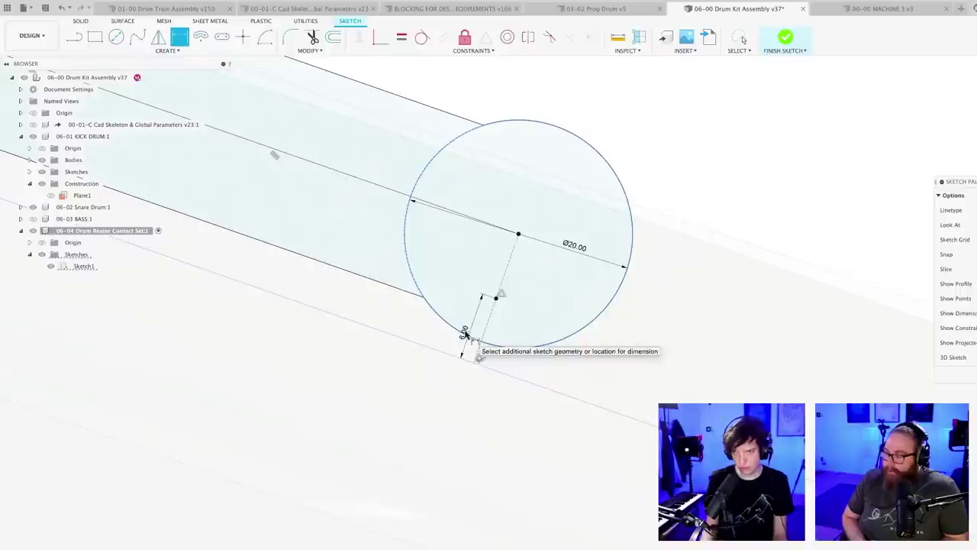
key(Escape)
double_click(462, 336)
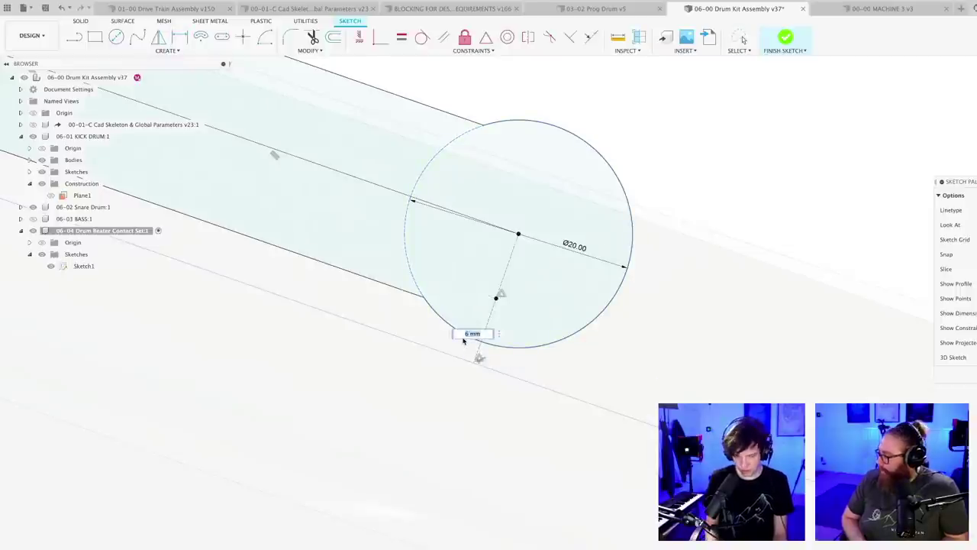
text(10)
key(Return)
scroll(472, 347, down, 5)
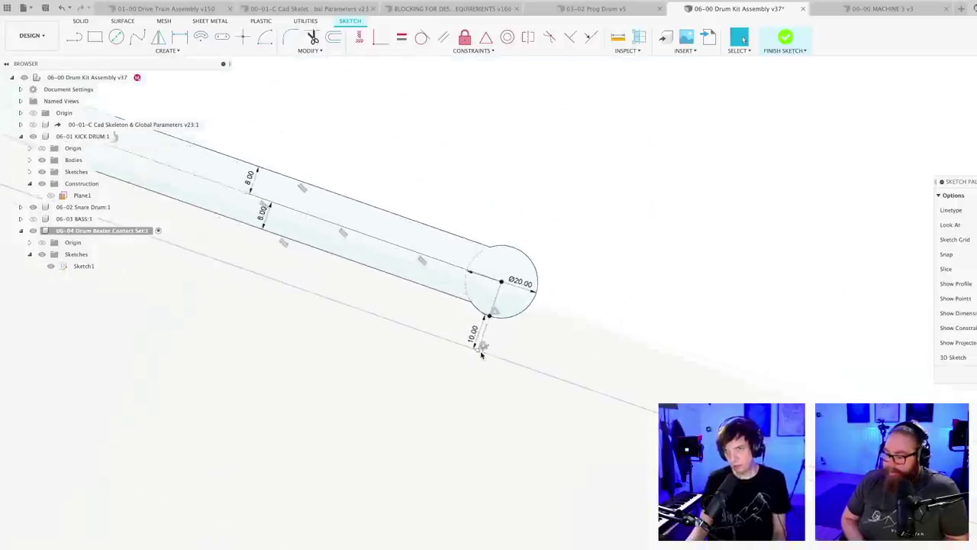
scroll(481, 354, down, 10)
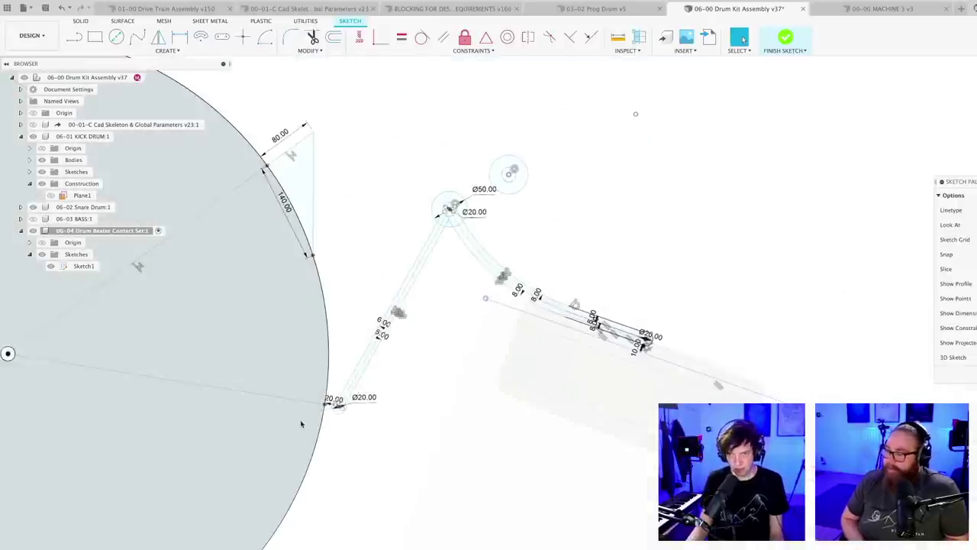
- Change the lower joint's 20 mm offset dimension to 40 mm
scroll(336, 422, up, 10)
scroll(358, 382, up, 3)
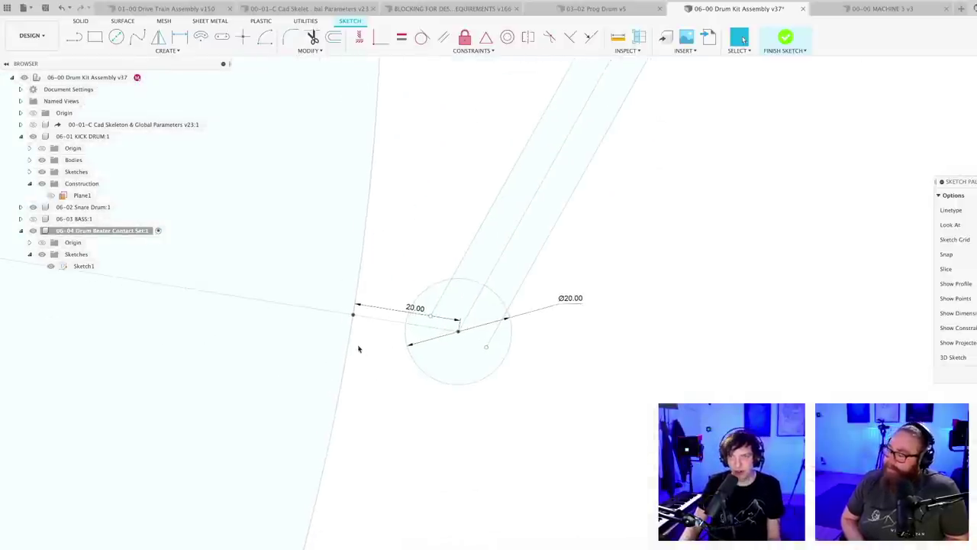
double_click(419, 310)
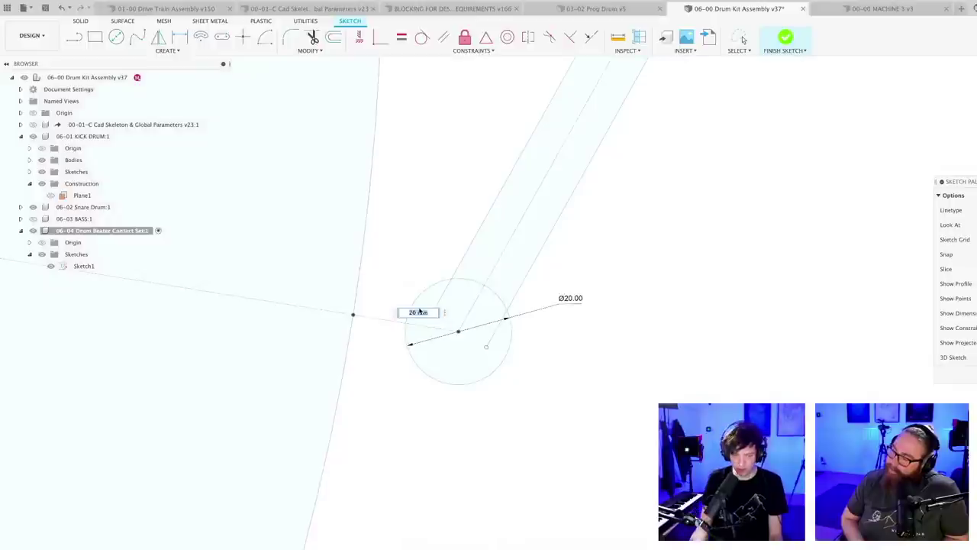
text(40)
key(Return)
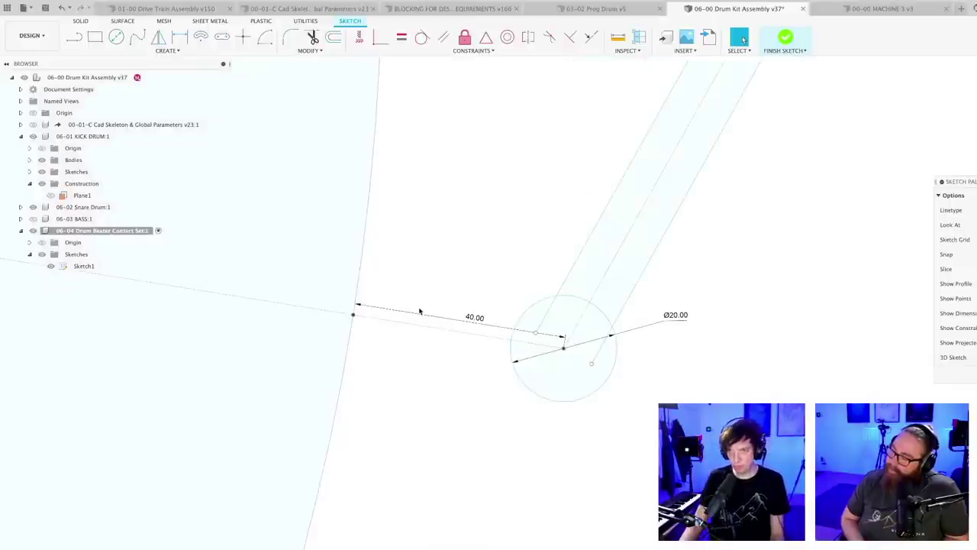
- Save a new version of the drum kit assembly
scroll(456, 417, down, 5)
scroll(455, 416, down, 5)
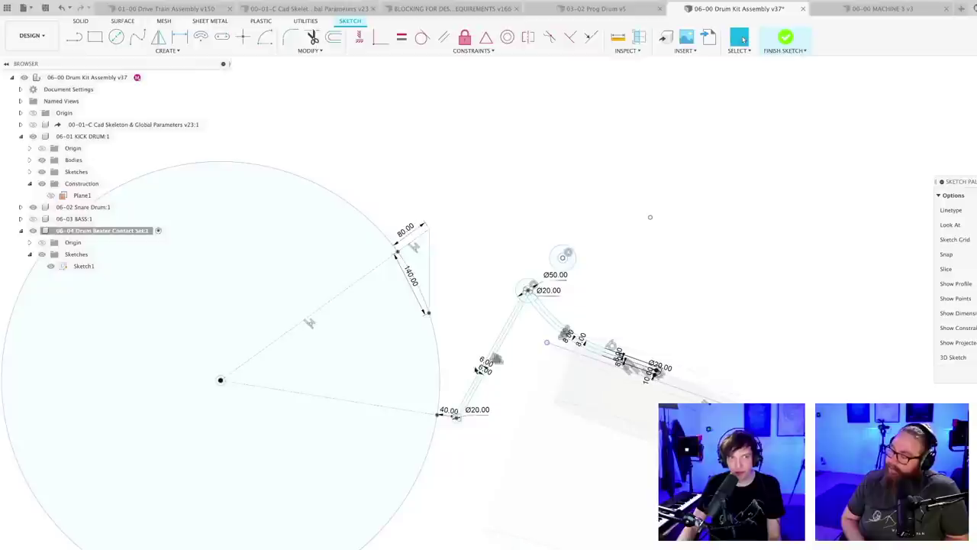
scroll(474, 425, up, 2)
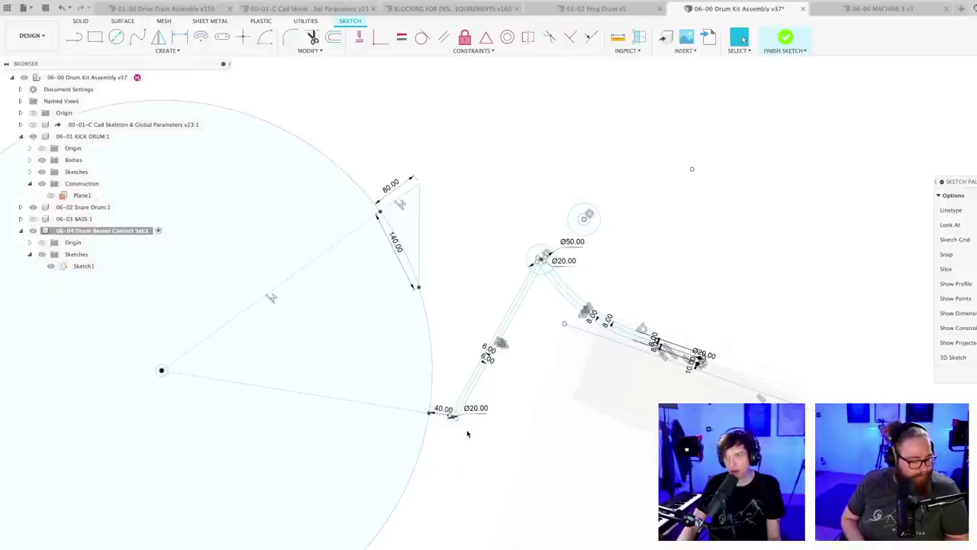
scroll(480, 437, down, 4)
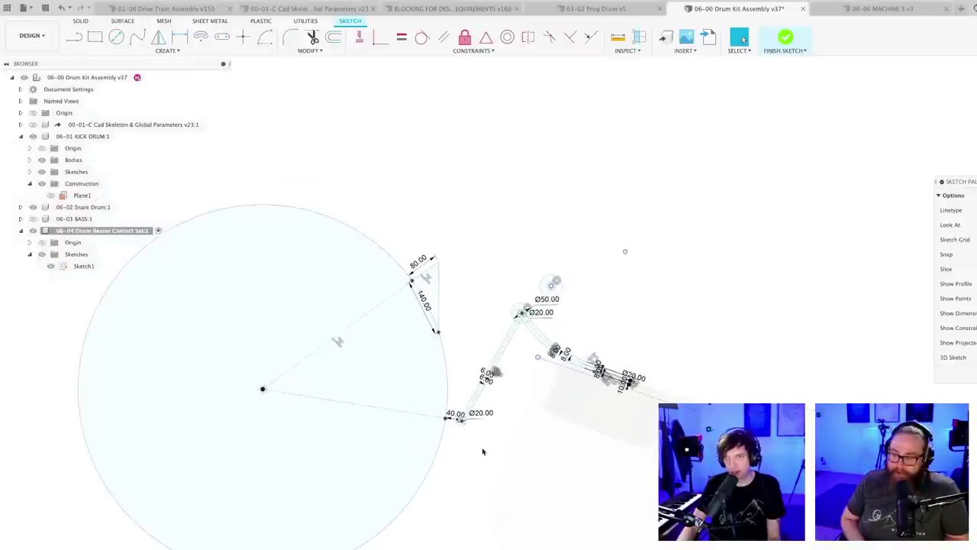
scroll(478, 456, down, 1)
mouse_move(478, 455)
middle_down()
mouse_move(487, 392)
mouse_move(413, 455)
middle_up()
scroll(481, 402, down, 1)
middle_drag(481, 401, 548, 326)
key(super+s)
key(Return)
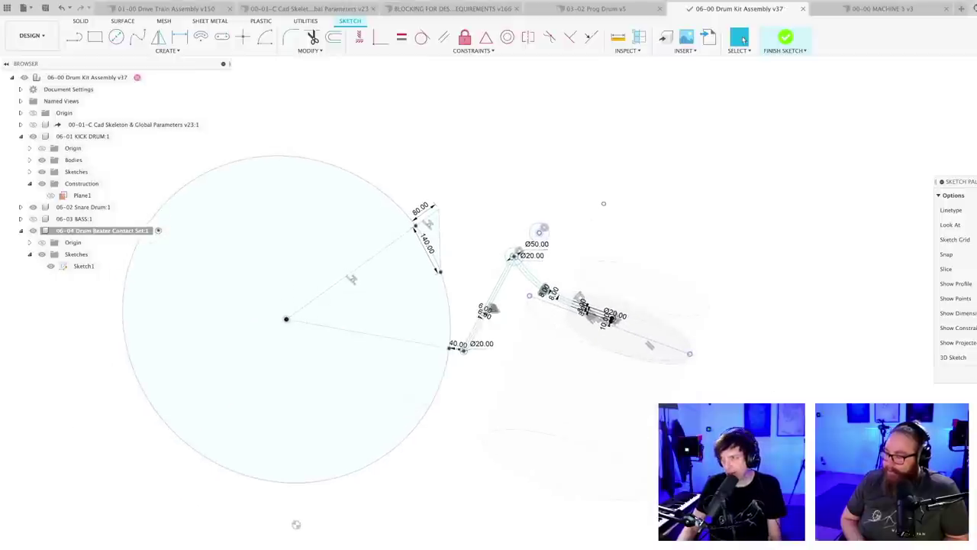
- Finish the sketch and trial an extrusion of the small circle to -94.044 mm
click(785, 36)
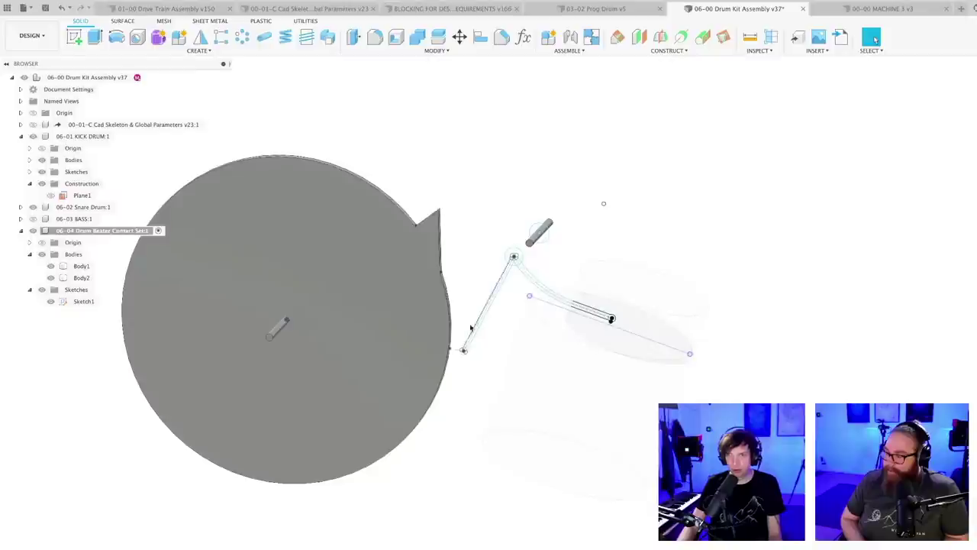
scroll(495, 331, up, 5)
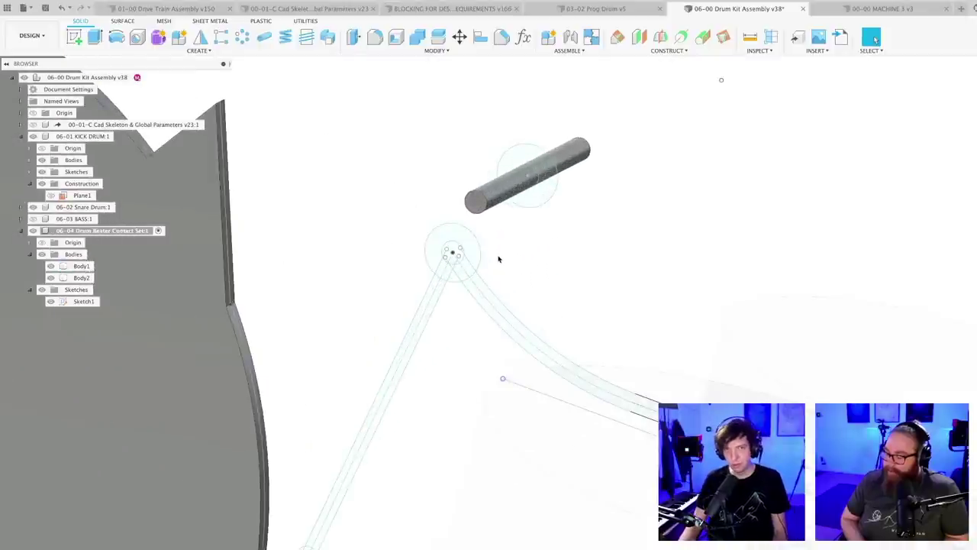
scroll(501, 259, down, 3)
key(e)
scroll(496, 265, up, 5)
click(449, 256)
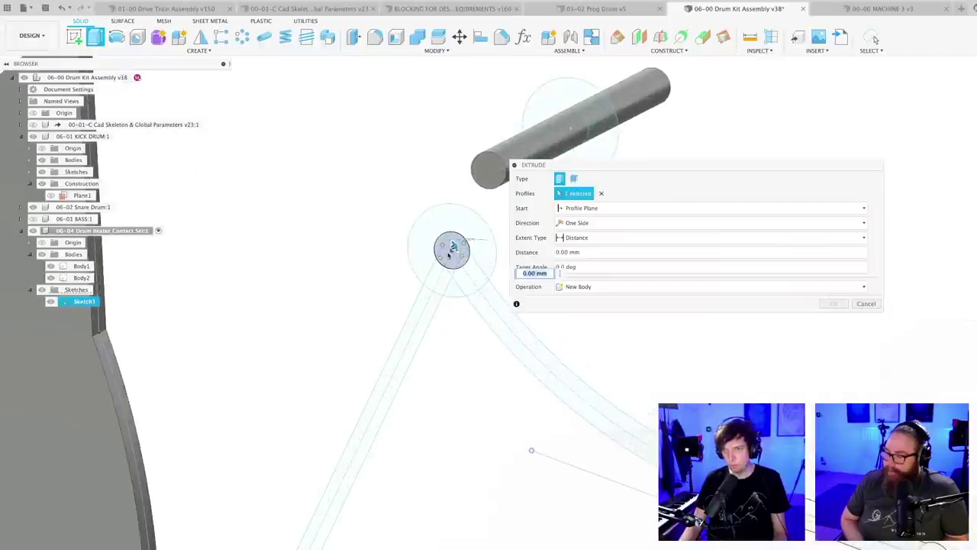
scroll(449, 256, down, 3)
drag(455, 248, 405, 276)
scroll(459, 352, down, 3)
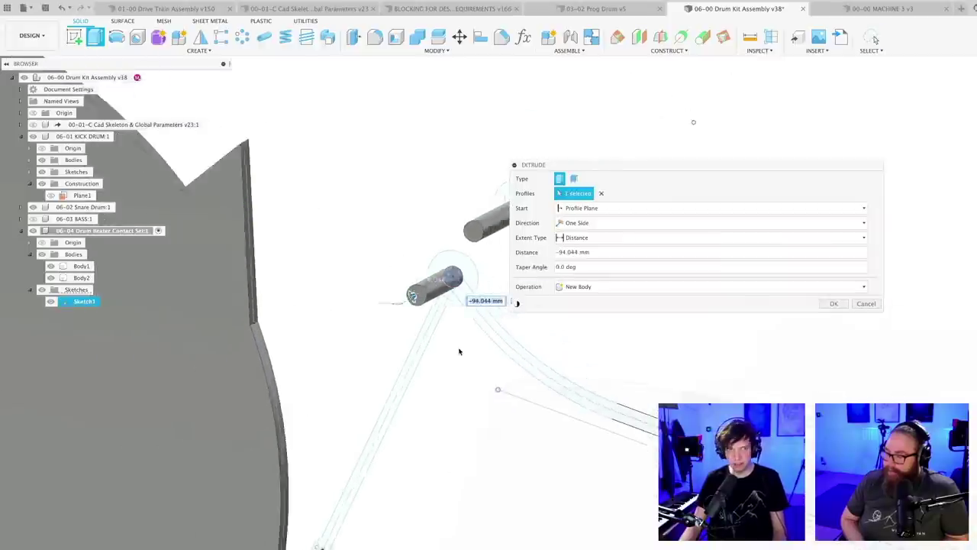
mouse_move(459, 351)
shift+middle_down()
mouse_move(385, 328)
mouse_move(406, 340)
shift+middle_up()
- Save the design as a new version
key(super+s)
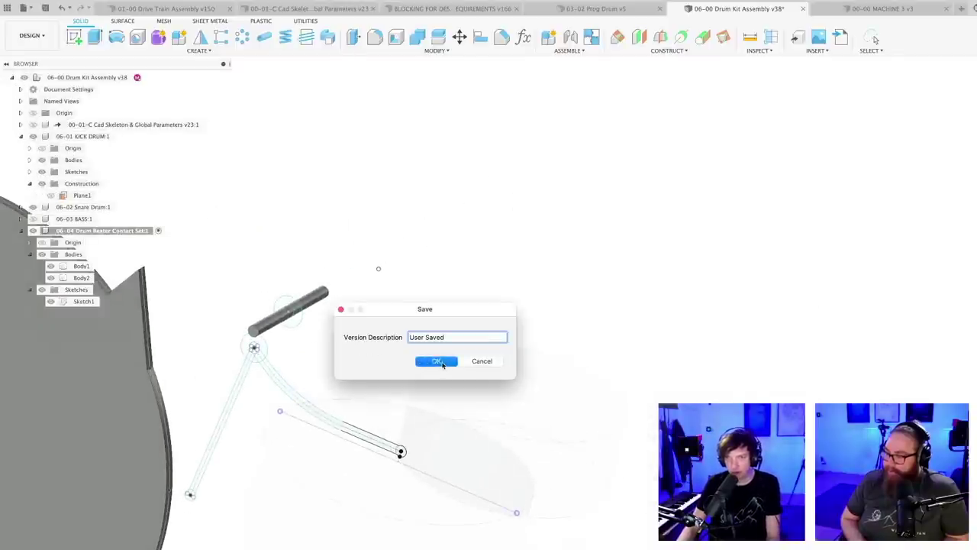
click(437, 361)
shift+middle_drag(347, 352, 342, 330)
- Extrude the small pivot circle symmetrically to -57.418 mm as rod Body3
key(e)
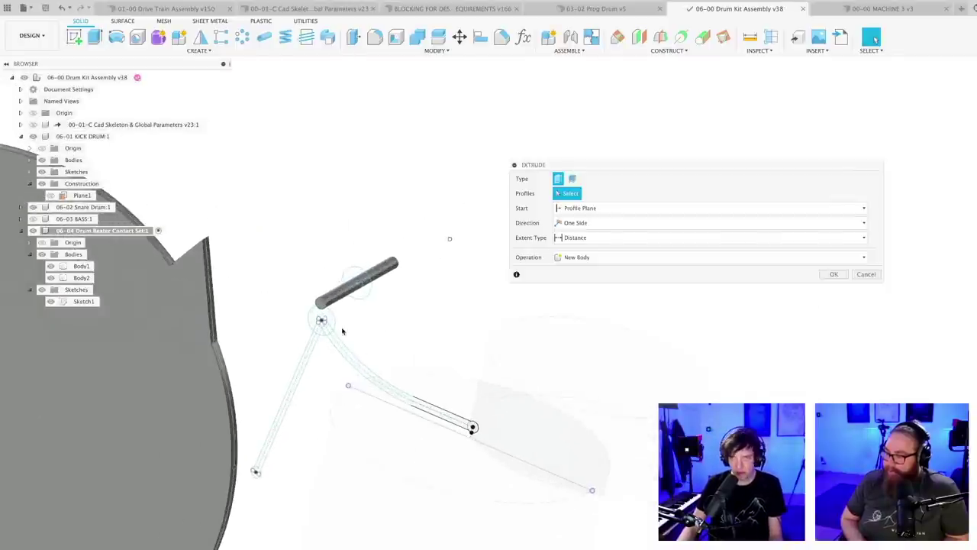
scroll(320, 320, up, 5)
click(317, 313)
drag(318, 316, 269, 337)
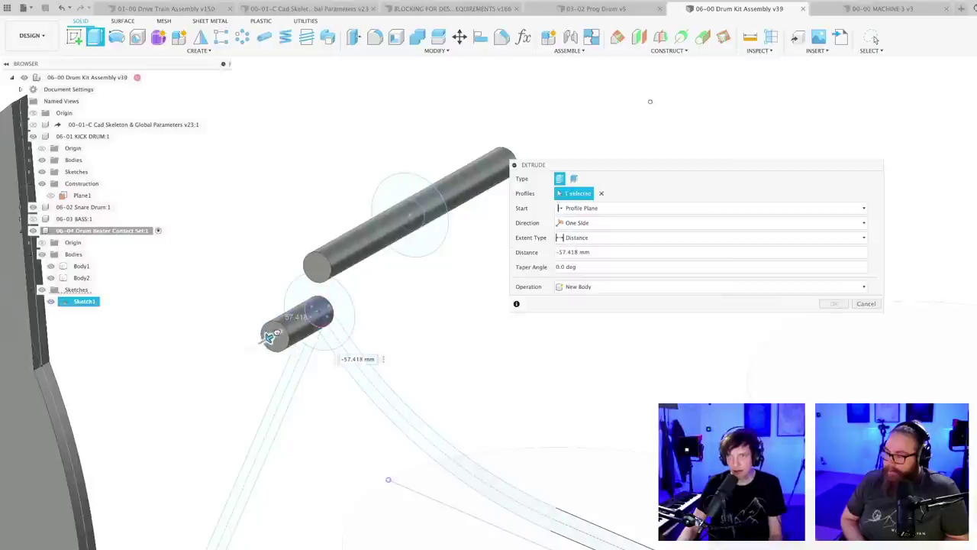
click(615, 238)
click(580, 222)
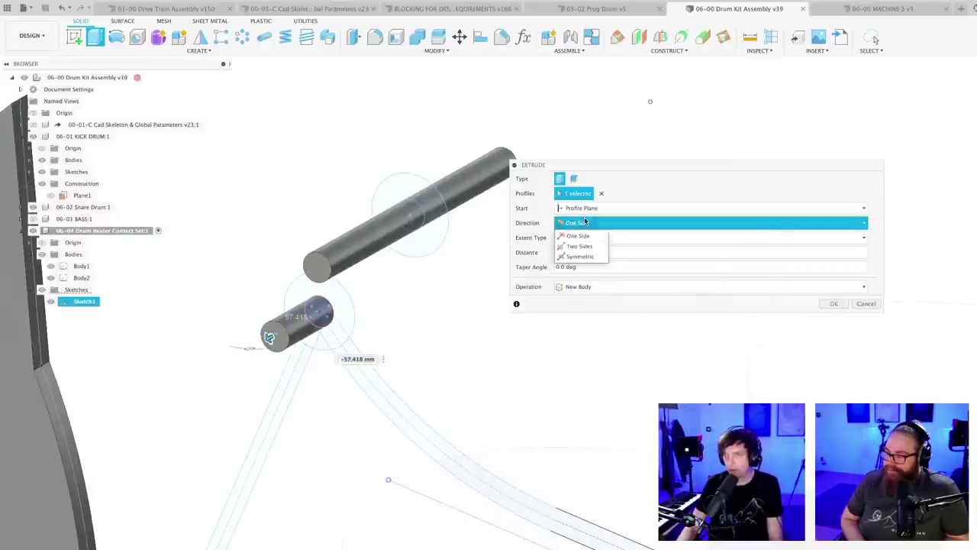
click(585, 257)
click(830, 317)
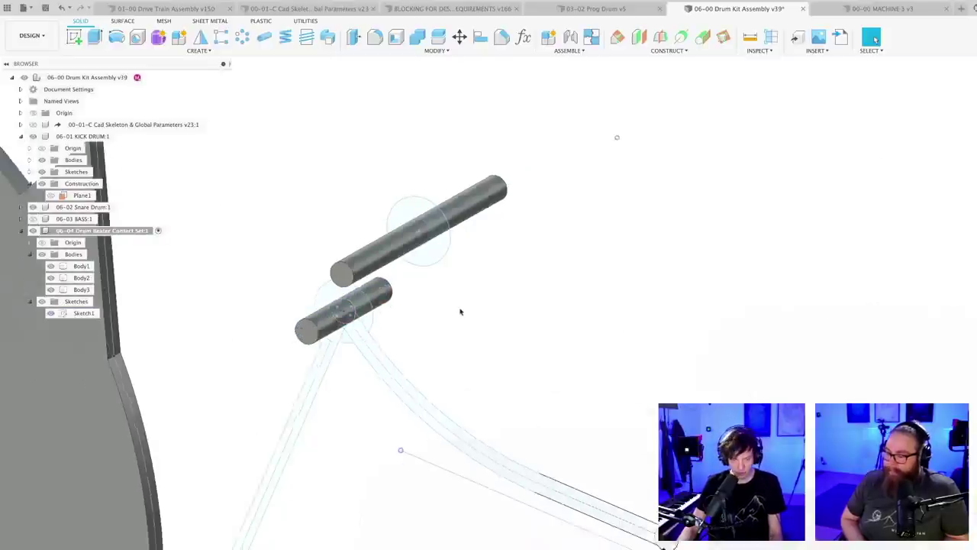
scroll(460, 312, down, 3)
middle_drag(463, 312, 545, 249)
- Select the hub circle, wedge, triangle, leg and curved beam profiles for extrusion
key(e)
scroll(493, 248, up, 3)
click(465, 248)
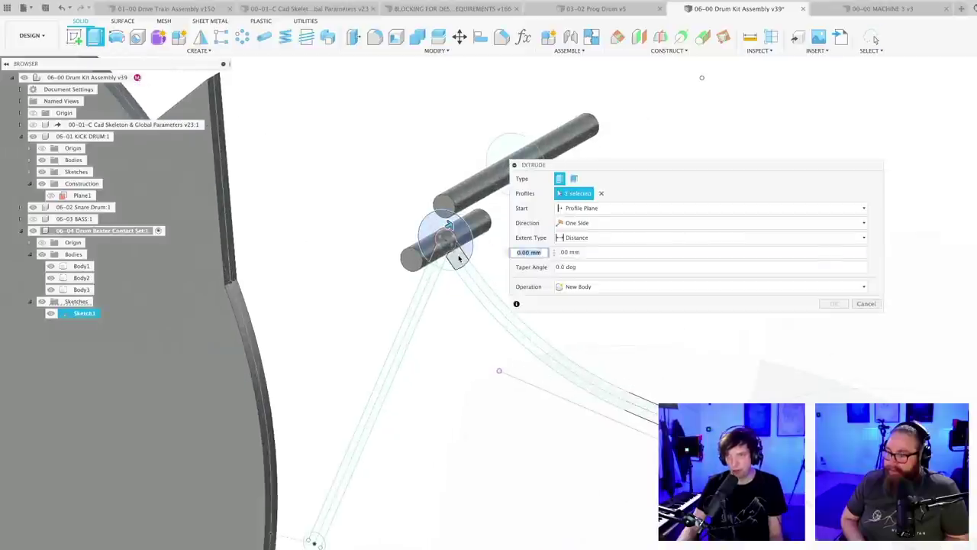
click(459, 258)
scroll(447, 263, up, 5)
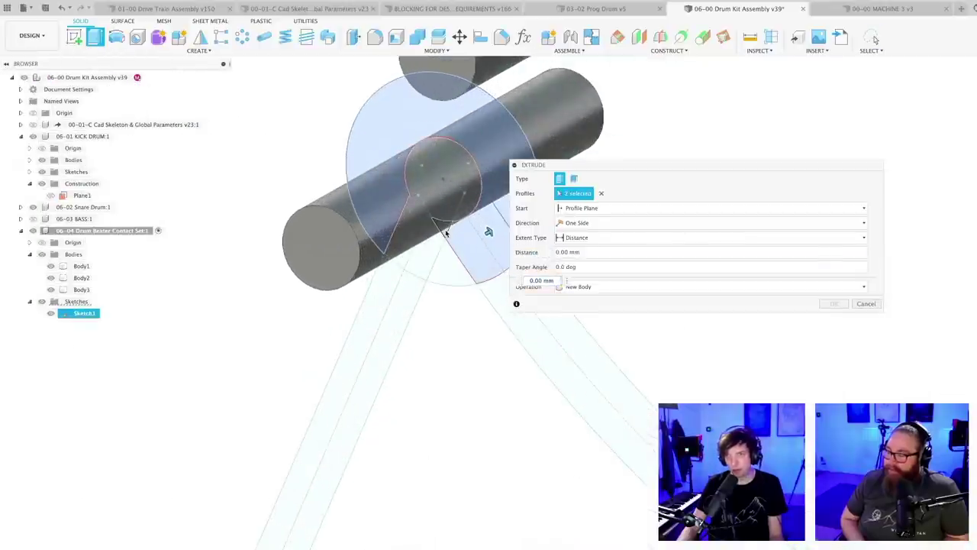
click(446, 232)
click(426, 231)
click(453, 270)
click(393, 296)
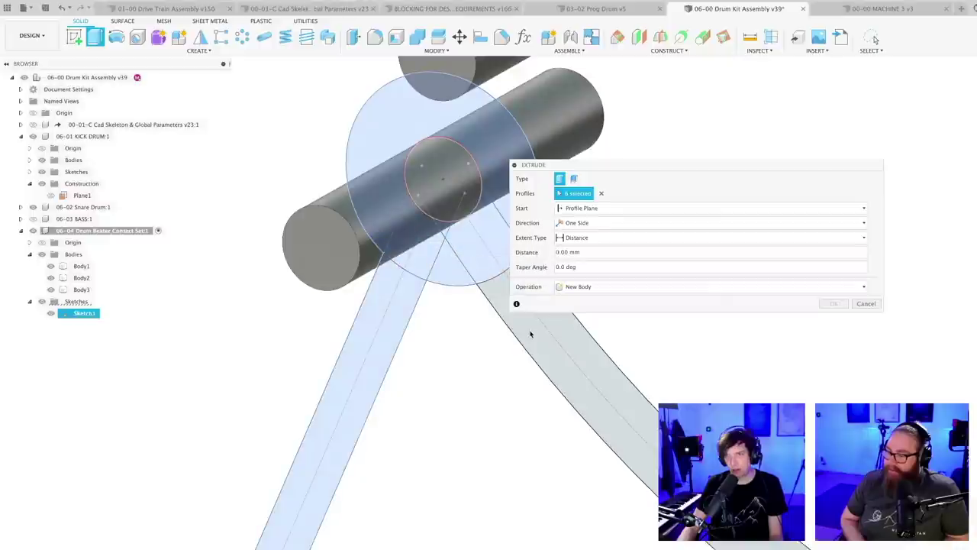
scroll(438, 303, down, 5)
click(438, 306)
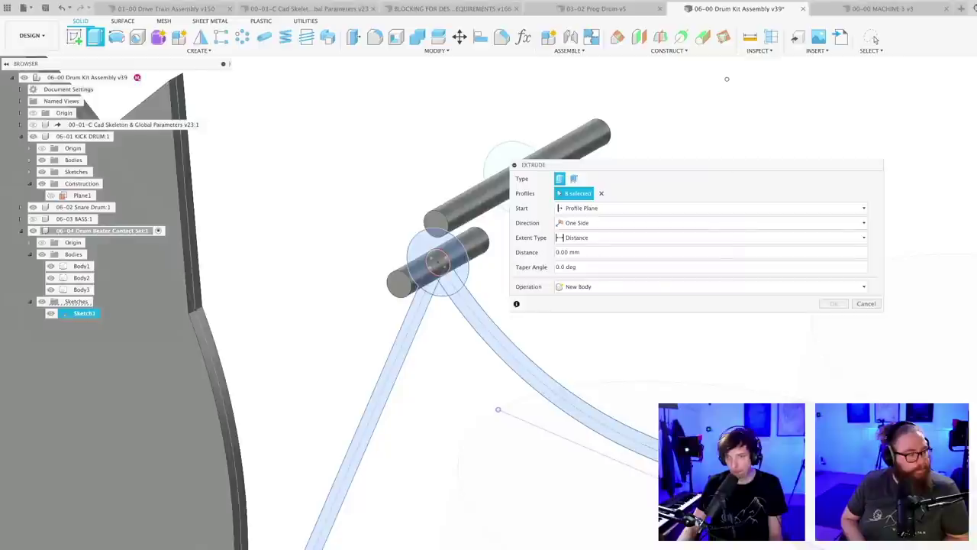
- Extrude them 20 mm, Symmetric direction, as a New Body, Body4
text(20)
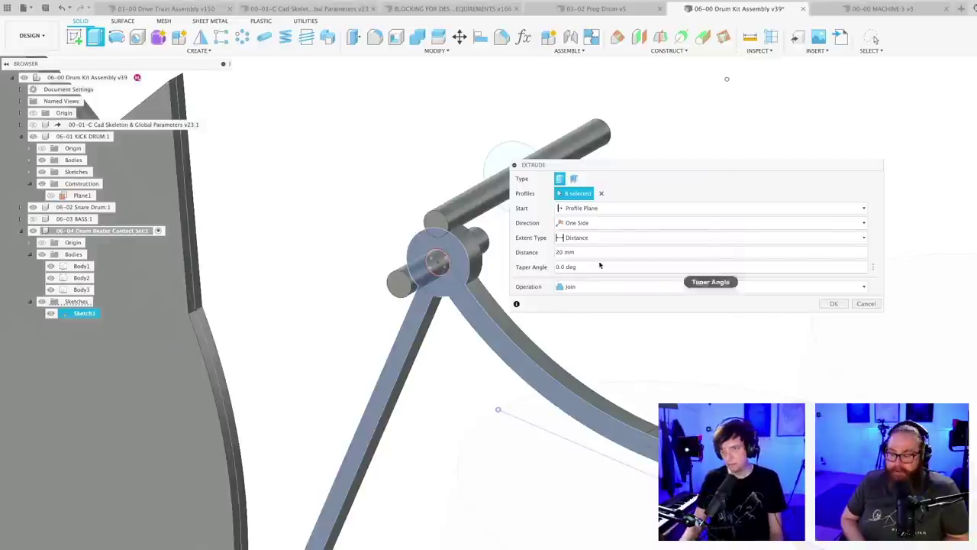
click(590, 238)
click(584, 222)
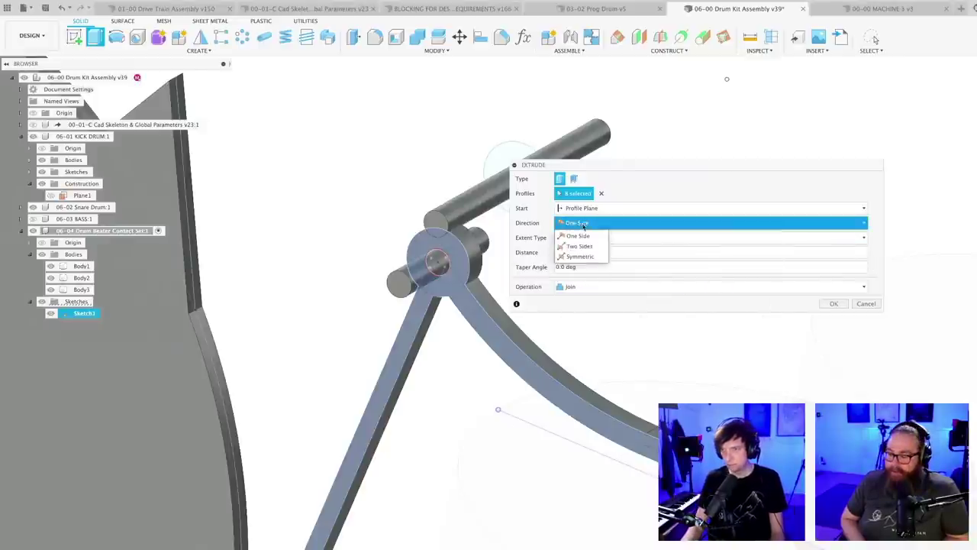
click(579, 253)
click(578, 252)
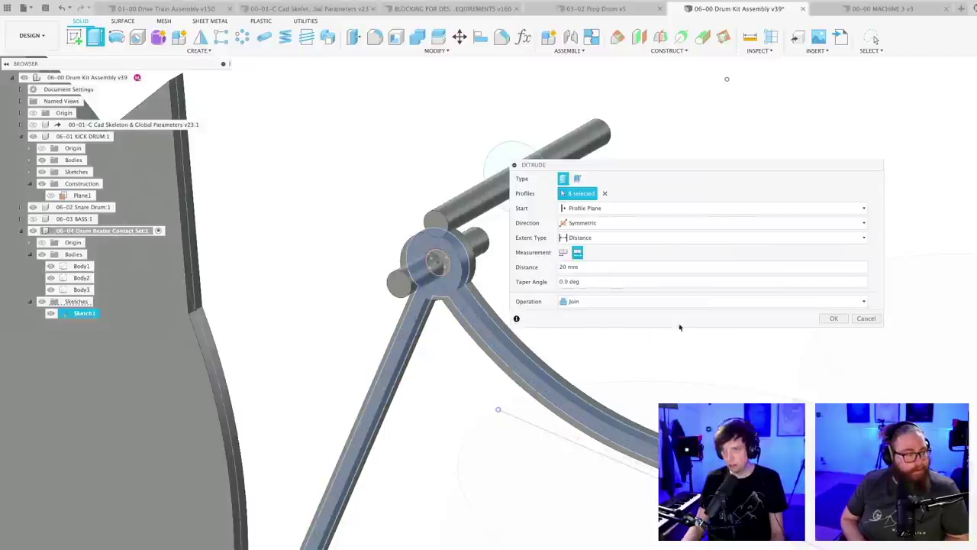
click(610, 302)
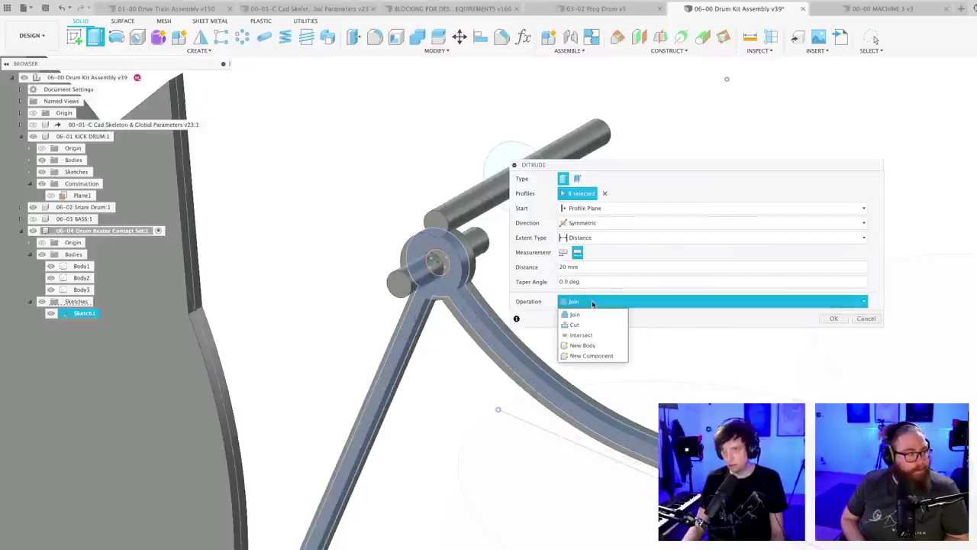
click(580, 344)
click(834, 318)
- Save the drum kit assembly as version 40
scroll(534, 298, down, 8)
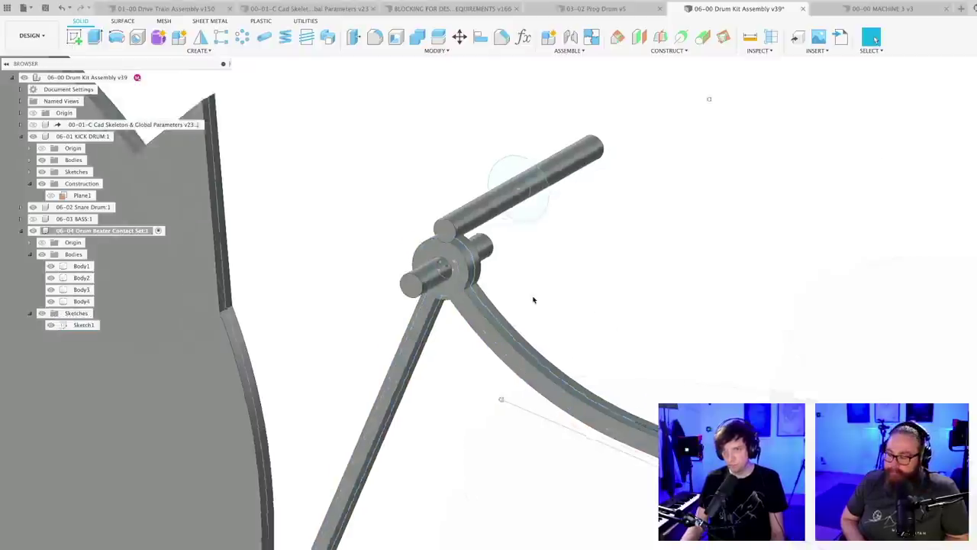
shift+middle_drag(544, 294, 555, 290)
key(super+s)
key(Return)
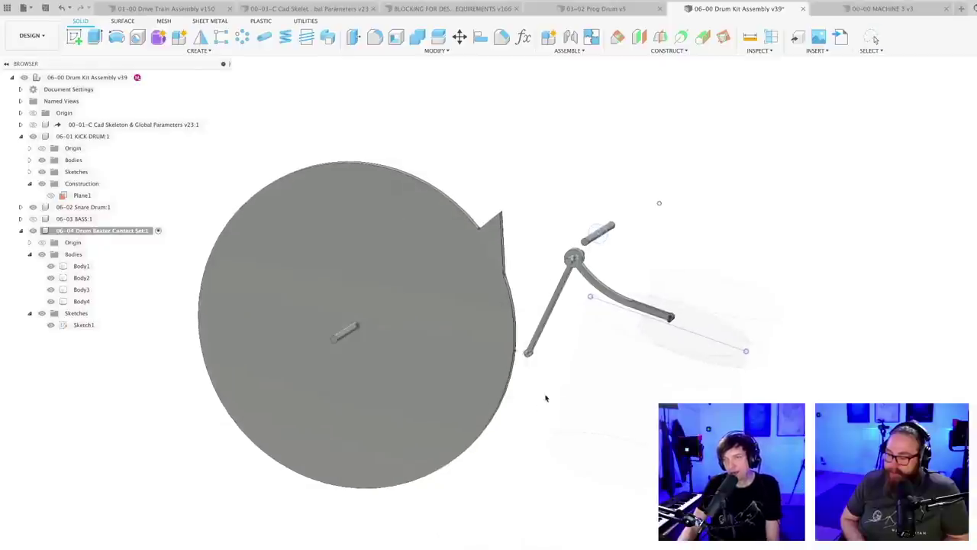
scroll(555, 379, up, 3)
mouse_move(555, 381)
shift+middle_down()
mouse_move(543, 399)
mouse_move(527, 375)
mouse_move(523, 384)
shift+middle_up()
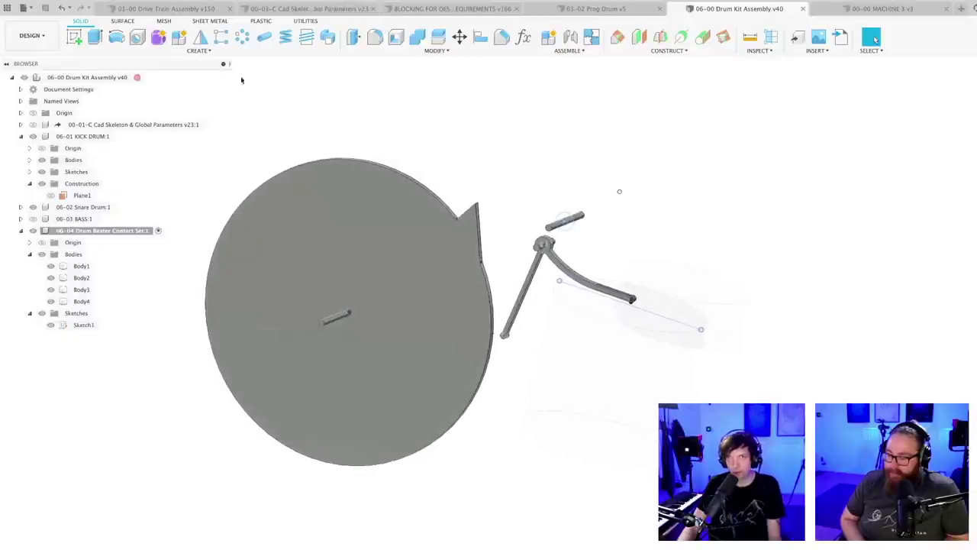
- Browse the Create and Modify menus, clear the selection, and open the Assemble menu
click(200, 51)
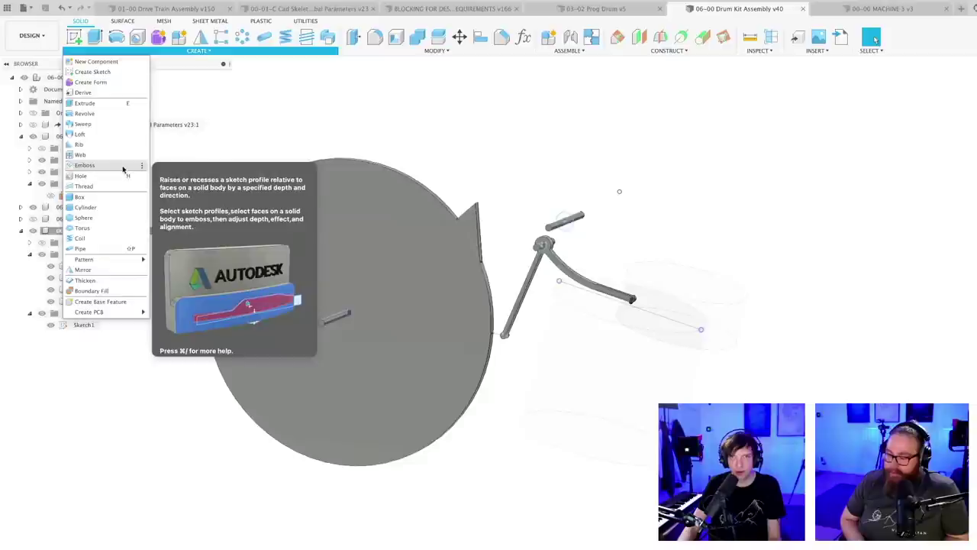
click(86, 237)
right_click(84, 236)
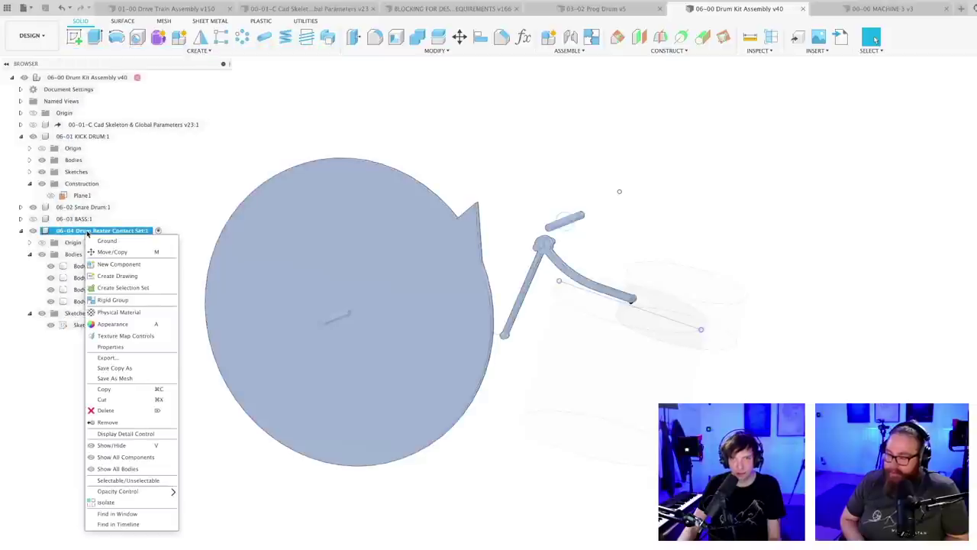
click(267, 458)
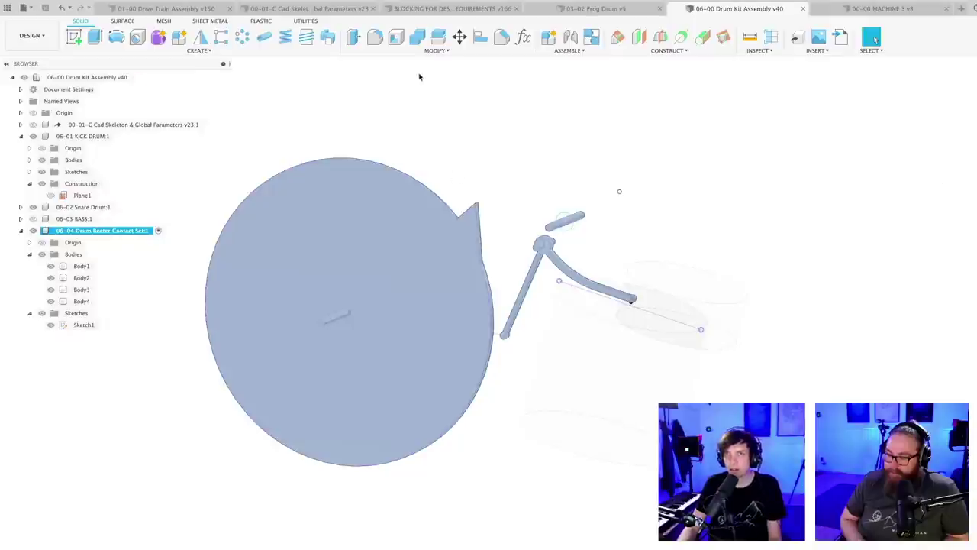
click(436, 51)
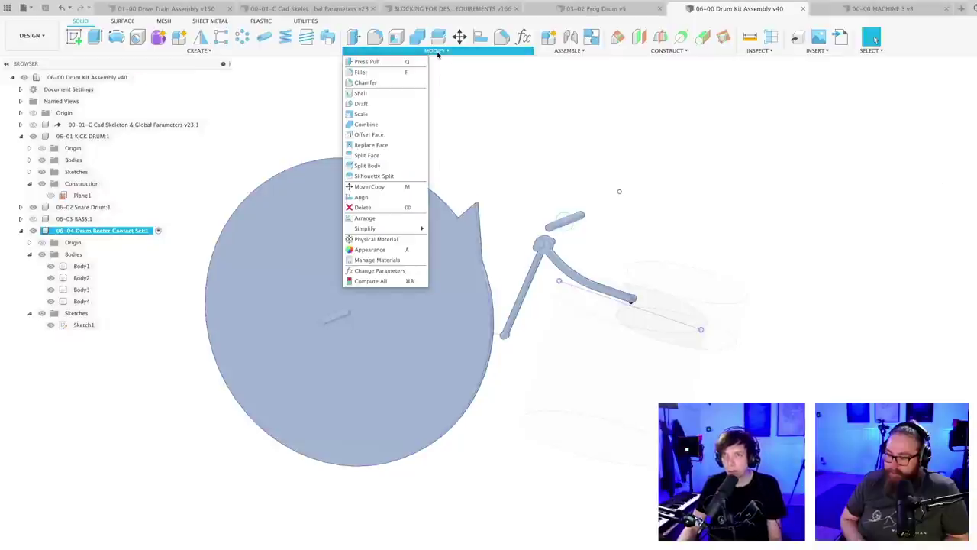
click(438, 52)
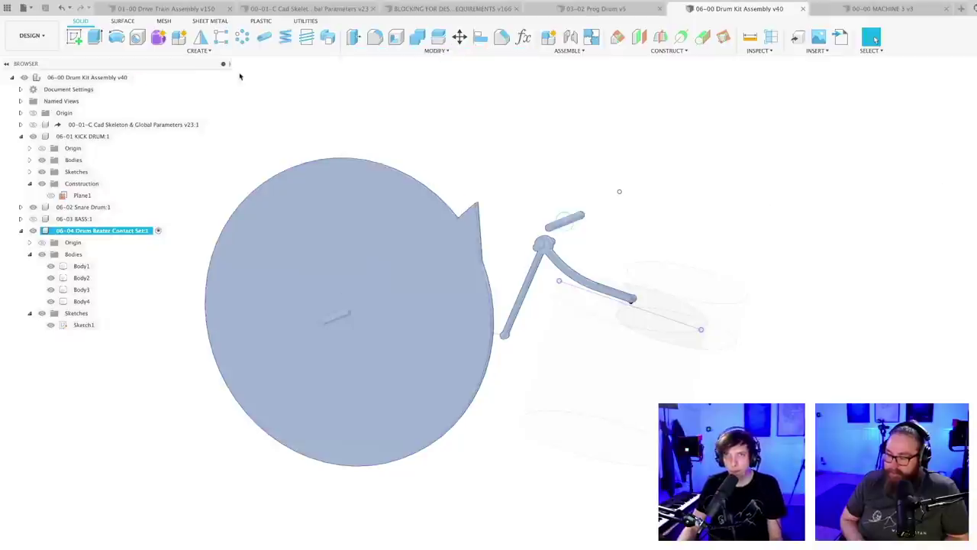
click(201, 52)
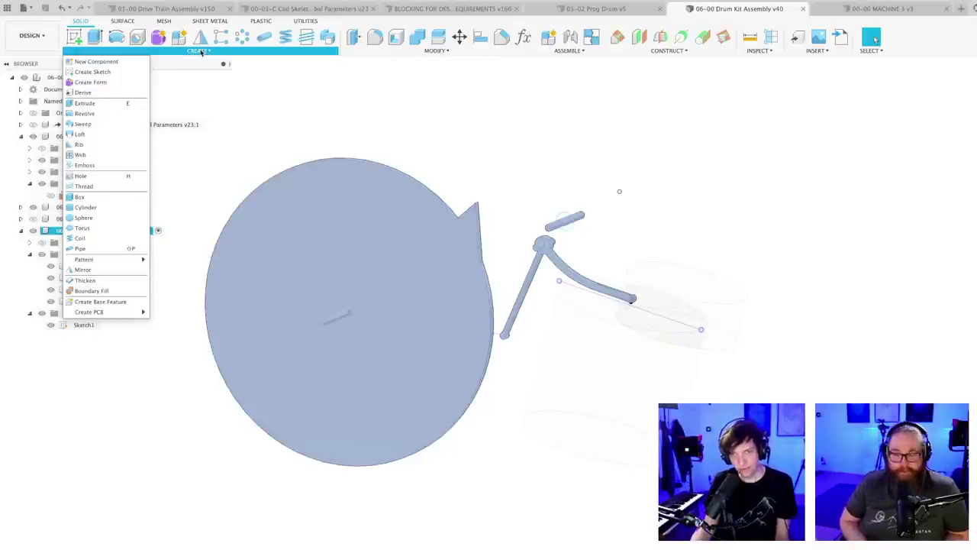
click(200, 51)
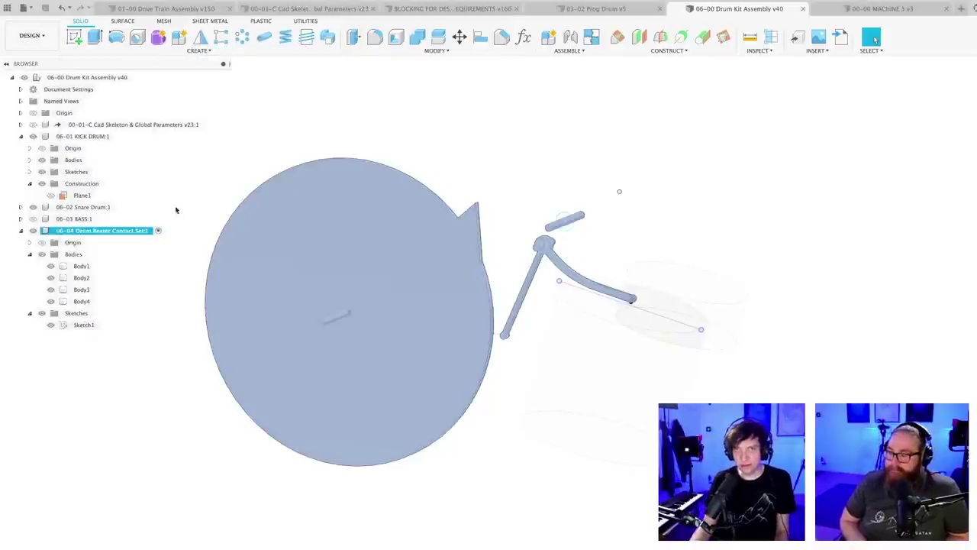
click(436, 113)
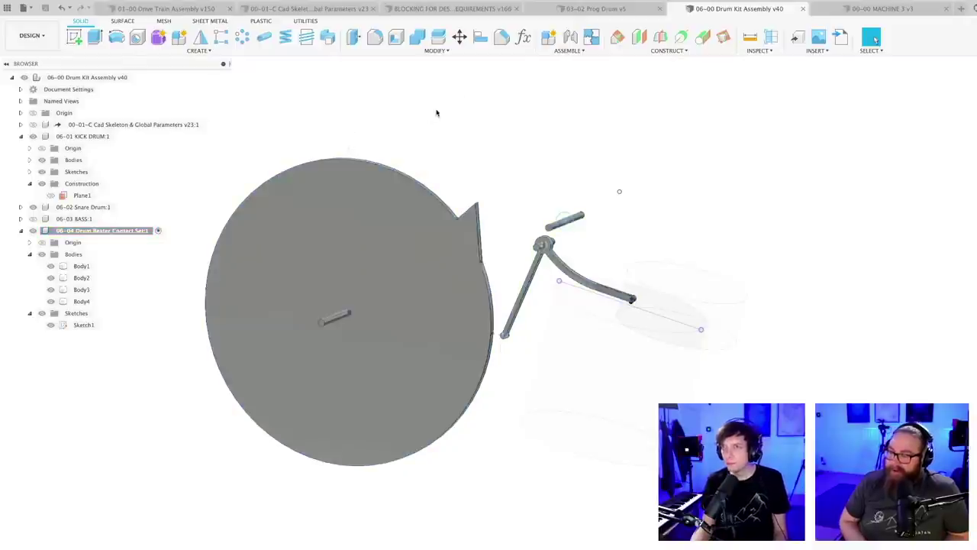
click(566, 51)
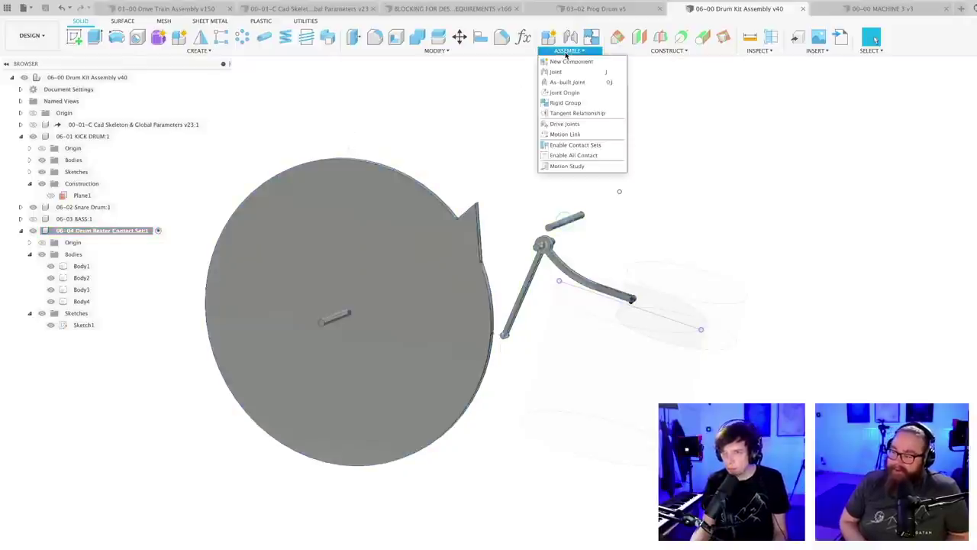
- Start a new contact set with contact analysis on, picking the drum head and beater
click(578, 147)
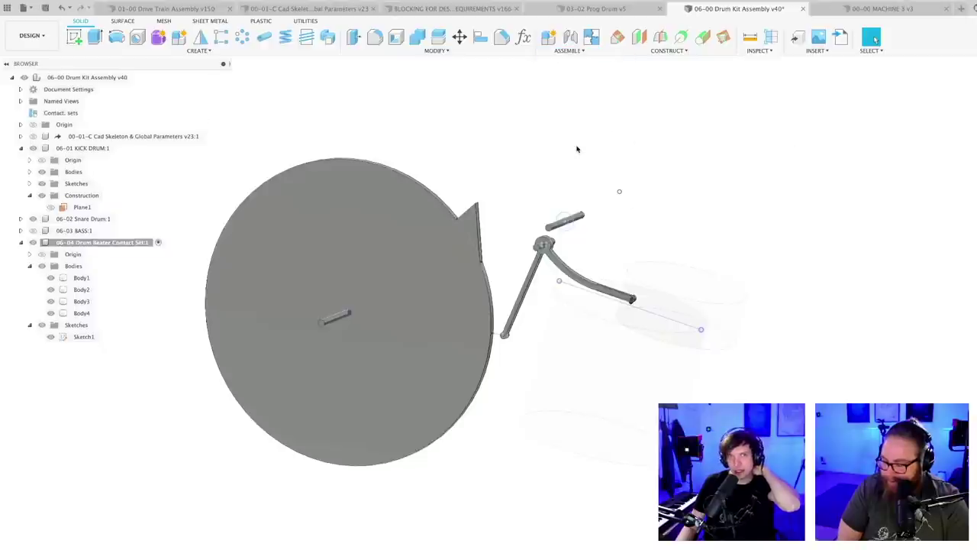
click(67, 113)
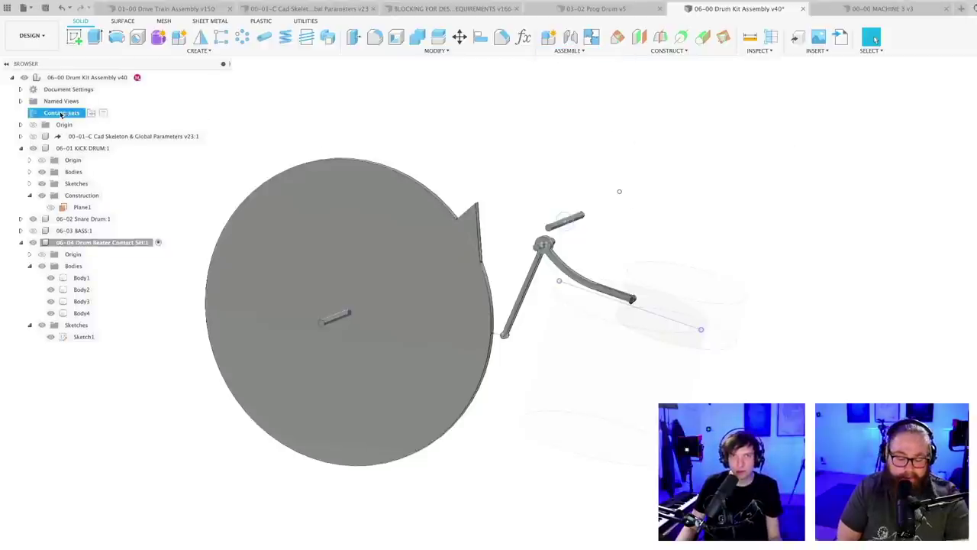
right_click(61, 114)
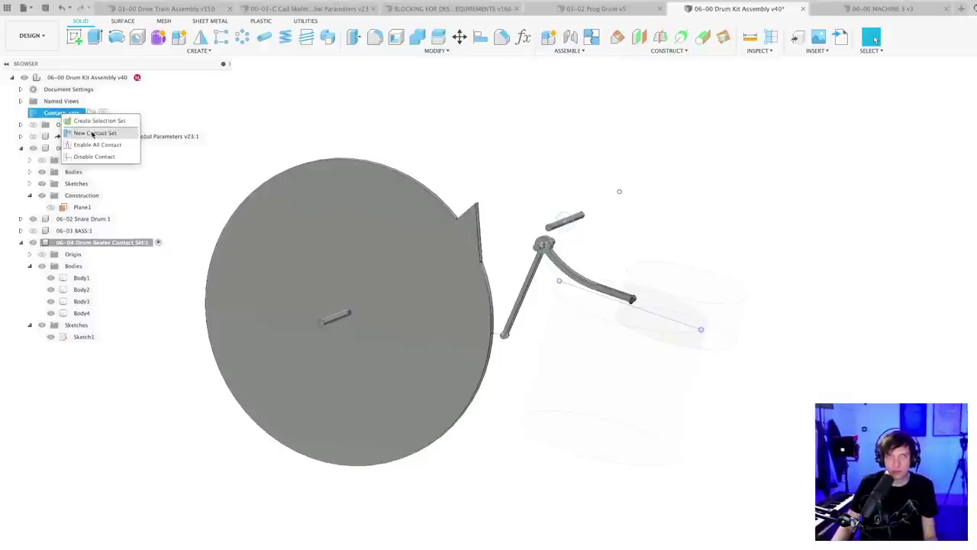
click(93, 134)
shift+middle_drag(219, 462, 298, 394)
click(402, 386)
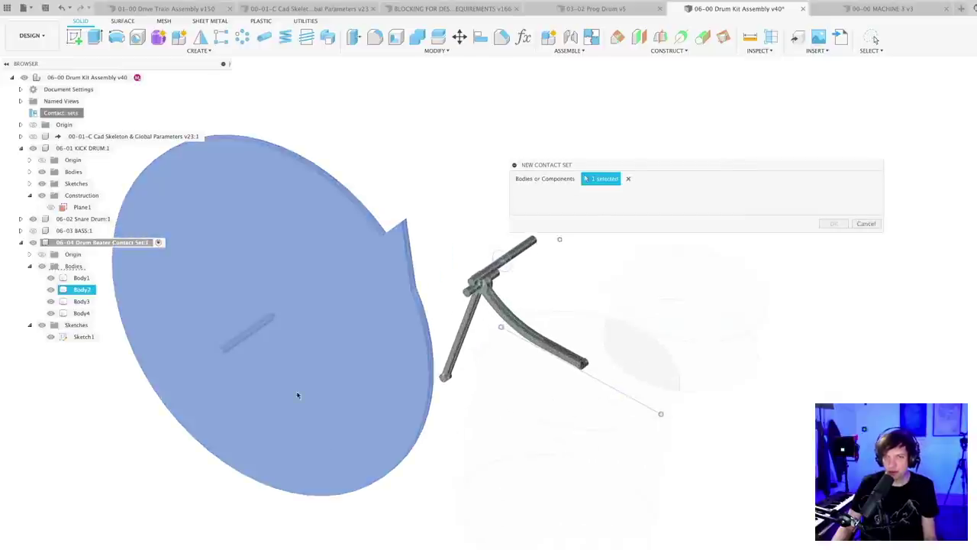
click(249, 333)
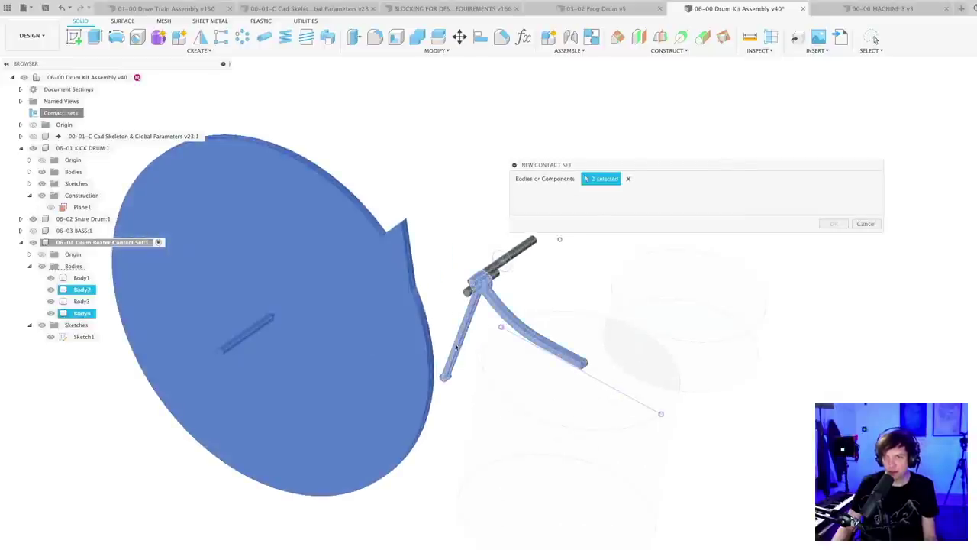
click(457, 350)
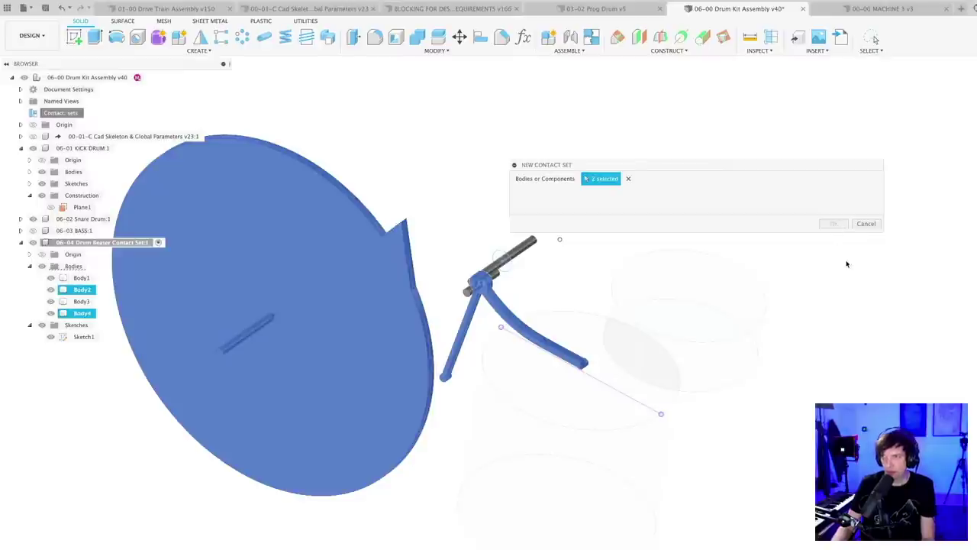
scroll(840, 278, down, 2)
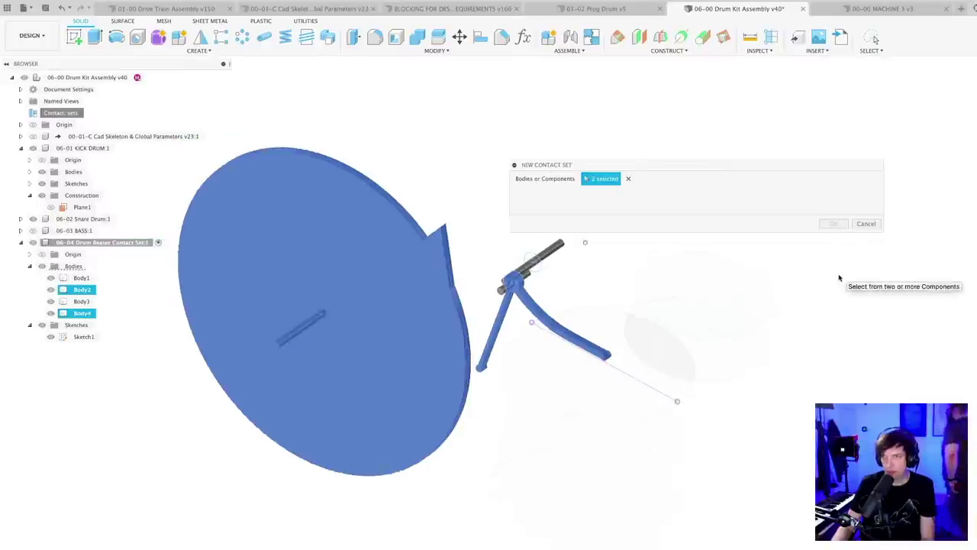
shift+middle_drag(802, 435, 780, 356)
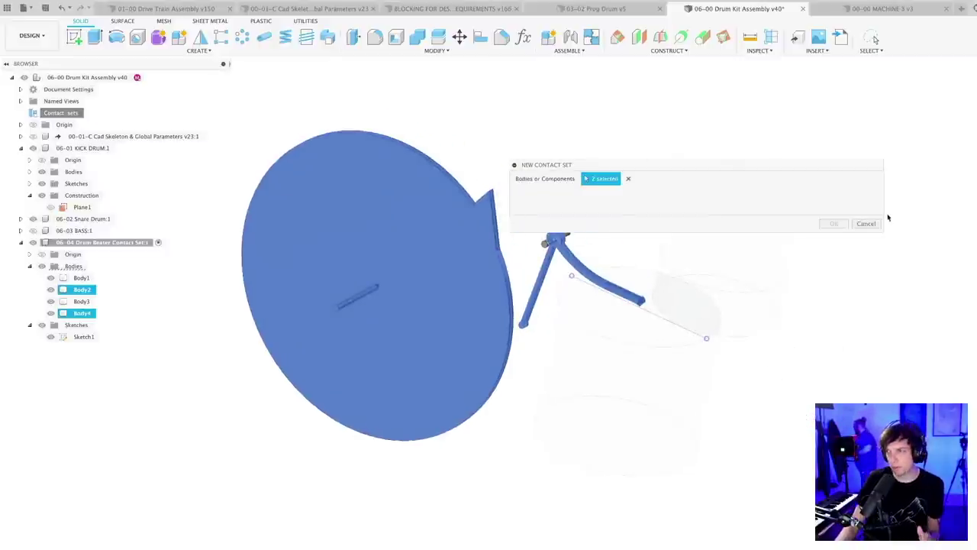
- Cancel the contact set and save a new version with the 'User Saved' description
click(866, 223)
shift+middle_drag(408, 508, 417, 526)
key(ctrl+s)
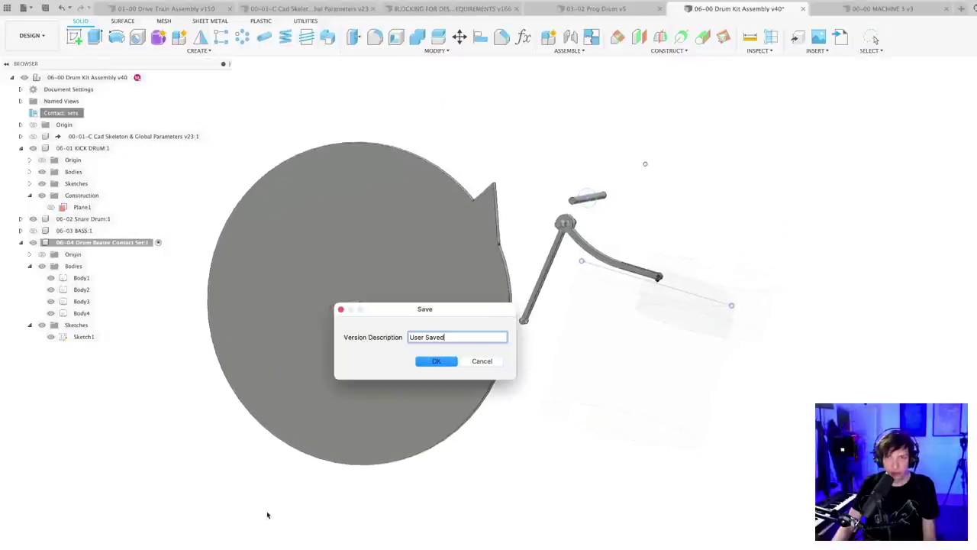
key(Return)
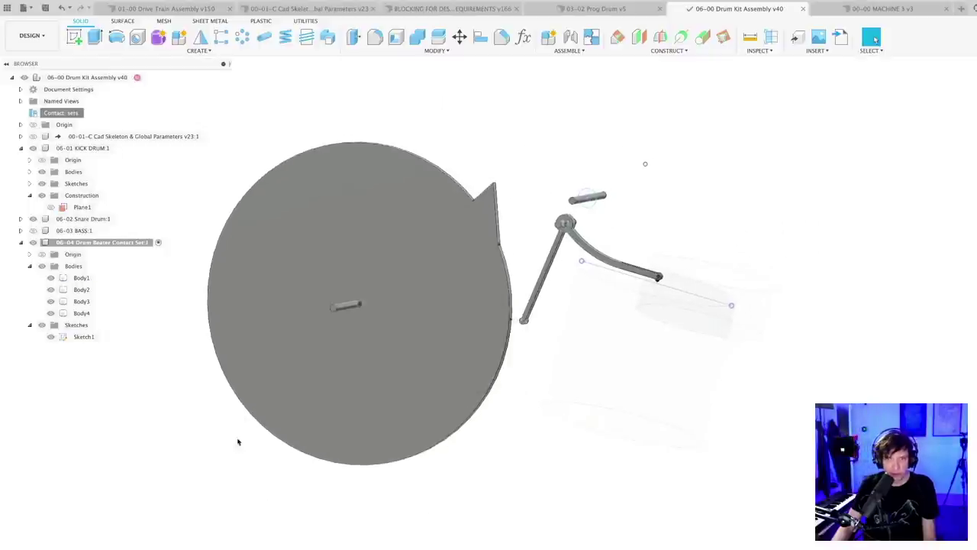
- Convert Body1–Body4 into components Component6–9 and select them
click(80, 278)
shift+click(80, 312)
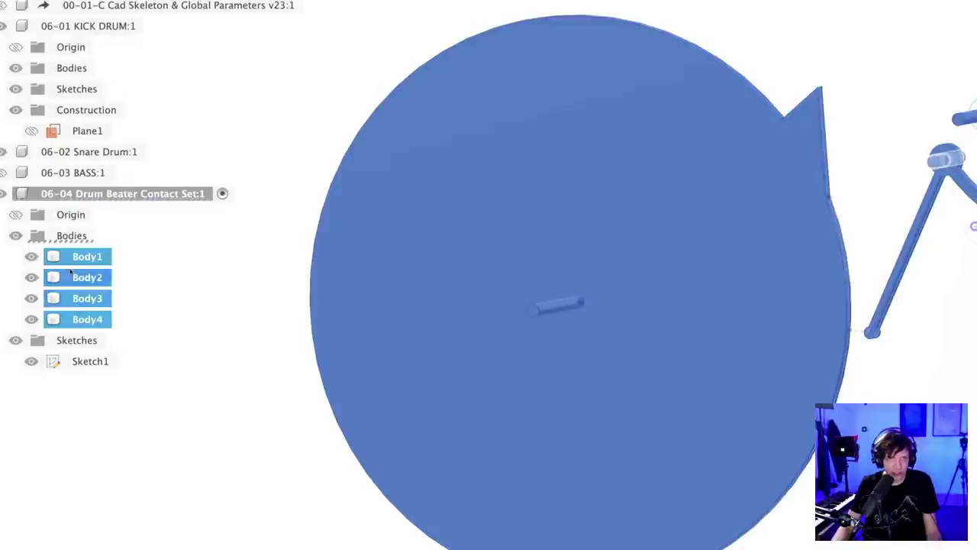
right_click(77, 278)
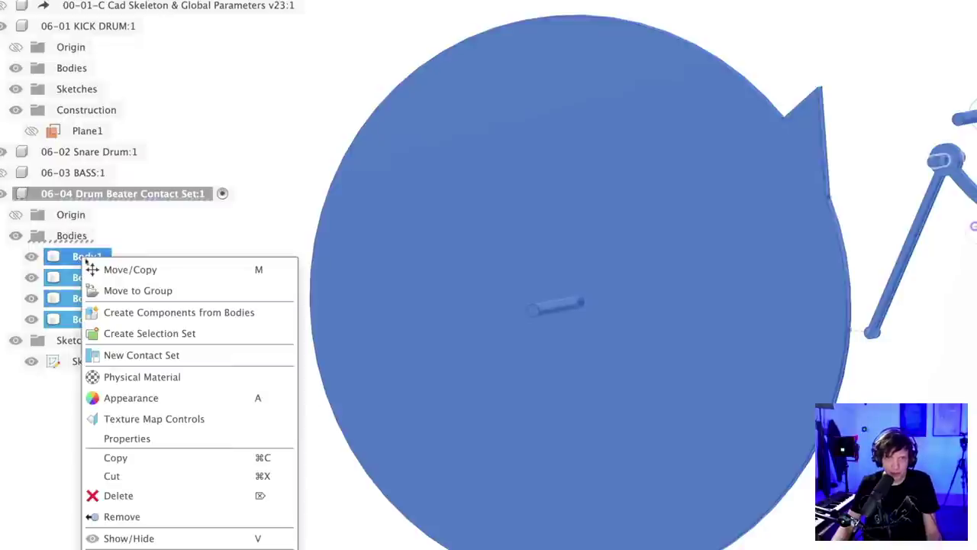
click(119, 313)
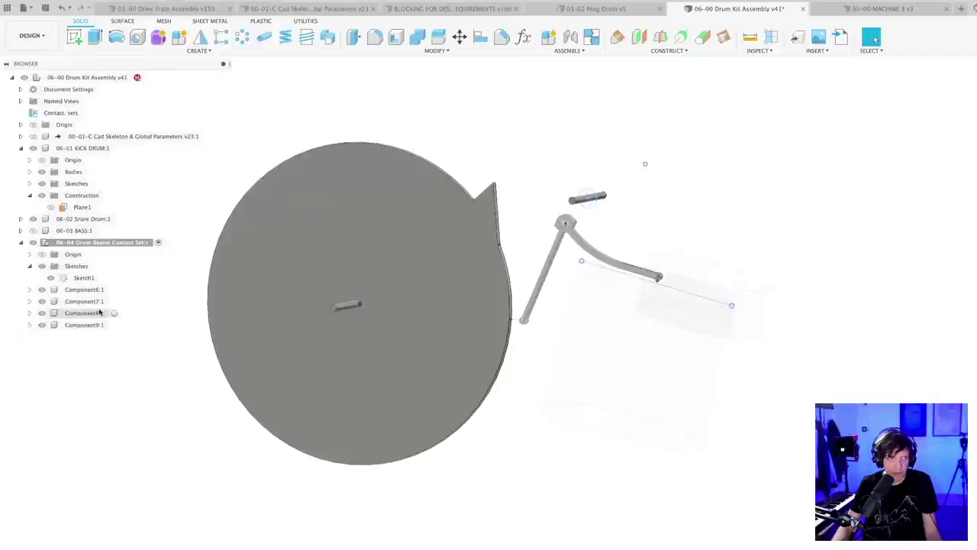
scroll(235, 375, down, 3)
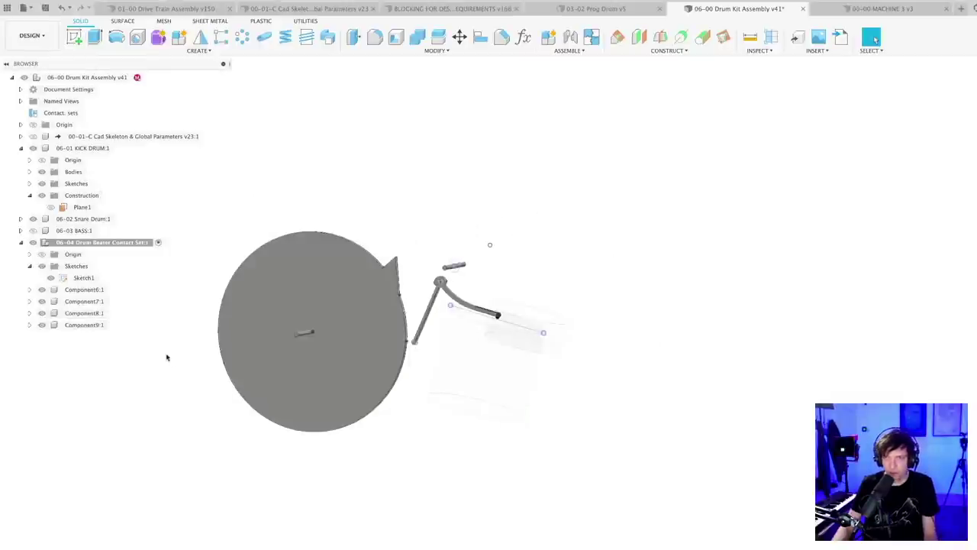
mouse_move(166, 356)
shift+middle_down()
mouse_move(160, 374)
mouse_move(168, 371)
shift+middle_up()
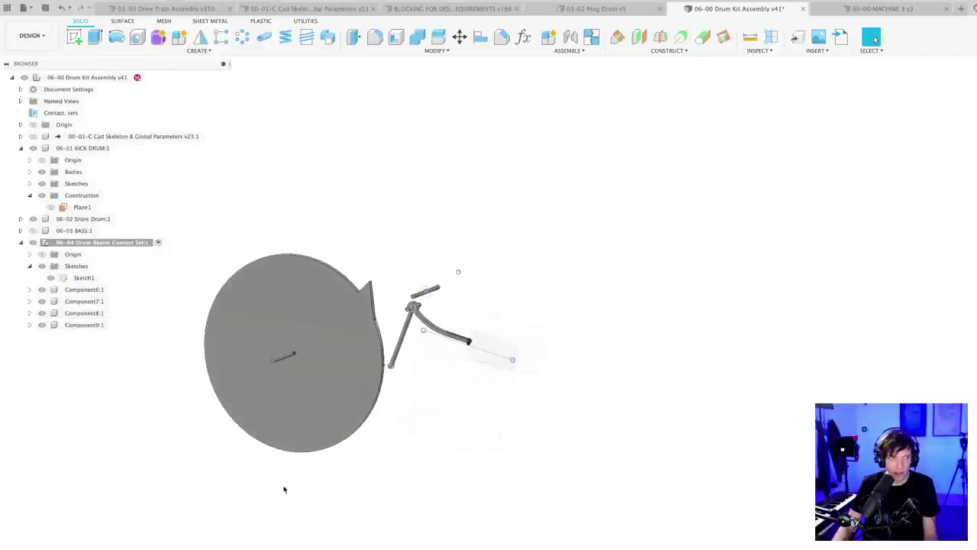
scroll(294, 485, up, 2)
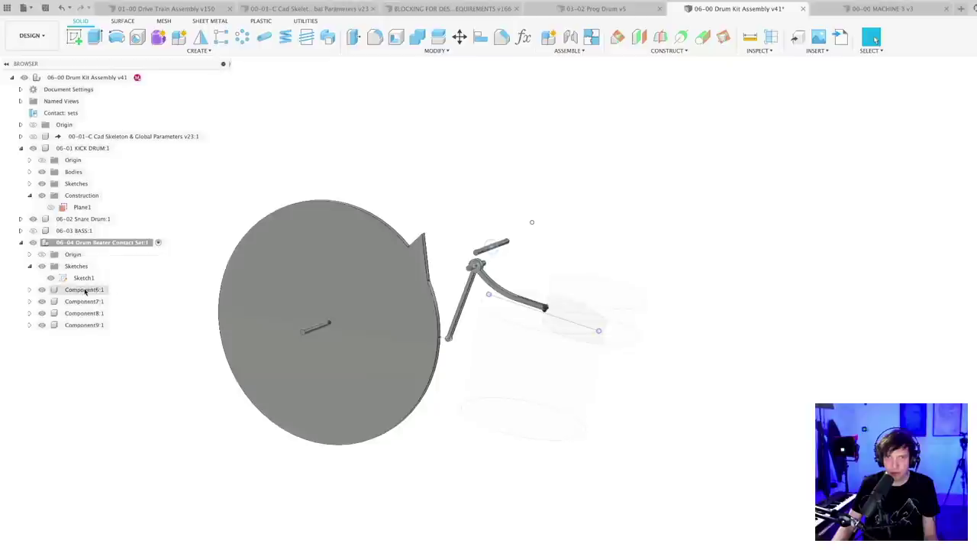
click(85, 290)
shift+click(79, 325)
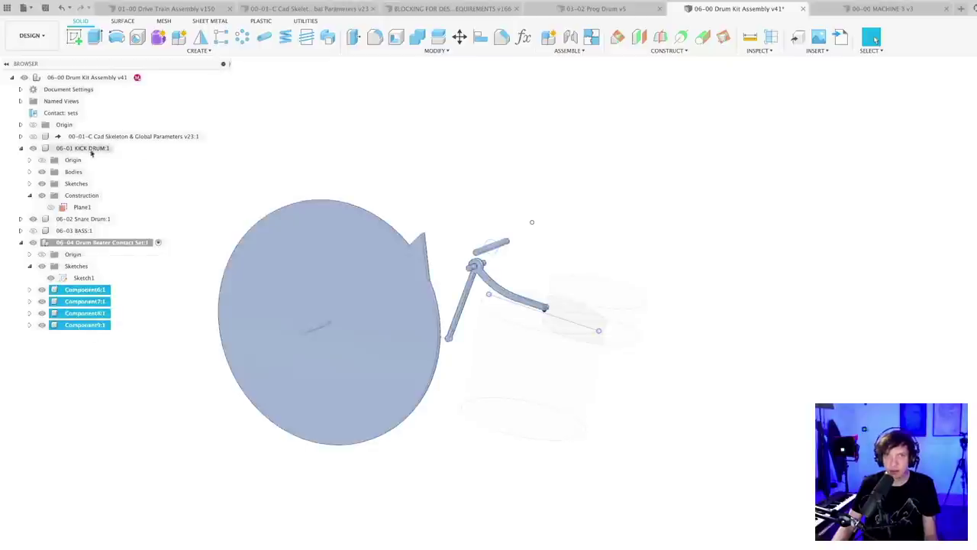
- Create a contact set pairing the drum head with the beater arm
right_click(70, 113)
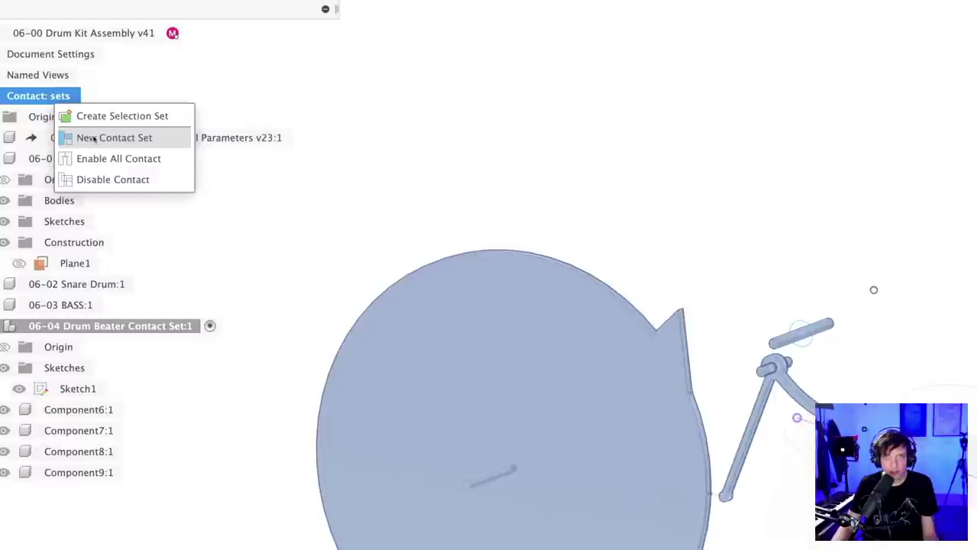
click(94, 138)
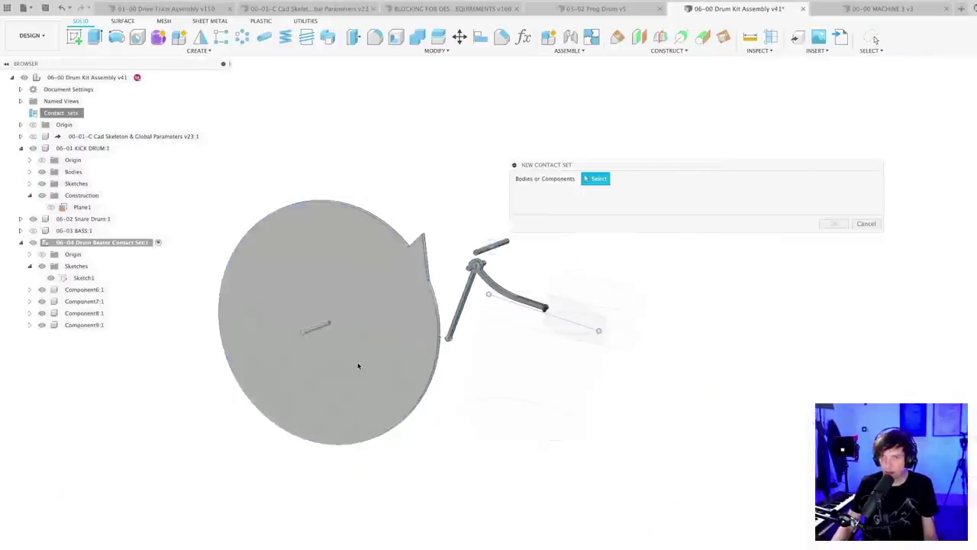
click(358, 366)
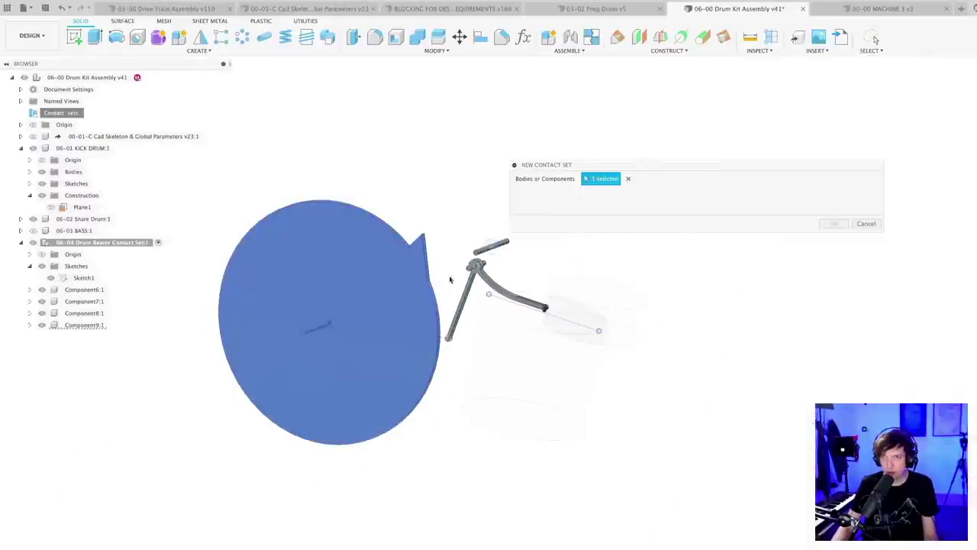
click(470, 289)
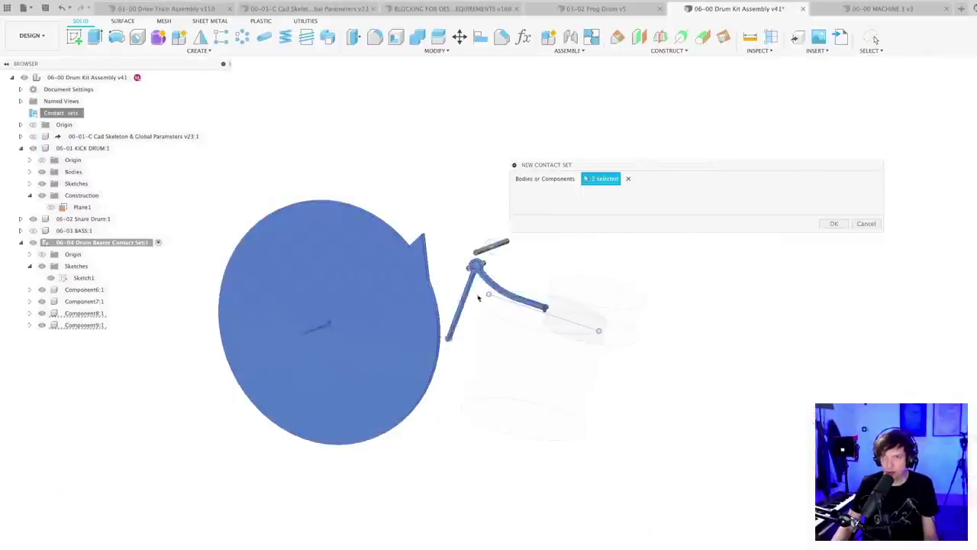
click(833, 224)
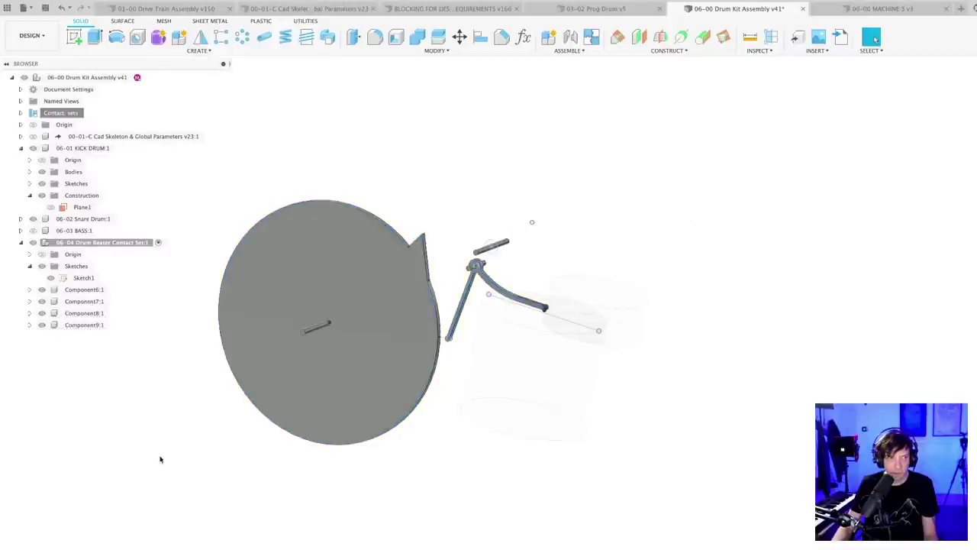
click(368, 401)
- Try rotating the drum head face about the drum's centre to about -96.7°, then cancel it
right_click(377, 351)
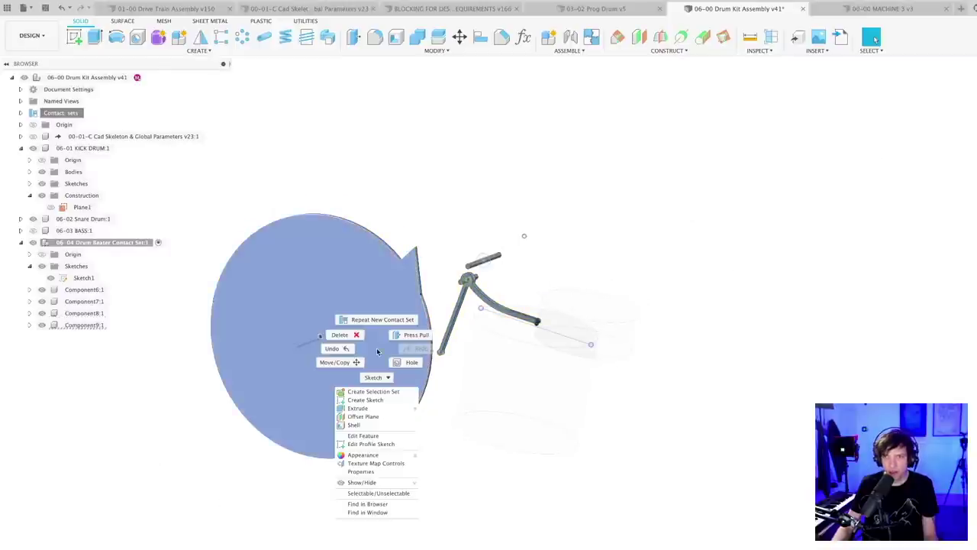
click(344, 365)
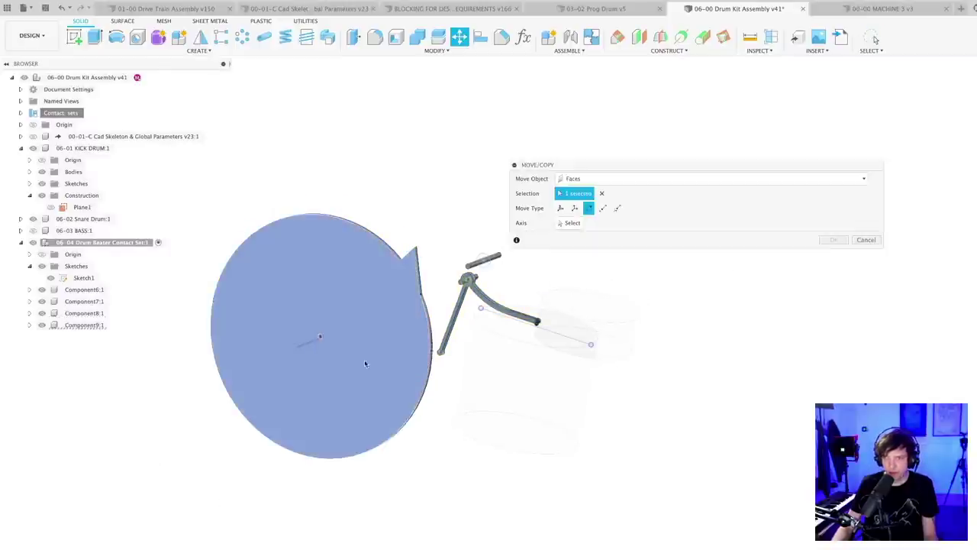
click(573, 223)
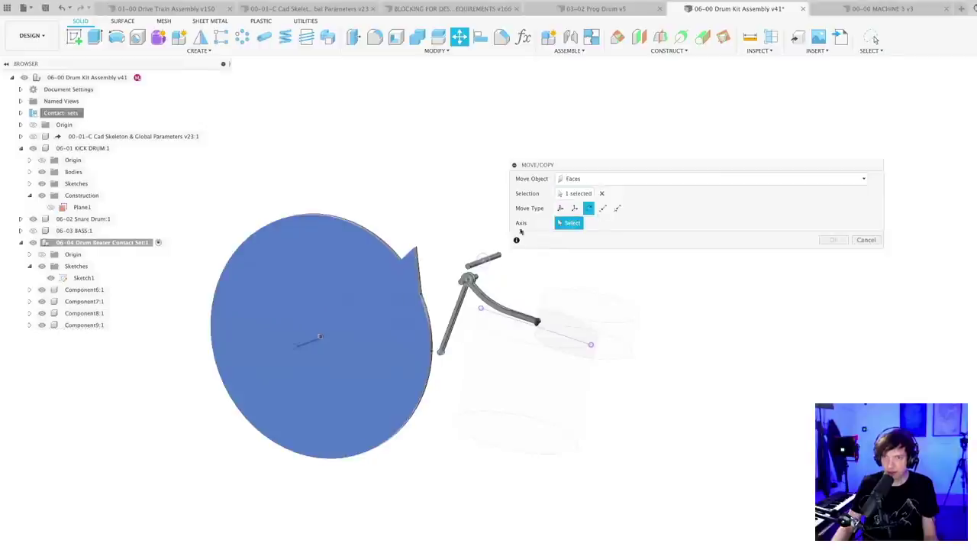
click(299, 350)
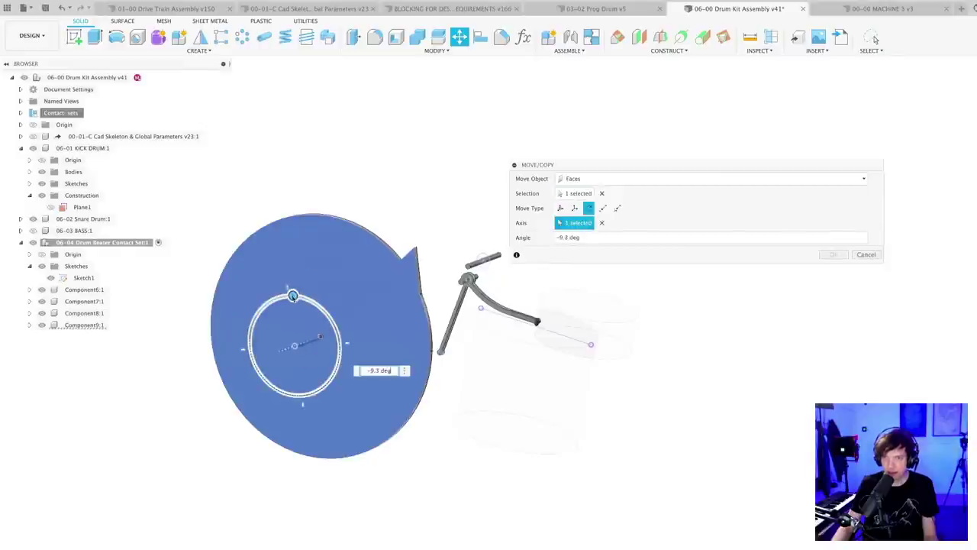
drag(314, 313, 340, 349)
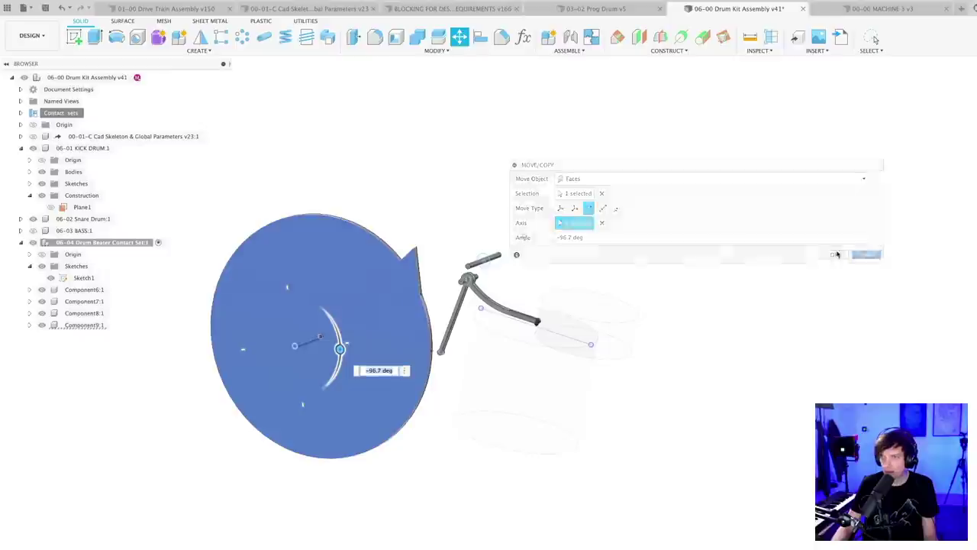
click(861, 256)
- Try rotating Component9:1 45° about the drum's circular edge, then abandon it with Esc
shift+middle_drag(410, 469, 430, 456)
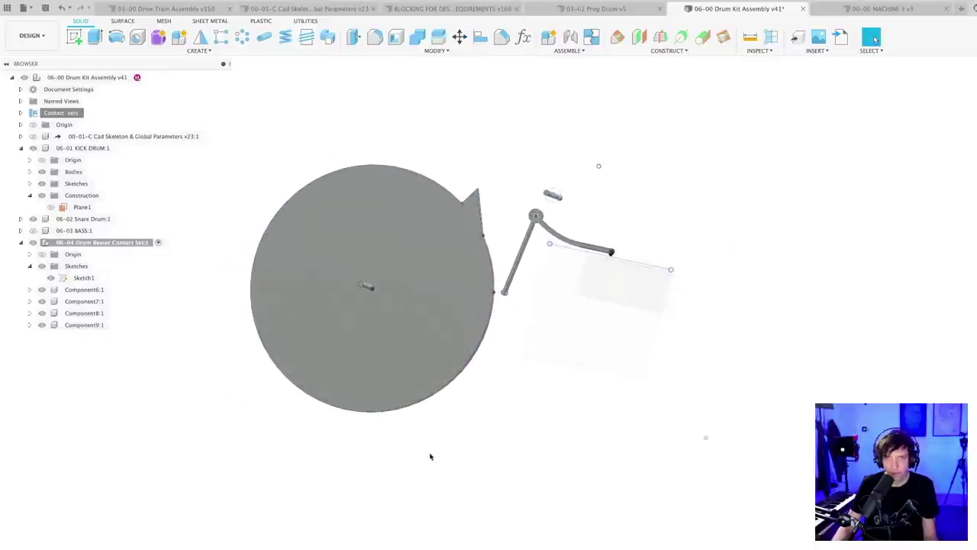
right_click(84, 324)
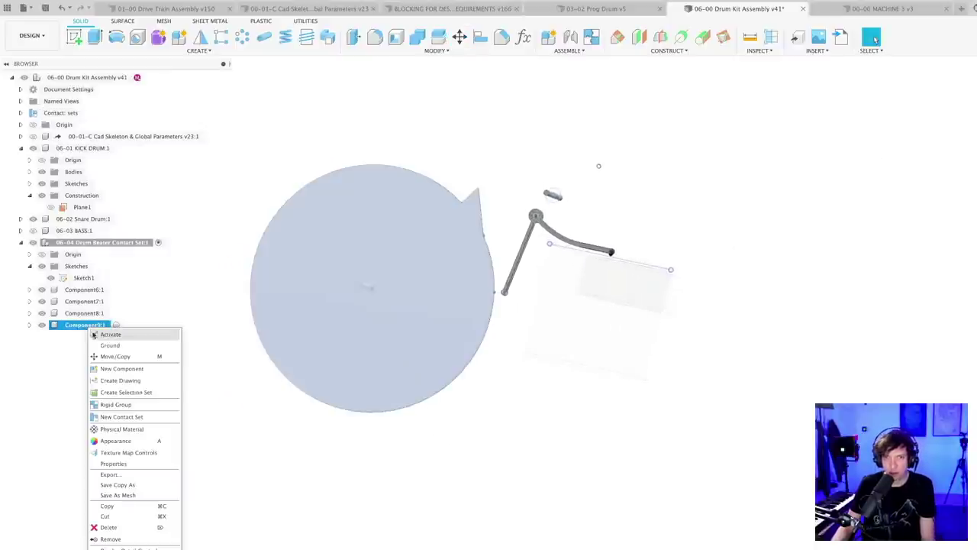
click(114, 356)
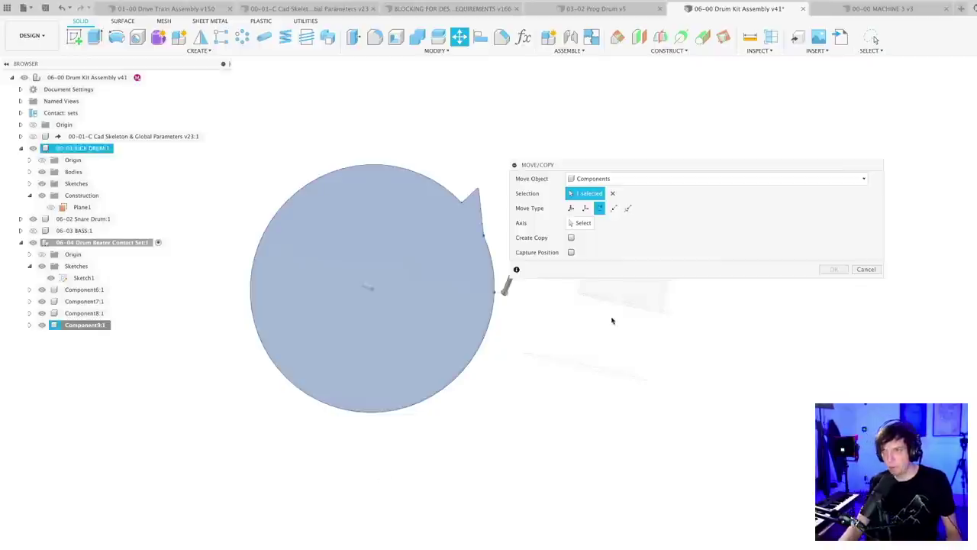
drag(603, 169, 670, 135)
click(653, 195)
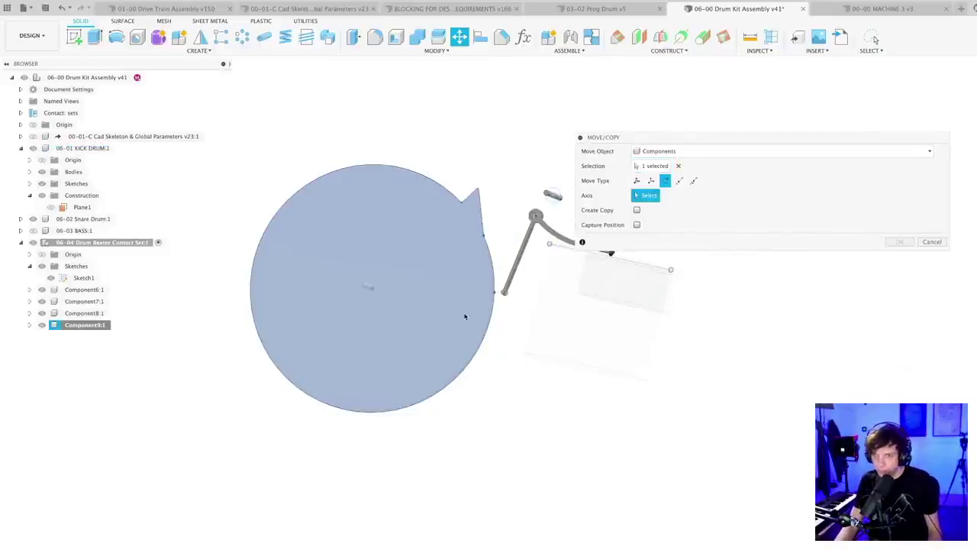
click(365, 237)
drag(366, 237, 390, 263)
scroll(482, 390, down, 3)
scroll(432, 441, up, 5)
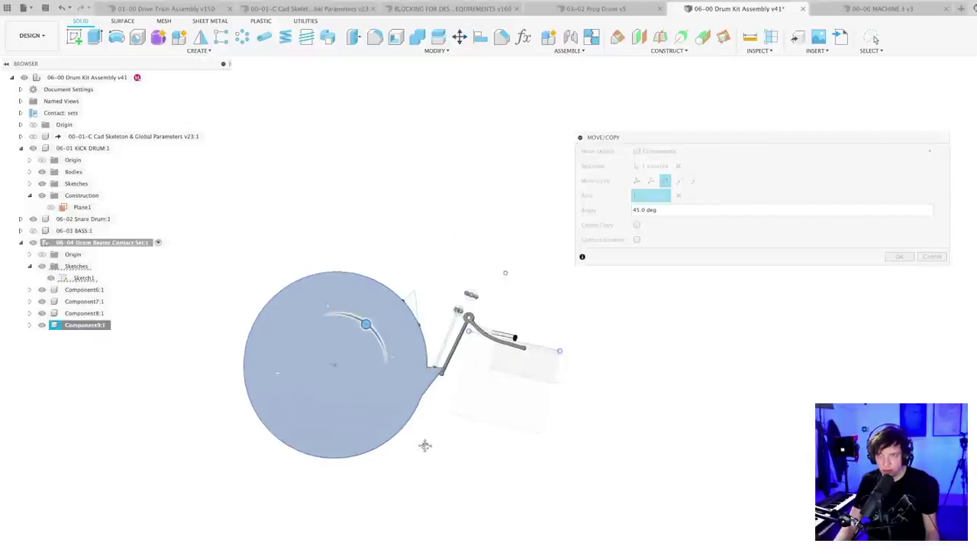
scroll(434, 445, up, 2)
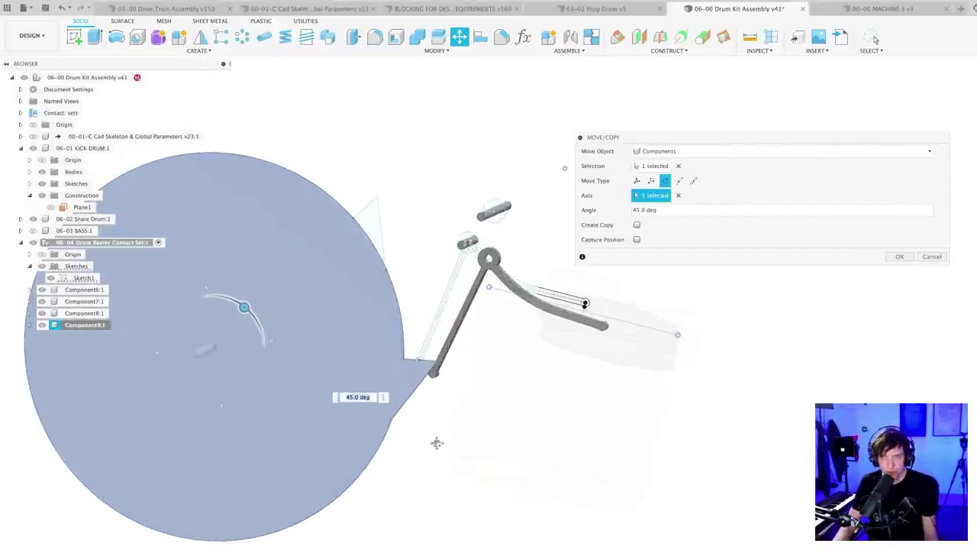
drag(239, 304, 257, 306)
key(Escape)
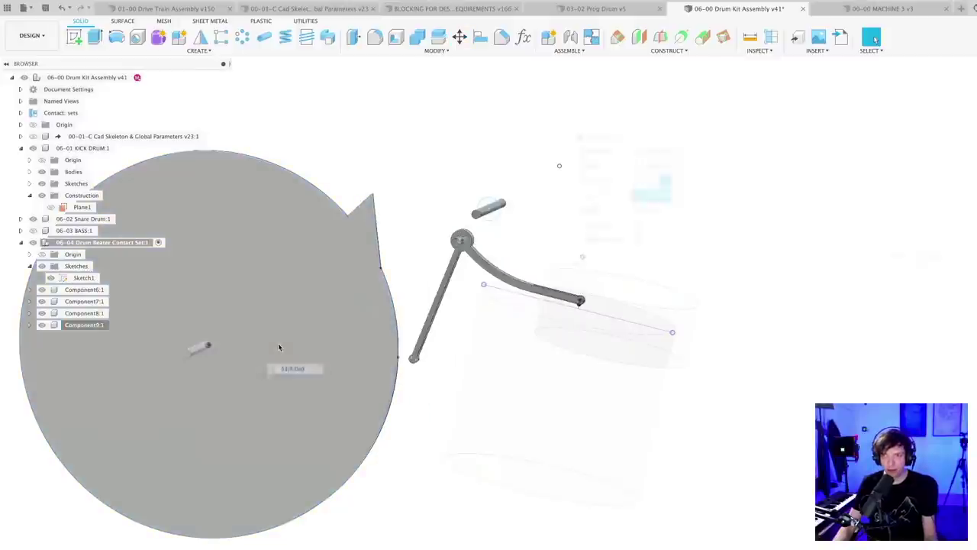
- Clear the selection and orbit, pan and zoom to inspect the pedal and drum head
scroll(467, 277, down, 3)
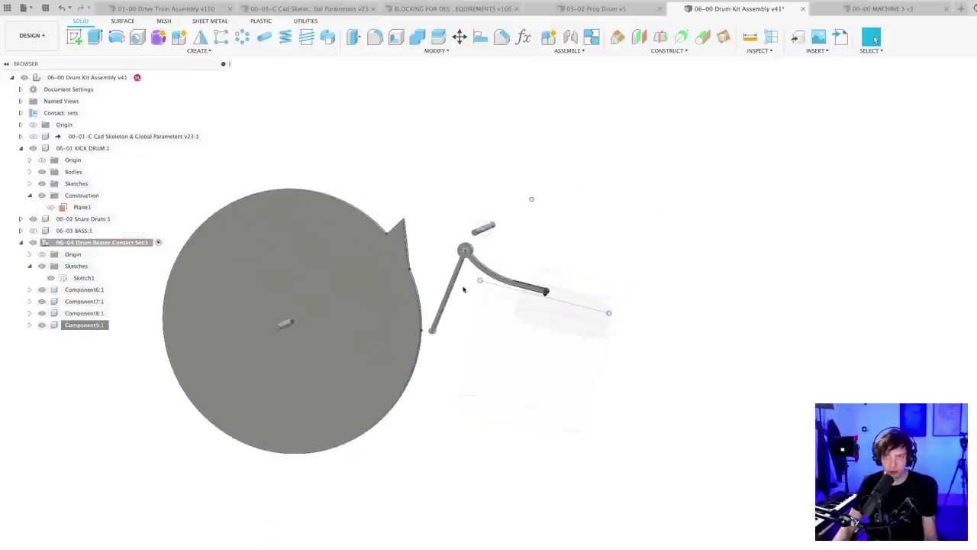
middle_drag(462, 287, 474, 270)
click(871, 38)
scroll(480, 282, up, 5)
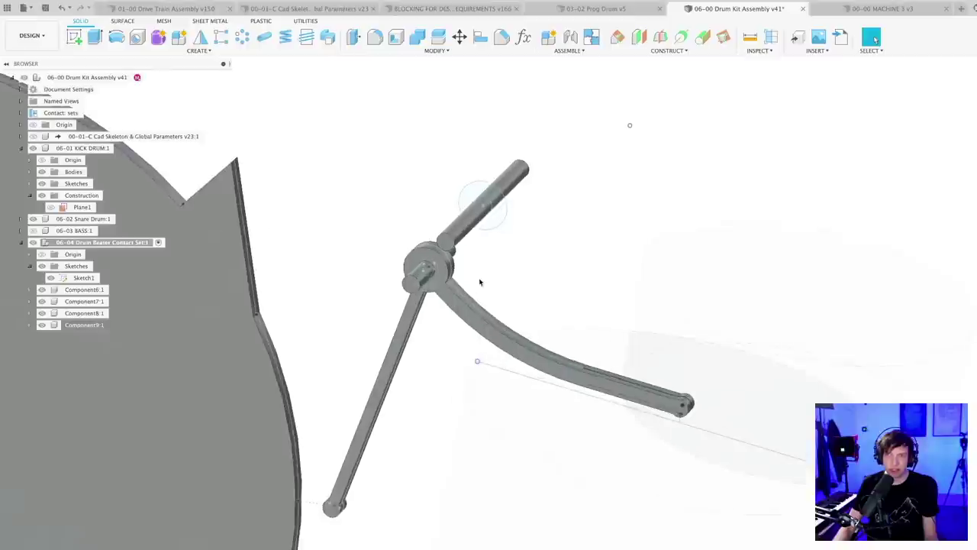
scroll(486, 279, down, 2)
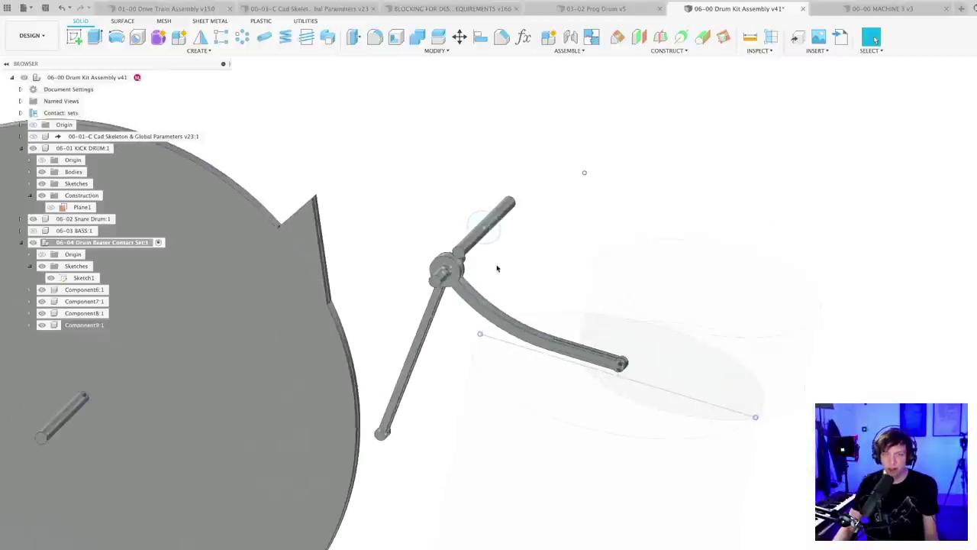
scroll(497, 270, down, 2)
shift+middle_drag(497, 273, 496, 264)
scroll(500, 266, up, 3)
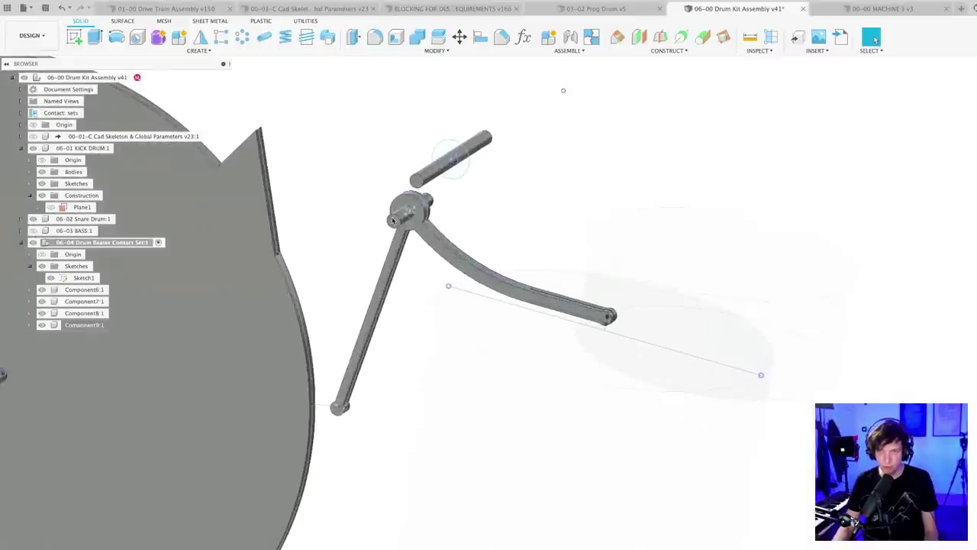
scroll(518, 199, down, 2)
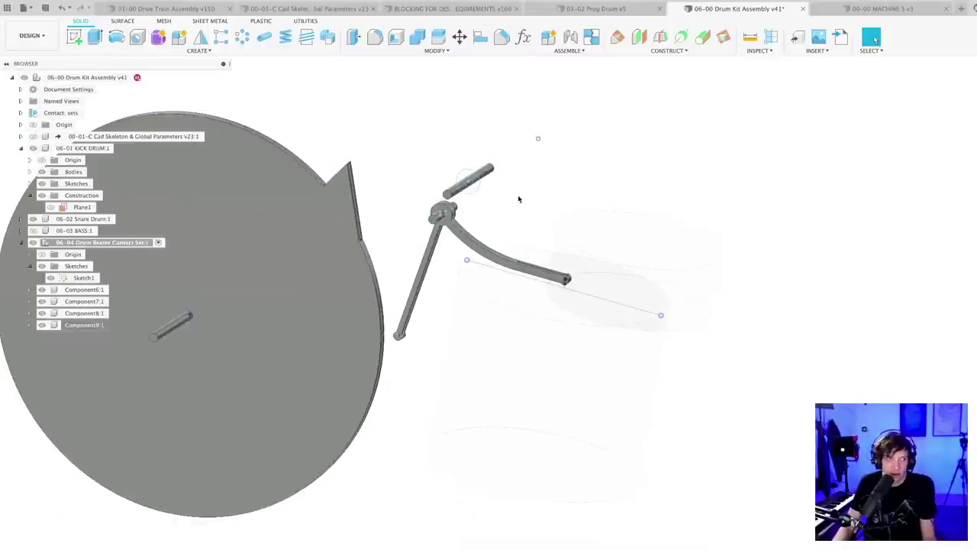
middle_drag(524, 196, 589, 198)
scroll(589, 198, down, 2)
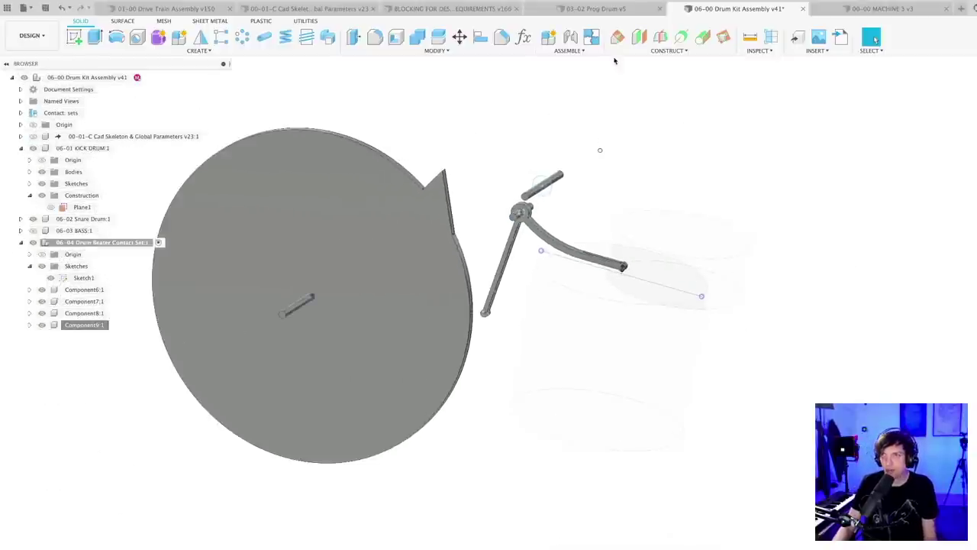
- Start a joint between the pivot hub and the beater rod end
click(569, 51)
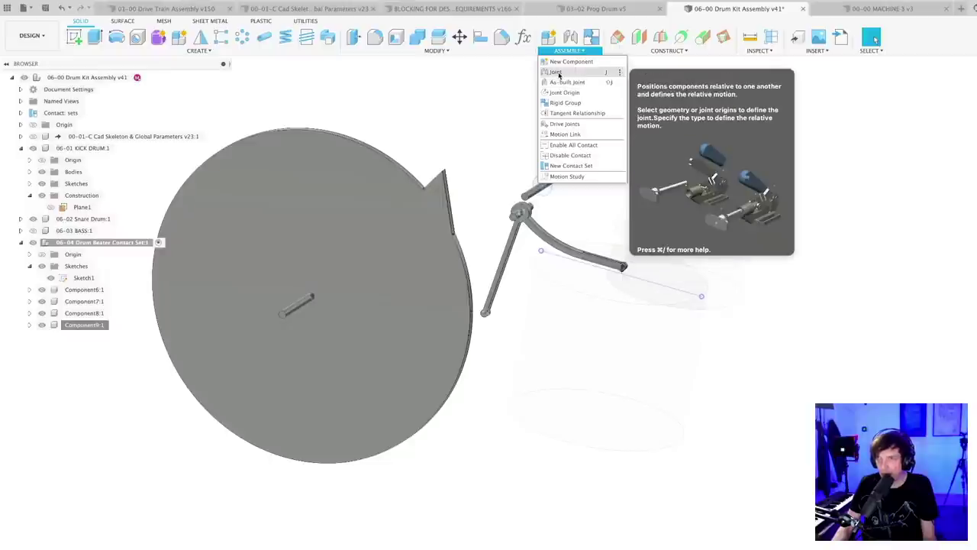
click(559, 74)
scroll(523, 210, up, 10)
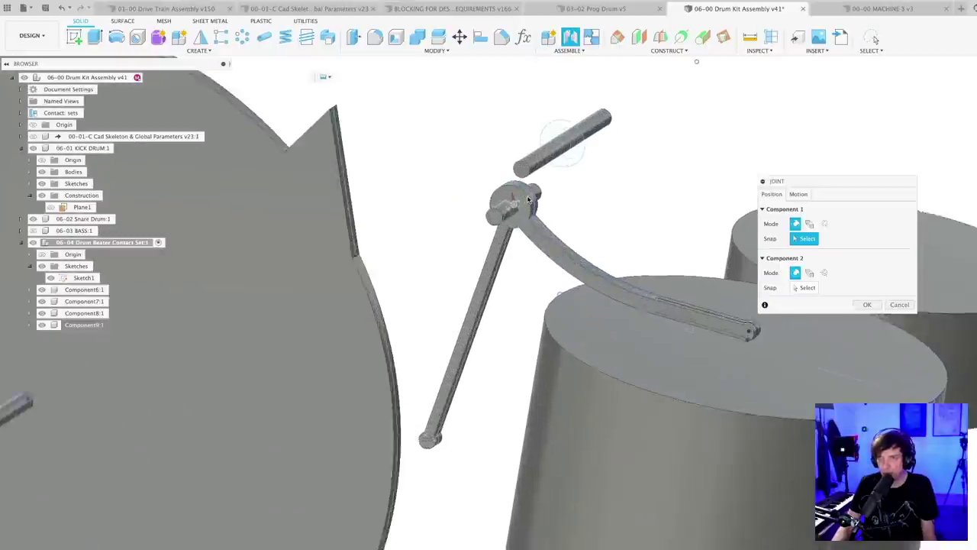
scroll(523, 206, up, 3)
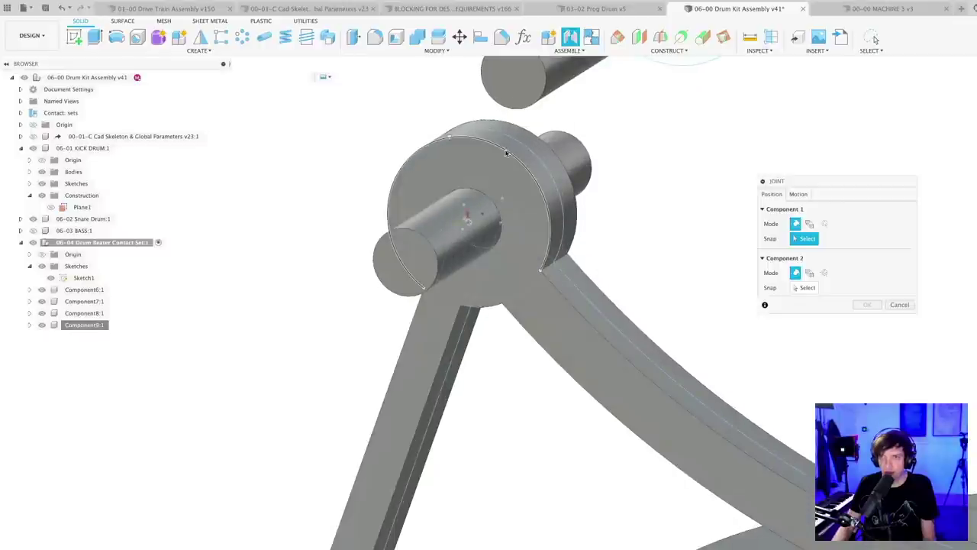
click(510, 152)
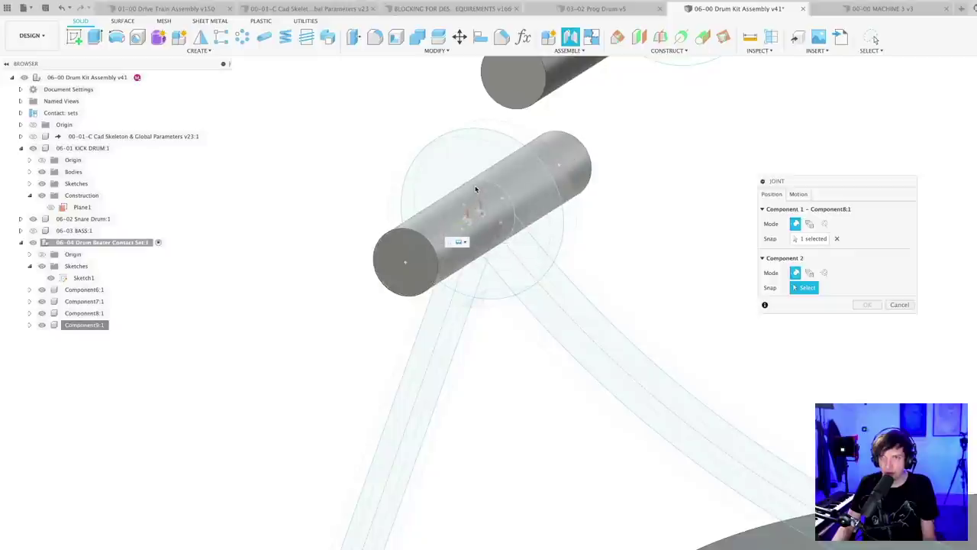
click(417, 236)
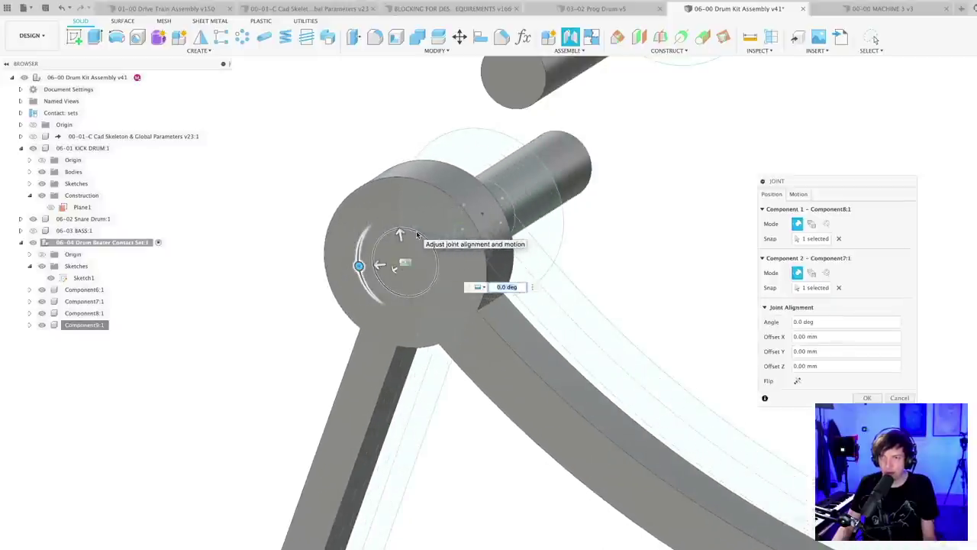
scroll(427, 315, down, 3)
shift+middle_drag(427, 315, 354, 356)
scroll(291, 380, up, 2)
- Offset the rod -45.615 mm along the pivot axis, make the joint Revolute, and confirm
drag(237, 377, 449, 334)
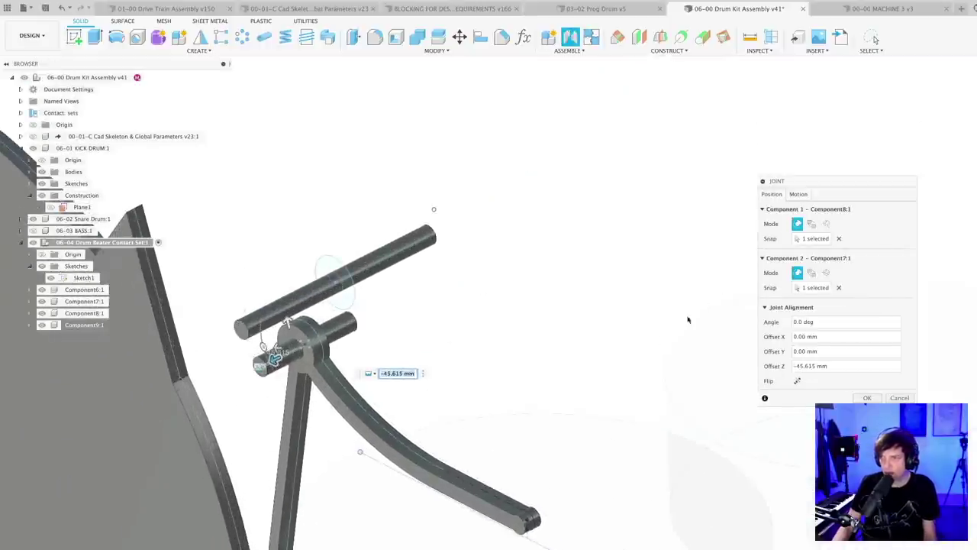
click(799, 193)
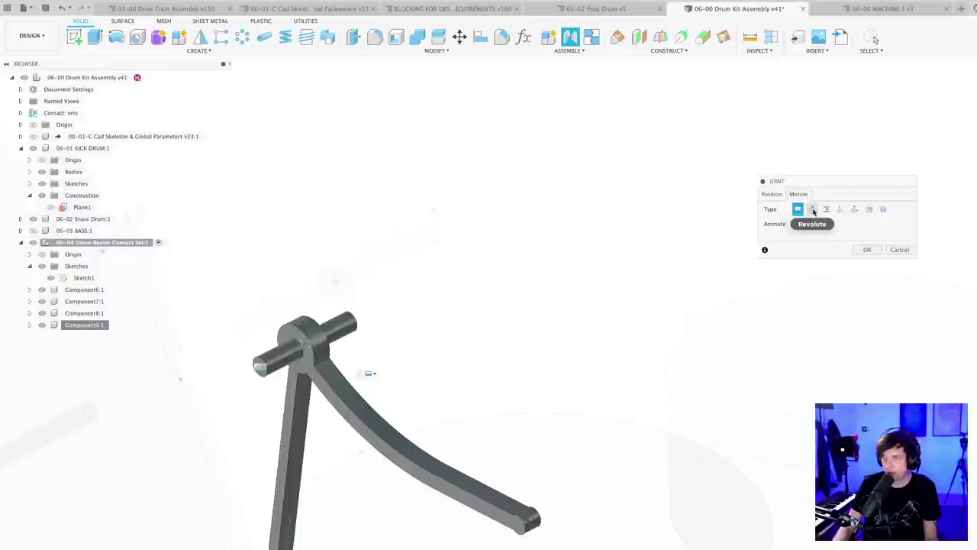
click(812, 209)
scroll(482, 413, down, 5)
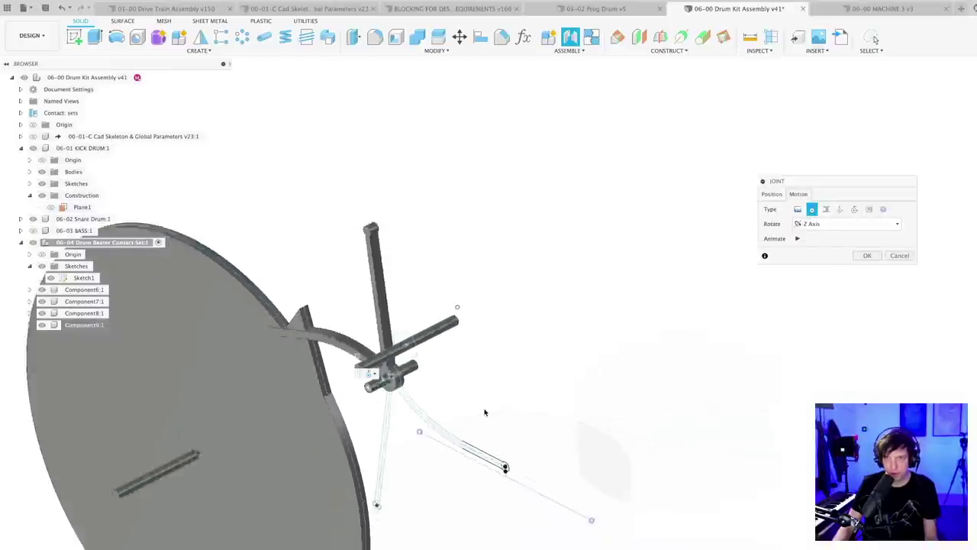
shift+middle_drag(487, 412, 413, 360)
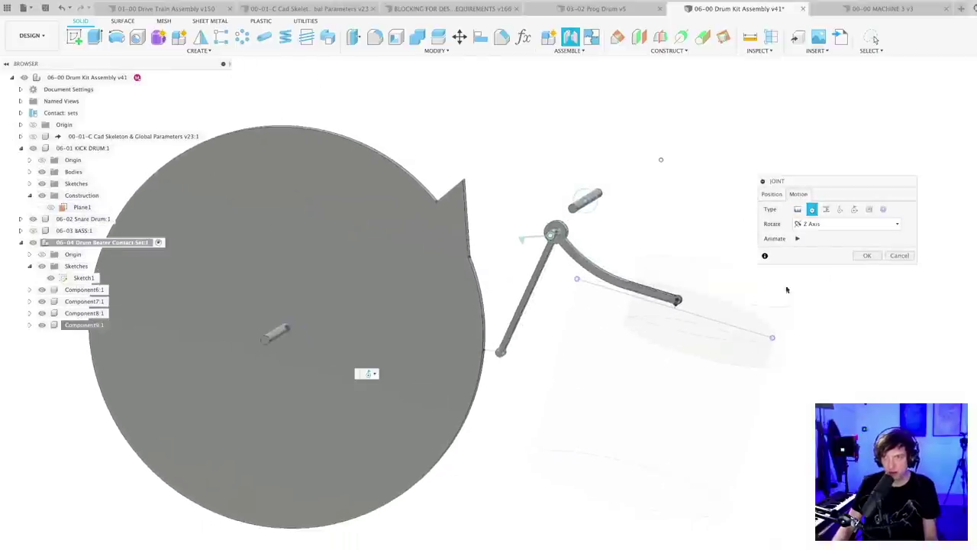
click(867, 256)
- Save the assembly as version 42, then select the kick drum head face
scroll(509, 409, down, 2)
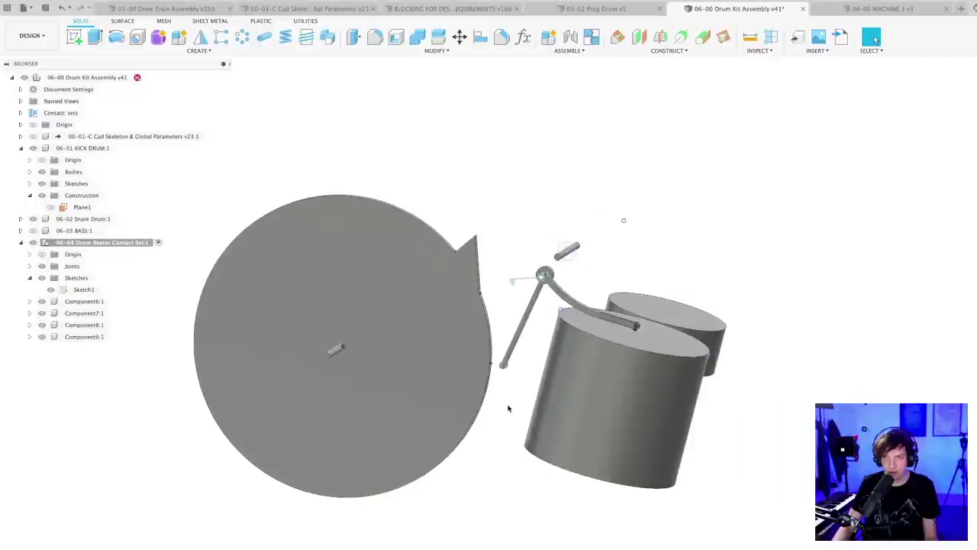
middle_drag(482, 422, 474, 429)
key(super+s)
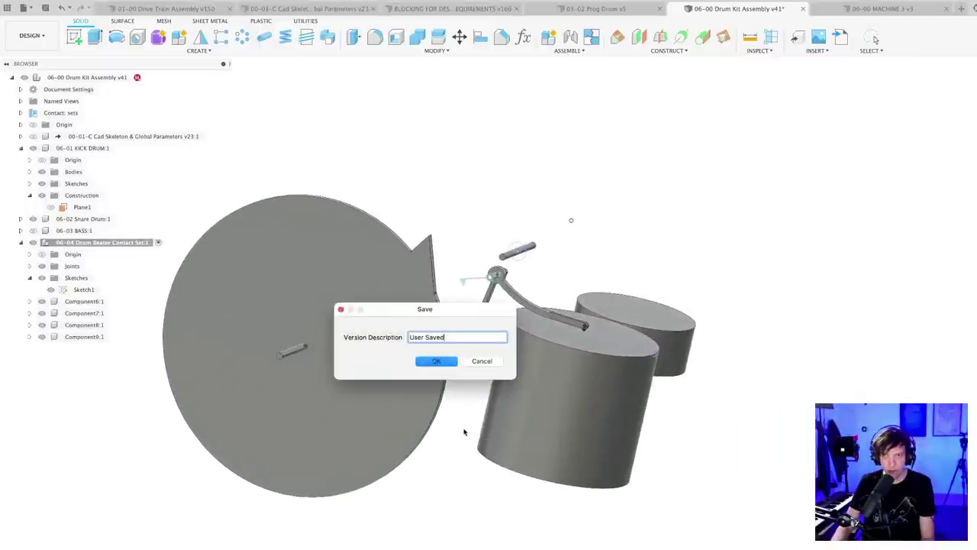
key(Return)
click(389, 427)
middle_drag(432, 453, 425, 492)
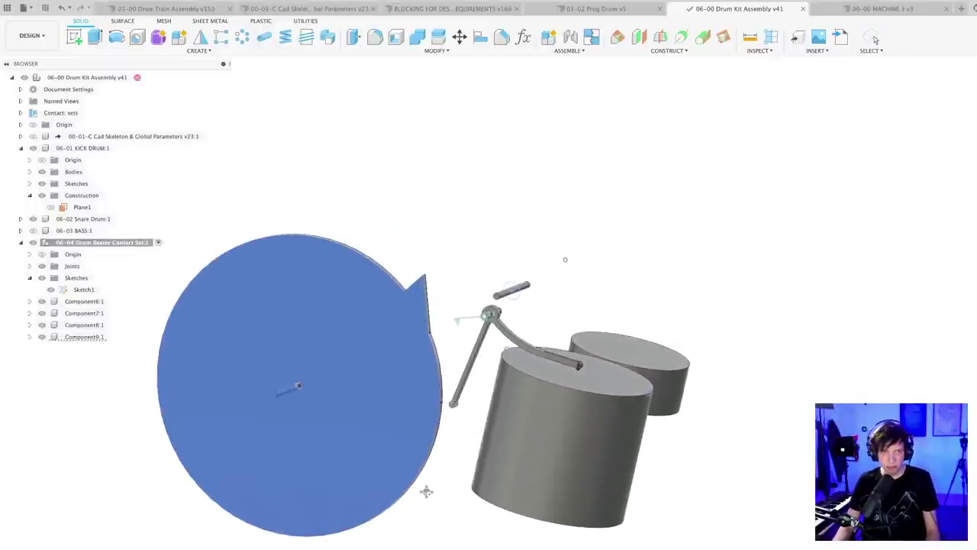
click(434, 497)
click(341, 349)
- Start moving the drum head face and trial a rotation about the disk's edge
right_click(341, 349)
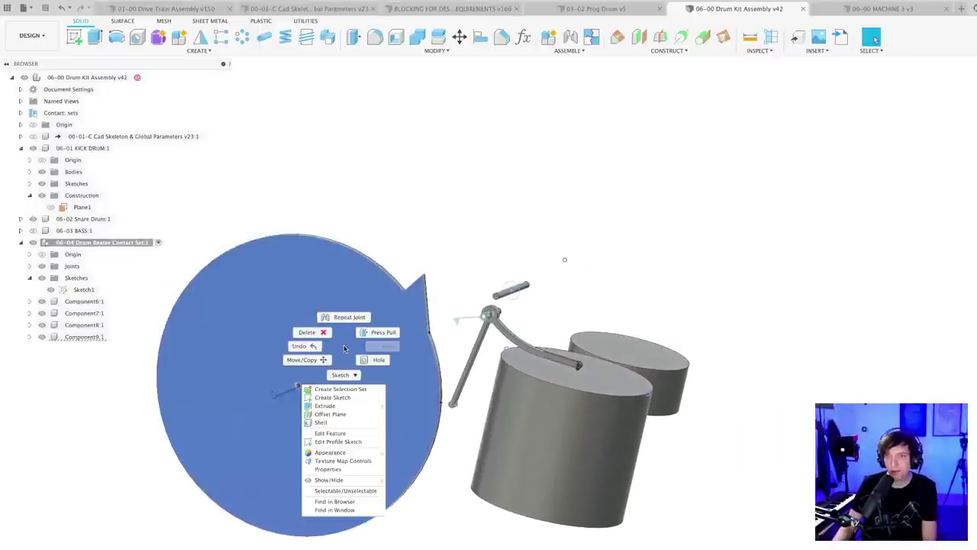
click(300, 360)
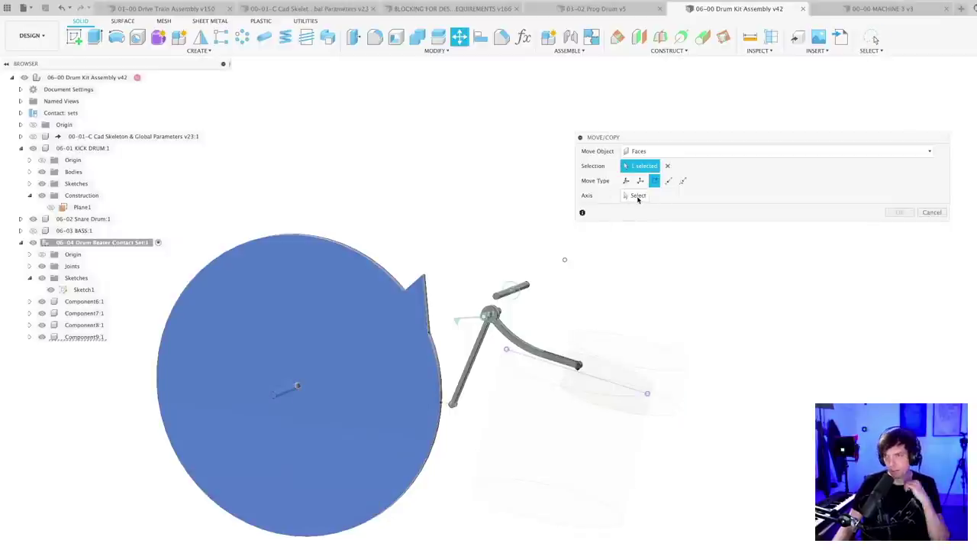
click(638, 196)
click(376, 268)
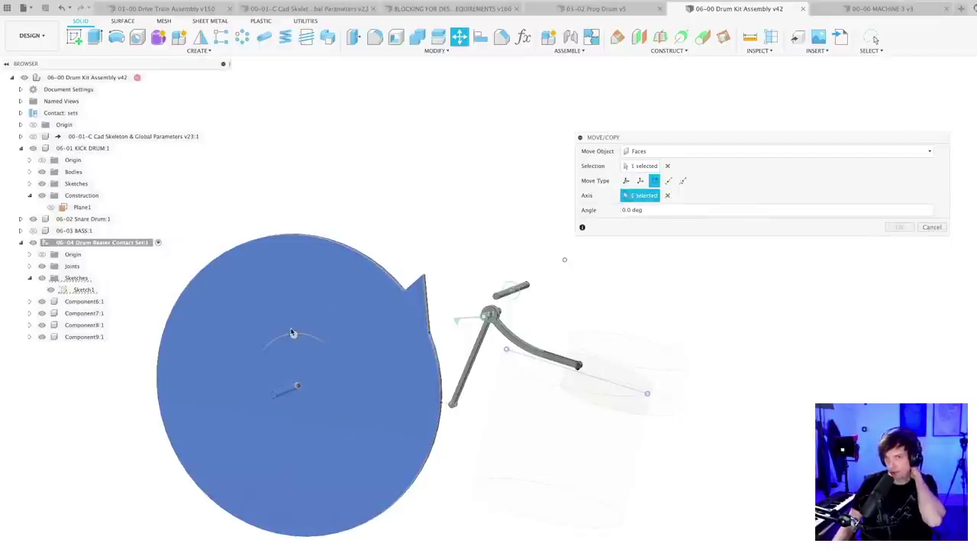
drag(294, 335, 303, 340)
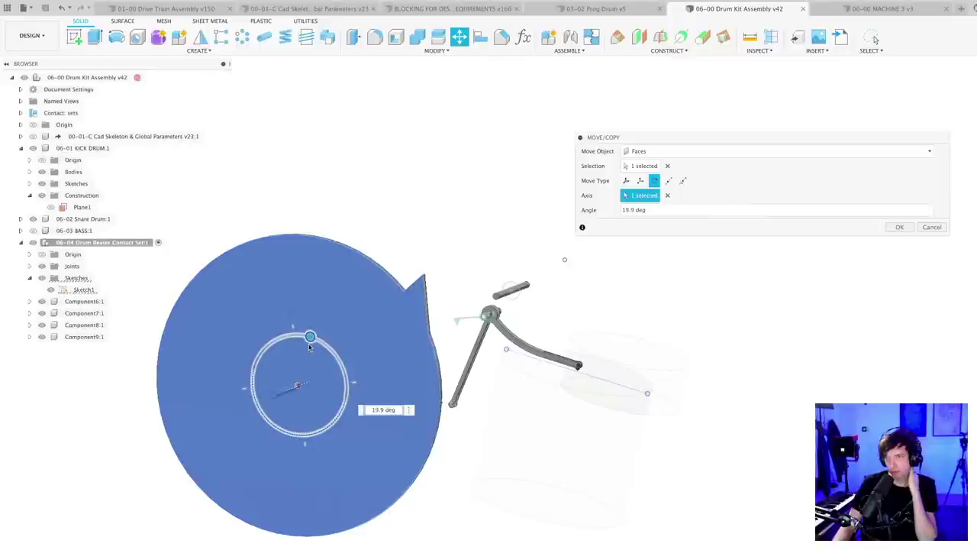
click(667, 196)
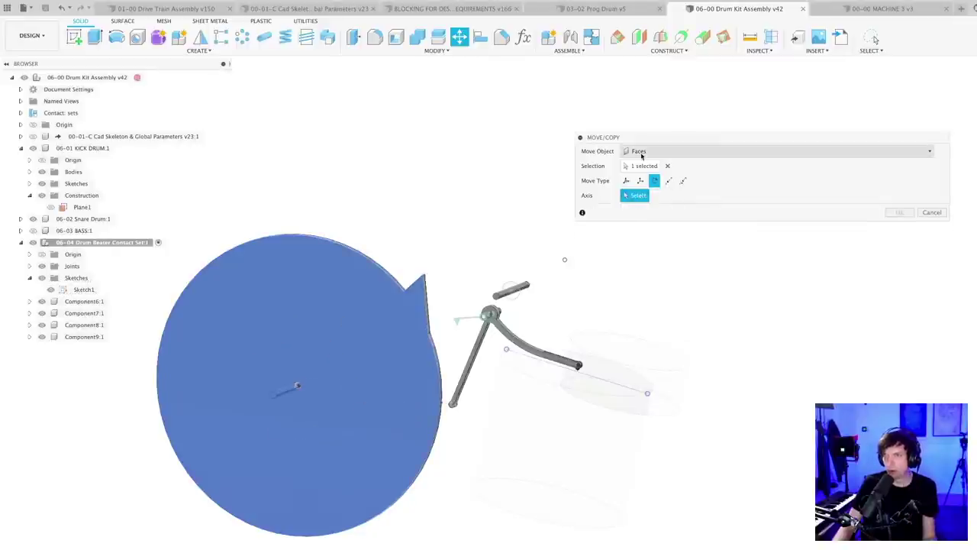
- Switch Move/Copy to component mode and select Component9:1 to move
click(641, 153)
click(645, 165)
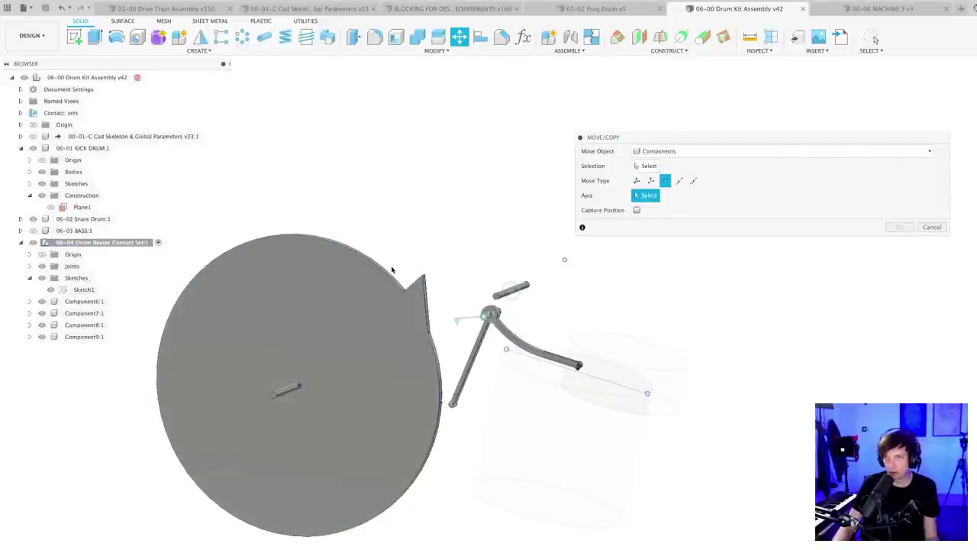
click(645, 166)
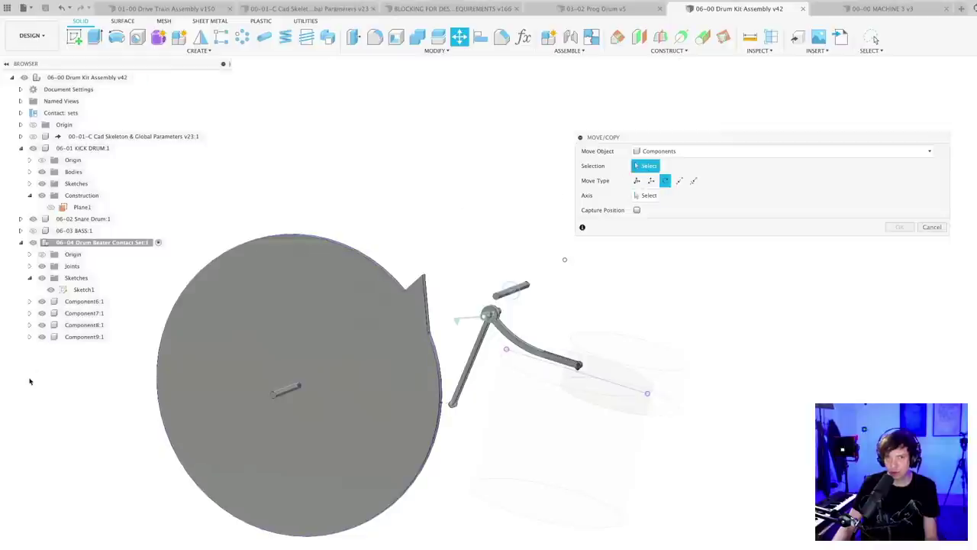
click(81, 337)
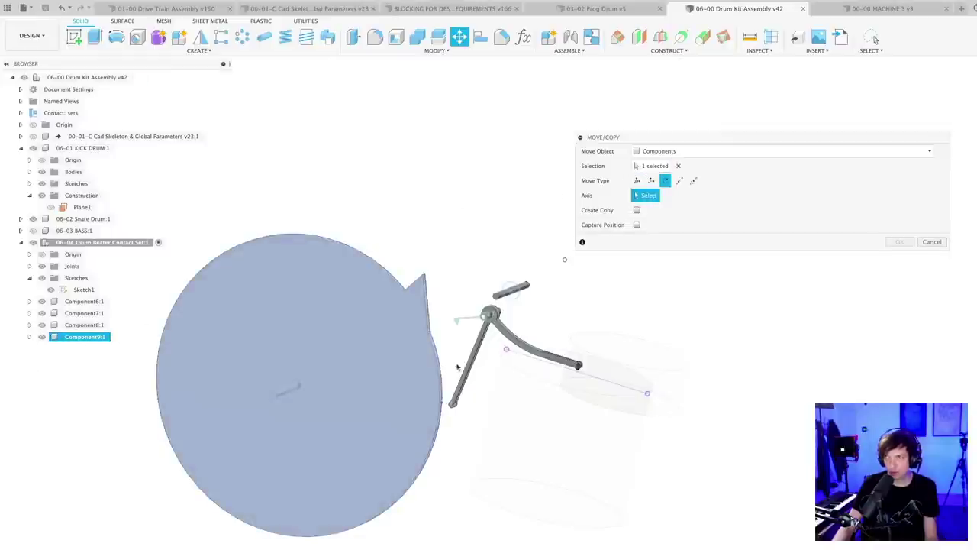
shift+drag(649, 439, 629, 446)
shift+middle_drag(628, 446, 445, 435)
scroll(393, 456, up, 3)
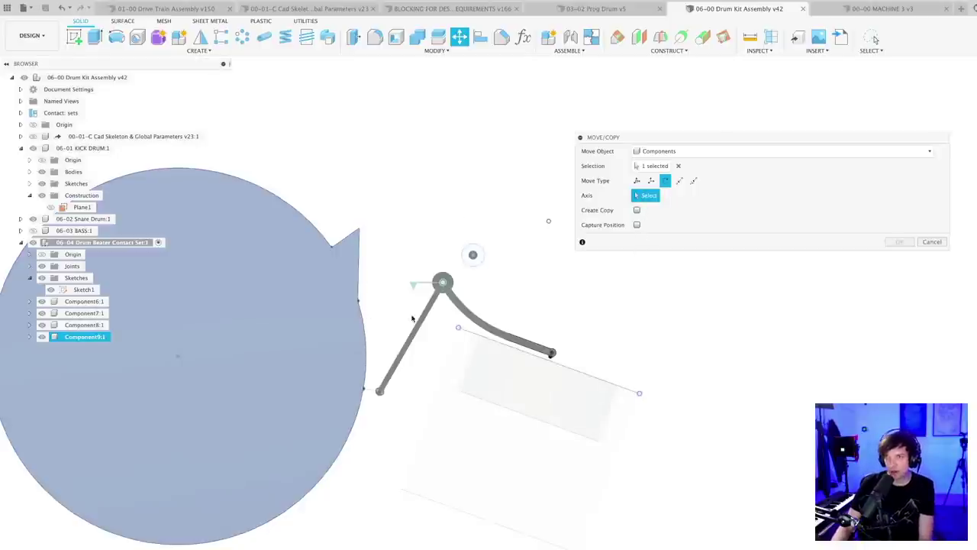
- Rotate Component9:1 47.5° about the picked axis and apply the move
click(365, 362)
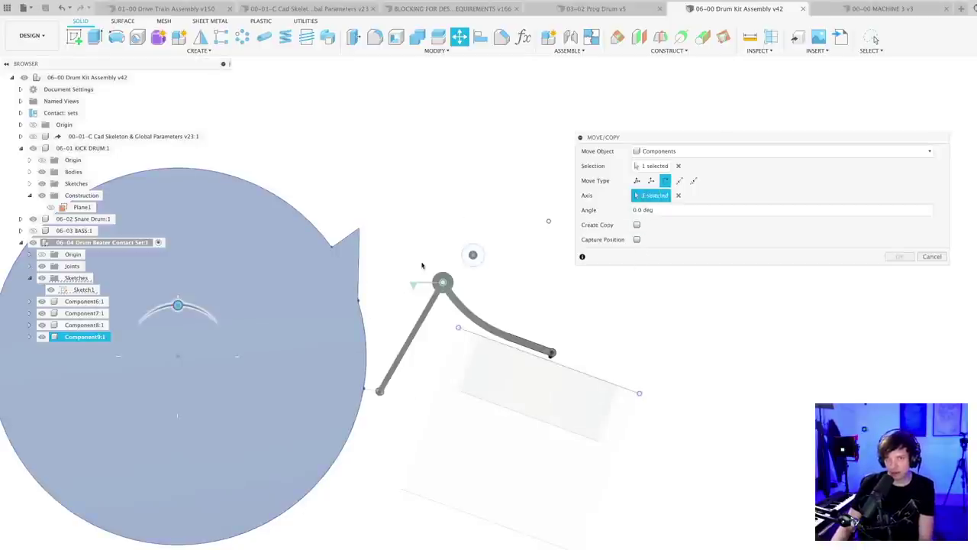
drag(185, 312, 219, 322)
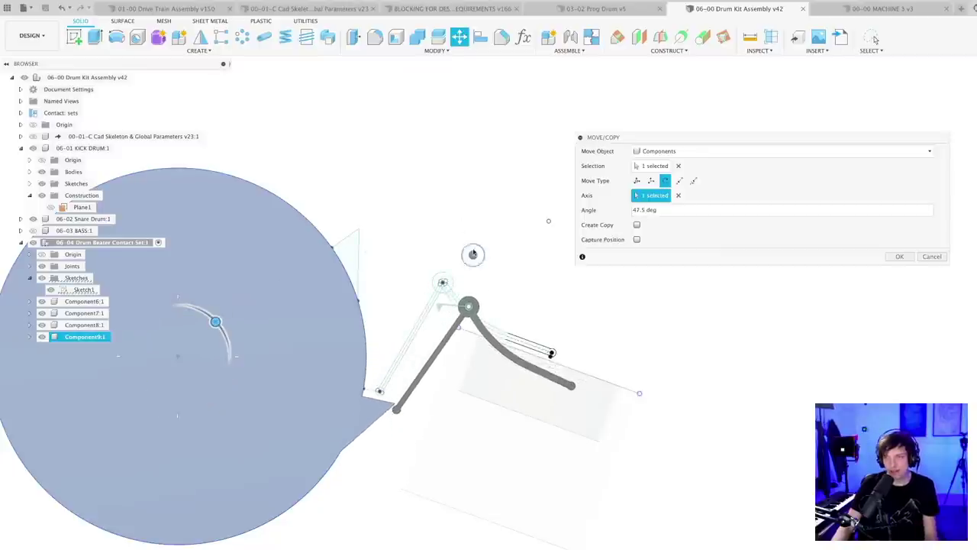
scroll(495, 304, up, 4)
shift+middle_drag(504, 290, 298, 413)
scroll(299, 412, down, 4)
shift+middle_drag(236, 451, 515, 335)
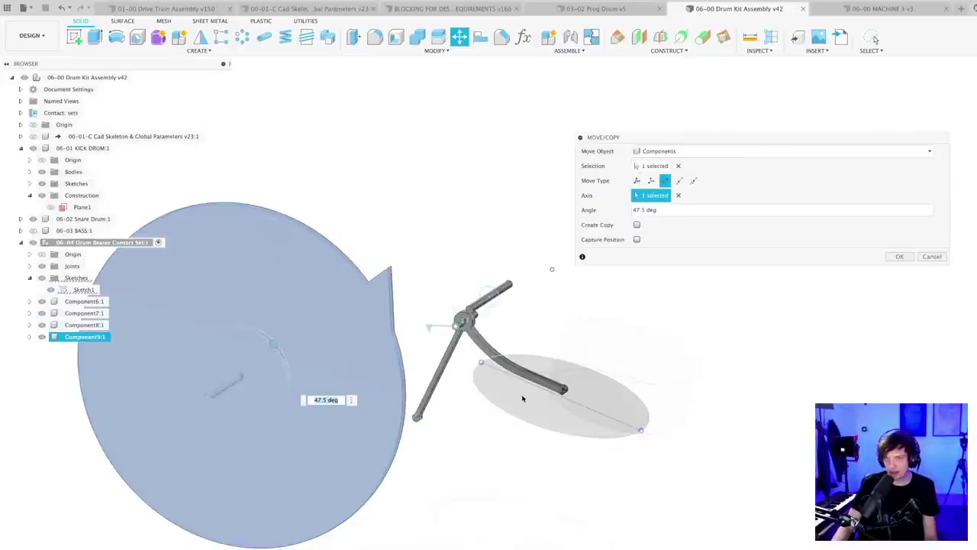
click(900, 257)
shift+middle_drag(570, 293, 515, 253)
- Select the pedal pivot cylinder and start an As-built Joint
scroll(418, 259, up, 3)
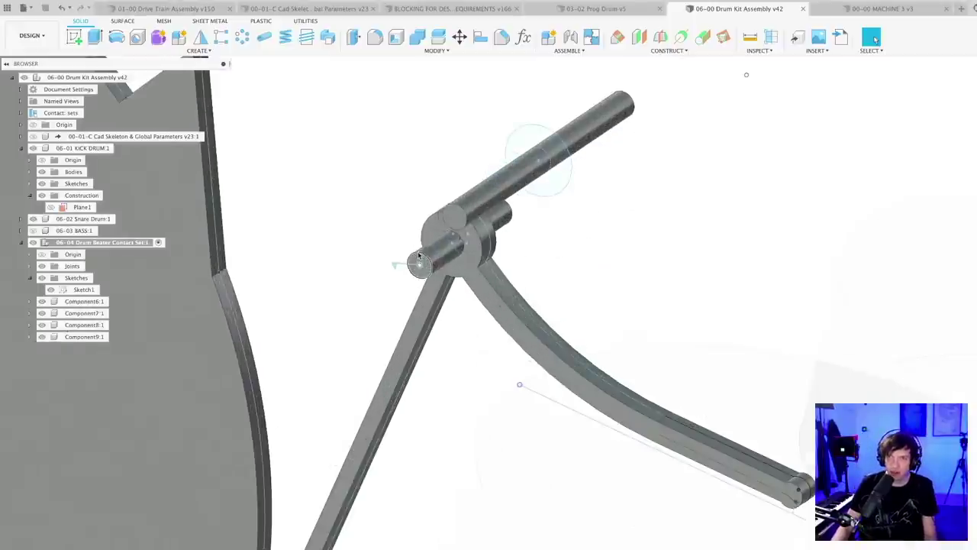
click(80, 314)
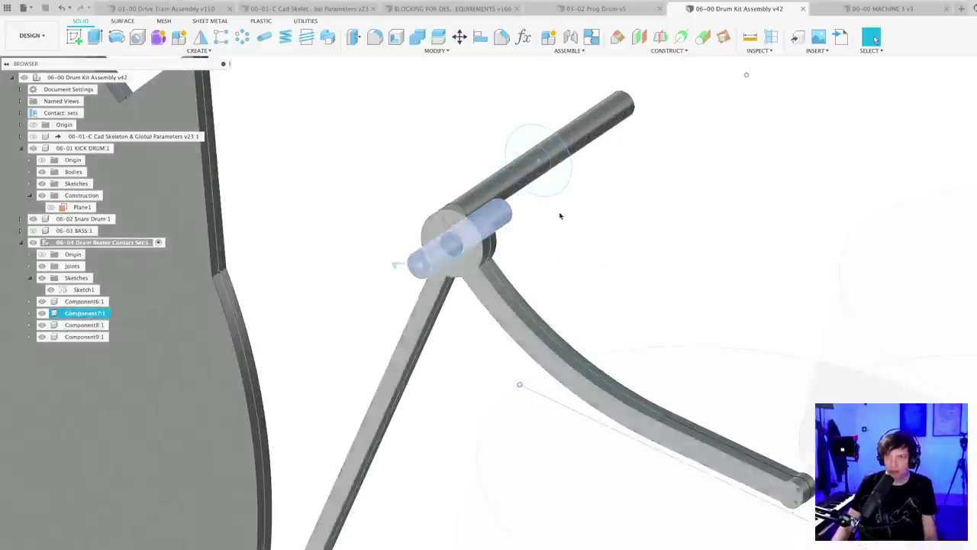
click(570, 50)
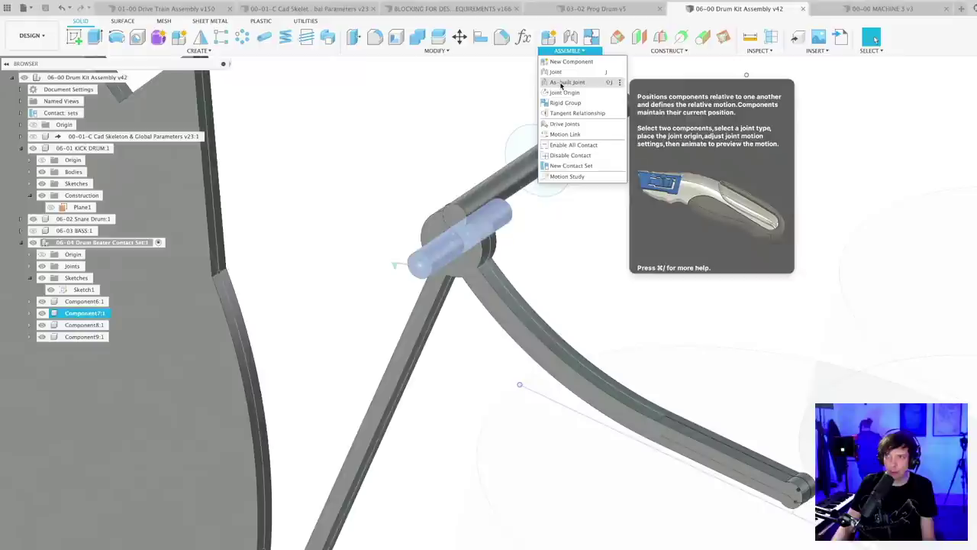
click(565, 82)
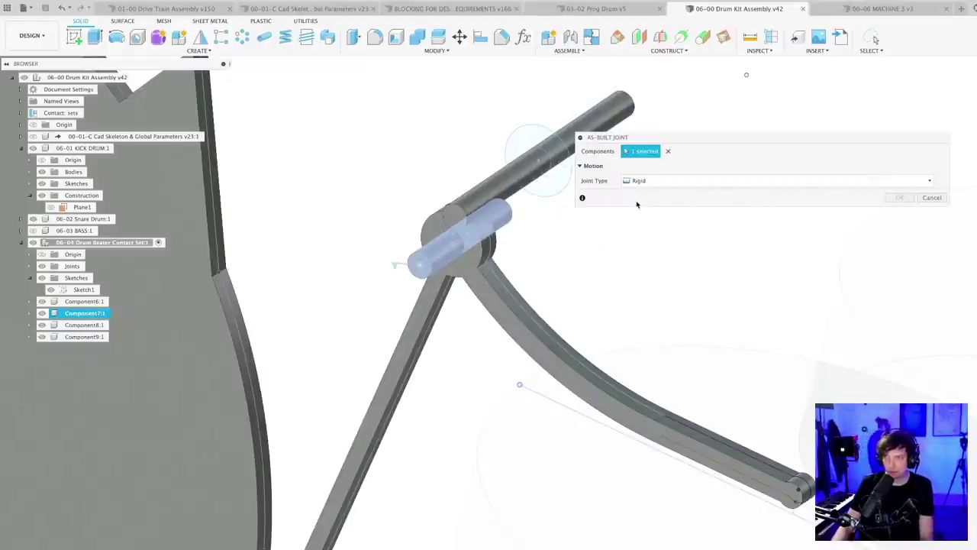
scroll(637, 204, down, 1)
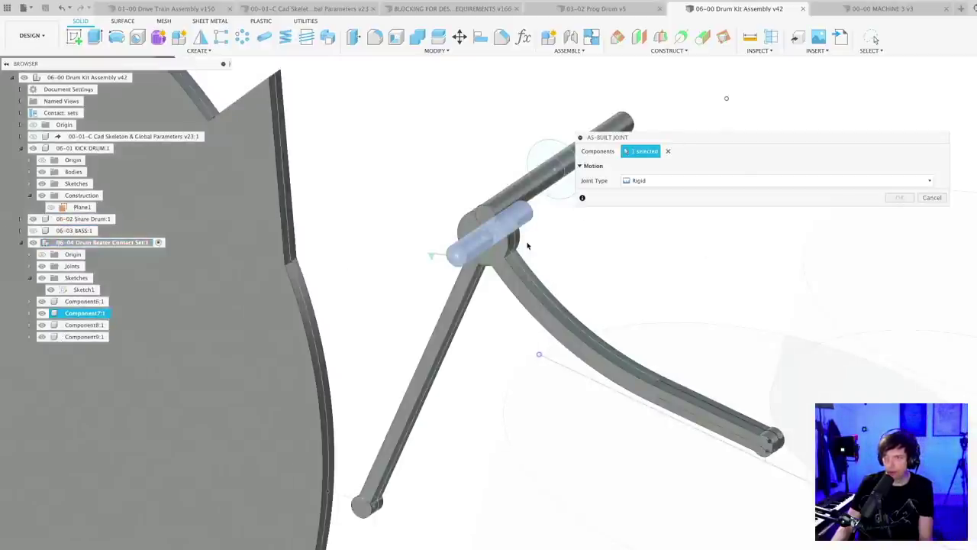
- Rigidly join the pivot cylinder to the rod on the drum head, then frame the kit
click(475, 246)
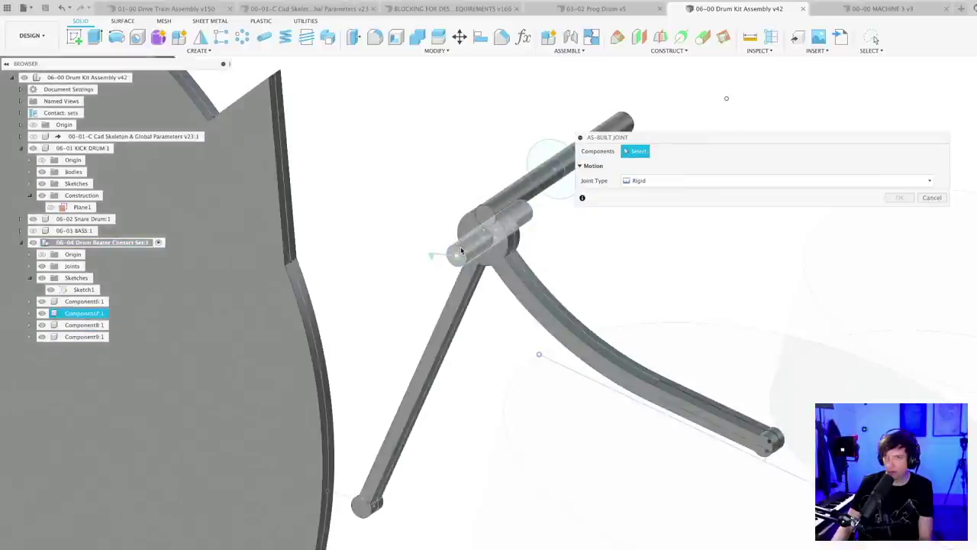
click(460, 255)
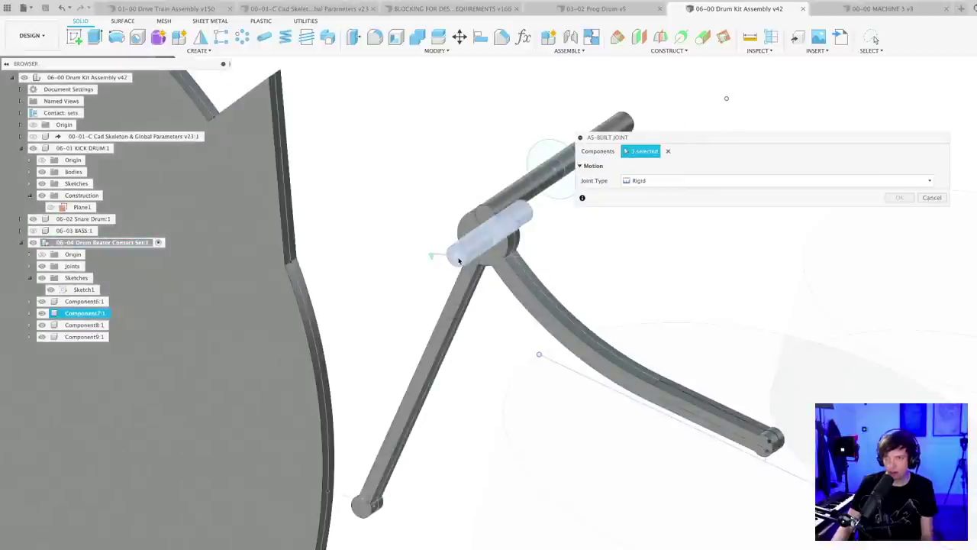
scroll(459, 262, down, 5)
click(177, 334)
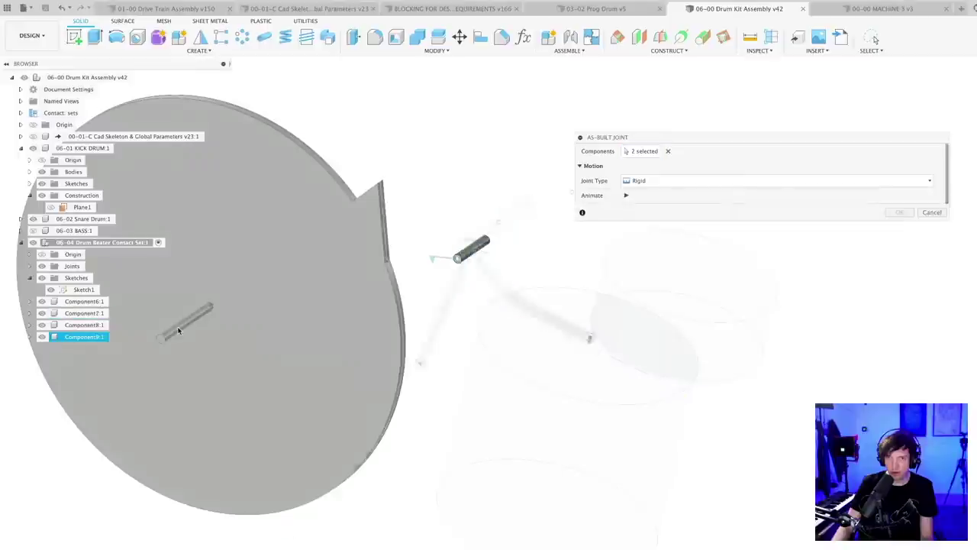
scroll(458, 257, up, 4)
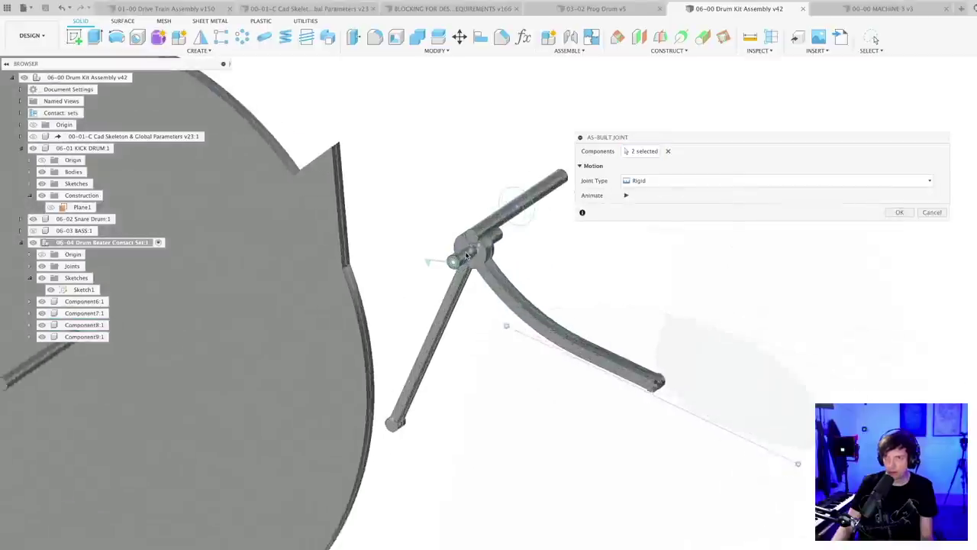
click(899, 212)
scroll(616, 252, down, 4)
scroll(487, 414, down, 1)
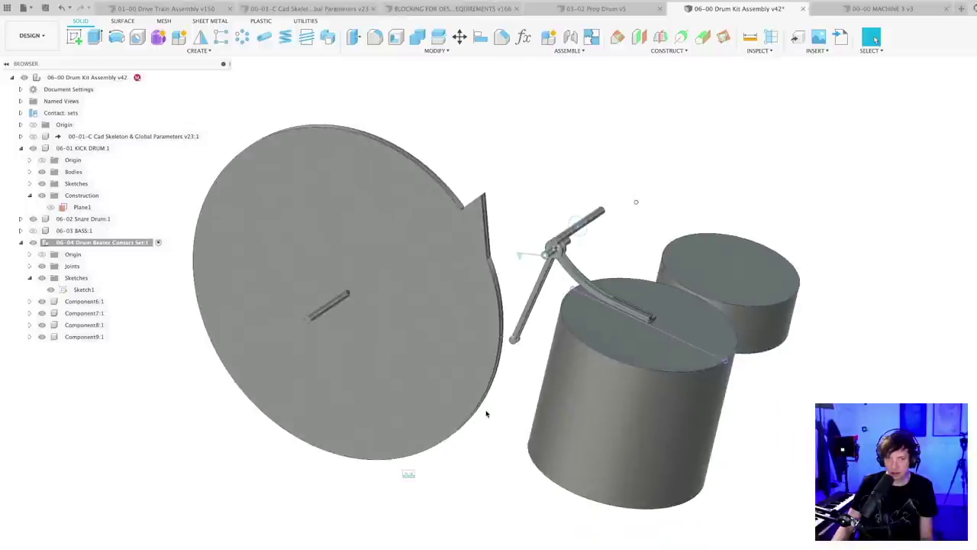
middle_drag(482, 449, 470, 492)
click(91, 338)
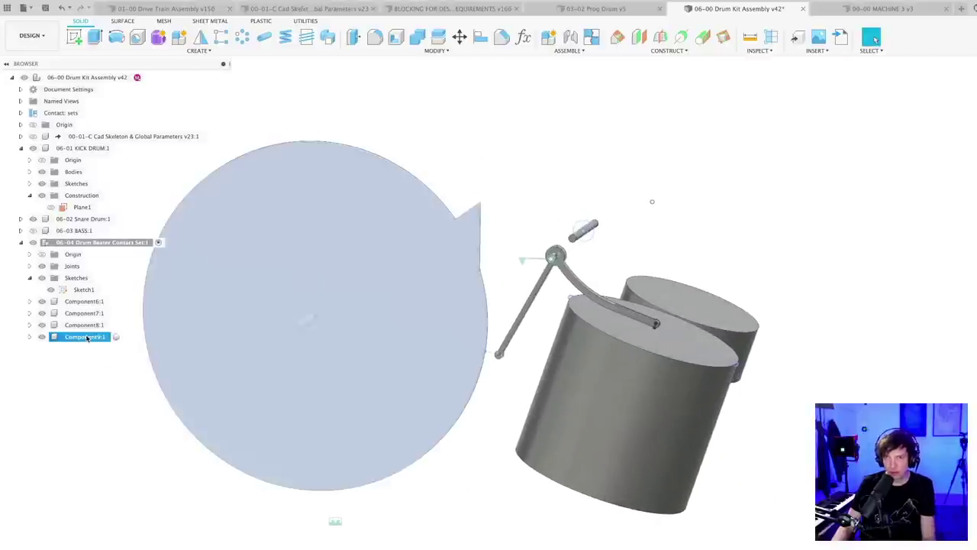
right_click(91, 339)
click(103, 364)
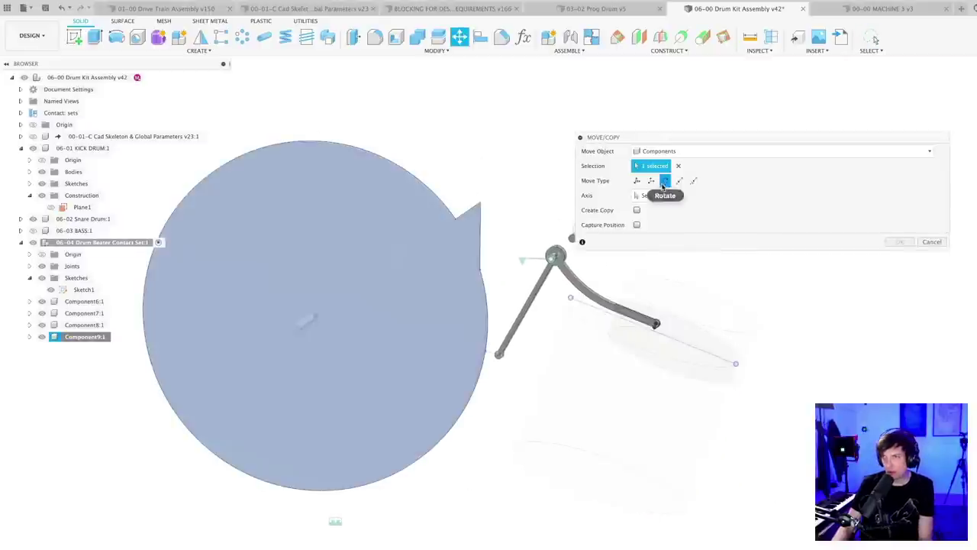
click(638, 196)
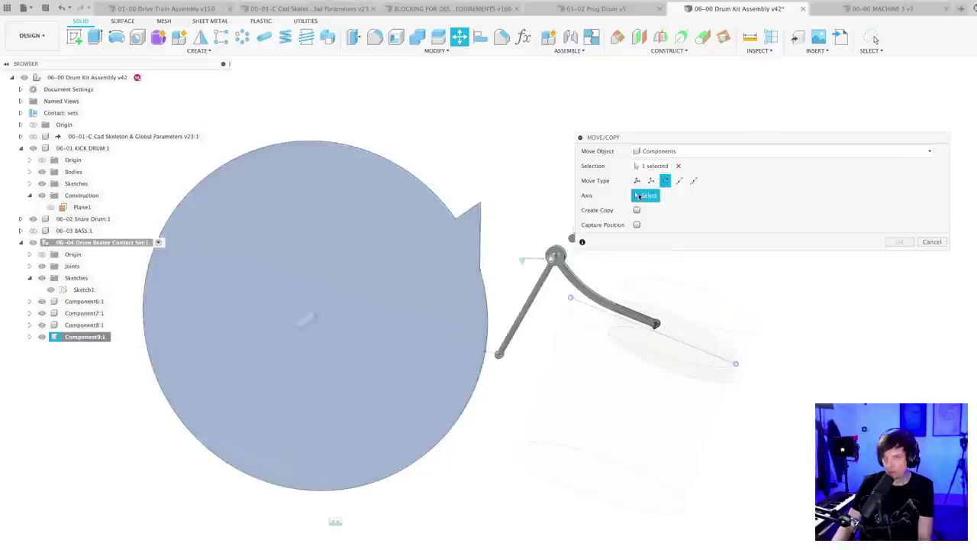
click(484, 281)
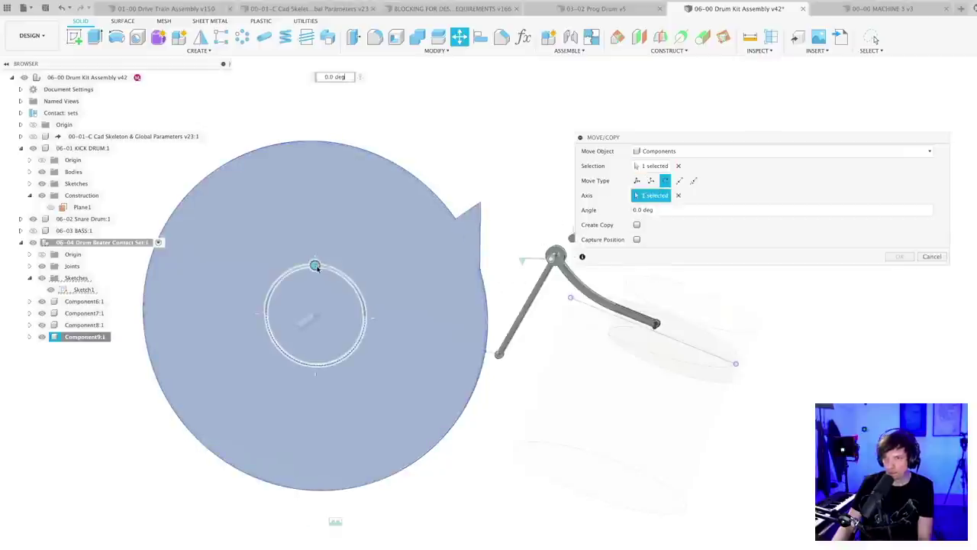
mouse_move(315, 265)
mouse_down()
mouse_move(338, 272)
mouse_move(273, 239)
mouse_move(334, 267)
mouse_up()
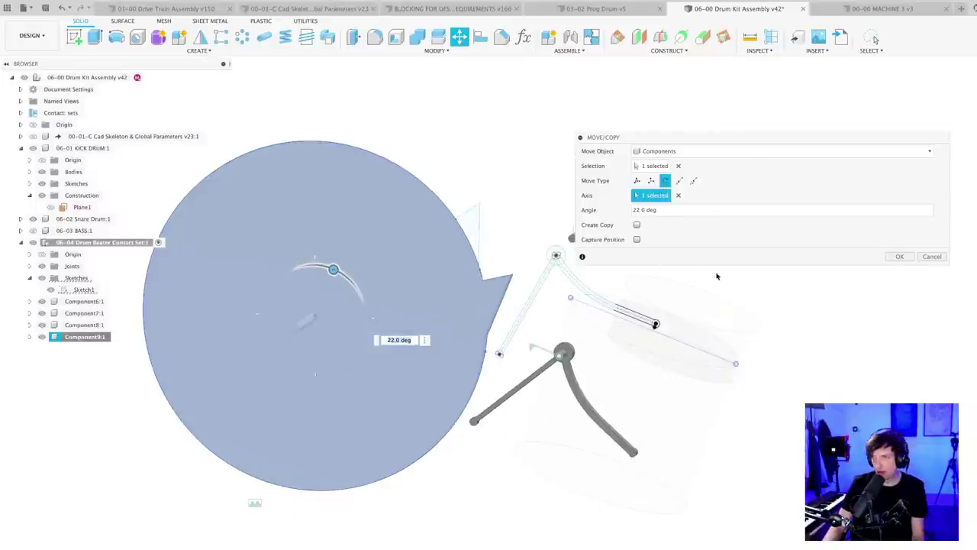
click(931, 256)
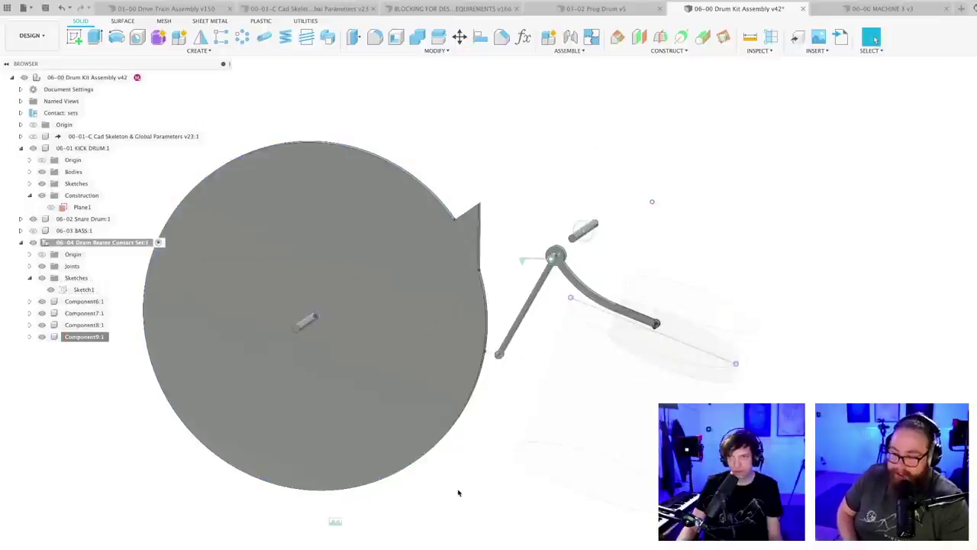
scroll(476, 486, down, 1)
shift+middle_drag(476, 486, 487, 546)
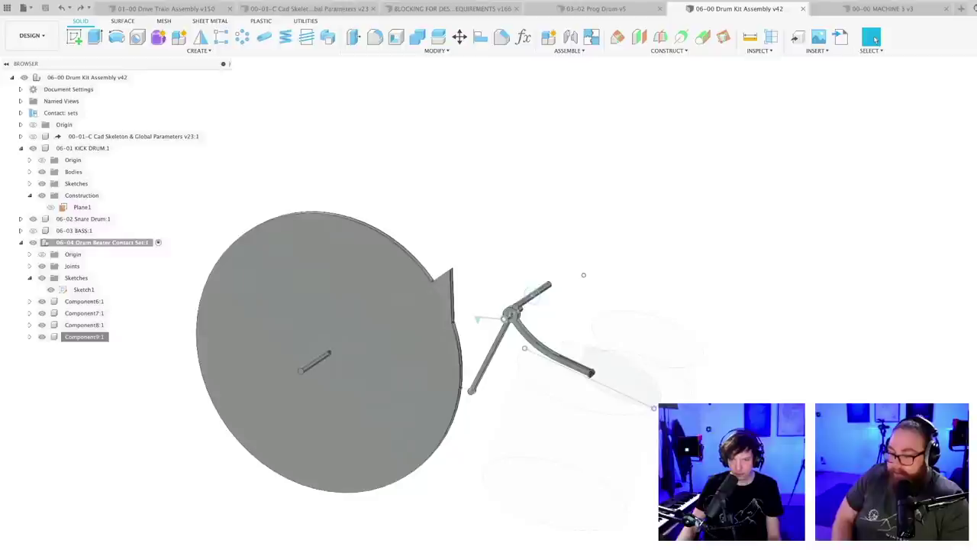
scroll(506, 353, up, 5)
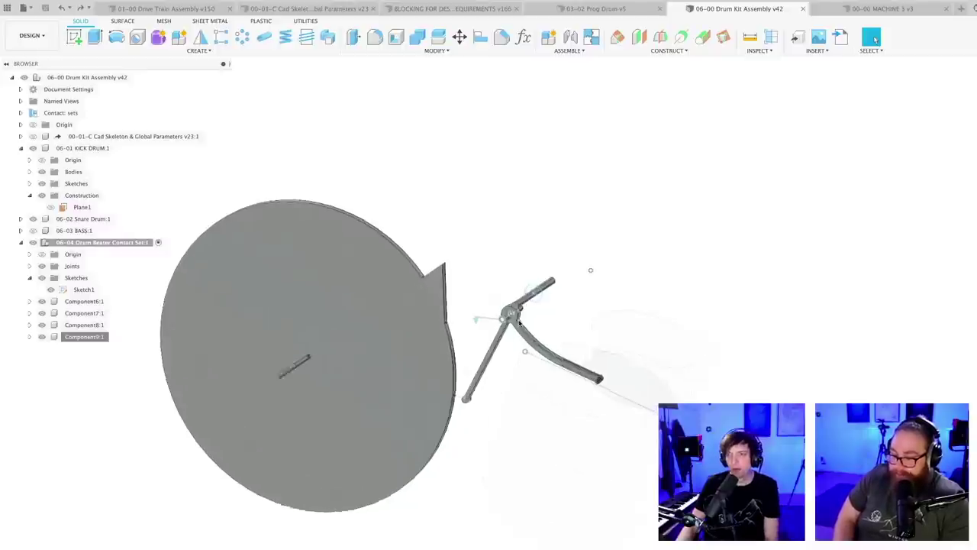
scroll(506, 401, down, 3)
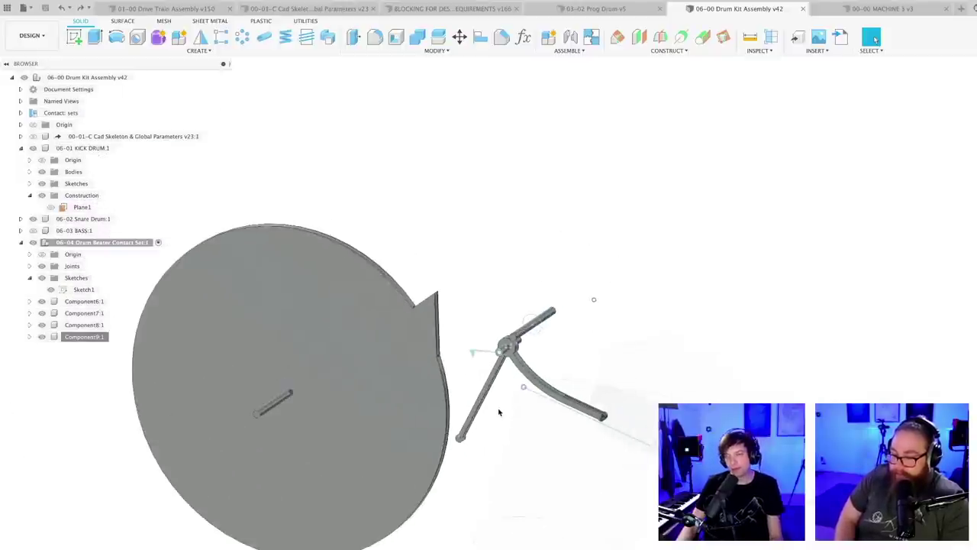
shift+middle_drag(500, 413, 495, 458)
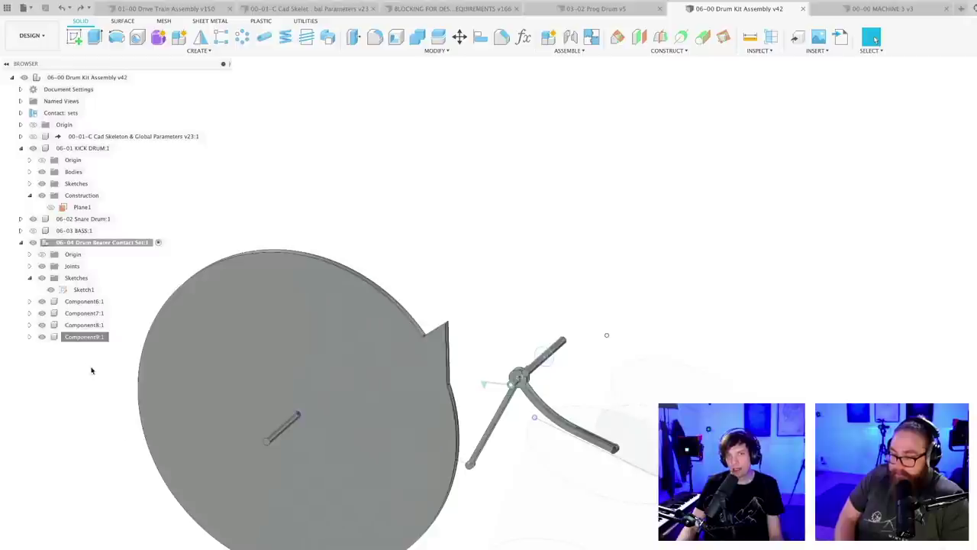
click(80, 326)
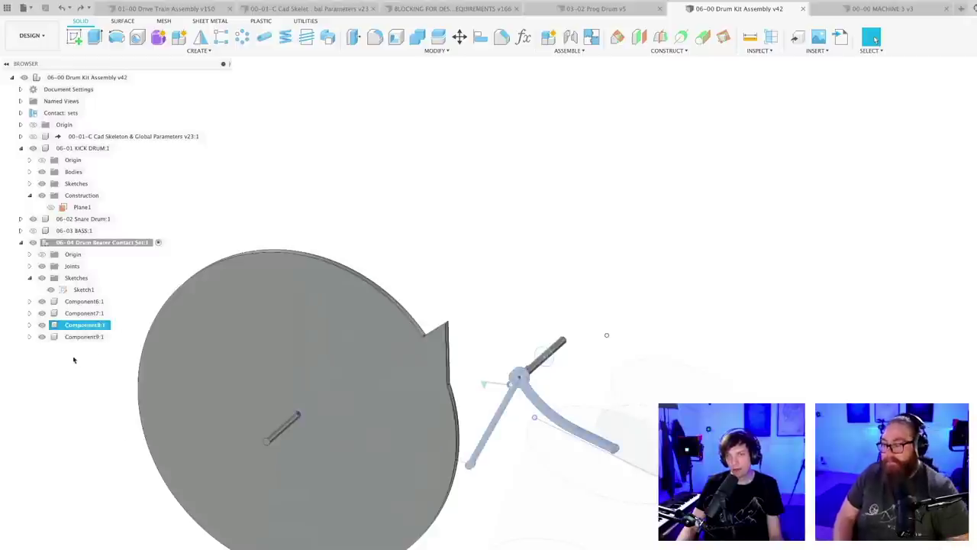
click(74, 360)
click(85, 326)
click(98, 313)
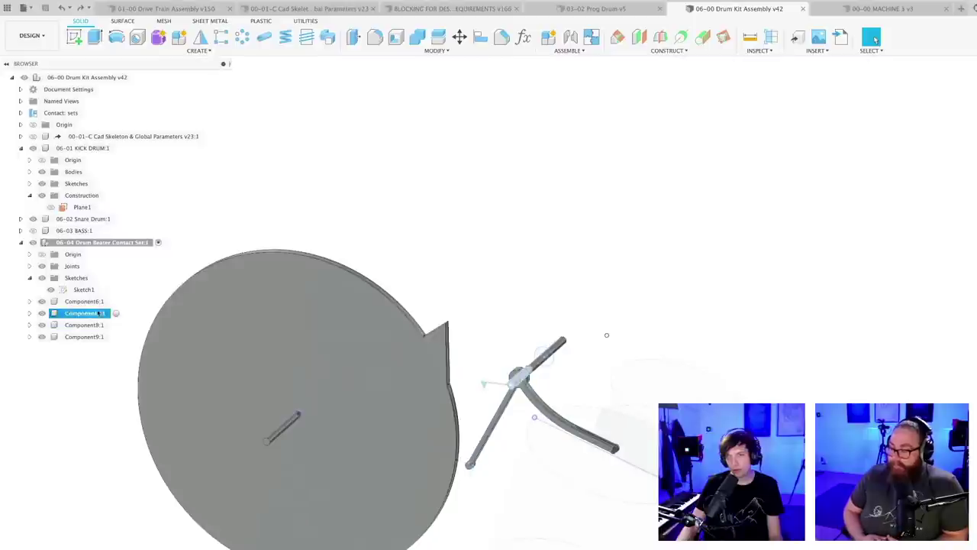
scroll(523, 395, up, 3)
click(509, 428)
middle_drag(509, 428, 616, 375)
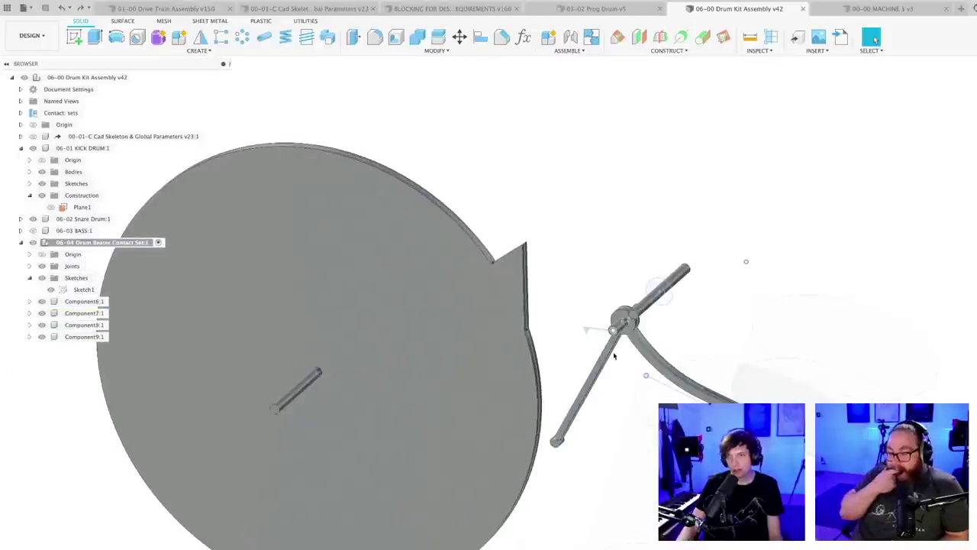
scroll(613, 355, up, 2)
click(79, 318)
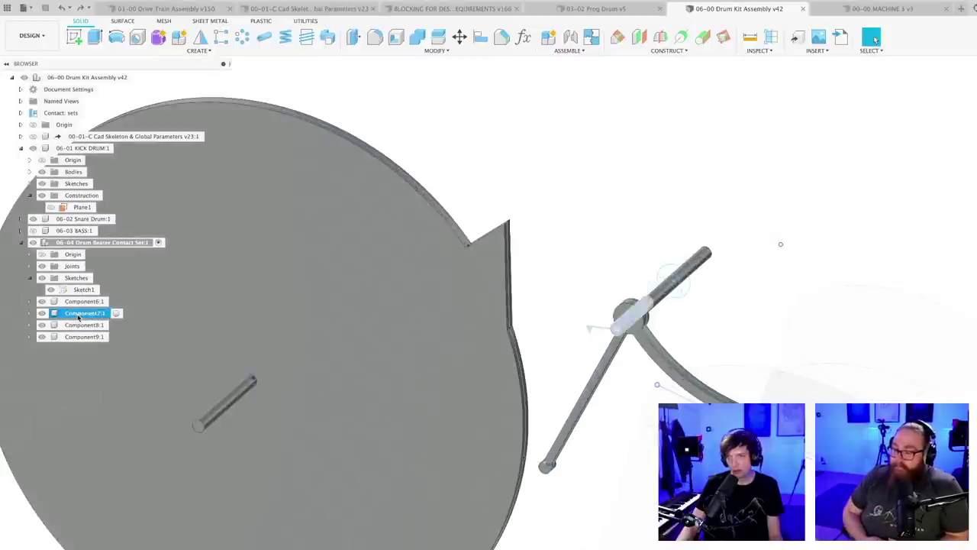
- Ground Component7:1 so it stays fixed
right_click(79, 318)
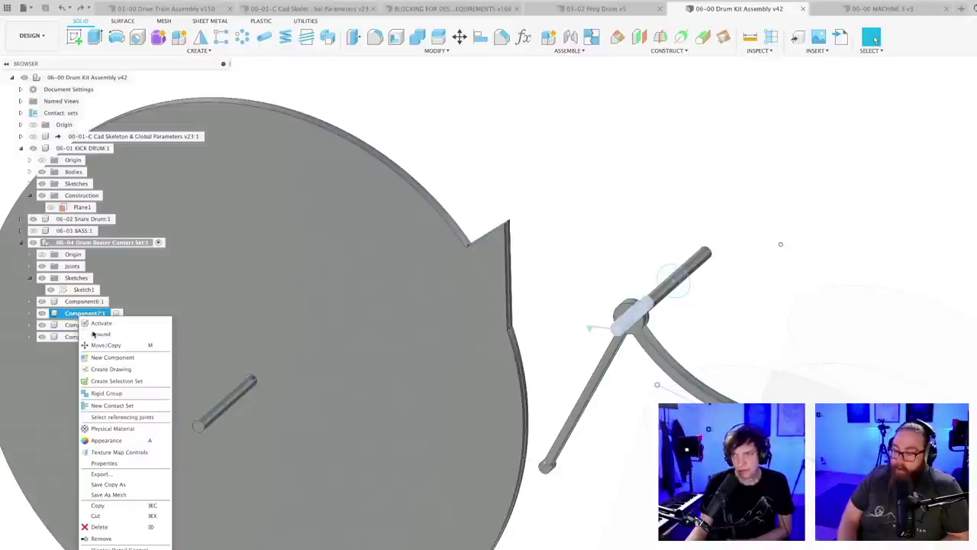
click(93, 333)
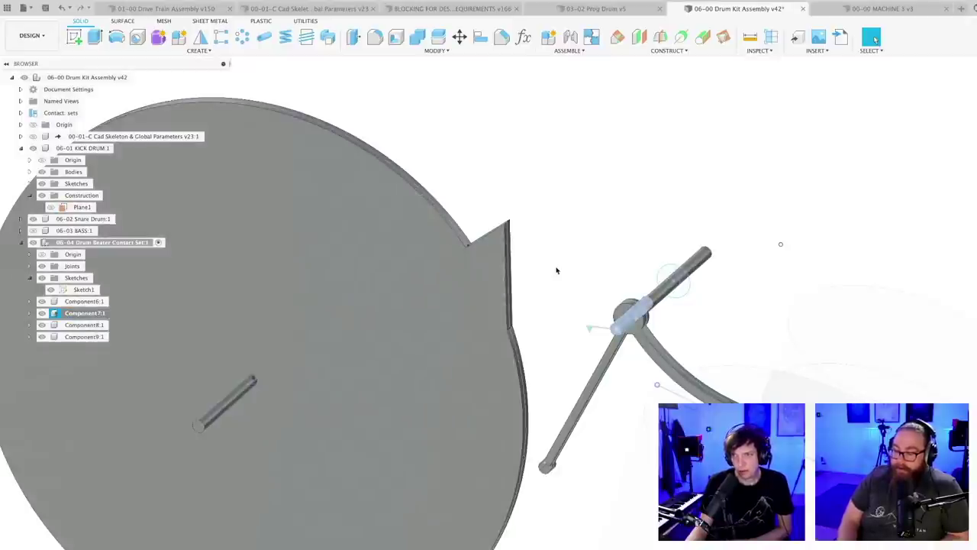
scroll(557, 270, down, 5)
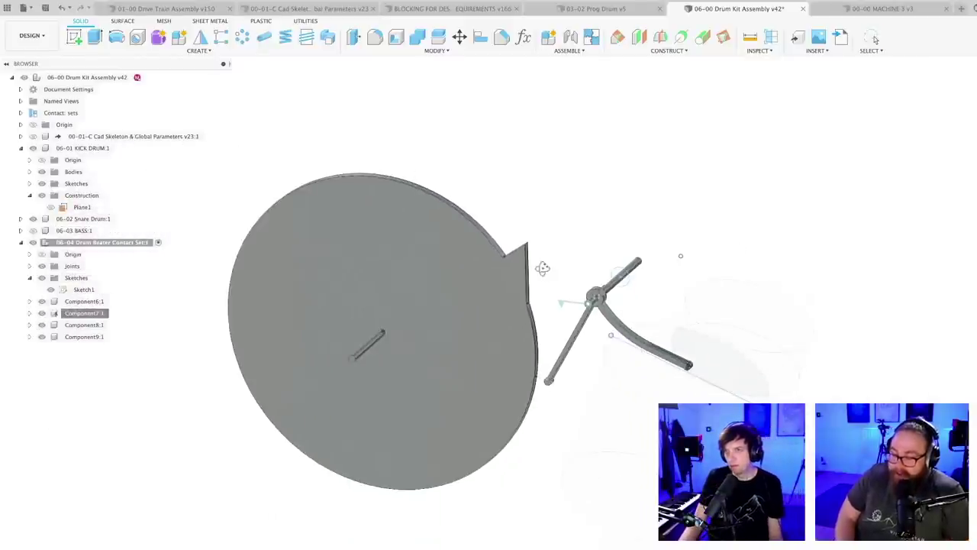
shift+middle_drag(541, 272, 539, 273)
- Save the assembly as version 43 and orbit to view the disc and beater
key(super+s)
key(Return)
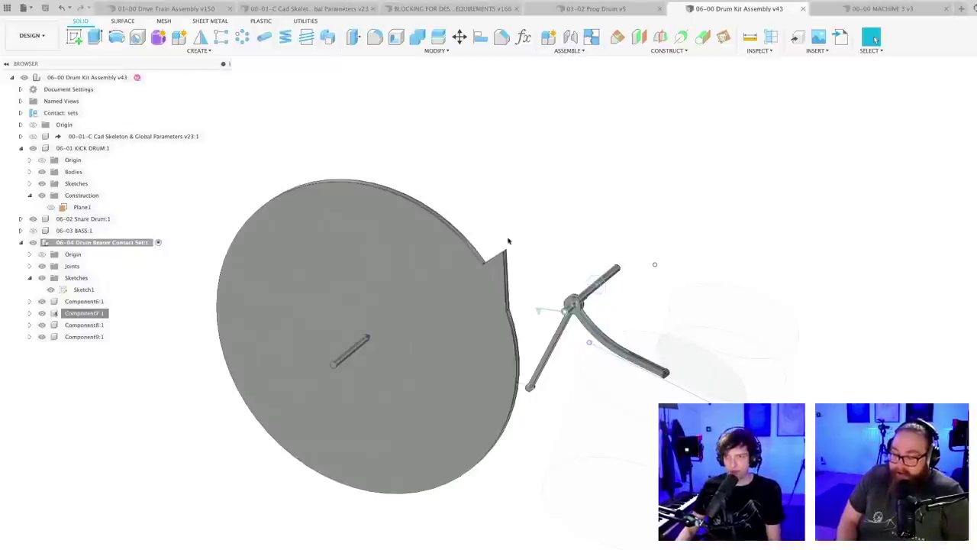
scroll(525, 249, down, 1)
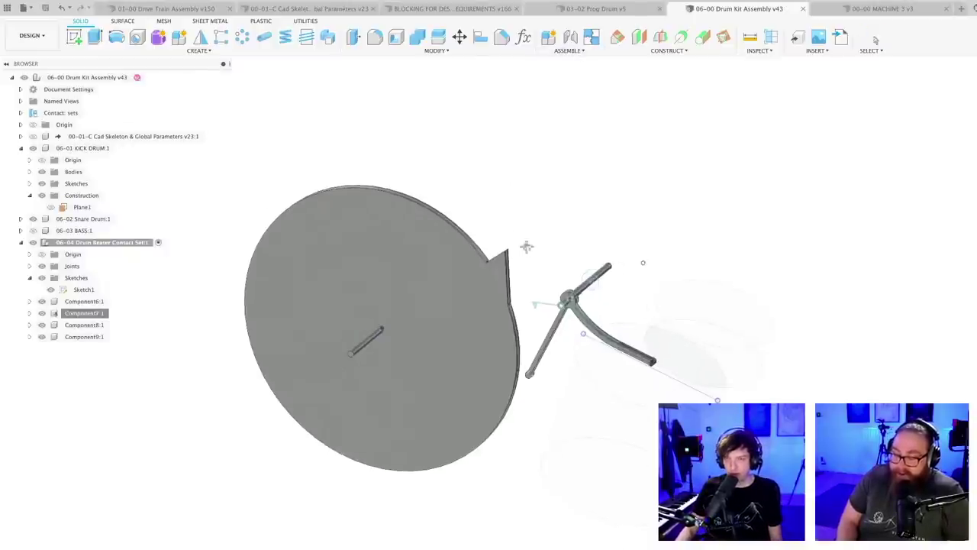
shift+middle_drag(527, 246, 510, 291)
scroll(493, 271, up, 4)
scroll(493, 271, down, 4)
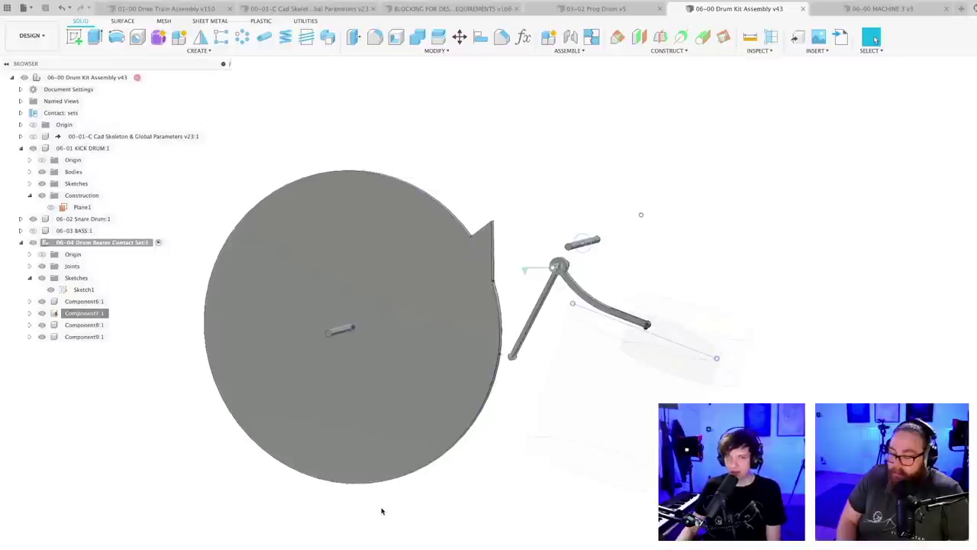
- Start moving Component9 and rotate it about a picked disc edge to about 49°
right_click(84, 337)
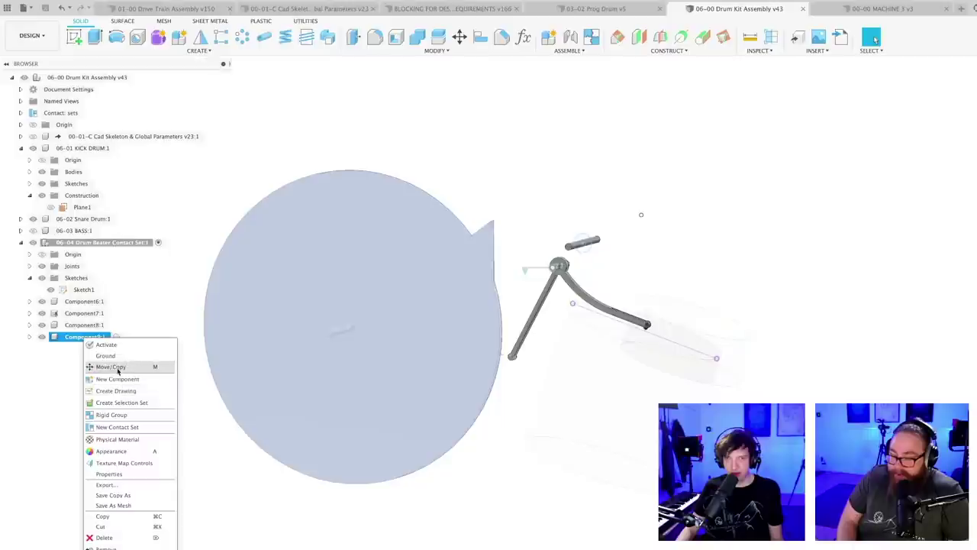
click(114, 367)
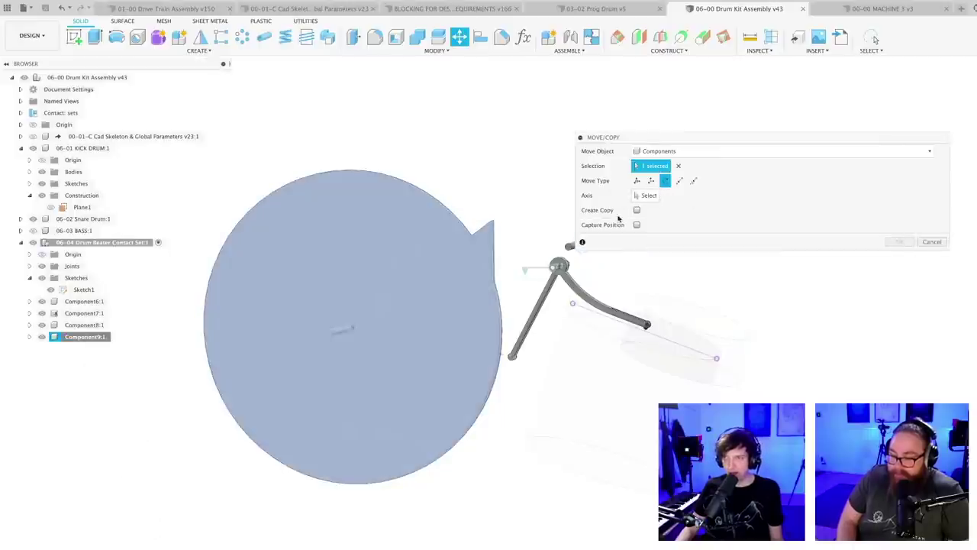
click(647, 194)
click(452, 220)
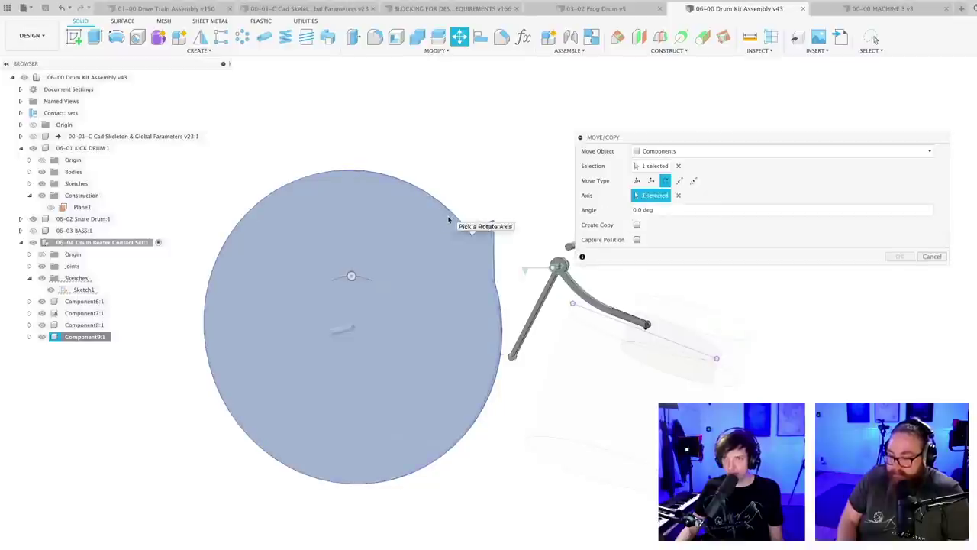
drag(353, 276, 664, 342)
middle_drag(585, 406, 508, 435)
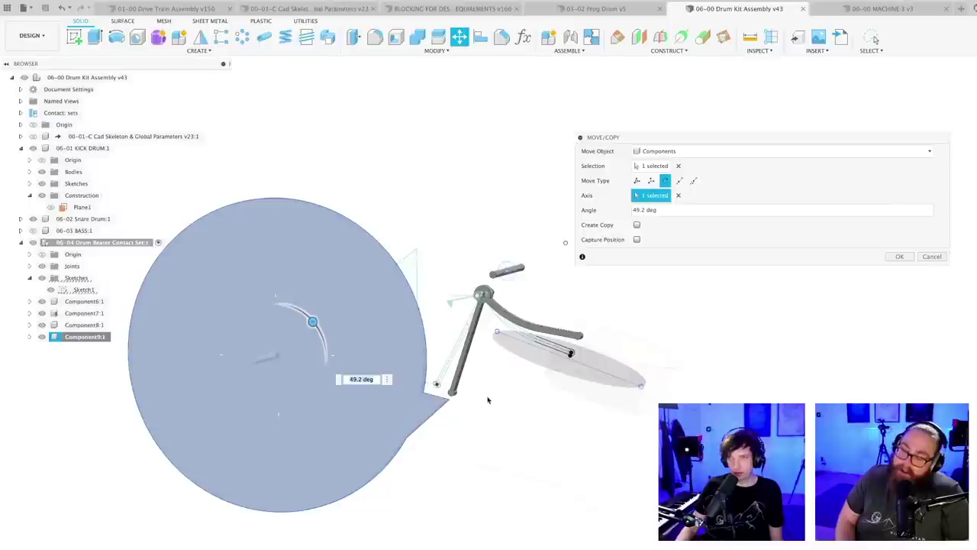
scroll(484, 399, up, 3)
shift+middle_drag(483, 400, 500, 397)
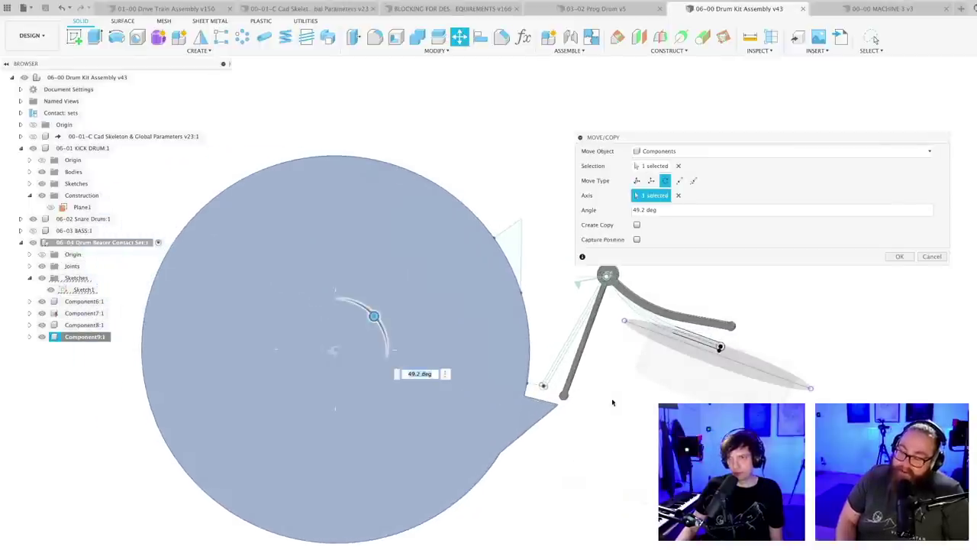
mouse_move(613, 402)
shift+middle_down()
mouse_move(589, 397)
mouse_move(597, 407)
shift+middle_up()
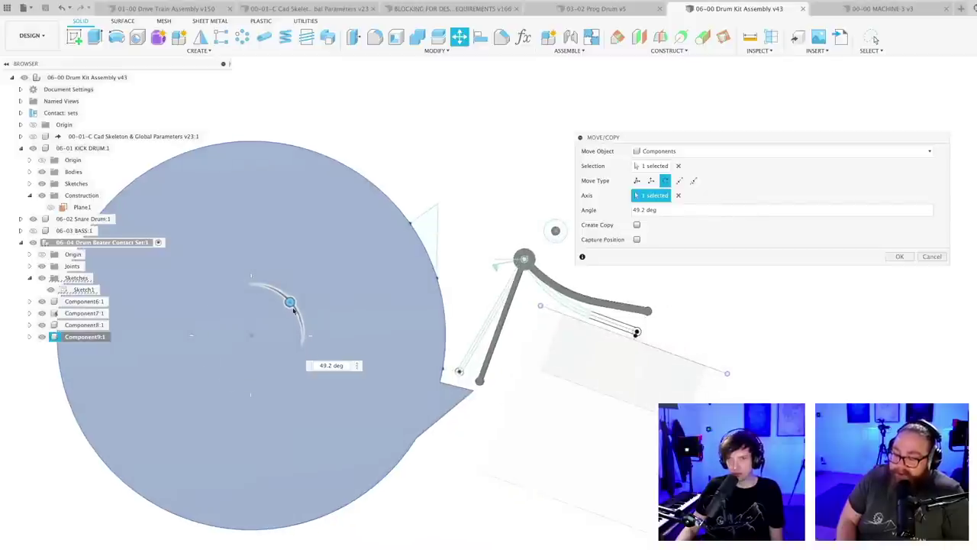
- Adjust Component9's rotation toward 45° while checking the peg and disc
drag(292, 309, 247, 295)
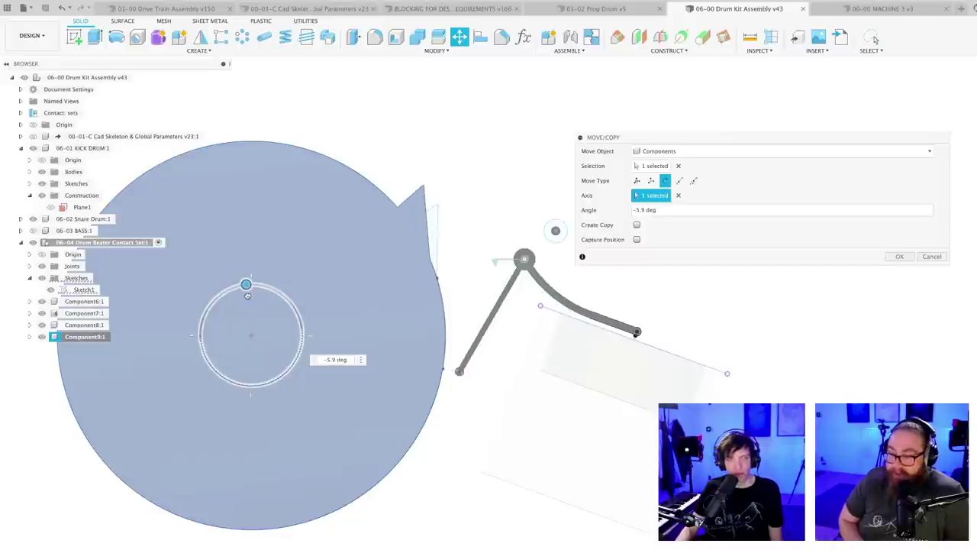
scroll(573, 416, down, 3)
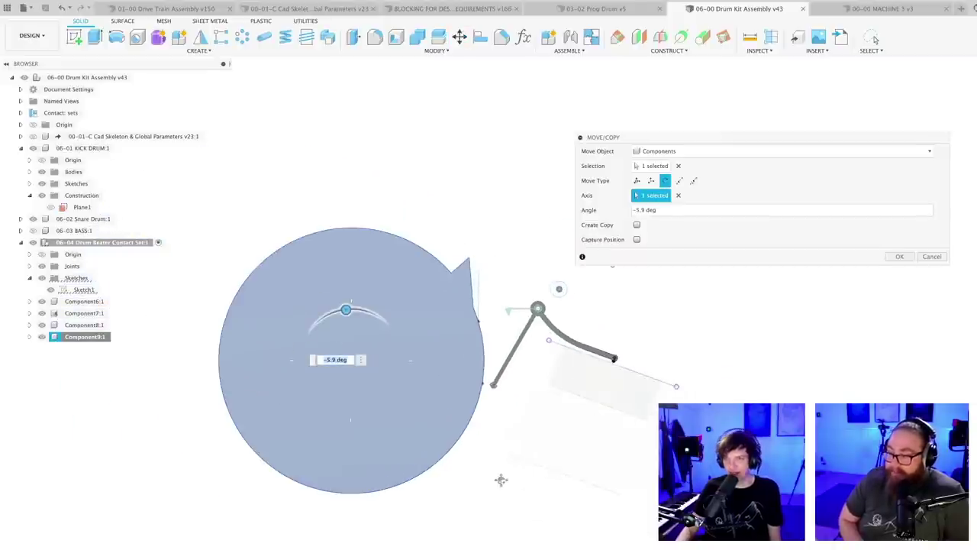
mouse_move(501, 480)
middle_down()
mouse_move(497, 496)
mouse_move(487, 477)
middle_up()
scroll(489, 477, up, 1)
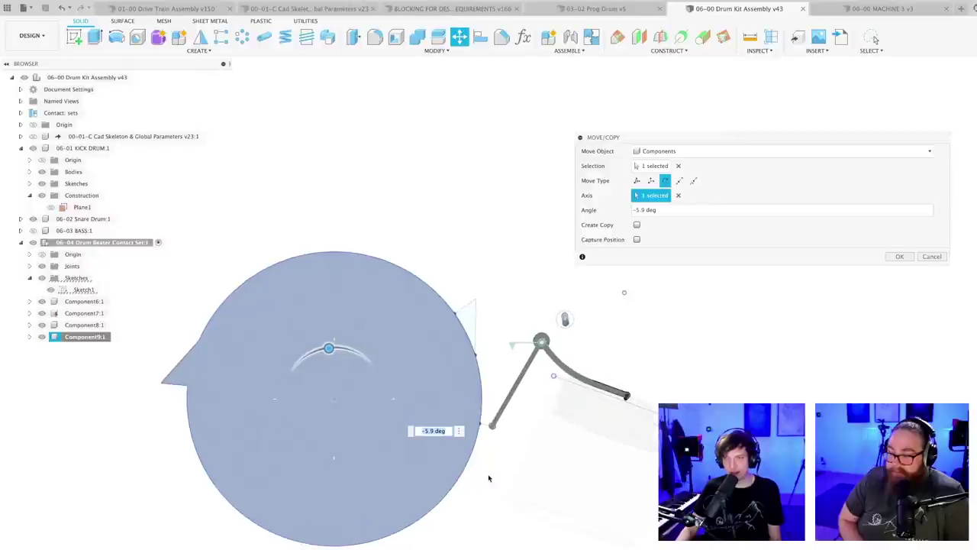
drag(329, 347, 337, 322)
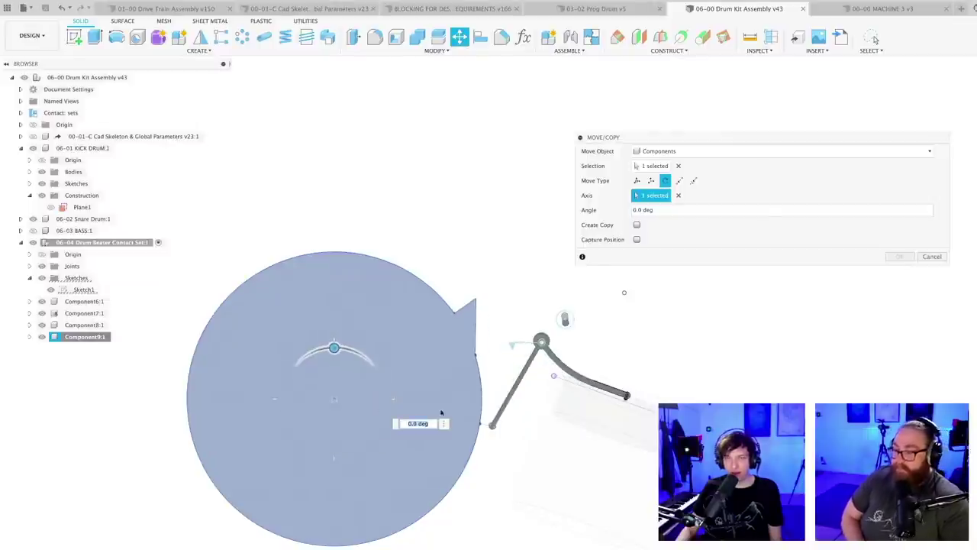
scroll(512, 459, up, 3)
scroll(510, 459, down, 3)
middle_drag(510, 460, 508, 409)
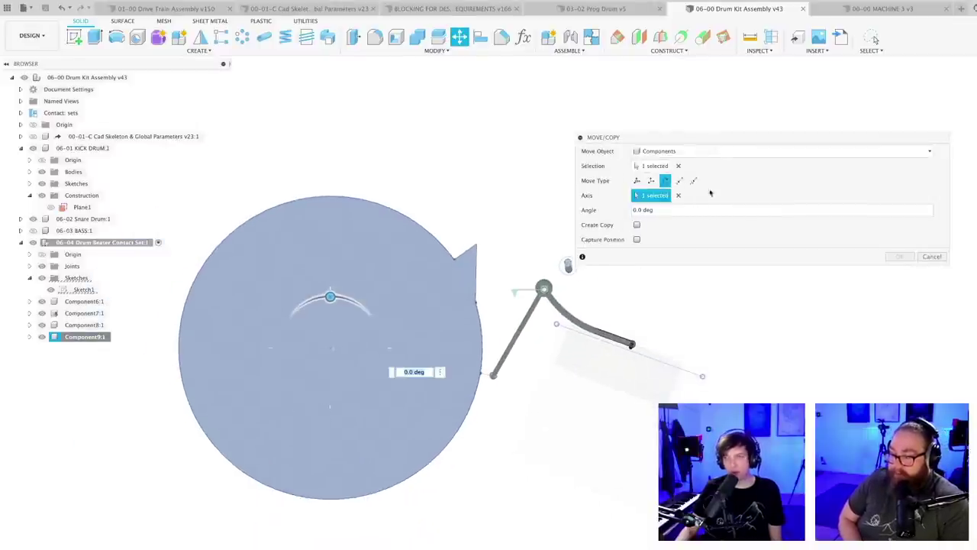
- Move the rotation panel aside and fine-tune Component9's rotation to 48.1°
drag(690, 137, 762, 453)
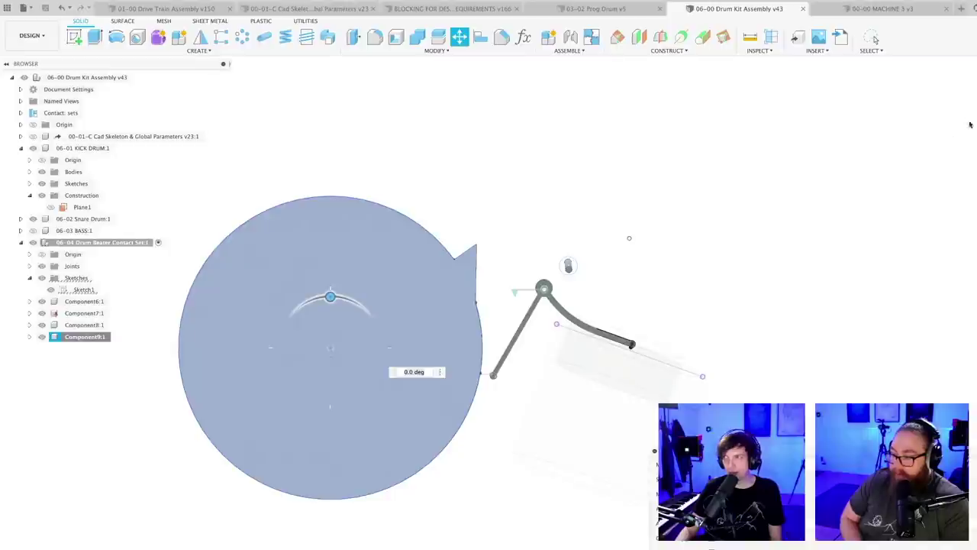
scroll(519, 395, up, 2)
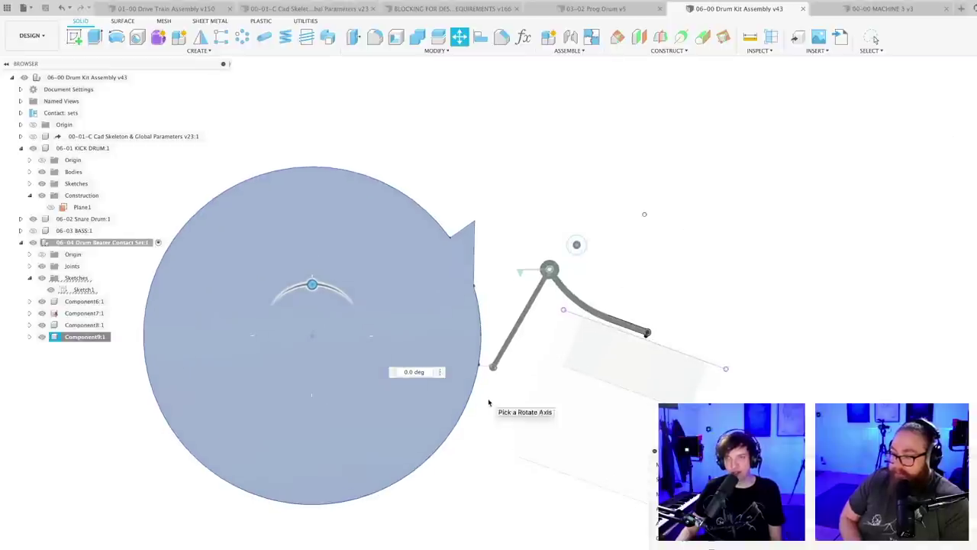
middle_drag(519, 395, 546, 381)
scroll(439, 328, up, 3)
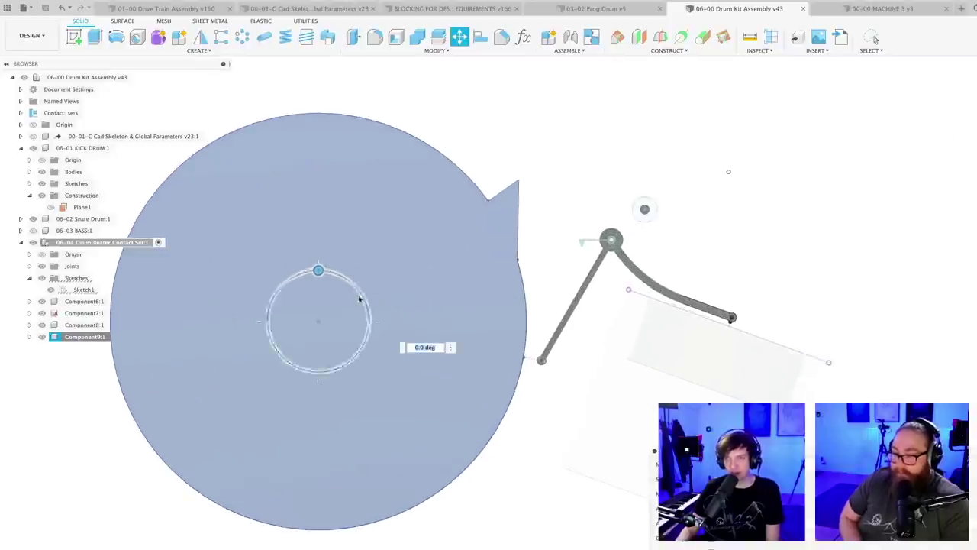
middle_drag(516, 317, 578, 309)
scroll(548, 317, up, 2)
scroll(547, 321, down, 3)
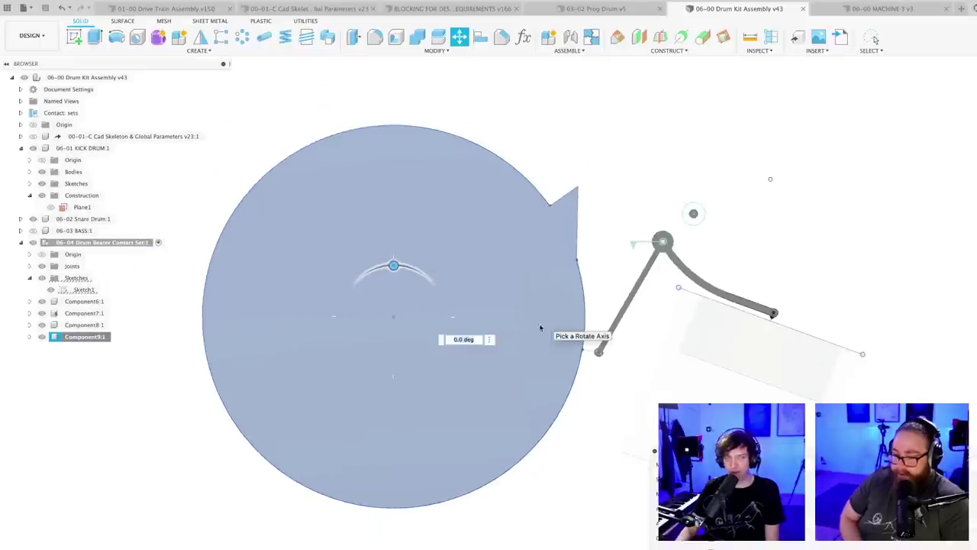
middle_drag(542, 338, 541, 304)
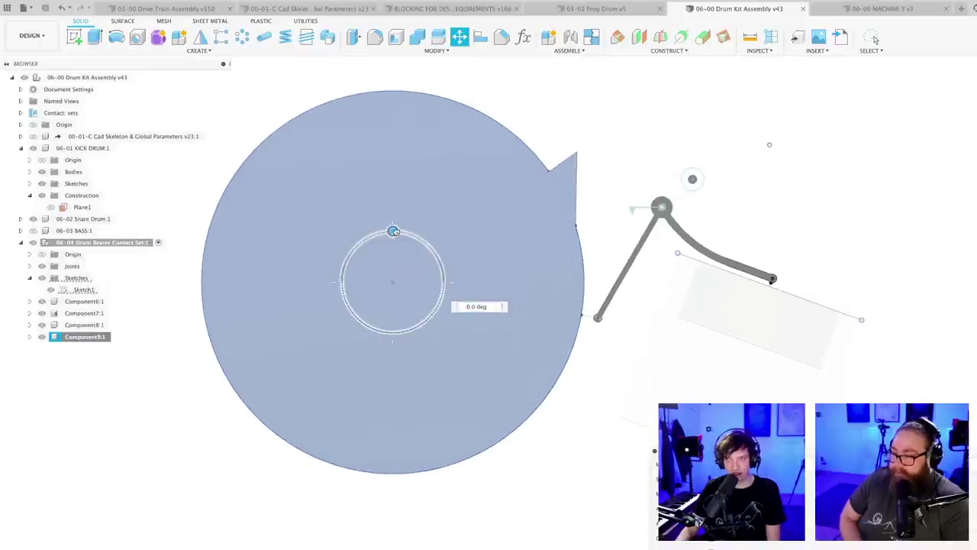
mouse_move(392, 231)
mouse_down()
mouse_move(432, 247)
mouse_move(390, 229)
mouse_move(430, 244)
mouse_move(405, 239)
mouse_move(405, 229)
mouse_move(382, 314)
mouse_move(343, 266)
mouse_move(381, 234)
mouse_up()
middle_drag(579, 388, 420, 493)
scroll(540, 385, up, 2)
drag(172, 296, 221, 302)
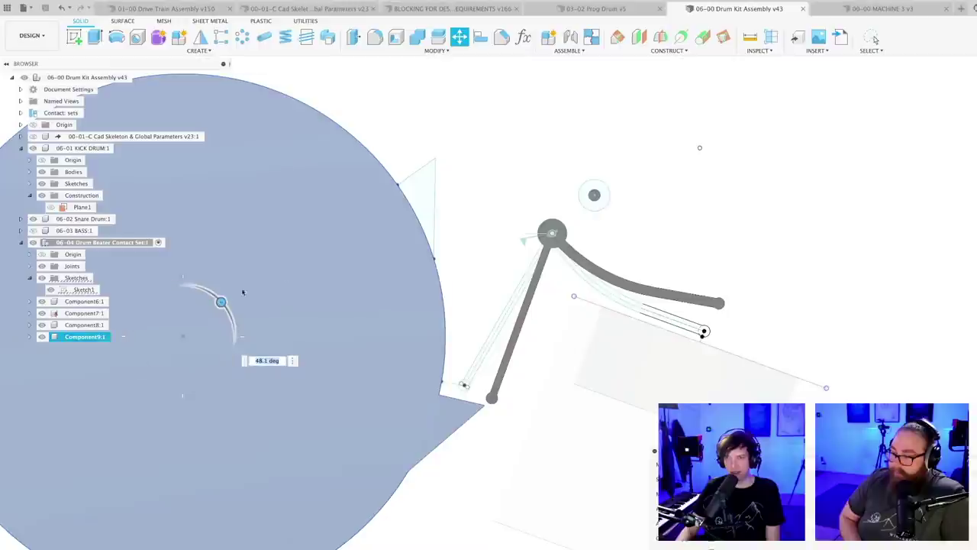
- Commit Component9's 48.1° rotation and orbit to check the cylinders' sides
key(Return)
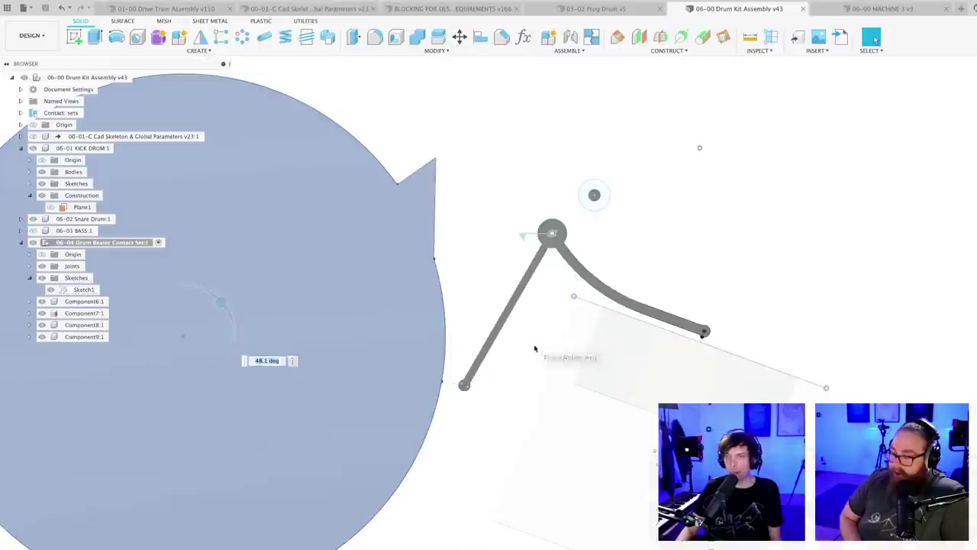
middle_drag(529, 362, 554, 324)
scroll(454, 363, down, 3)
middle_drag(448, 387, 528, 399)
scroll(572, 297, up, 4)
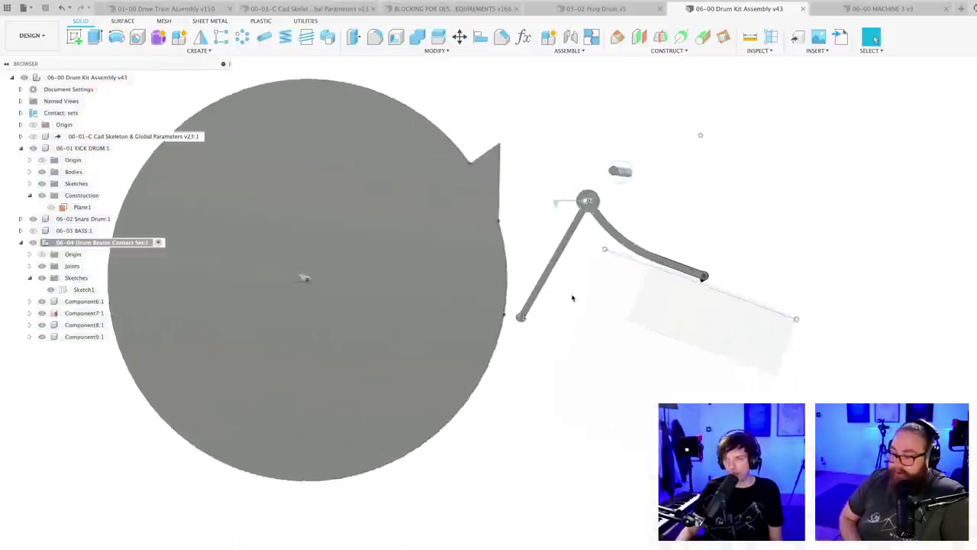
shift+middle_drag(538, 336, 574, 365)
- Pan and orbit the view until the drum faces nearly front-on
middle_drag(471, 361, 552, 392)
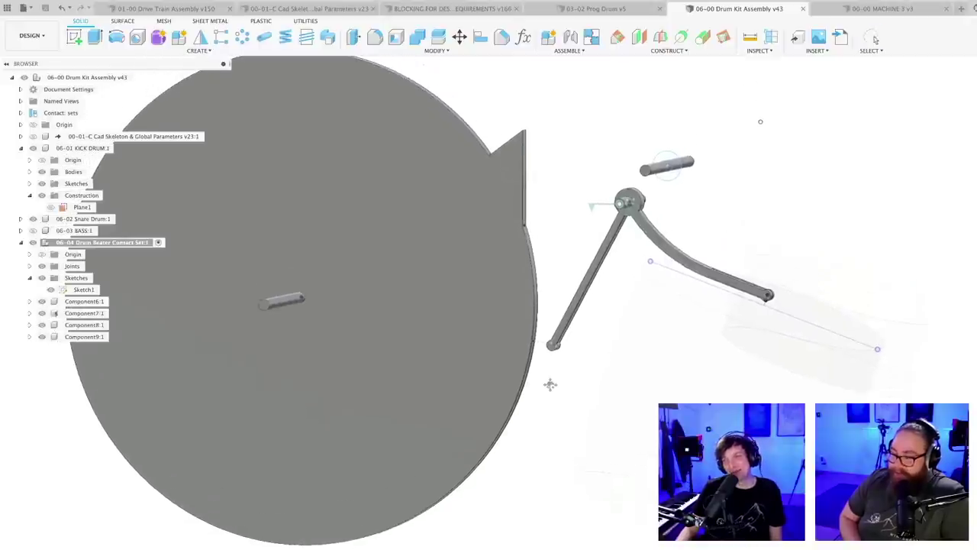
scroll(591, 348, up, 3)
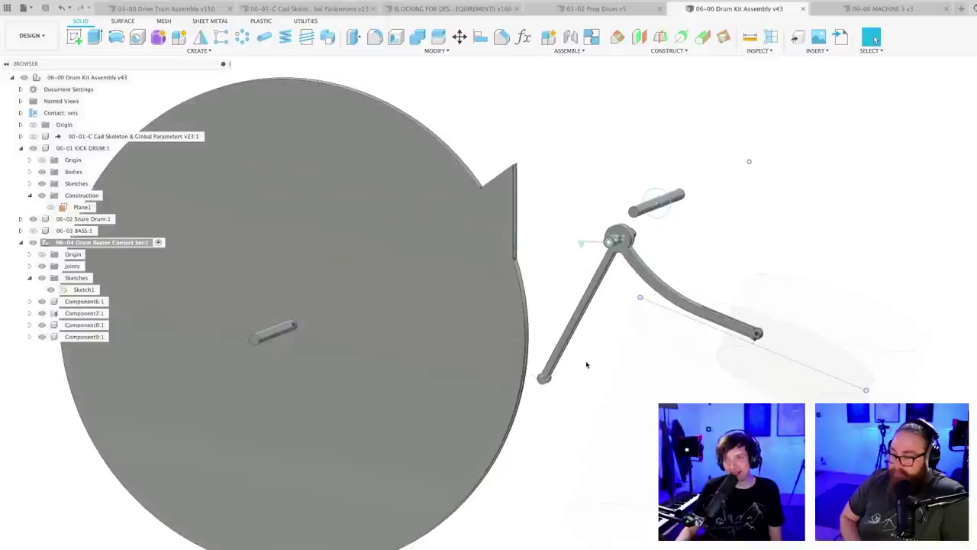
scroll(585, 367, down, 4)
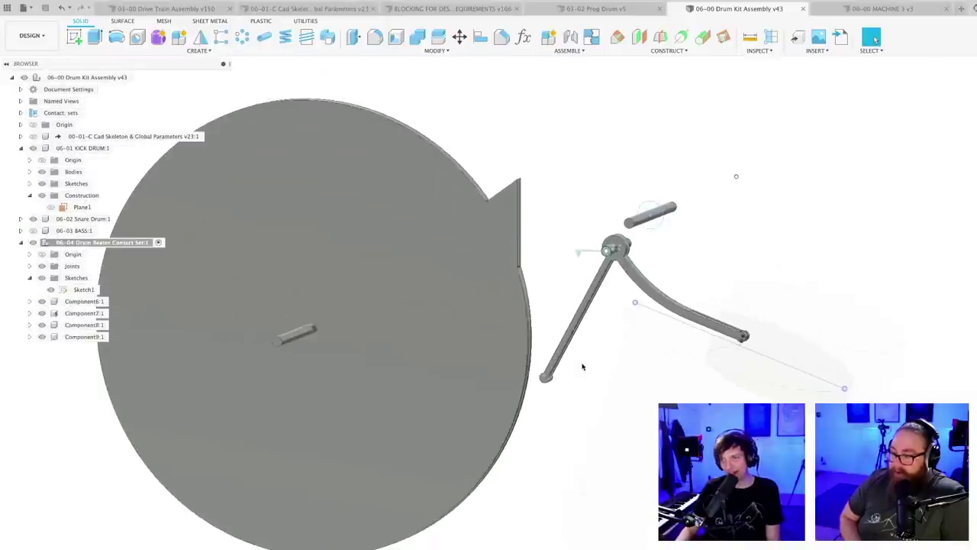
middle_drag(576, 364, 577, 371)
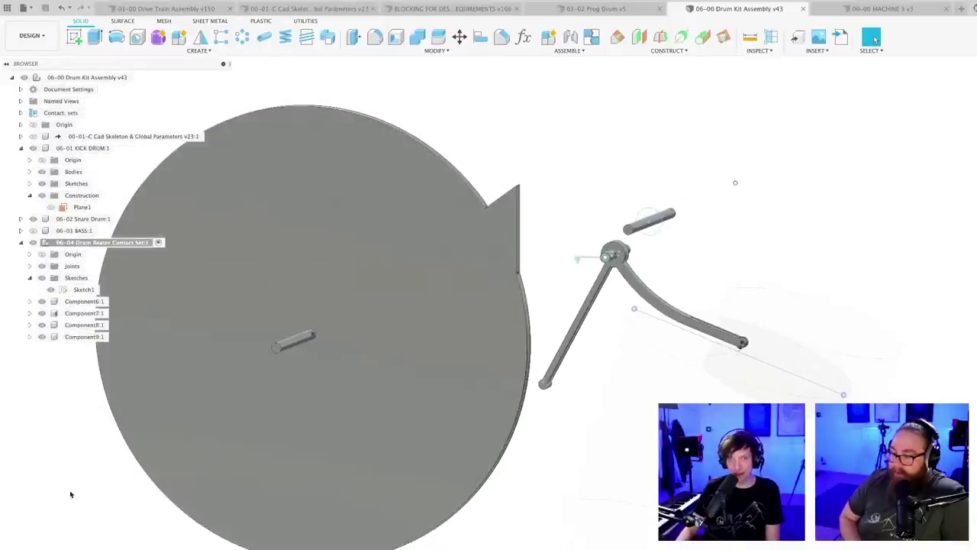
scroll(580, 345, up, 4)
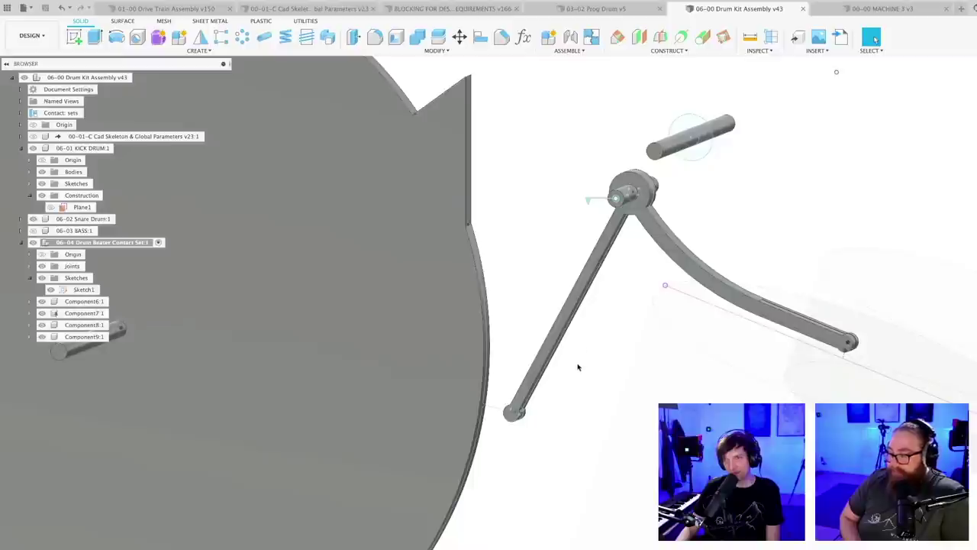
scroll(578, 367, down, 4)
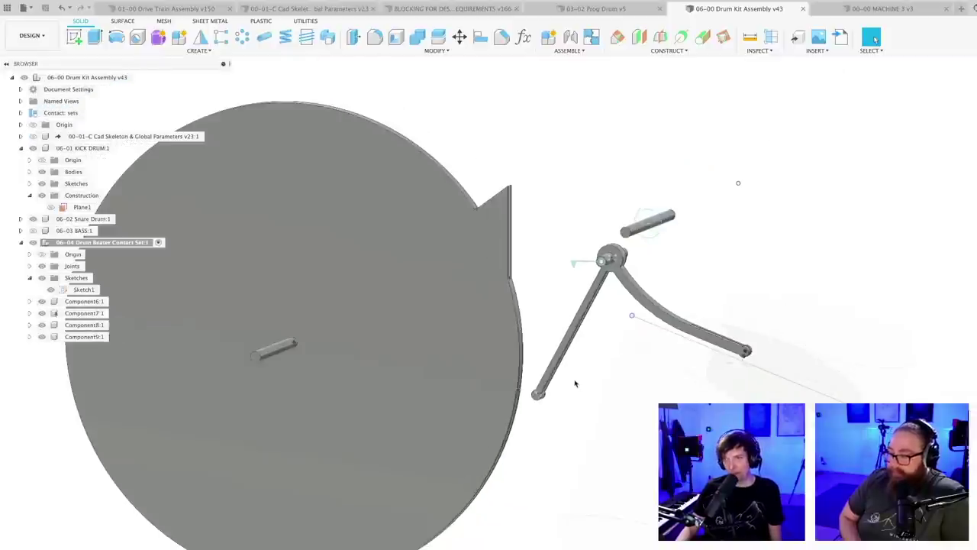
shift+middle_drag(577, 383, 586, 368)
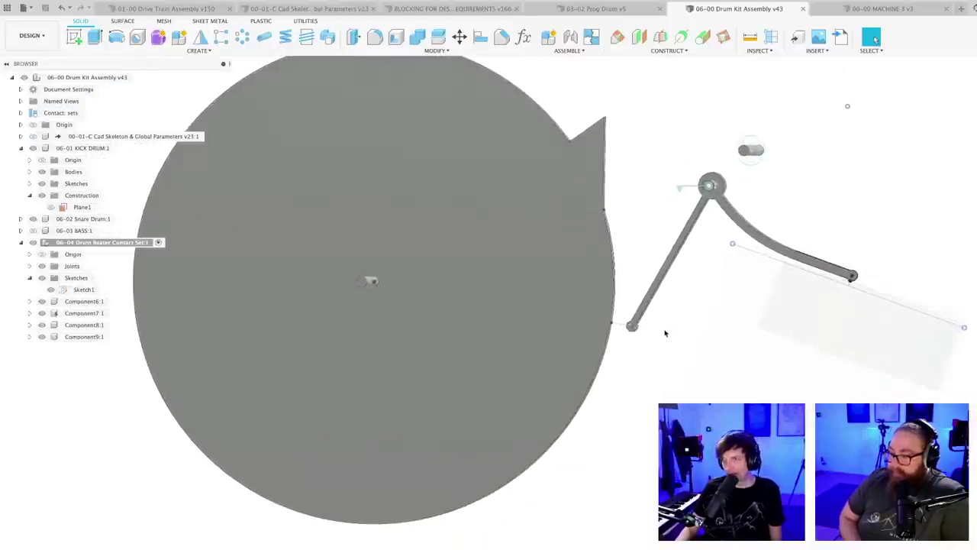
middle_drag(669, 328, 600, 384)
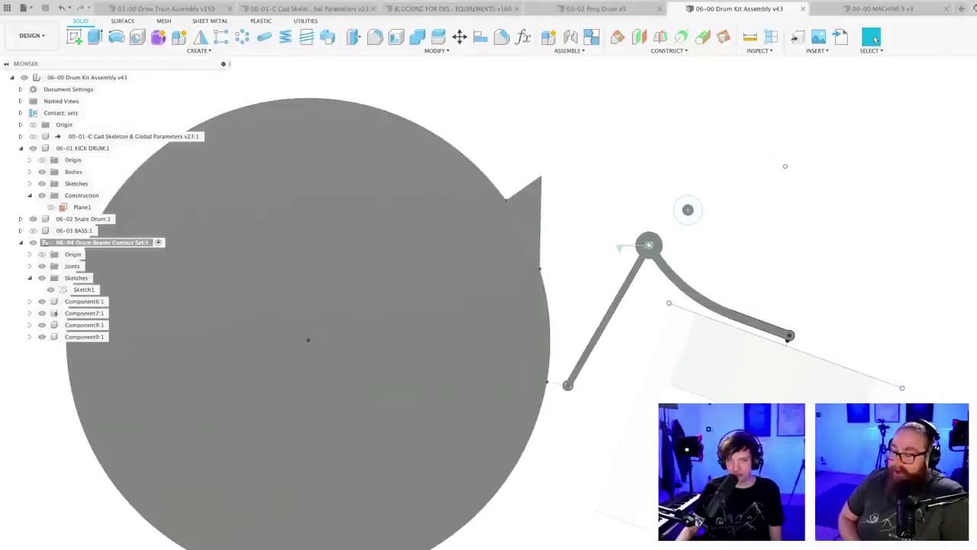
- Open Sketch1 and delete the straight leg lines between the two Ø20 joints
double_click(83, 290)
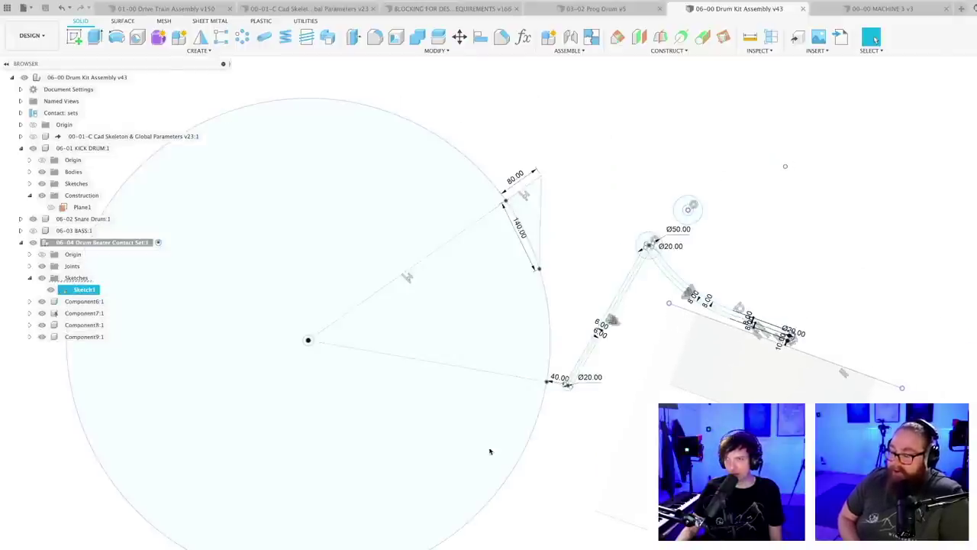
scroll(594, 365, up, 5)
scroll(619, 353, up, 2)
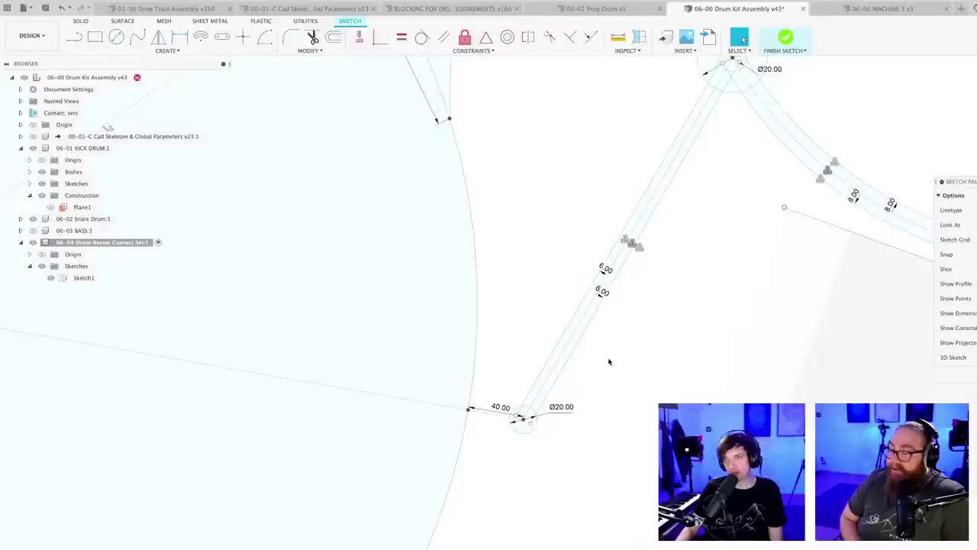
scroll(599, 372, up, 1)
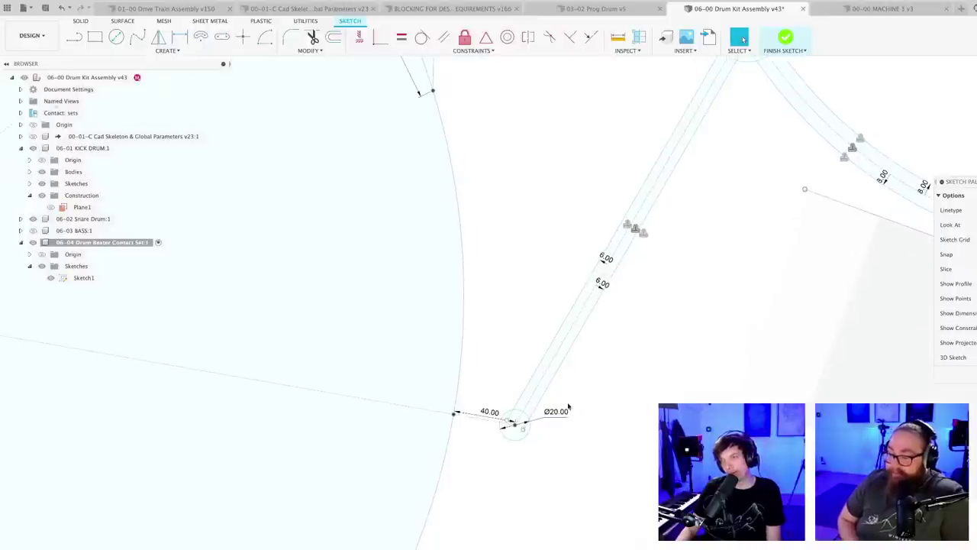
scroll(568, 407, down, 2)
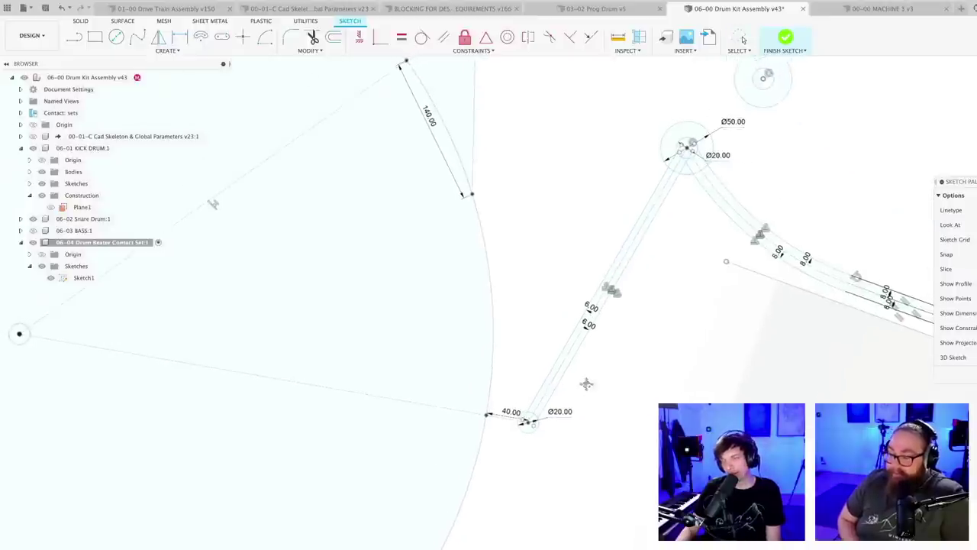
click(549, 366)
key(Delete)
click(548, 356)
key(Delete)
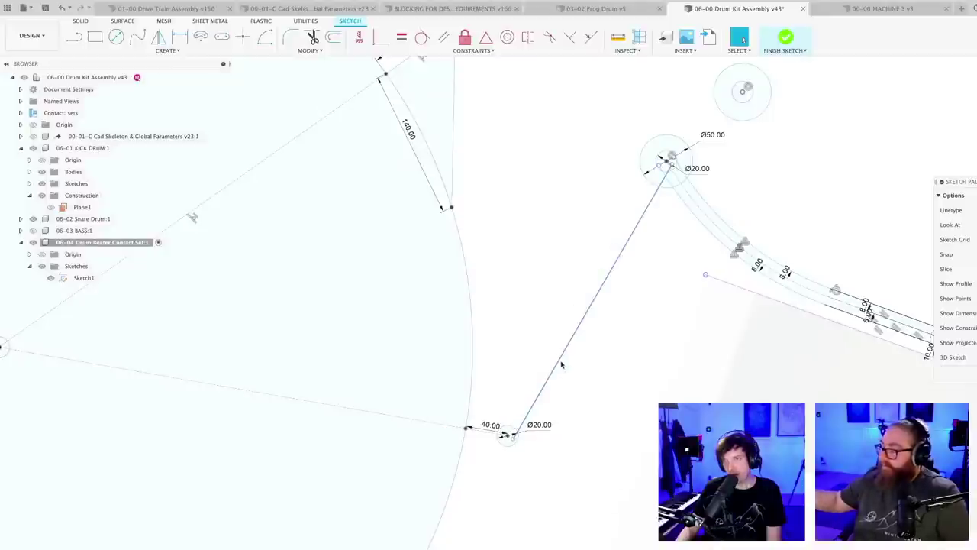
key(ctrl+z)
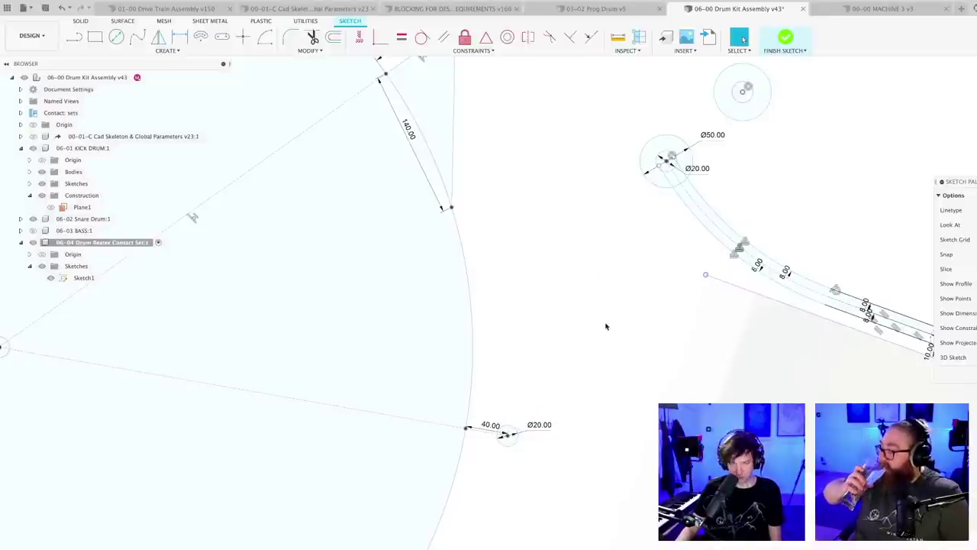
- Draw the new leg as a short straight line plus an arc from the lower Ø20 joint
key(l)
scroll(723, 166, up, 1)
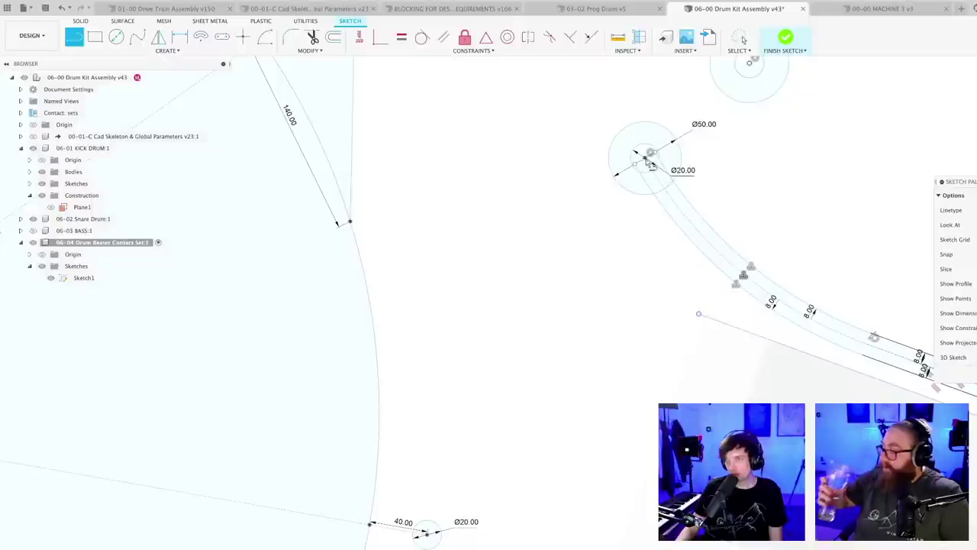
click(646, 158)
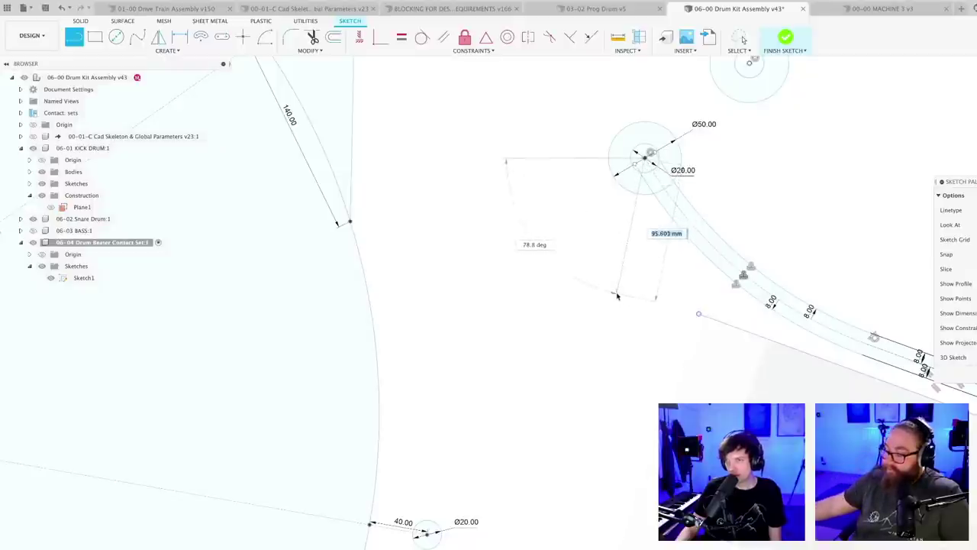
key(Escape)
key(l)
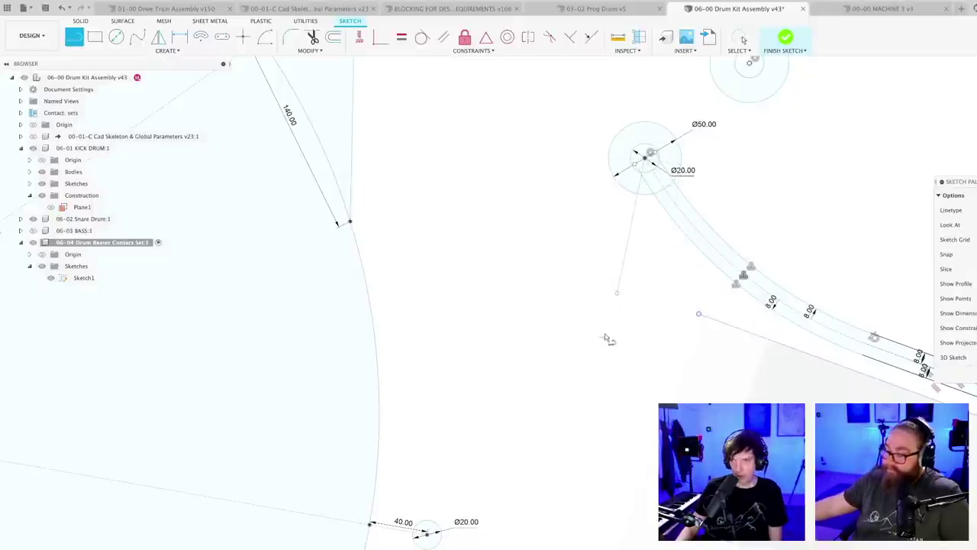
click(617, 294)
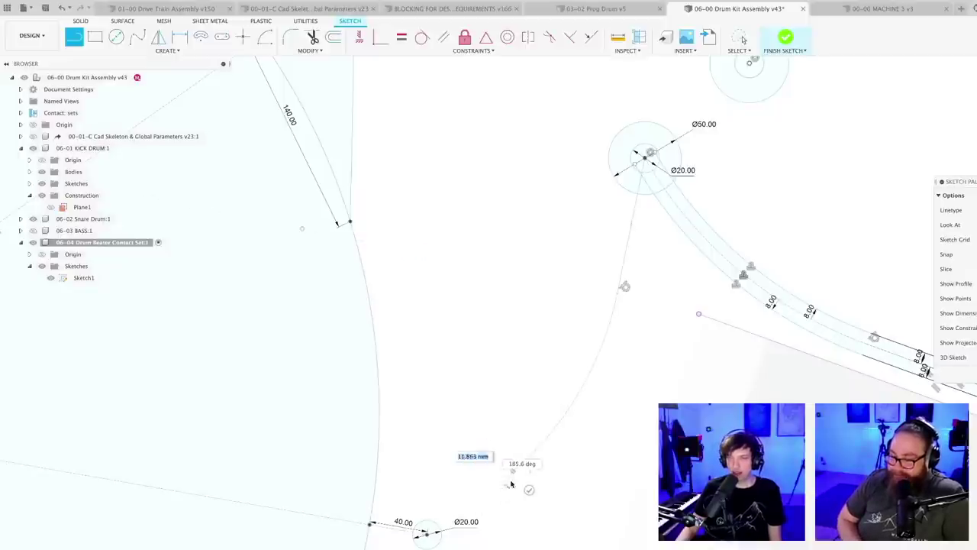
scroll(431, 534, up, 2)
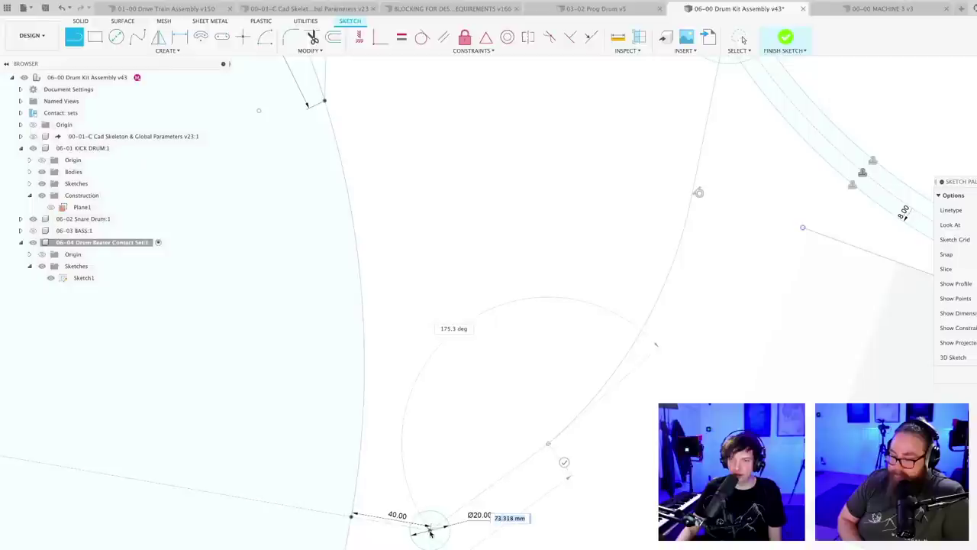
key(Escape)
scroll(575, 459, down, 3)
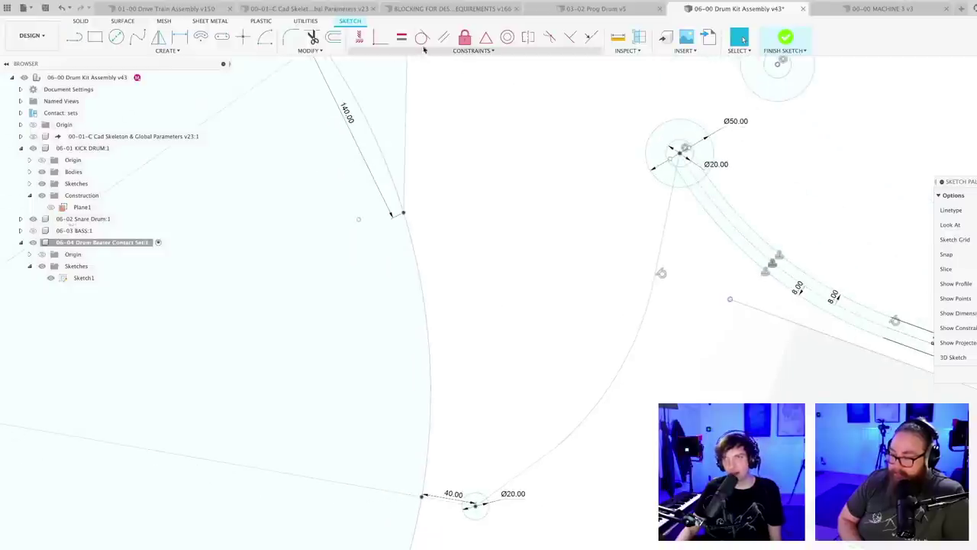
- Apply a Tangent constraint so the arc blends smoothly into the line, then select the curved leg
click(423, 38)
click(565, 440)
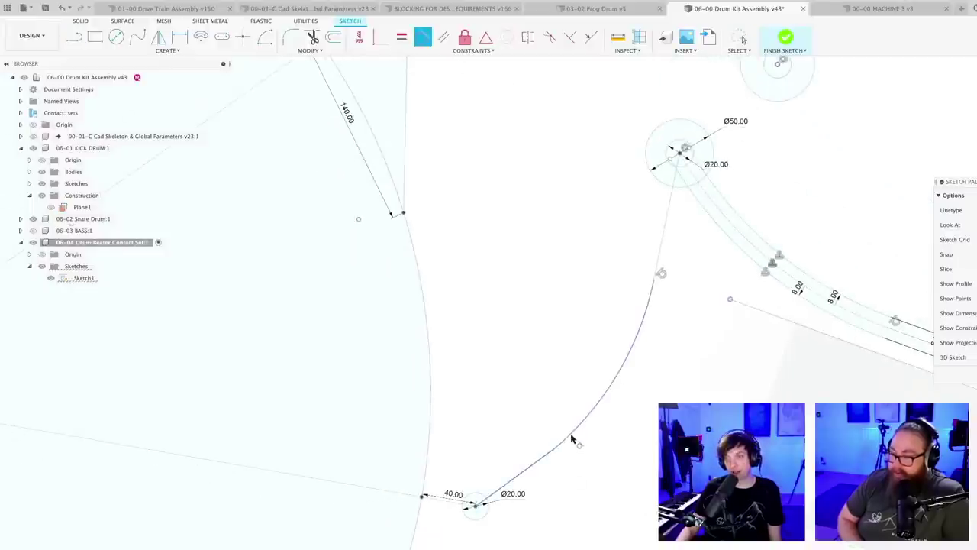
key(Escape)
scroll(569, 460, down, 2)
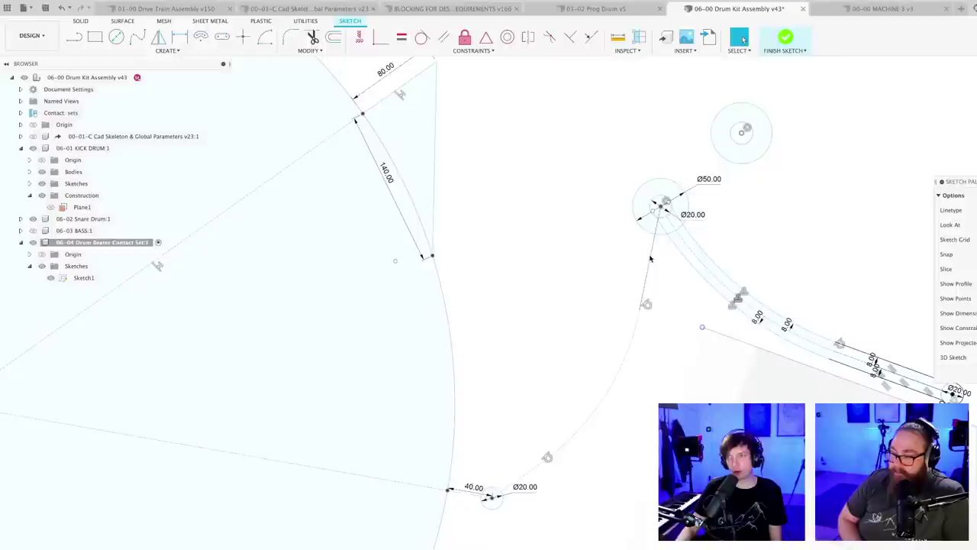
click(633, 343)
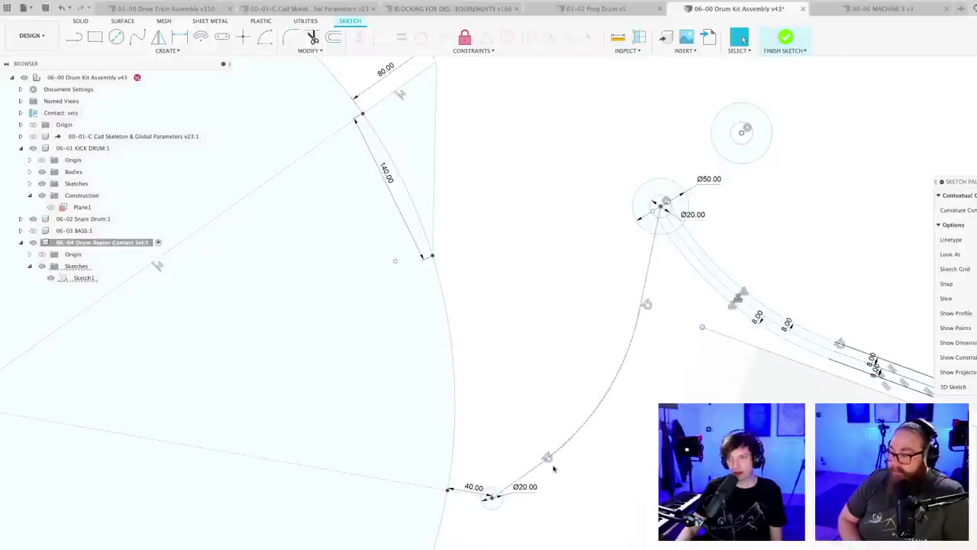
- Offset the curved leg by 4 mm on one side
key(o)
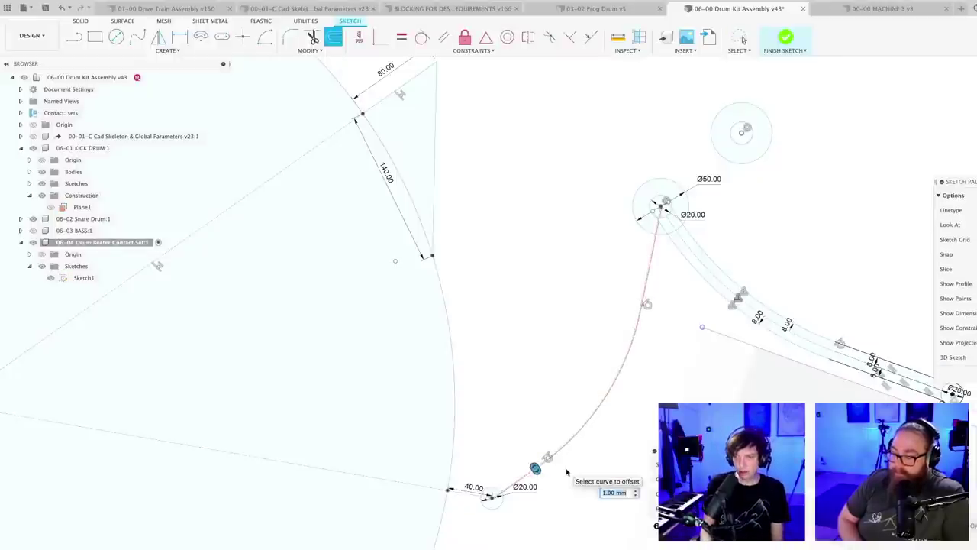
text(4)
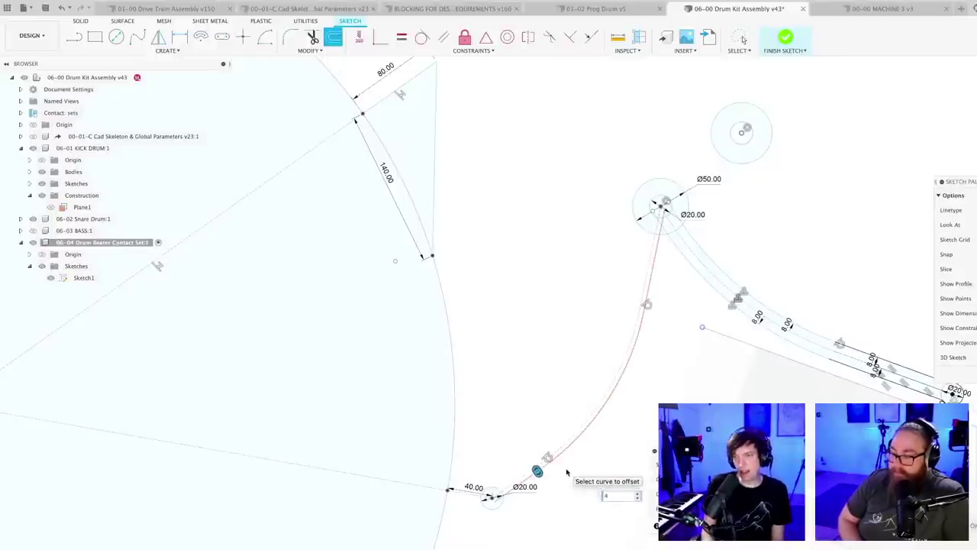
key(Return)
scroll(565, 470, up, 2)
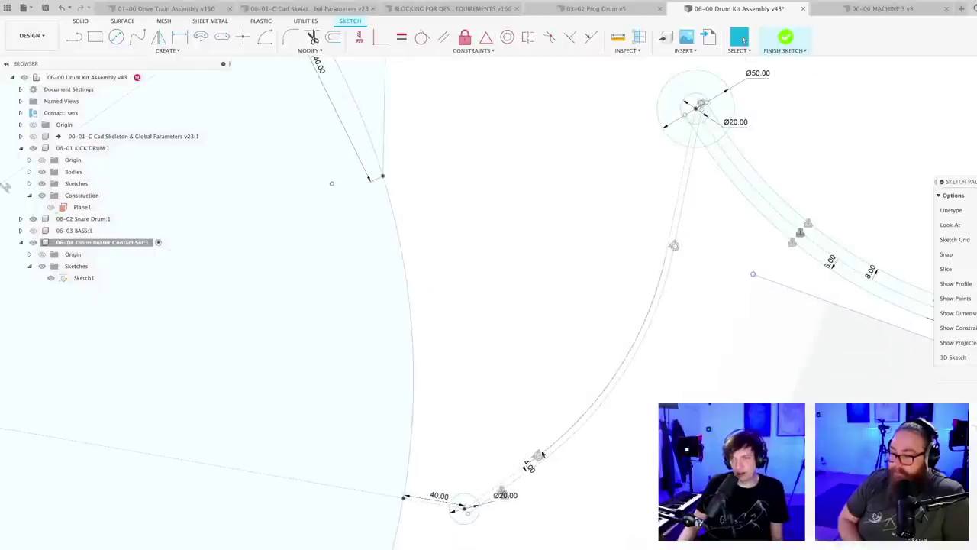
- Offset the leg chain (line, arc and upper segment) by -4 mm on the other side
key(o)
click(518, 472)
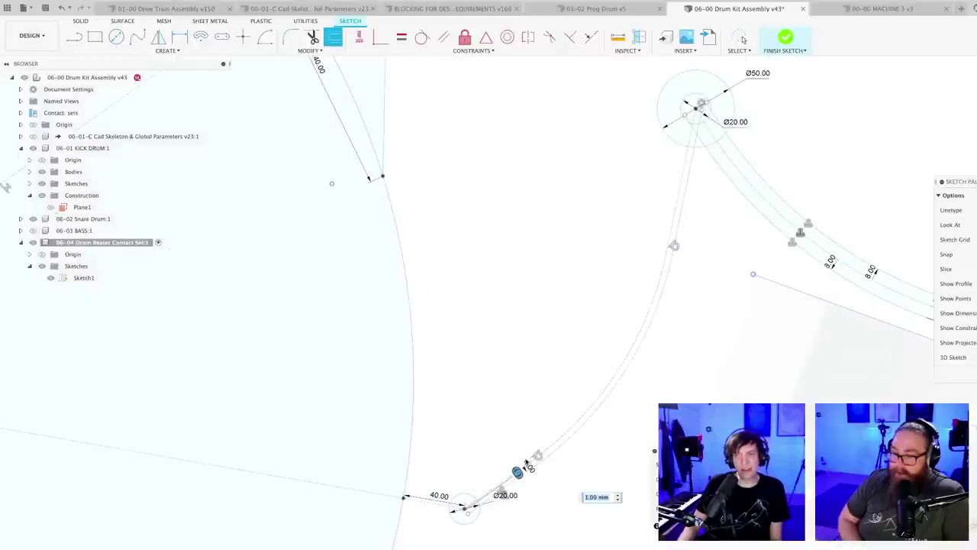
click(548, 451)
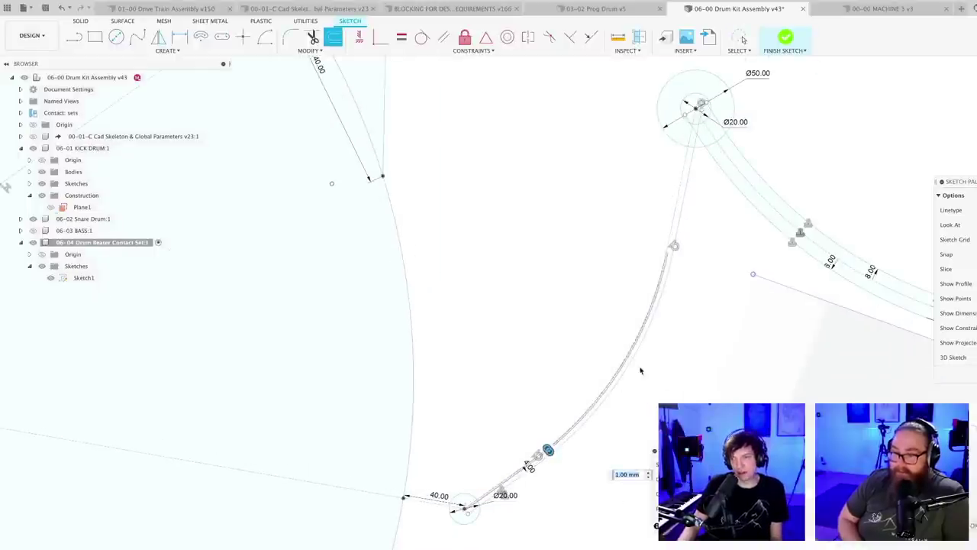
click(671, 236)
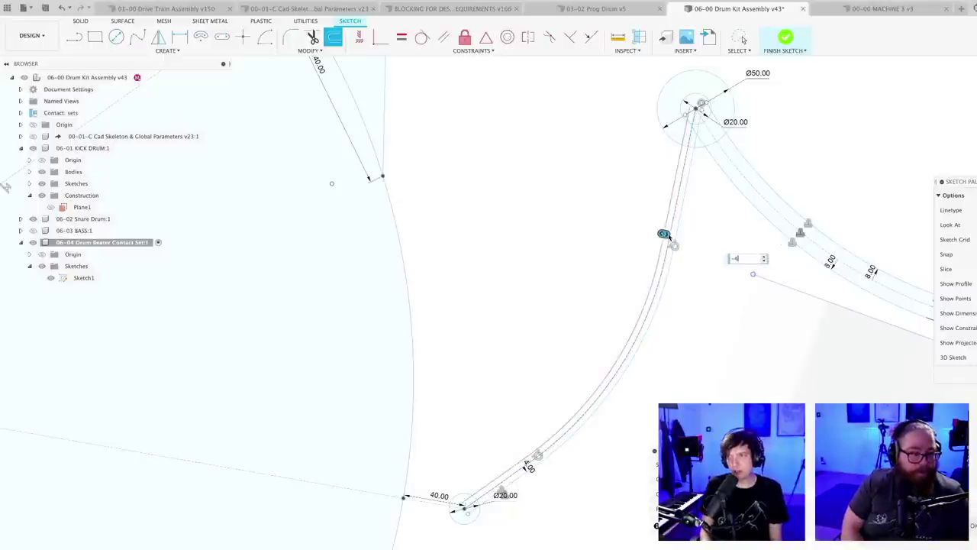
key(Return)
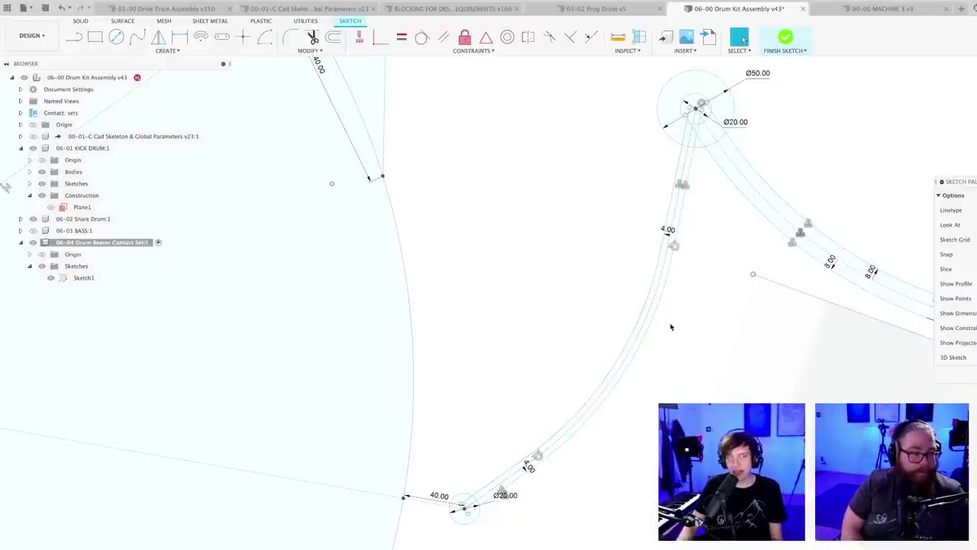
scroll(673, 328, down, 2)
- Save the assembly as version 44 with the default description
key(ctrl+s)
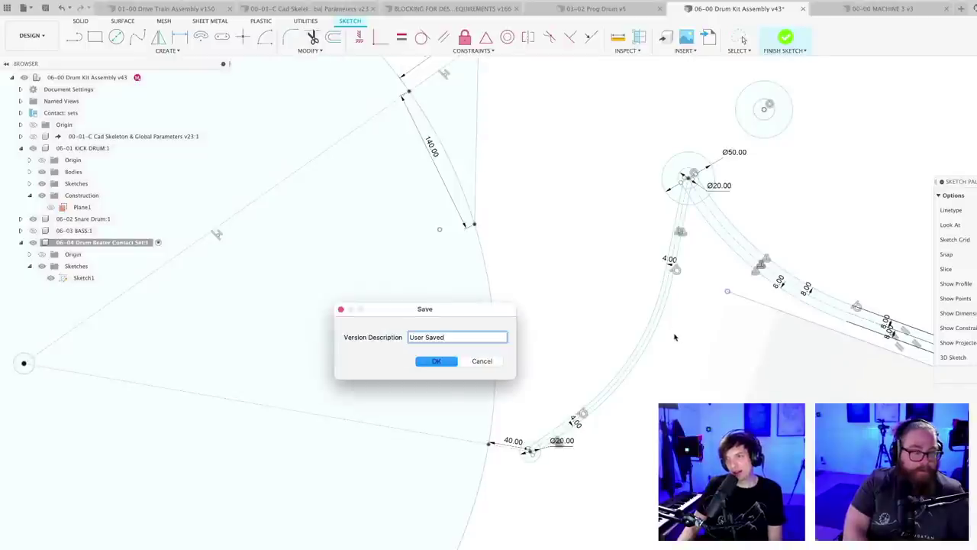
key(Return)
scroll(675, 340, down, 2)
scroll(653, 407, up, 2)
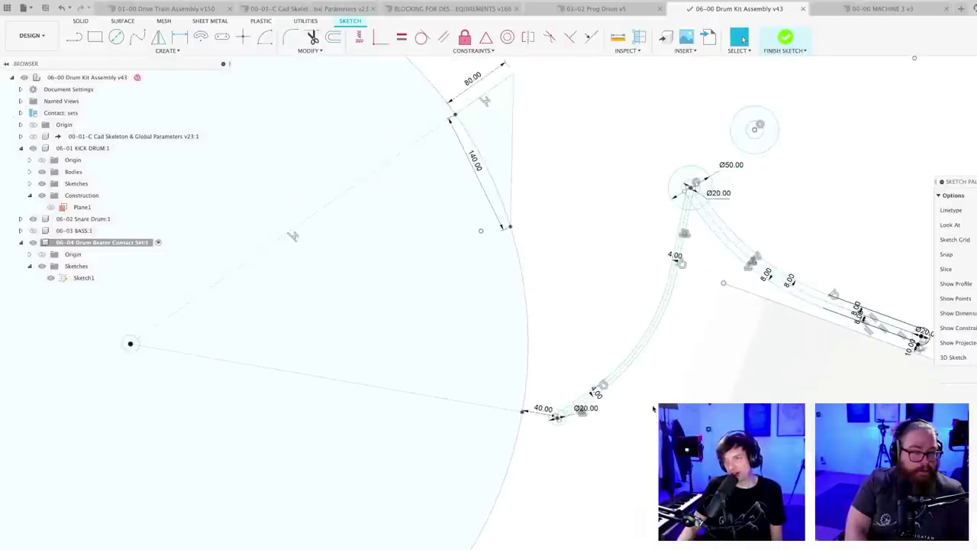
scroll(649, 378, up, 1)
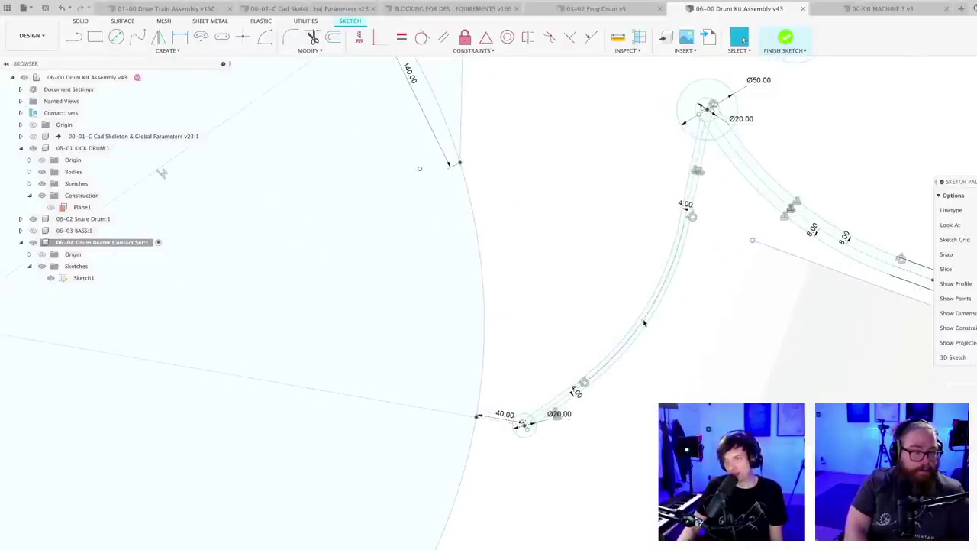
scroll(649, 386, down, 2)
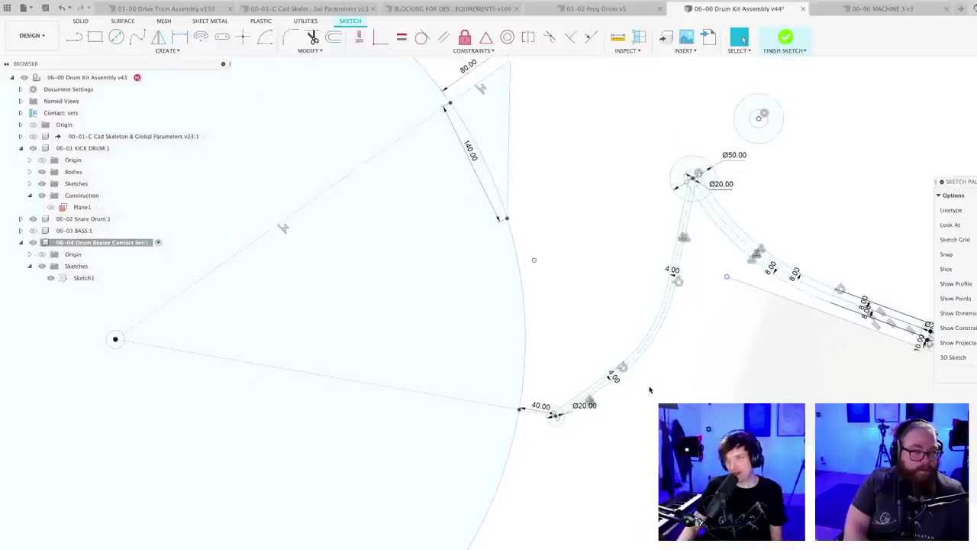
key(ctrl+s)
key(Return)
scroll(652, 389, down, 4)
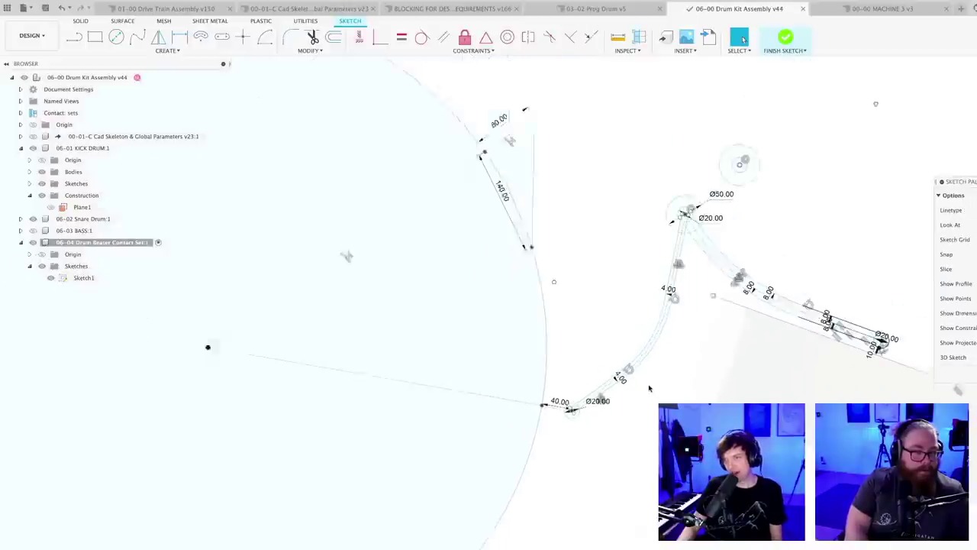
middle_drag(658, 390, 647, 373)
- Finish the sketch, select the curved beater arm and save a new version
click(785, 38)
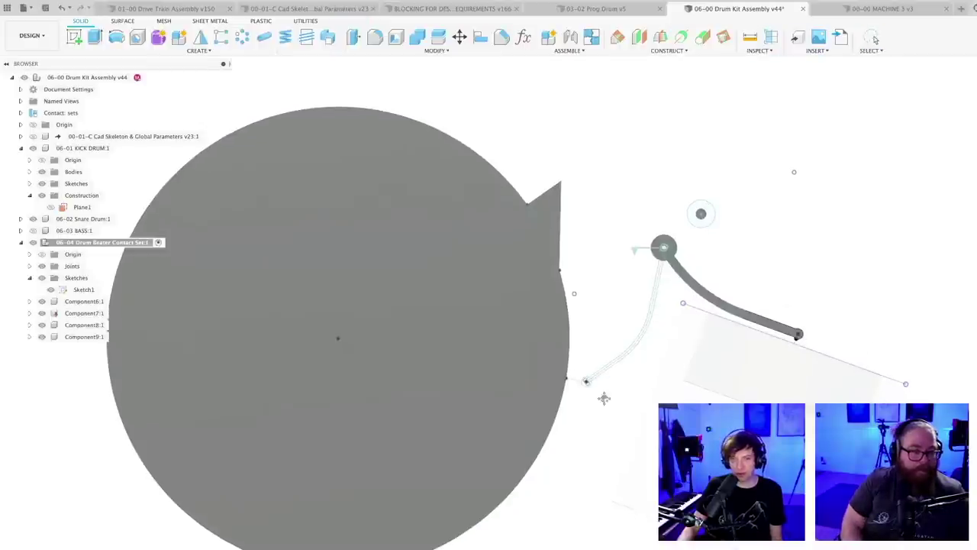
scroll(601, 389, down, 3)
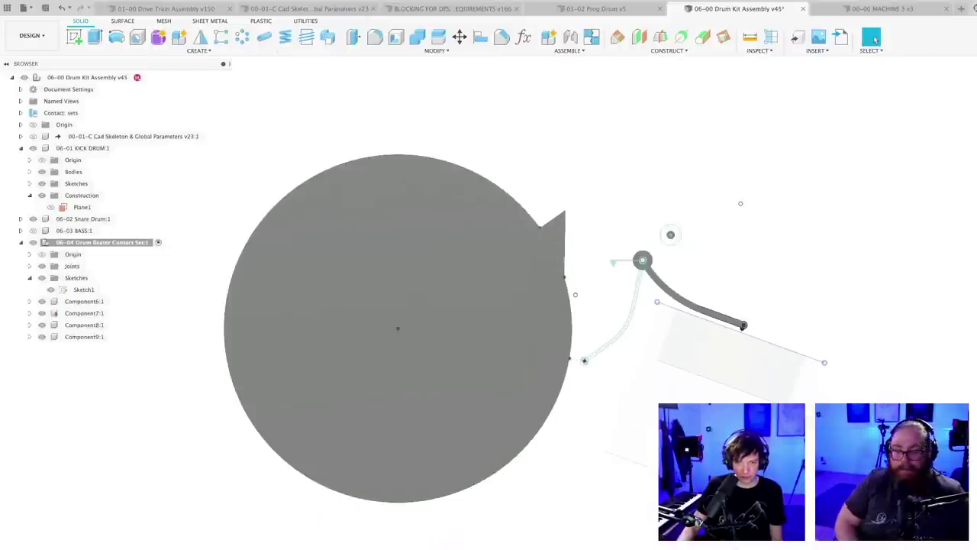
click(690, 307)
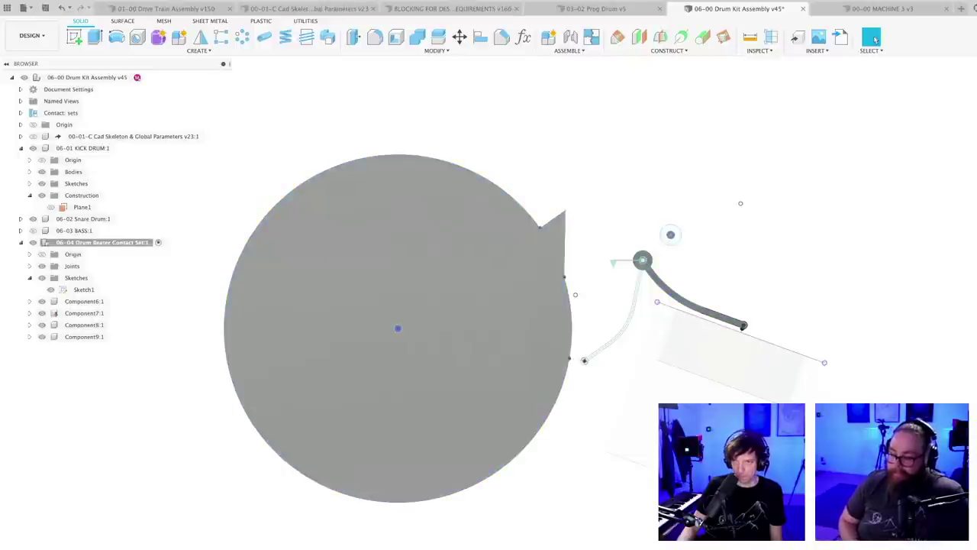
scroll(651, 309, up, 3)
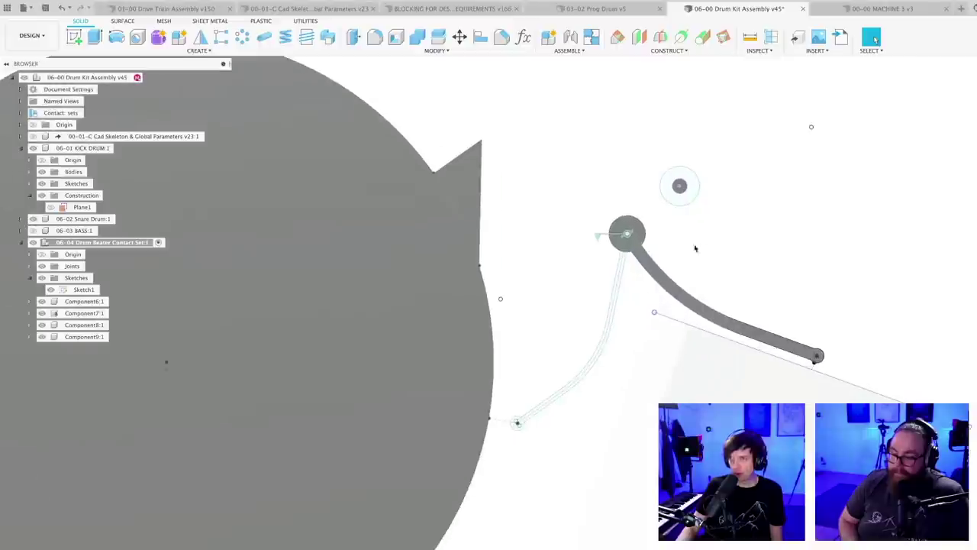
scroll(676, 274, down, 2)
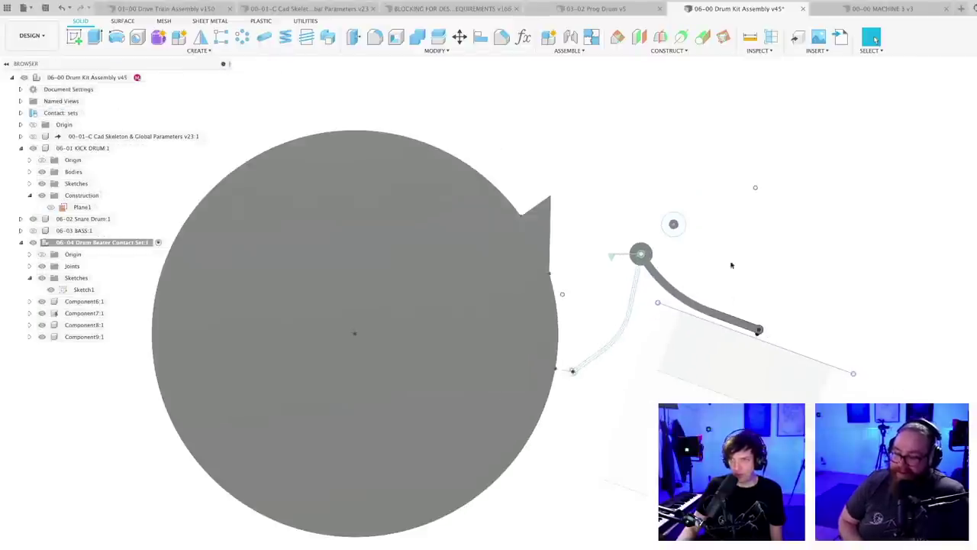
key(super+s)
key(Return)
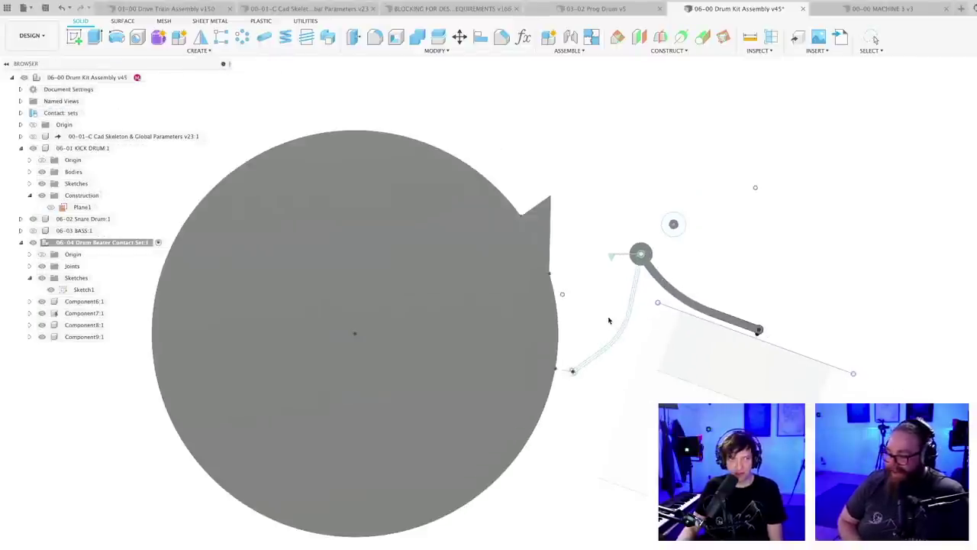
middle_drag(608, 318, 599, 298)
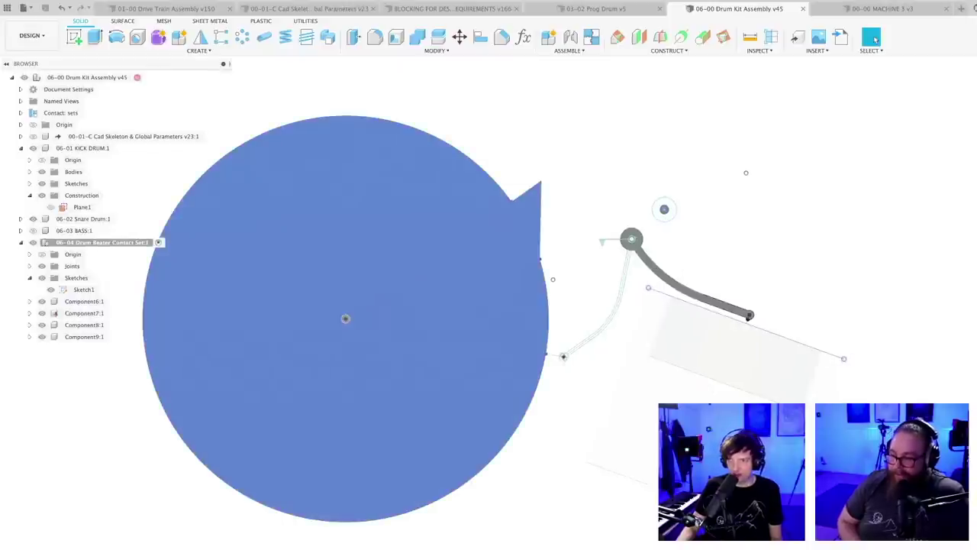
- Add the curved leg profile to the beater arm's 20 mm extrusion
click(668, 280)
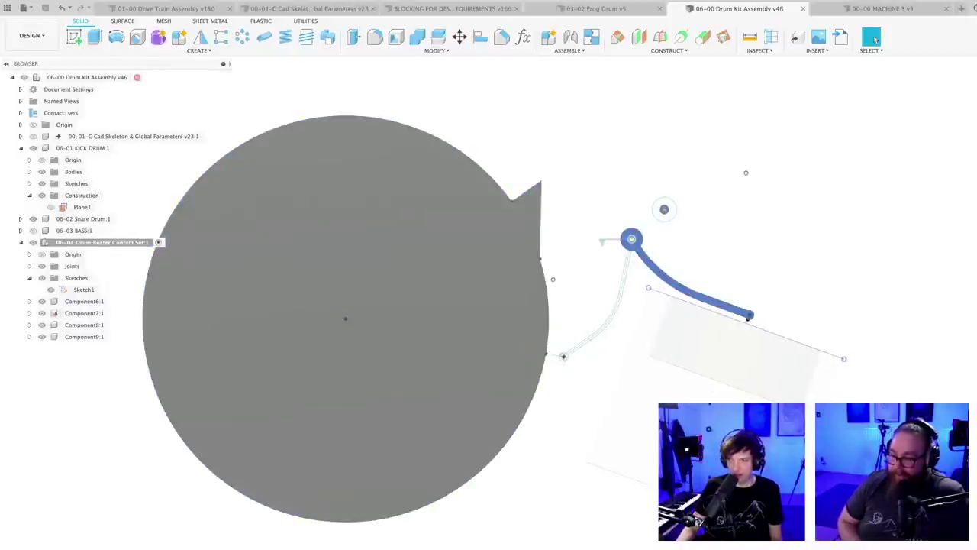
scroll(620, 319, up, 5)
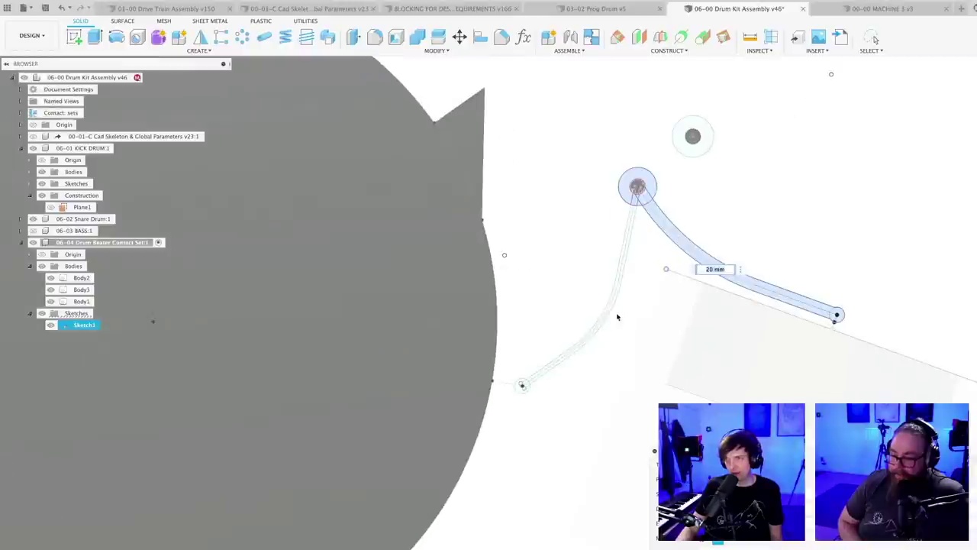
click(607, 313)
scroll(535, 415, up, 3)
scroll(533, 416, up, 2)
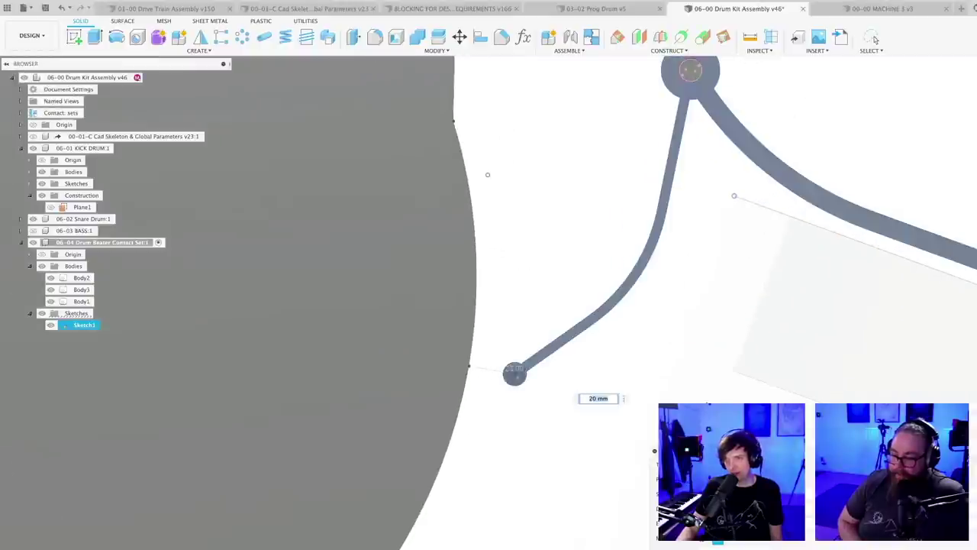
key(Return)
scroll(531, 494, down, 6)
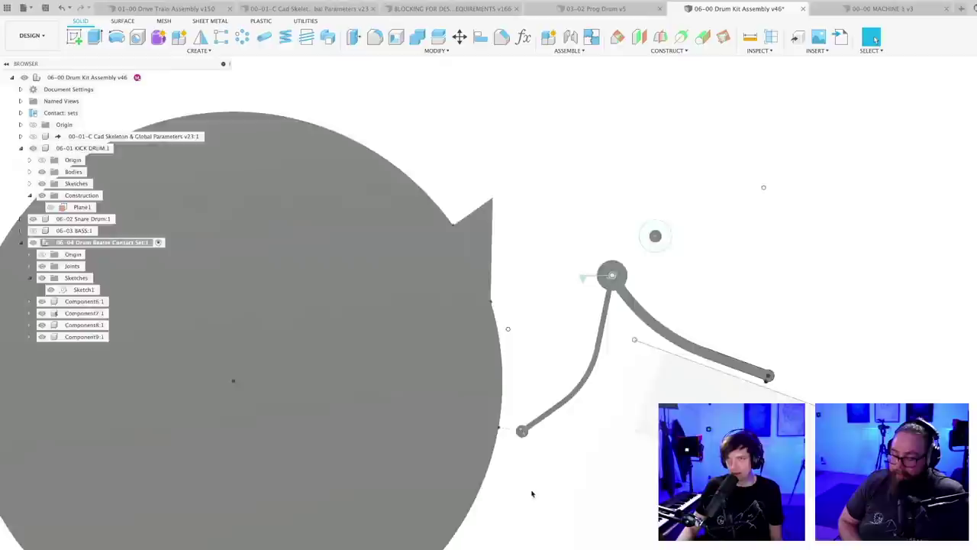
- Inspect the solid leg around the pedal and save the assembly as version 46
middle_drag(506, 530, 543, 469)
shift+middle_drag(543, 469, 486, 510)
middle_drag(417, 536, 489, 497)
scroll(503, 476, down, 3)
key(super+s)
key(Return)
scroll(534, 496, up, 3)
scroll(535, 497, down, 3)
scroll(382, 349, up, 4)
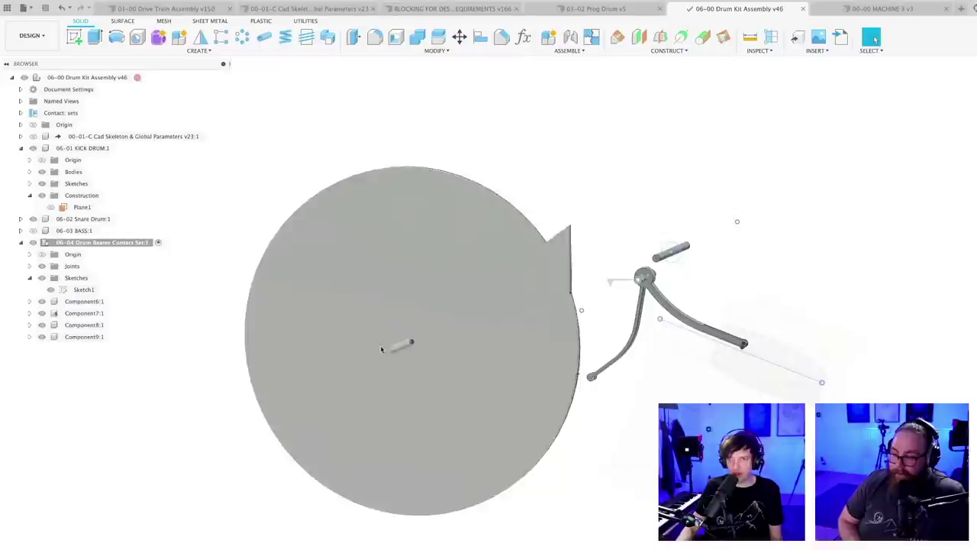
- Ground Component9:1 so it stays fixed in place
click(82, 337)
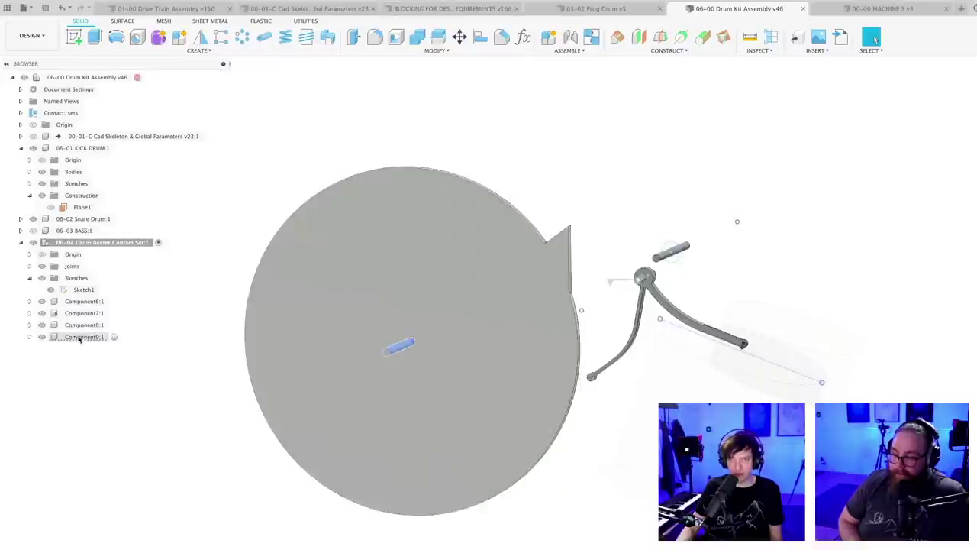
right_click(81, 338)
click(110, 357)
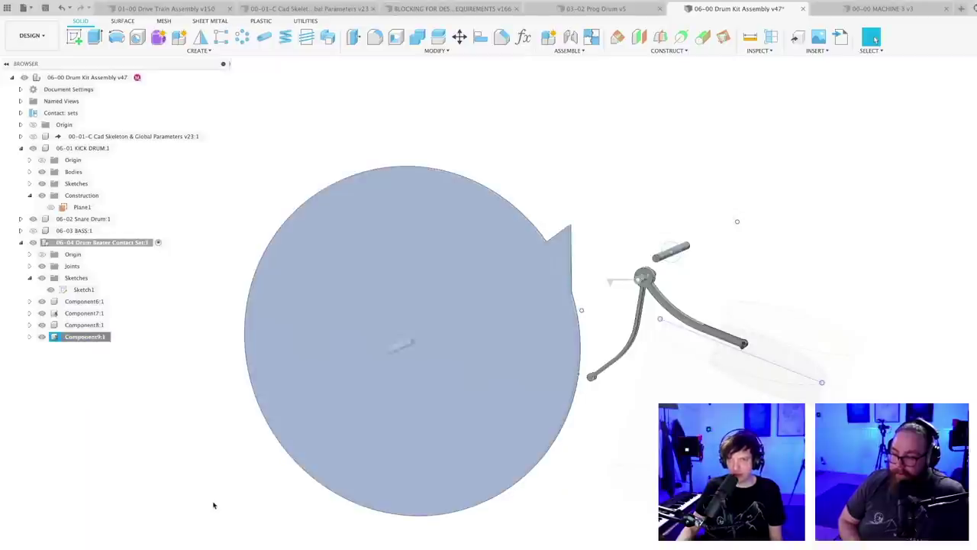
- Join the beater rod to the drum head's centre with a -205.161 mm Z offset
click(570, 38)
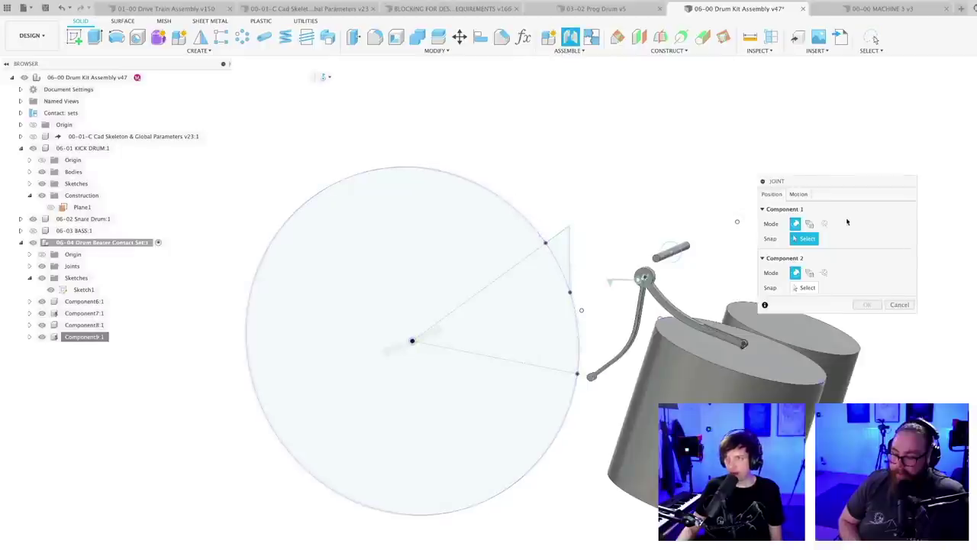
click(410, 340)
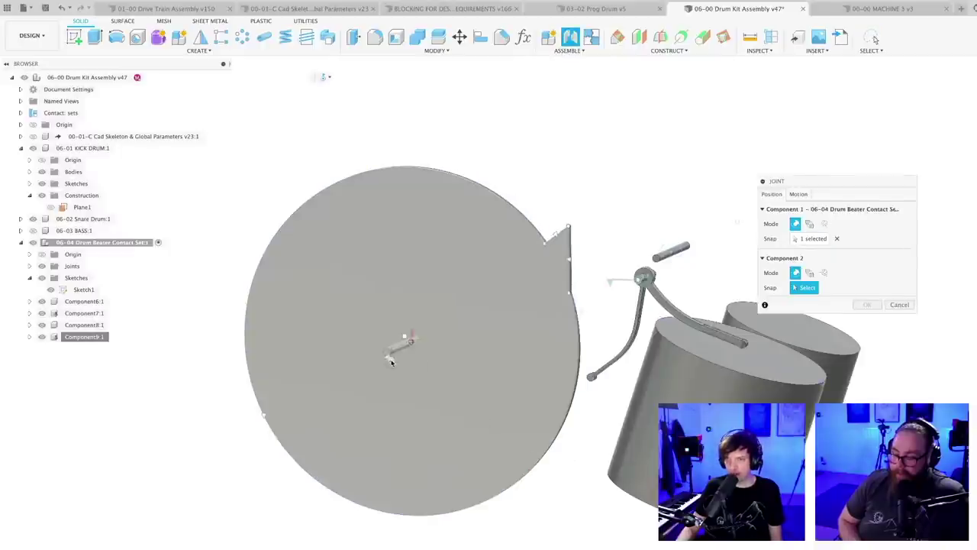
click(390, 360)
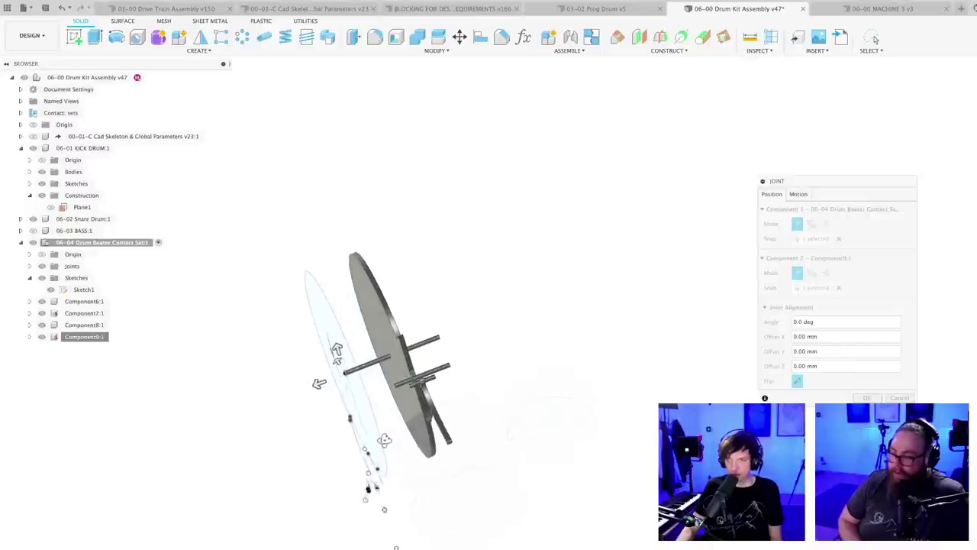
drag(320, 370, 404, 351)
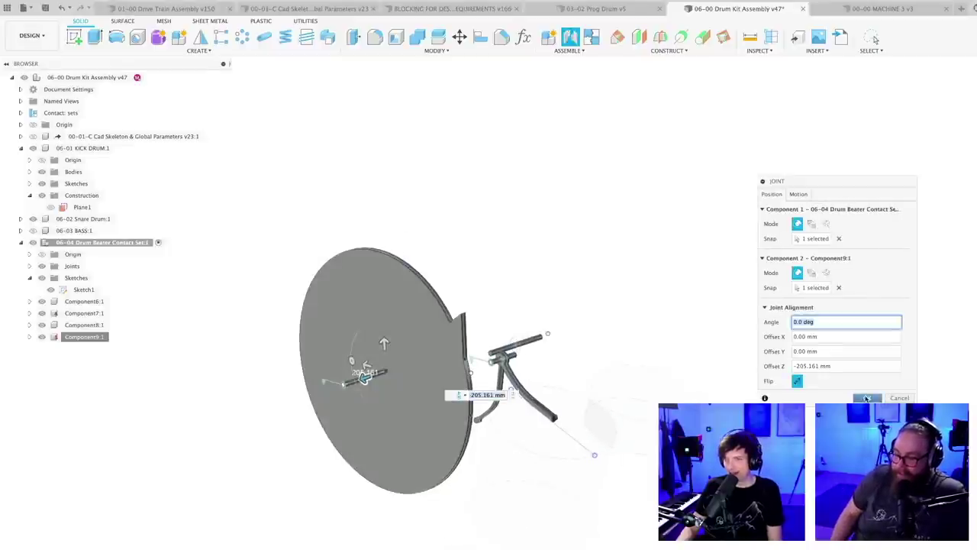
key(Return)
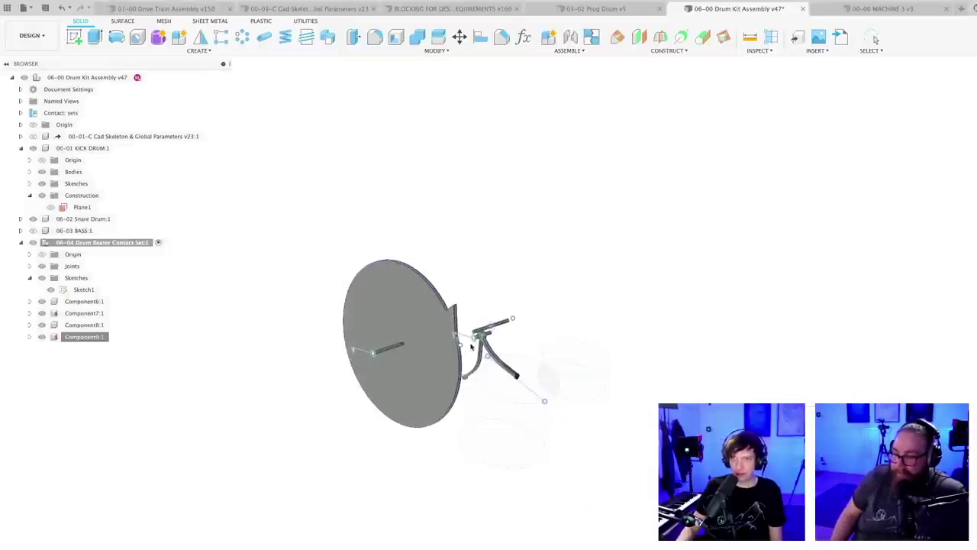
click(107, 324)
key(Escape)
scroll(457, 313, up, 5)
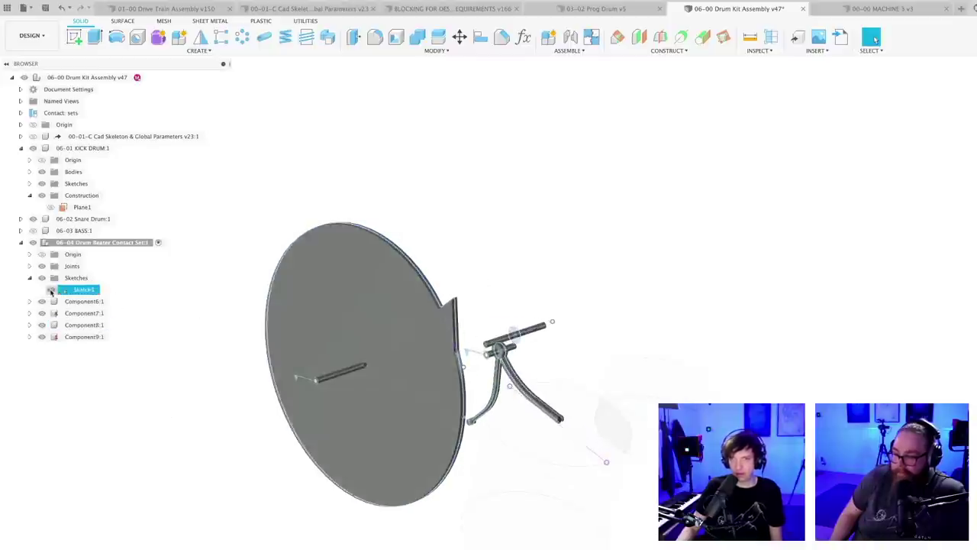
click(51, 289)
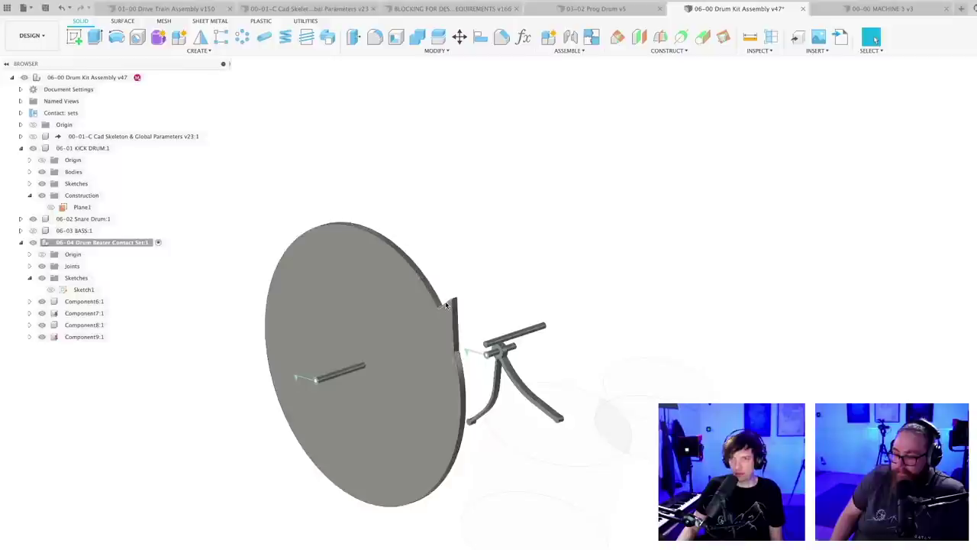
scroll(478, 298, down, 2)
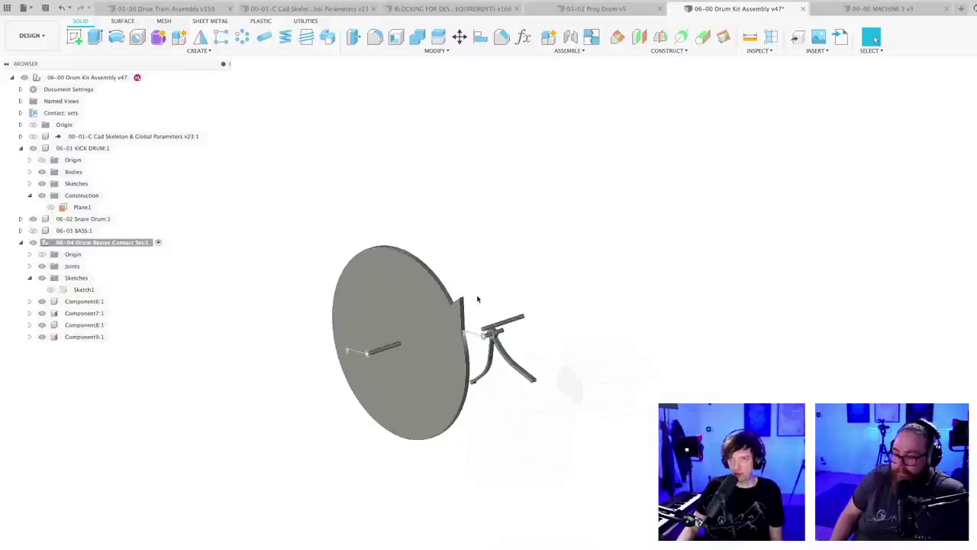
shift+middle_drag(487, 293, 405, 280)
mouse_move(372, 496)
shift+middle_down()
mouse_move(368, 454)
mouse_move(355, 490)
shift+middle_up()
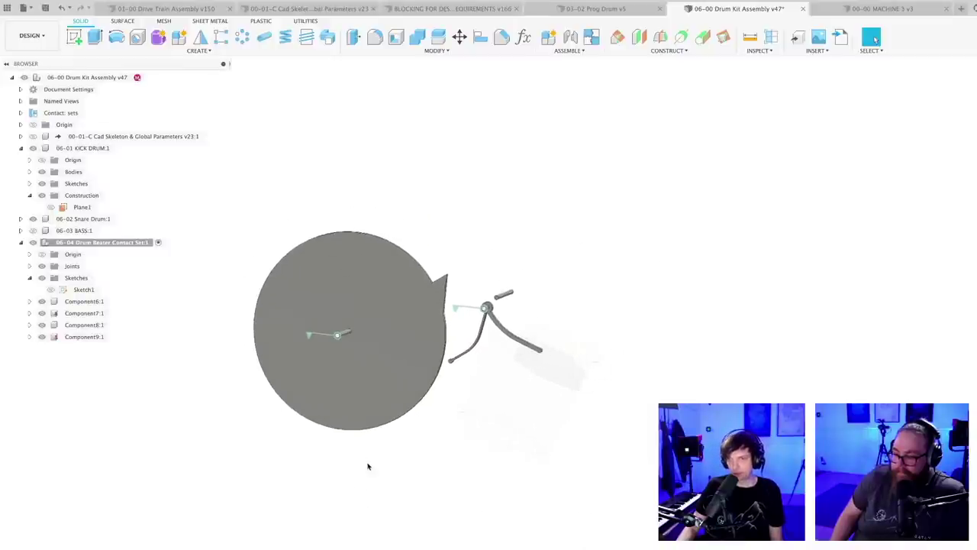
scroll(367, 467, up, 2)
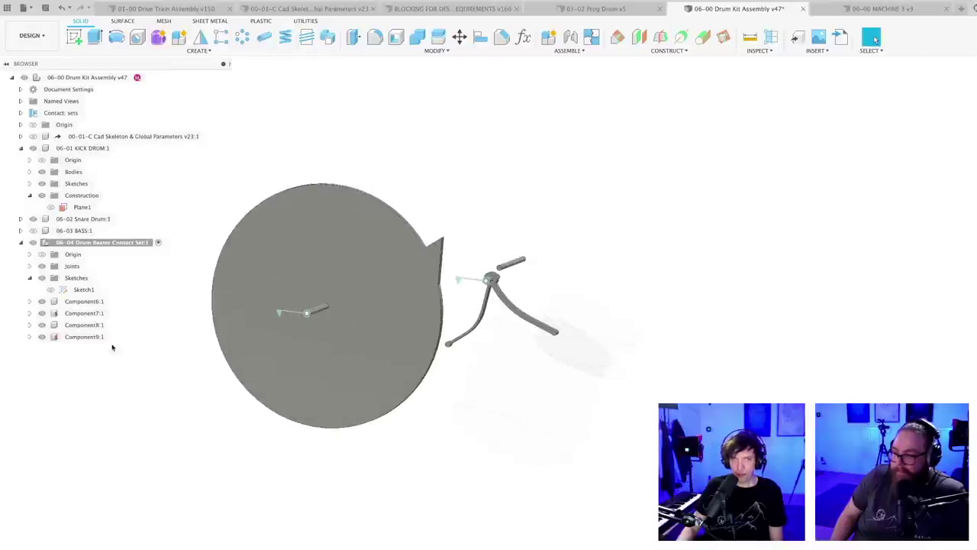
click(84, 337)
right_click(88, 337)
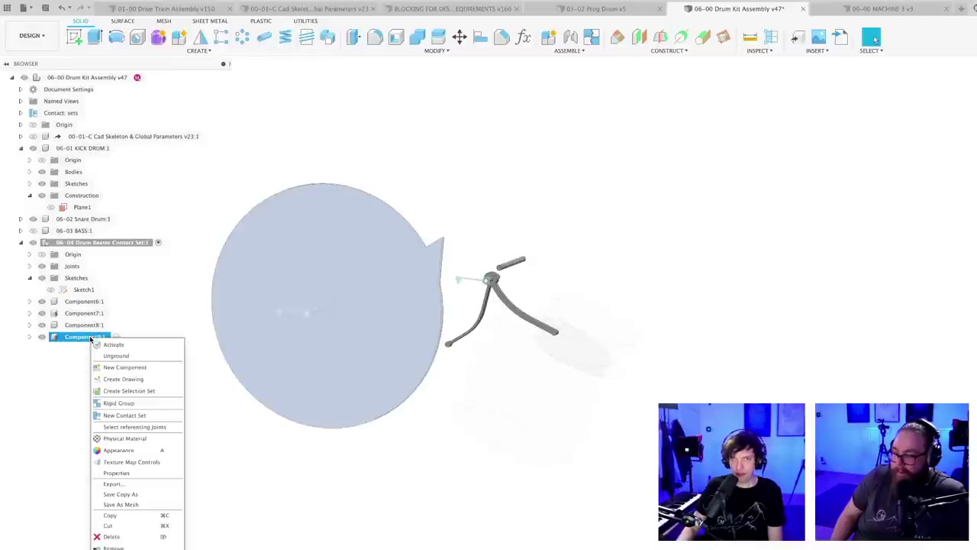
click(205, 366)
click(351, 255)
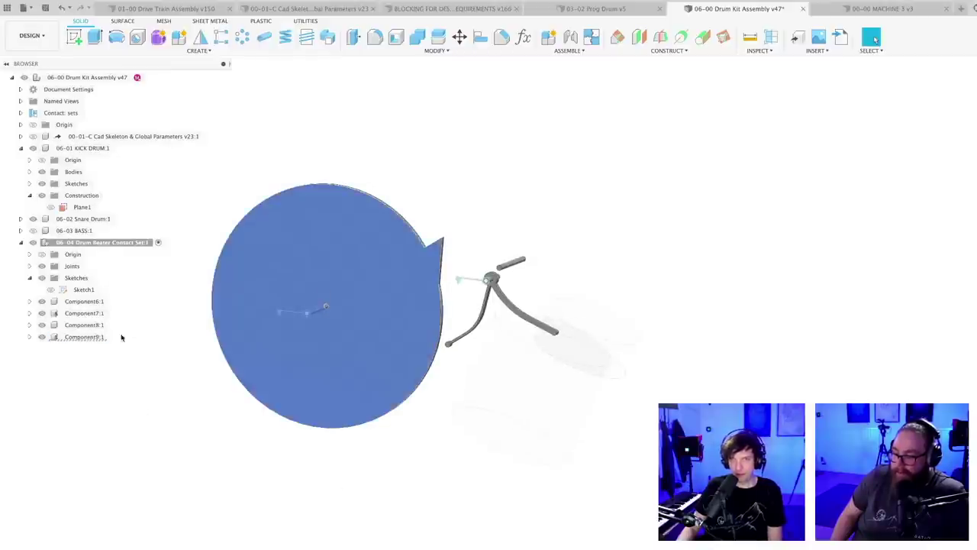
click(86, 337)
click(55, 359)
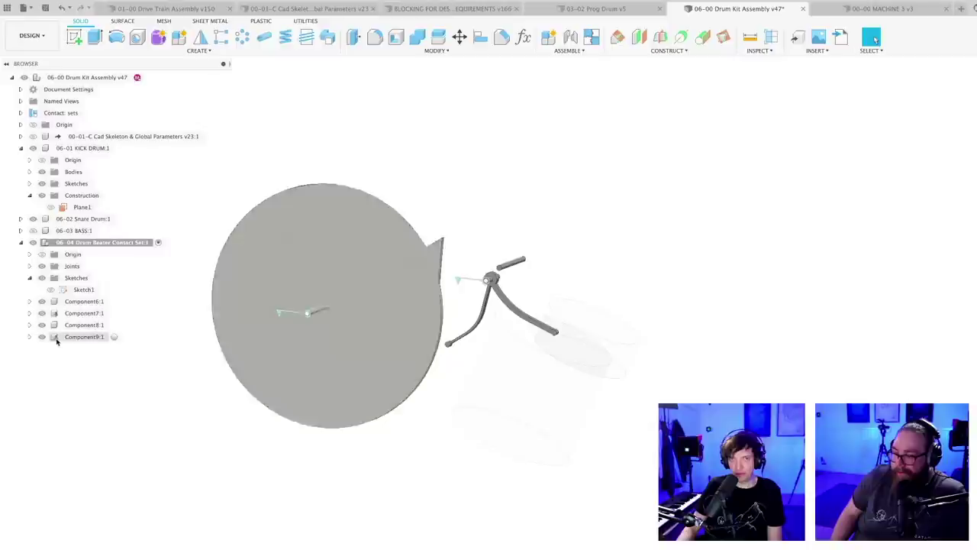
click(56, 339)
click(320, 310)
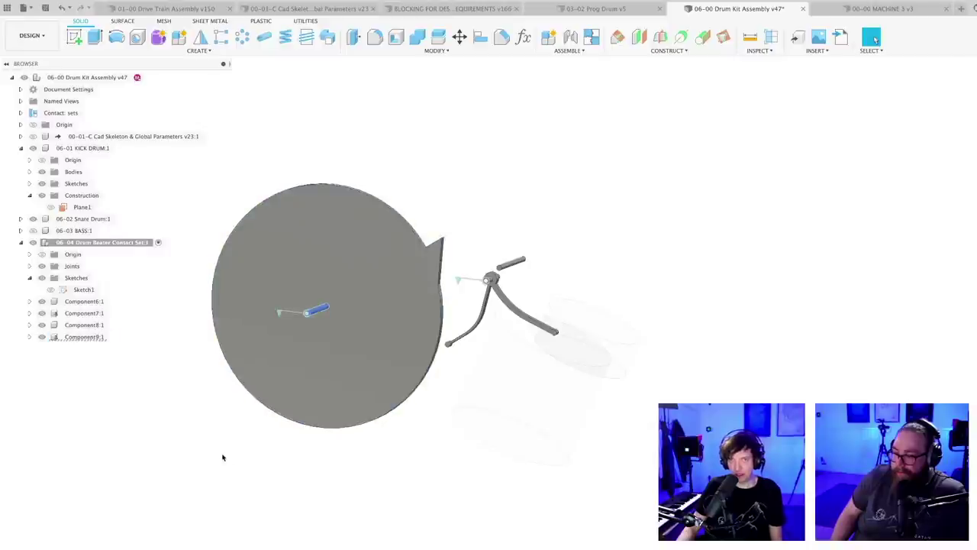
click(29, 338)
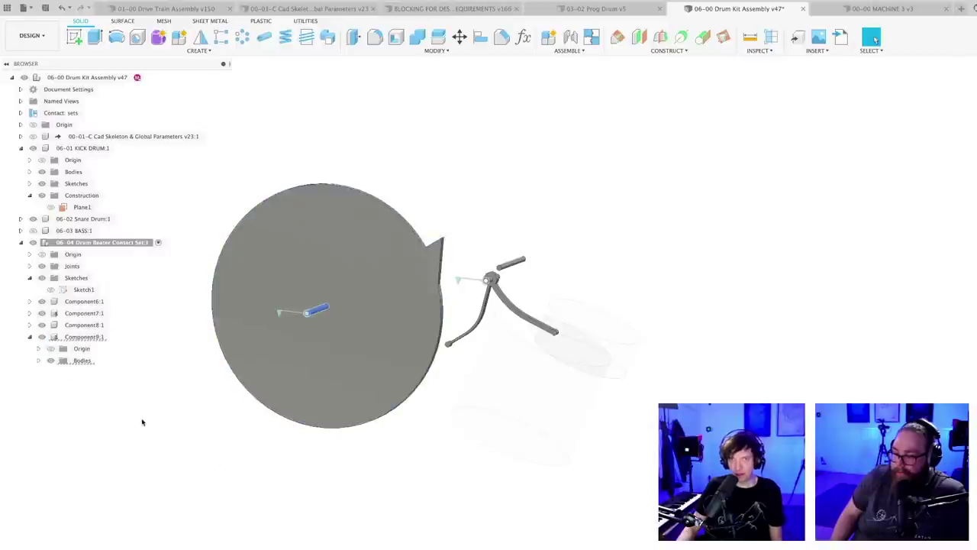
click(89, 373)
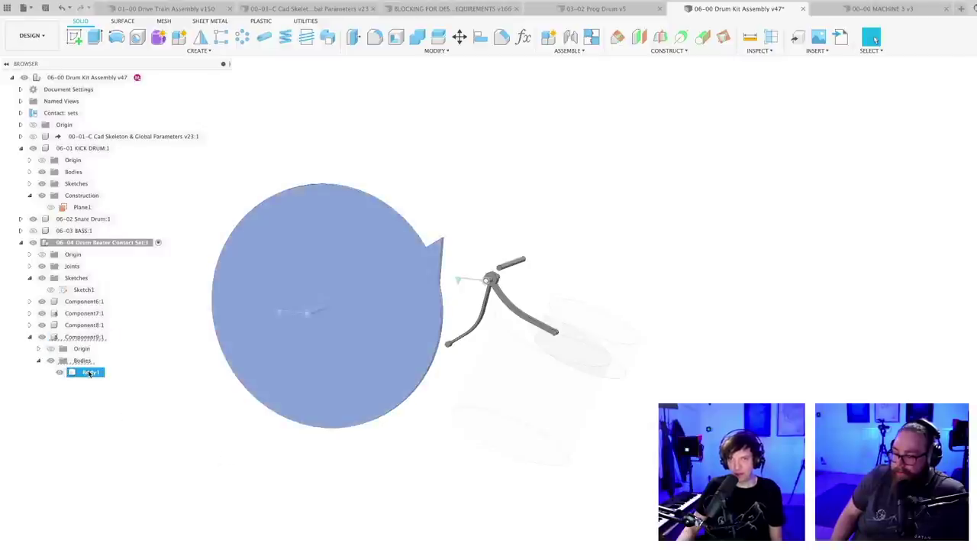
click(94, 390)
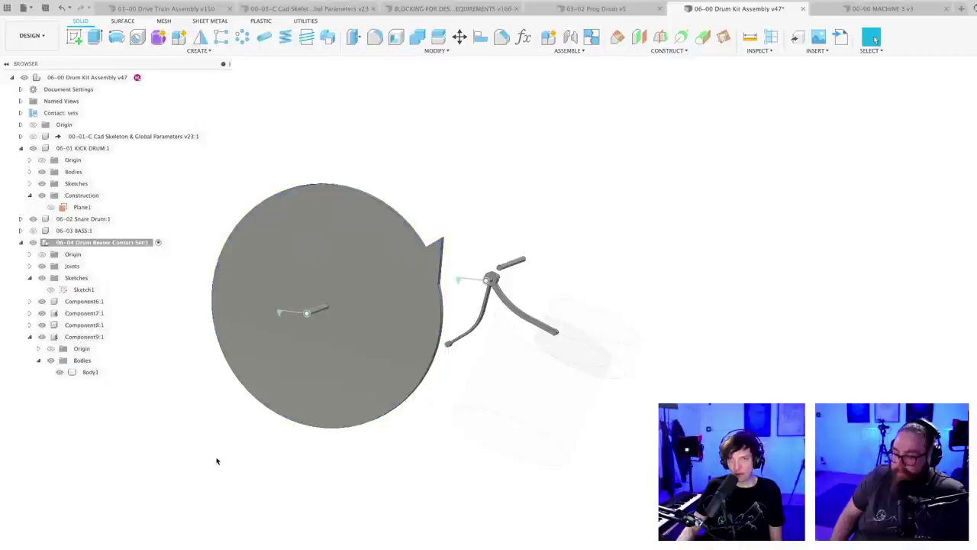
shift+middle_drag(217, 460, 298, 458)
scroll(347, 369, up, 4)
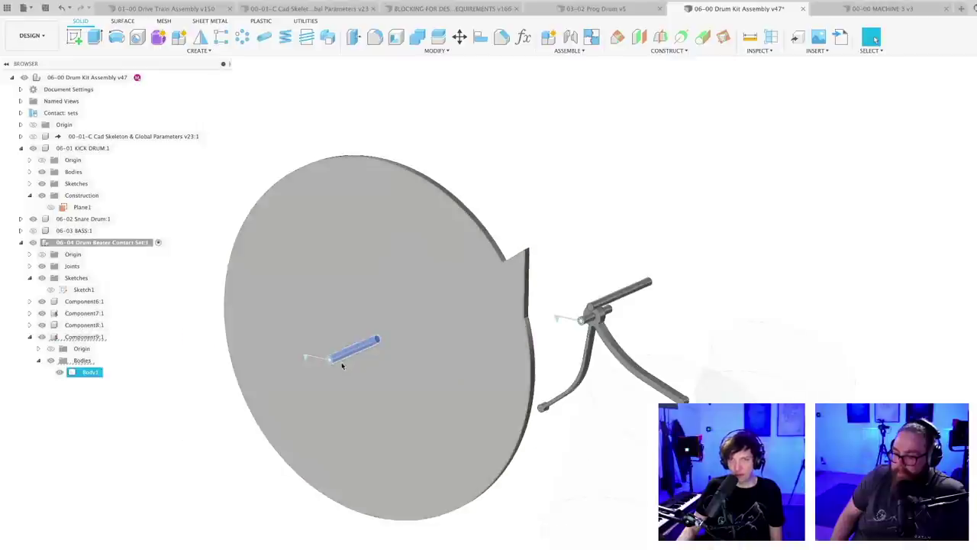
click(183, 462)
scroll(188, 464, down, 2)
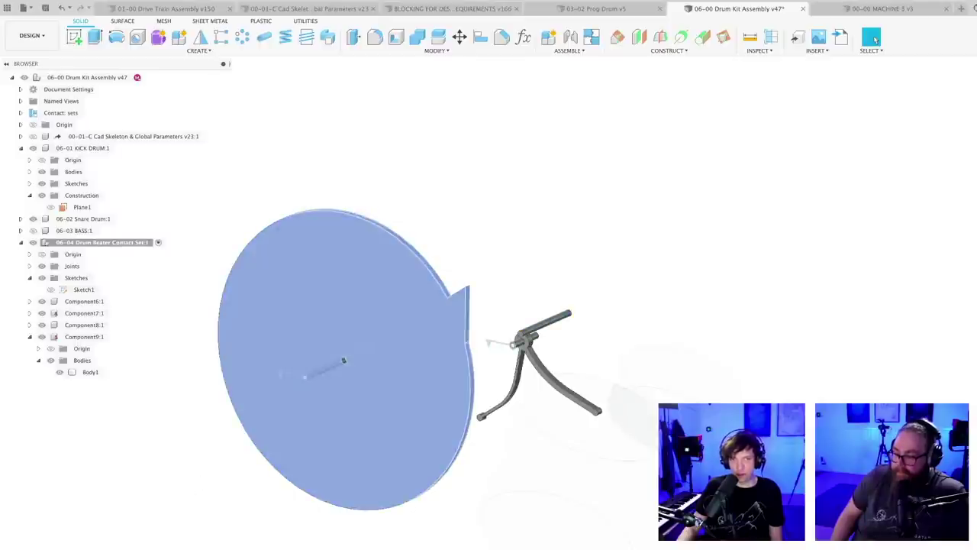
- Change the disc extrude's operation from Join to New Body
double_click(443, 451)
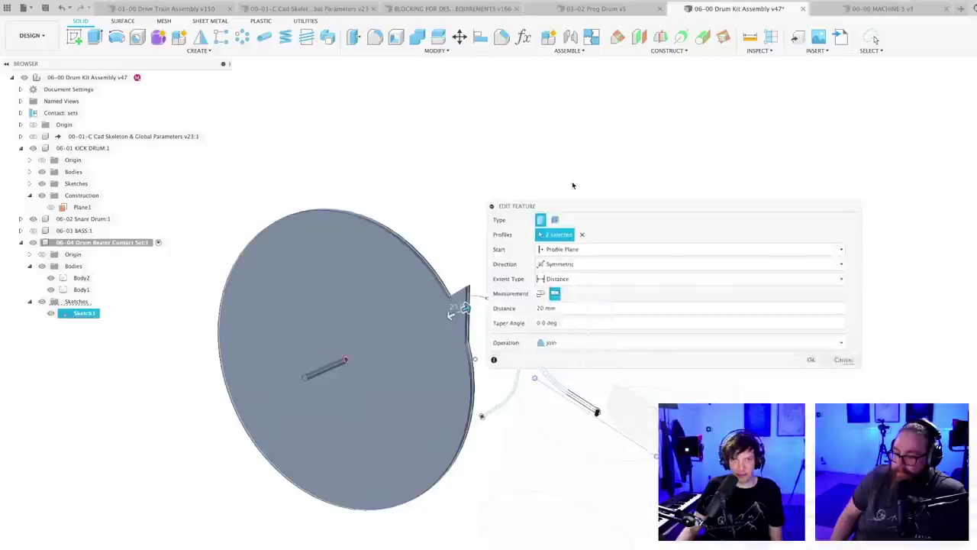
click(421, 231)
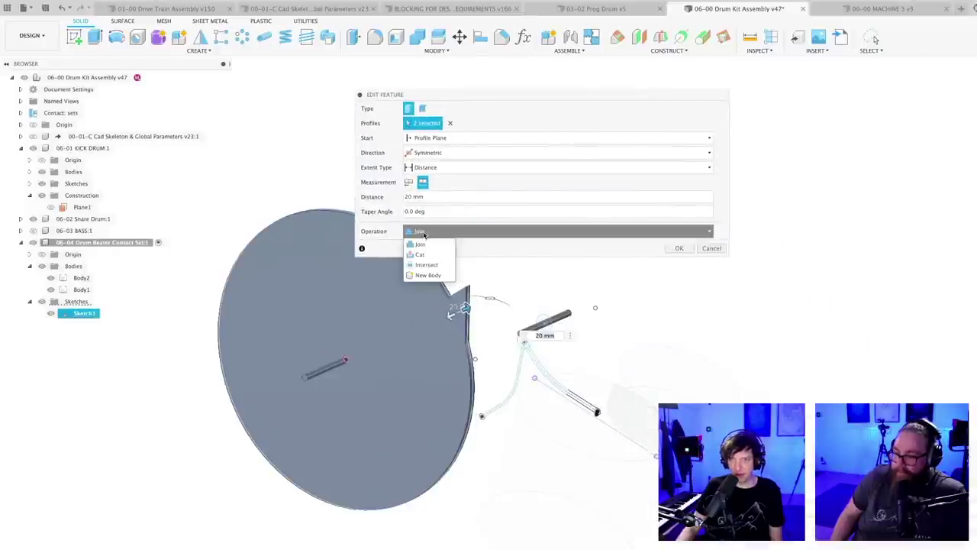
click(425, 275)
click(685, 248)
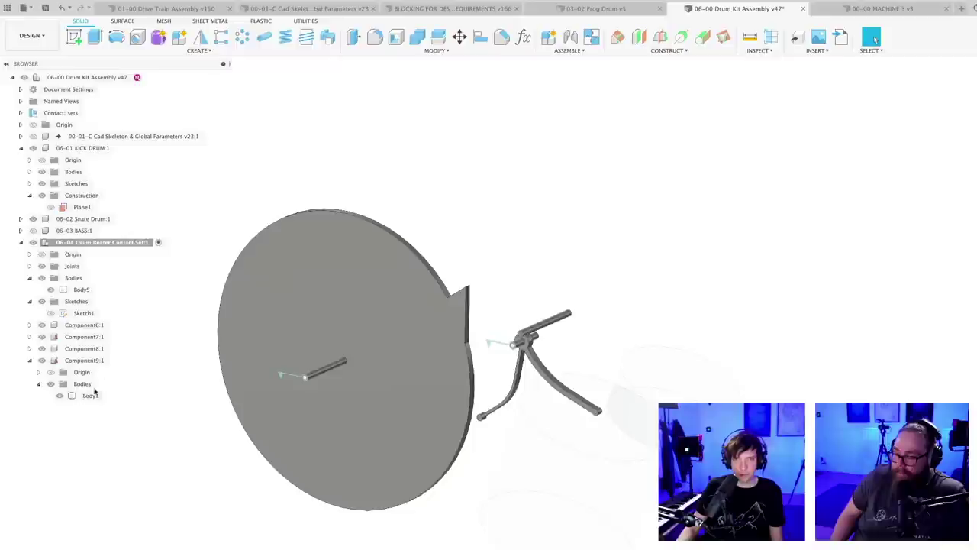
- Convert the Body5 disc into its own component with Create Components from Bodies
click(81, 291)
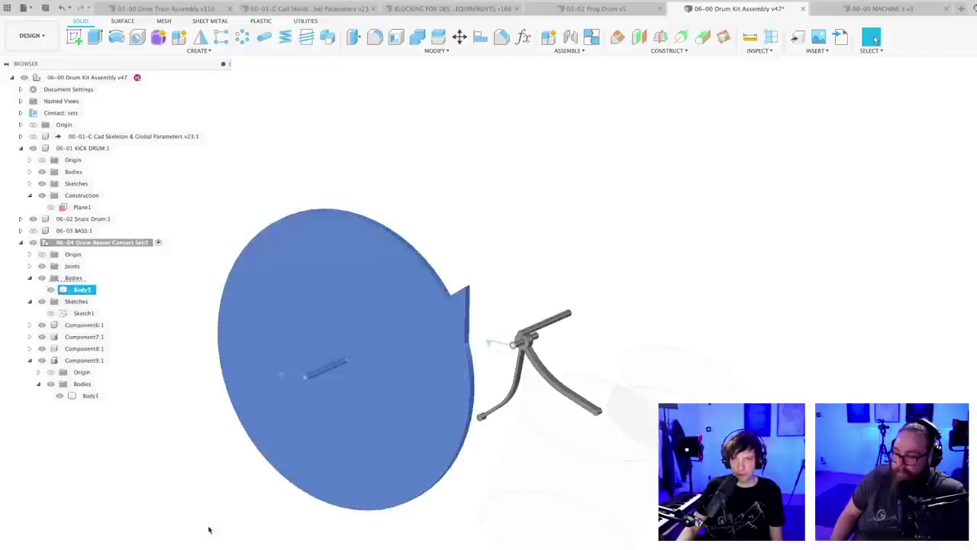
click(227, 535)
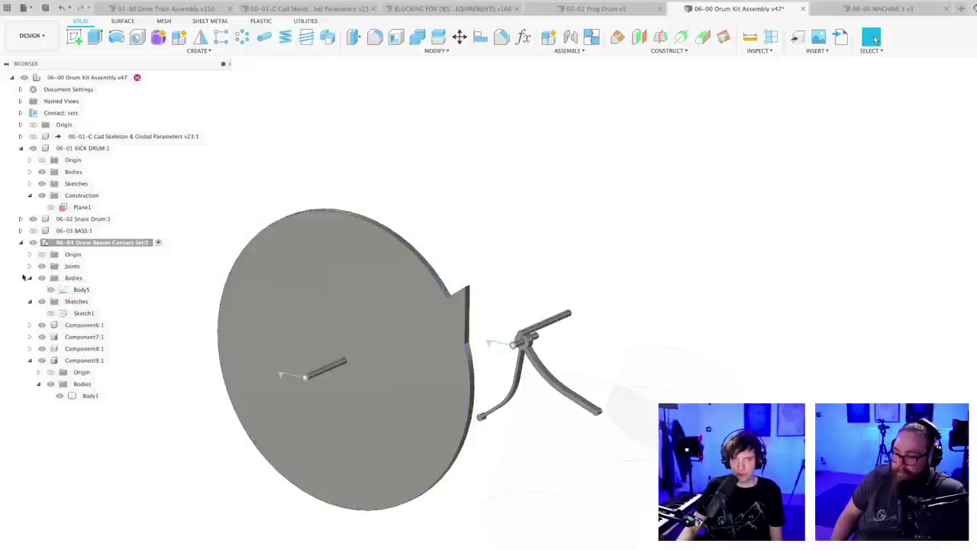
click(30, 278)
click(329, 369)
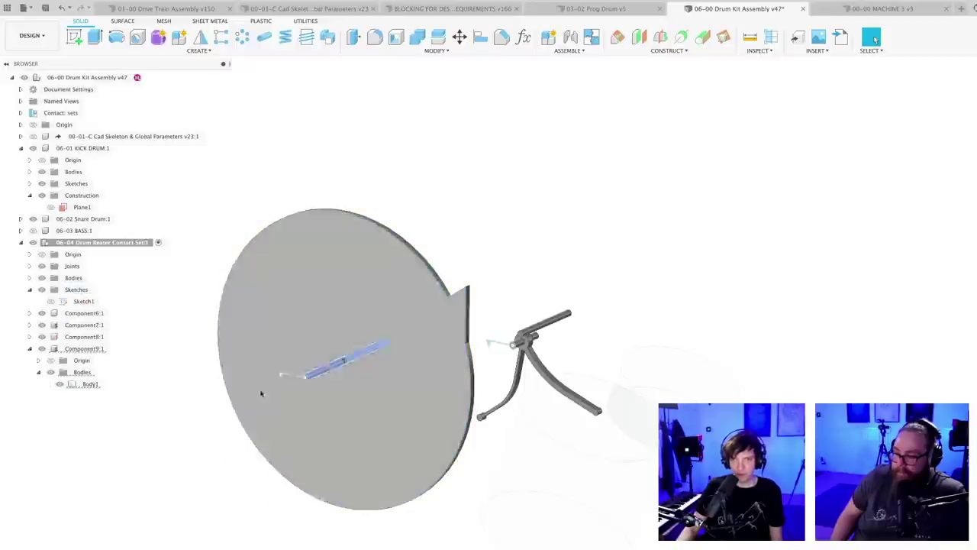
click(78, 279)
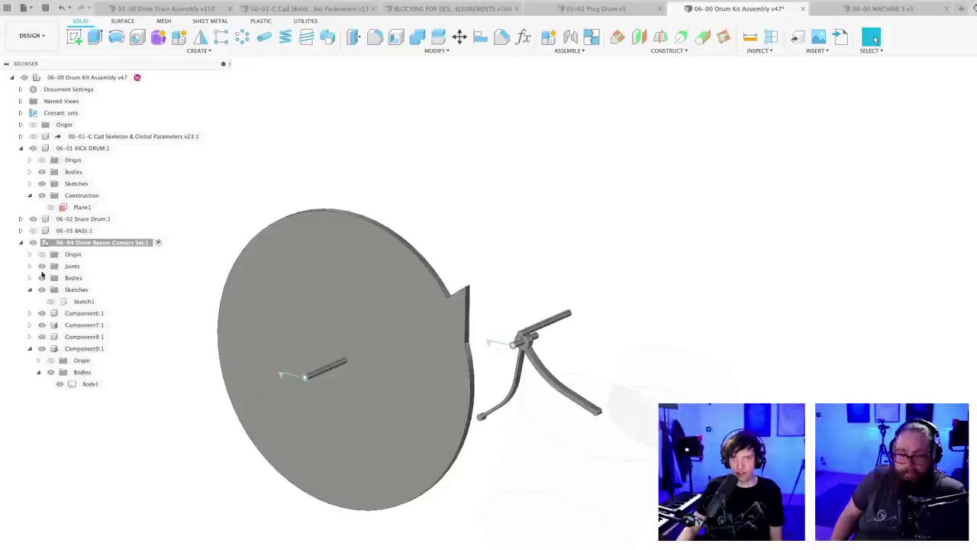
click(30, 278)
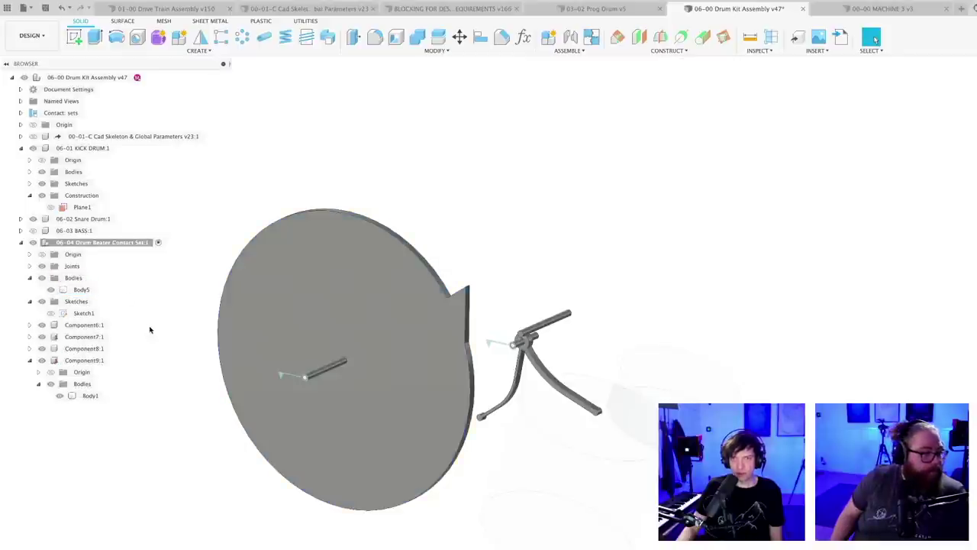
right_click(78, 289)
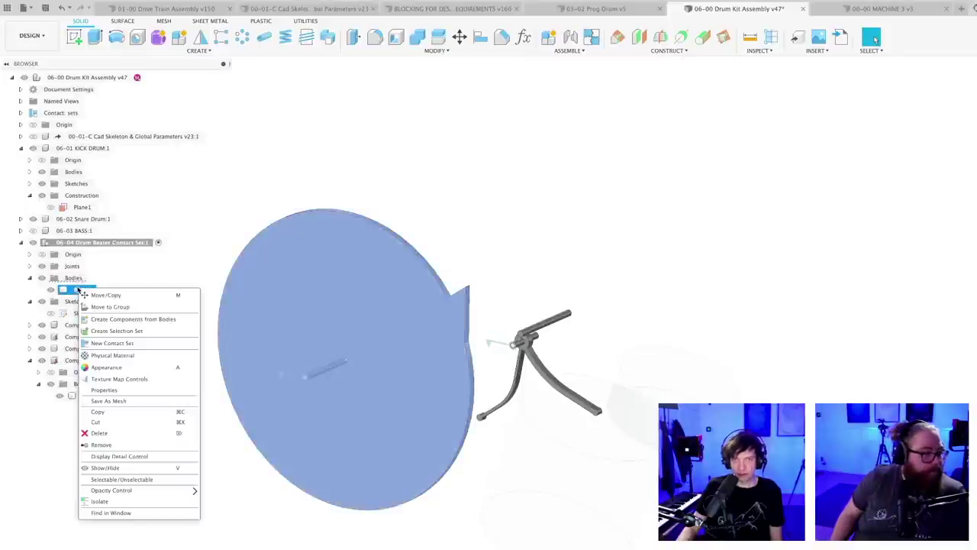
click(111, 319)
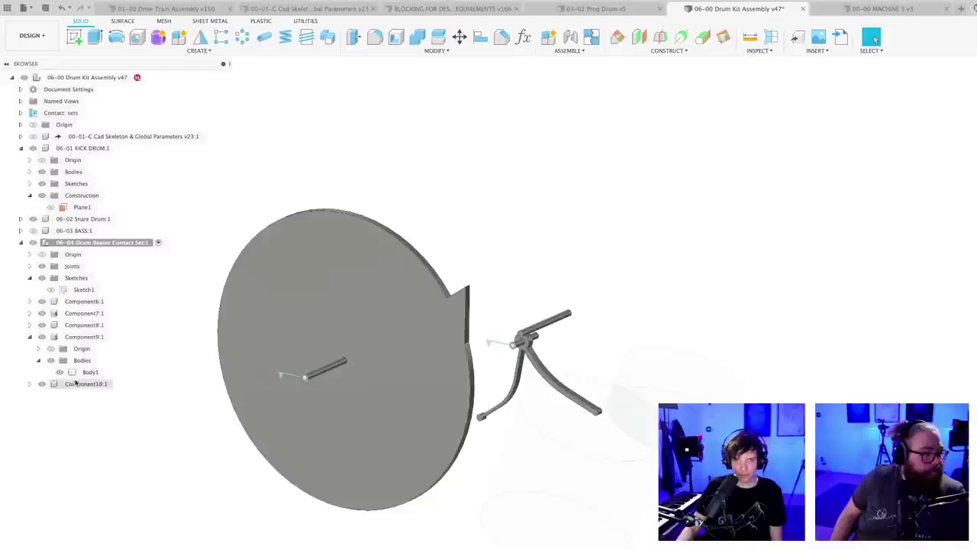
- Edit the rod's joint so its first snap point sits on the new disc component
click(293, 378)
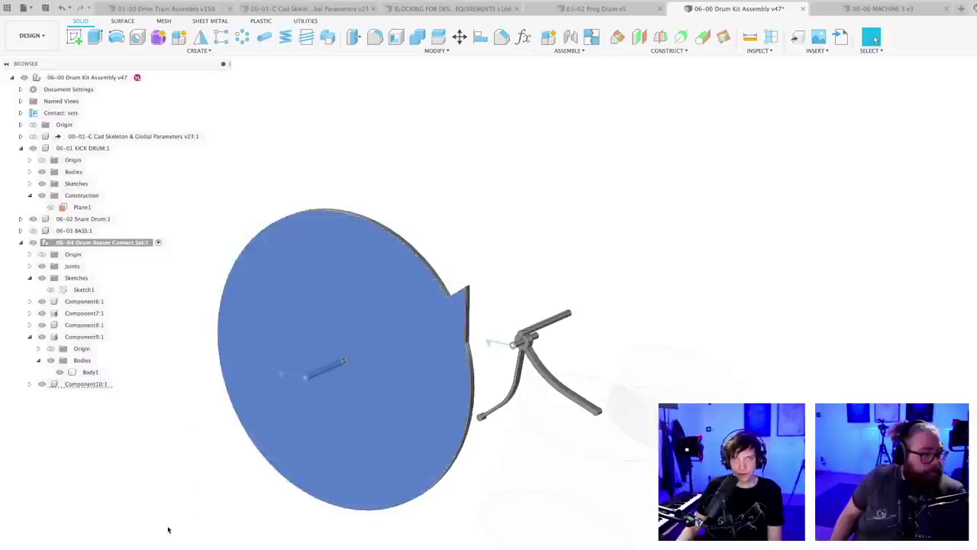
middle_drag(168, 528, 202, 504)
click(219, 512)
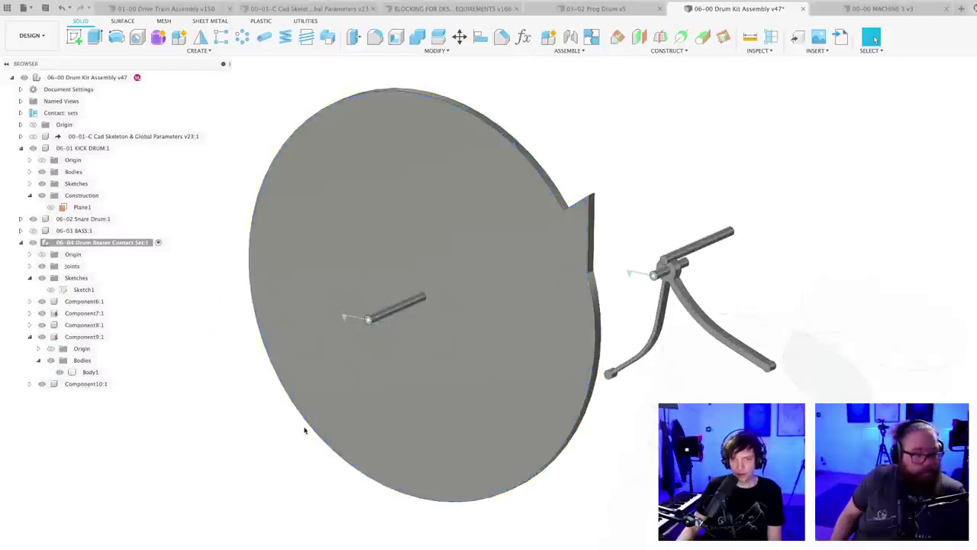
scroll(358, 319, up, 2)
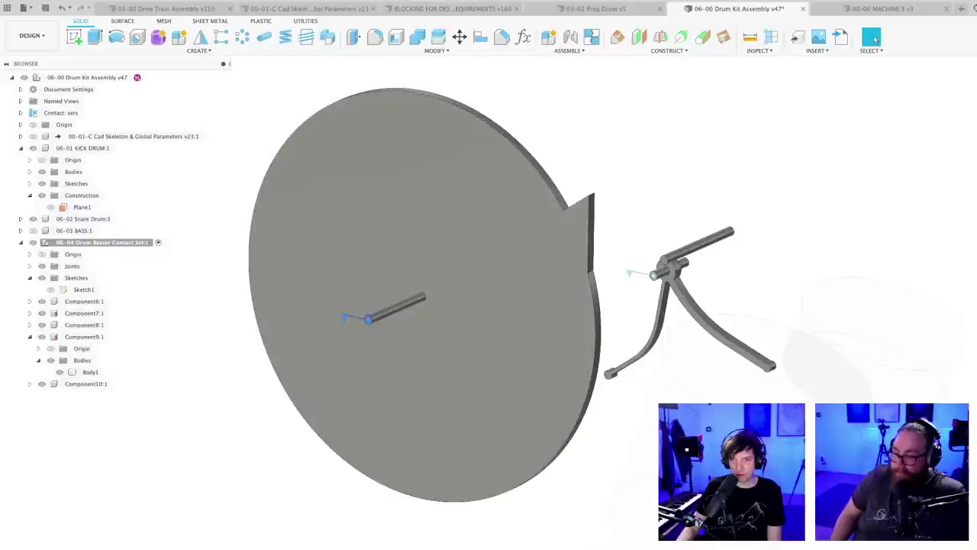
right_click(204, 548)
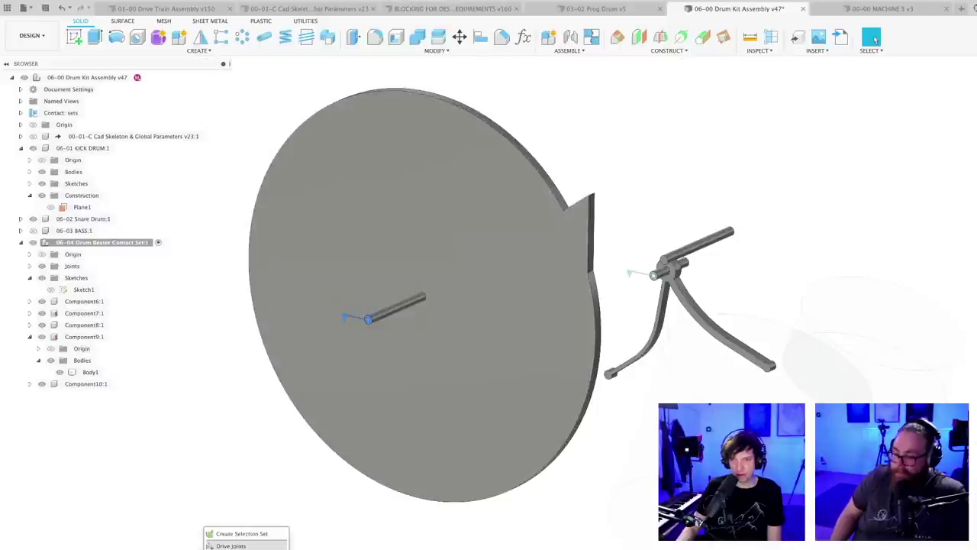
click(231, 549)
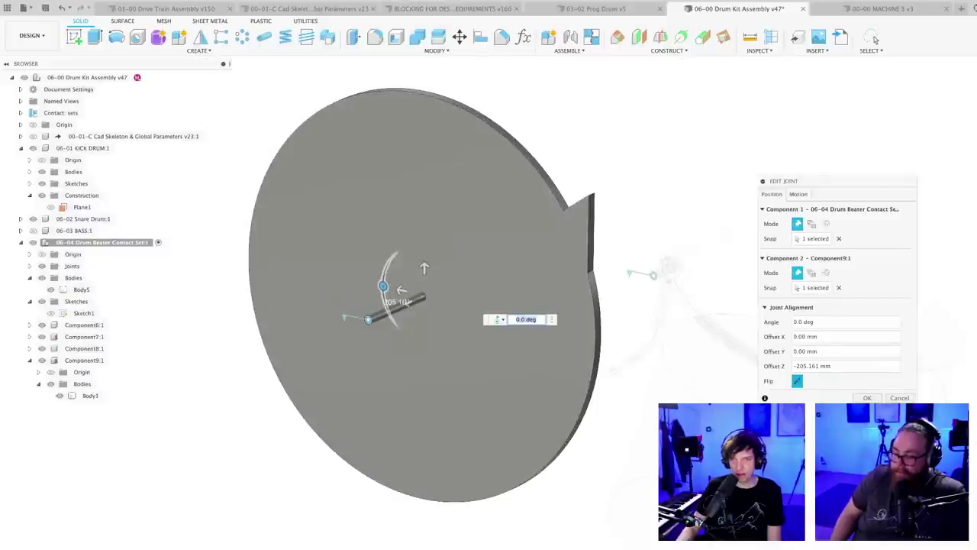
click(838, 239)
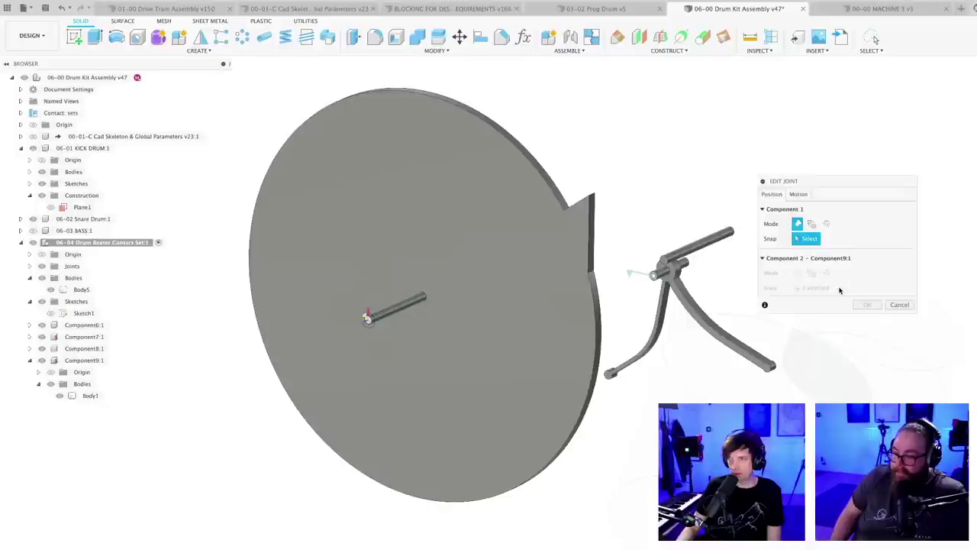
click(547, 188)
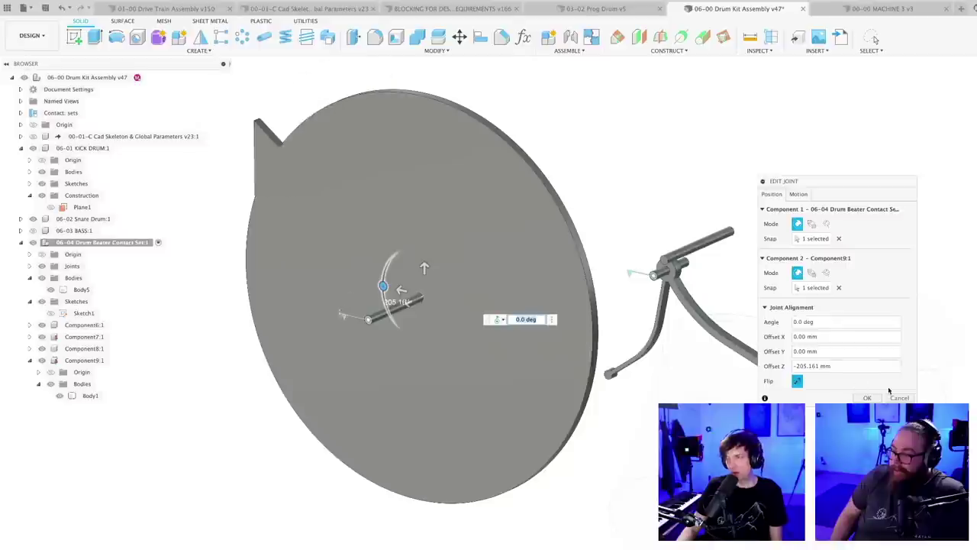
click(867, 398)
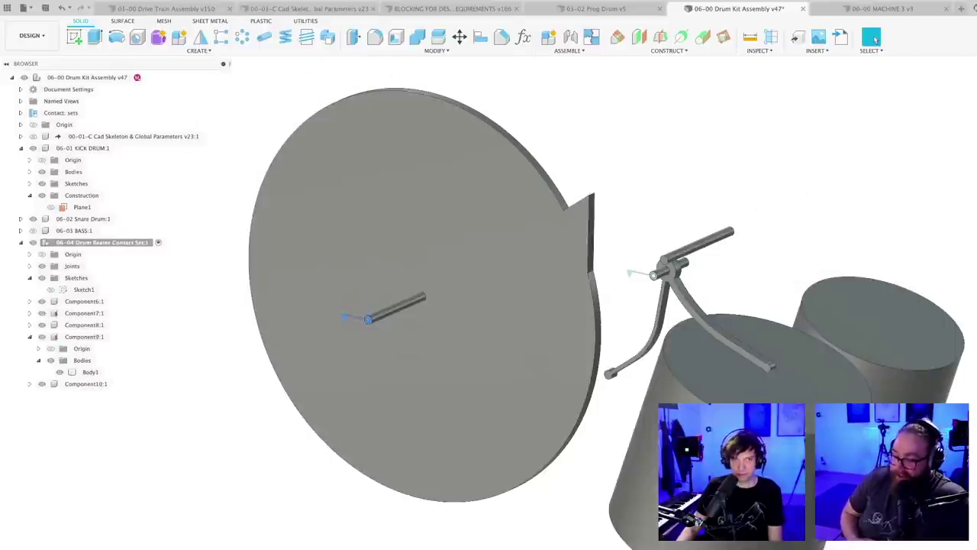
- Save the assembly as version 48 with the default description
scroll(280, 495, down, 4)
key(super+s)
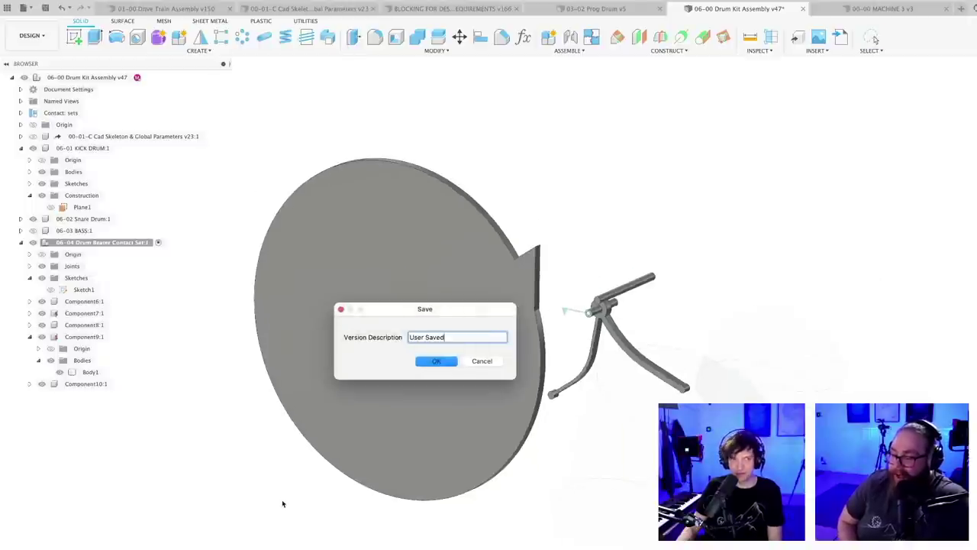
key(Return)
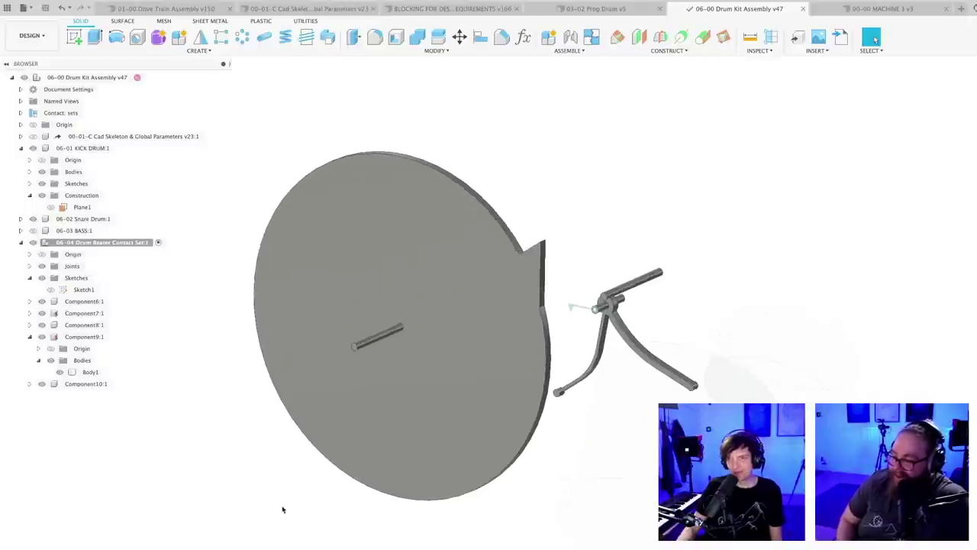
middle_drag(297, 509, 225, 540)
scroll(291, 510, up, 3)
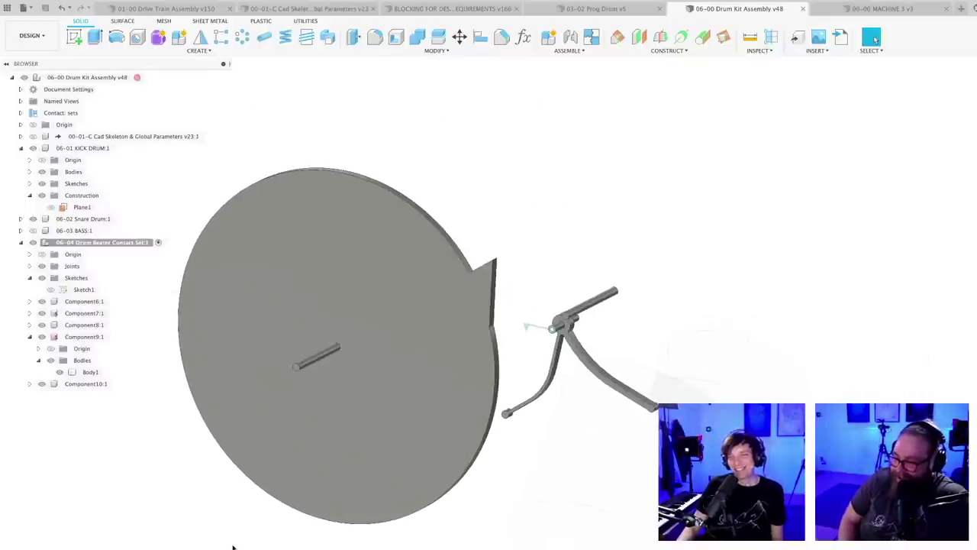
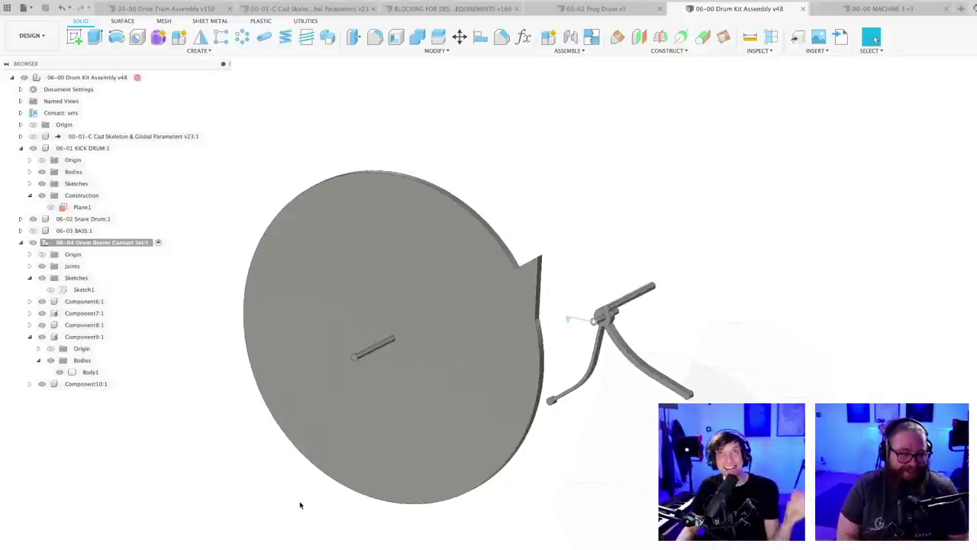
- Joint the Component10 shaft's rod end to Component9 with an Offset Z of -195.406 mm
scroll(298, 504, down, 1)
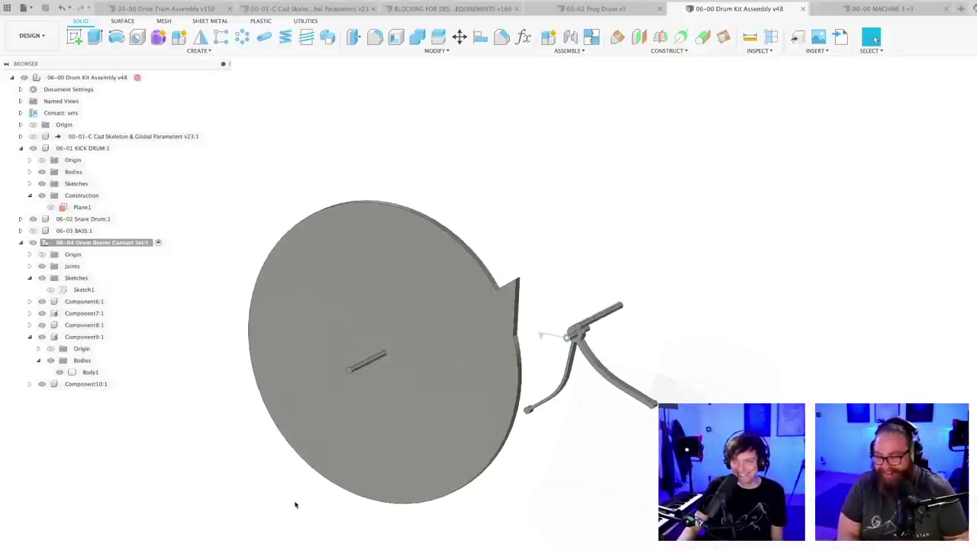
scroll(268, 504, up, 1)
scroll(282, 501, up, 2)
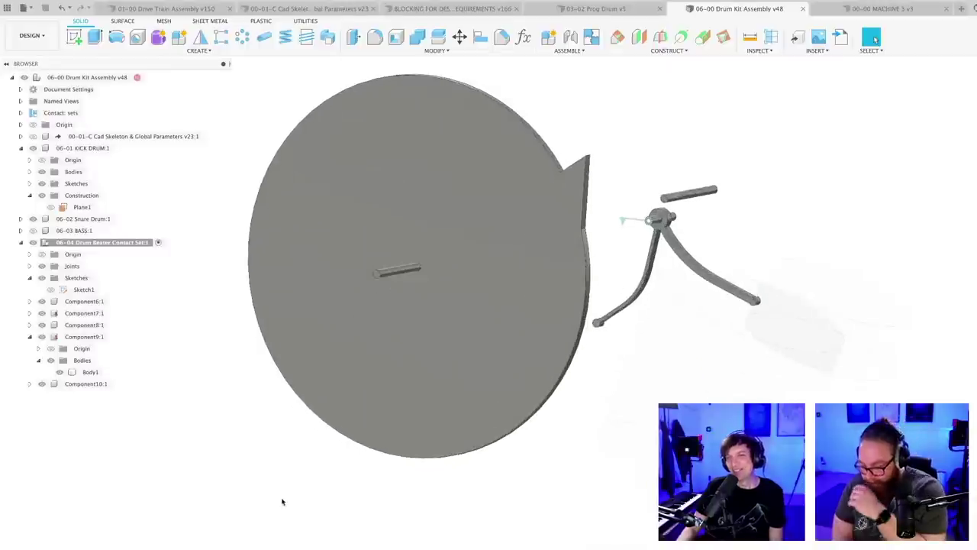
middle_drag(299, 469, 288, 499)
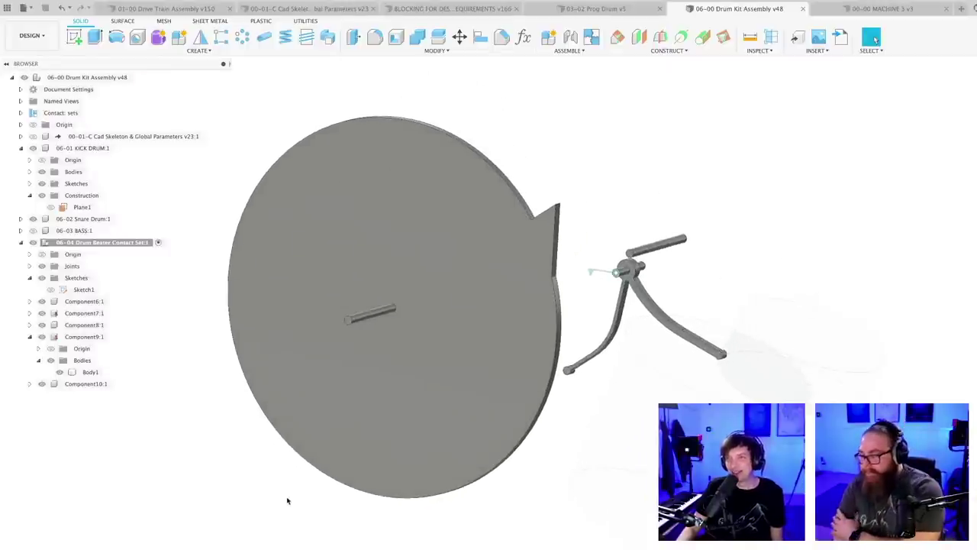
click(570, 38)
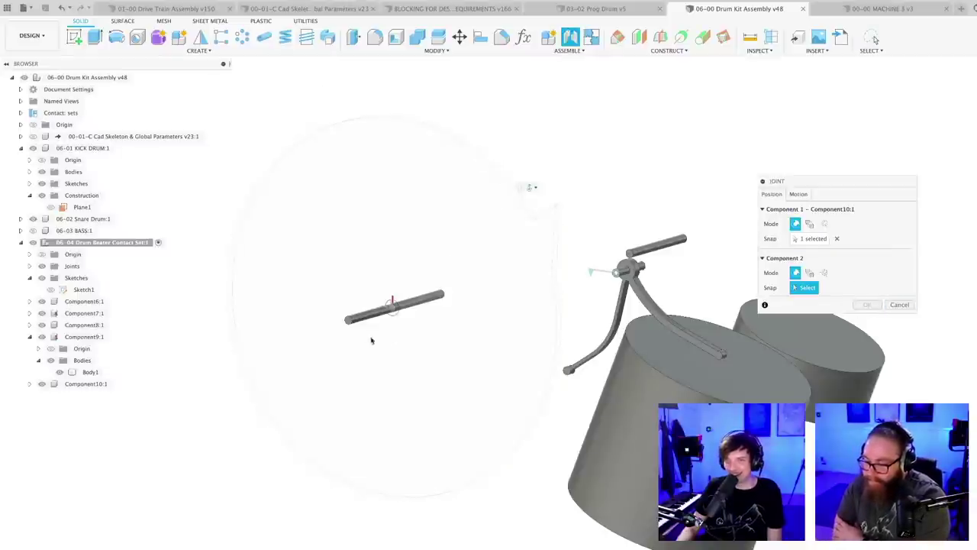
click(345, 320)
scroll(348, 317, up, 3)
click(351, 319)
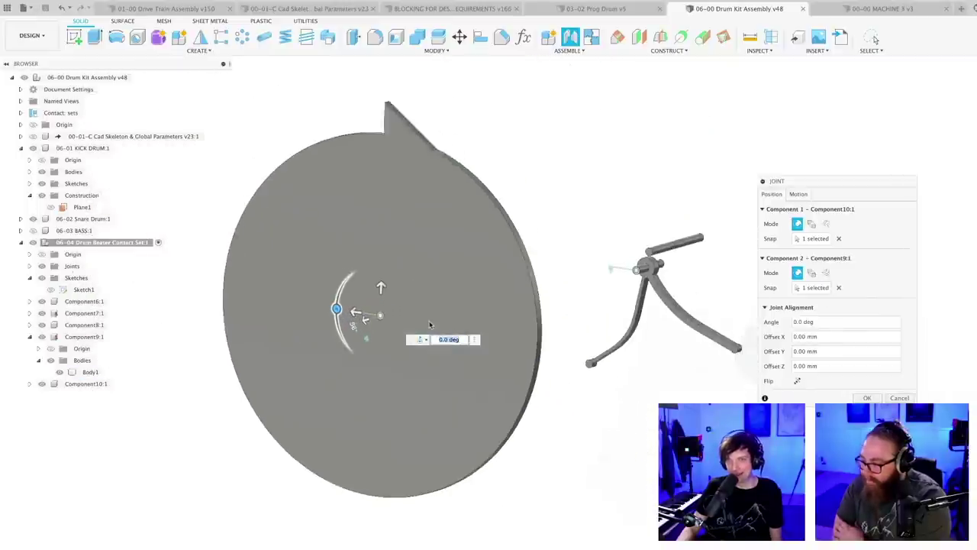
scroll(430, 324, down, 3)
shift+middle_drag(431, 324, 425, 339)
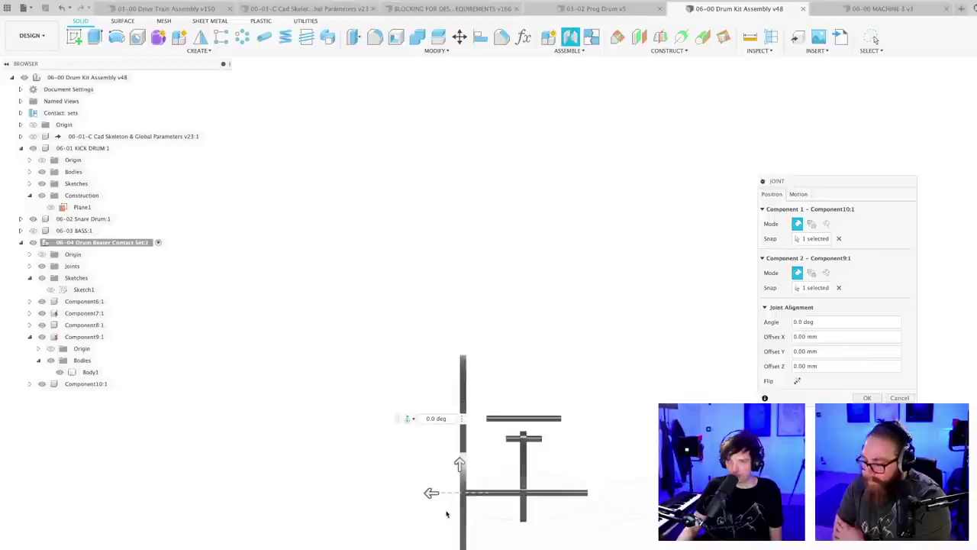
drag(431, 493, 537, 490)
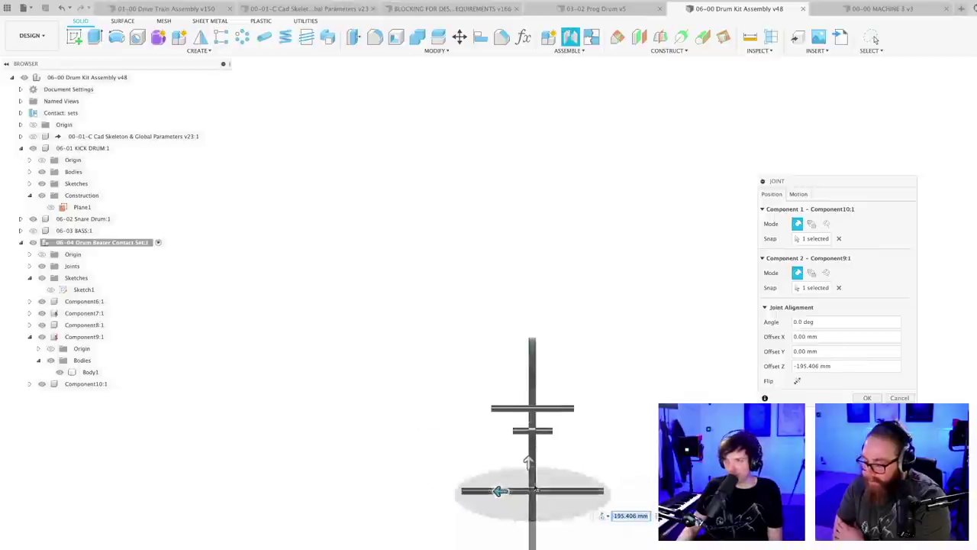
key(Return)
- Fit all the drums into view and select Component10:1 in the browser
shift+middle_drag(514, 376, 633, 401)
middle_click(632, 401)
middle_click(632, 401)
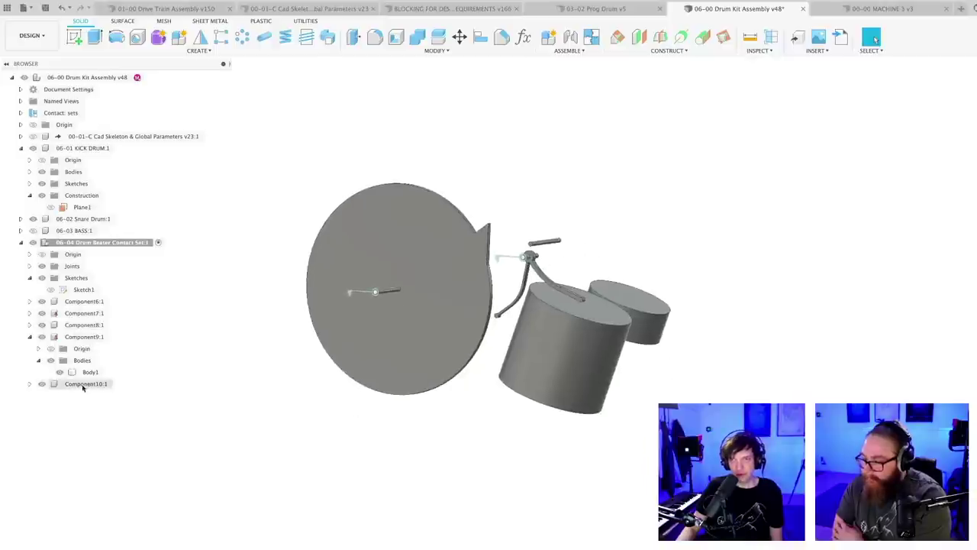
click(83, 388)
- Turn the notched disc around its new joint, then undo to return it to its start
click(186, 432)
right_click(95, 385)
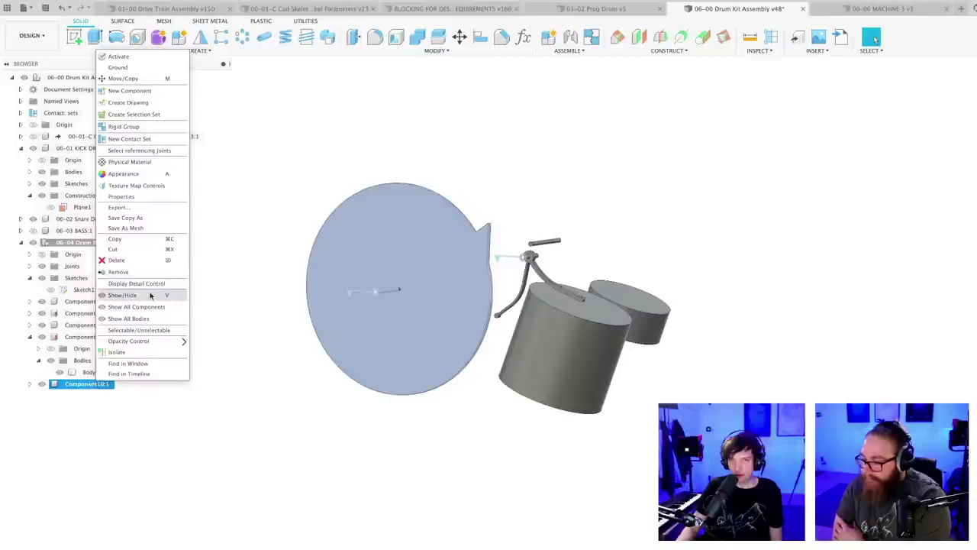
key(Escape)
drag(483, 231, 486, 237)
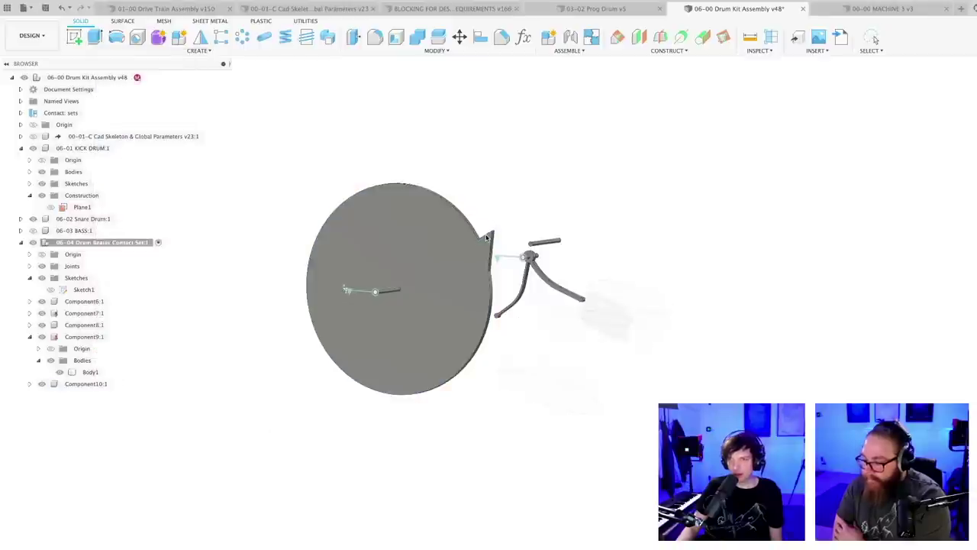
middle_drag(397, 445, 359, 509)
scroll(450, 344, up, 2)
drag(443, 302, 457, 452)
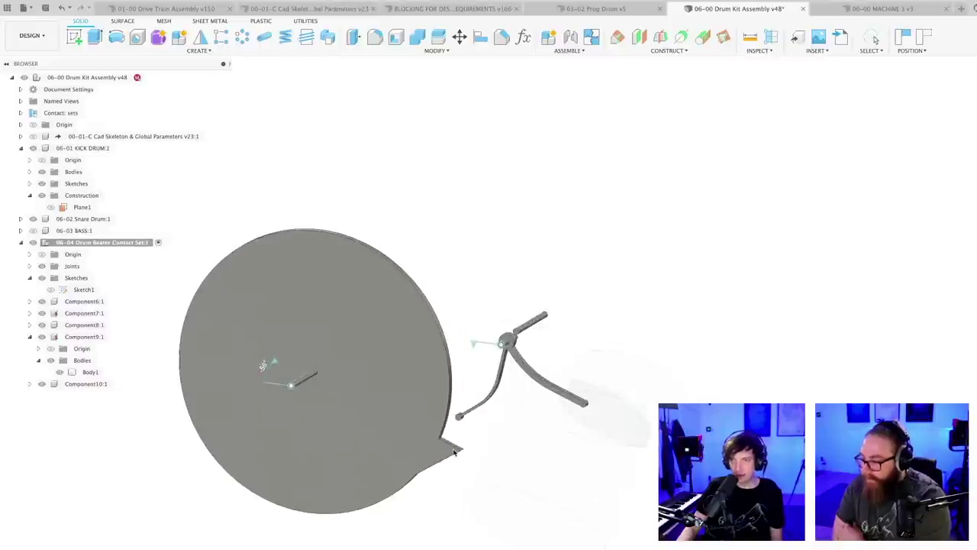
shift+middle_drag(457, 452, 430, 462)
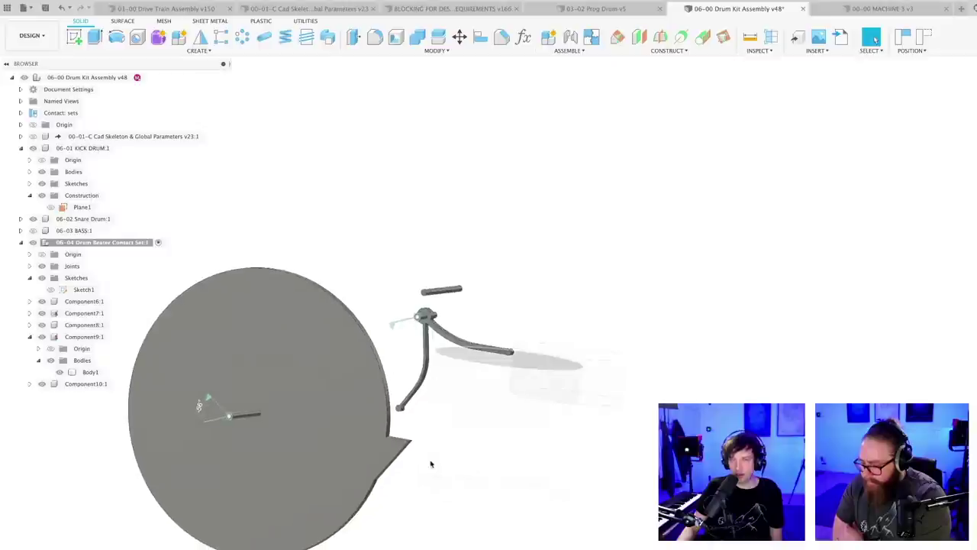
key(super+z)
middle_drag(393, 213, 469, 190)
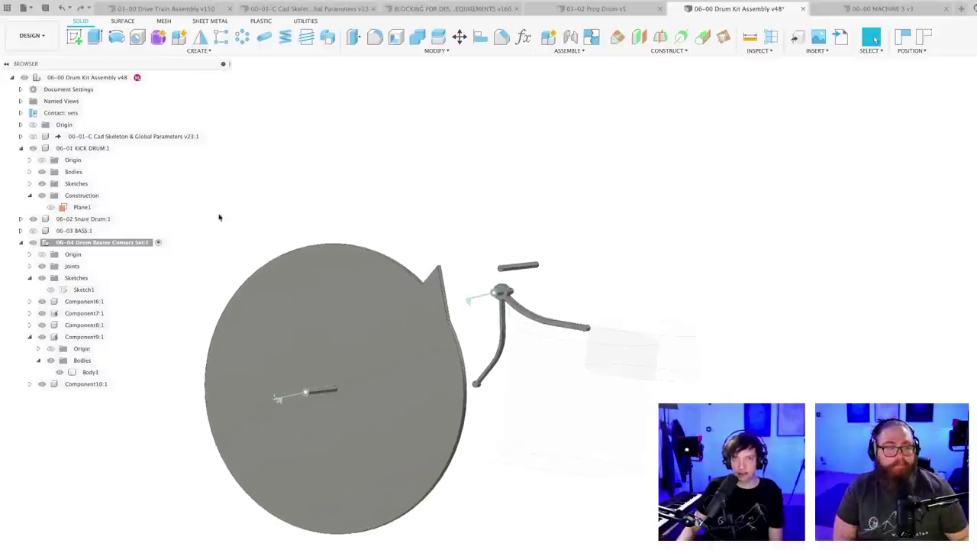
- Edit ContactSet1 and confirm its two selected bodies with OK
click(21, 113)
click(61, 124)
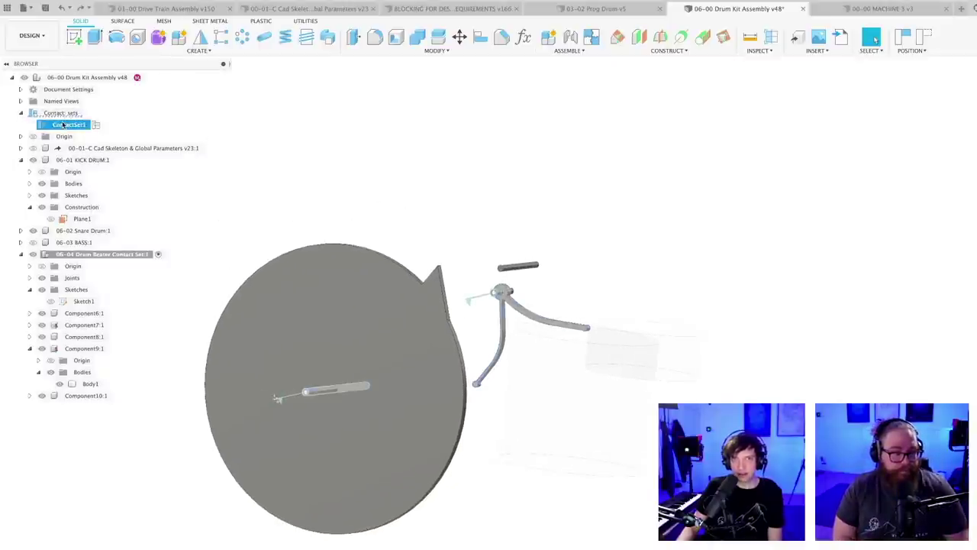
right_click(65, 125)
click(81, 142)
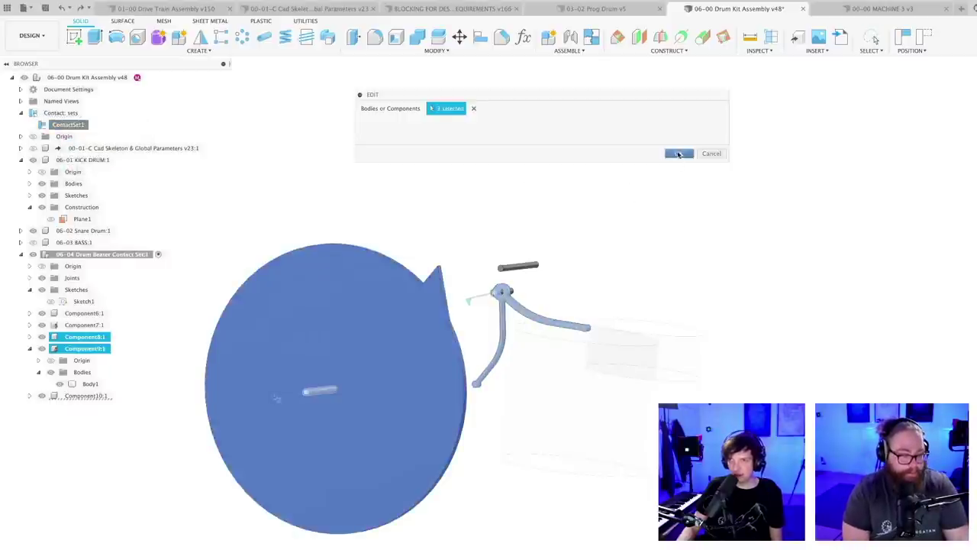
click(678, 154)
- Rotate the disc and beater arm until the disc's notch meets the beater
scroll(485, 360, up, 3)
drag(409, 217, 453, 357)
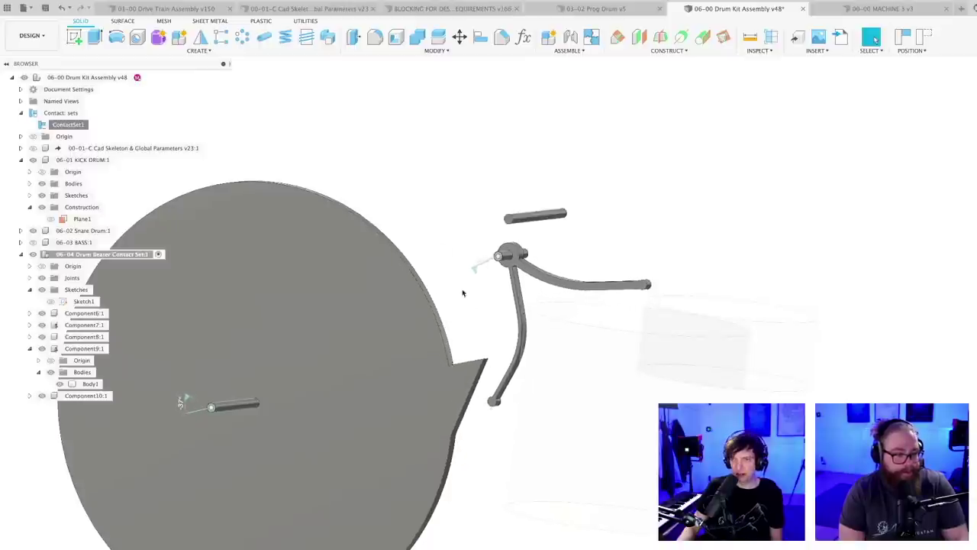
shift+middle_drag(463, 293, 498, 281)
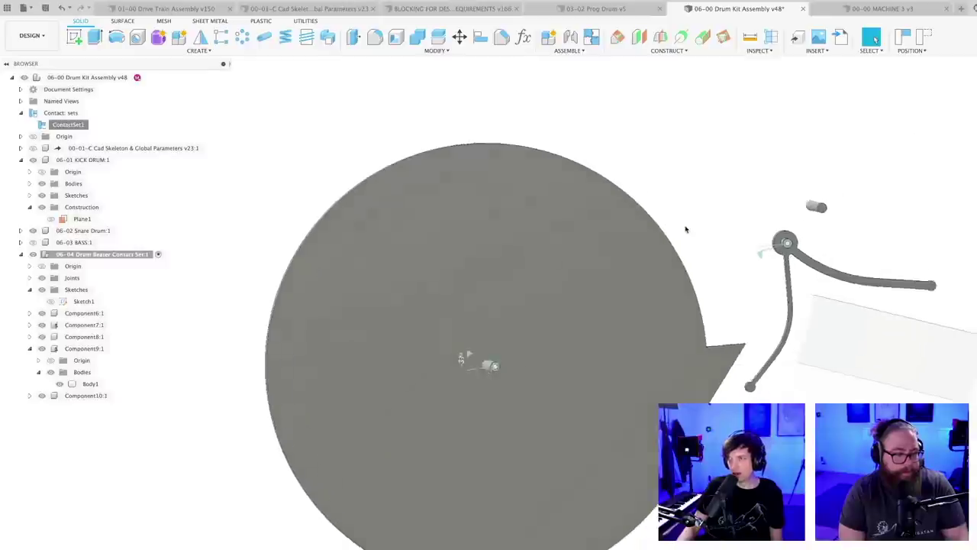
drag(656, 276, 651, 250)
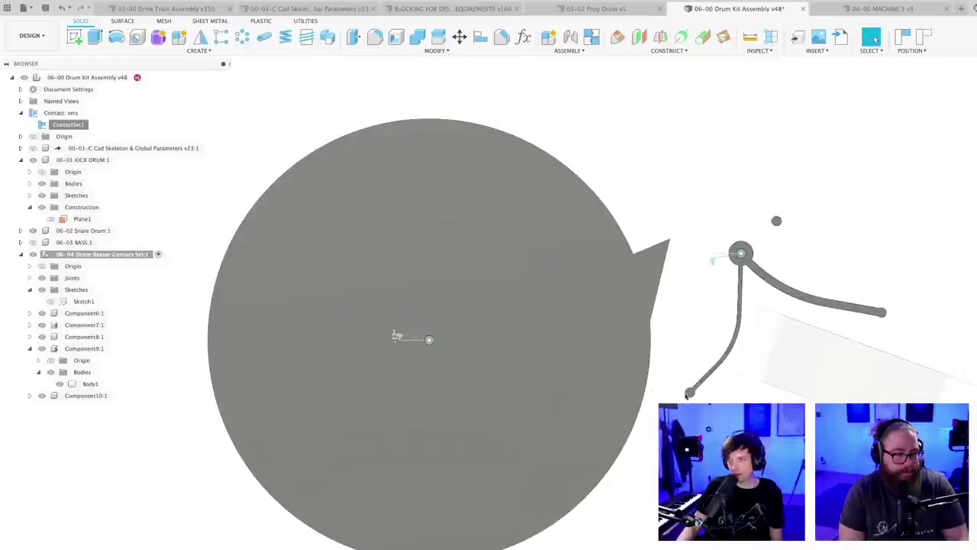
drag(690, 392, 671, 365)
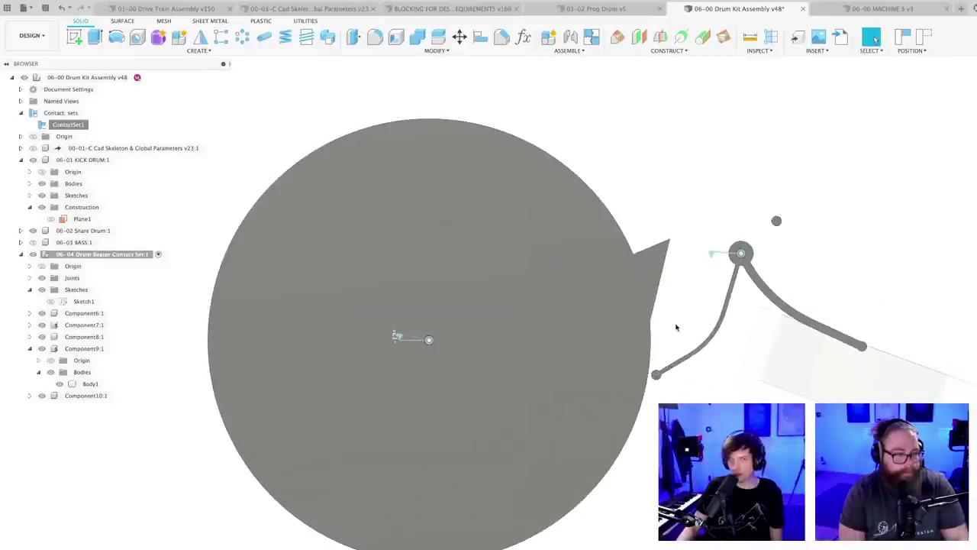
middle_drag(679, 328, 449, 318)
scroll(448, 318, up, 2)
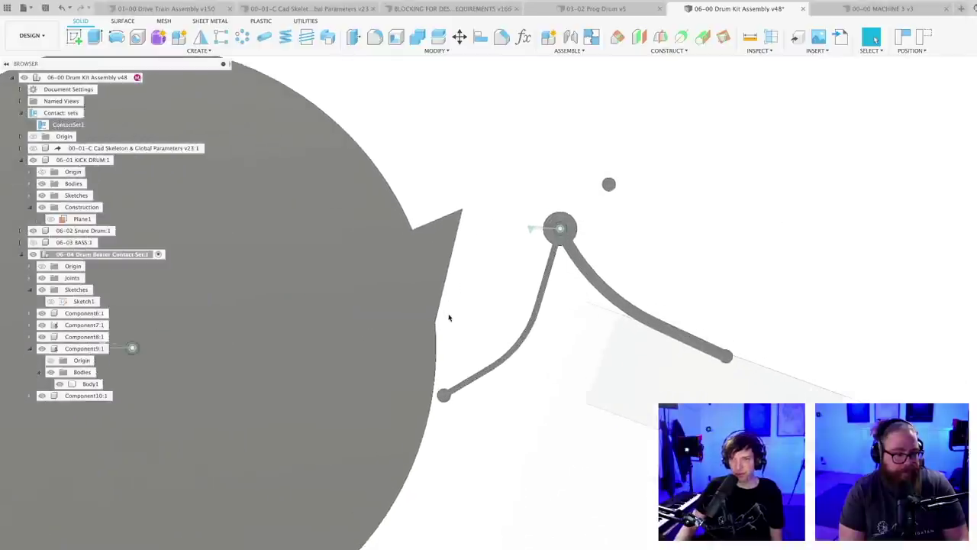
drag(431, 226, 464, 407)
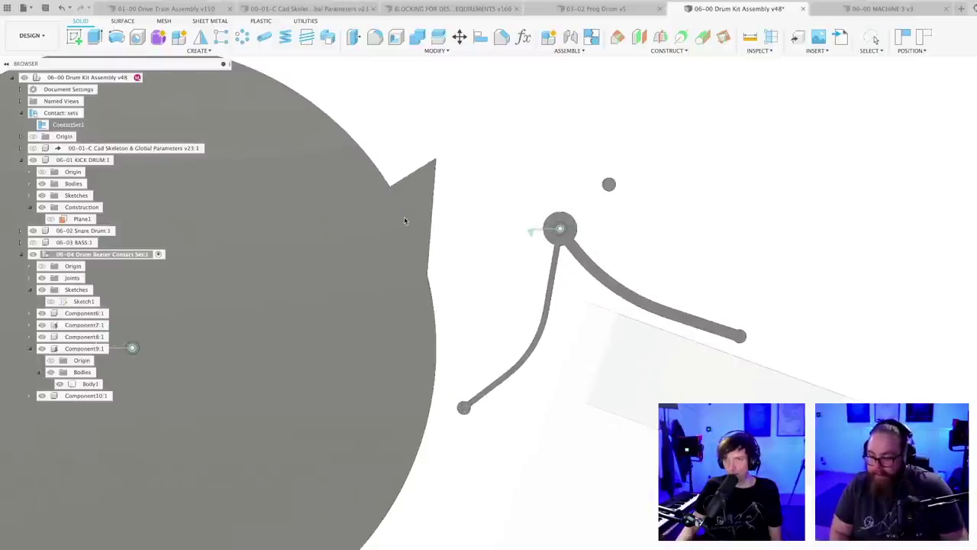
scroll(482, 231, down, 5)
shift+middle_drag(490, 246, 480, 246)
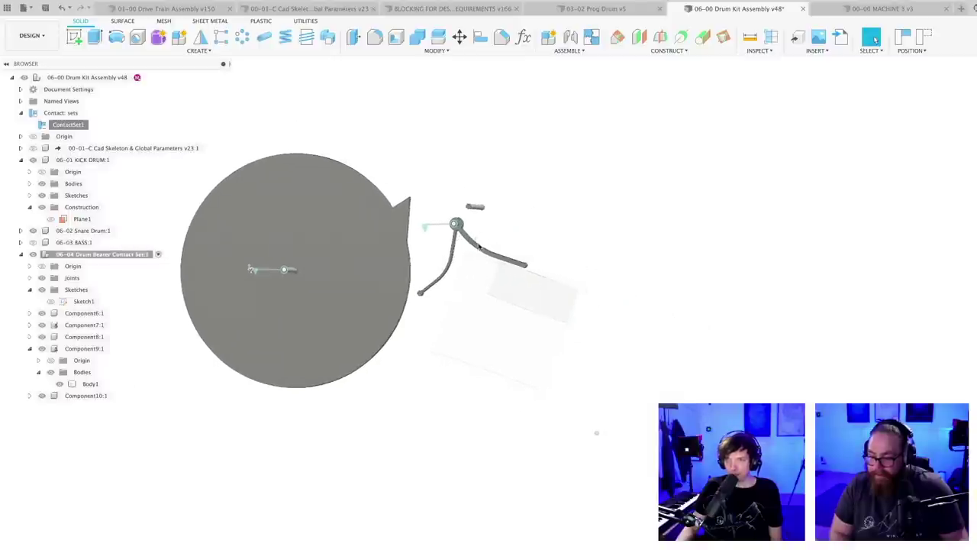
scroll(584, 222, up, 3)
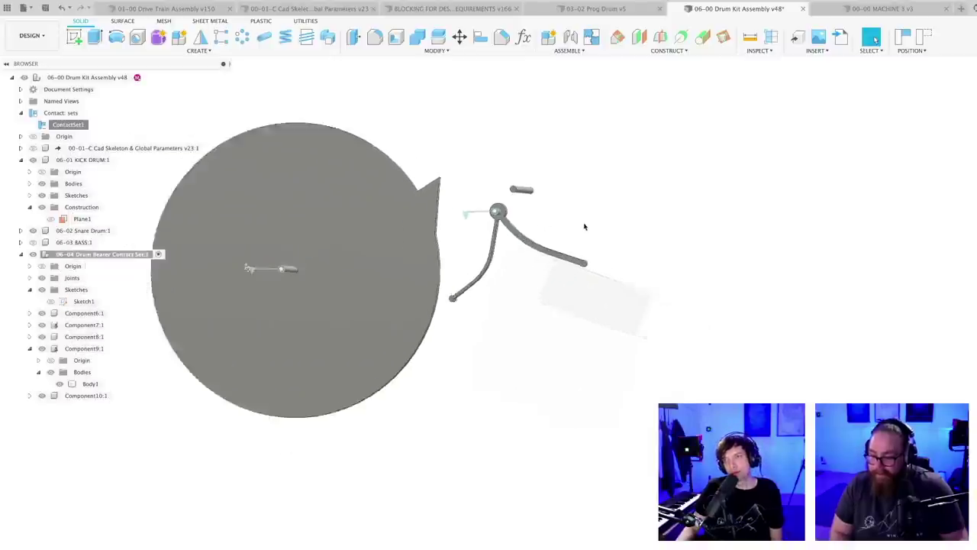
key(ctrl+s)
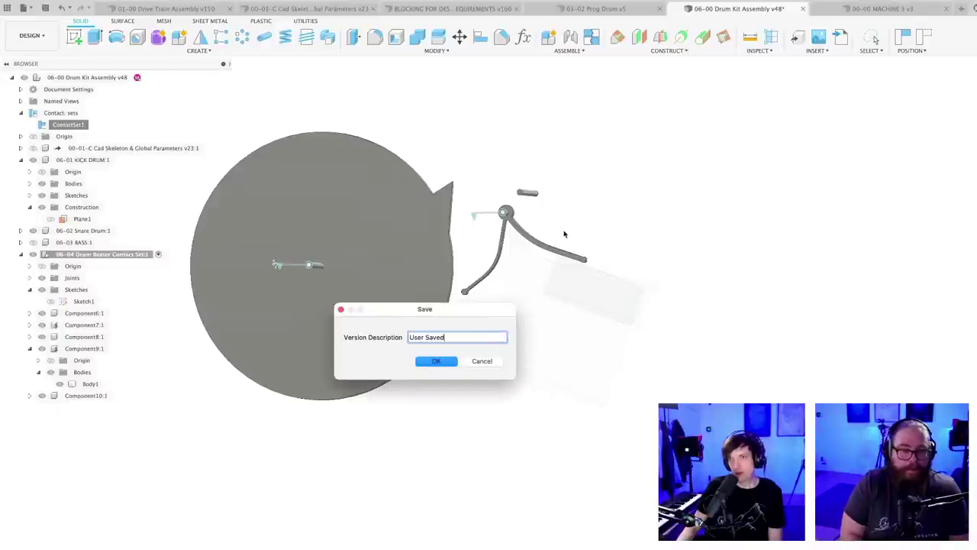
key(Return)
scroll(583, 231, down, 2)
shift+middle_drag(584, 231, 585, 264)
scroll(632, 232, up, 4)
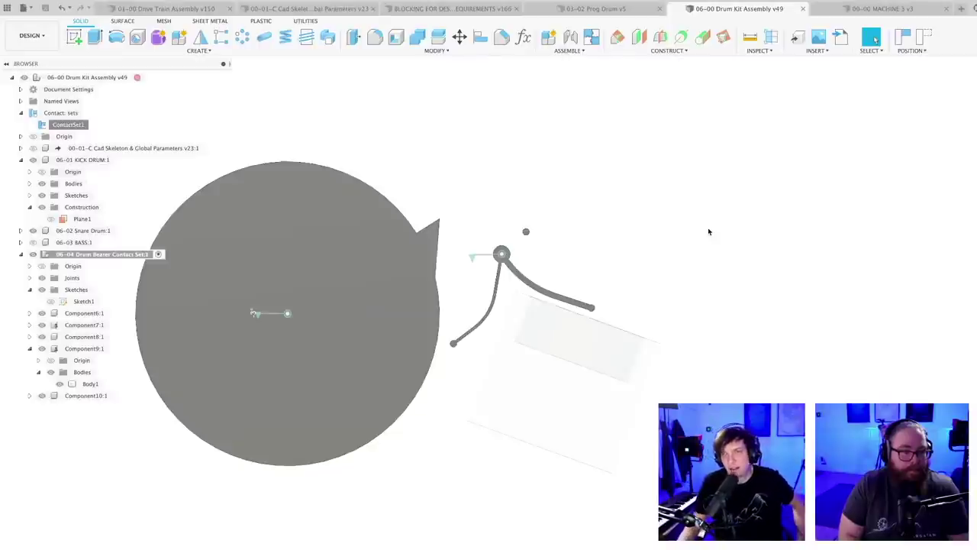
scroll(603, 274, up, 5)
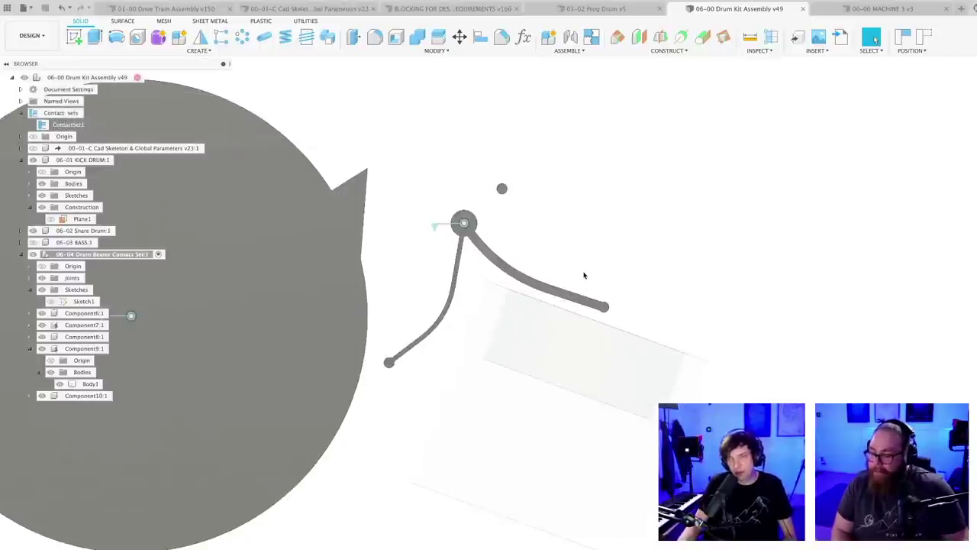
scroll(584, 275, down, 3)
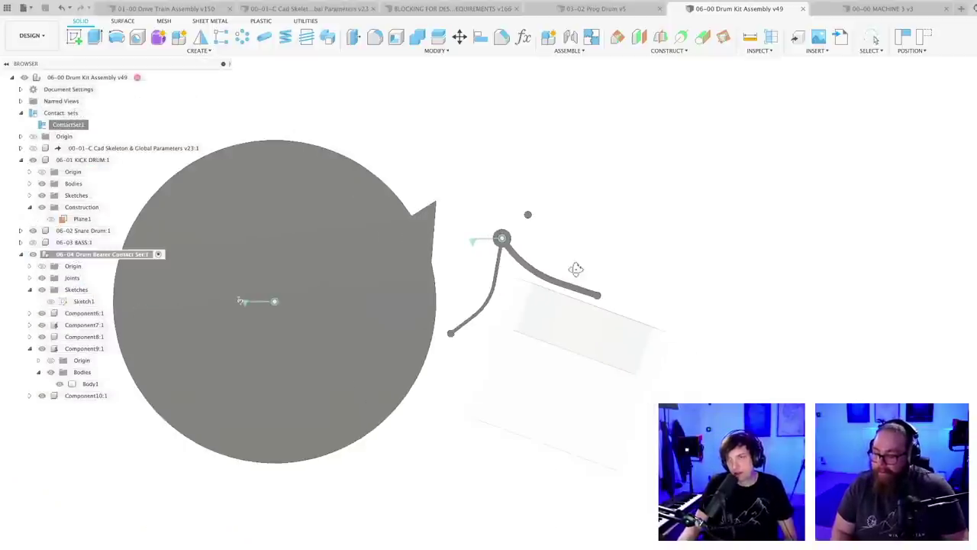
shift+middle_drag(577, 270, 631, 271)
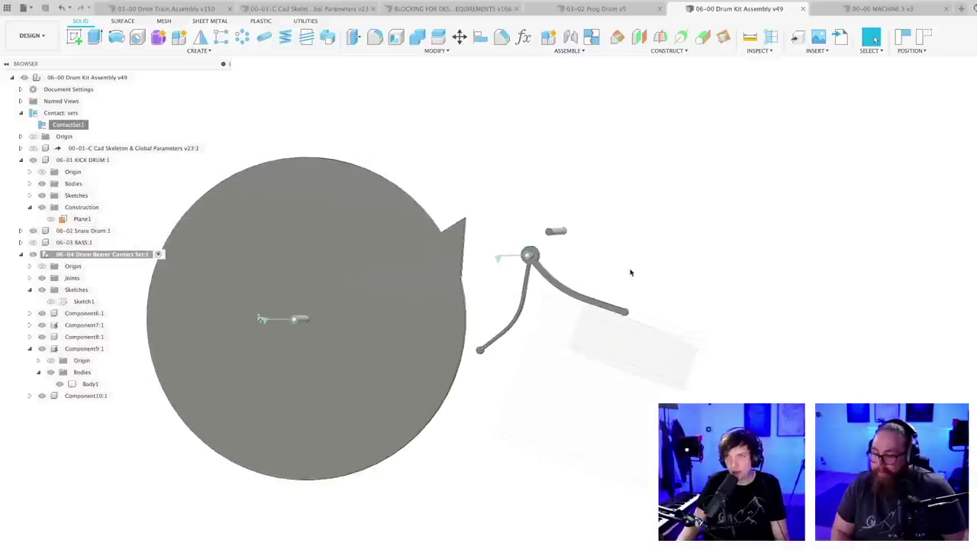
scroll(632, 272, down, 2)
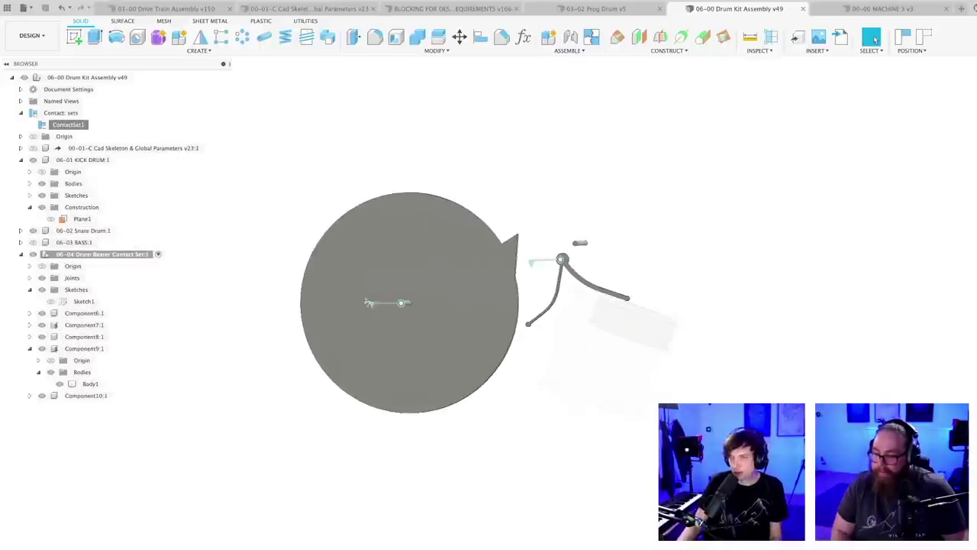
middle_drag(593, 272, 547, 273)
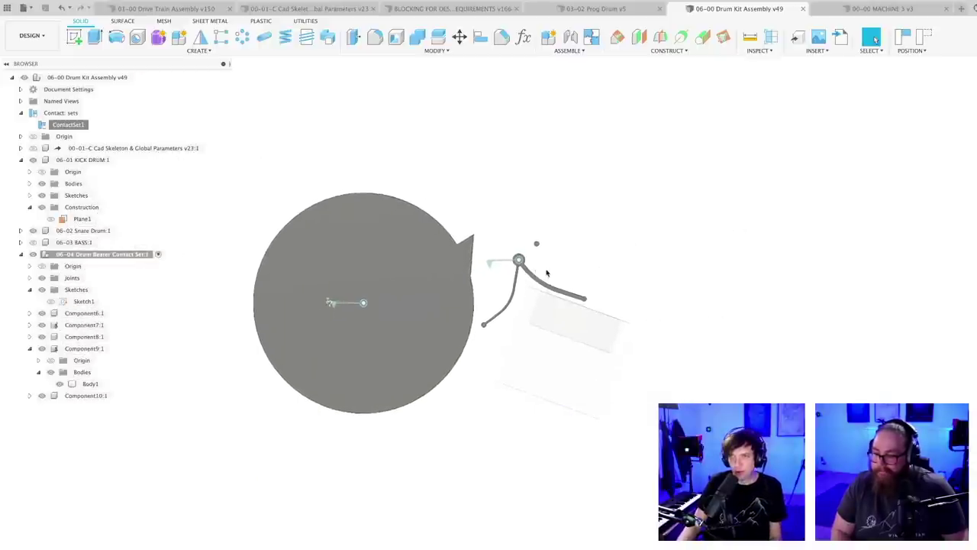
scroll(548, 271, up, 3)
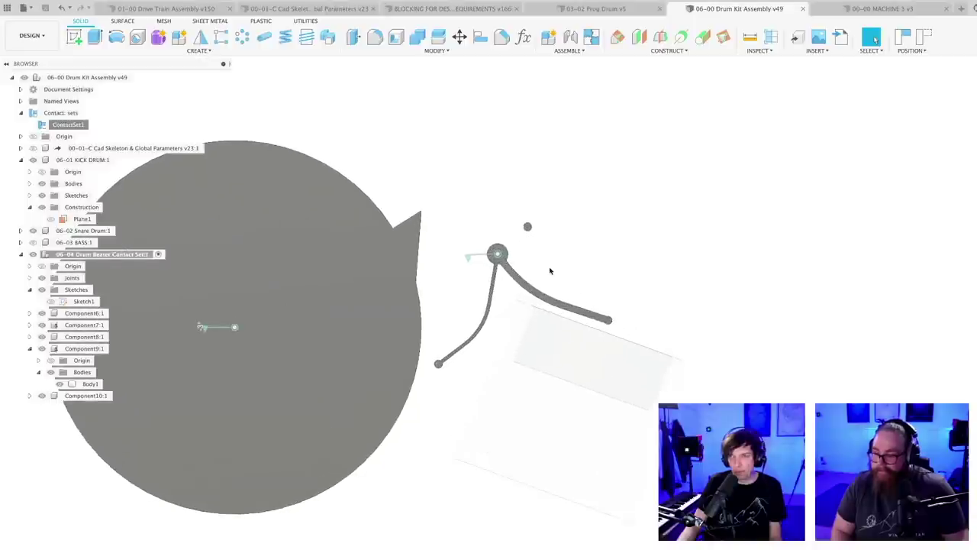
scroll(548, 271, down, 1)
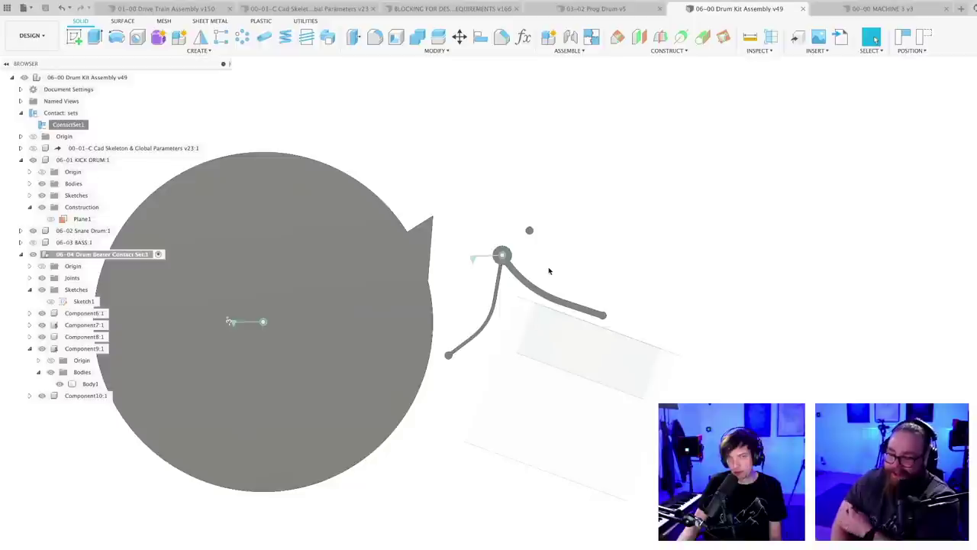
scroll(548, 270, down, 1)
middle_drag(548, 270, 562, 257)
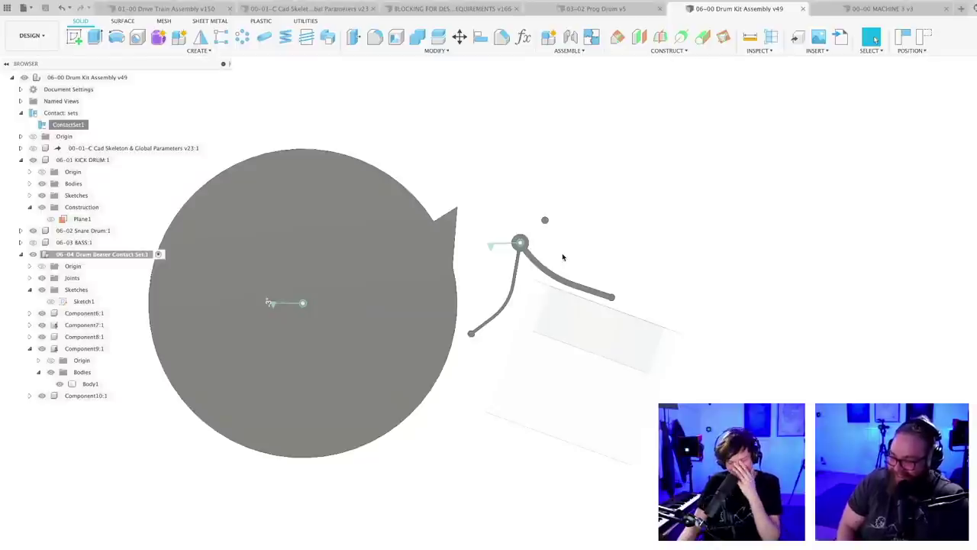
scroll(562, 261, up, 1)
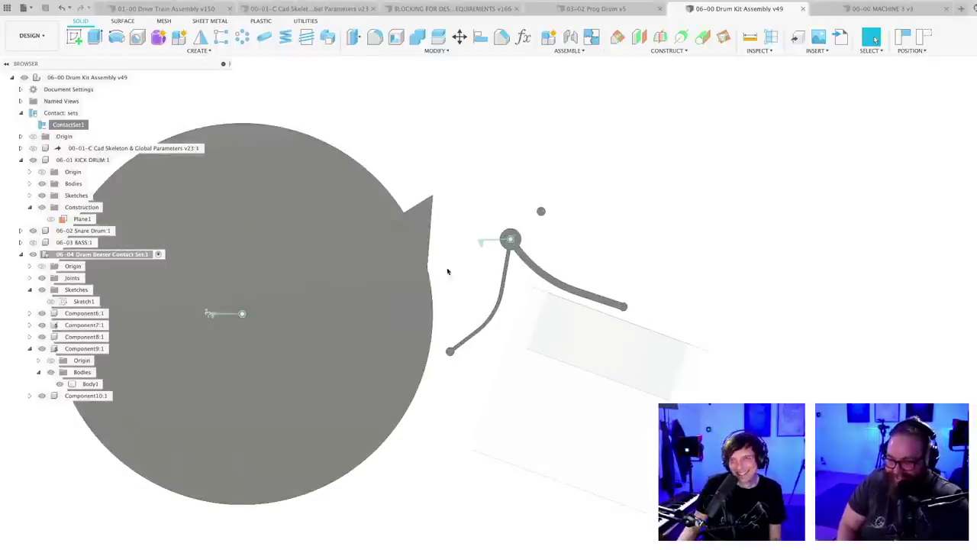
middle_drag(556, 271, 659, 238)
scroll(634, 258, down, 1)
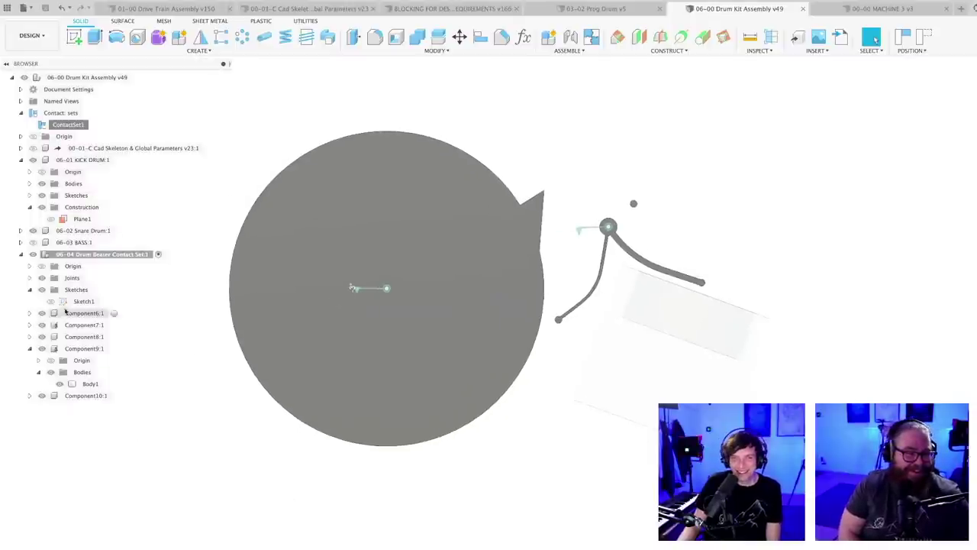
- Show Sketch1 and start editing it
click(51, 301)
double_click(83, 301)
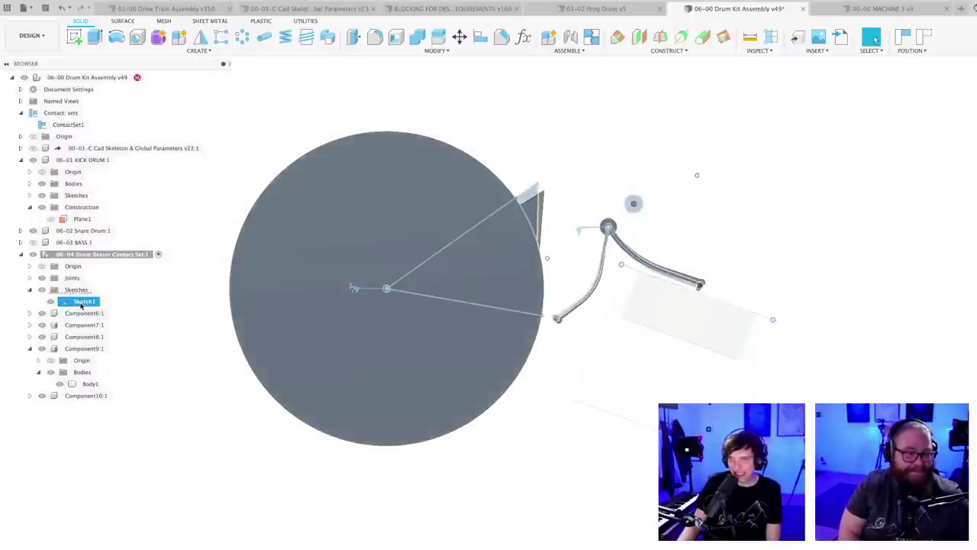
scroll(664, 234, up, 5)
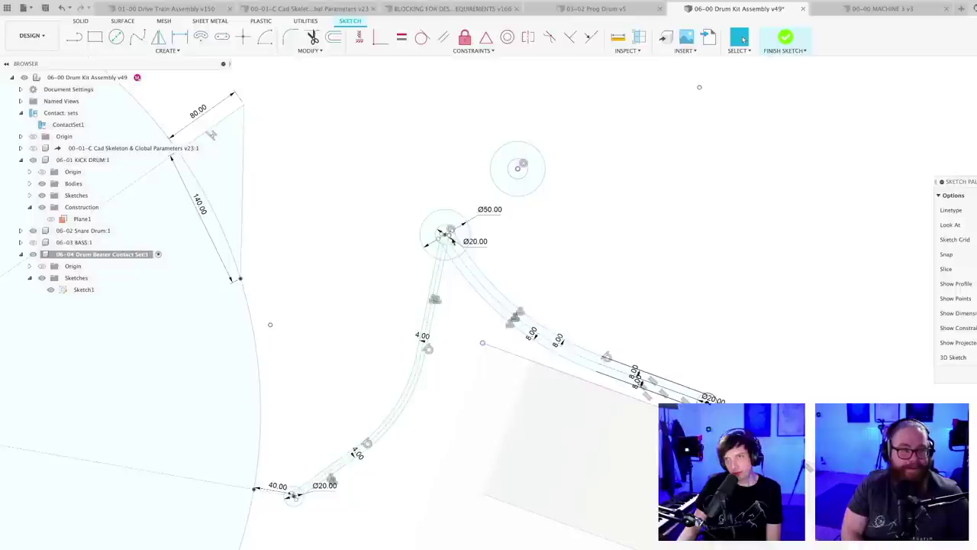
scroll(451, 248, up, 2)
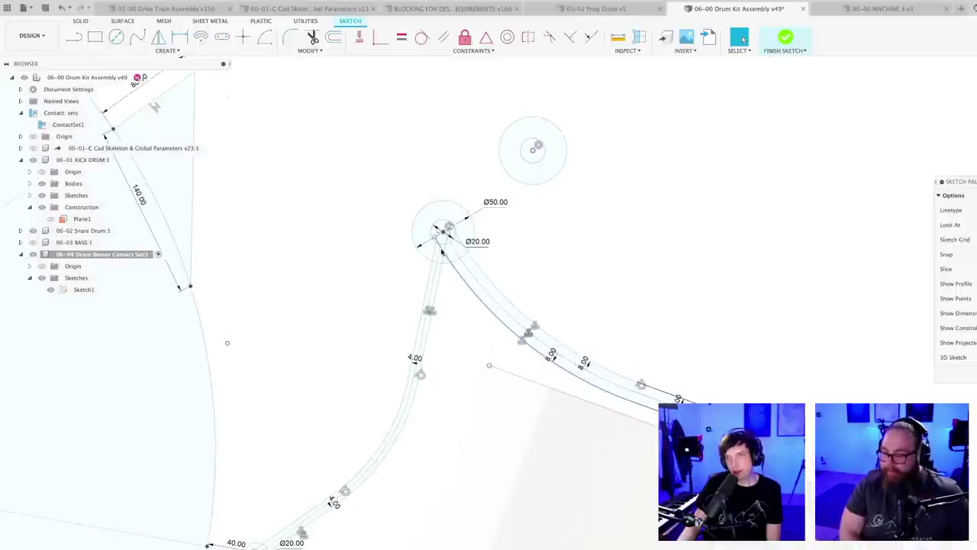
scroll(551, 234, down, 3)
mouse_move(553, 233)
middle_down()
mouse_move(543, 247)
mouse_move(516, 247)
middle_up()
scroll(517, 245, up, 2)
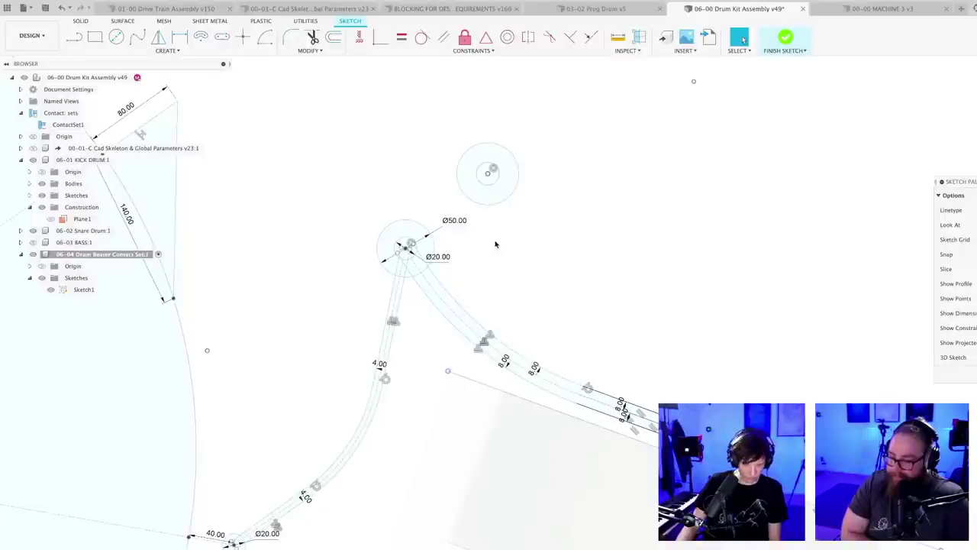
- Draw a new circle centred on the Ø50 circle
key(l)
mouse_move(489, 240)
shift+middle_down()
mouse_move(432, 219)
mouse_move(447, 219)
shift+middle_up()
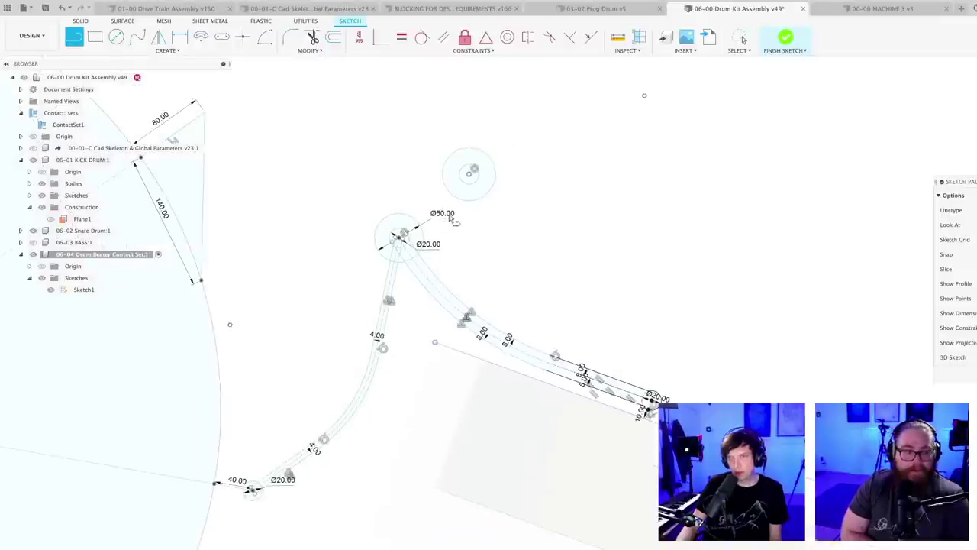
scroll(441, 227, up, 3)
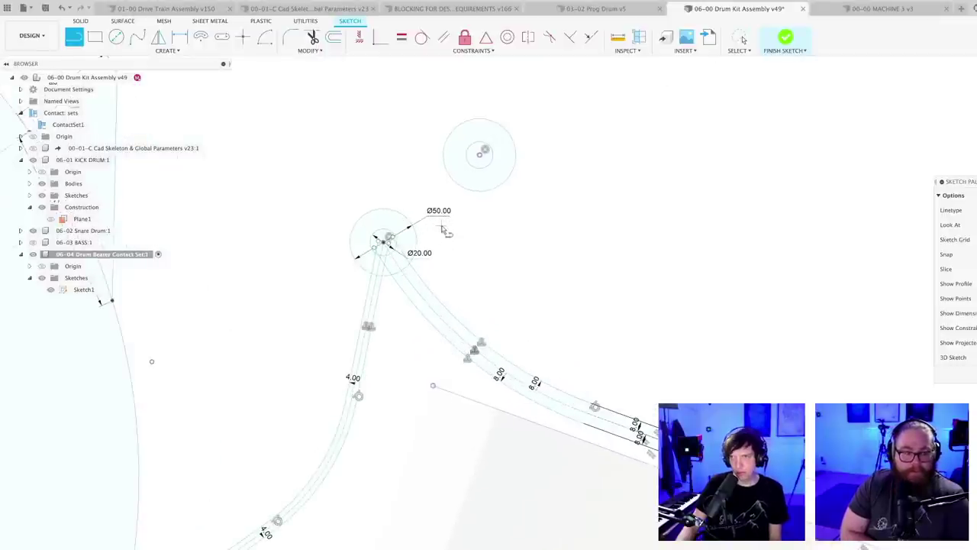
key(c)
scroll(390, 238, up, 4)
click(378, 248)
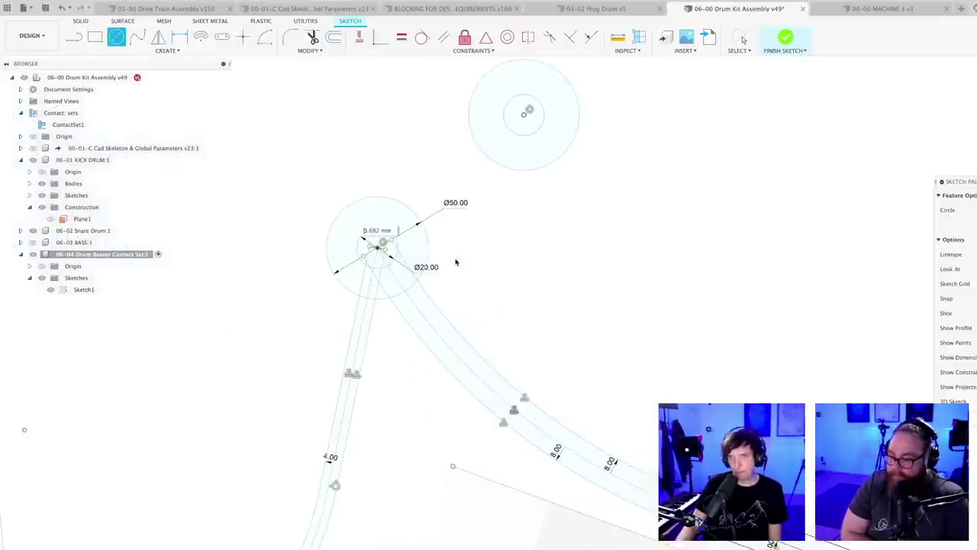
click(459, 263)
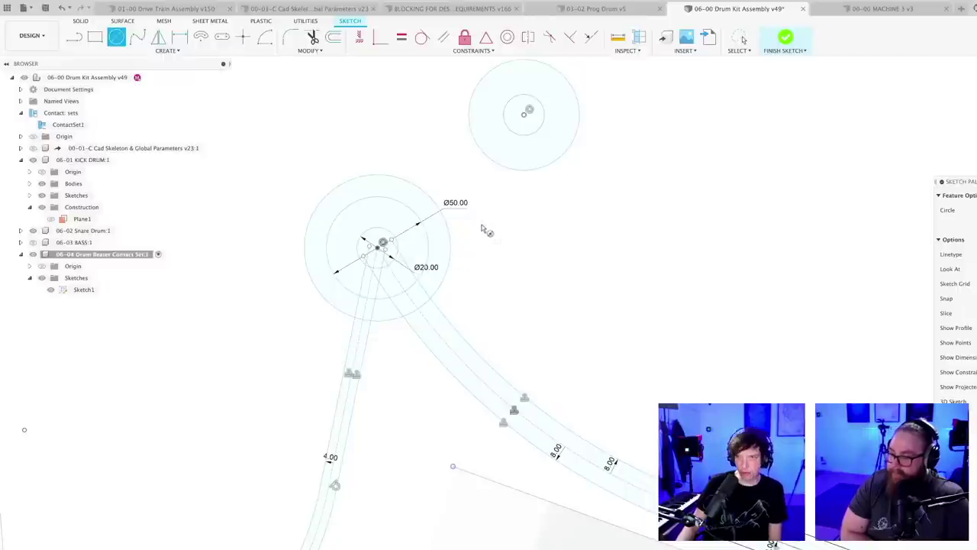
- Draw a link line from the upper circle down to the pivot circle
key(l)
click(404, 192)
key(Escape)
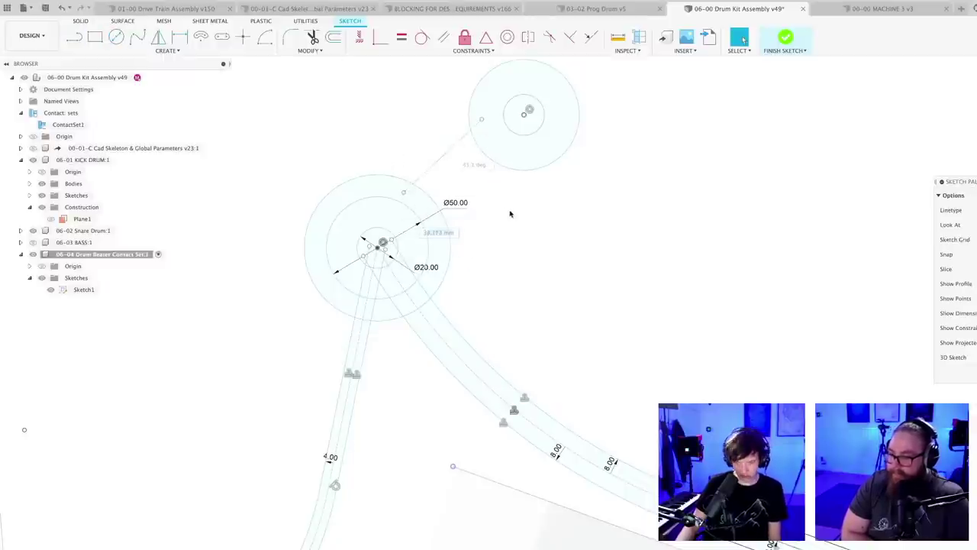
key(l)
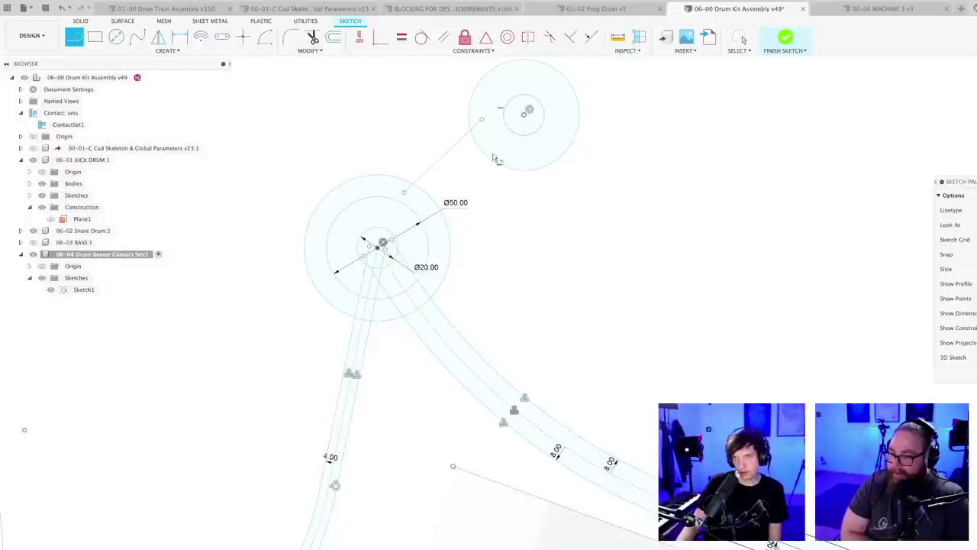
click(530, 174)
click(436, 224)
key(Escape)
scroll(533, 245, down, 3)
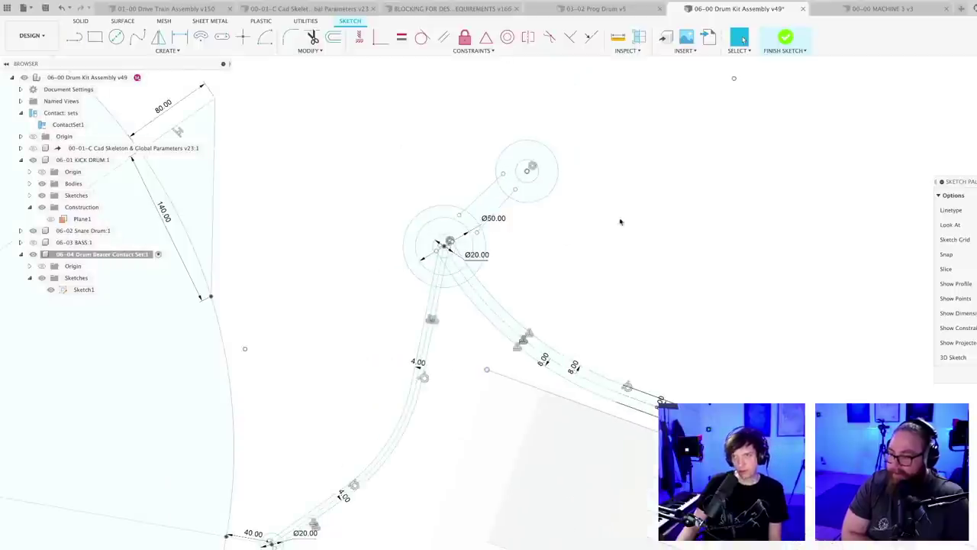
middle_drag(621, 221, 444, 259)
- Draw two horizontal lines extending the arm off the upper circle
key(l)
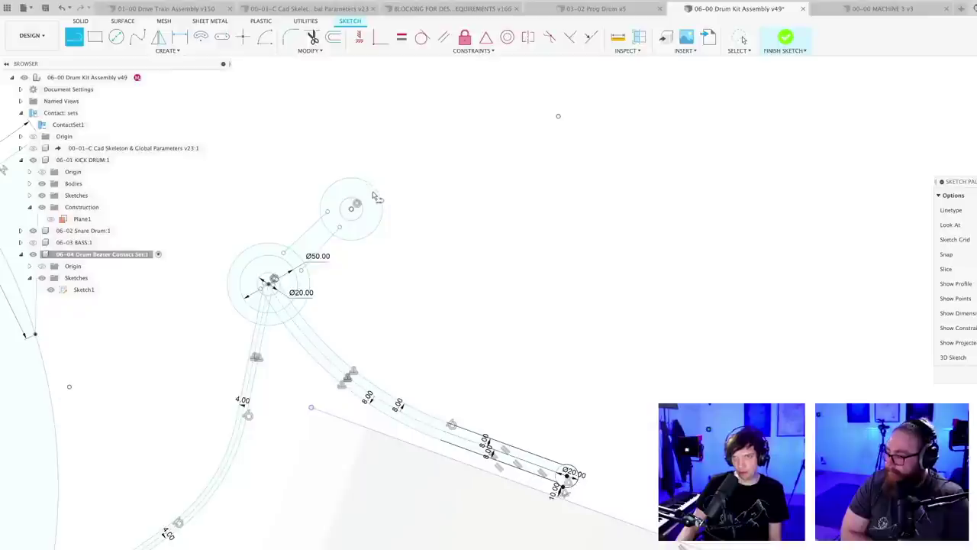
click(497, 194)
key(Escape)
scroll(491, 243, up, 3)
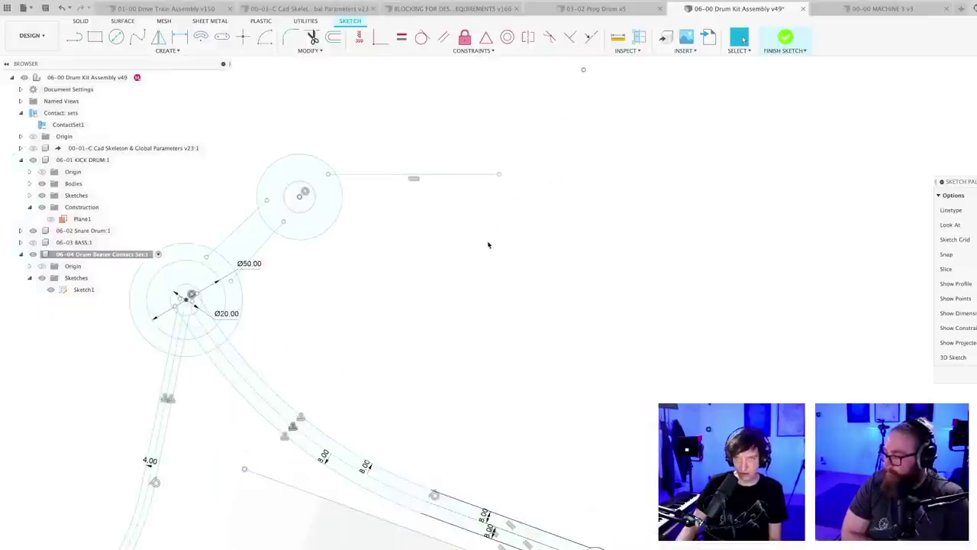
key(l)
click(329, 191)
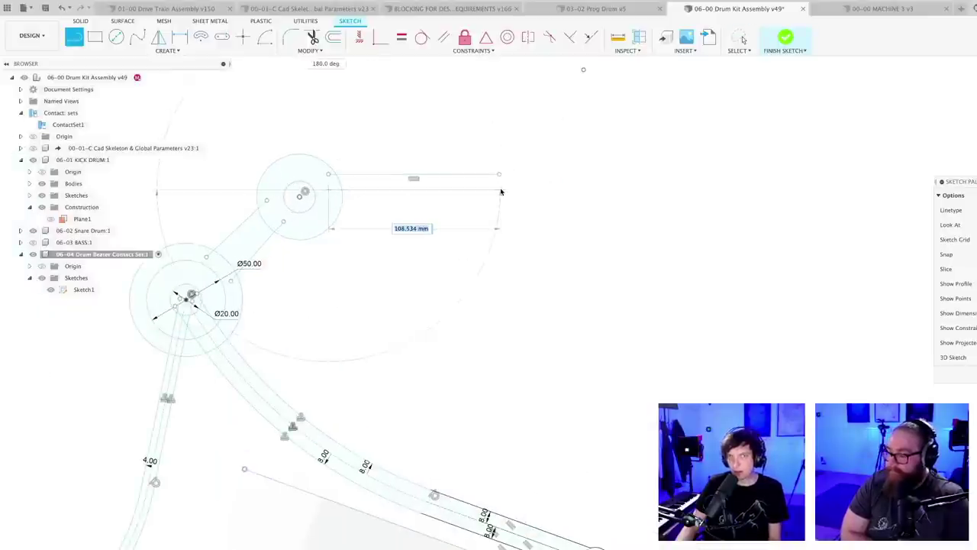
click(500, 189)
key(Escape)
scroll(525, 207, up, 2)
- Make the arm line's endpoint coincident with the small circle's centre
key(c)
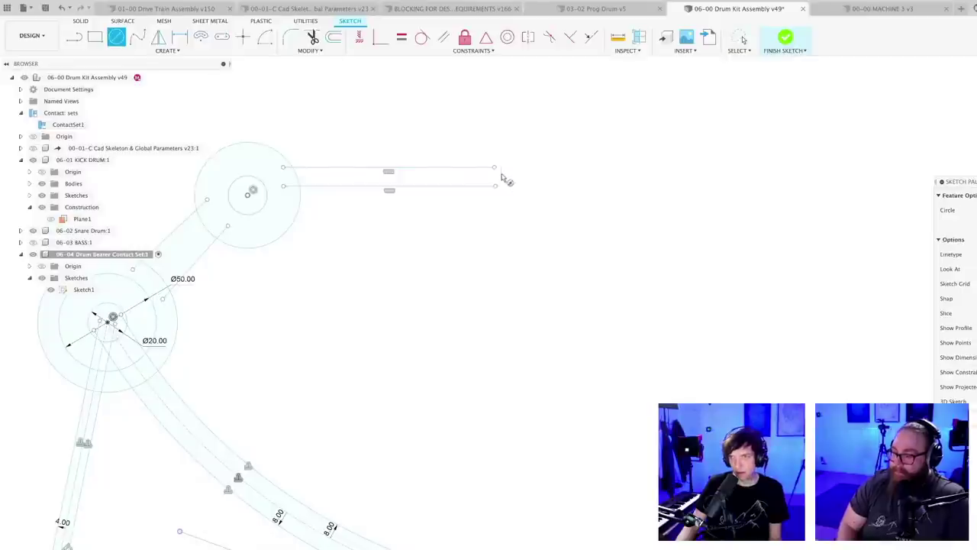
key(Escape)
scroll(531, 241, down, 5)
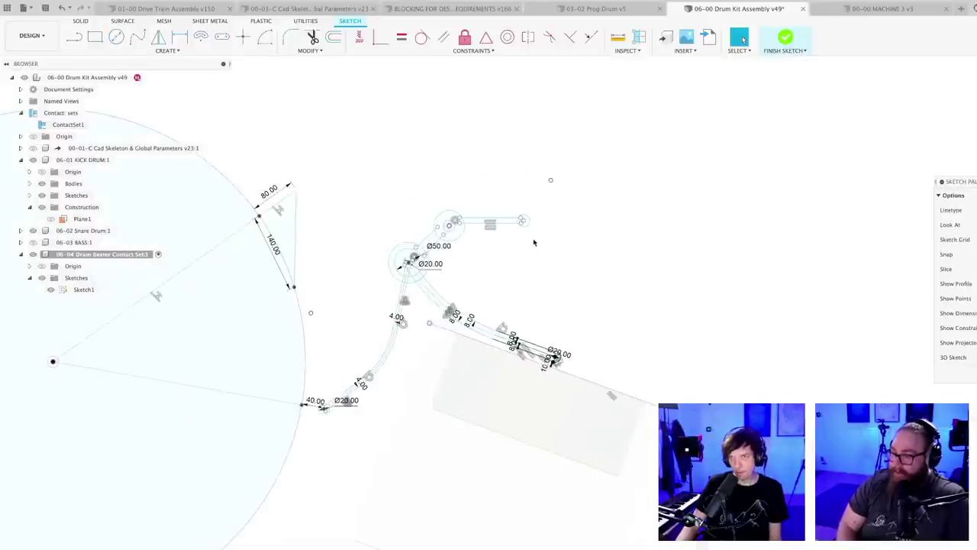
scroll(528, 228, up, 2)
drag(520, 218, 582, 216)
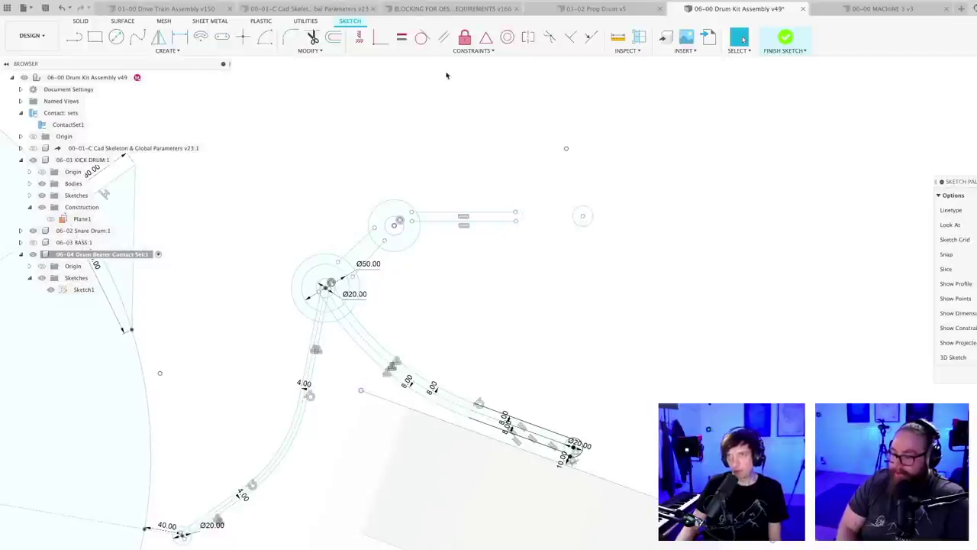
click(380, 37)
scroll(517, 200, up, 1)
click(516, 225)
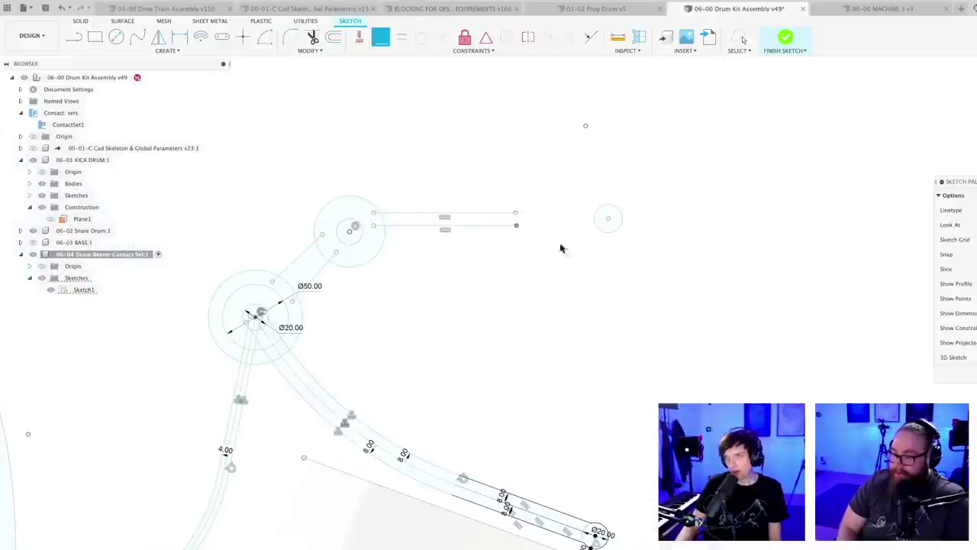
mouse_move(609, 236)
mouse_down()
mouse_move(523, 219)
mouse_move(607, 223)
mouse_up()
click(528, 222)
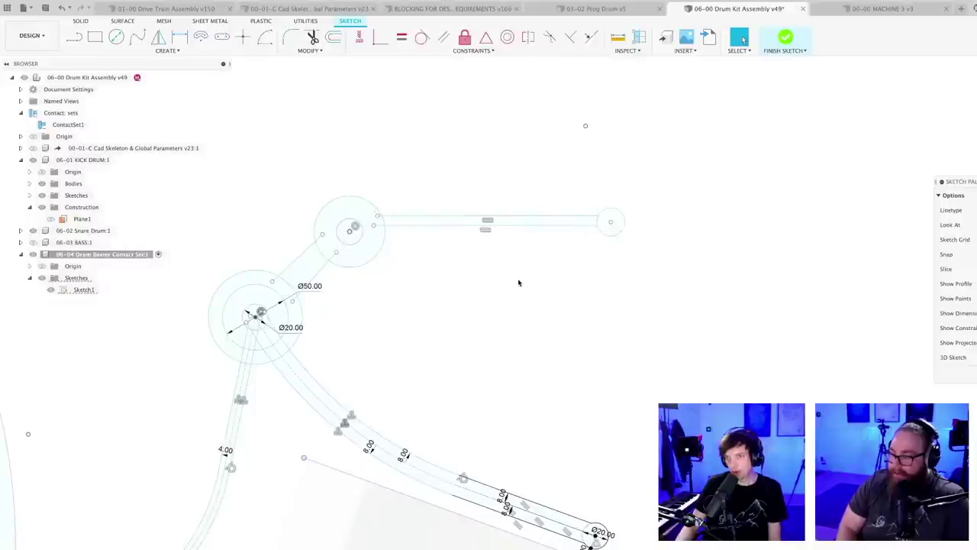
- Save the assembly as version 50
scroll(512, 279, down, 3)
scroll(467, 293, down, 3)
mouse_move(467, 292)
middle_down()
mouse_move(487, 229)
mouse_move(527, 249)
middle_up()
key(super+s)
key(Return)
scroll(487, 231, down, 3)
scroll(541, 236, up, 2)
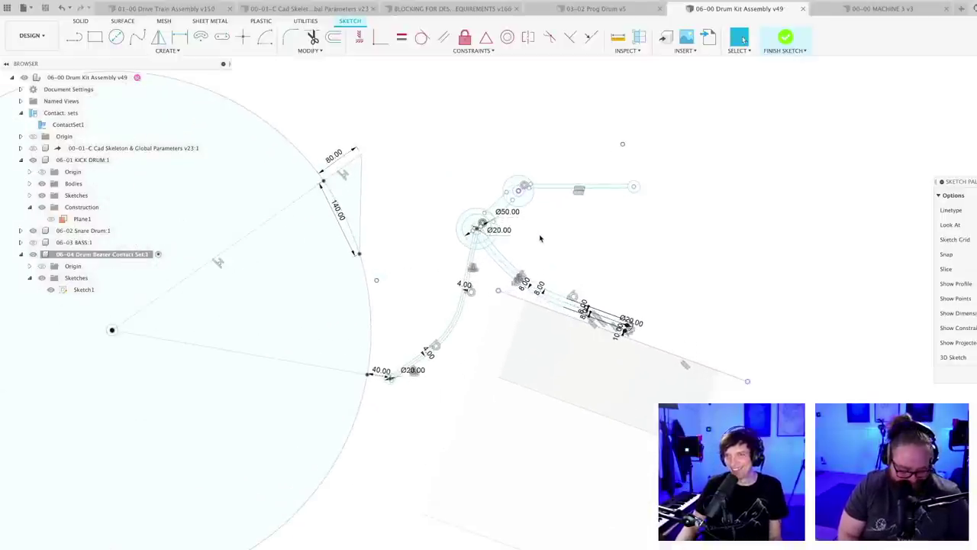
scroll(540, 239, up, 1)
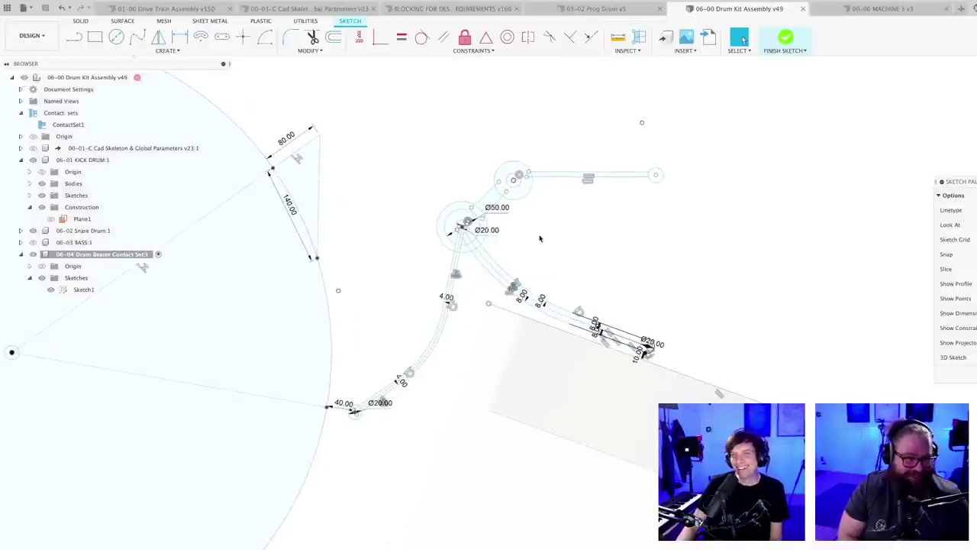
scroll(539, 241, up, 1)
scroll(539, 242, down, 1)
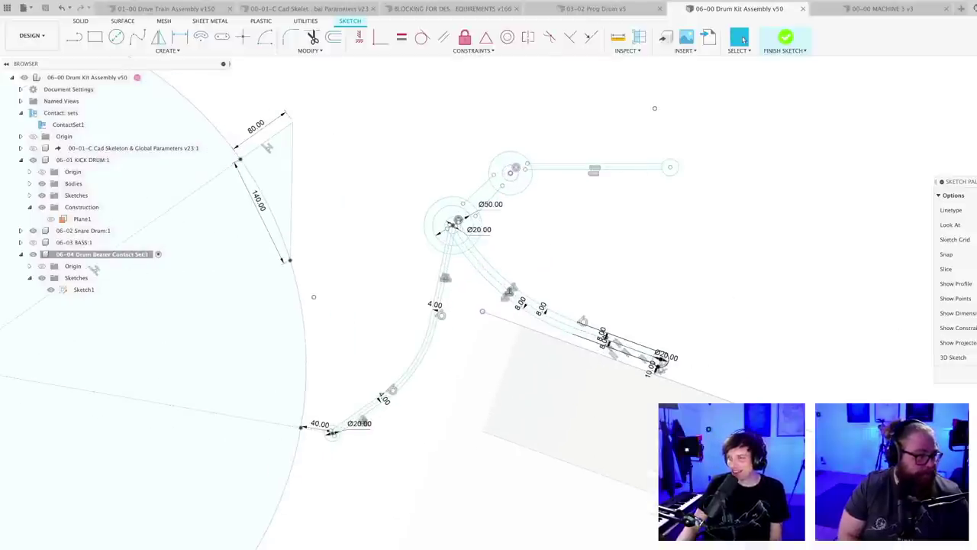
- Finish the sketch and bring the beater pivot and pin into view
click(787, 38)
scroll(586, 242, down, 3)
shift+middle_drag(583, 241, 565, 270)
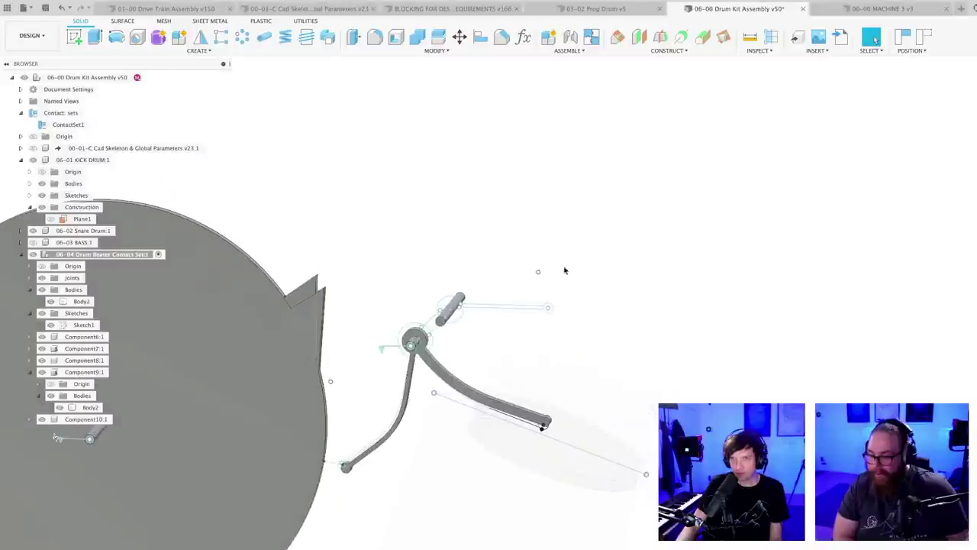
shift+middle_drag(548, 332, 633, 249)
scroll(558, 261, up, 2)
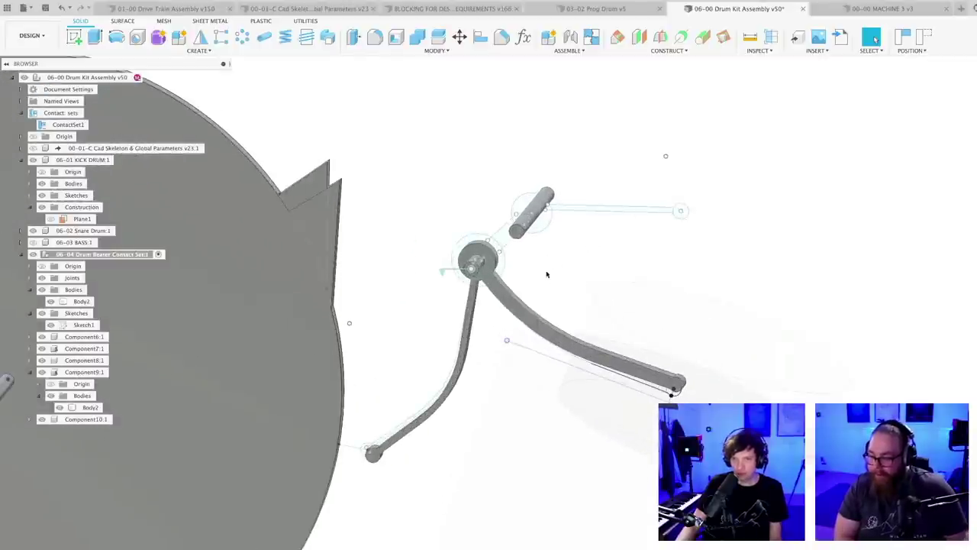
middle_drag(547, 275, 610, 288)
scroll(609, 287, up, 5)
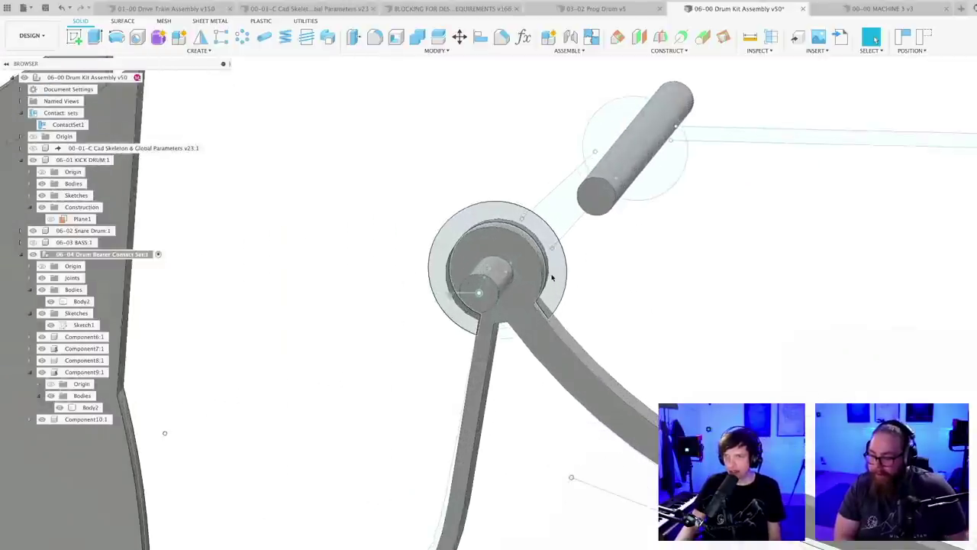
scroll(561, 317, down, 4)
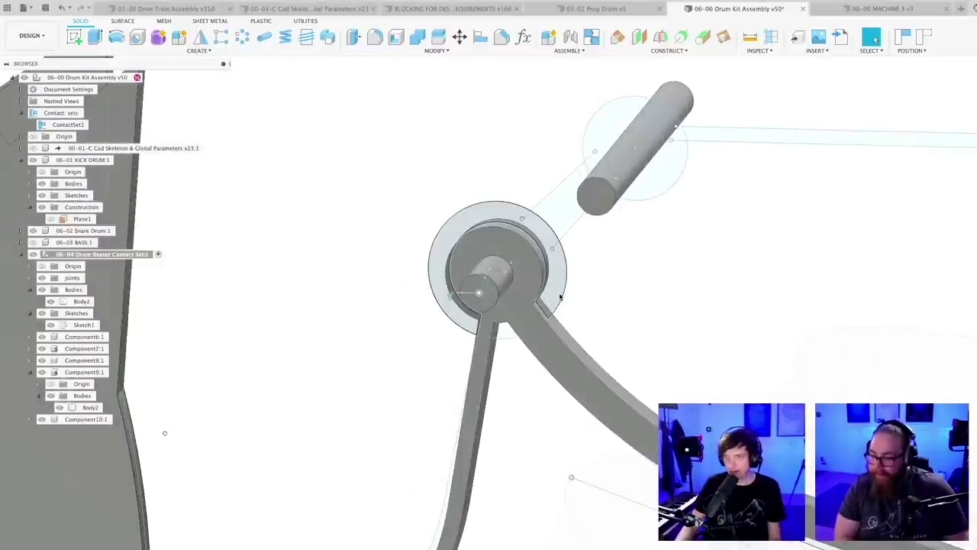
middle_drag(625, 296, 594, 338)
scroll(580, 313, down, 2)
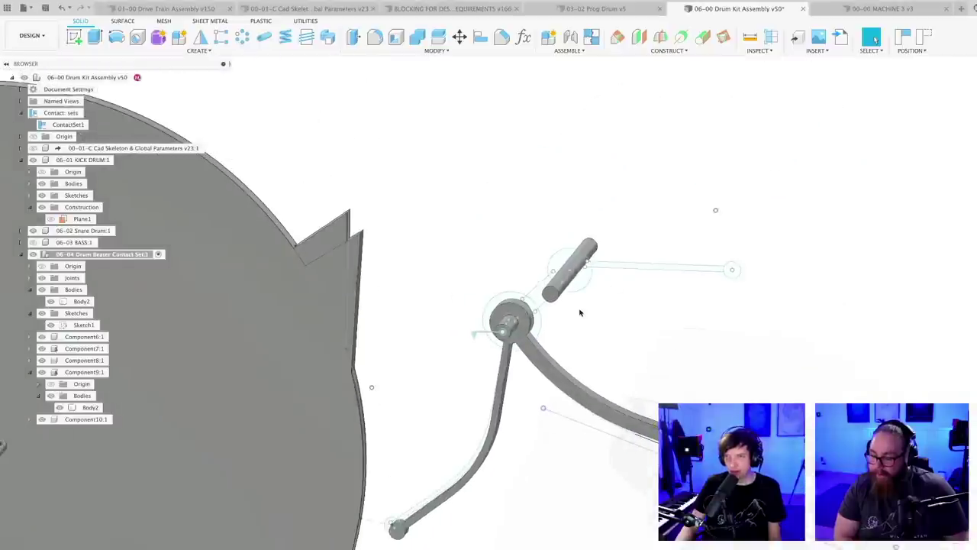
middle_drag(458, 82, 498, 194)
scroll(594, 382, up, 5)
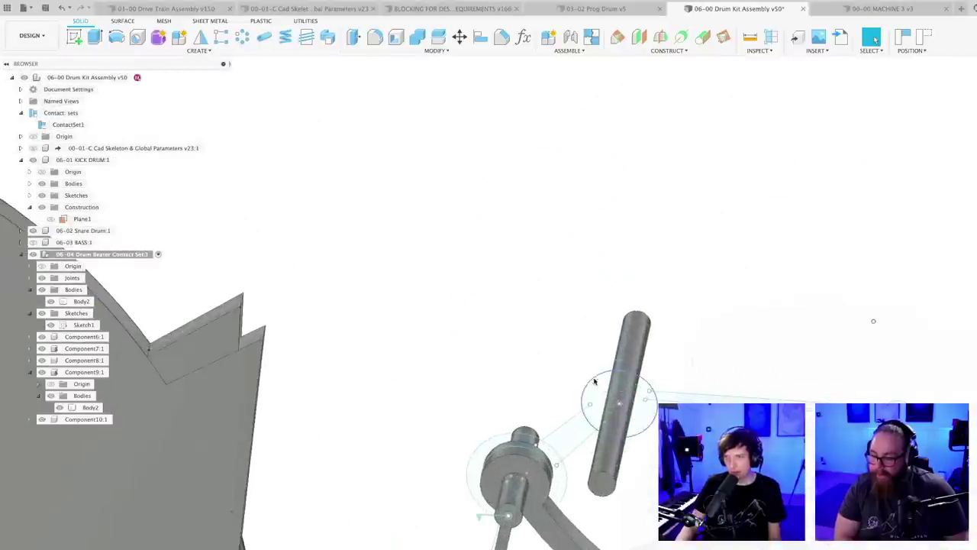
scroll(597, 388, down, 4)
- Select the pin circle profile and the adjoining arm profile
click(596, 387)
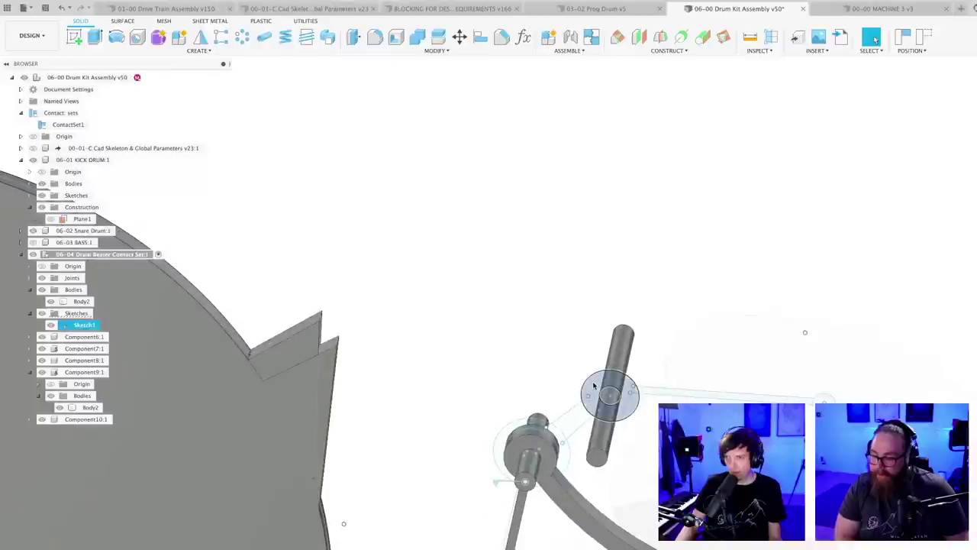
shift+click(572, 421)
scroll(560, 444, up, 3)
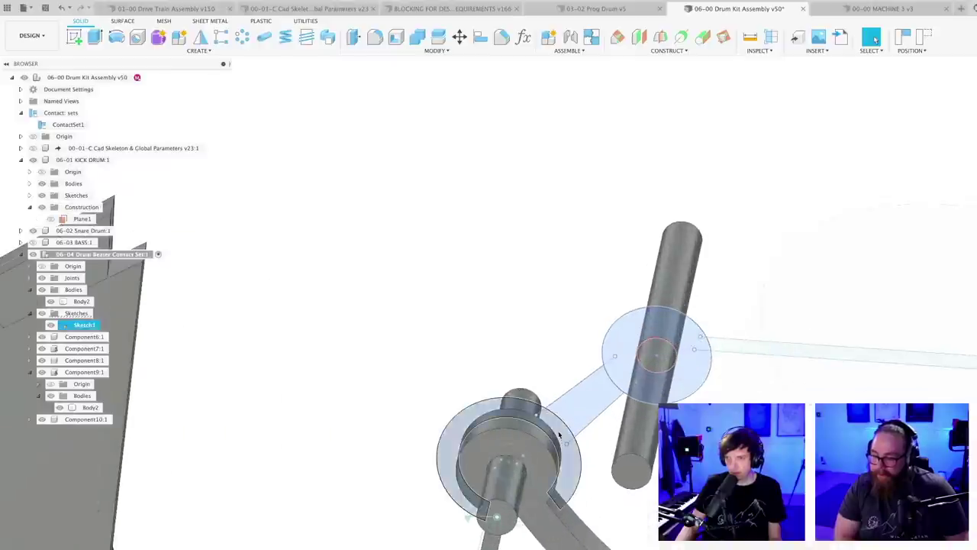
scroll(559, 492, up, 2)
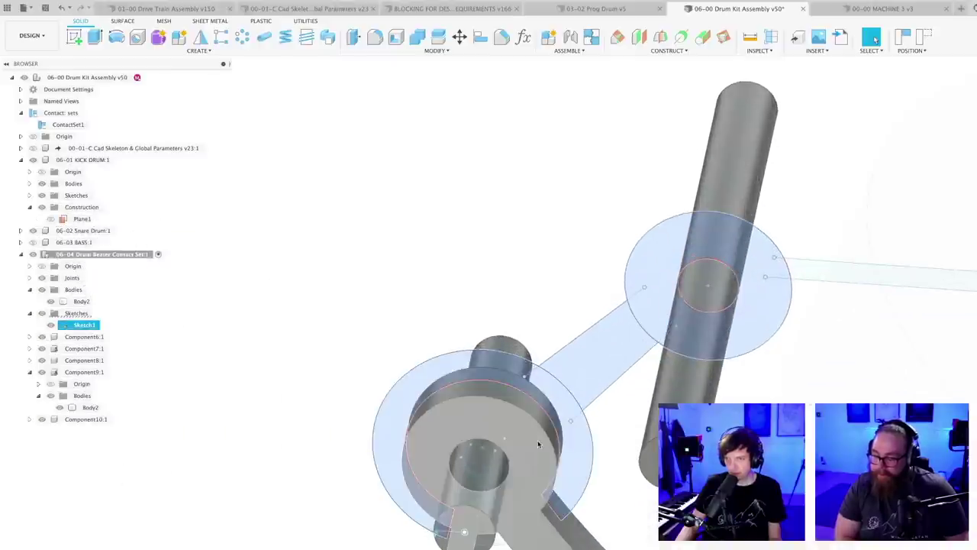
scroll(538, 440, down, 5)
middle_drag(444, 507, 525, 214)
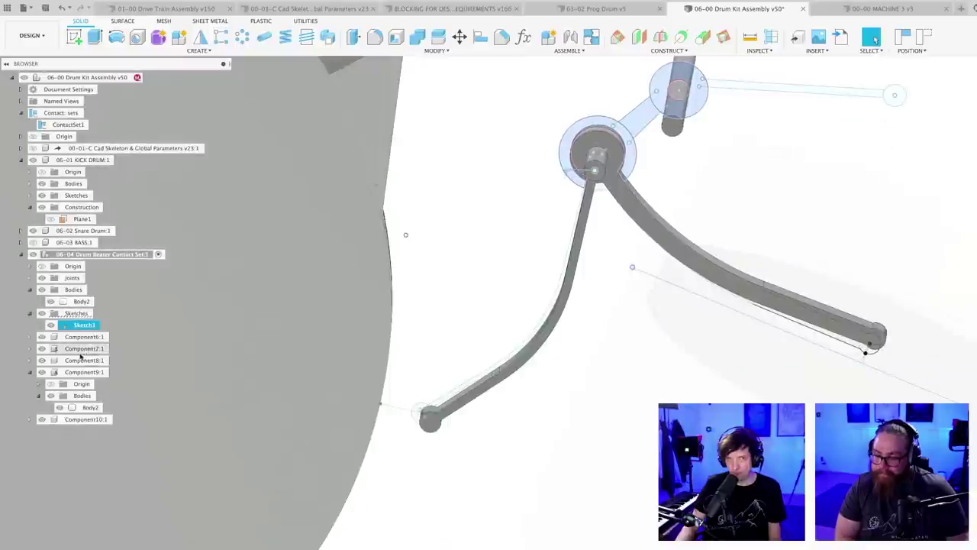
- Hide Component7:1 and Component9:1
click(42, 348)
click(42, 373)
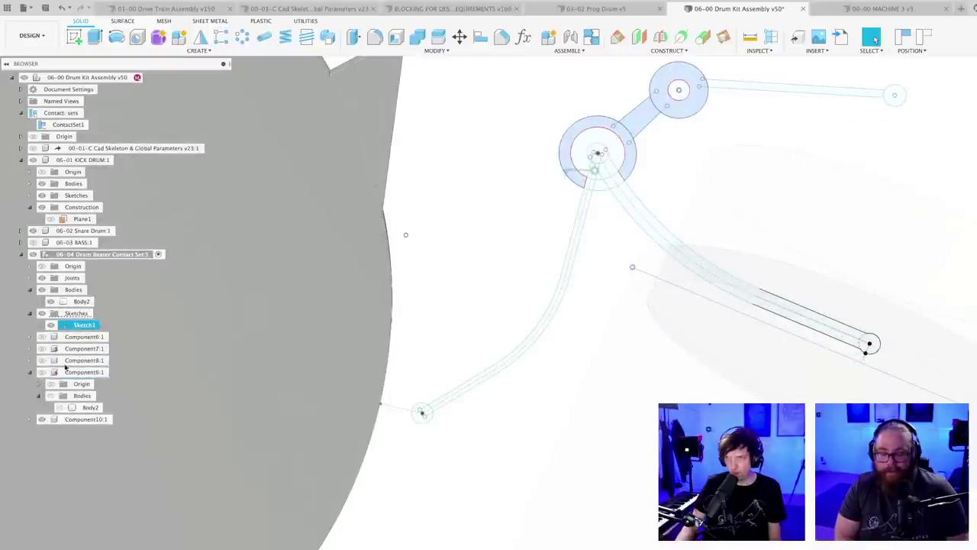
scroll(690, 77, up, 6)
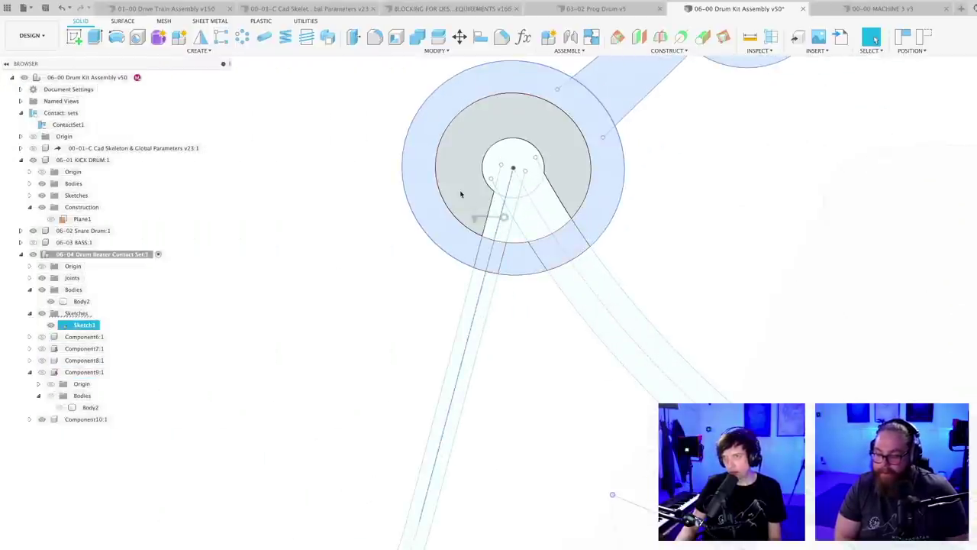
scroll(500, 207, up, 4)
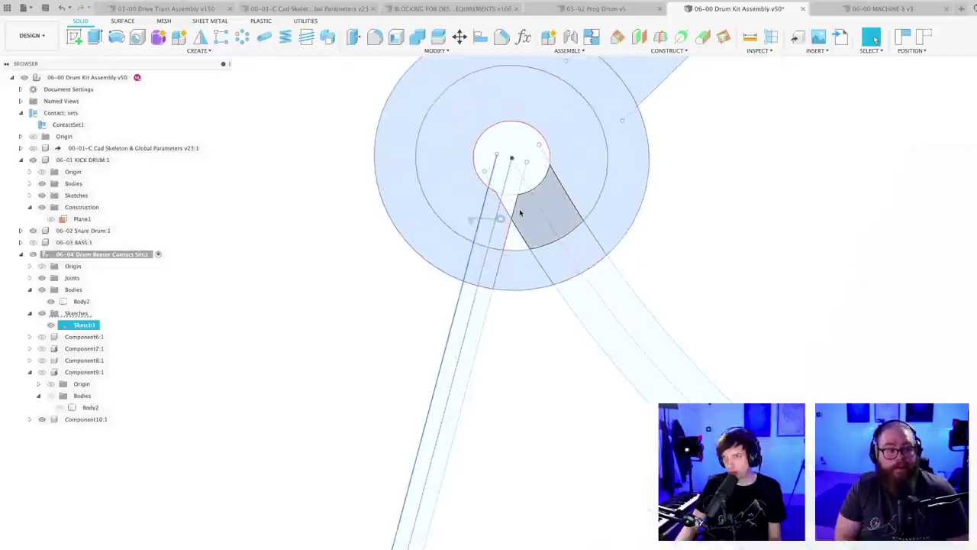
scroll(514, 245, down, 10)
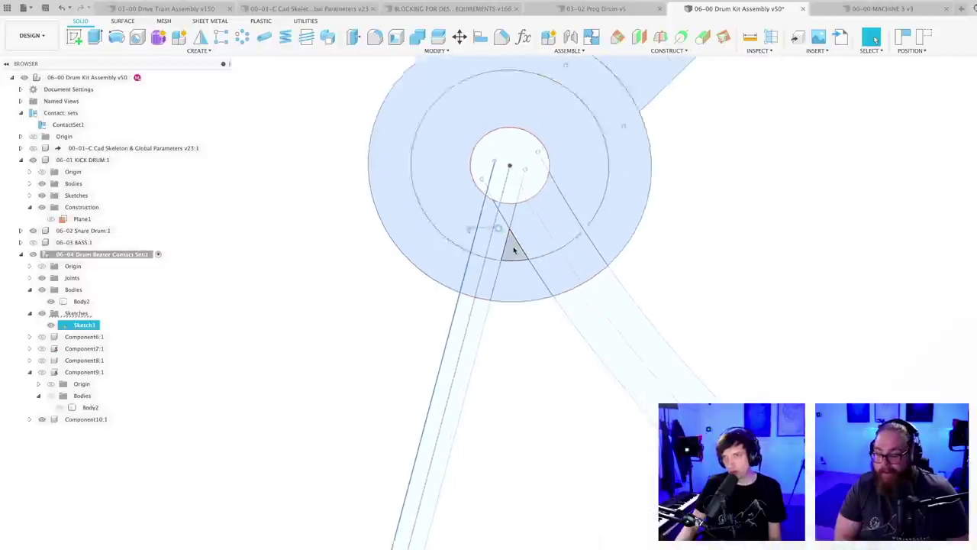
- Add the thin bar profile to the profile selection
mouse_move(514, 246)
shift+middle_down()
mouse_move(484, 310)
mouse_move(420, 283)
mouse_move(632, 198)
shift+middle_up()
scroll(637, 219, up, 3)
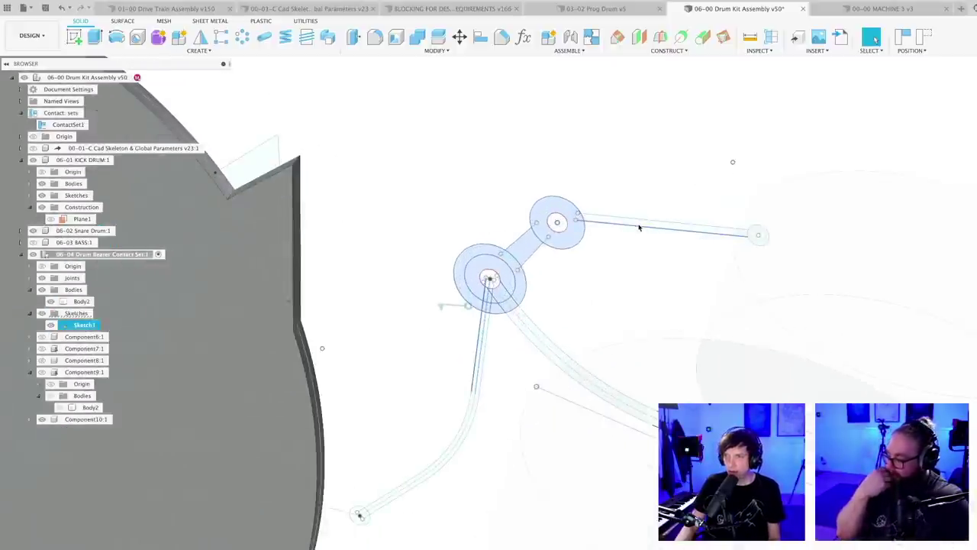
shift+click(640, 226)
scroll(635, 275, down, 8)
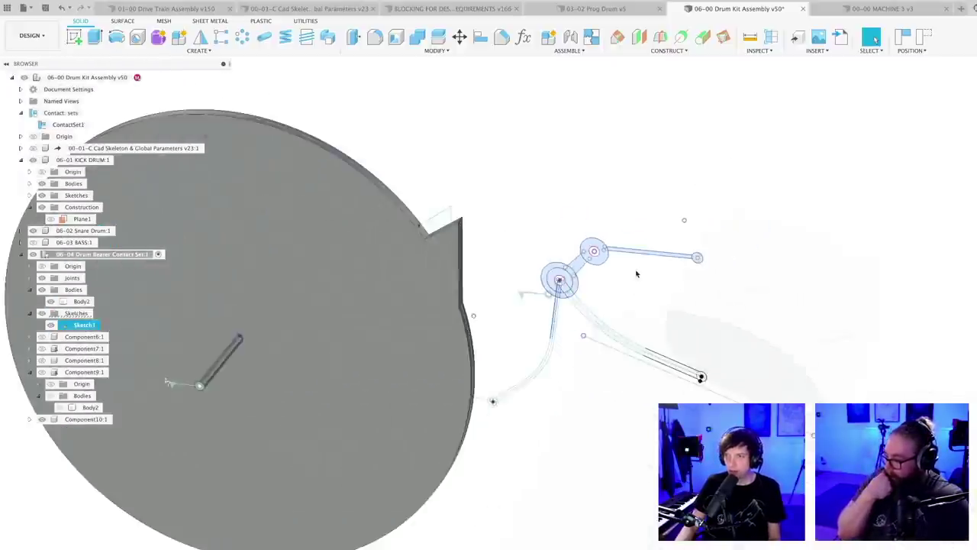
shift+middle_drag(635, 275, 586, 305)
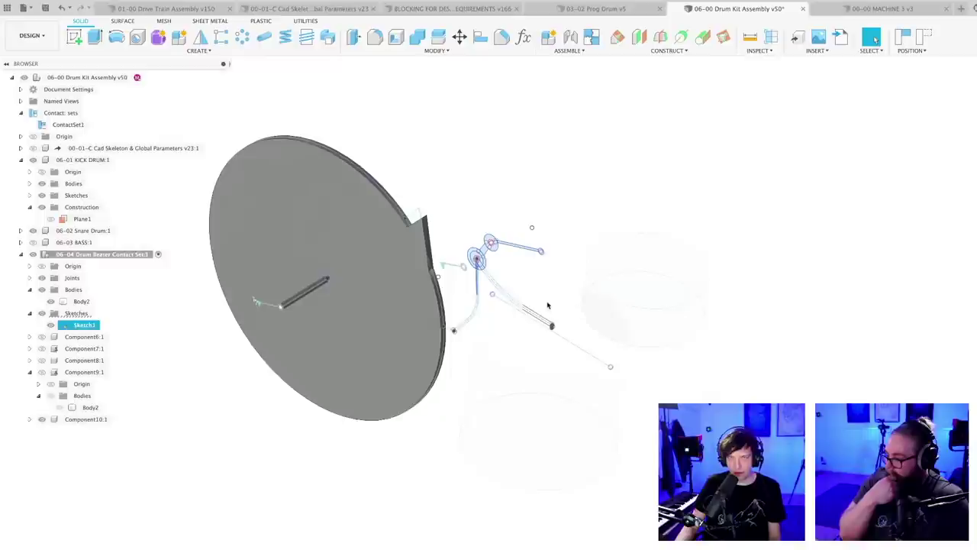
scroll(539, 284, up, 5)
- Save a new version of the assembly and start Extrude with E
key(super+s)
key(Return)
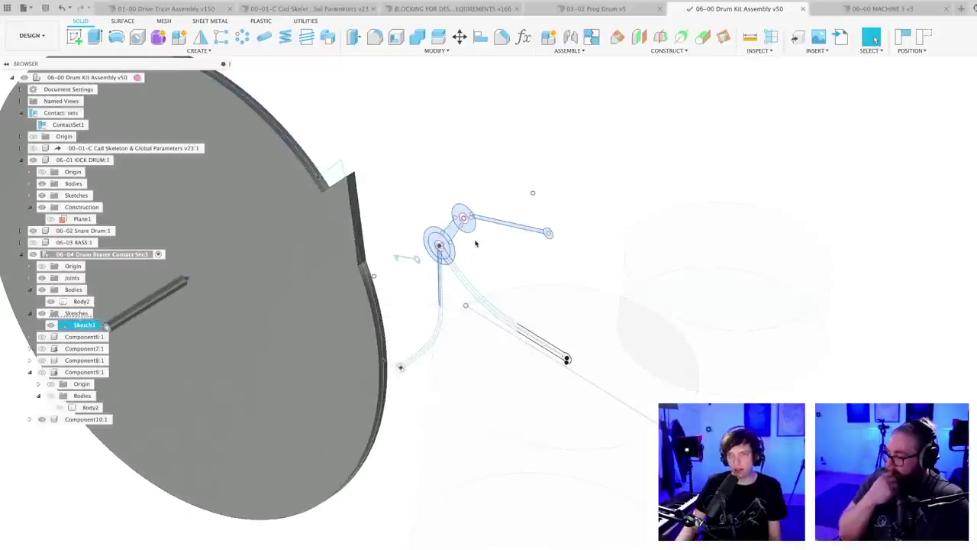
scroll(476, 243, down, 3)
scroll(480, 246, up, 2)
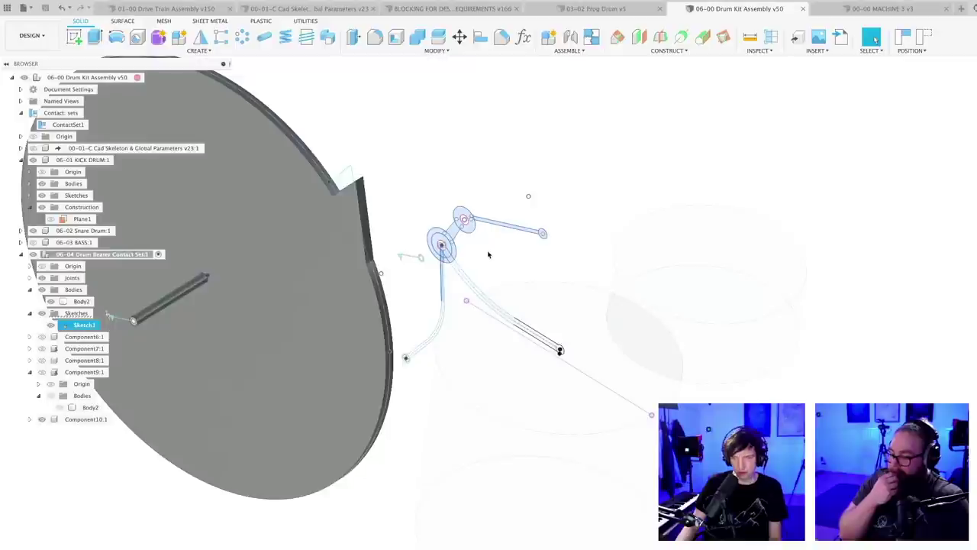
key(e)
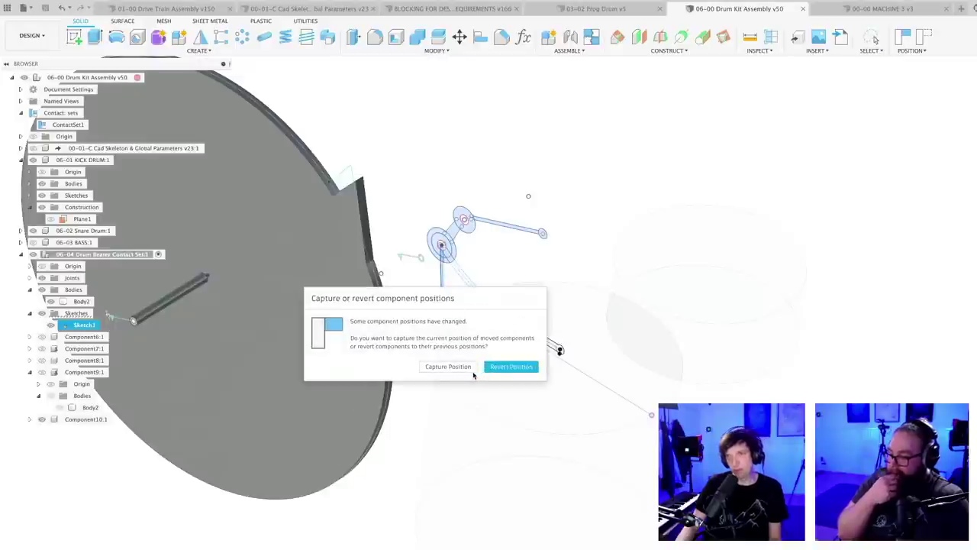
- Revert the moved components' positions and set the extrude Start to Offset 20 mm
click(510, 367)
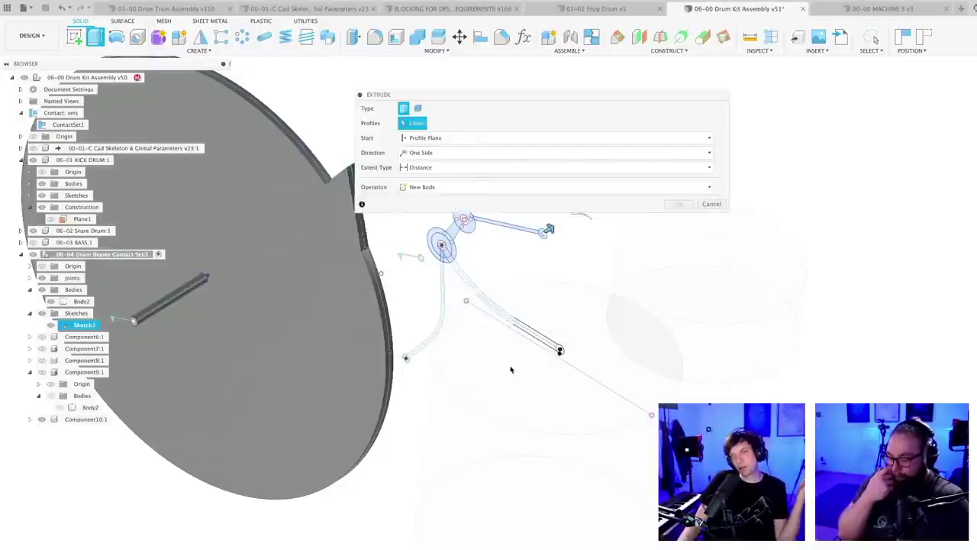
drag(509, 93, 451, 309)
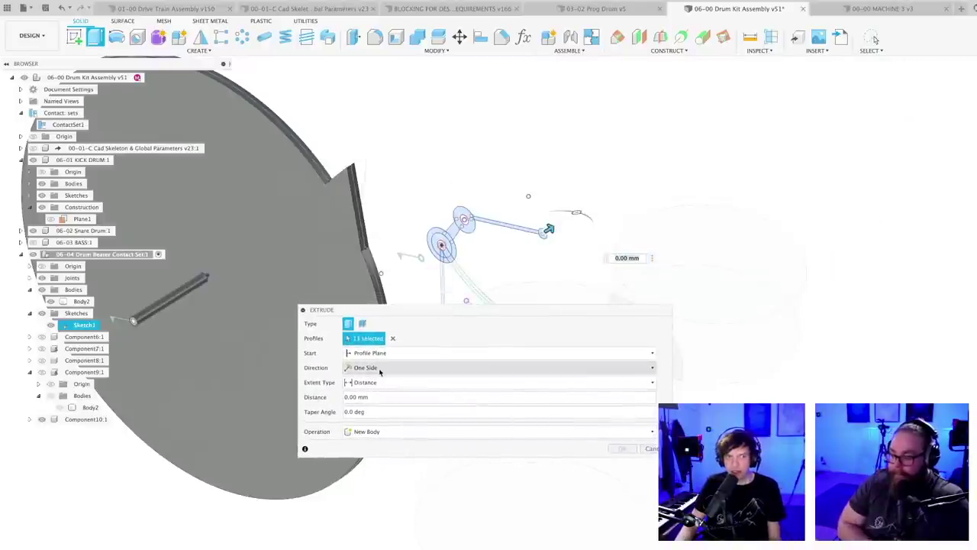
click(379, 382)
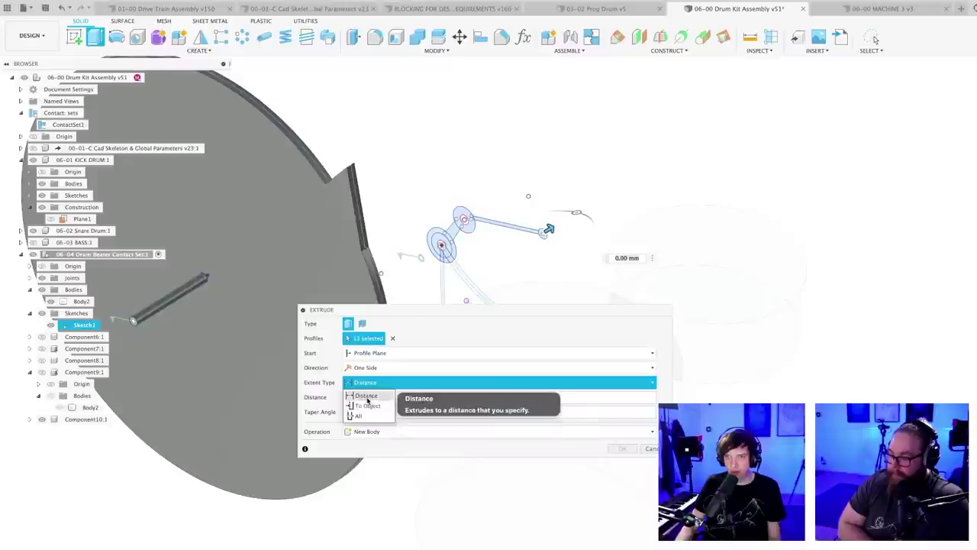
click(372, 354)
click(367, 380)
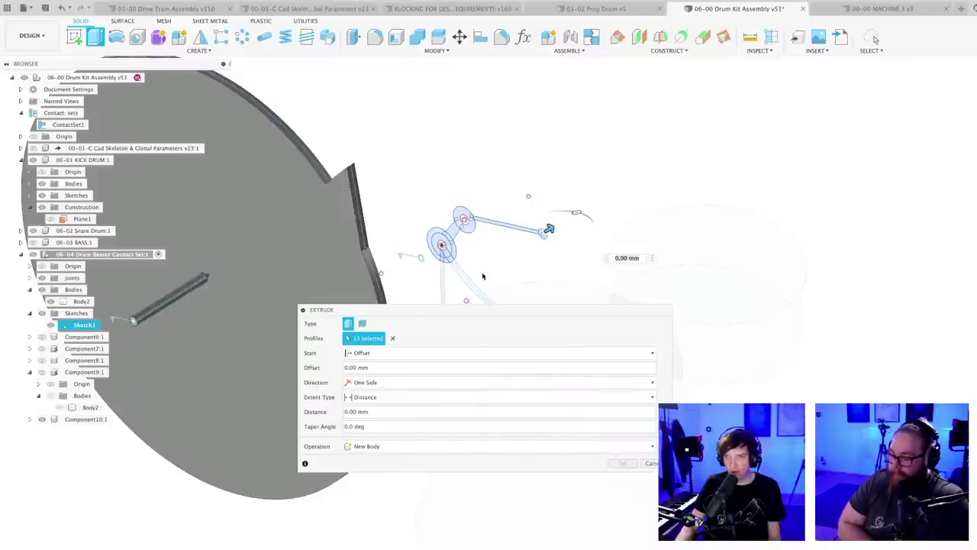
double_click(385, 368)
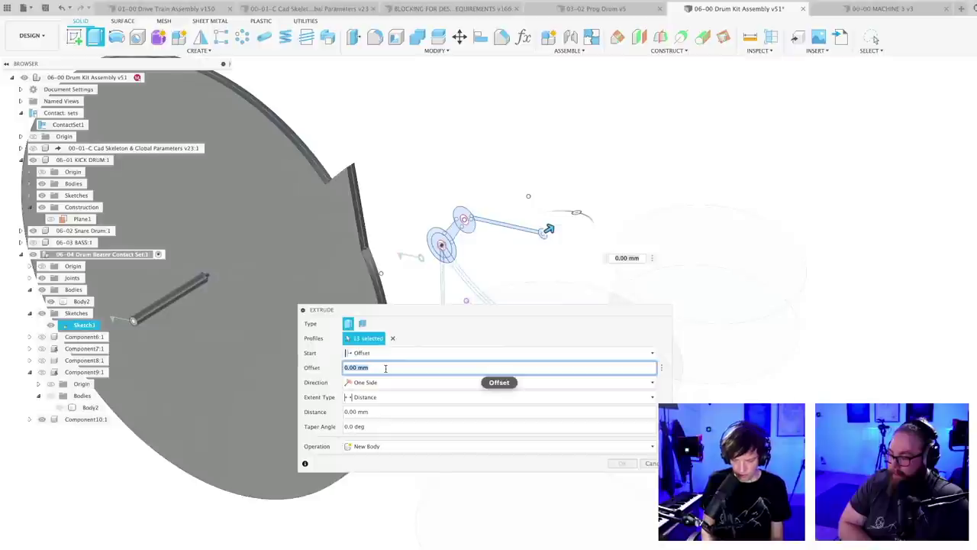
text(20)
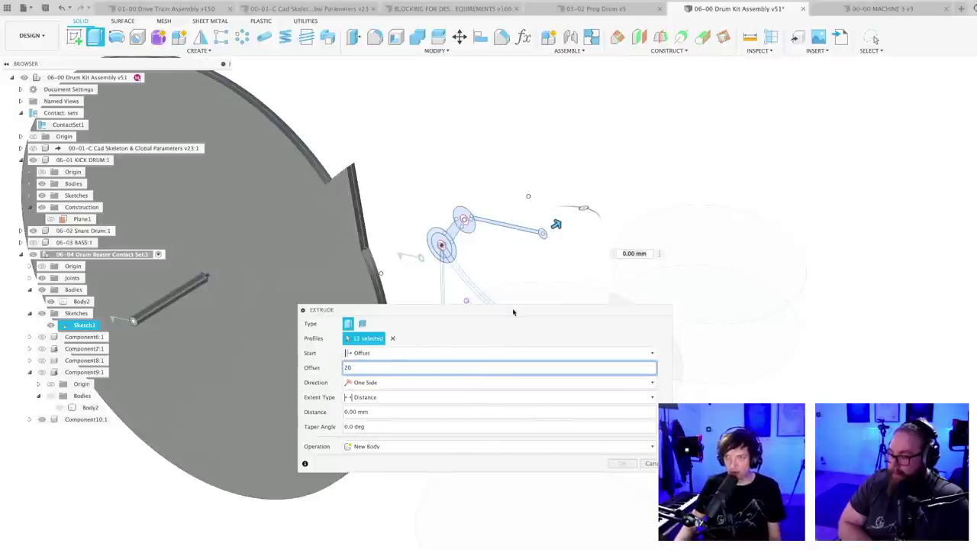
- Set the extrusion distance to 10 mm and create the new body
drag(513, 312, 540, 335)
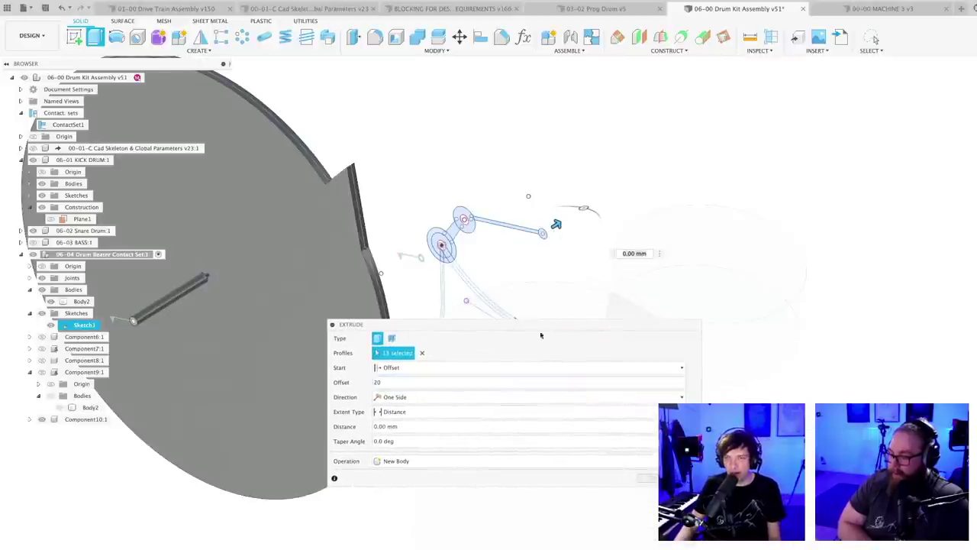
double_click(397, 427)
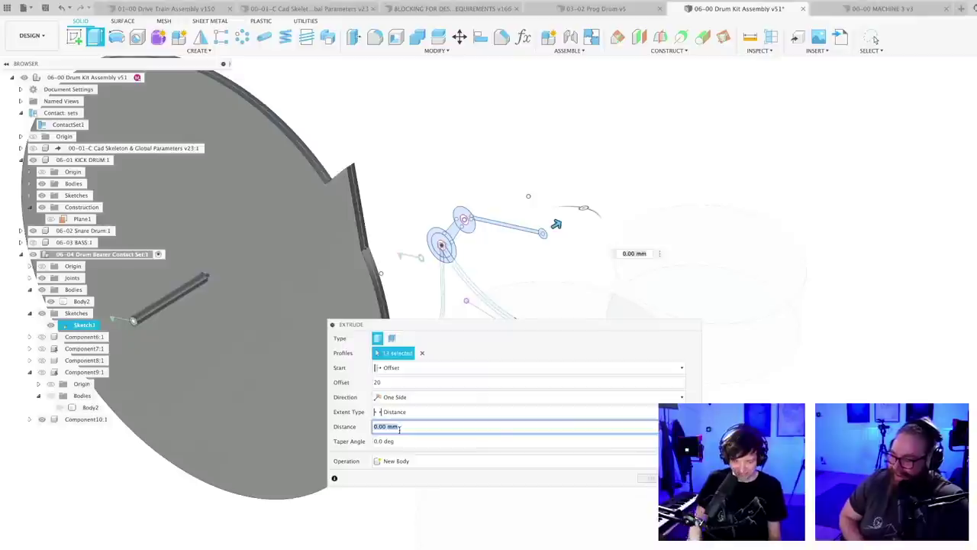
text(10)
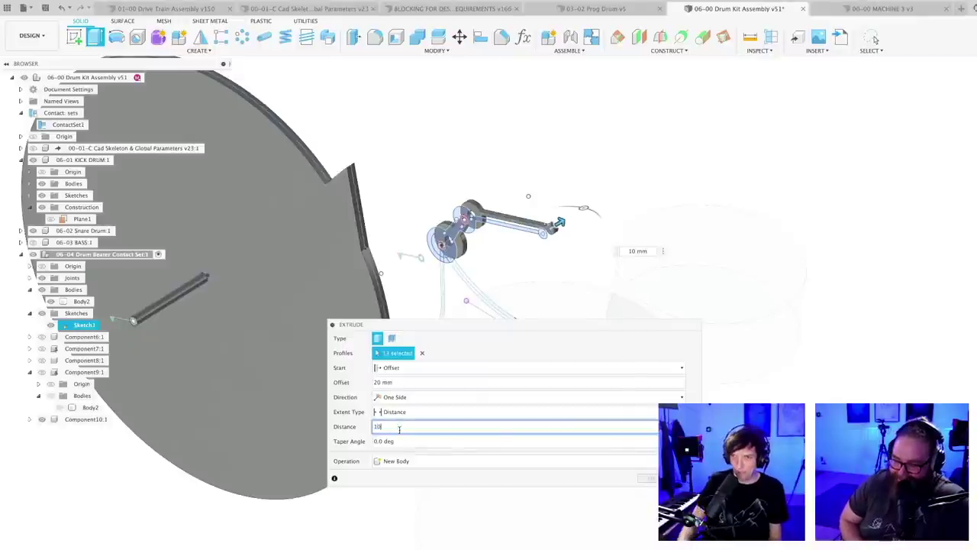
click(651, 479)
scroll(539, 279, up, 2)
- Save the drum kit assembly as version v52 with the default 'User Saved' description
middle_drag(495, 273, 586, 253)
scroll(520, 282, up, 1)
key(super+s)
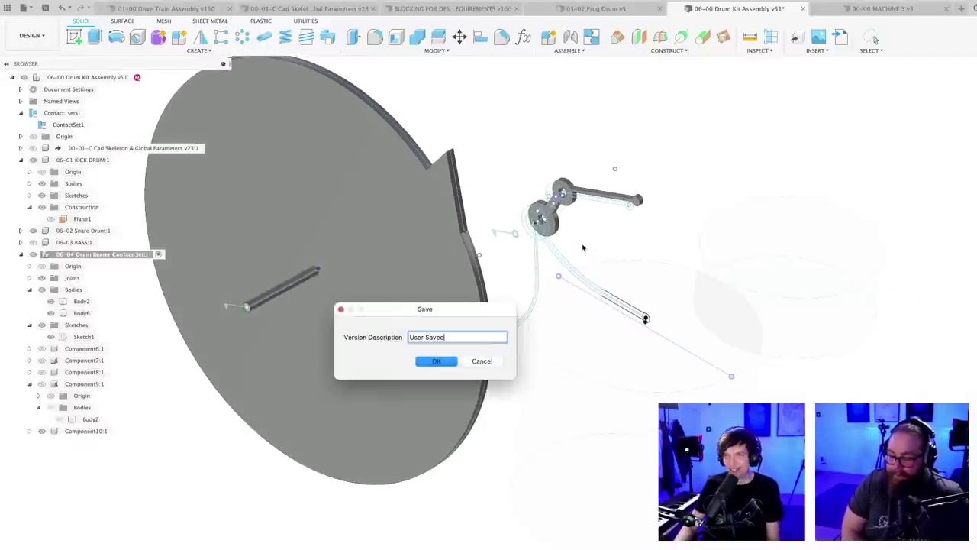
key(Return)
- Zoom in on the beater mechanism and bring up the context menu for Body6
scroll(583, 248, up, 5)
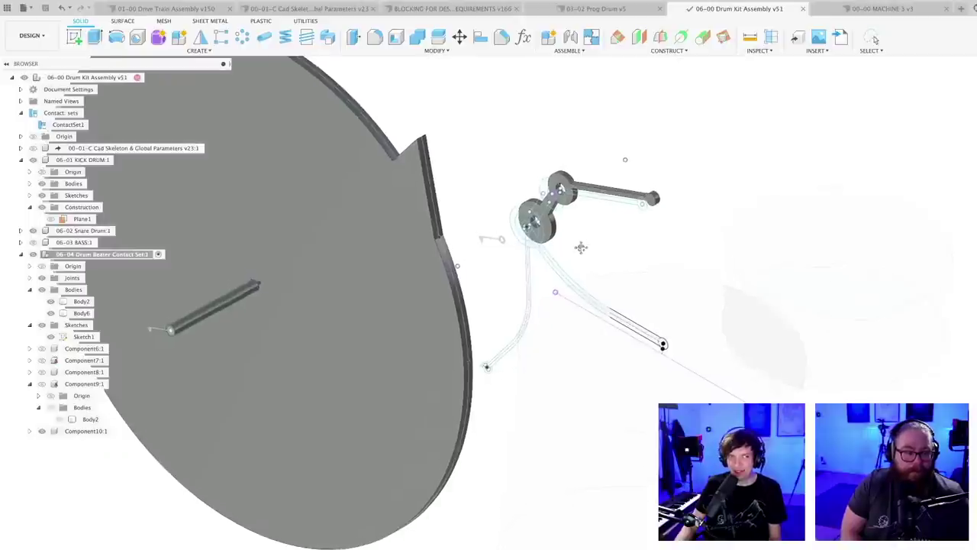
scroll(591, 269, down, 2)
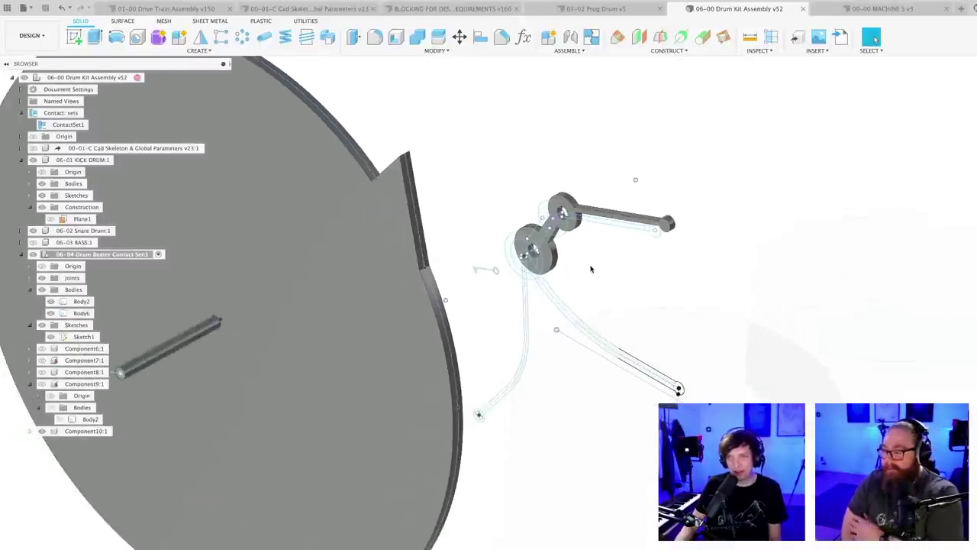
scroll(590, 269, up, 2)
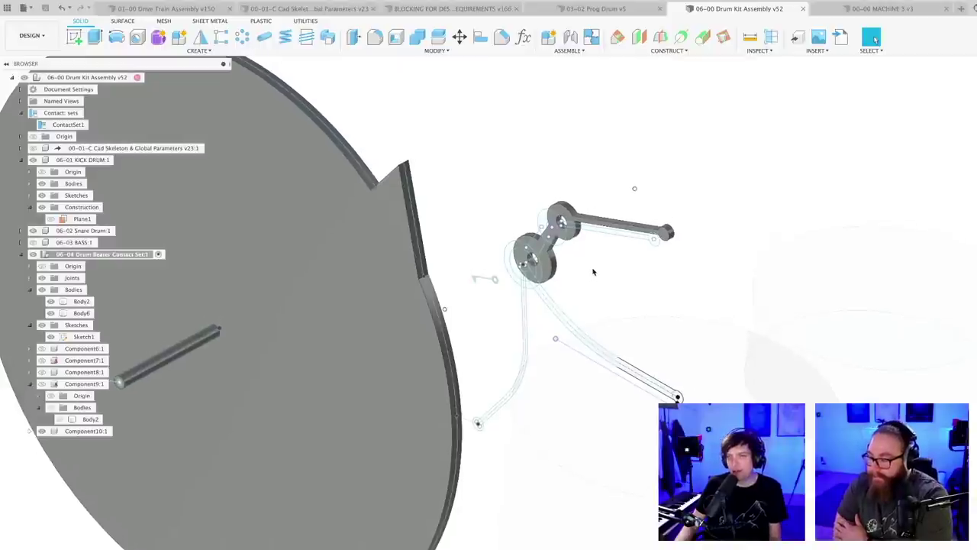
scroll(561, 222, up, 2)
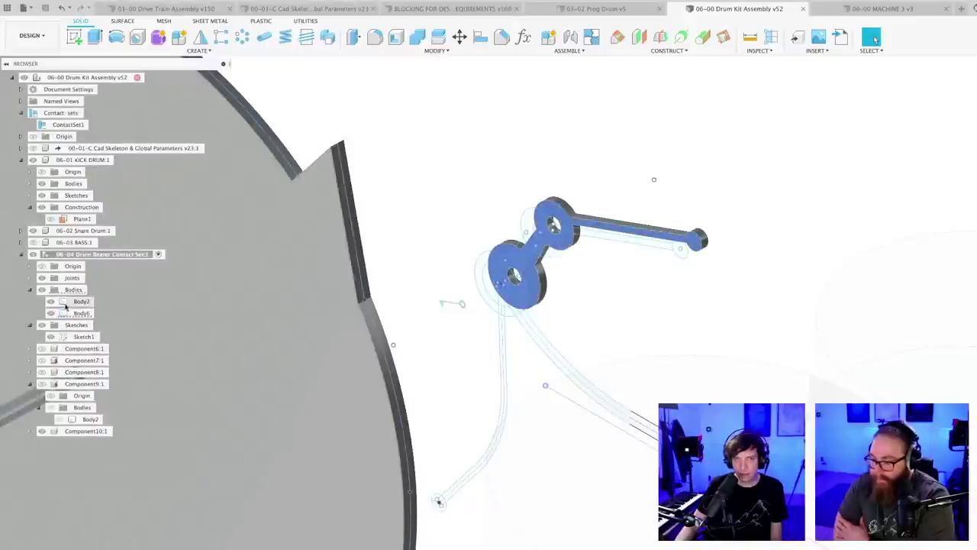
right_click(75, 315)
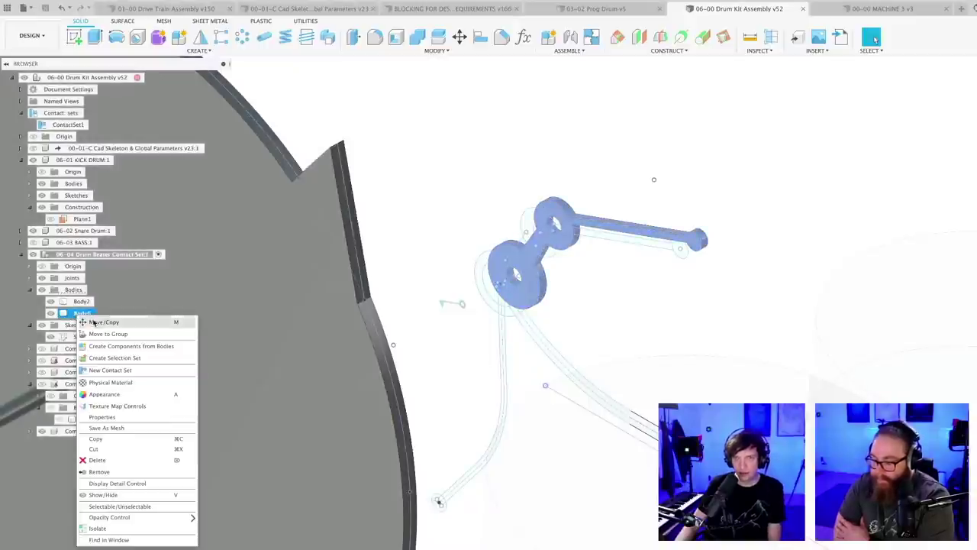
- Create Component11 from Body6, then mirror it as a component across Plane1
click(112, 349)
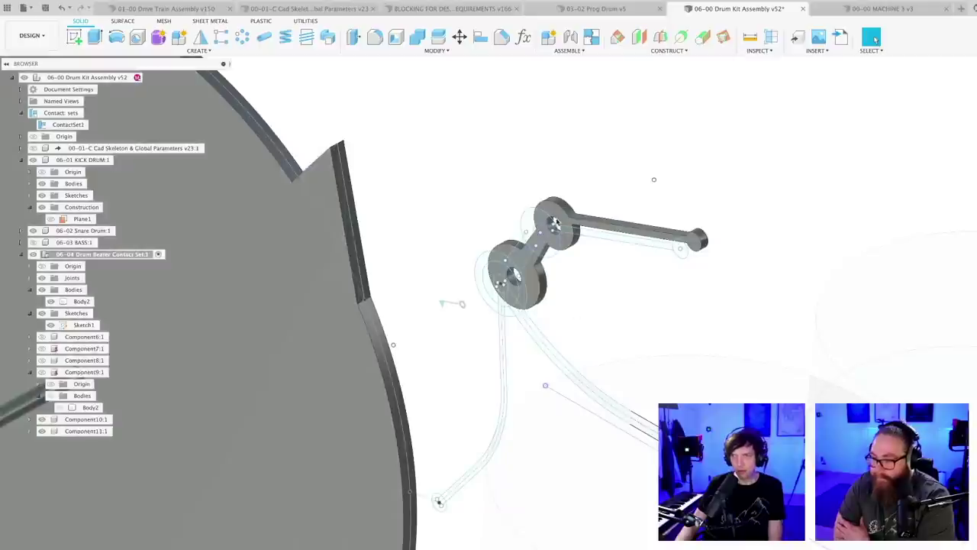
key(s)
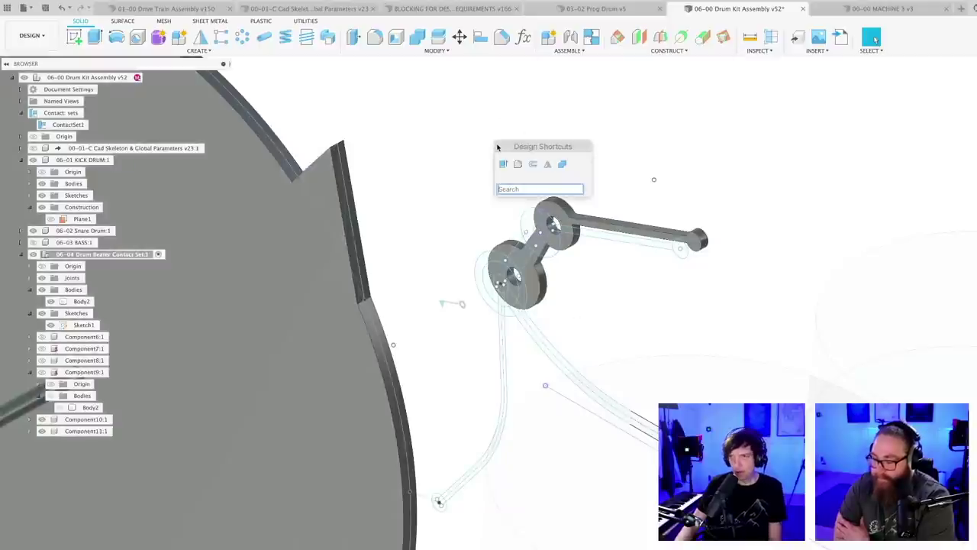
click(547, 165)
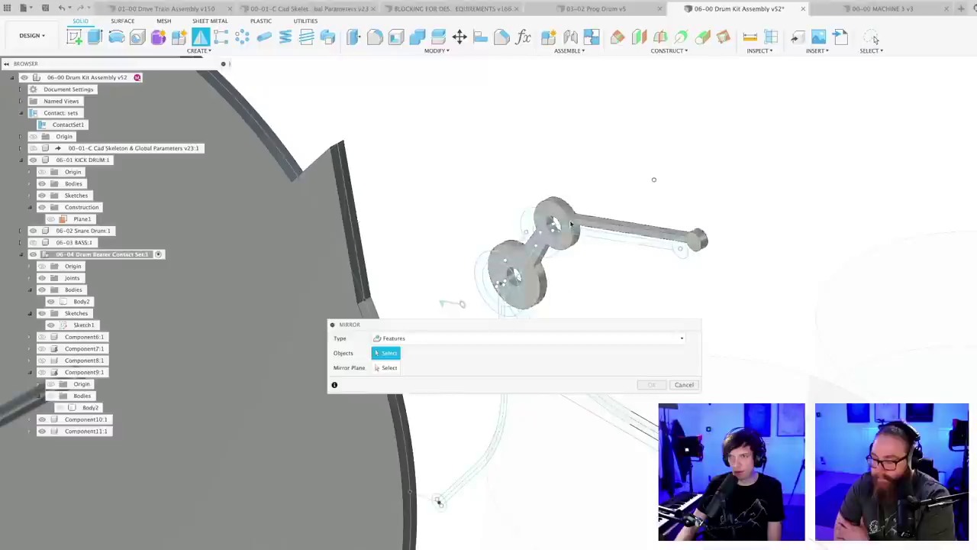
click(414, 338)
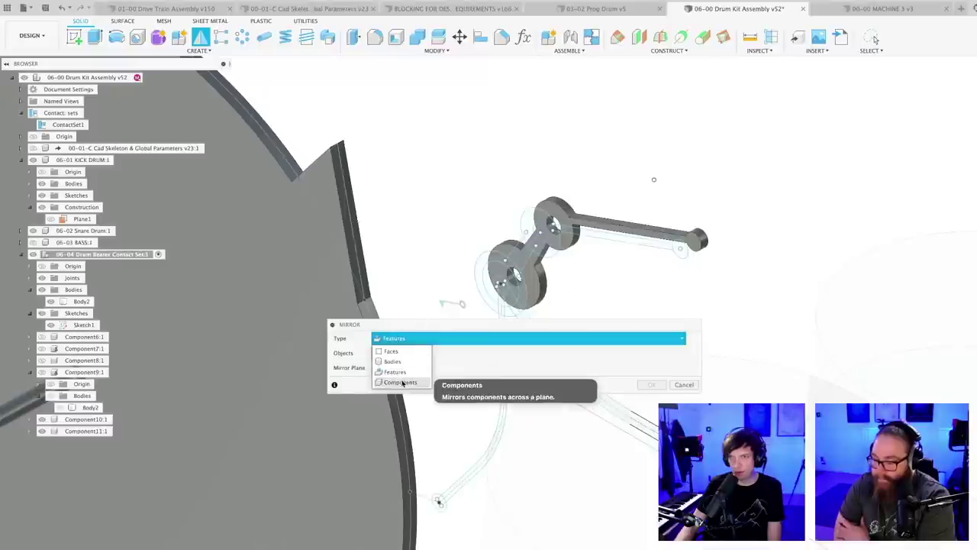
click(398, 374)
click(558, 209)
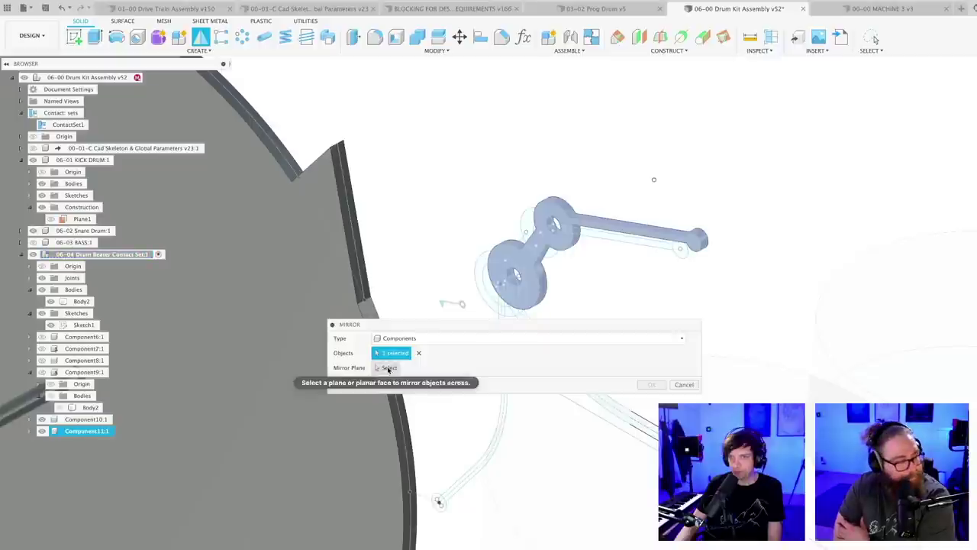
click(389, 367)
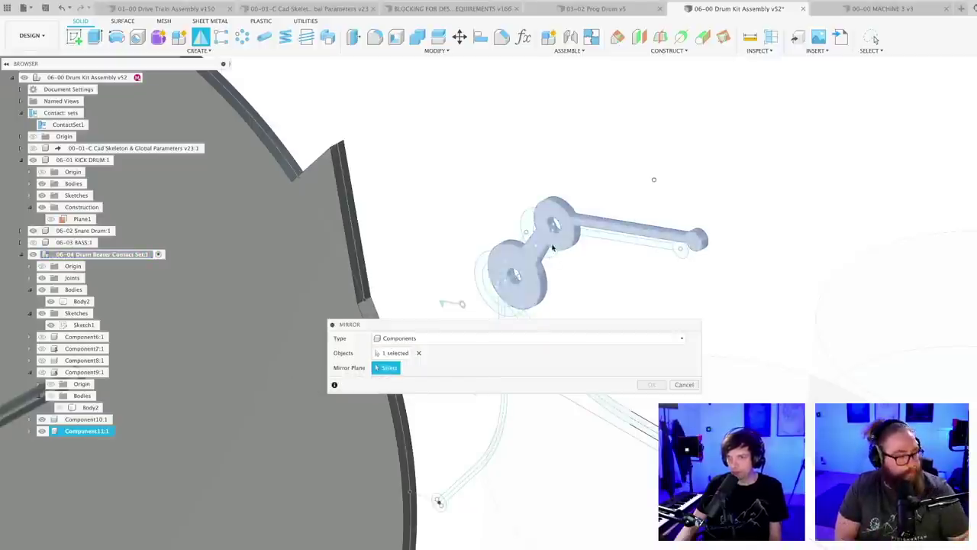
shift+middle_drag(538, 258, 603, 228)
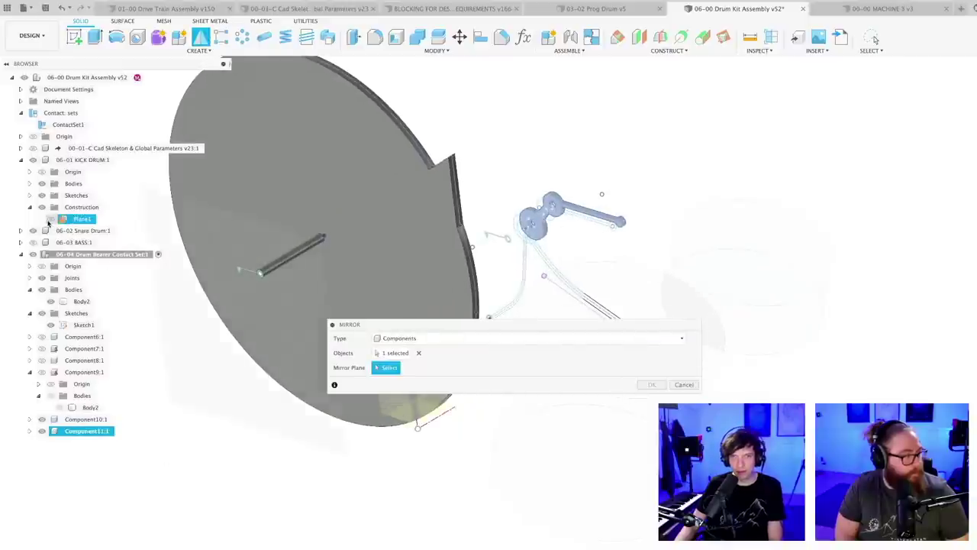
click(223, 378)
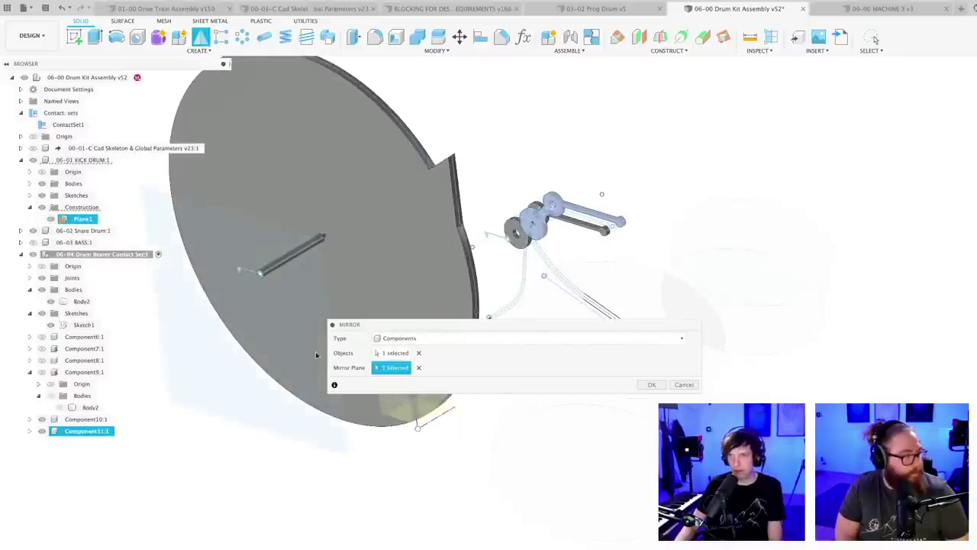
click(655, 384)
shift+middle_drag(629, 240, 655, 277)
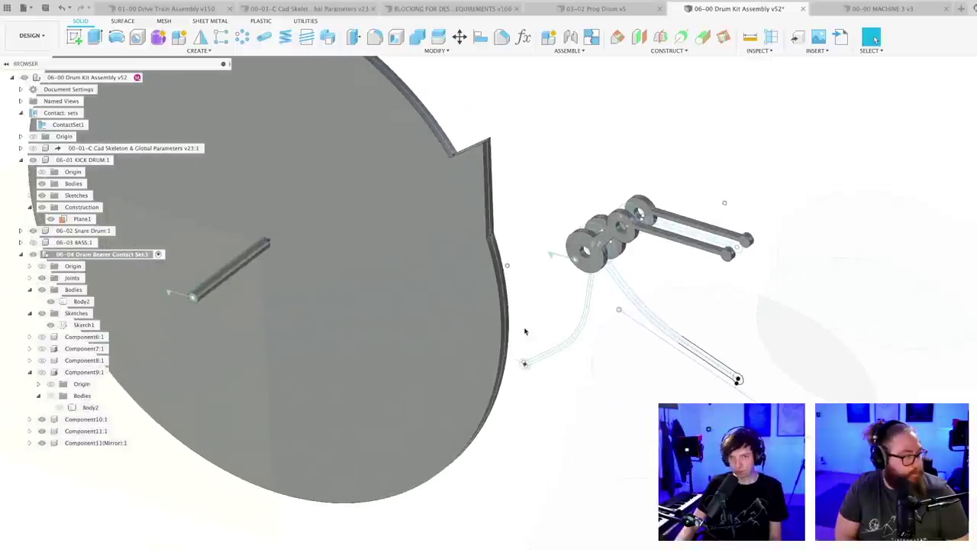
- Make Component6, Component7, Component8 and Component9 visible again
click(30, 373)
click(41, 372)
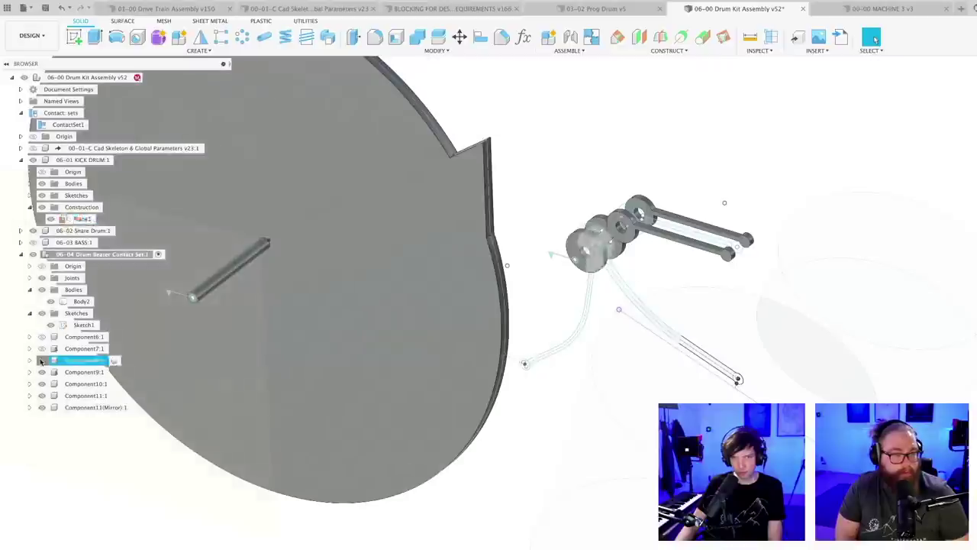
click(41, 360)
click(41, 349)
click(42, 337)
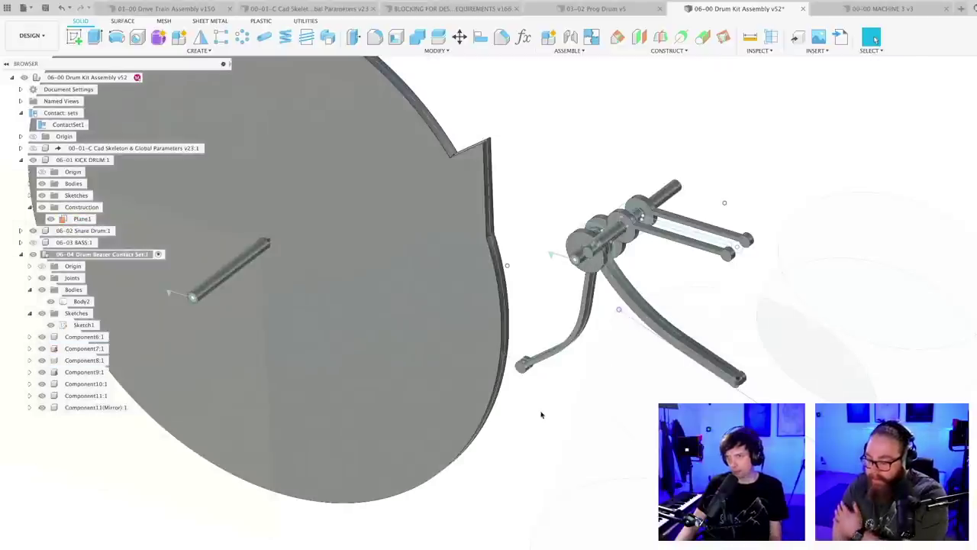
- Save the assembly as version v53 with the default description
scroll(541, 415, down, 5)
mouse_move(541, 415)
shift+middle_down()
mouse_move(561, 394)
mouse_move(566, 402)
mouse_move(470, 457)
shift+middle_up()
scroll(470, 456, down, 3)
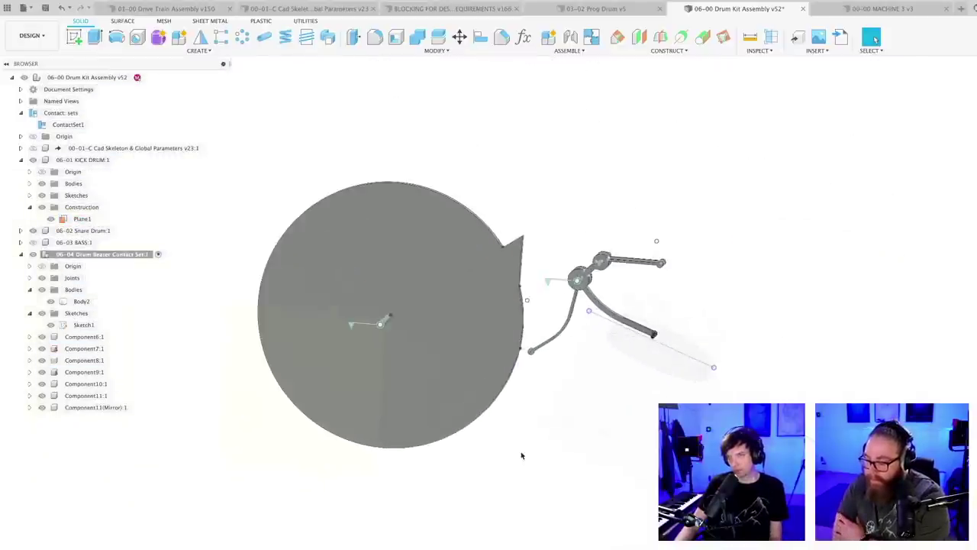
key(super+s)
key(Return)
- Orbit around the beater assembly and select the beater arm's flat face
scroll(620, 327, up, 3)
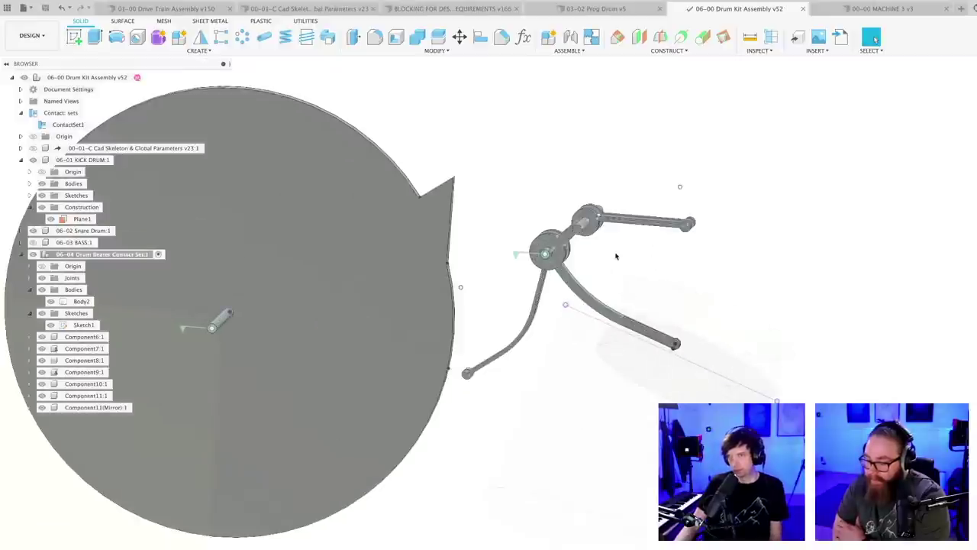
shift+middle_drag(616, 253, 526, 194)
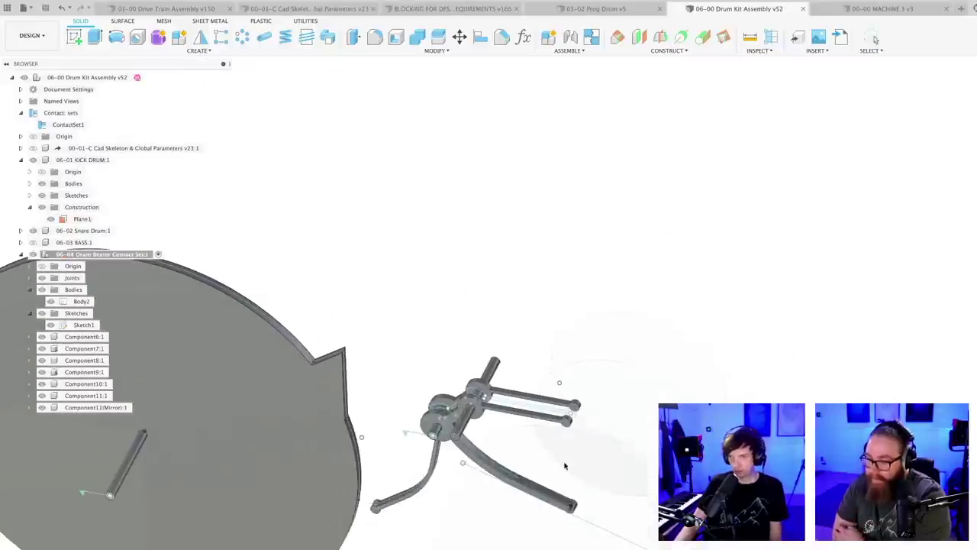
scroll(609, 414, up, 3)
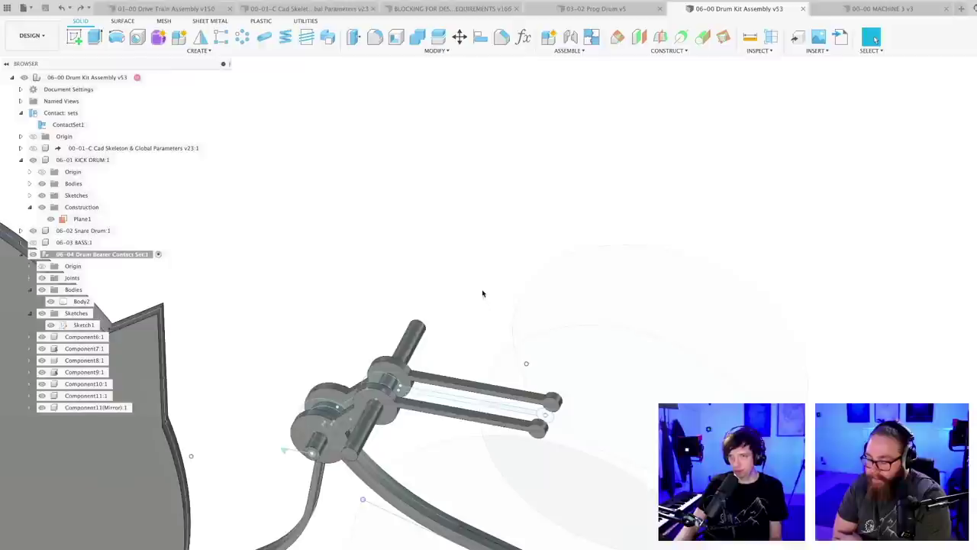
shift+middle_drag(483, 294, 576, 341)
key(e)
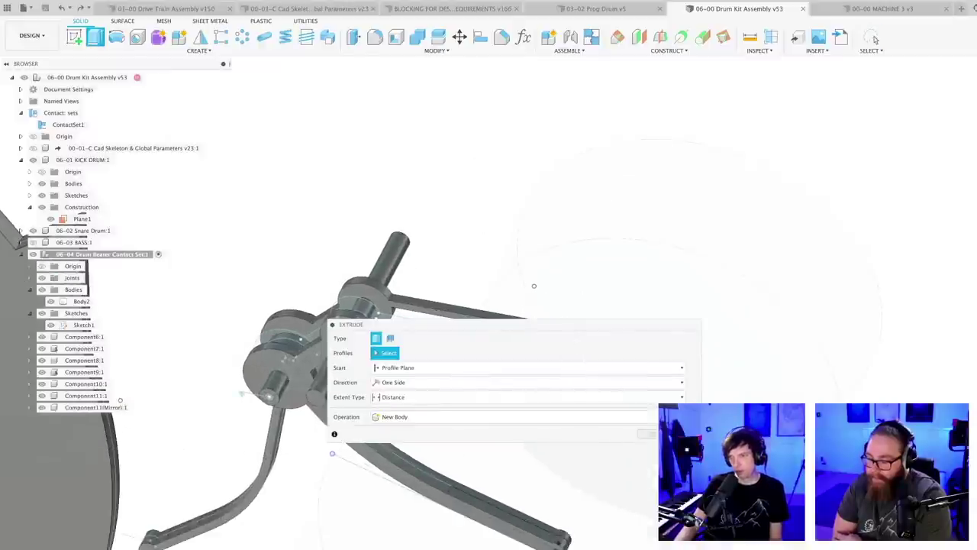
key(Escape)
scroll(602, 361, up, 3)
click(551, 329)
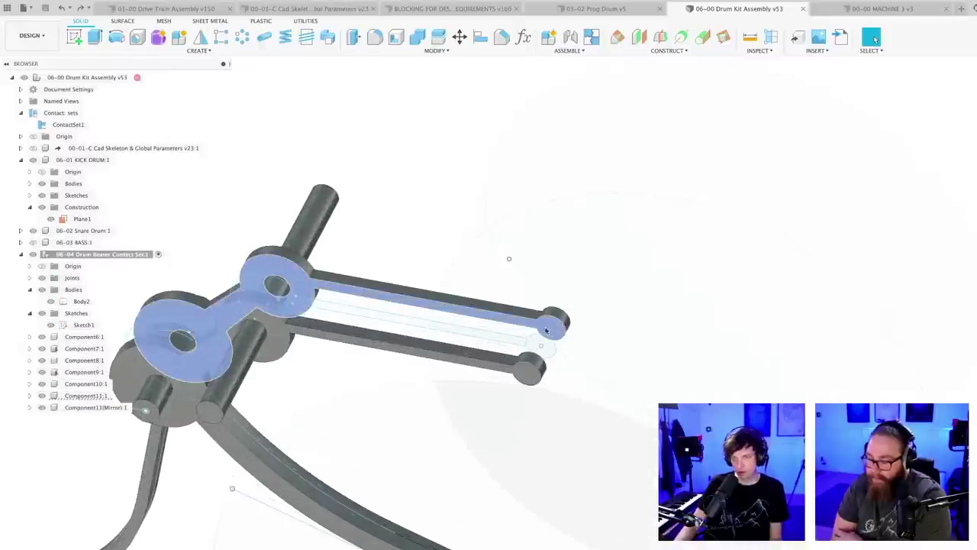
shift+middle_drag(547, 330, 547, 222)
scroll(403, 211, down, 3)
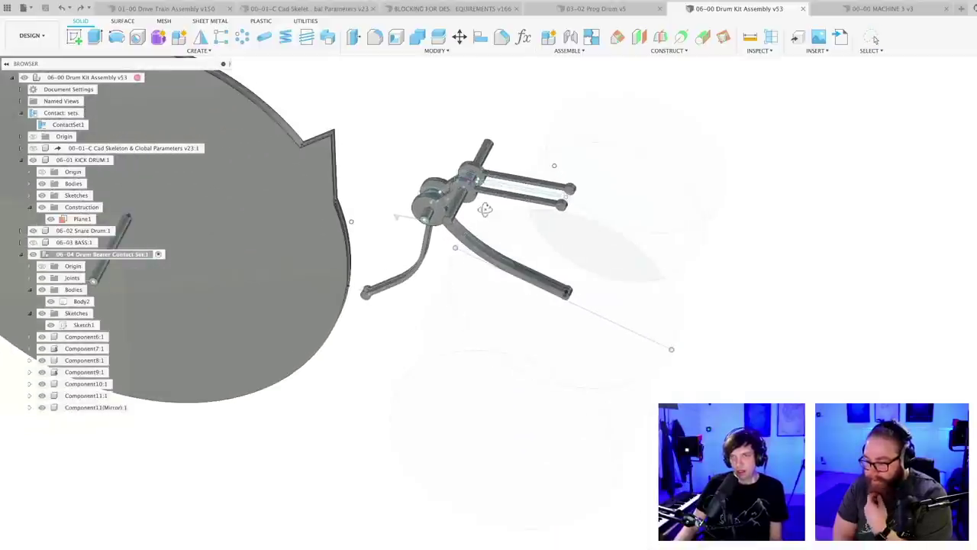
middle_drag(485, 211, 496, 206)
scroll(558, 163, up, 3)
scroll(558, 164, up, 3)
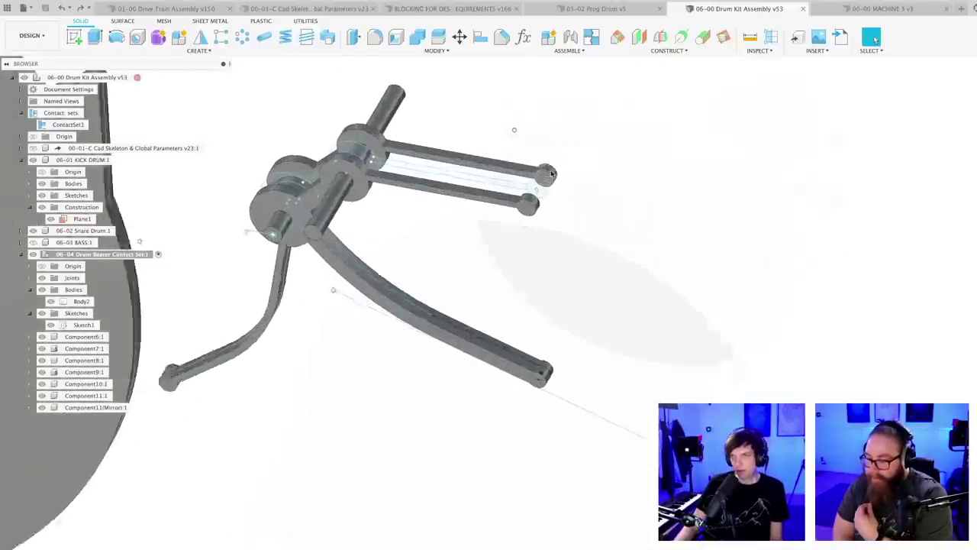
scroll(539, 200, up, 3)
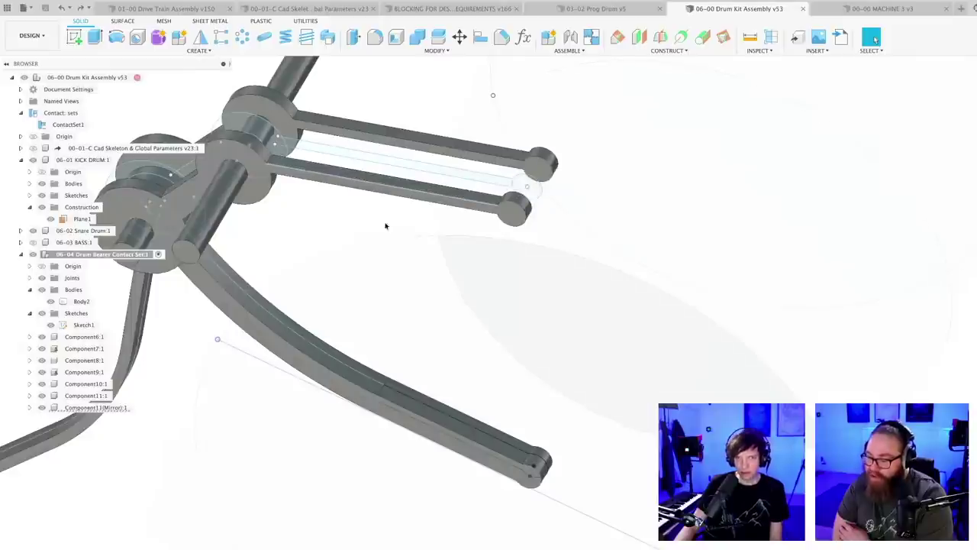
- Extrude the beater-end circle 21.876 mm symmetrically as a Join to form the end roller
click(86, 395)
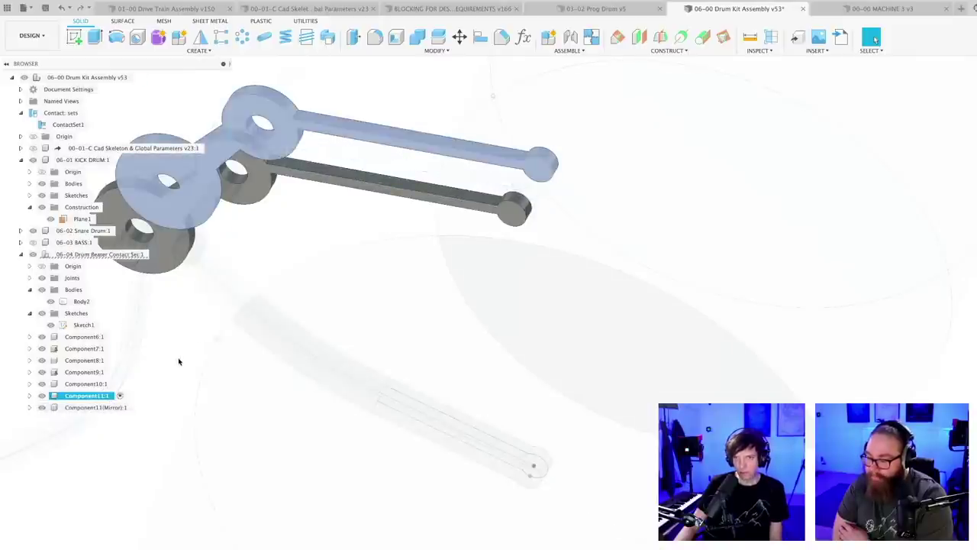
key(e)
click(529, 185)
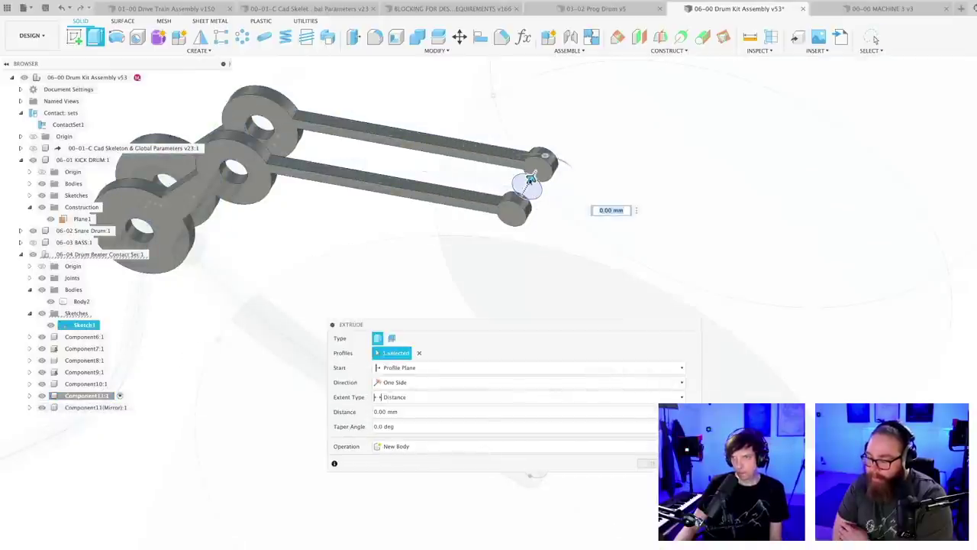
mouse_move(530, 180)
mouse_down()
mouse_move(536, 168)
mouse_move(525, 195)
mouse_up()
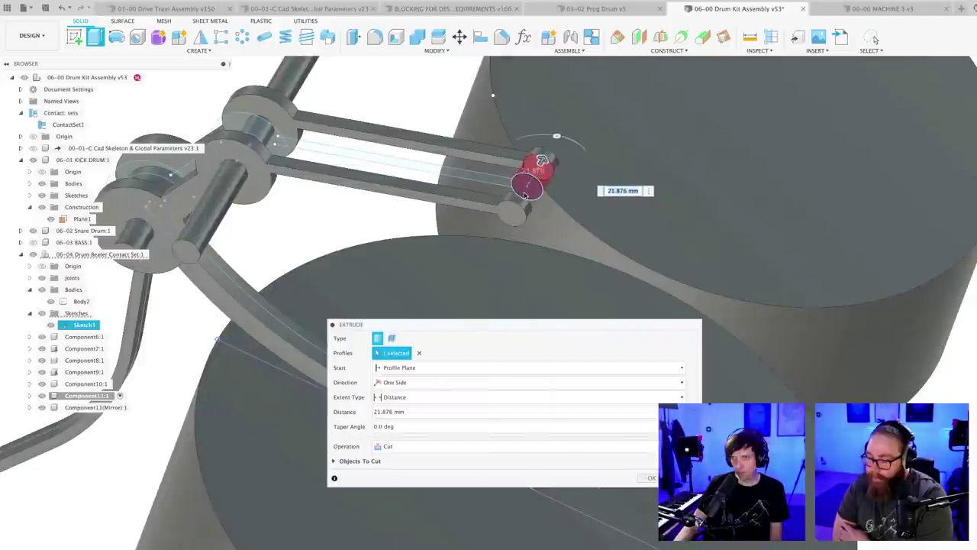
click(397, 382)
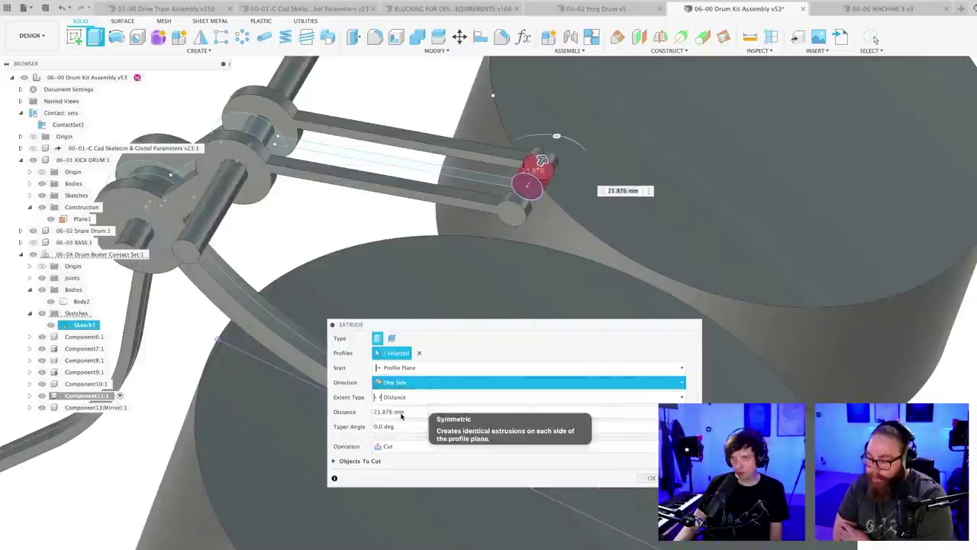
click(401, 416)
click(398, 460)
click(396, 474)
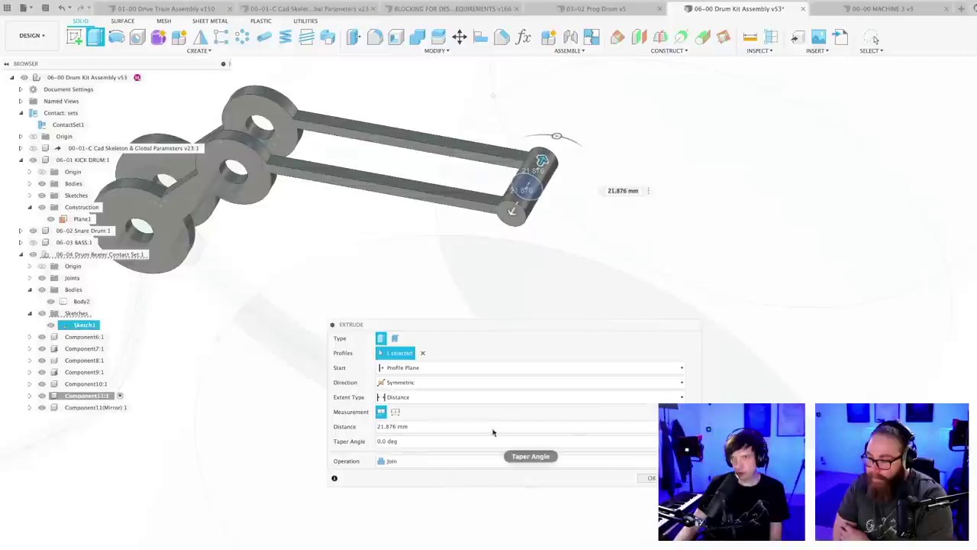
click(651, 478)
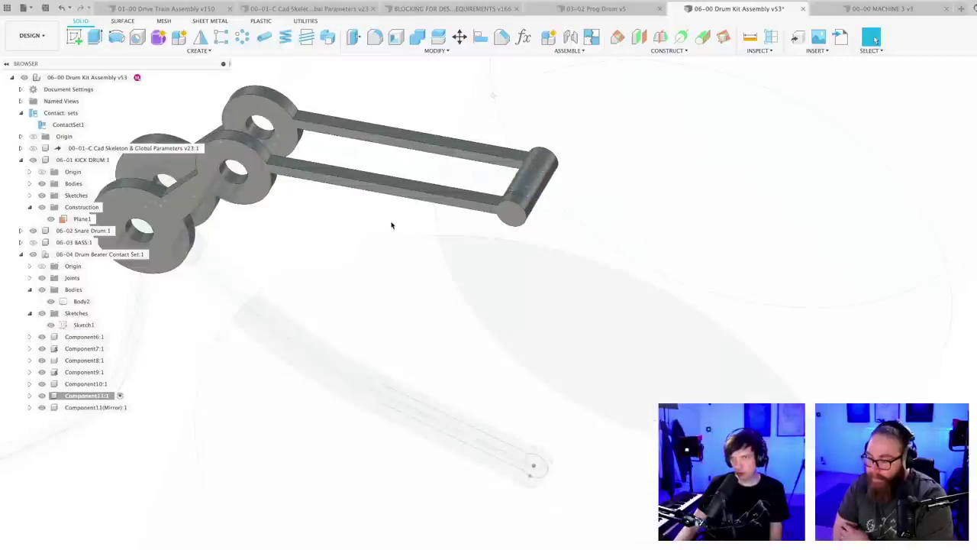
- Move Body1 into Component11:1 and expand its Bodies folder to show both bodies
scroll(373, 227, down, 2)
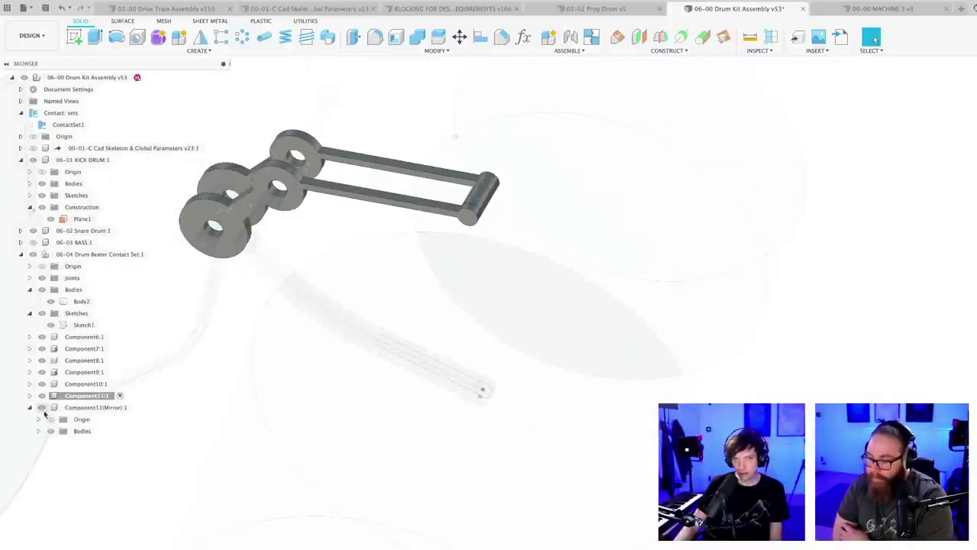
drag(90, 407, 87, 398)
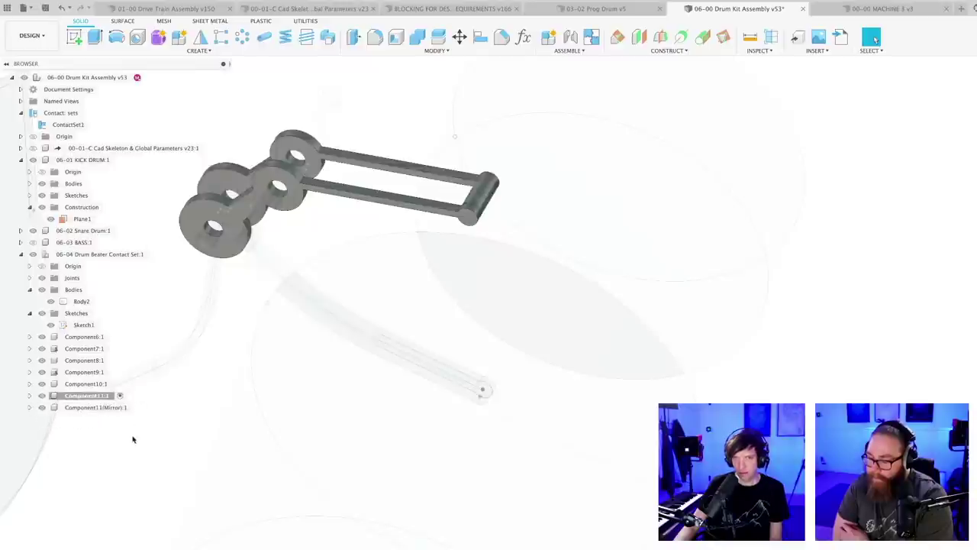
middle_drag(147, 433, 244, 426)
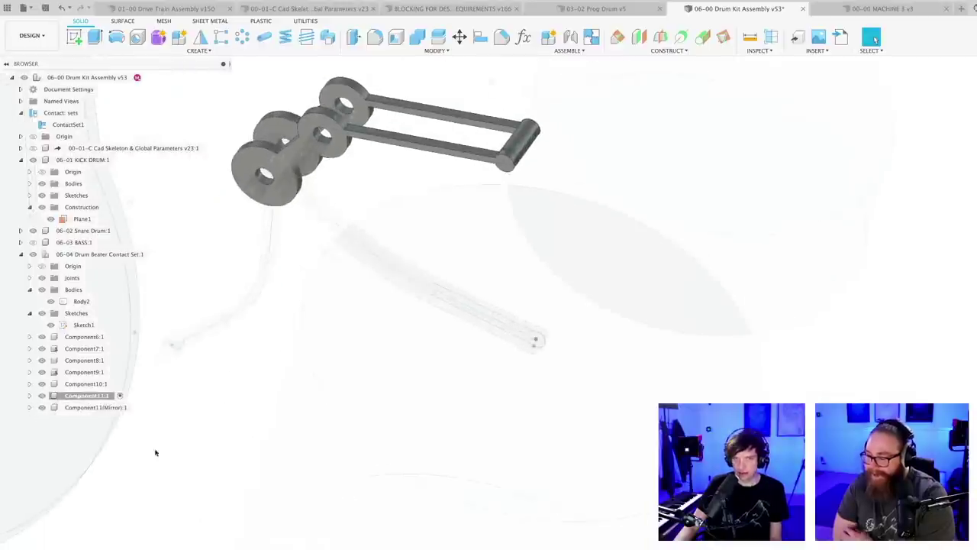
shift+middle_drag(181, 435, 312, 418)
shift+middle_drag(437, 243, 377, 283)
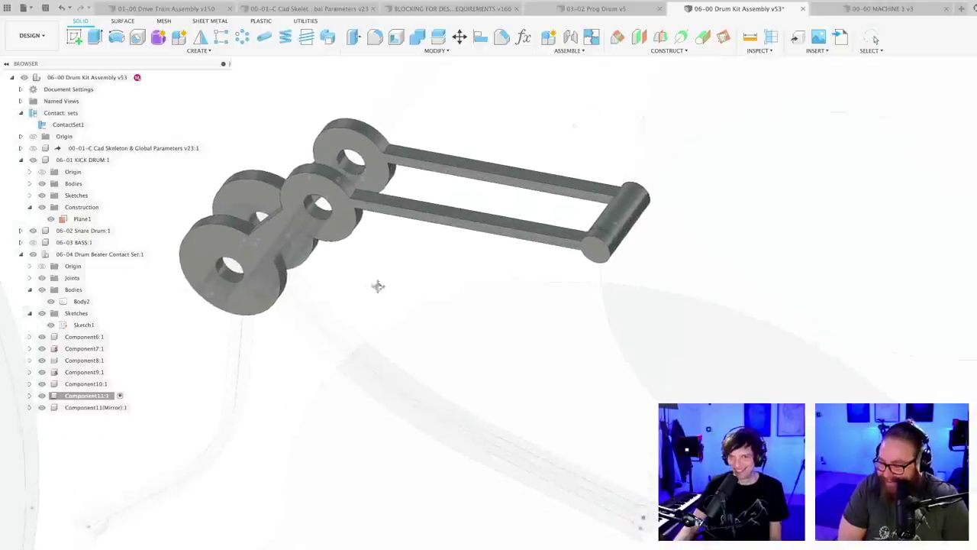
click(30, 395)
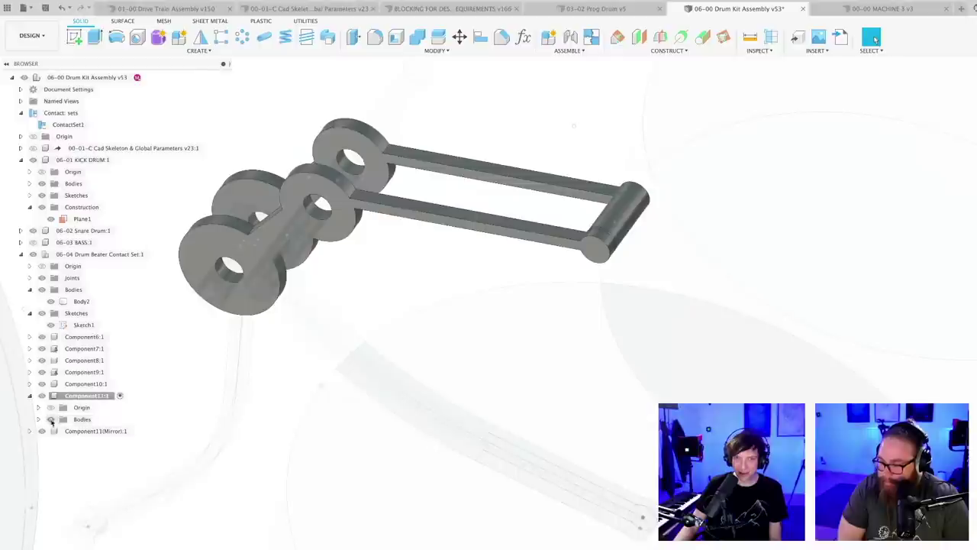
click(39, 419)
- Combine Body1 and Body2 into a single body using Join
click(90, 431)
shift+click(91, 442)
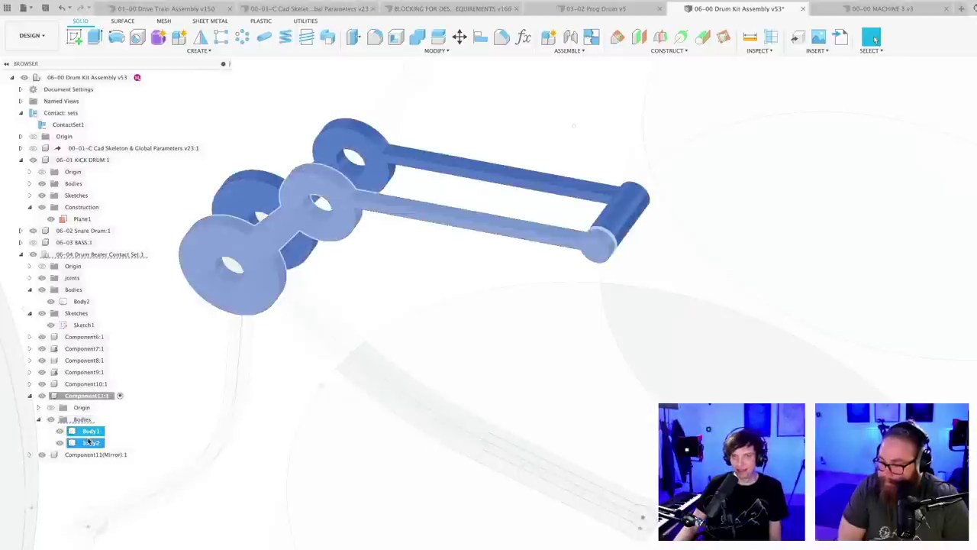
click(416, 37)
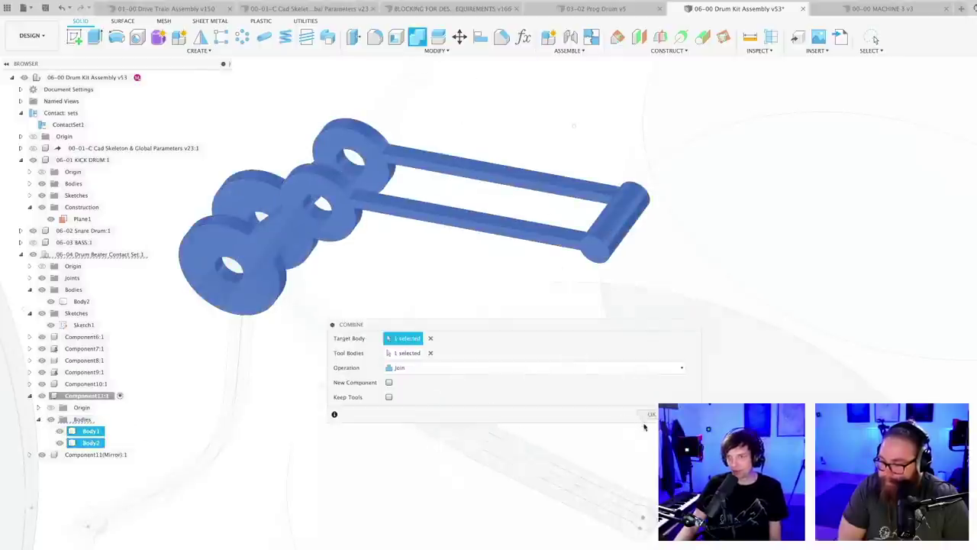
click(650, 414)
scroll(427, 280, down, 5)
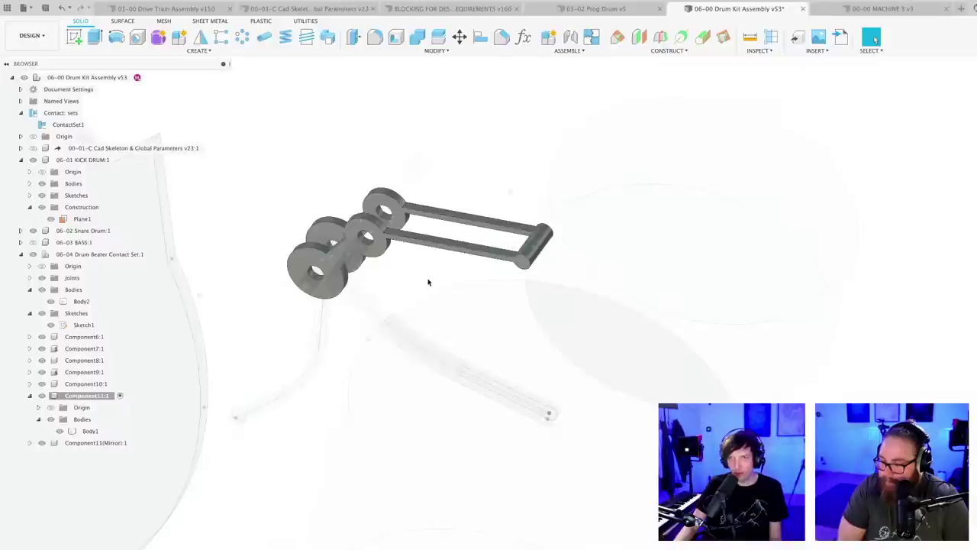
shift+middle_drag(439, 287, 453, 331)
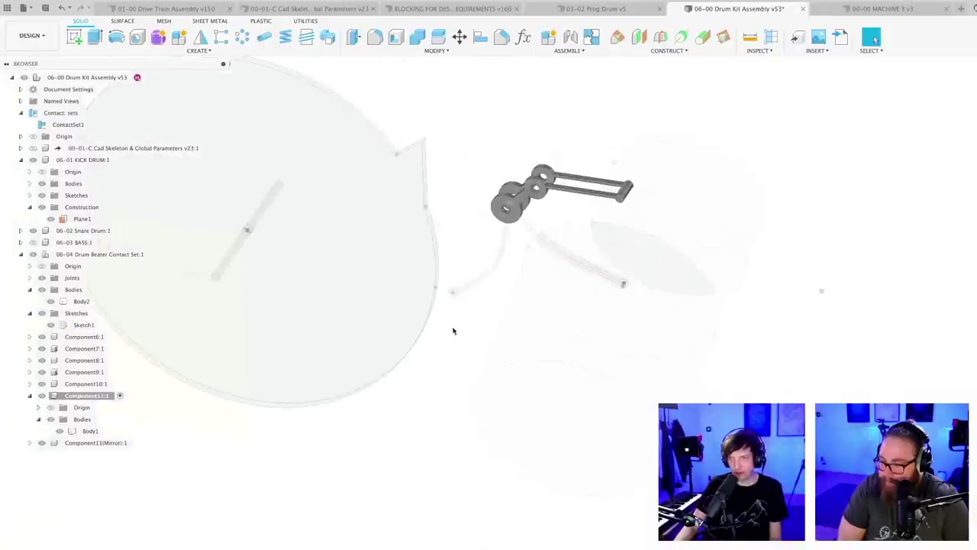
middle_drag(571, 208, 551, 260)
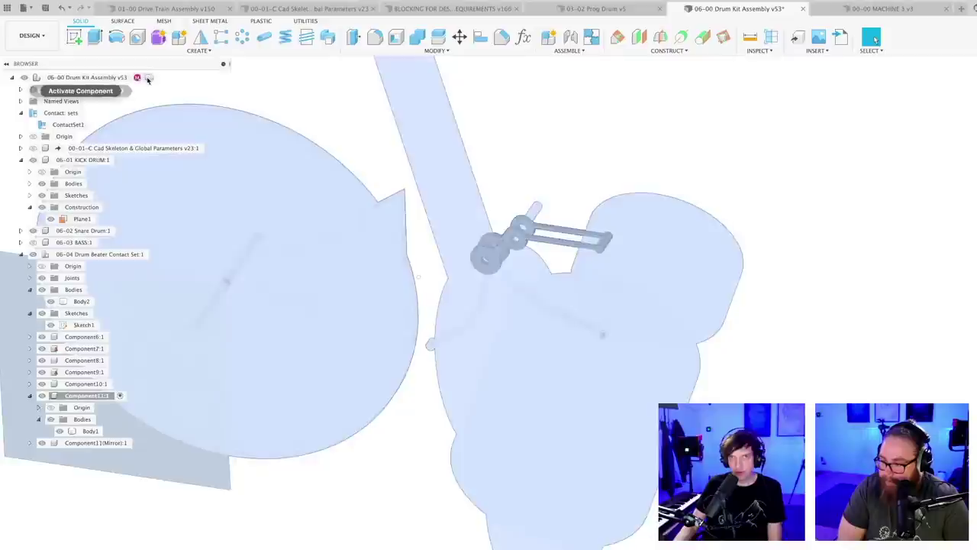
- Reactivate the top-level drum kit assembly and save it as version v54
click(147, 77)
click(445, 494)
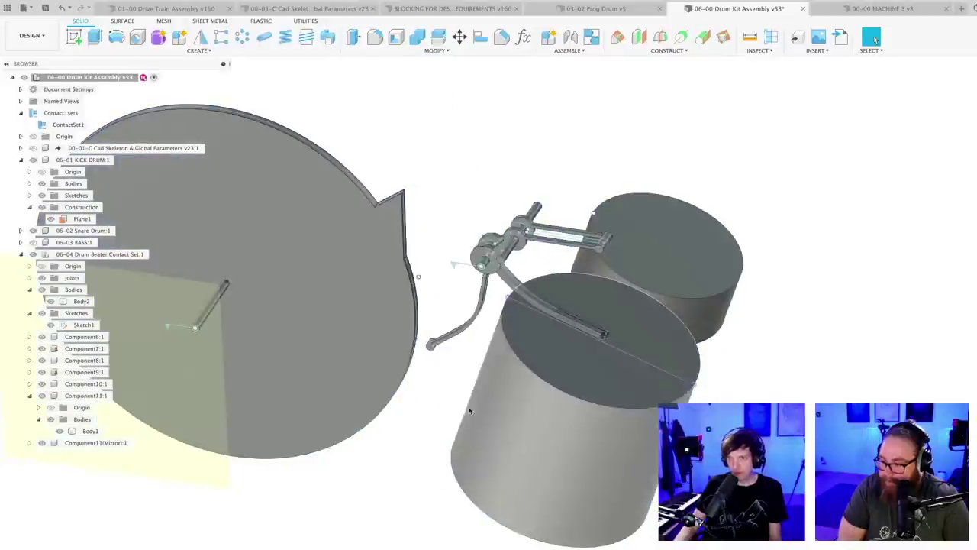
key(super+s)
key(Return)
scroll(492, 254, up, 2)
shift+middle_drag(479, 200, 538, 308)
scroll(466, 262, up, 3)
scroll(521, 250, down, 3)
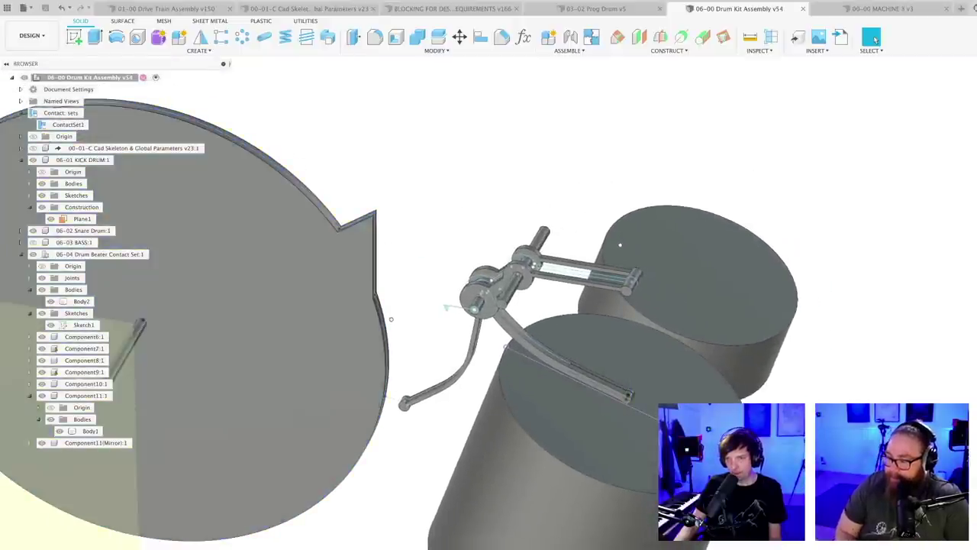
scroll(428, 367, down, 3)
middle_drag(427, 366, 490, 354)
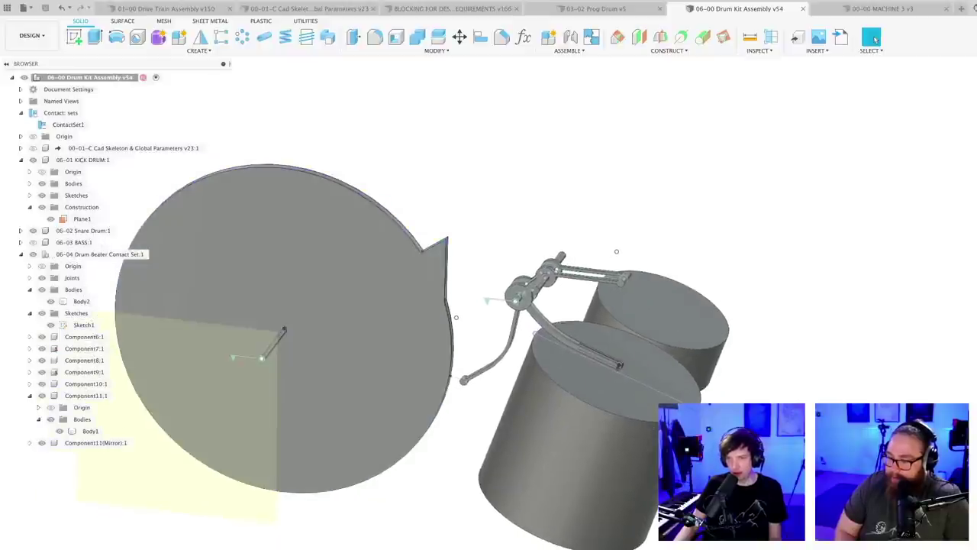
scroll(434, 546, down, 3)
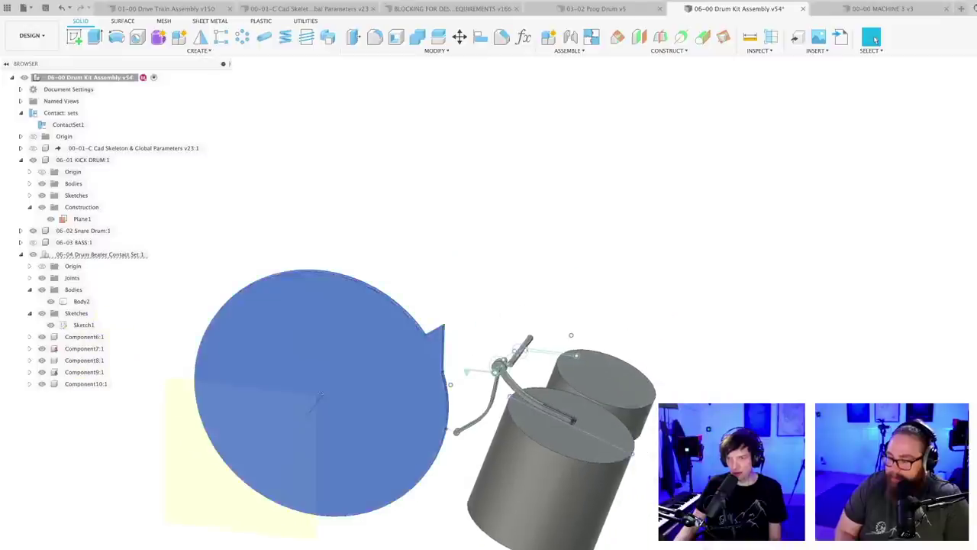
- Cancel the broken feature edit and delete the translucent drum disk, confirming the warning
key(super+z)
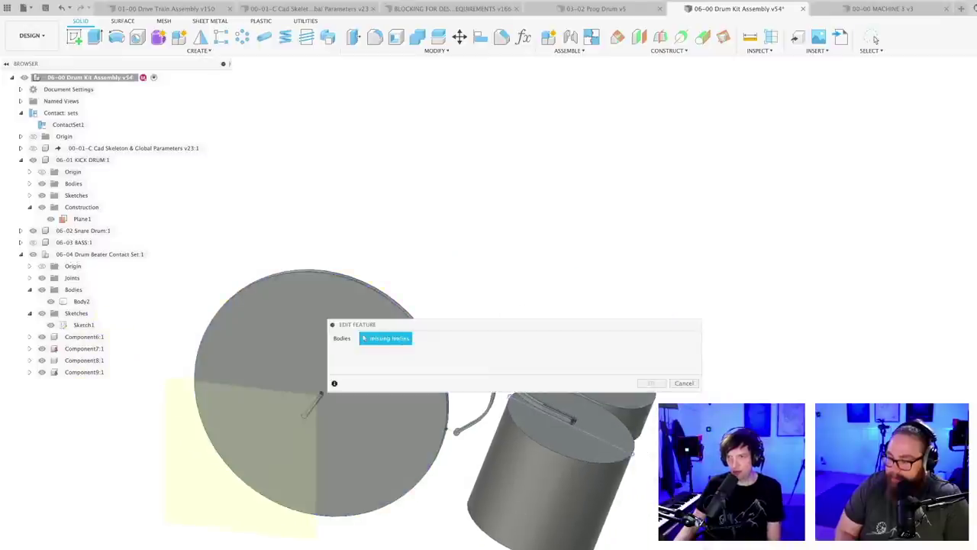
click(685, 383)
click(328, 381)
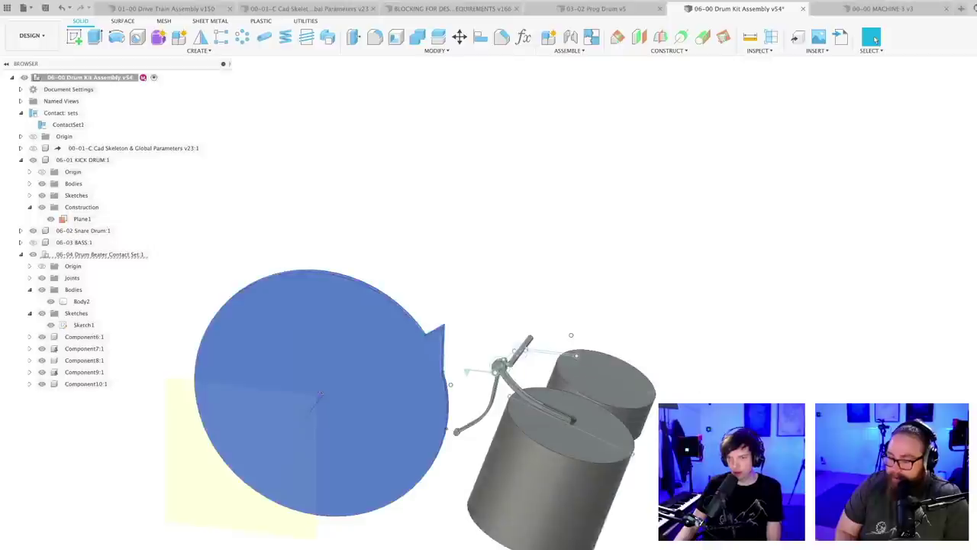
key(Delete)
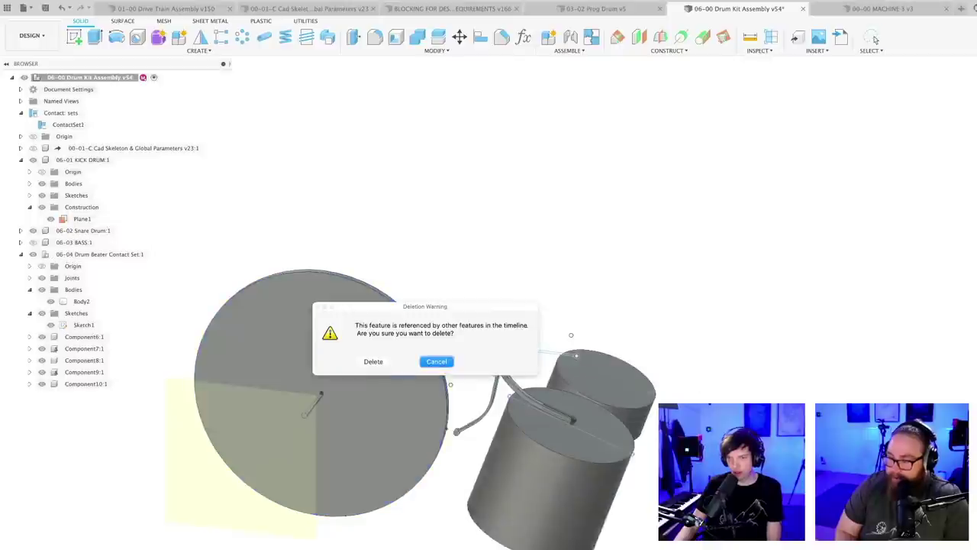
click(373, 362)
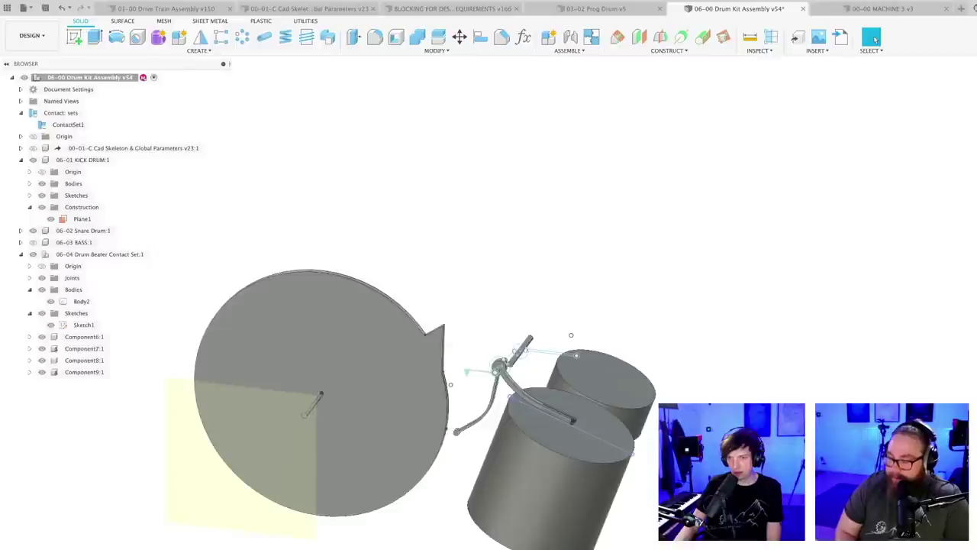
- Drag the beater linkage to check how it moves
scroll(452, 542, up, 3)
middle_drag(429, 545, 501, 538)
scroll(510, 529, down, 2)
scroll(521, 321, up, 4)
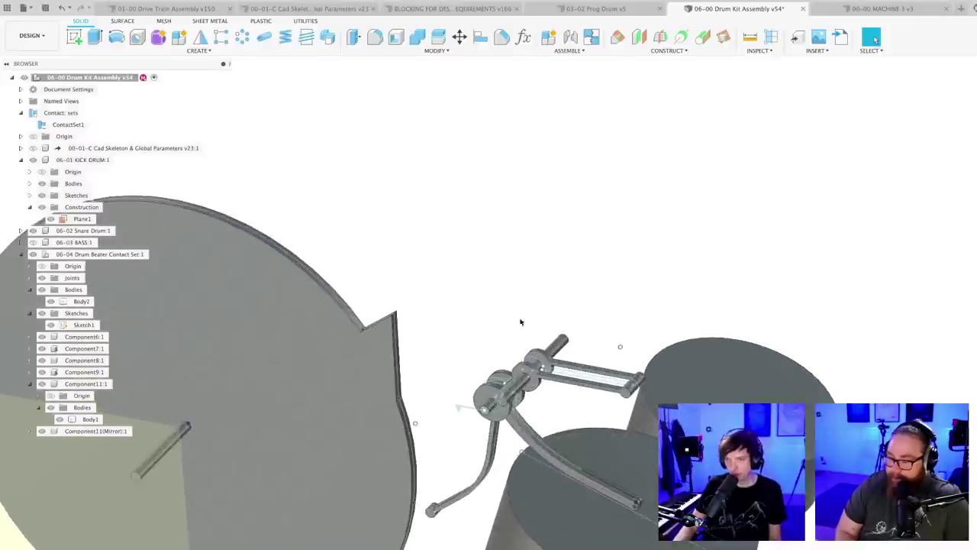
scroll(530, 386, up, 2)
scroll(554, 410, down, 2)
mouse_move(560, 410)
shift+middle_down()
mouse_move(571, 403)
mouse_move(563, 399)
mouse_move(565, 407)
shift+middle_up()
scroll(581, 375, up, 2)
scroll(581, 375, up, 1)
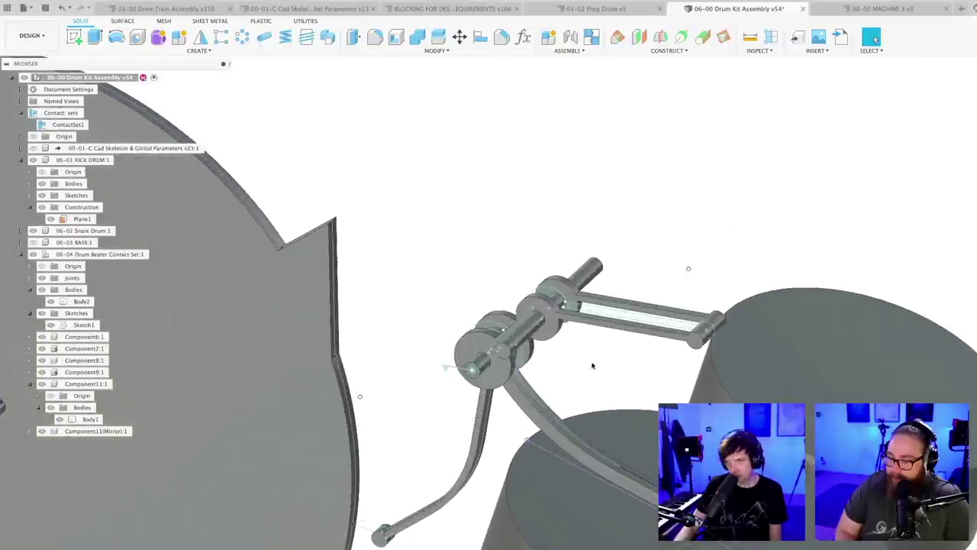
drag(694, 343, 665, 258)
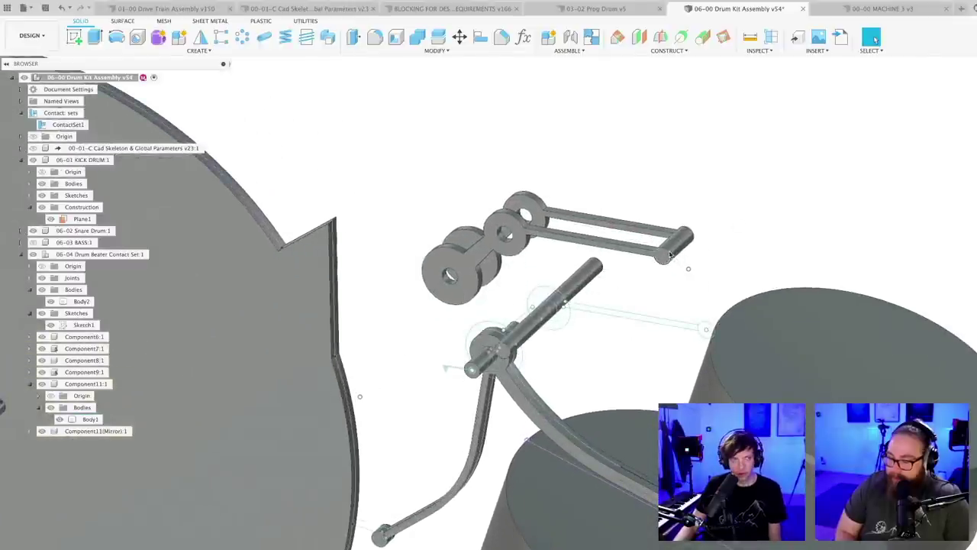
scroll(595, 333, down, 5)
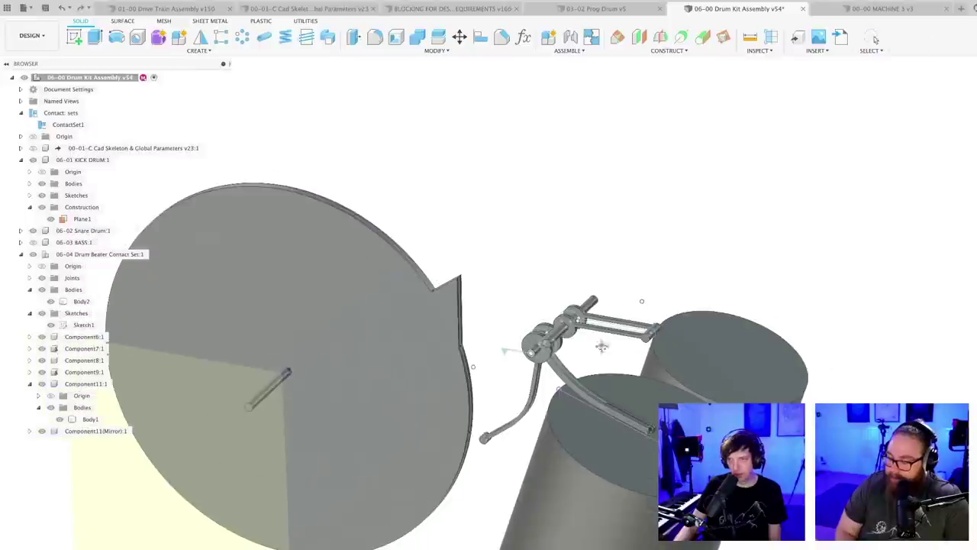
middle_drag(602, 347, 605, 214)
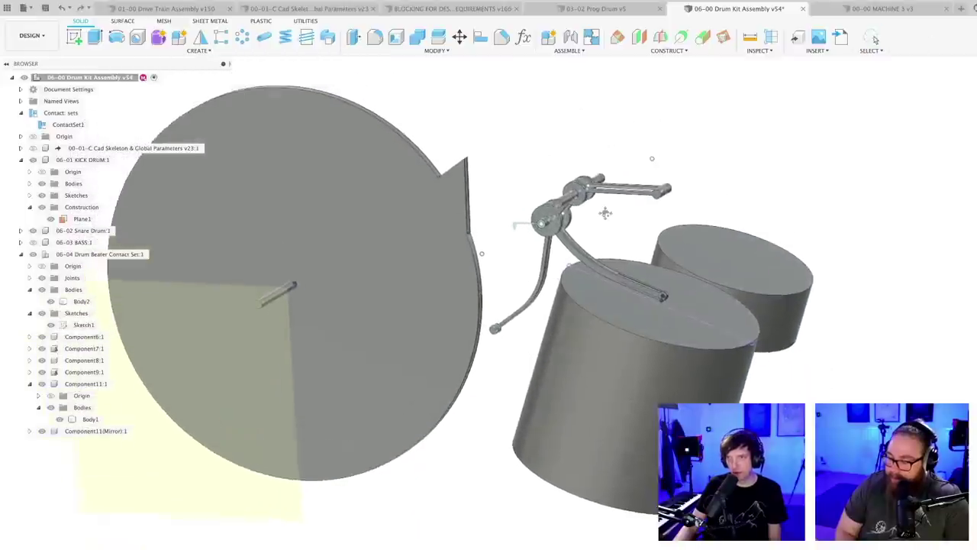
scroll(565, 218, up, 3)
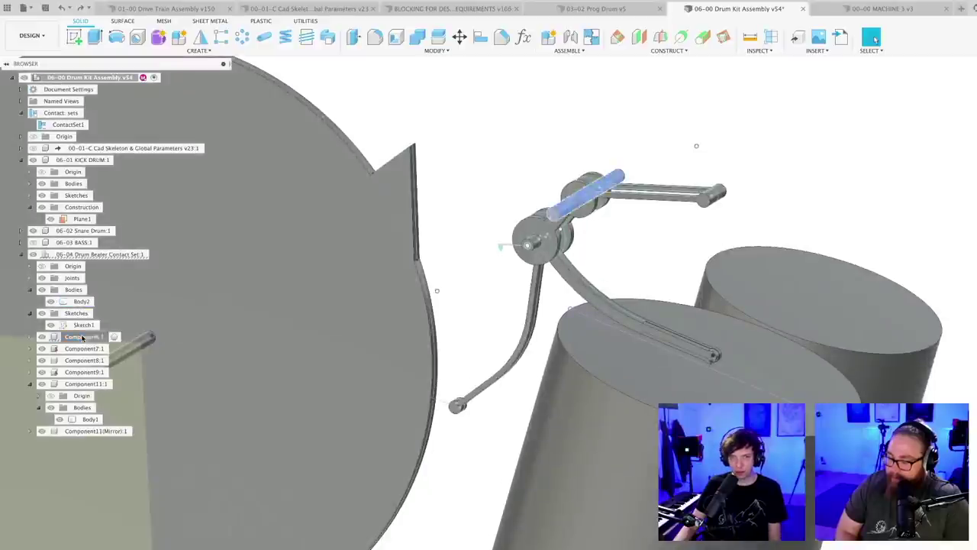
- Ground Component6:1 so it stays fixed
right_click(82, 337)
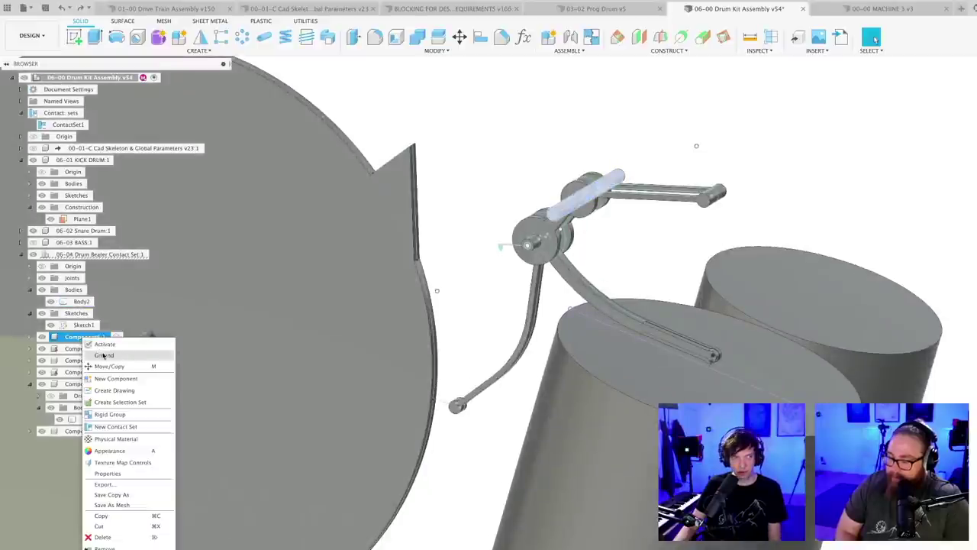
click(104, 355)
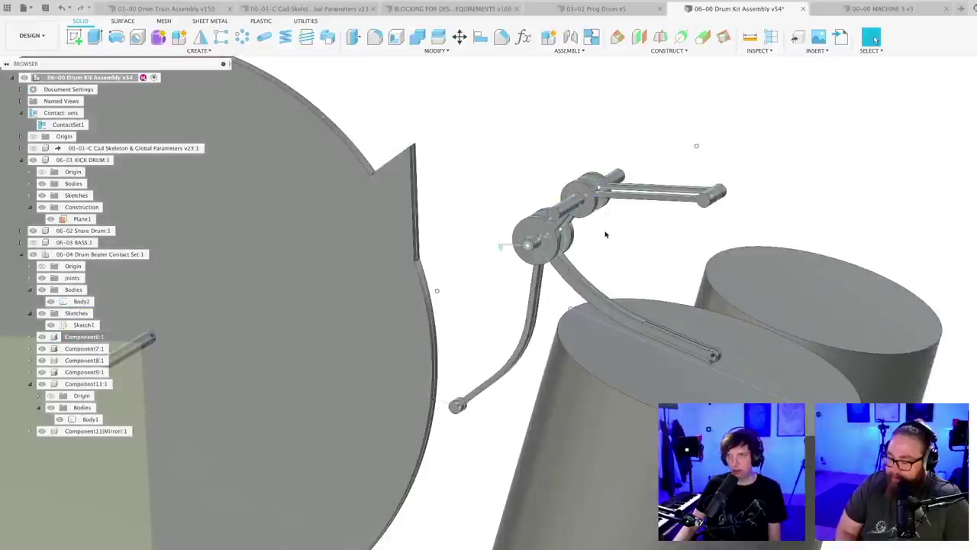
scroll(604, 231, up, 2)
- Joint the beater shaft to Component6:1 with a -91.442 mm Z offset
click(570, 37)
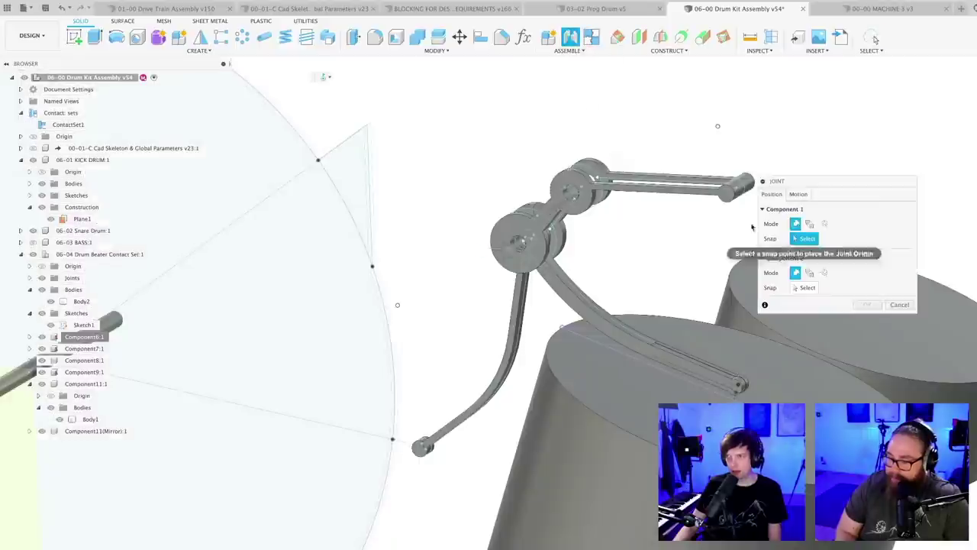
scroll(599, 199, up, 2)
scroll(567, 170, up, 2)
click(566, 148)
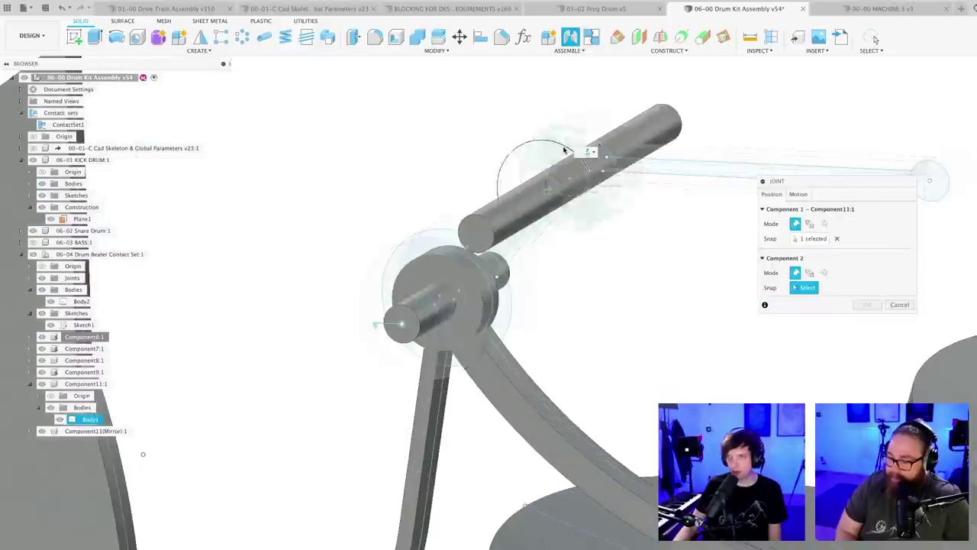
click(481, 217)
shift+middle_drag(480, 217, 507, 327)
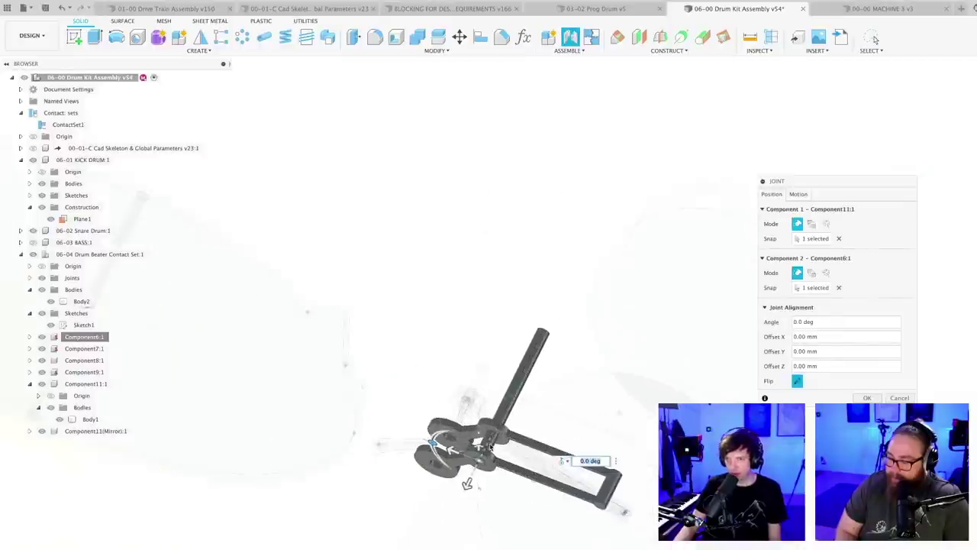
drag(467, 483, 493, 433)
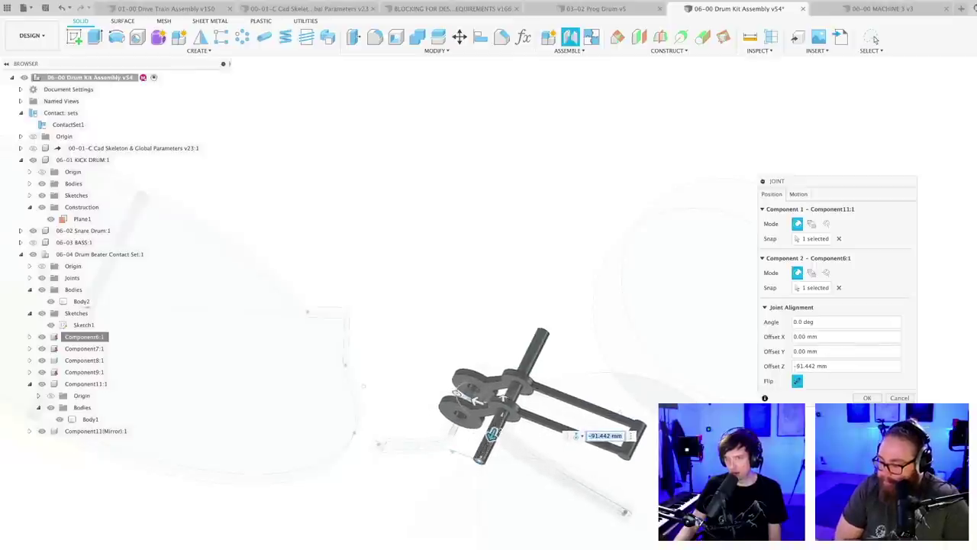
click(871, 398)
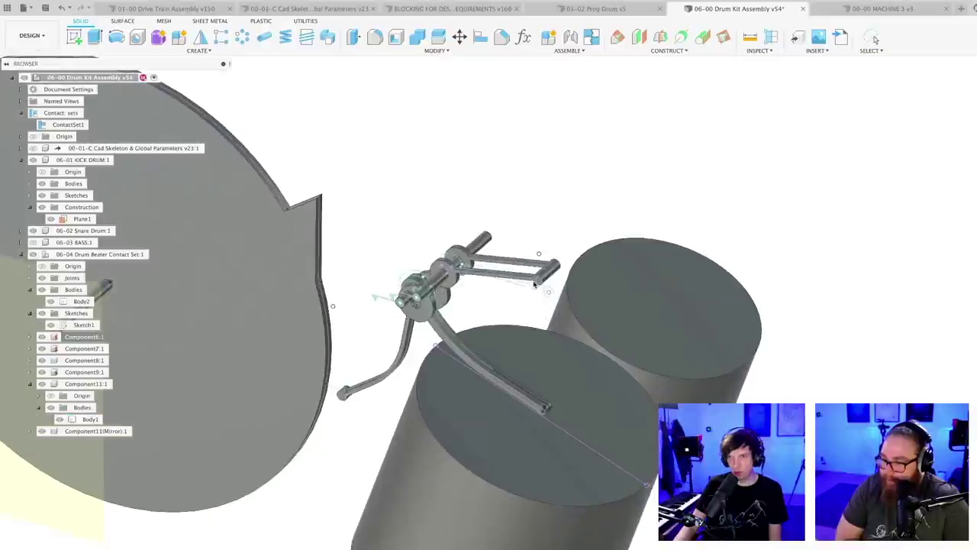
- Swing the beater and linkage arm to test the joint, then undo the move
drag(541, 310, 505, 246)
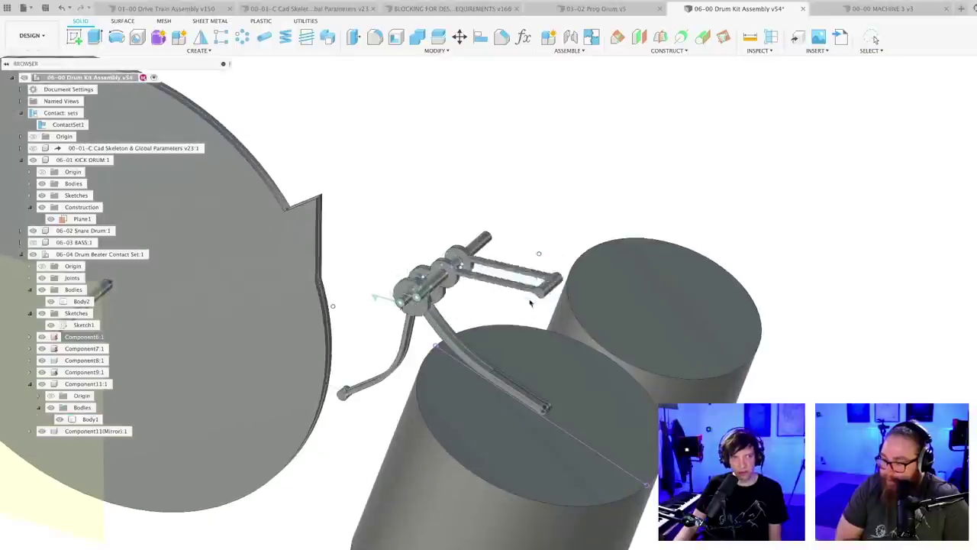
drag(530, 303, 494, 209)
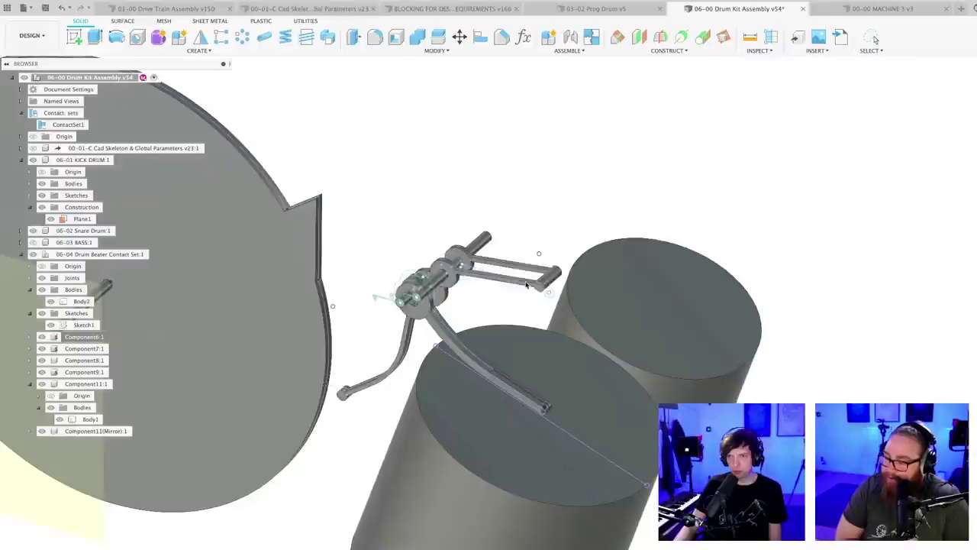
drag(530, 296, 491, 221)
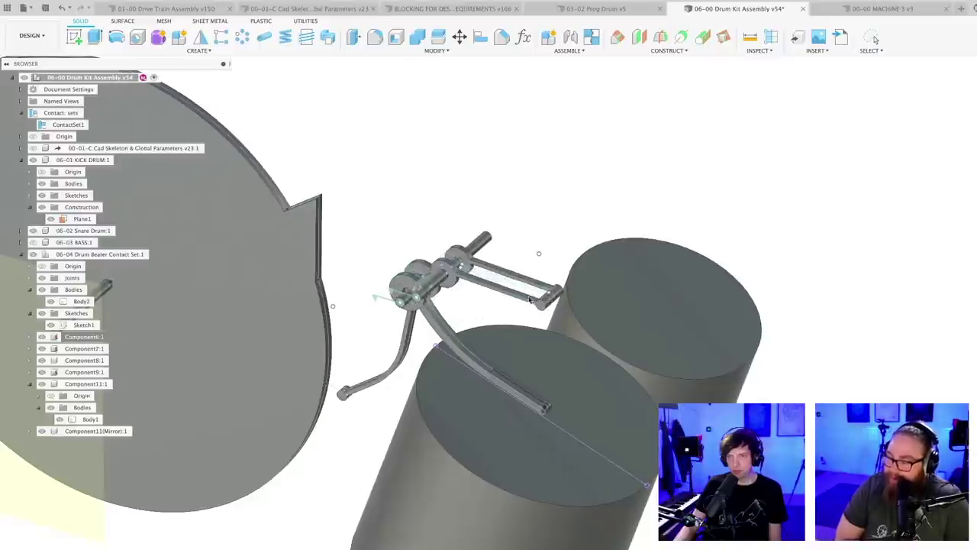
drag(531, 299, 491, 227)
drag(531, 294, 481, 222)
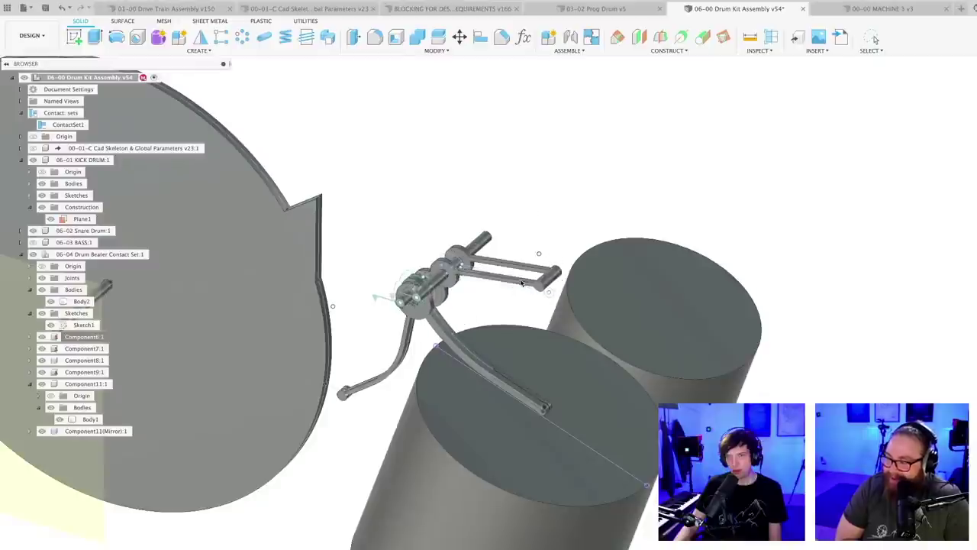
scroll(513, 265, up, 5)
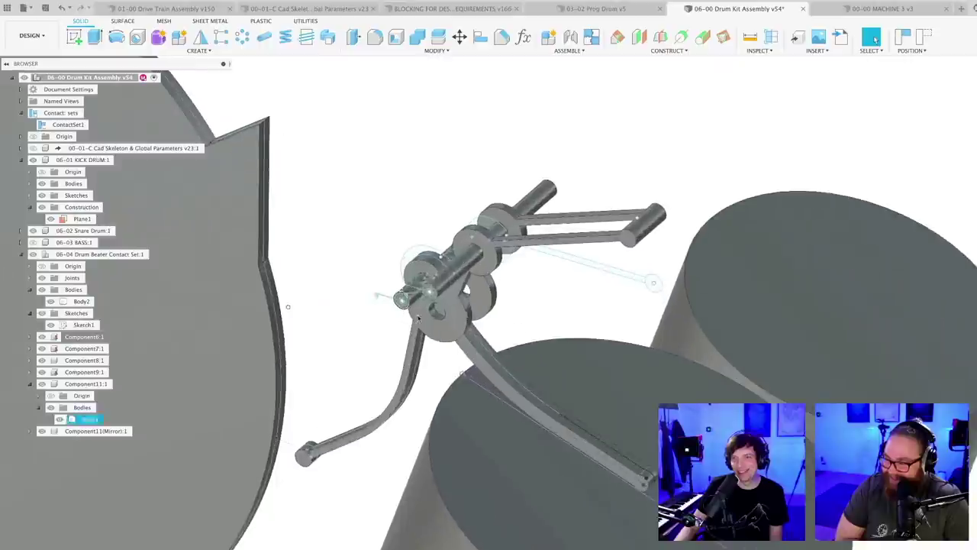
drag(745, 187, 687, 197)
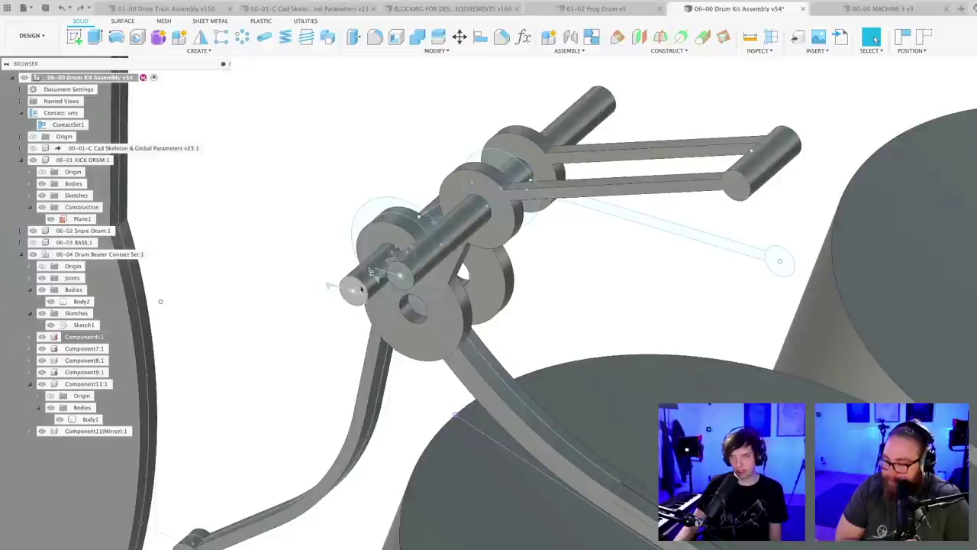
key(super+z)
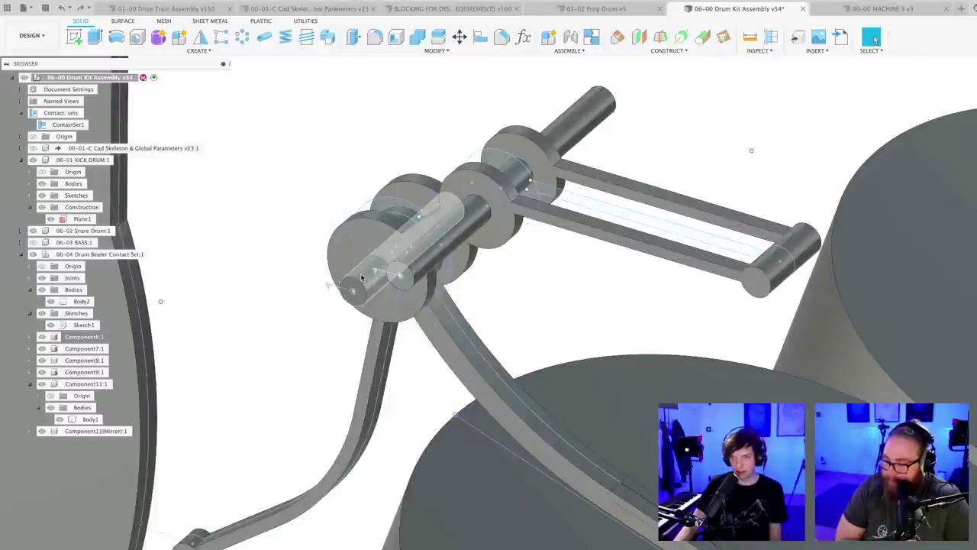
- Unground Component7:1 so it can move
click(336, 278)
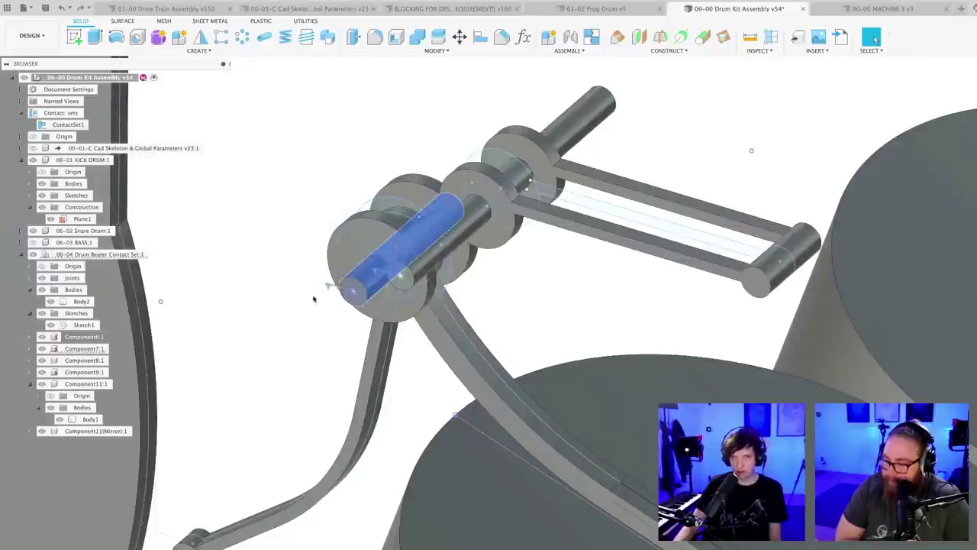
click(61, 349)
right_click(69, 352)
click(92, 369)
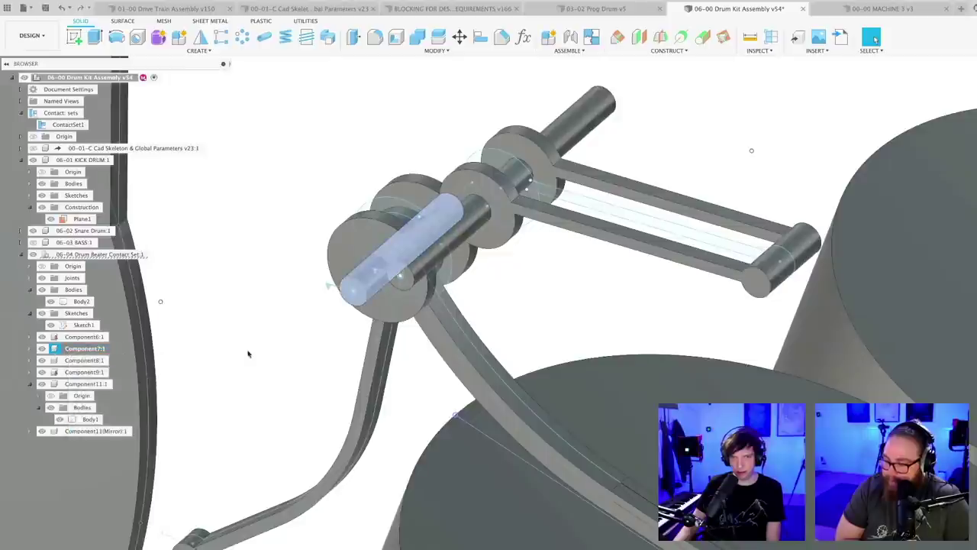
middle_drag(309, 353, 323, 344)
- Save the assembly as version v55 with the default description
key(super+s)
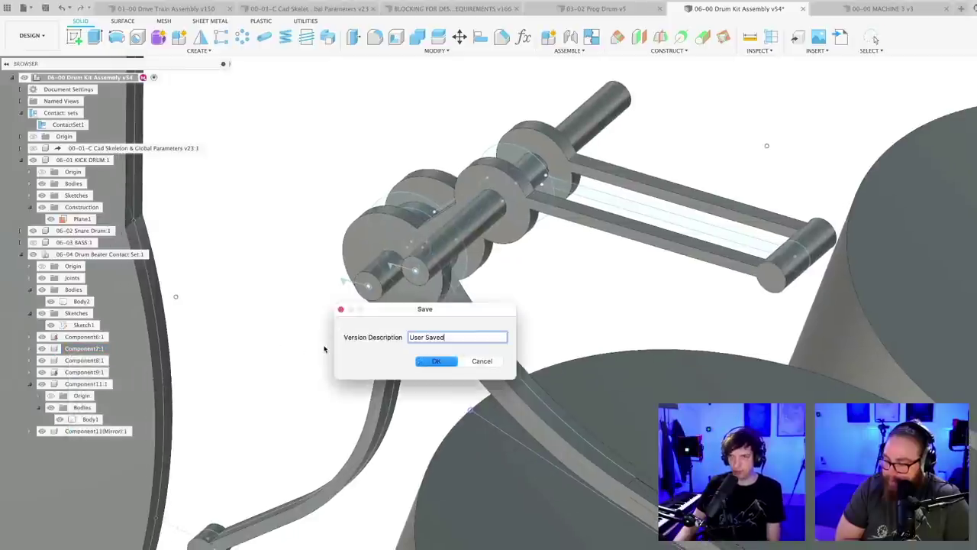
key(Return)
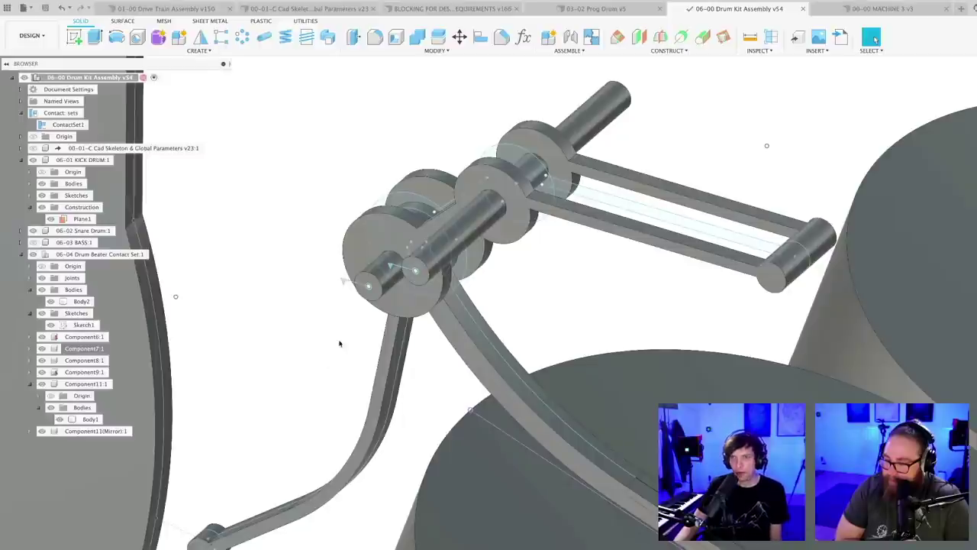
scroll(341, 333, up, 1)
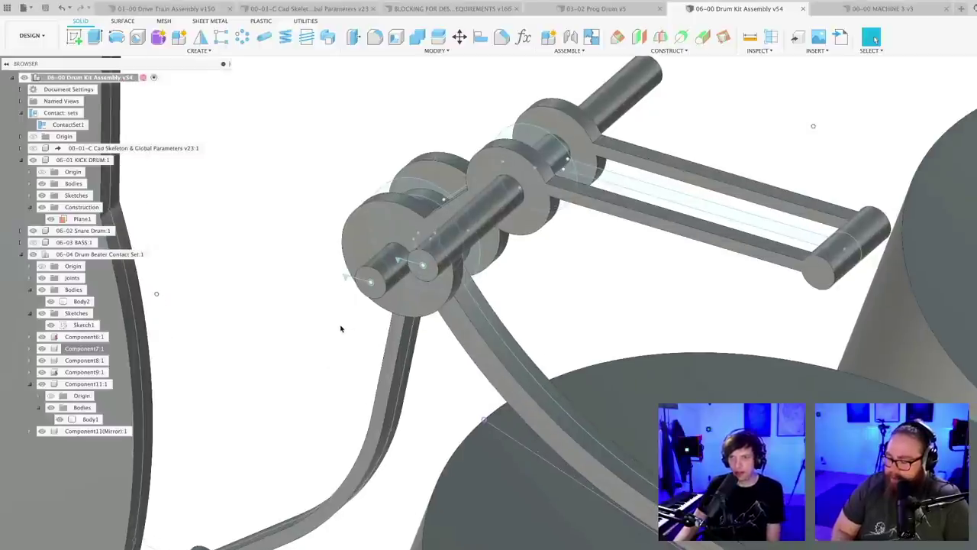
middle_drag(342, 329, 341, 339)
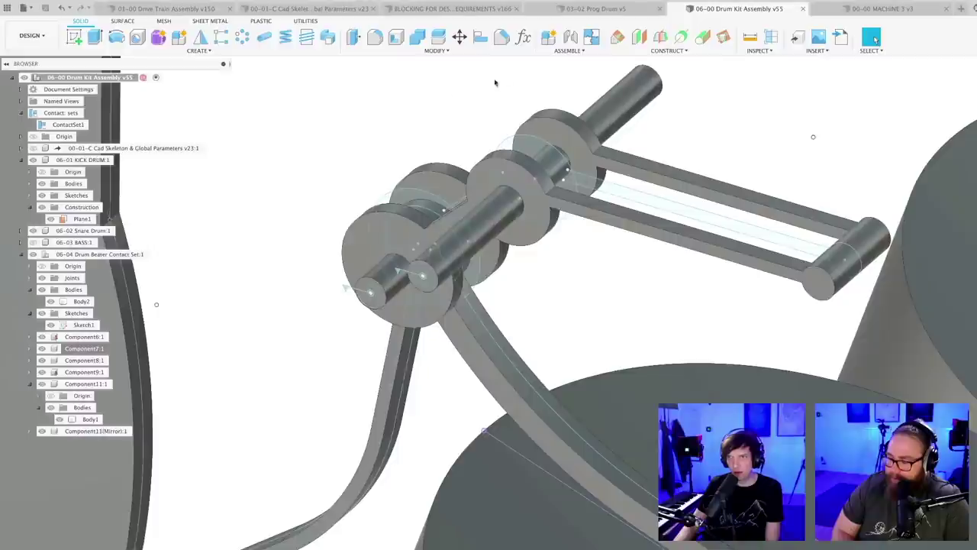
- Joint the rod end of Component11:1 to Component7:1 with a -23.115 mm Z offset
click(571, 40)
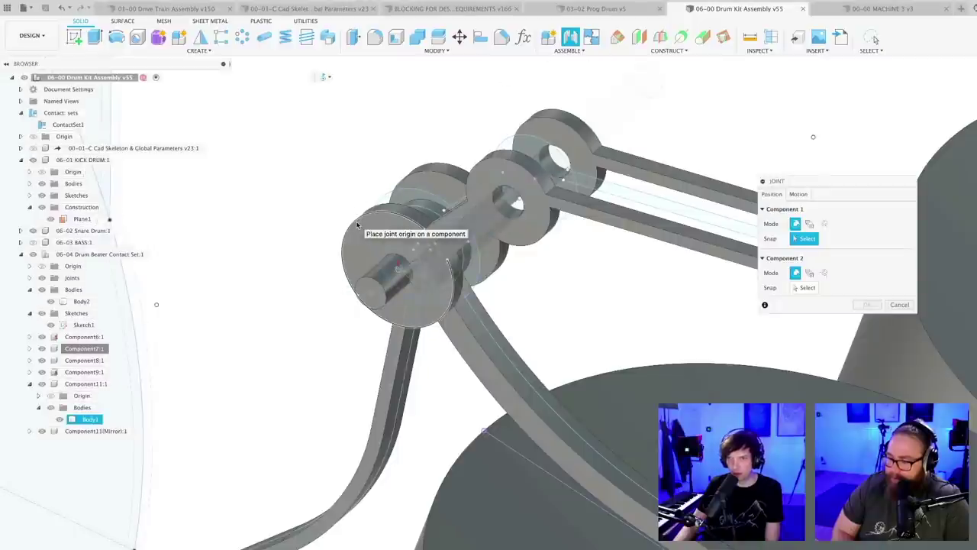
click(353, 225)
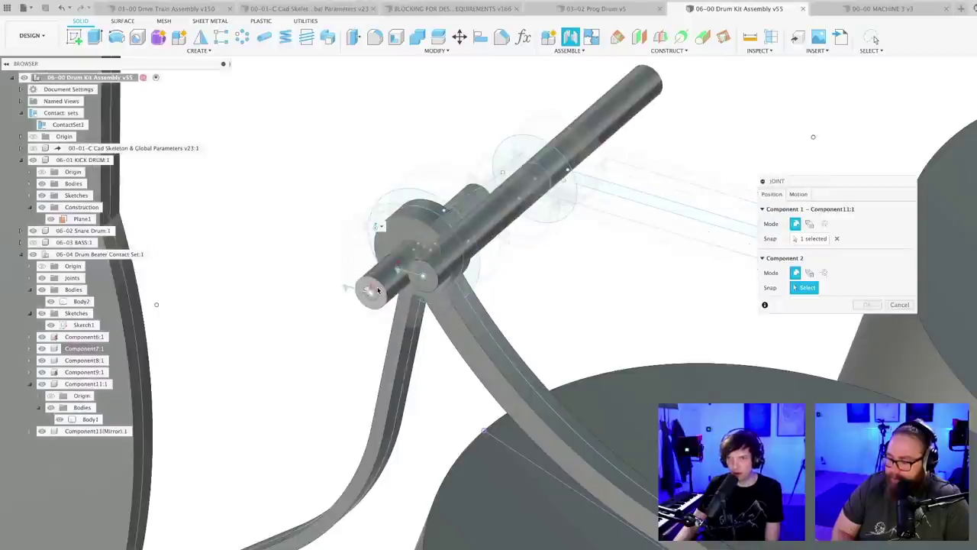
click(357, 276)
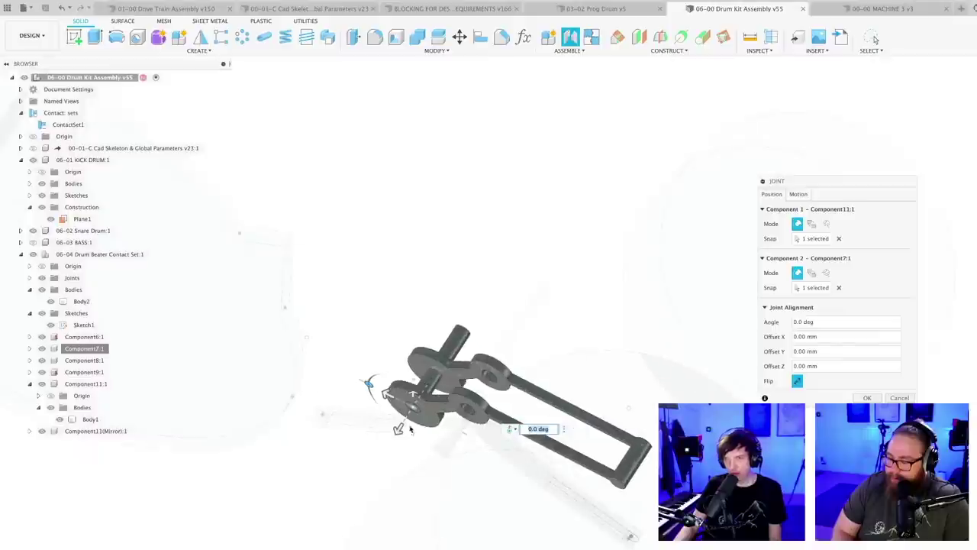
drag(398, 432, 410, 415)
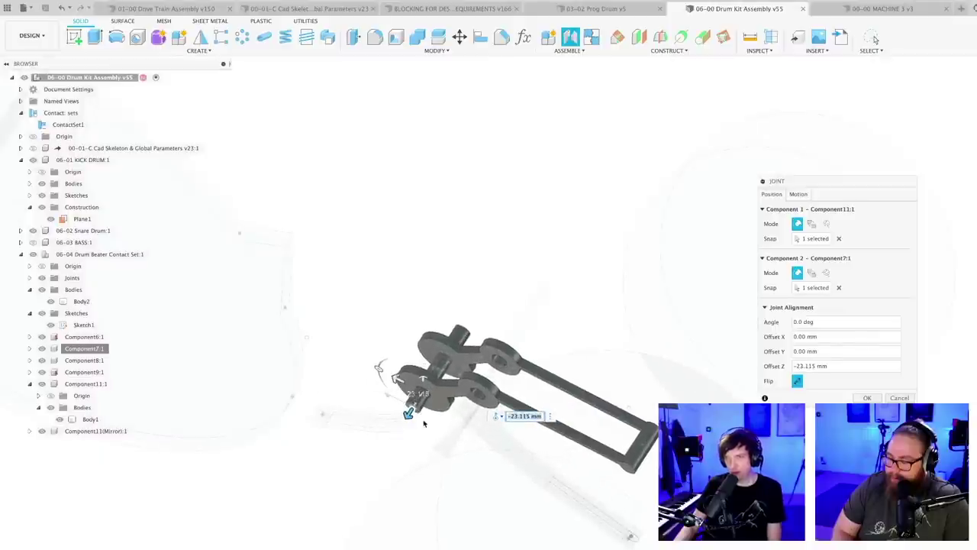
key(Return)
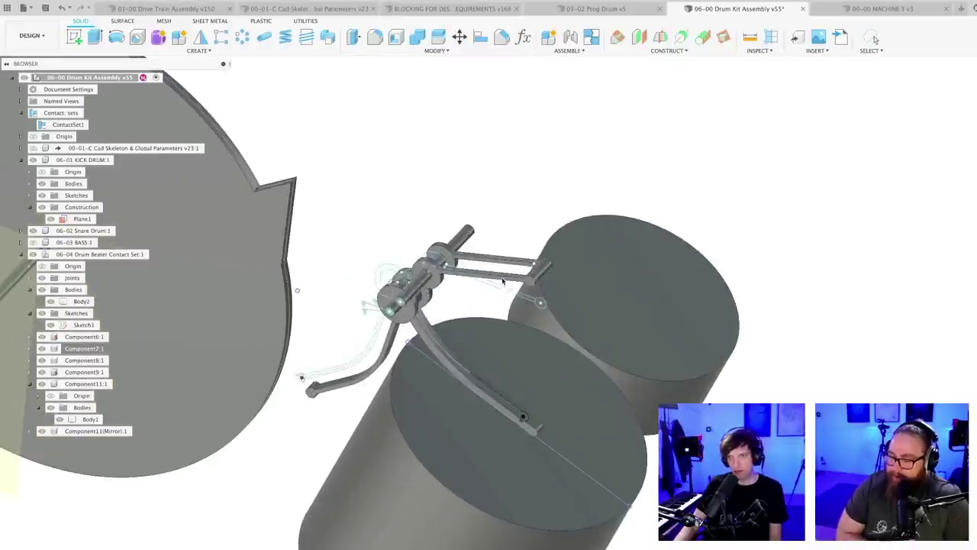
- Swing the beater linkage to check its motion, then save a new version
click(525, 302)
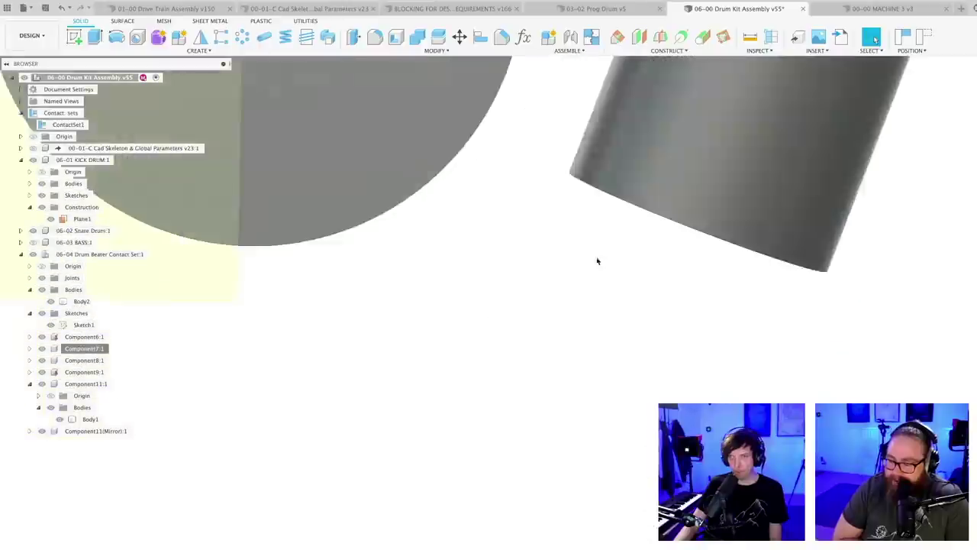
middle_drag(548, 219, 445, 491)
middle_drag(684, 116, 575, 314)
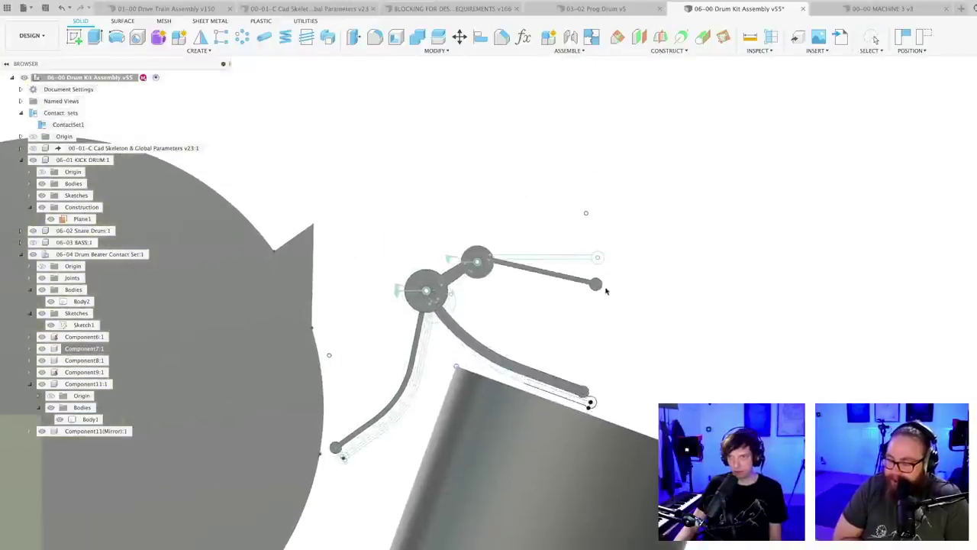
drag(606, 291, 603, 265)
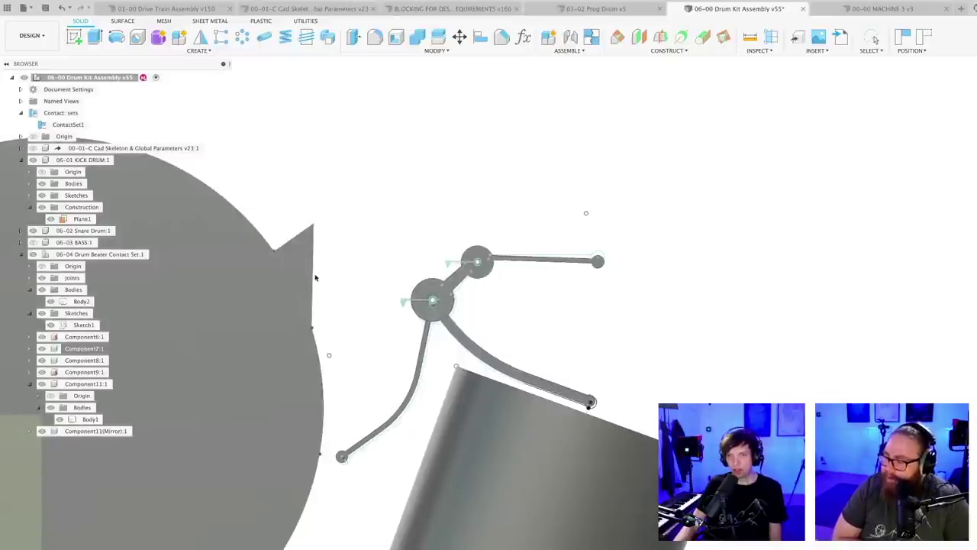
scroll(338, 305, down, 3)
middle_drag(348, 306, 450, 273)
key(ctrl+s)
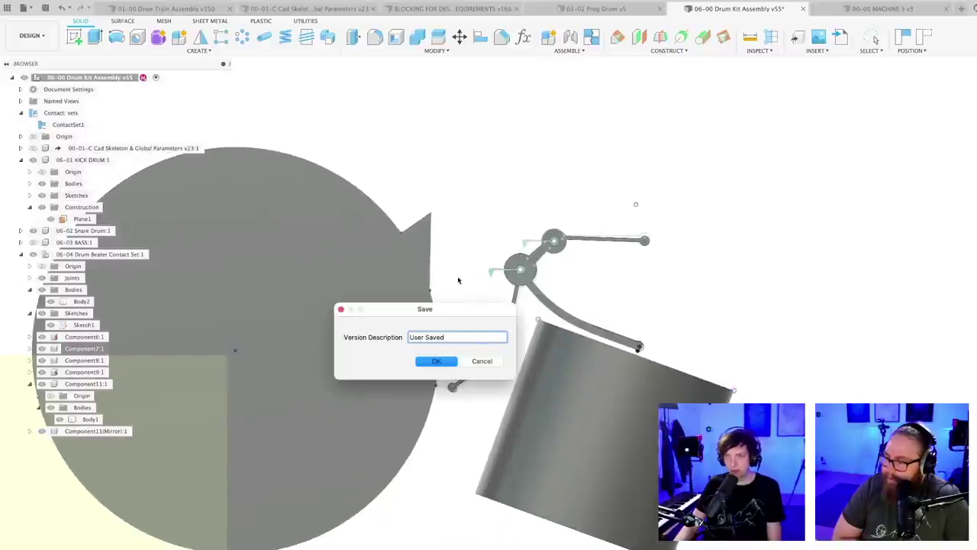
key(Return)
- Hide the kick drum's Plane1 construction plane
scroll(461, 287, down, 1)
scroll(461, 288, down, 1)
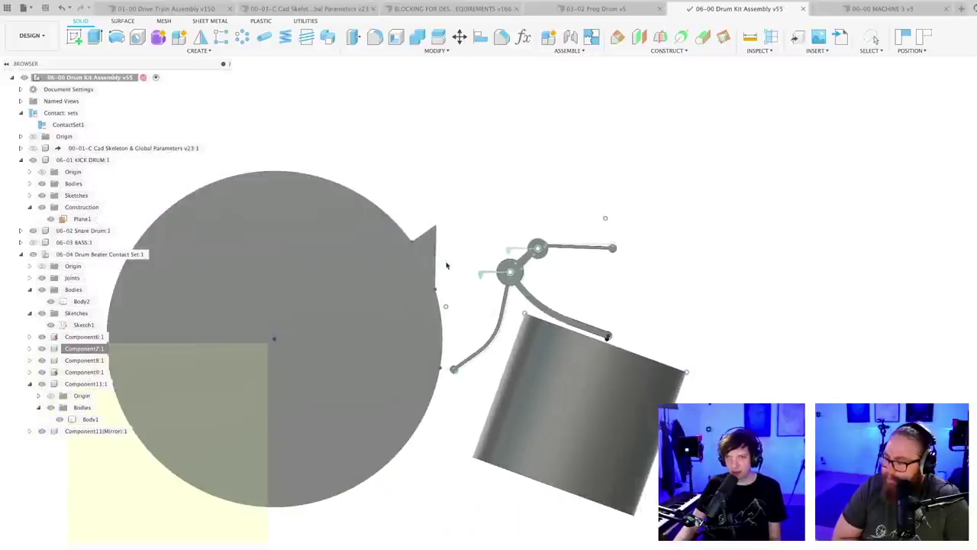
middle_drag(448, 268, 652, 213)
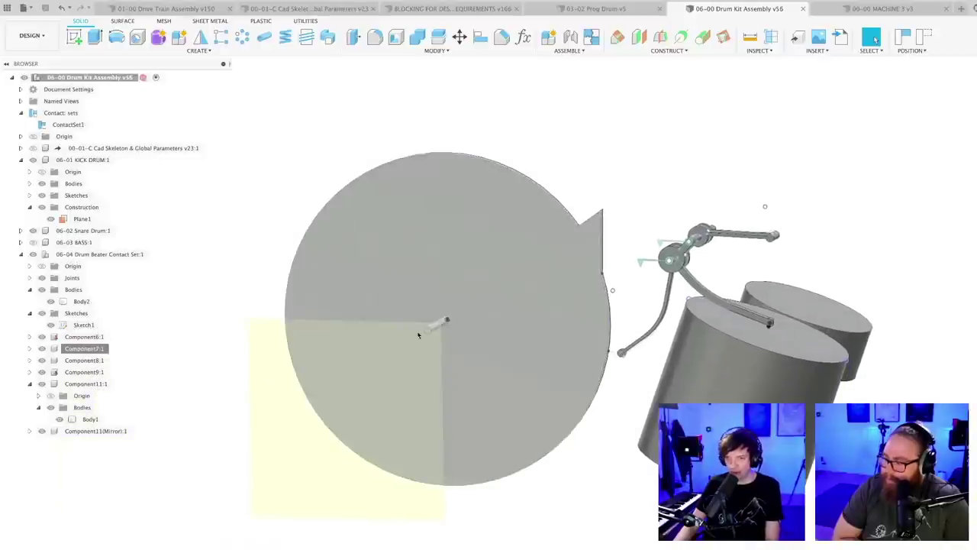
scroll(465, 350, up, 2)
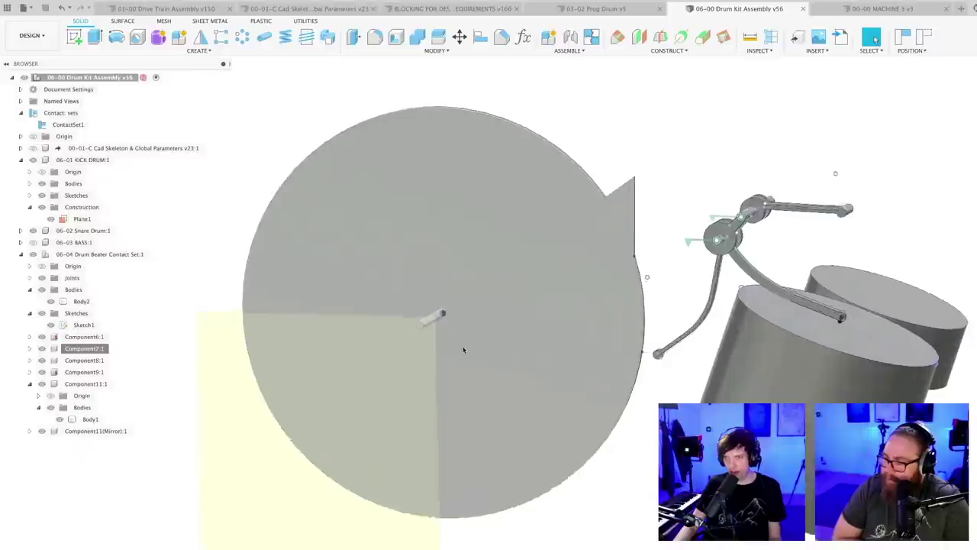
click(229, 415)
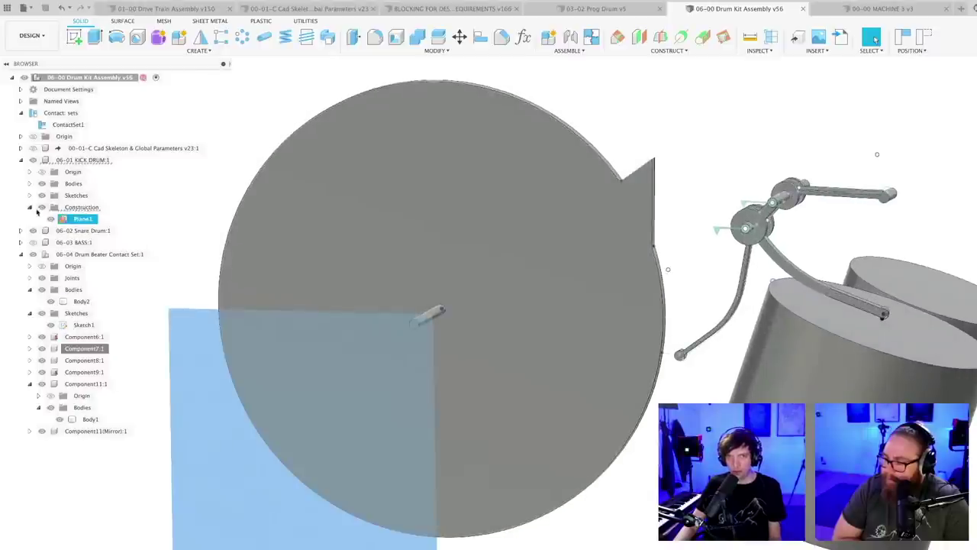
key(v)
- Save the drum kit assembly as version v57 with the default description
scroll(578, 517, down, 2)
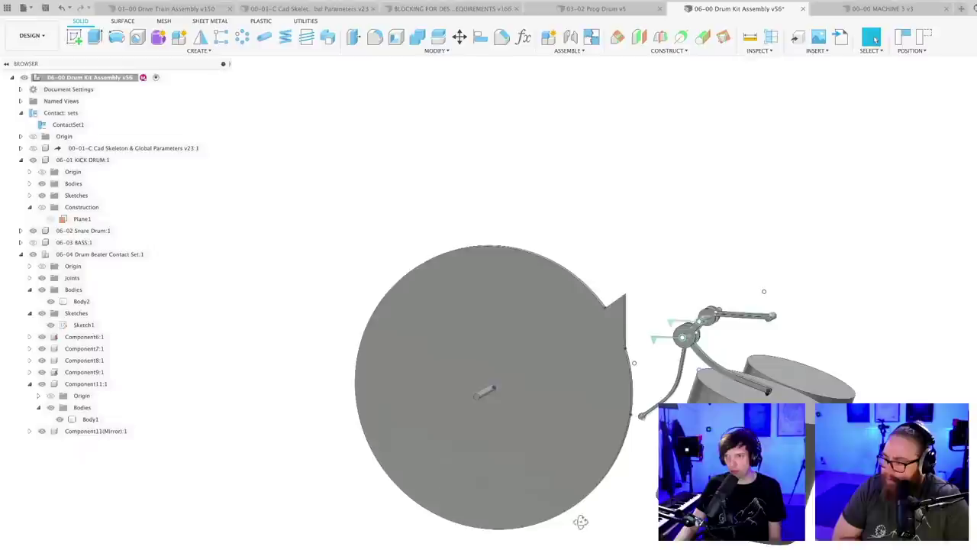
middle_drag(581, 522, 536, 468)
key(super+s)
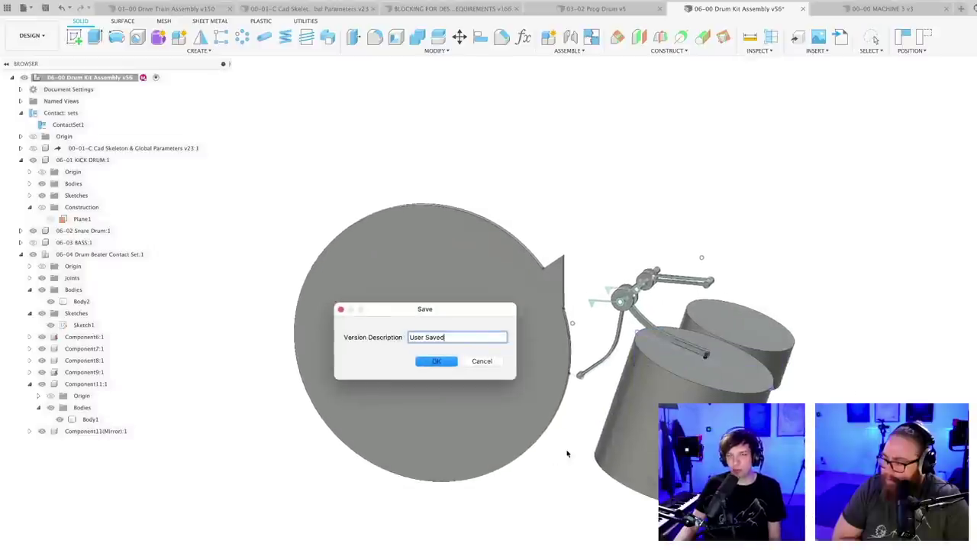
click(446, 362)
scroll(594, 395, up, 2)
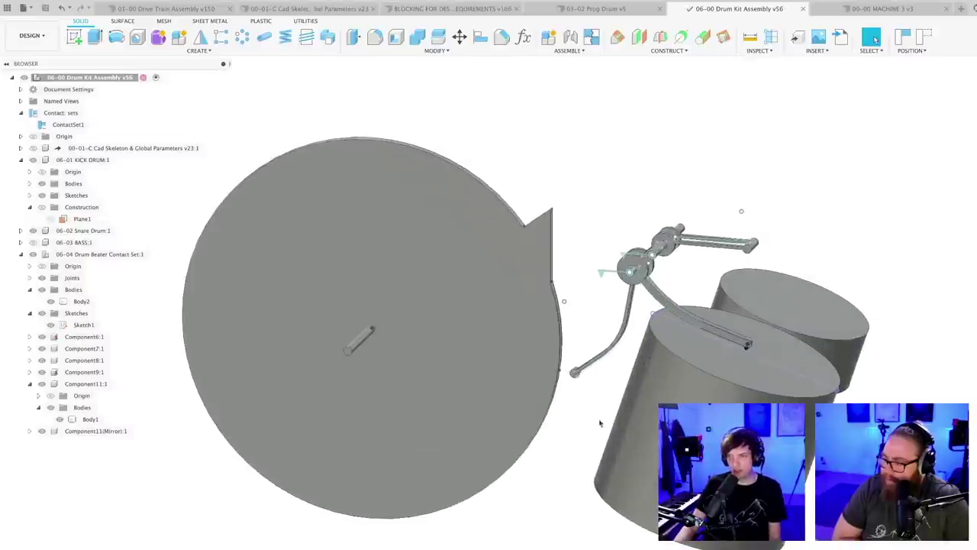
scroll(588, 442, down, 2)
scroll(551, 441, up, 2)
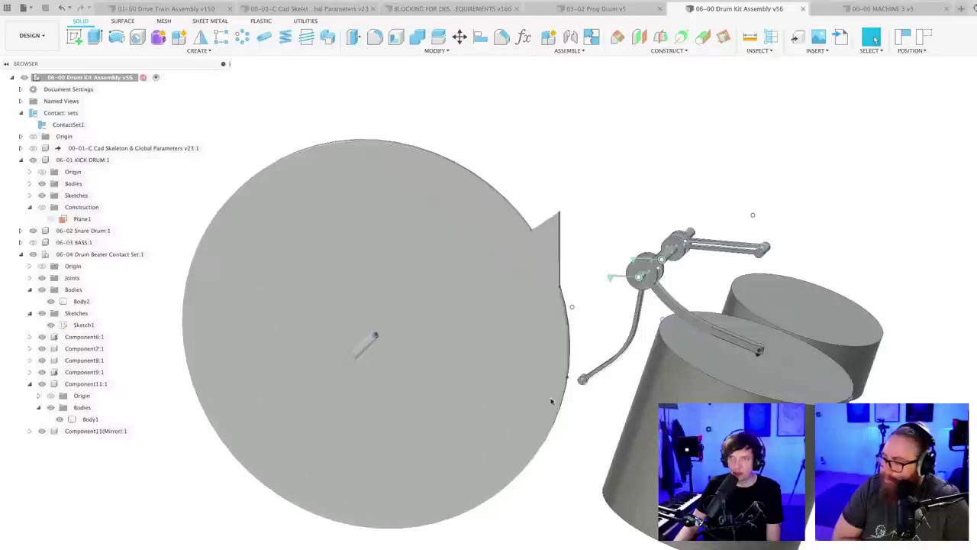
shift+middle_drag(569, 235, 553, 222)
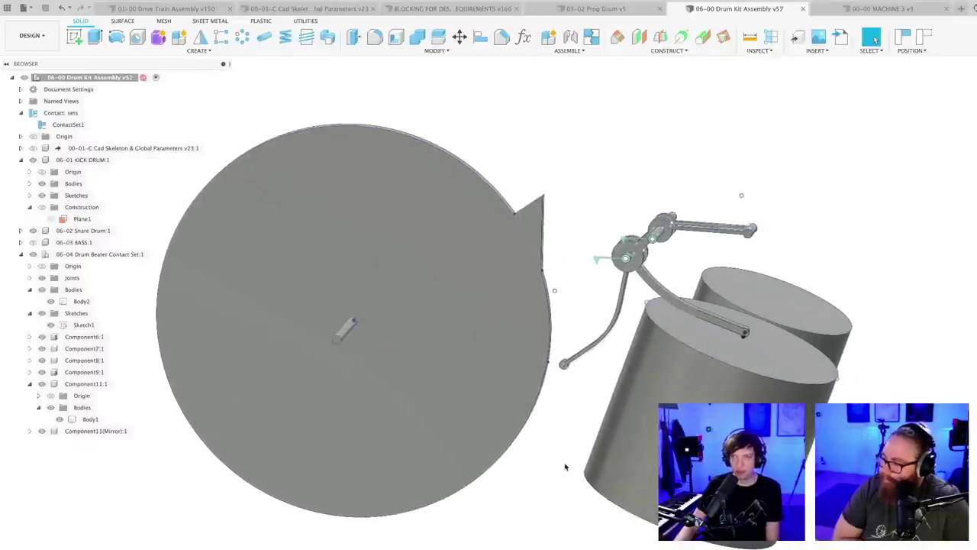
scroll(543, 197, up, 3)
scroll(551, 216, down, 4)
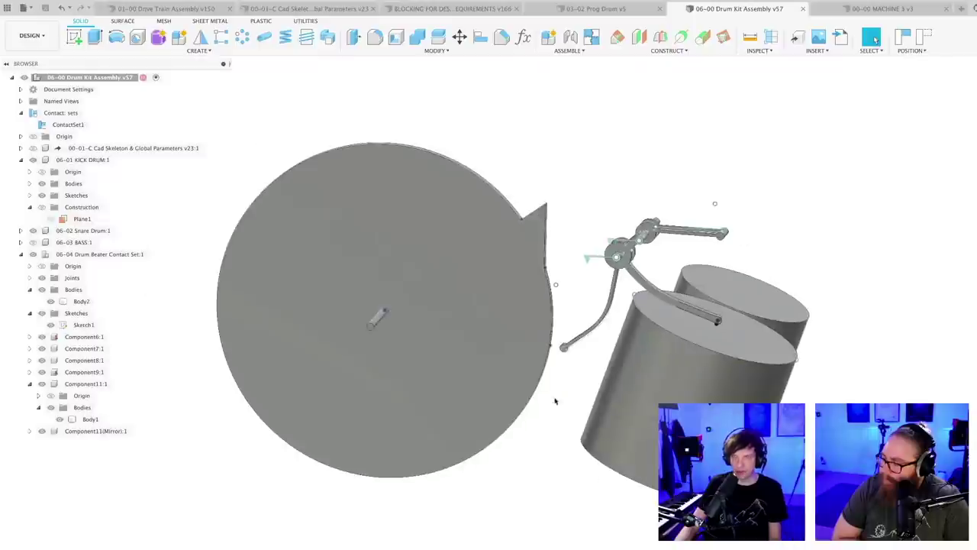
scroll(547, 458, down, 3)
scroll(536, 456, up, 2)
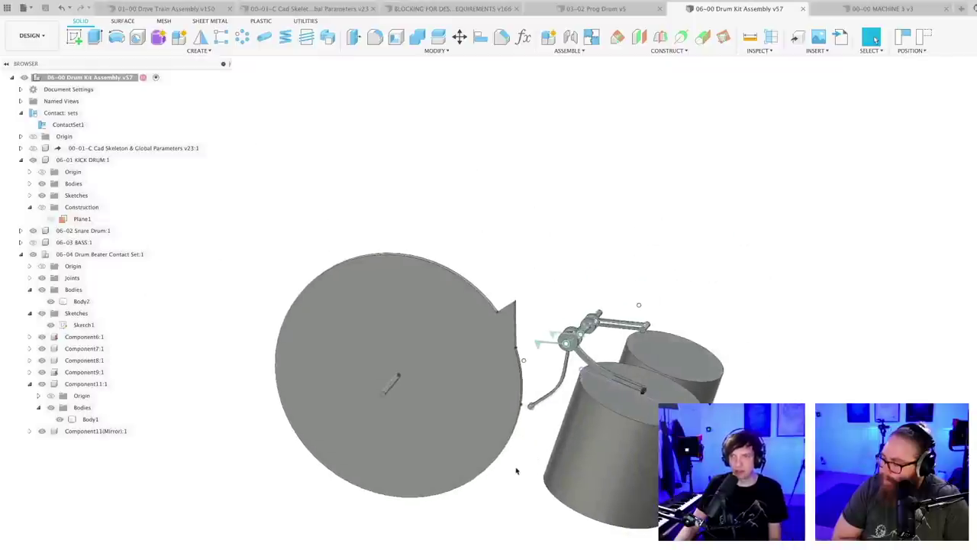
scroll(516, 471, up, 2)
scroll(512, 473, up, 1)
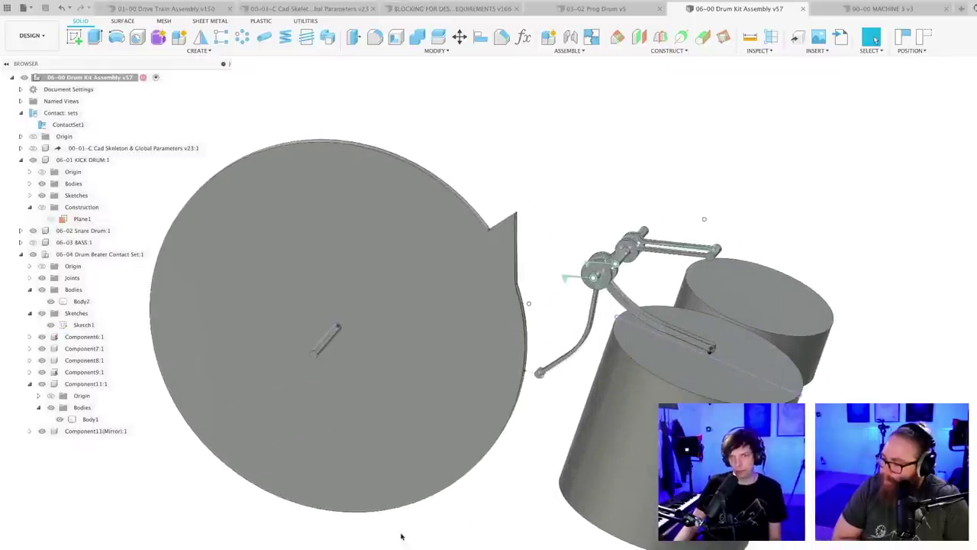
middle_drag(401, 536, 472, 544)
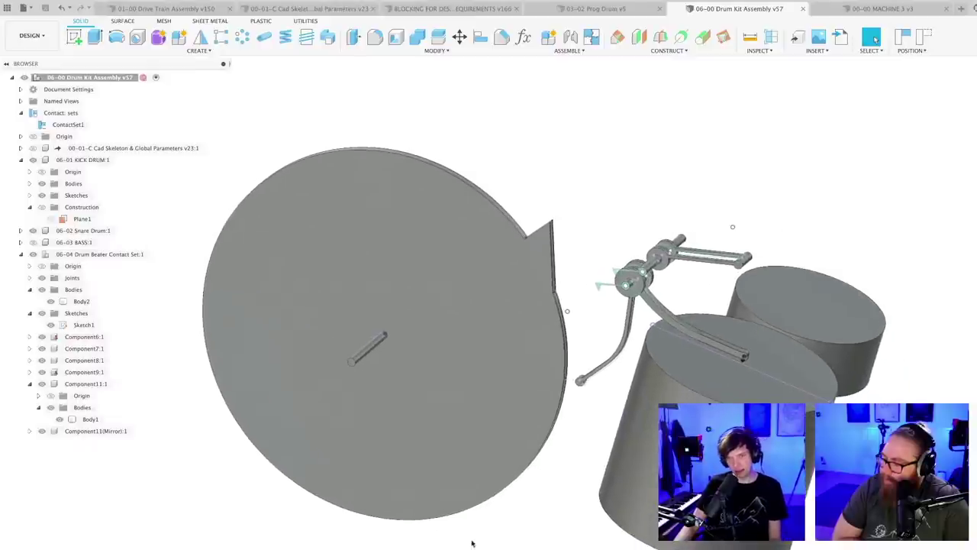
- Turn the beater rod Body2 into its own component, Component13:1
click(373, 349)
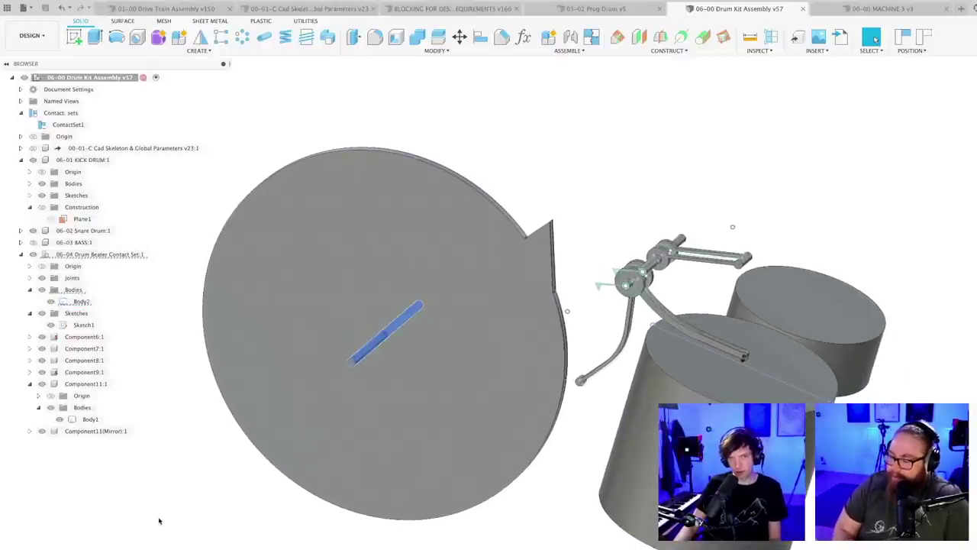
click(158, 513)
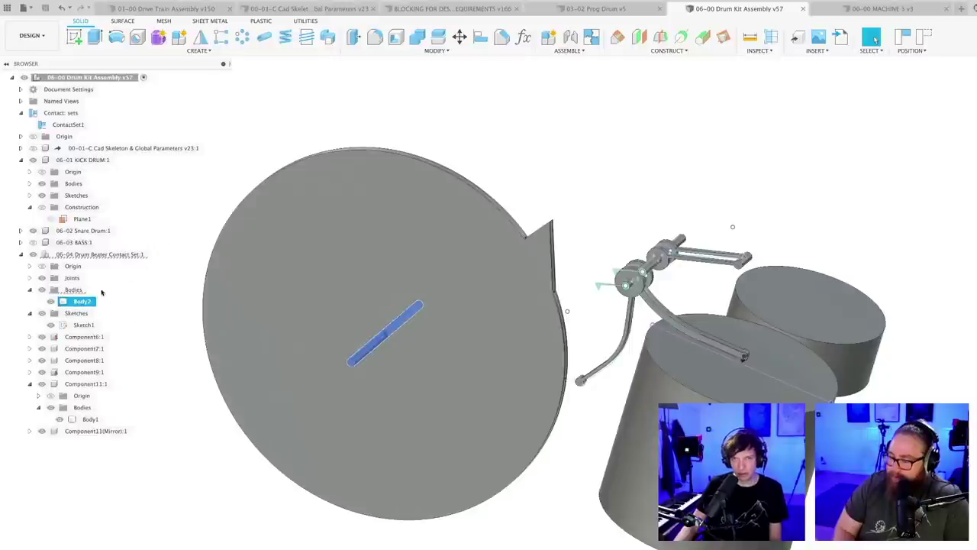
click(138, 348)
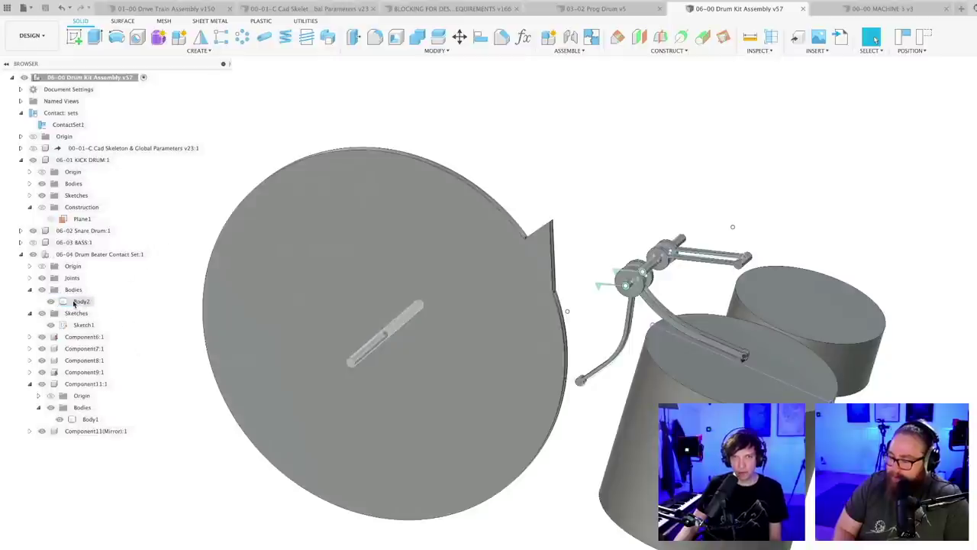
right_click(74, 304)
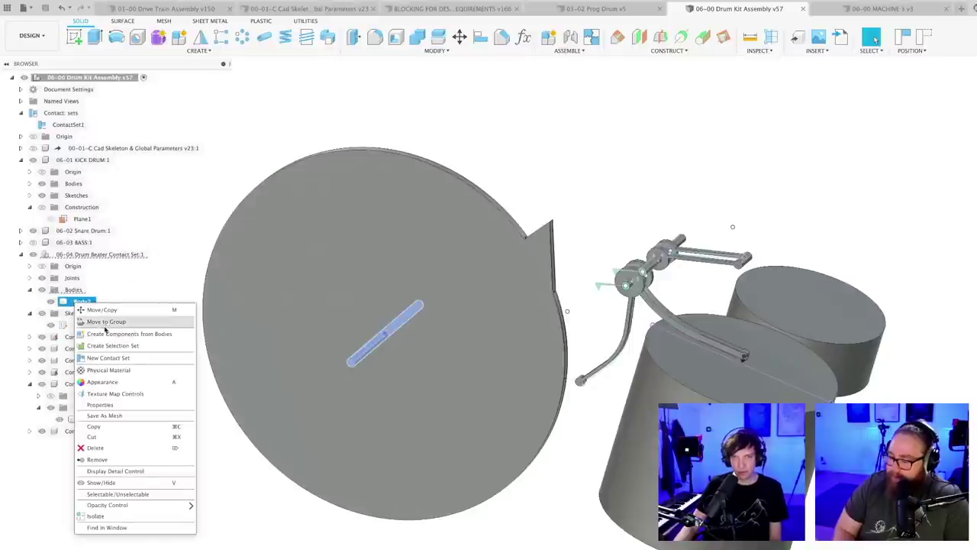
click(108, 334)
- Ground Component13:1 and save the assembly as v58
right_click(74, 419)
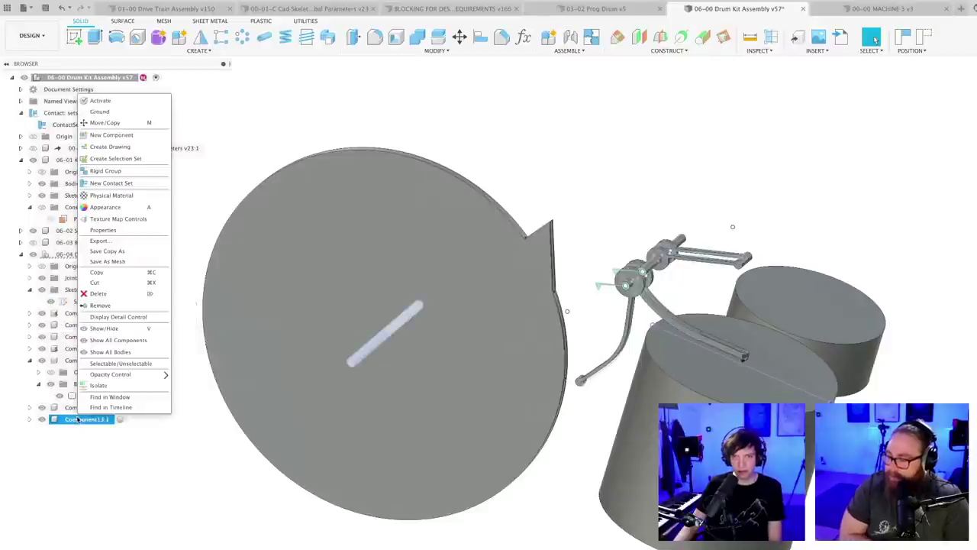
click(100, 113)
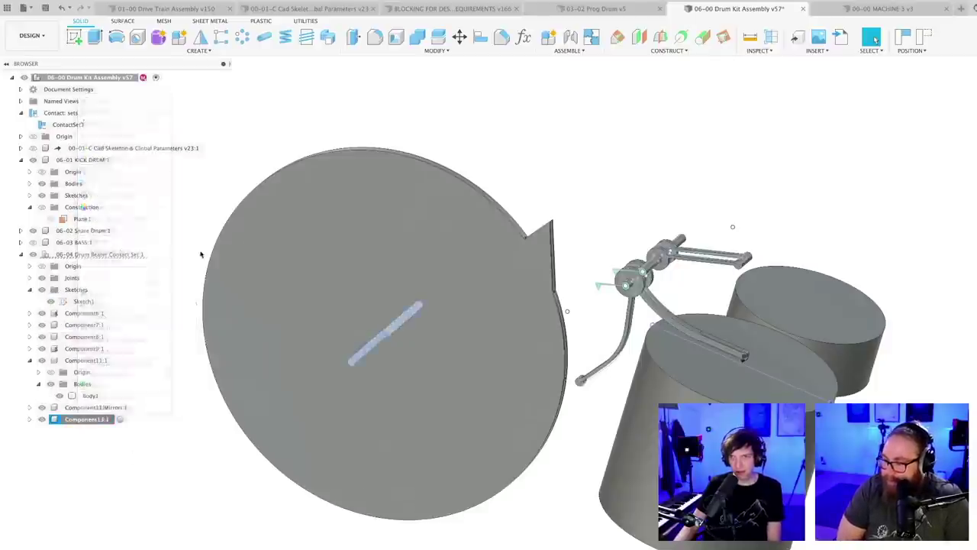
key(super+s)
key(Return)
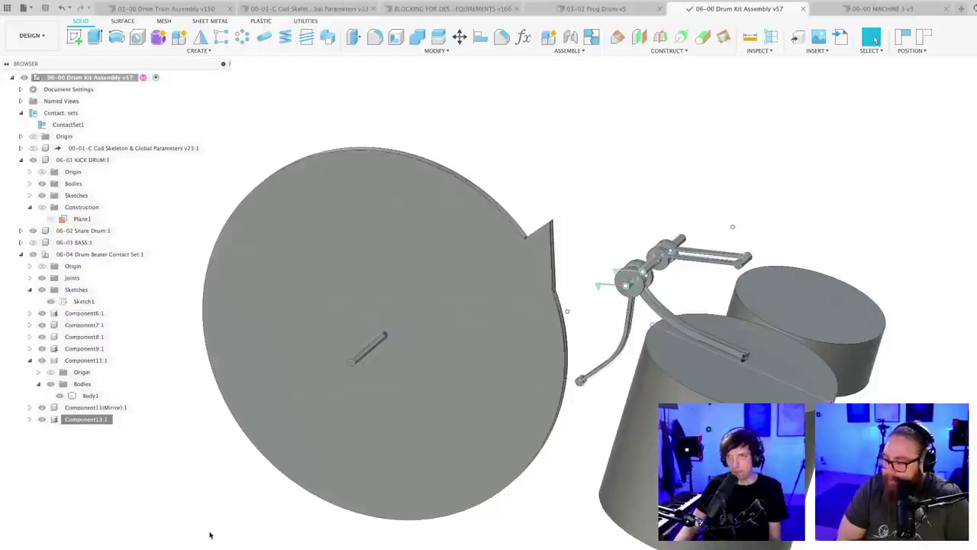
click(570, 37)
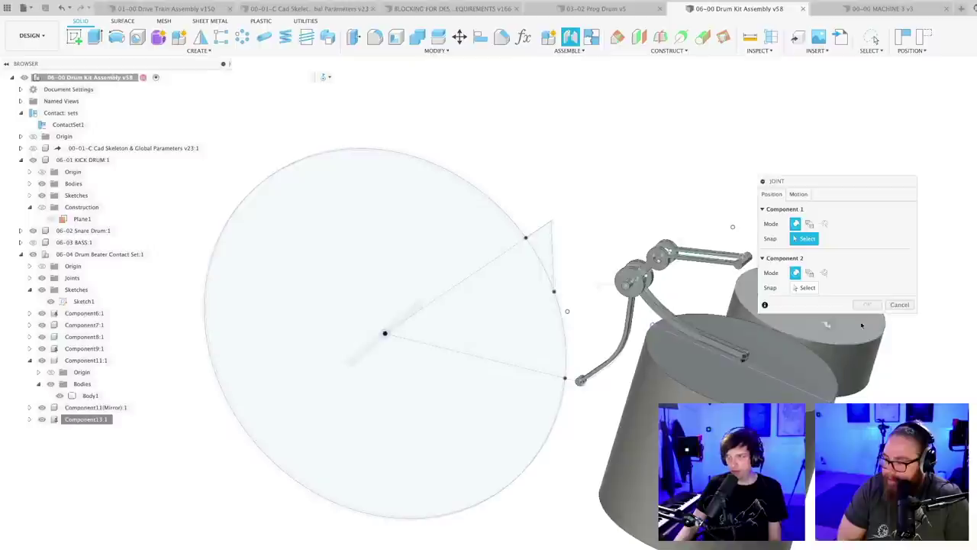
- Cancel the joint, activate 06-04 Drum Beater Contact Set:1, and save as v59
key(Escape)
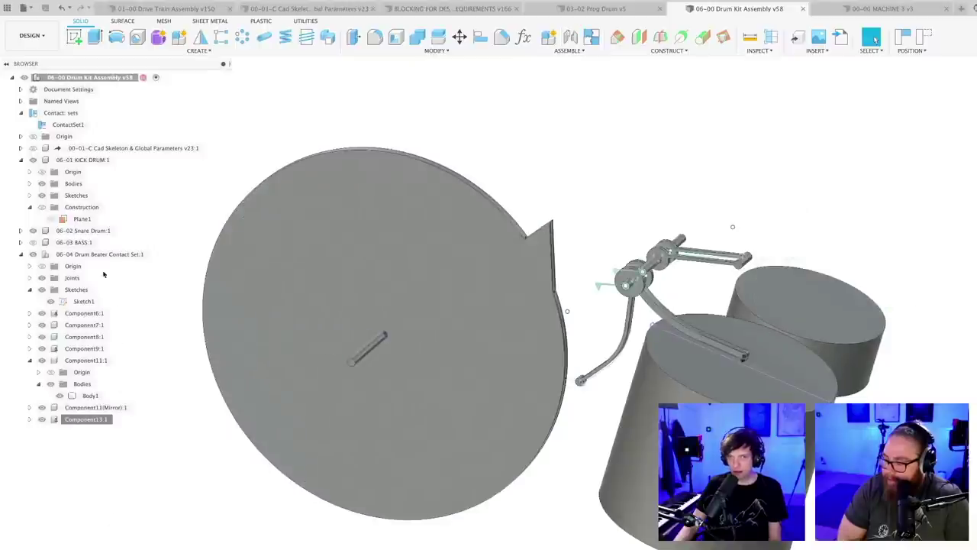
click(111, 255)
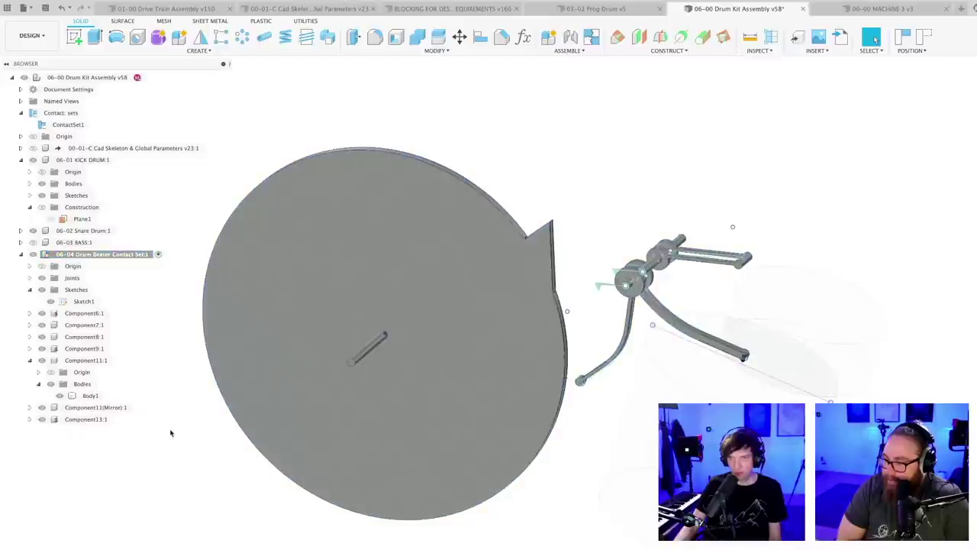
key(super+s)
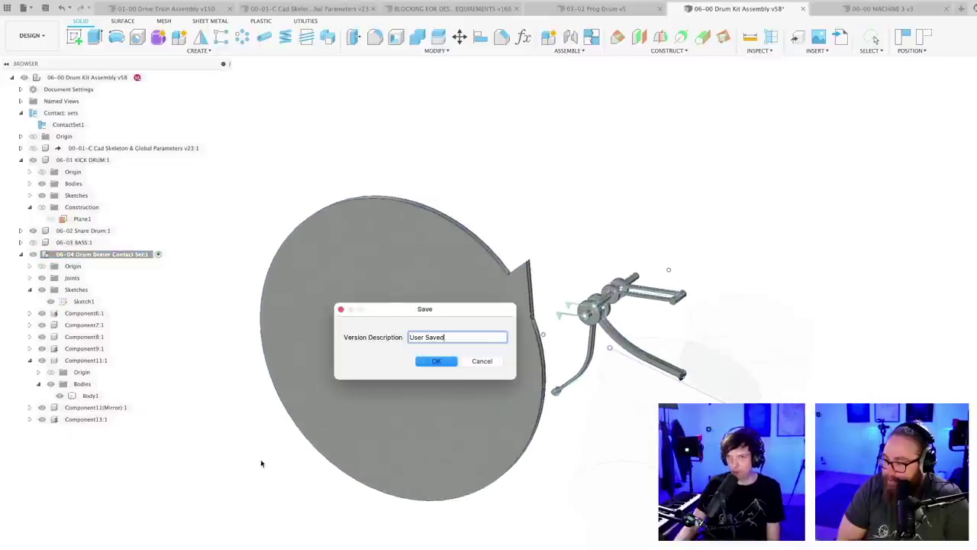
key(Return)
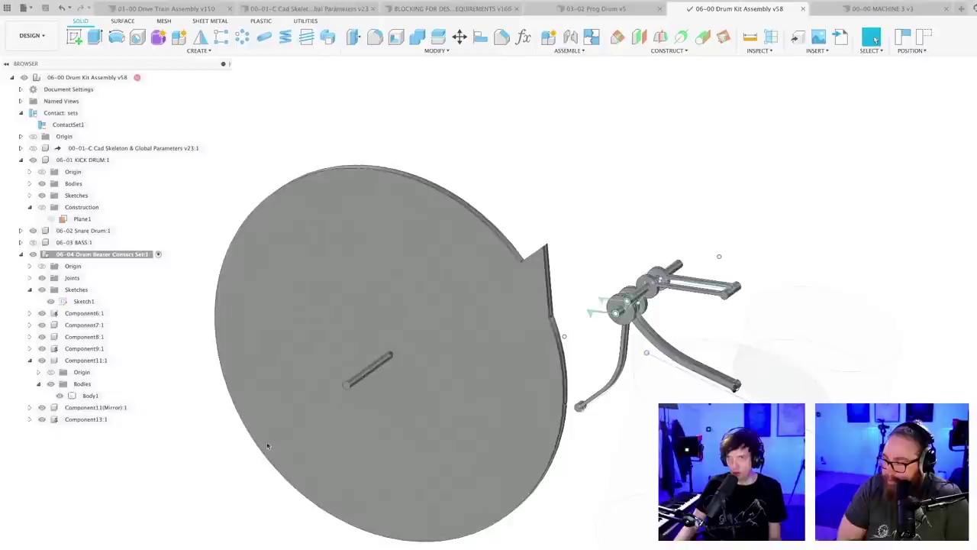
click(570, 38)
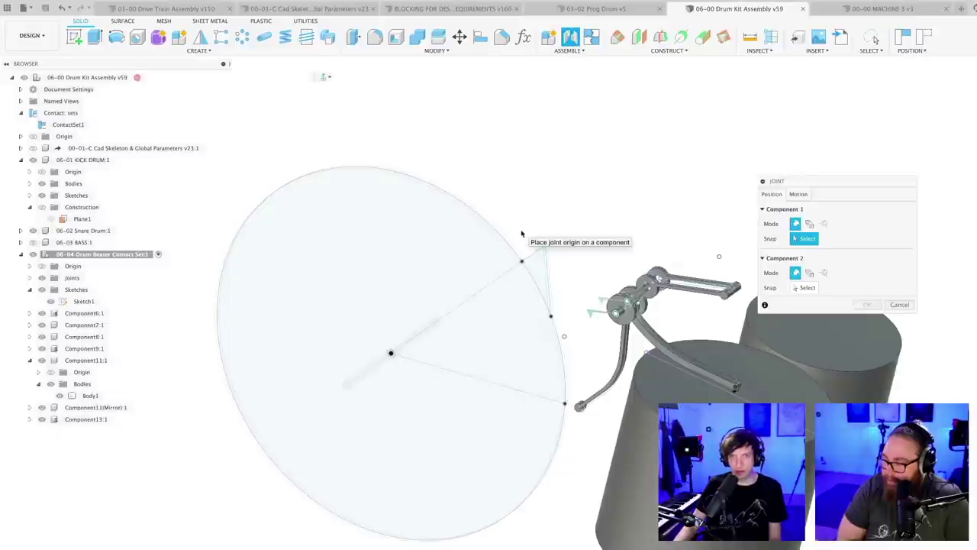
- Cancel the joint, collapse Component11:1, and ungroup Component9:1 in the browser
click(900, 306)
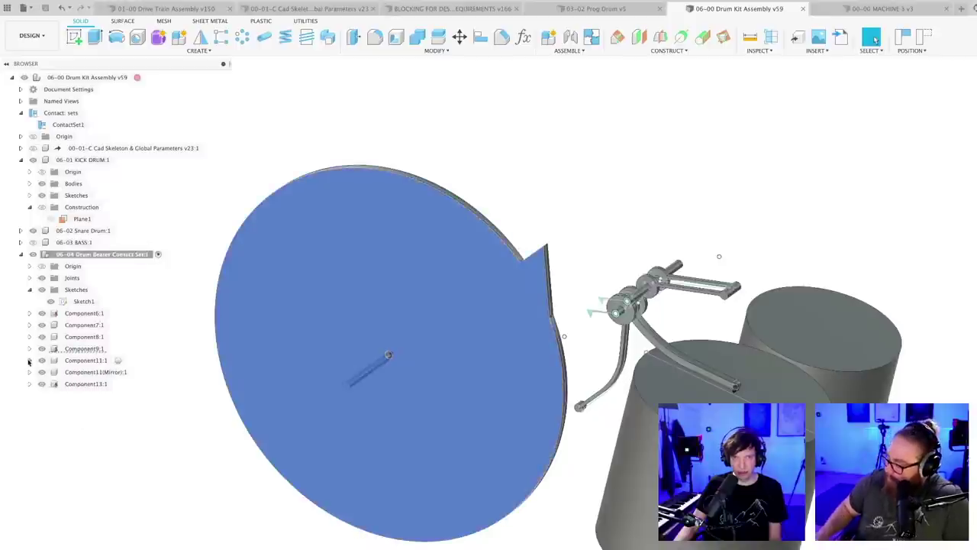
click(30, 361)
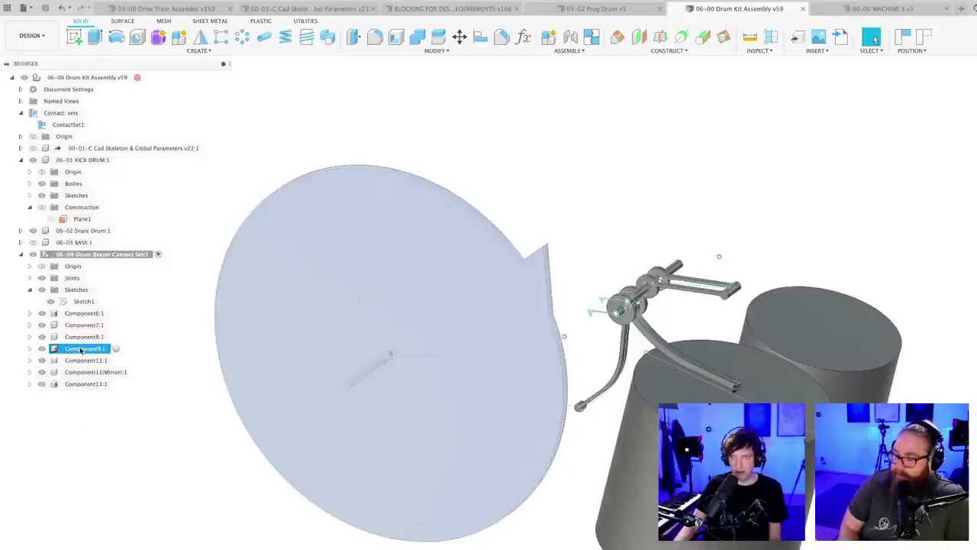
right_click(74, 349)
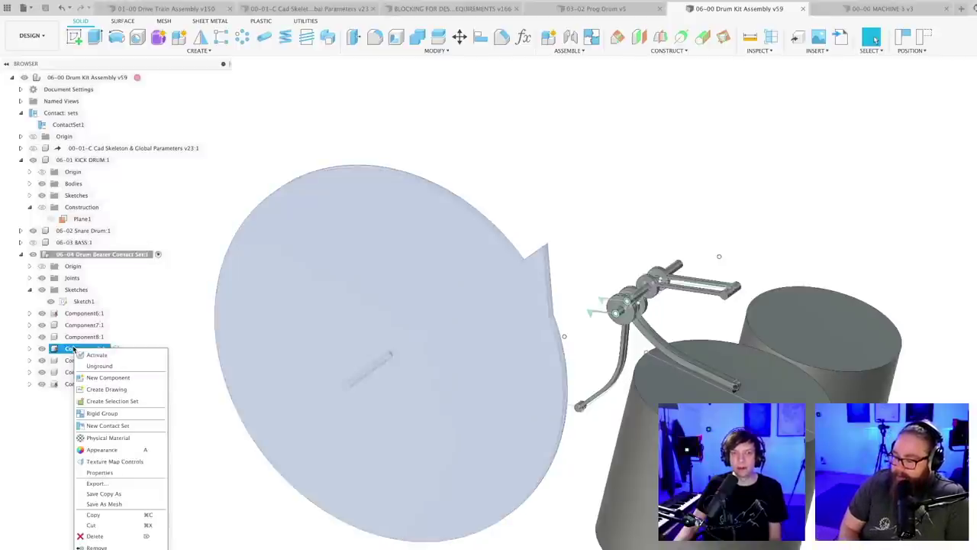
click(107, 367)
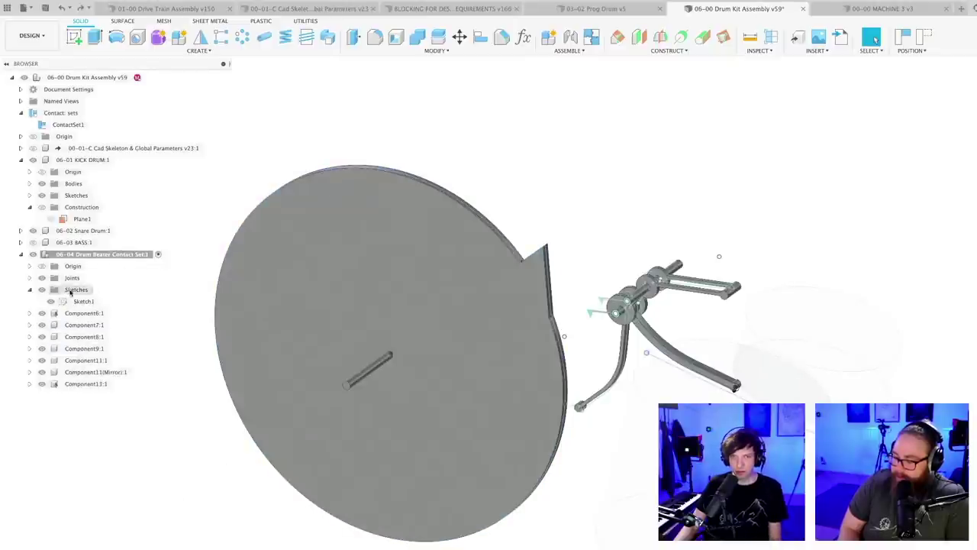
- Review the model parameters table, close it, and save the assembly
scroll(278, 459, down, 1)
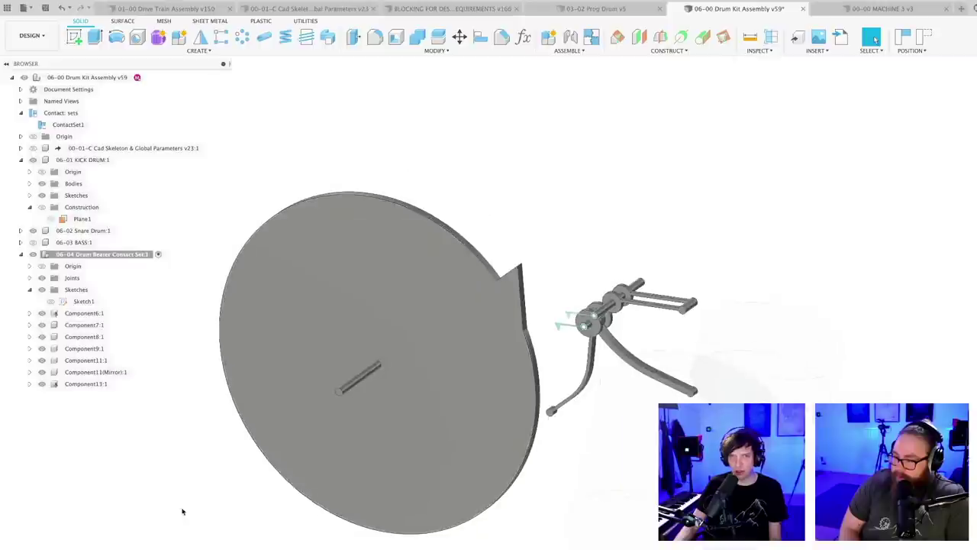
click(524, 38)
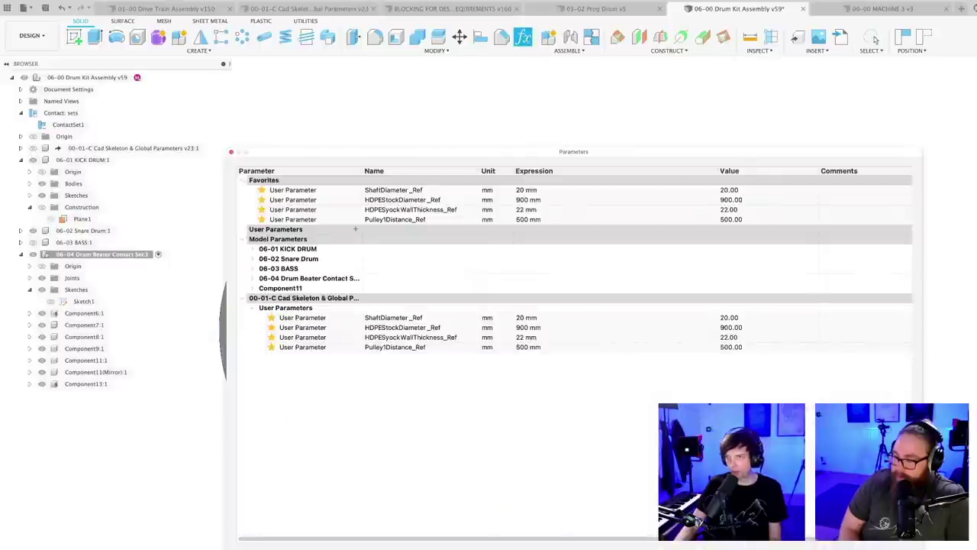
click(873, 37)
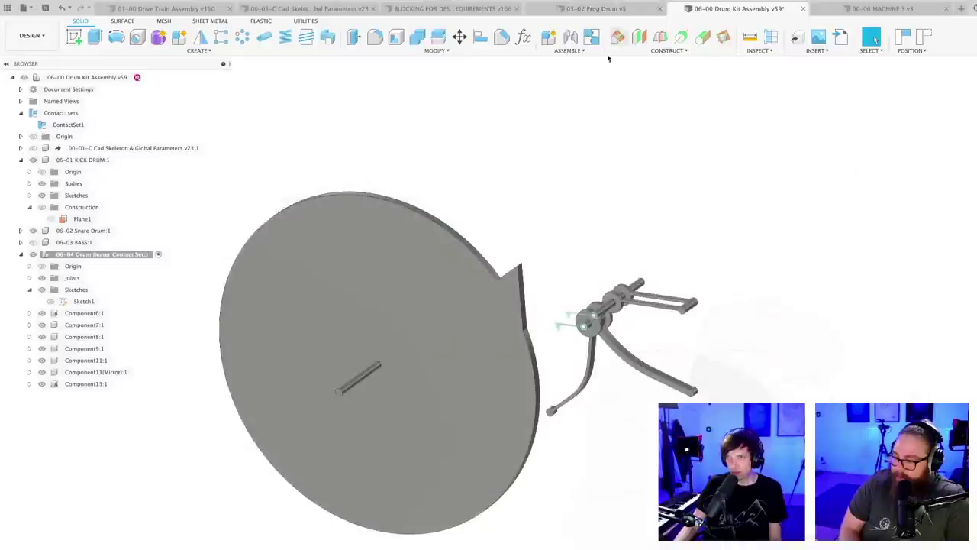
key(ctrl+s)
key(Return)
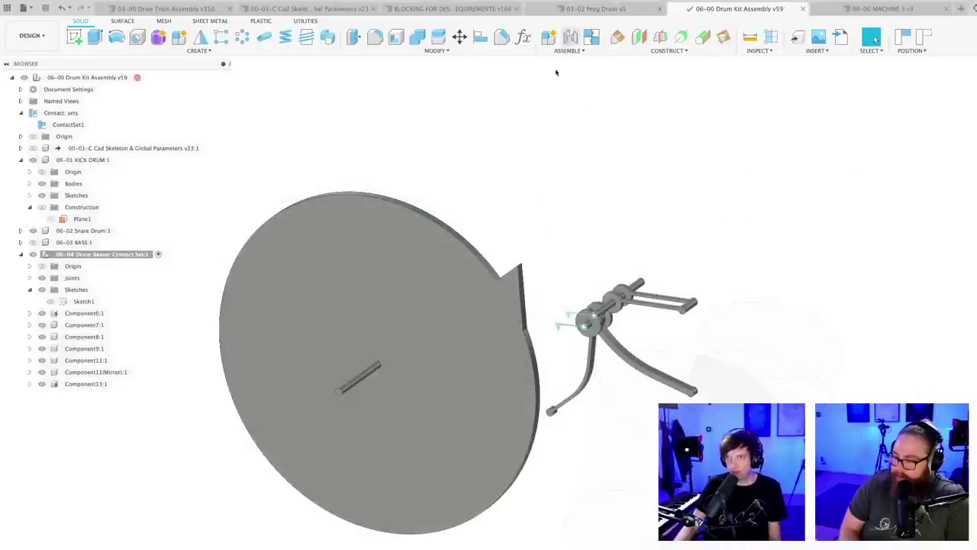
click(570, 37)
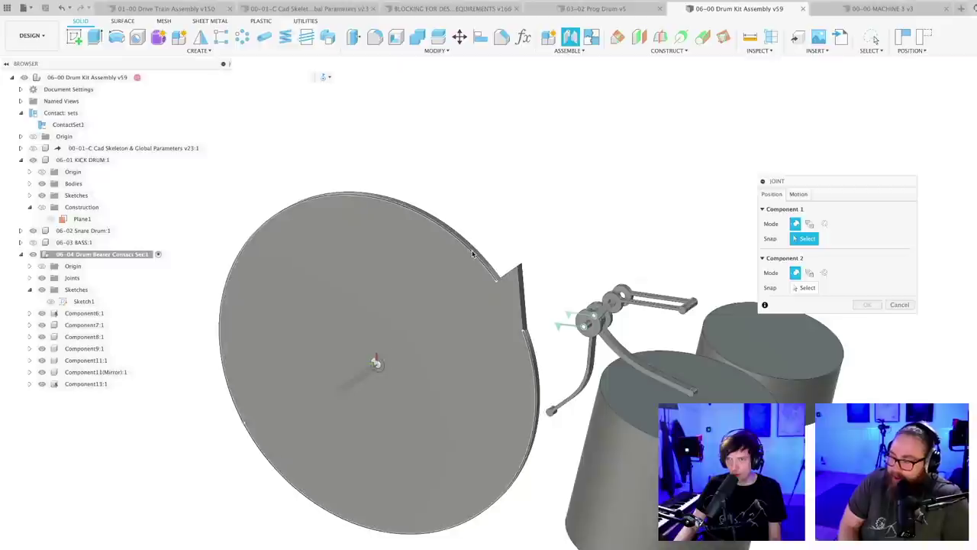
- Joint Component9:1's rod end to Component13:1 with a Z offset of -200.569 mm
click(392, 391)
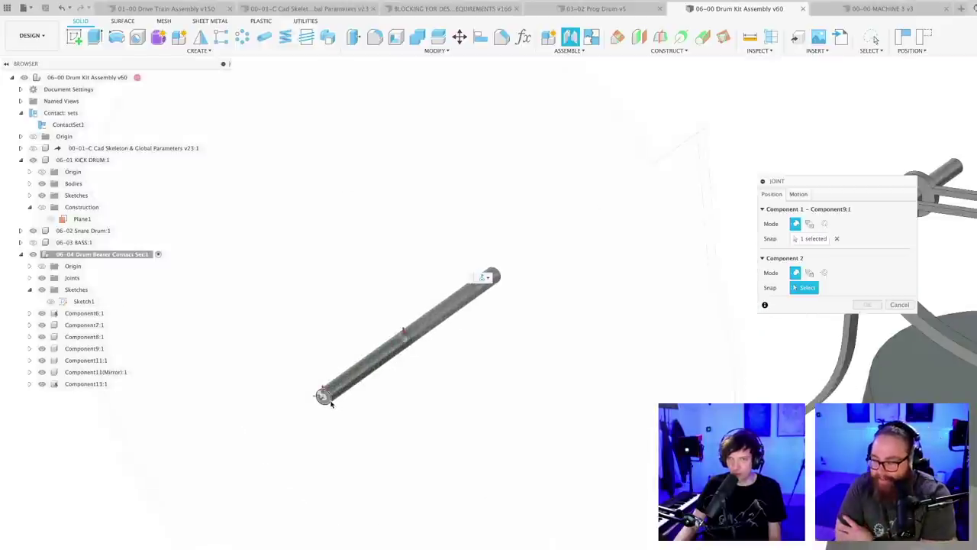
click(329, 395)
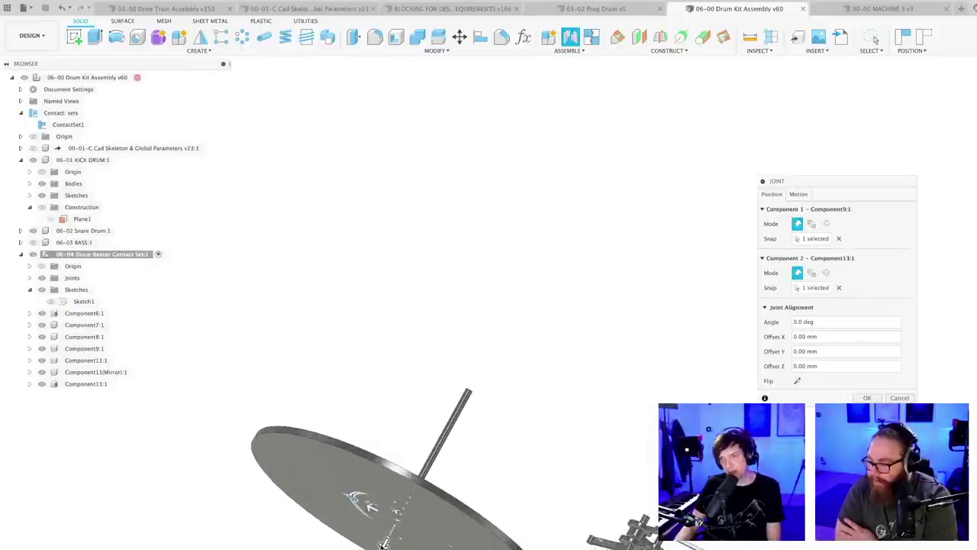
drag(381, 544, 415, 486)
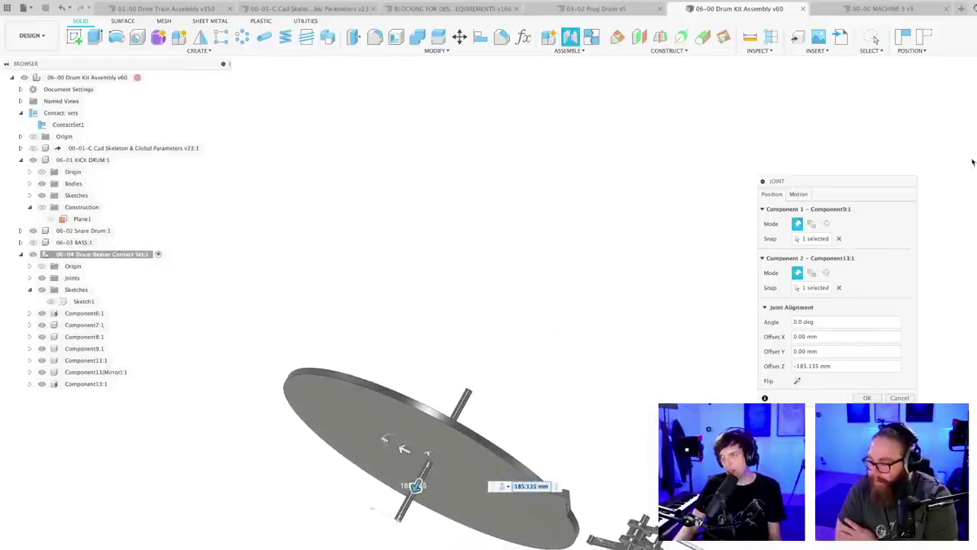
shift+middle_drag(414, 486, 429, 506)
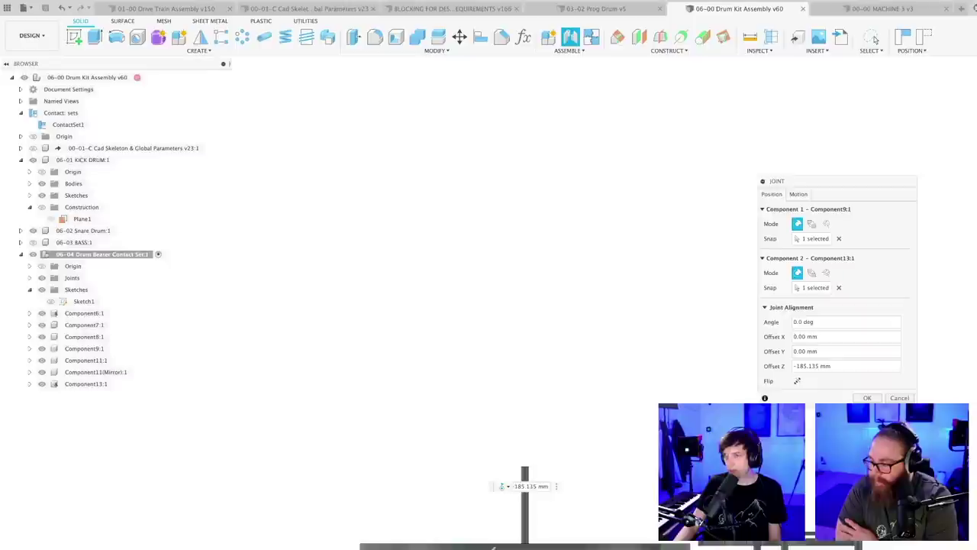
middle_drag(400, 411, 450, 333)
scroll(434, 337, up, 3)
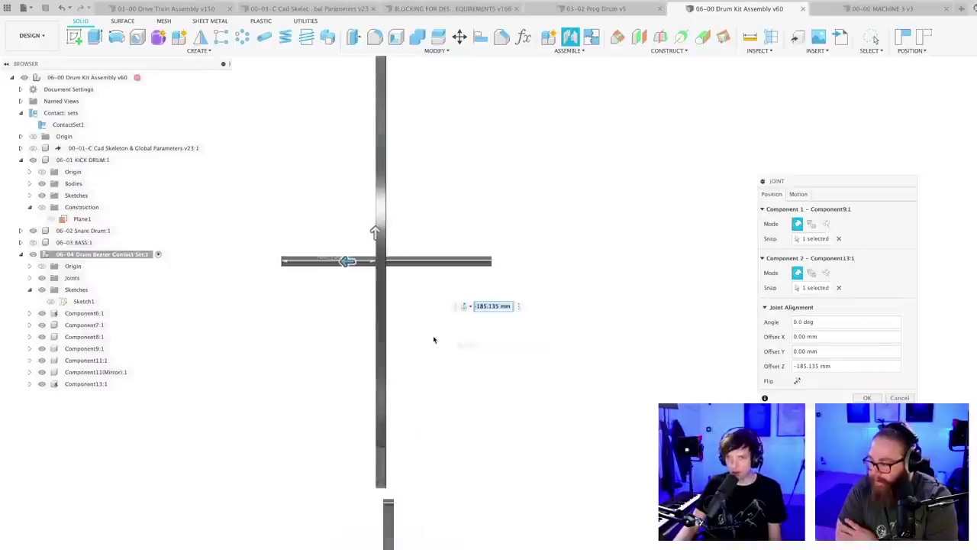
drag(348, 261, 355, 262)
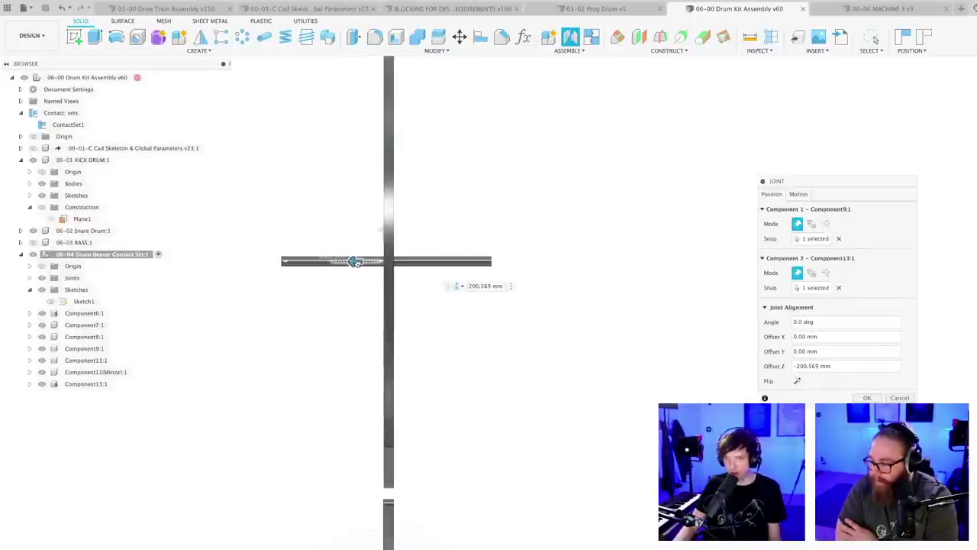
key(Return)
scroll(463, 351, down, 5)
shift+middle_drag(471, 349, 436, 324)
- Drag the pedal arm and upper arm to test the linkage, then undo the pose change
scroll(436, 323, up, 3)
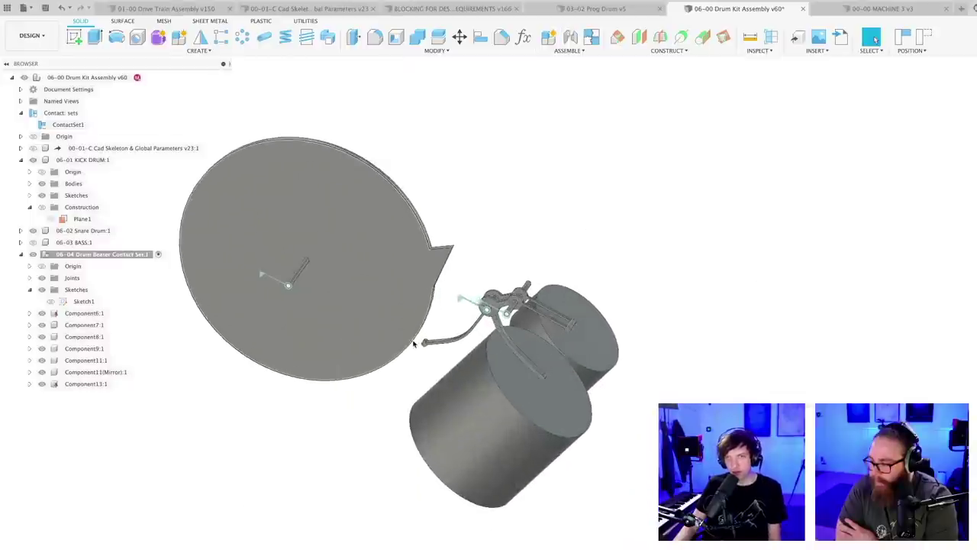
middle_drag(397, 442, 420, 425)
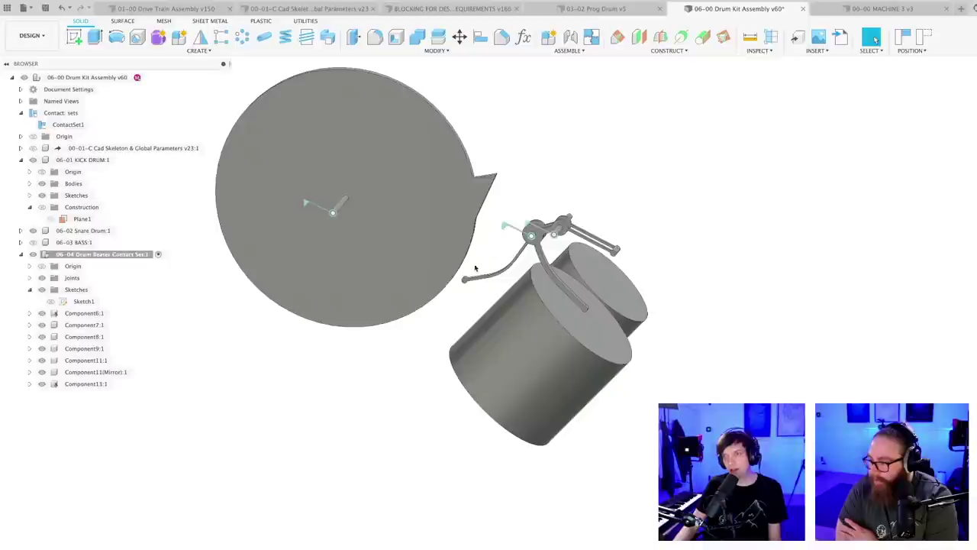
middle_drag(529, 170, 518, 209)
scroll(477, 227, up, 3)
drag(479, 221, 480, 301)
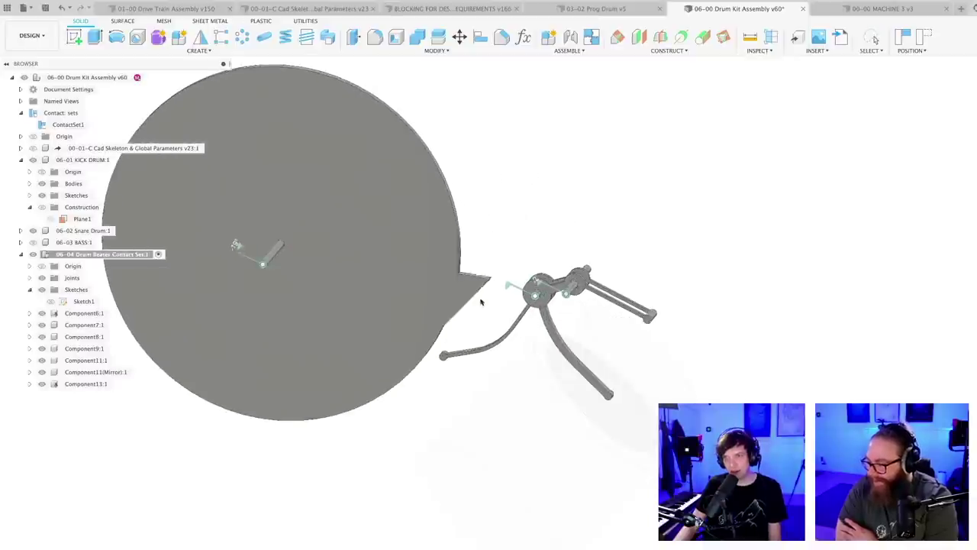
shift+middle_drag(481, 302, 649, 315)
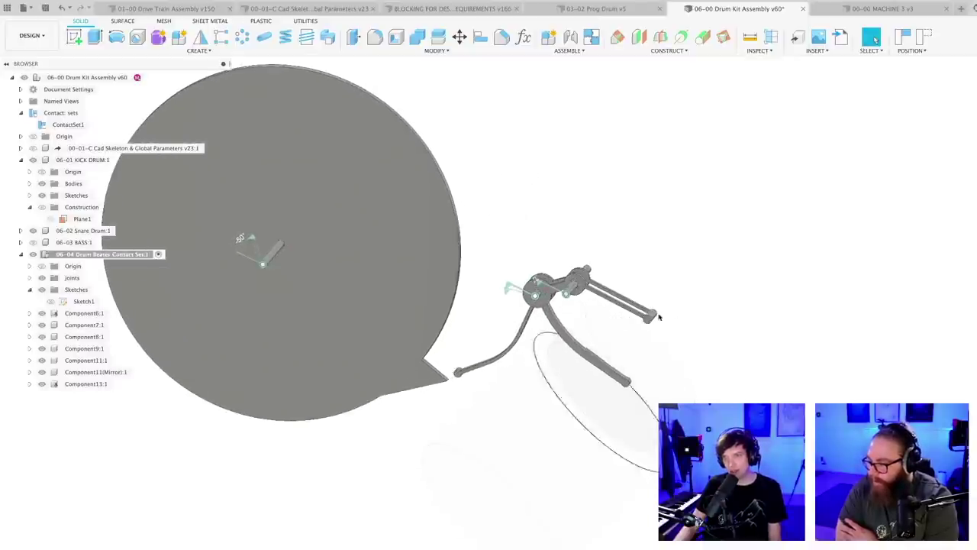
drag(647, 322, 673, 314)
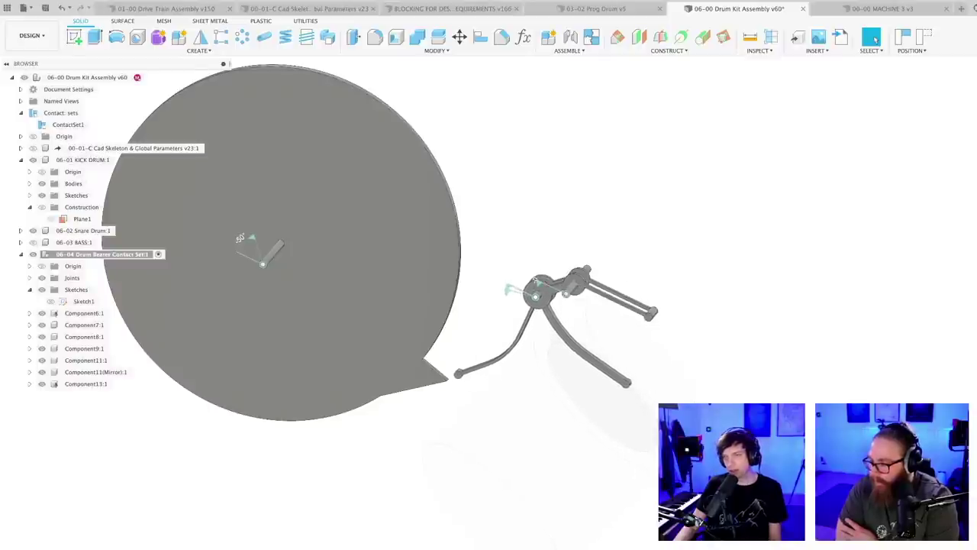
scroll(550, 255, up, 5)
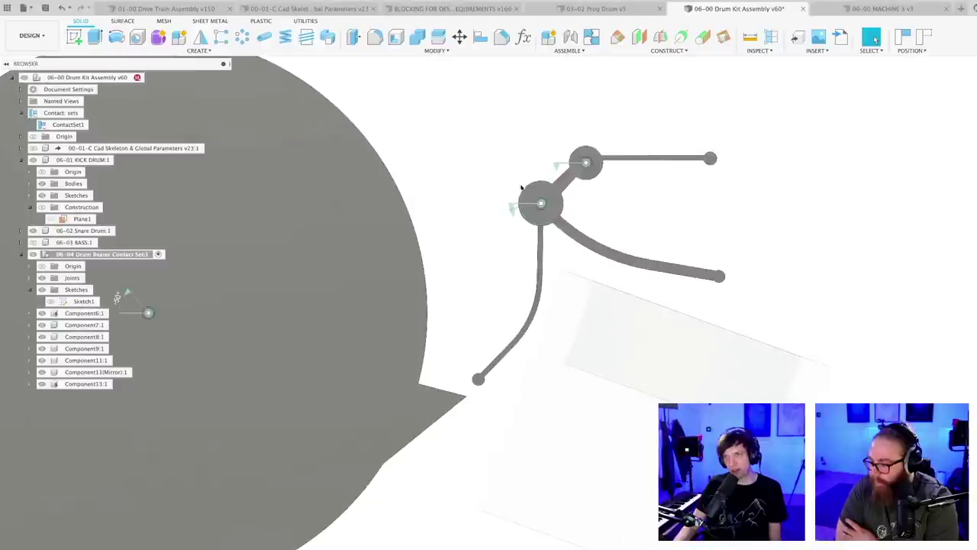
drag(709, 158, 713, 189)
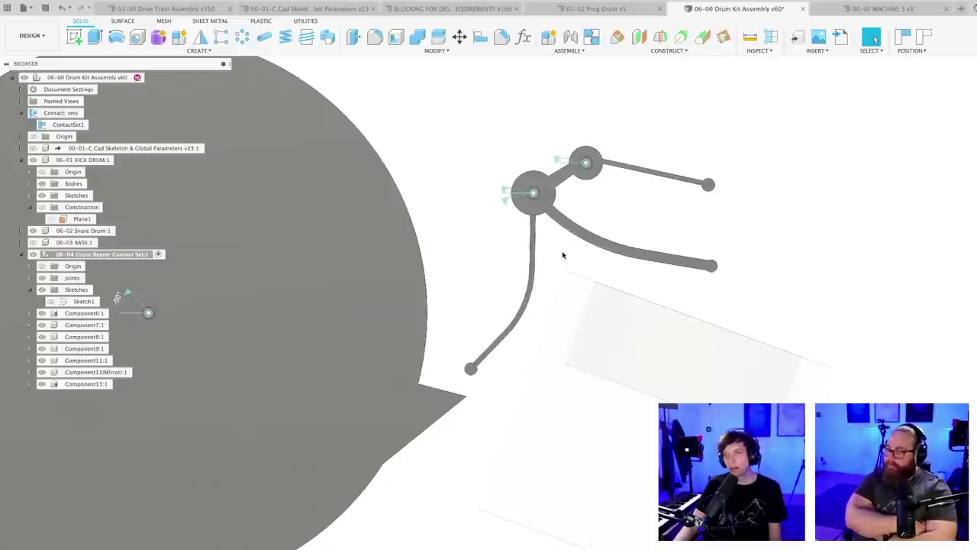
key(super+z)
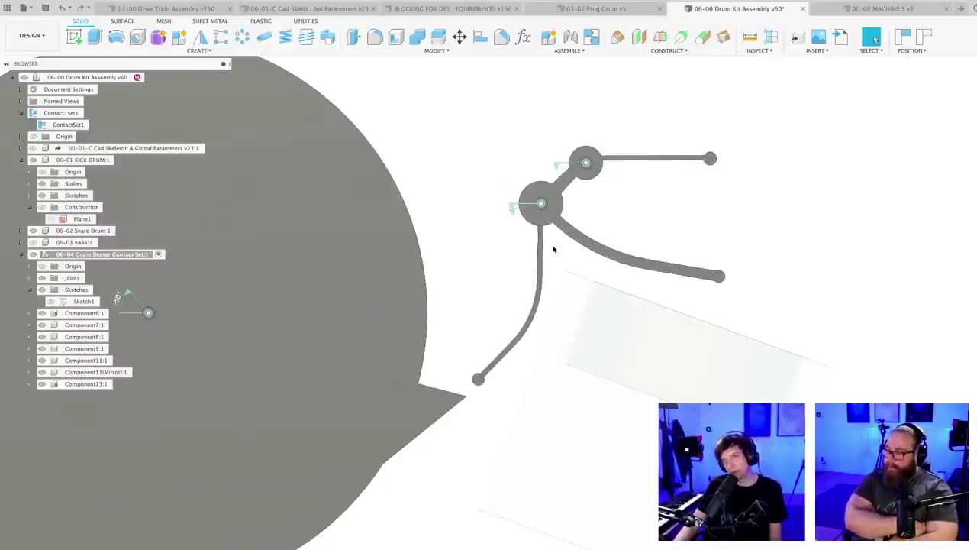
- Select Component11:1 and save the drum kit assembly as version v61
mouse_move(555, 249)
shift+middle_down()
mouse_move(549, 267)
mouse_move(557, 255)
shift+middle_up()
scroll(557, 255, down, 5)
middle_drag(550, 370, 553, 310)
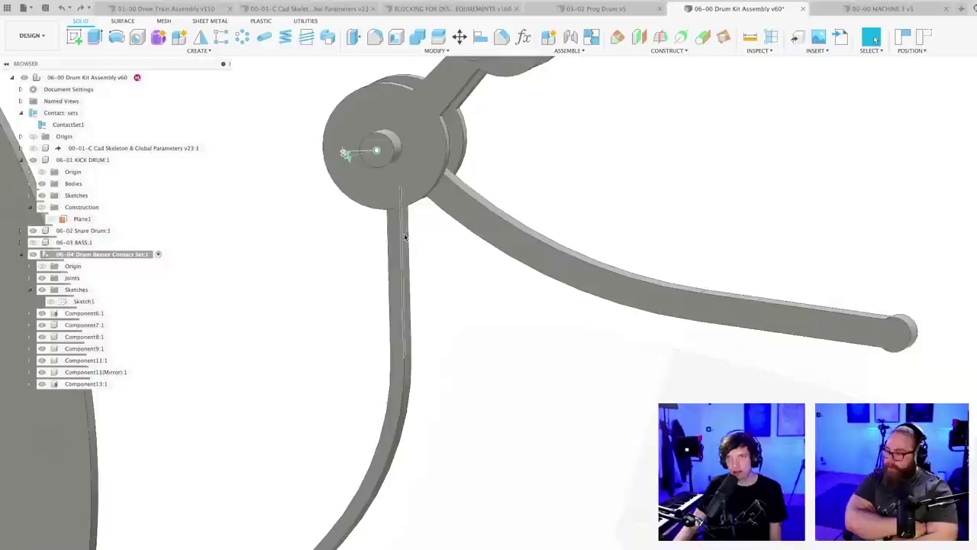
middle_drag(391, 393, 394, 398)
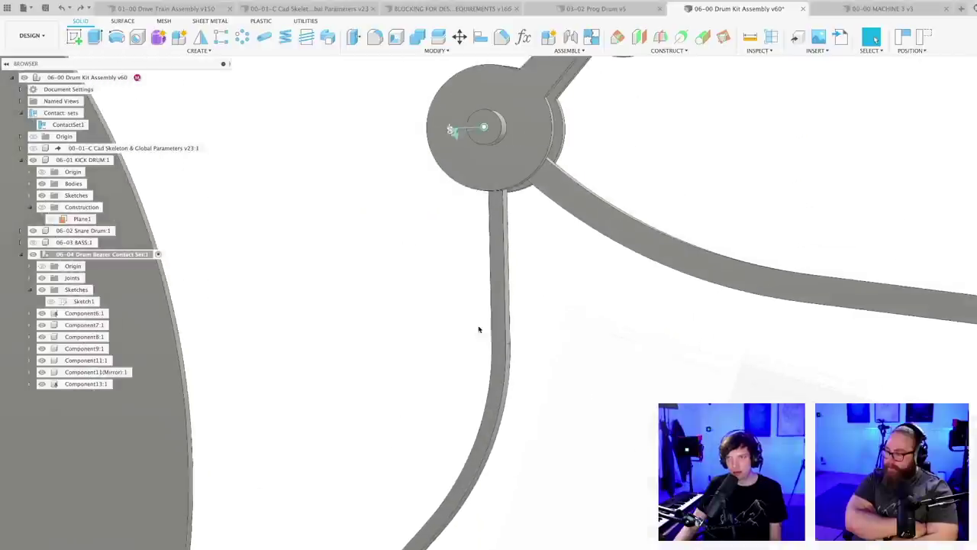
scroll(517, 293, down, 3)
click(512, 222)
scroll(512, 222, down, 3)
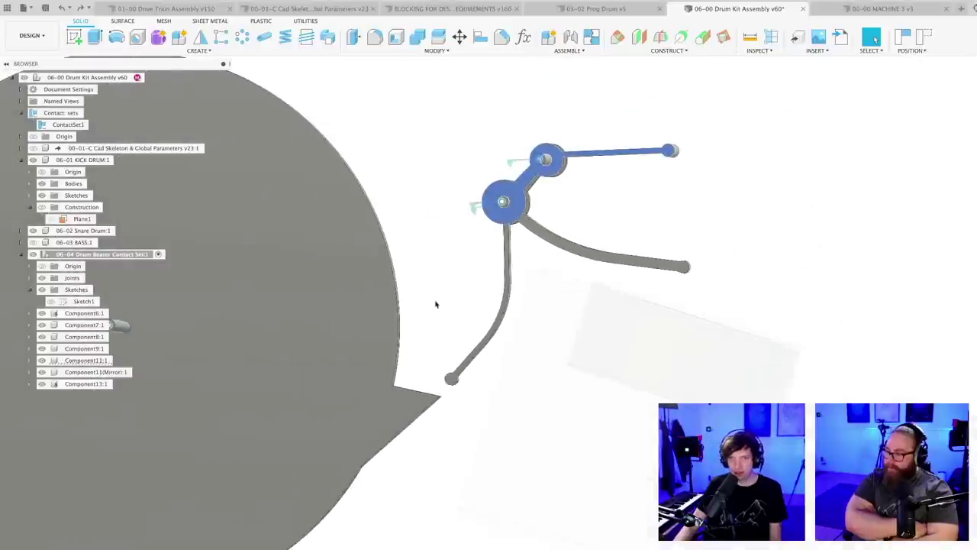
click(107, 360)
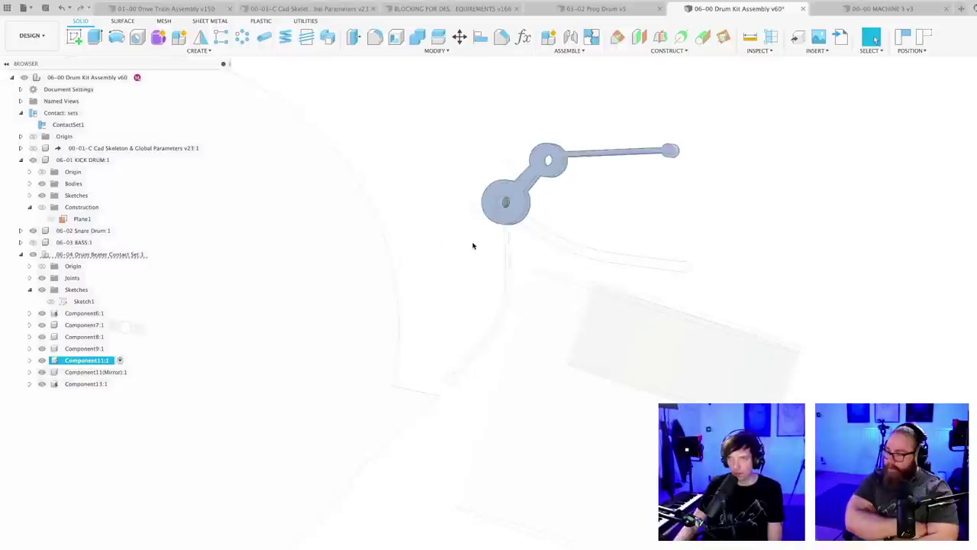
click(472, 244)
scroll(465, 246, down, 3)
middle_drag(466, 245, 493, 240)
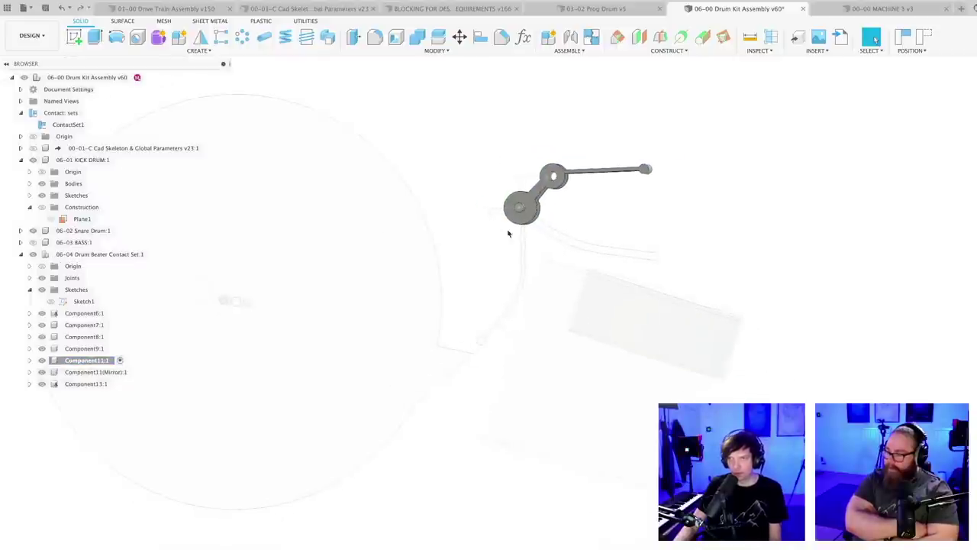
key(super+s)
key(Return)
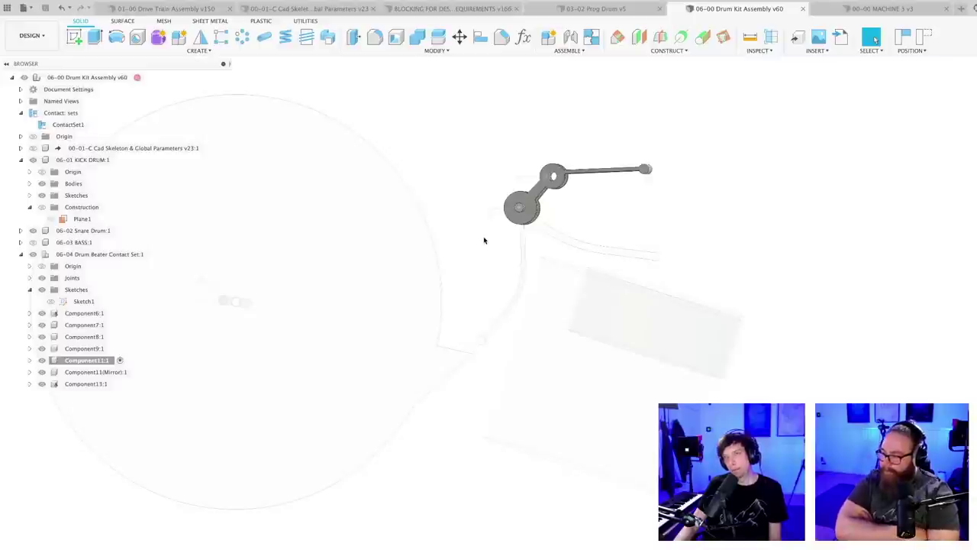
scroll(486, 241, up, 2)
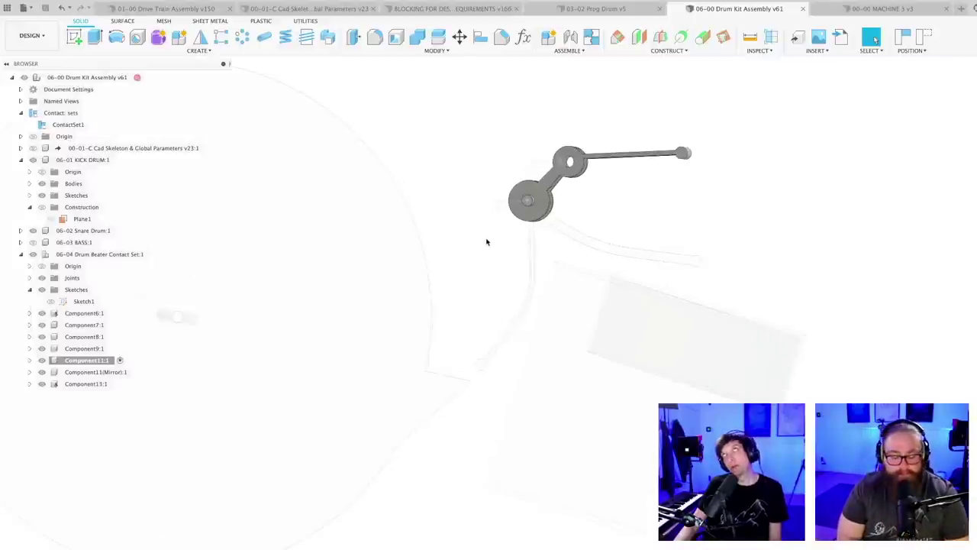
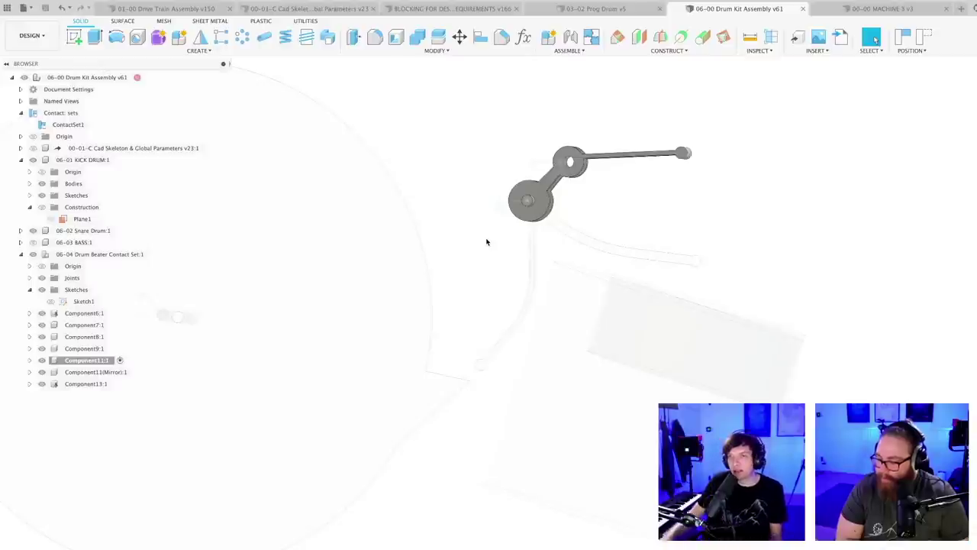
- Start a new sketch on the arm plane, reverting the moved component positions
click(74, 37)
scroll(559, 226, up, 4)
click(534, 200)
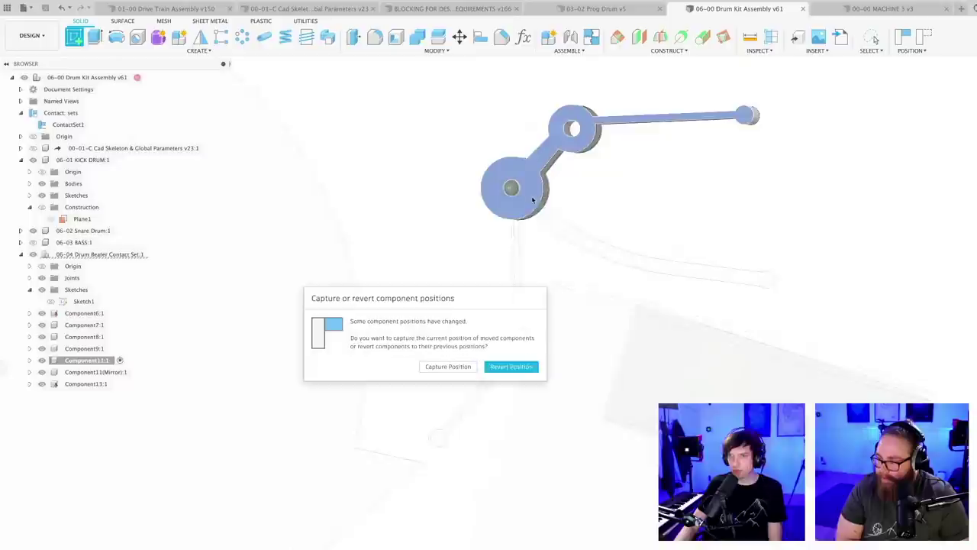
click(504, 367)
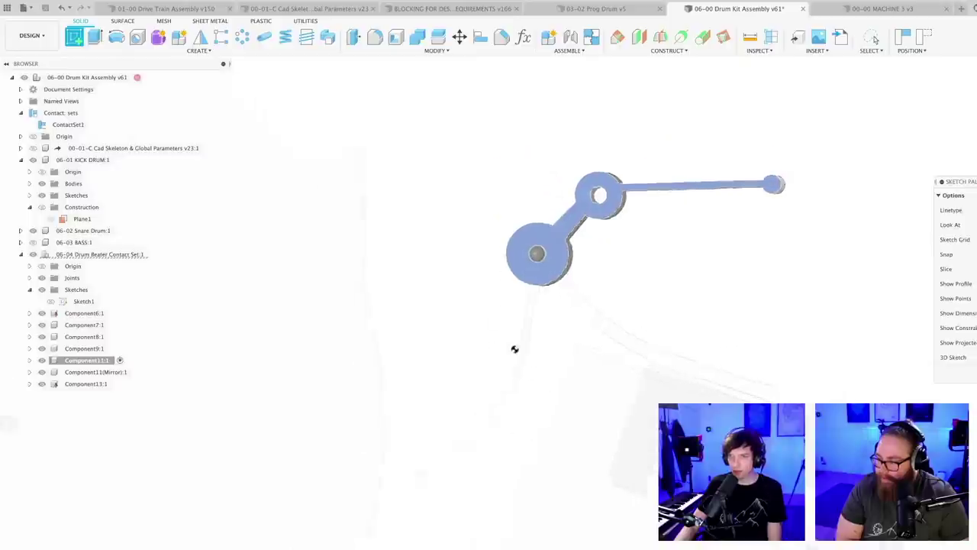
click(515, 349)
- Project the flat arm face and the curved arm face into the sketch
key(p)
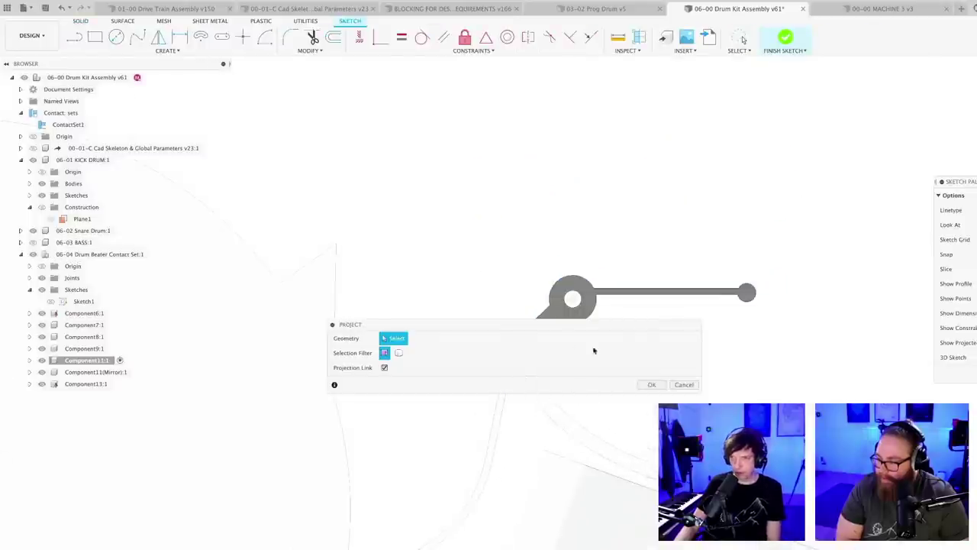
drag(541, 326, 645, 471)
click(515, 378)
key(Return)
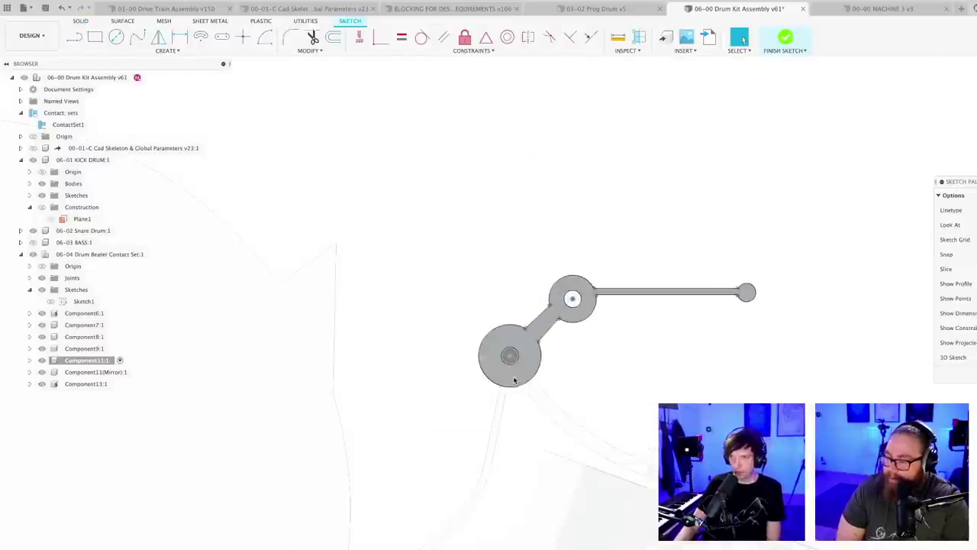
scroll(522, 399, up, 4)
key(p)
click(551, 402)
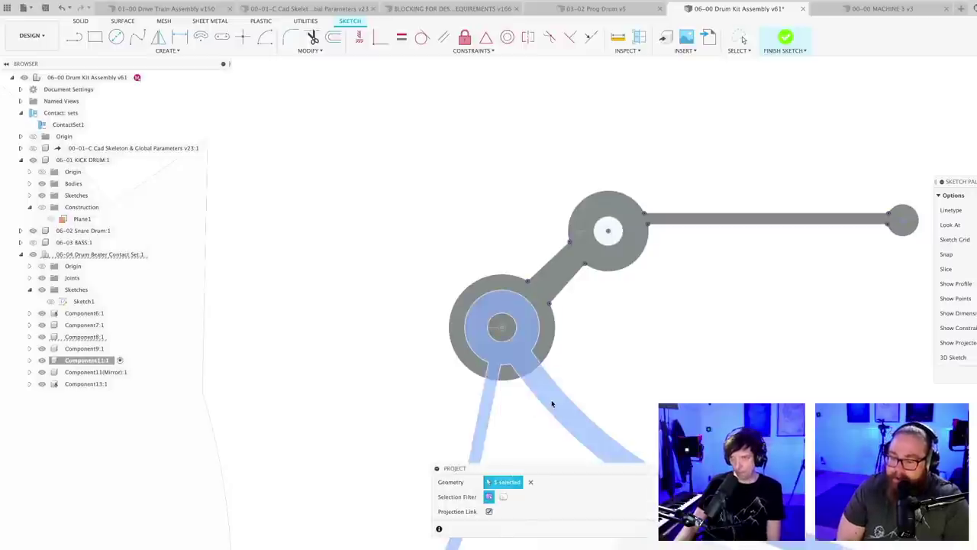
key(Return)
- Inspect the small profile between the arms and the discs' thickness, then clear the selection
scroll(519, 393, up, 5)
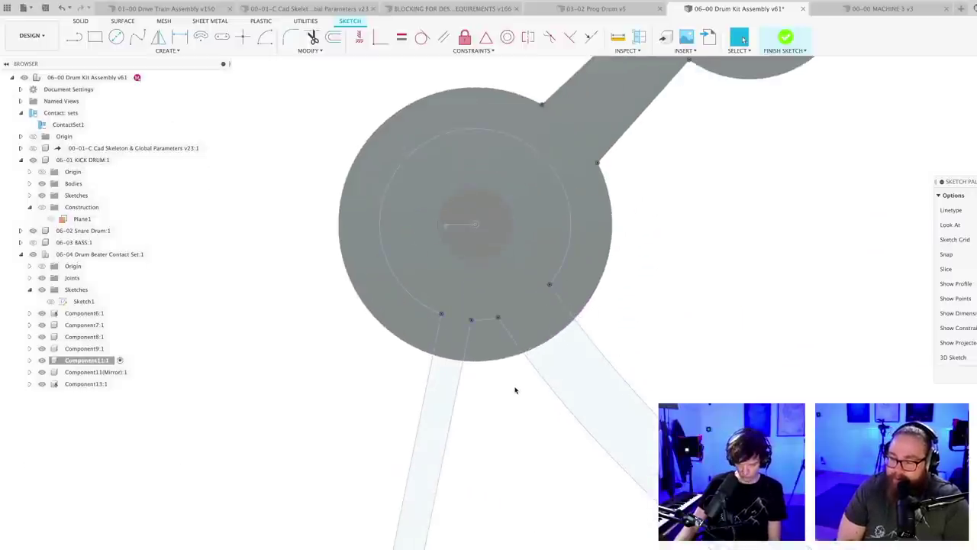
scroll(515, 389, up, 2)
click(490, 348)
scroll(517, 417, down, 5)
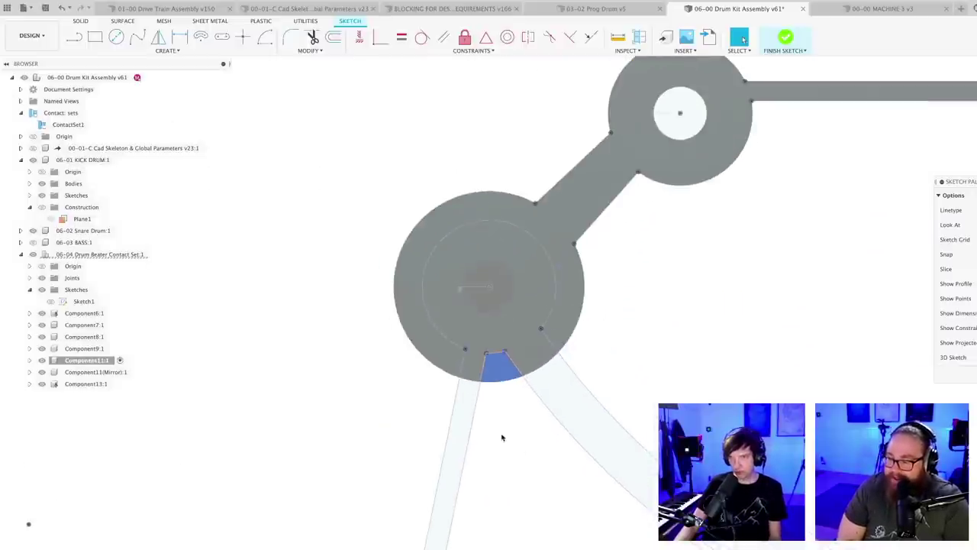
shift+middle_drag(502, 438, 600, 384)
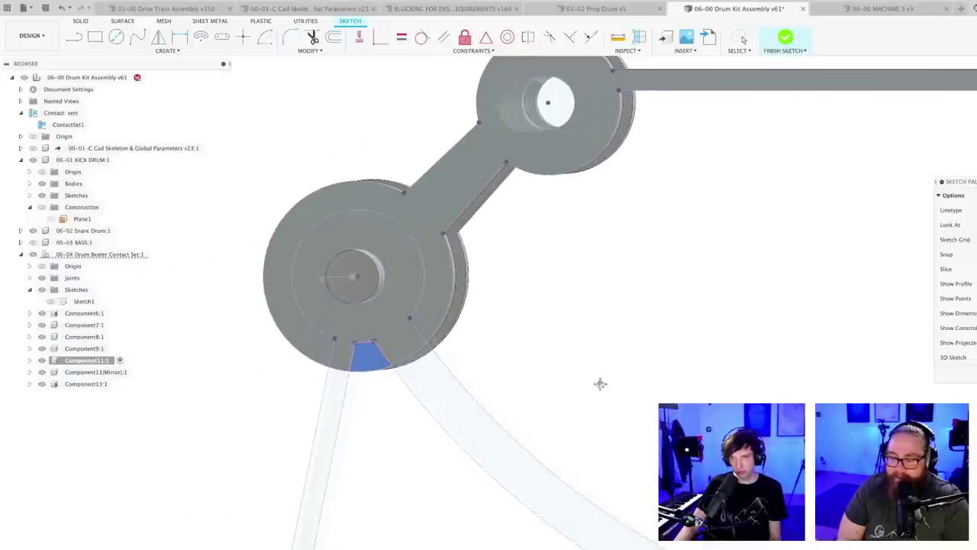
click(383, 475)
scroll(390, 471, down, 5)
scroll(517, 384, up, 5)
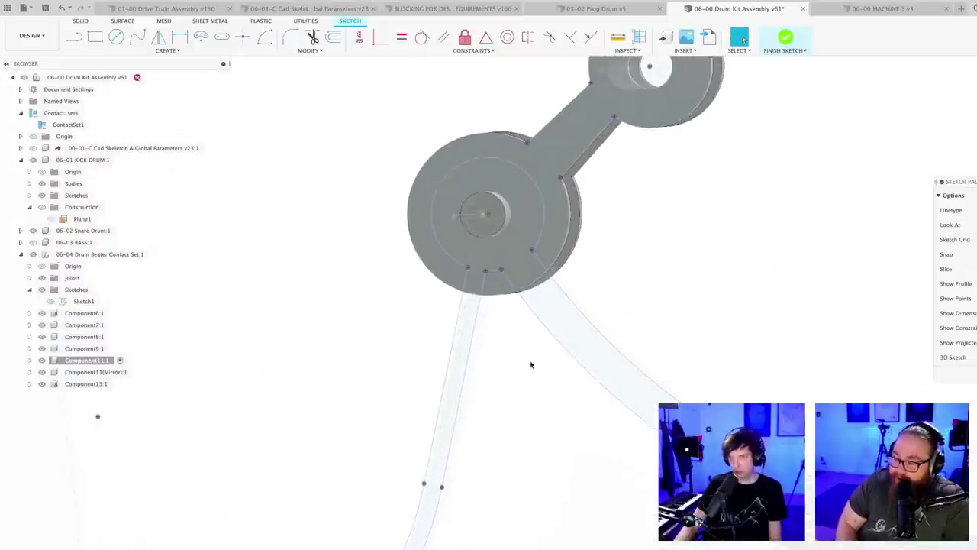
scroll(527, 374, down, 5)
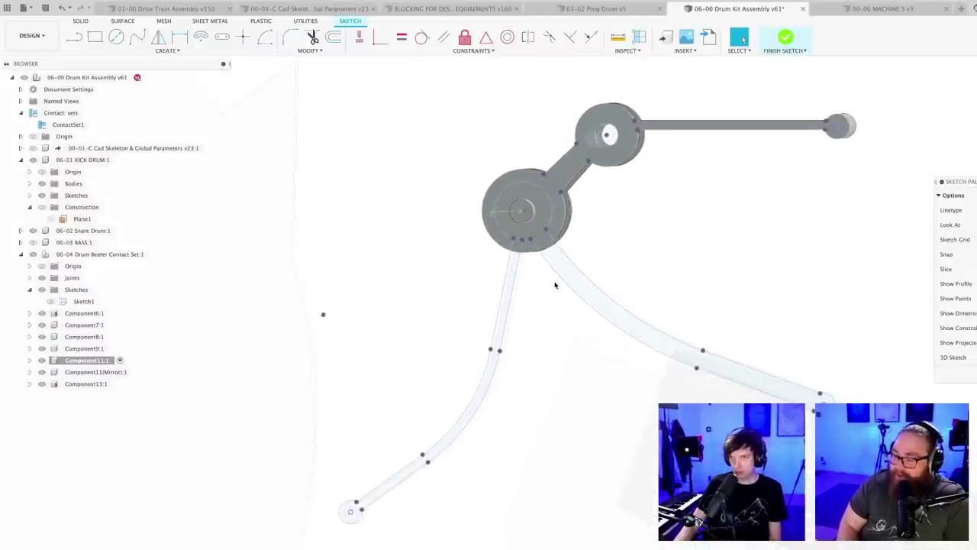
scroll(555, 285, down, 3)
- Save the drum kit assembly as version v62
key(ctrl+s)
key(Return)
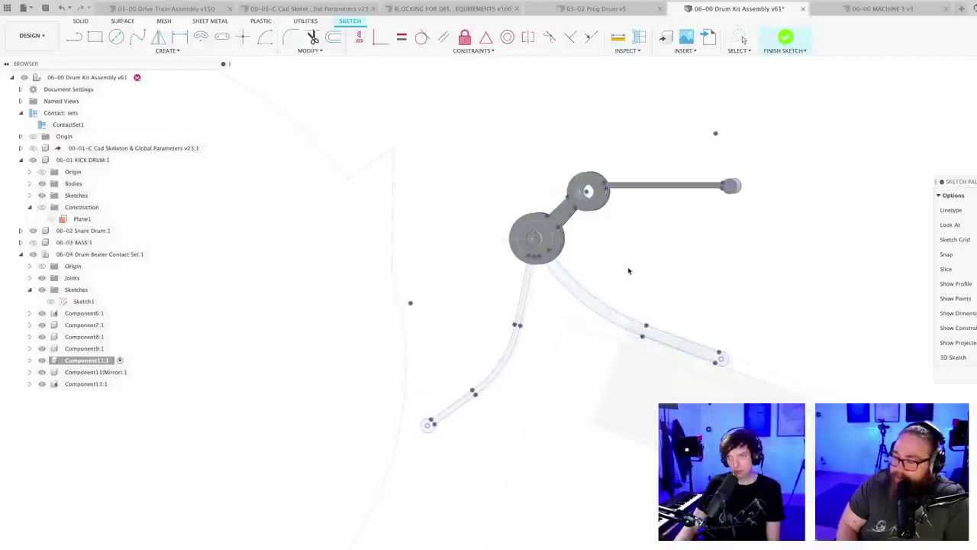
scroll(624, 274, down, 4)
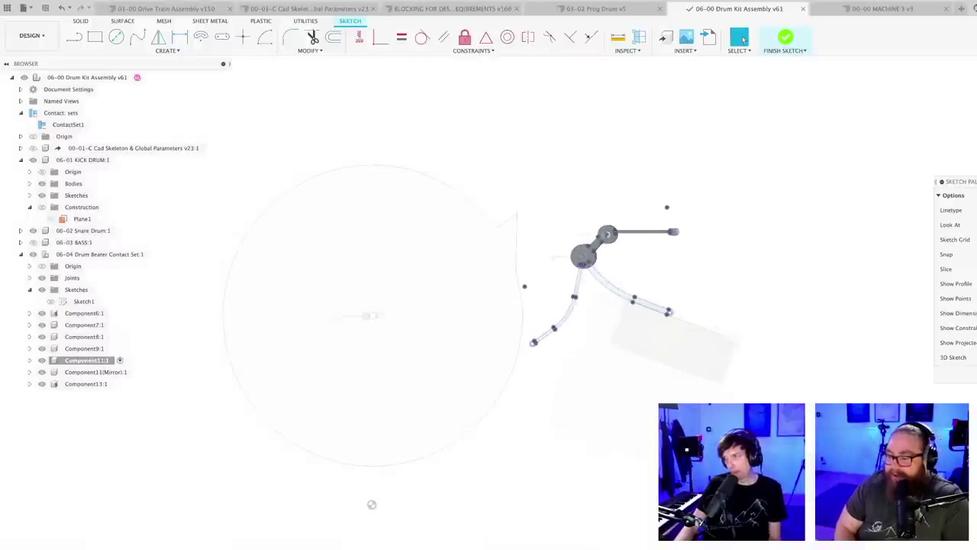
- Finish the sketch with the beater pedal linkage in view
shift+middle_drag(626, 281, 636, 300)
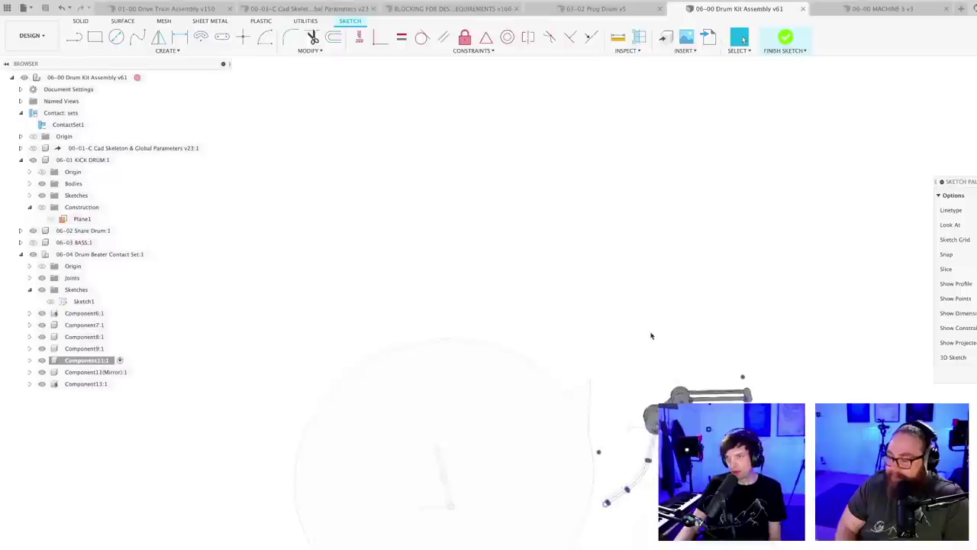
middle_drag(640, 384, 571, 275)
middle_drag(571, 241, 558, 203)
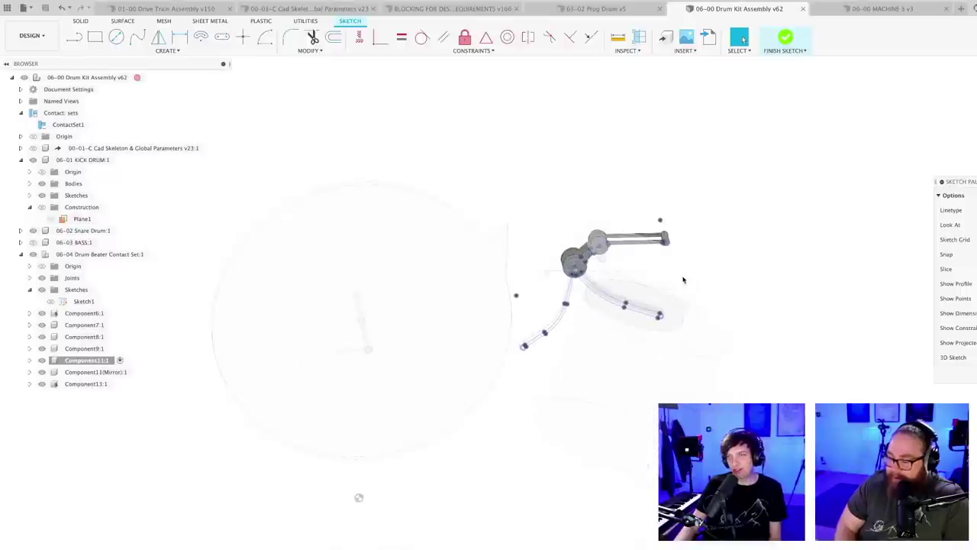
scroll(749, 323, down, 5)
mouse_move(749, 328)
shift+middle_down()
mouse_move(691, 319)
mouse_move(646, 400)
mouse_move(642, 390)
mouse_move(646, 401)
shift+middle_up()
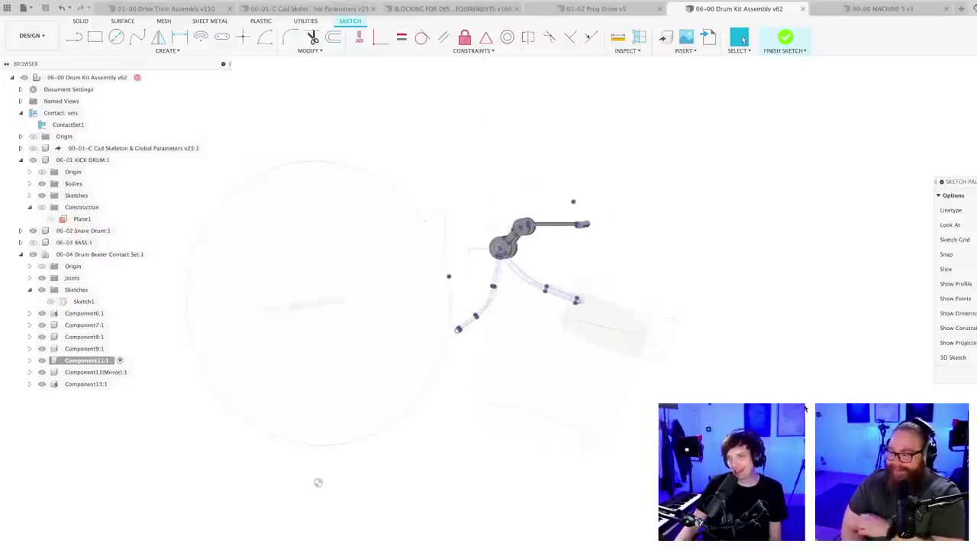
click(976, 374)
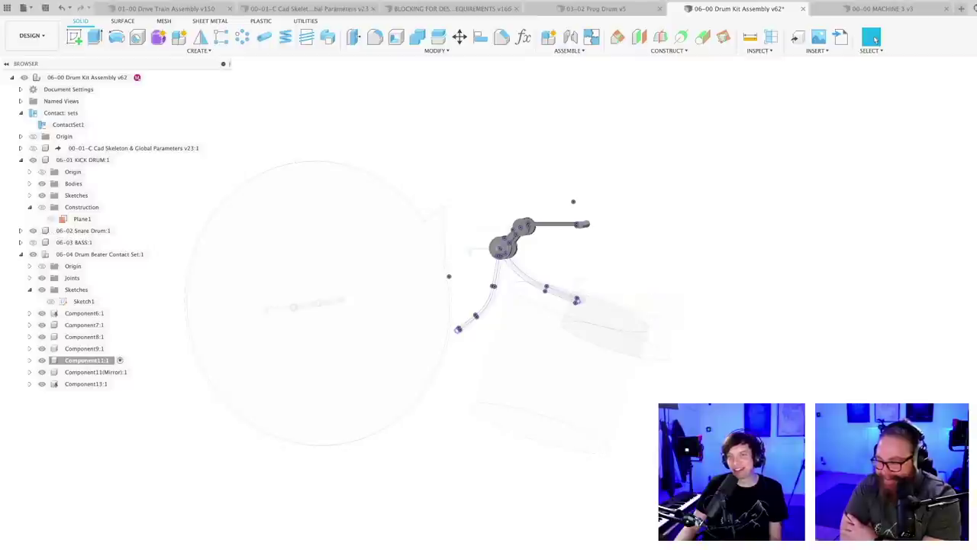
- Save another version of the drum kit assembly
key(super+s)
click(433, 362)
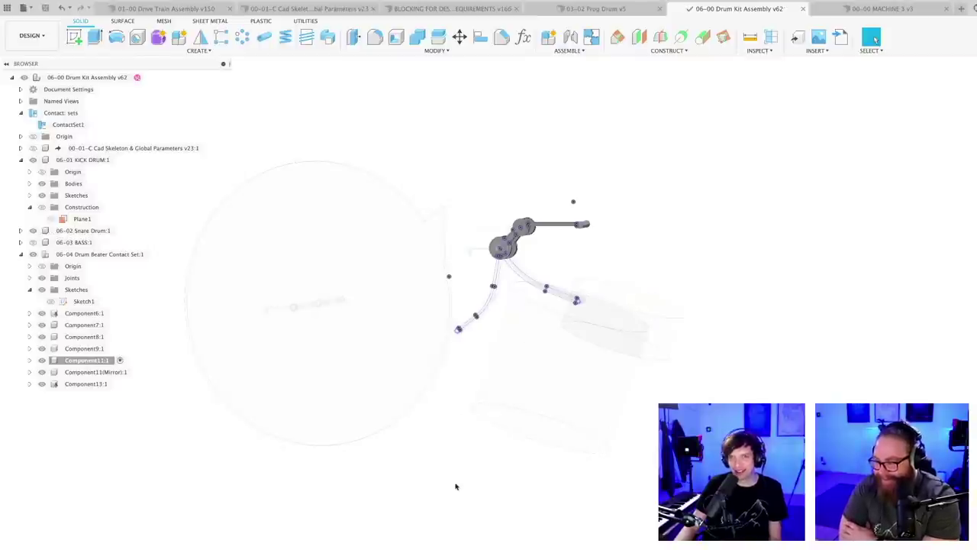
scroll(458, 481, down, 3)
shift+middle_drag(459, 480, 497, 447)
scroll(527, 380, up, 5)
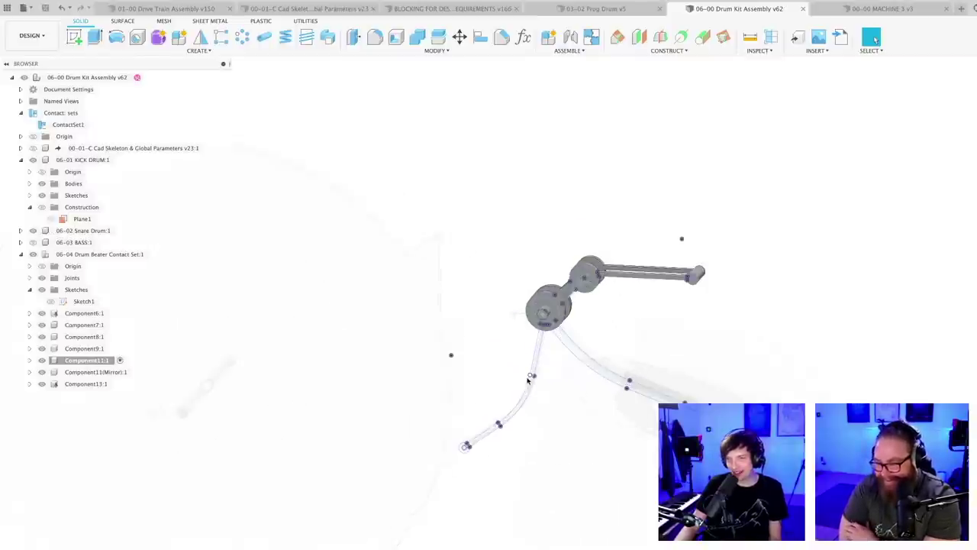
scroll(578, 327, up, 10)
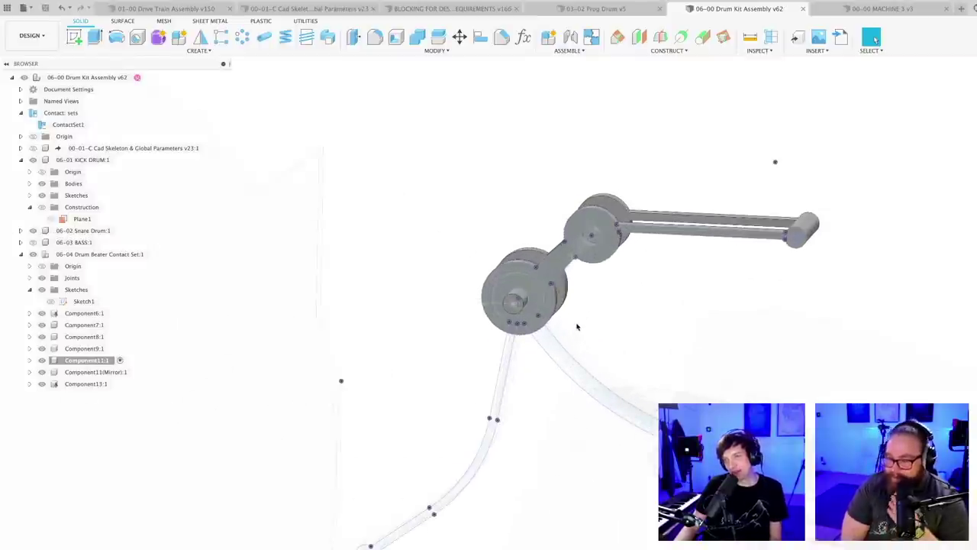
scroll(577, 324, down, 5)
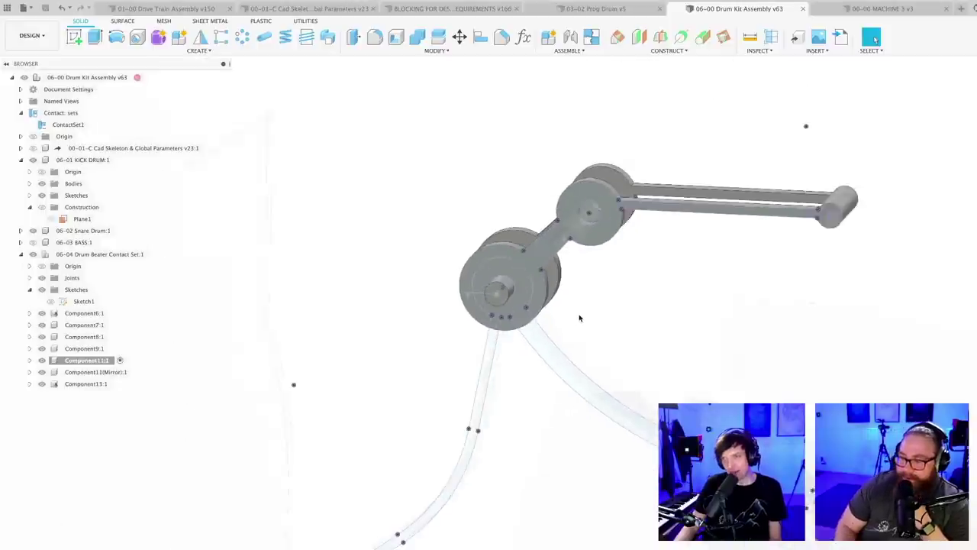
scroll(601, 317, down, 2)
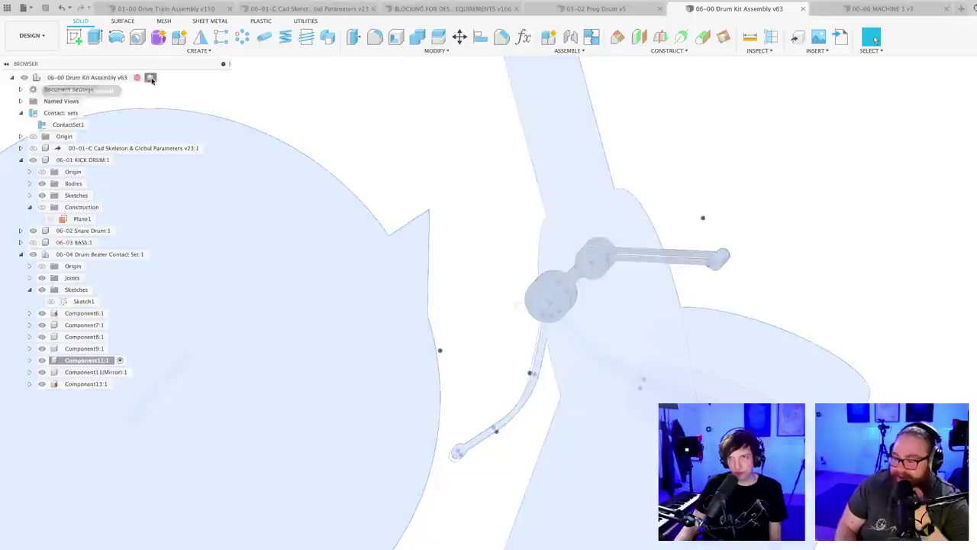
- Activate the root assembly, expand Component11, save as v64, and face the kick drum
click(151, 78)
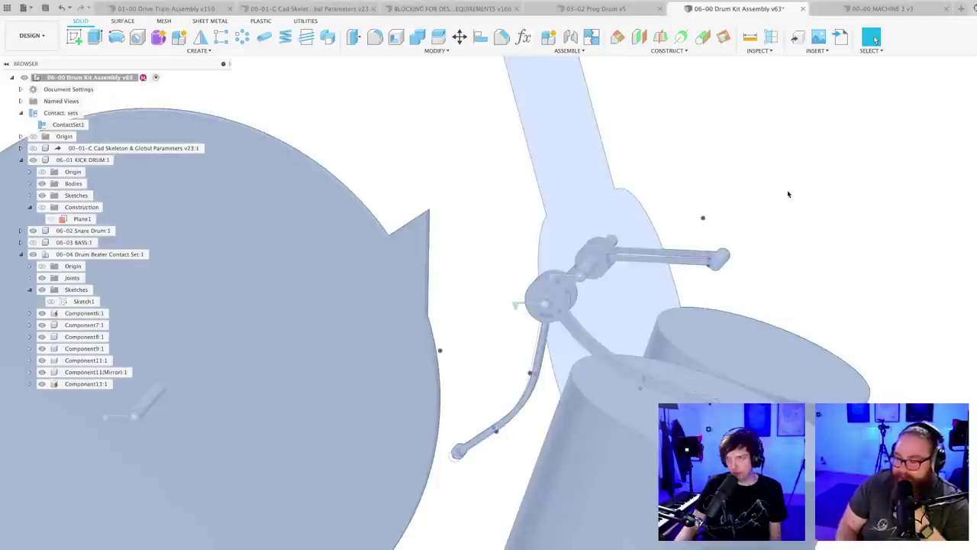
scroll(738, 223, down, 2)
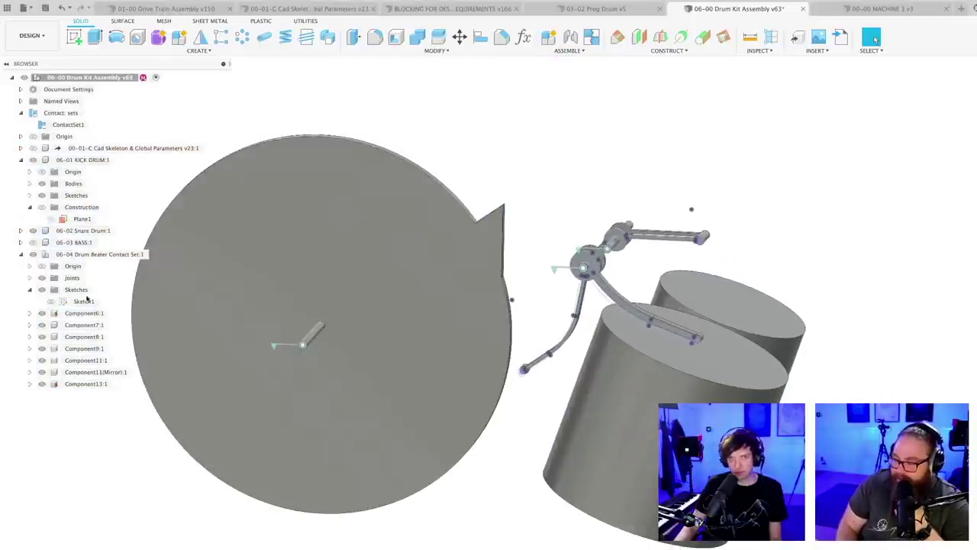
click(29, 290)
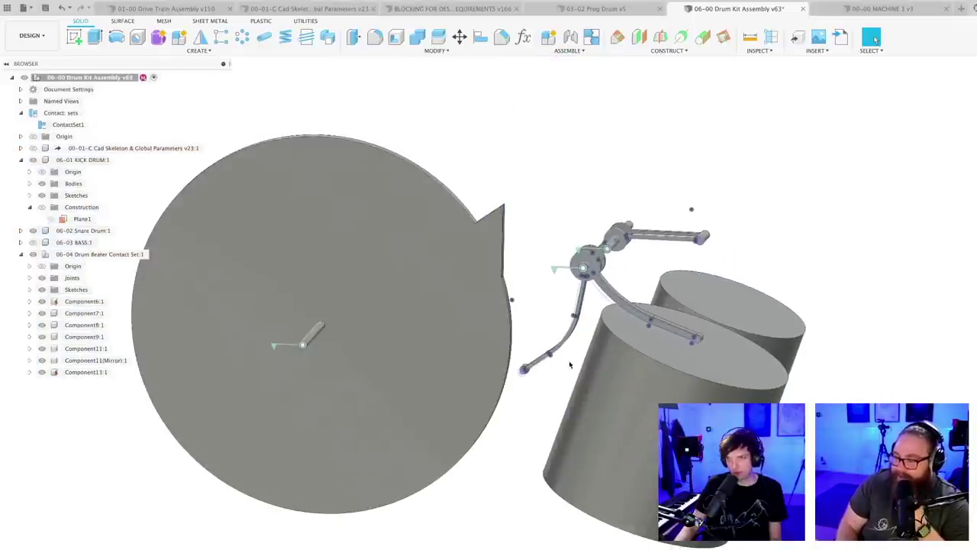
click(29, 348)
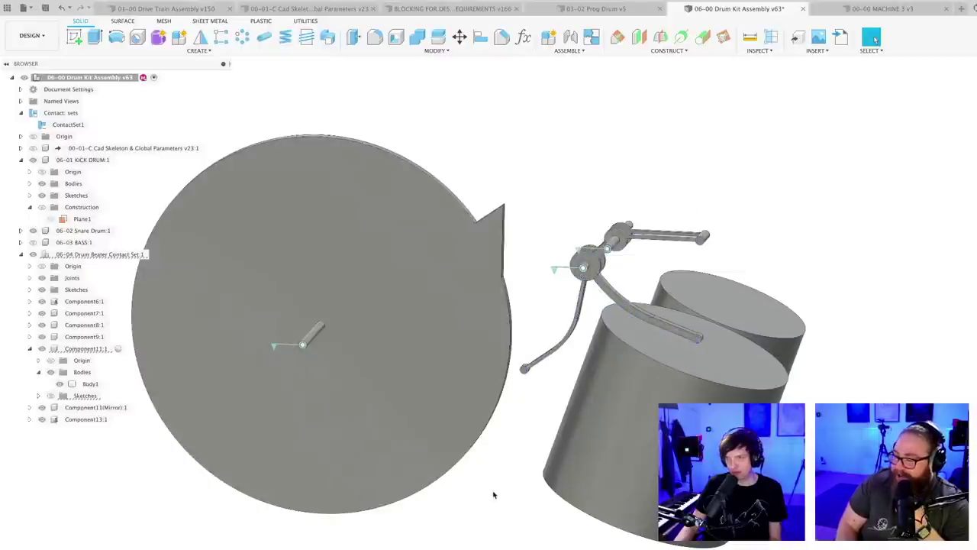
key(super+s)
click(437, 362)
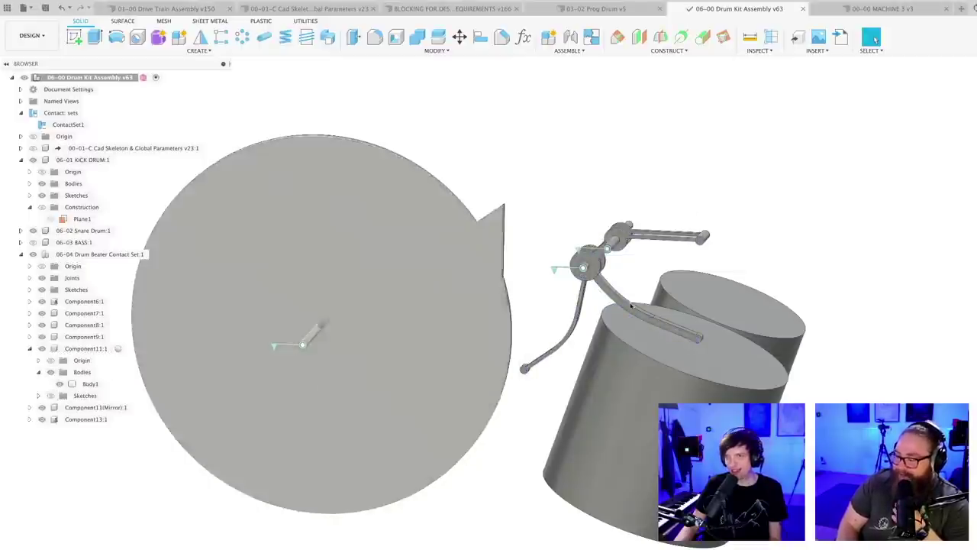
click(976, 93)
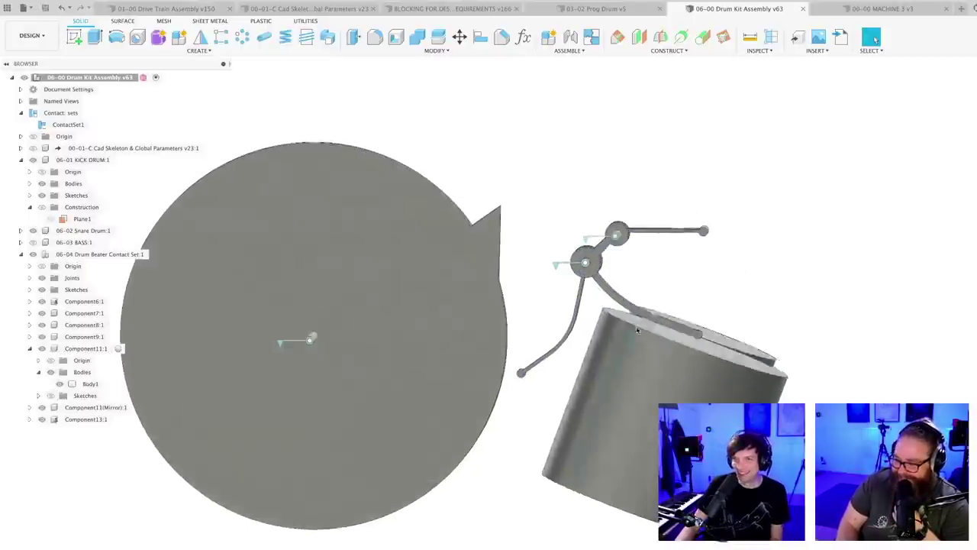
middle_drag(524, 414, 500, 361)
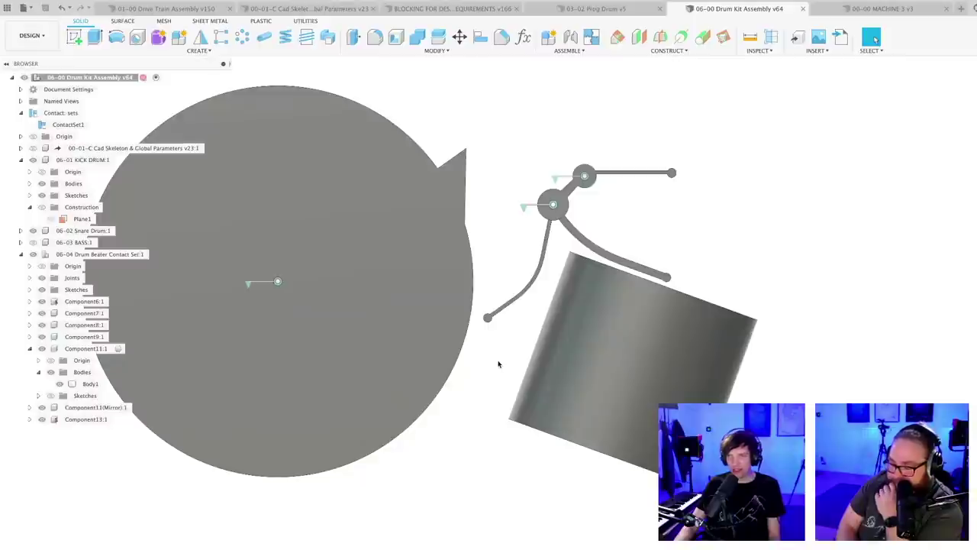
- Drag the kick drum, beater arms and disc cam to test the linkage's motion
scroll(497, 361, up, 1)
scroll(498, 361, down, 2)
middle_drag(499, 356, 488, 377)
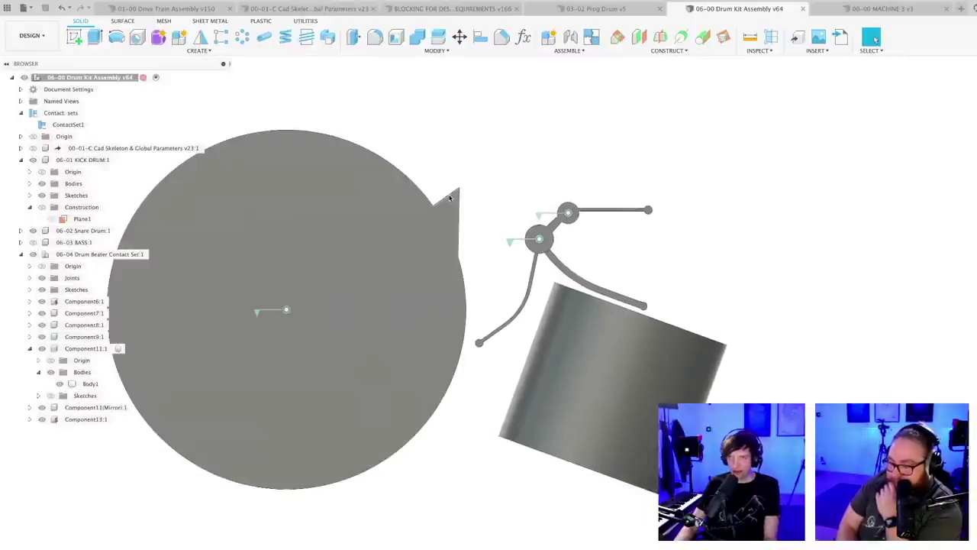
drag(465, 223, 487, 356)
scroll(487, 350, up, 4)
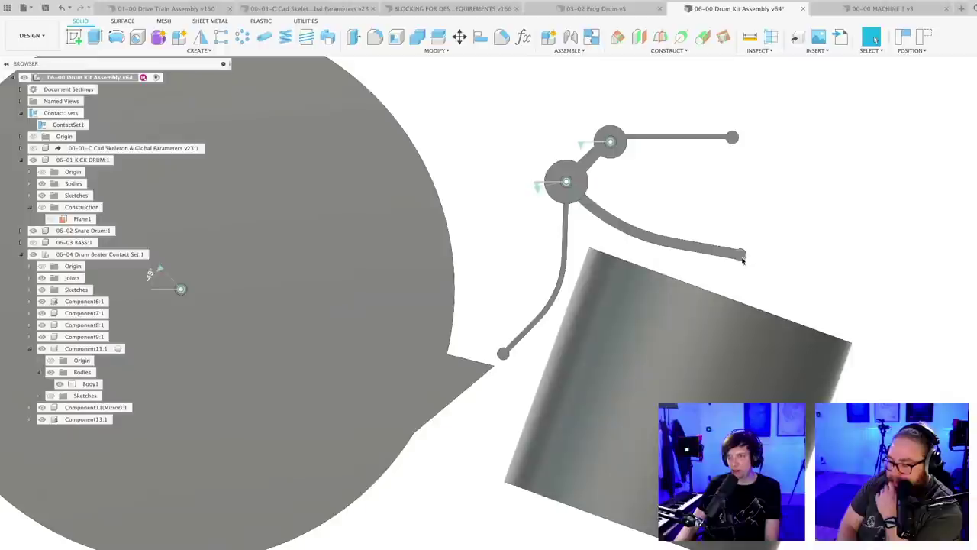
drag(741, 255, 740, 273)
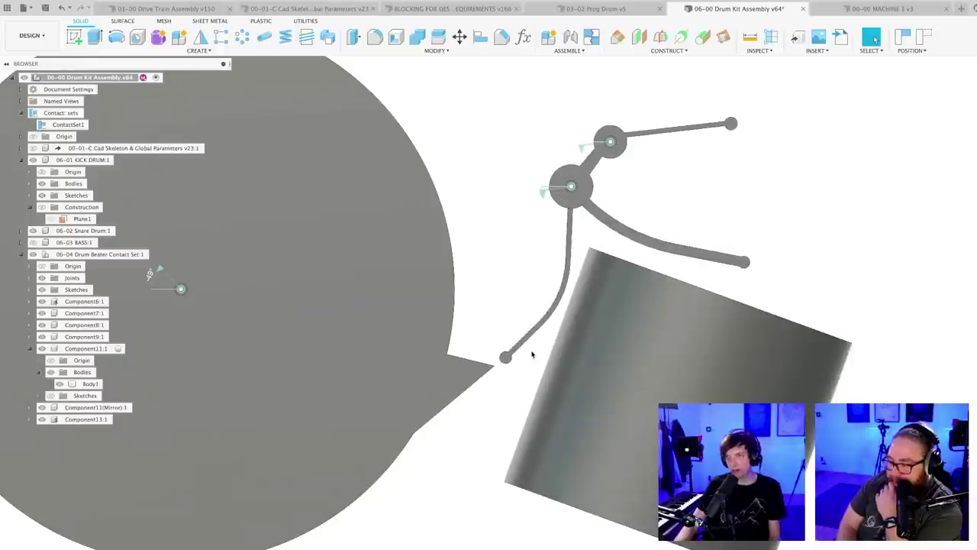
mouse_move(505, 358)
mouse_down()
mouse_move(497, 348)
mouse_move(503, 356)
mouse_up()
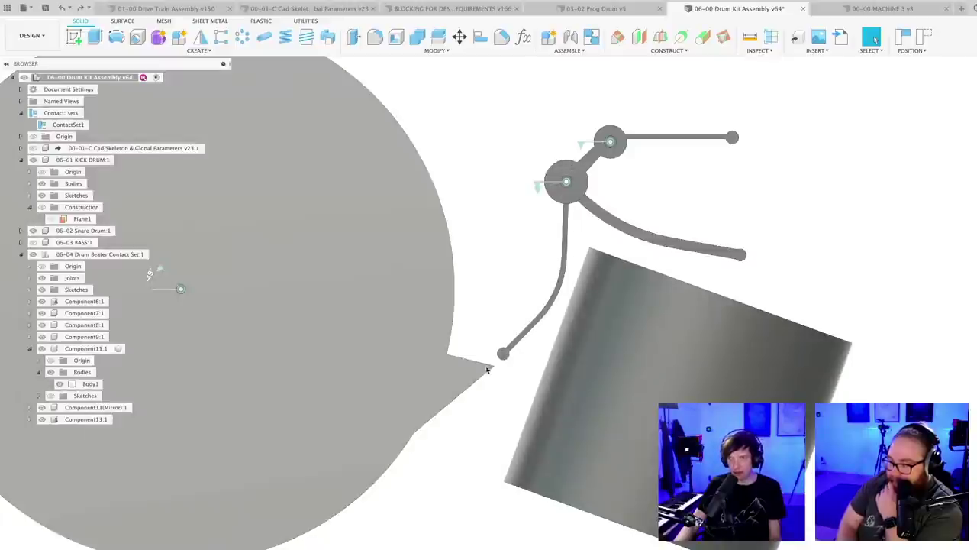
drag(489, 368, 467, 200)
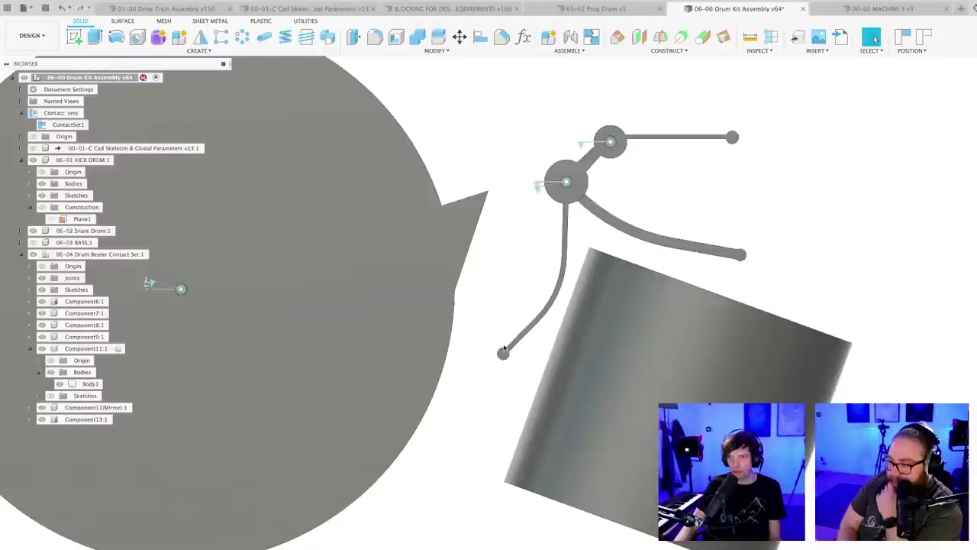
drag(504, 351, 471, 348)
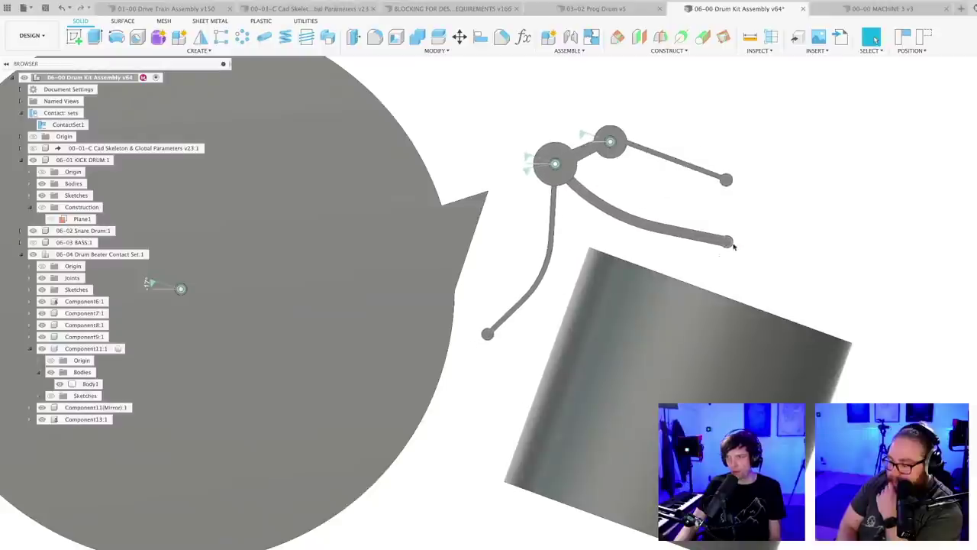
drag(732, 245, 615, 355)
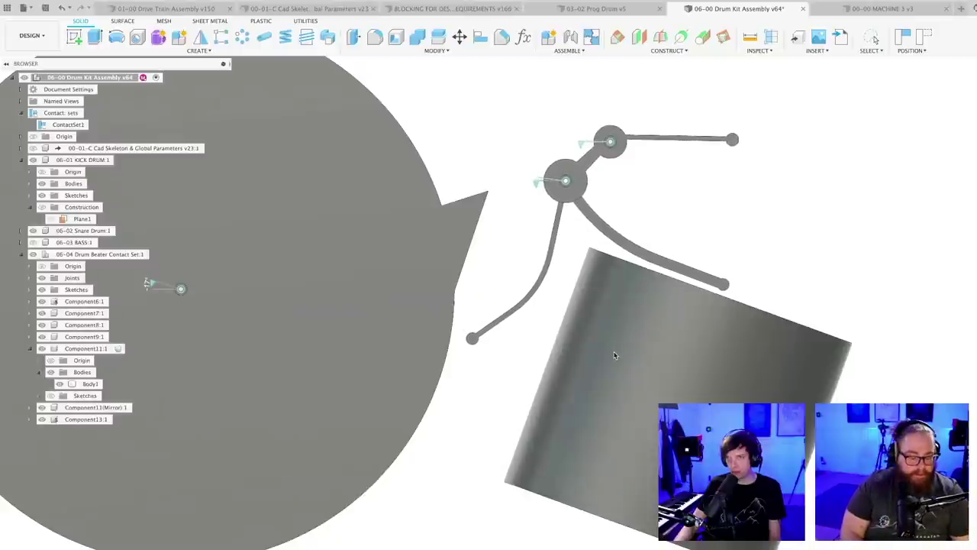
- Check the beater arm's upper limit and watch it follow the rotating disc
scroll(679, 229, down, 2)
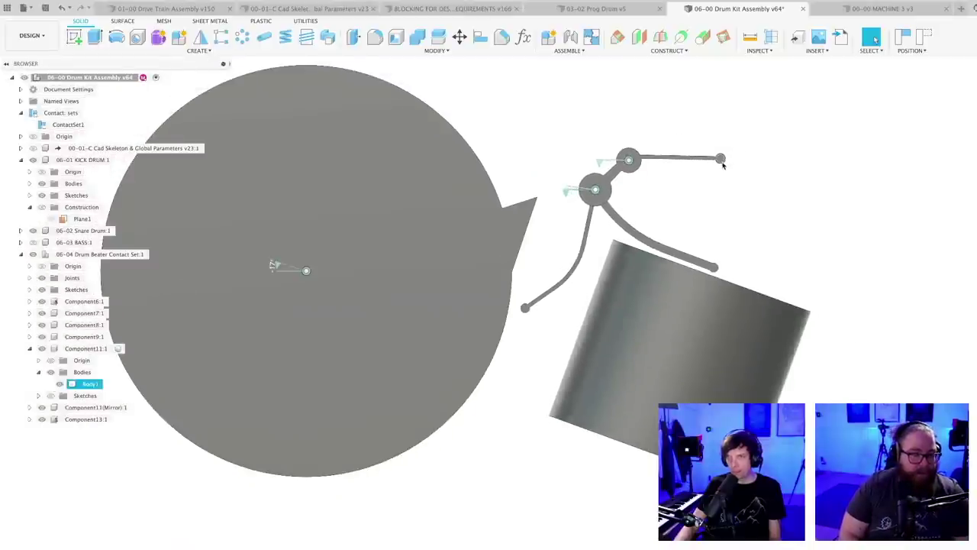
middle_drag(700, 197, 688, 225)
scroll(689, 225, up, 3)
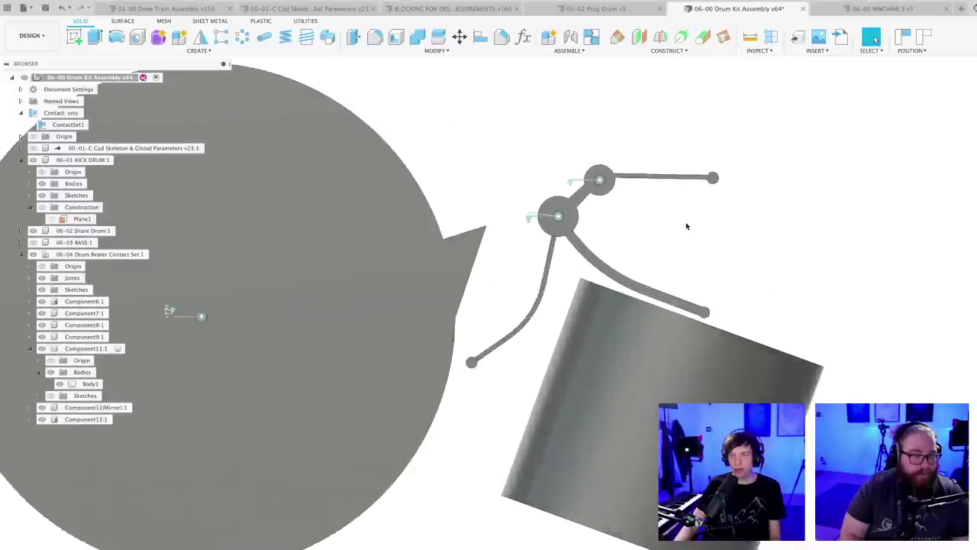
scroll(732, 189, down, 3)
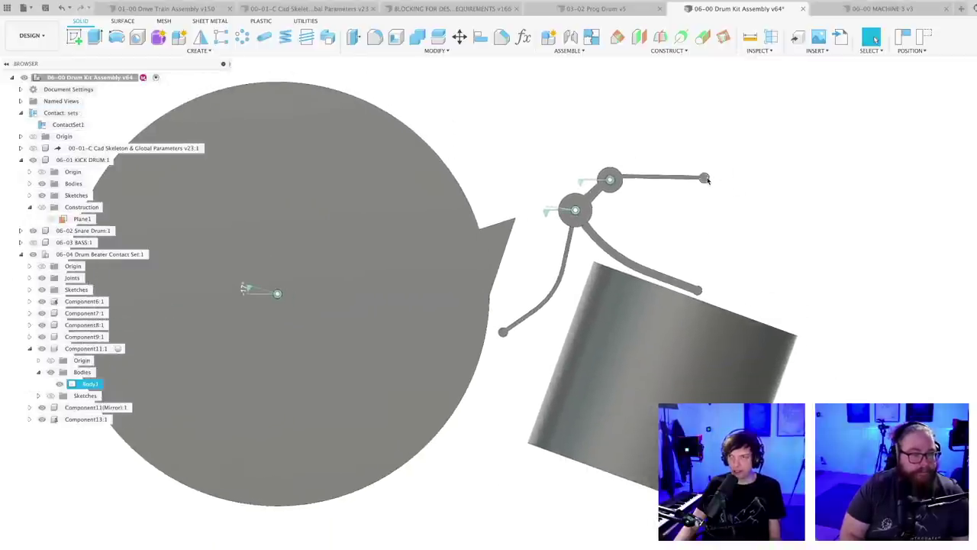
scroll(717, 225, up, 1)
scroll(716, 227, down, 2)
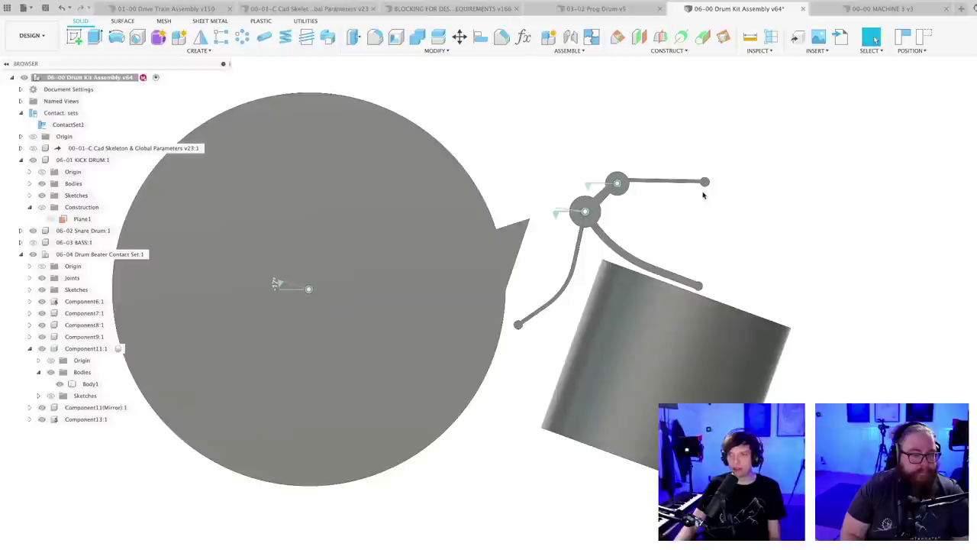
drag(706, 183, 679, 155)
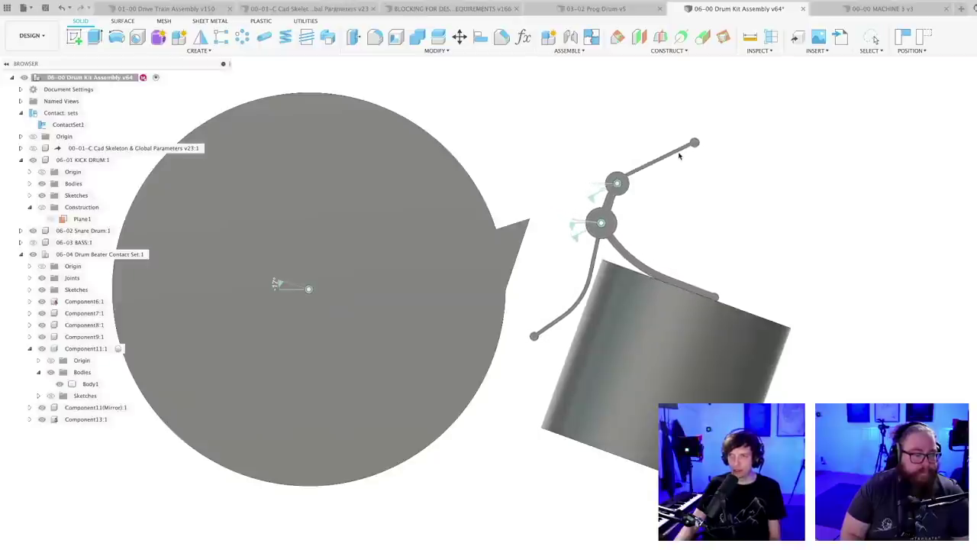
drag(508, 226, 670, 261)
- Save the assembly as version v65 and frame the drum tops
key(super+s)
key(Return)
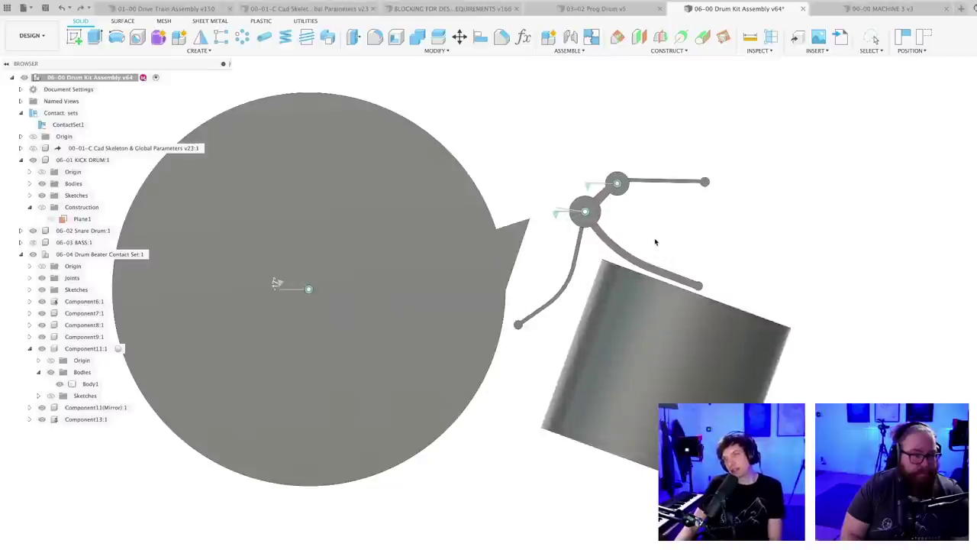
scroll(590, 265, up, 2)
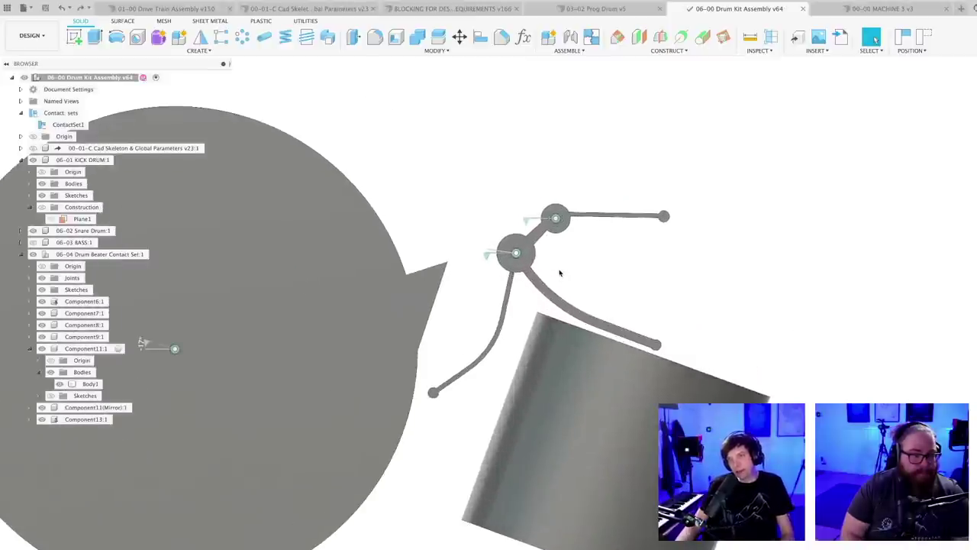
middle_drag(566, 278, 589, 245)
scroll(580, 265, down, 2)
scroll(591, 246, up, 2)
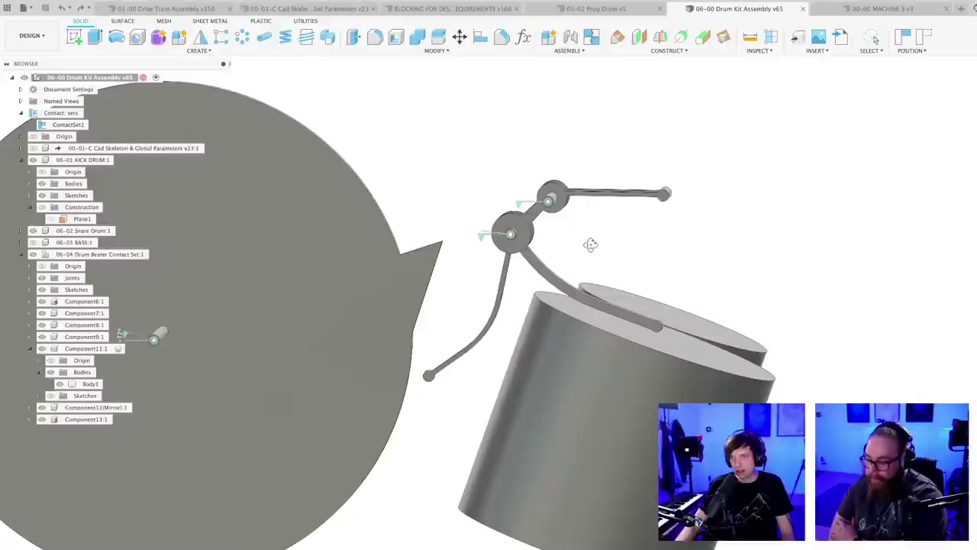
scroll(592, 240, up, 1)
middle_drag(596, 221, 591, 271)
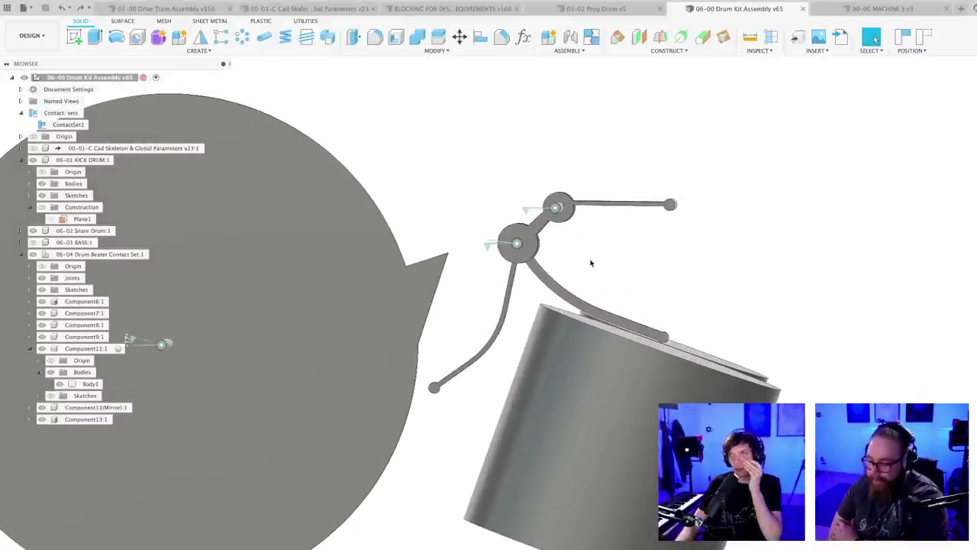
scroll(595, 258, down, 2)
middle_drag(602, 257, 648, 290)
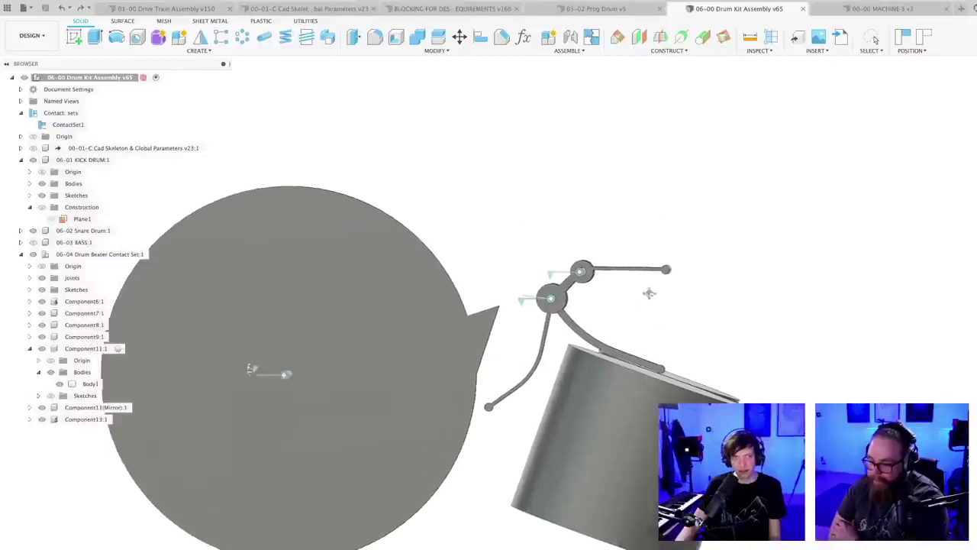
- Add a new component inside the active Drum Beater Contact Set
click(29, 348)
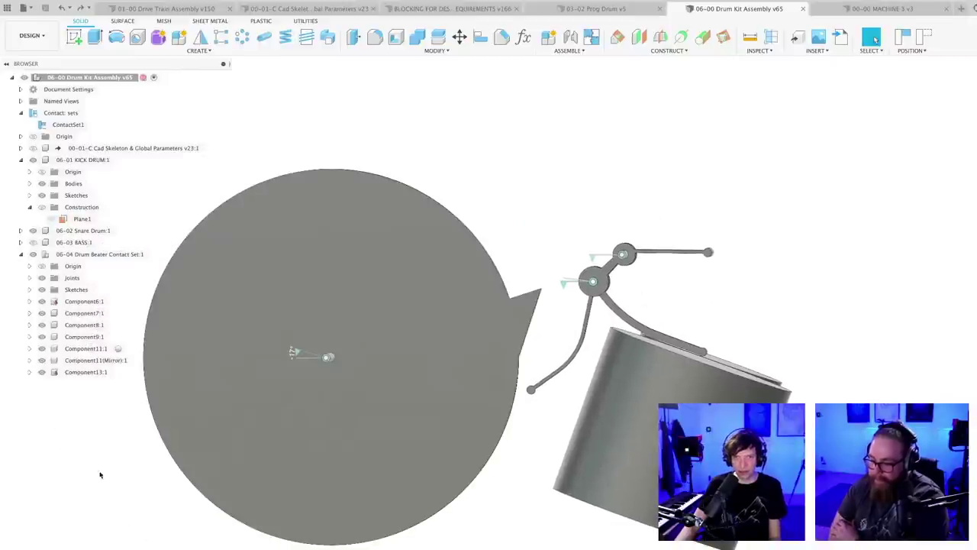
click(157, 255)
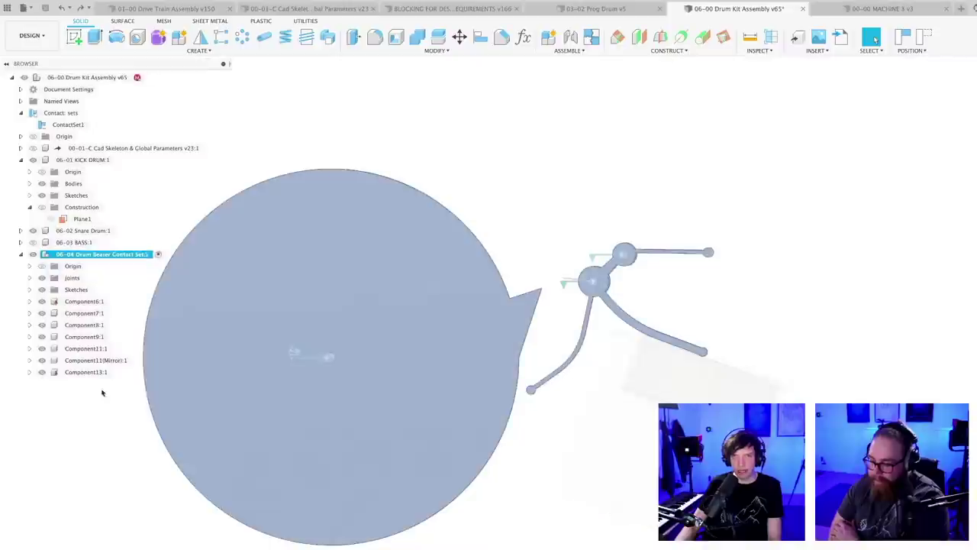
right_click(135, 255)
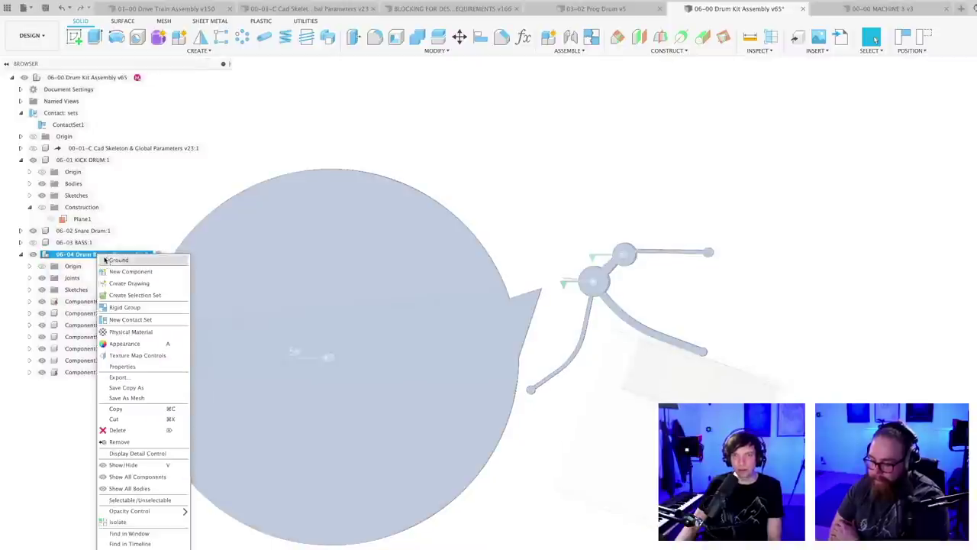
click(160, 270)
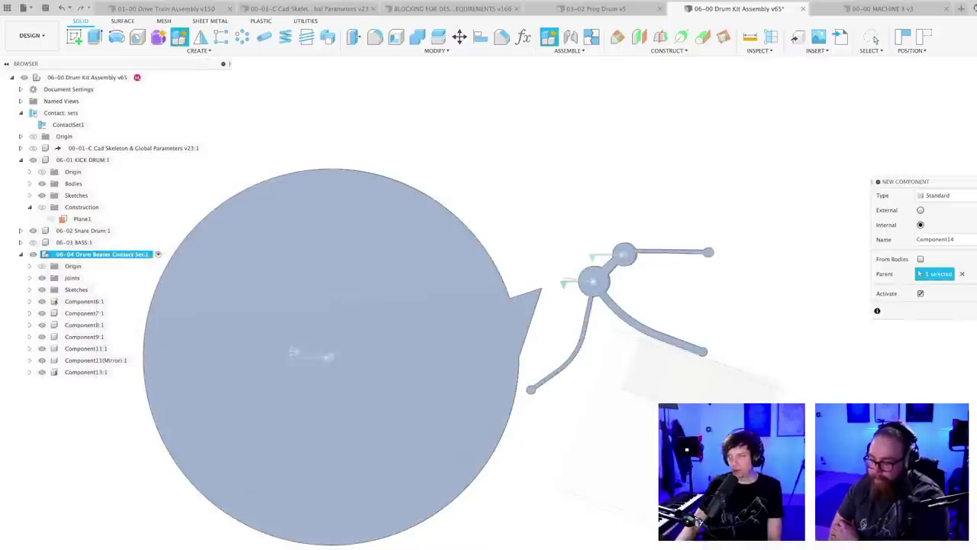
key(Return)
scroll(478, 280, down, 3)
- Sketch two small circles side by side in the new Component14
click(74, 37)
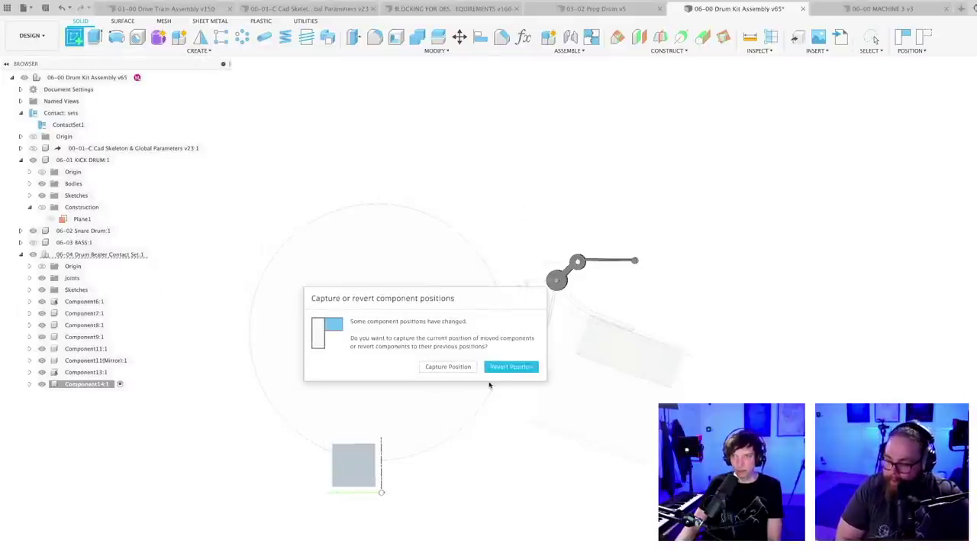
click(506, 365)
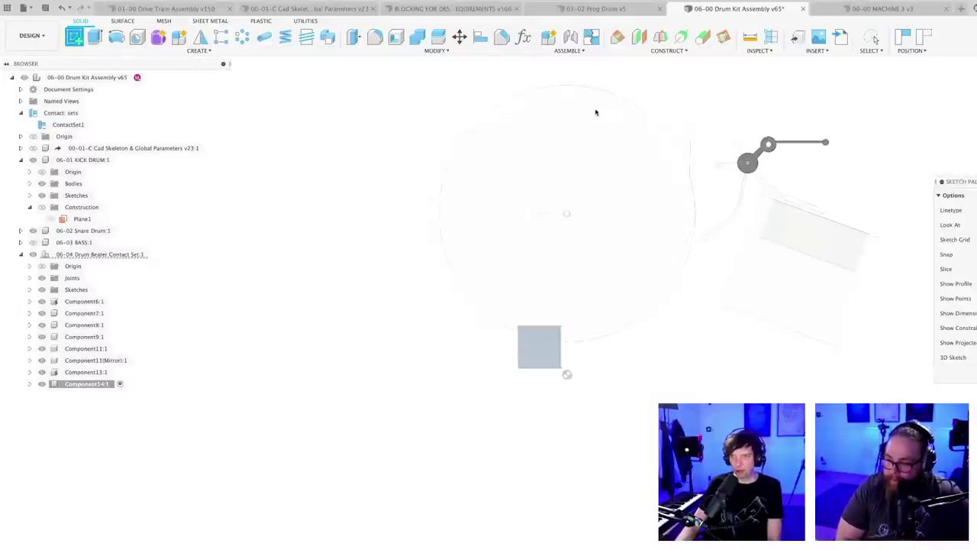
middle_drag(559, 205, 340, 485)
scroll(458, 301, up, 3)
key(c)
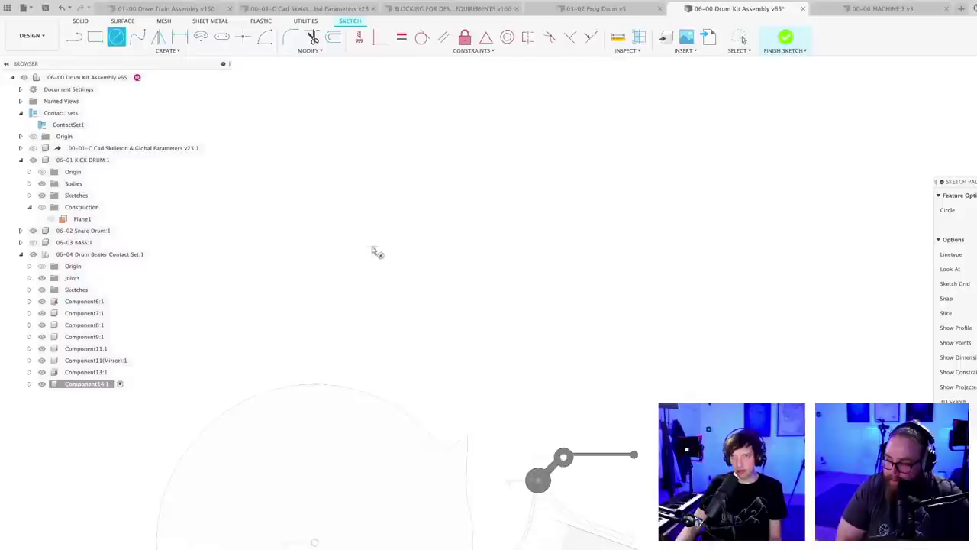
click(372, 245)
click(403, 267)
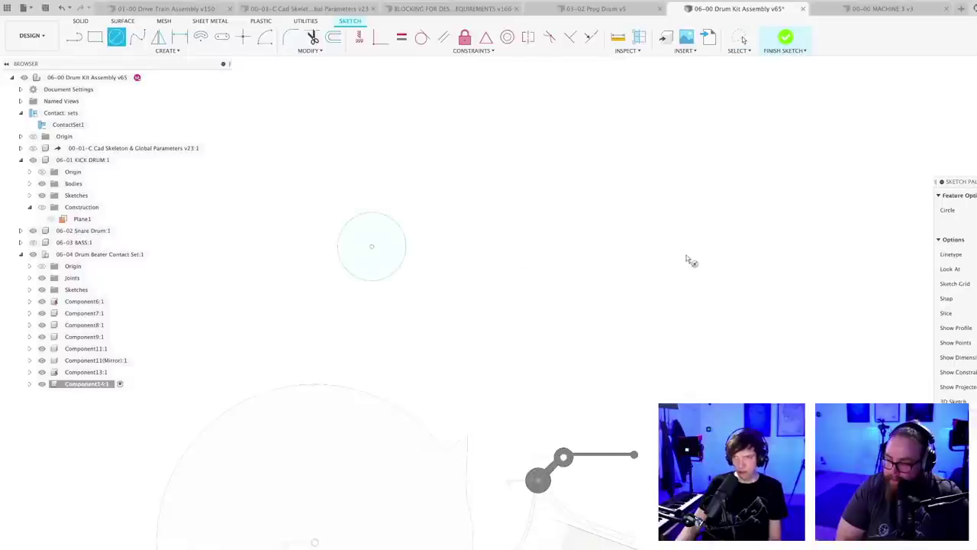
click(566, 248)
click(593, 264)
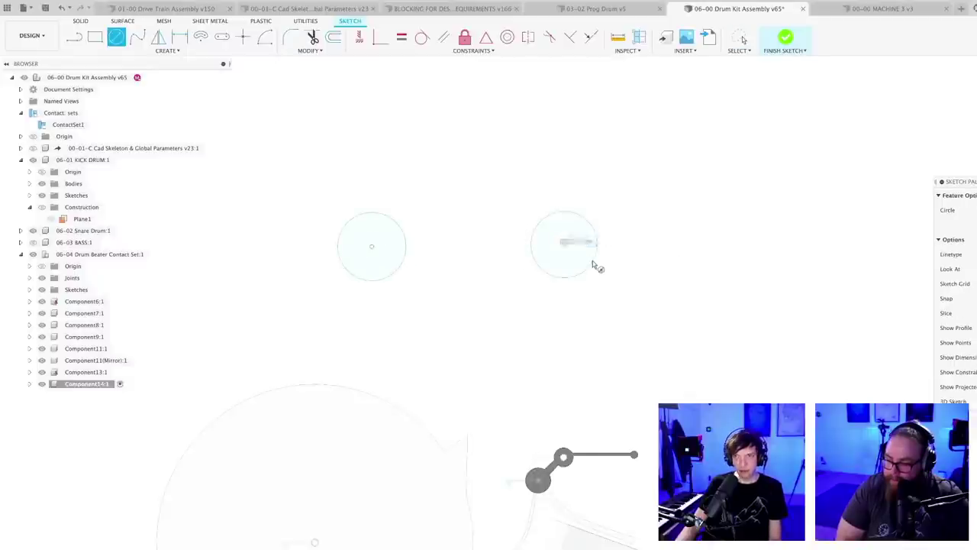
key(Escape)
scroll(609, 305, down, 2)
- Finish the sketch and extrude the left circle into a 153.416 mm cylinder
click(786, 39)
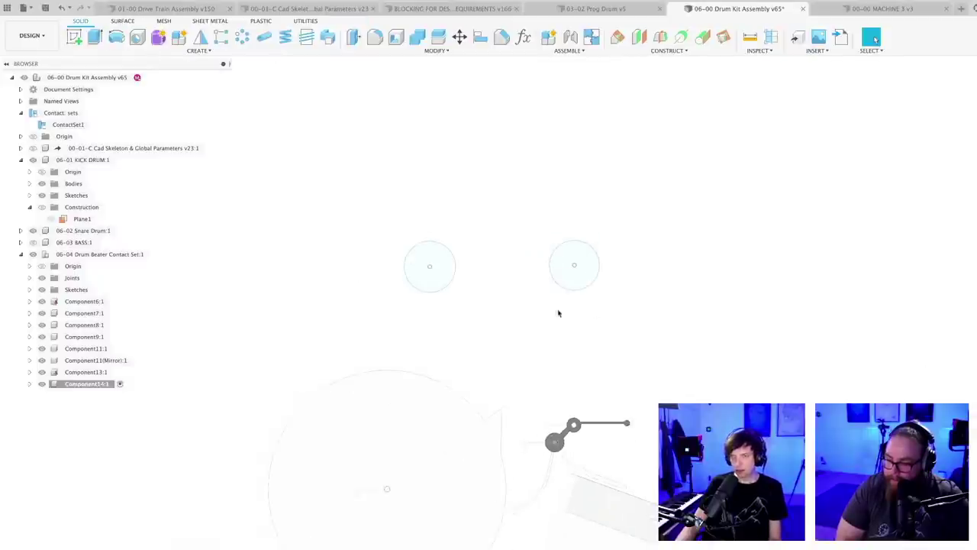
key(e)
click(440, 282)
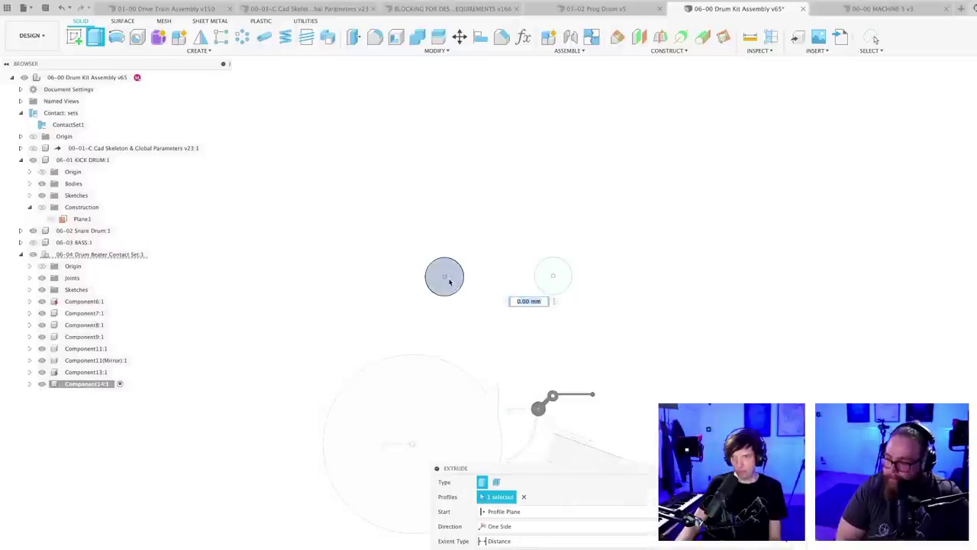
shift+middle_drag(472, 348, 454, 364)
drag(383, 333, 392, 324)
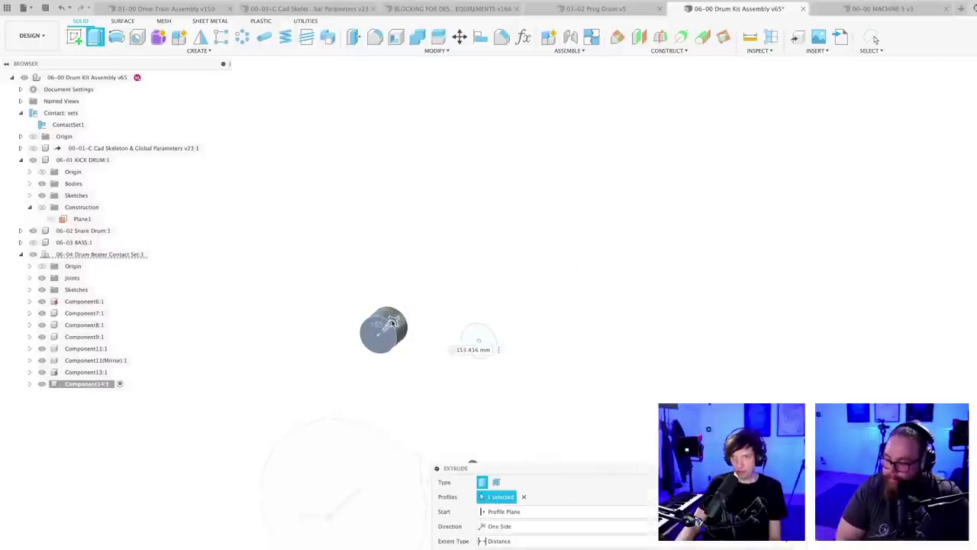
key(Return)
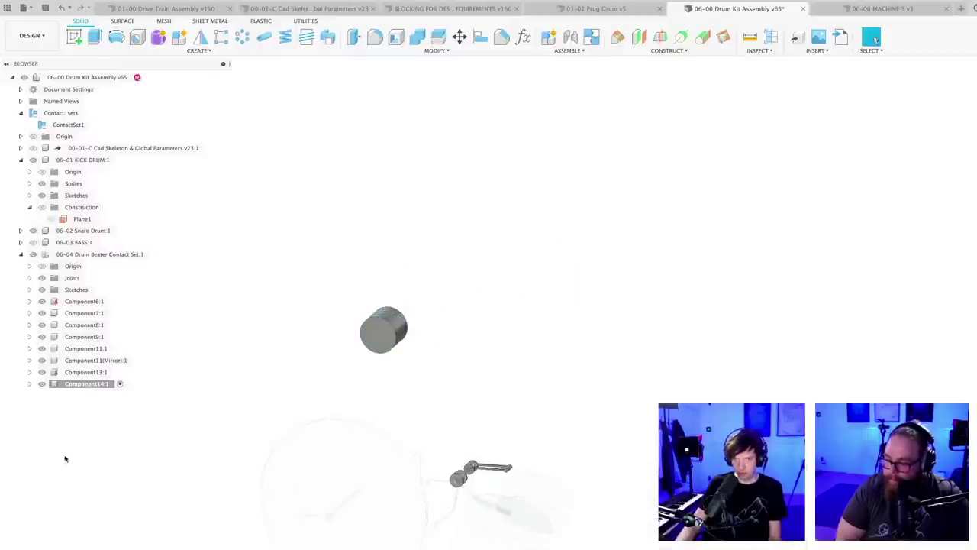
- Extrude the second circle into another cylinder and save a new version
click(29, 384)
click(38, 419)
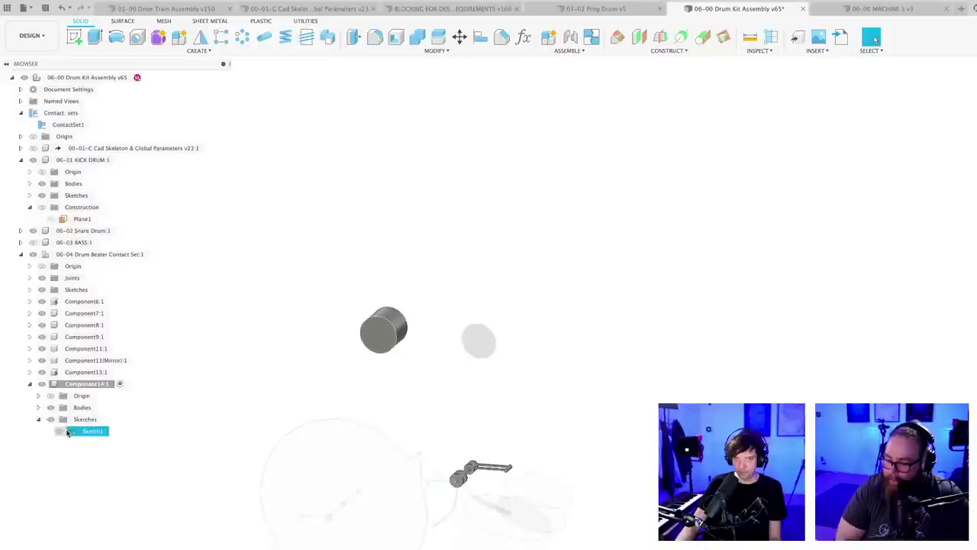
key(e)
click(475, 343)
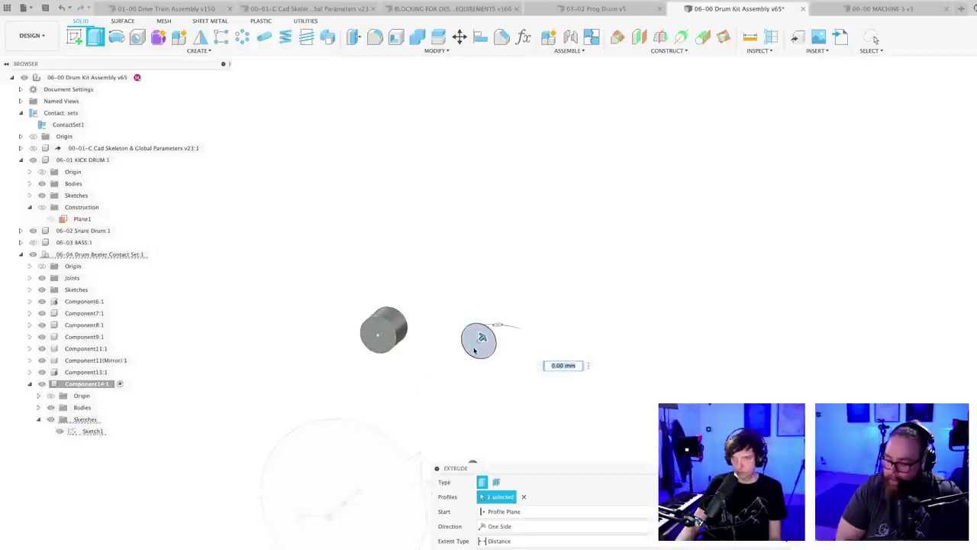
key(Return)
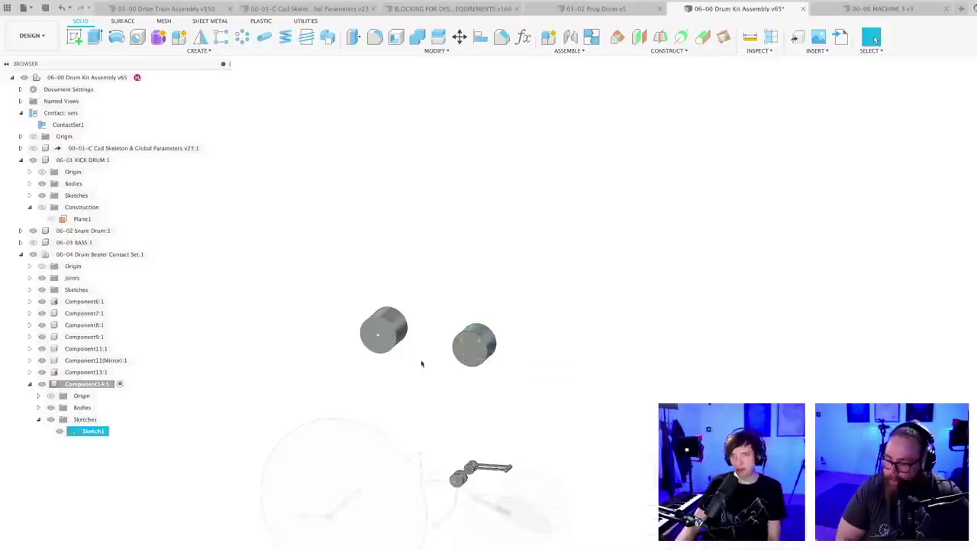
key(super+s)
click(432, 363)
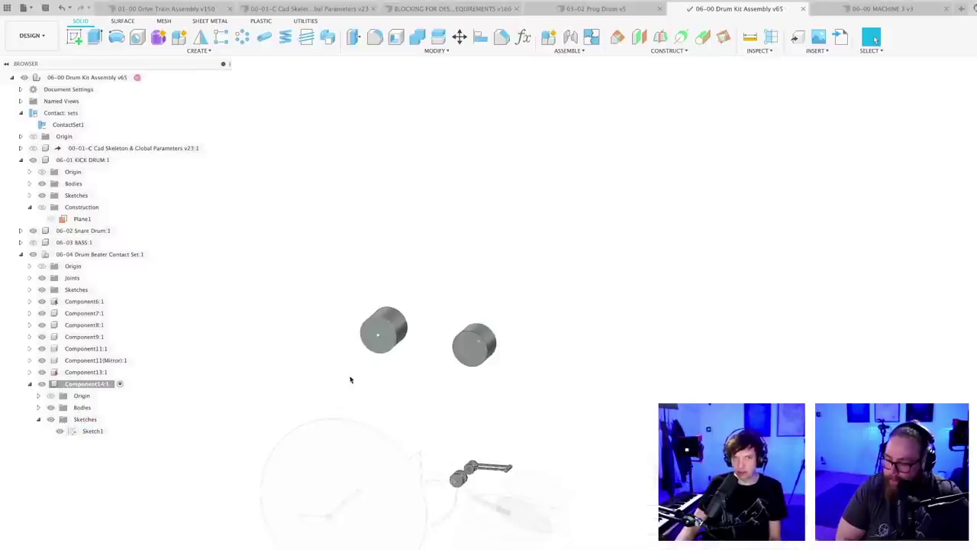
- Turn both cylinder bodies into Component15 and Component16, then save as v67
click(38, 407)
click(90, 419)
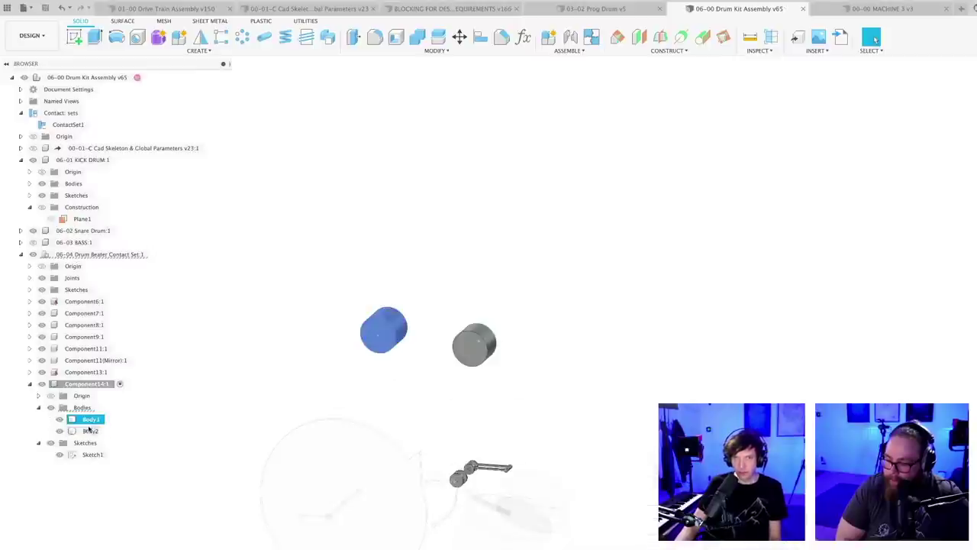
shift+click(89, 431)
right_click(89, 432)
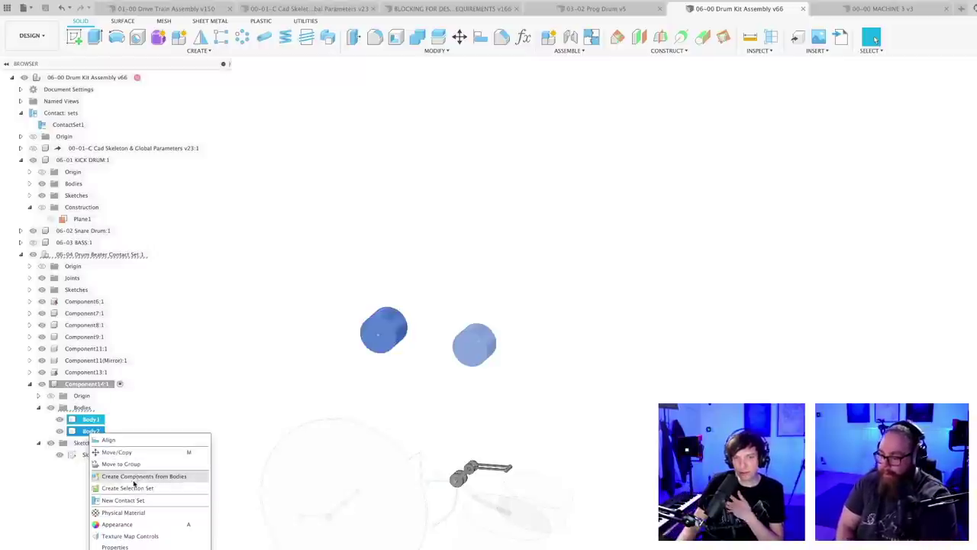
click(134, 478)
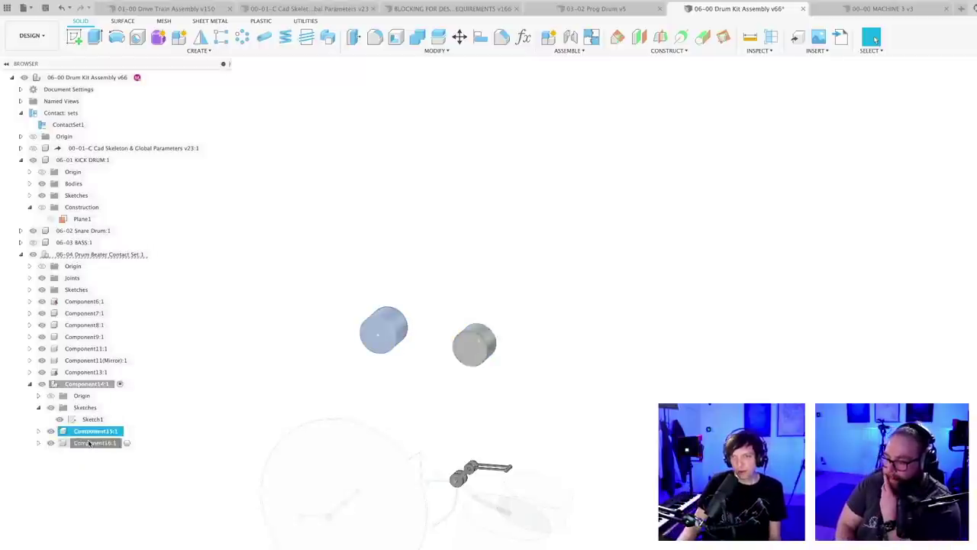
click(89, 443)
click(527, 361)
key(super+s)
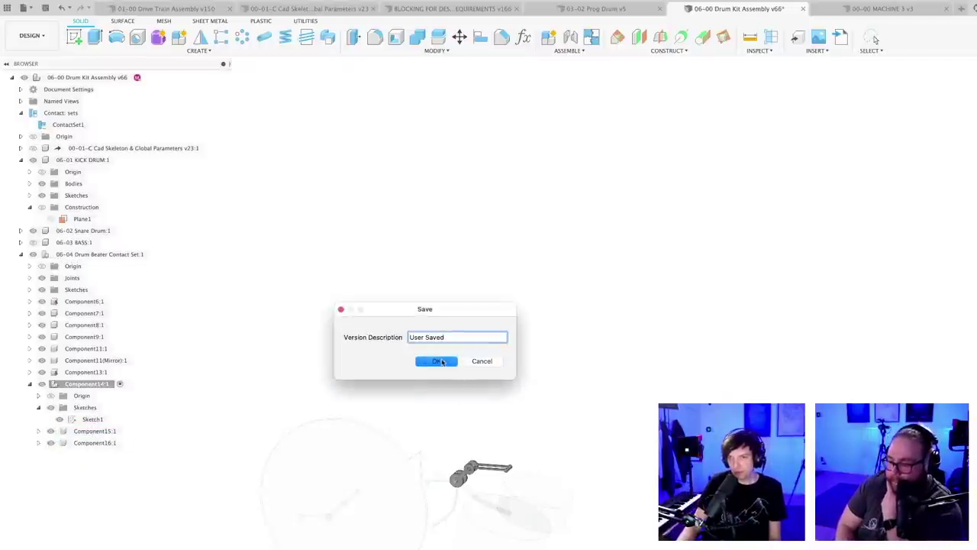
click(436, 361)
scroll(419, 391, up, 2)
middle_drag(425, 387, 448, 304)
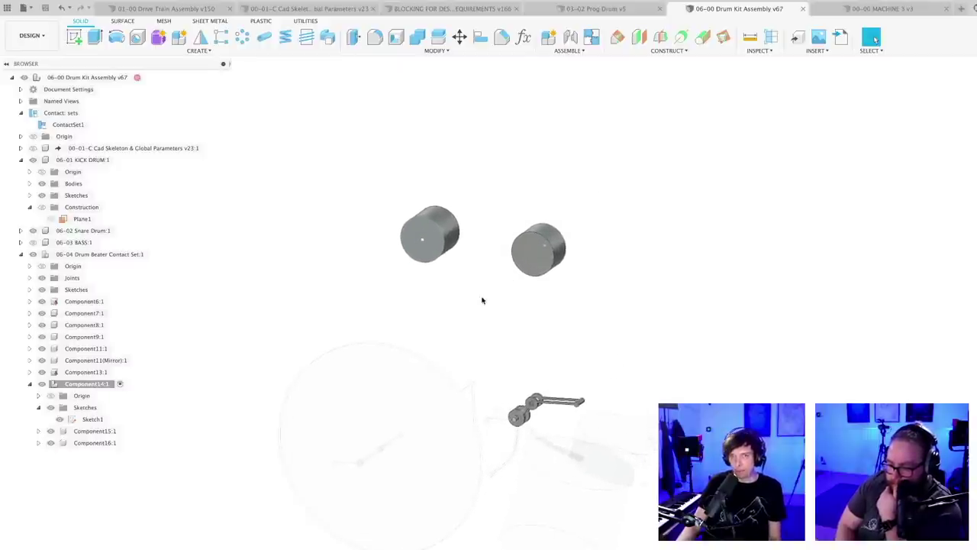
click(570, 36)
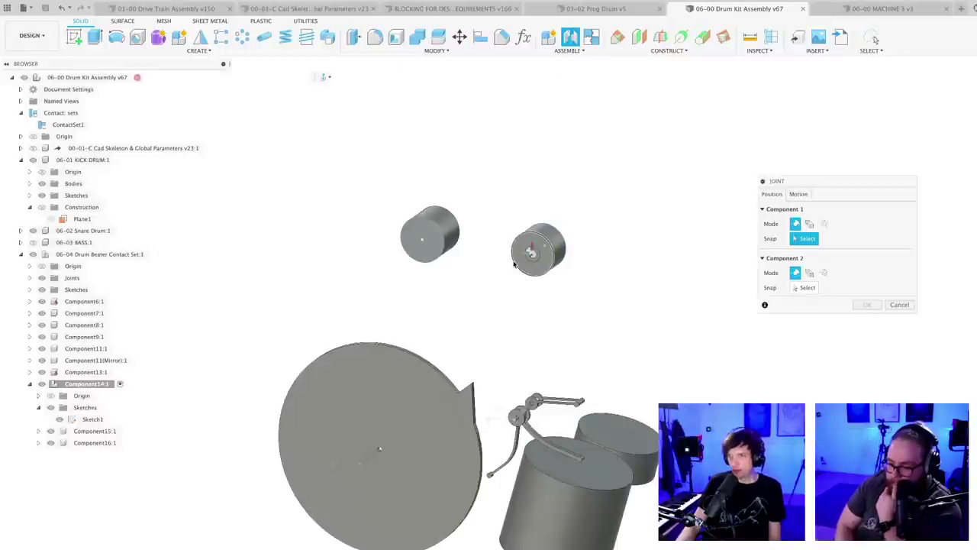
click(798, 194)
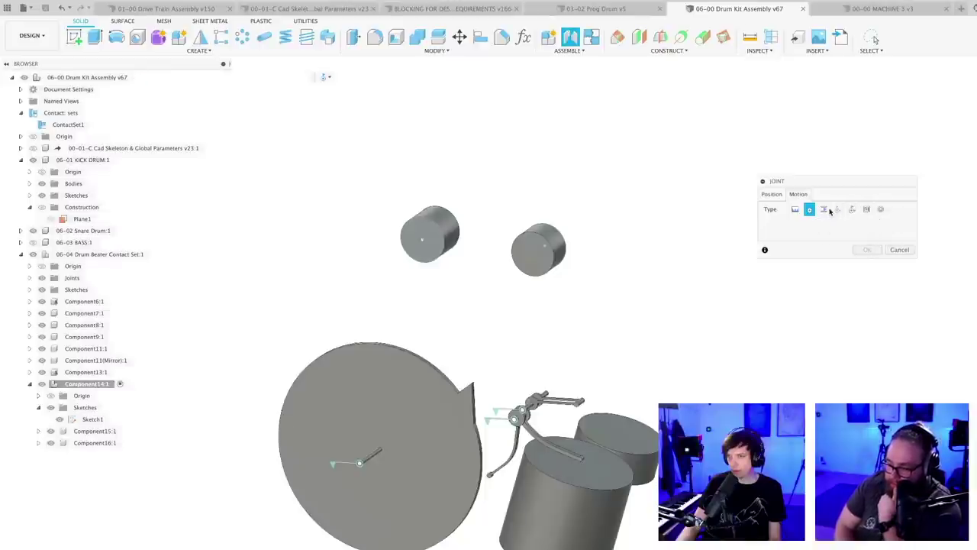
scroll(542, 424, up, 3)
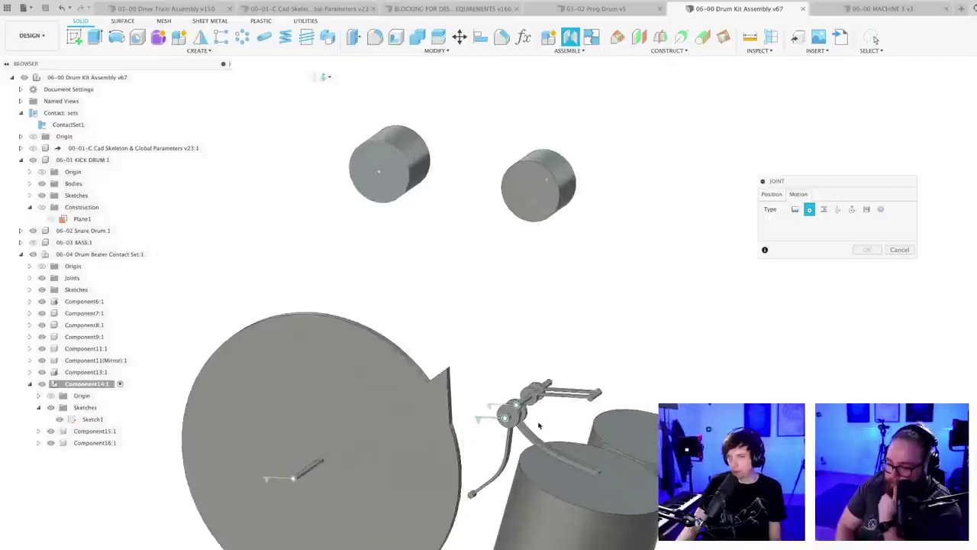
scroll(532, 406, down, 4)
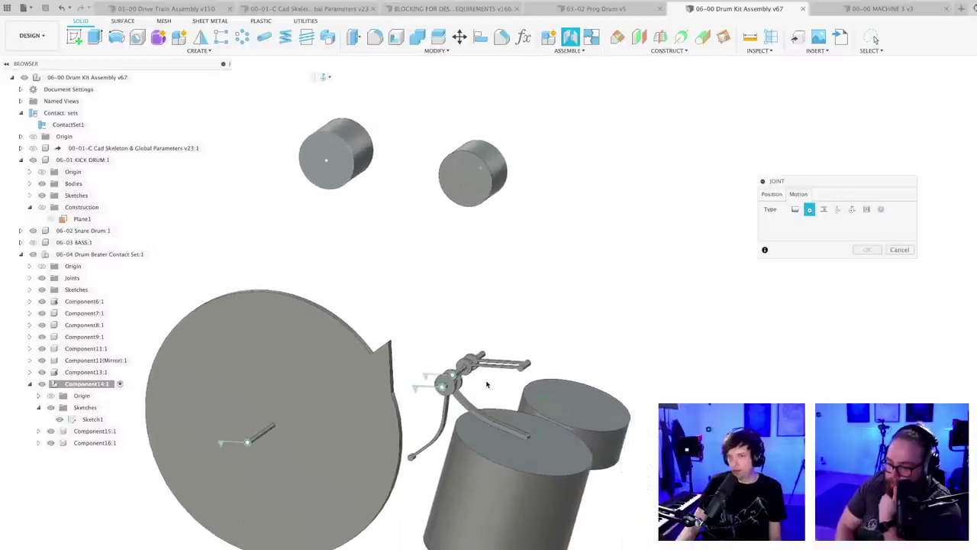
scroll(479, 386, up, 3)
key(Escape)
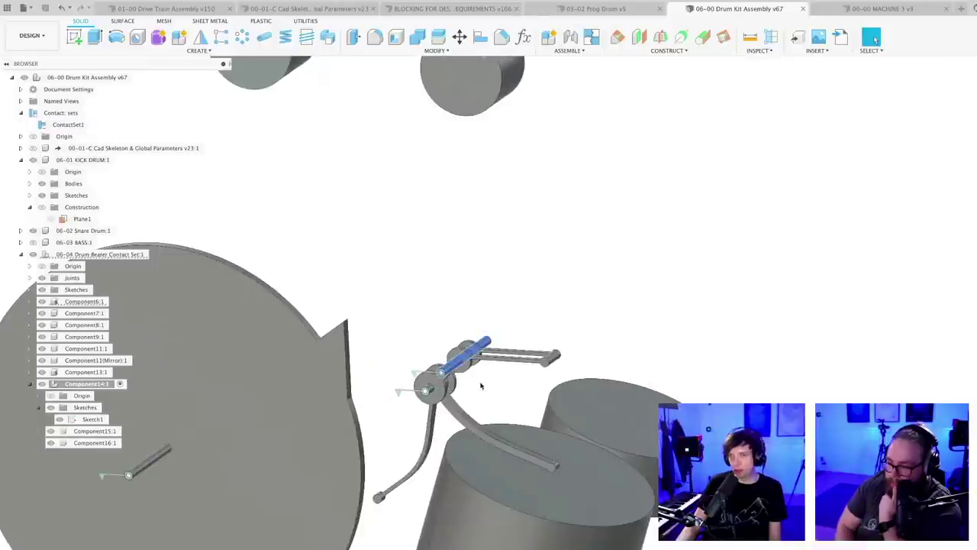
- Zoom and pan around the drum kit, then edit Component14's Sketch1
scroll(490, 390, down, 1)
scroll(490, 391, down, 1)
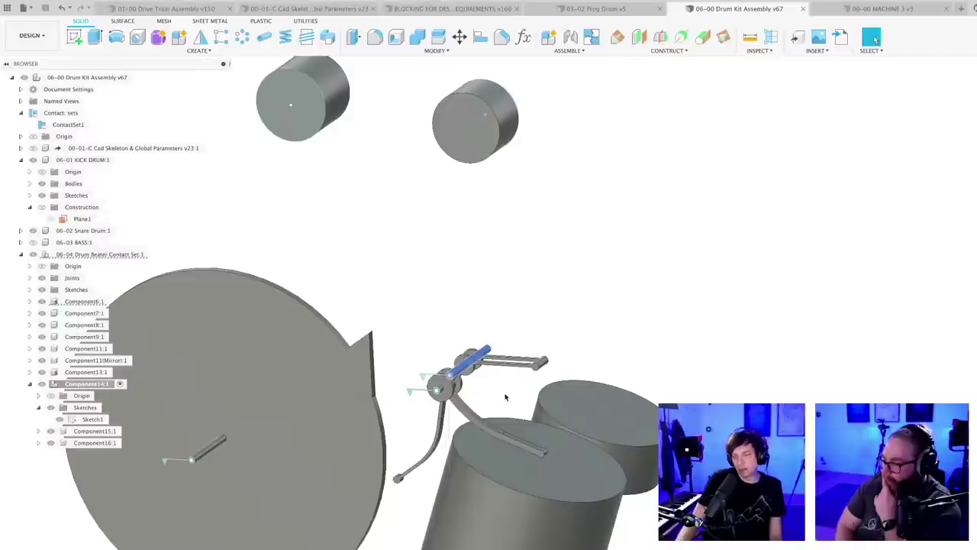
scroll(505, 396, down, 2)
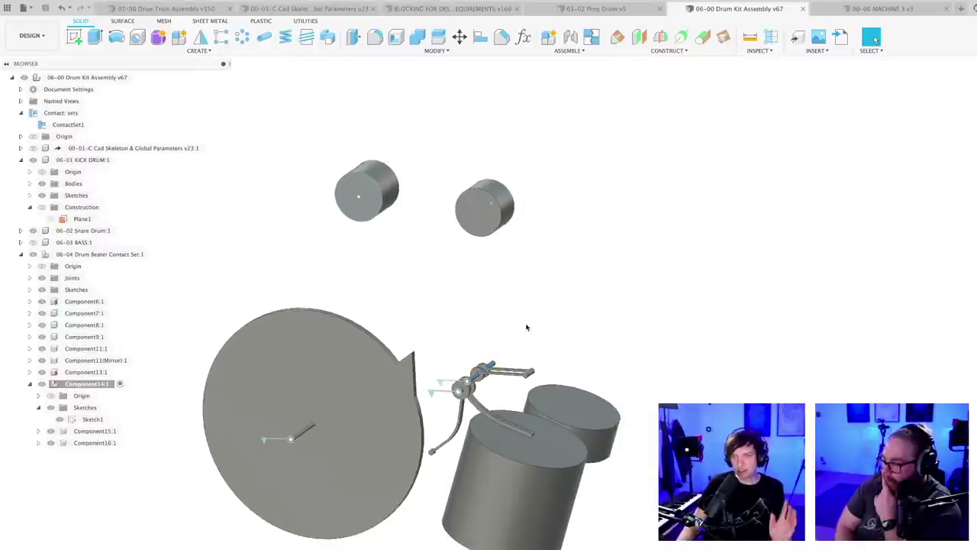
middle_drag(505, 403, 499, 369)
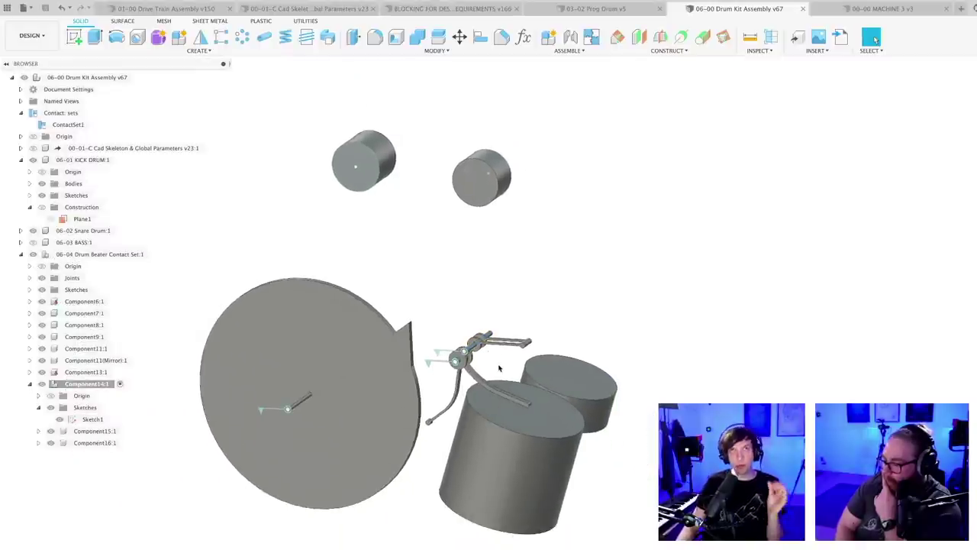
scroll(499, 369, down, 4)
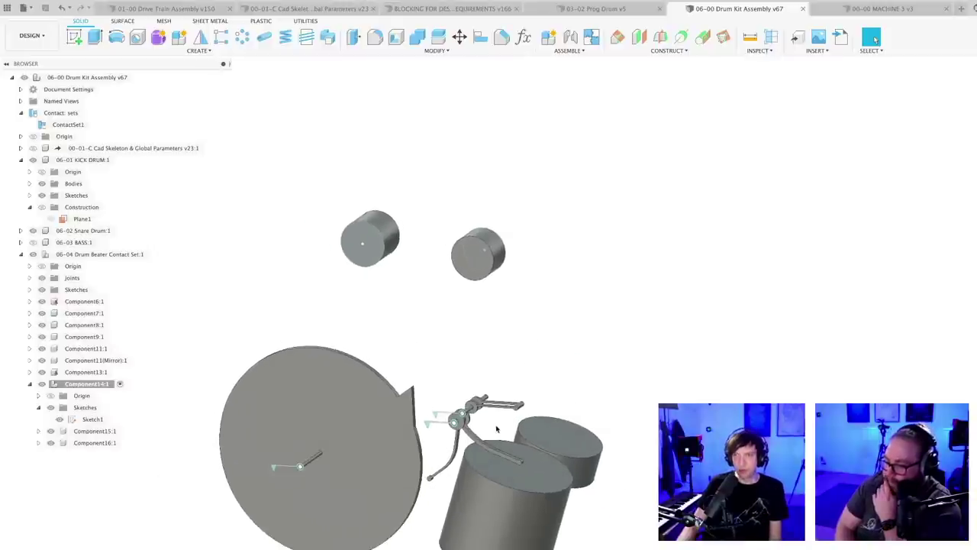
scroll(497, 429, up, 5)
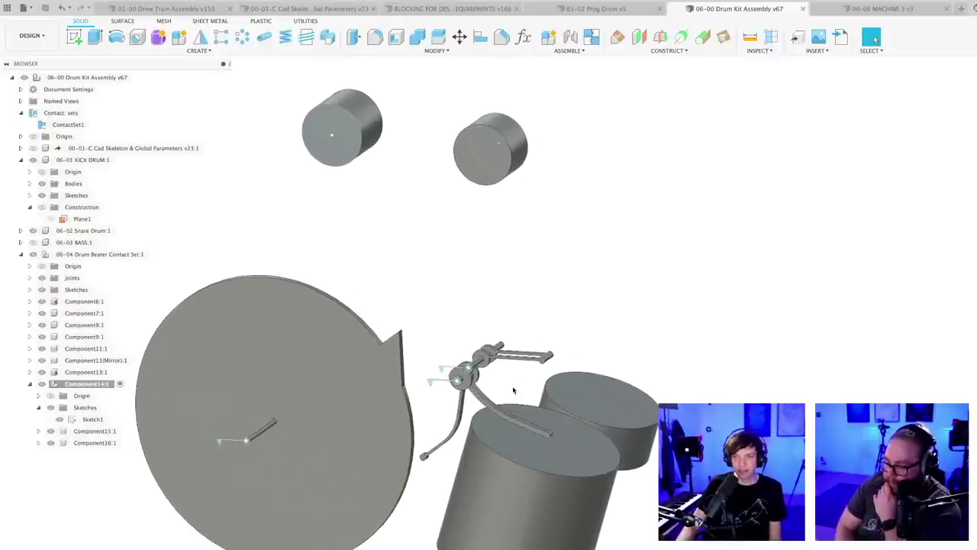
scroll(545, 274, down, 3)
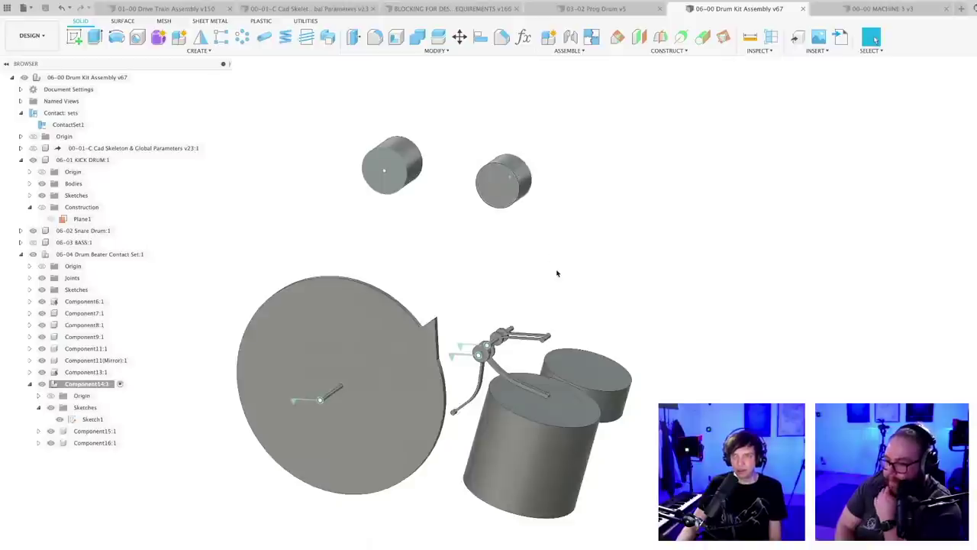
scroll(555, 277, up, 3)
middle_drag(519, 265, 516, 289)
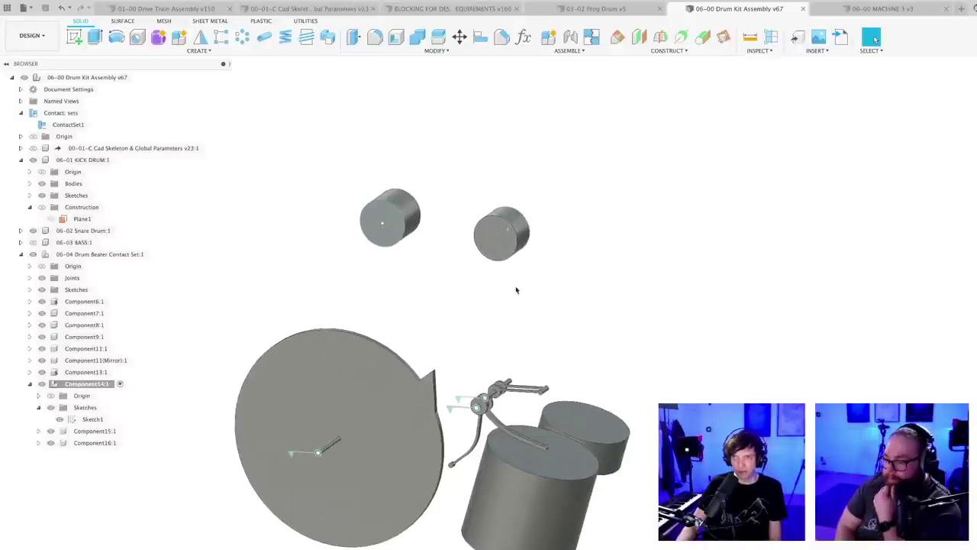
double_click(92, 419)
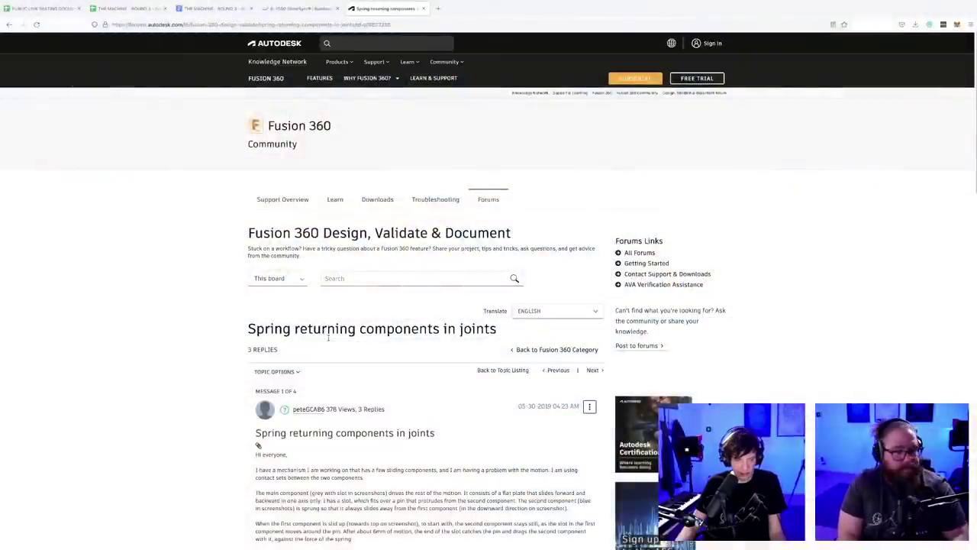
- Scroll the 'Spring returning components in joints' thread to the first reply about Rest position
scroll(471, 336, down, 1)
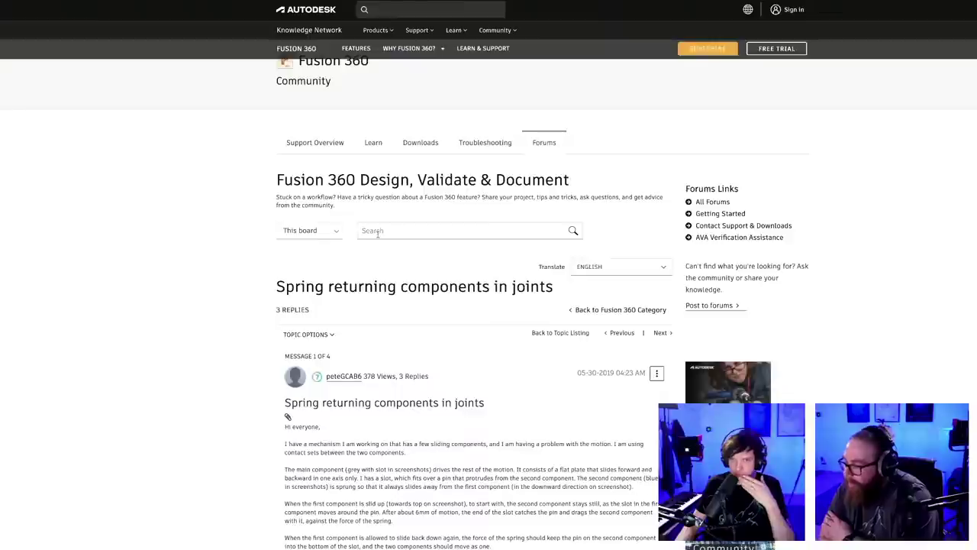
scroll(426, 320, down, 3)
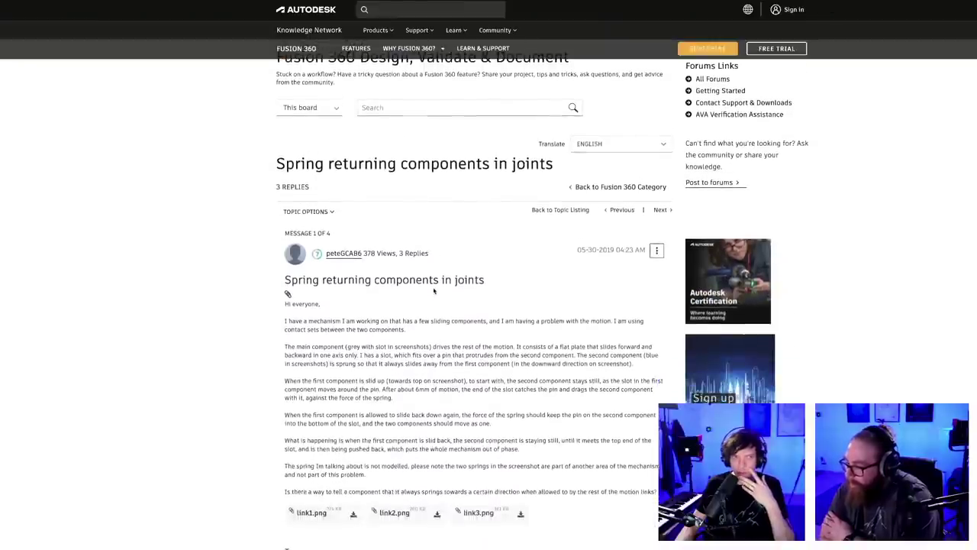
scroll(412, 305, down, 1)
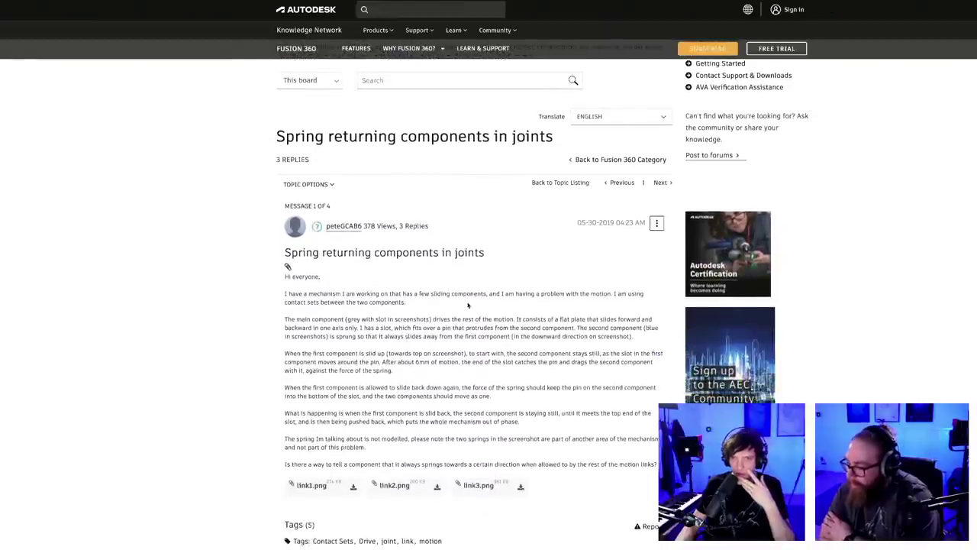
scroll(382, 304, down, 1)
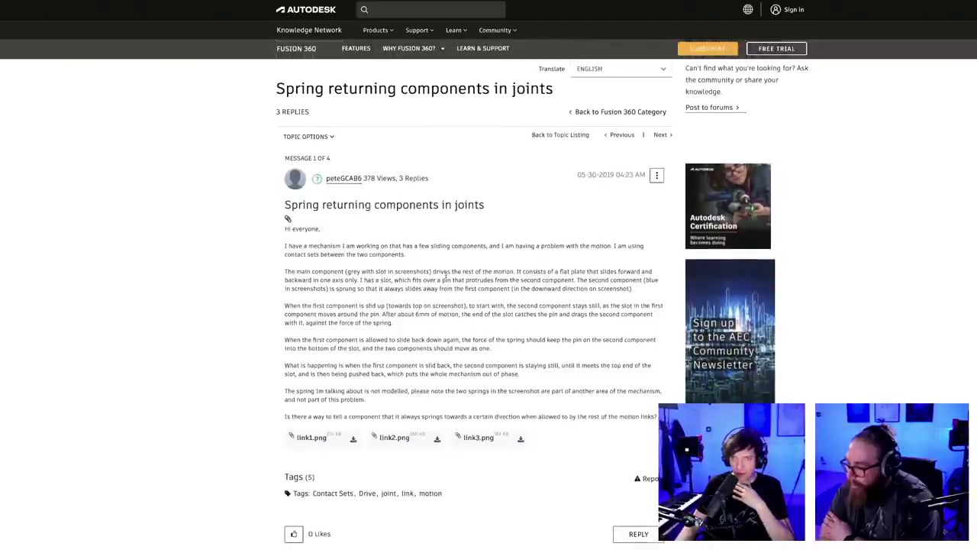
scroll(371, 289, down, 1)
scroll(364, 287, down, 1)
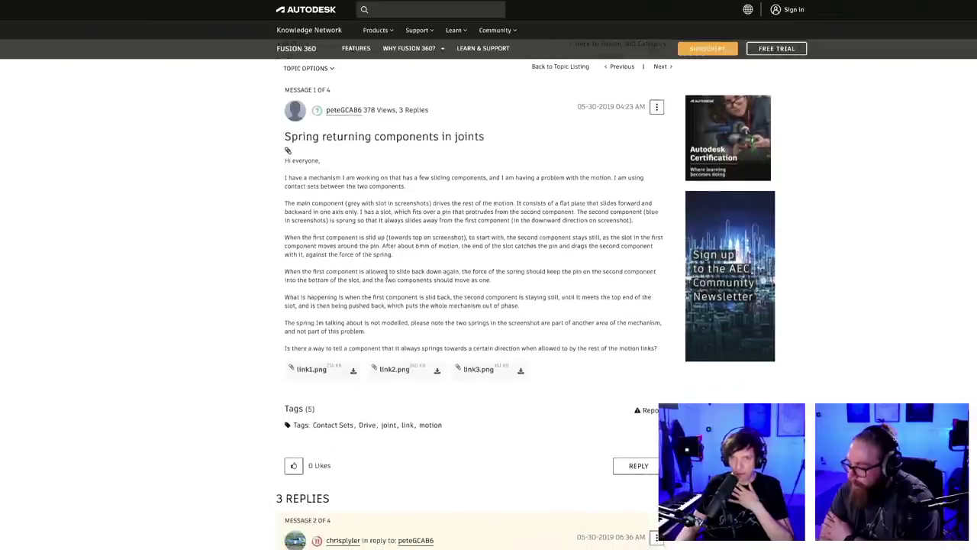
scroll(374, 279, down, 1)
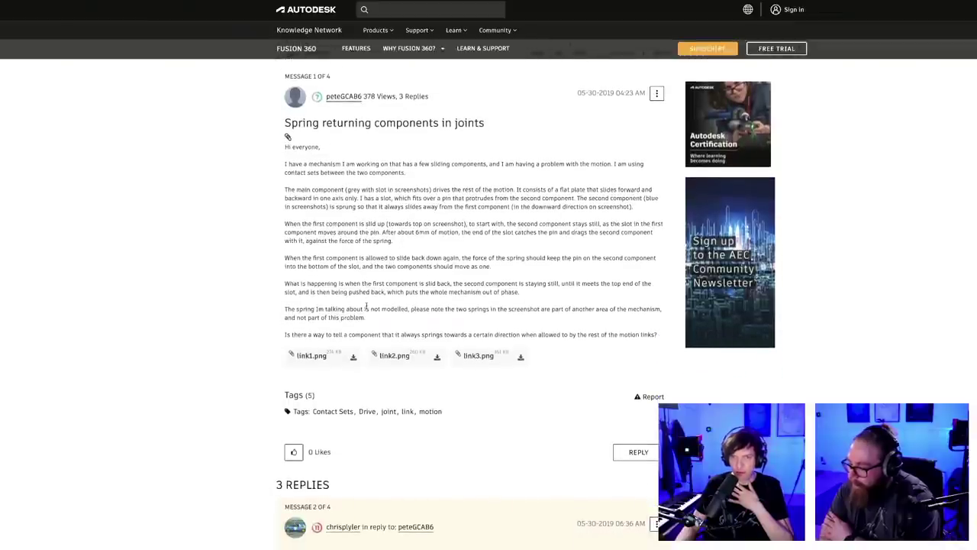
scroll(365, 315, down, 1)
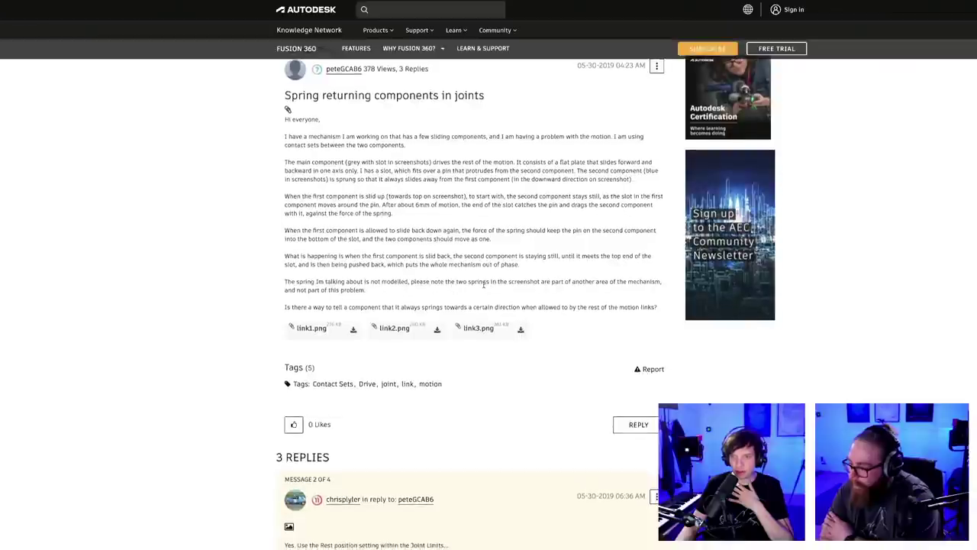
scroll(444, 278, down, 1)
scroll(444, 278, down, 3)
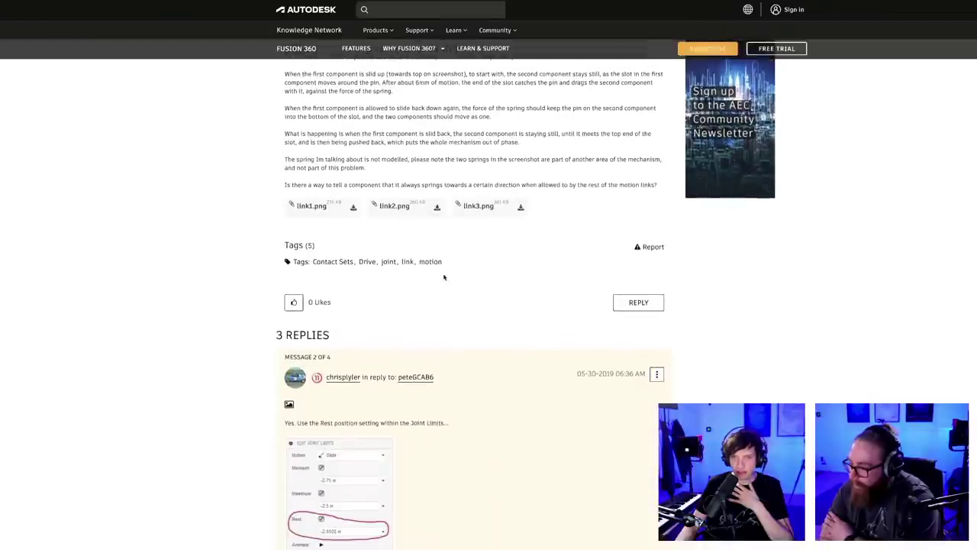
- Scroll through forum replies 3 and 4 of the joint limits thread, then back up
scroll(444, 278, down, 3)
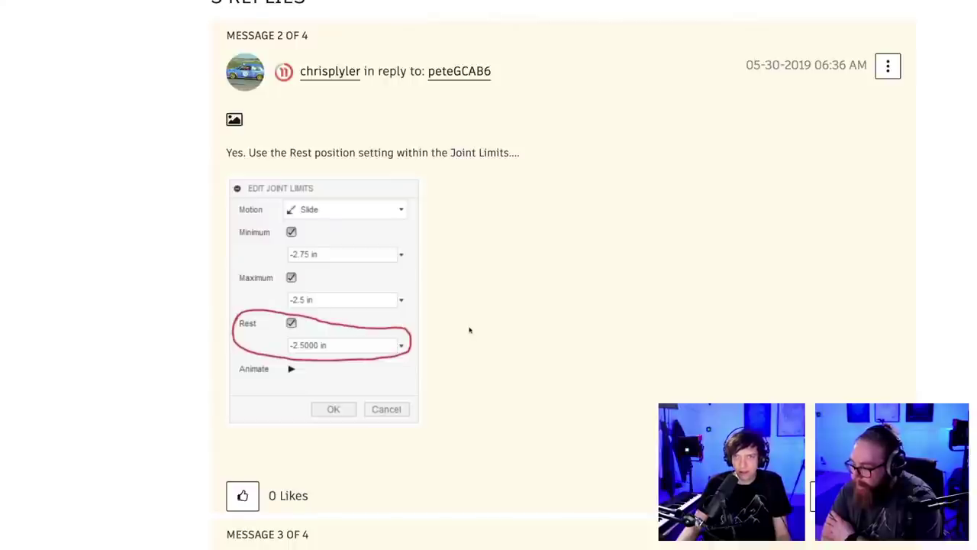
scroll(423, 336, down, 4)
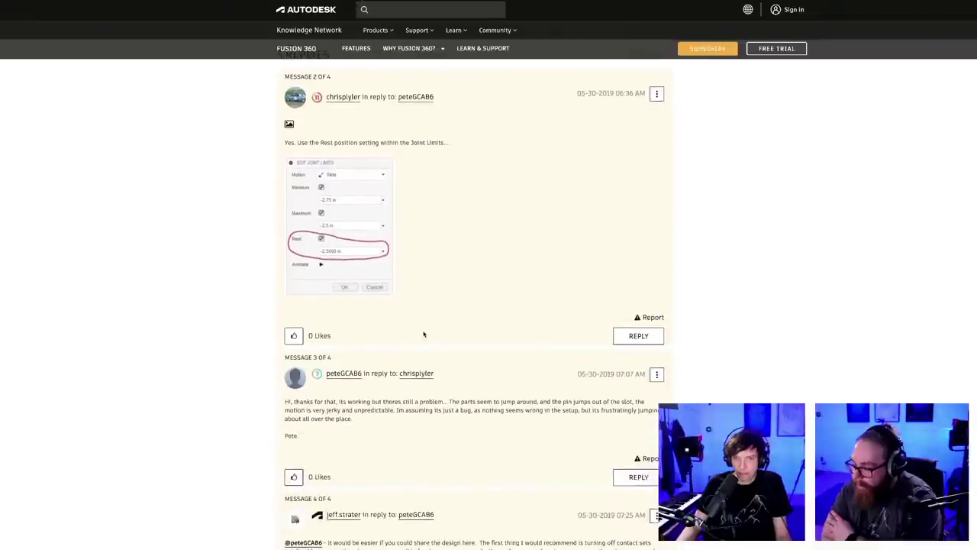
scroll(416, 351, down, 1)
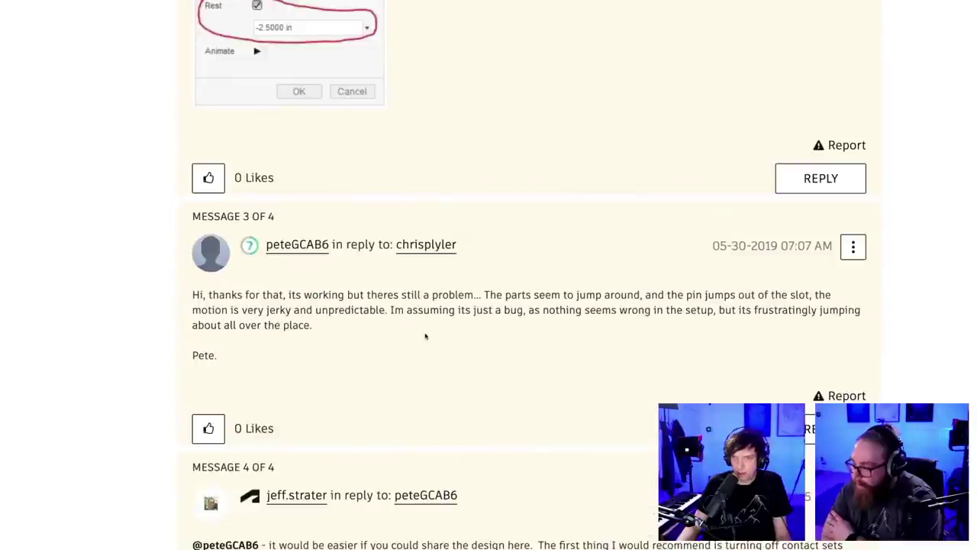
scroll(416, 350, down, 2)
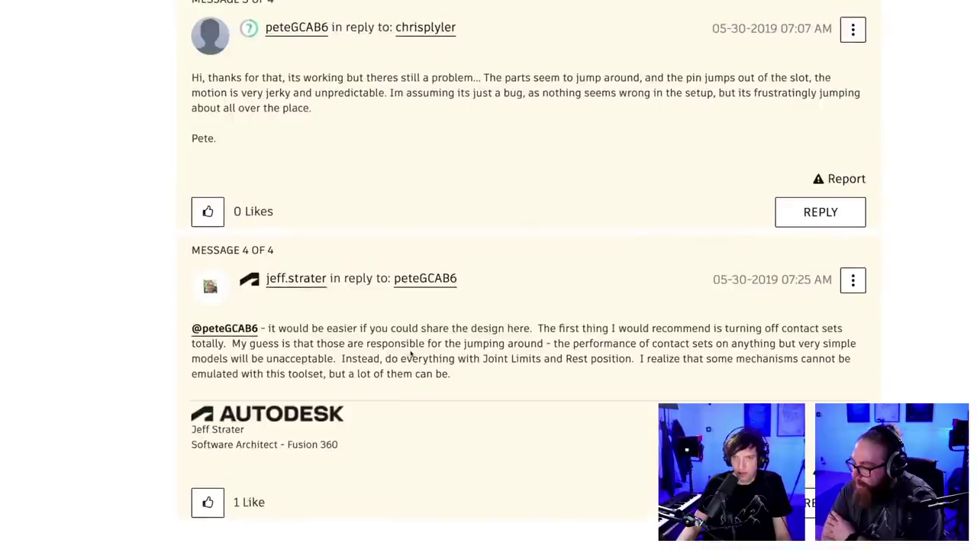
scroll(411, 354, up, 5)
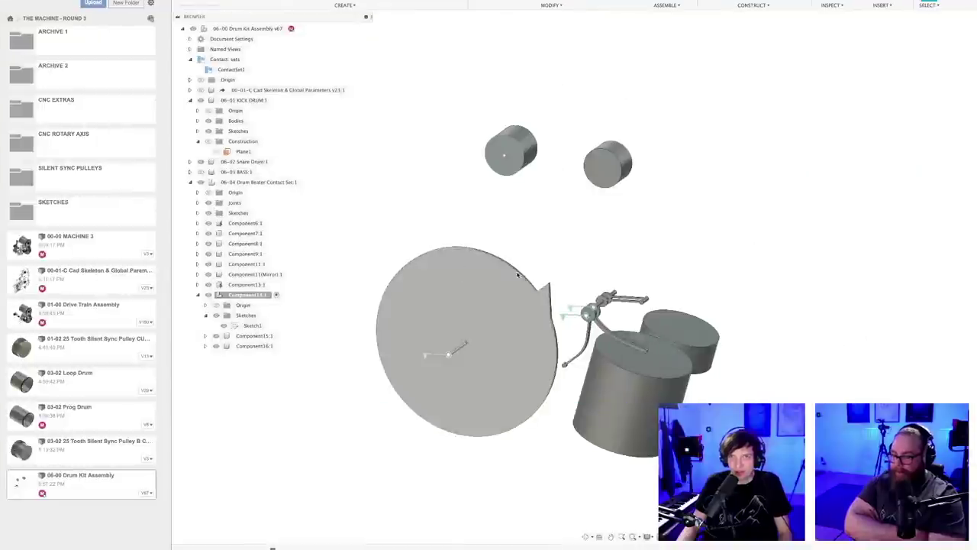
- Save the drum kit assembly, then swing the beater arm to test its motion
middle_drag(584, 220, 558, 225)
key(super+s)
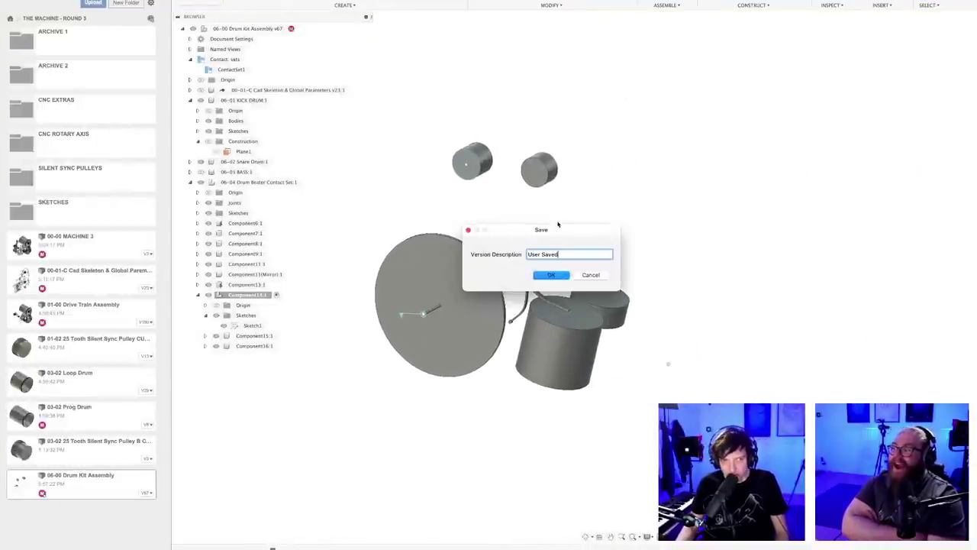
click(558, 276)
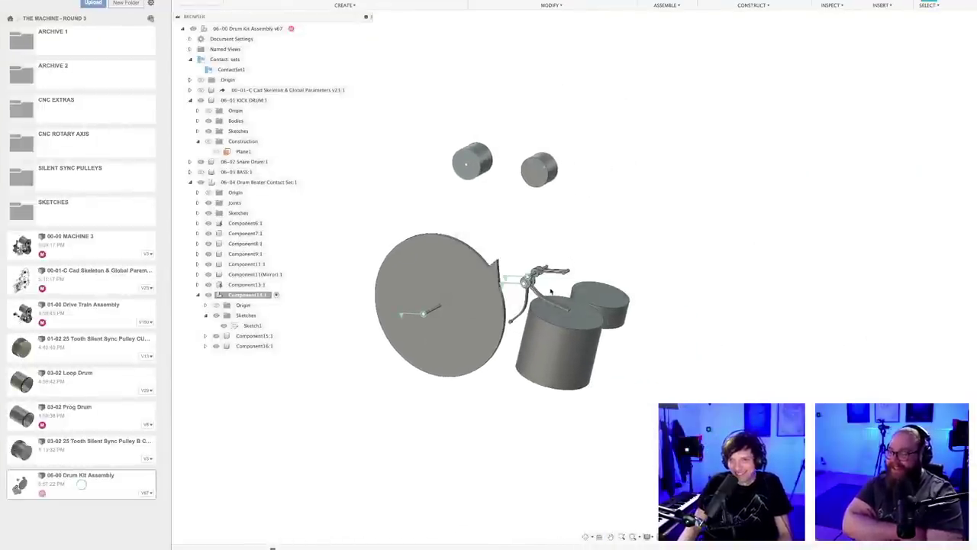
scroll(551, 291, up, 4)
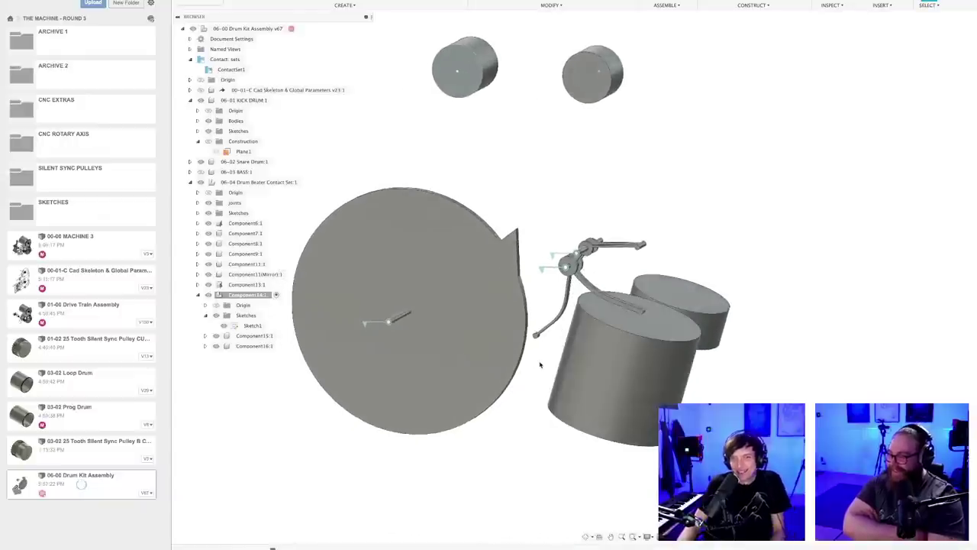
scroll(539, 365, up, 3)
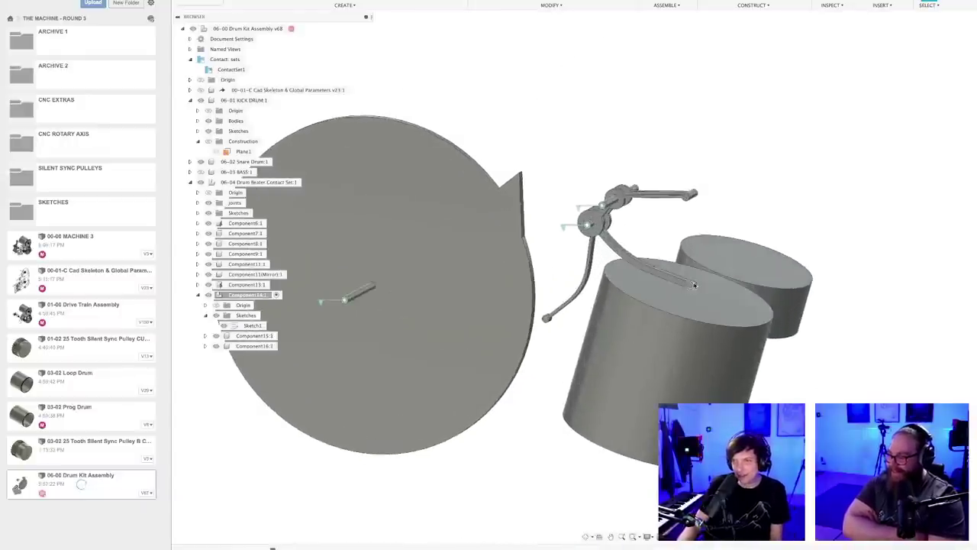
mouse_move(694, 285)
mouse_down()
mouse_move(700, 267)
mouse_move(692, 288)
mouse_up()
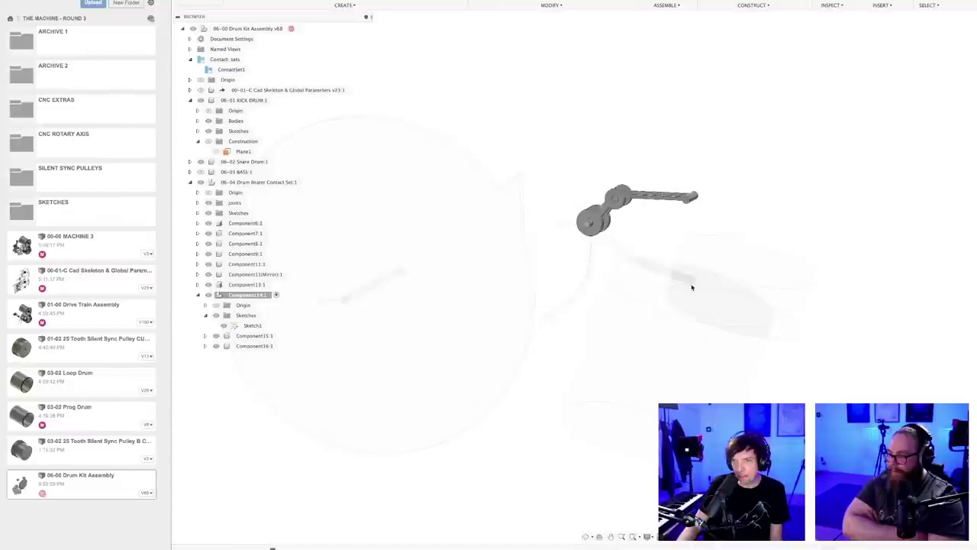
- Save the assembly again as version v69 and frame the beater pedal linkage
key(super+s)
click(565, 275)
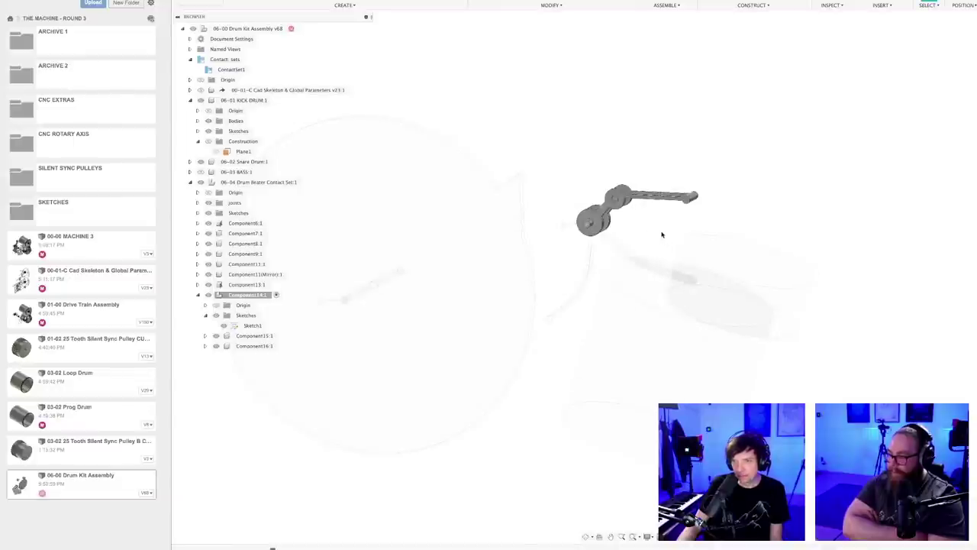
shift+middle_drag(679, 245, 676, 242)
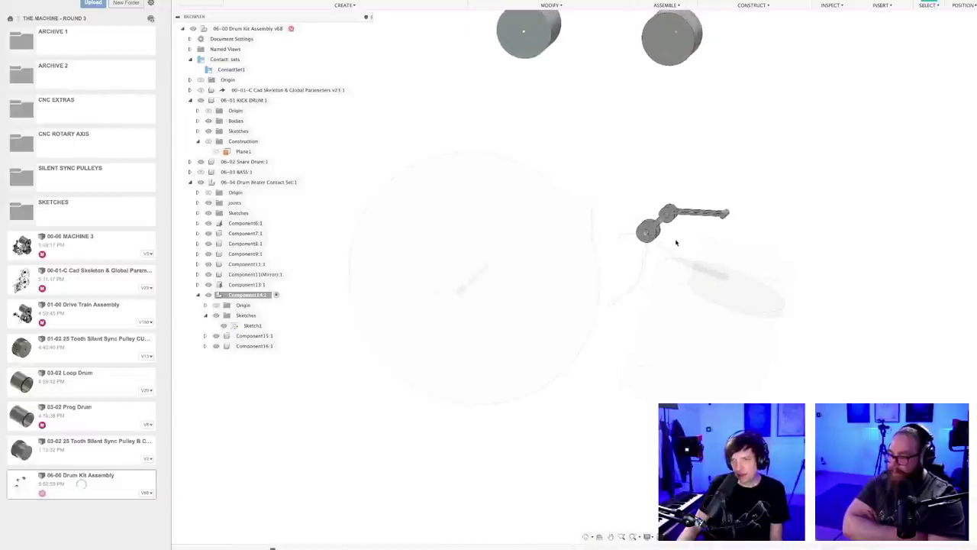
scroll(681, 242, up, 2)
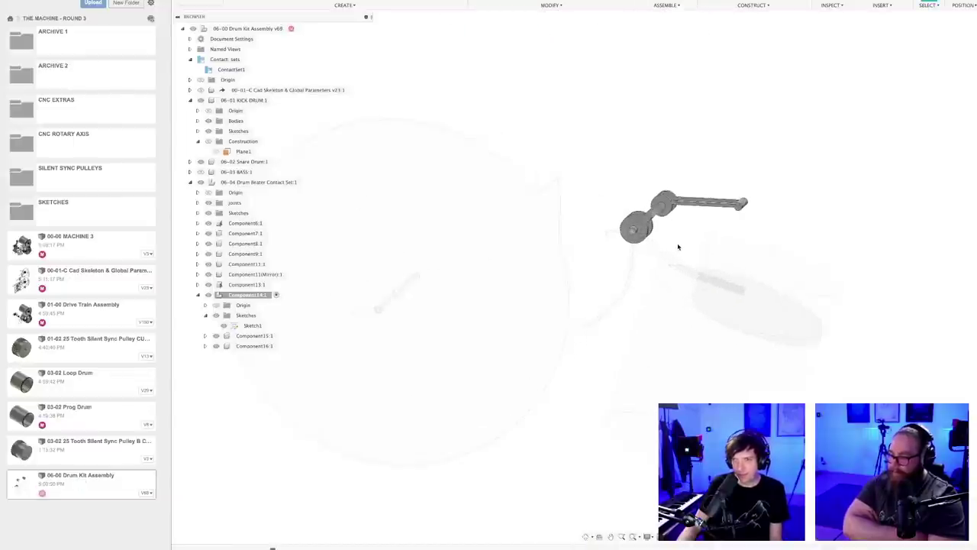
scroll(677, 246, down, 2)
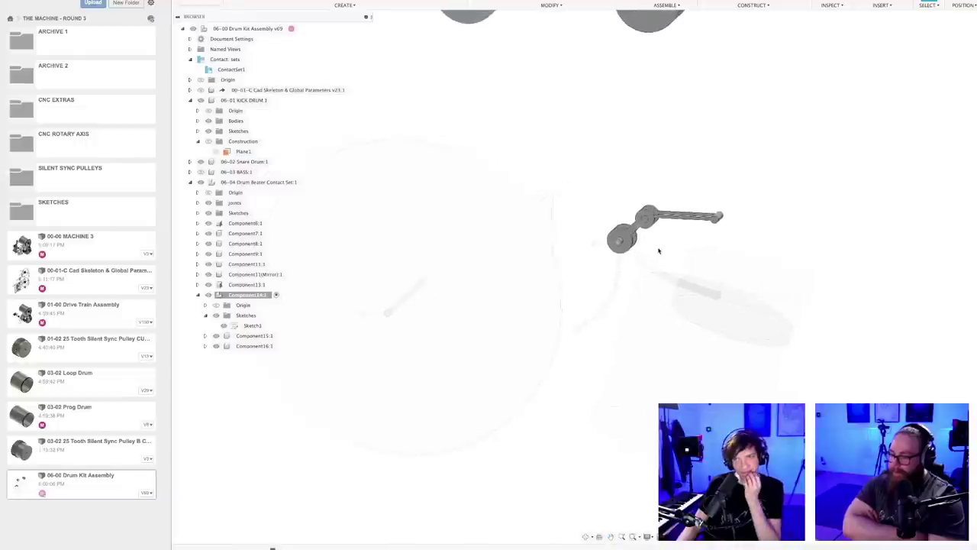
scroll(653, 250, up, 1)
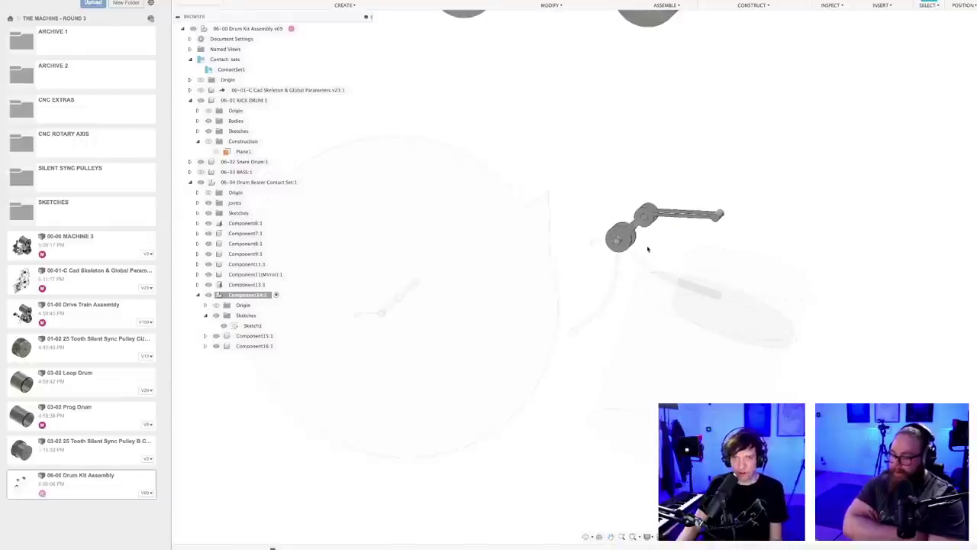
scroll(611, 260, up, 3)
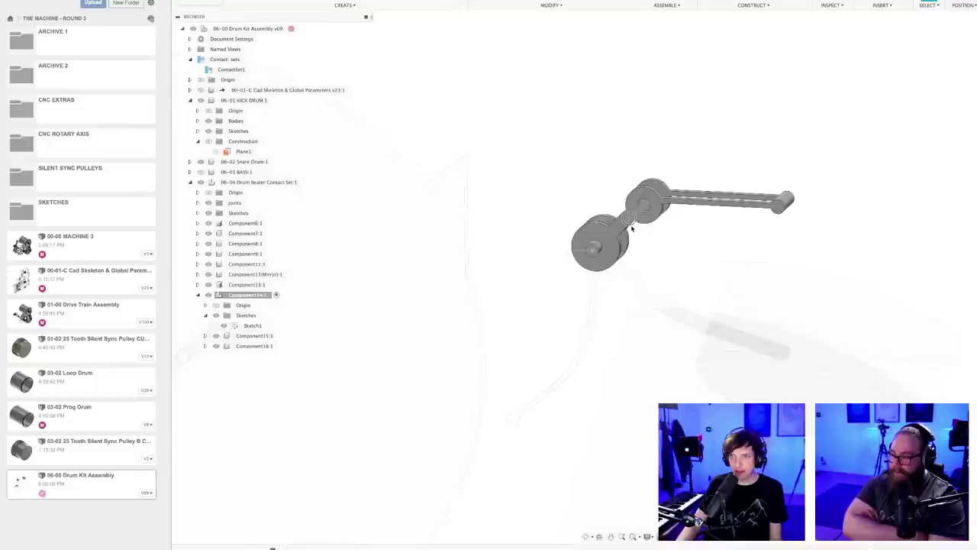
- Expand Component6:1 and Component11:1's Bodies in the Browser and inspect Body1
click(198, 223)
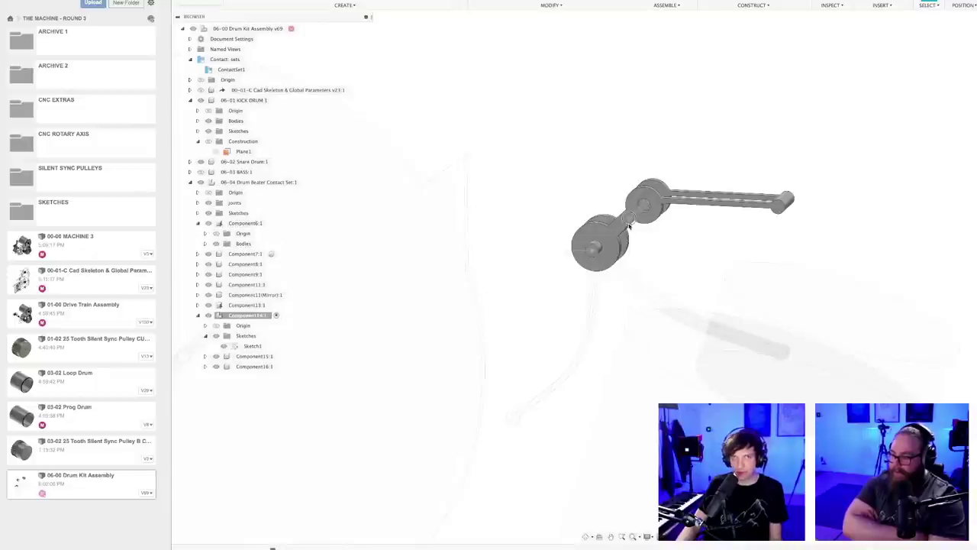
click(197, 284)
click(205, 304)
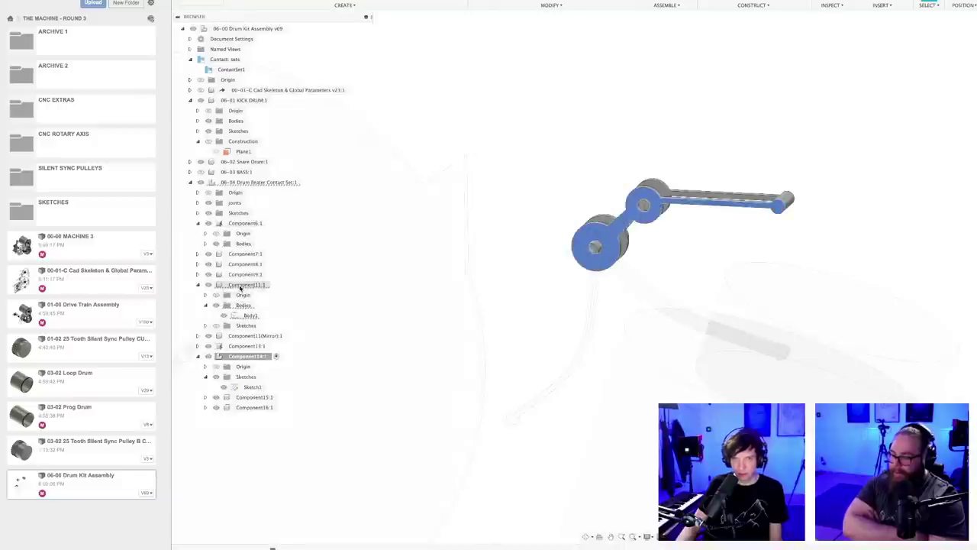
click(252, 285)
click(545, 294)
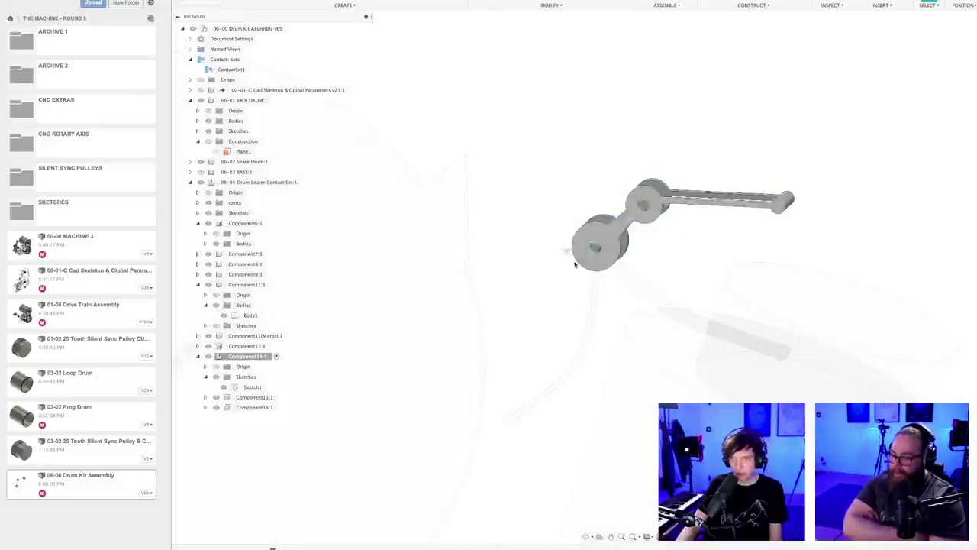
scroll(537, 304, up, 3)
click(251, 315)
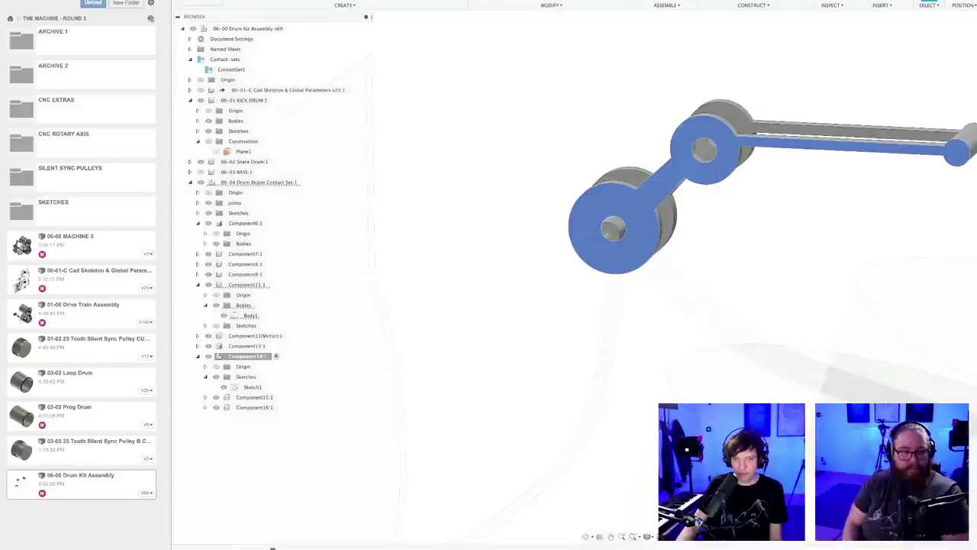
click(543, 364)
scroll(530, 366, down, 5)
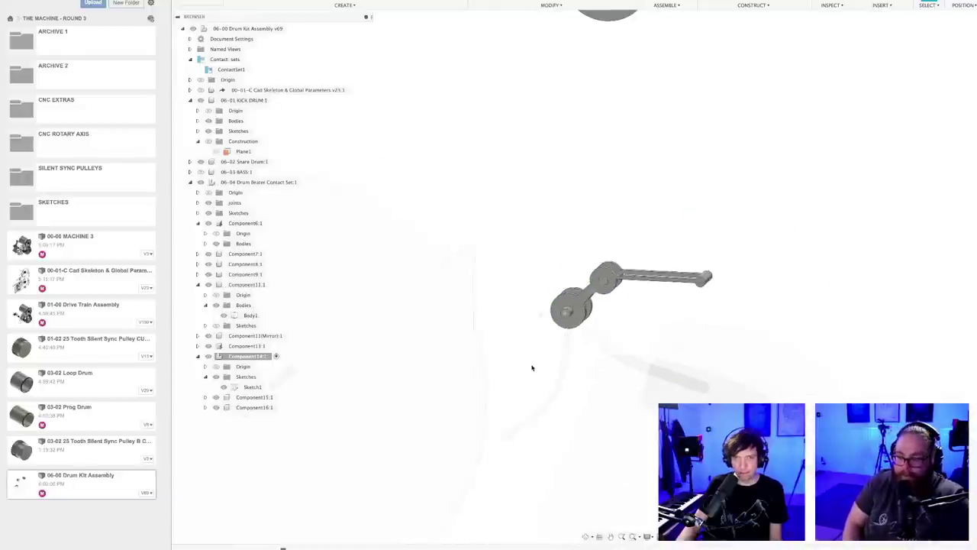
- Select the root drum kit assembly, then save it as a new version
click(249, 28)
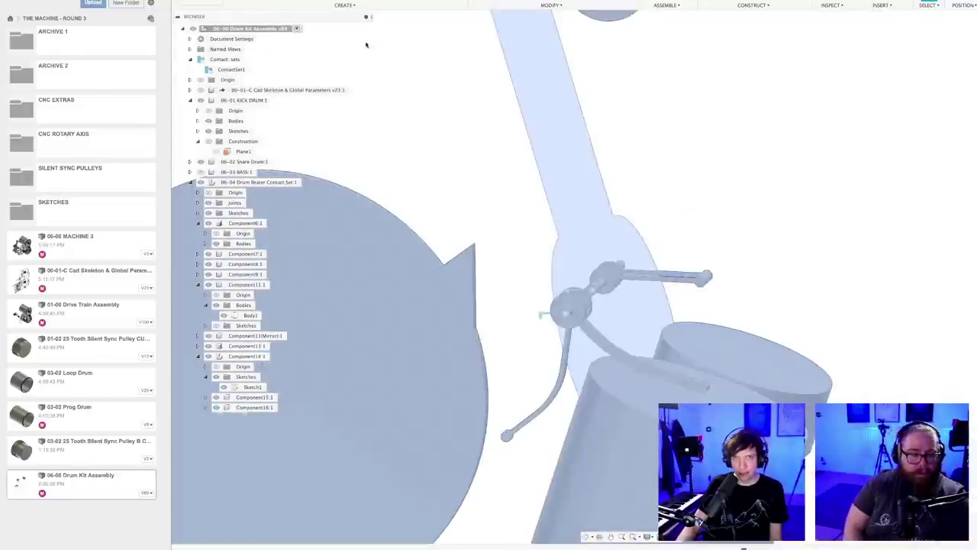
click(757, 160)
key(super+s)
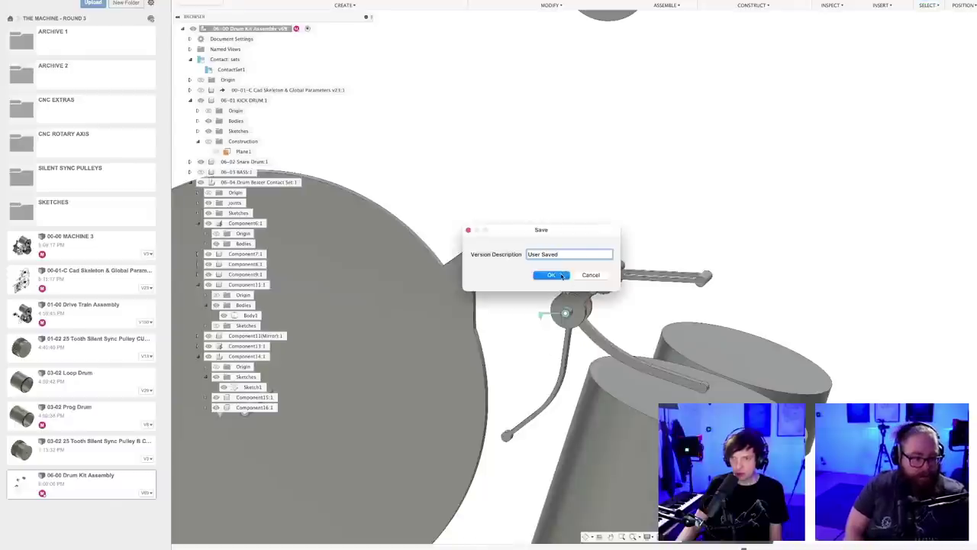
click(552, 275)
scroll(529, 331, up, 5)
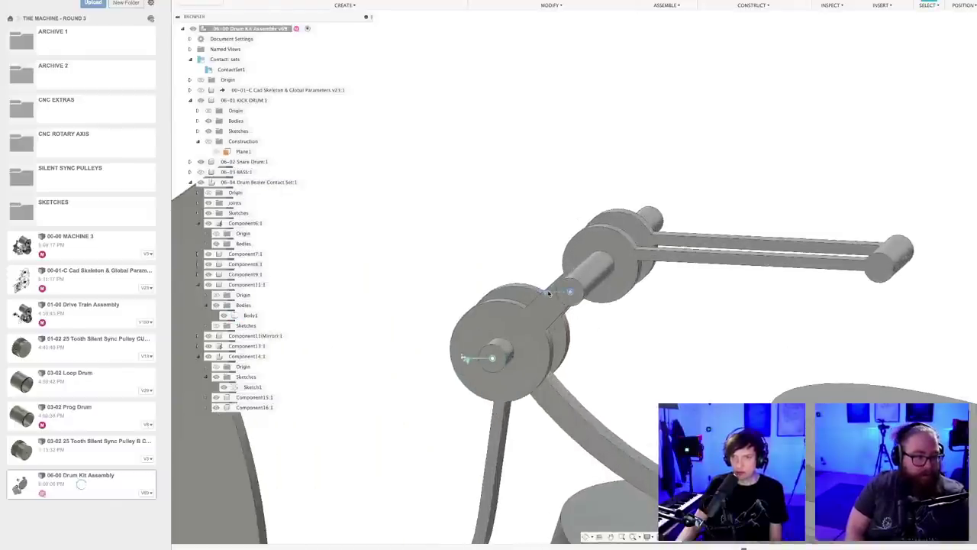
scroll(548, 293, up, 5)
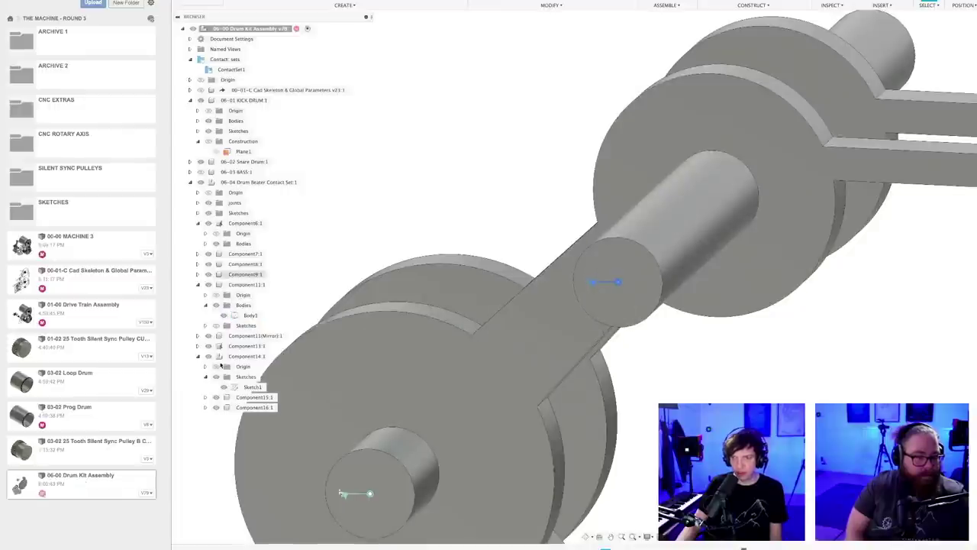
shift+middle_drag(668, 363, 634, 292)
scroll(526, 248, up, 5)
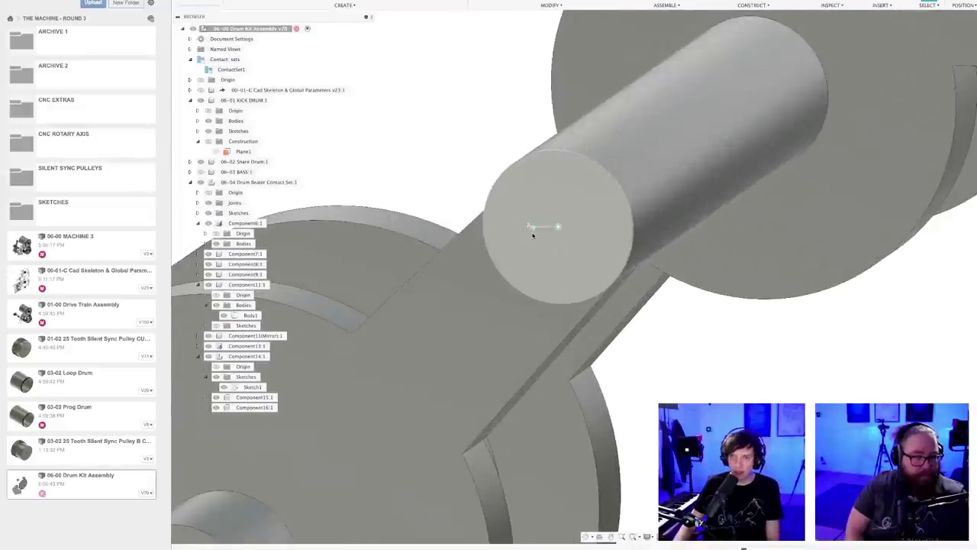
click(533, 228)
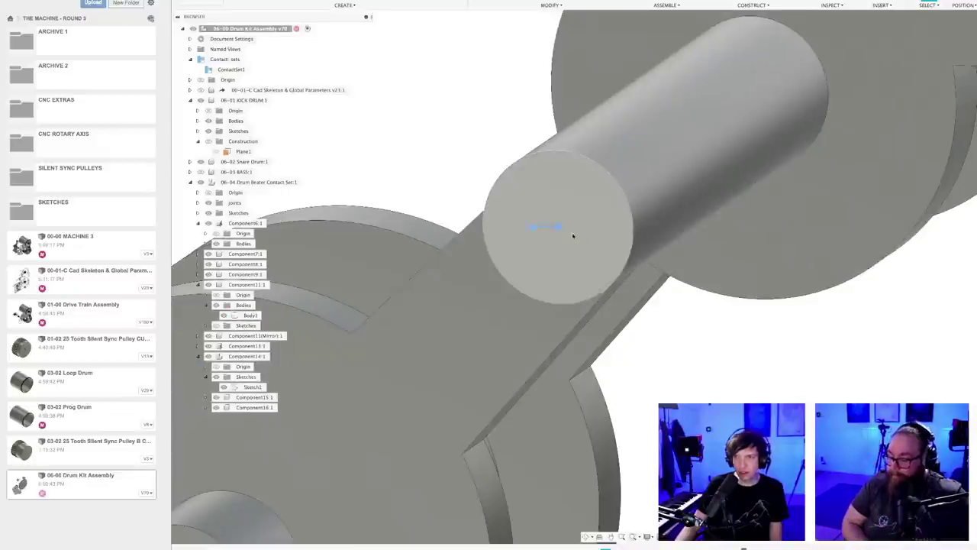
right_click(532, 228)
click(523, 282)
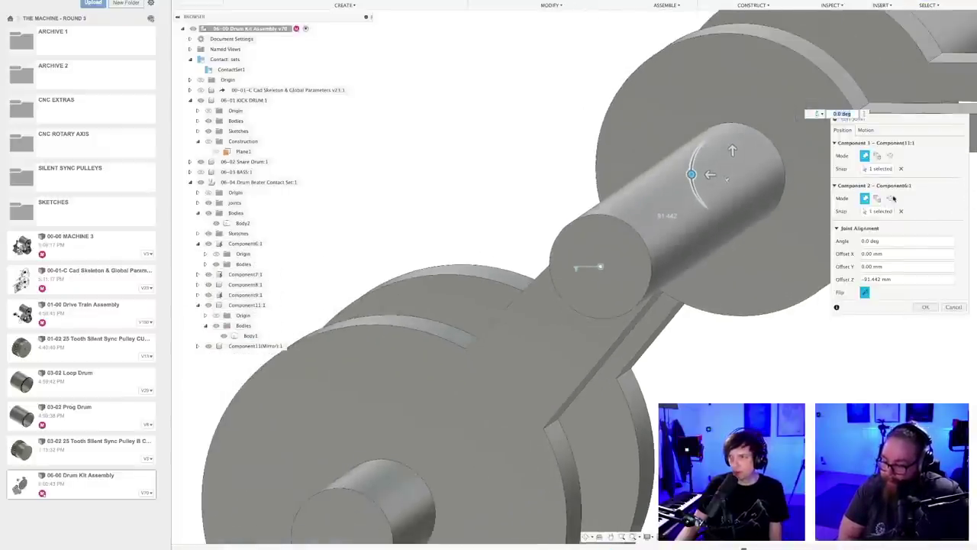
drag(895, 128, 589, 152)
click(565, 155)
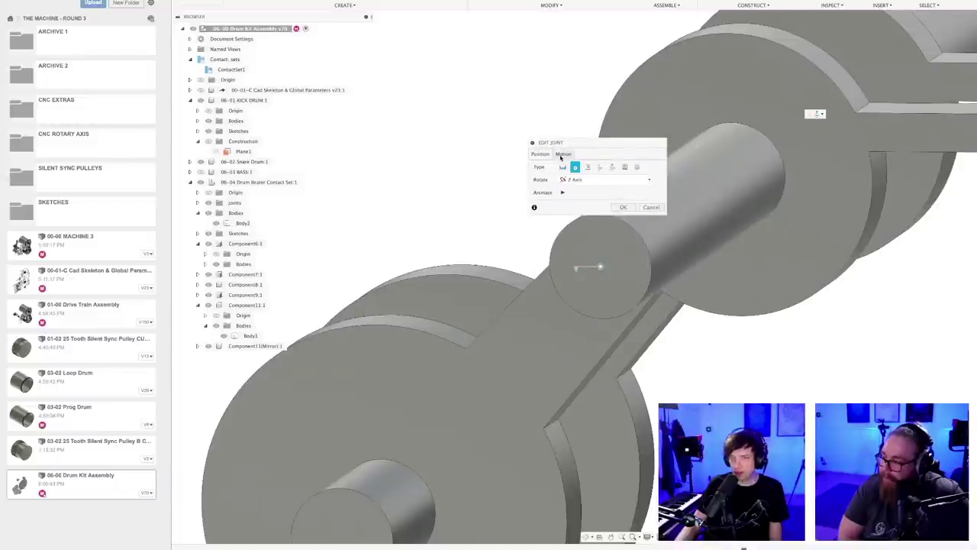
click(544, 155)
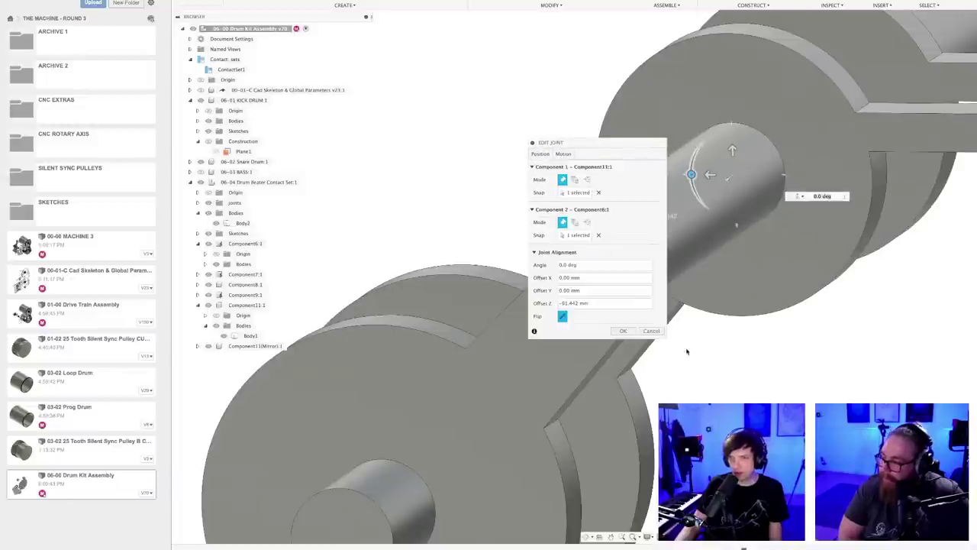
drag(662, 335, 688, 458)
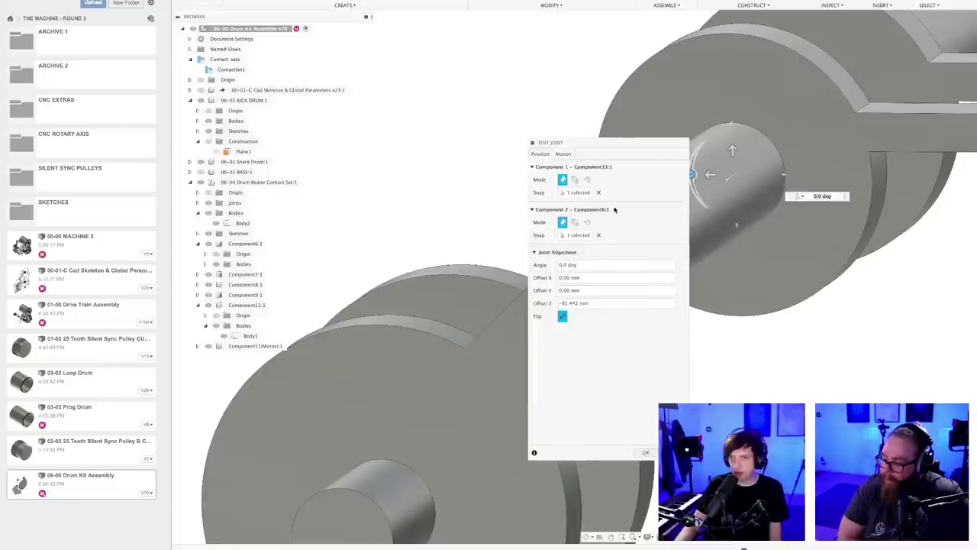
mouse_move(536, 454)
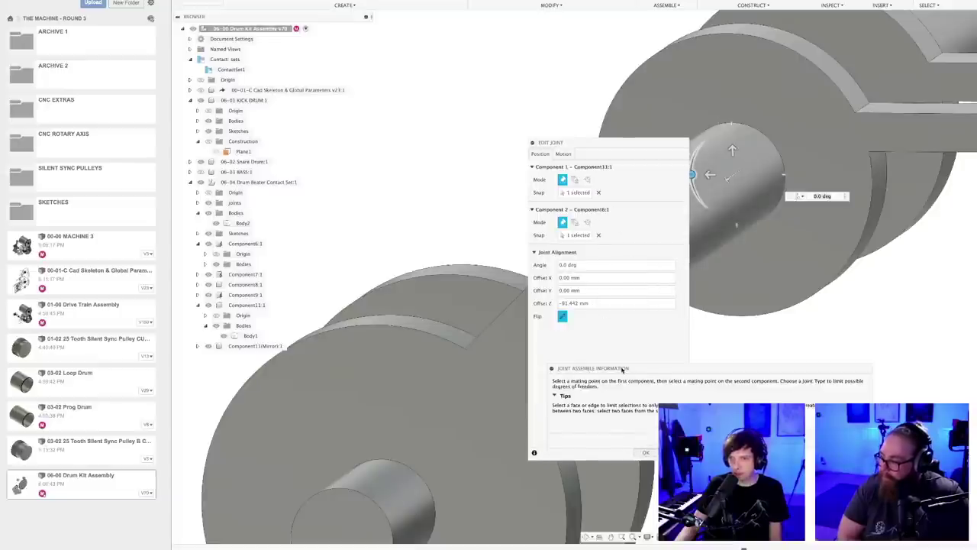
drag(621, 370, 588, 347)
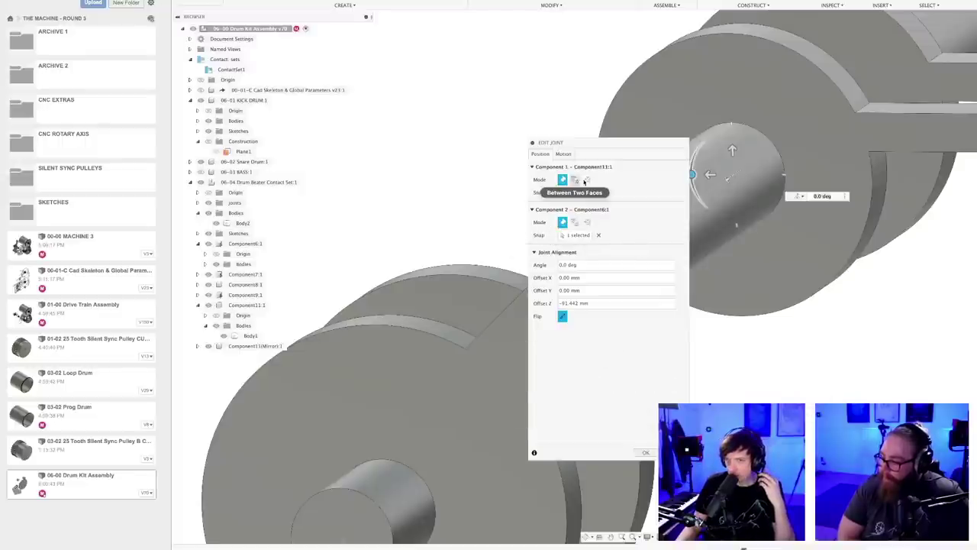
click(565, 155)
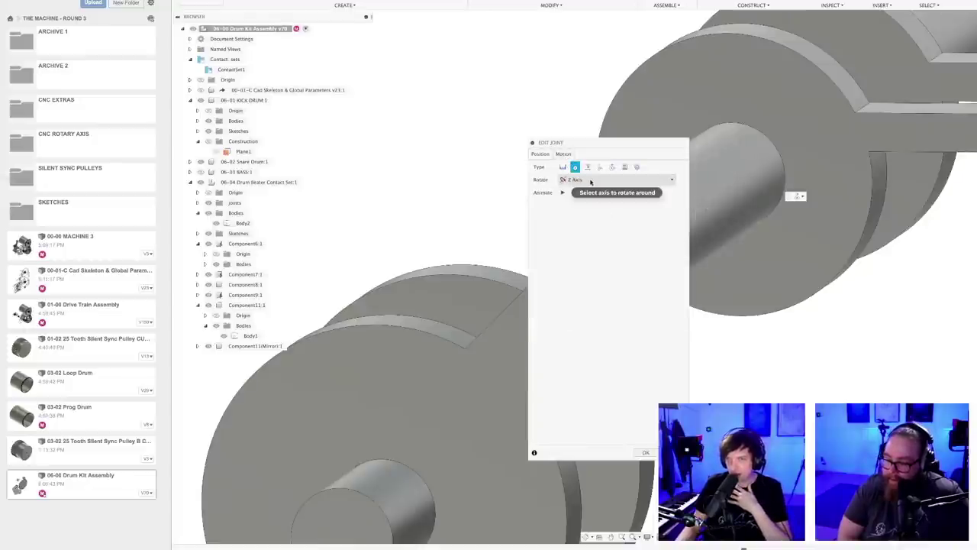
click(590, 181)
click(590, 182)
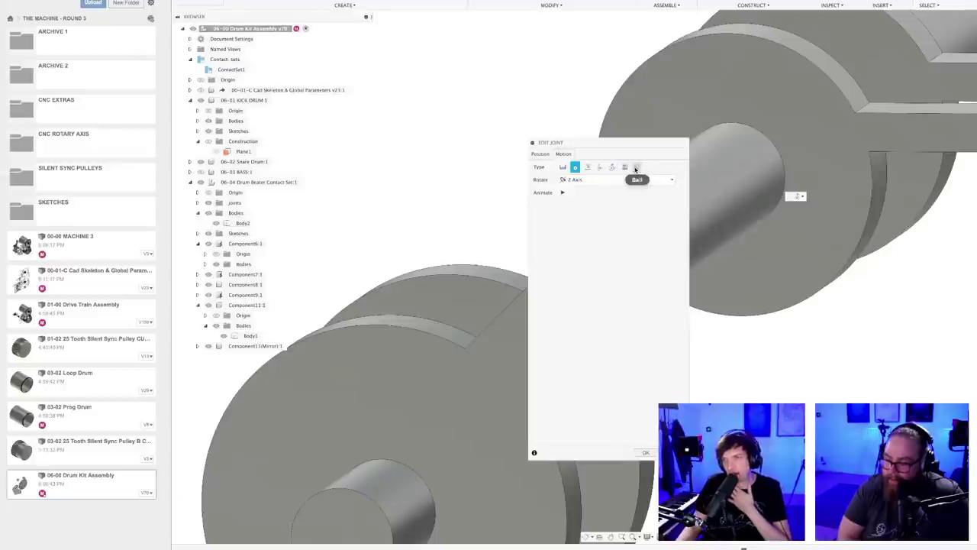
click(540, 154)
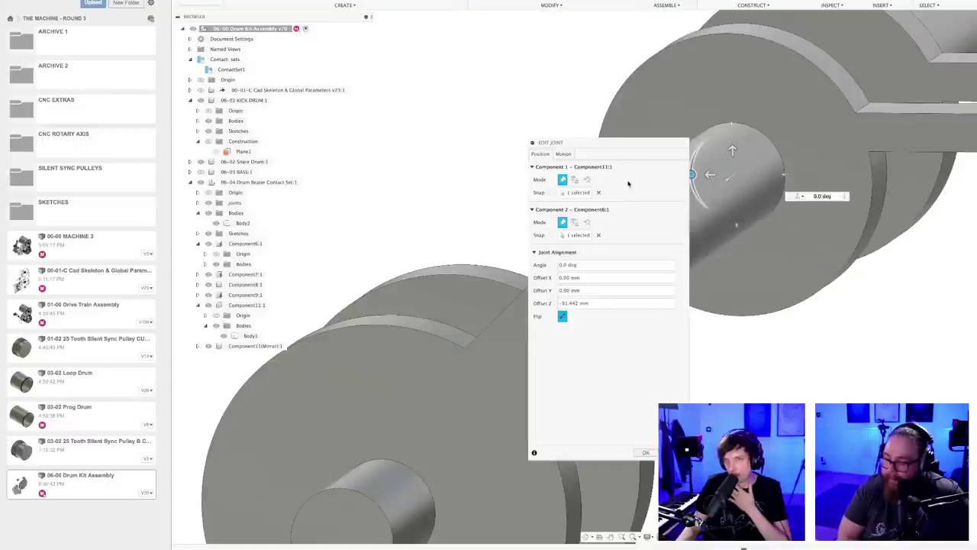
key(super+Tab)
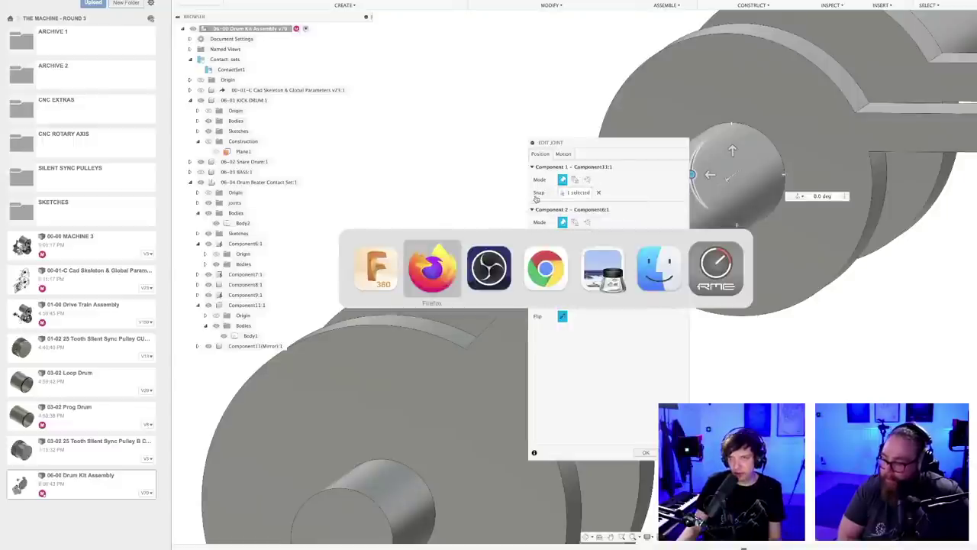
click(434, 271)
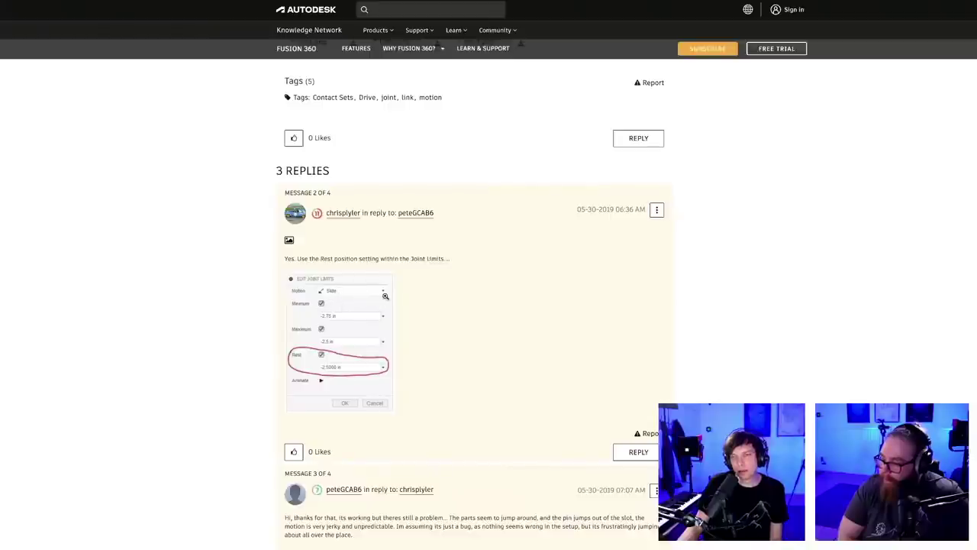
key(super+Tab)
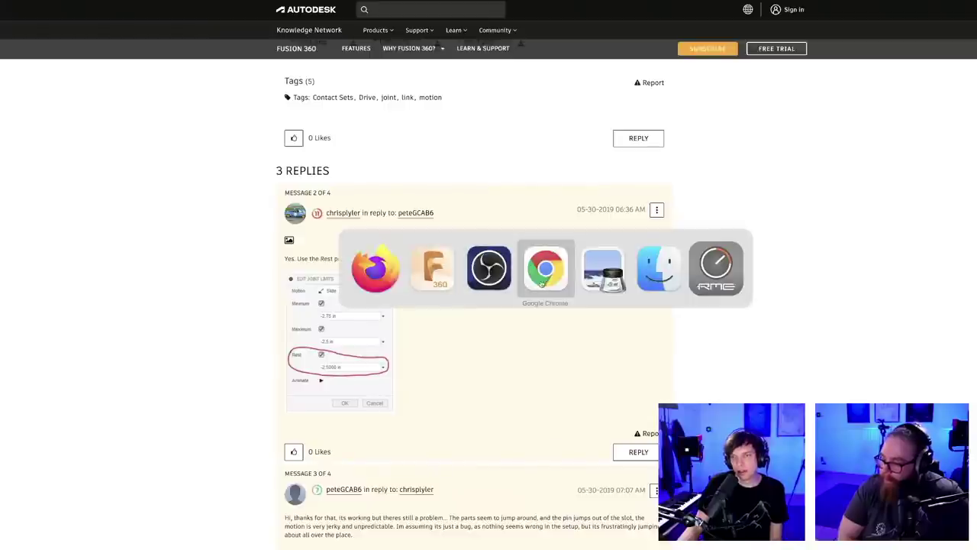
click(433, 268)
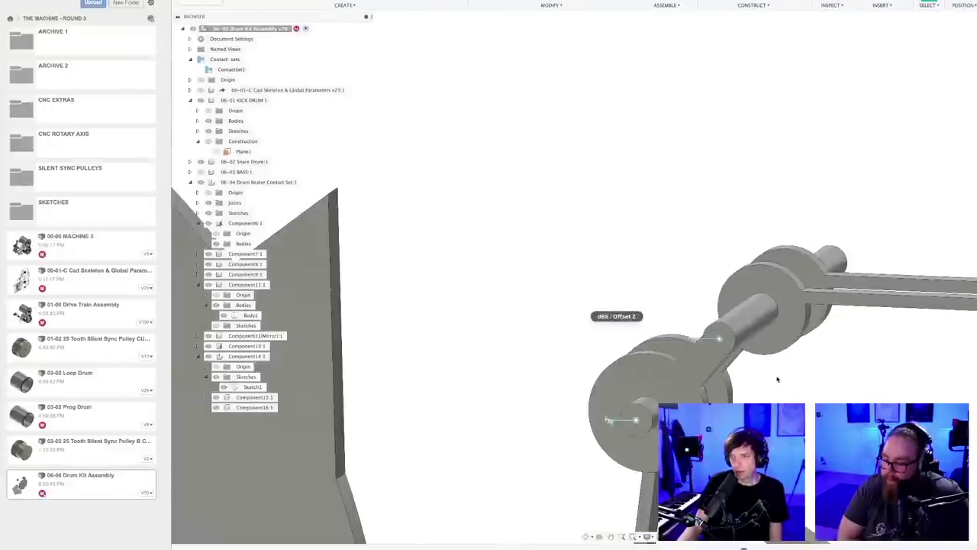
- Zoom out and pan over the drum kit, visit Component14:1's Sketch1, and start a new joint
scroll(777, 379, down, 10)
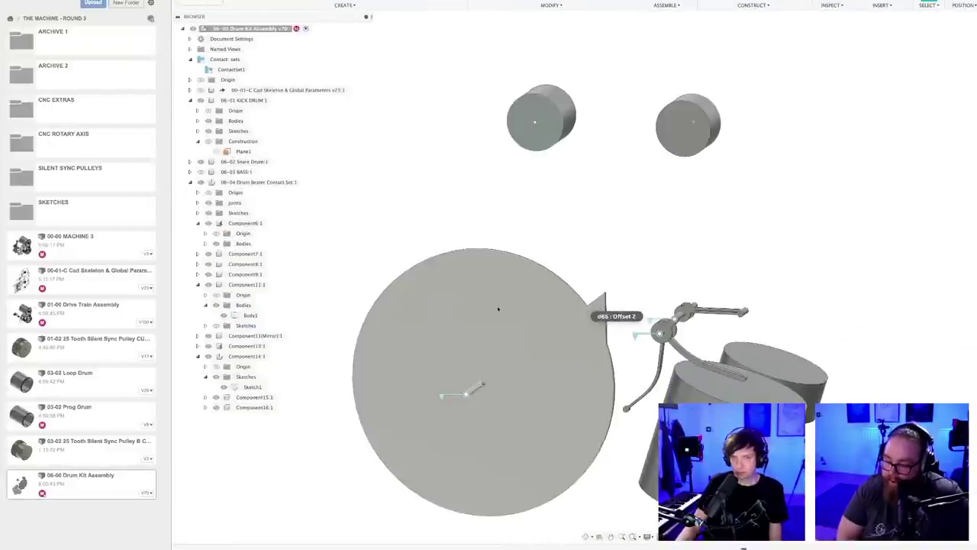
middle_drag(609, 190, 564, 208)
shift+middle_drag(576, 244, 570, 243)
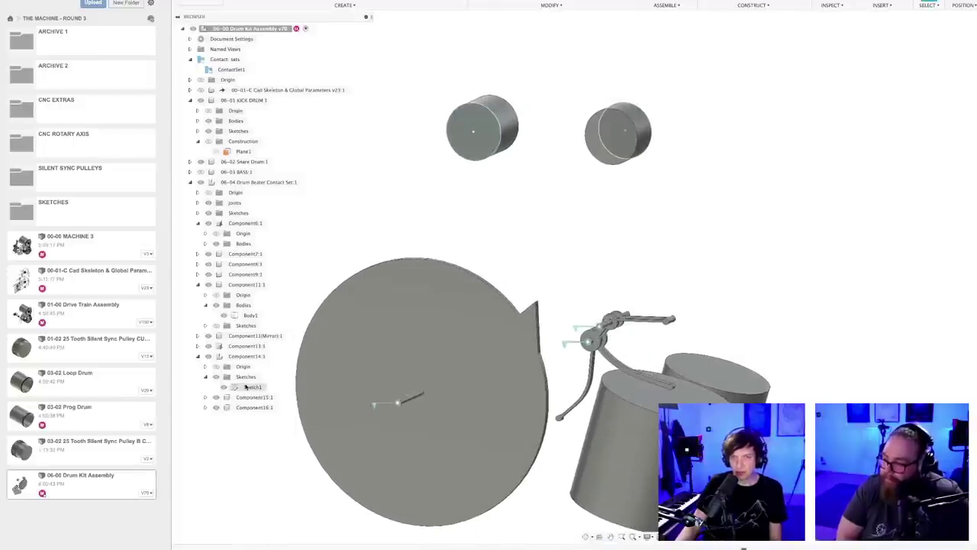
double_click(252, 387)
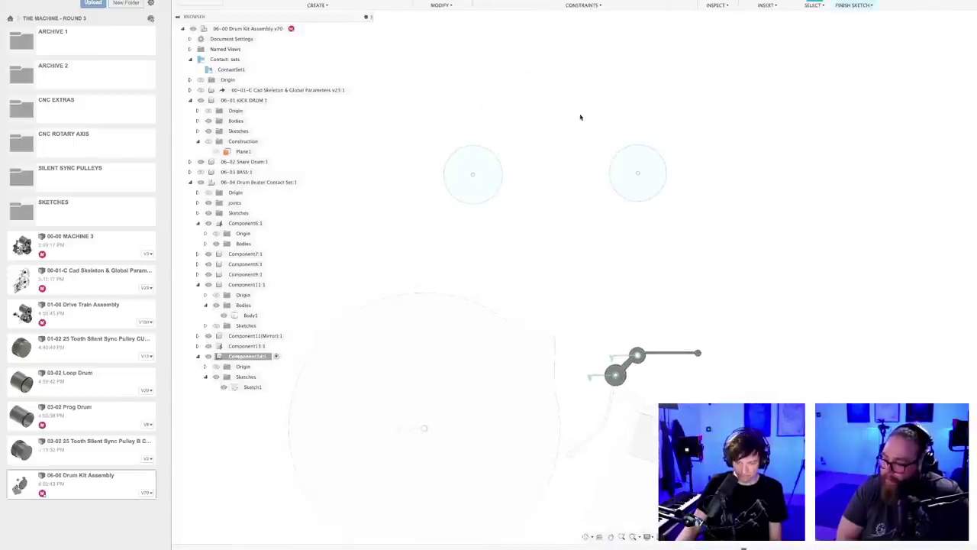
middle_drag(577, 135, 565, 142)
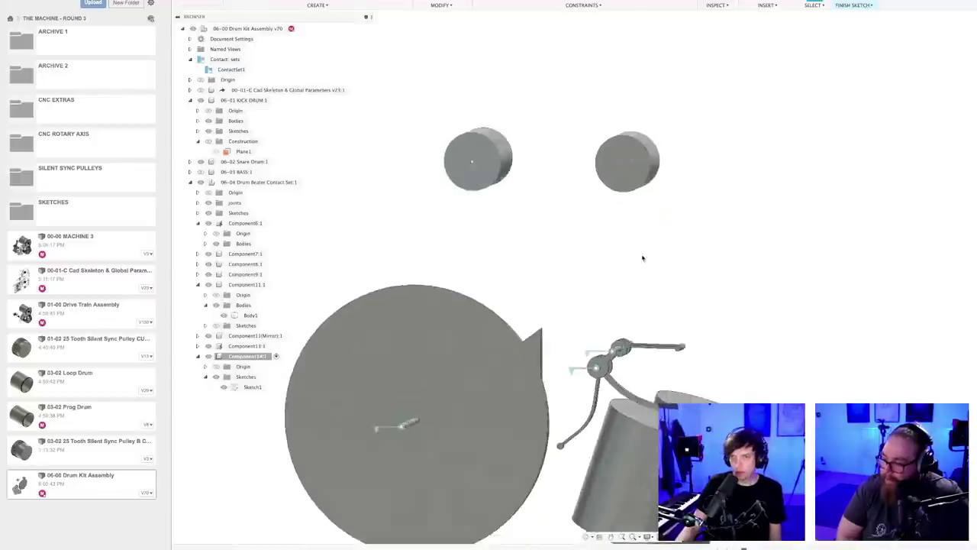
middle_drag(565, 198, 565, 231)
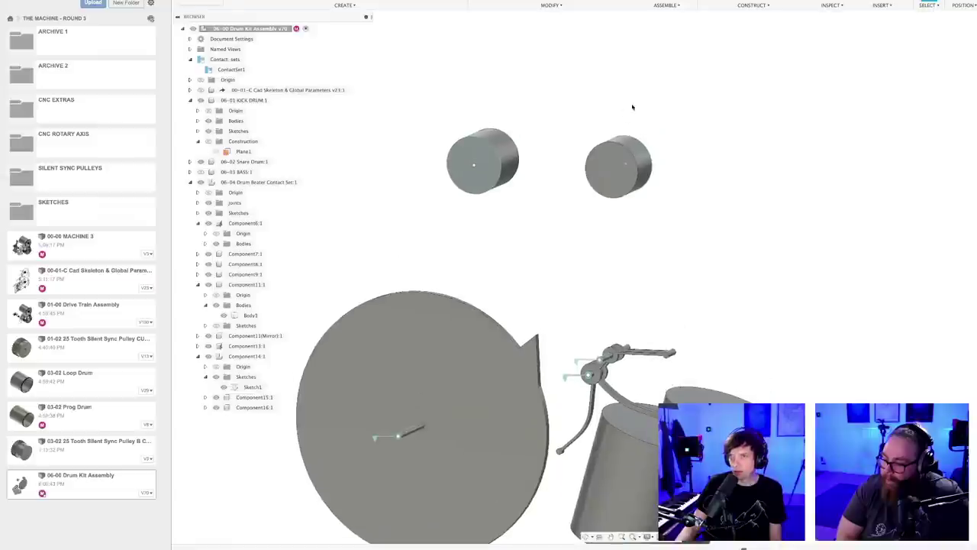
click(677, 4)
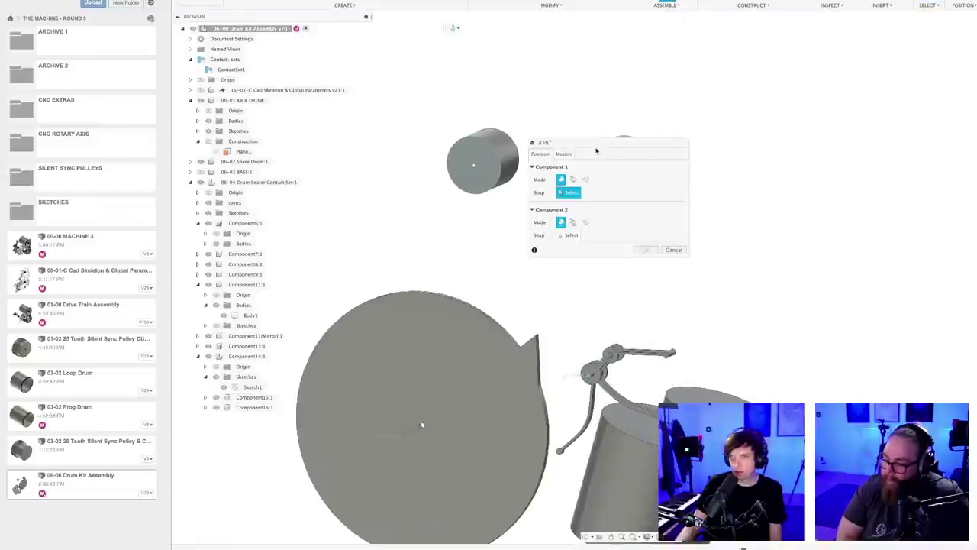
- Join the right cylinder to the left with a Z-axis slider joint, Offset Y 372.806 mm
drag(596, 150, 799, 146)
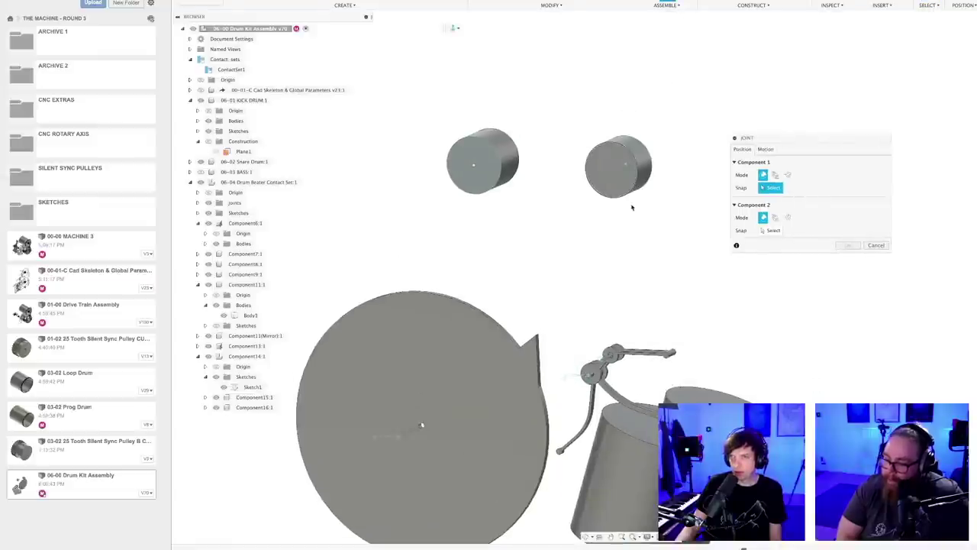
click(611, 168)
click(488, 192)
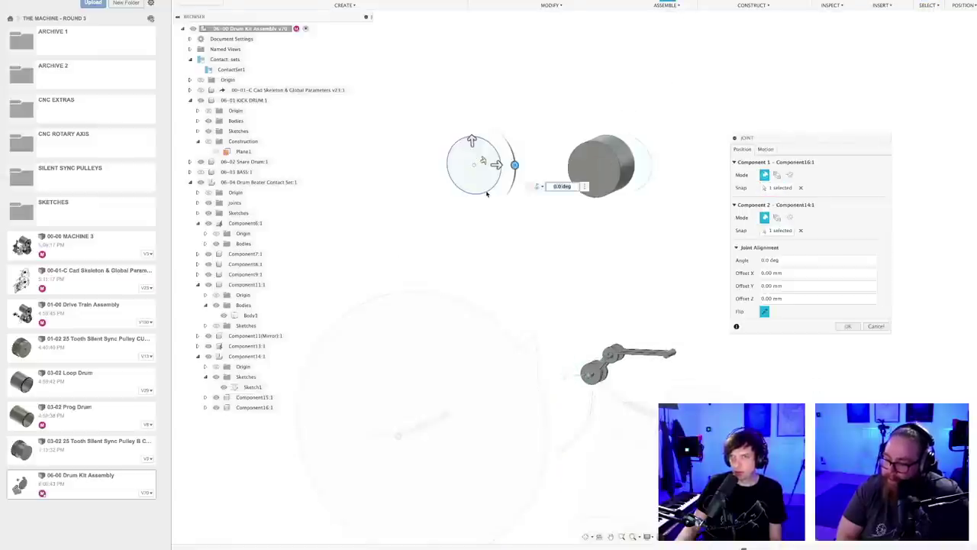
drag(497, 165, 601, 165)
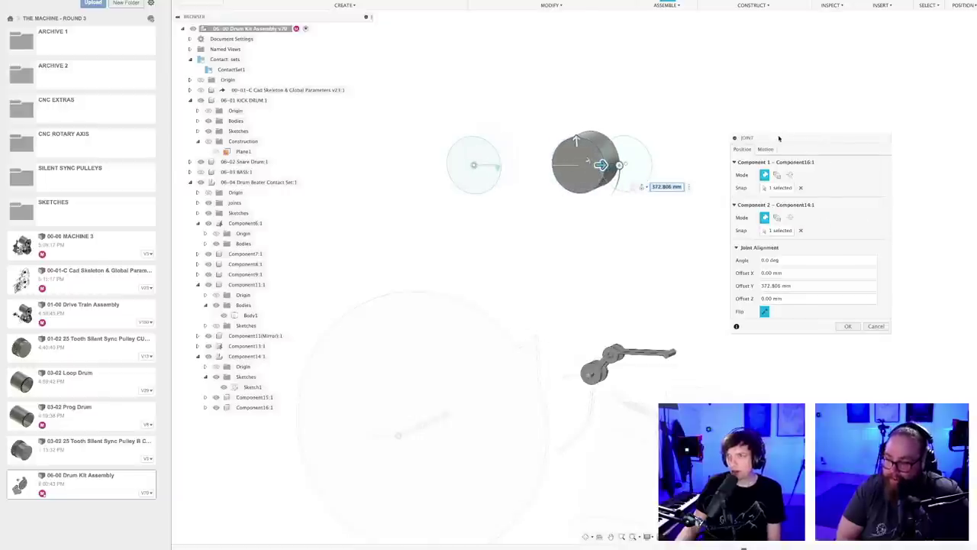
click(773, 133)
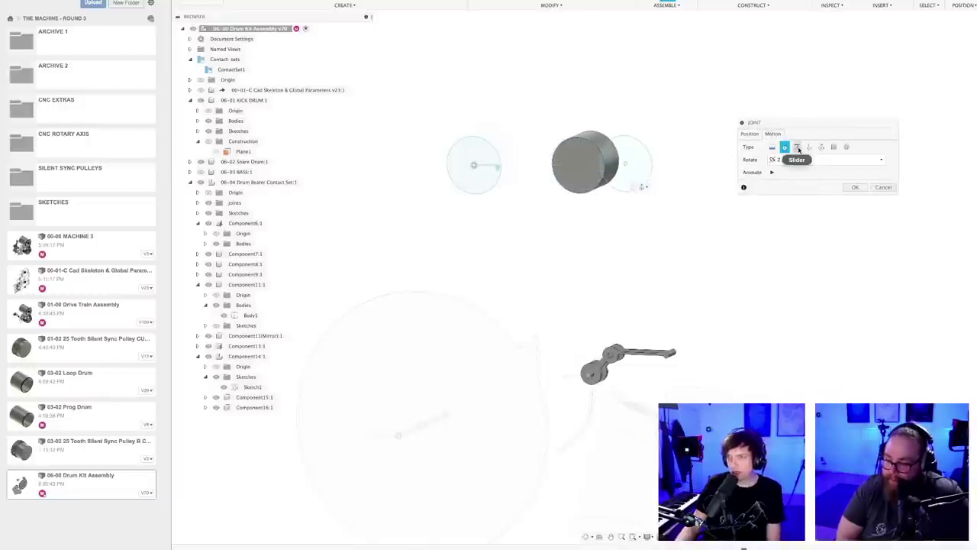
click(797, 148)
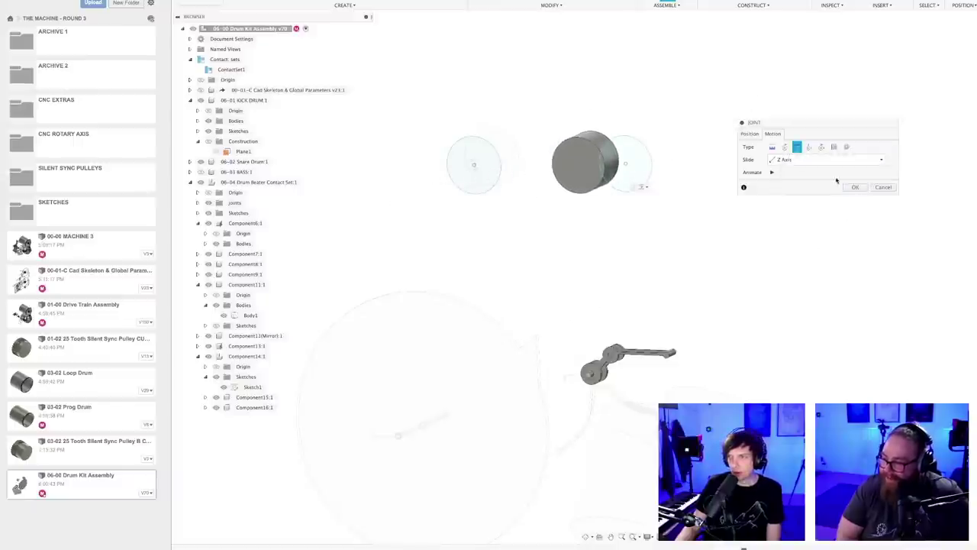
click(749, 134)
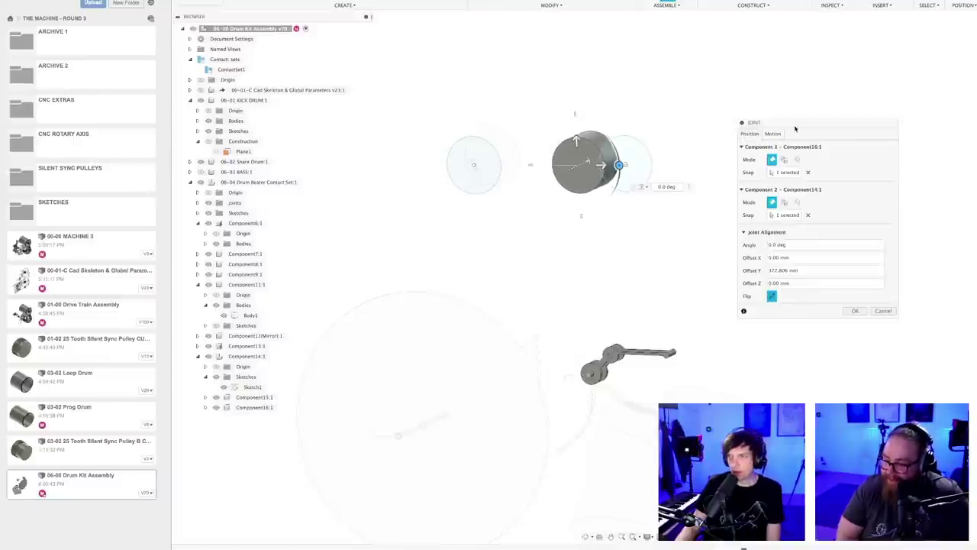
click(774, 135)
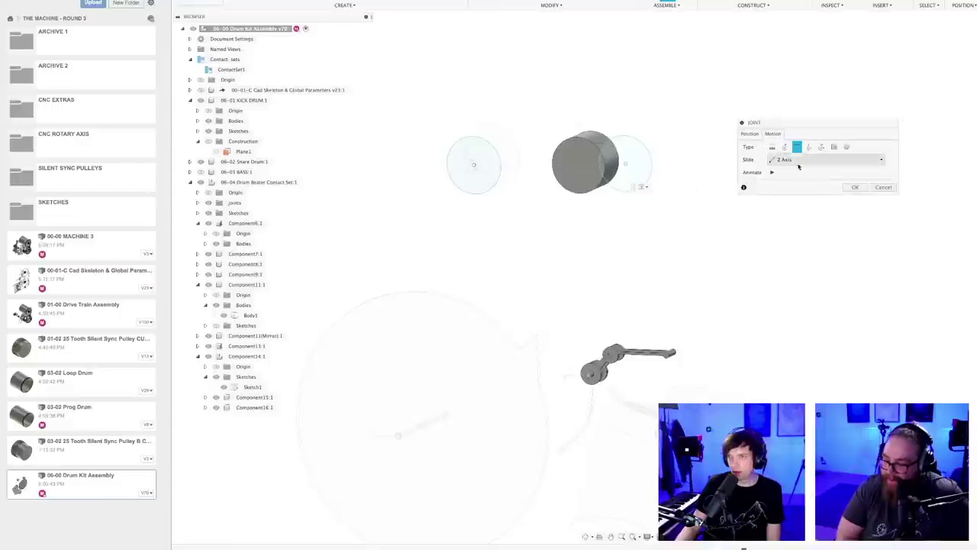
click(855, 187)
middle_drag(546, 216, 616, 211)
scroll(528, 165, up, 3)
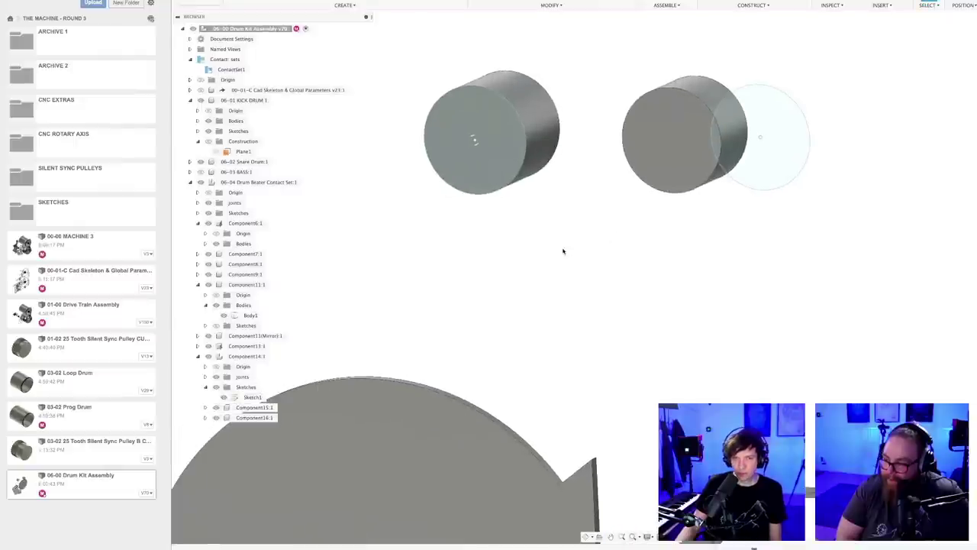
- Expand Component14:1's Joints and briefly open Slider1's limits before dismissing them
click(205, 377)
click(249, 387)
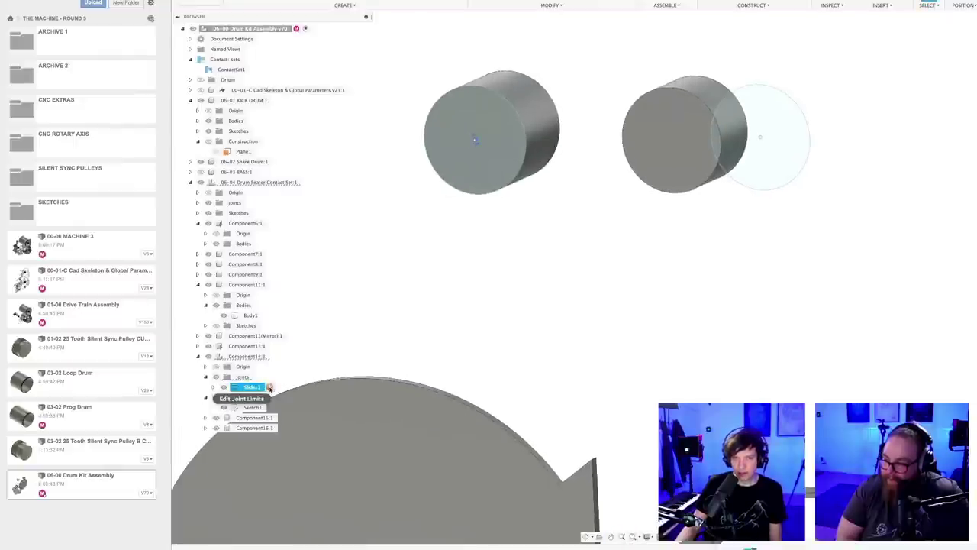
click(269, 389)
drag(613, 370, 575, 240)
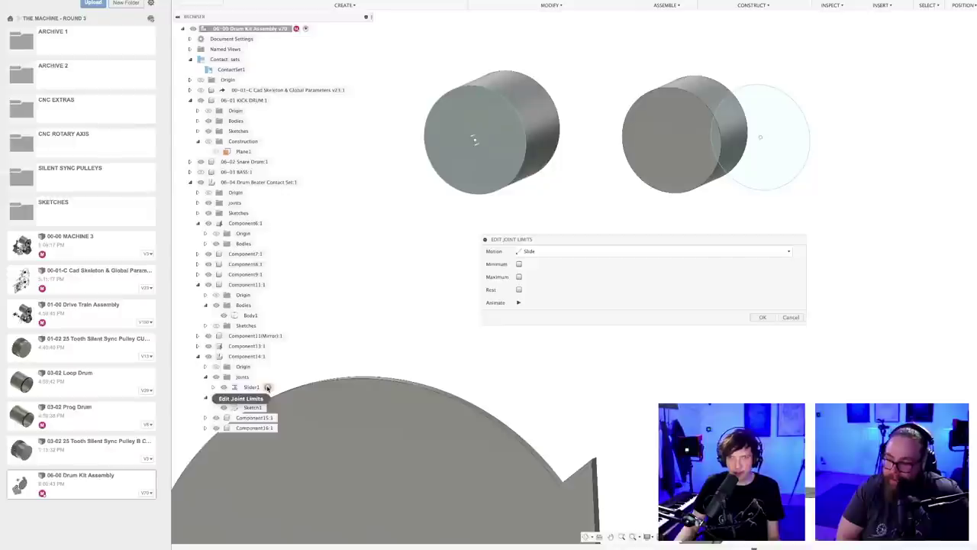
key(Escape)
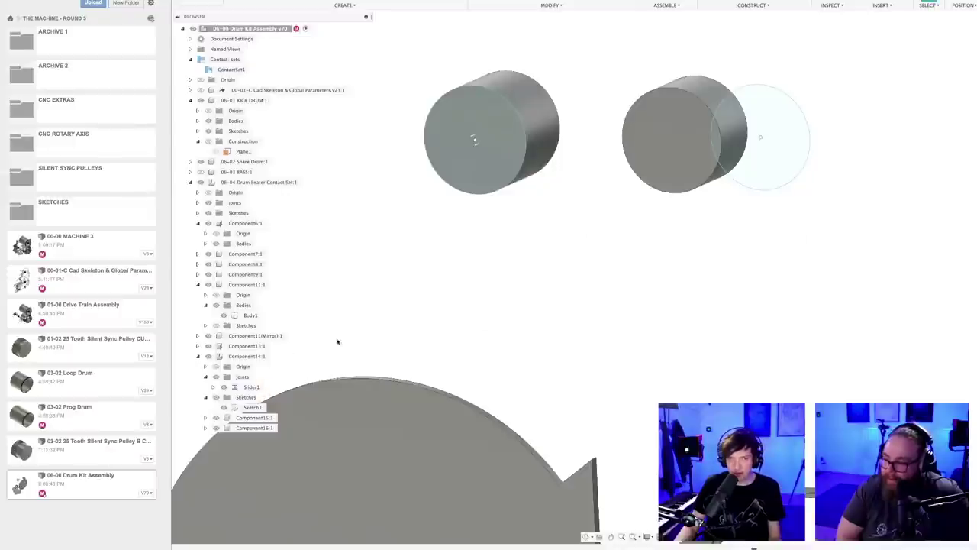
- Review Slider1's motion and position settings via Edit Joint, then open its joint limits
right_click(252, 388)
click(271, 415)
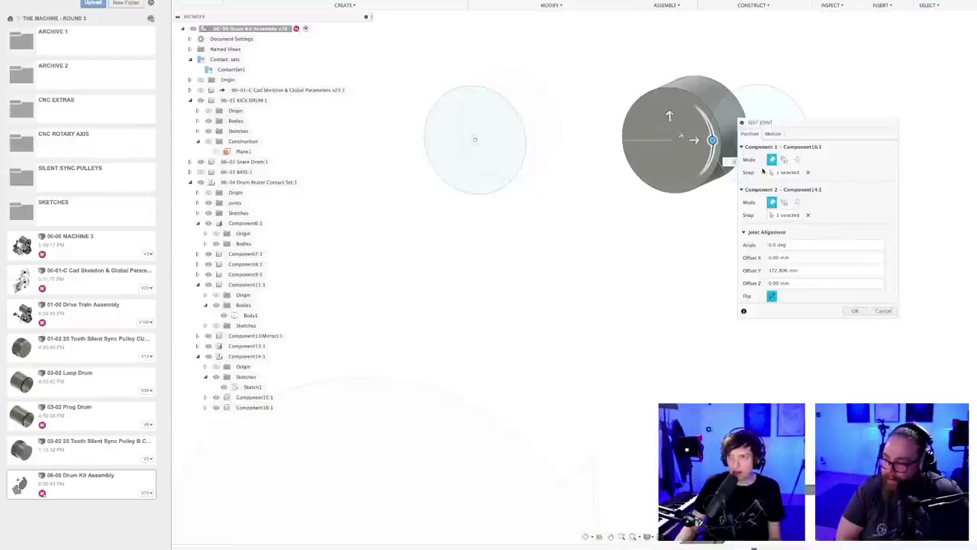
drag(815, 124, 596, 183)
click(554, 194)
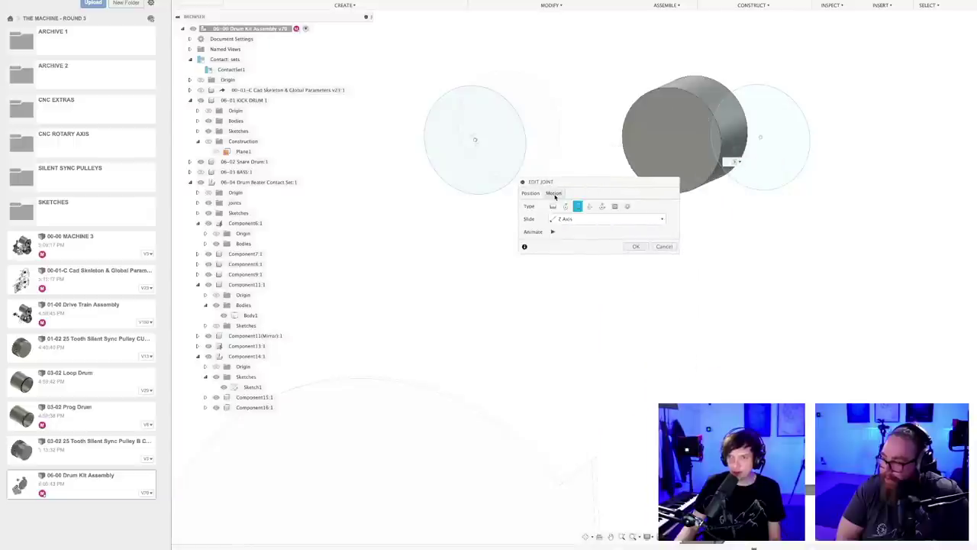
click(535, 194)
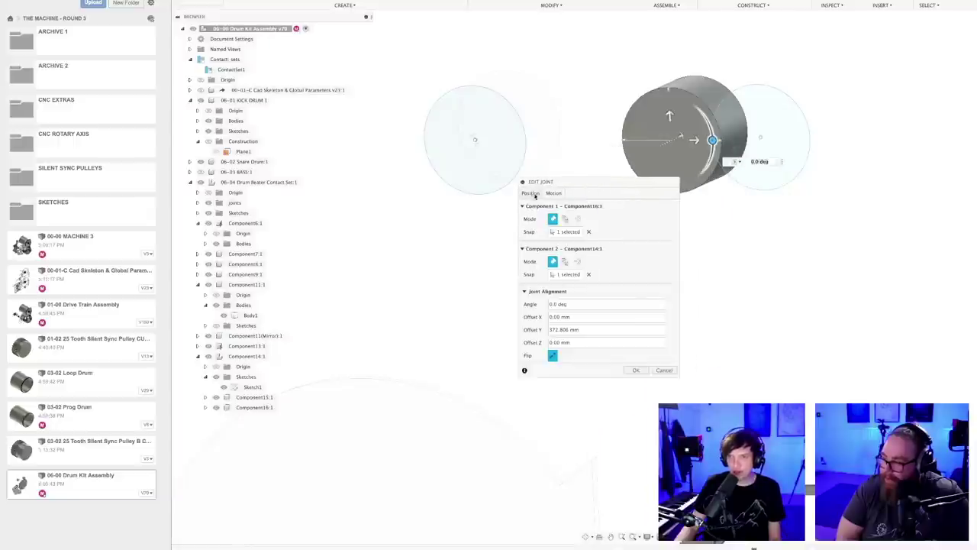
click(636, 372)
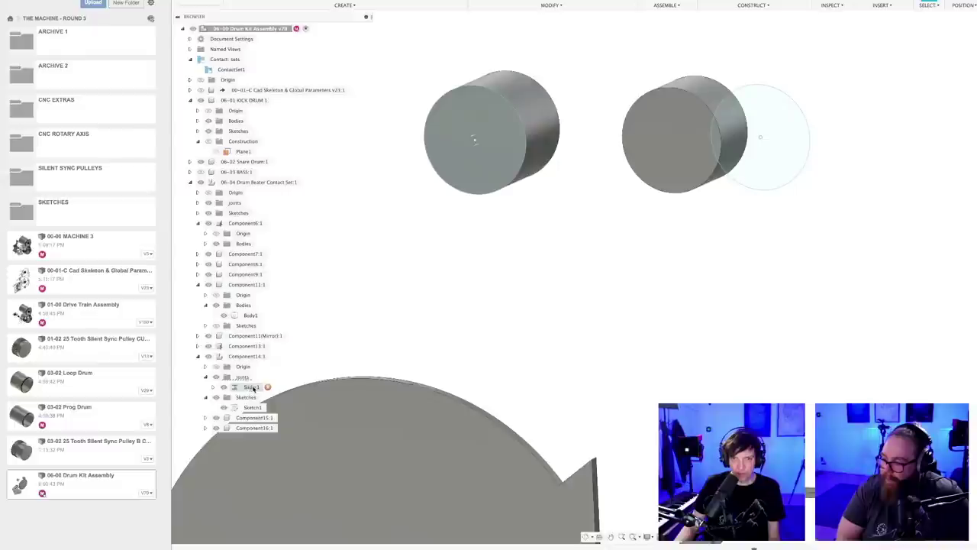
click(252, 388)
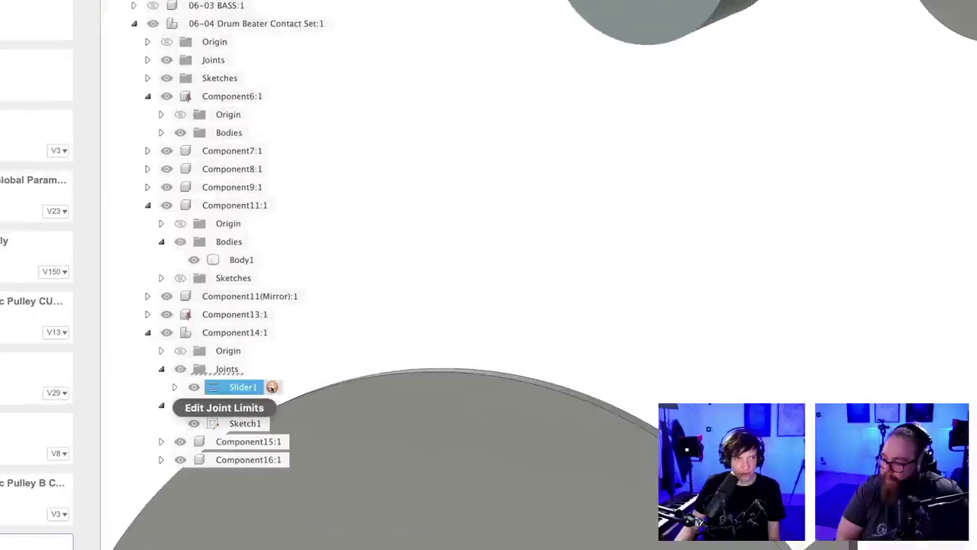
click(224, 408)
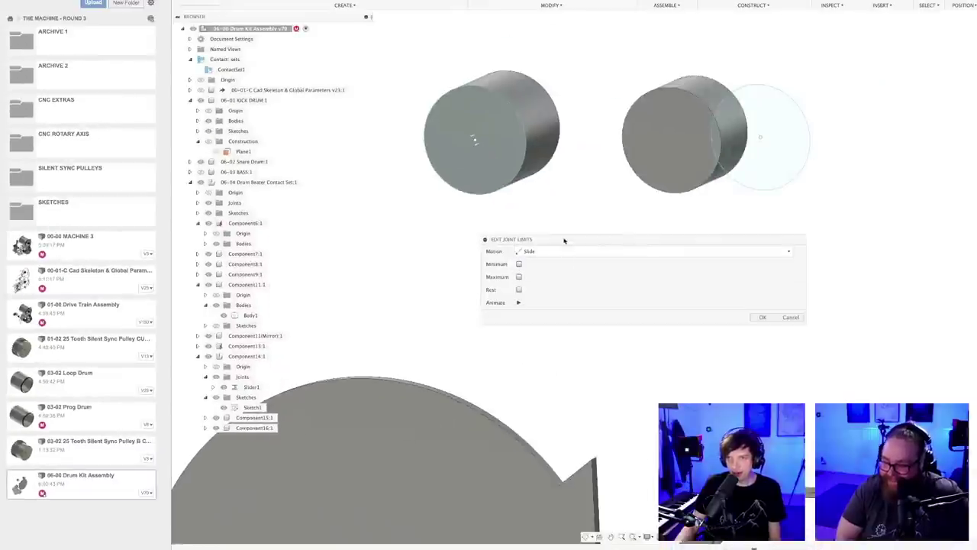
- Preview Slider1's motion and try enabling a minimum limit, then close the limits editor
drag(563, 239, 515, 229)
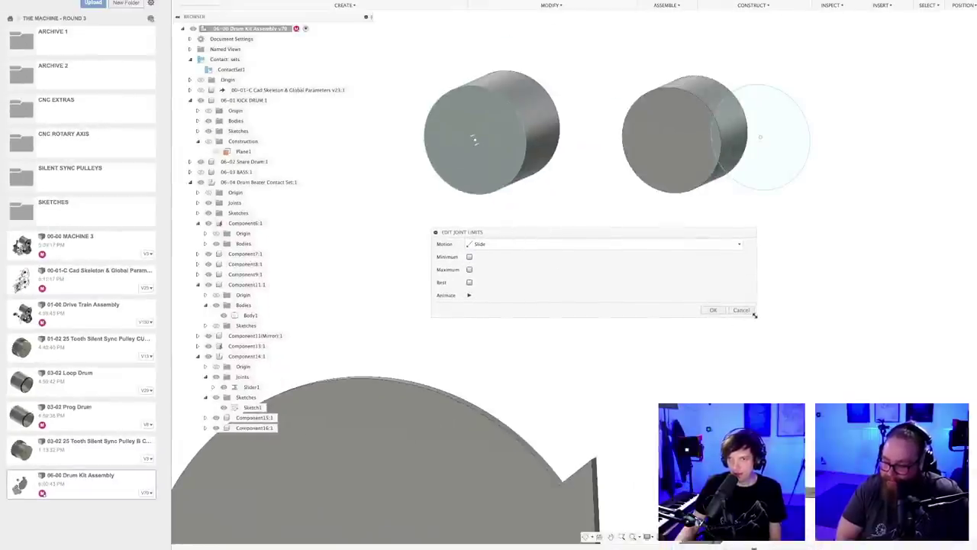
drag(754, 314, 828, 382)
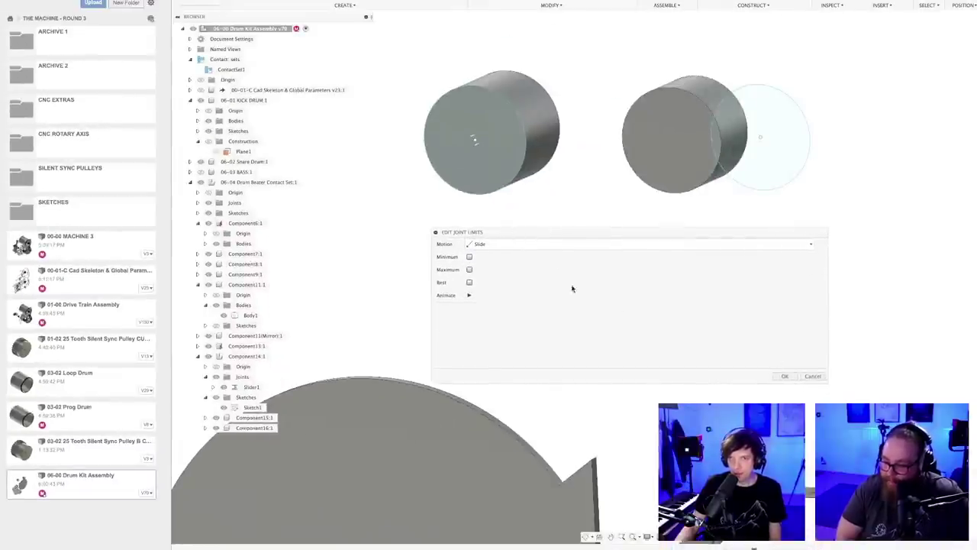
click(470, 295)
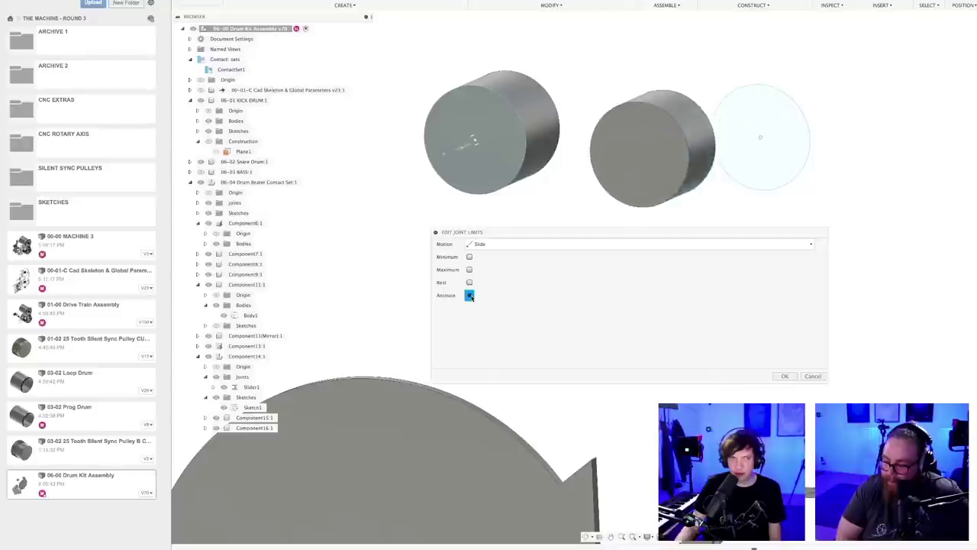
click(469, 257)
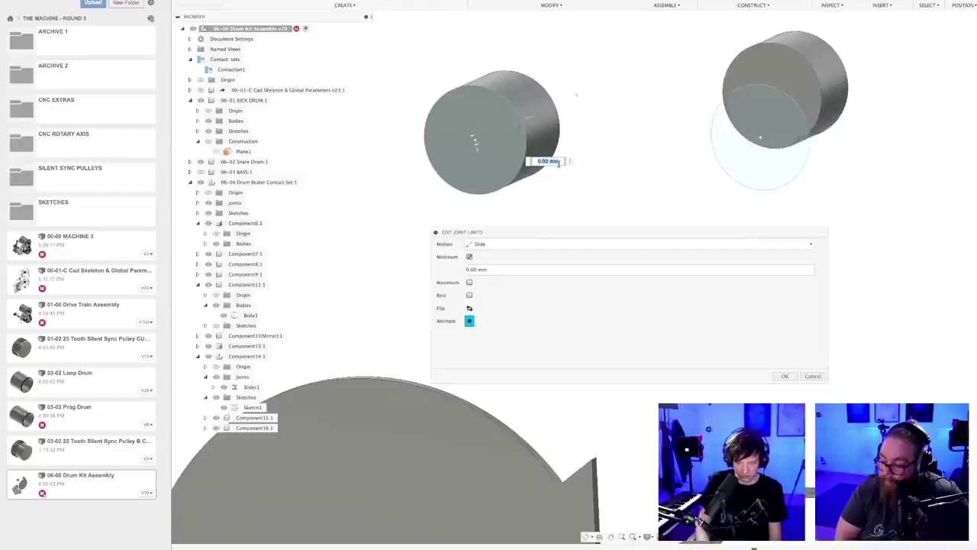
key(Return)
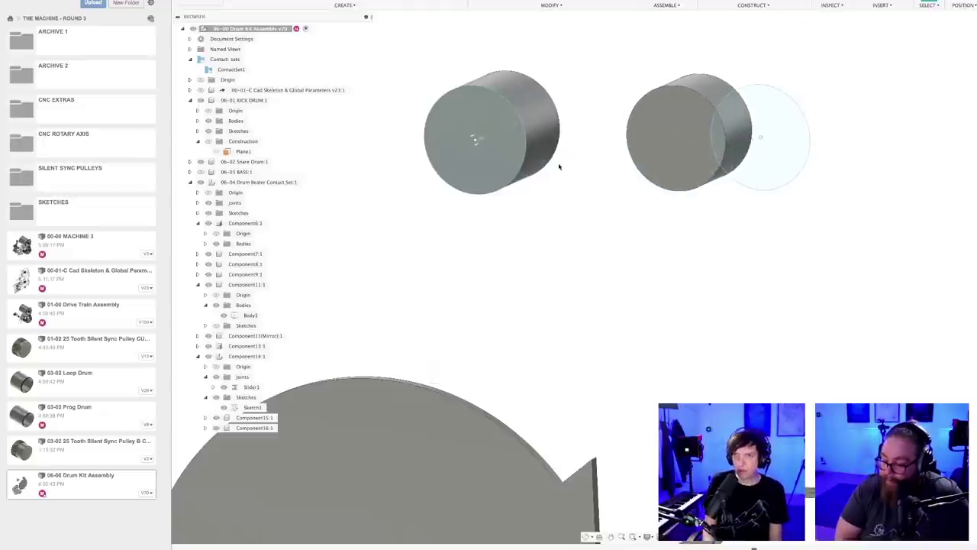
- Enable minimum and maximum limits on Slider1, leaving rest off, and apply them
click(268, 388)
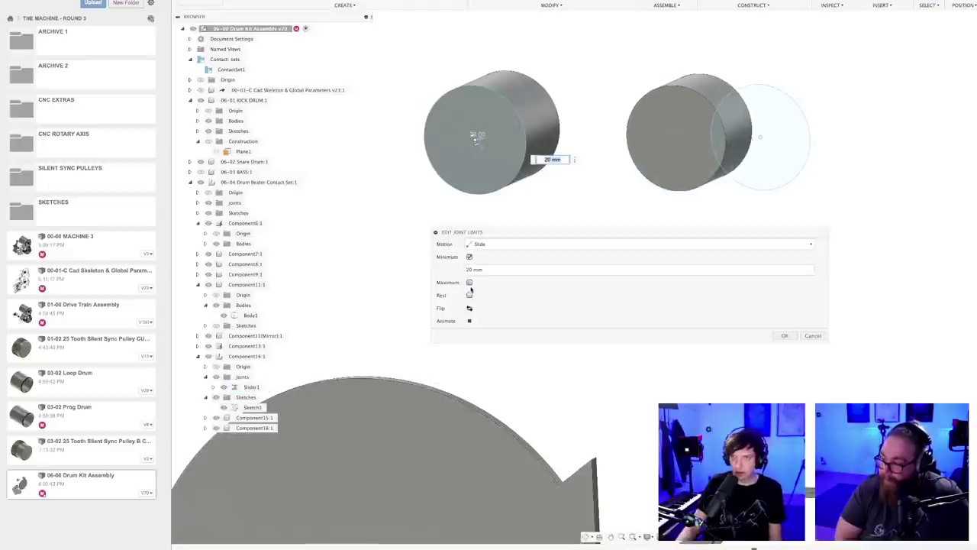
click(469, 283)
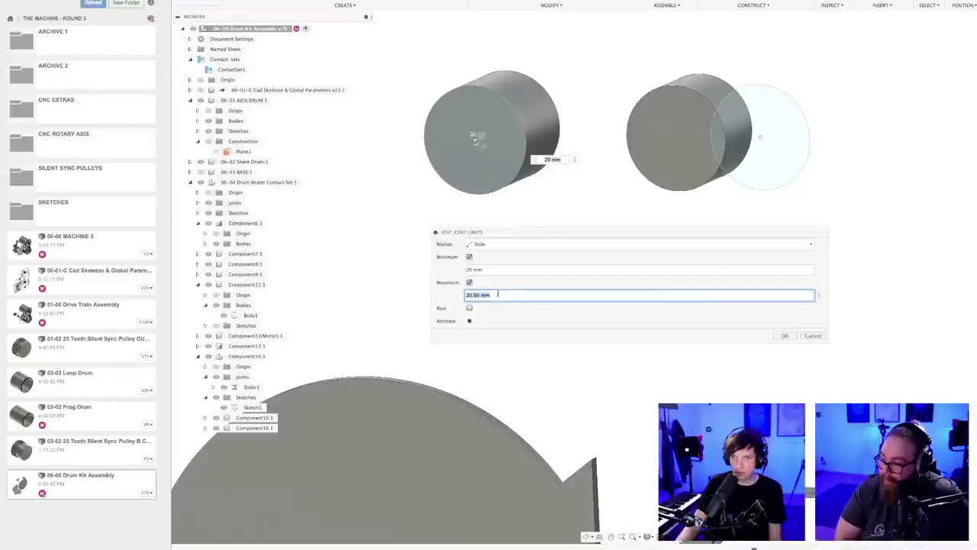
click(470, 308)
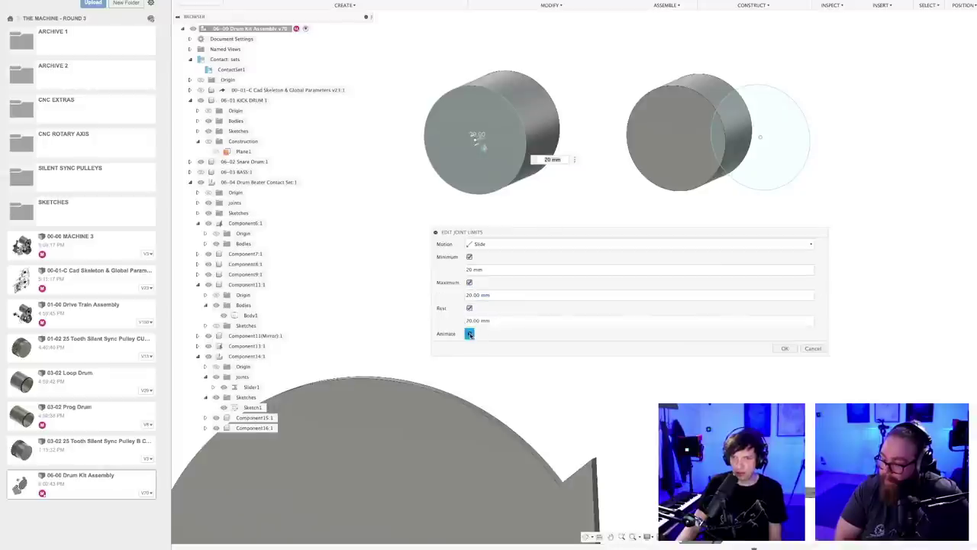
click(470, 308)
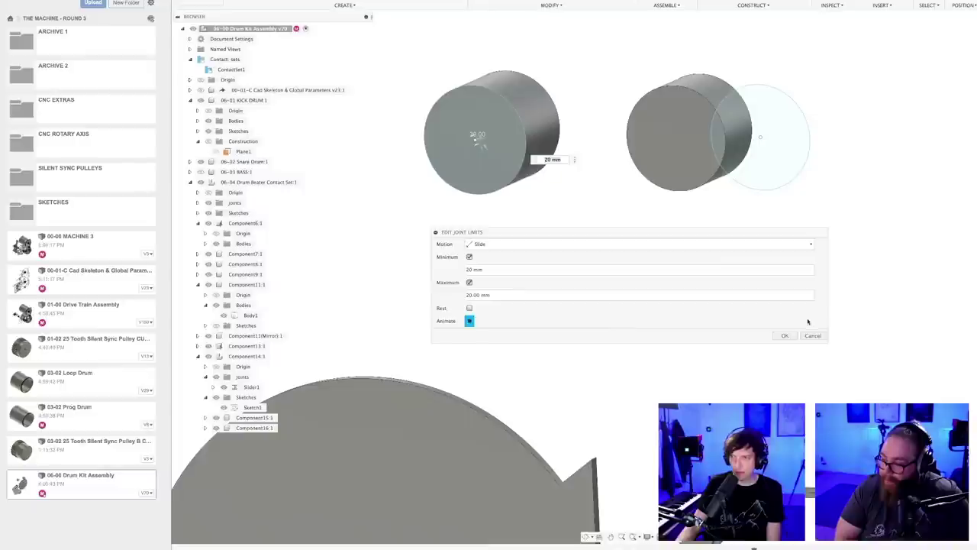
click(786, 336)
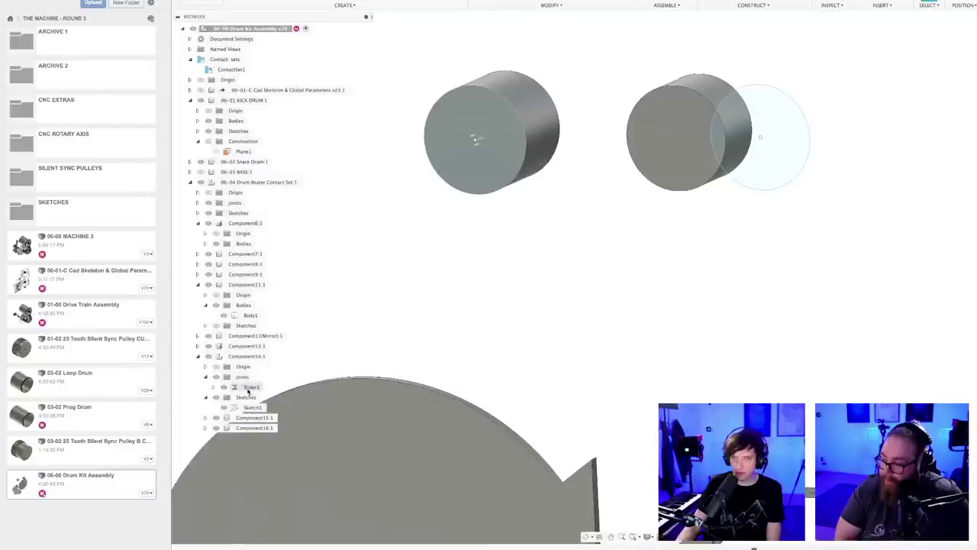
- Change Slider1's maximum limit to -20 mm, preview the slide, and confirm
click(256, 387)
click(268, 388)
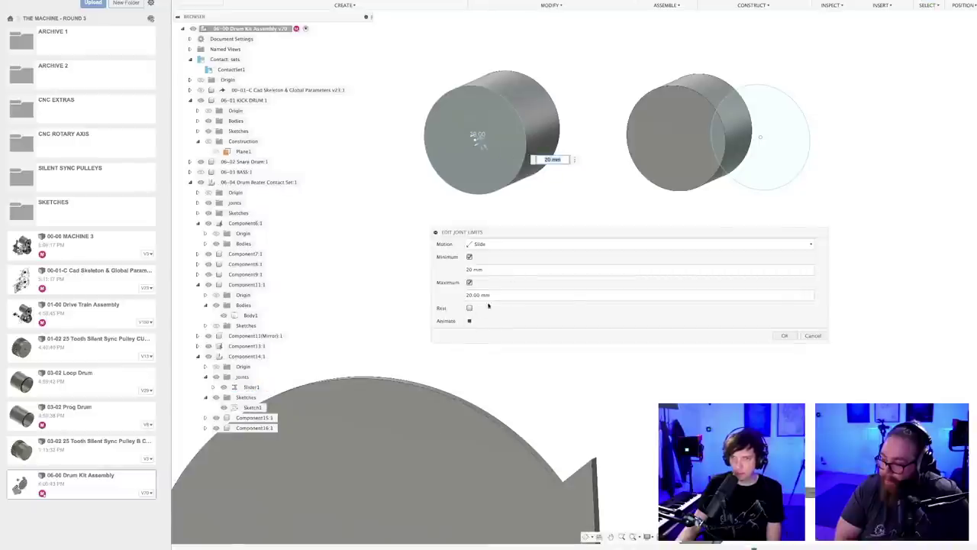
click(812, 336)
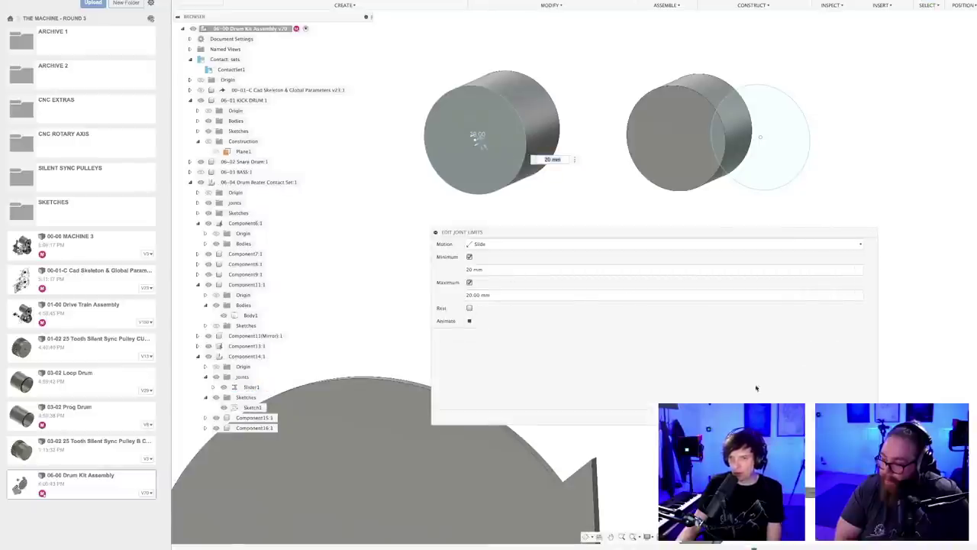
click(470, 322)
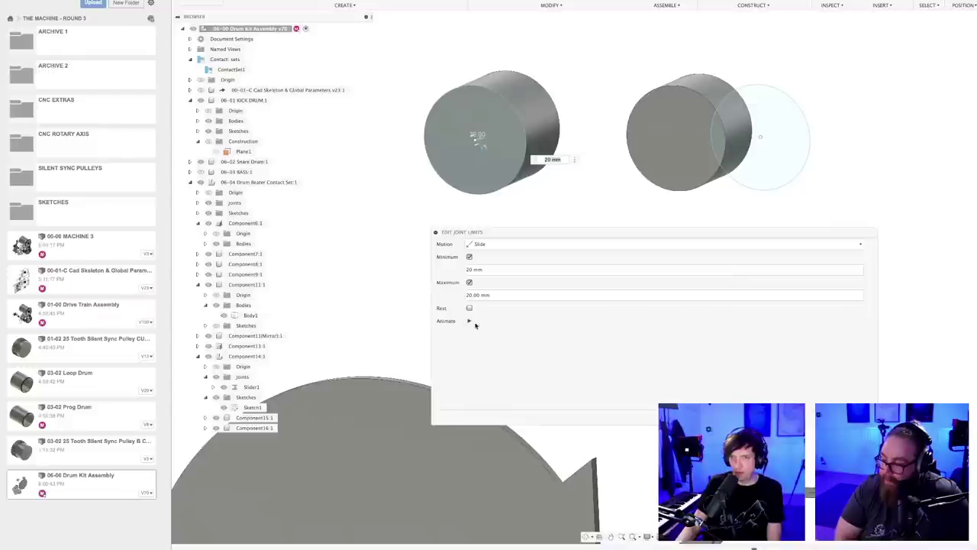
click(496, 294)
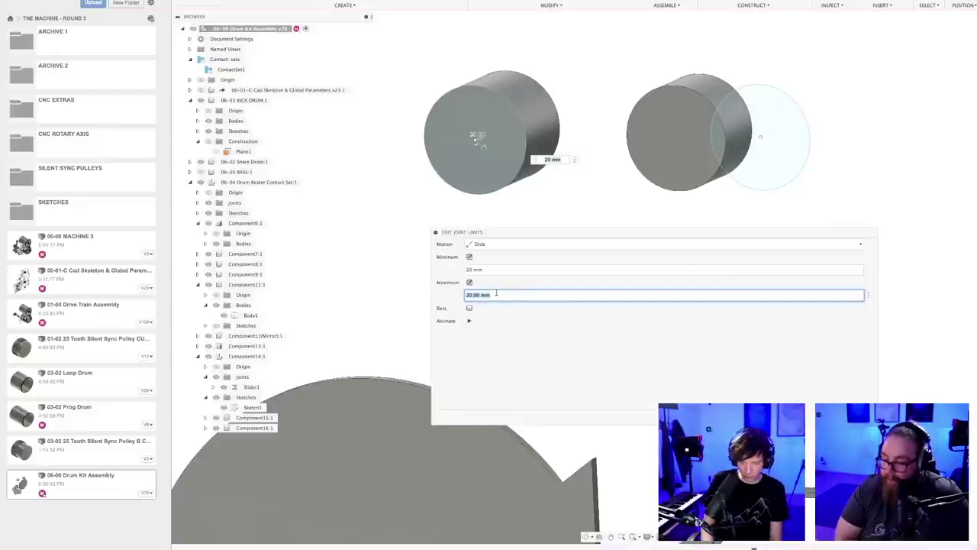
text(-20)
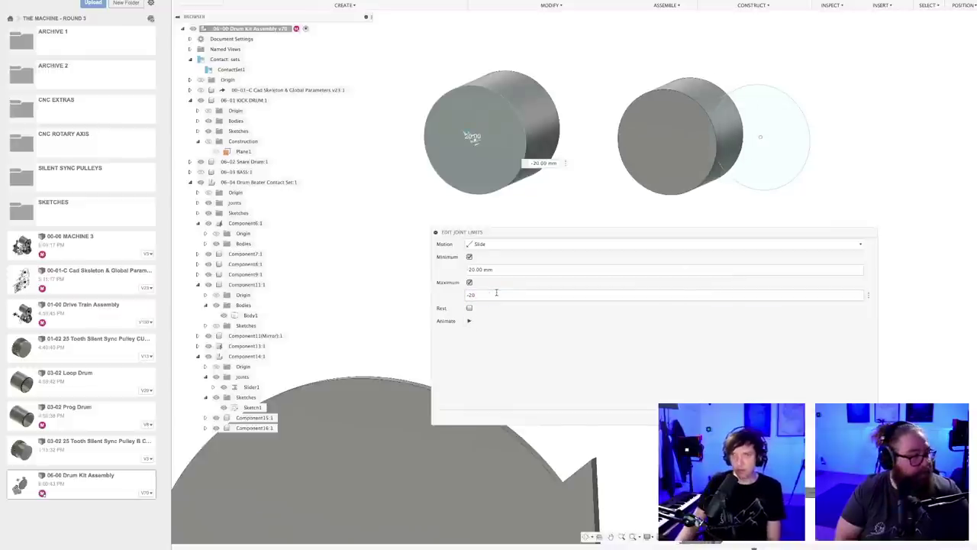
click(470, 321)
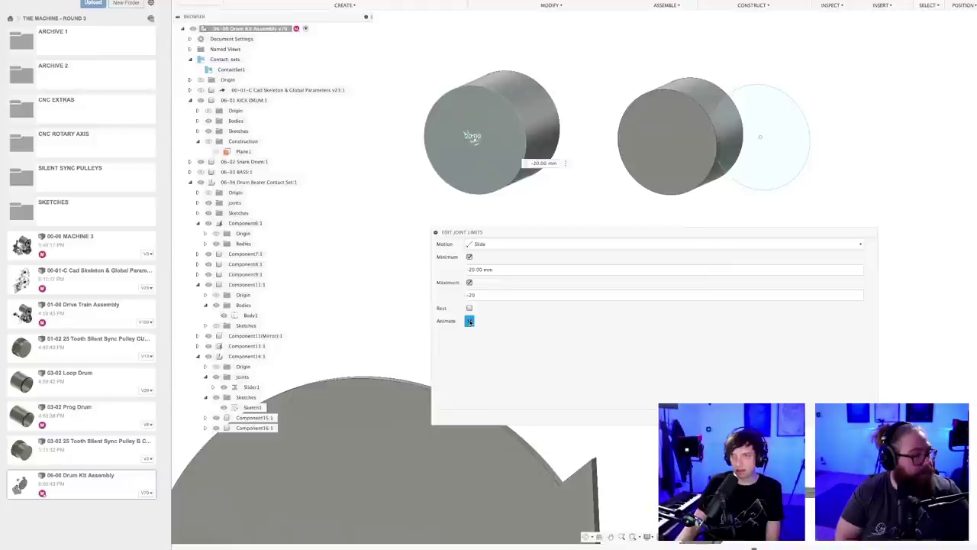
click(508, 295)
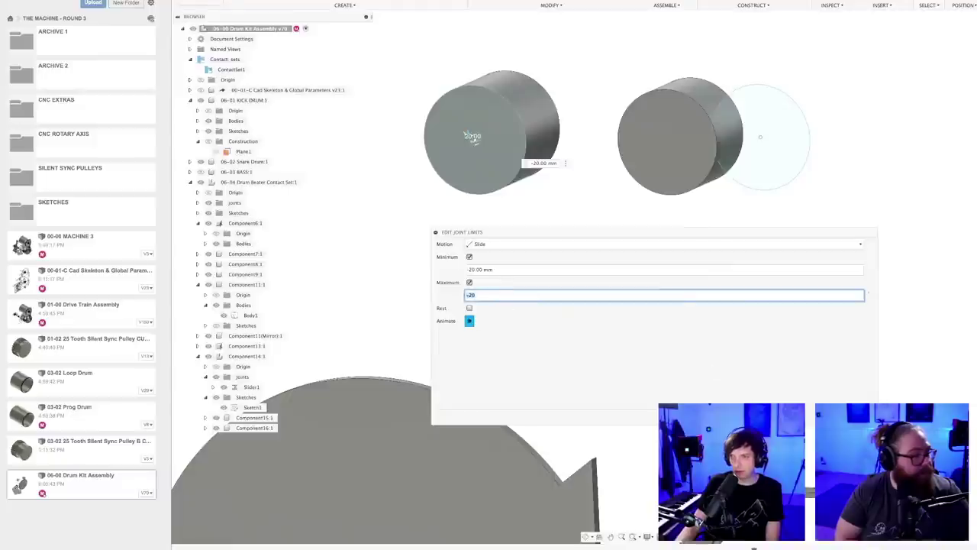
key(Return)
- Expand Slider1 and reopen the limits for its Distance entry
click(247, 387)
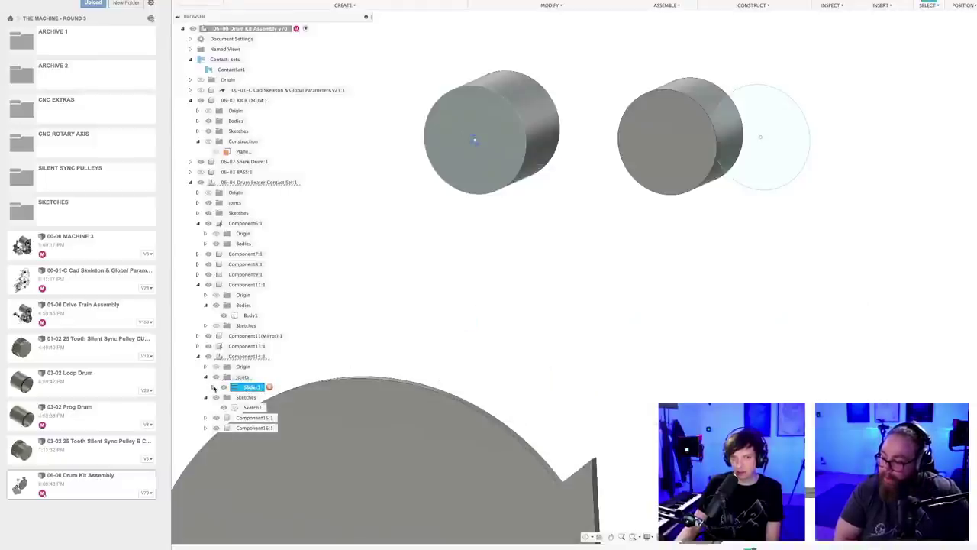
click(214, 387)
click(247, 398)
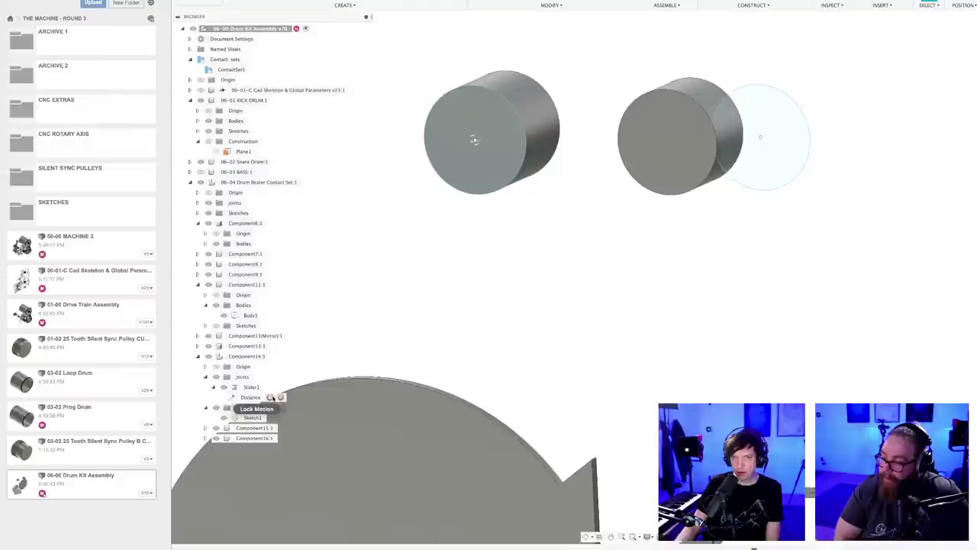
click(280, 398)
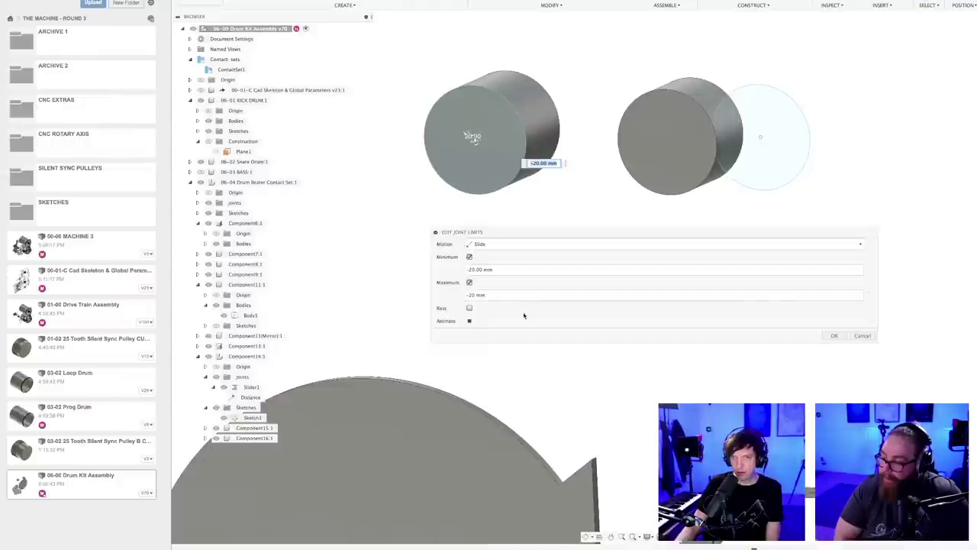
- Enable a rest position of 0 mm and preview the slider motion
click(470, 309)
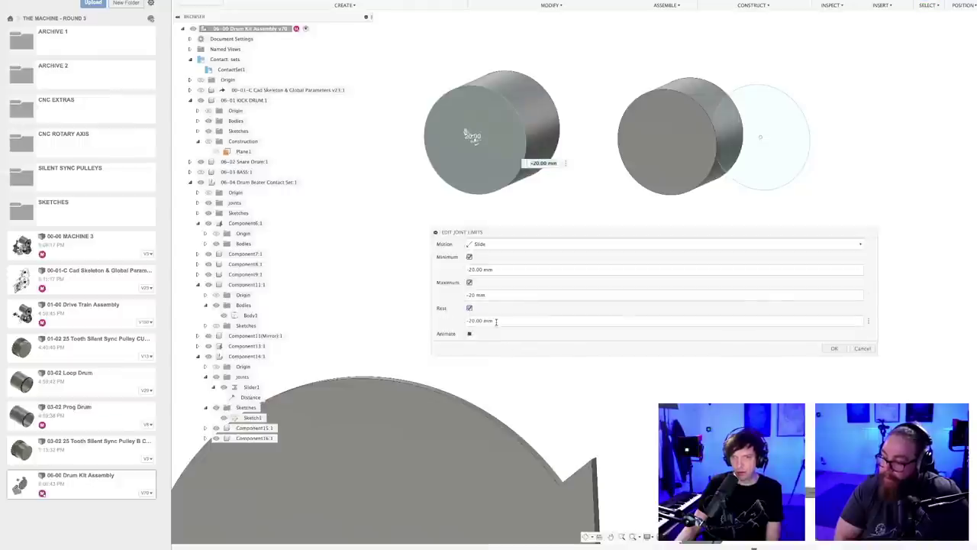
drag(495, 321, 451, 322)
text(0)
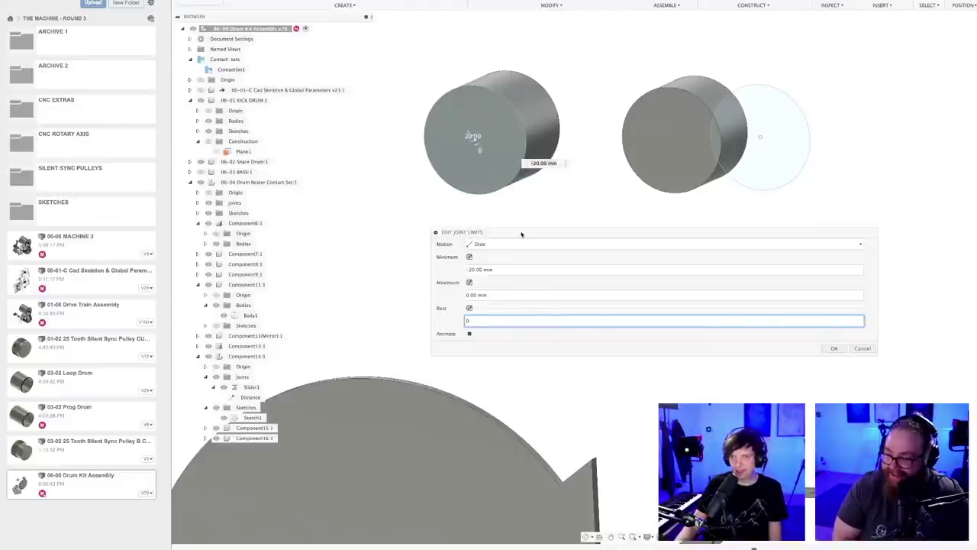
drag(521, 235, 488, 221)
drag(837, 338, 841, 359)
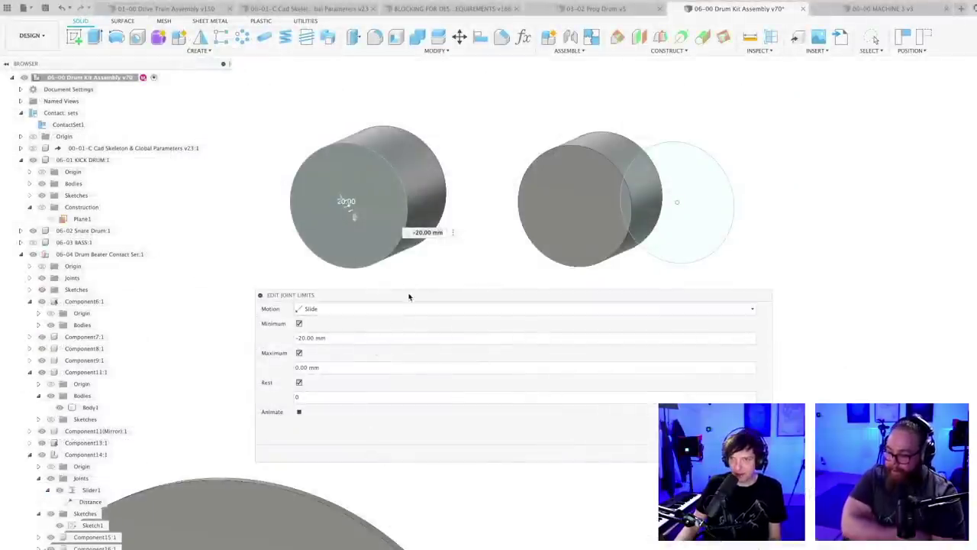
drag(407, 294, 393, 280)
click(291, 382)
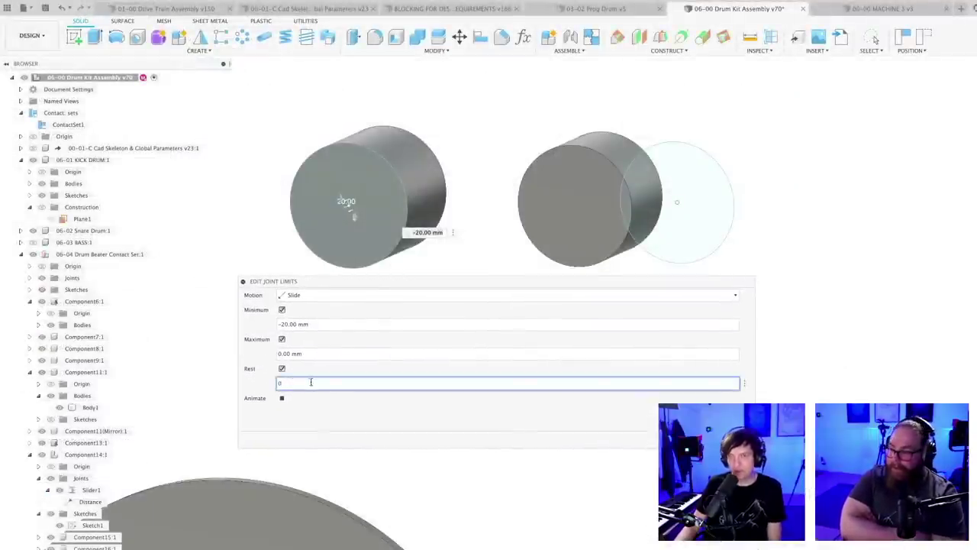
text(0)
click(281, 398)
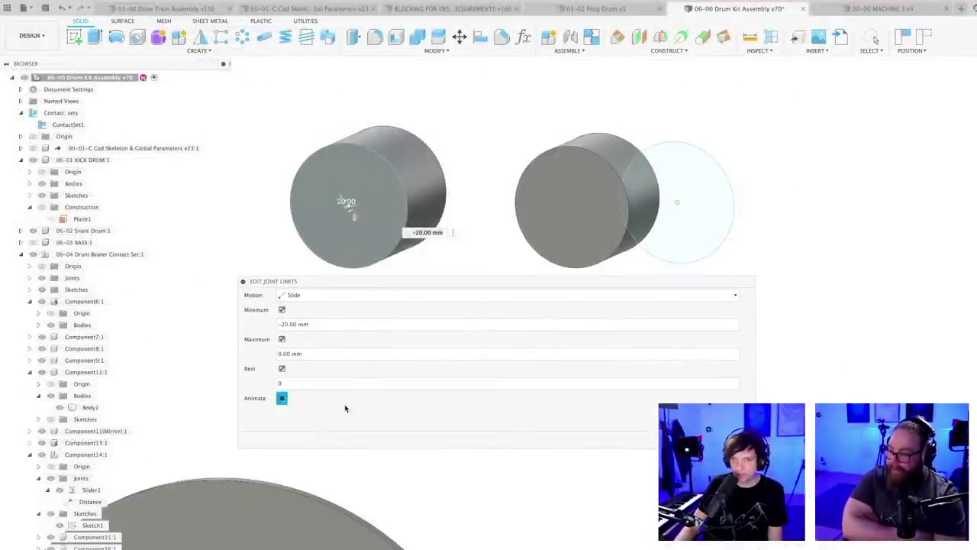
drag(385, 284, 380, 303)
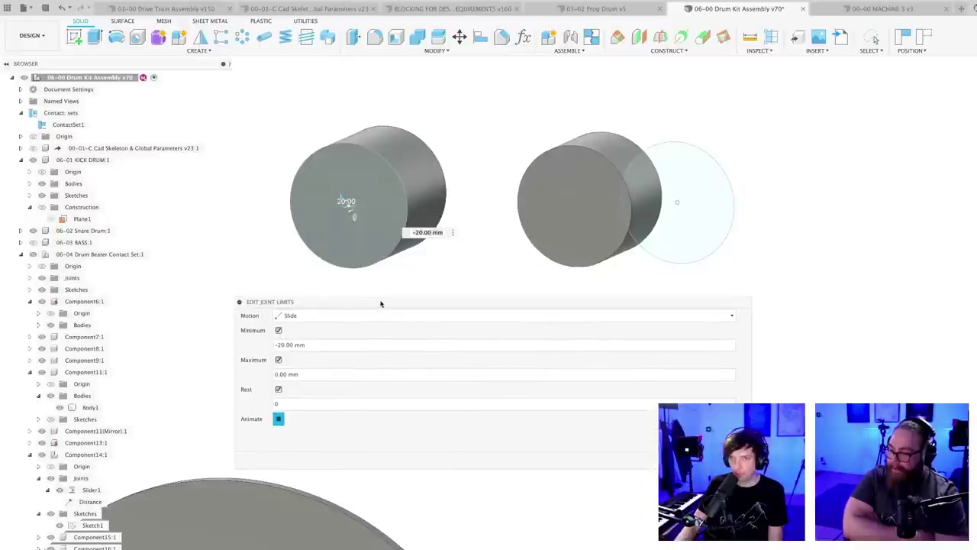
click(281, 420)
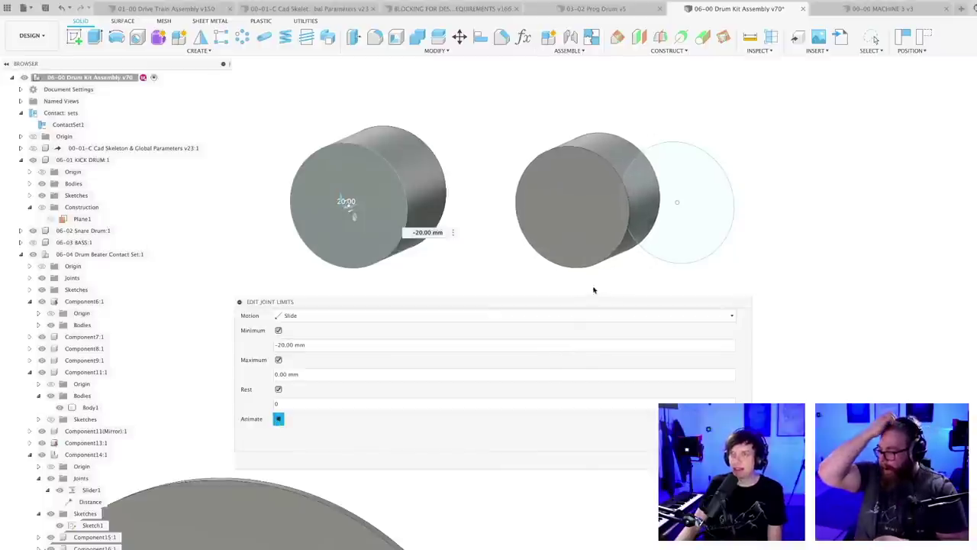
- Enter 50 as the maximum limit, next to the -50 mm minimum
click(280, 344)
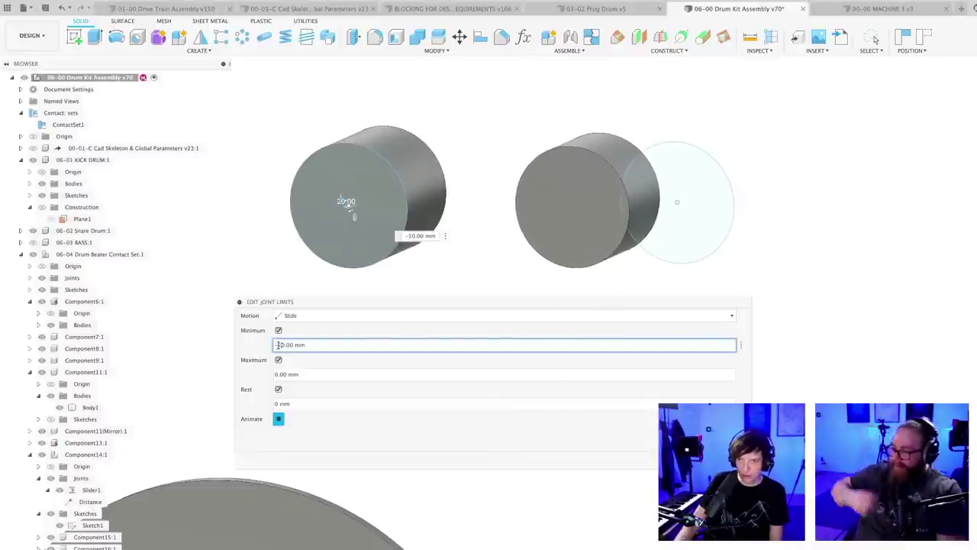
click(272, 375)
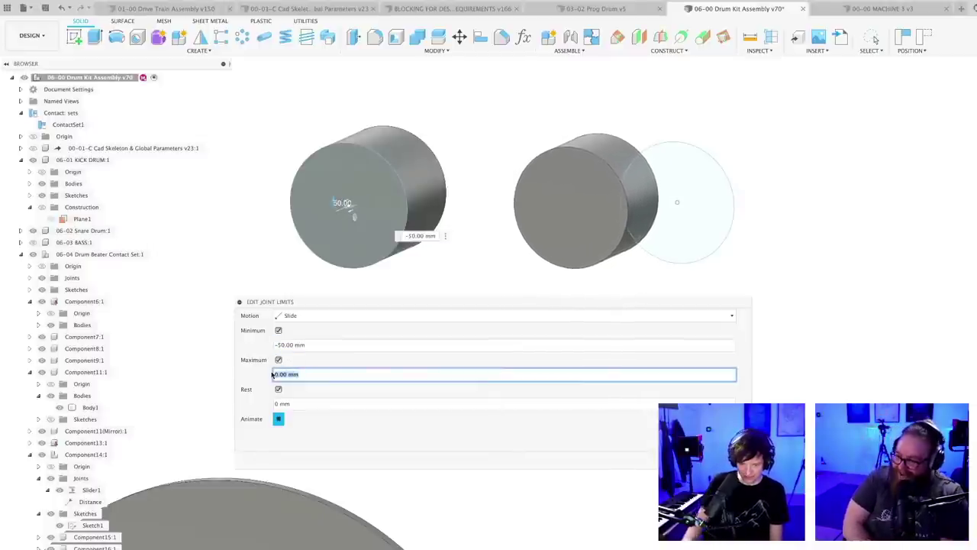
text(50)
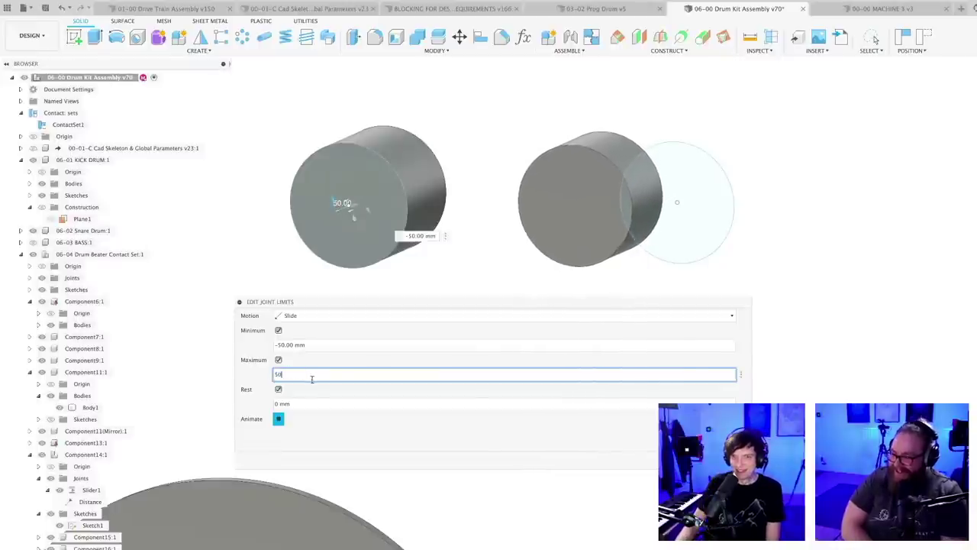
click(303, 404)
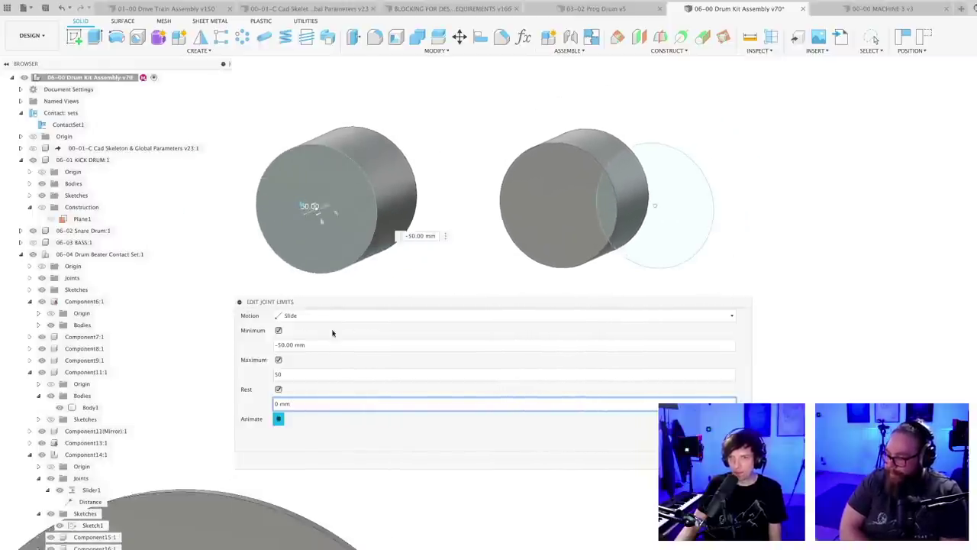
- Watch the limited slider animation from closer views, then accept the joint limits
shift+middle_drag(426, 262, 451, 284)
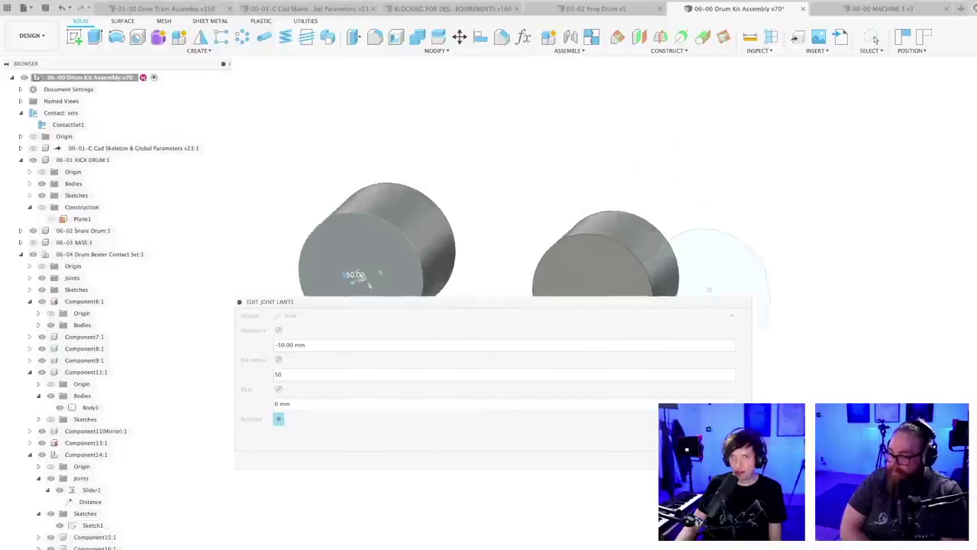
middle_drag(360, 277, 449, 266)
scroll(462, 258, up, 5)
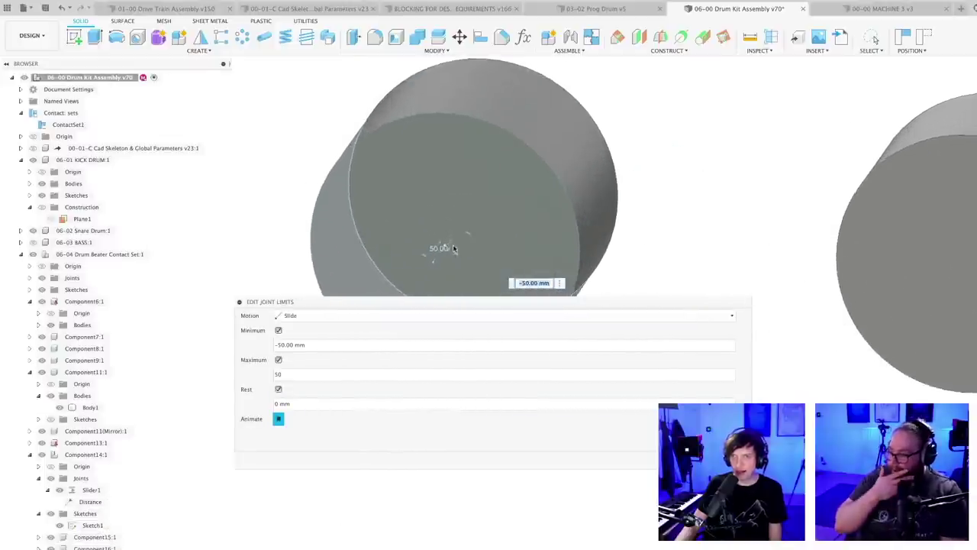
scroll(454, 248, up, 8)
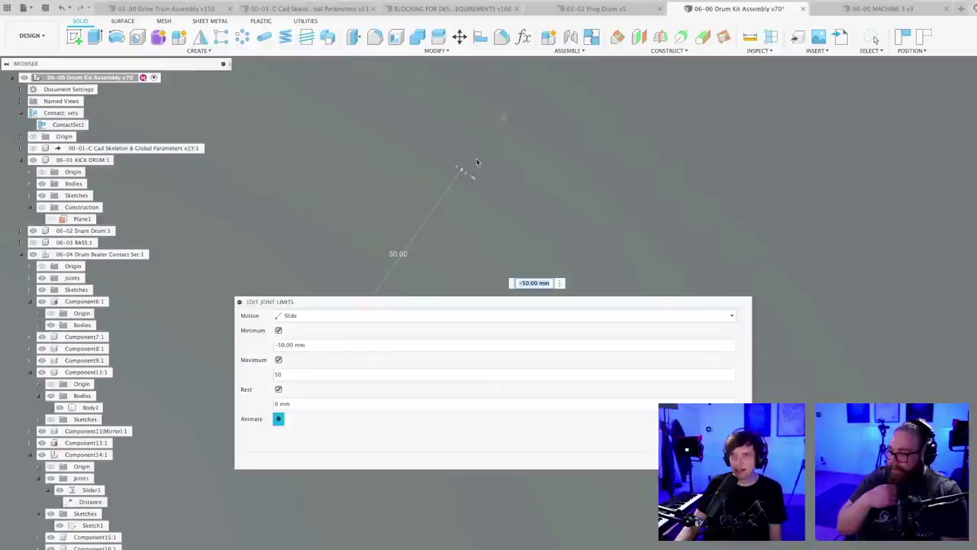
scroll(463, 212, down, 10)
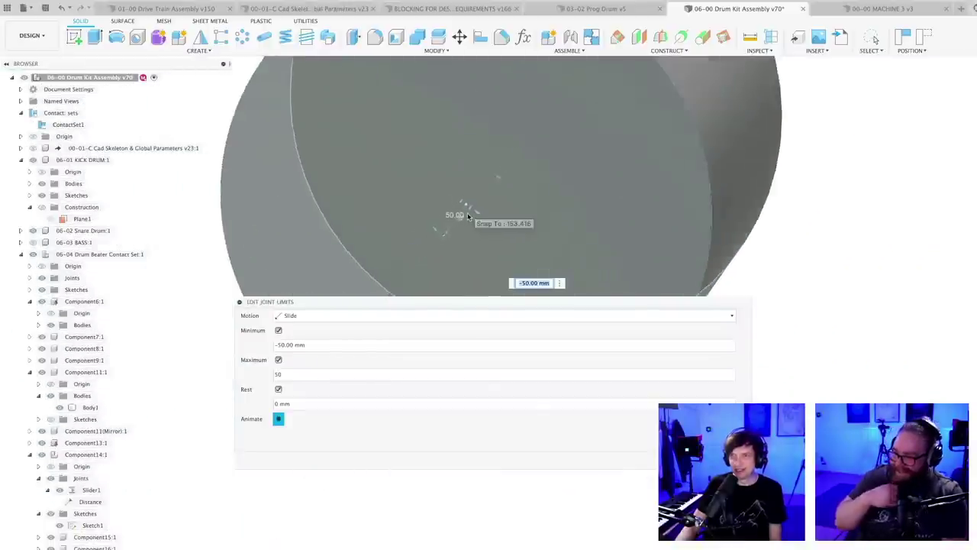
scroll(468, 222, down, 6)
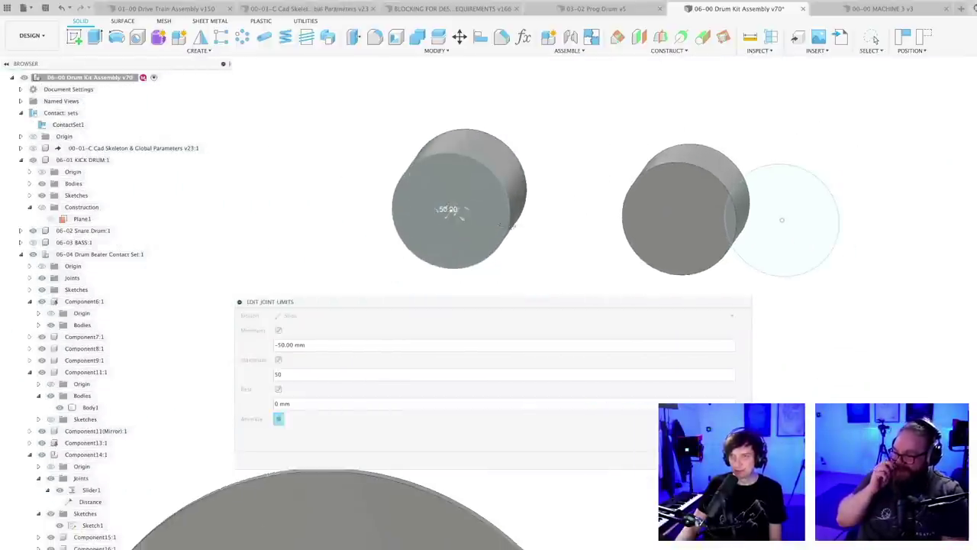
scroll(498, 226, down, 8)
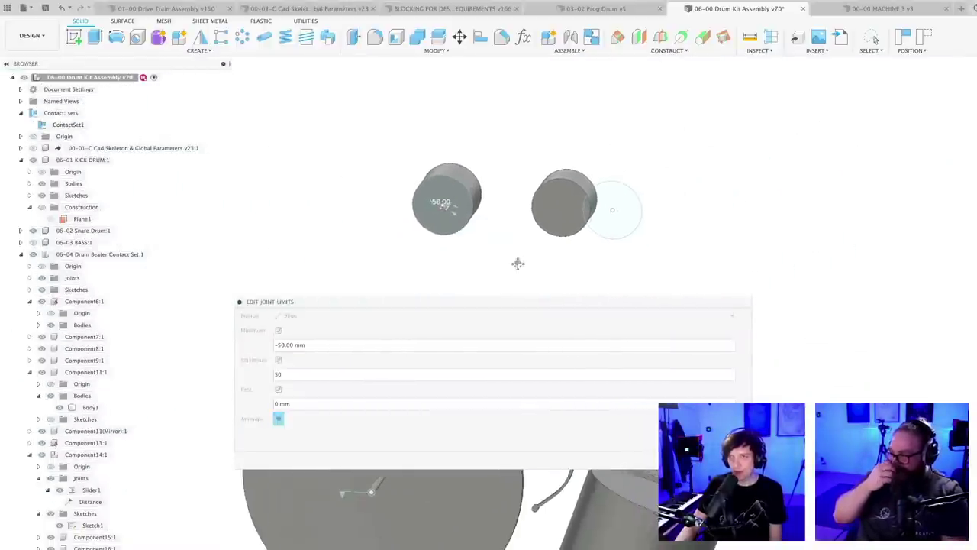
scroll(489, 264, down, 5)
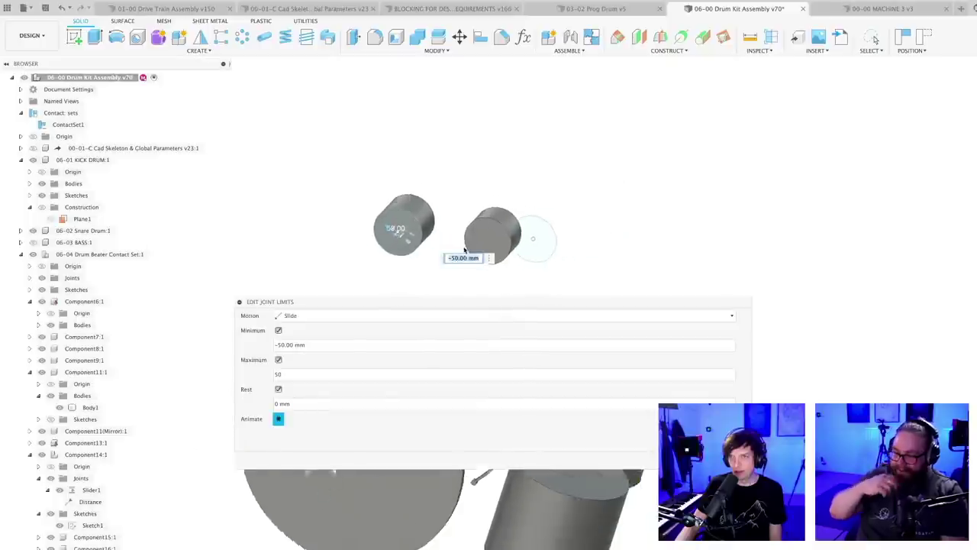
middle_drag(423, 273, 405, 264)
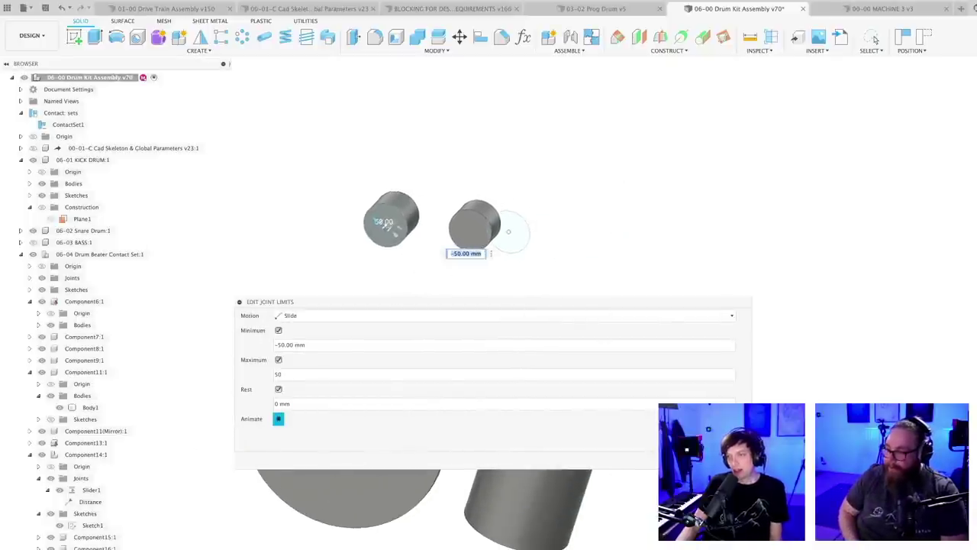
click(696, 459)
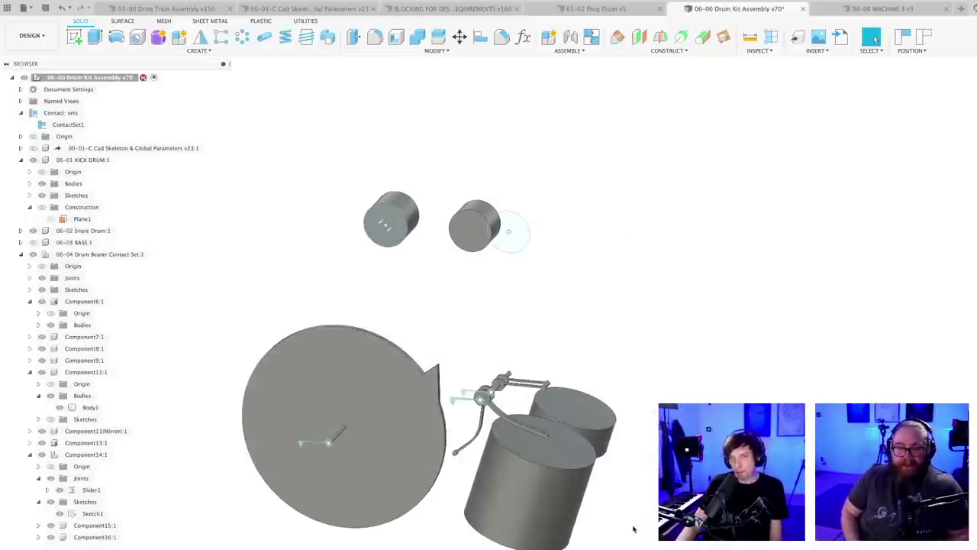
- Save the assembly as v71 with the default 'User Saved' description, then orbit the kit
shift+middle_drag(620, 523, 619, 503)
key(super+s)
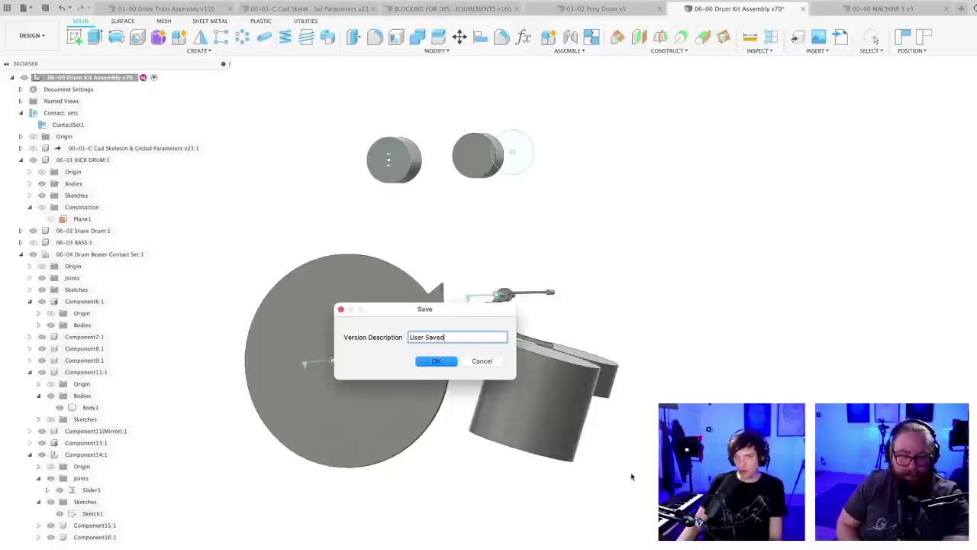
key(Return)
middle_drag(630, 460, 634, 459)
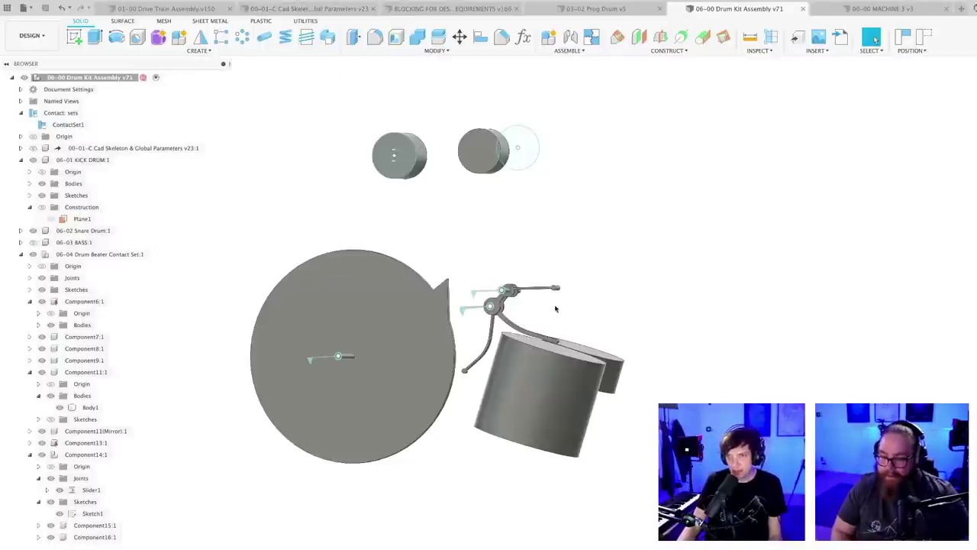
scroll(556, 309, down, 2)
shift+middle_drag(556, 309, 419, 325)
scroll(538, 364, up, 5)
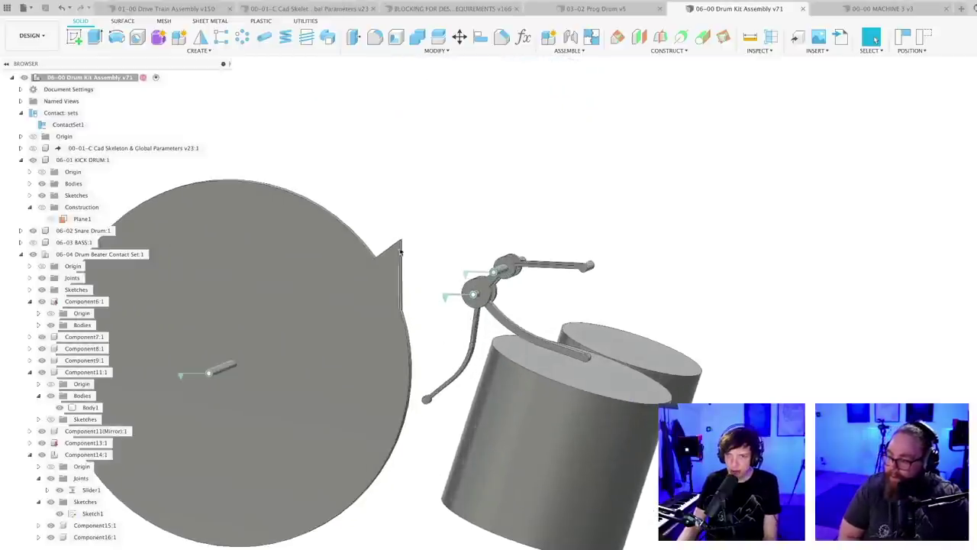
- Rotate the disk and swing the beater arm to test the linkage, then save as v72
drag(393, 248, 440, 408)
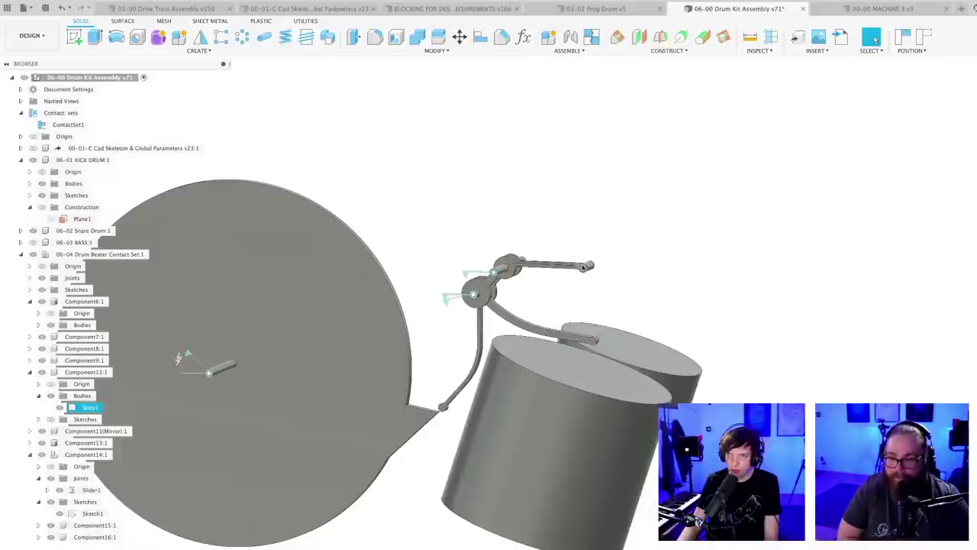
drag(582, 263, 558, 228)
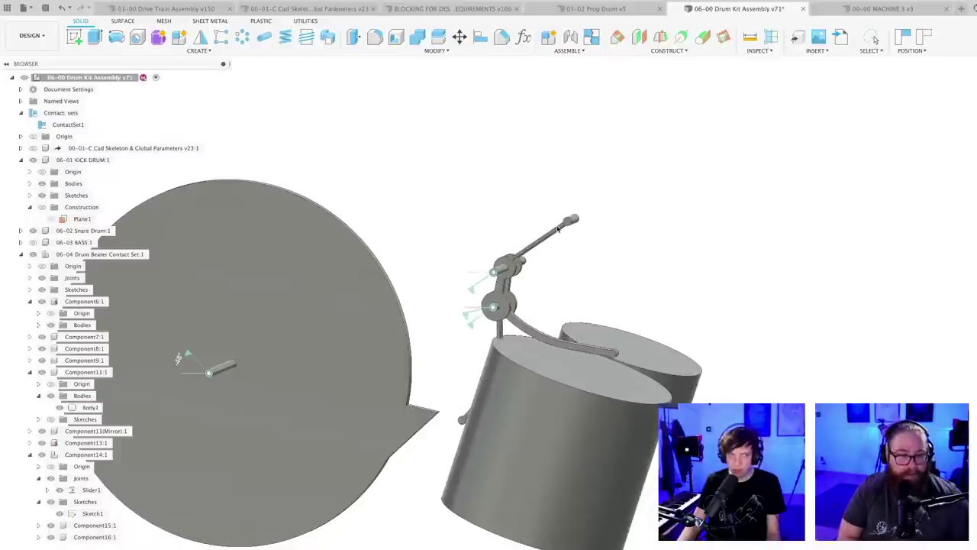
shift+middle_drag(526, 306, 530, 368)
key(super+s)
key(Return)
- Zoom and pan to the beater head and select it for inspection
scroll(544, 304, down, 3)
scroll(525, 366, up, 3)
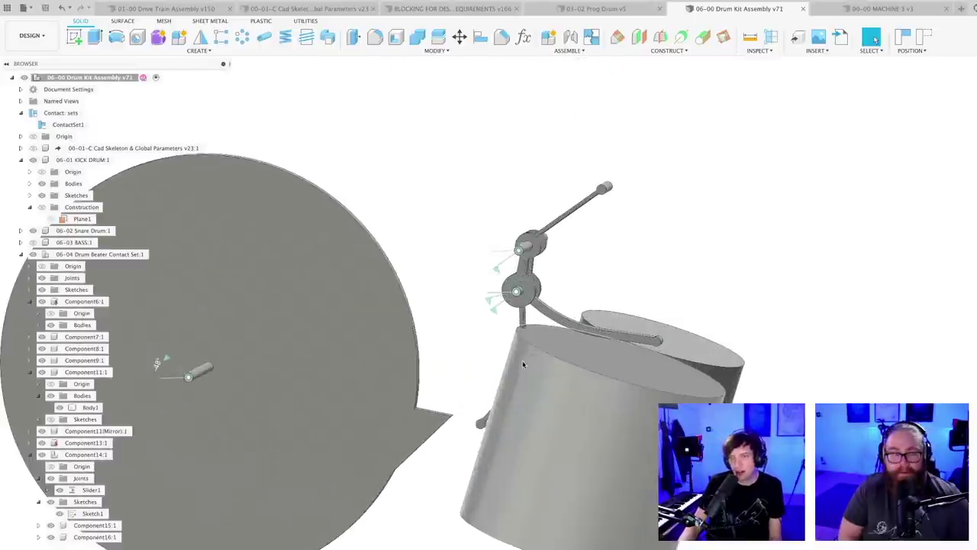
scroll(508, 370, down, 2)
scroll(500, 365, down, 2)
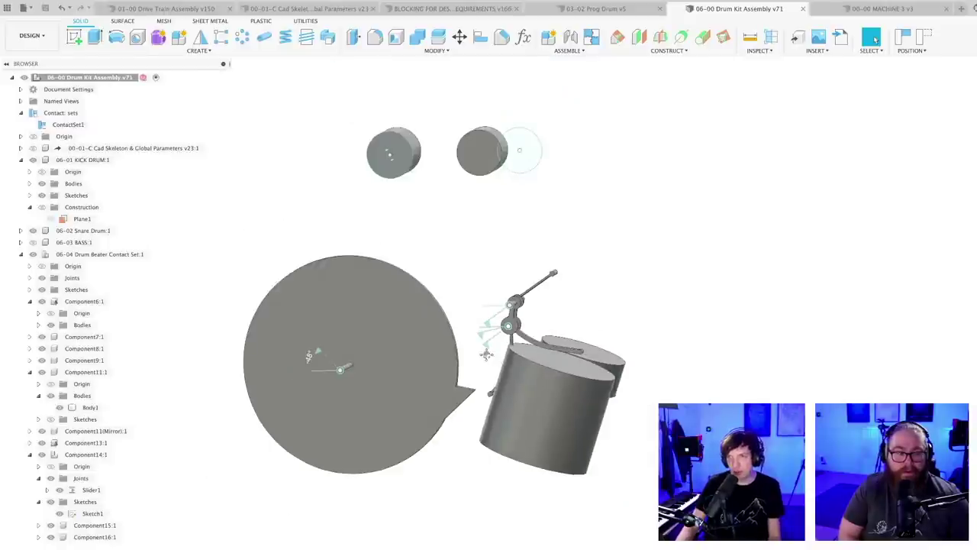
middle_drag(486, 353, 452, 357)
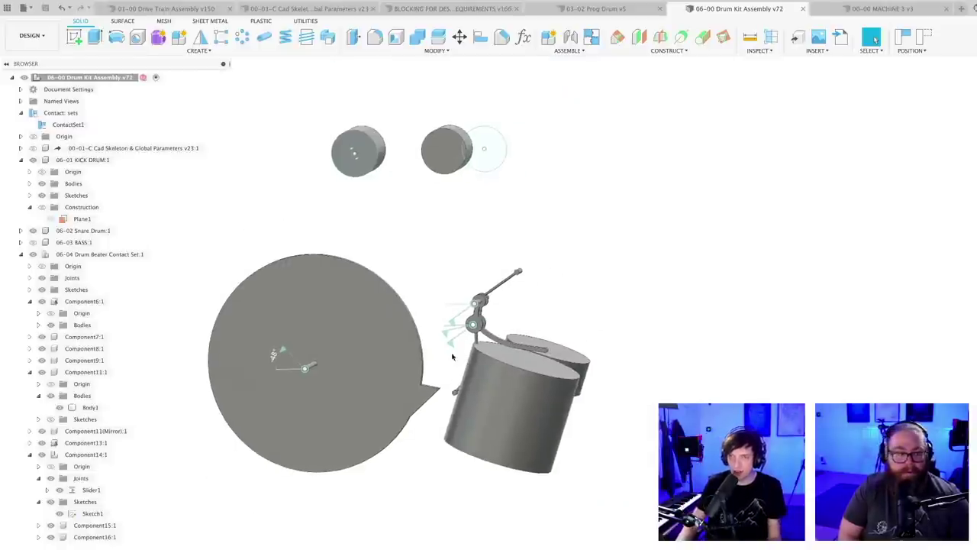
scroll(452, 356, up, 2)
scroll(450, 358, down, 1)
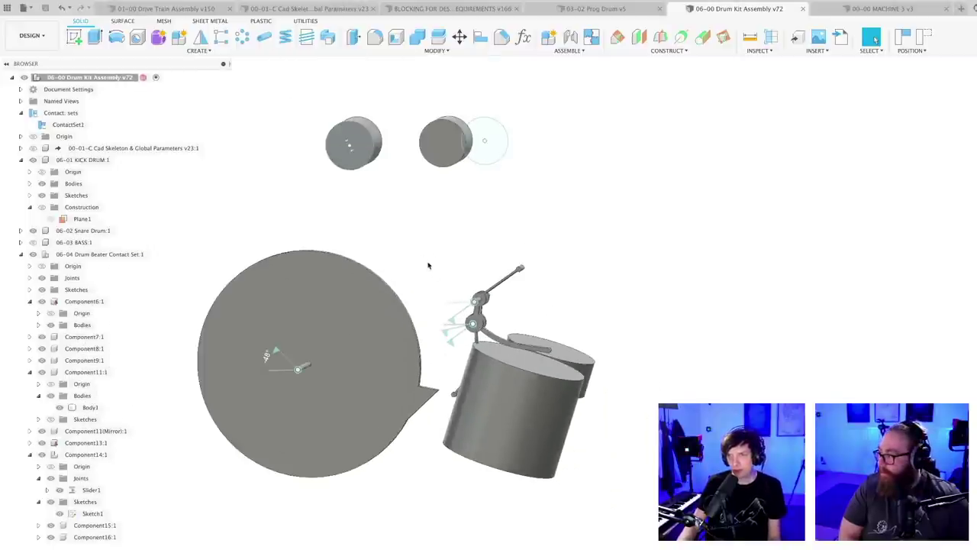
middle_drag(428, 265, 430, 290)
scroll(443, 398, up, 1)
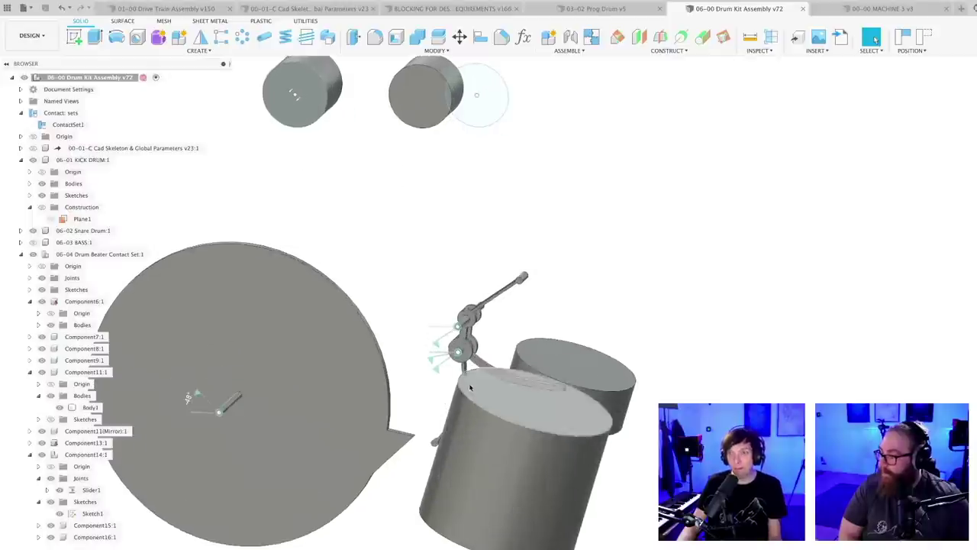
scroll(439, 316, up, 5)
click(439, 317)
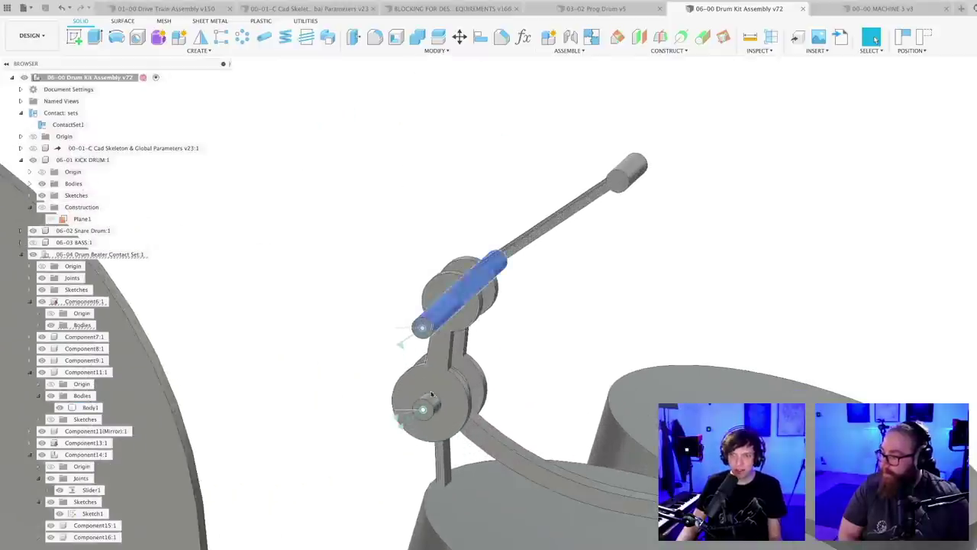
scroll(540, 355, down, 5)
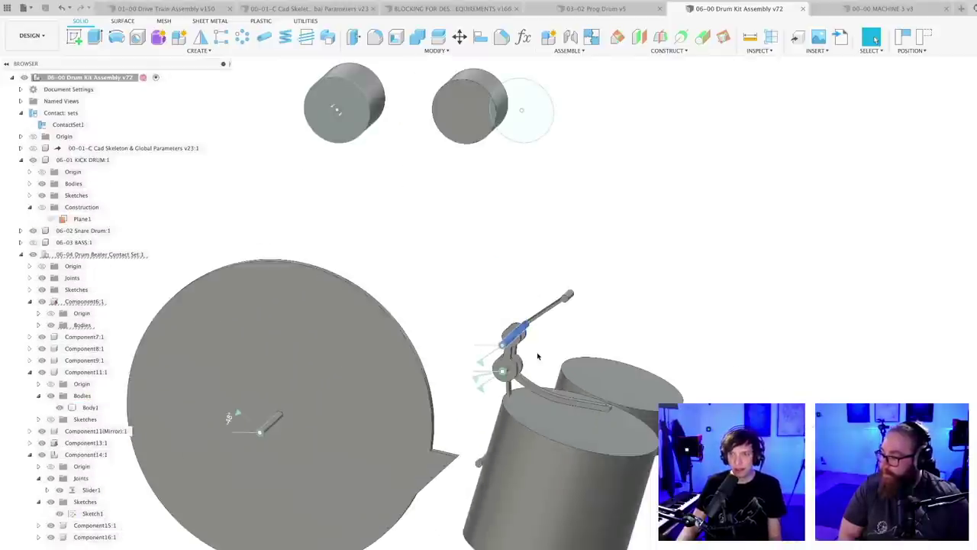
scroll(539, 355, down, 2)
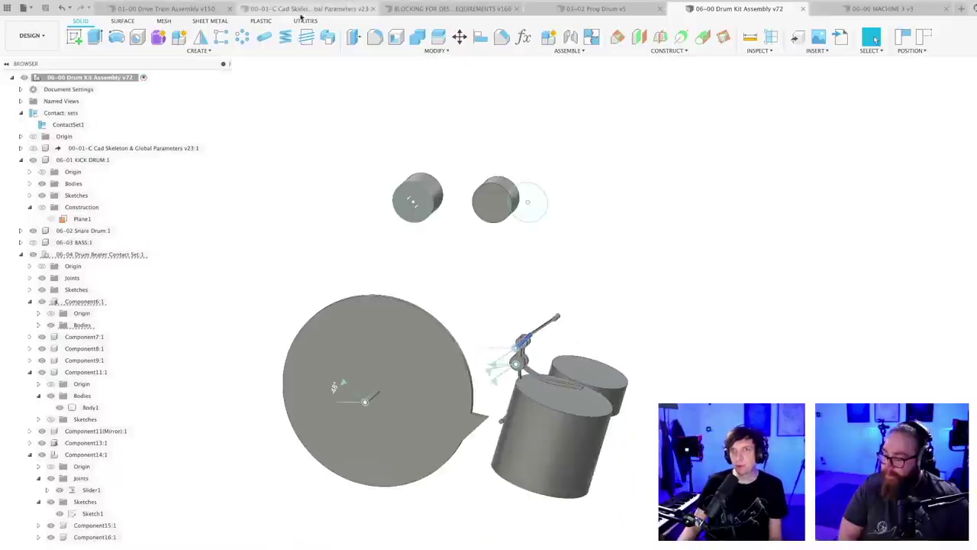
- Switch to the 00-00 MACHINE 3 design with the drums' open ends facing the viewer
click(883, 8)
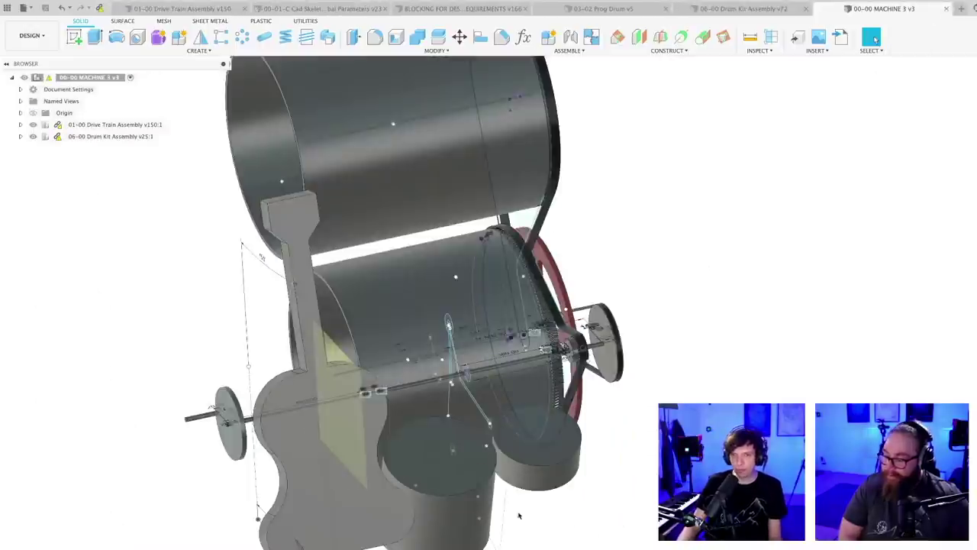
scroll(266, 403, up, 5)
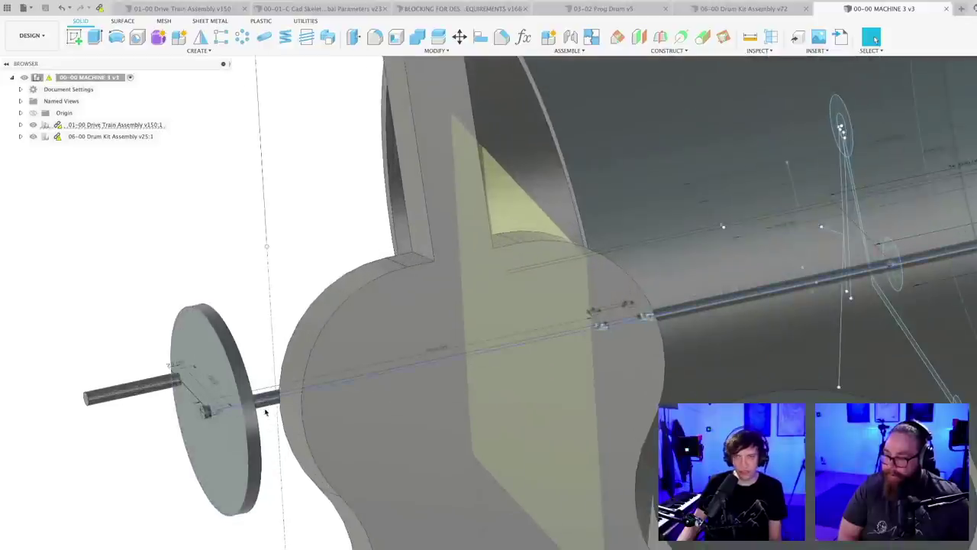
scroll(266, 413, down, 8)
shift+middle_drag(428, 450, 472, 441)
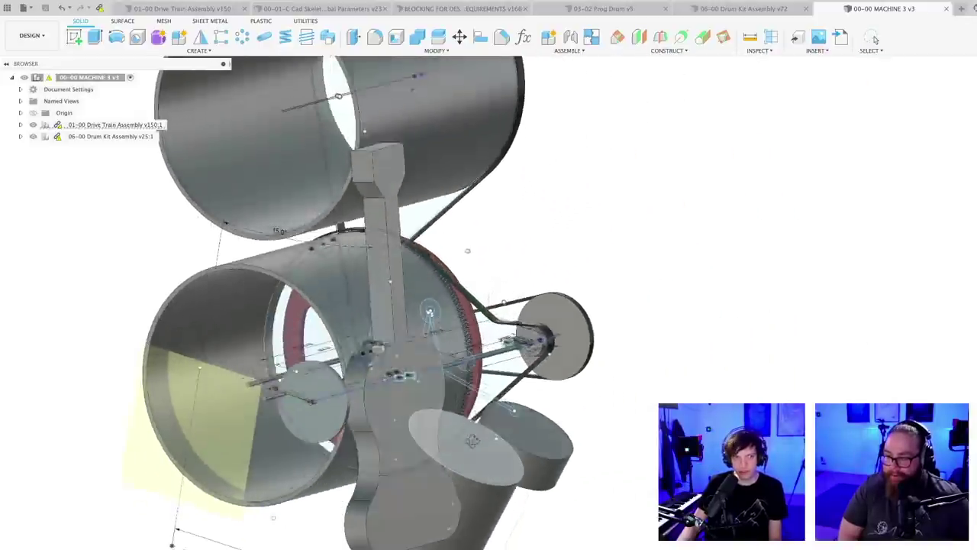
scroll(471, 334, up, 6)
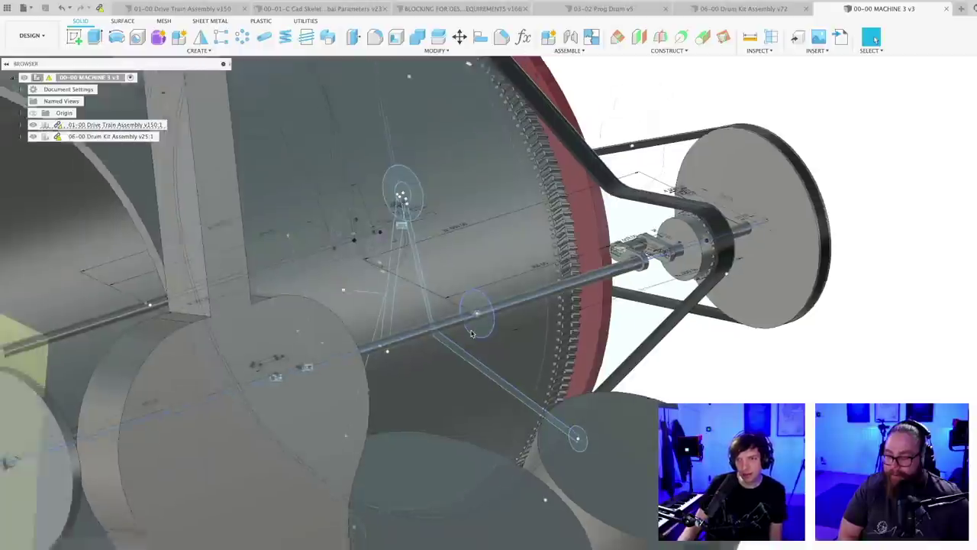
scroll(472, 334, down, 8)
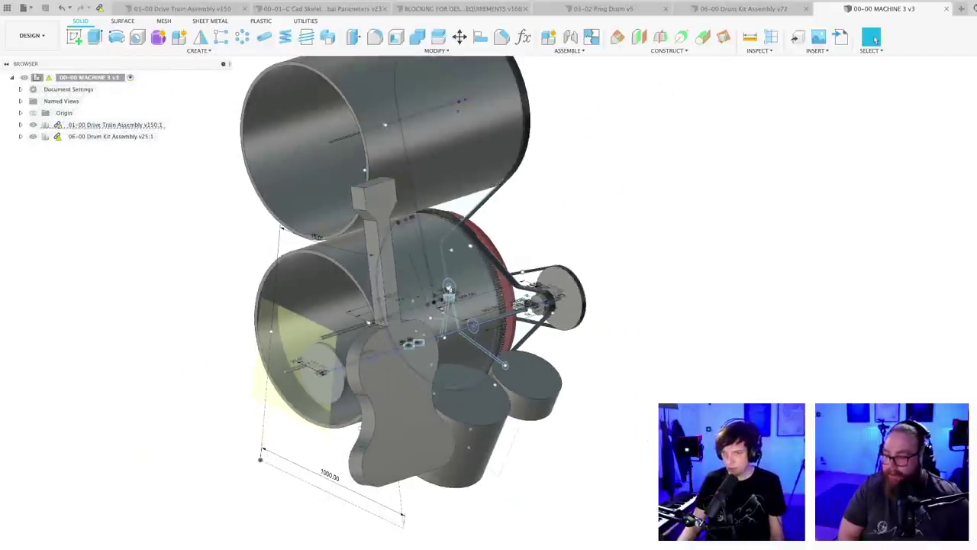
- View the whole MACHINE 3 assembly from the pulley side, slightly tilted
shift+middle_drag(558, 476, 426, 539)
scroll(438, 517, down, 2)
scroll(423, 511, up, 3)
scroll(427, 531, down, 2)
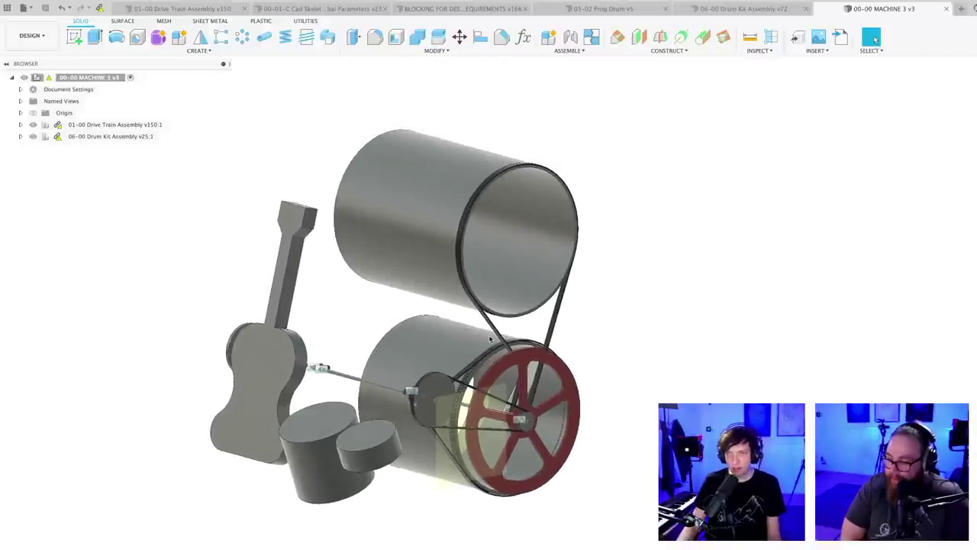
scroll(490, 338, up, 6)
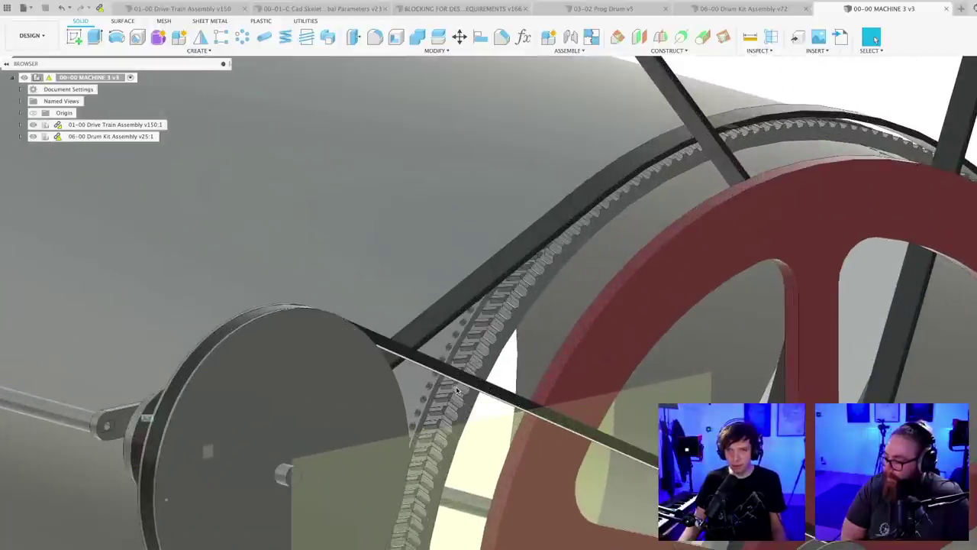
scroll(457, 391, down, 8)
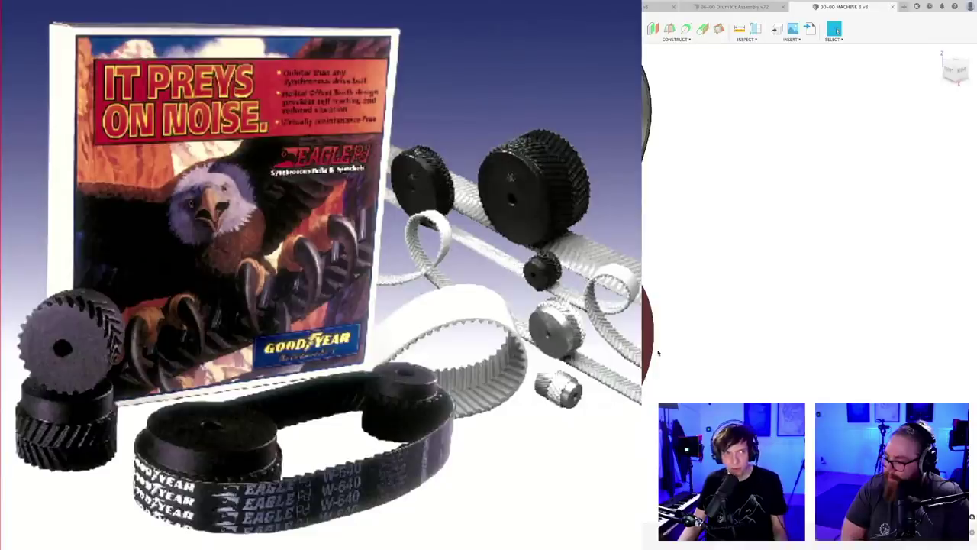
scroll(663, 343, down, 3)
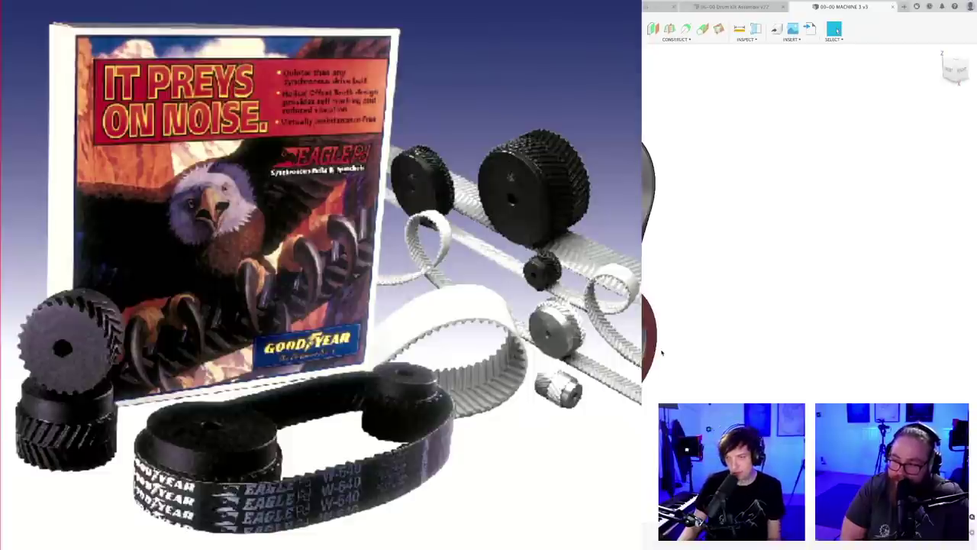
shift+middle_drag(661, 351, 585, 384)
scroll(674, 364, up, 3)
- Select the translucent arm behind the red wheel, orbit around it, then clear the selection
scroll(588, 406, up, 3)
scroll(529, 329, up, 5)
click(530, 329)
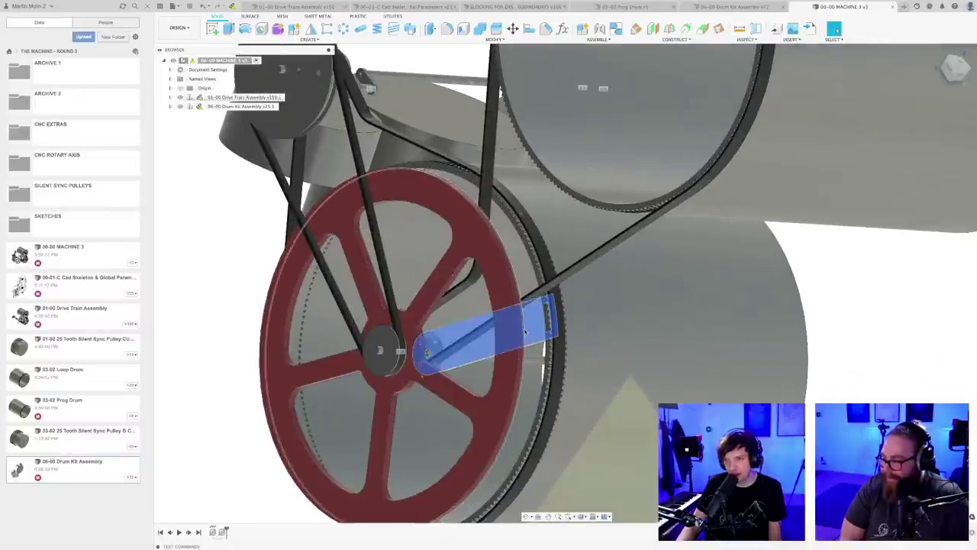
shift+middle_drag(529, 329, 491, 321)
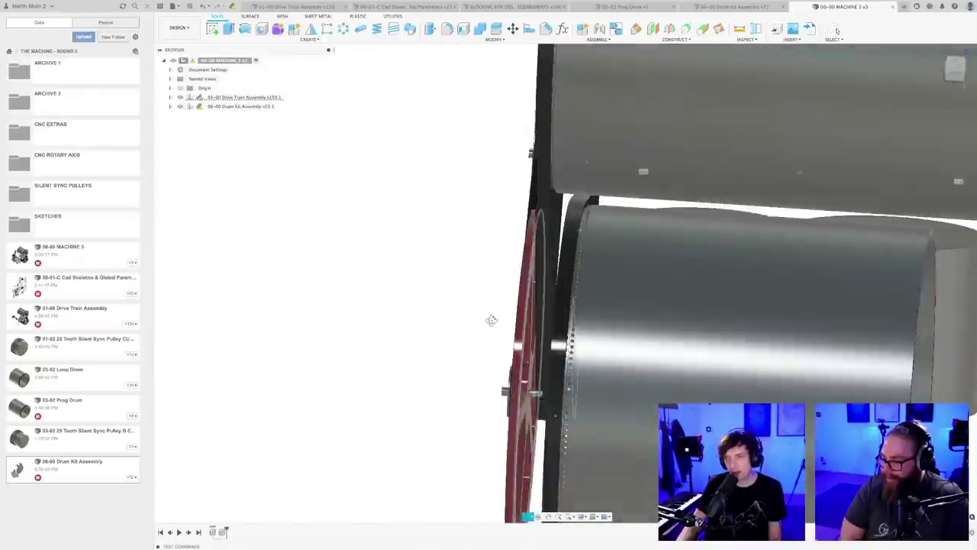
scroll(573, 325, up, 5)
shift+middle_drag(578, 334, 635, 362)
scroll(599, 337, down, 10)
key(Escape)
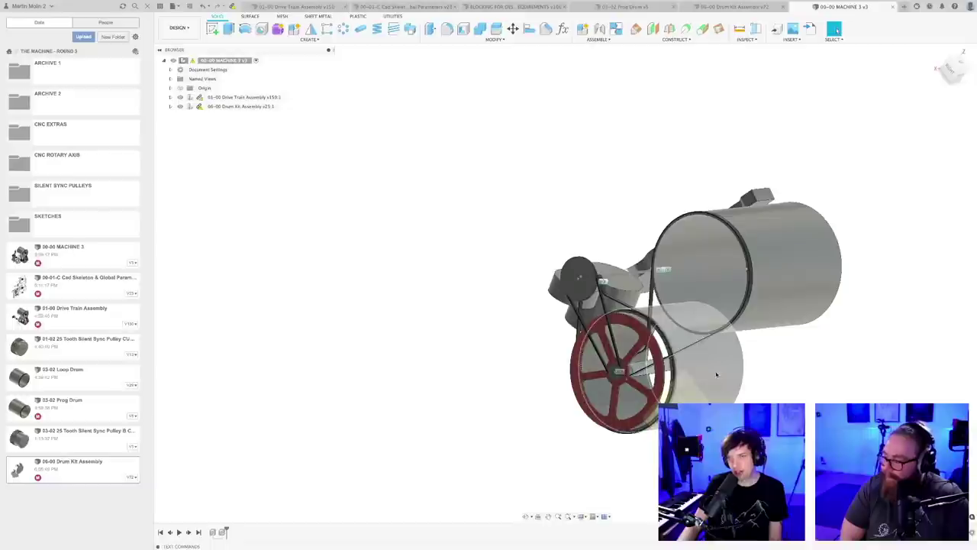
- Select the lower drum body and orbit the drums, then switch to BLOCKING FOR DESIGN REQUIREMENTS
click(716, 374)
shift+middle_drag(773, 288, 671, 304)
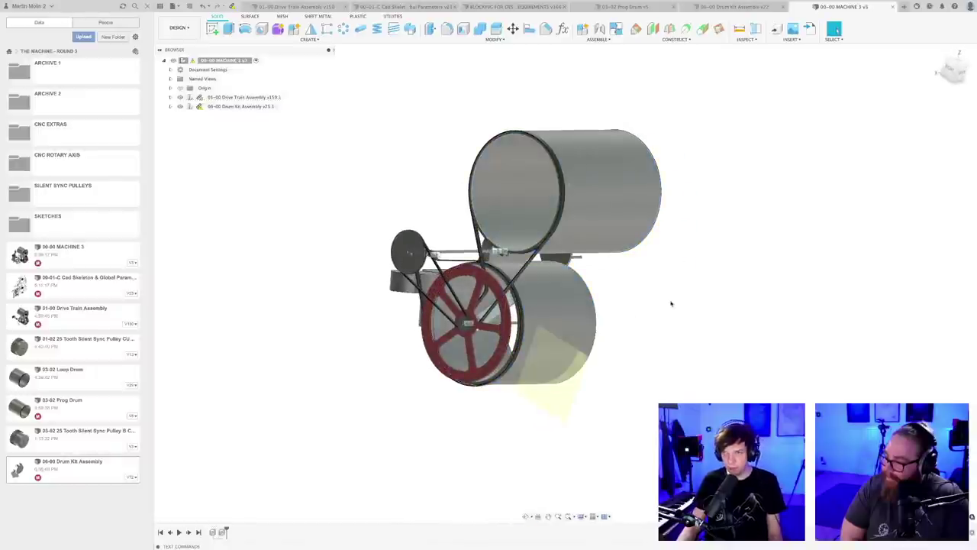
scroll(678, 312, up, 2)
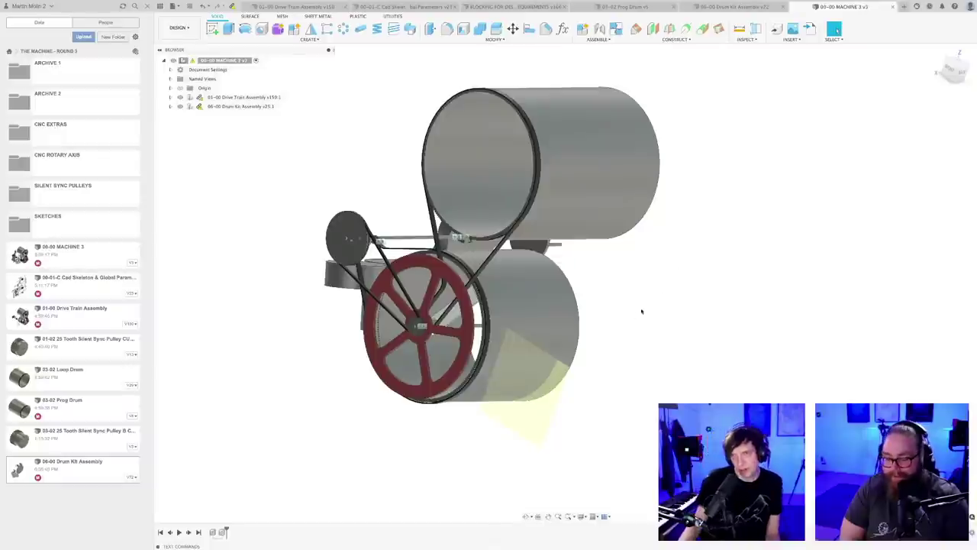
scroll(626, 314, down, 2)
shift+middle_drag(609, 290, 666, 336)
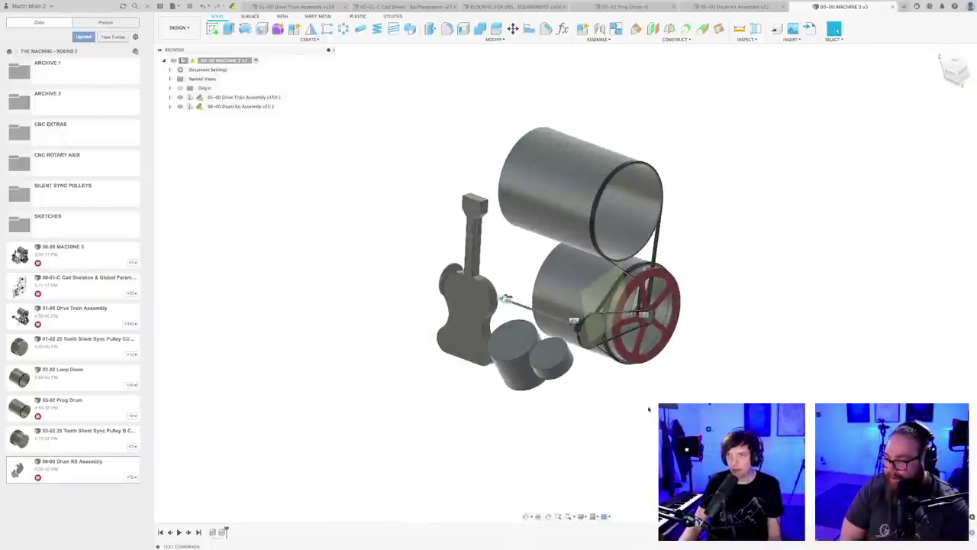
shift+middle_drag(649, 409, 659, 396)
click(517, 6)
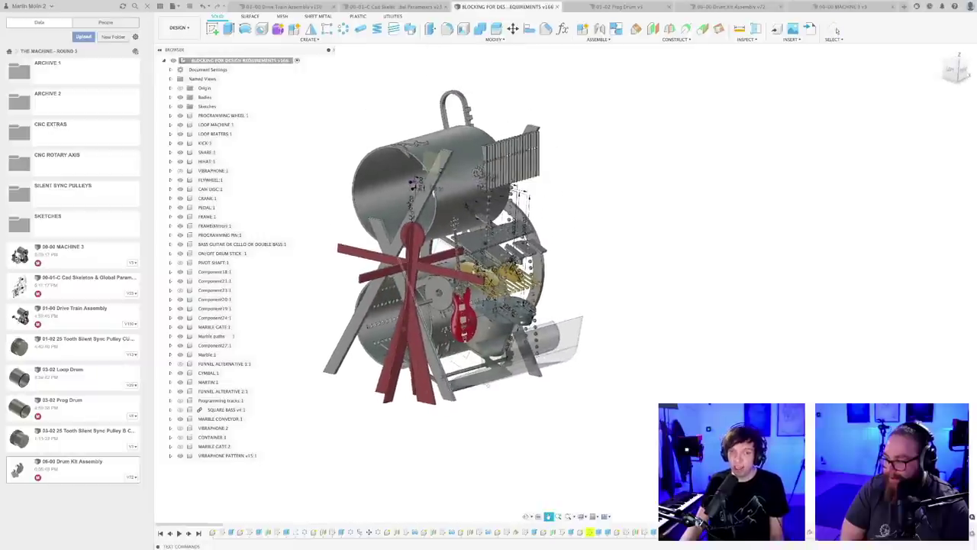
- Show FUNNEL ALTERNATIVE 1 and save the design as v167 with the 'User Saved' description
middle_drag(289, 422, 329, 402)
click(181, 364)
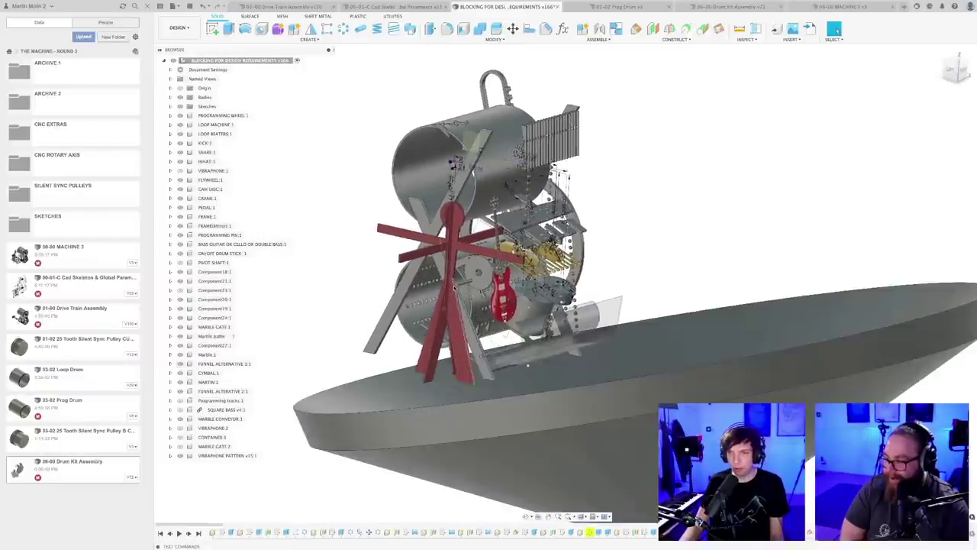
click(836, 29)
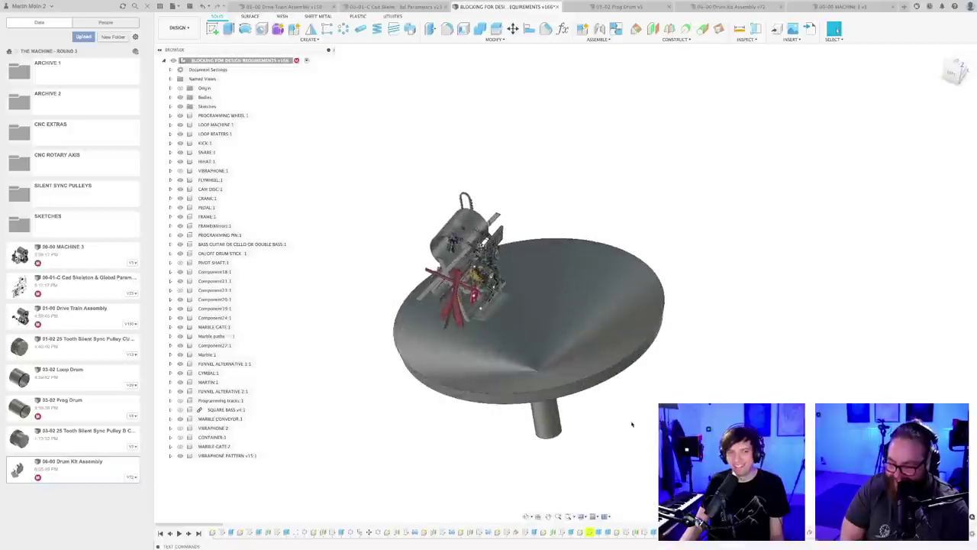
key(super+s)
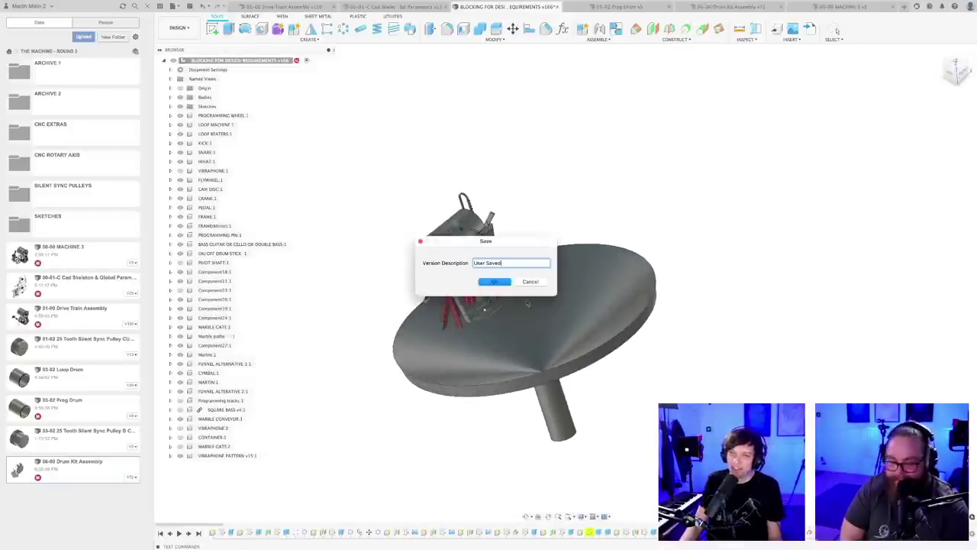
key(Return)
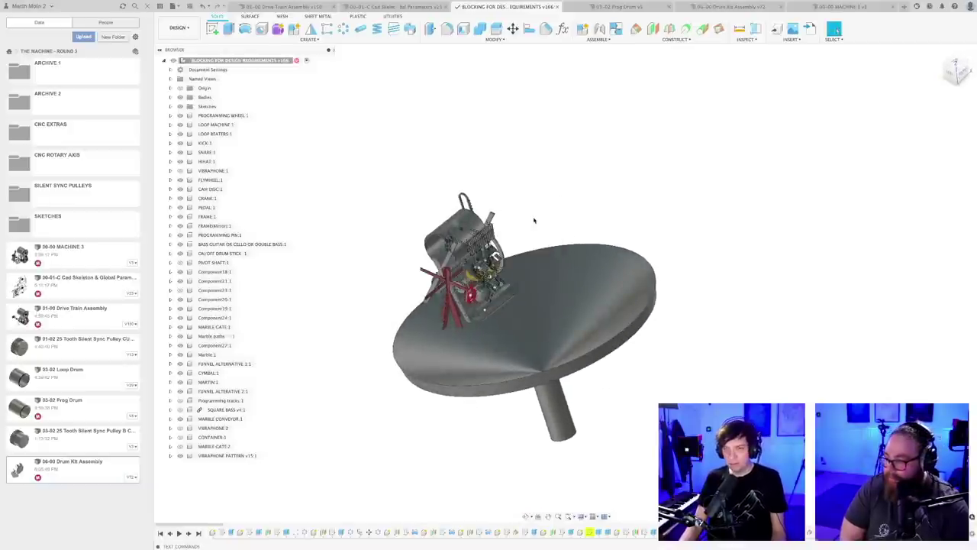
shift+middle_drag(534, 221, 544, 214)
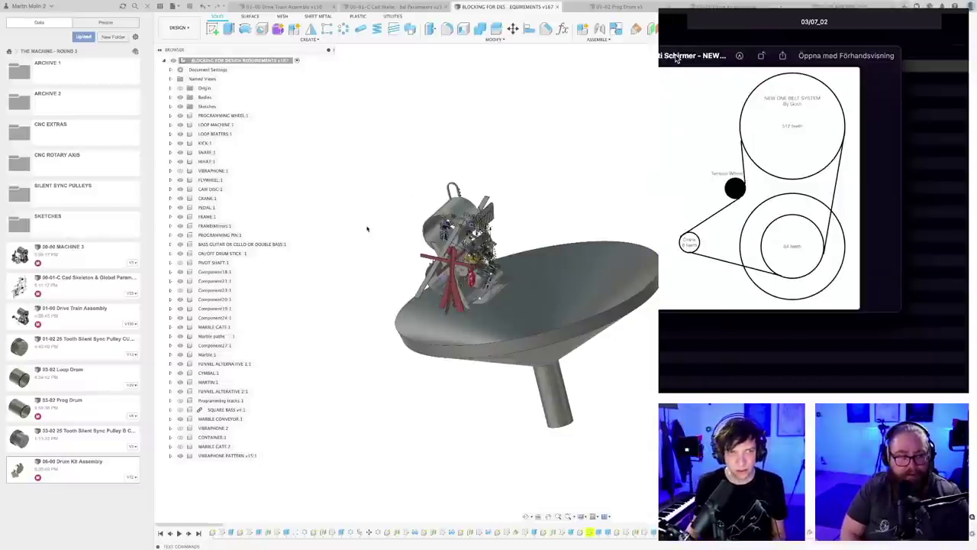
- Orbit the dish model to look down on it and then side-on
scroll(381, 230, down, 2)
scroll(367, 229, up, 1)
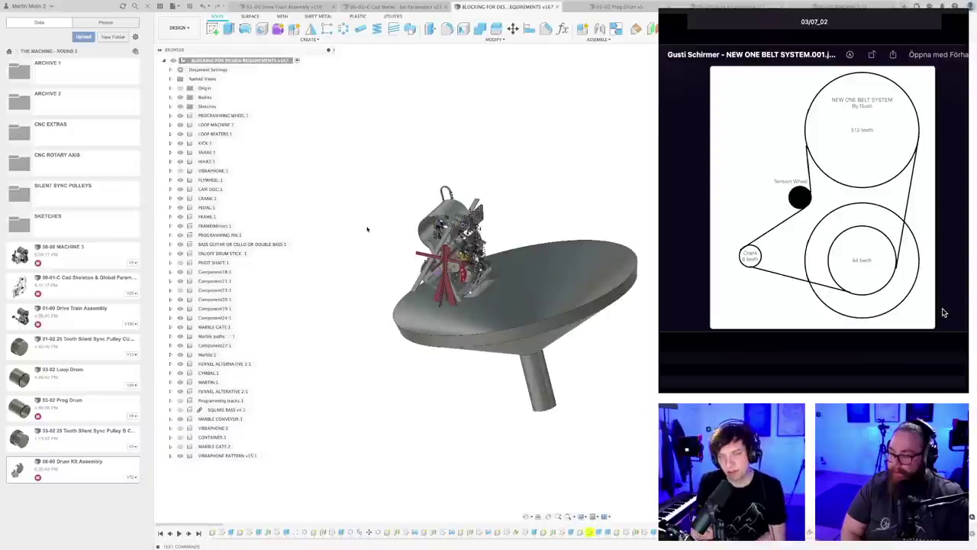
scroll(320, 239, down, 3)
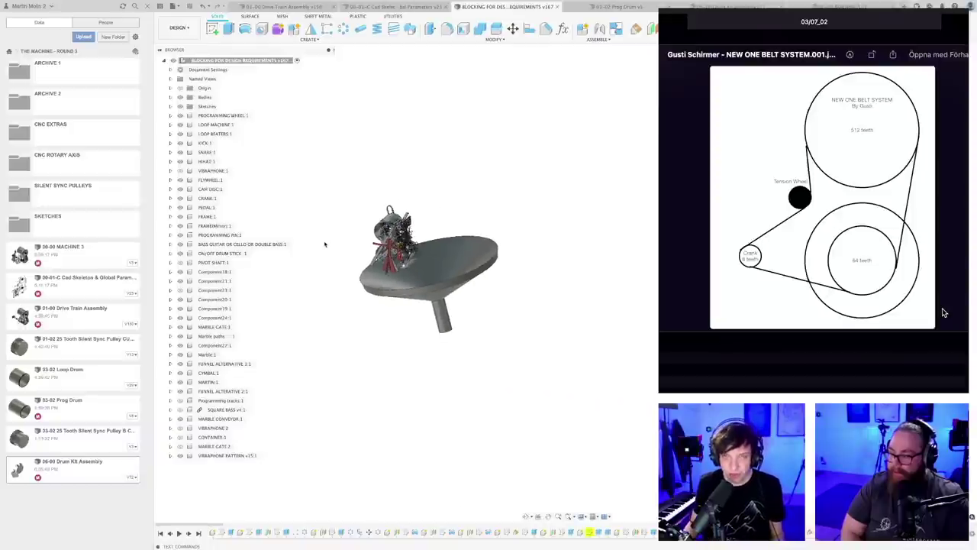
shift+middle_drag(330, 241, 395, 281)
scroll(335, 257, down, 3)
shift+middle_drag(395, 281, 379, 288)
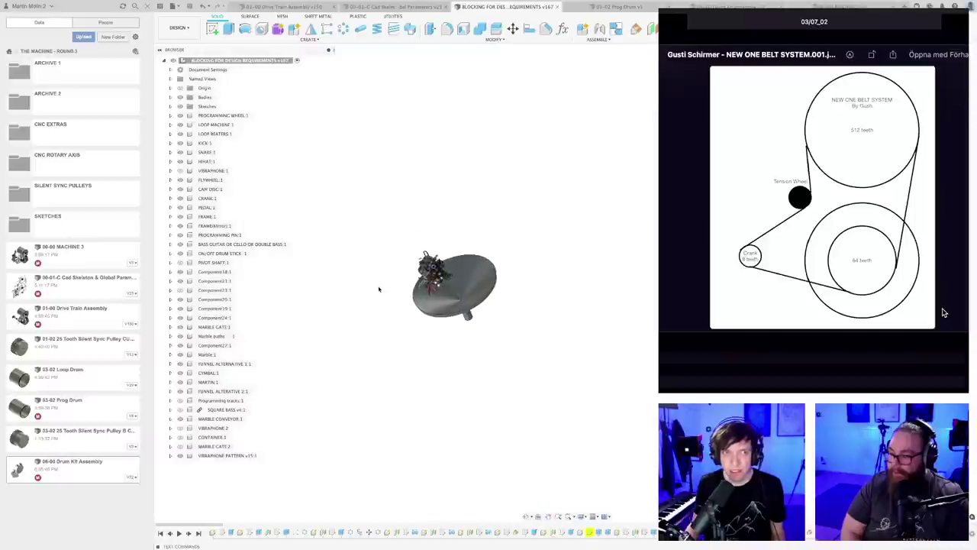
- View the dish near top-down, then open the SILENT SYNC PULLEYS folder
scroll(383, 281, down, 3)
scroll(381, 281, down, 2)
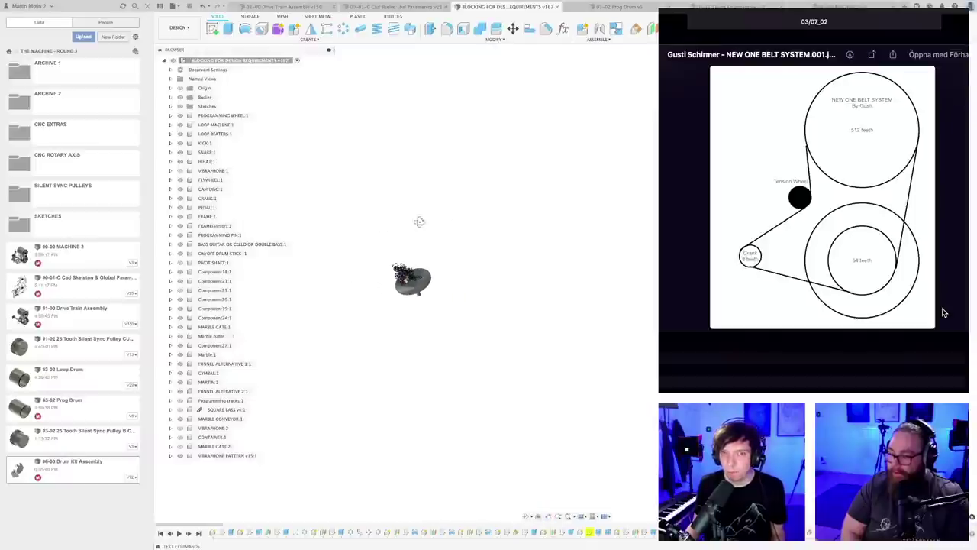
shift+middle_drag(420, 222, 439, 292)
scroll(439, 290, down, 2)
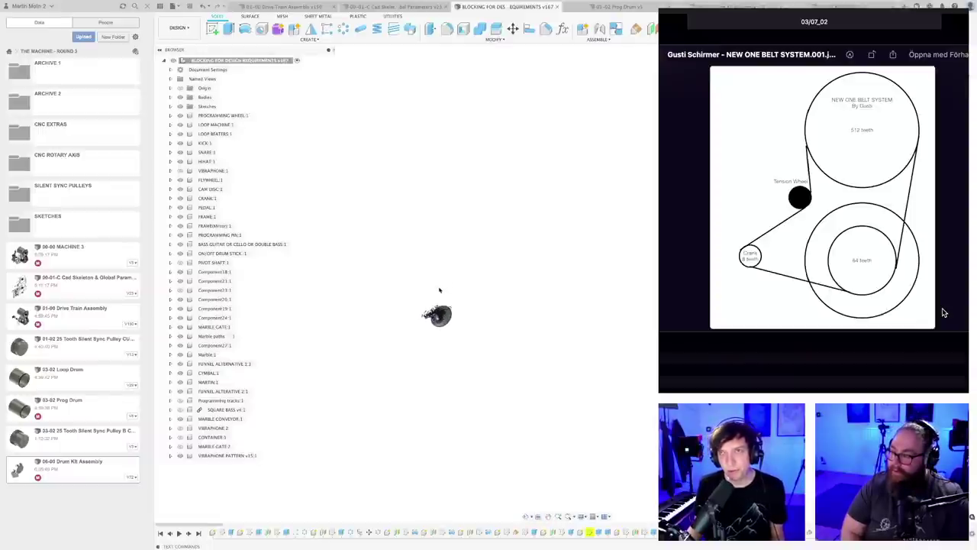
middle_drag(452, 248, 463, 260)
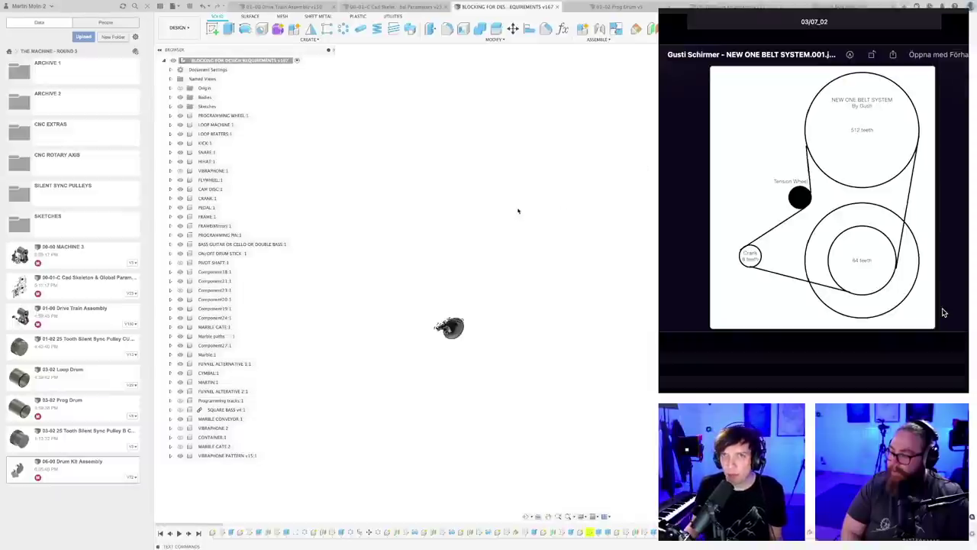
click(31, 197)
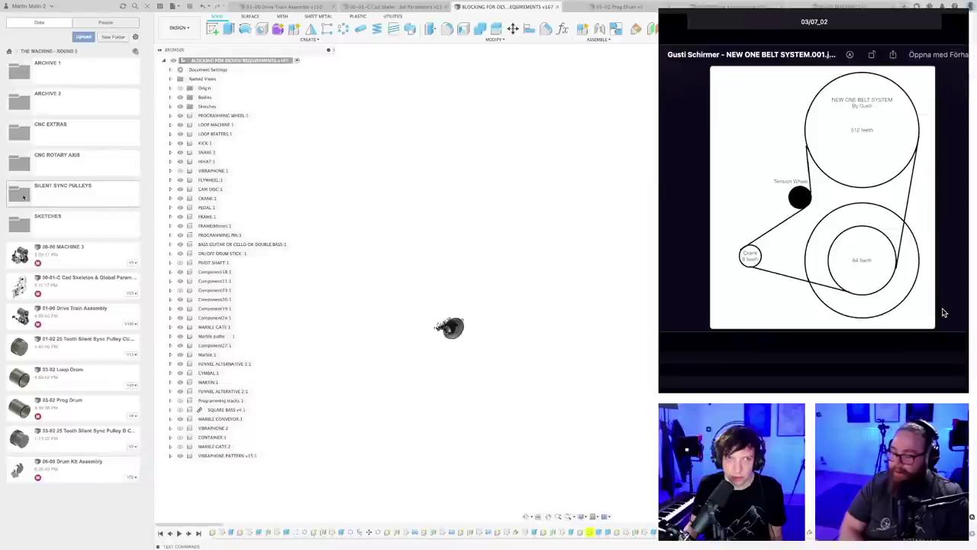
- Open PULLEY MEASURING and turn its nested toothed pulleys face-on, shifted left
double_click(70, 350)
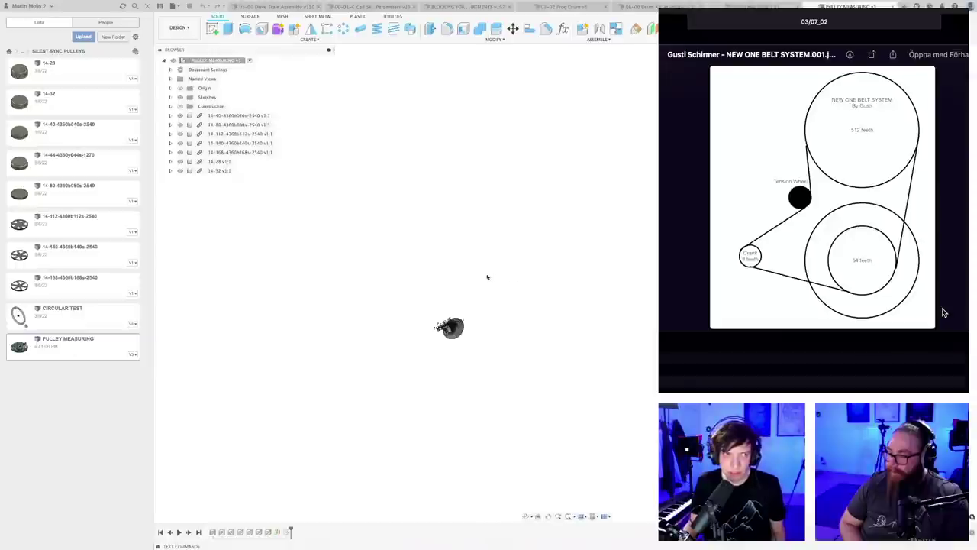
scroll(438, 280, down, 2)
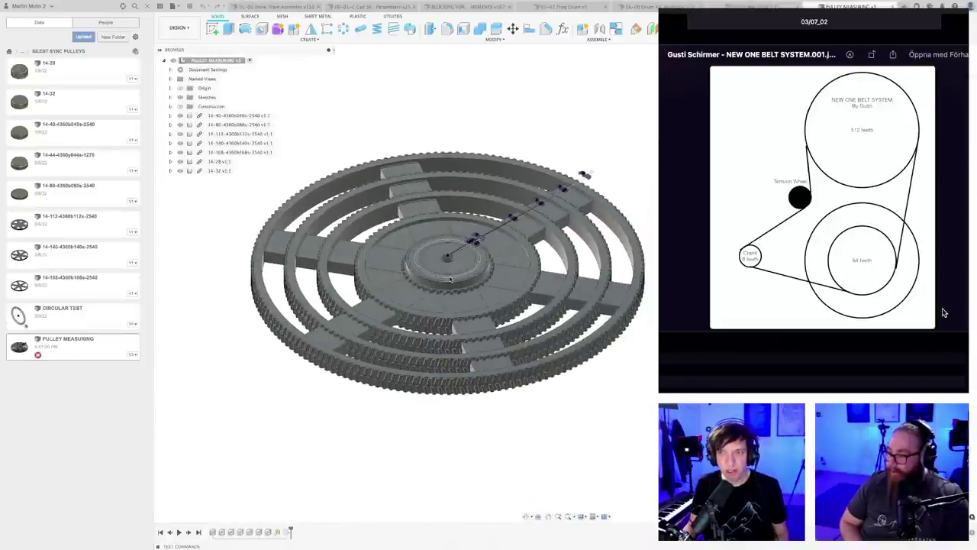
shift+middle_drag(439, 279, 534, 291)
scroll(471, 314, up, 2)
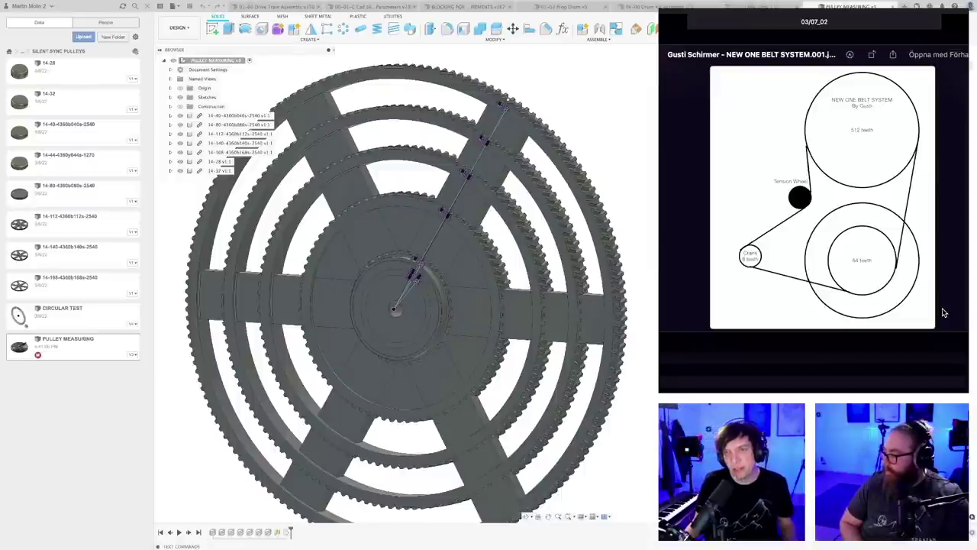
scroll(648, 213, down, 3)
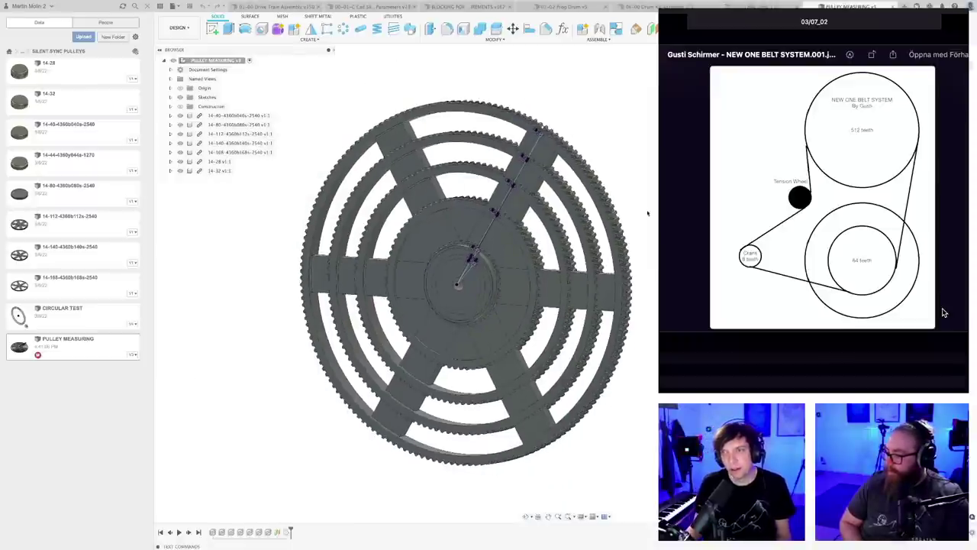
shift+middle_drag(647, 213, 698, 205)
middle_drag(667, 238, 596, 245)
scroll(596, 244, down, 3)
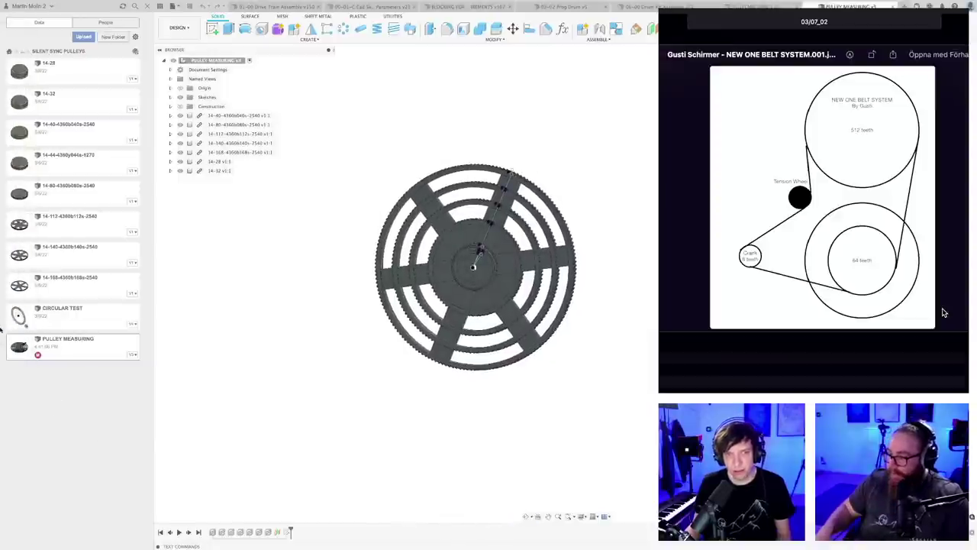
mouse_move(2, 344)
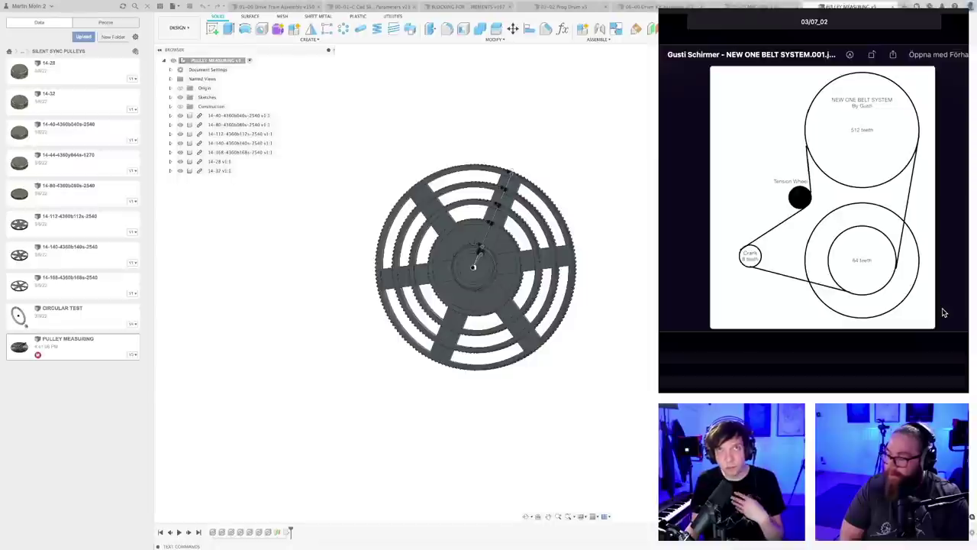
- Page through the shared sketch and design screenshot images in Quick Look
key(Right)
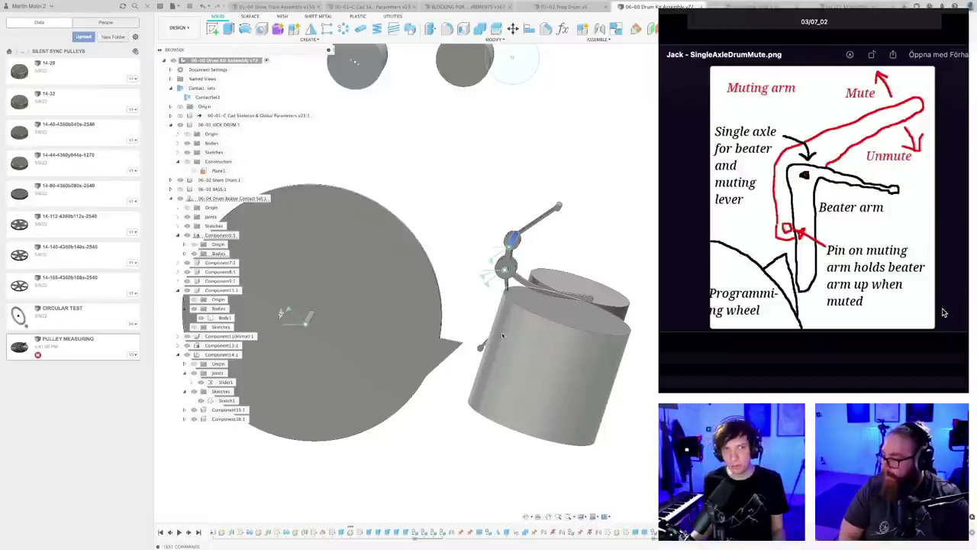
key(Down)
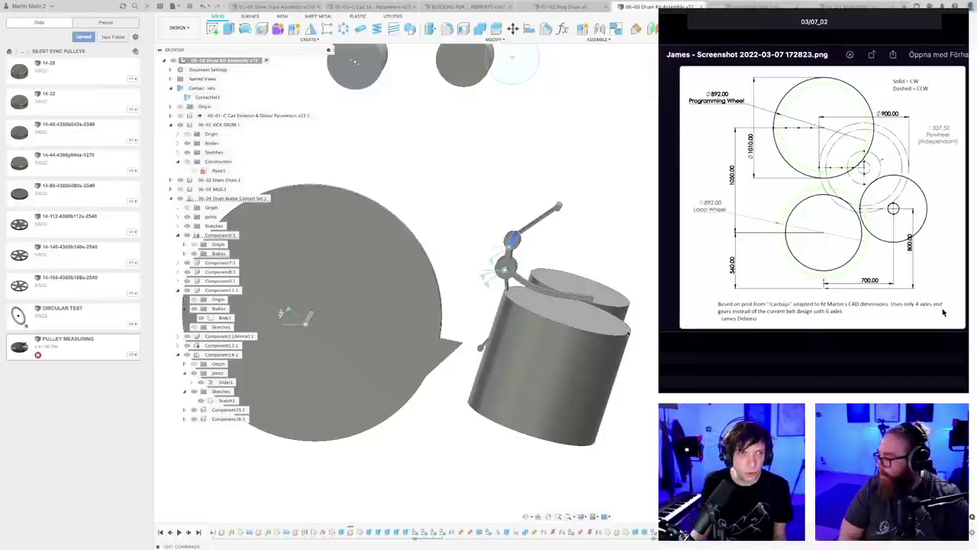